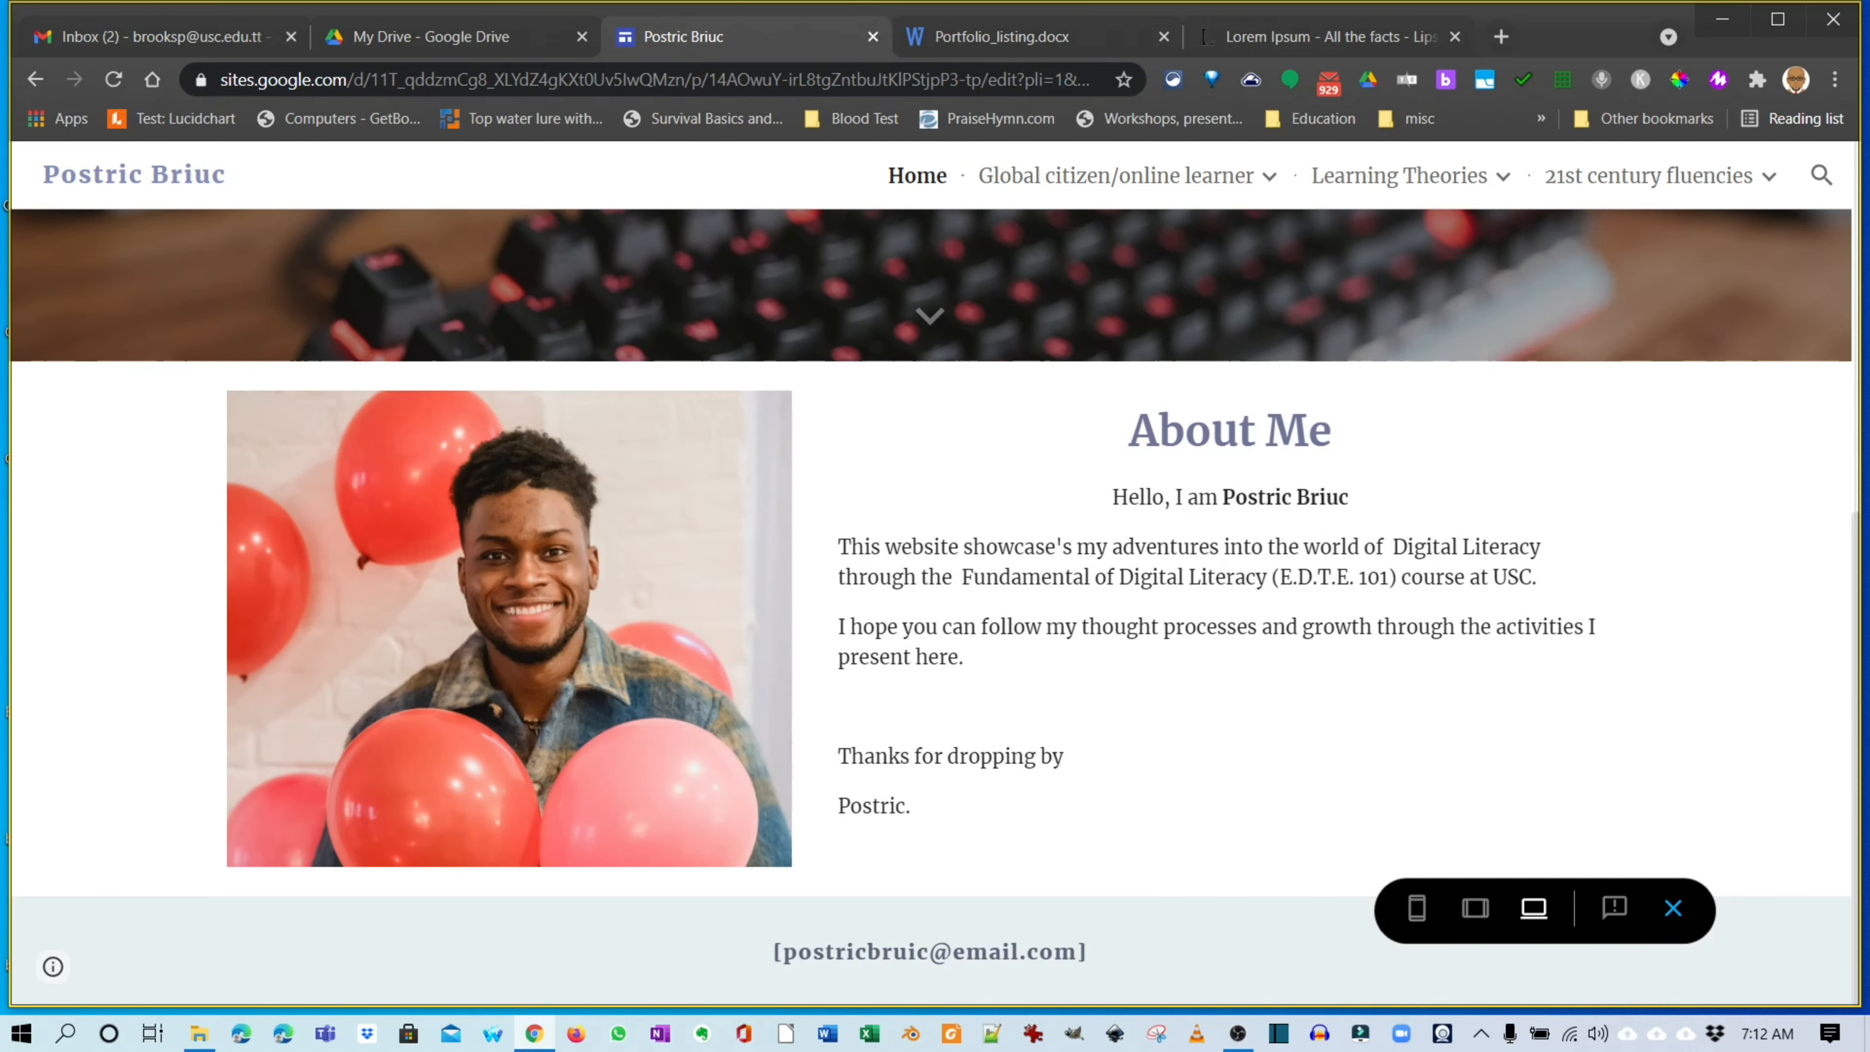
Preview the site at phone, tablet and large-screen widths and check the navigation menus.
scroll(936, 608, up, 8)
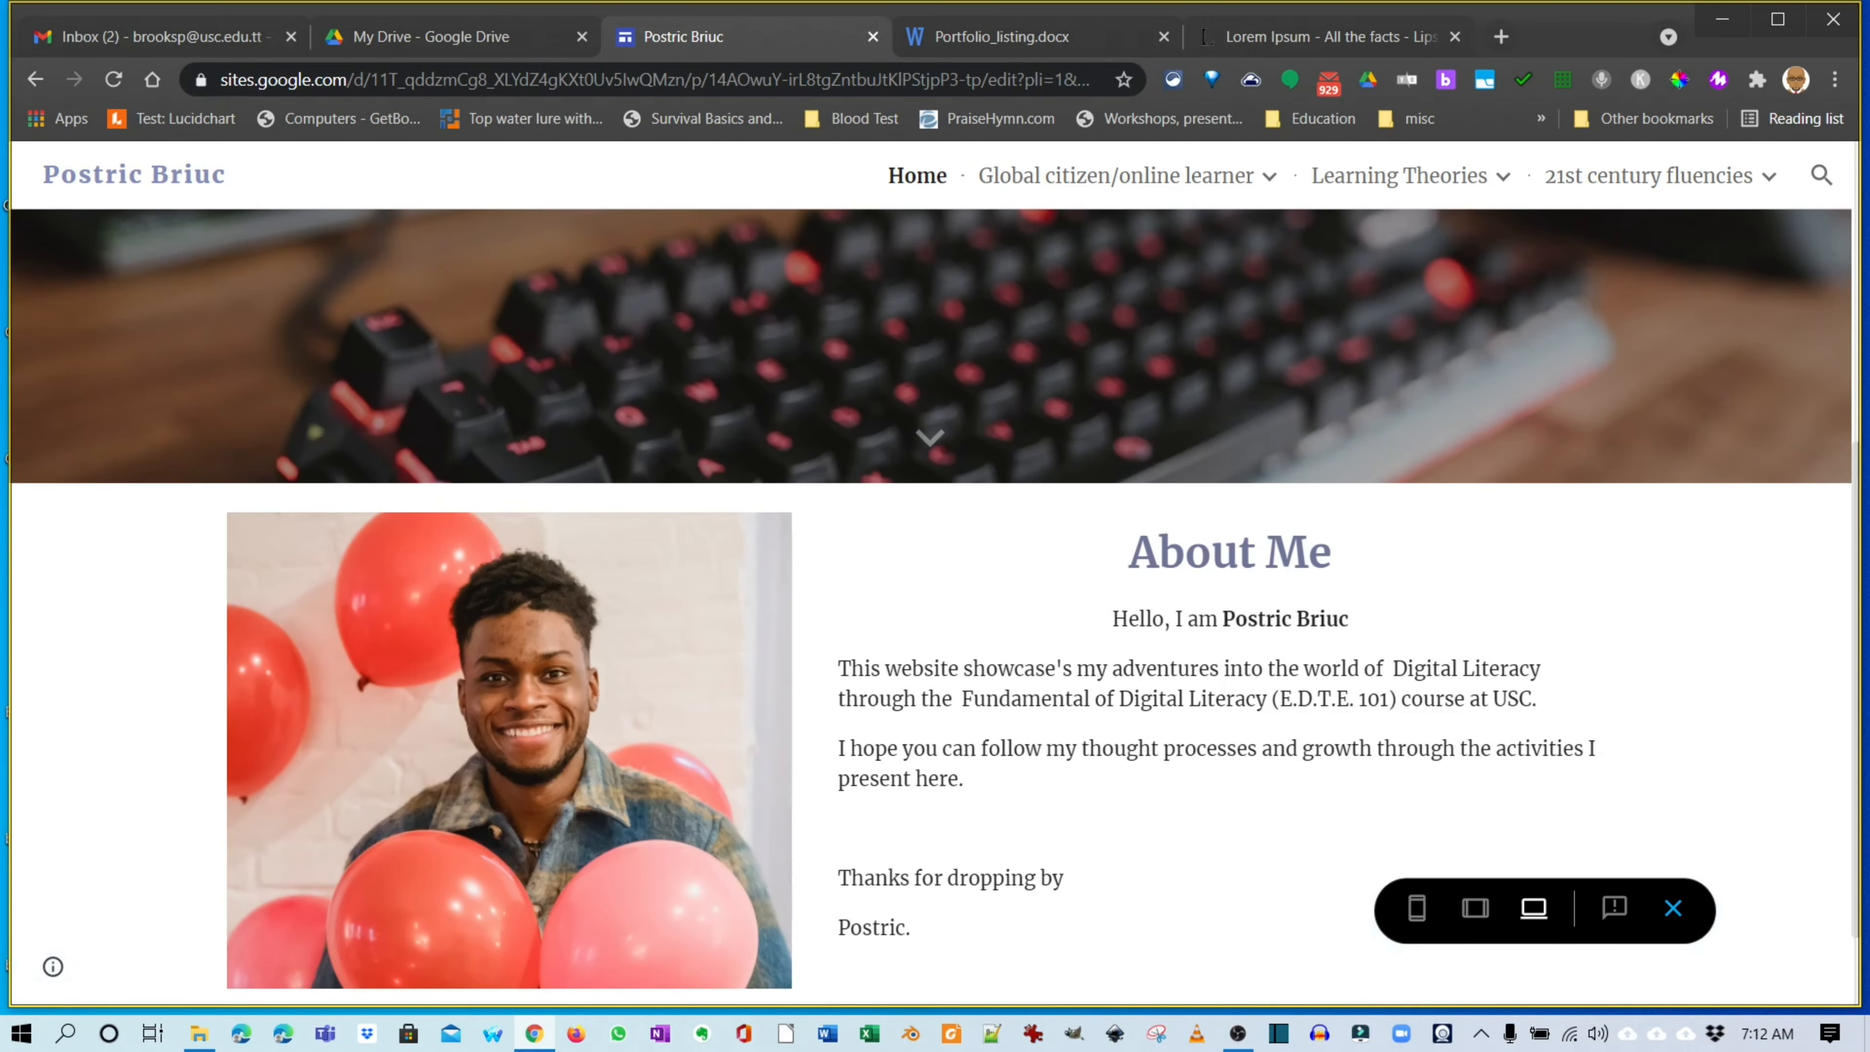
scroll(935, 574, up, 1)
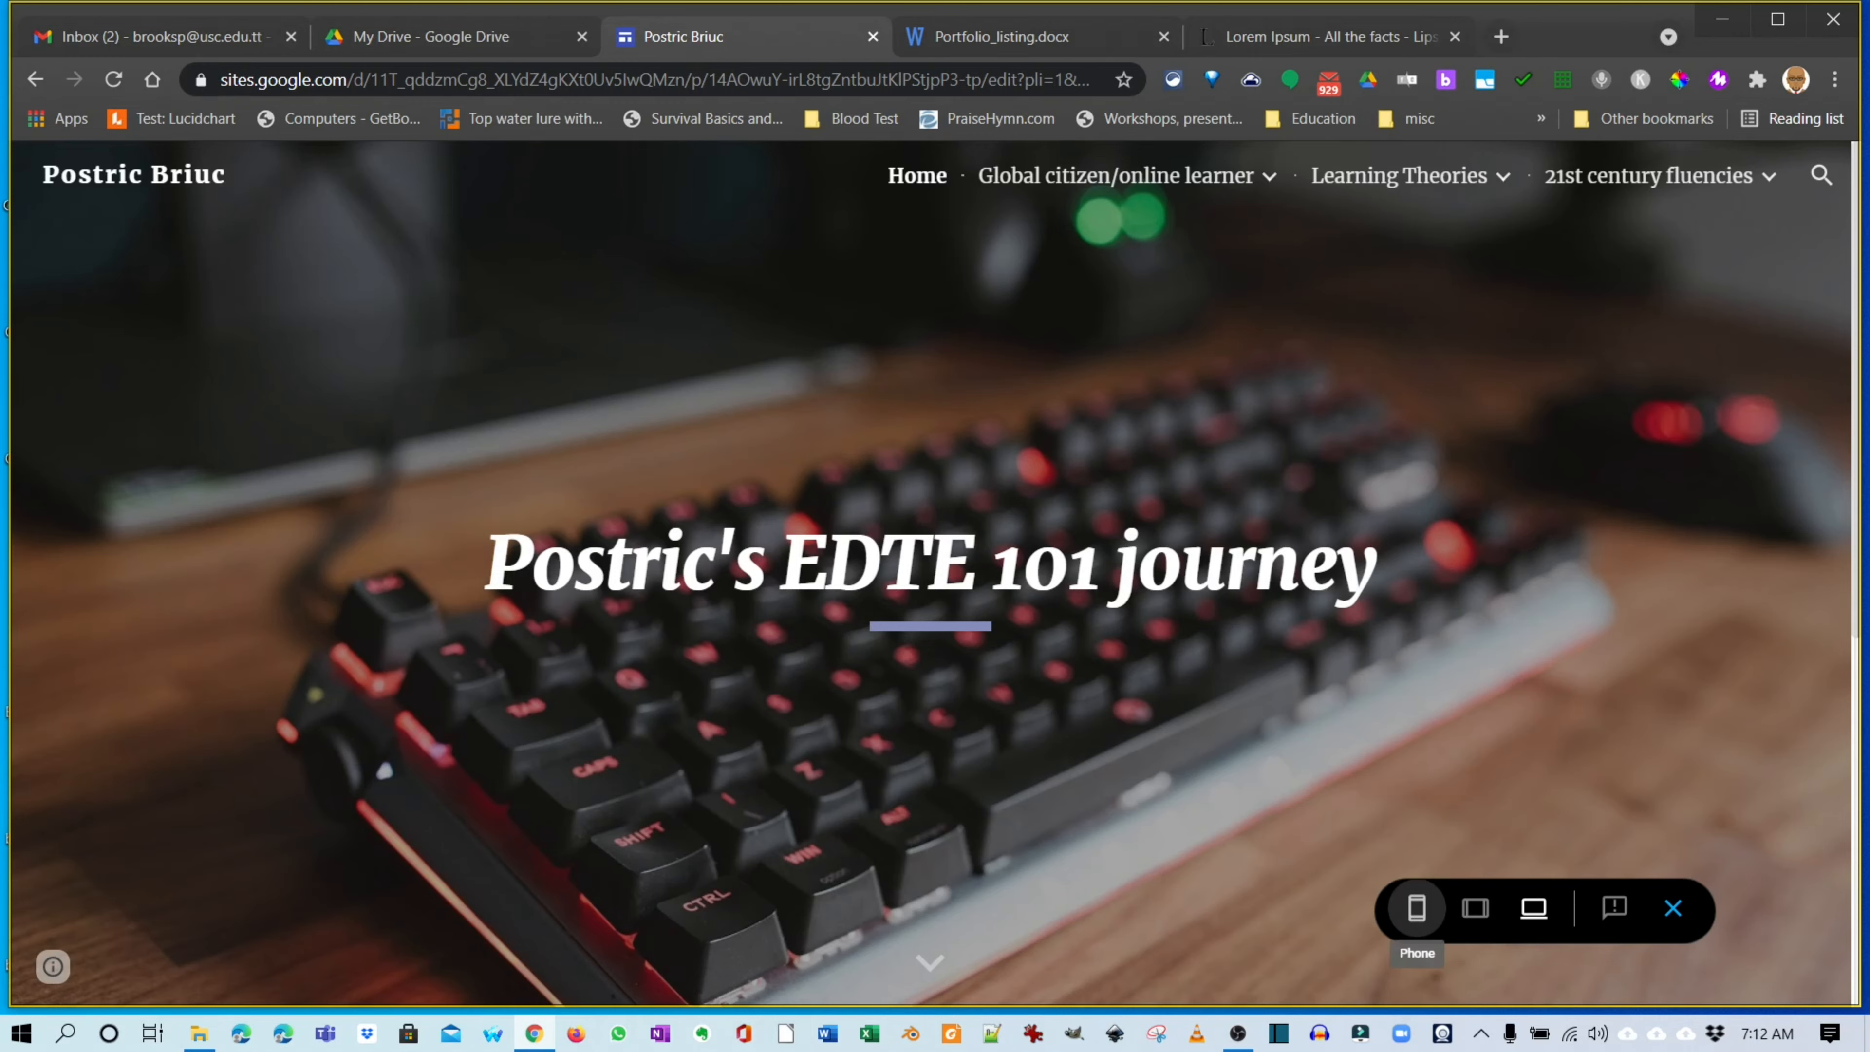
click(1417, 908)
scroll(935, 575, down, 10)
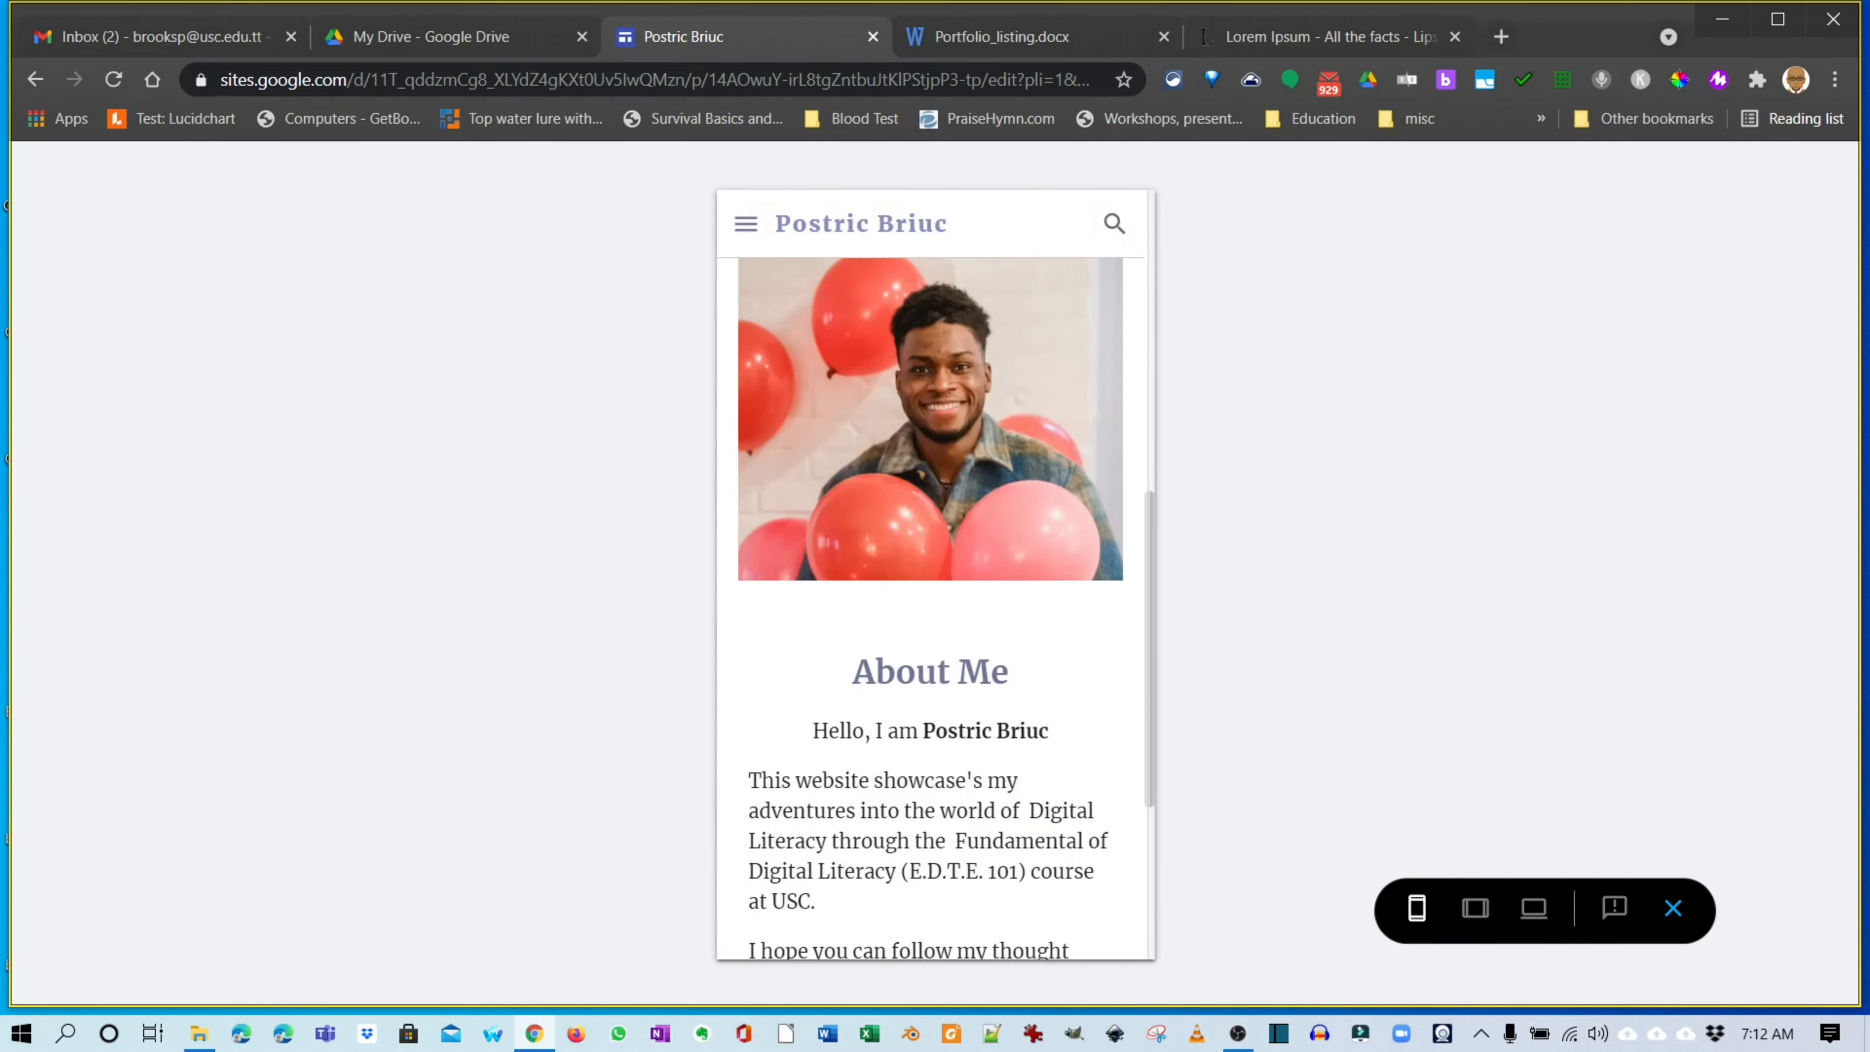
click(1476, 908)
scroll(936, 575, down, 7)
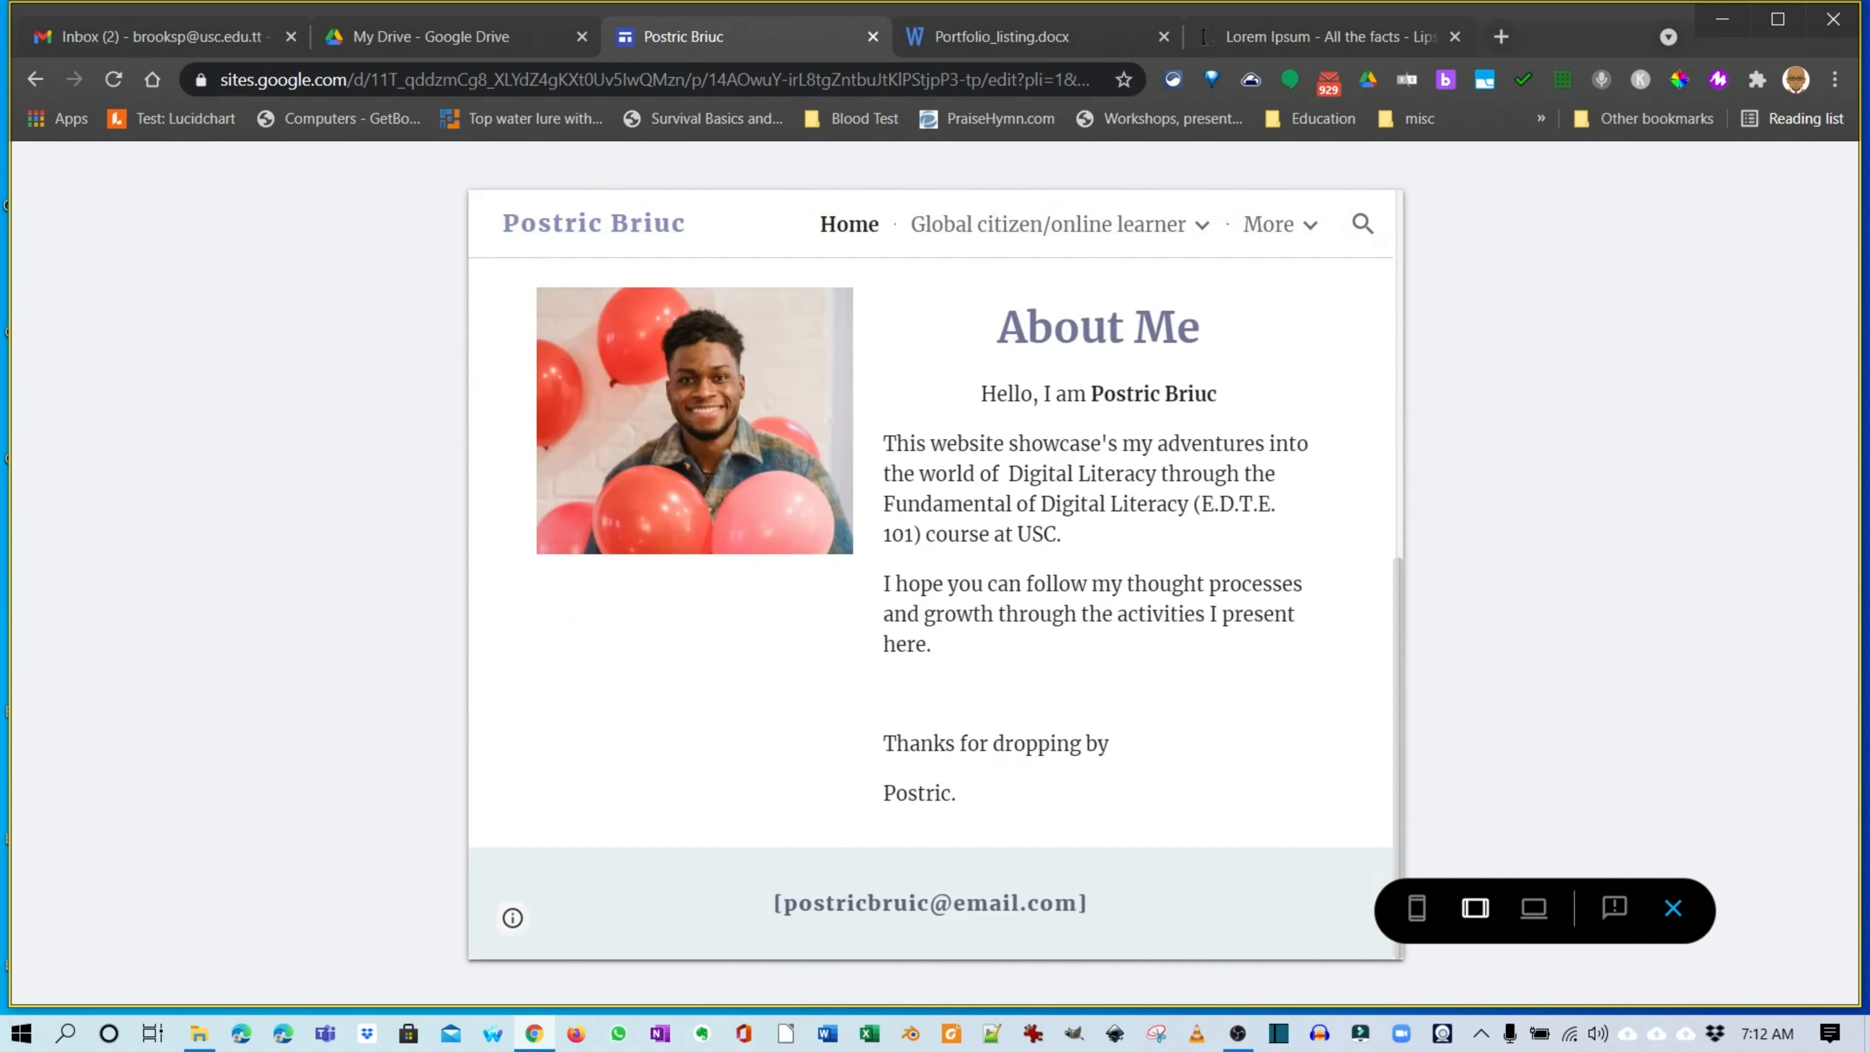
scroll(935, 574, up, 7)
click(1534, 909)
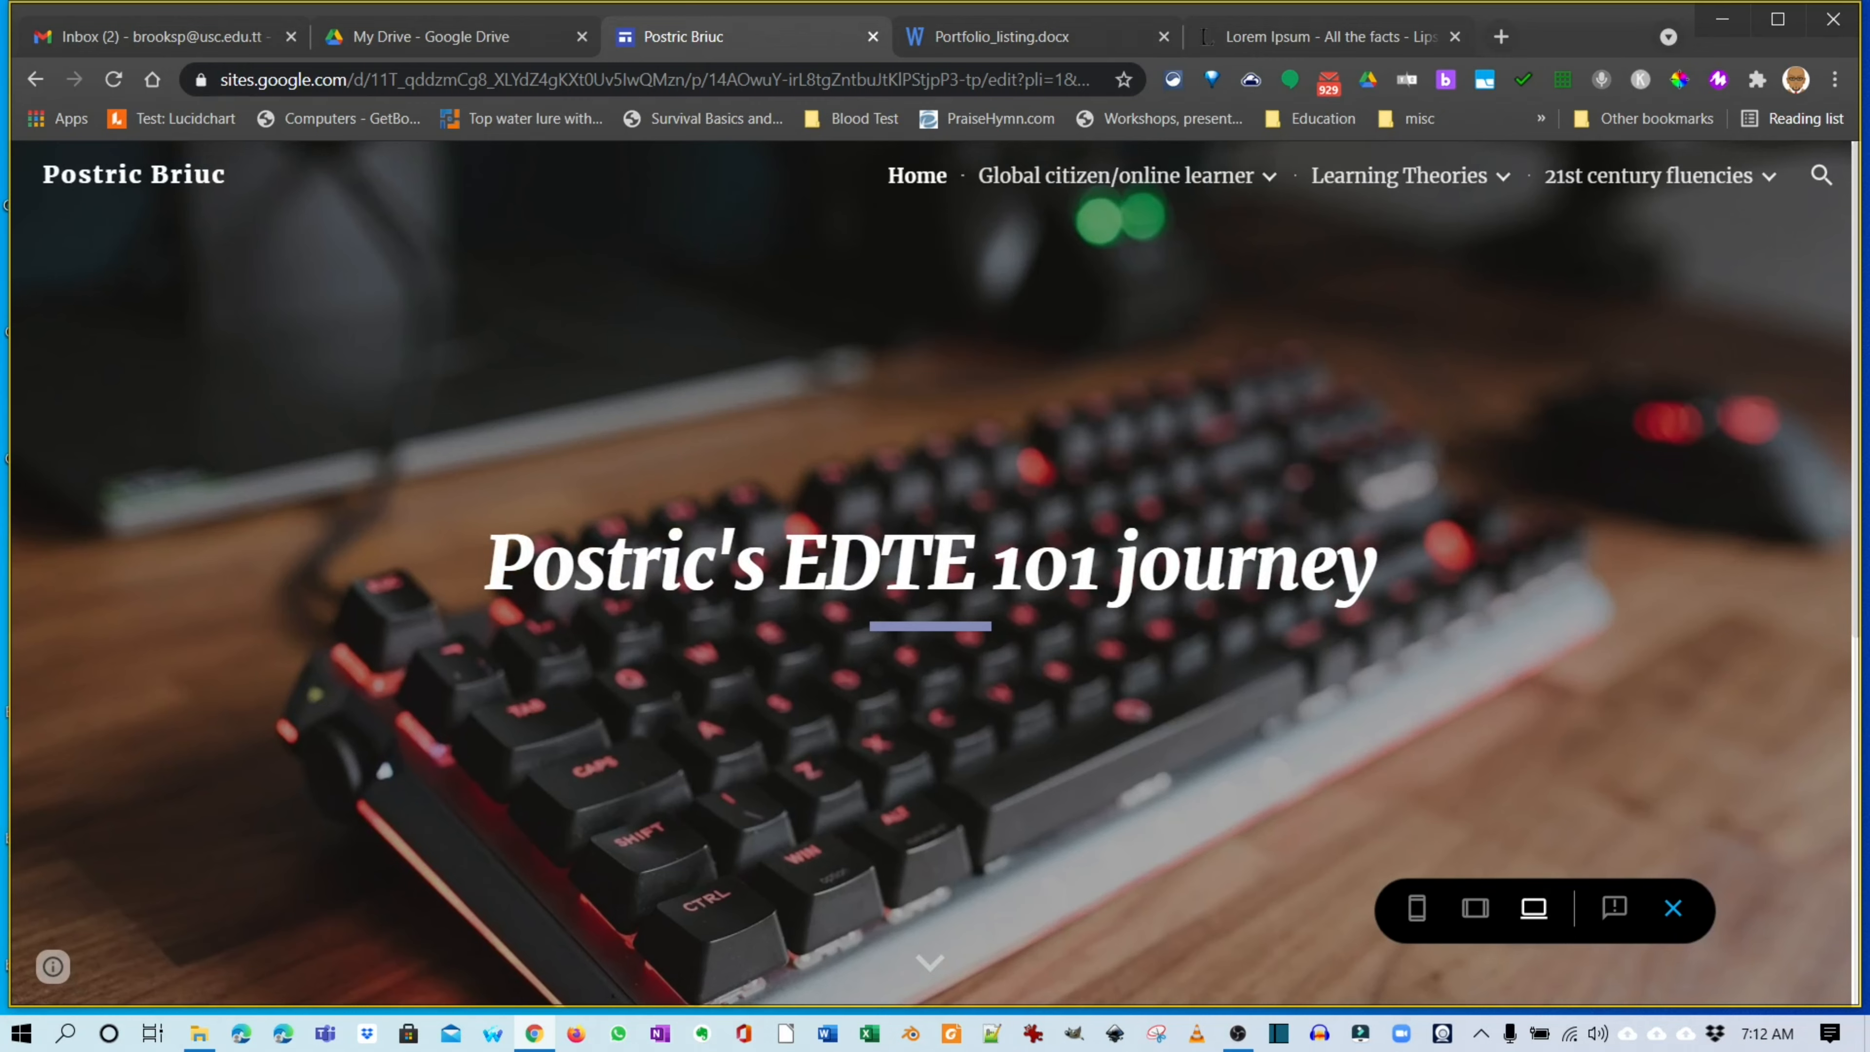
mouse_move(1126, 176)
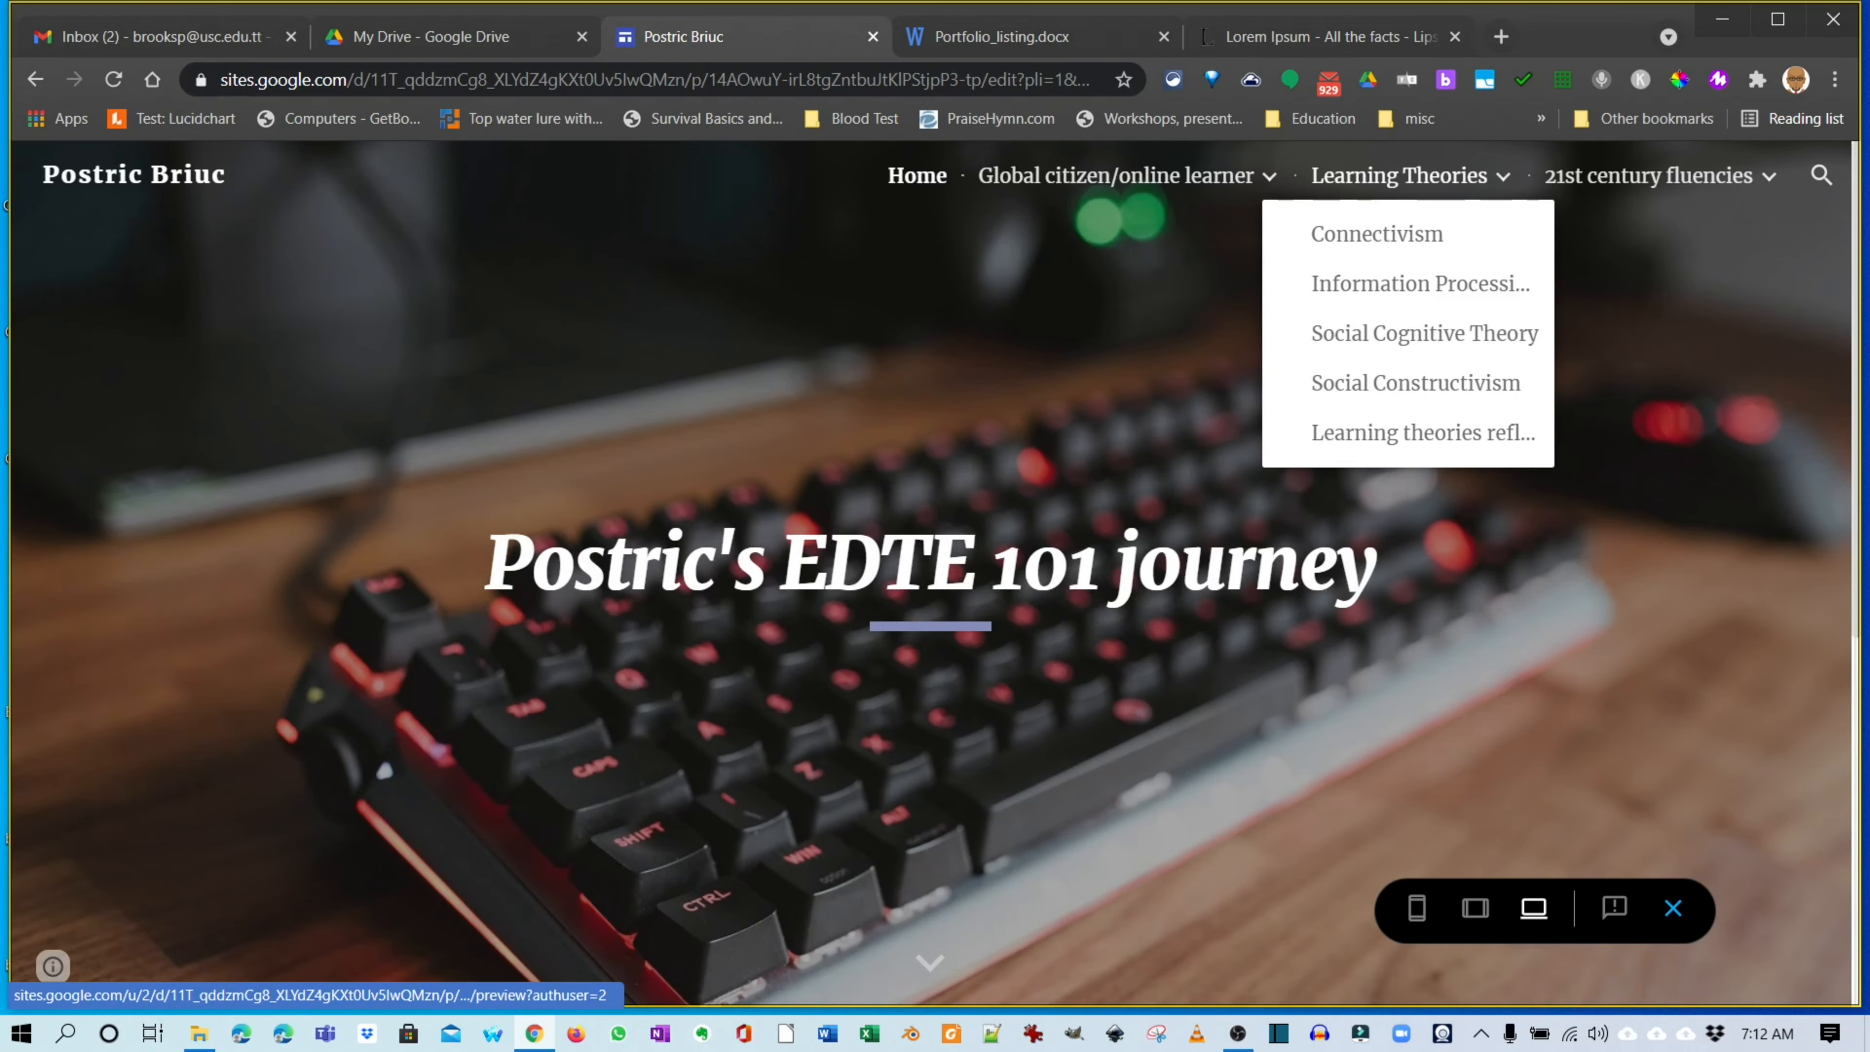
mouse_move(1650, 176)
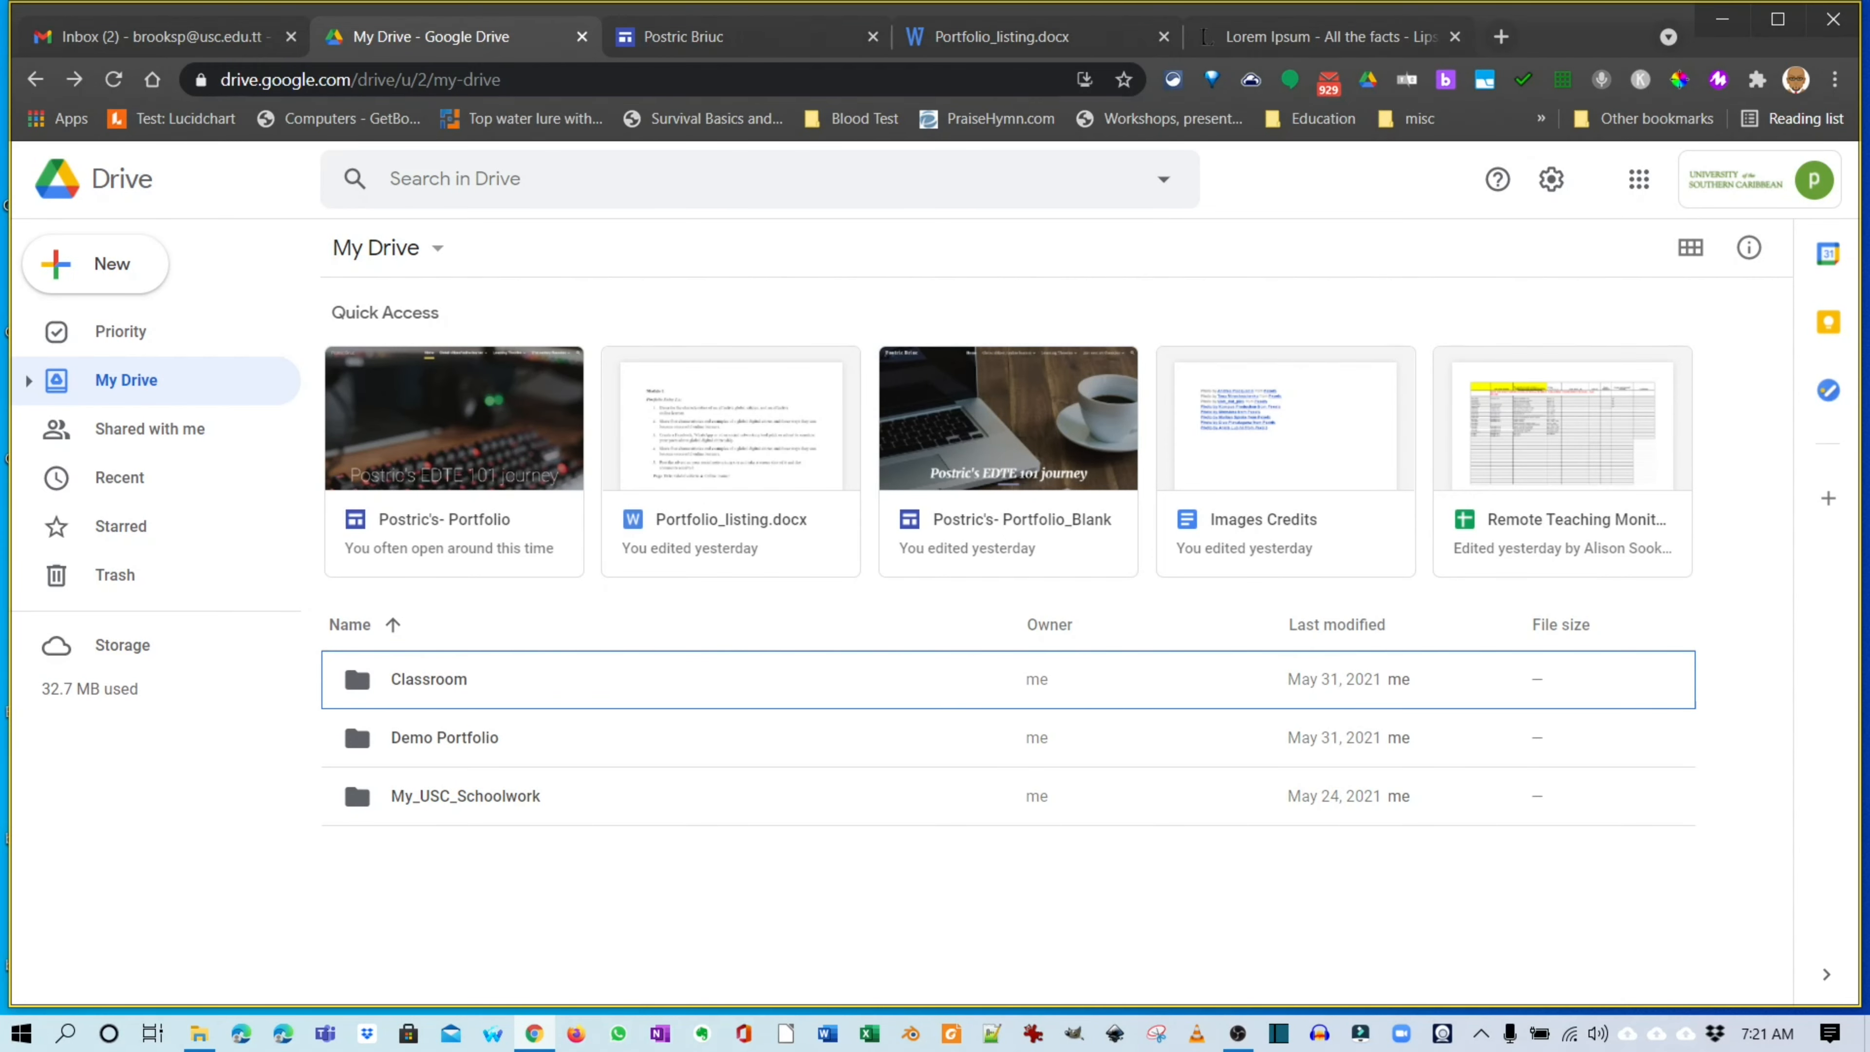
Create an empty EDTE101portfolio folder inside My_USC_Schoolwork and open it.
double_click(465, 795)
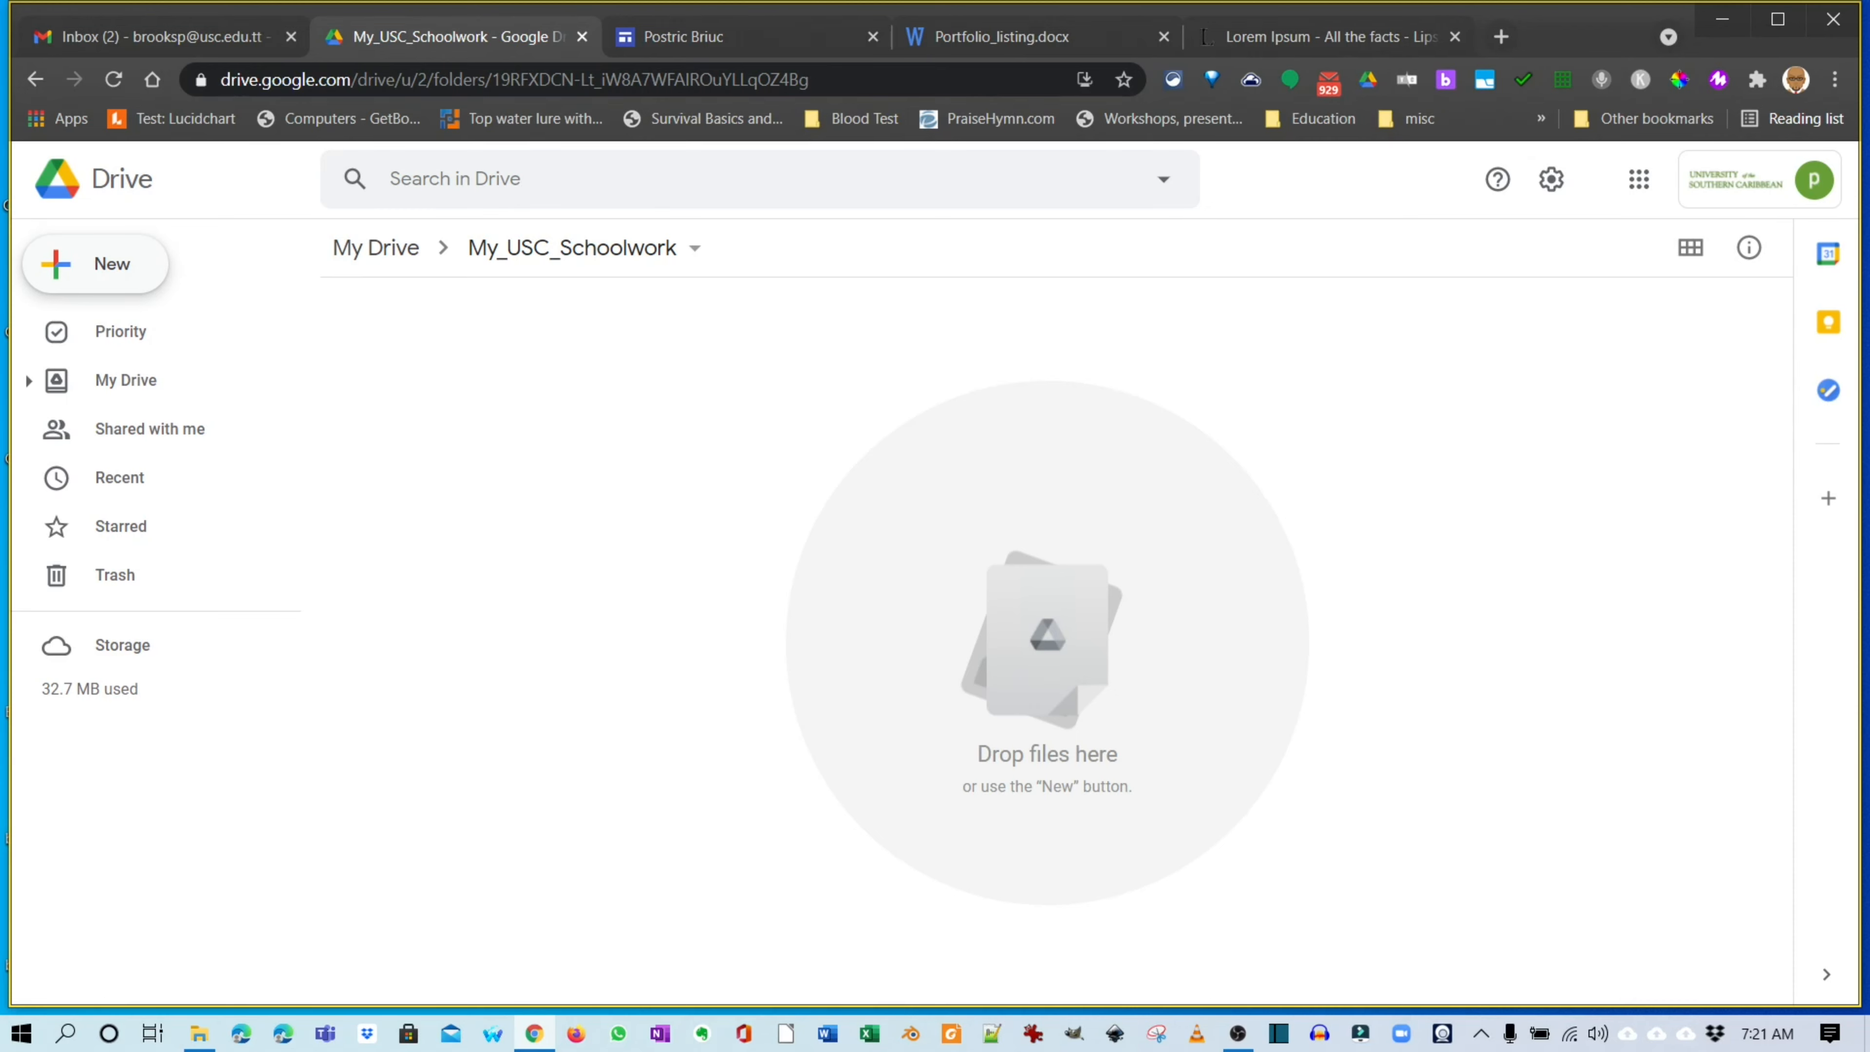
click(112, 264)
click(123, 273)
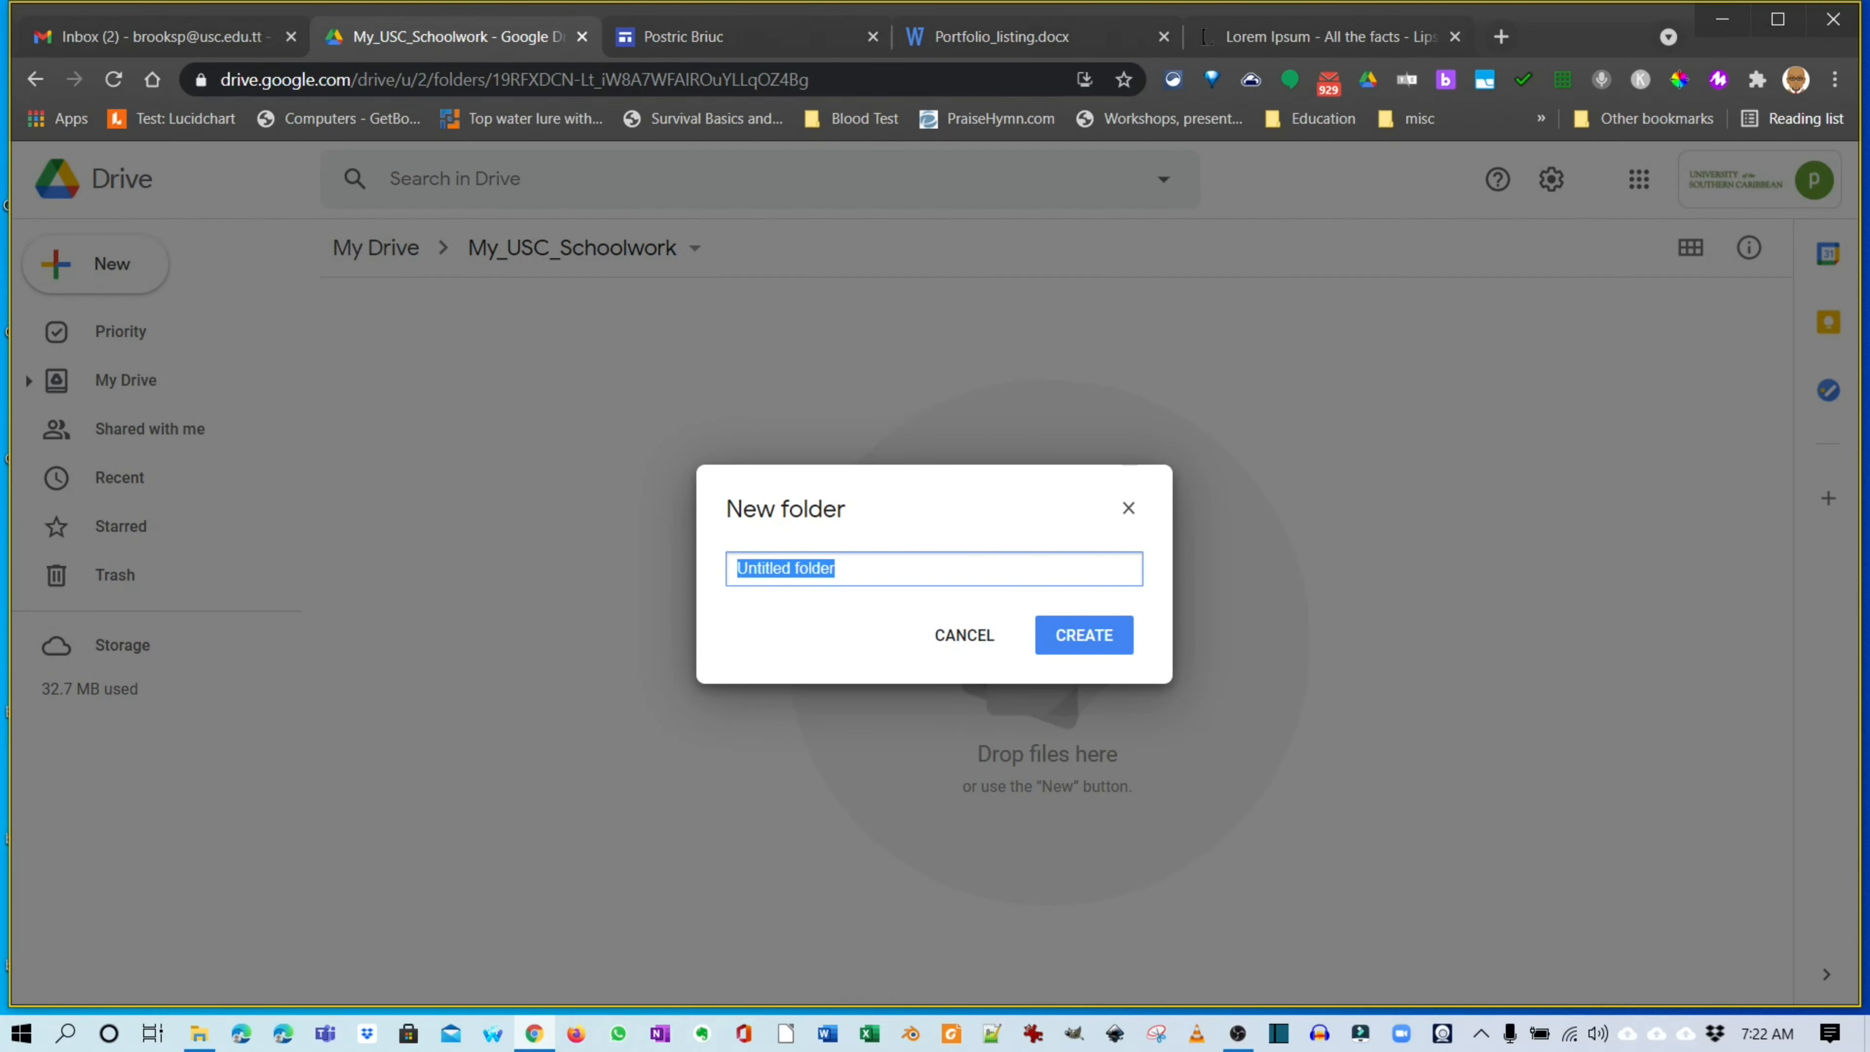
text(EDTE101portfolio)
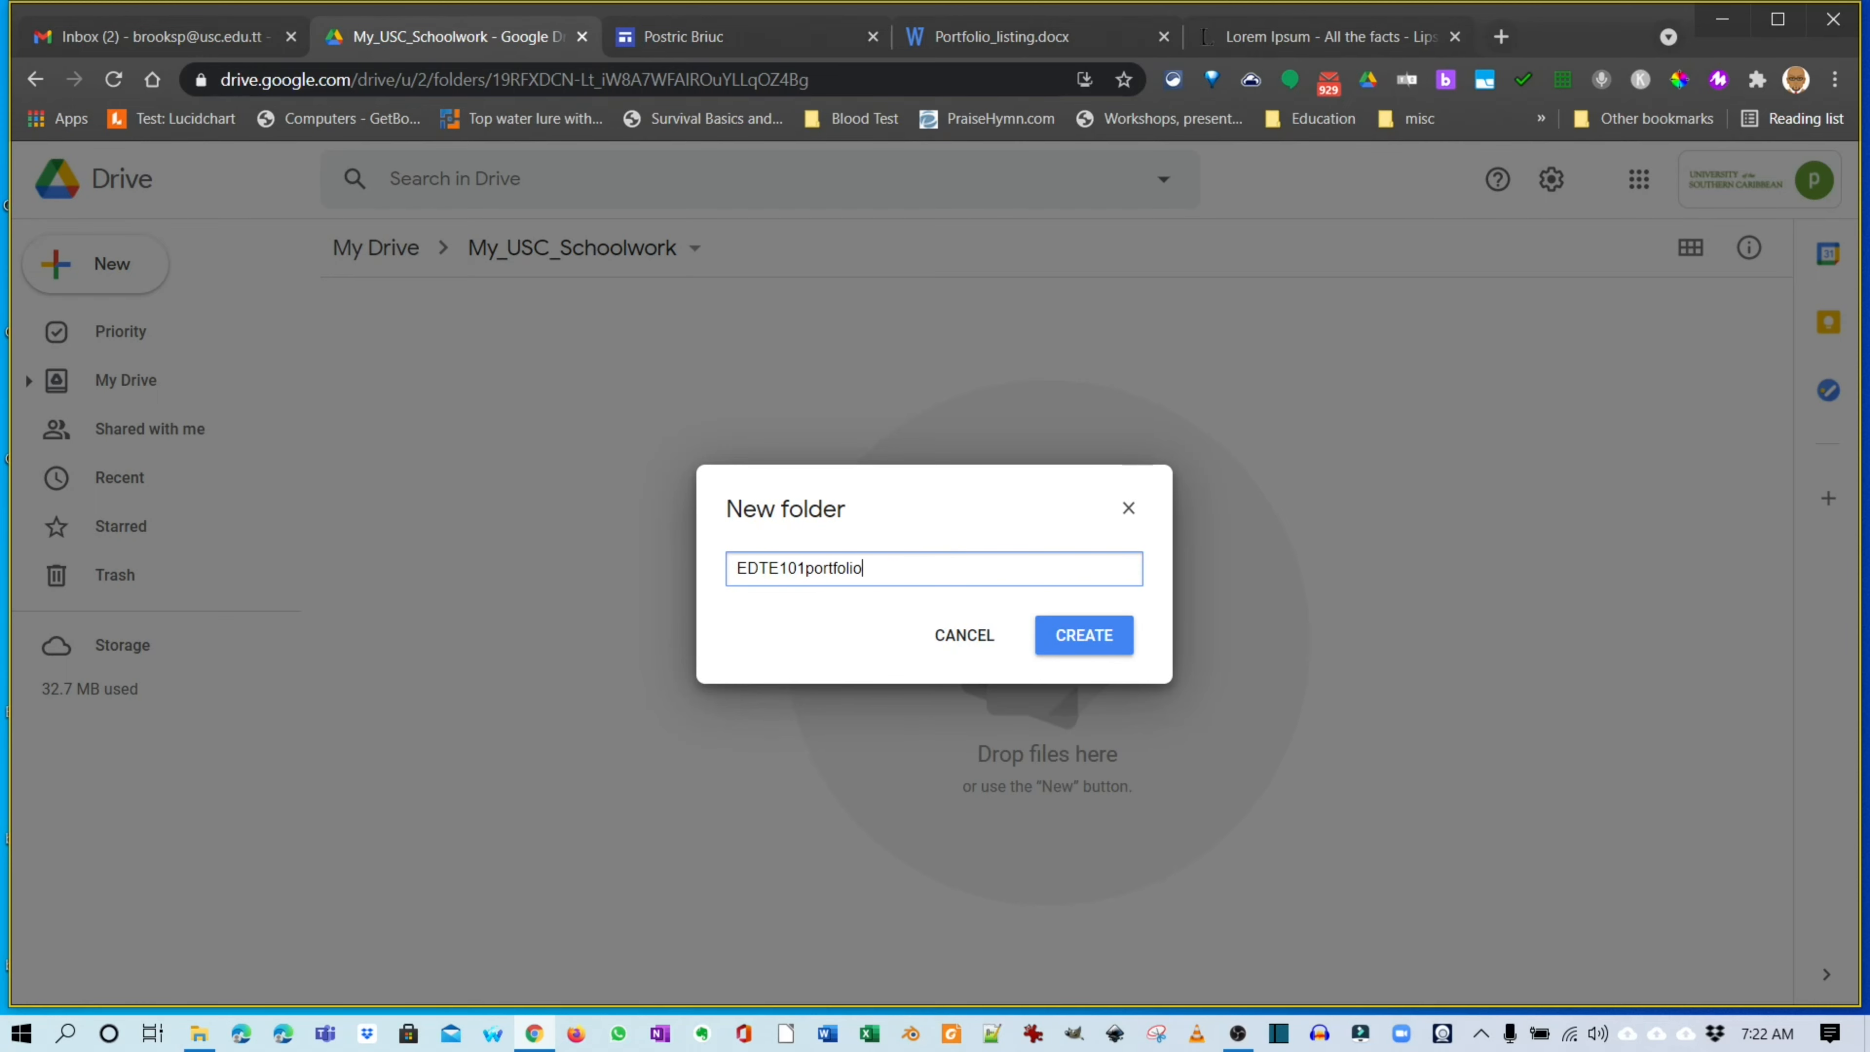
click(1084, 635)
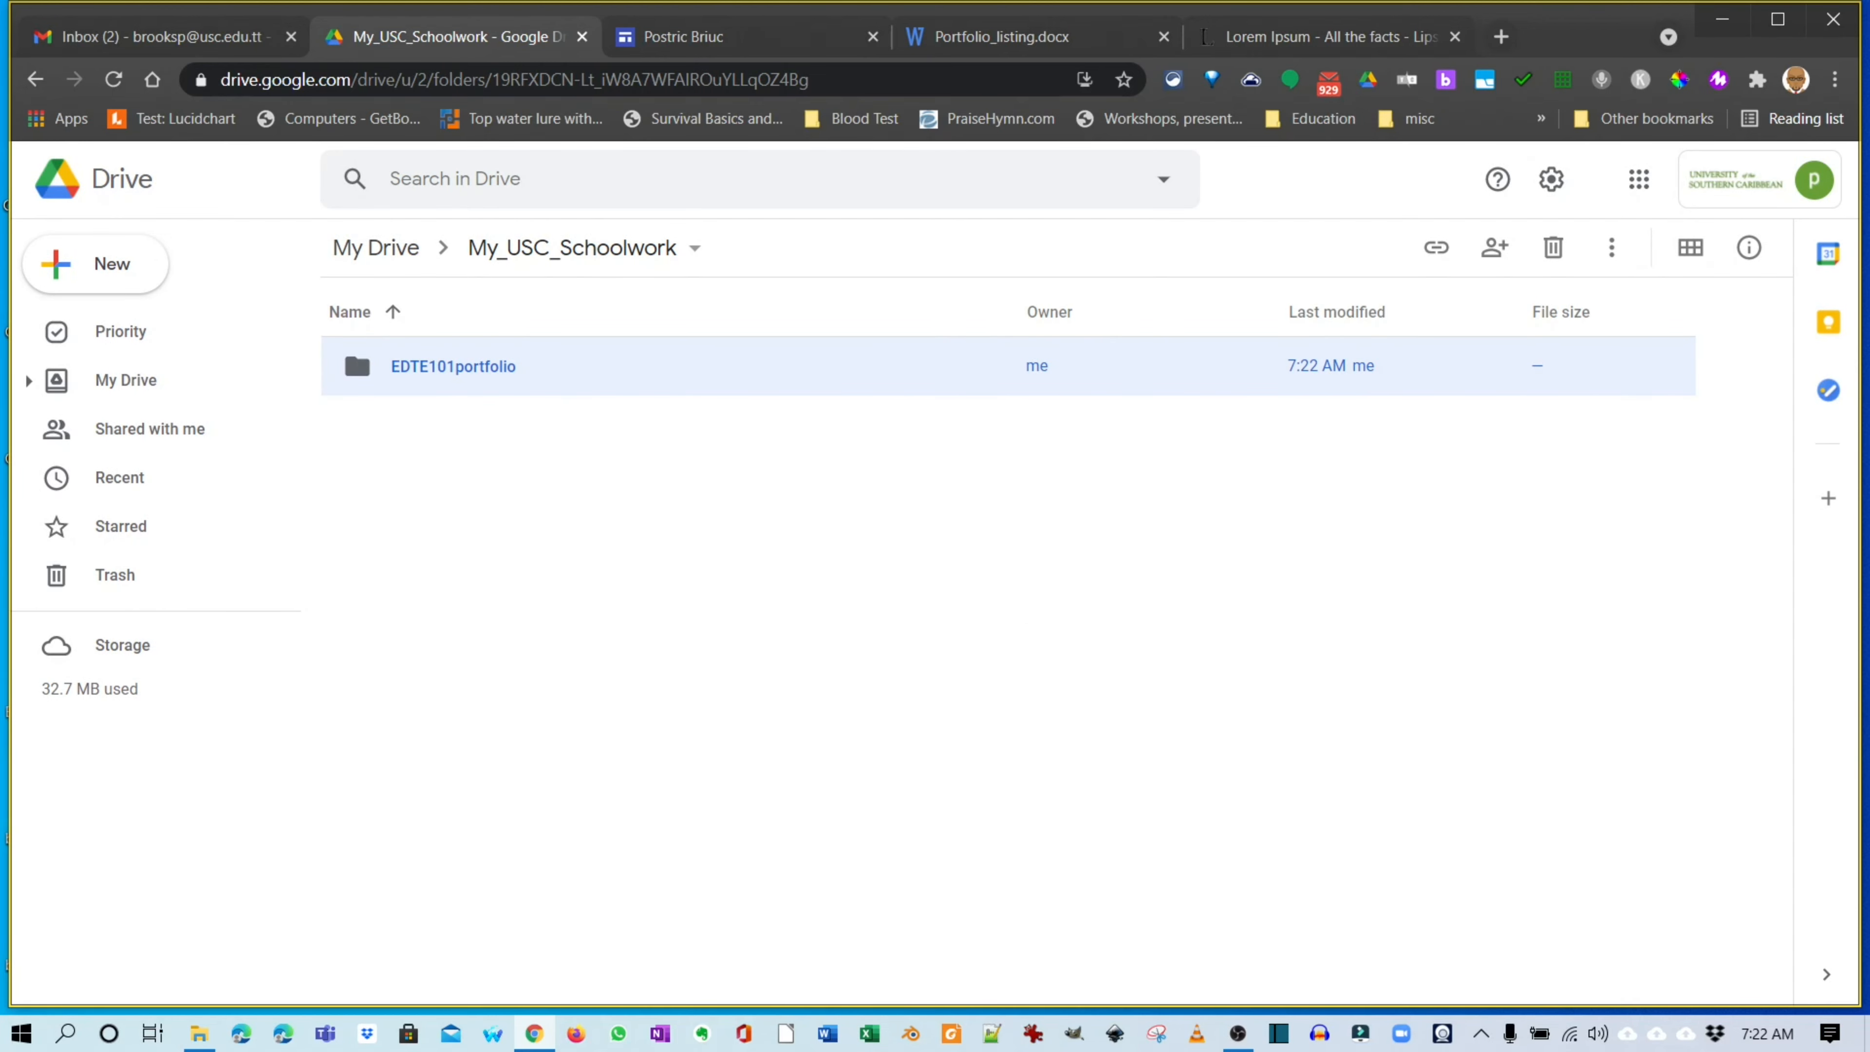
double_click(453, 366)
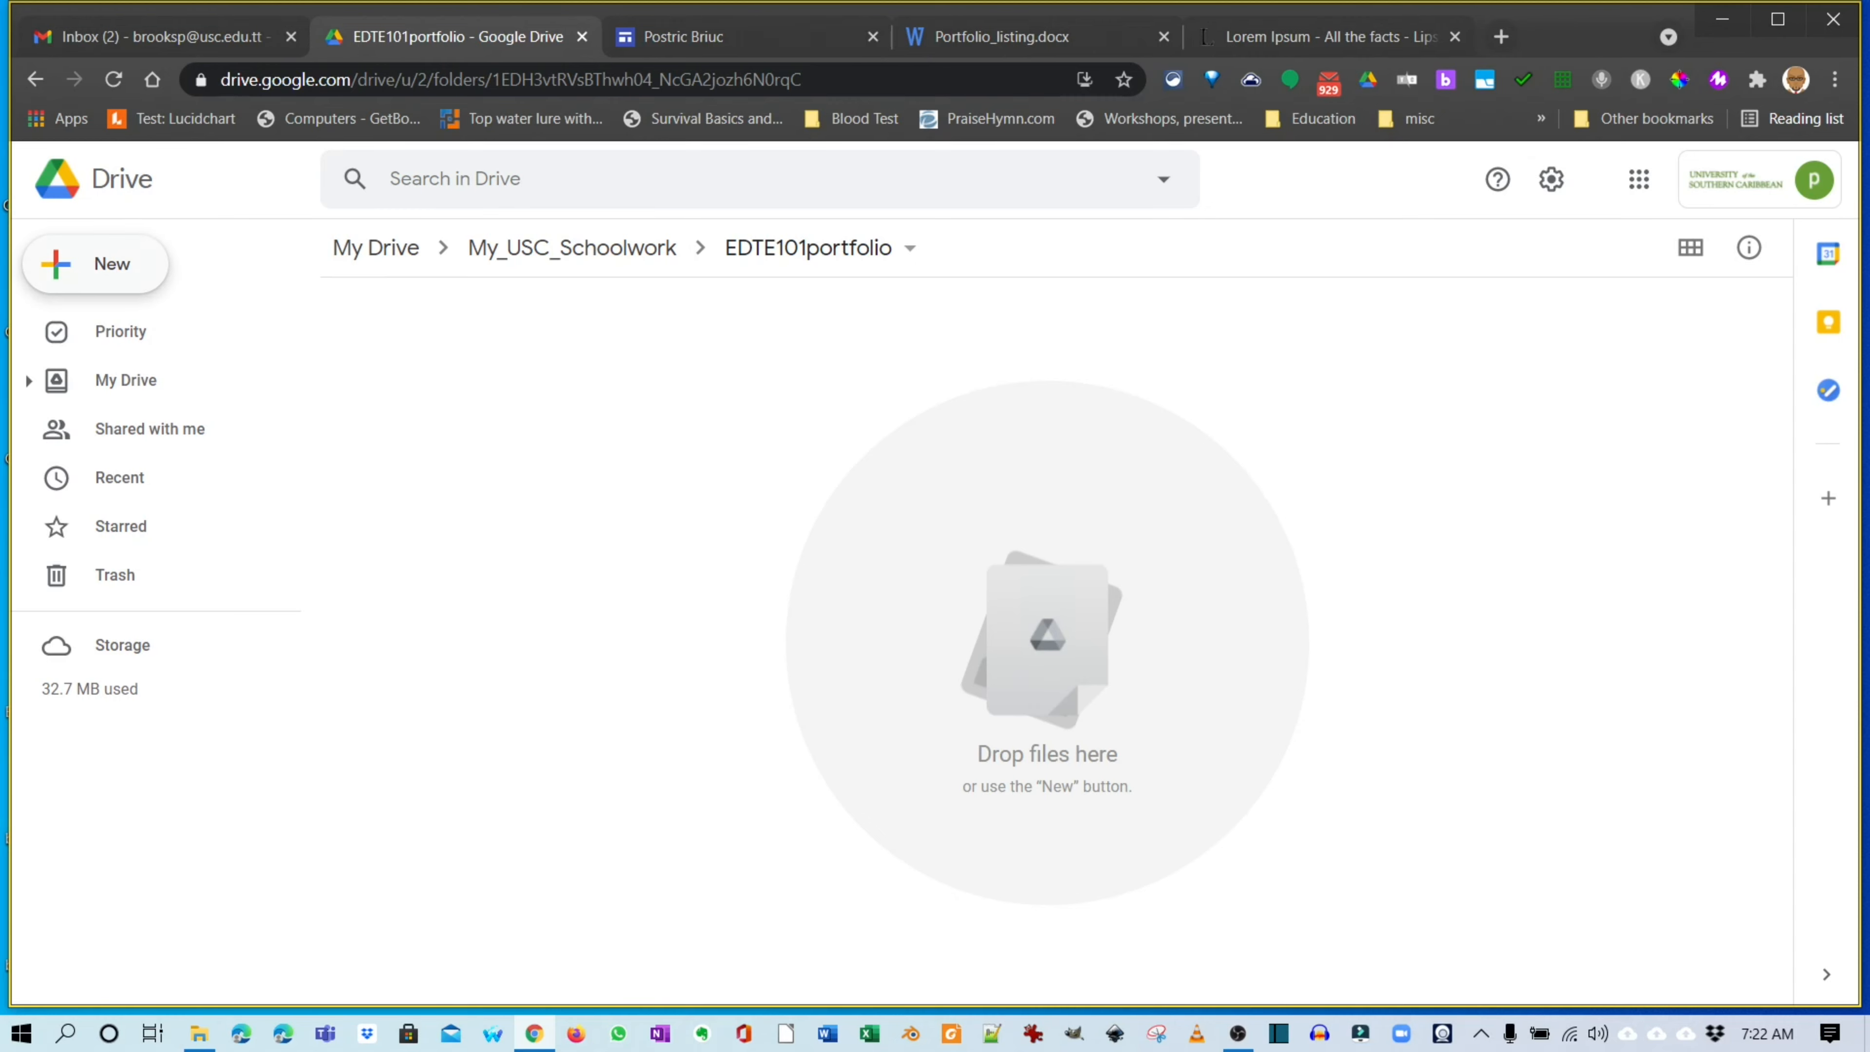
Create images, docs and forms subfolders in EDTE101portfolio, then open the docs folder.
click(96, 264)
click(125, 270)
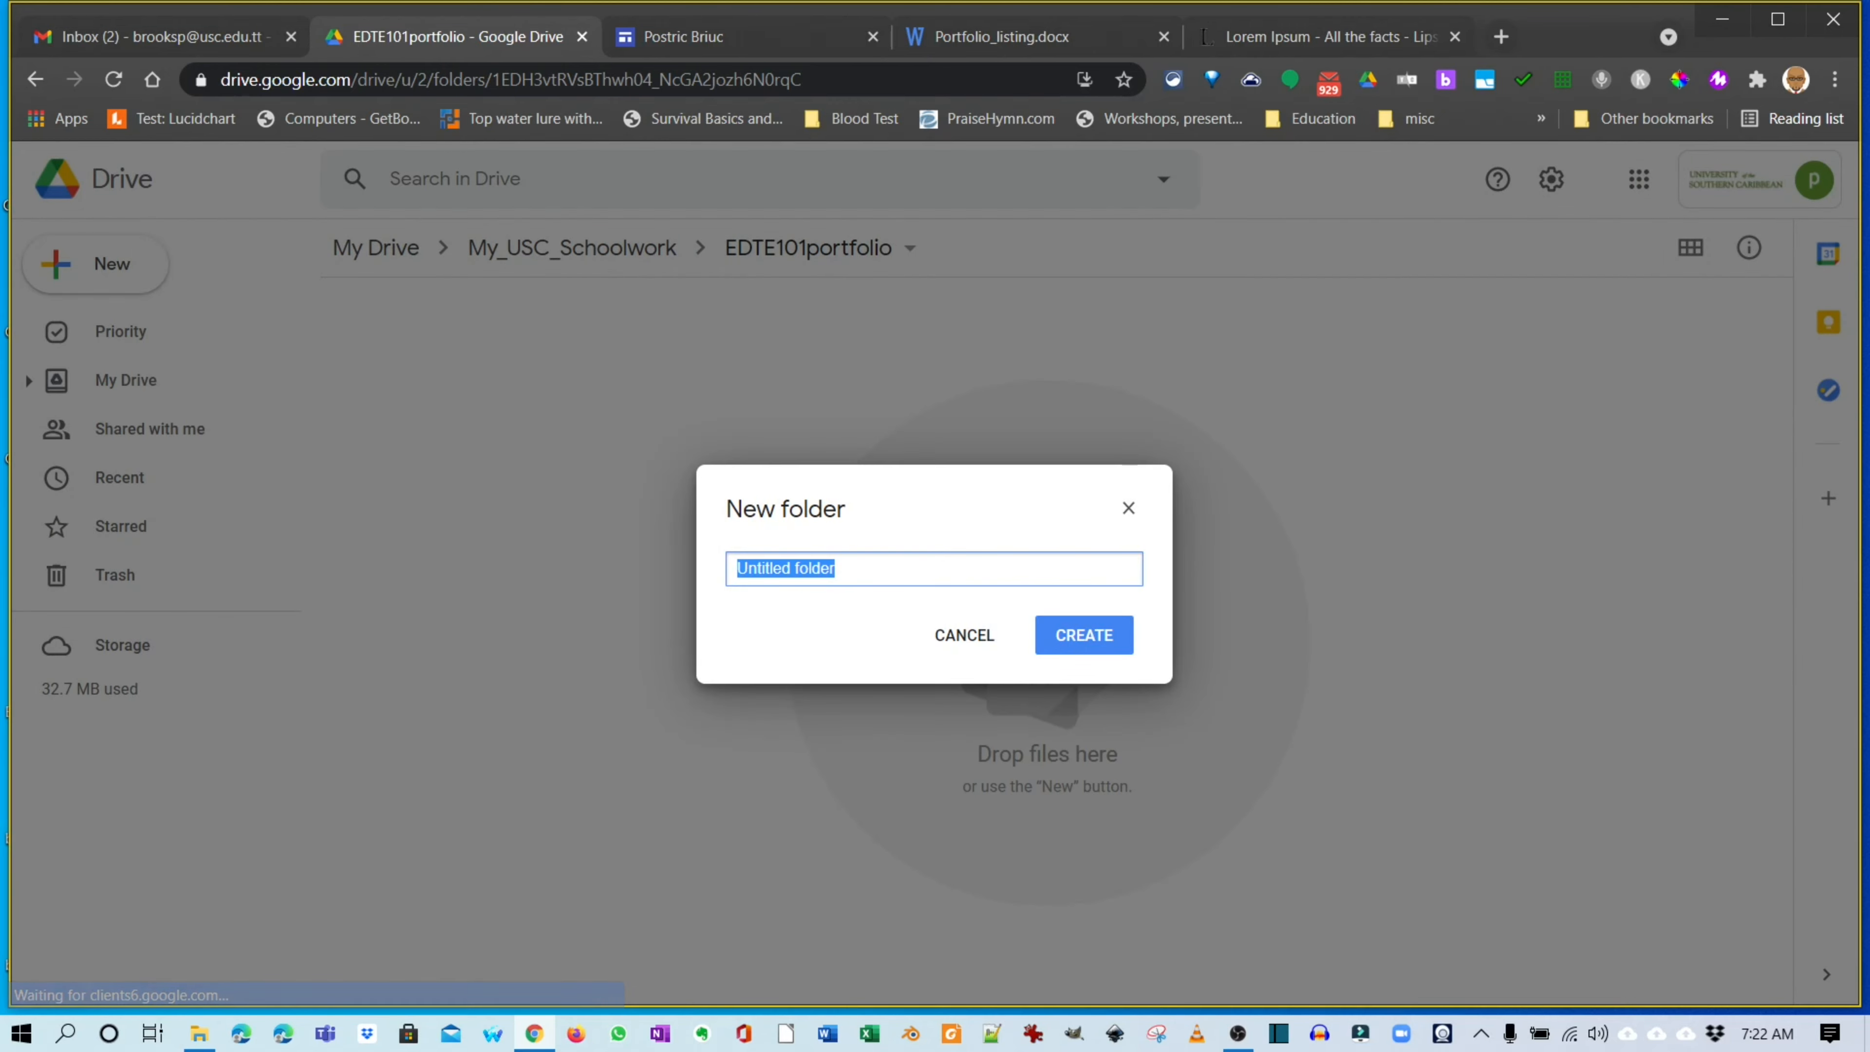
text(images)
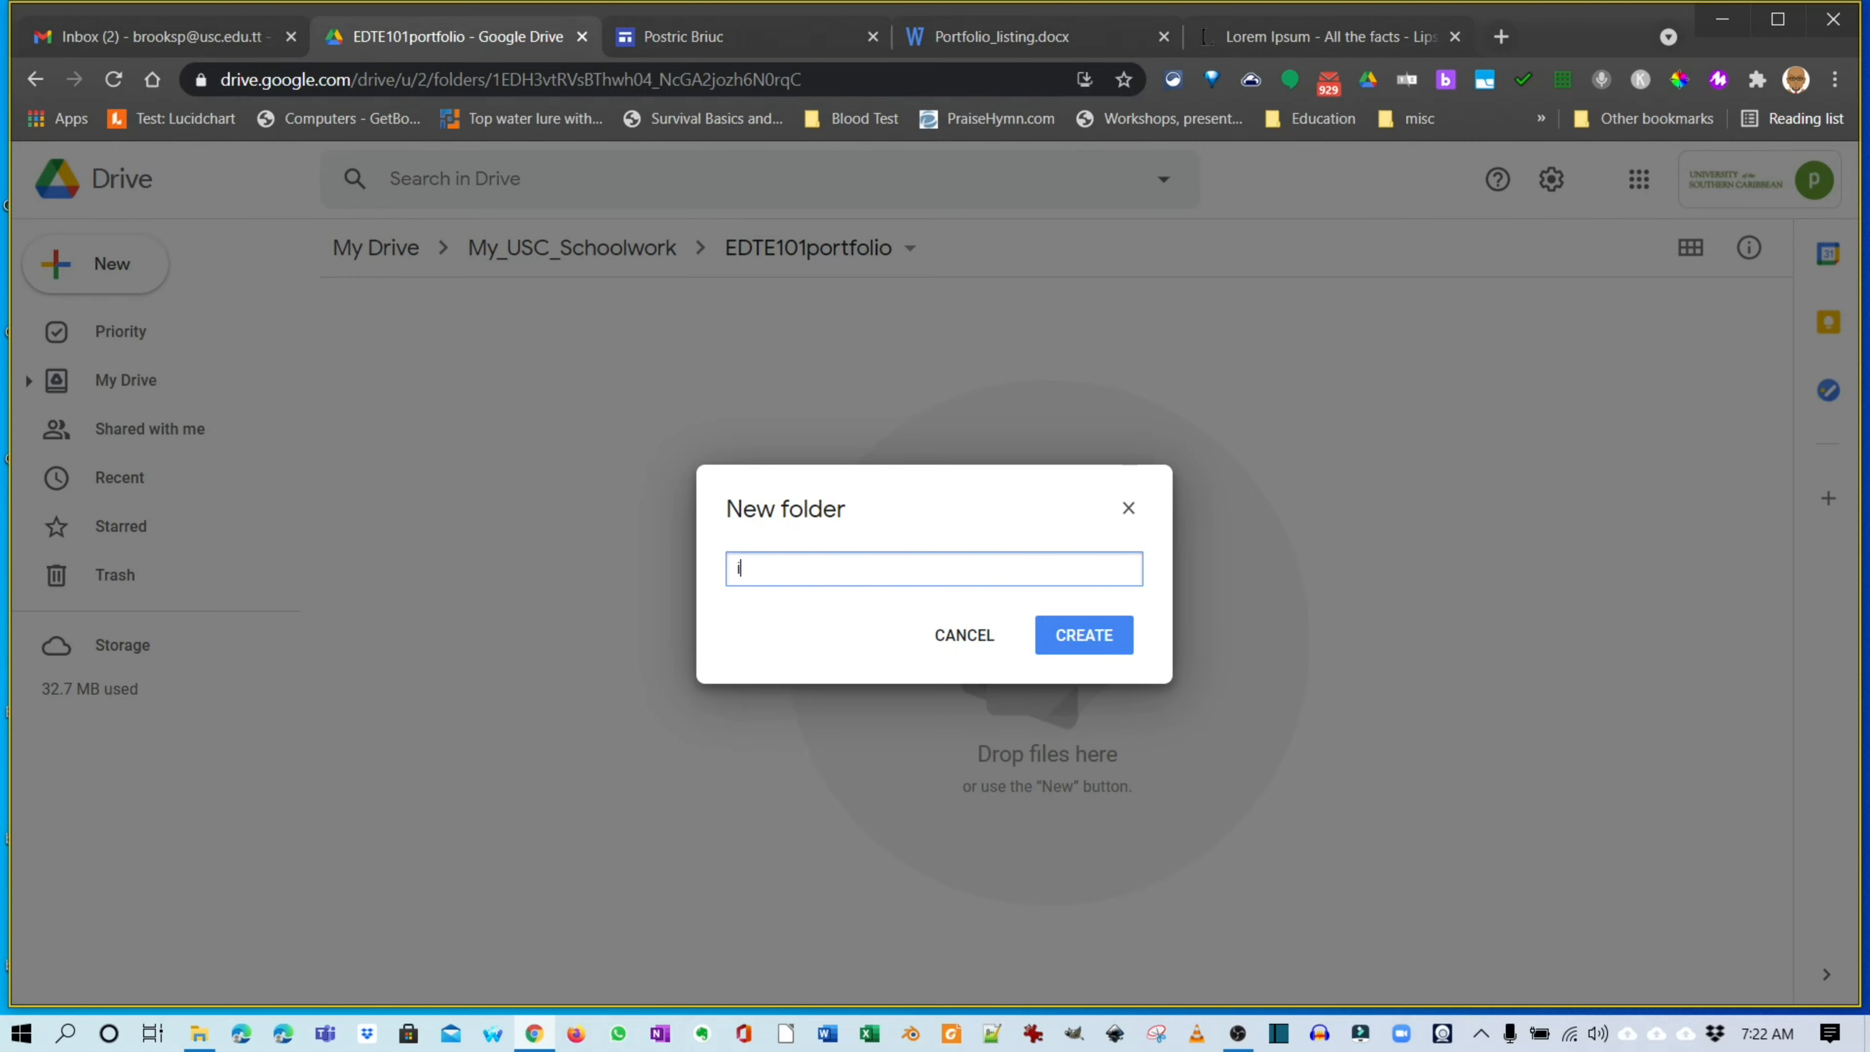
key(Return)
right_click(508, 519)
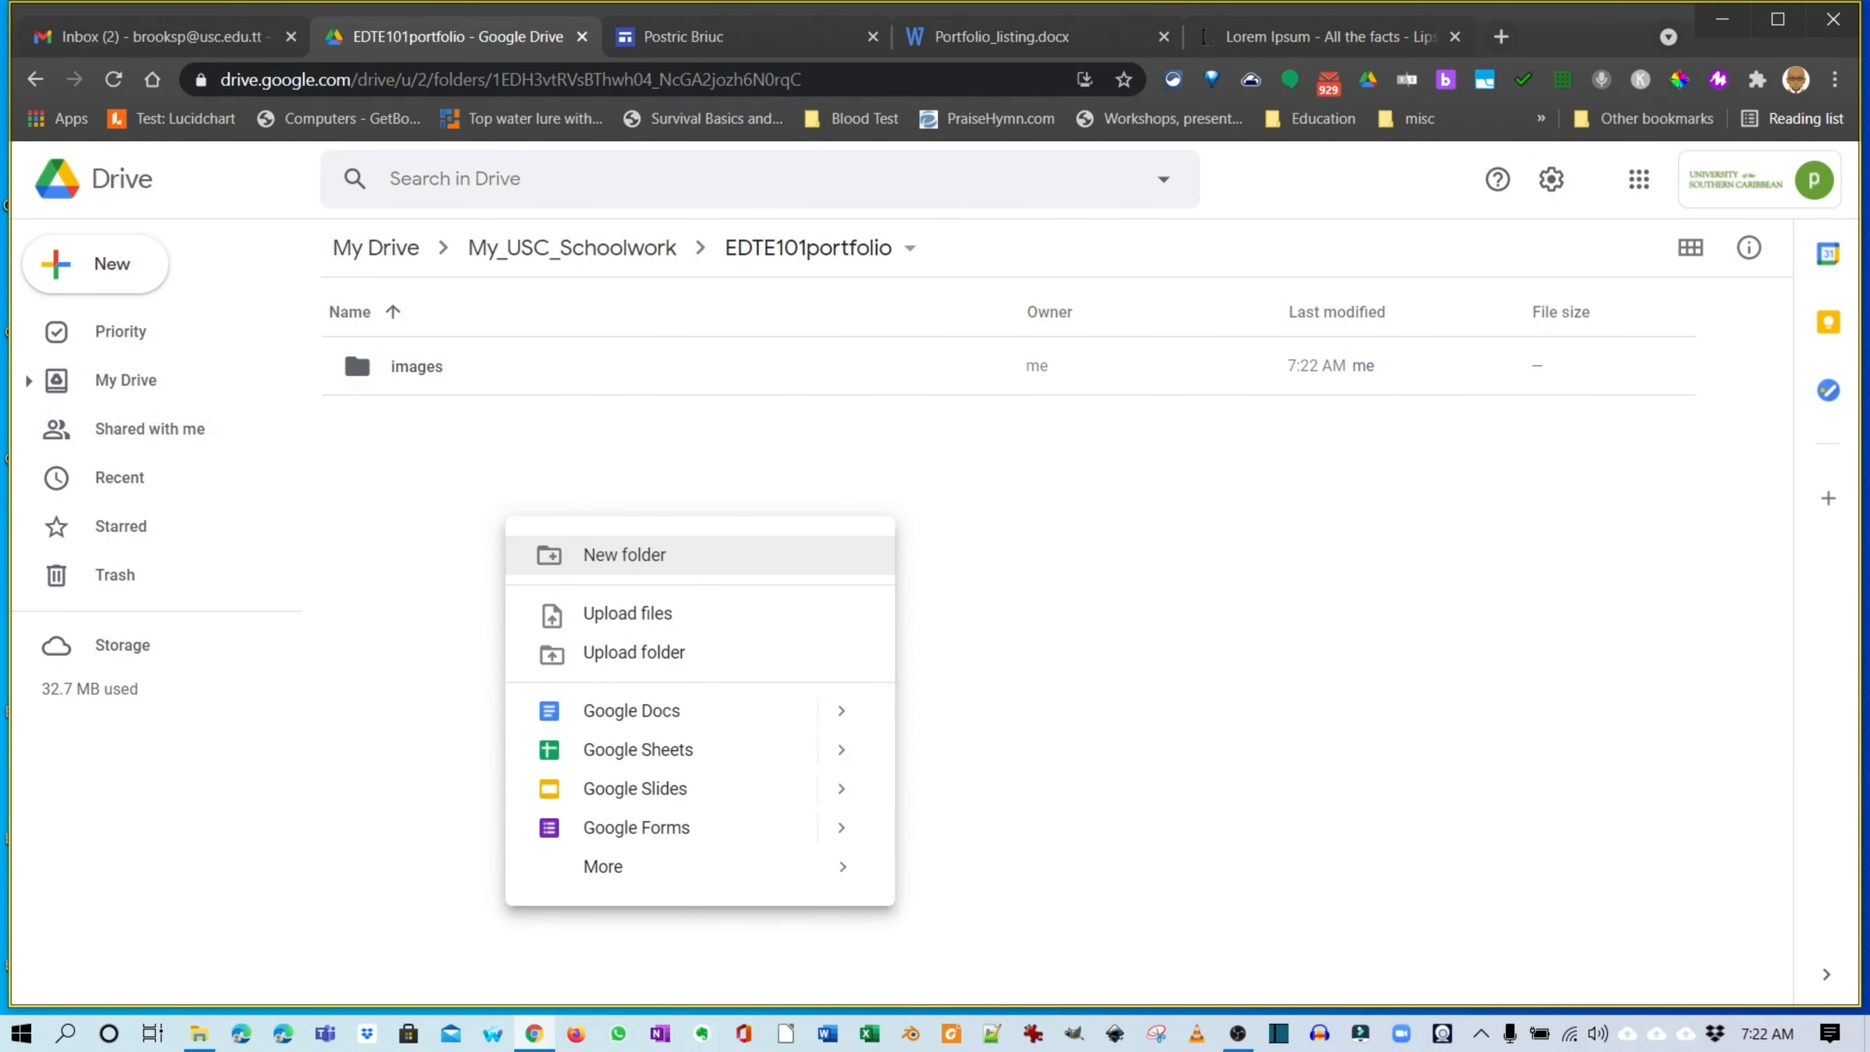
click(625, 554)
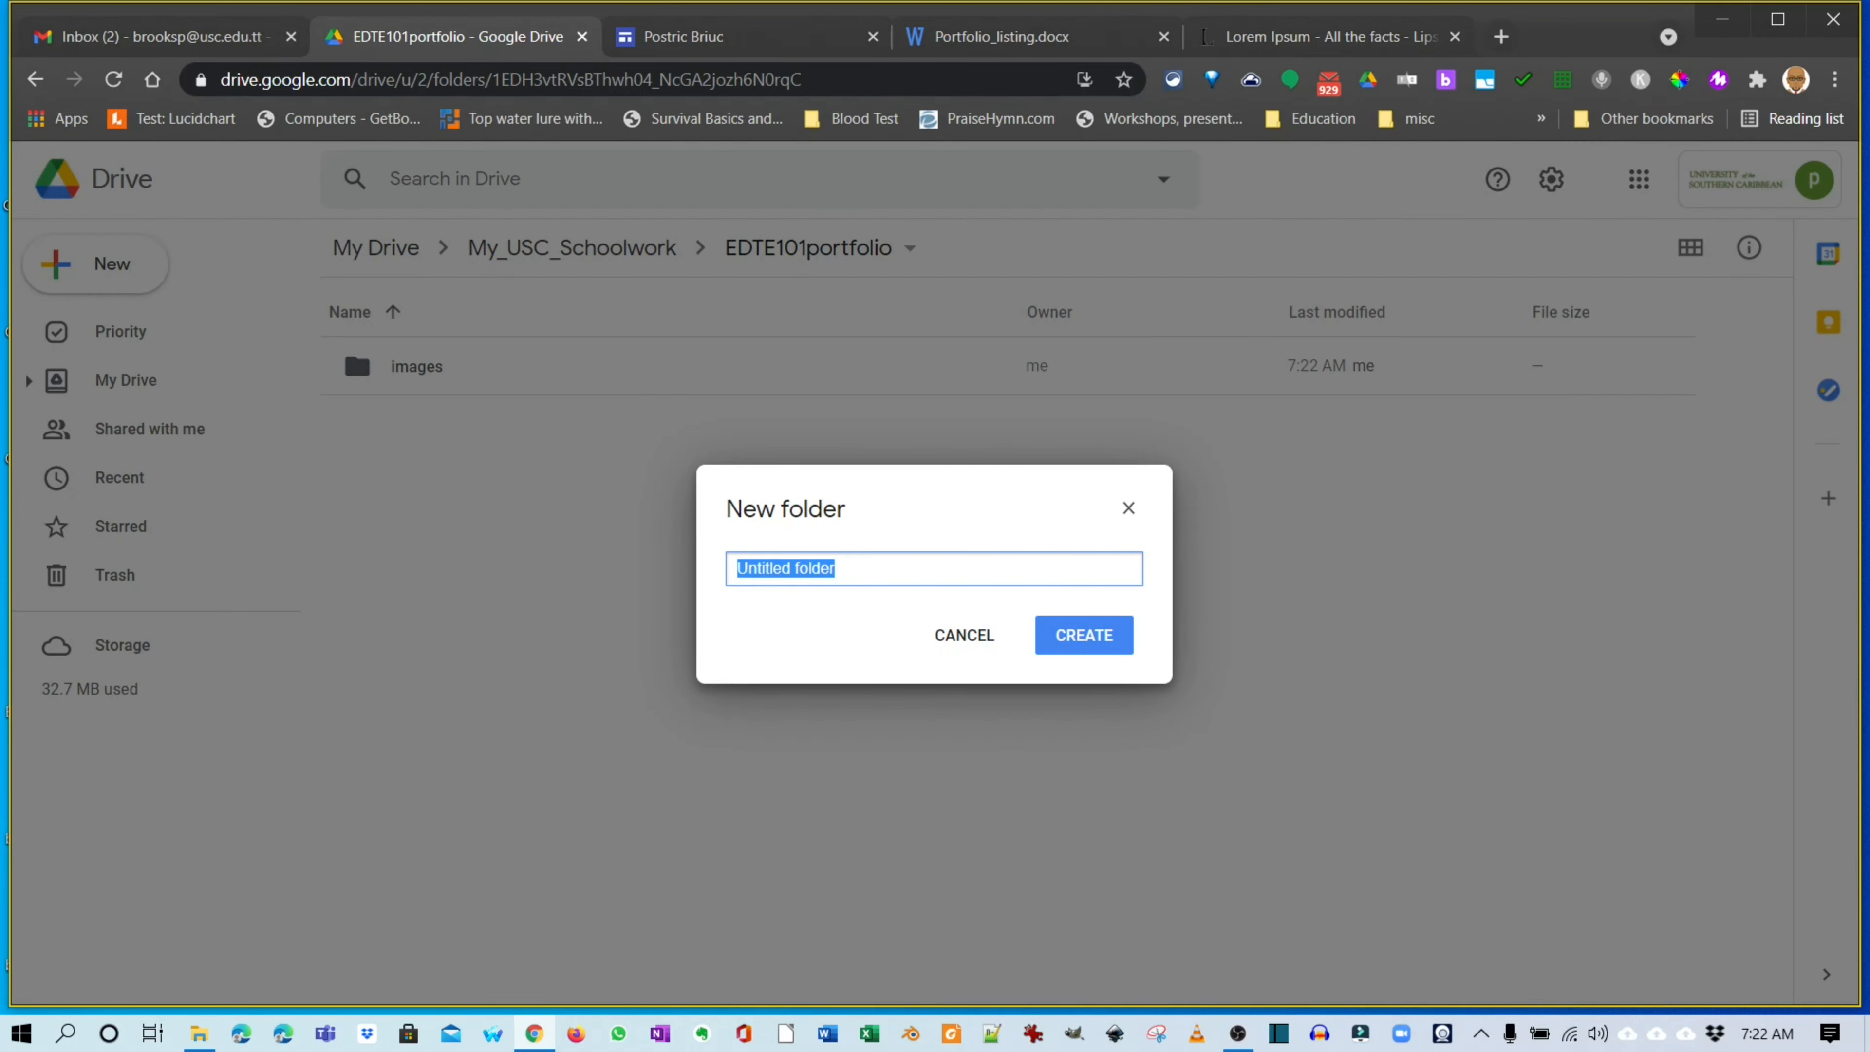
text(docs)
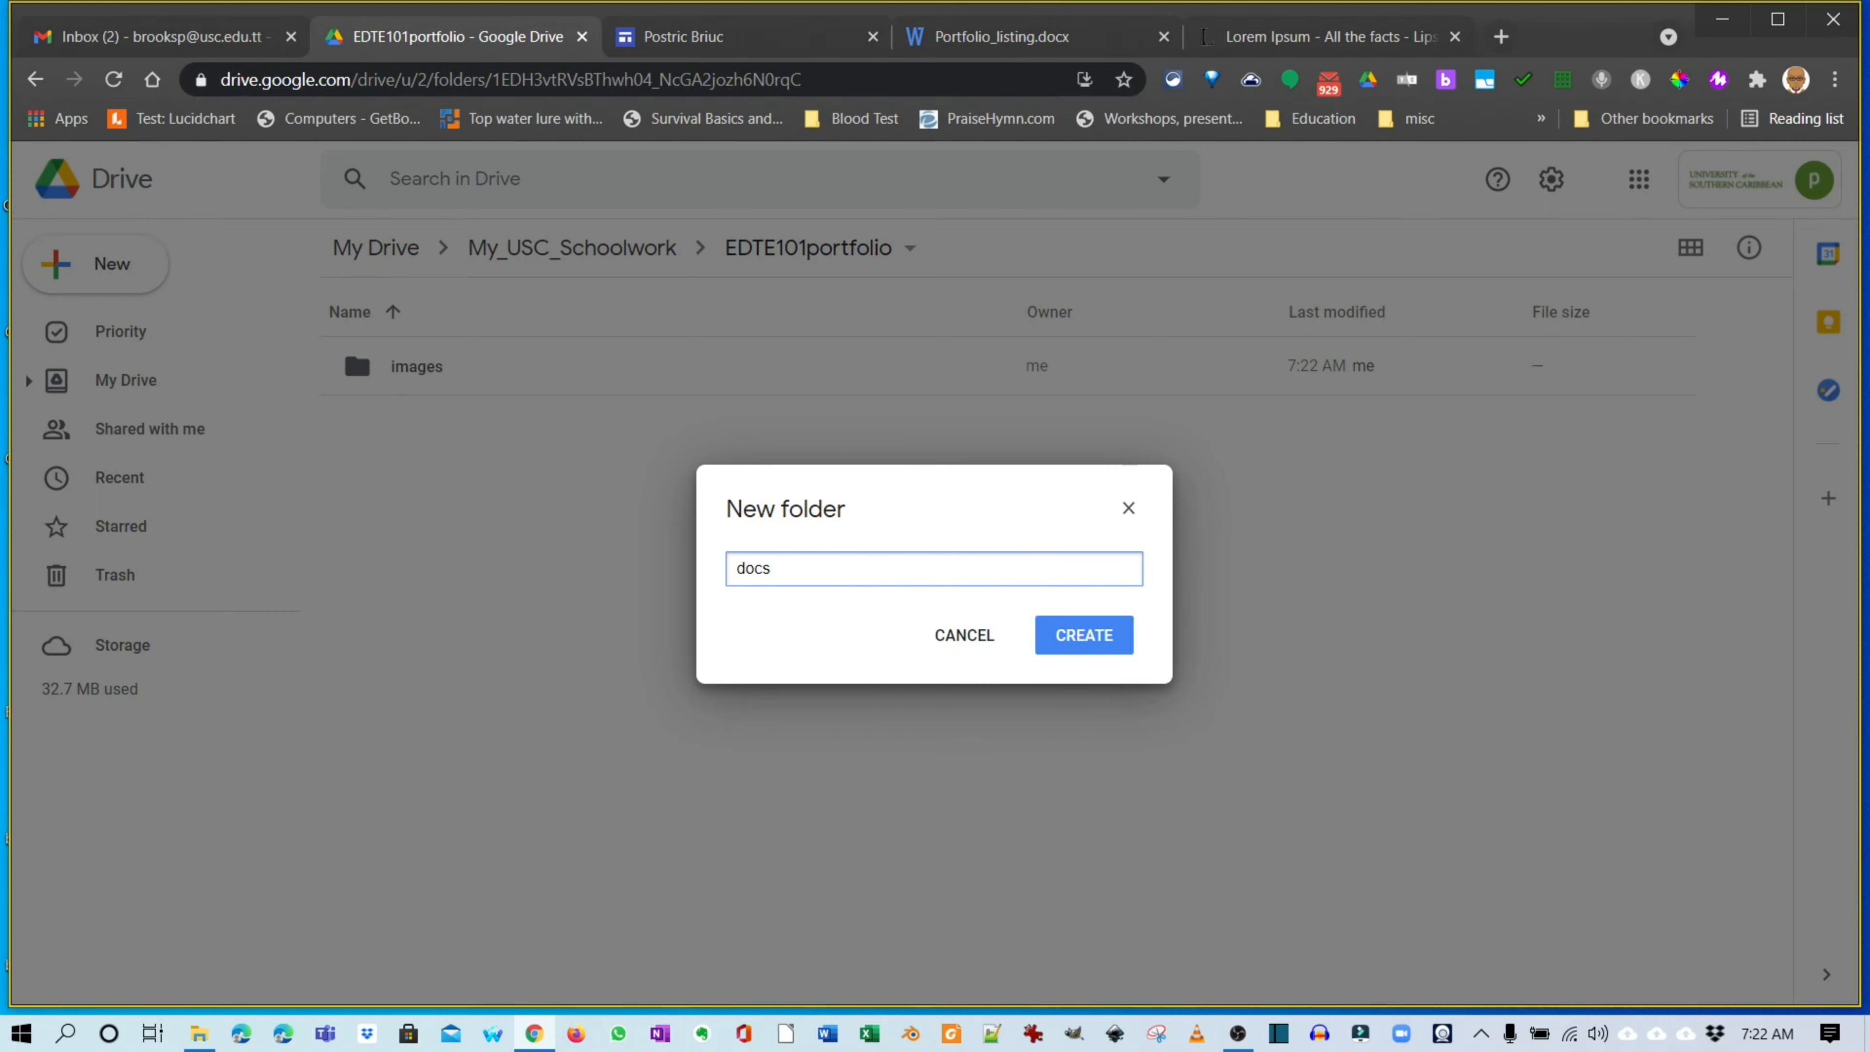
key(Return)
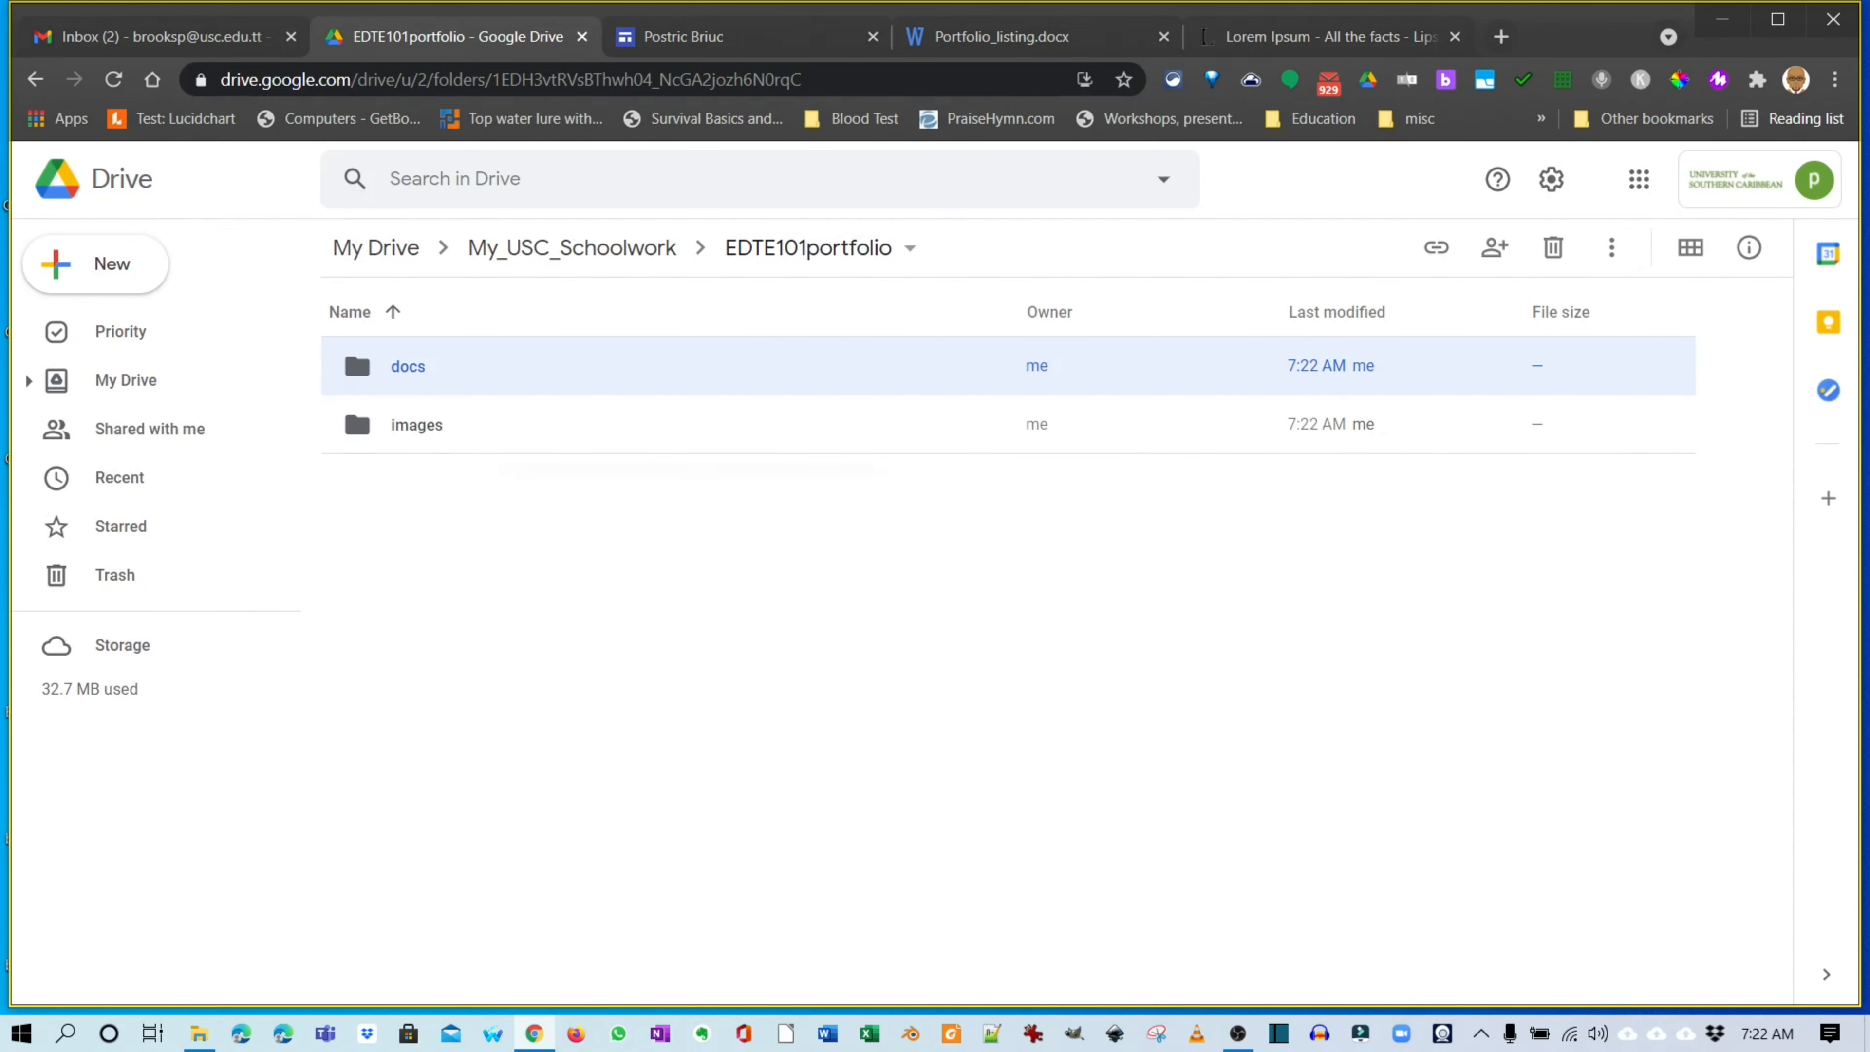
right_click(500, 470)
click(615, 506)
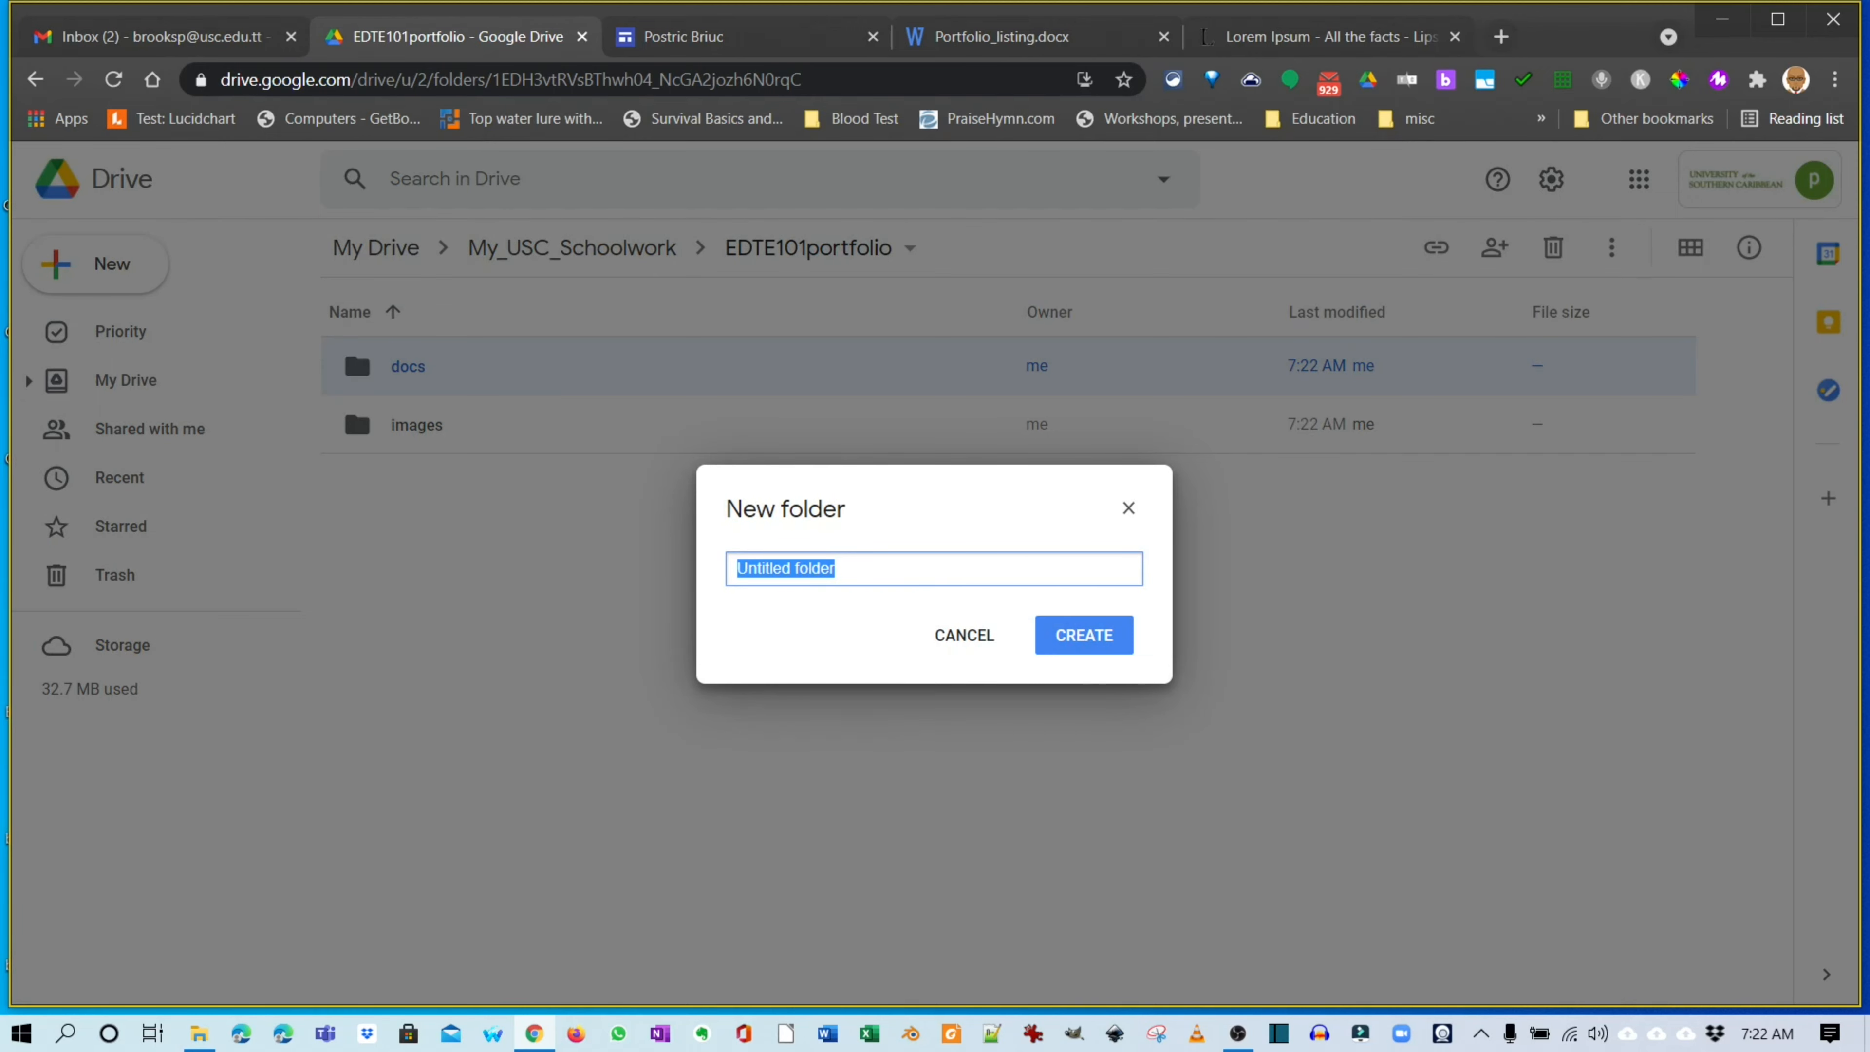
text(forms)
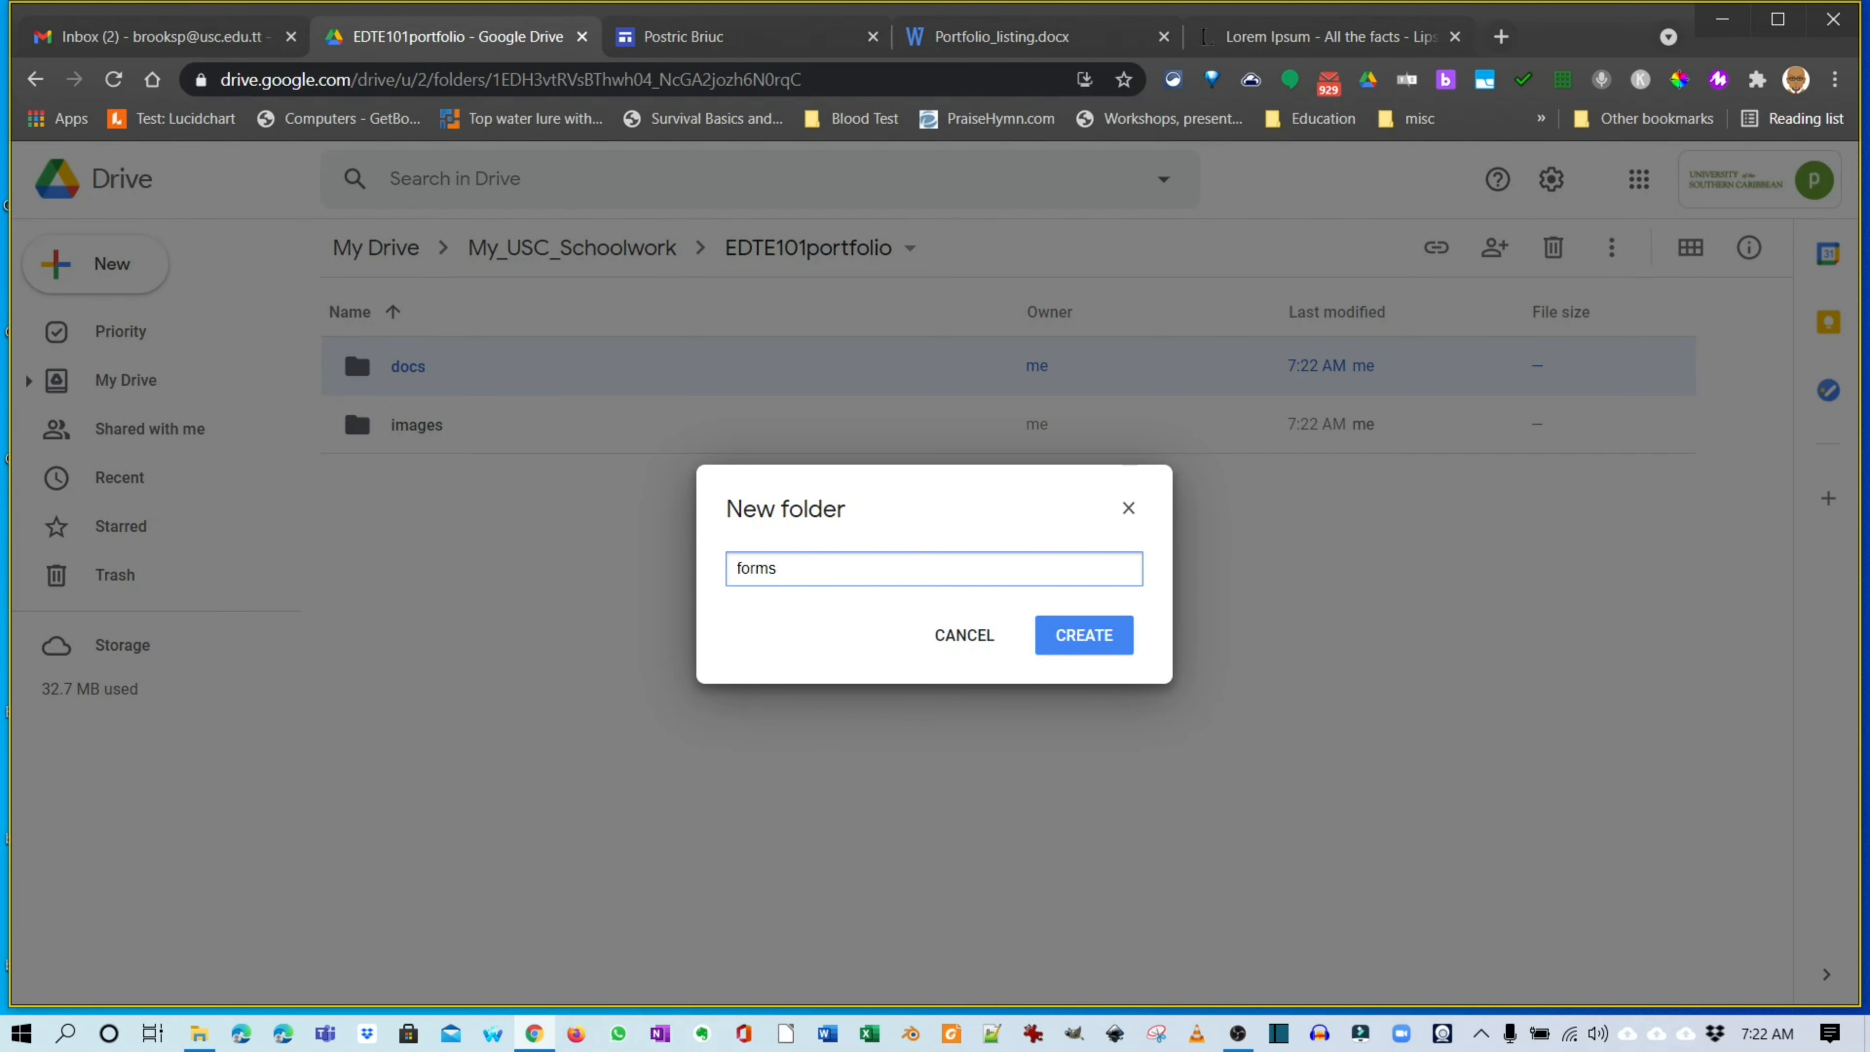
key(Return)
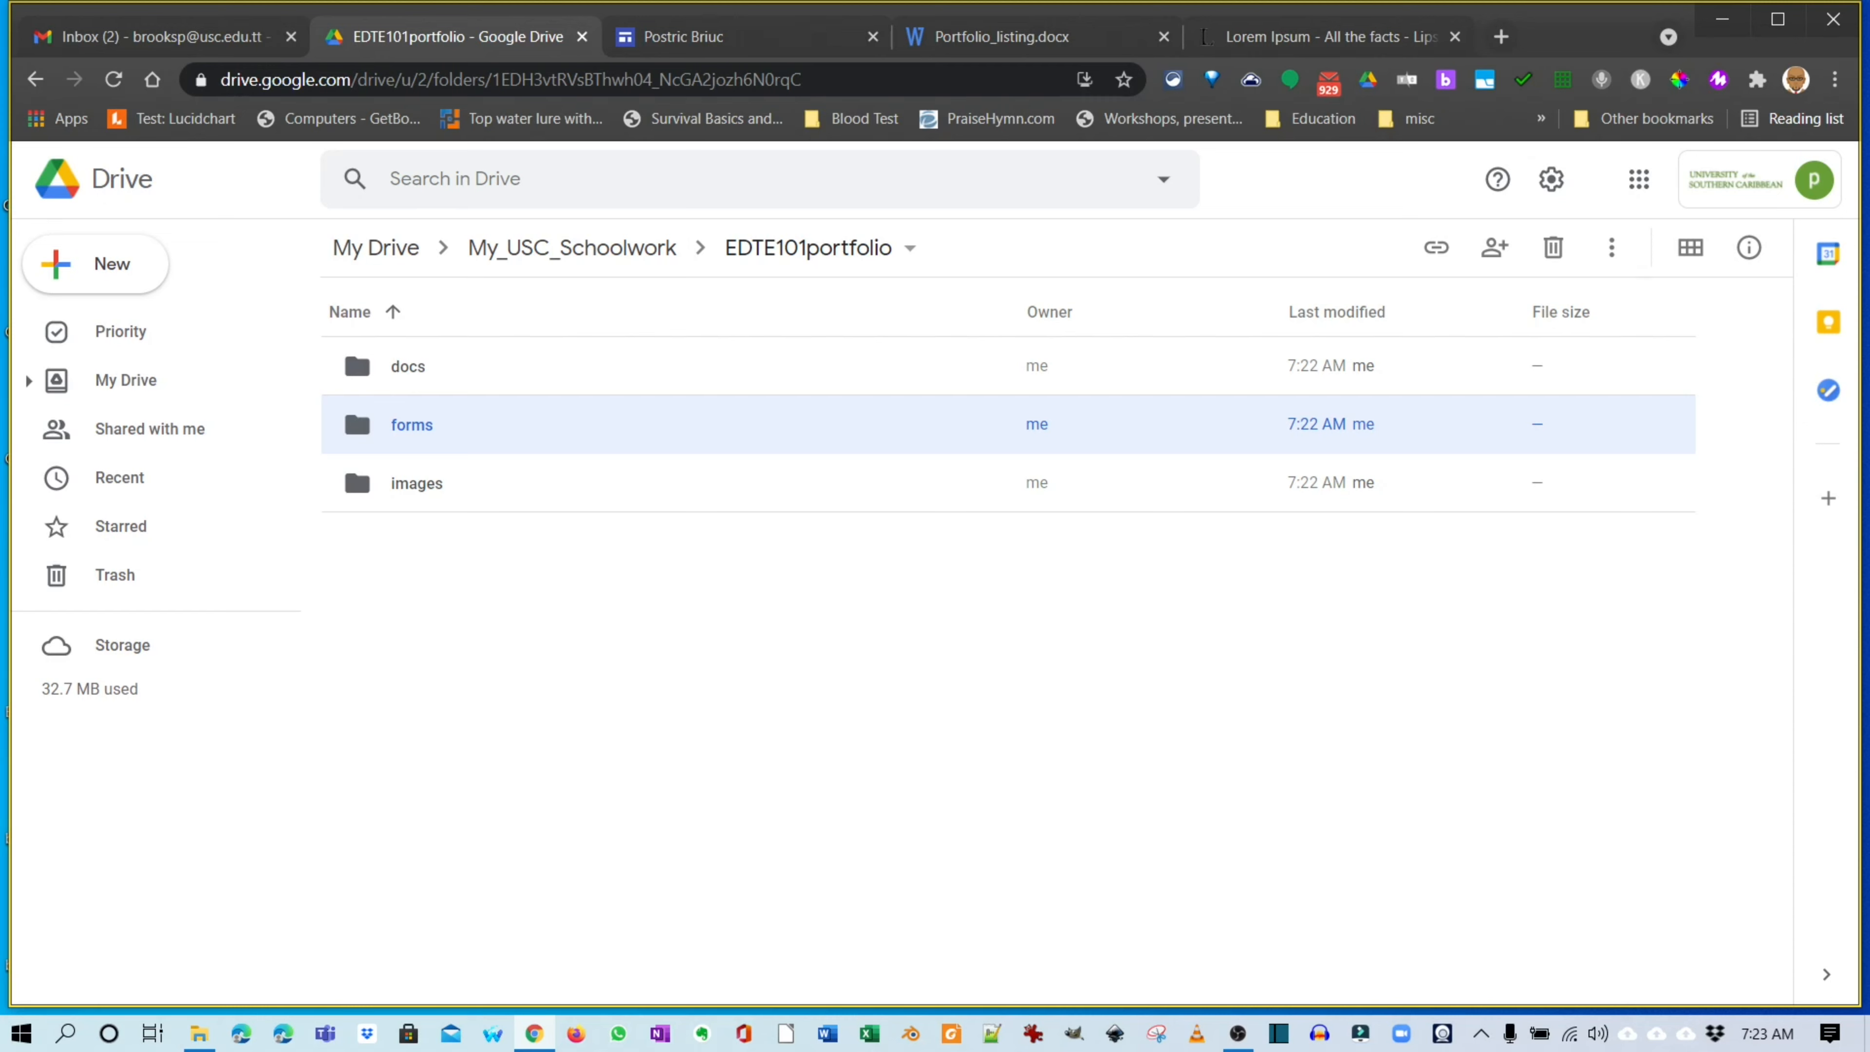
double_click(408, 366)
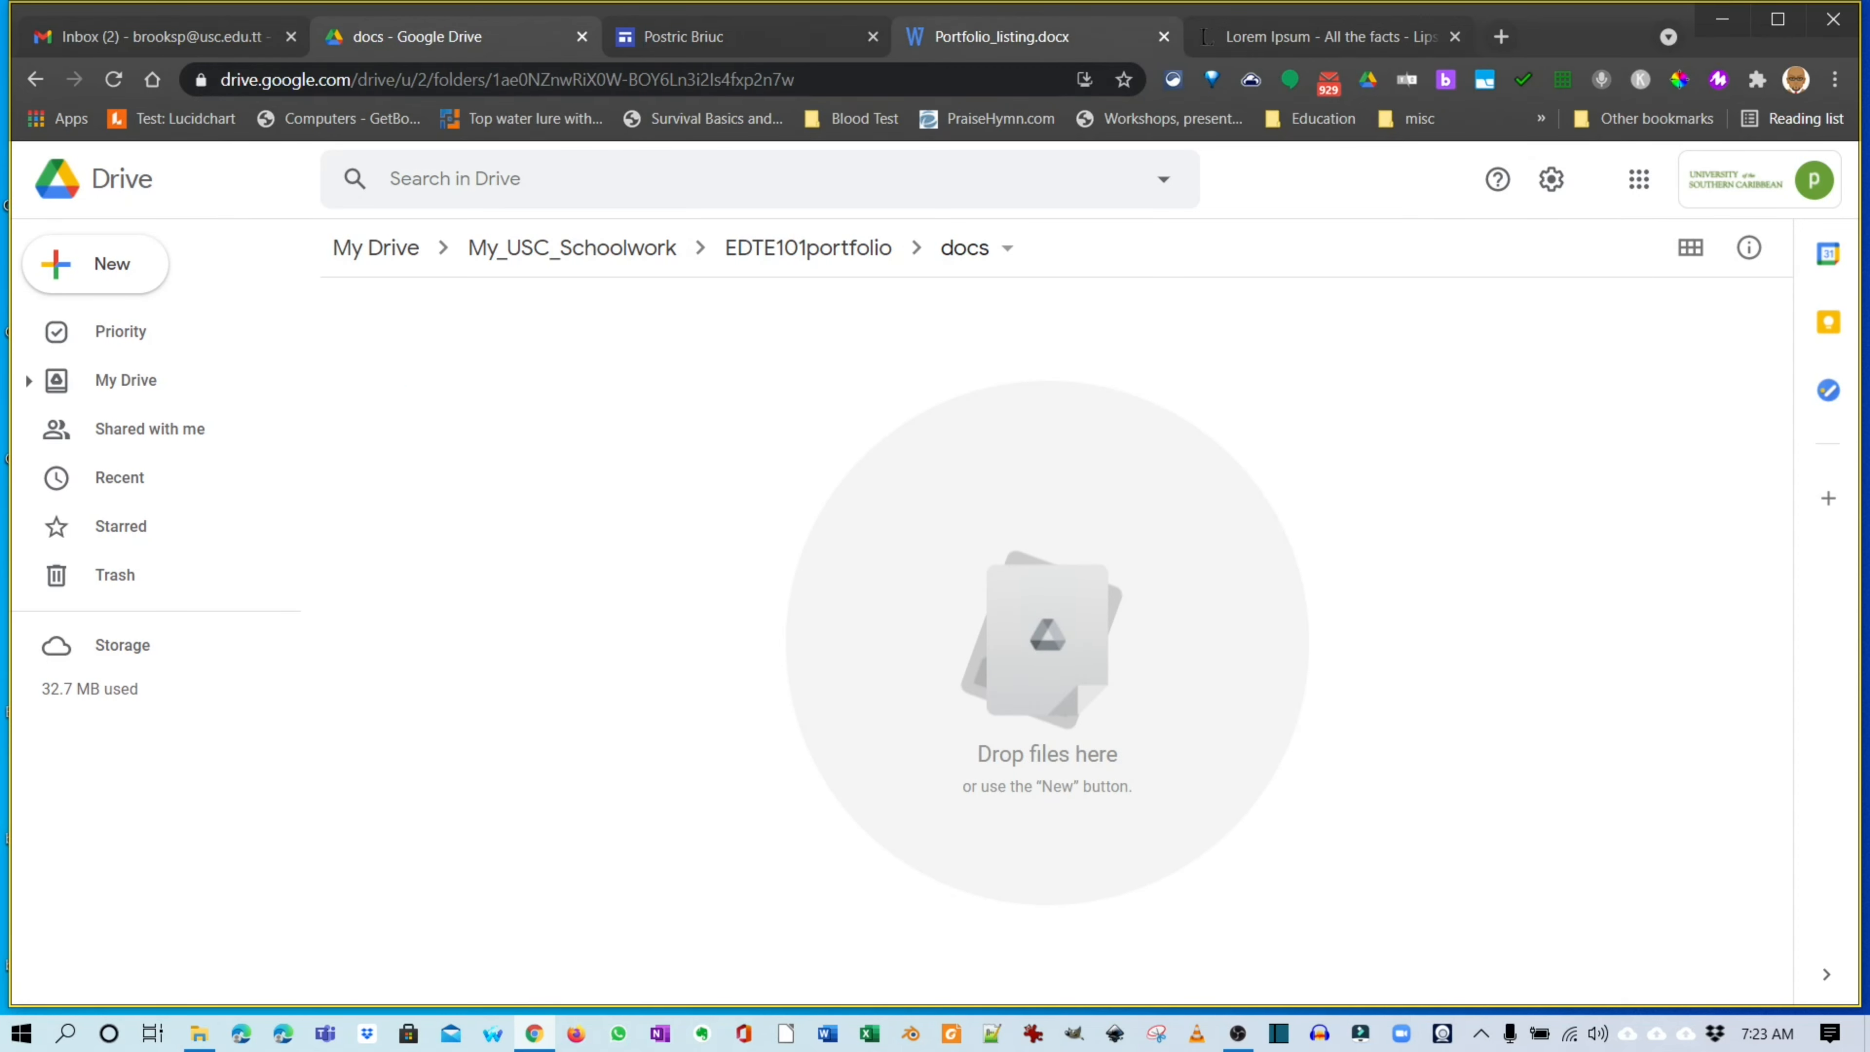
Read through Portfolio_listing.docx, checking File Explorer alongside, then close the document.
click(1002, 36)
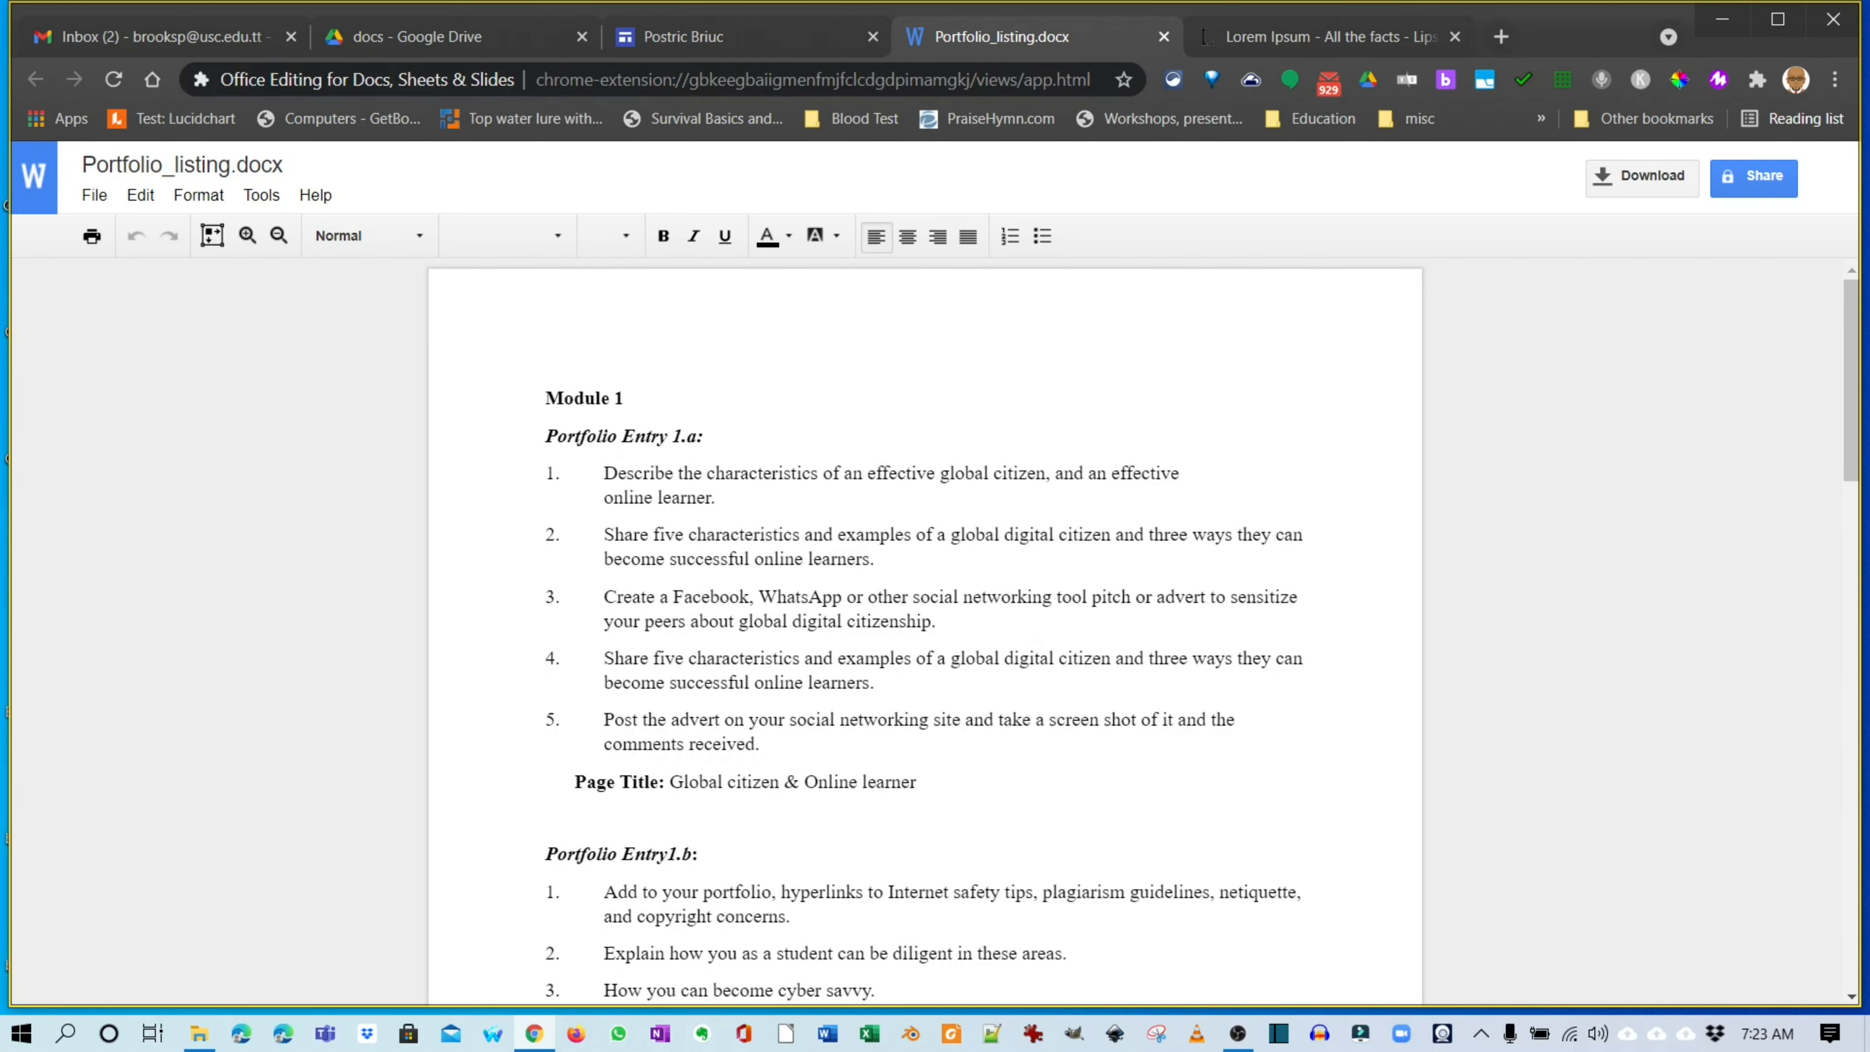
scroll(925, 627, down, 10)
scroll(925, 626, up, 3)
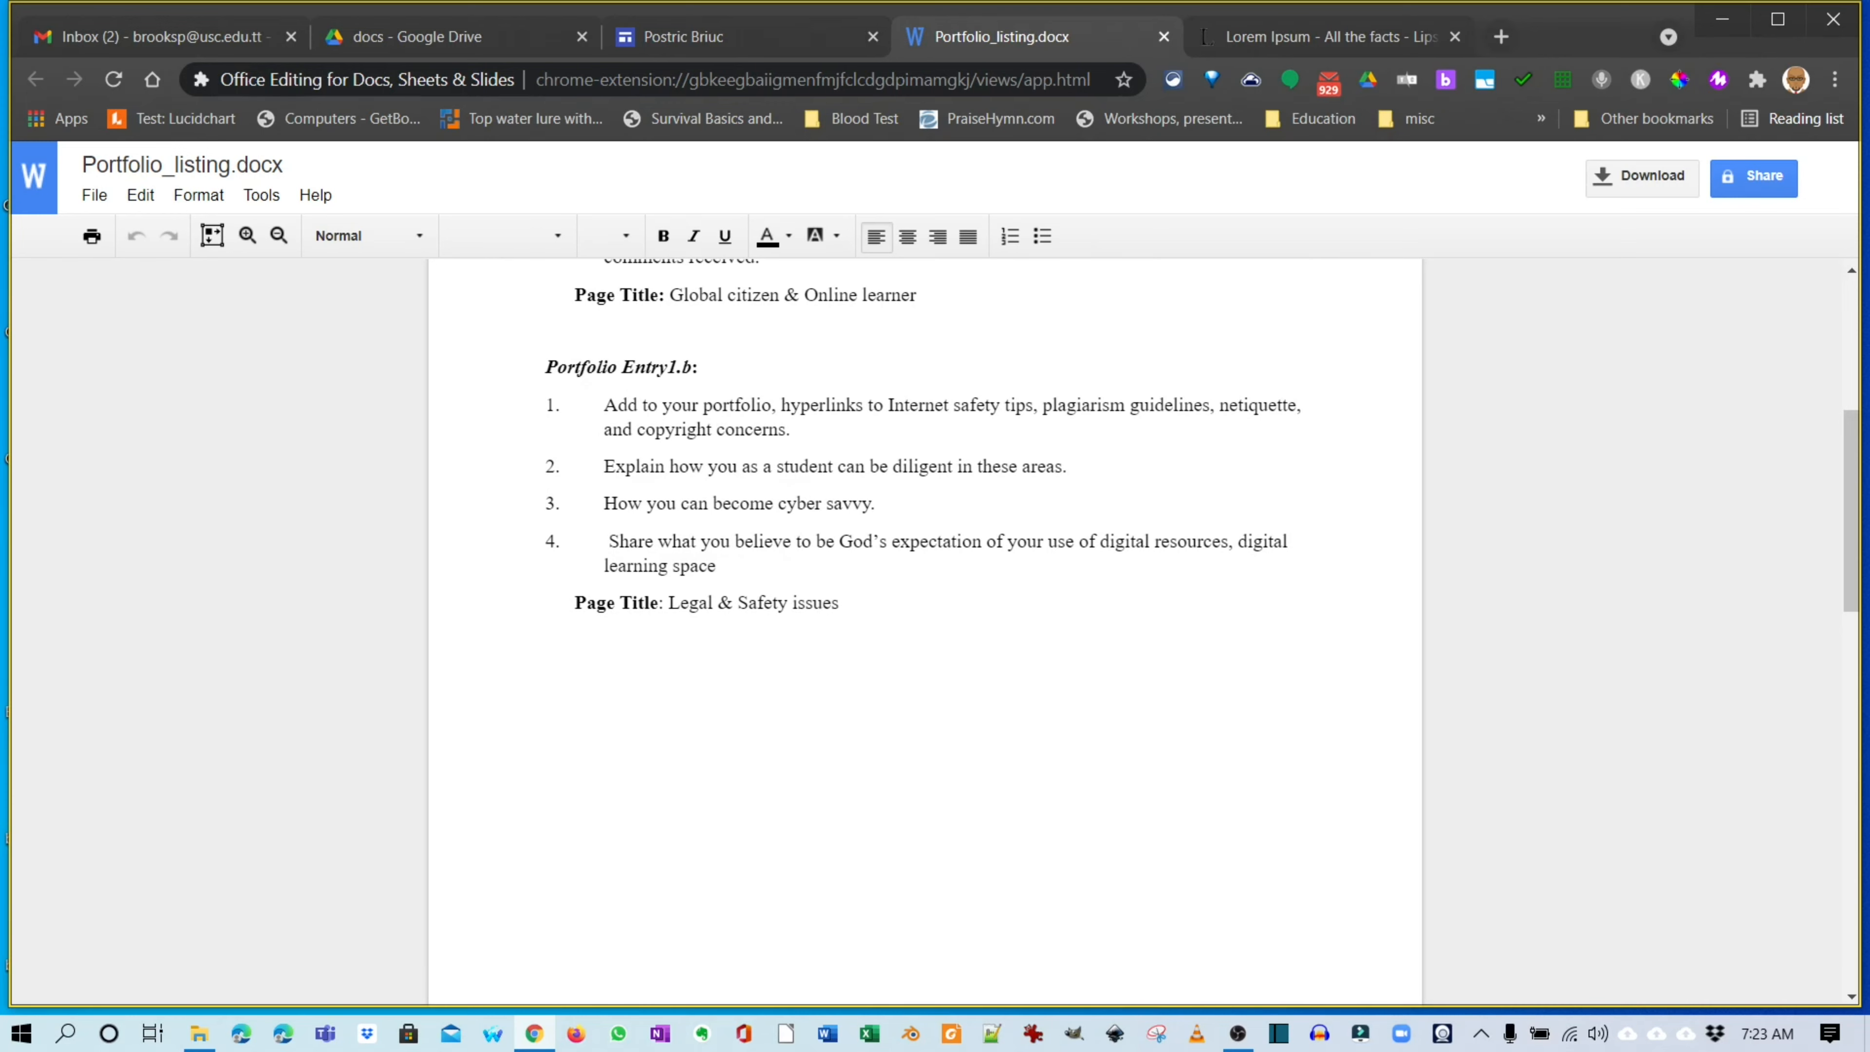
scroll(925, 627, up, 5)
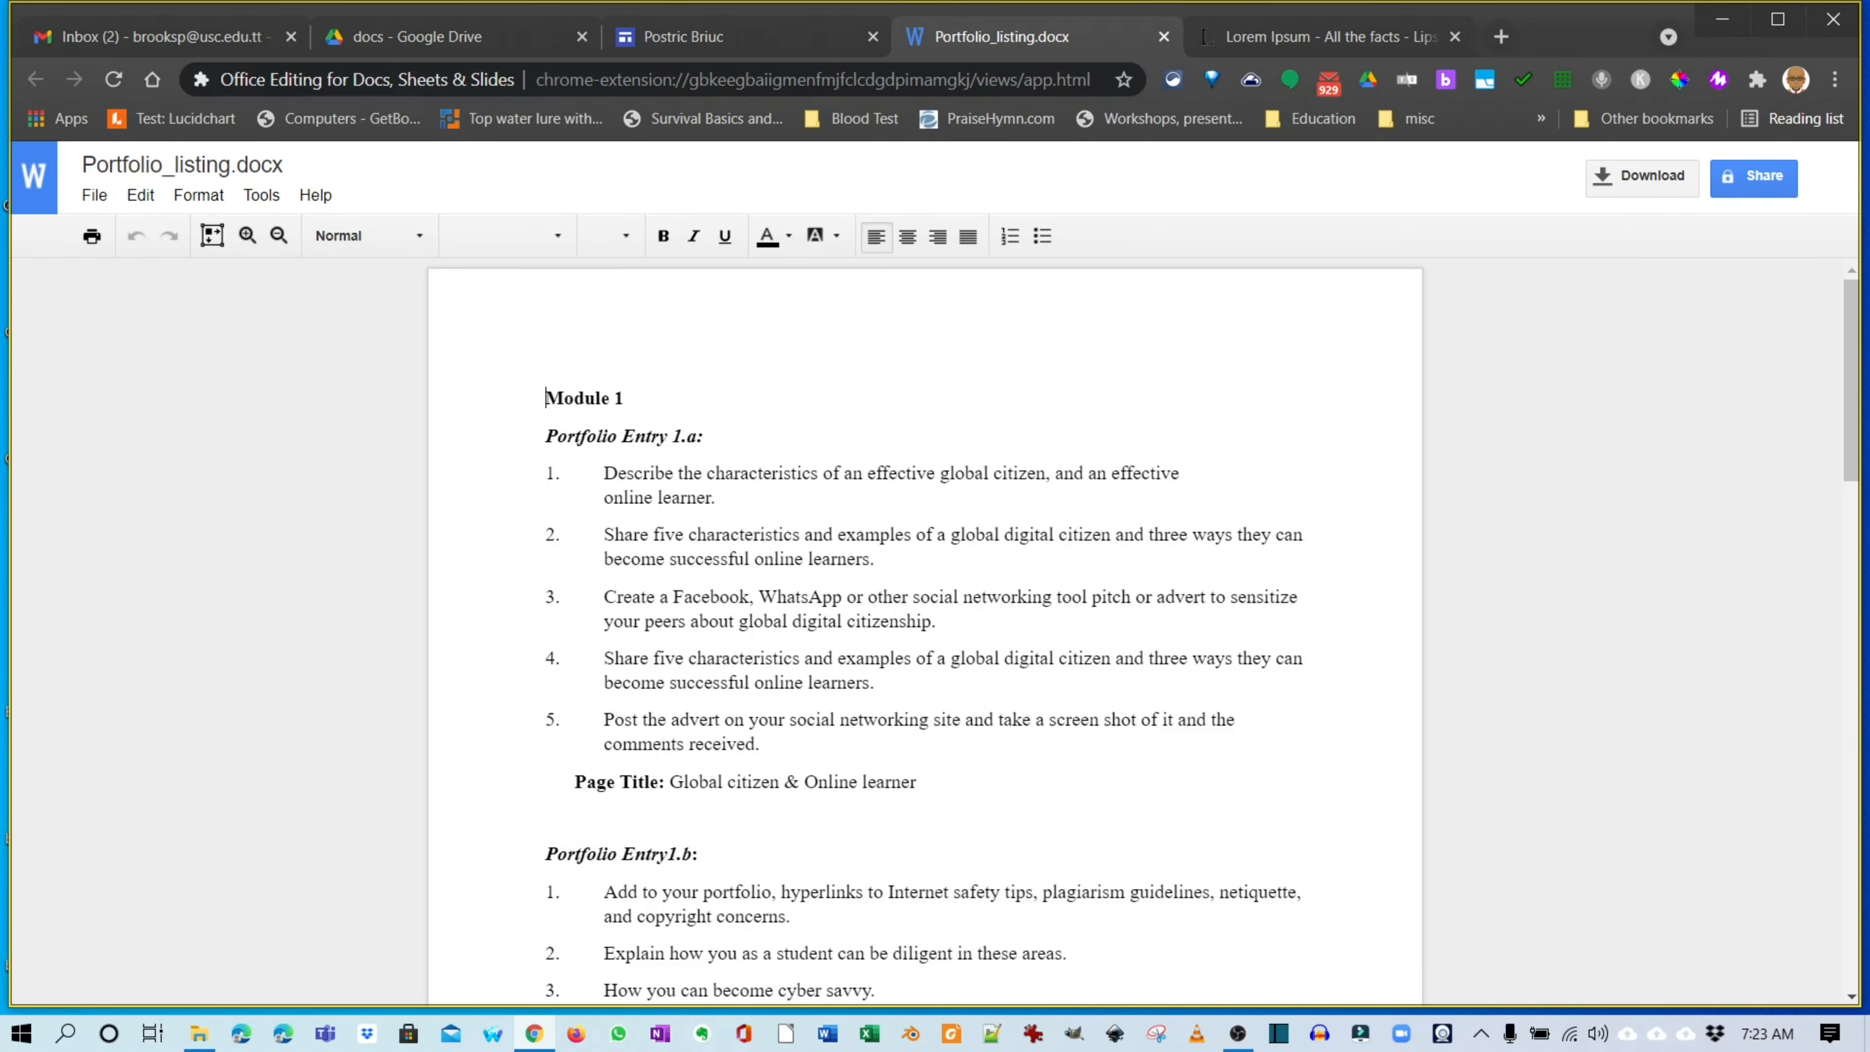
key(alt+Tab)
scroll(925, 633, down, 8)
scroll(925, 634, up, 6)
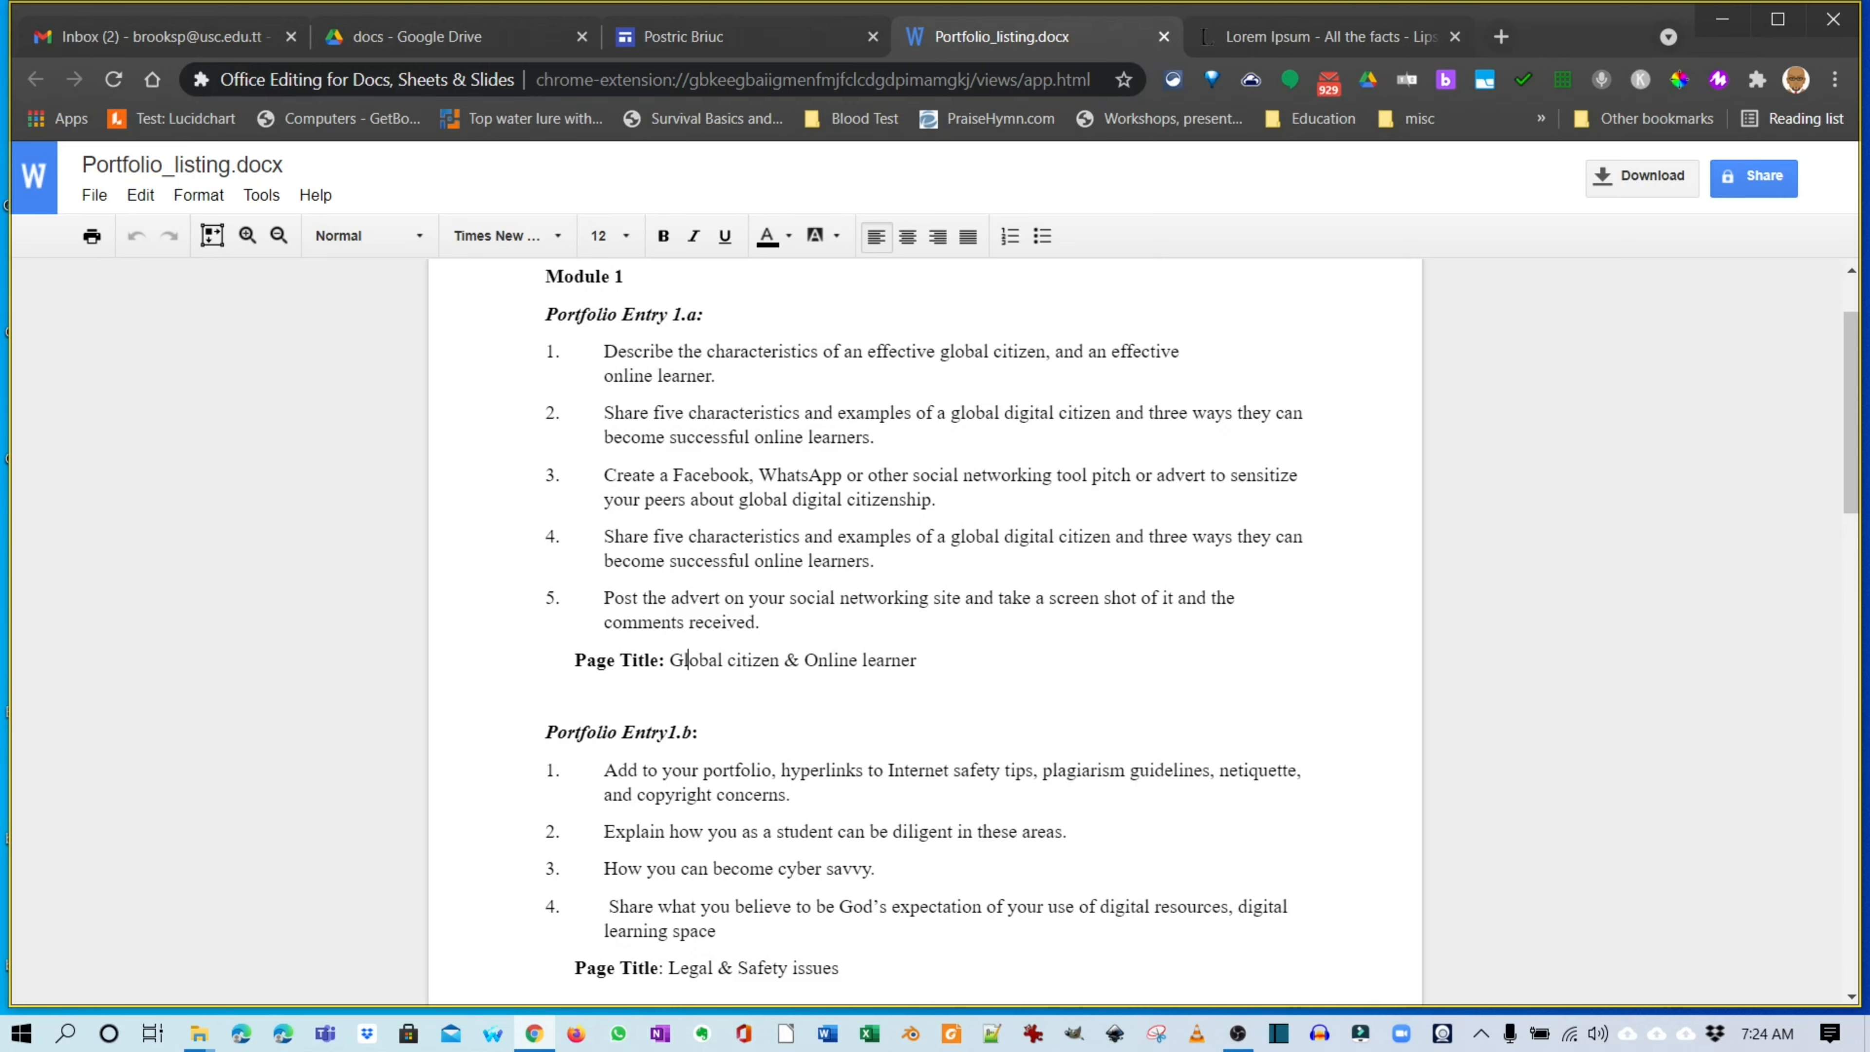
key(alt+Tab)
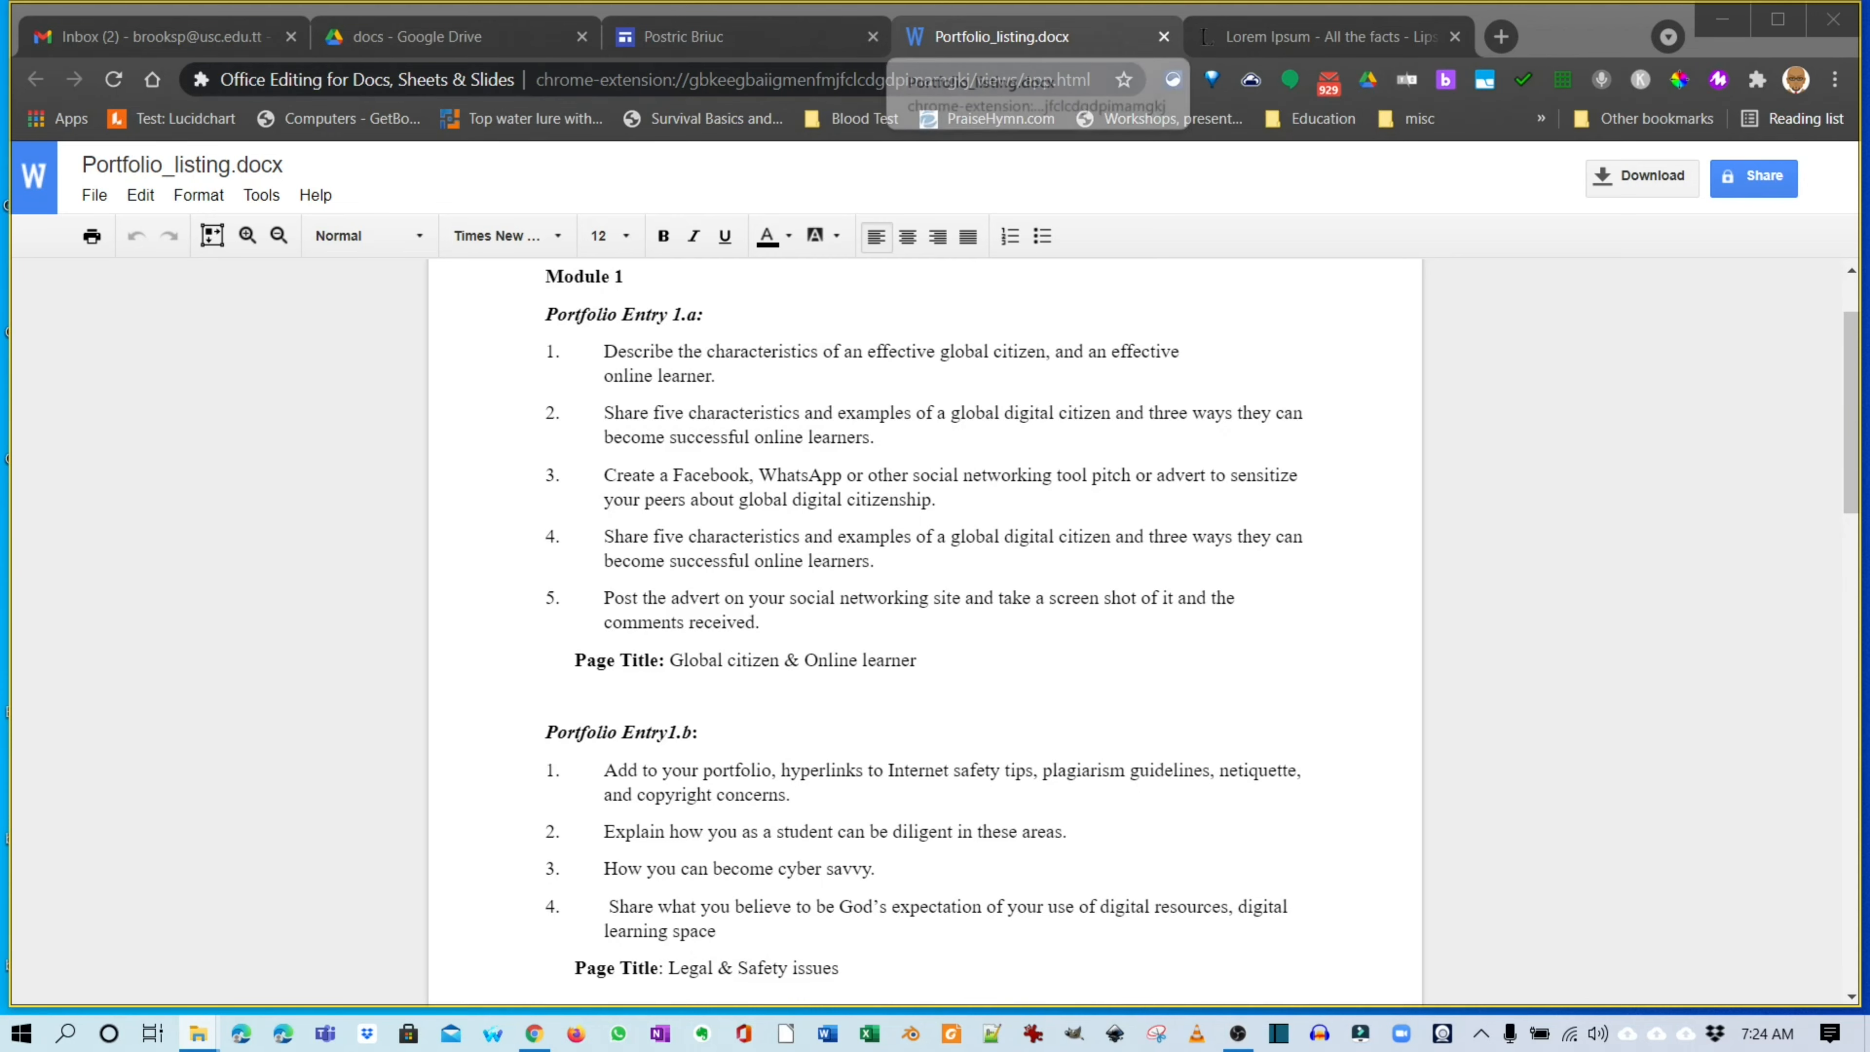
click(1164, 36)
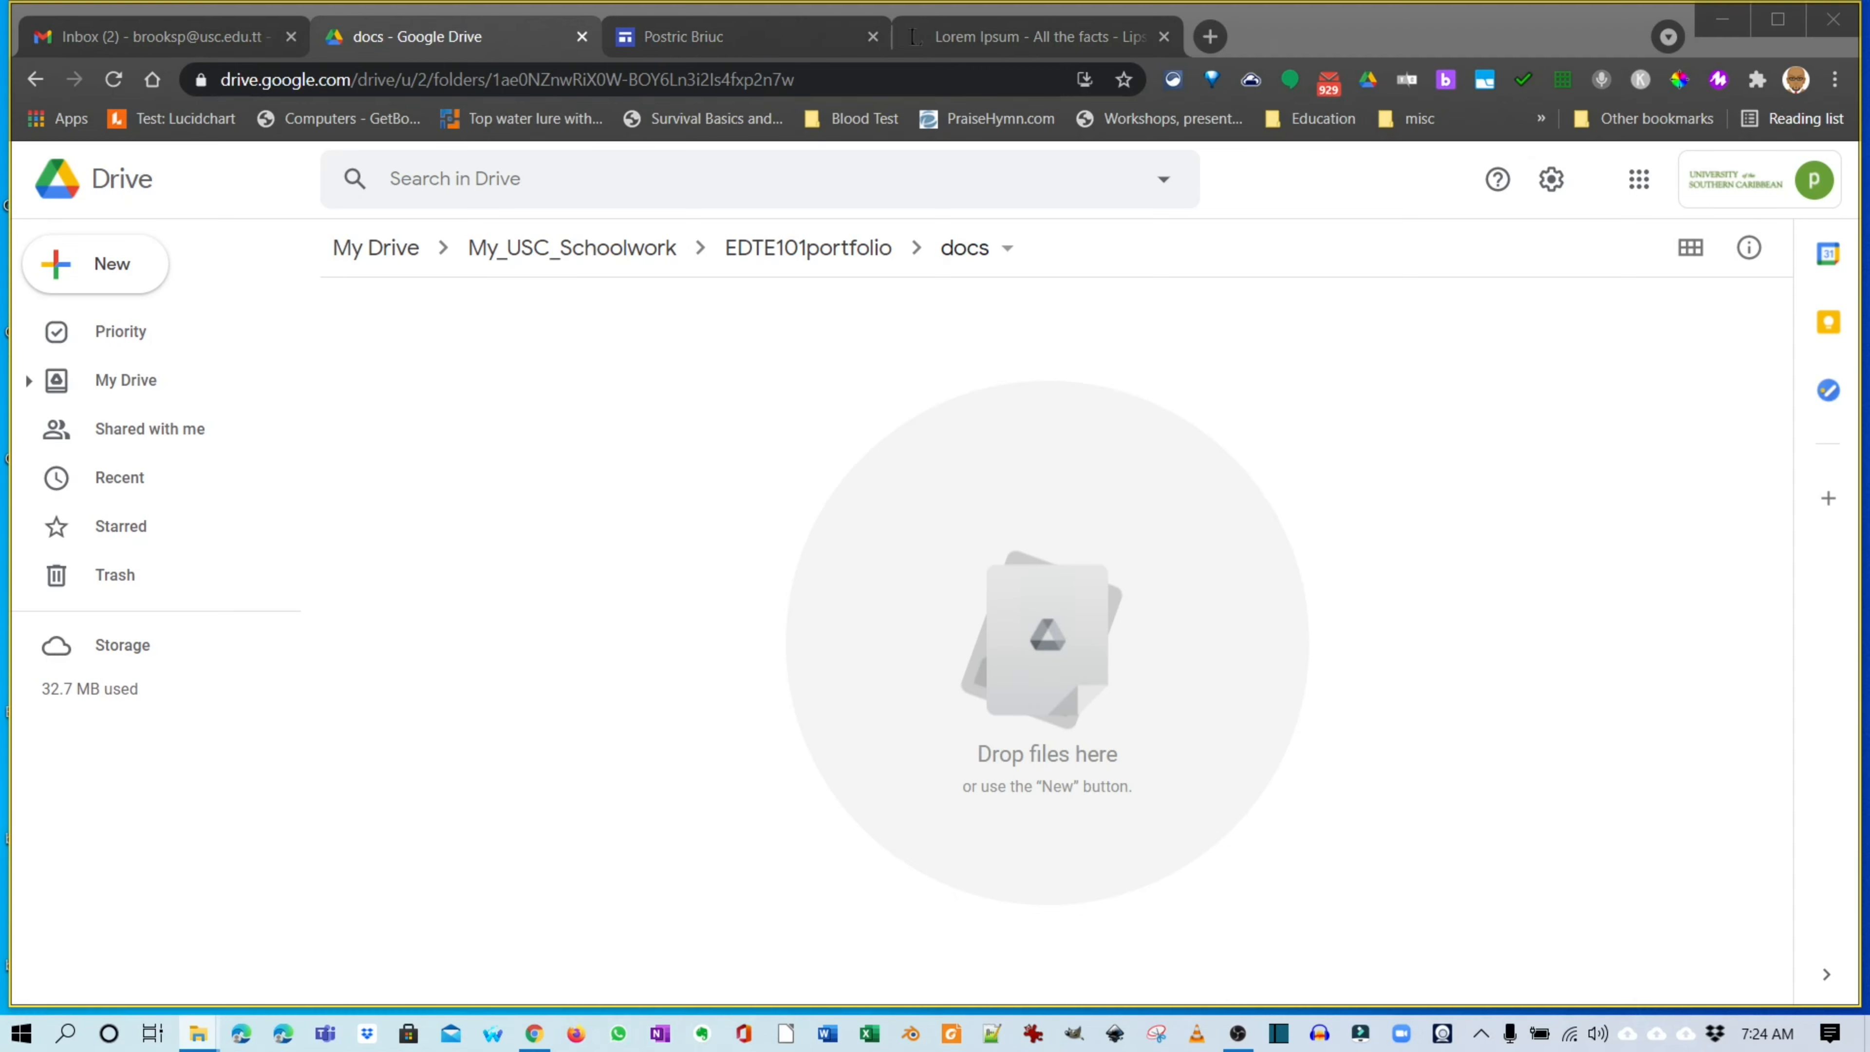
Upload Portfolio_listing.docx from the Lessons folder into the Drive docs folder.
drag(1869, 471, 1171, 287)
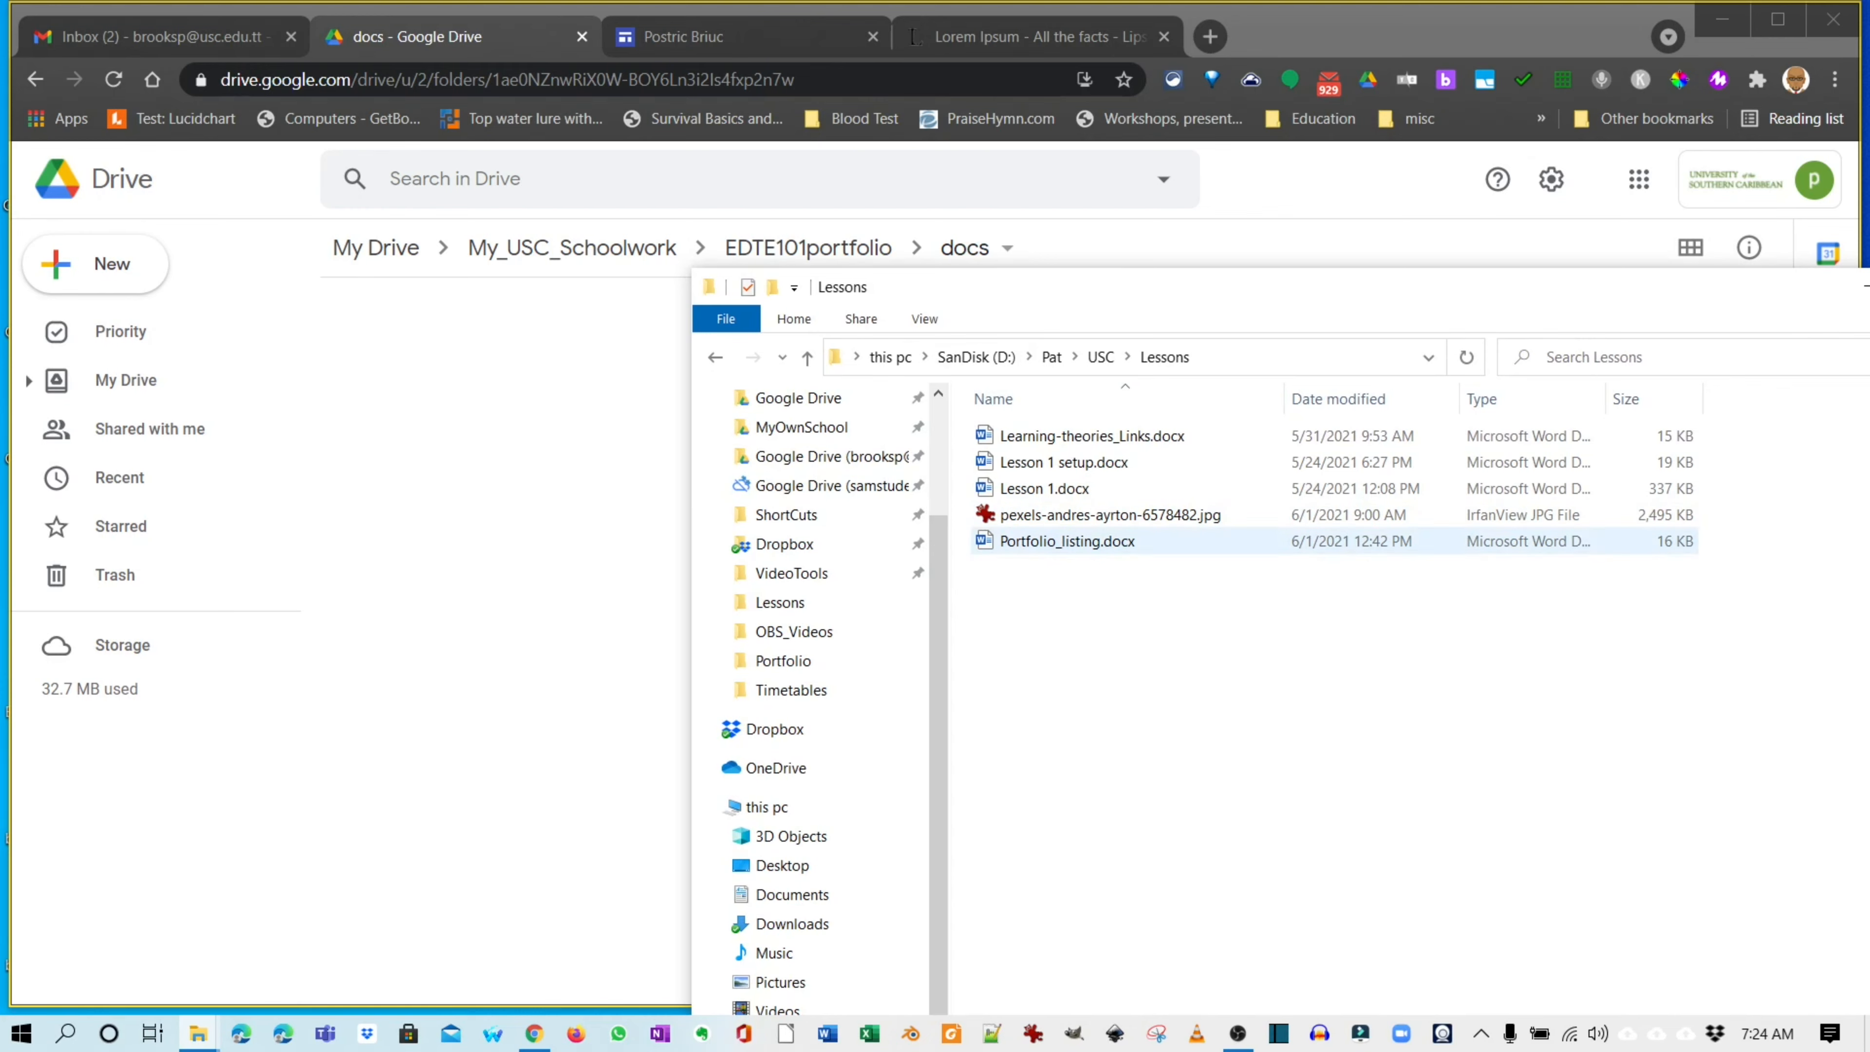
click(1068, 542)
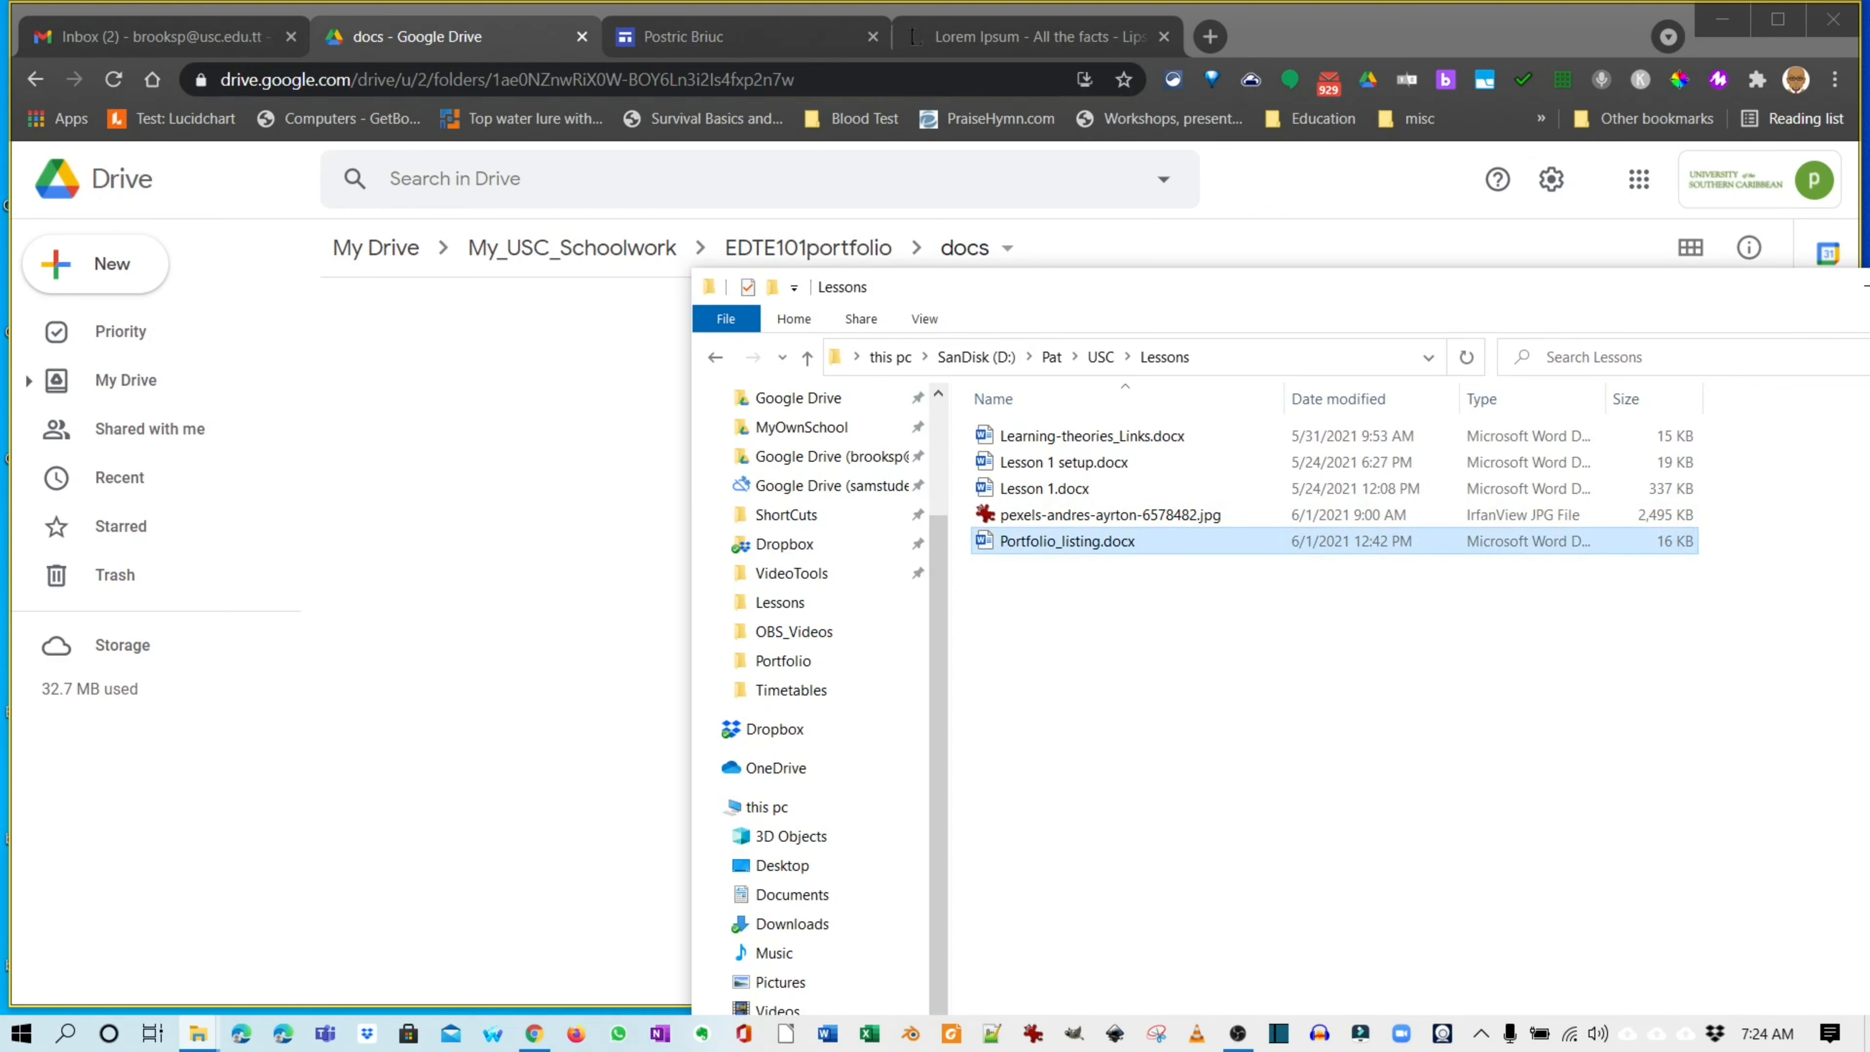
drag(1068, 541, 516, 464)
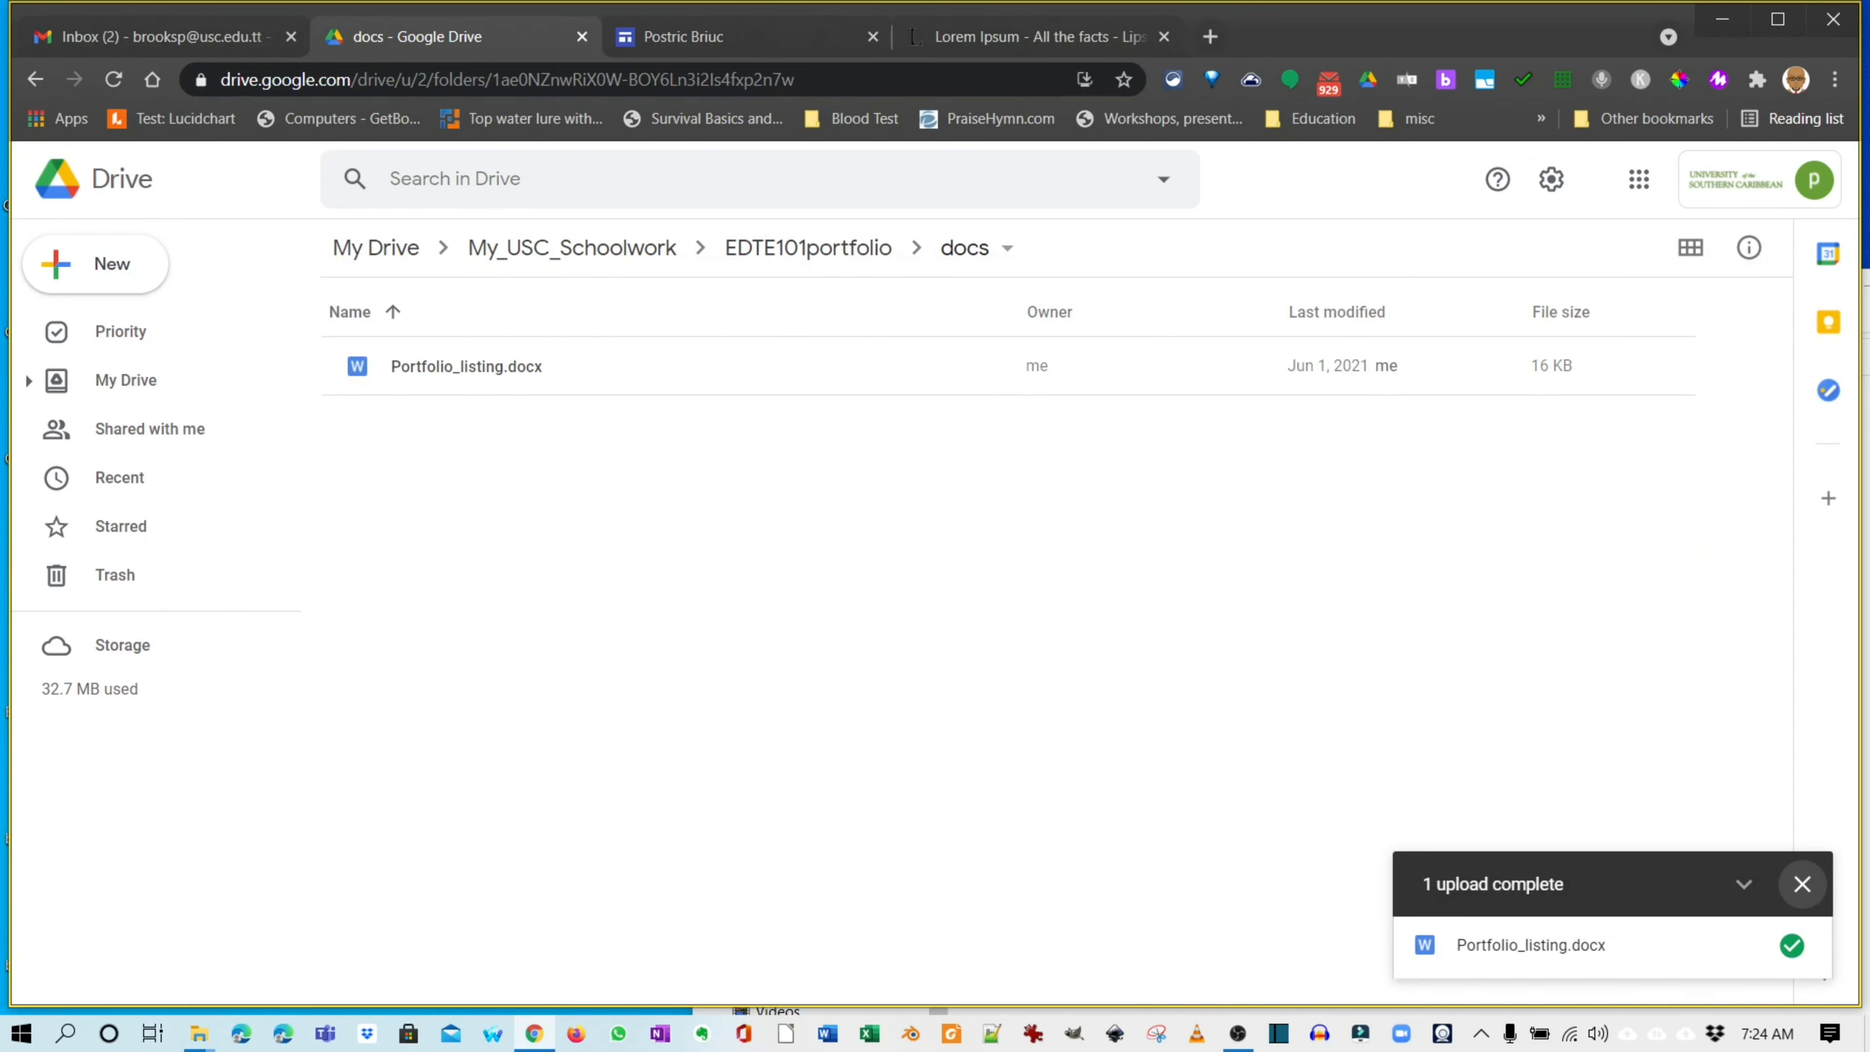
click(1803, 881)
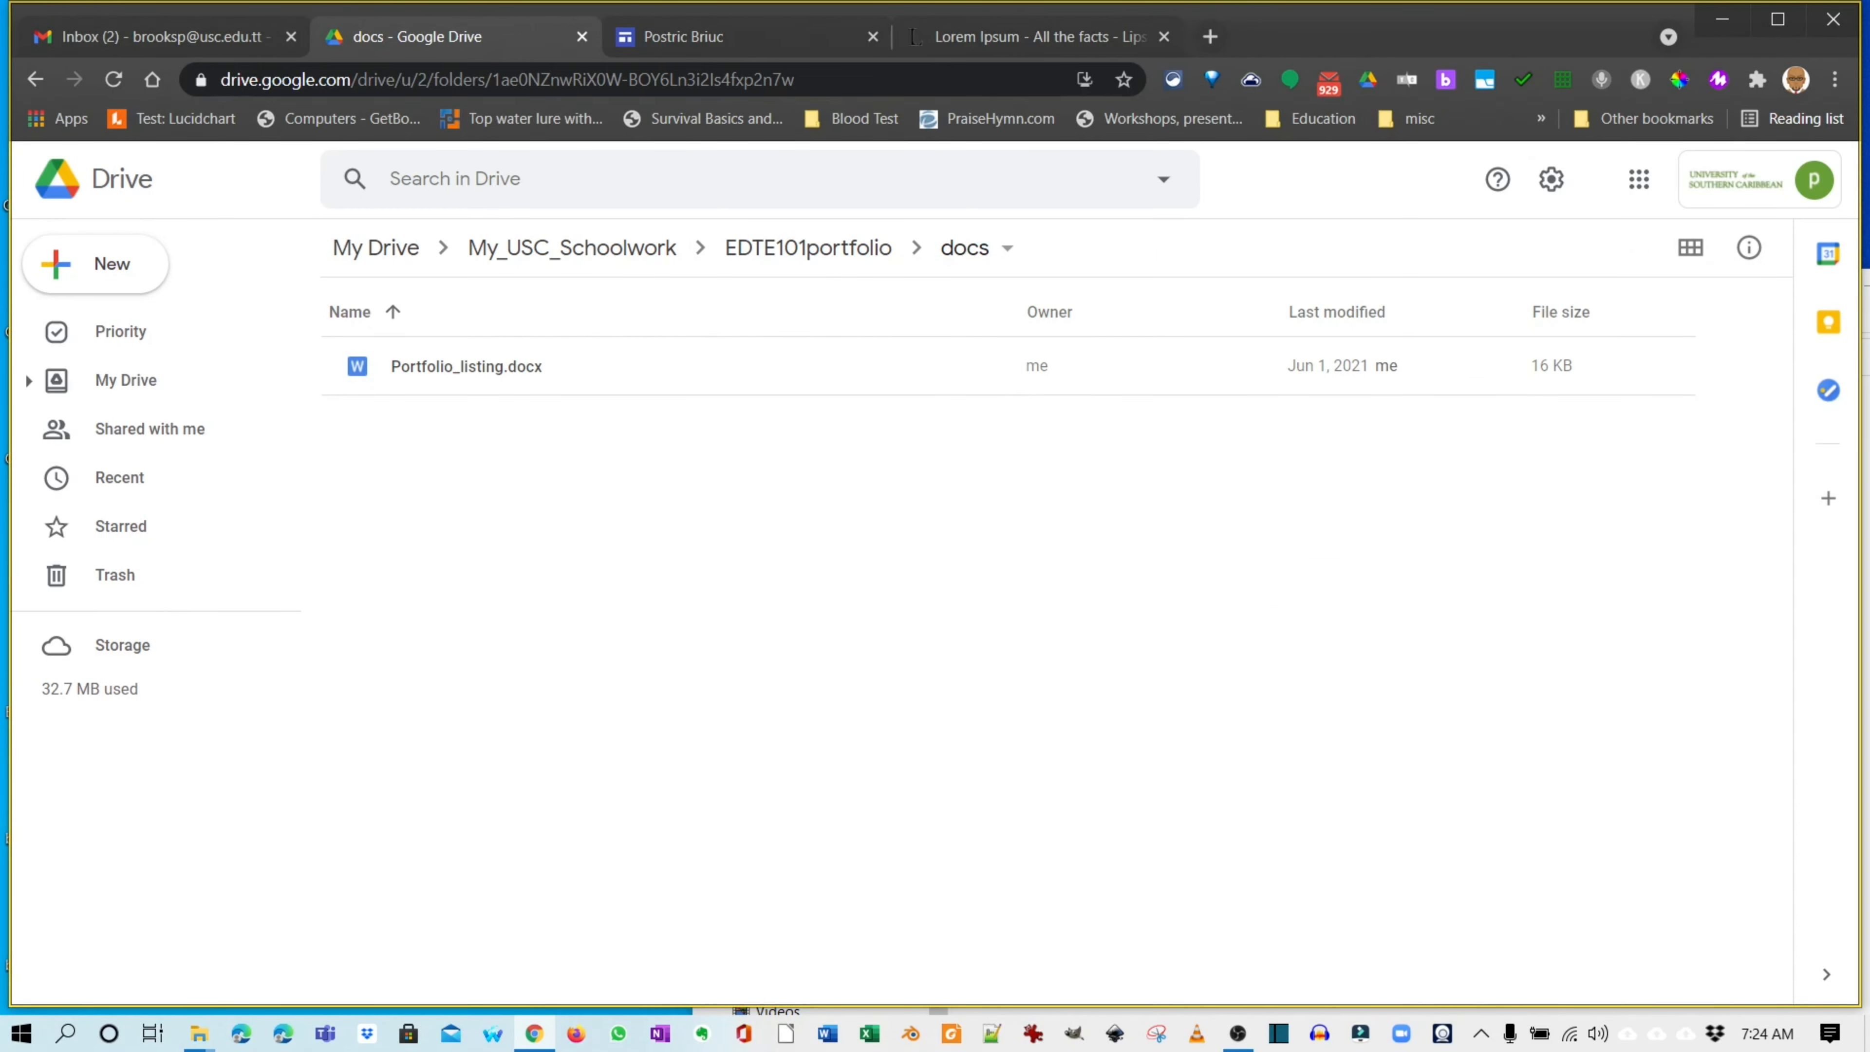
Open Portfolio_listing.docx and scroll through its list of page titles.
double_click(466, 366)
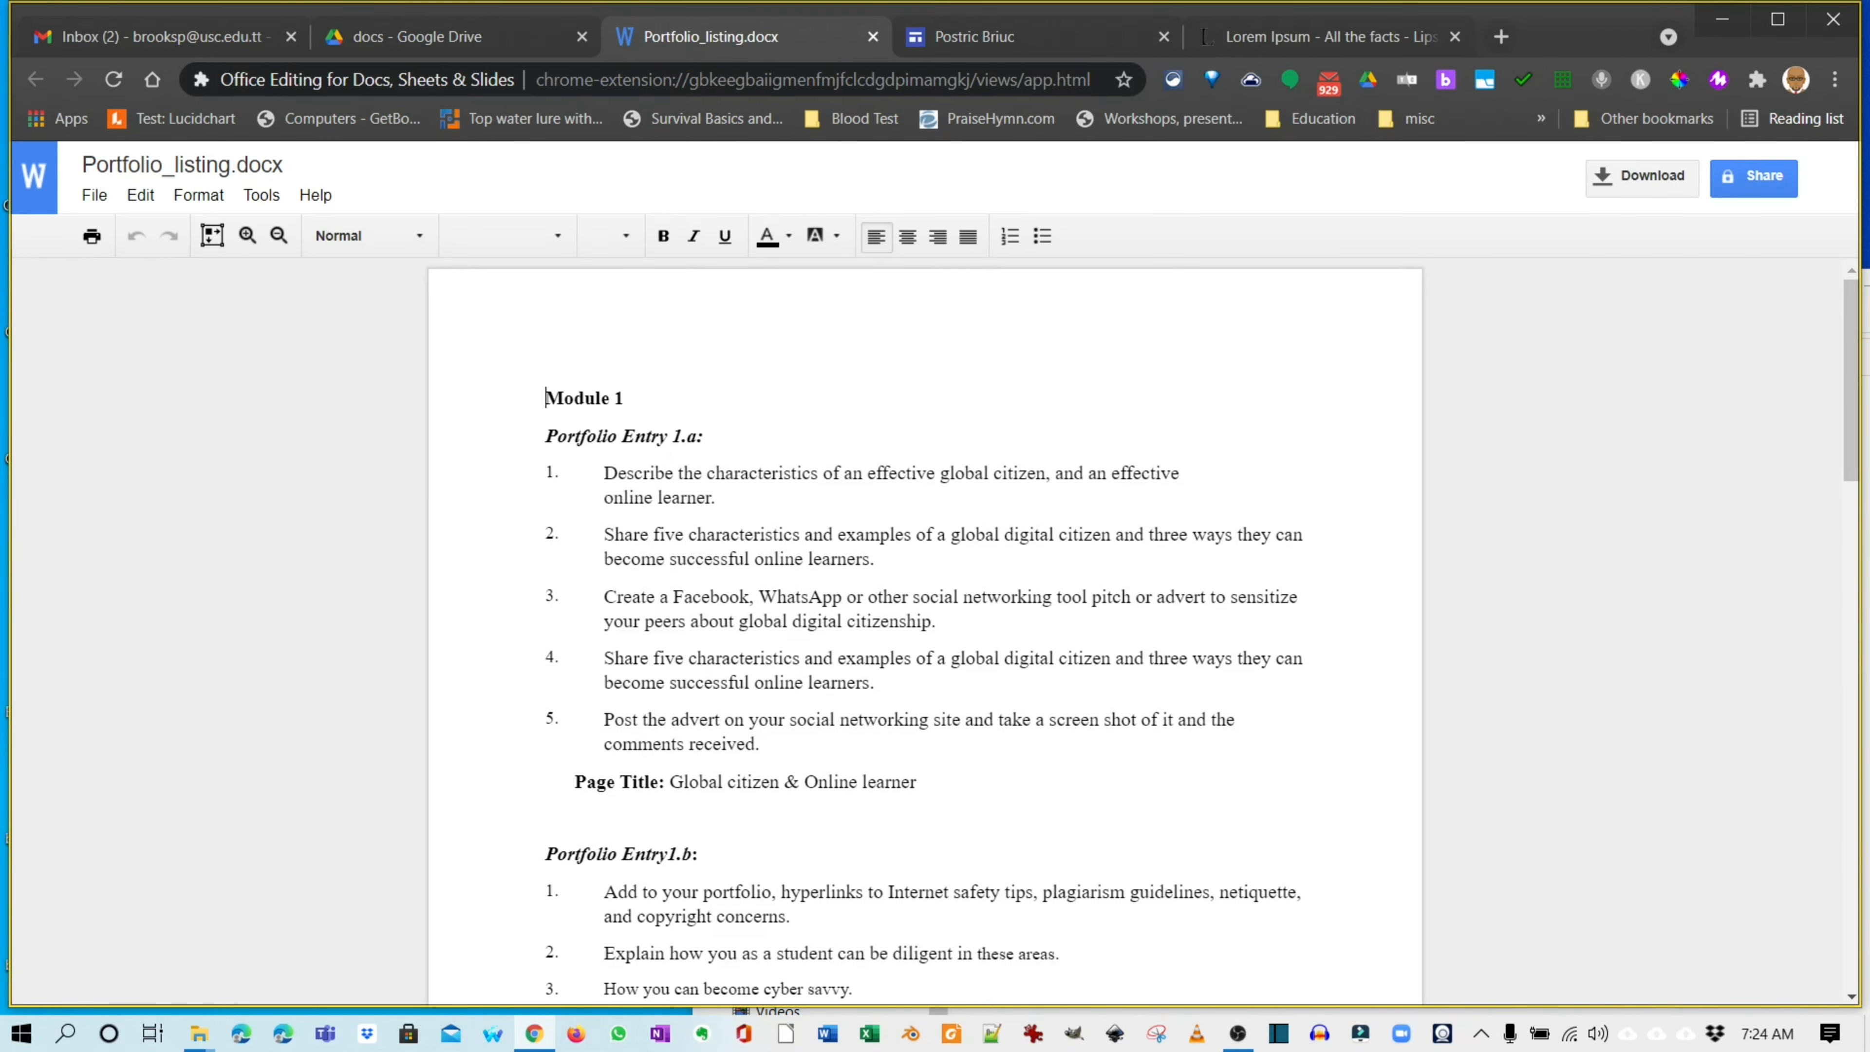
scroll(924, 631, down, 15)
scroll(925, 631, up, 10)
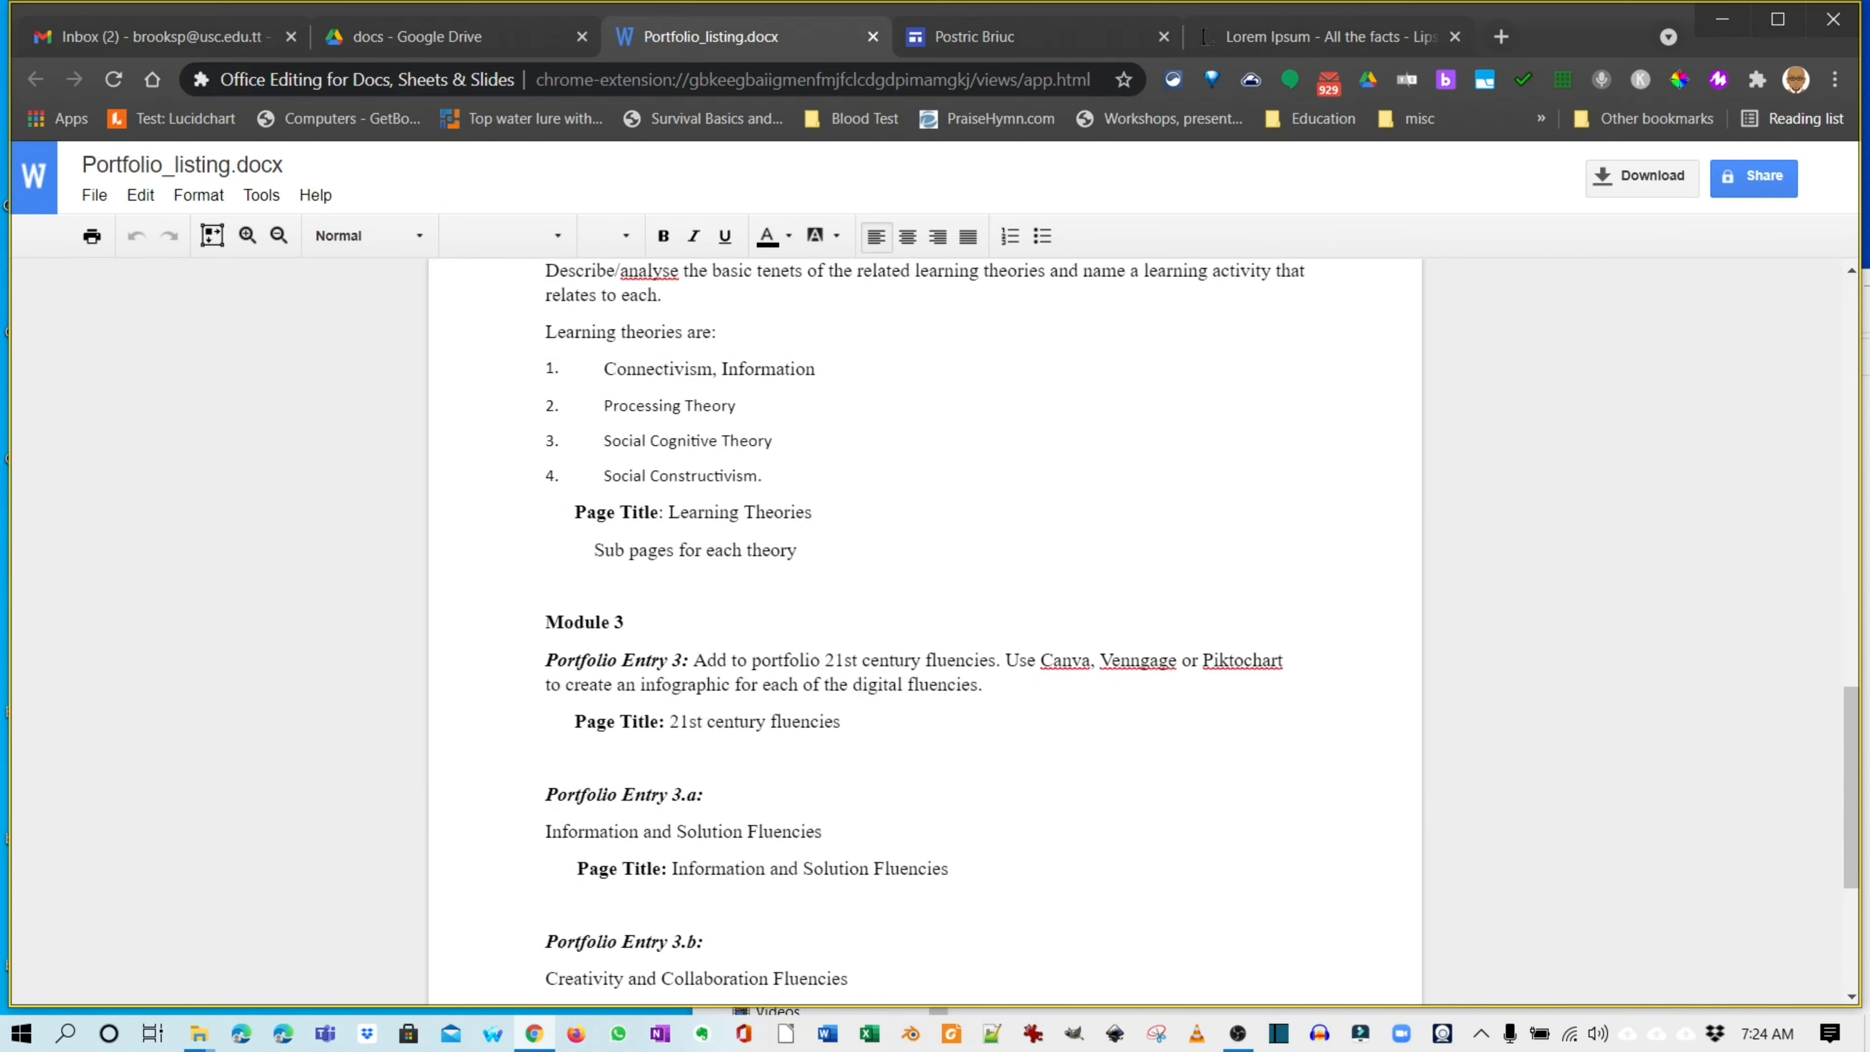
scroll(925, 632, up, 5)
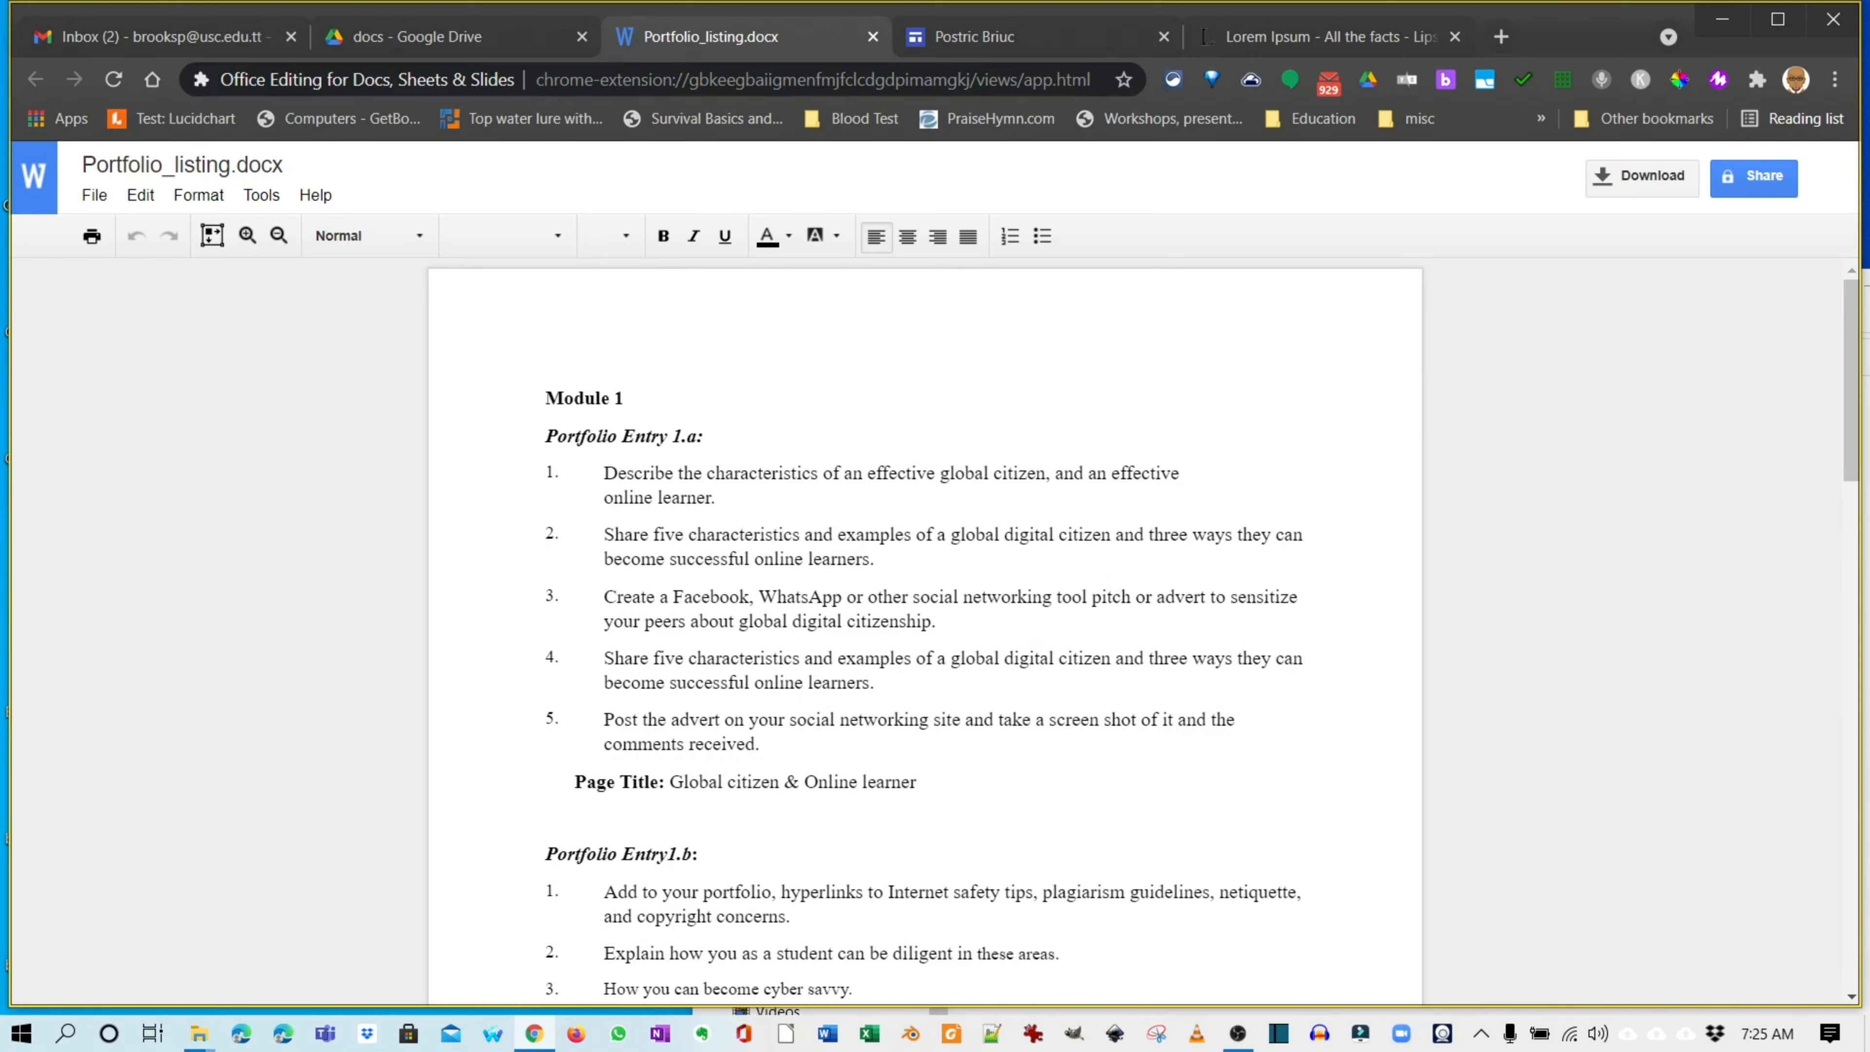
scroll(925, 632, down, 1)
scroll(925, 631, down, 3)
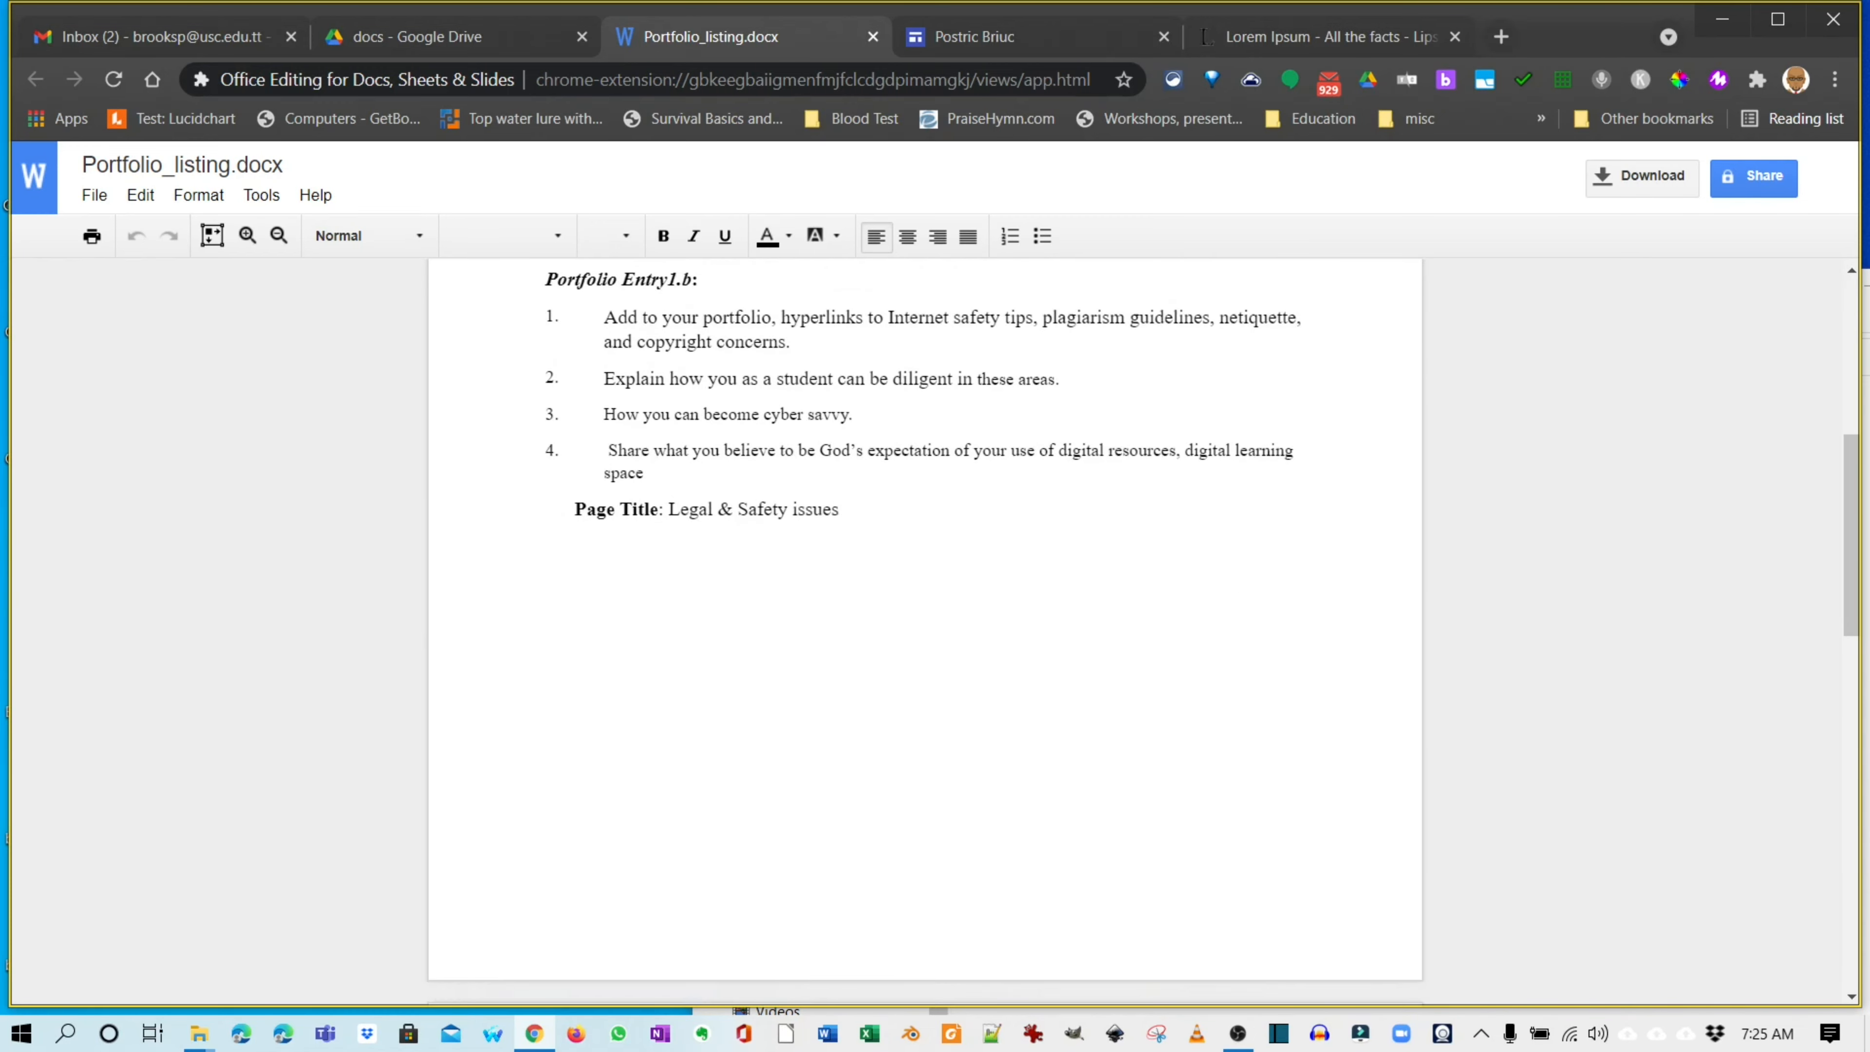
scroll(926, 631, up, 7)
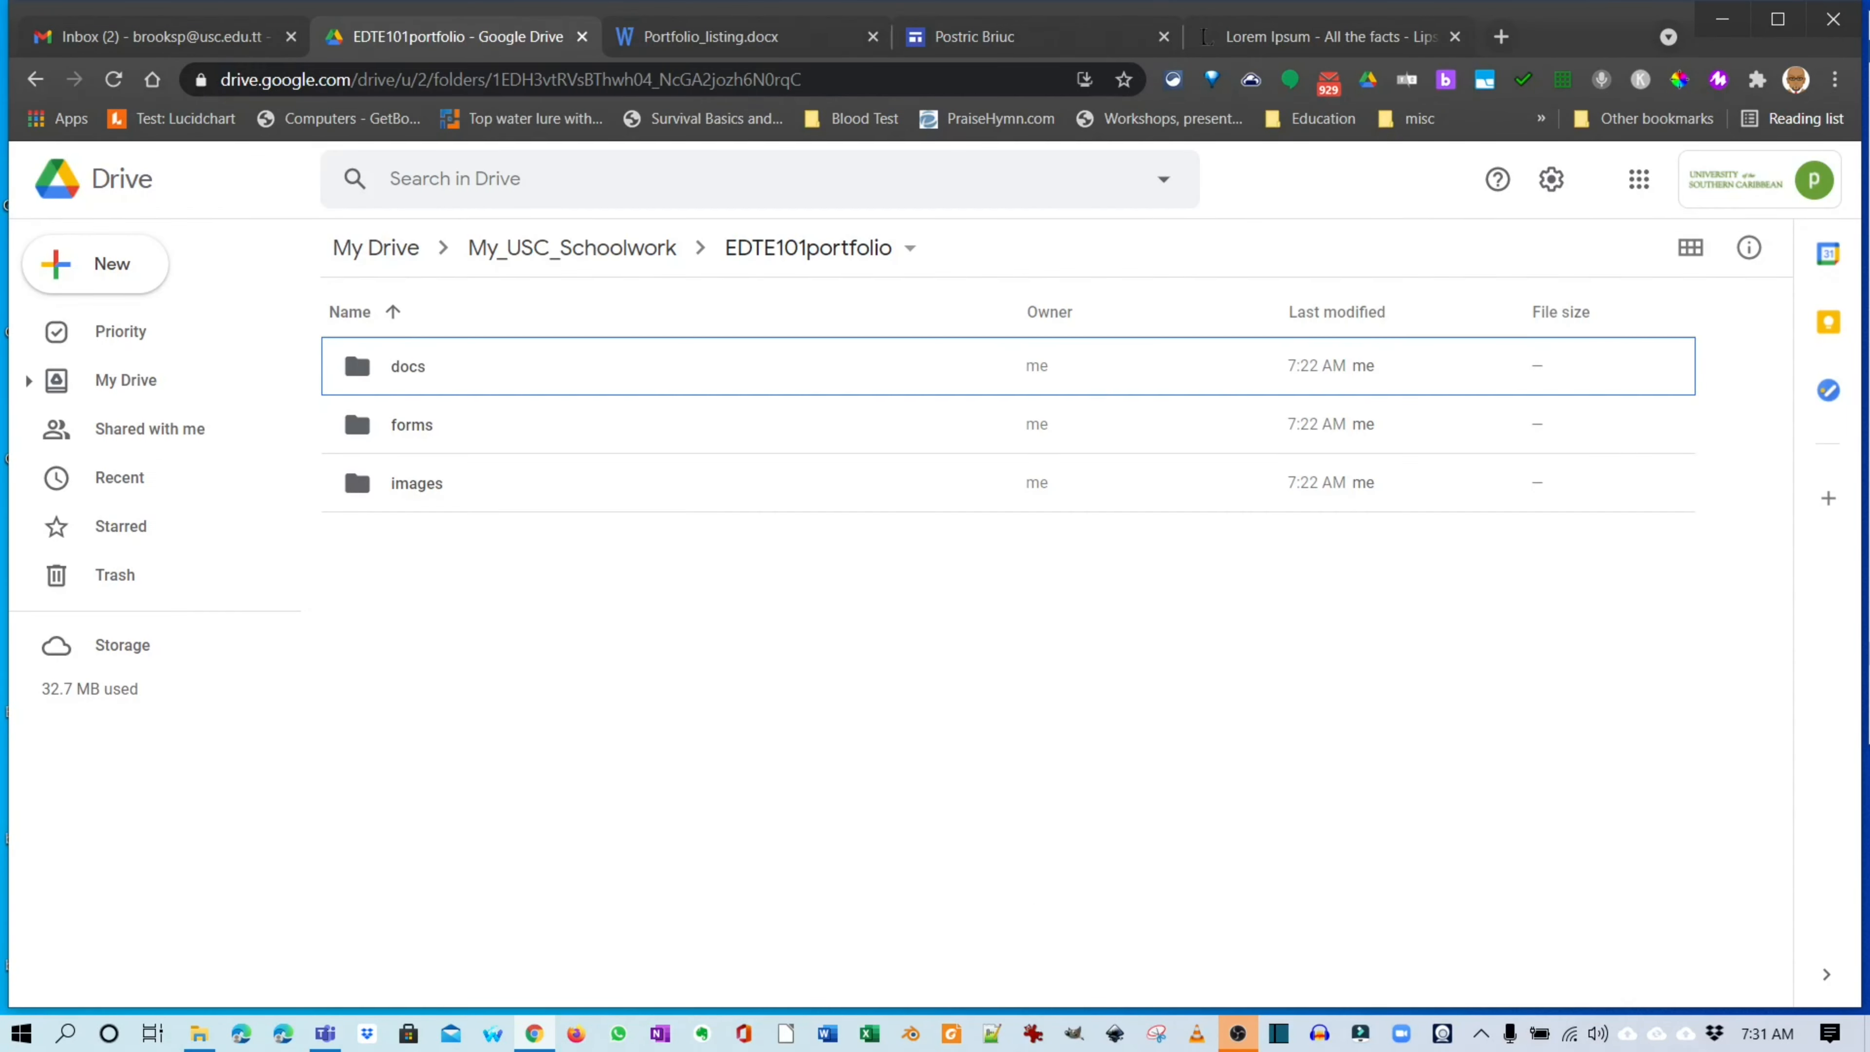
Create a new Google Site in this Drive folder.
click(95, 264)
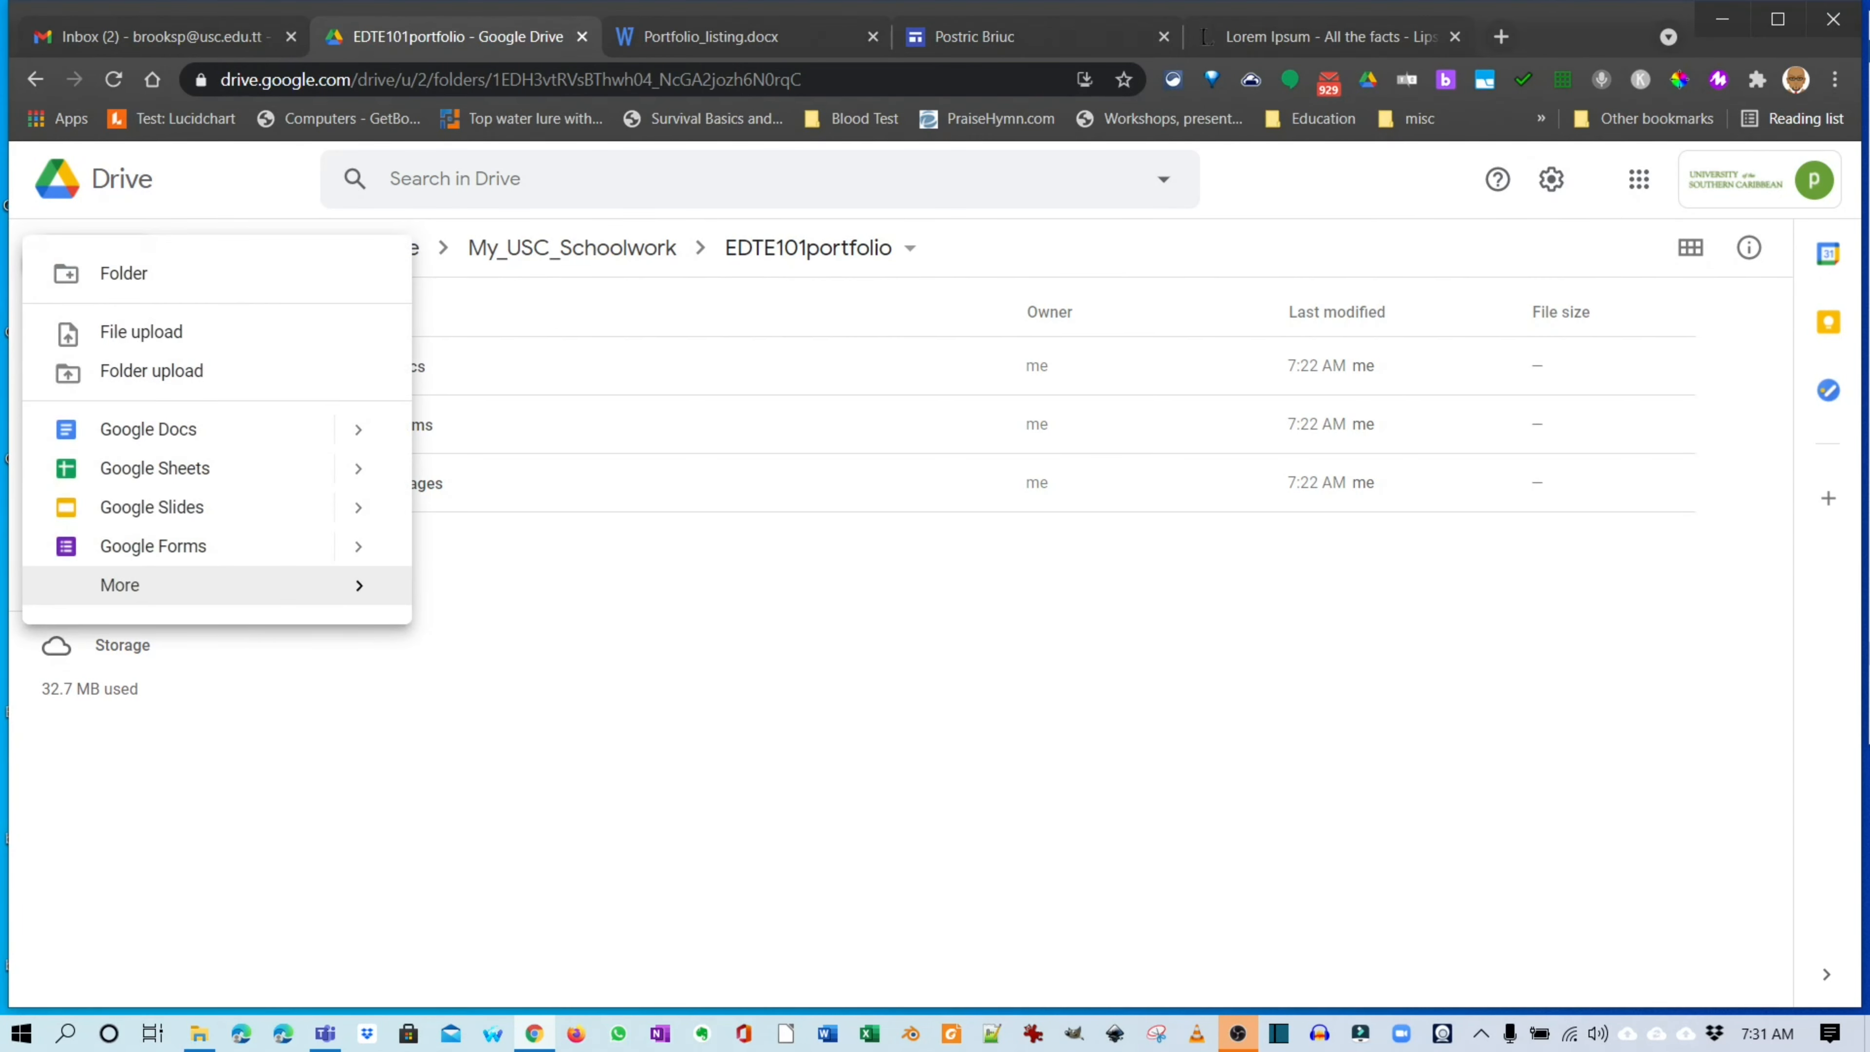
mouse_move(295, 585)
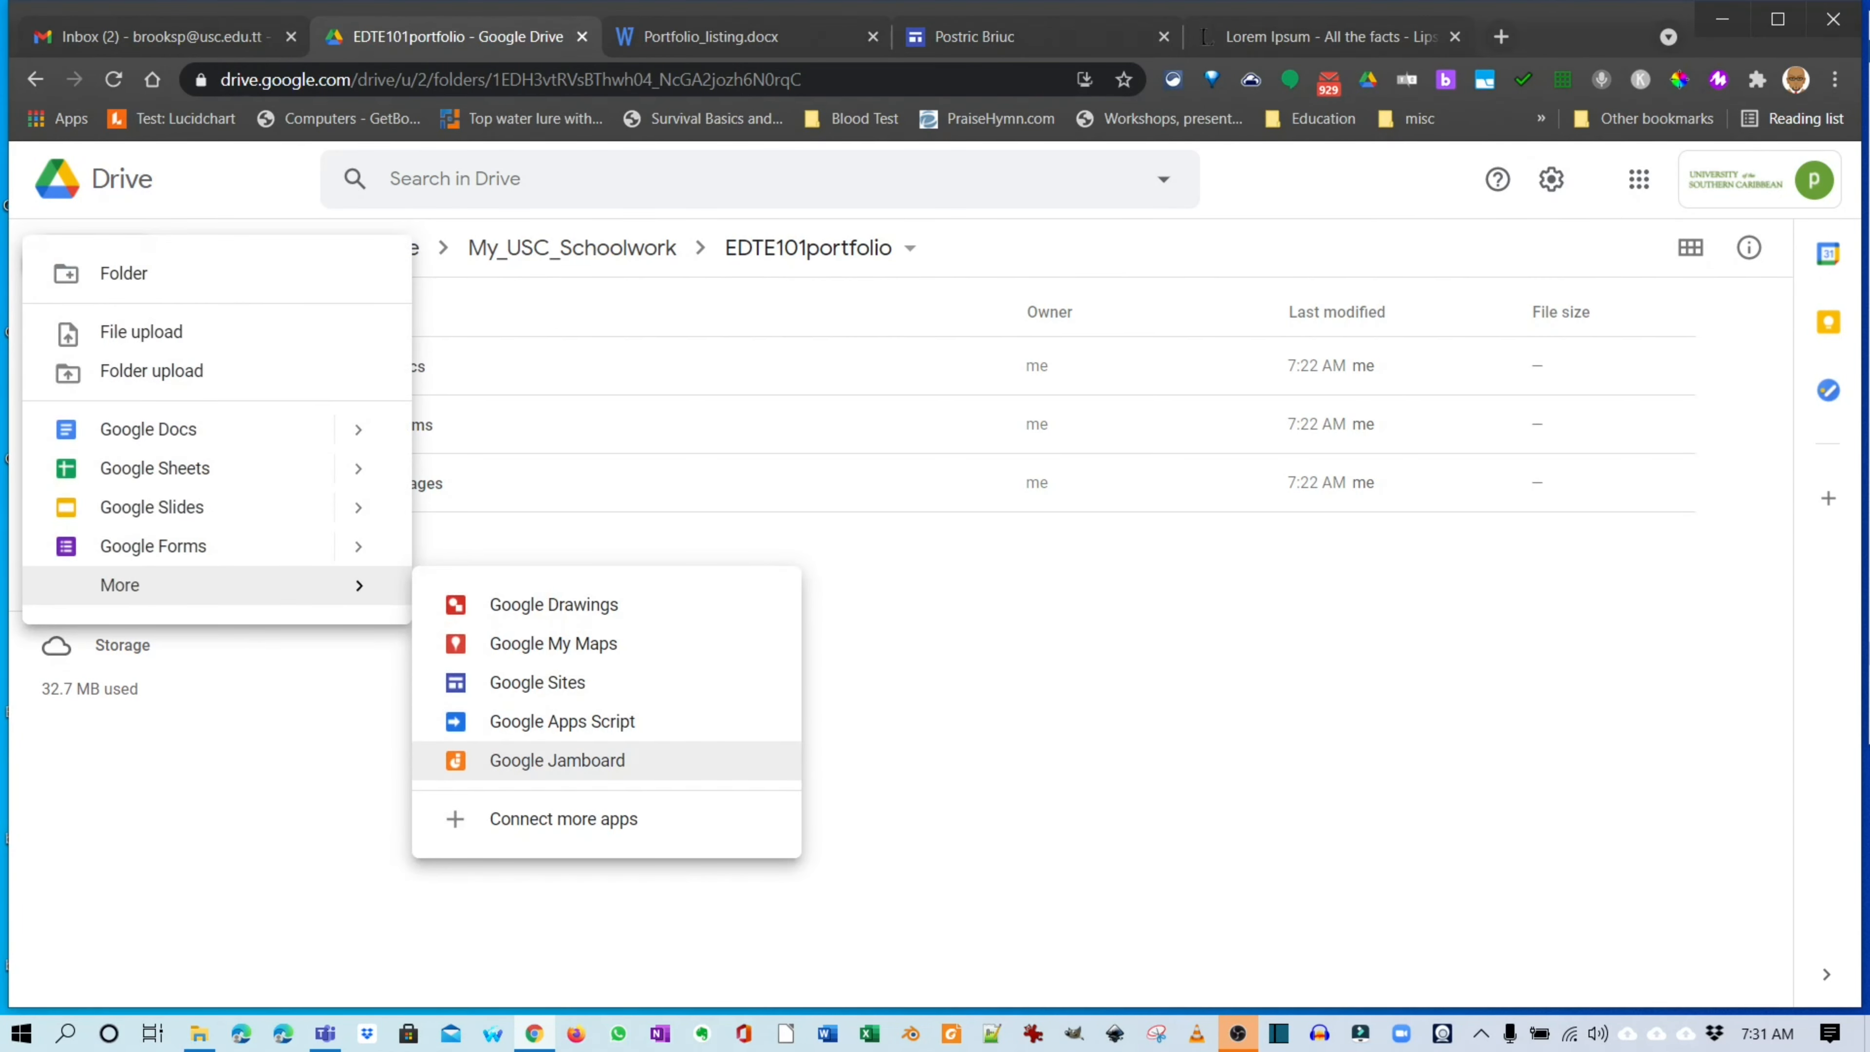
click(538, 682)
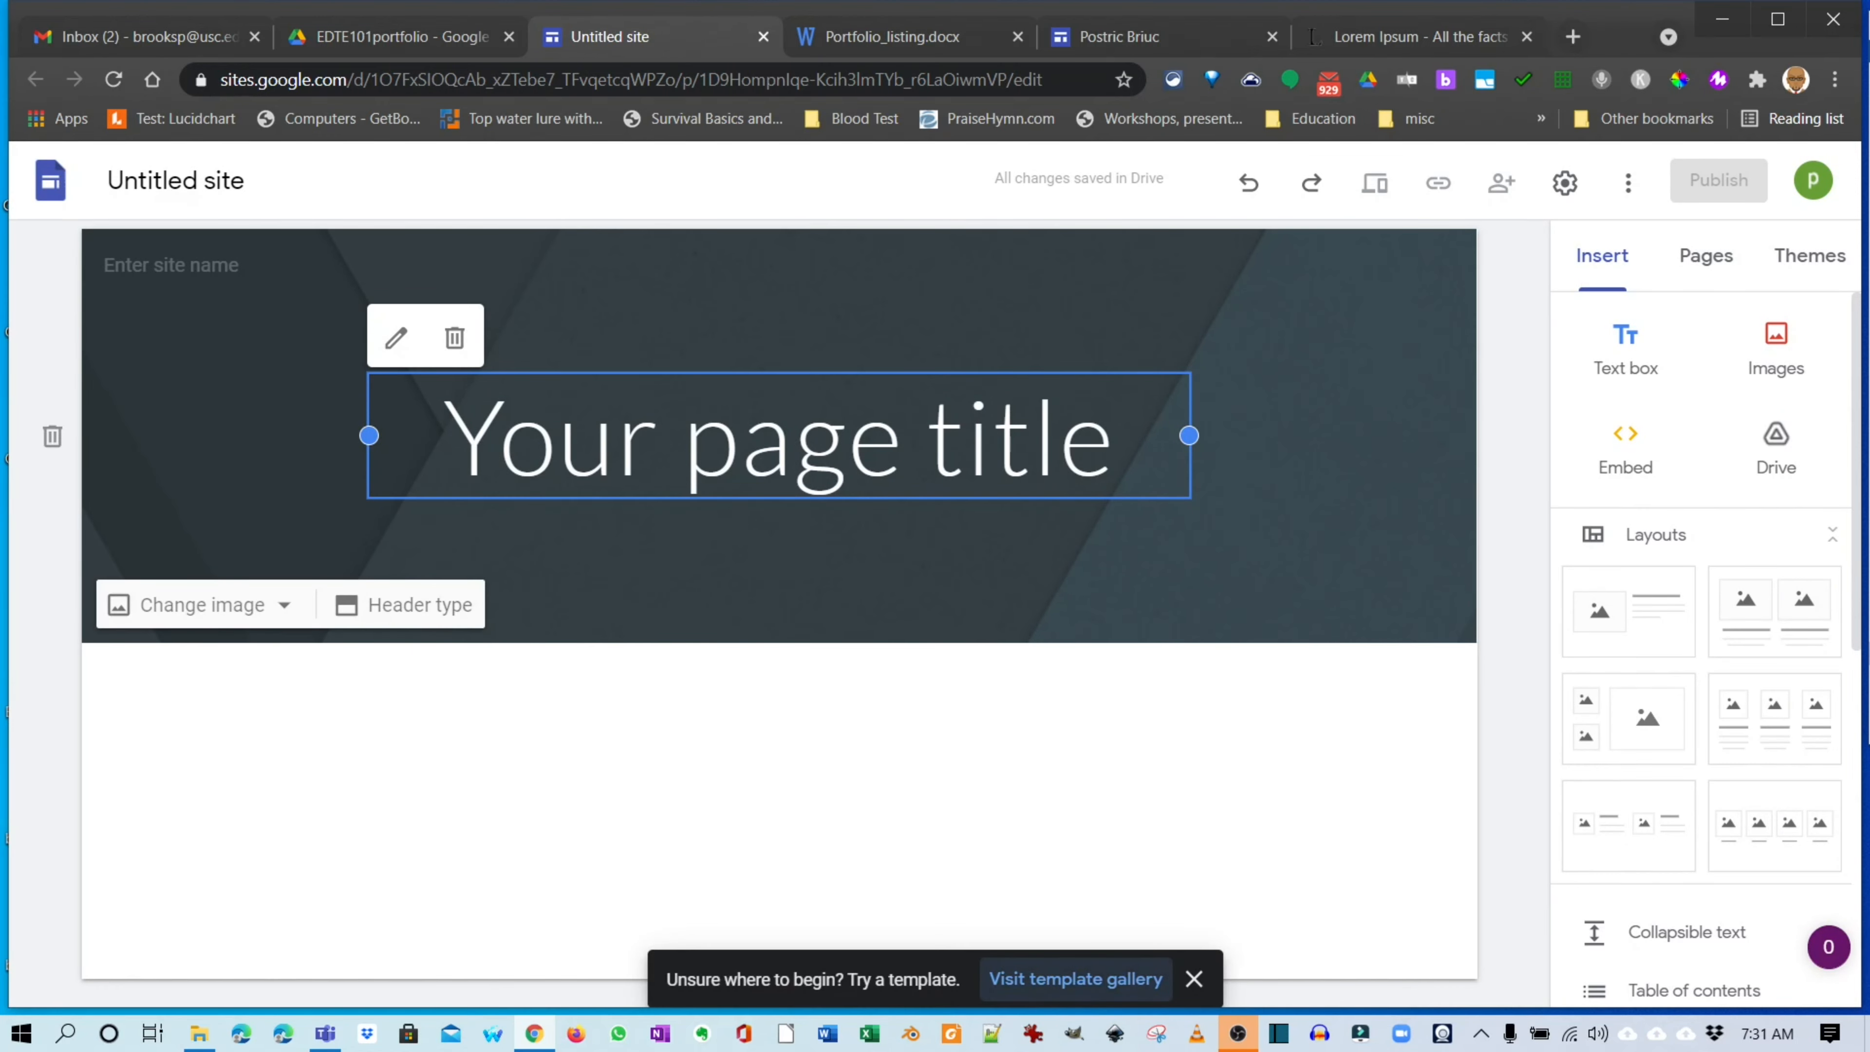
Copy the existing portfolio site's name and return to the untitled site.
click(1146, 43)
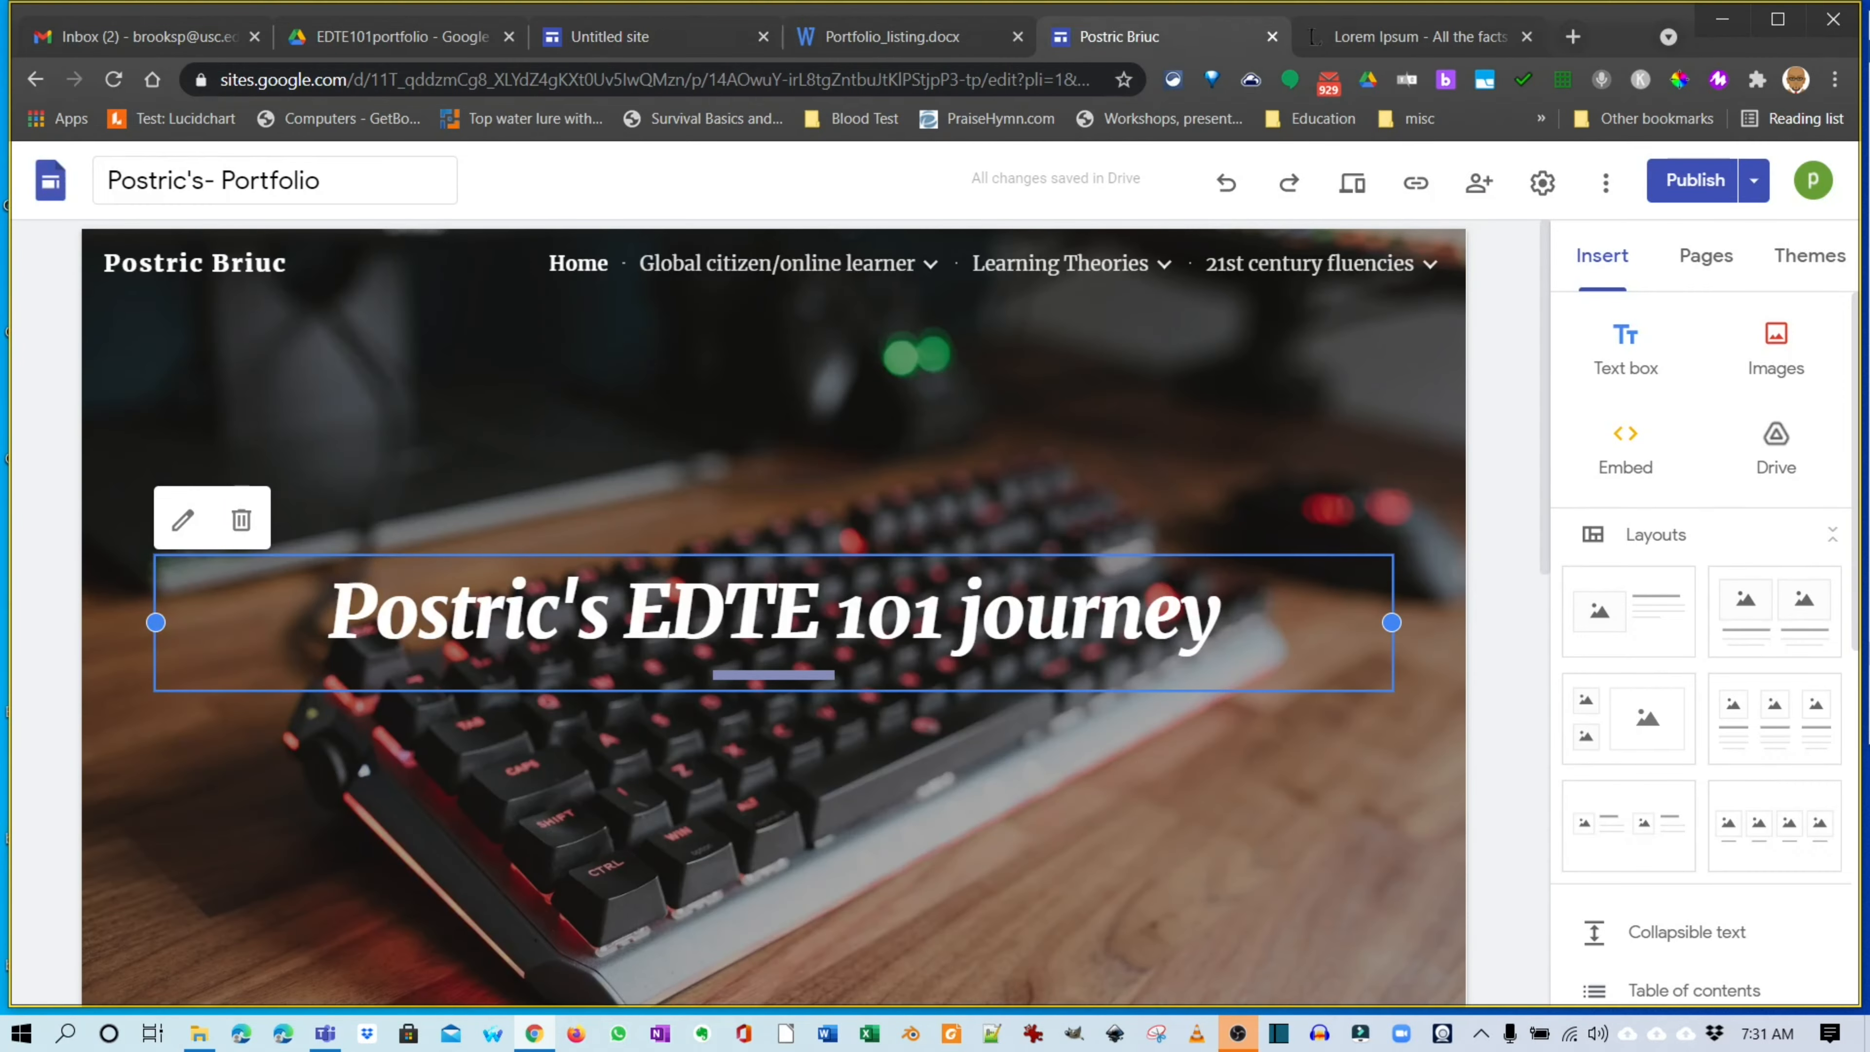
click(317, 180)
key(ctrl+c)
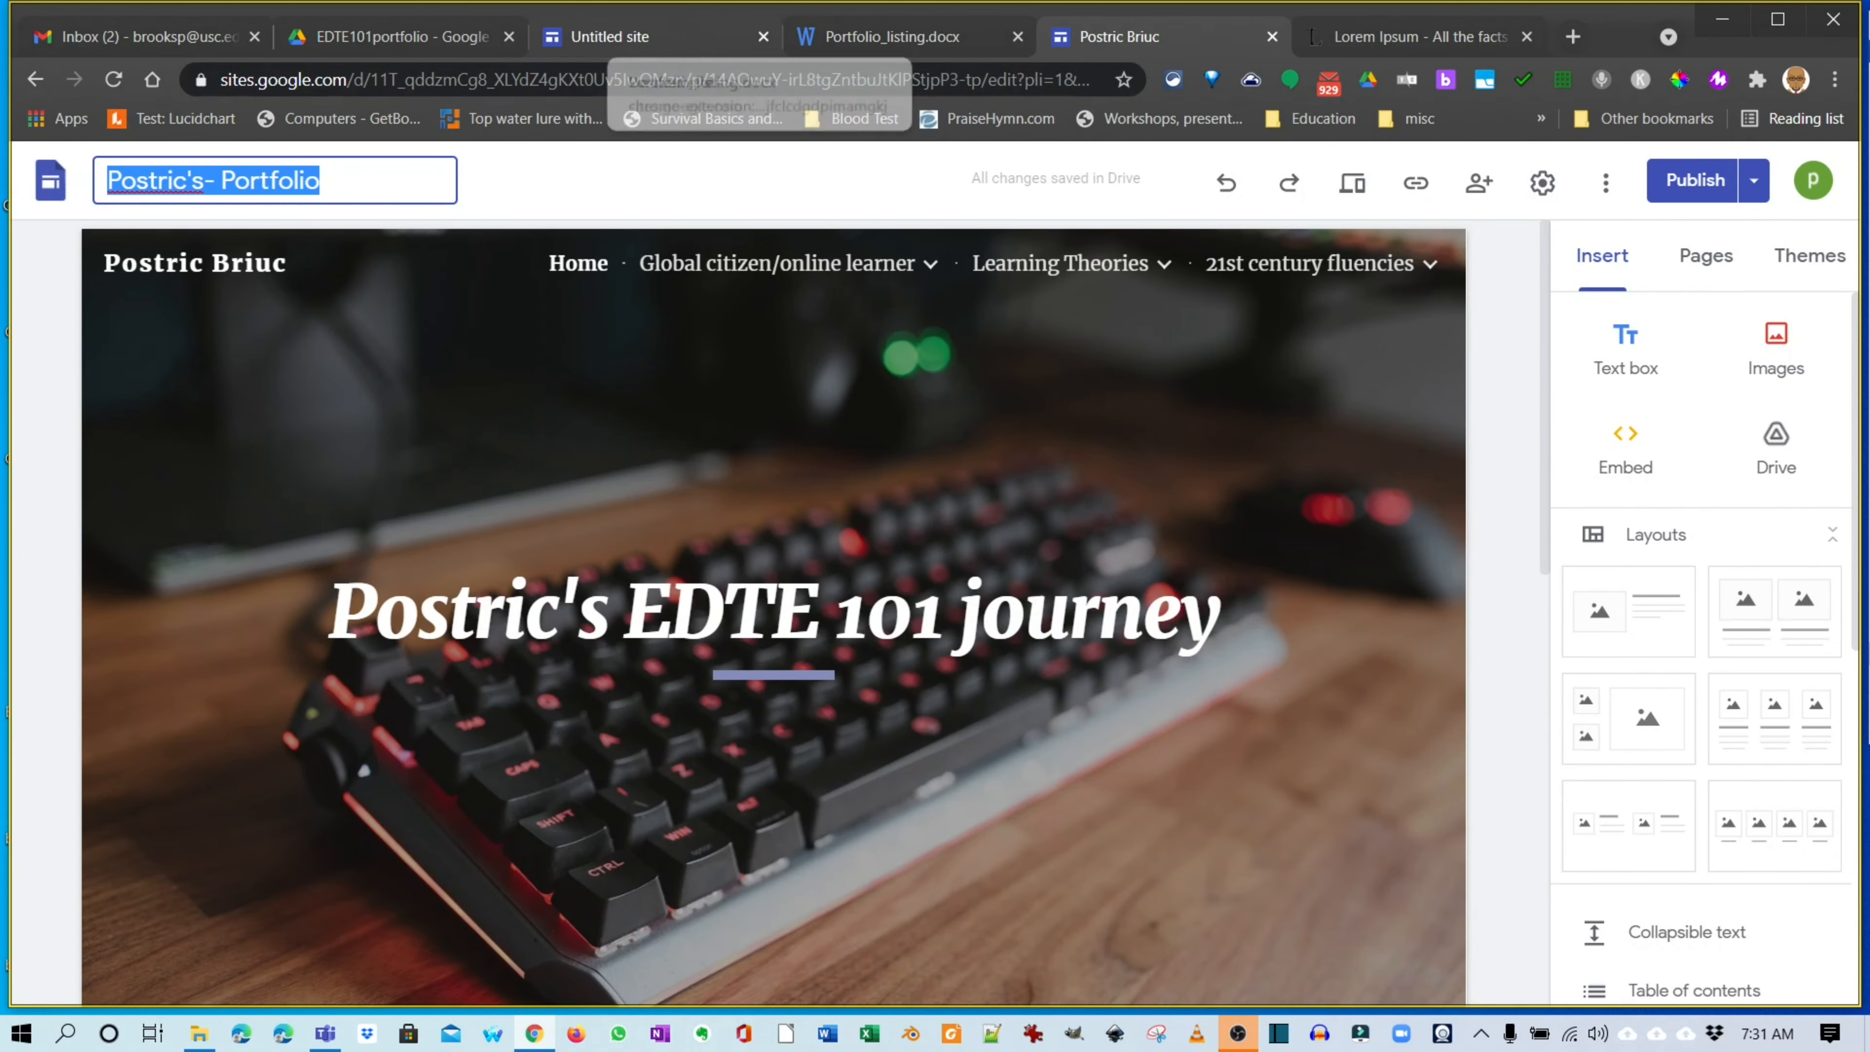
click(626, 37)
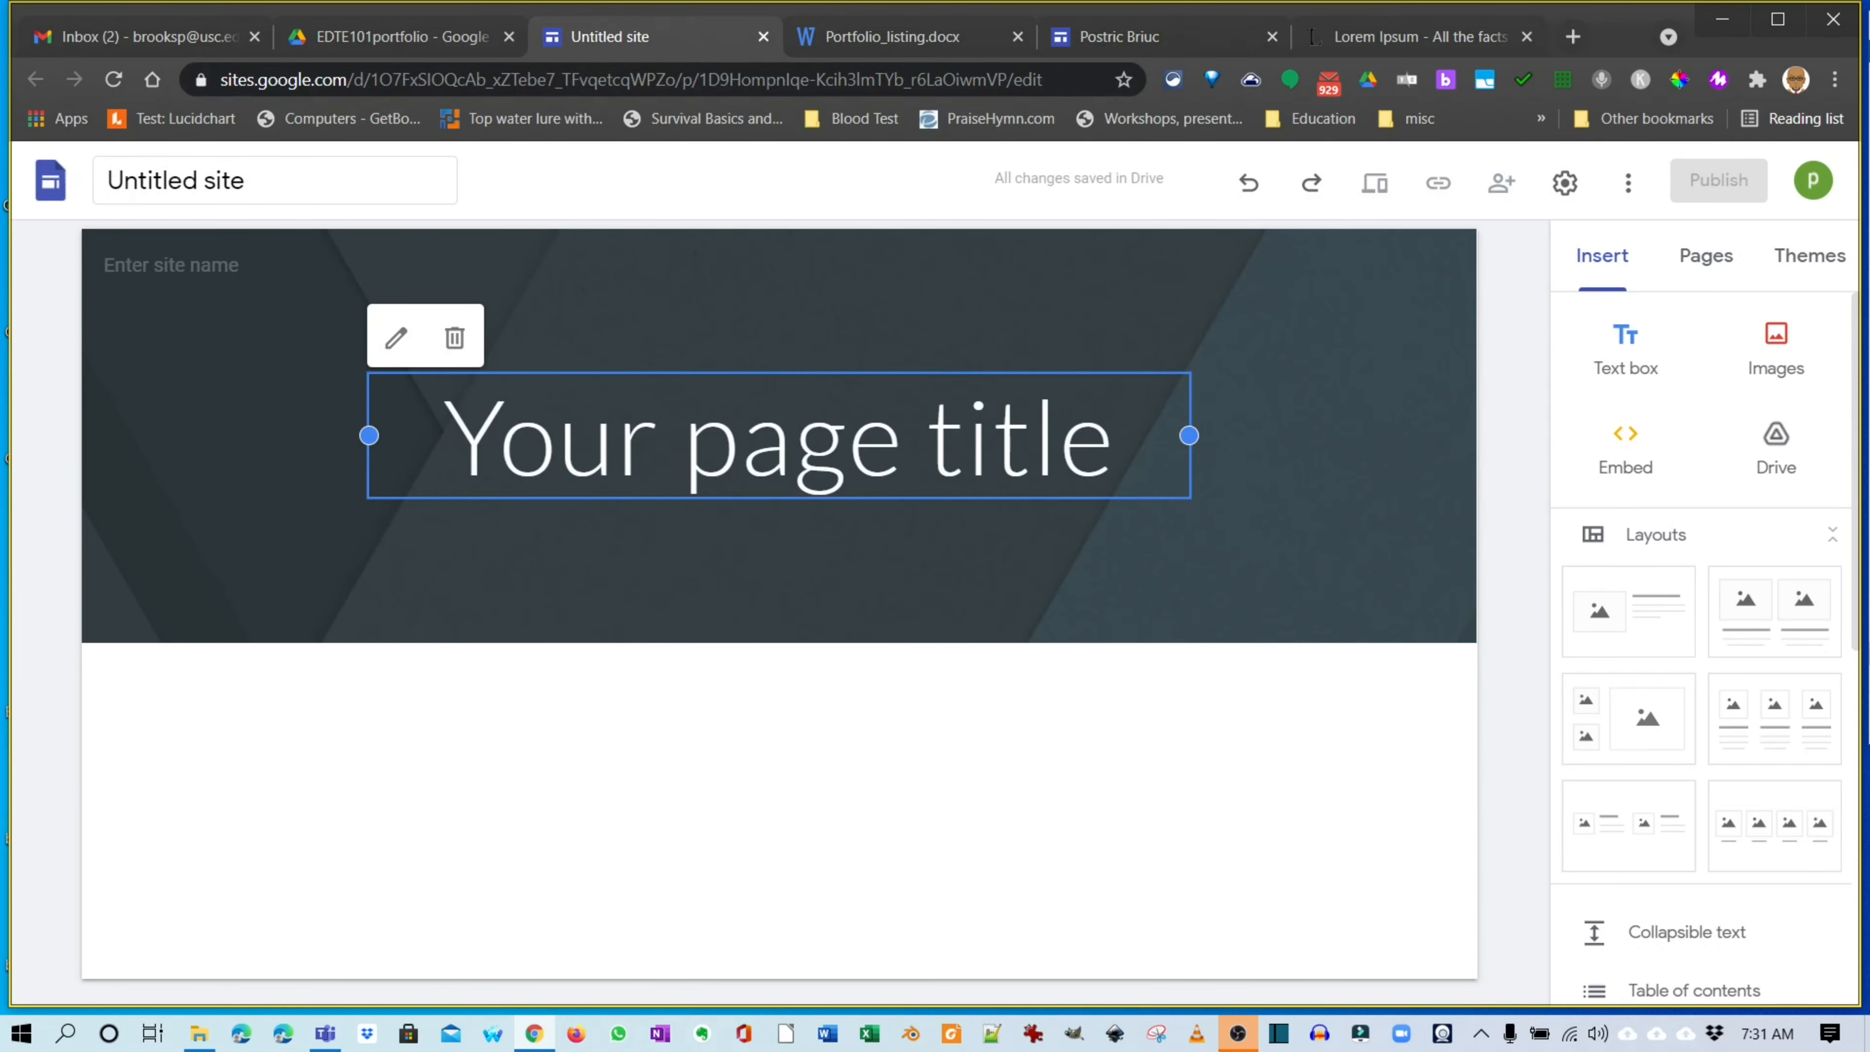
Name the new site Postric's- Portfolio.
click(193, 181)
key(ctrl+v)
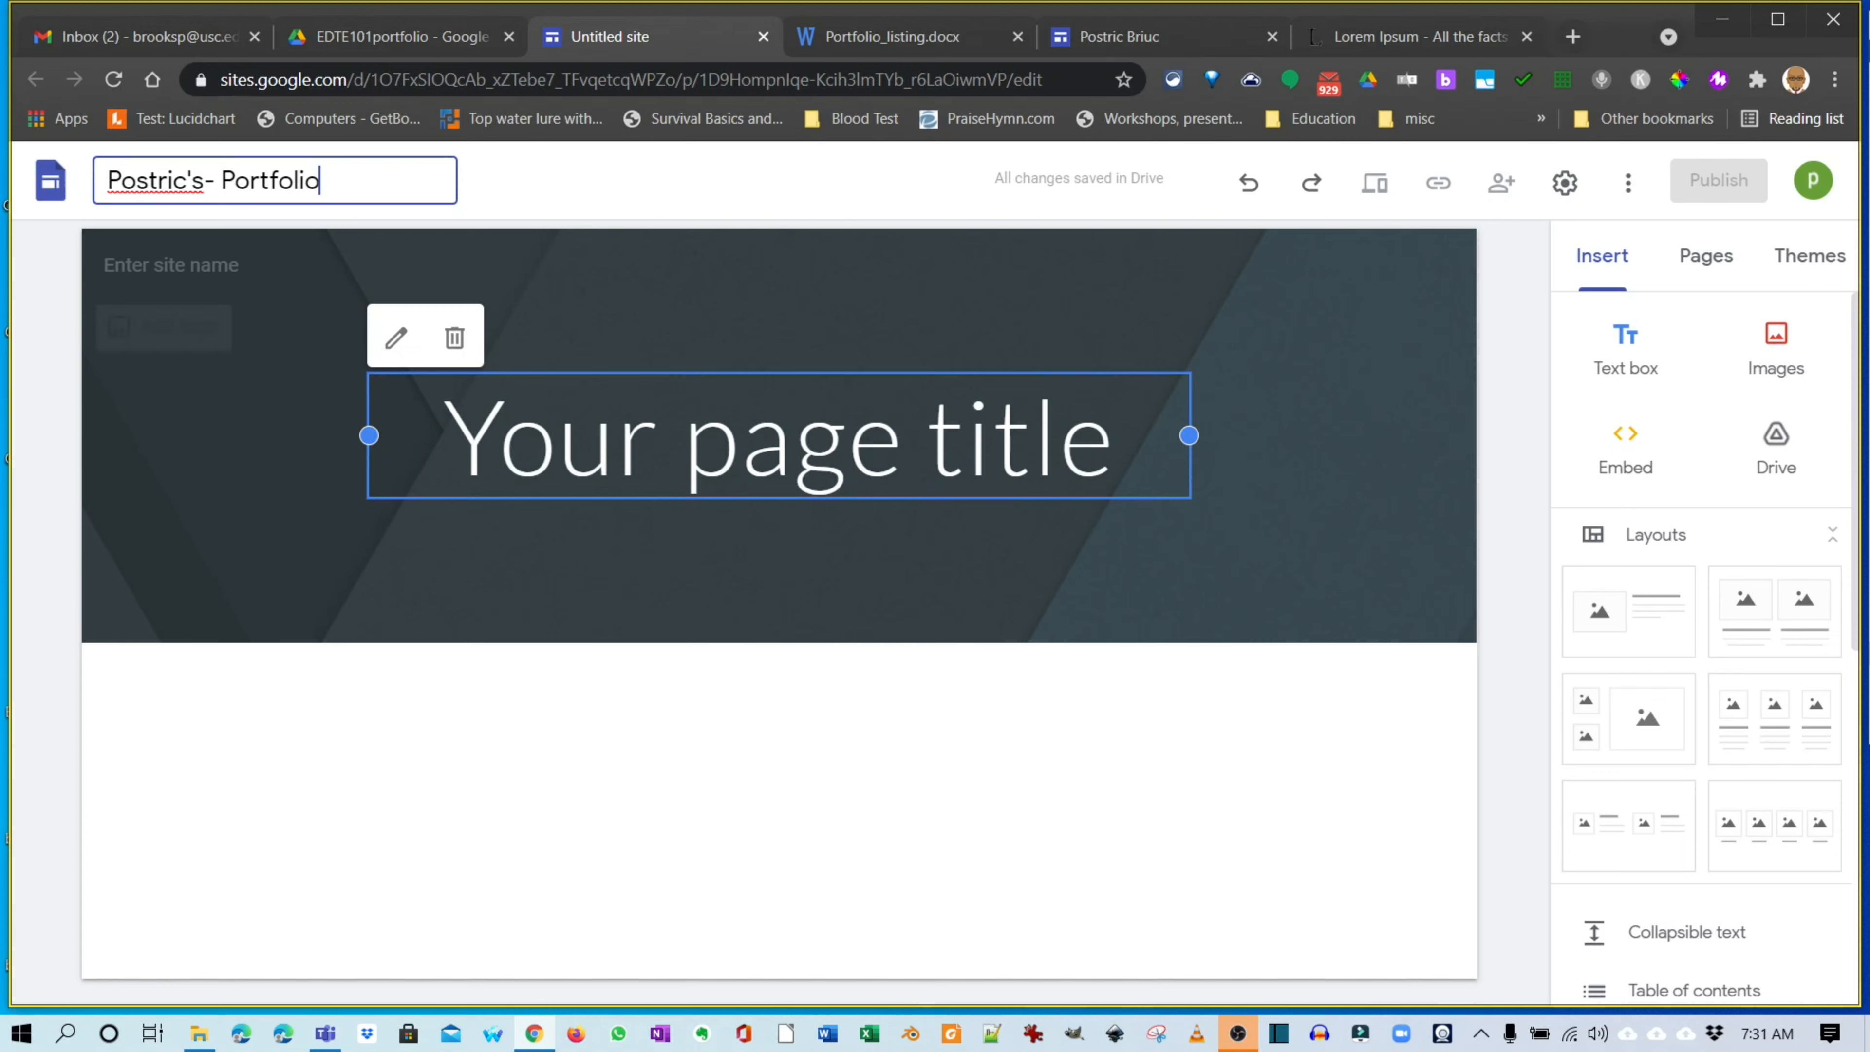
click(1628, 182)
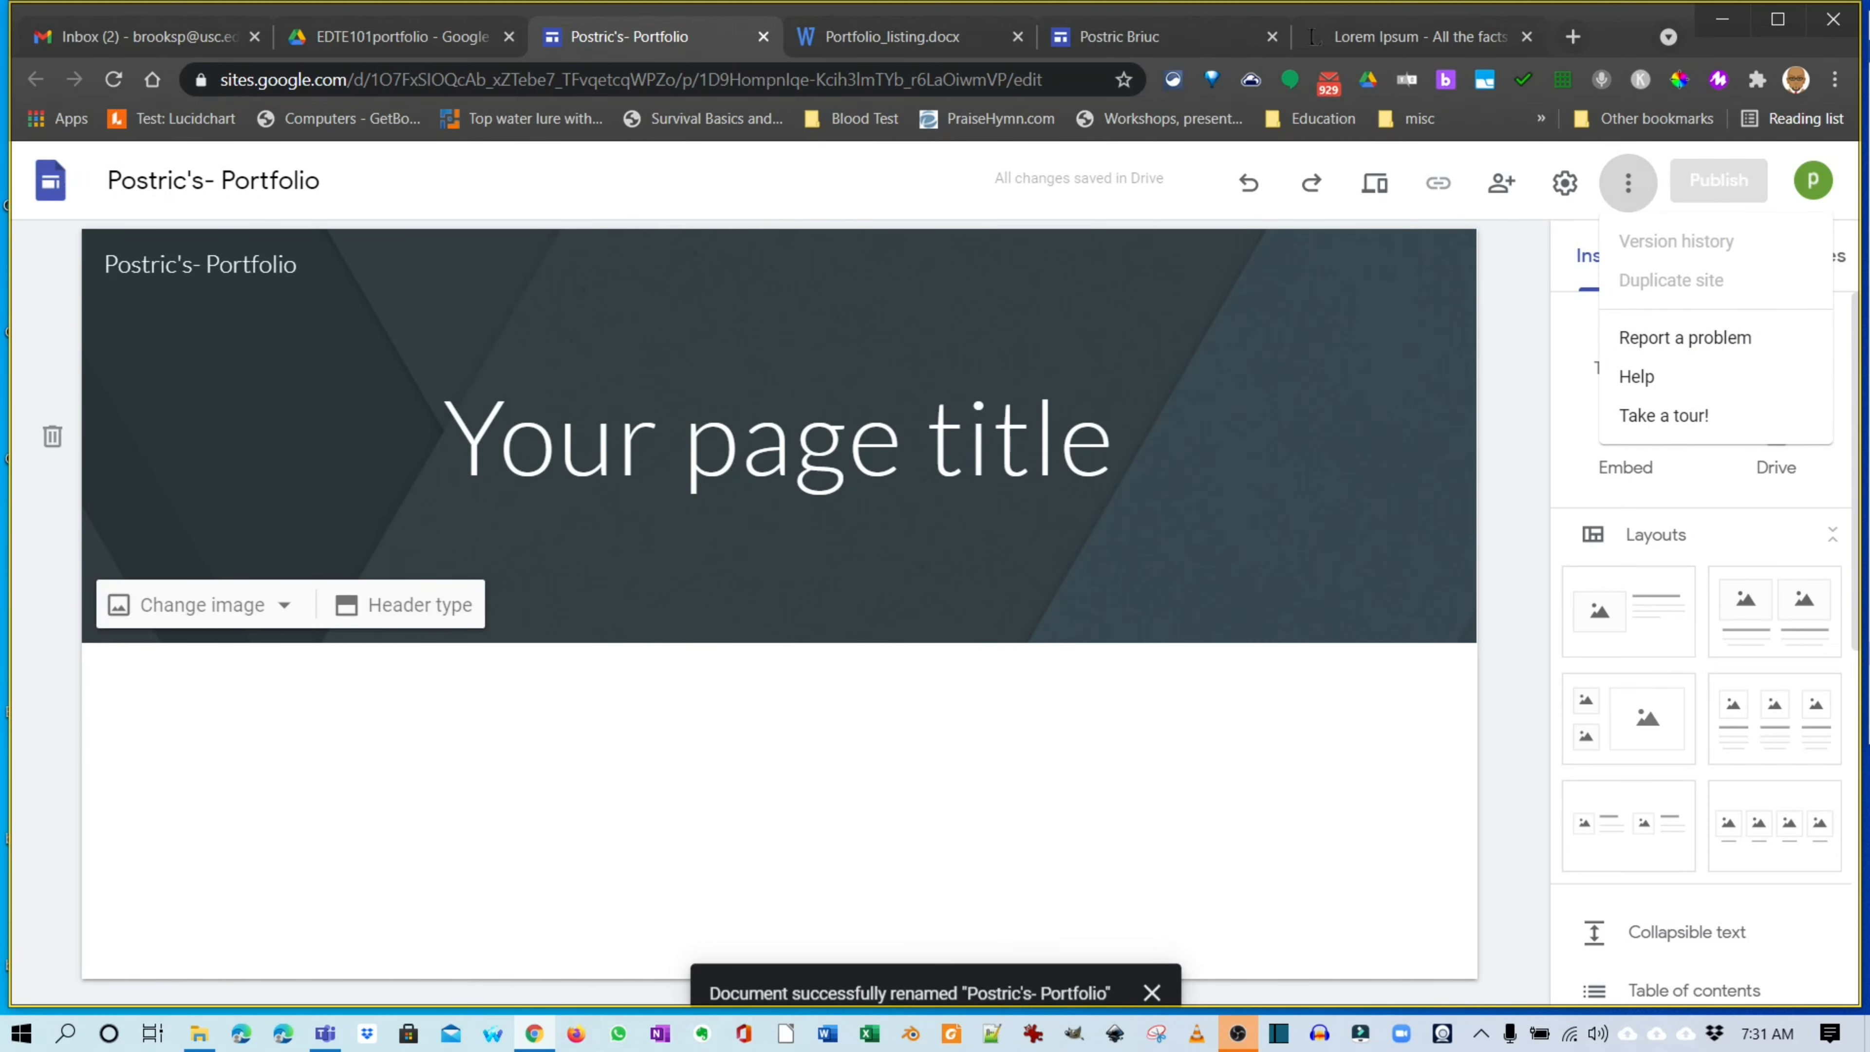
click(1311, 368)
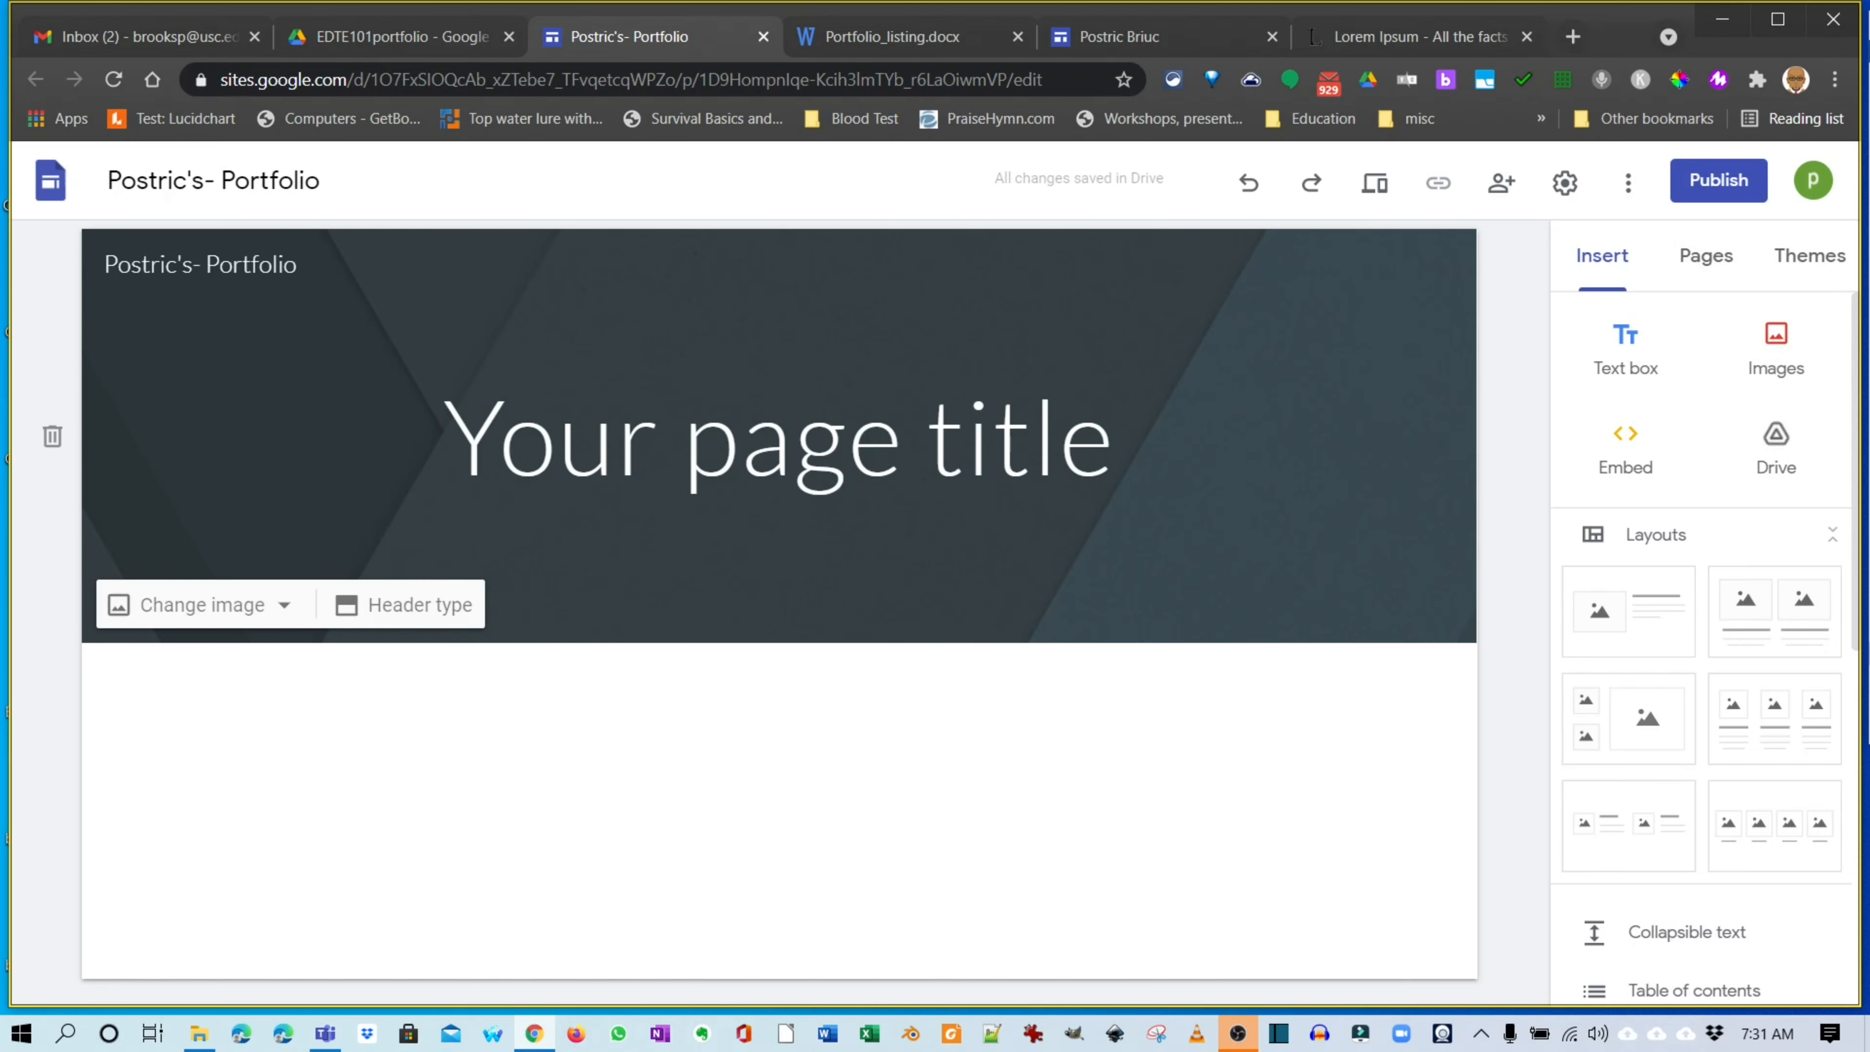
Replace the 'Your page title' placeholder with the old site's title, Postric's EDTE 101 journey.
click(681, 442)
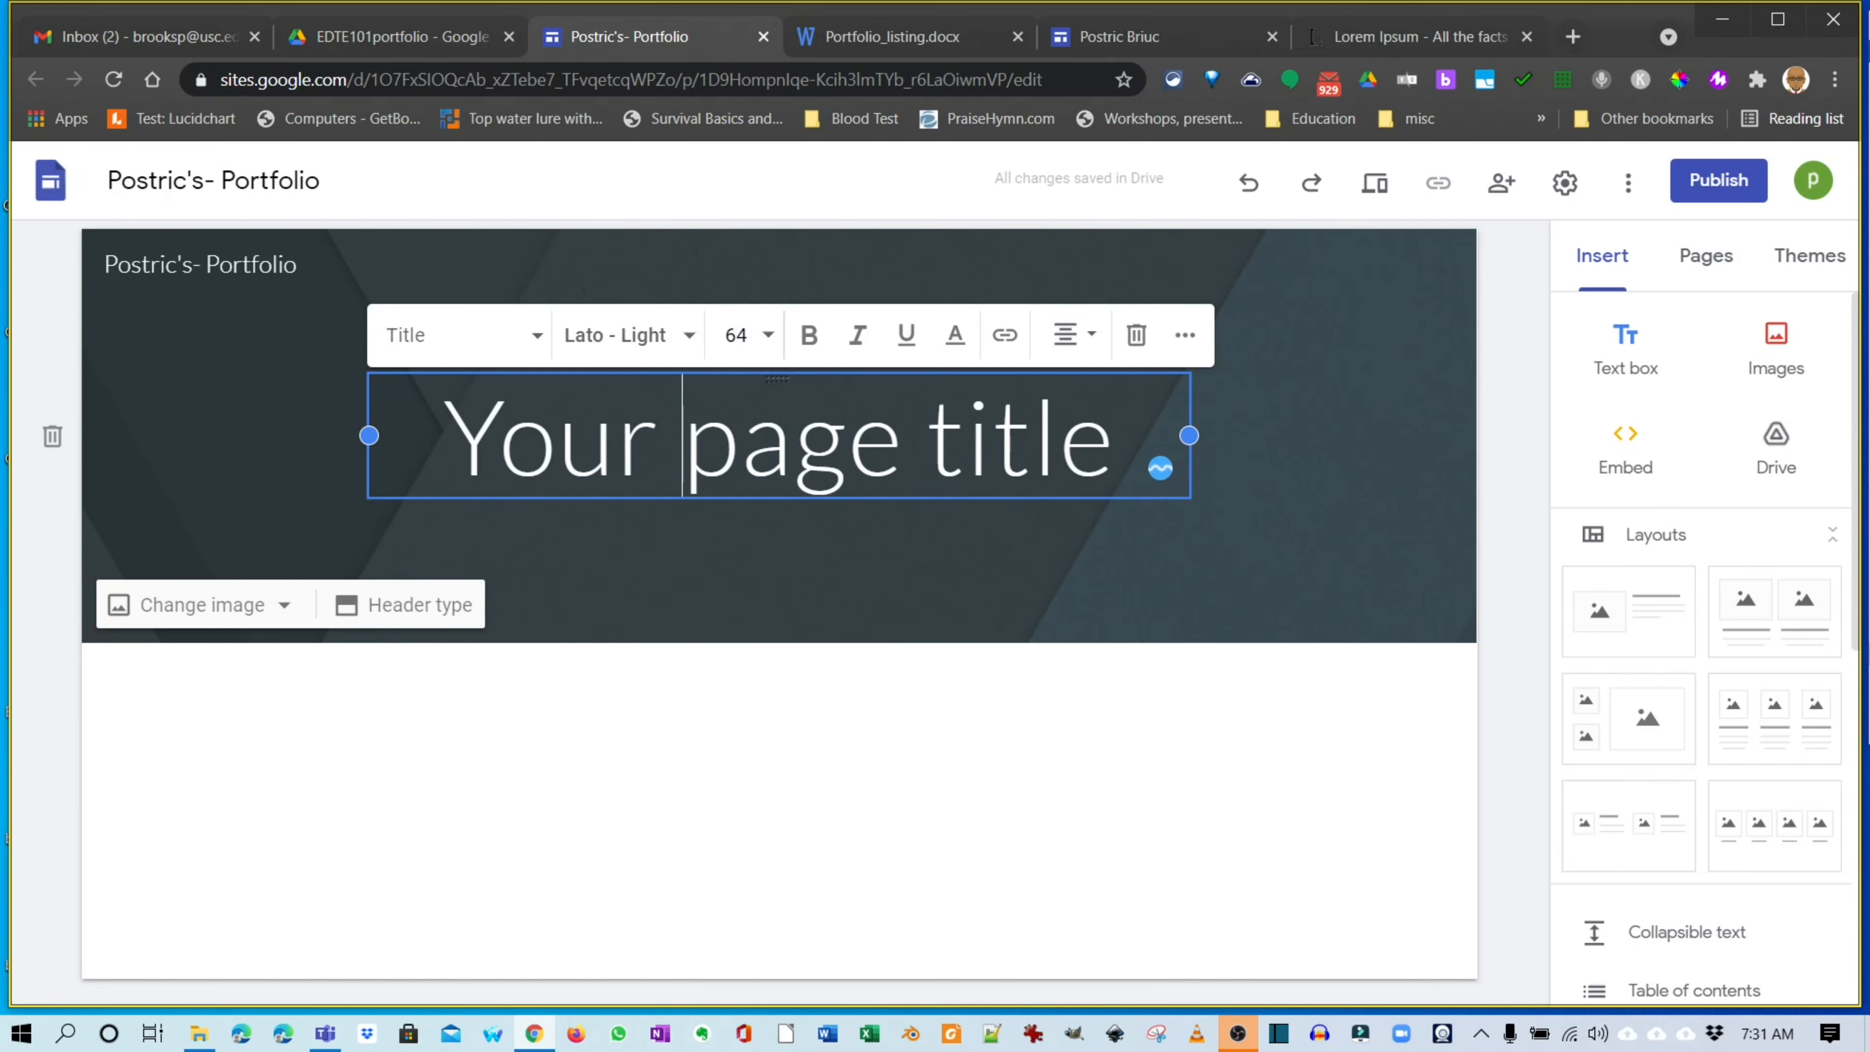
click(891, 36)
click(1120, 36)
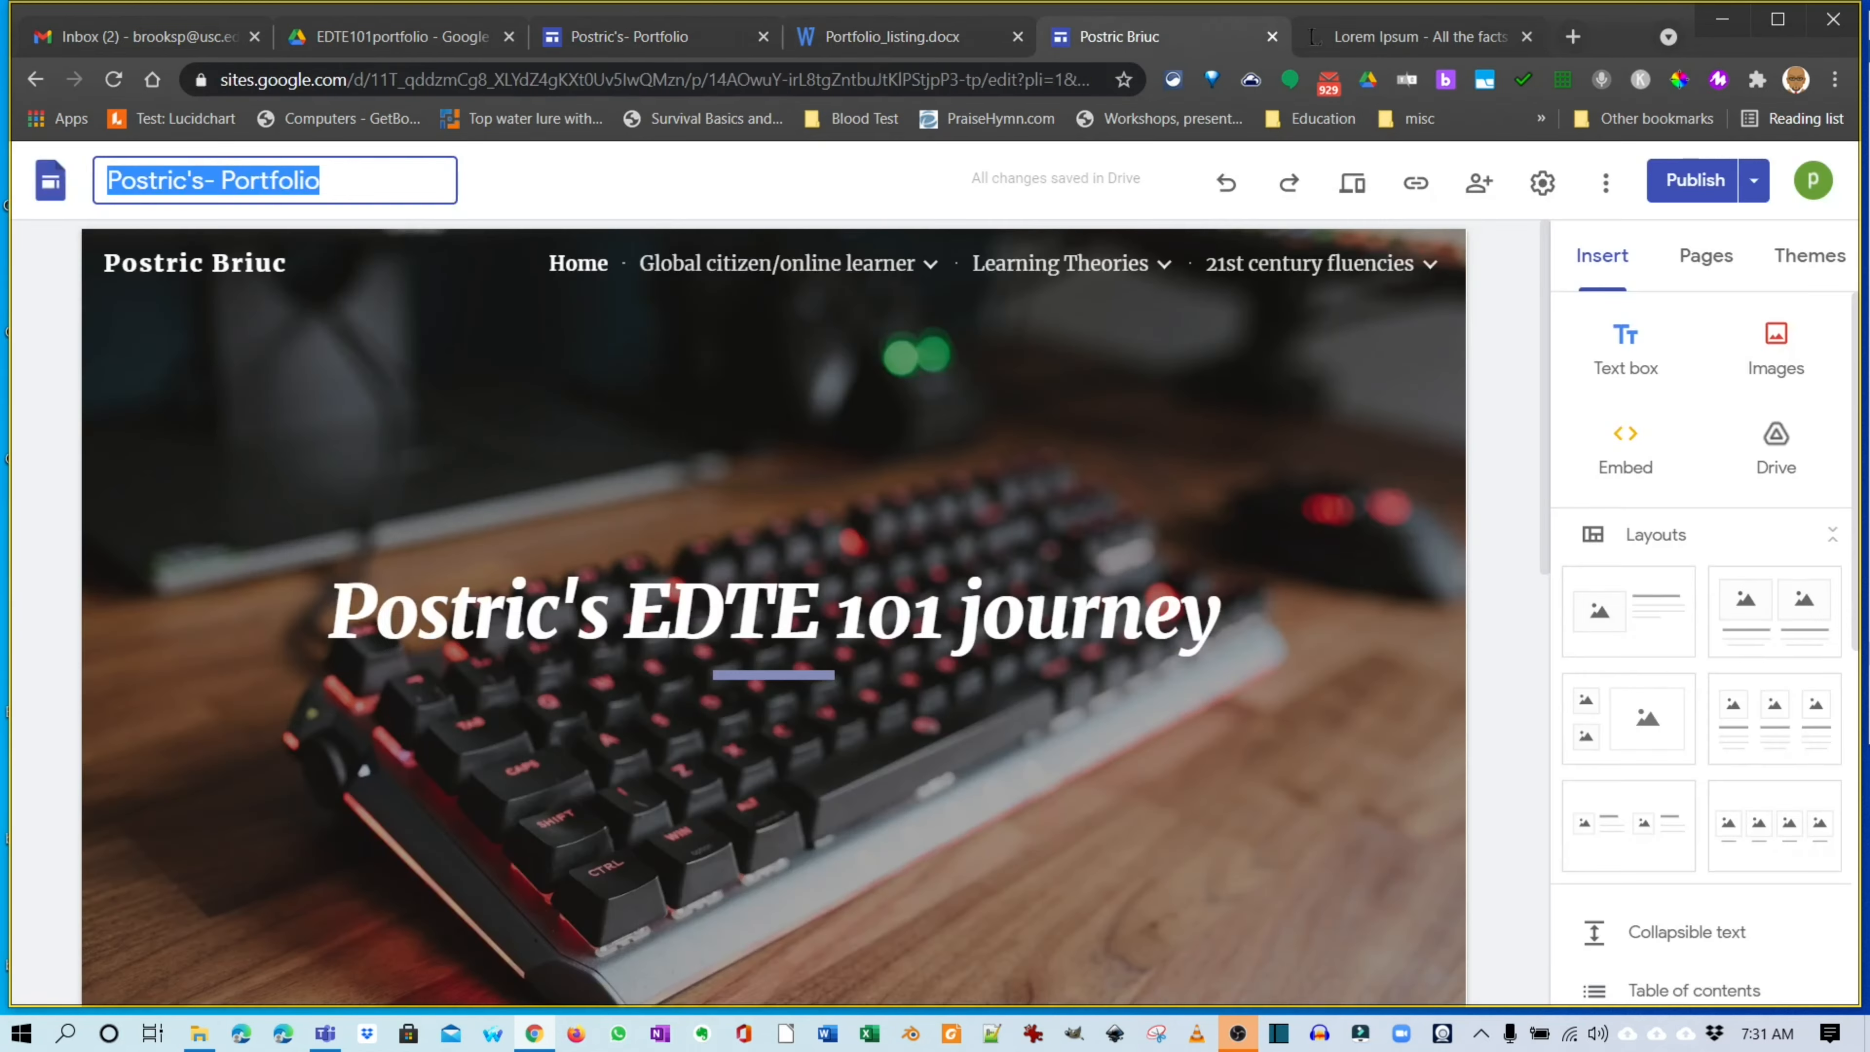
click(471, 613)
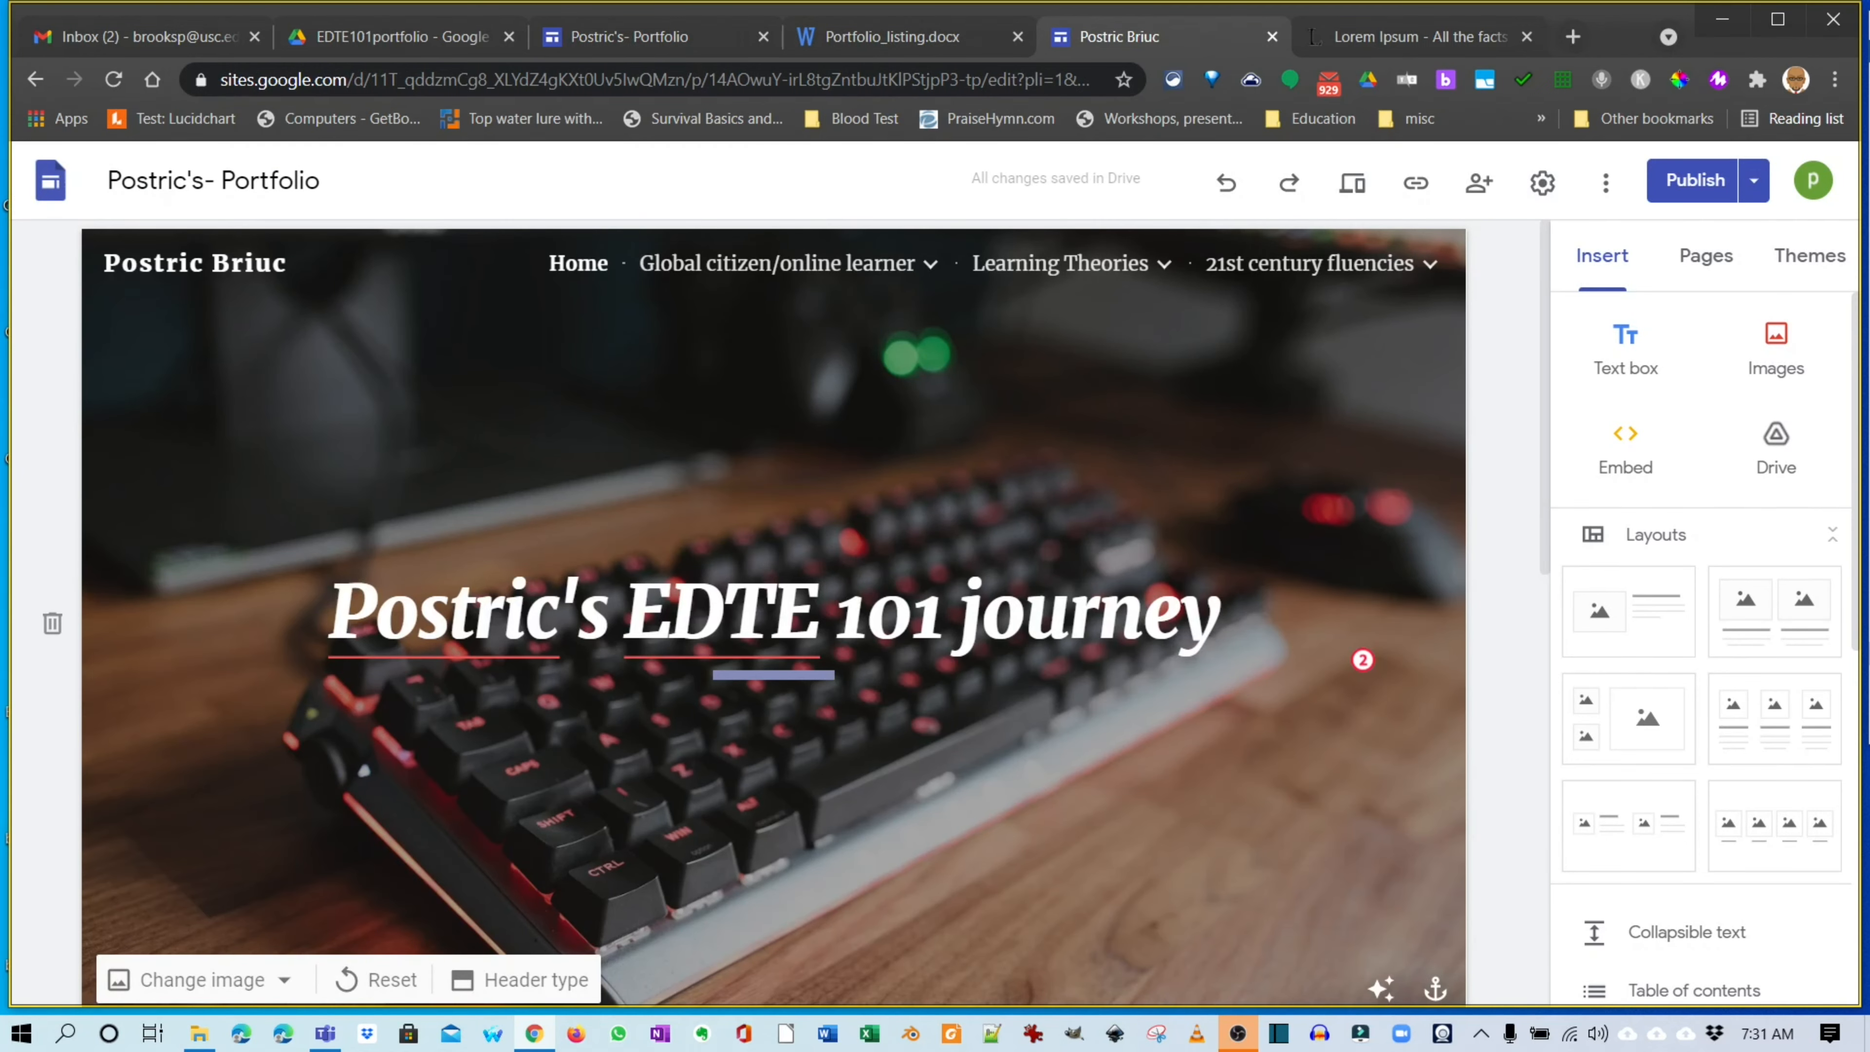
drag(328, 612, 1220, 612)
key(ctrl+c)
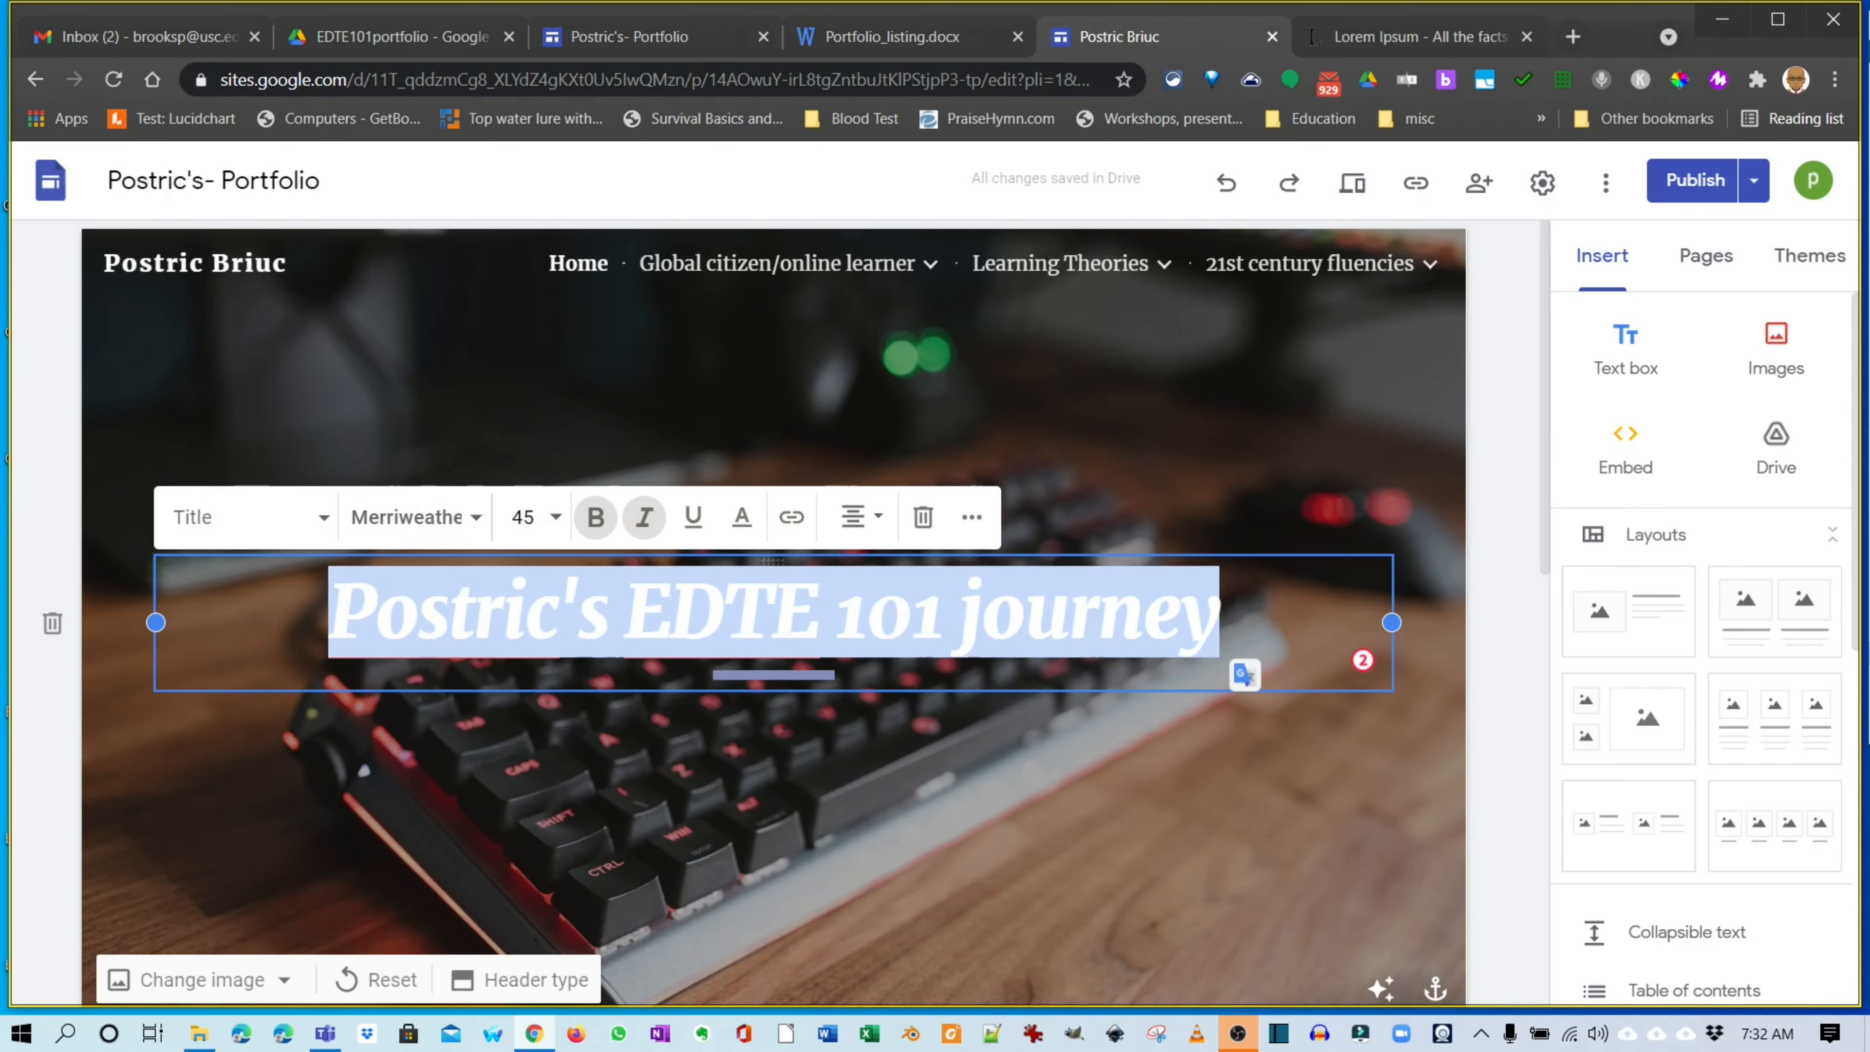
click(630, 36)
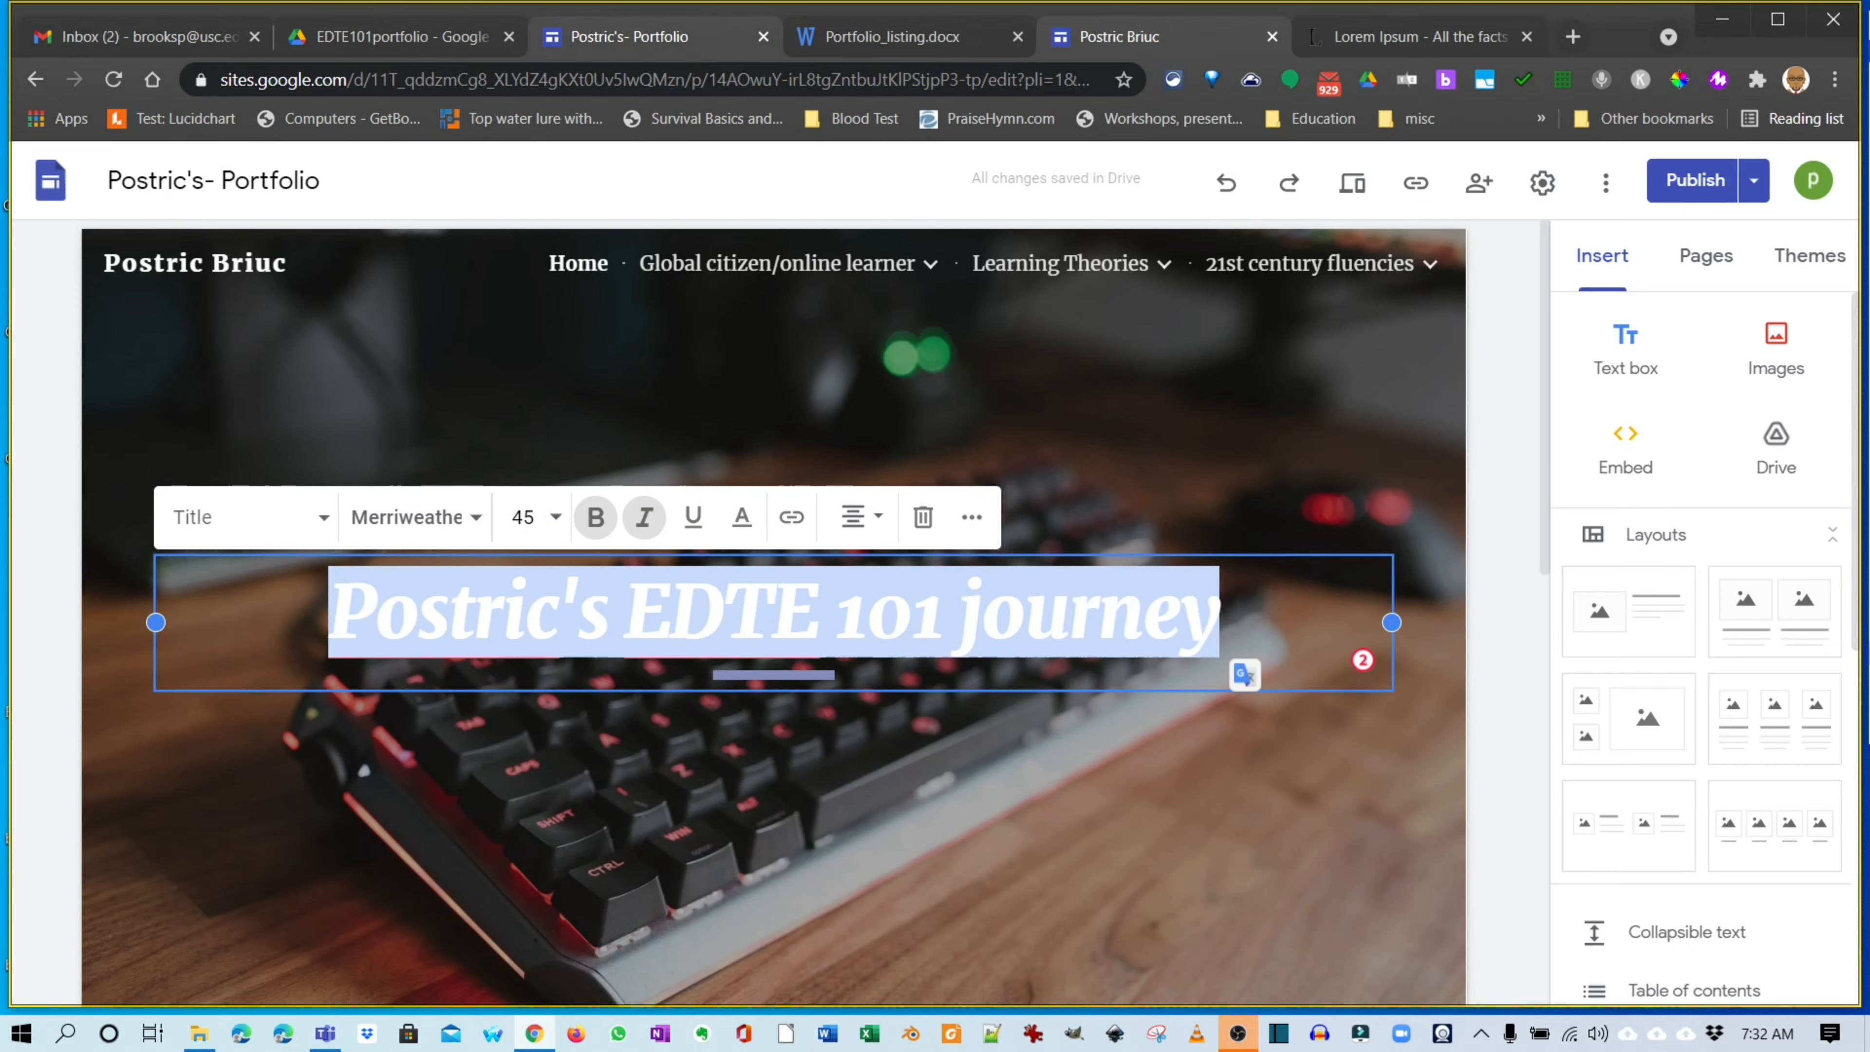
drag(1115, 442, 438, 442)
key(ctrl+v)
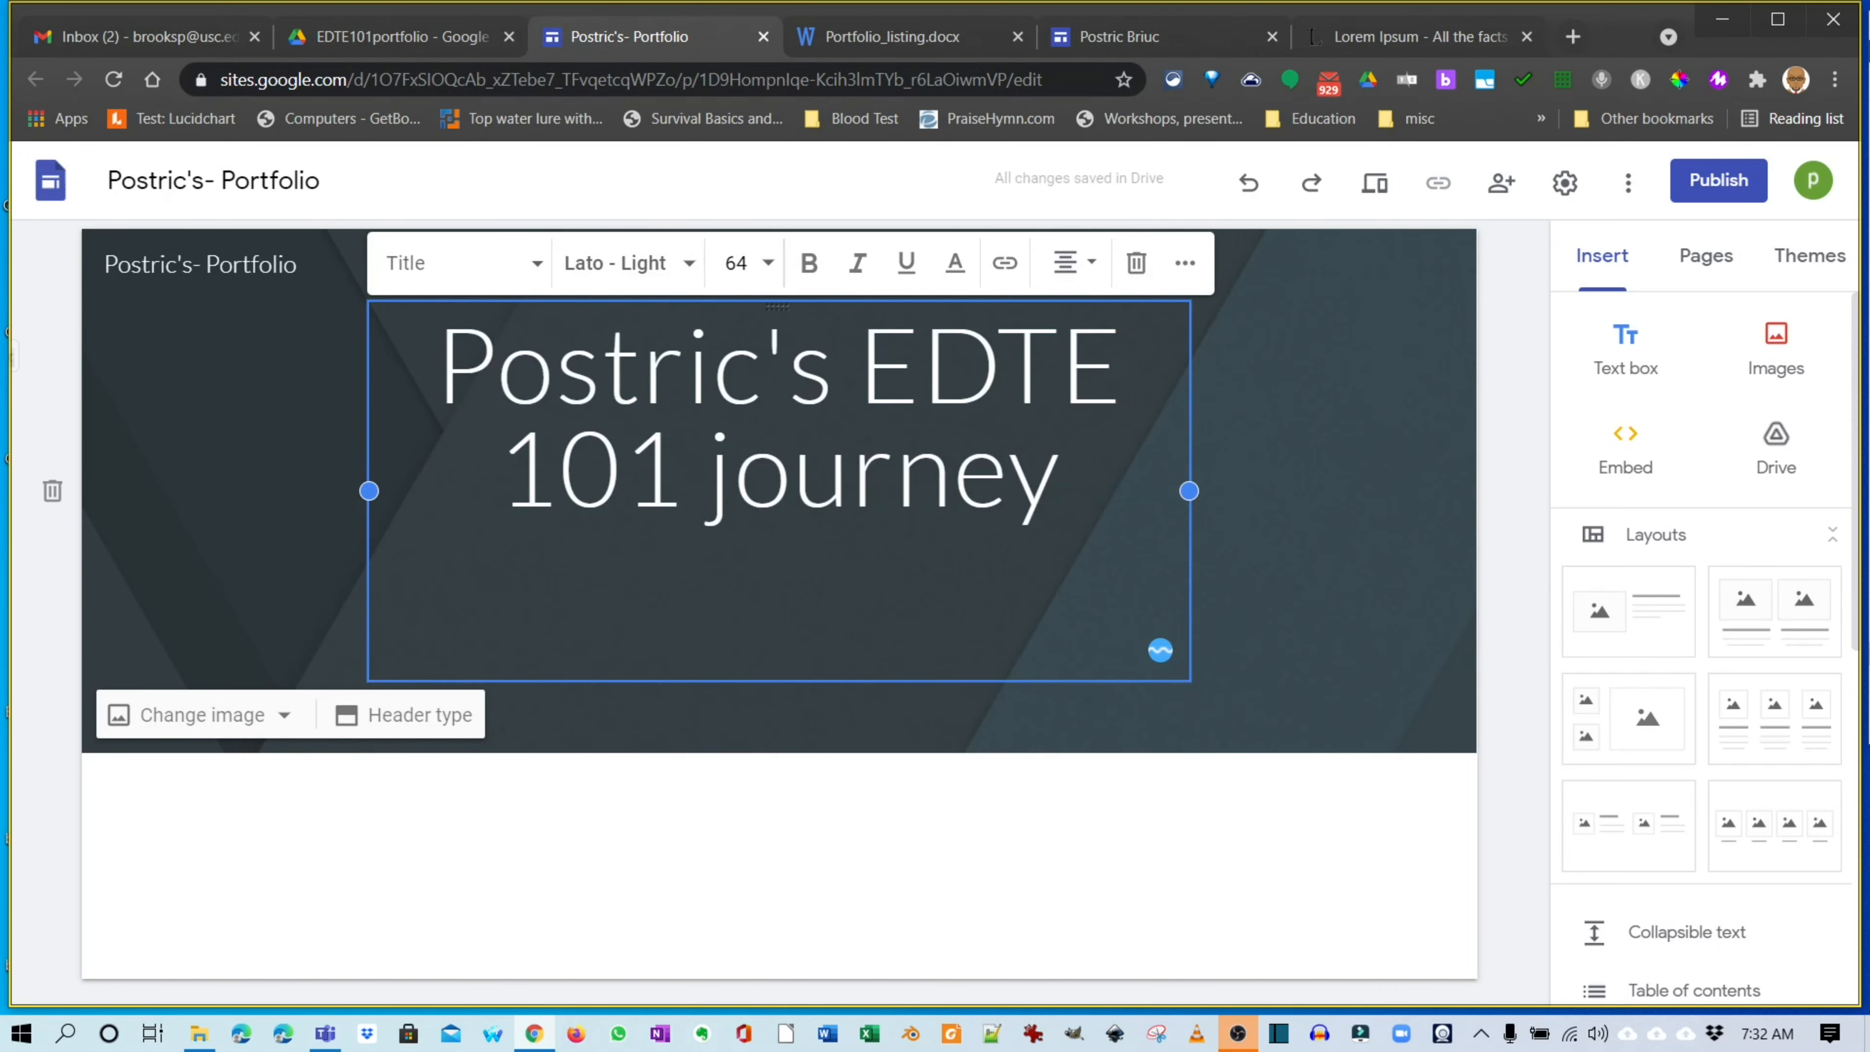
Widen the title box so the title fits one line, and set it to size 48.
drag(1189, 491, 1403, 490)
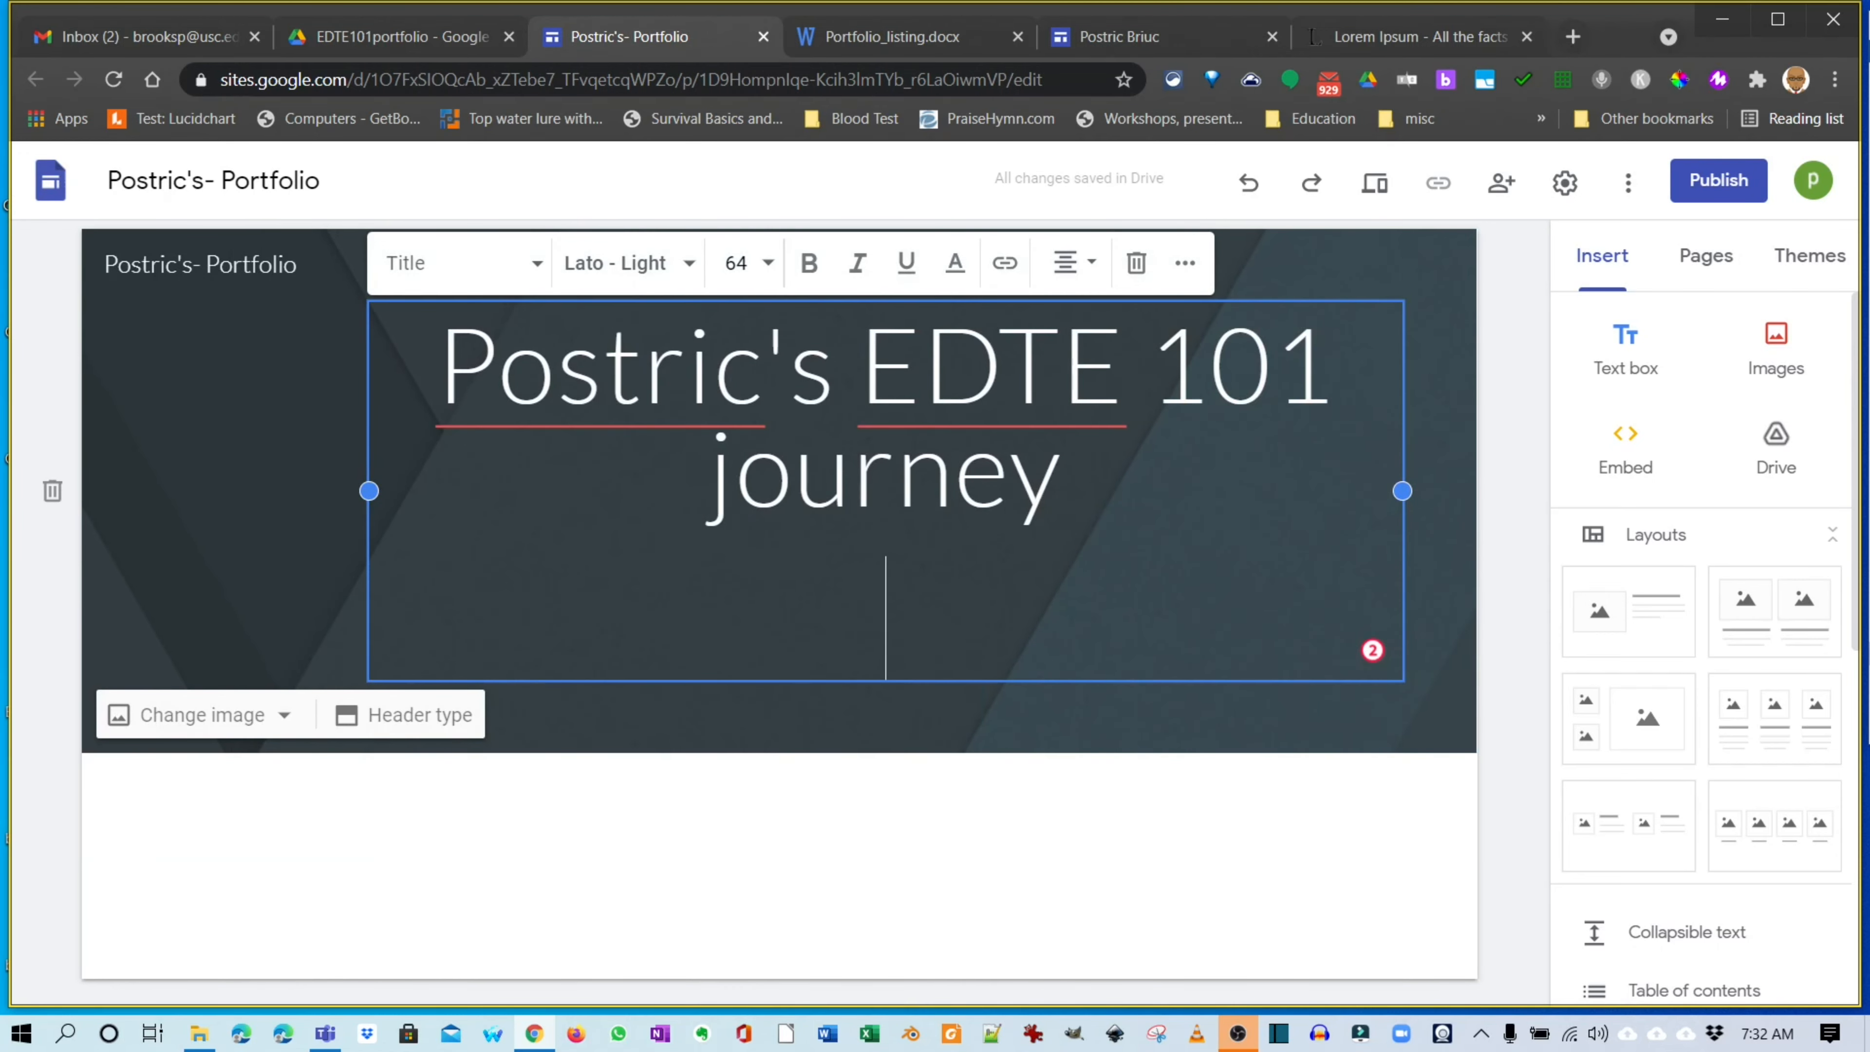
drag(369, 490, 156, 491)
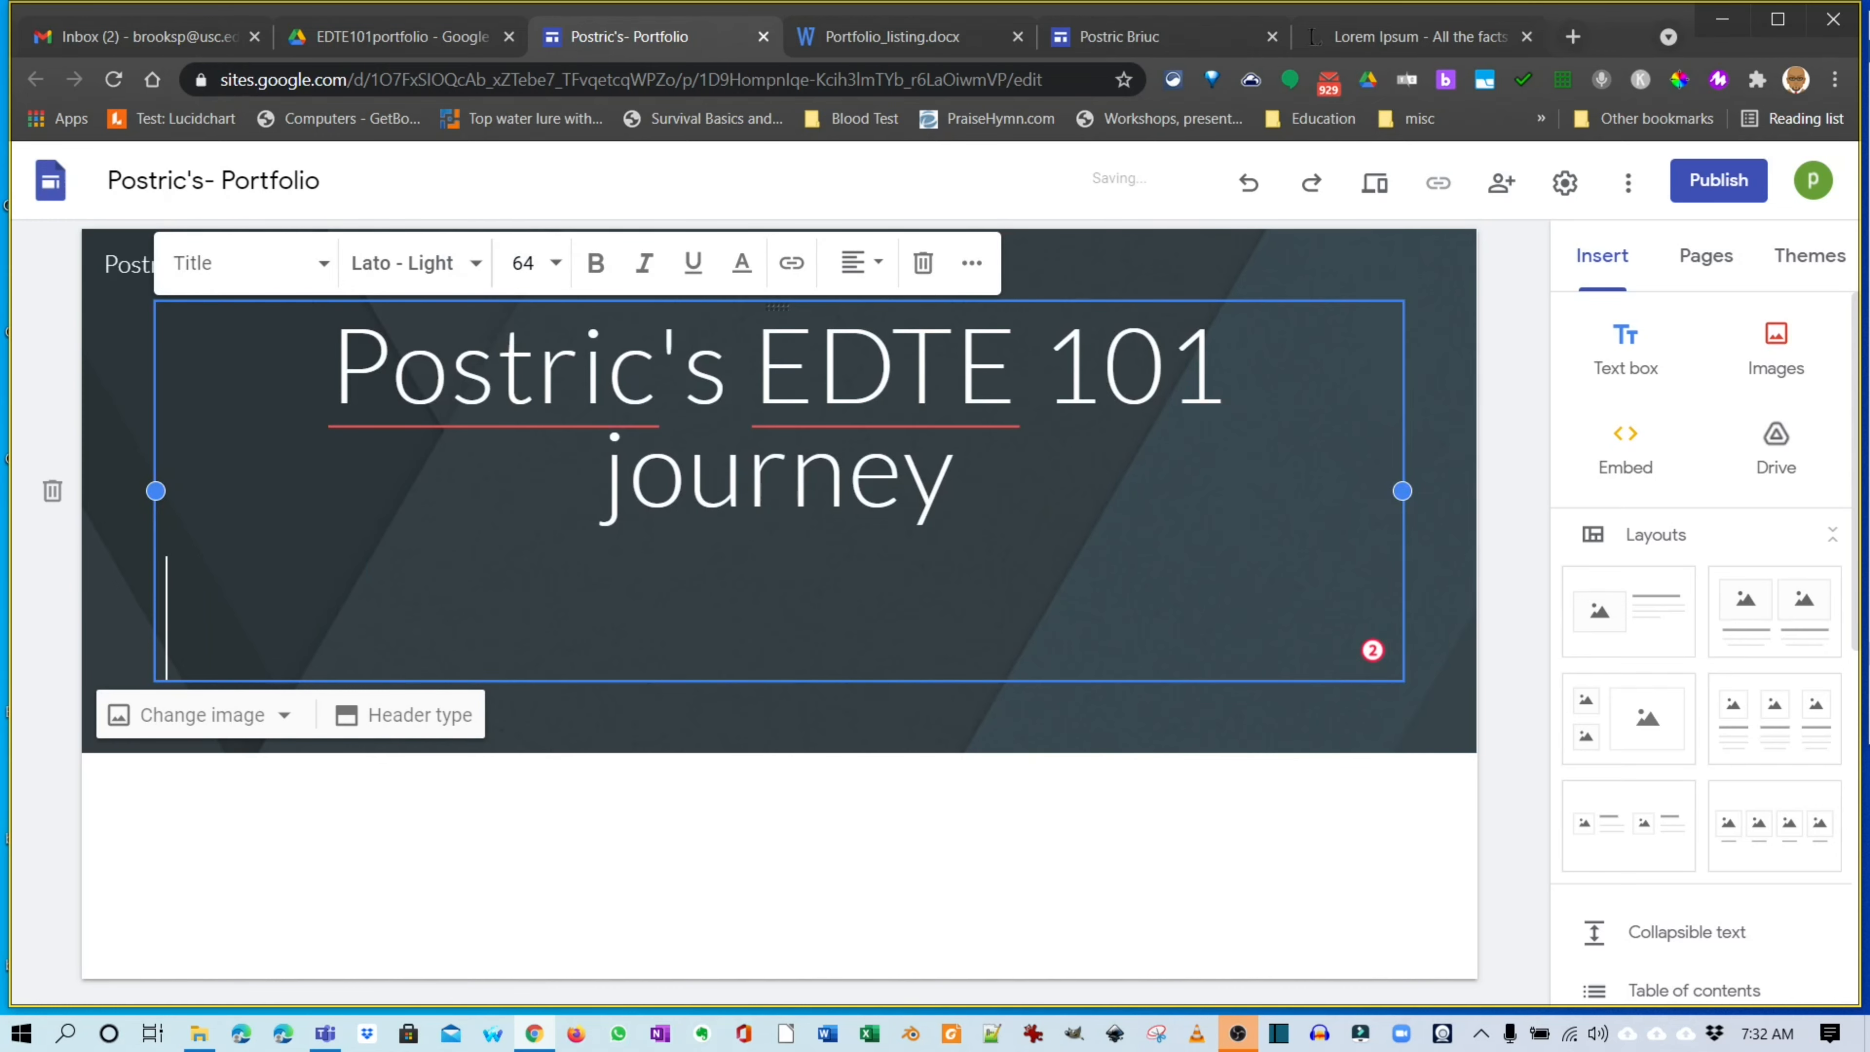
key(BackSpace)
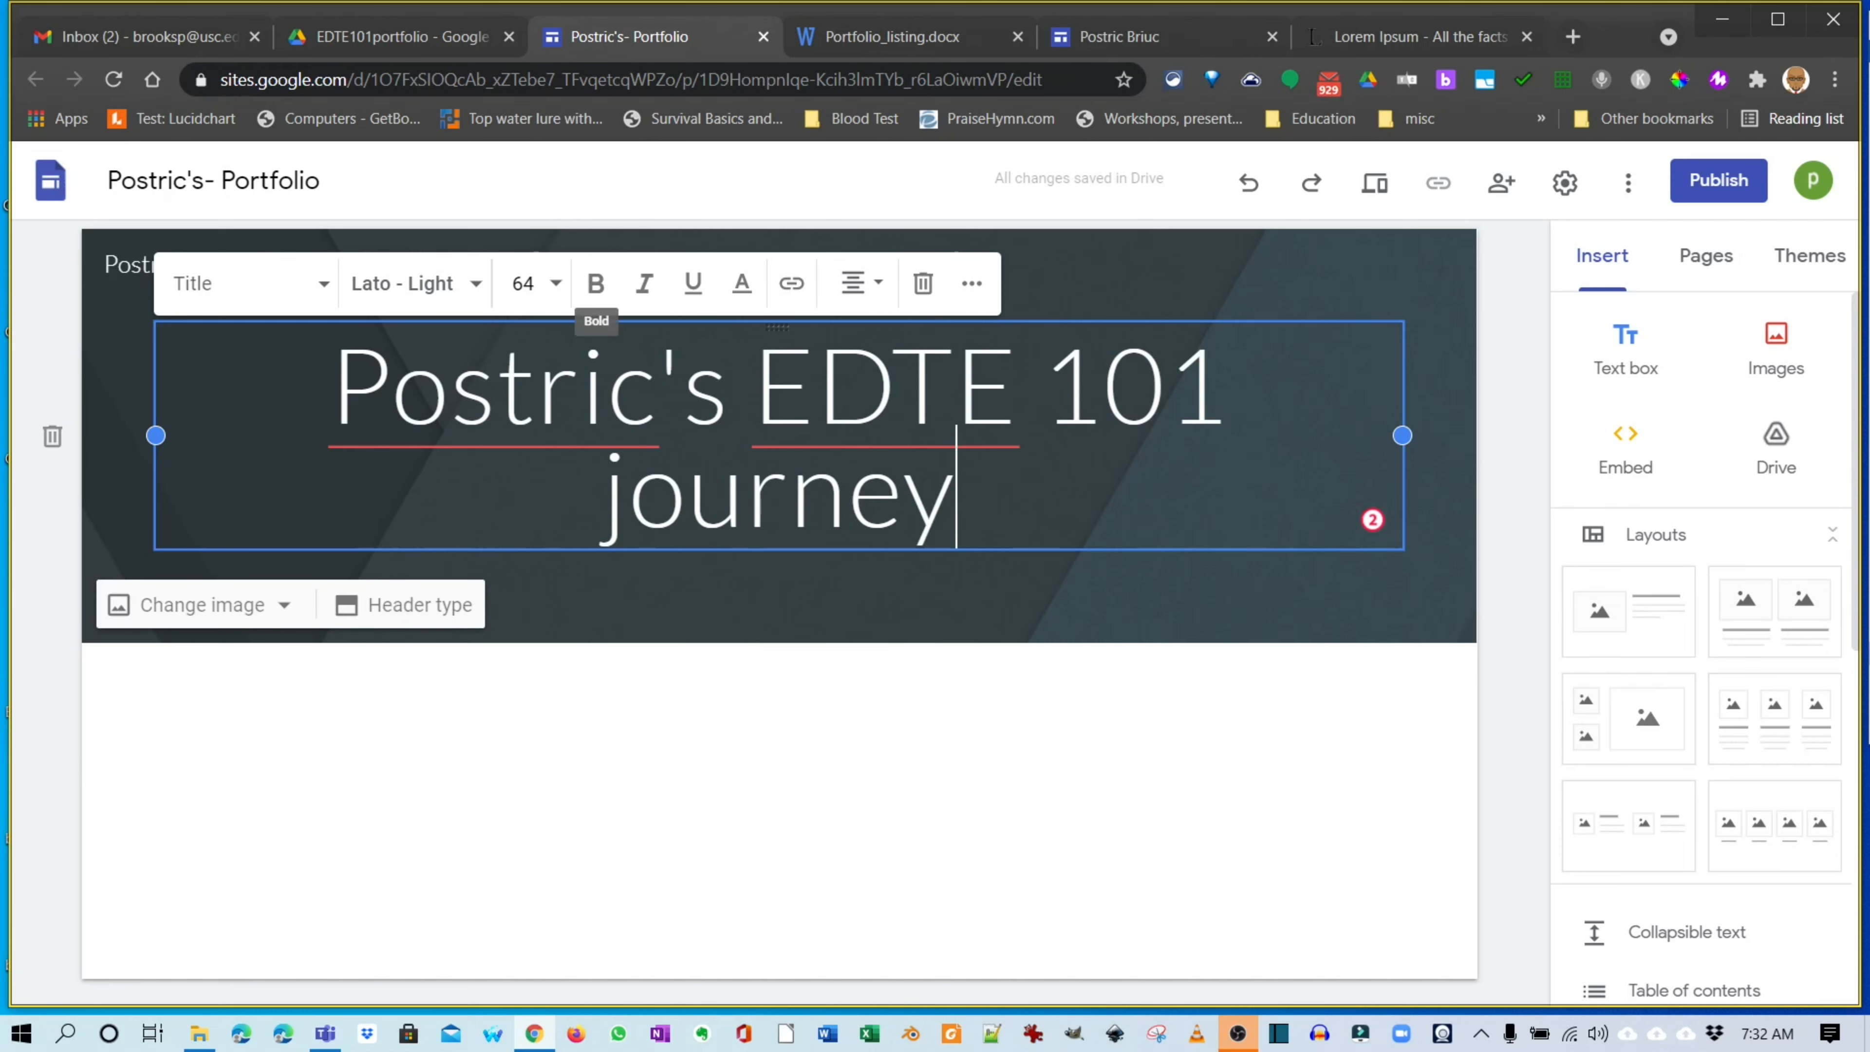
drag(957, 509, 332, 401)
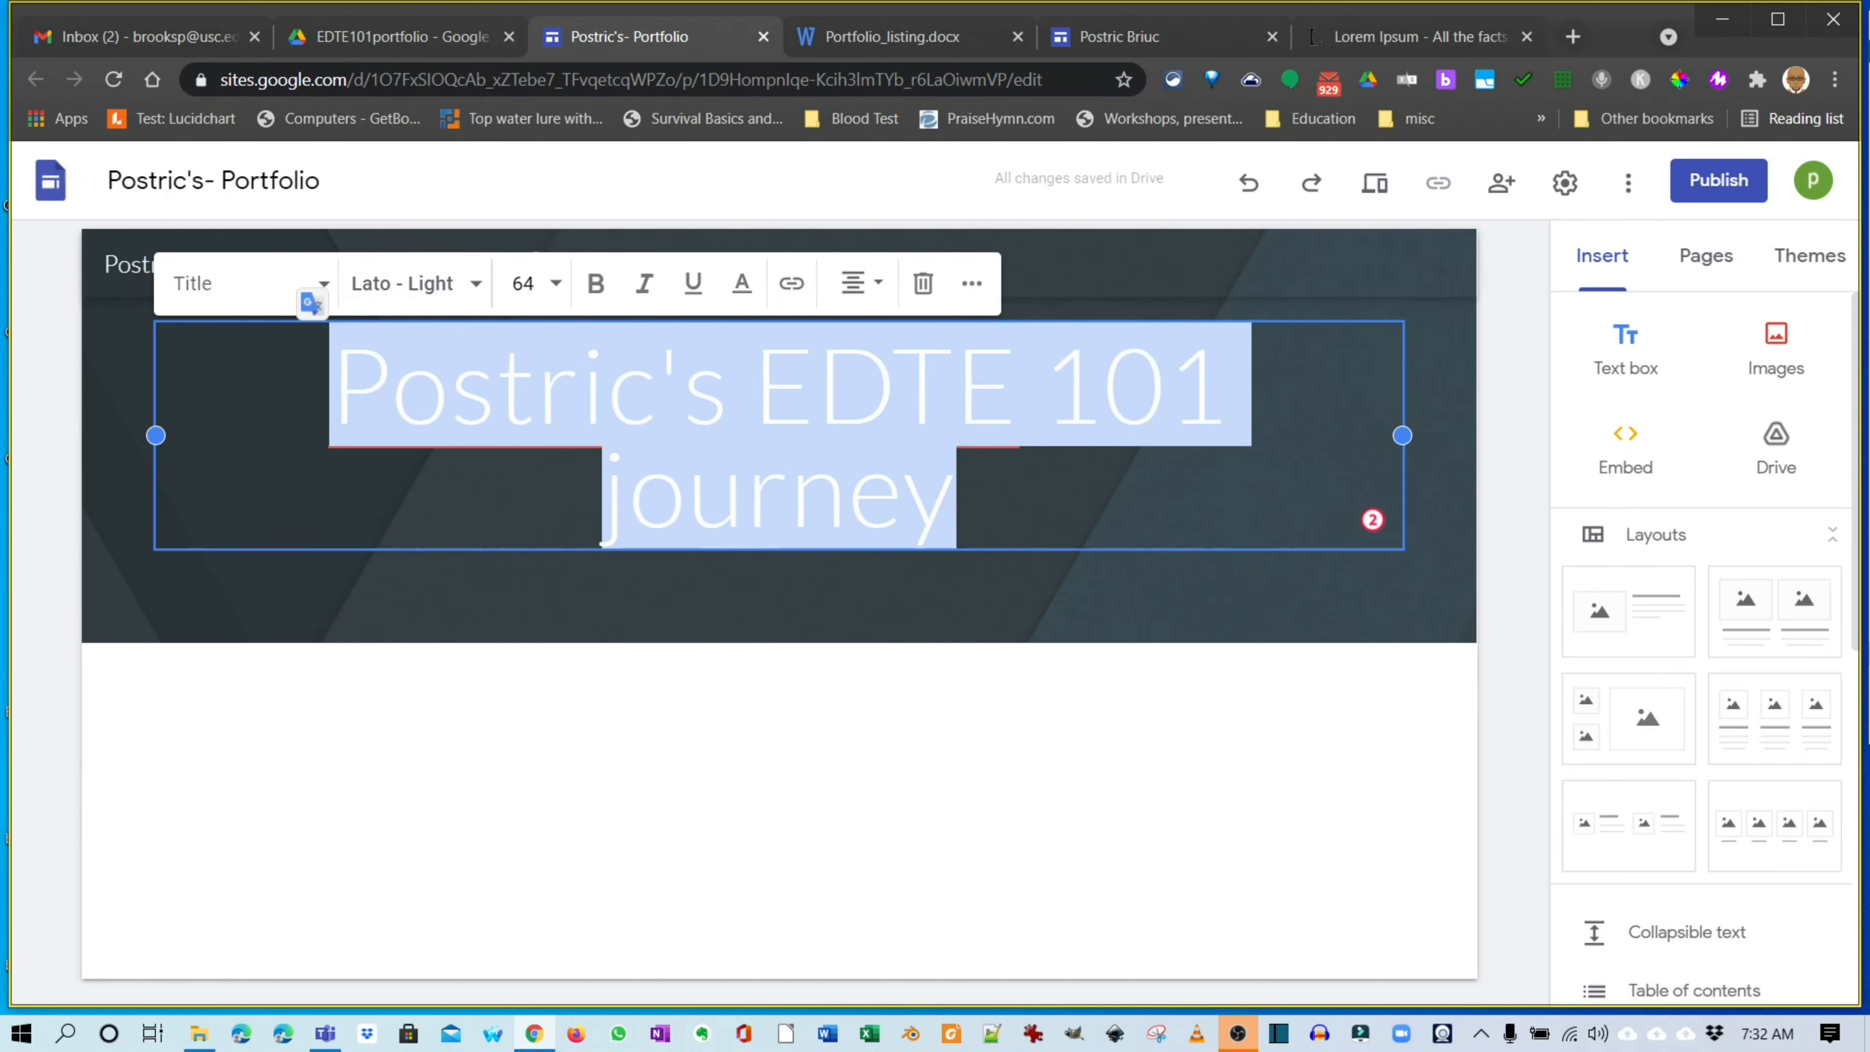
click(524, 287)
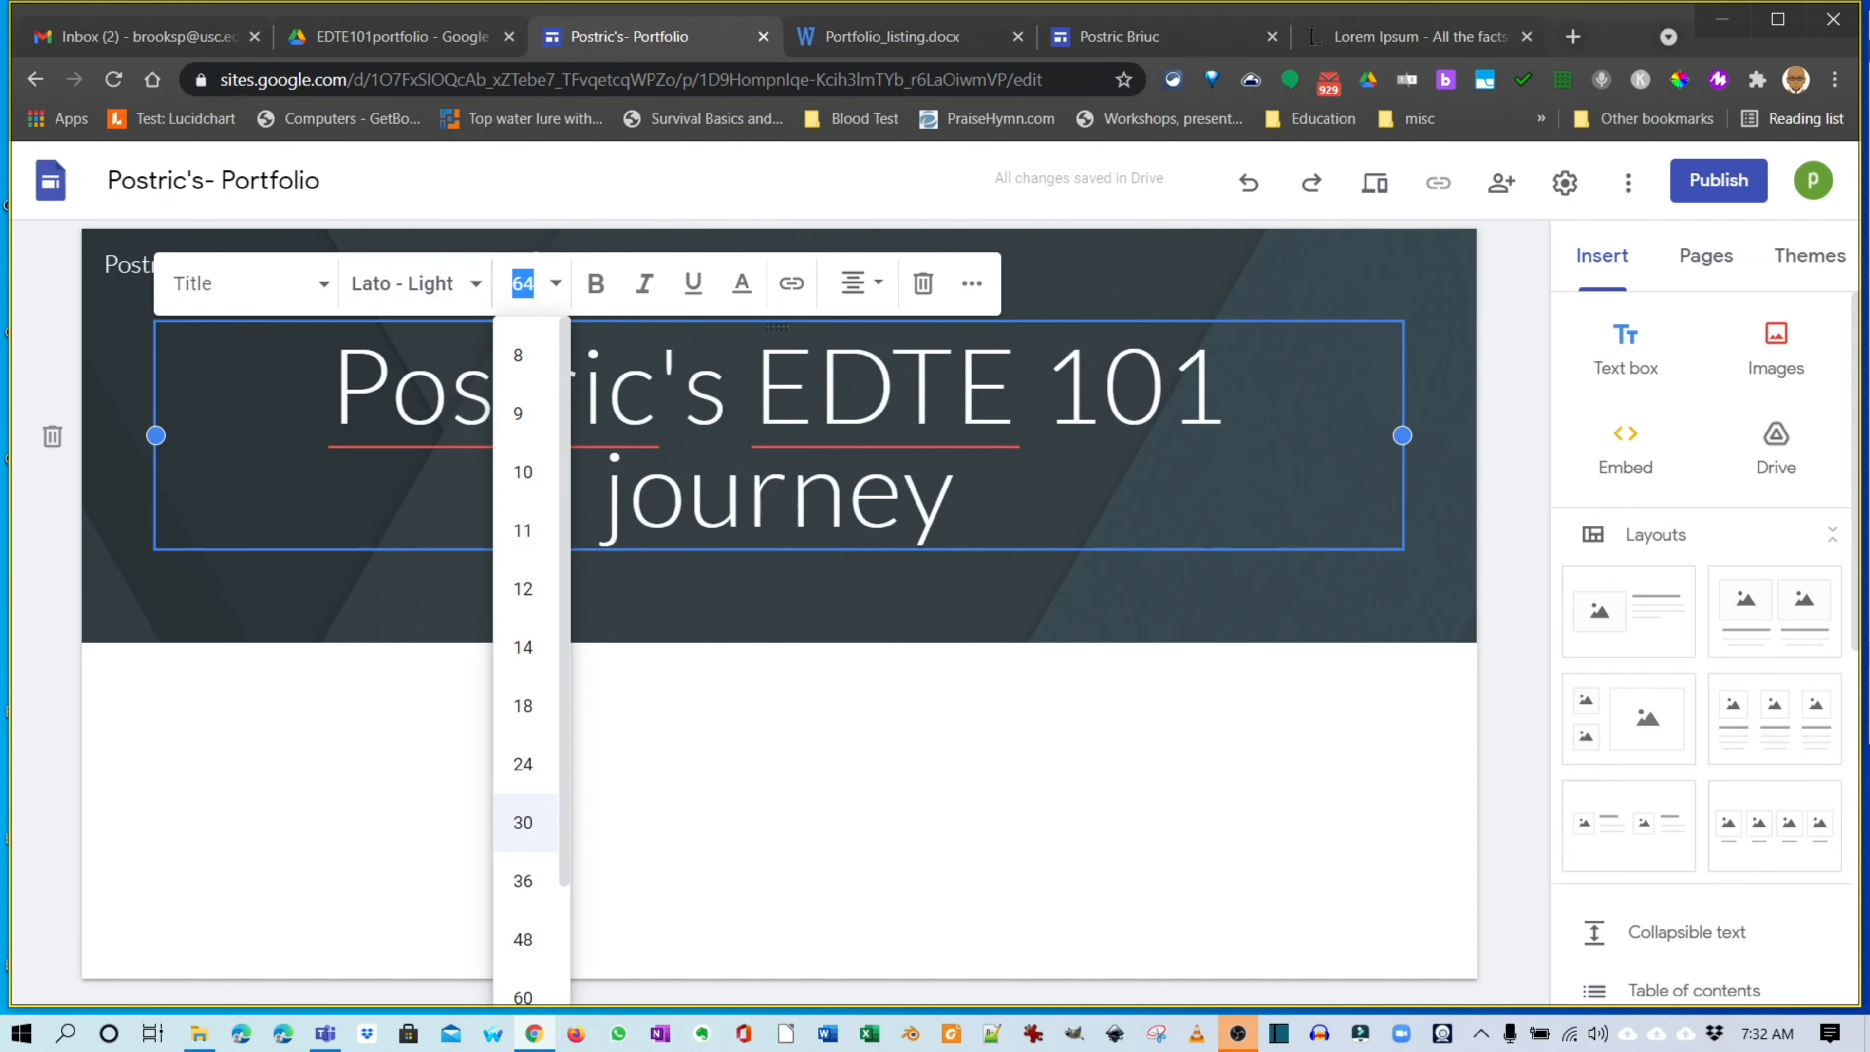
click(523, 940)
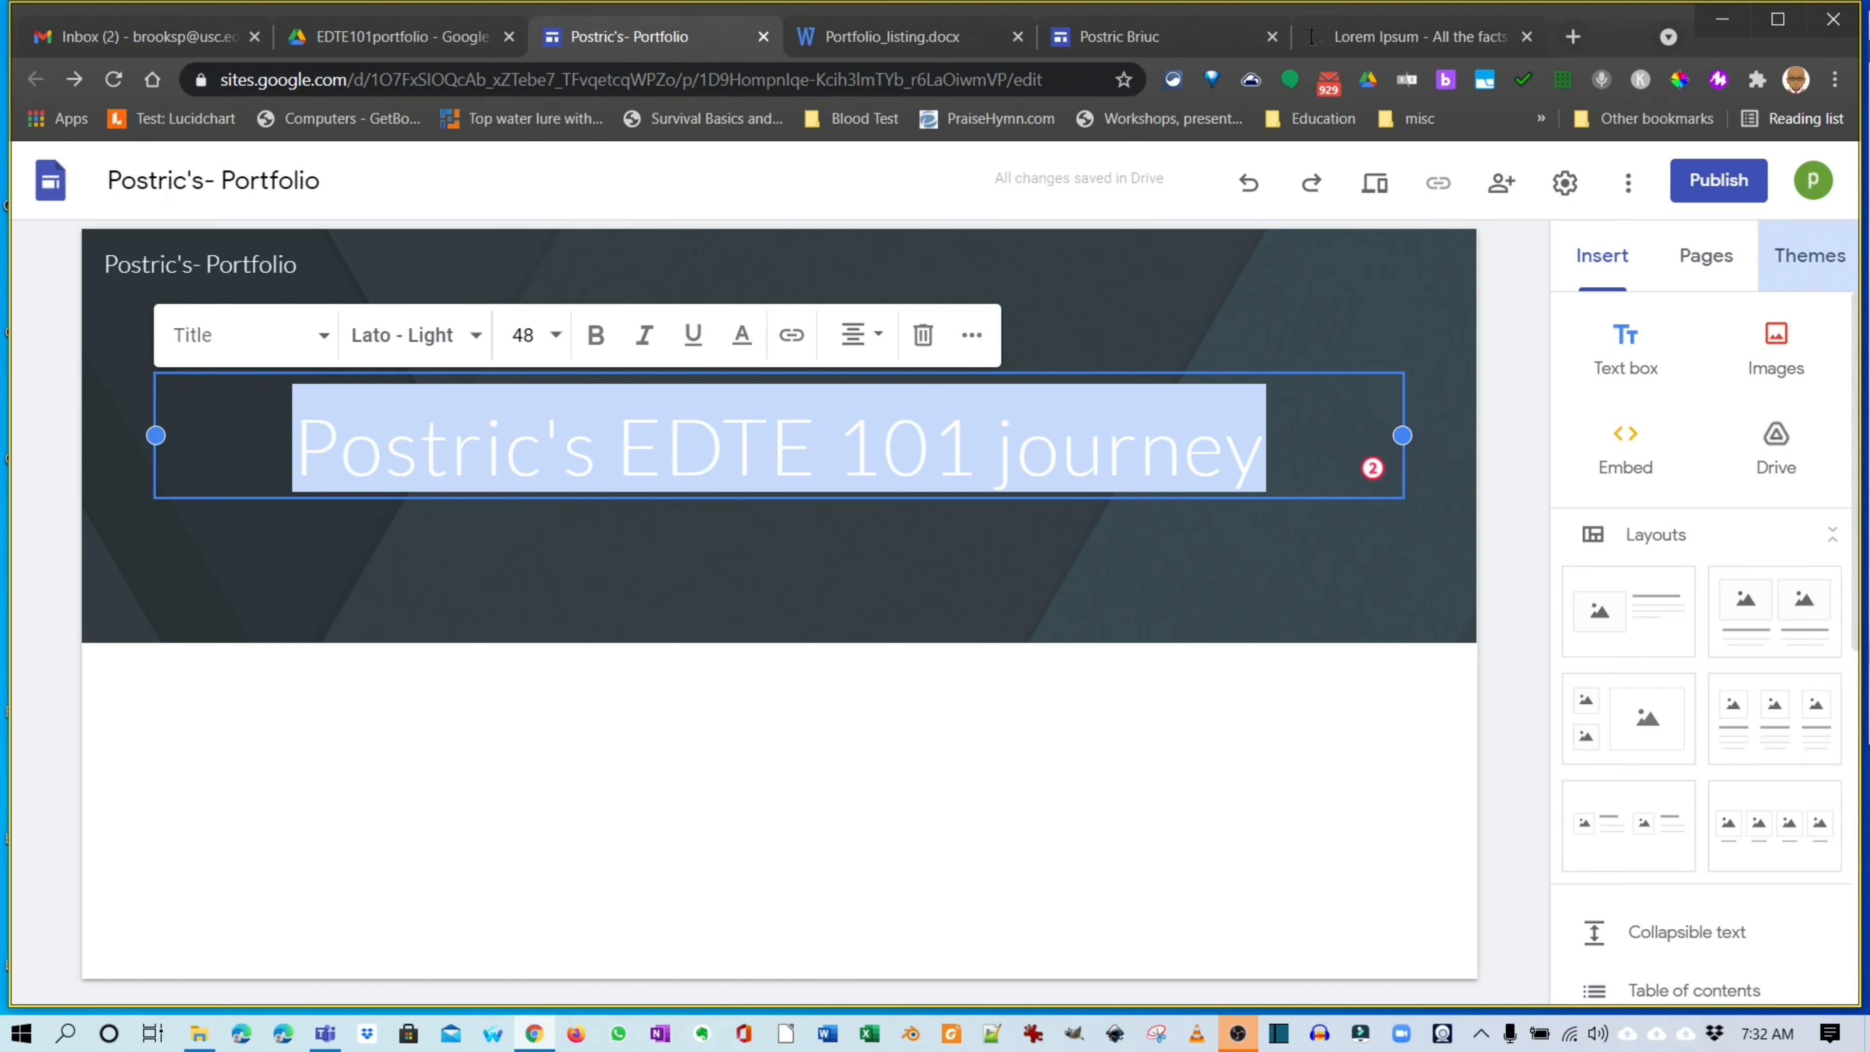
click(1810, 255)
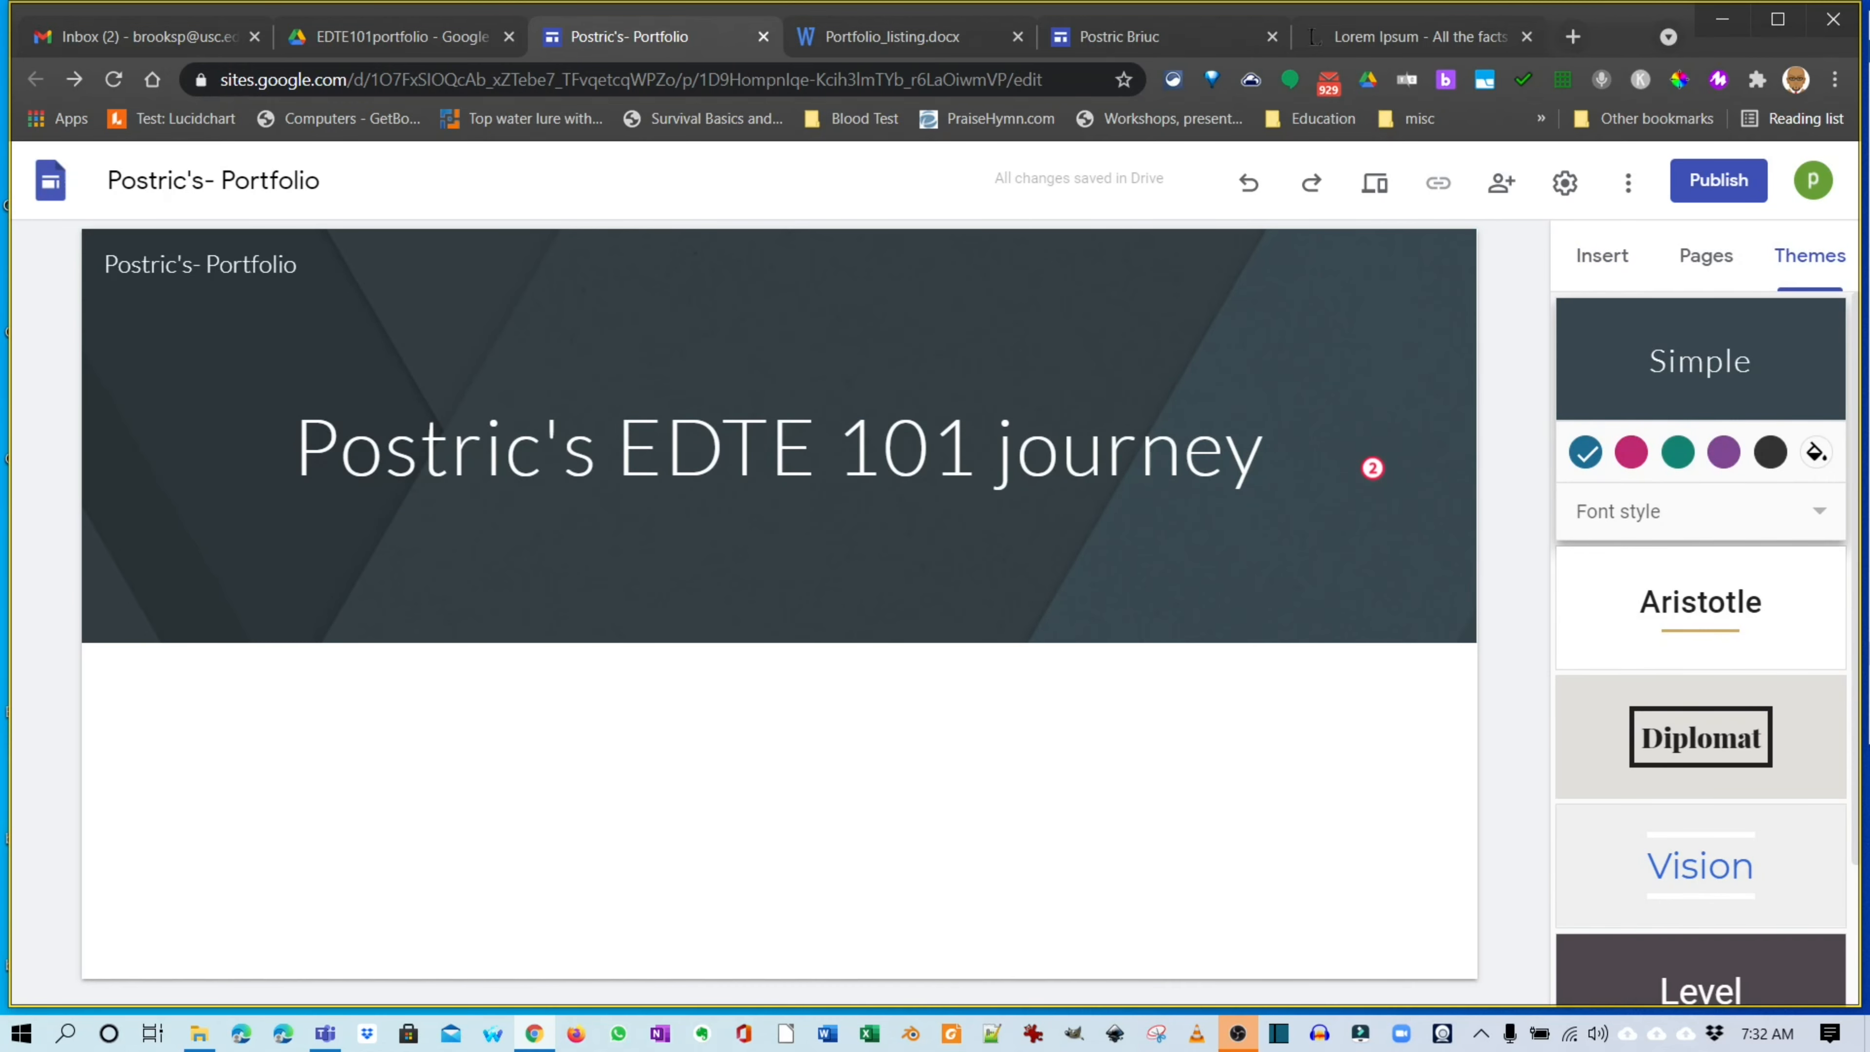
Try the Diplomat theme, then keep Simple with the Classic font style.
click(1680, 737)
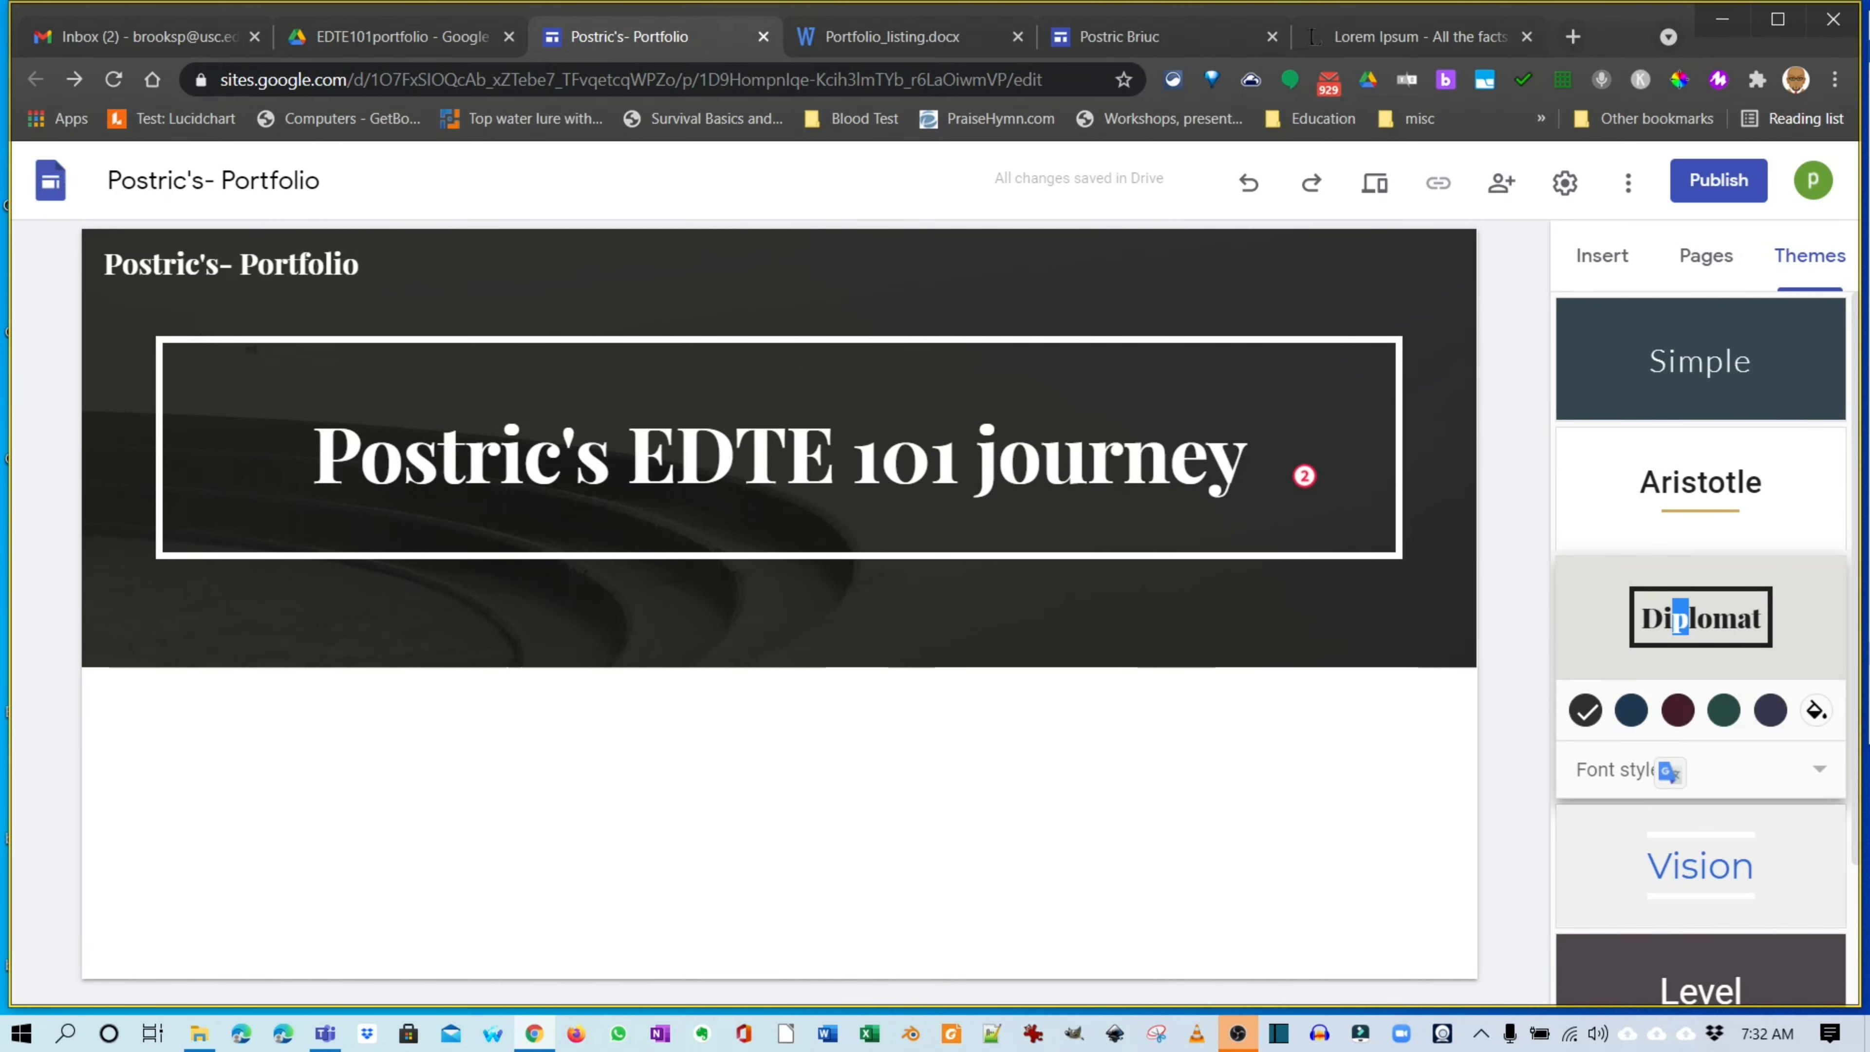
click(1700, 361)
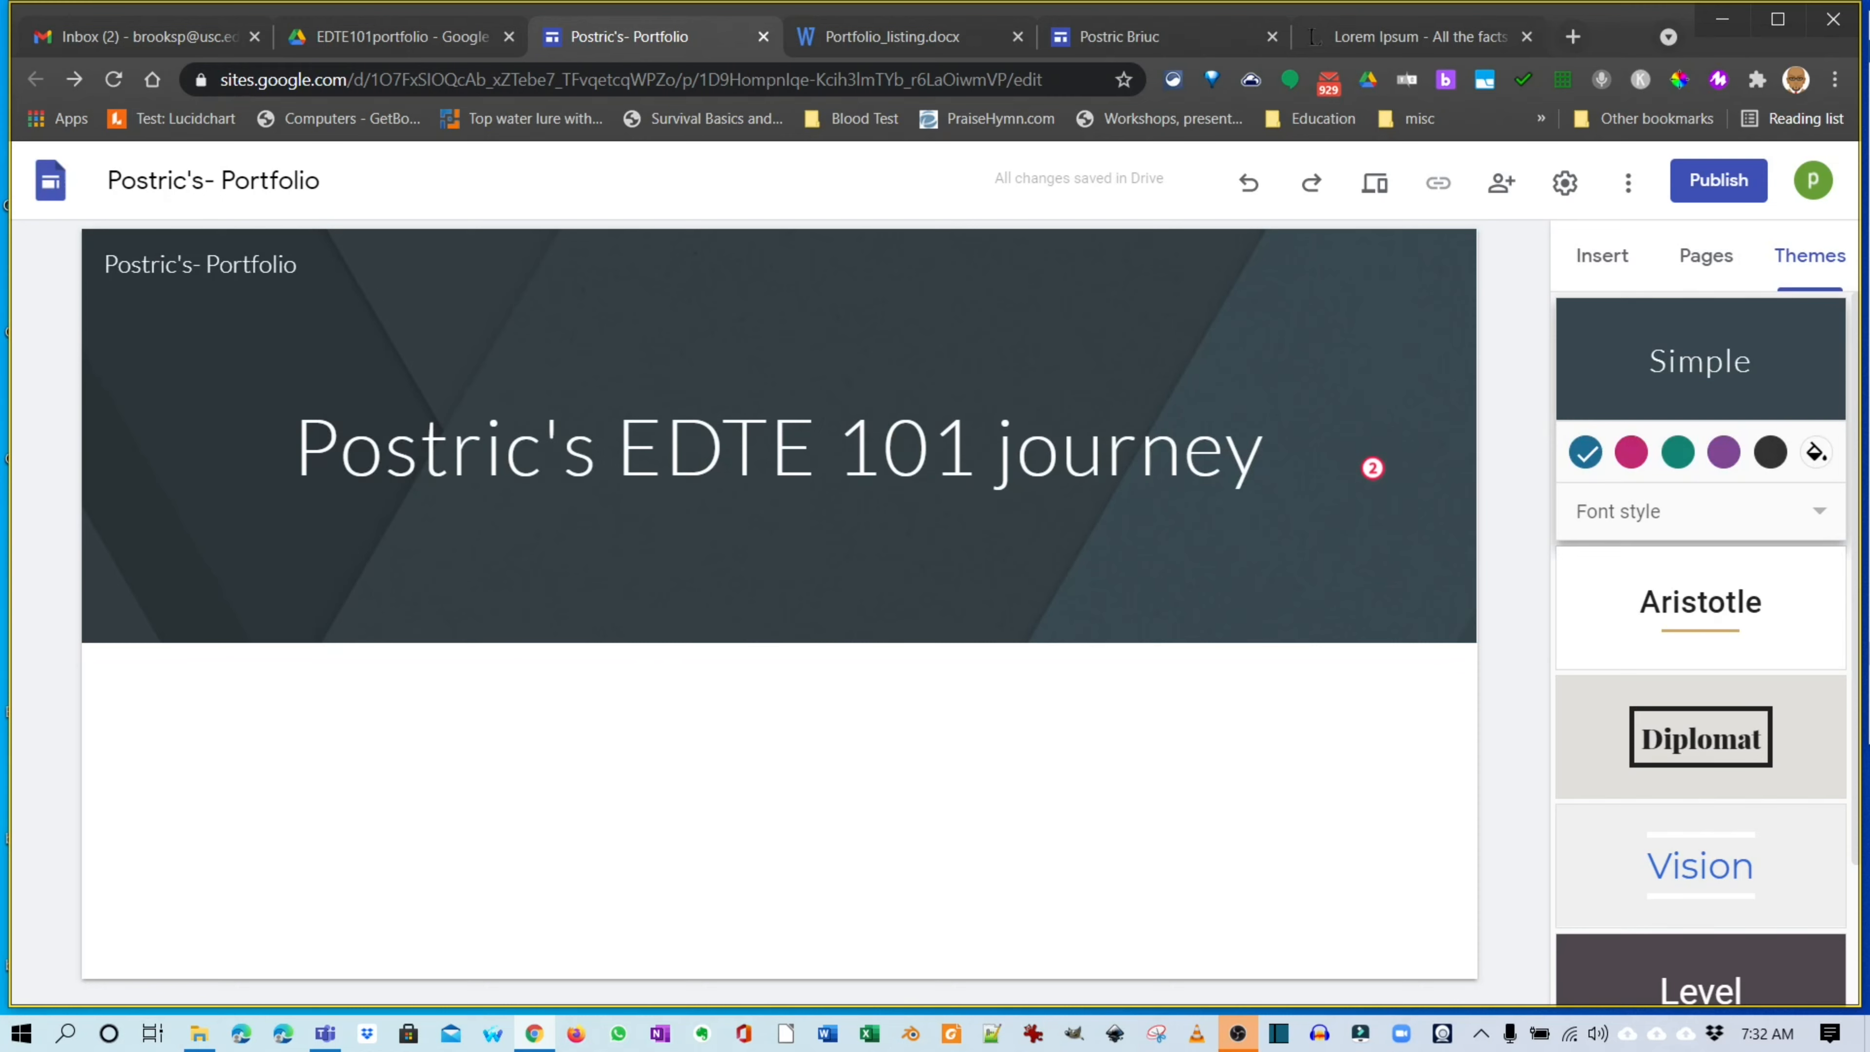
click(1820, 511)
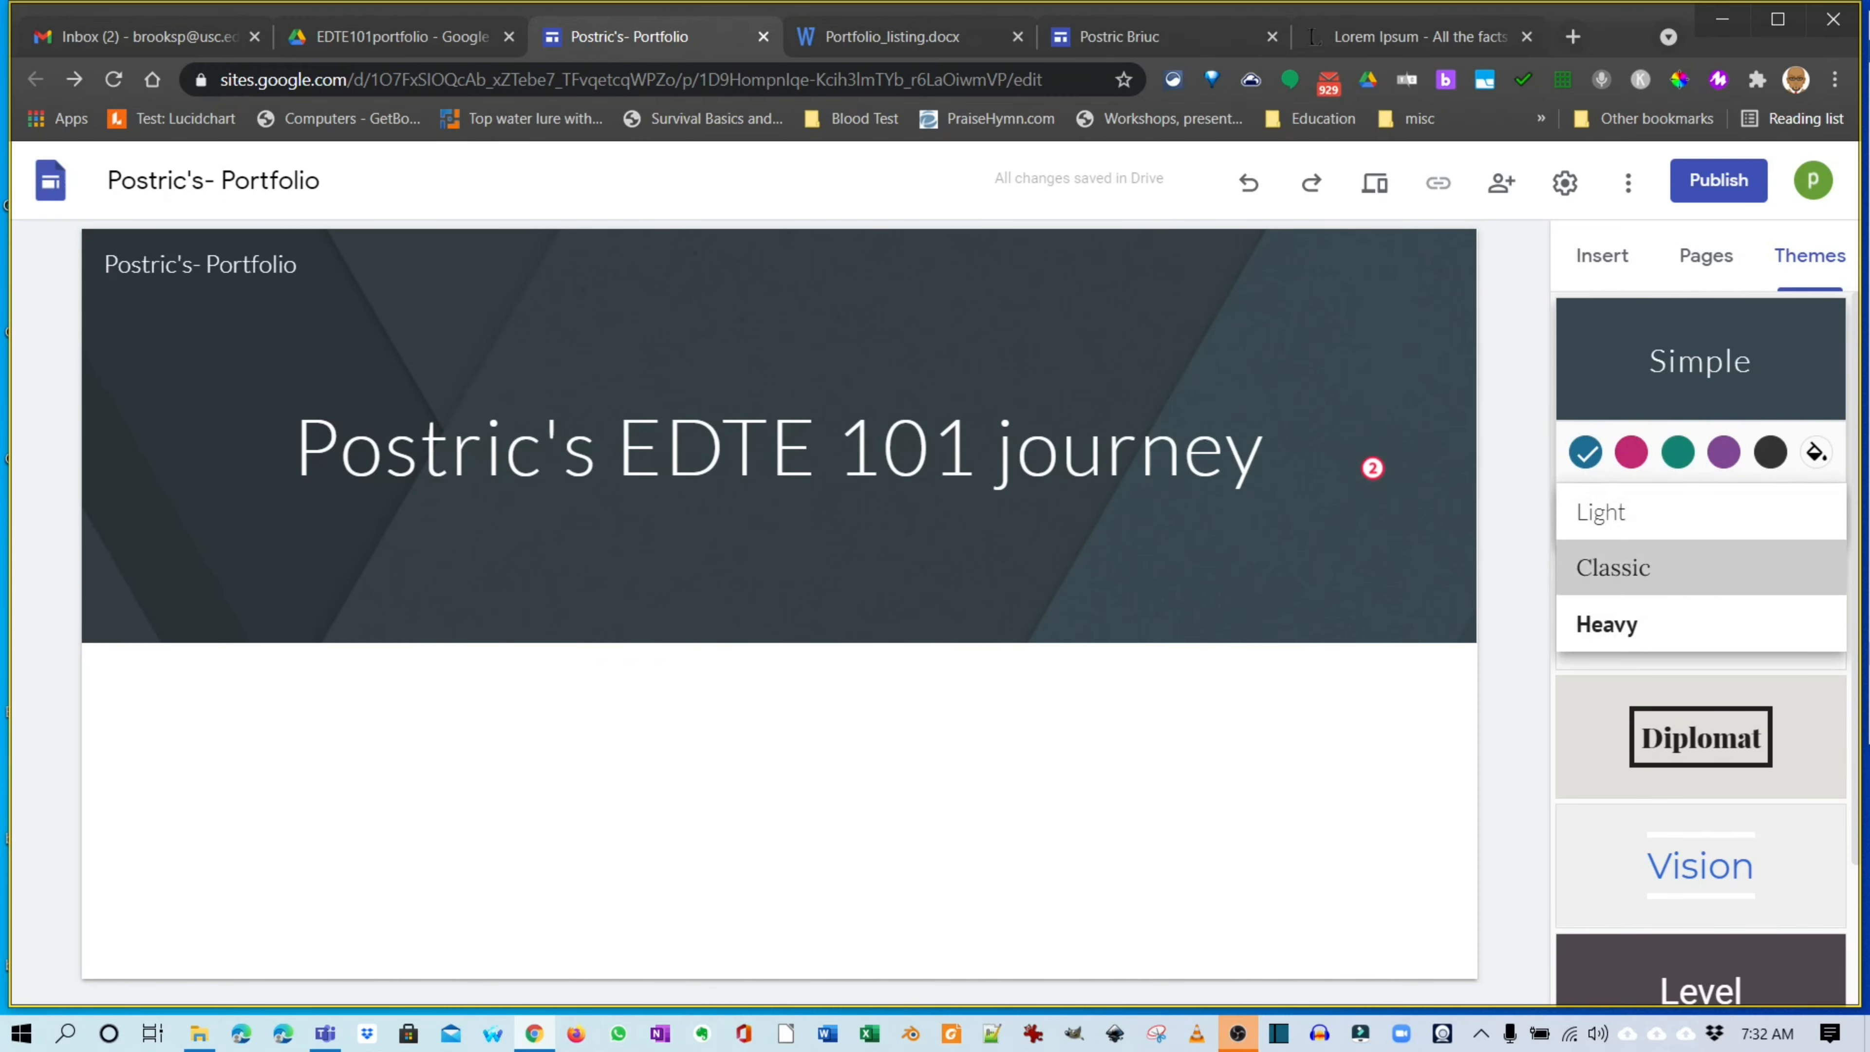
click(1701, 567)
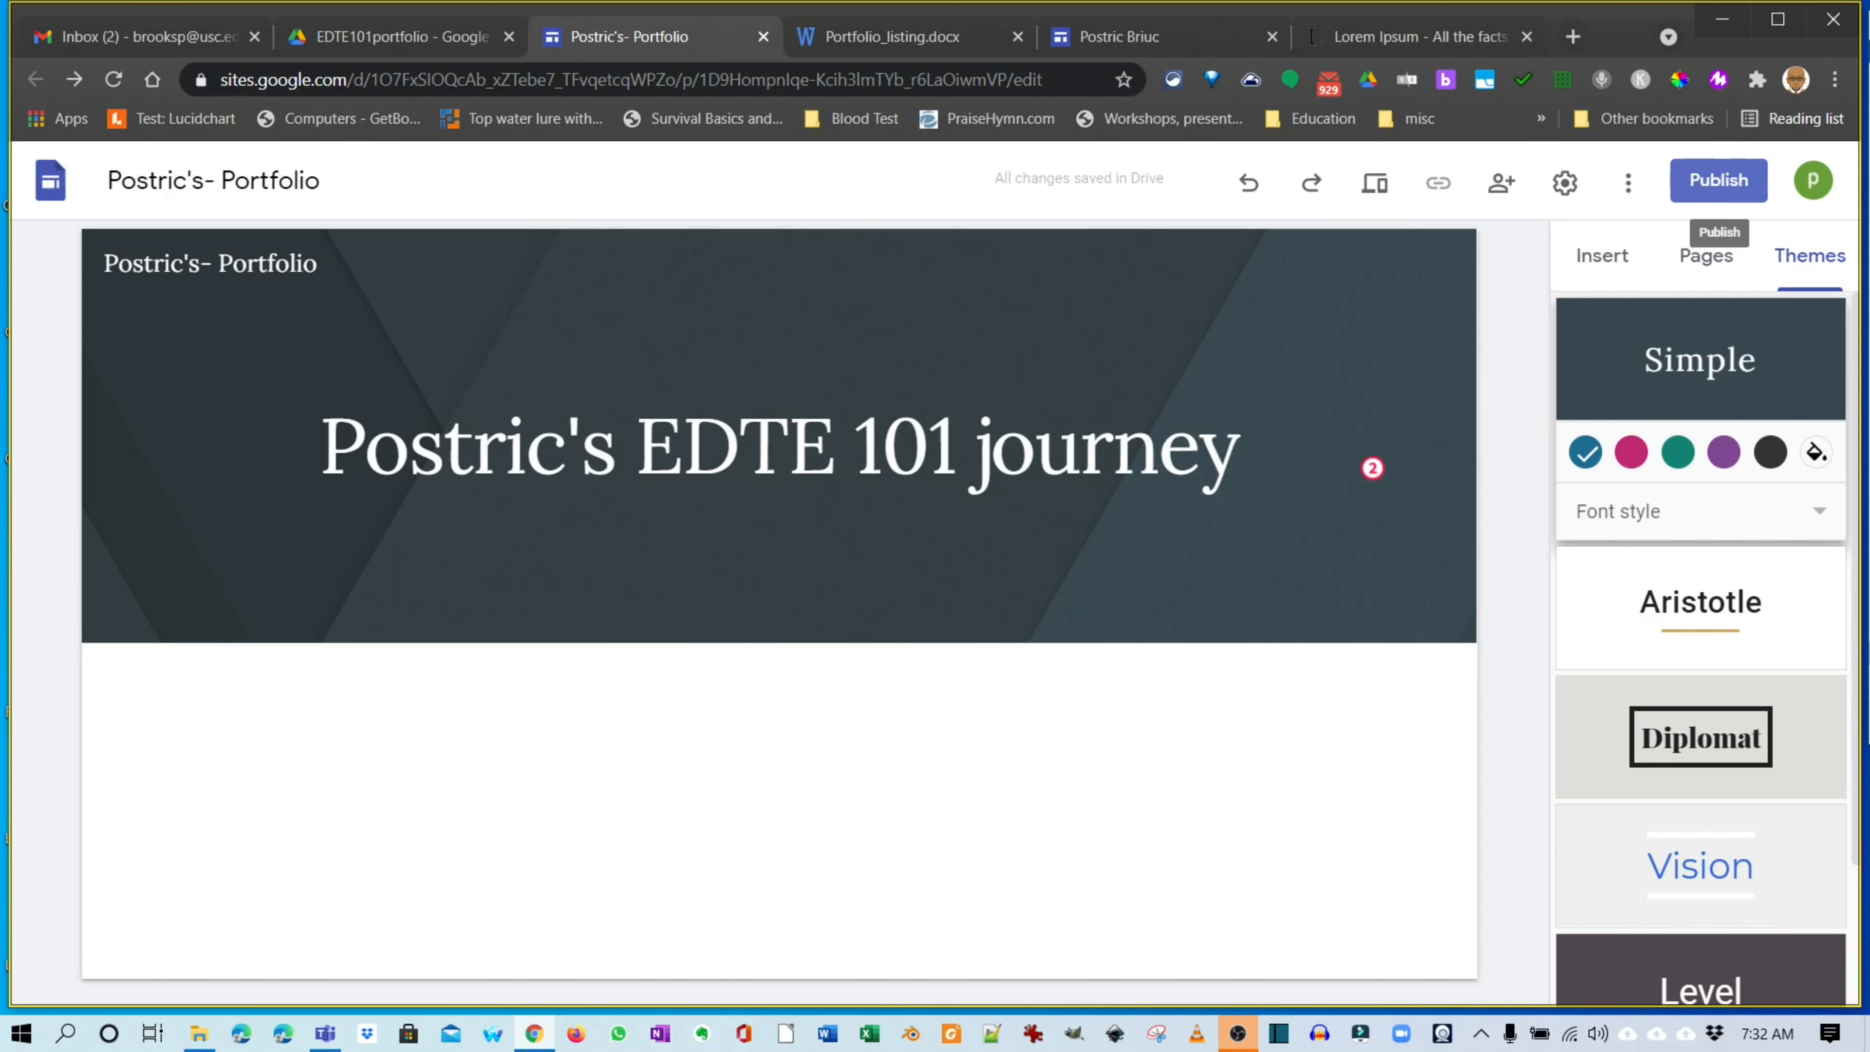
Cancel publishing, then preview the site at phone, tablet and desktop widths and exit preview.
click(1719, 179)
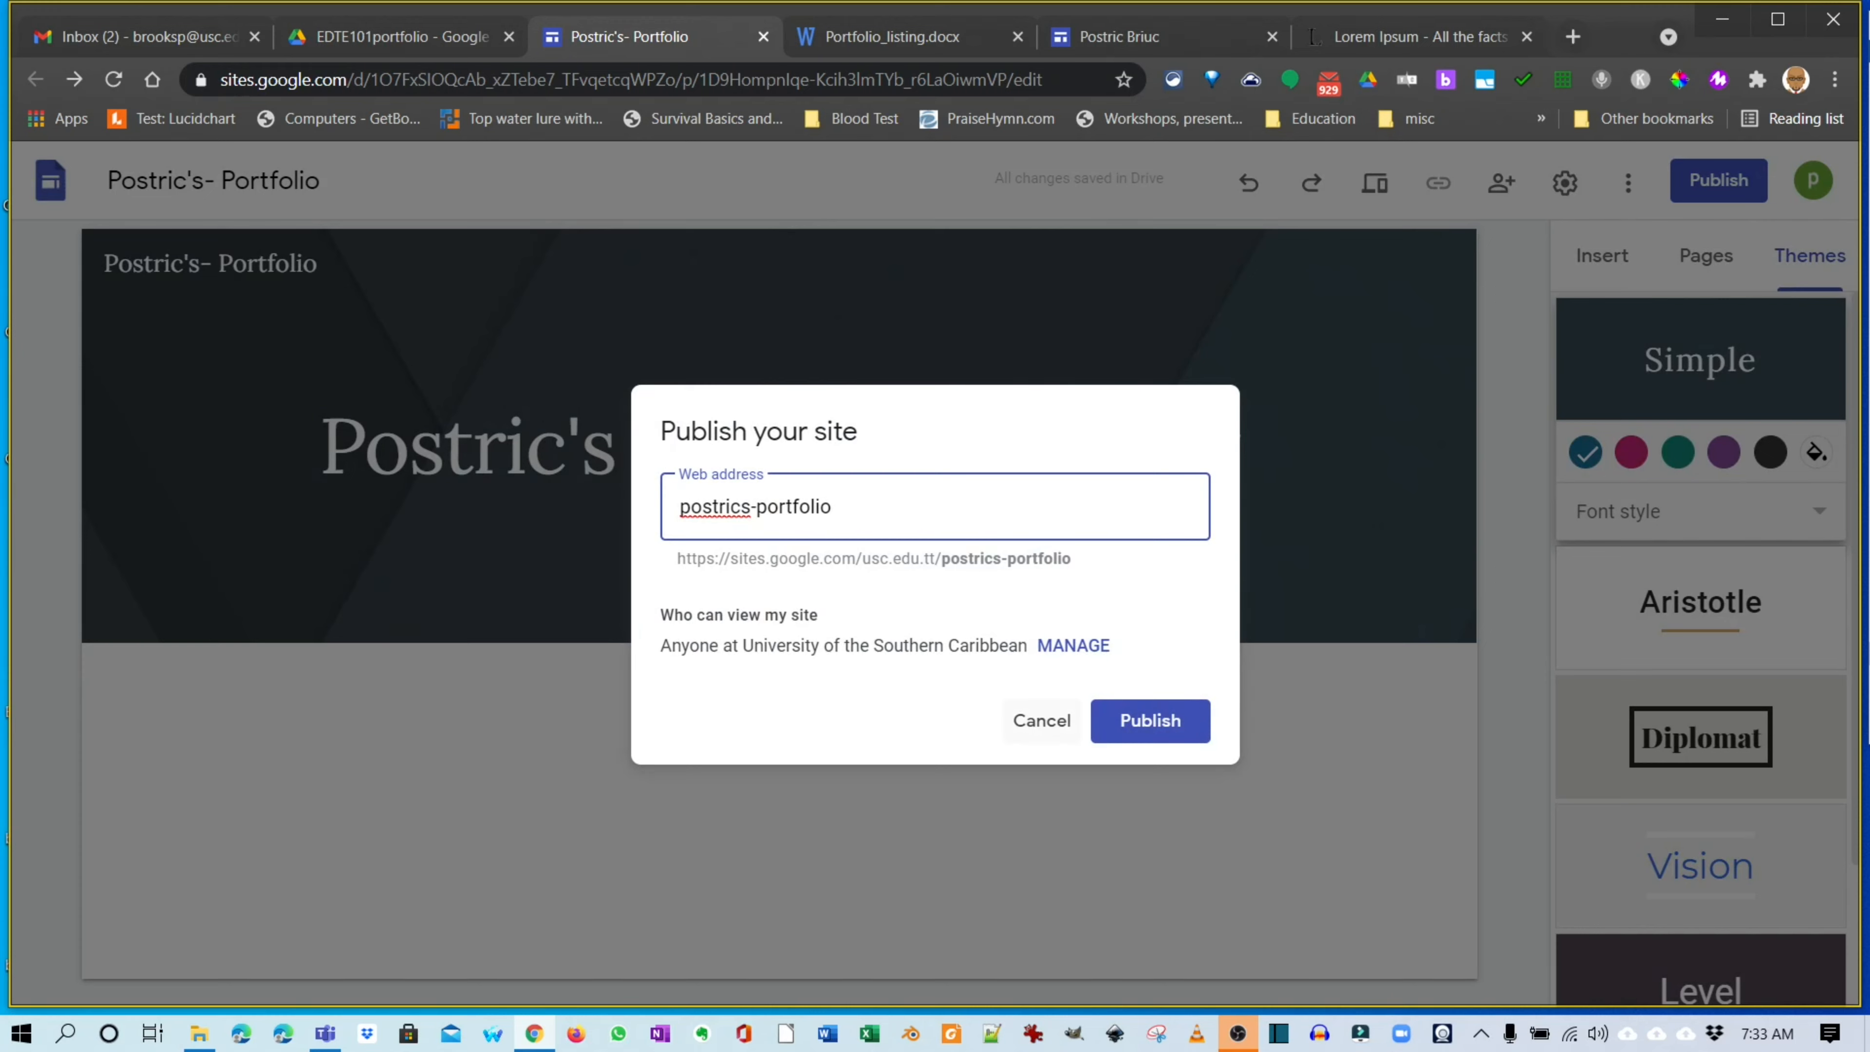
click(1042, 720)
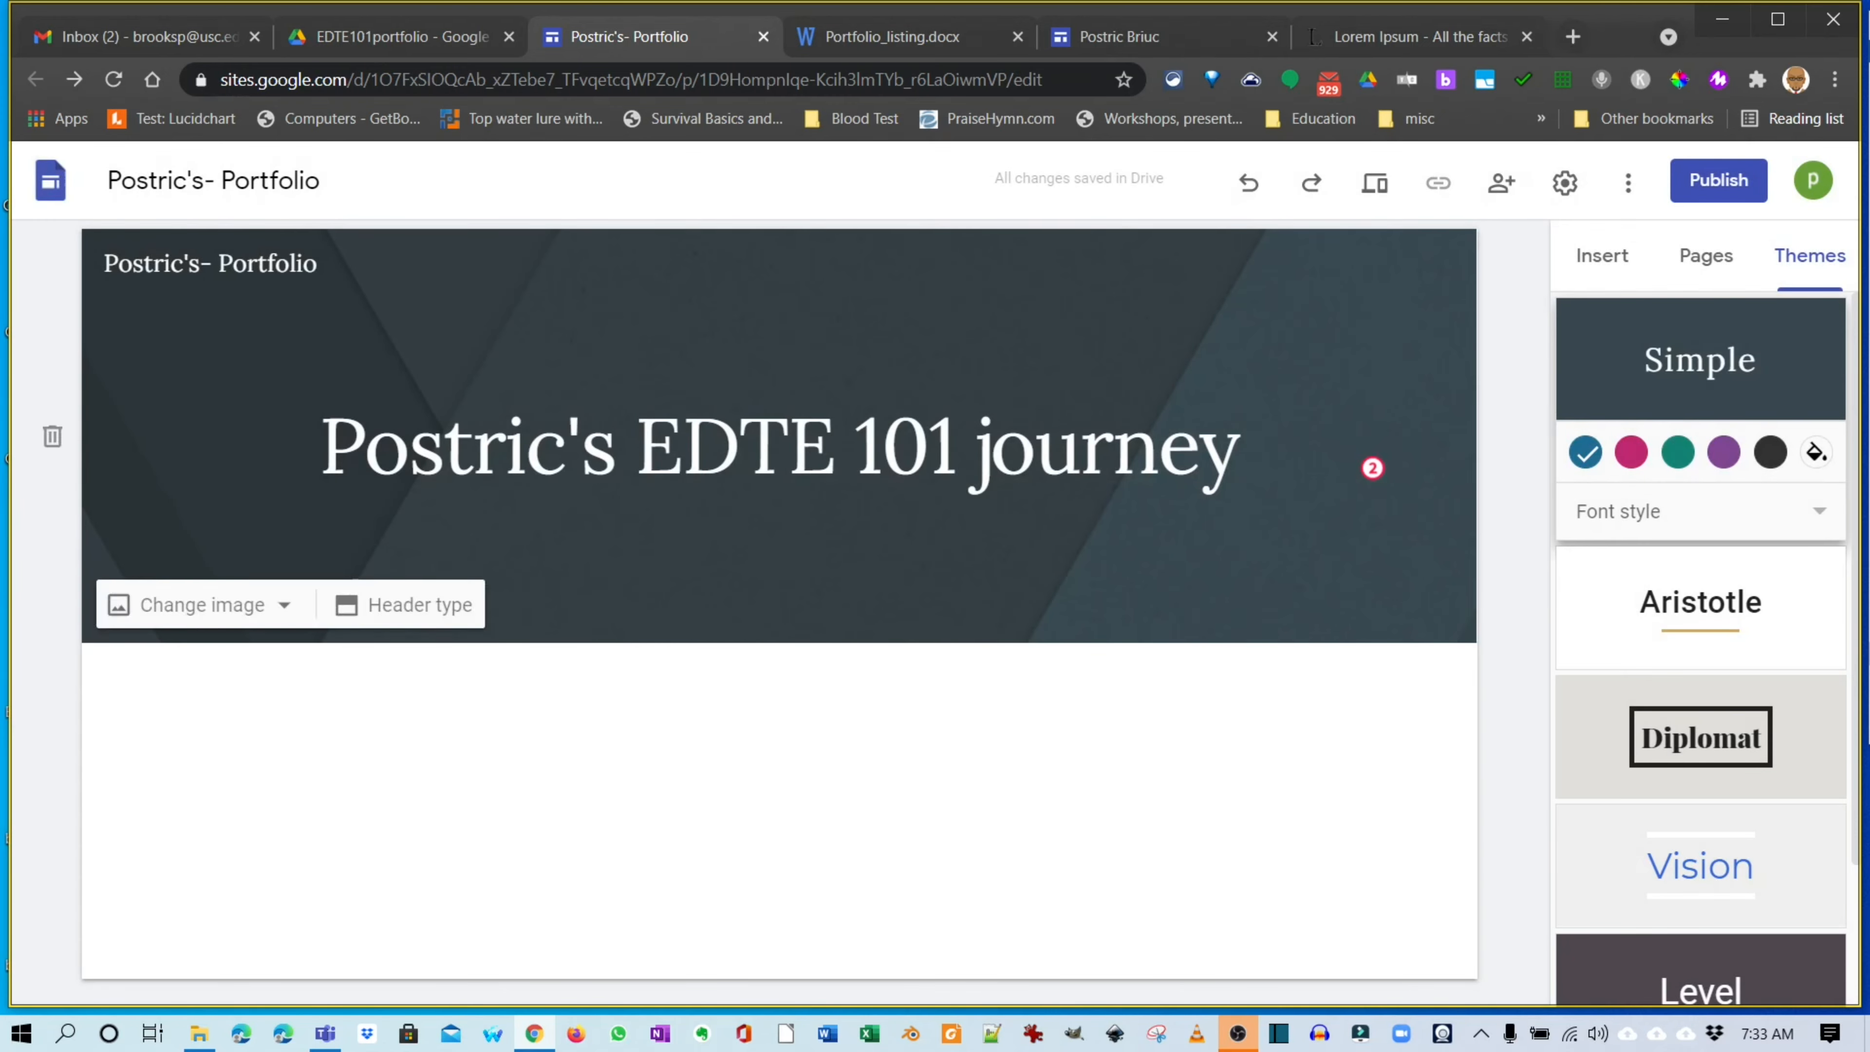
click(1374, 182)
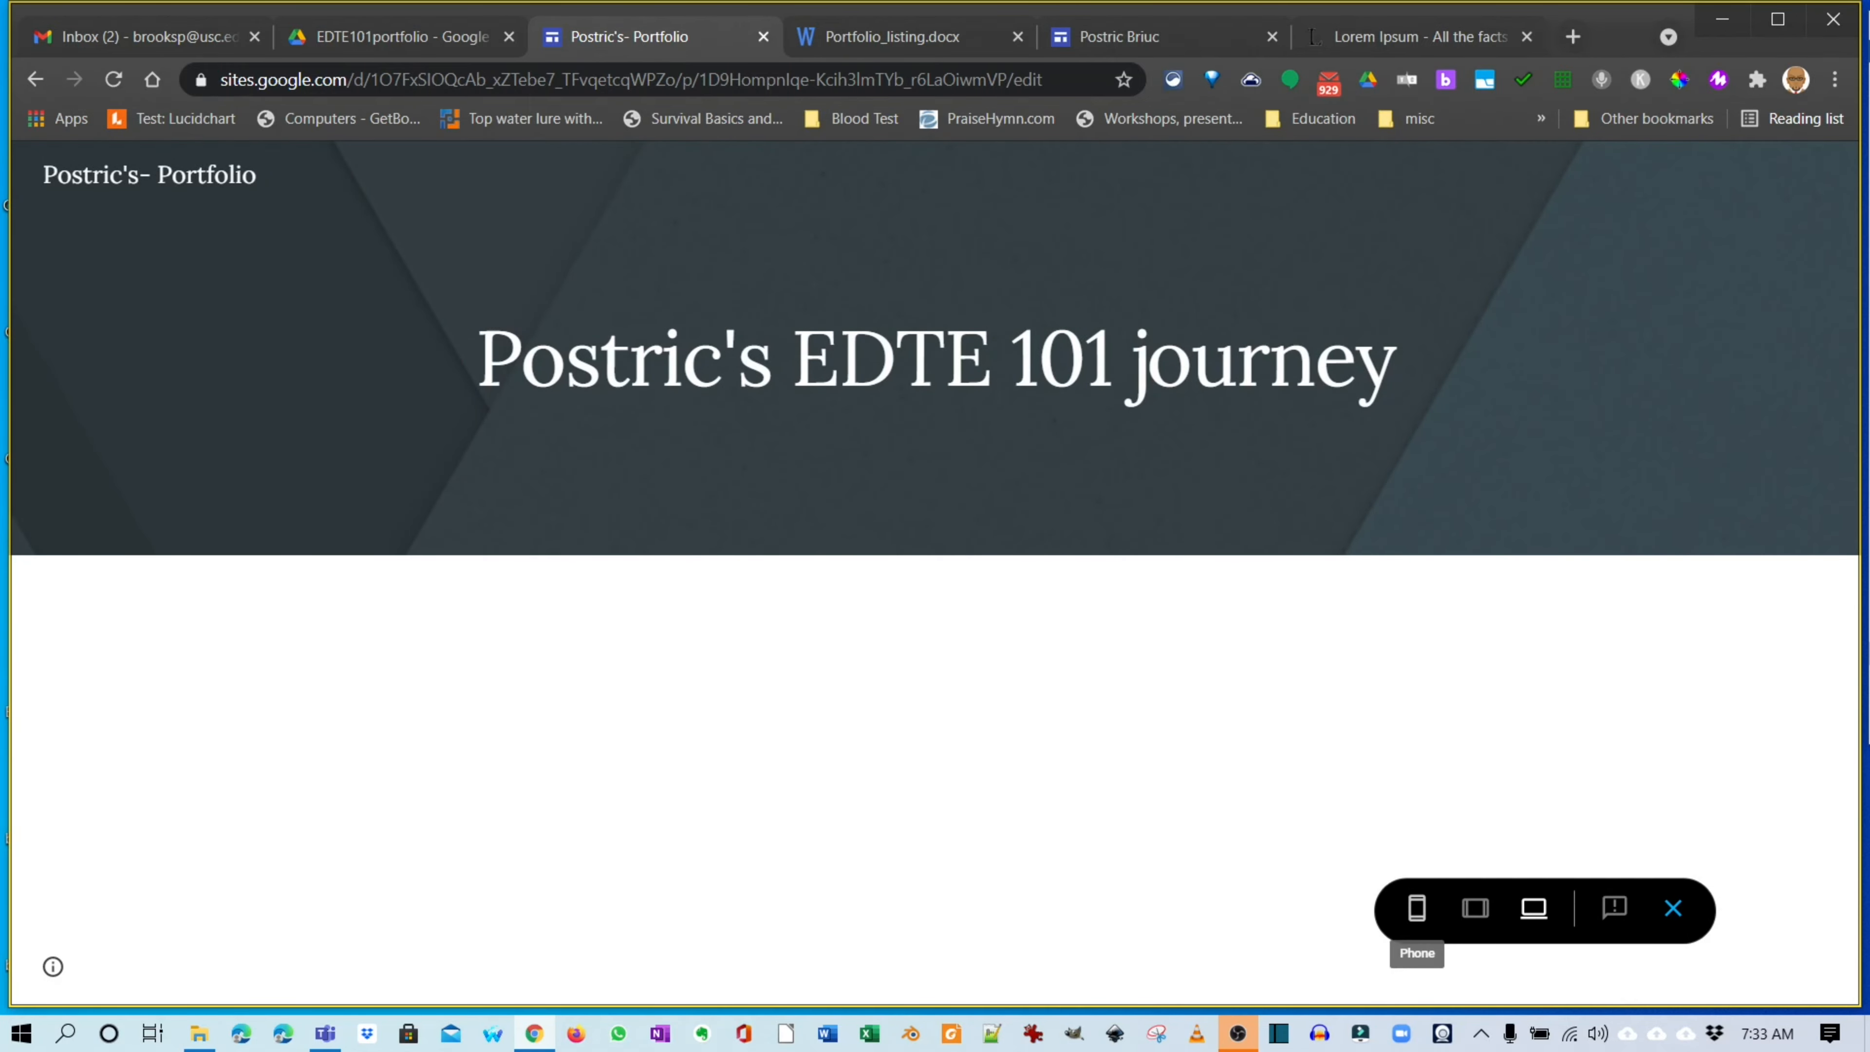
click(1417, 909)
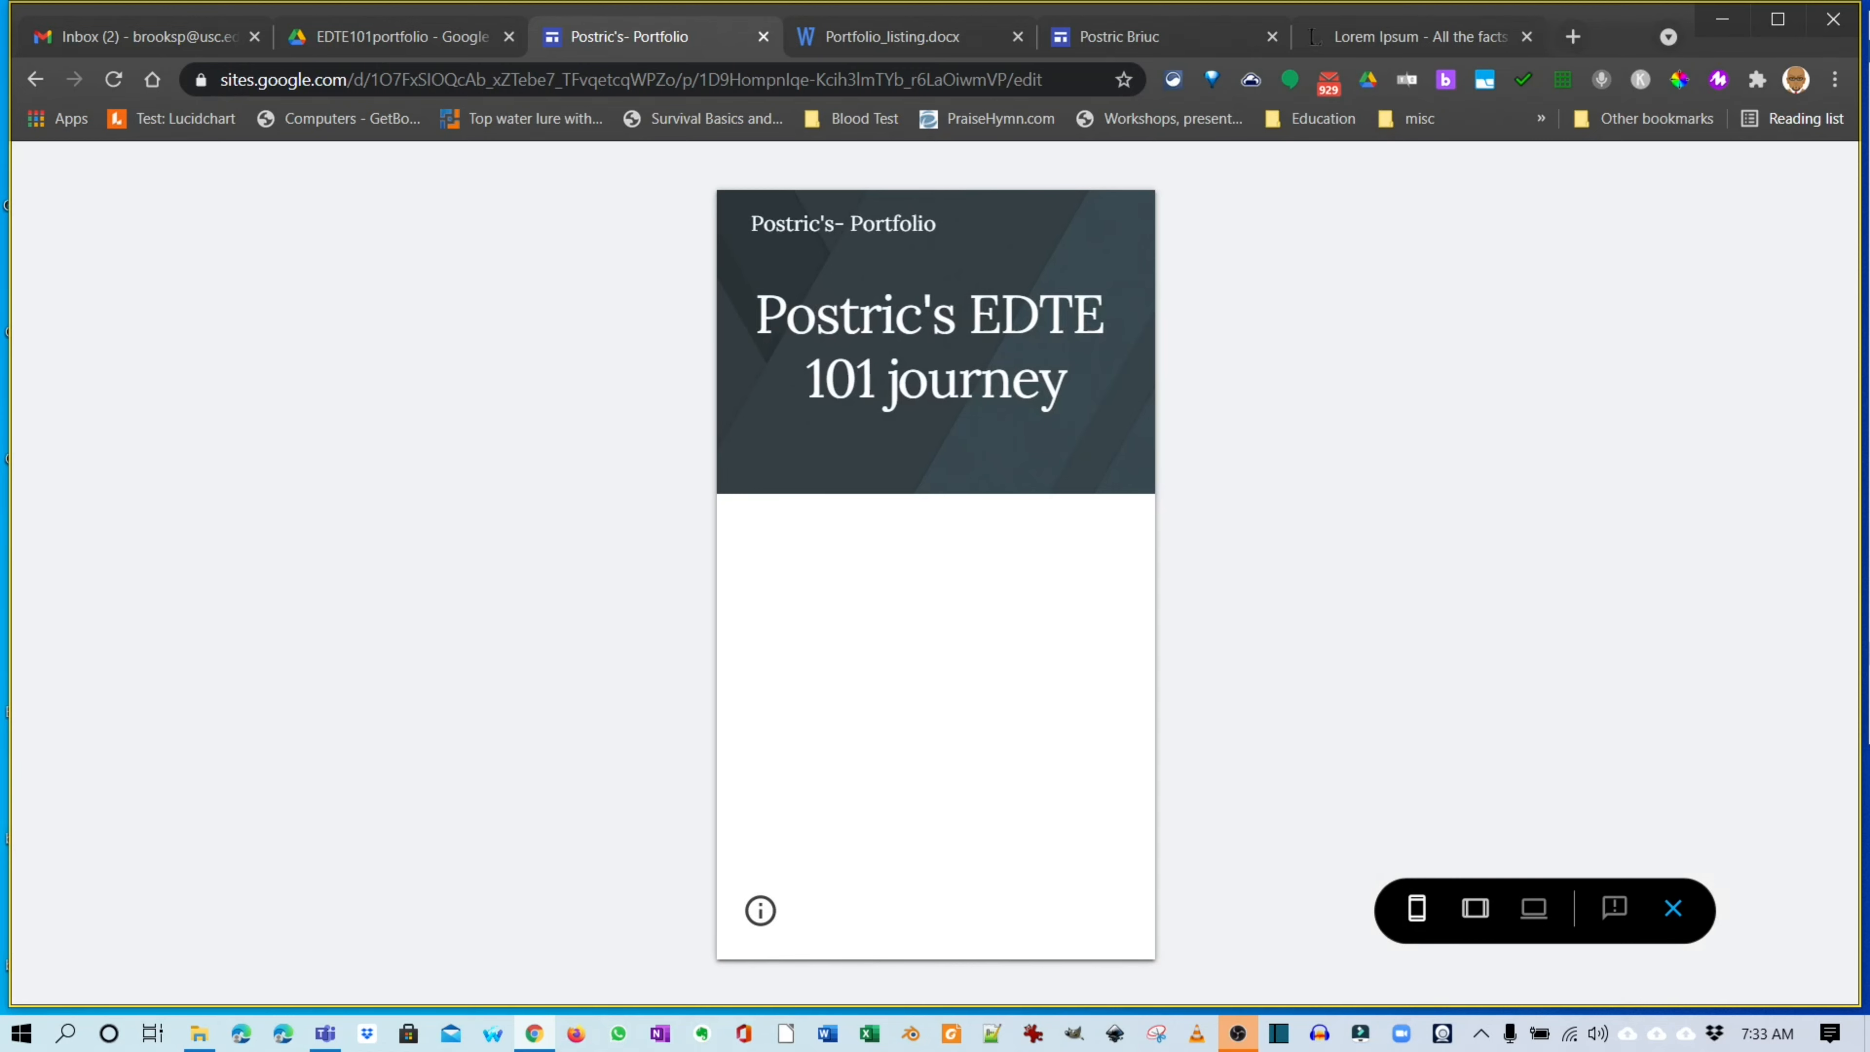
click(1475, 909)
click(1534, 909)
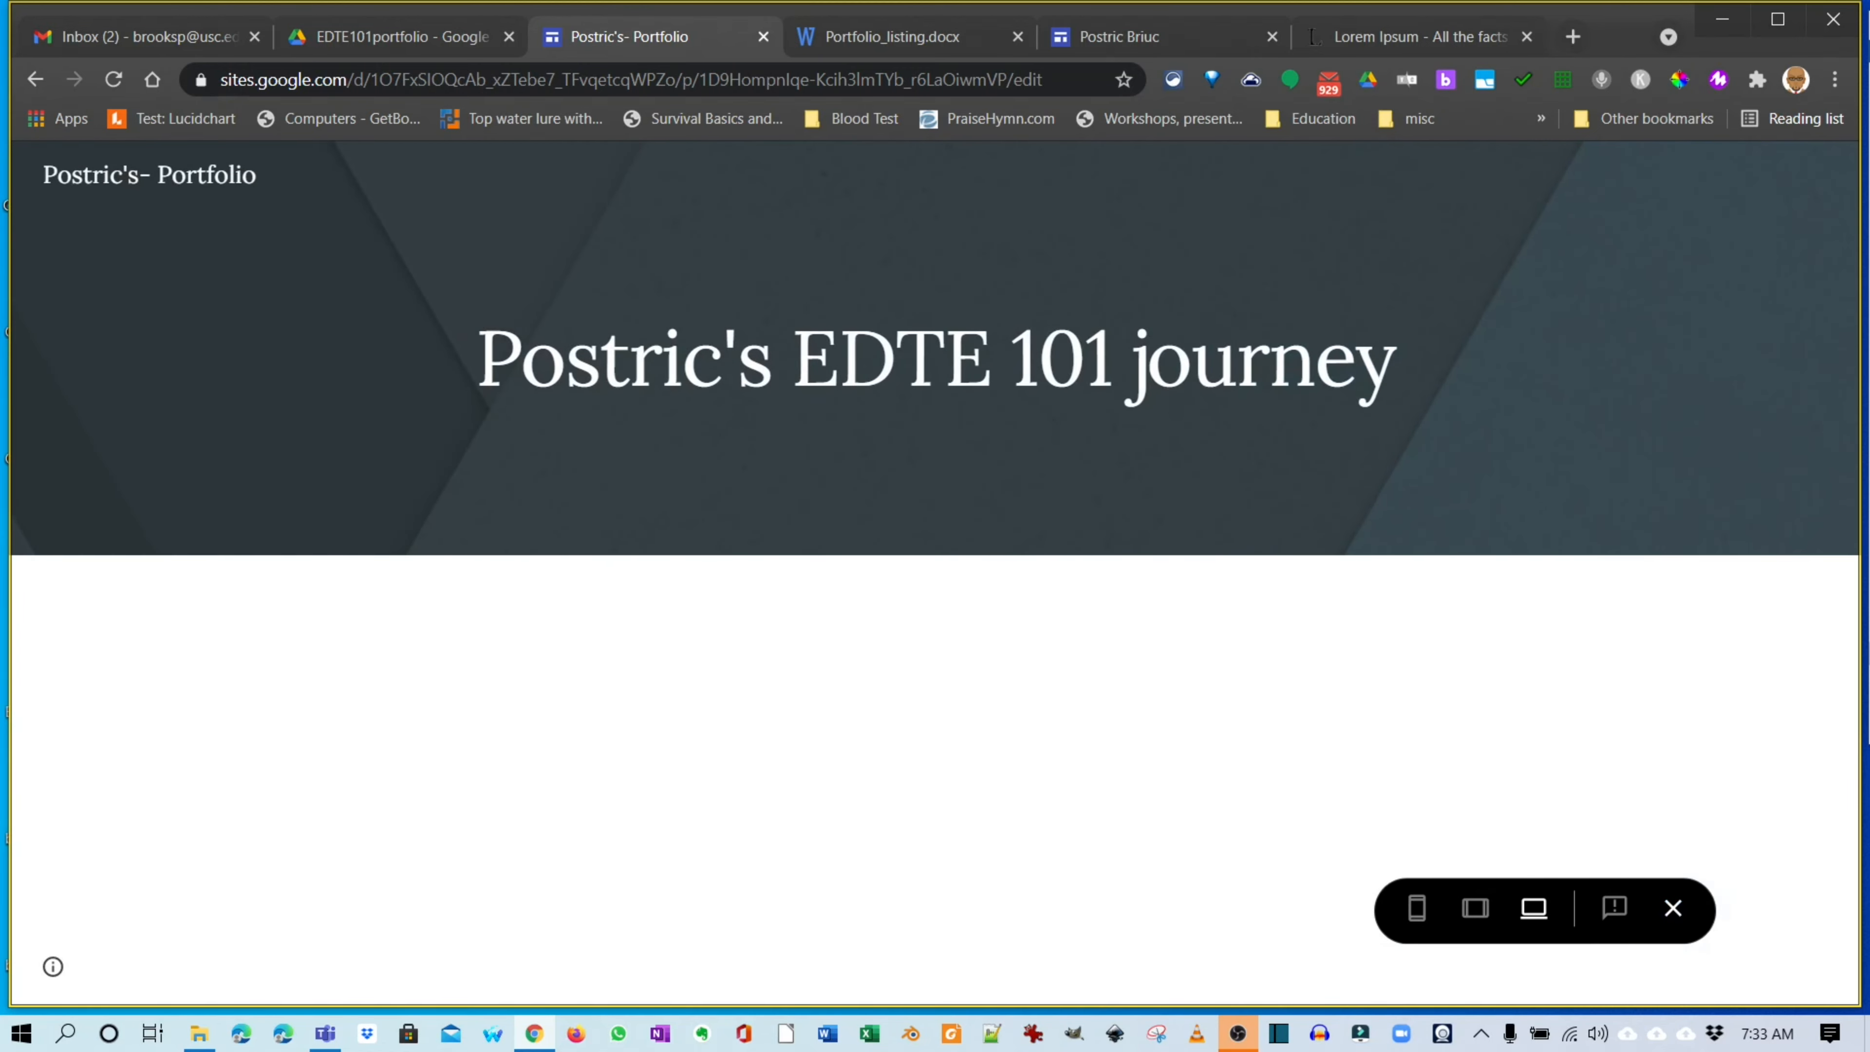
click(1674, 909)
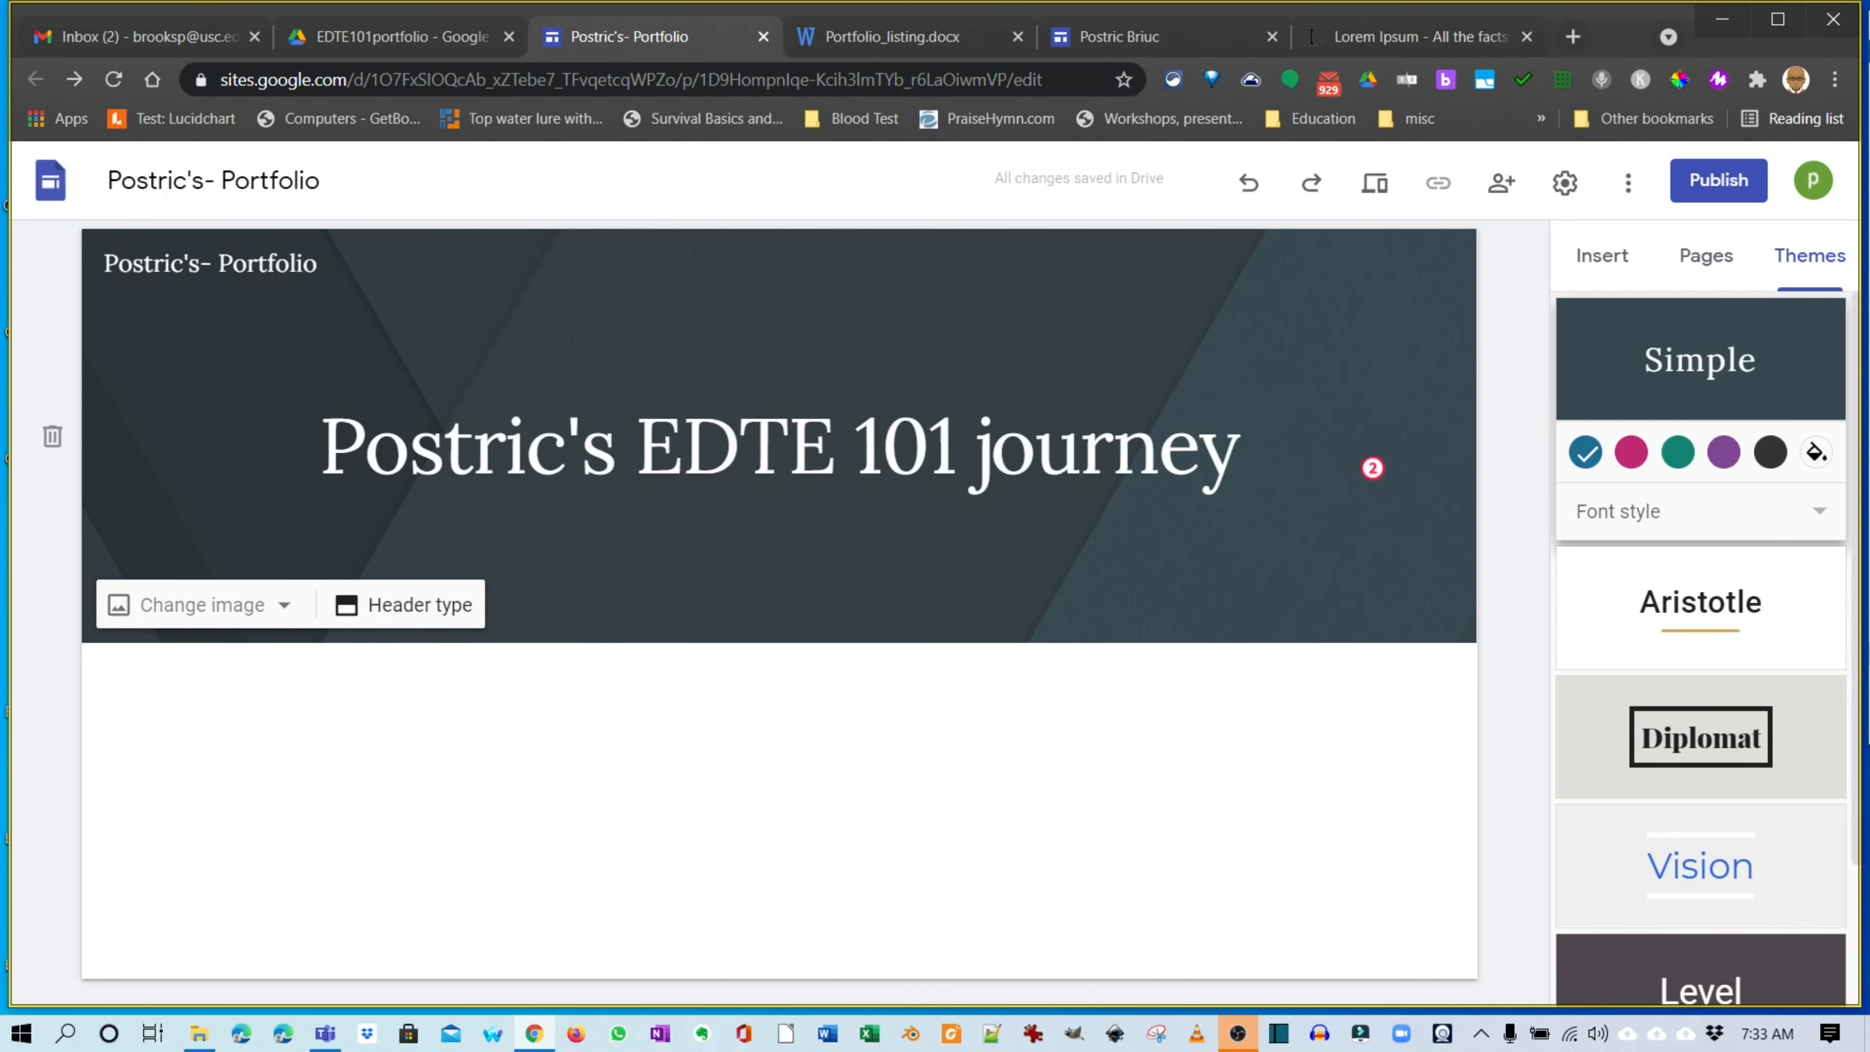
Change the home page header type to Large banner.
click(404, 604)
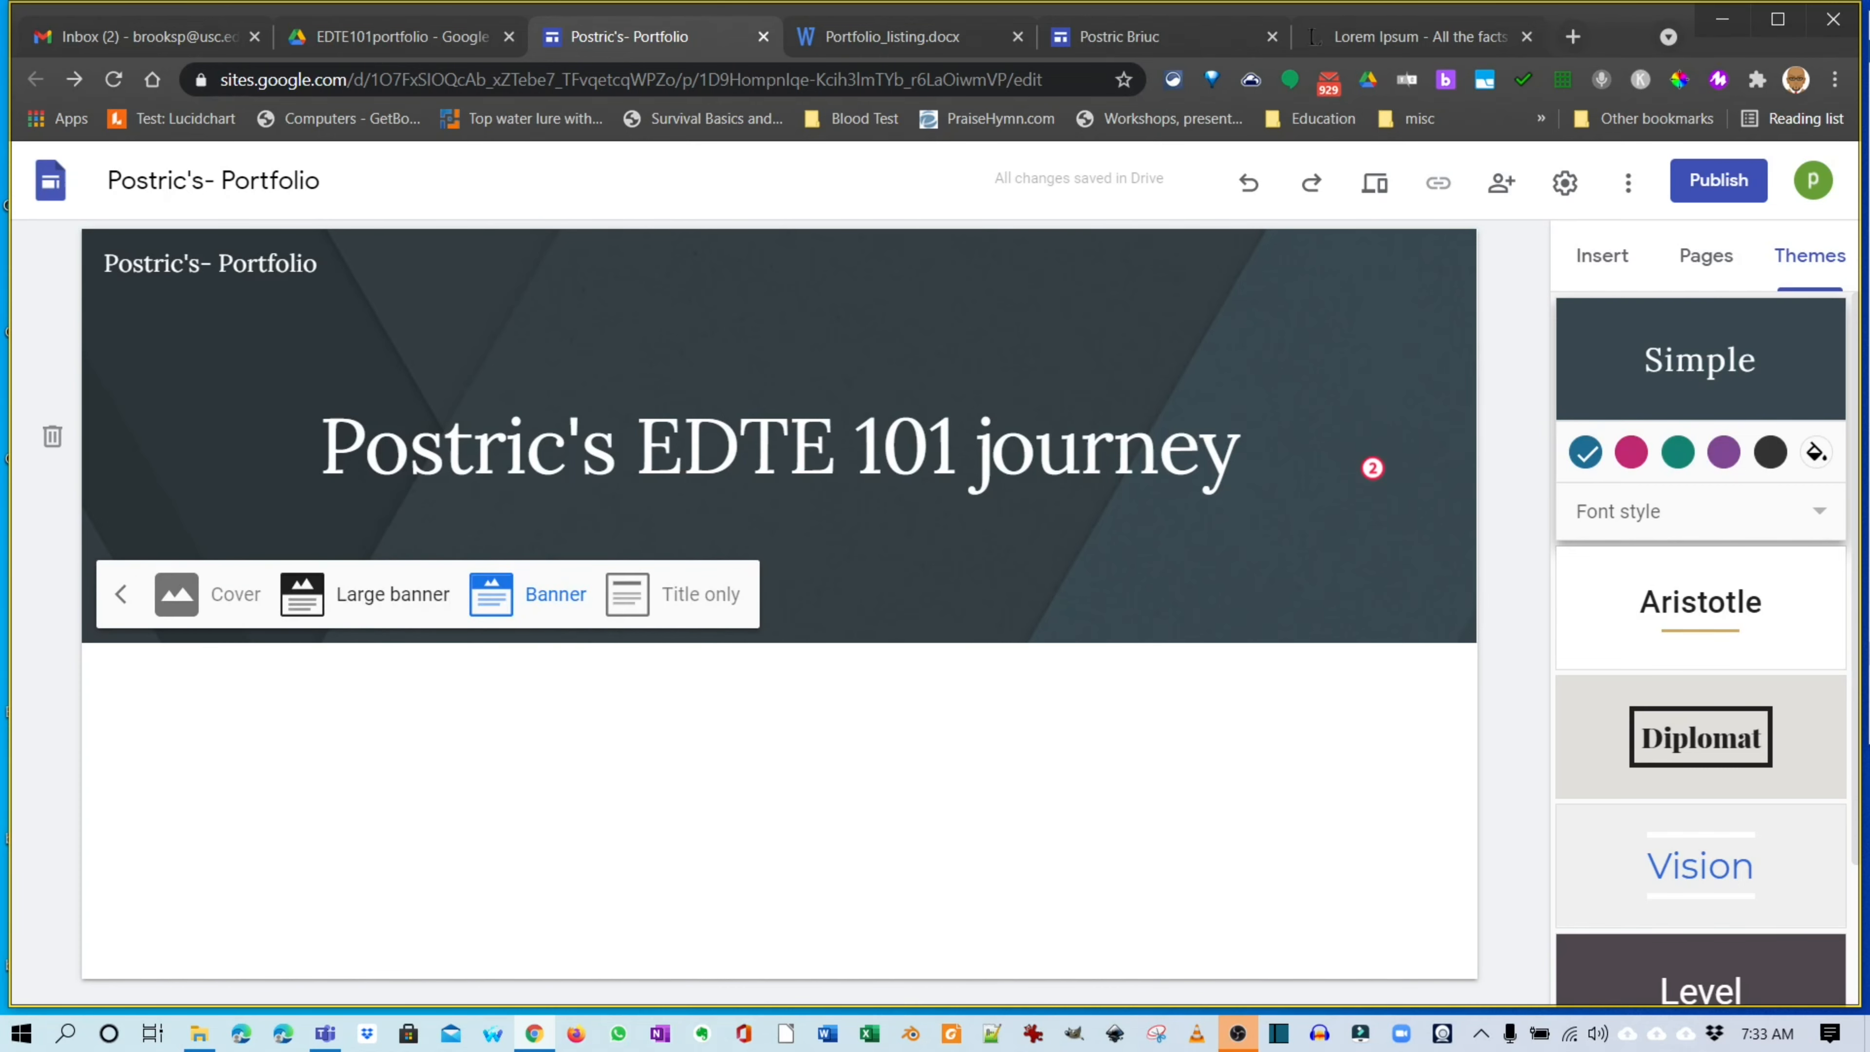
click(391, 594)
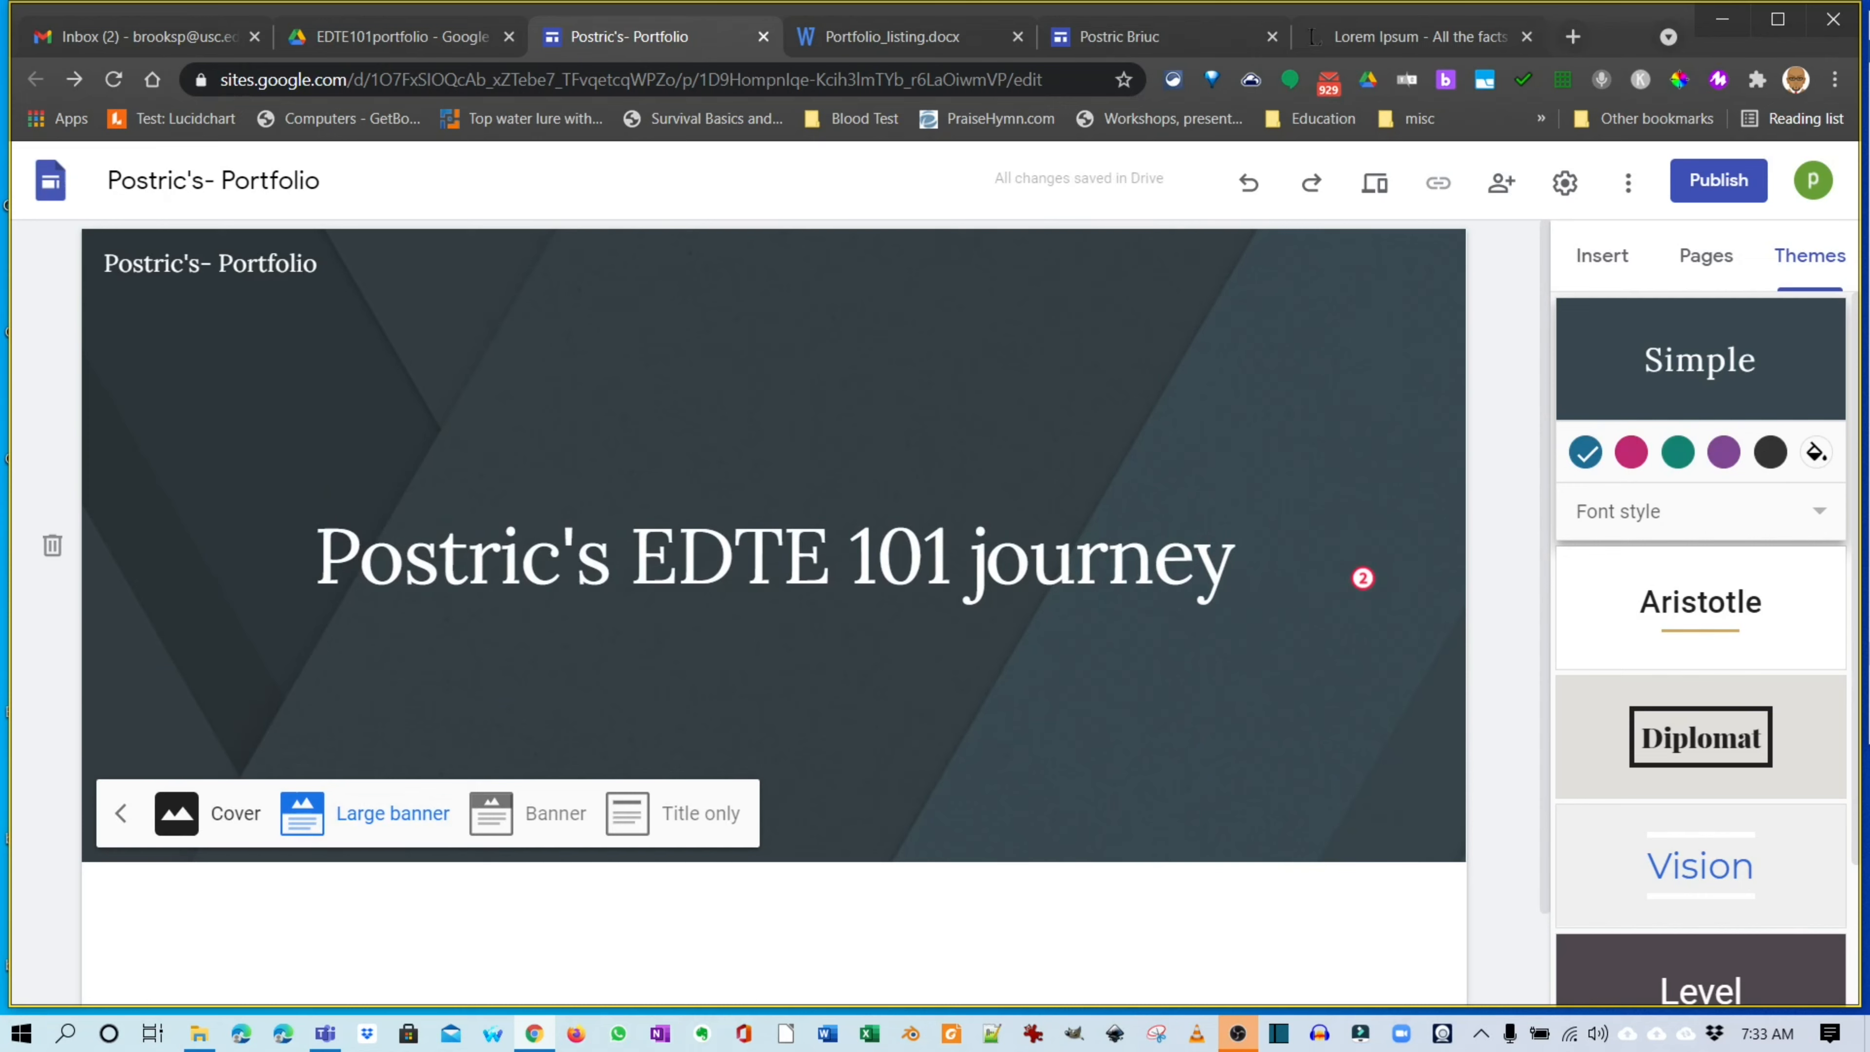
click(121, 814)
Set the header background to the grey diagonal-panel gallery photo.
click(201, 824)
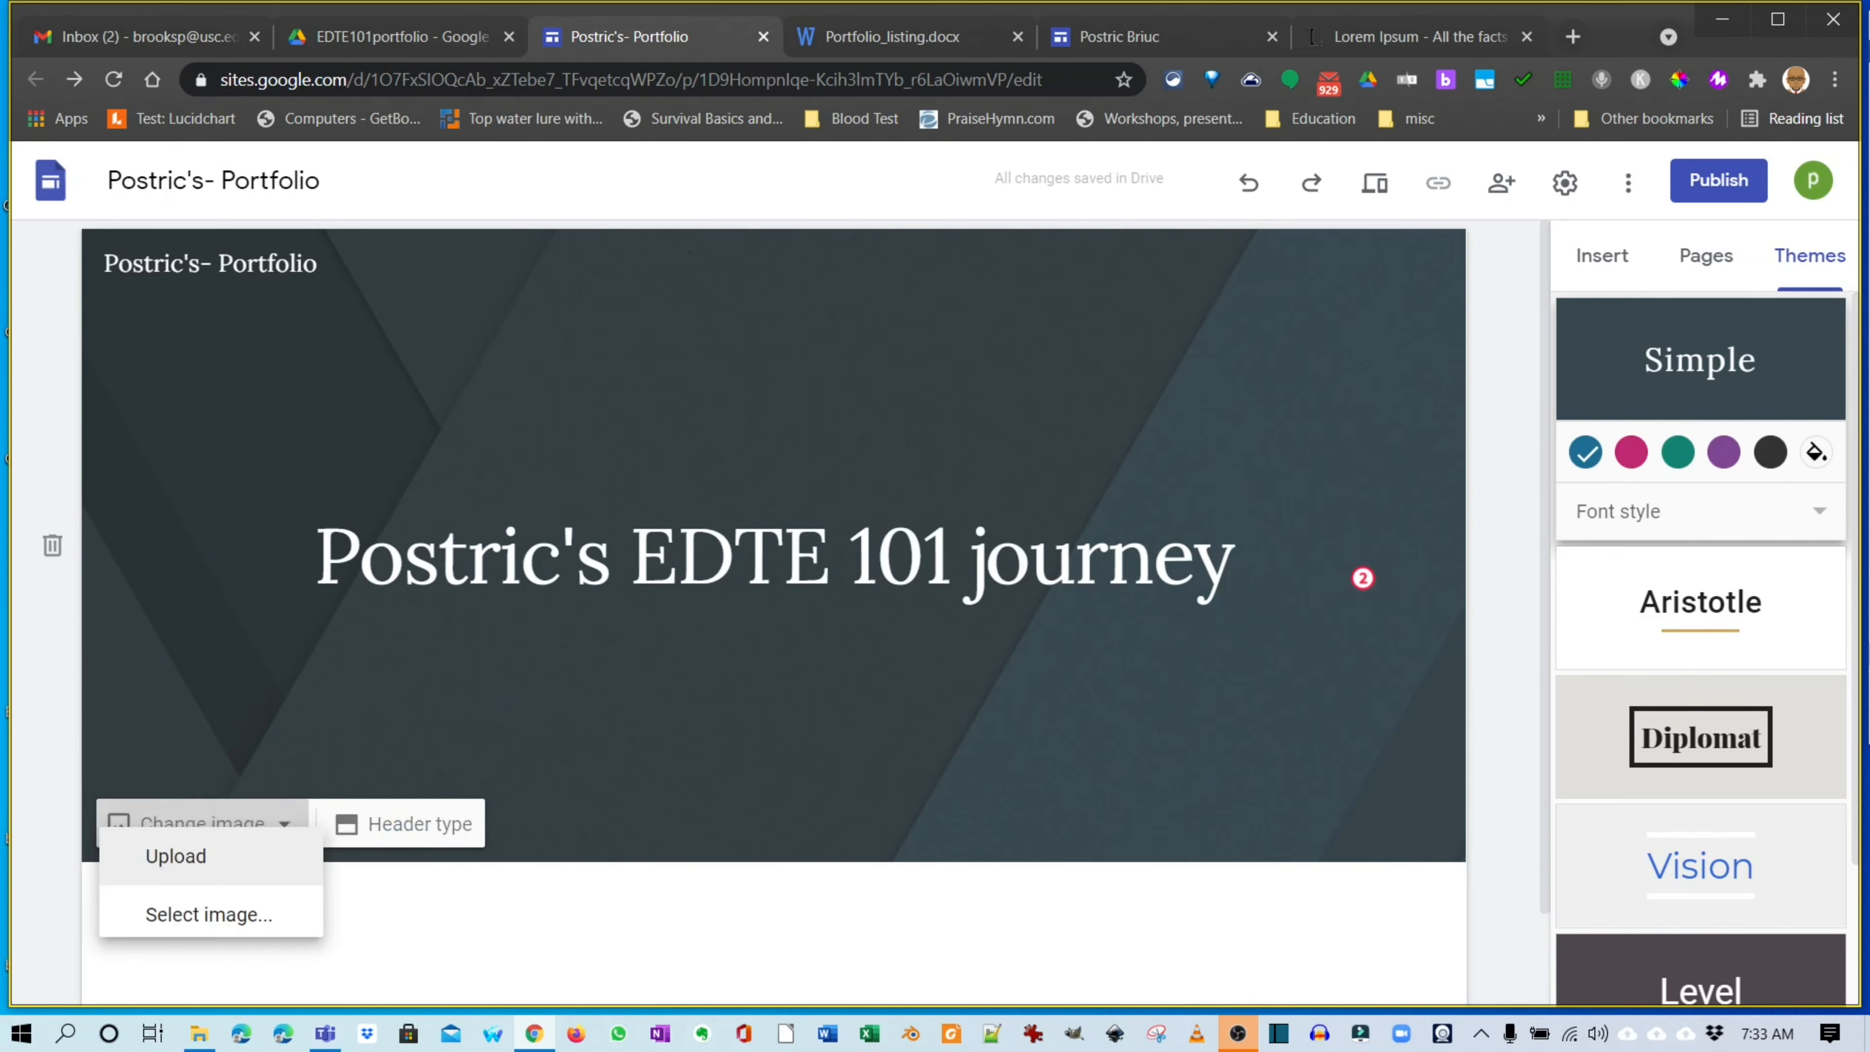
click(210, 954)
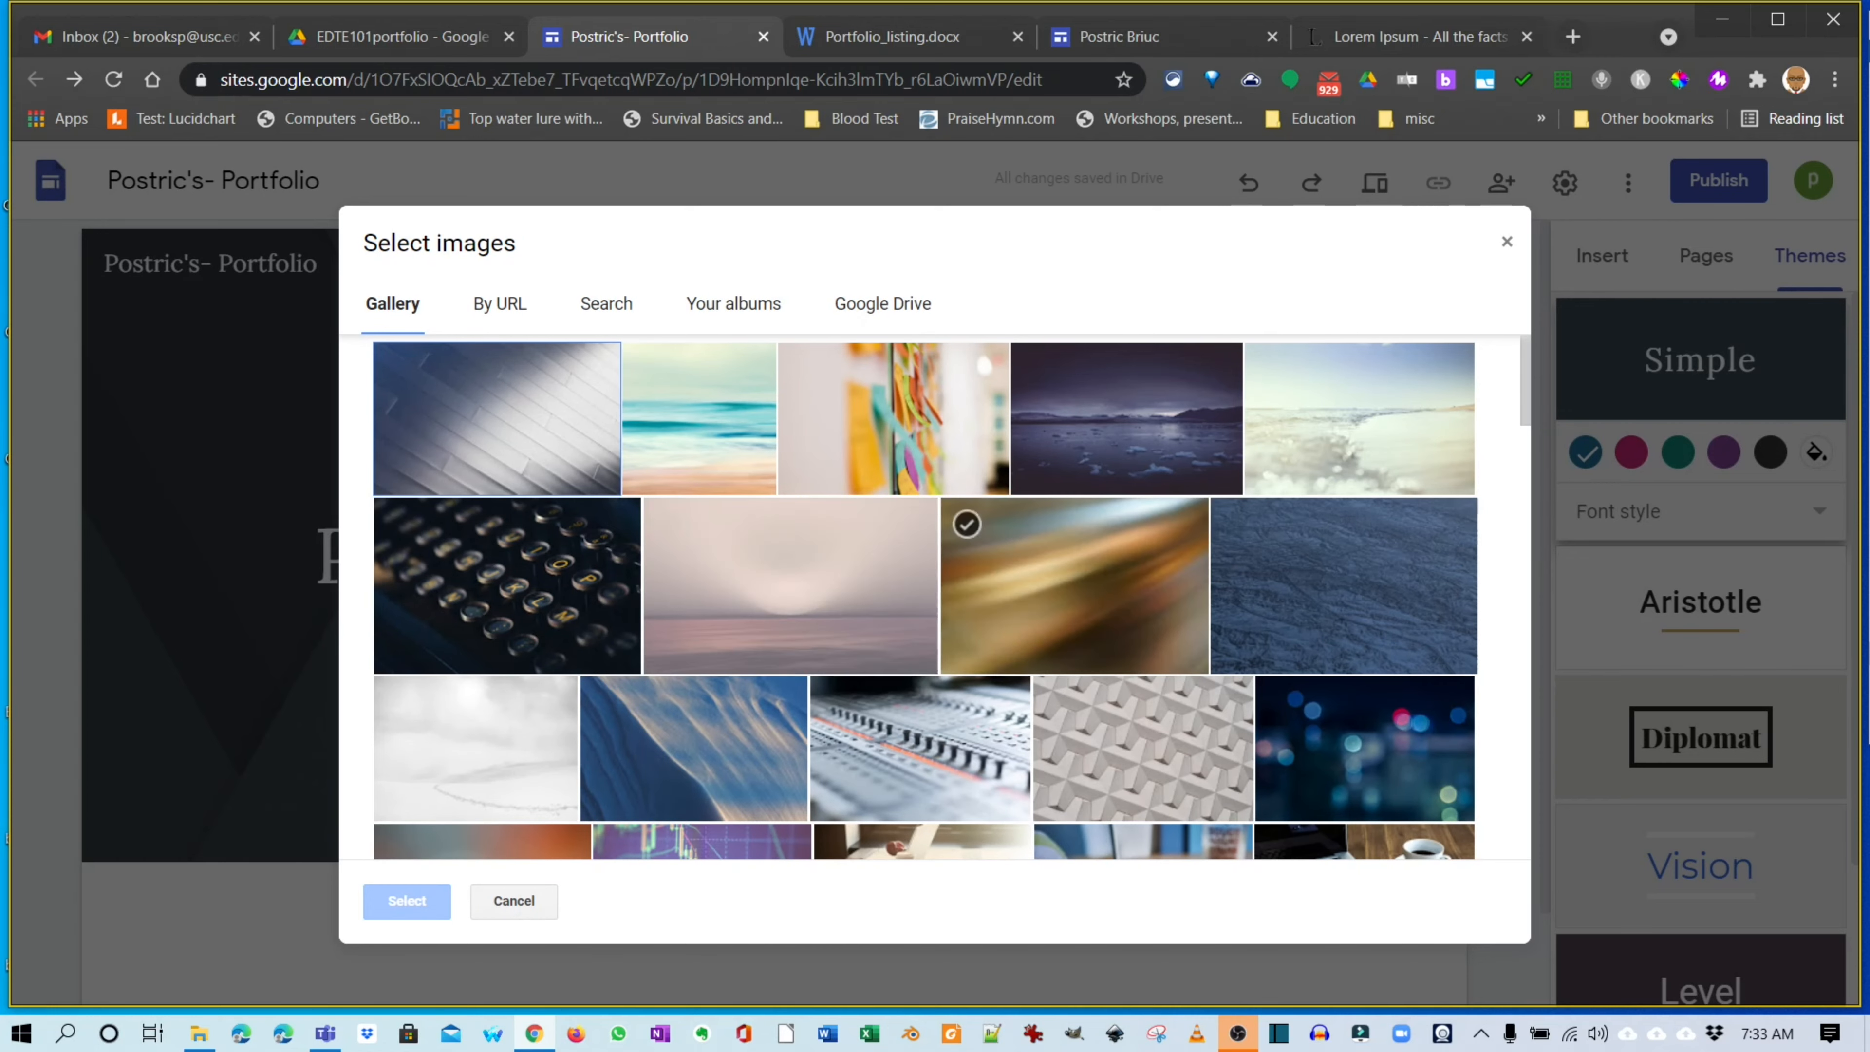
click(508, 423)
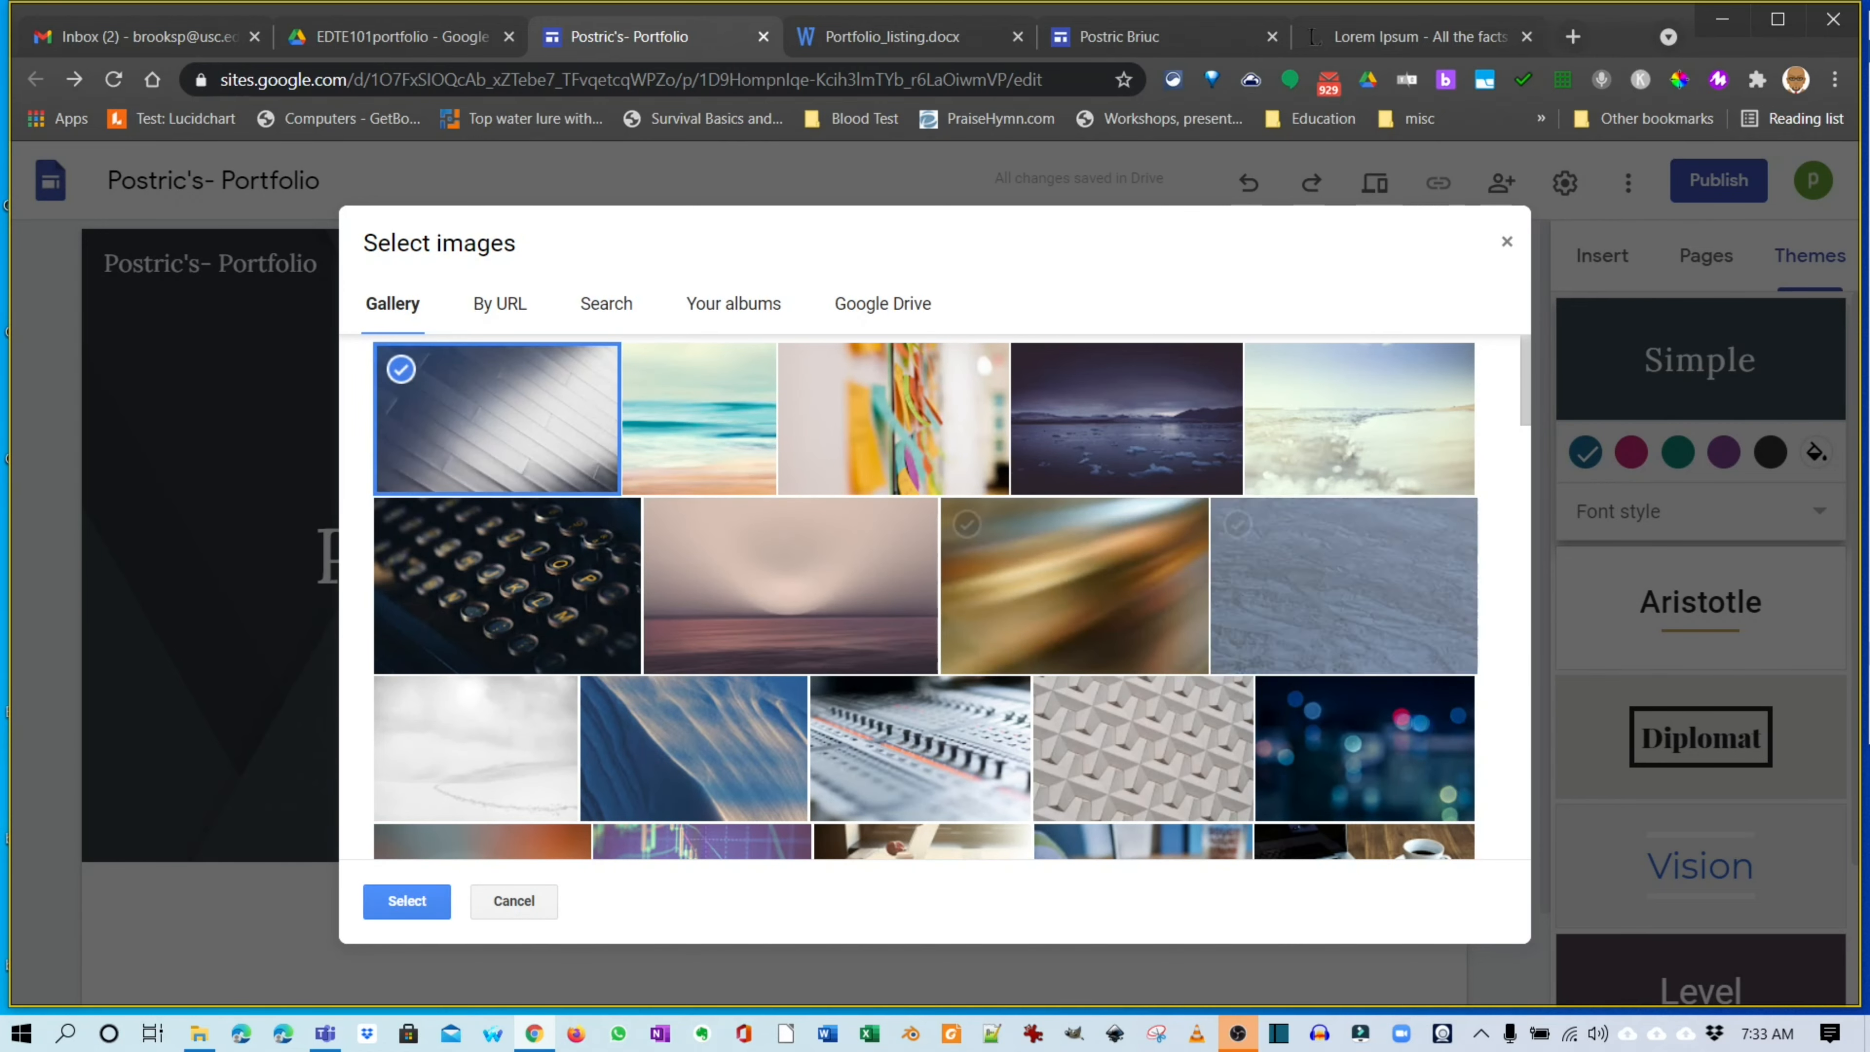
click(407, 901)
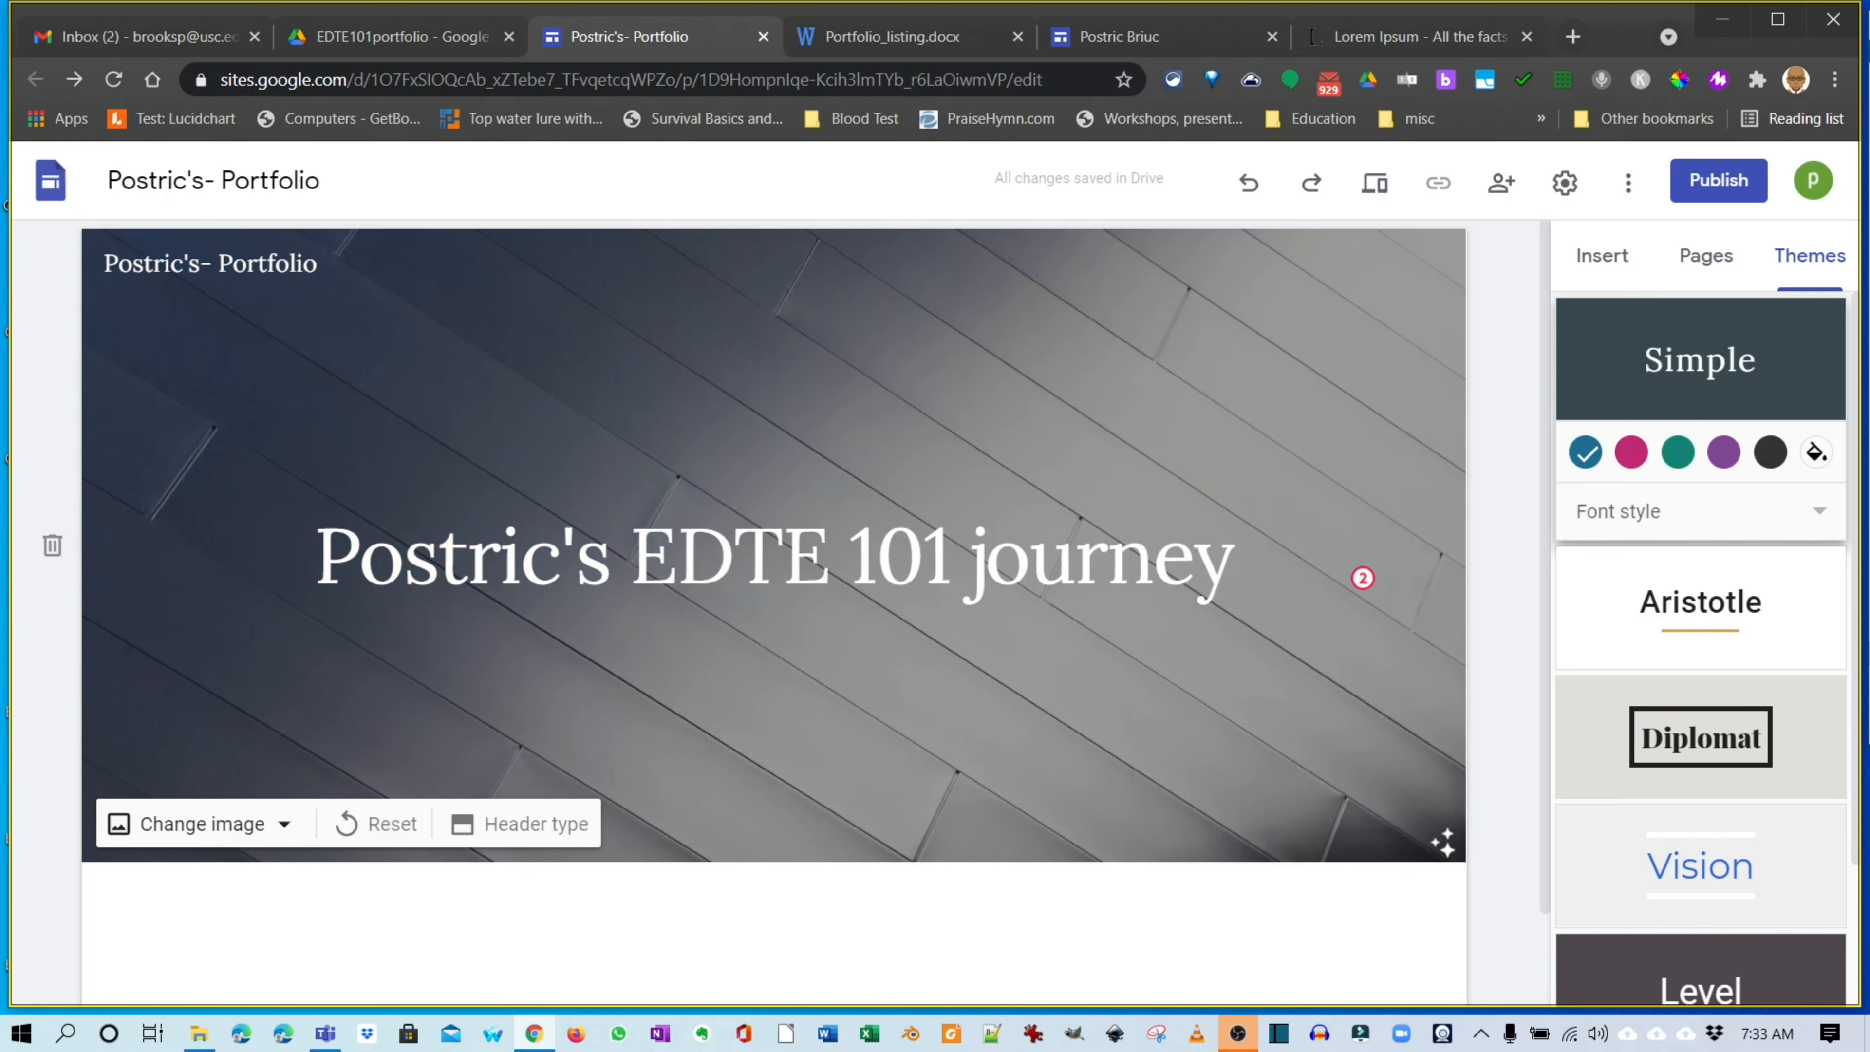
scroll(1360, 576, down, 1)
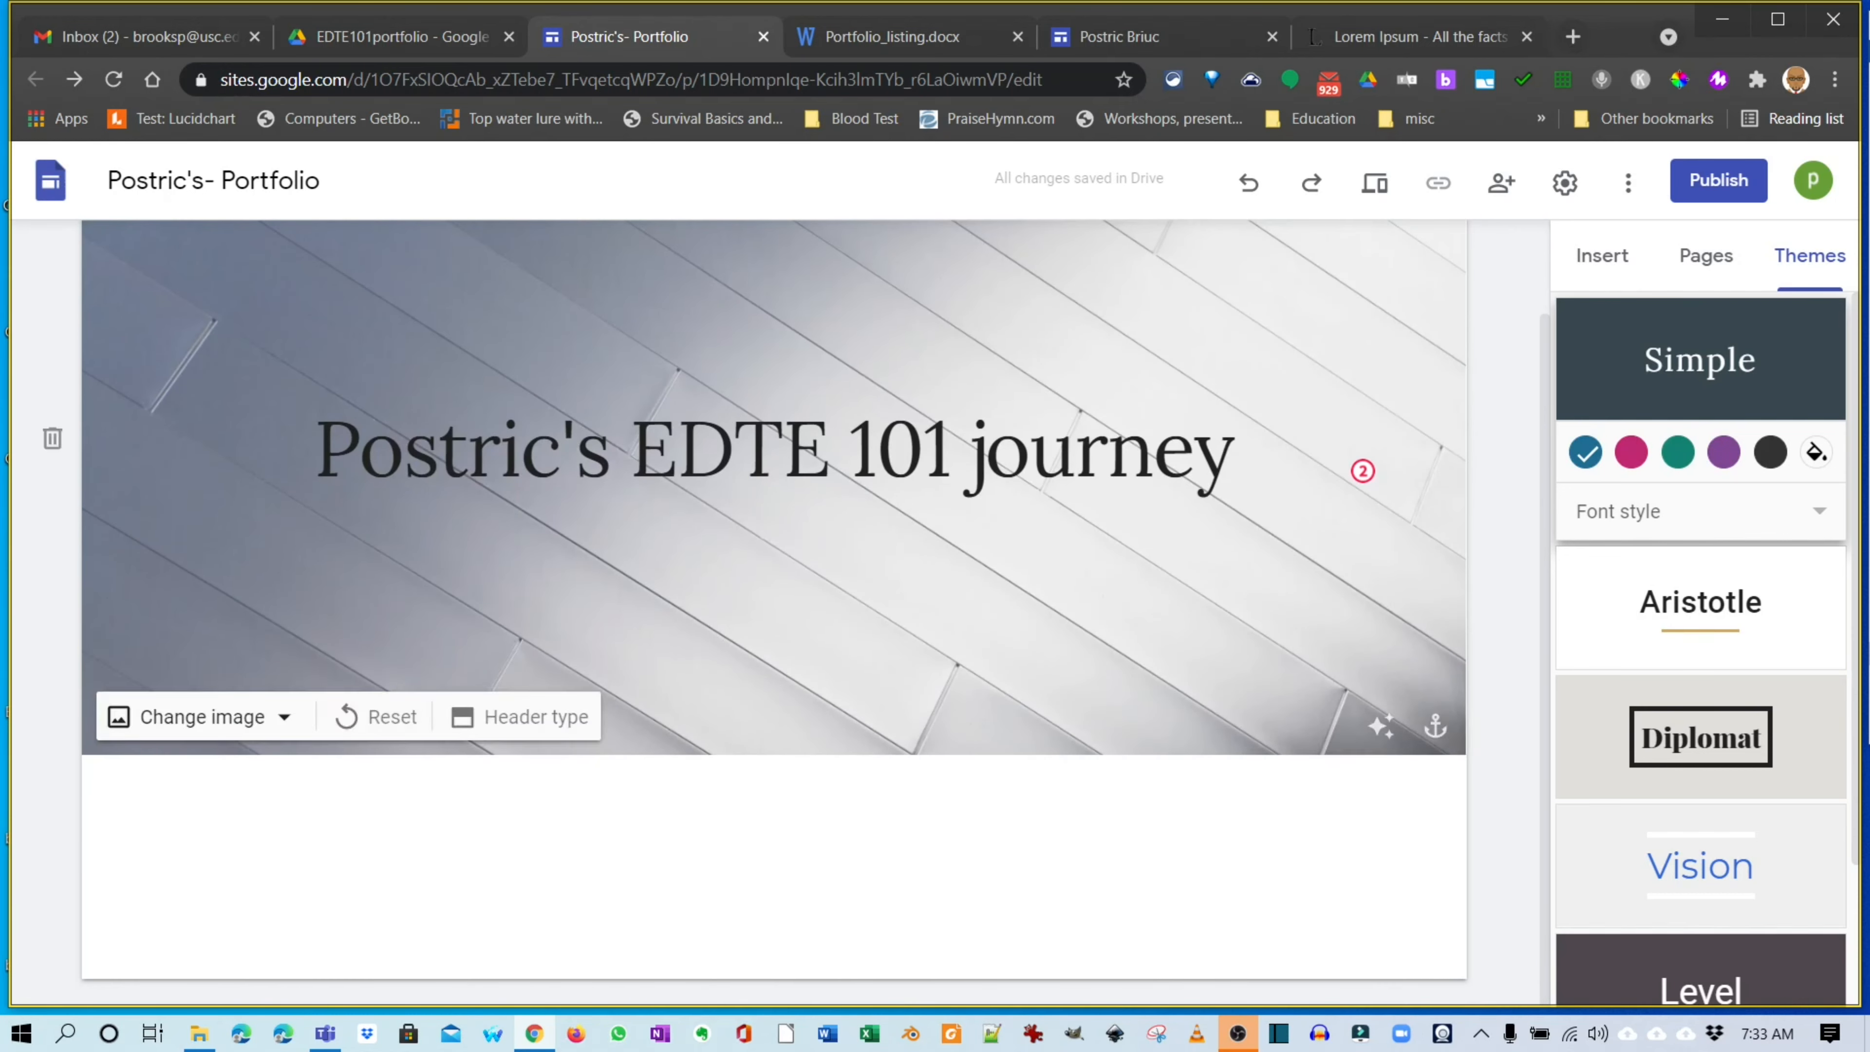
click(1602, 254)
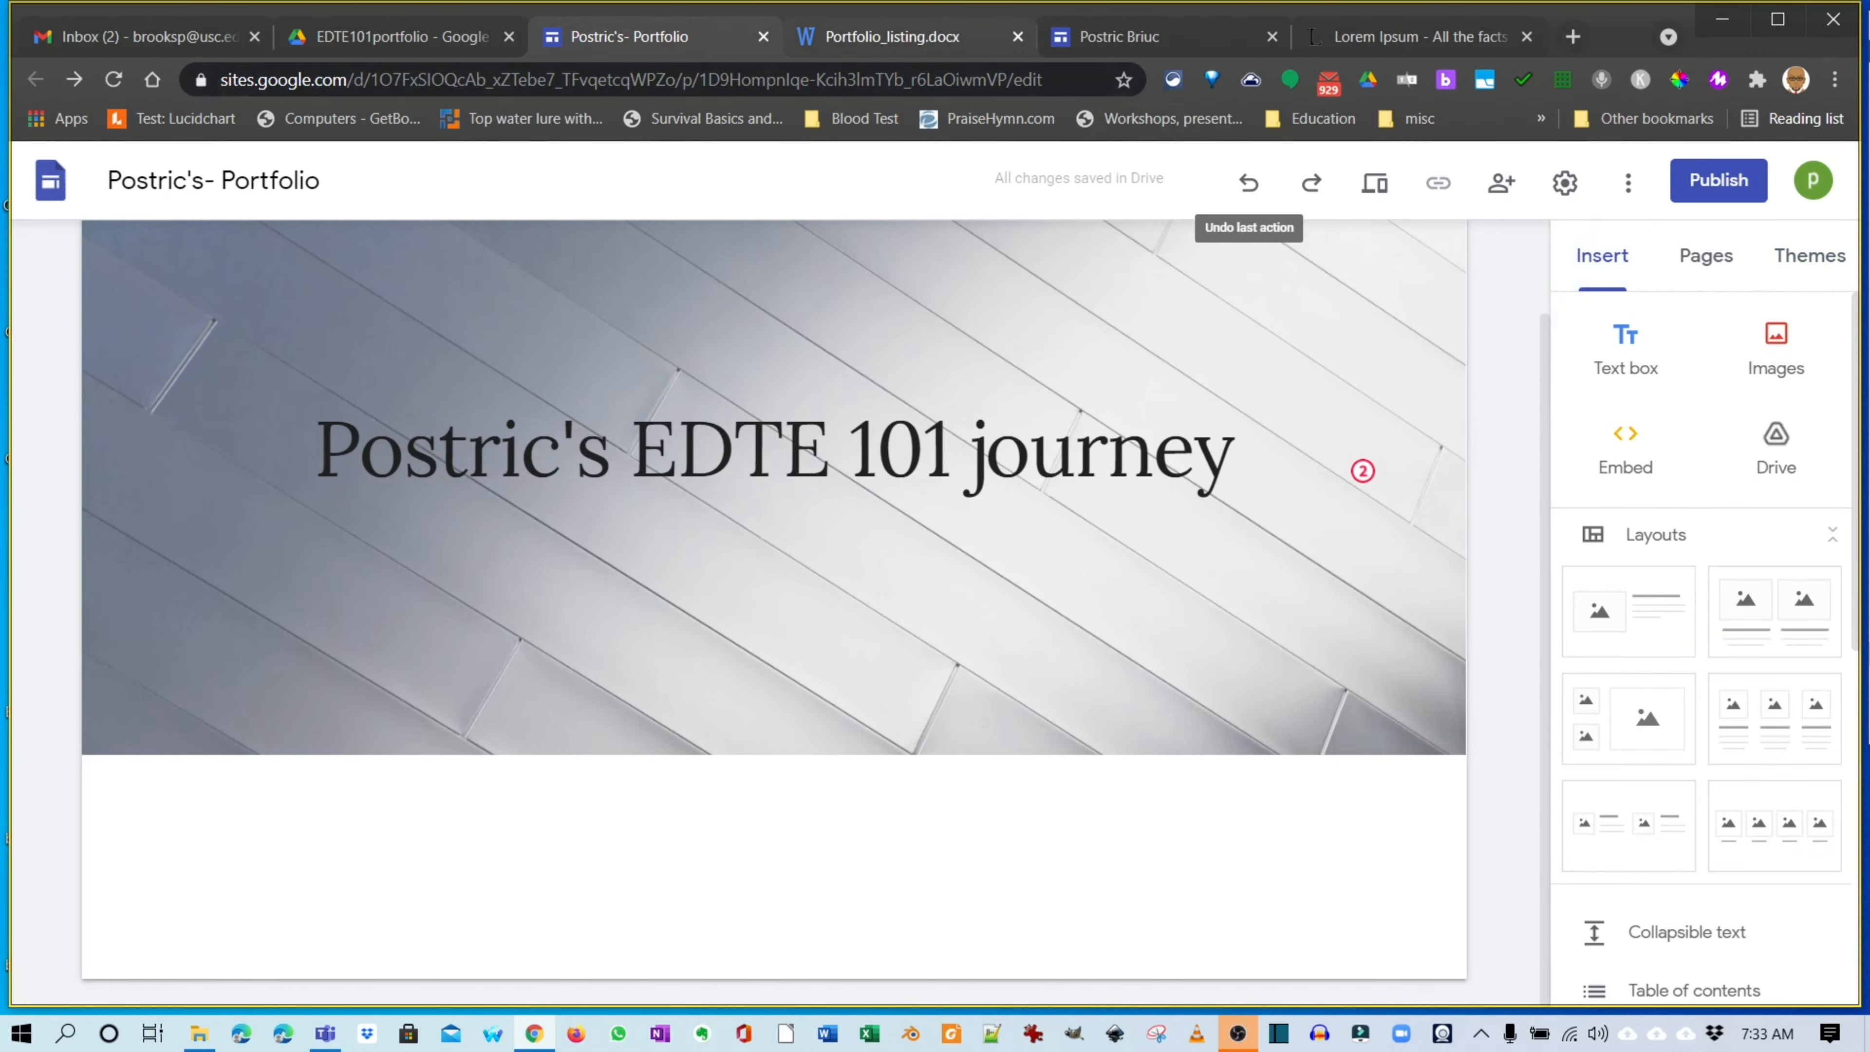
On the old site, select the whole About Me text to copy it.
click(1119, 37)
scroll(972, 517, down, 3)
scroll(972, 518, down, 5)
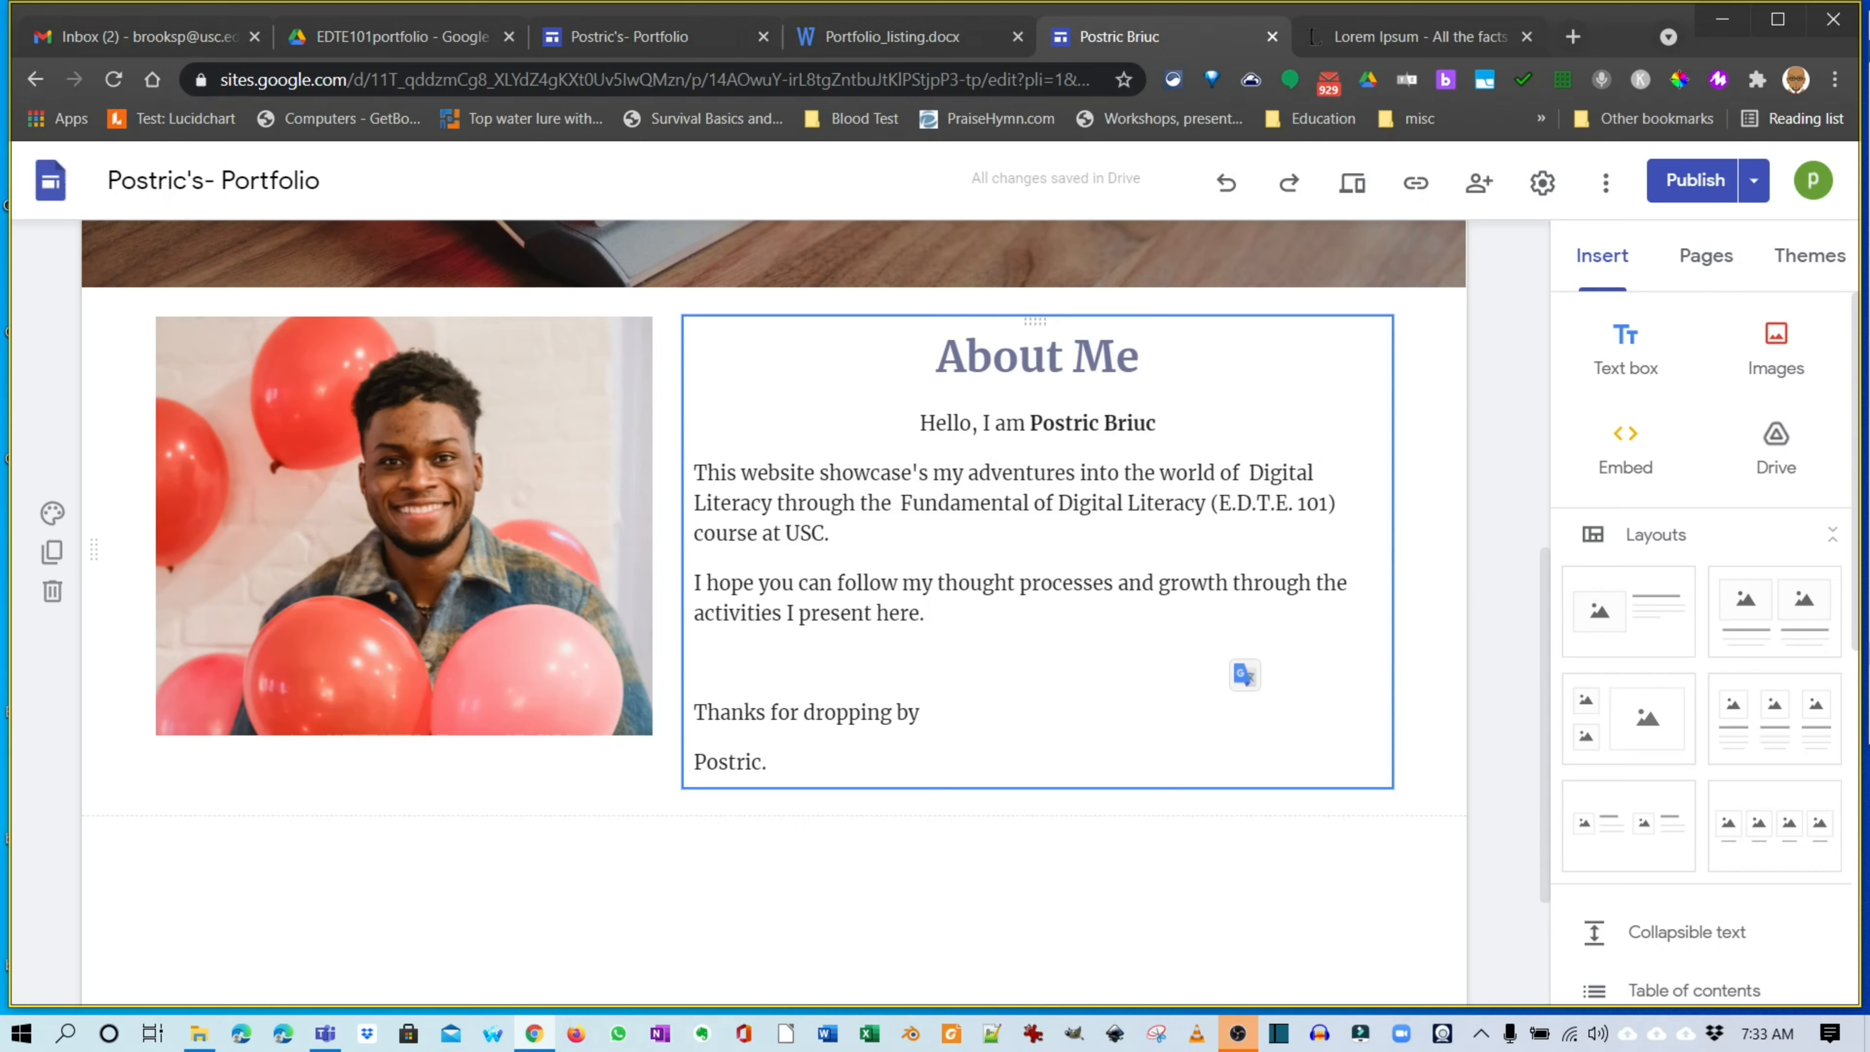
drag(937, 358, 781, 763)
key(ctrl+c)
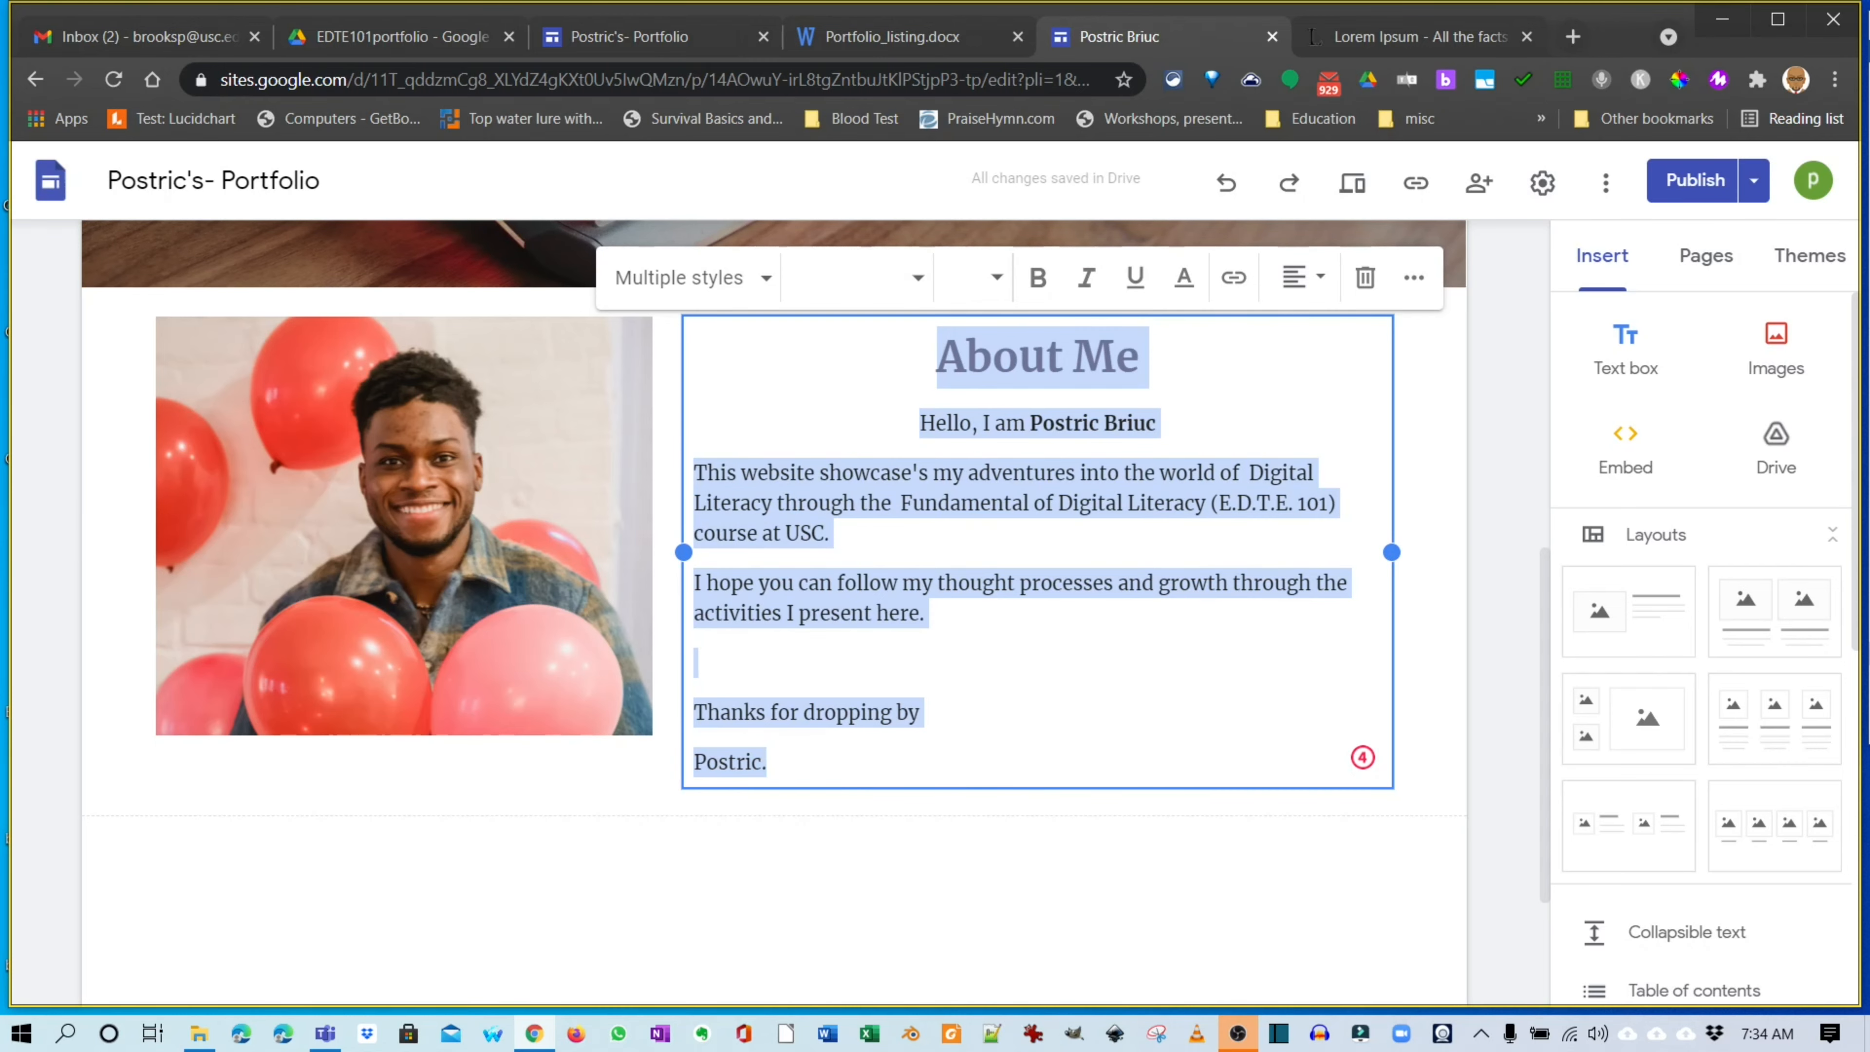
Add an image-and-text layout below the header and paste the About Me text into its body.
key(alt+Left)
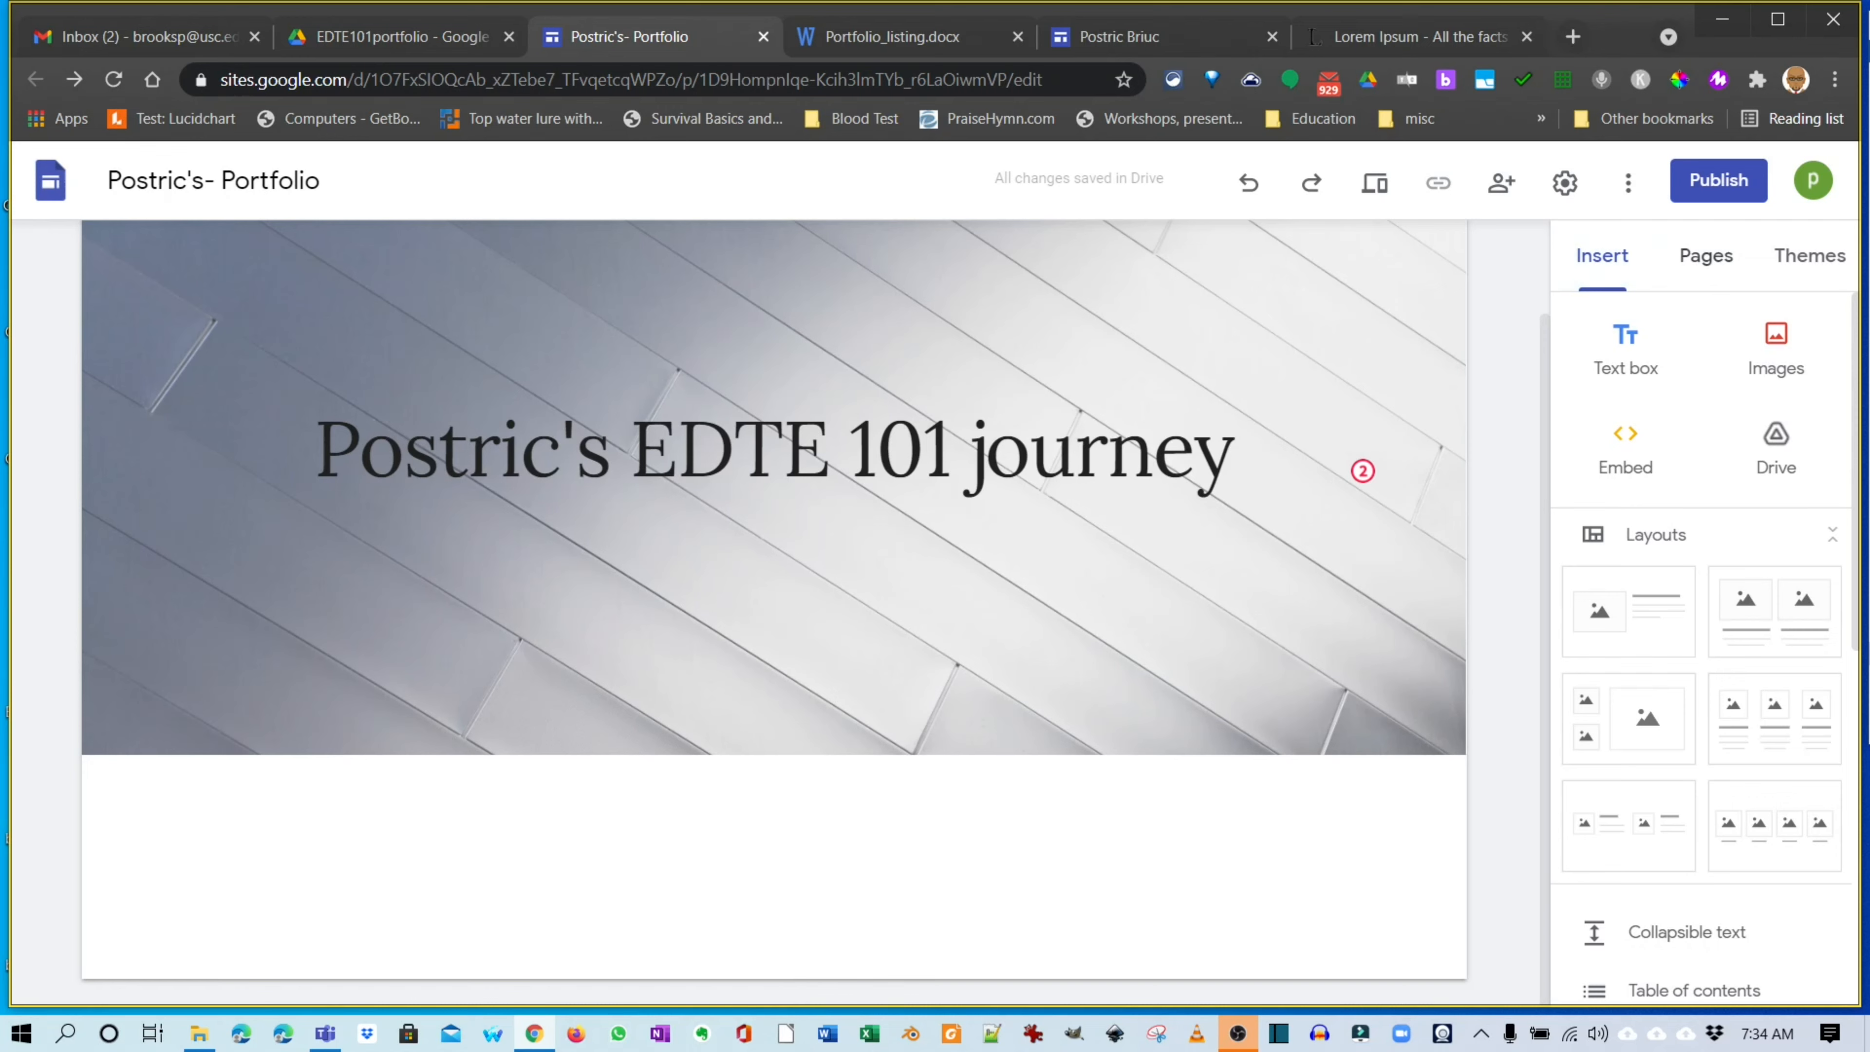
click(1706, 256)
click(1602, 256)
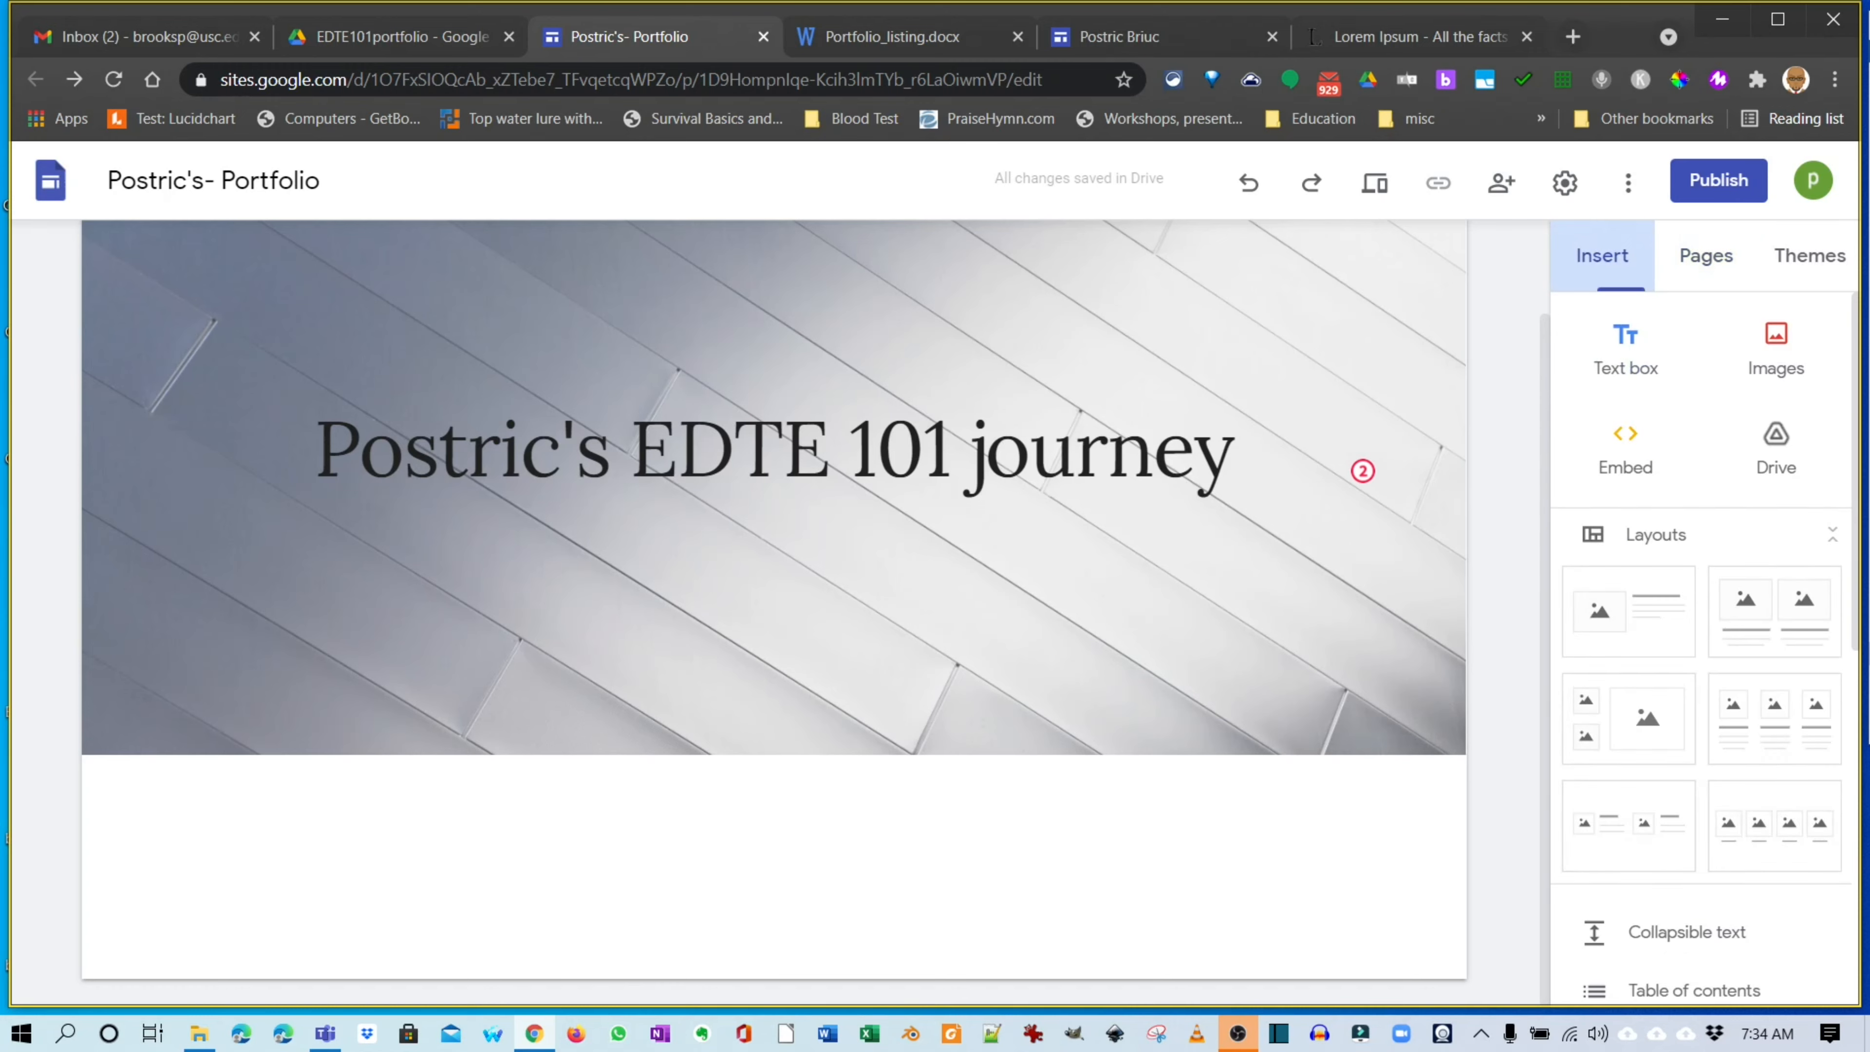
click(1629, 611)
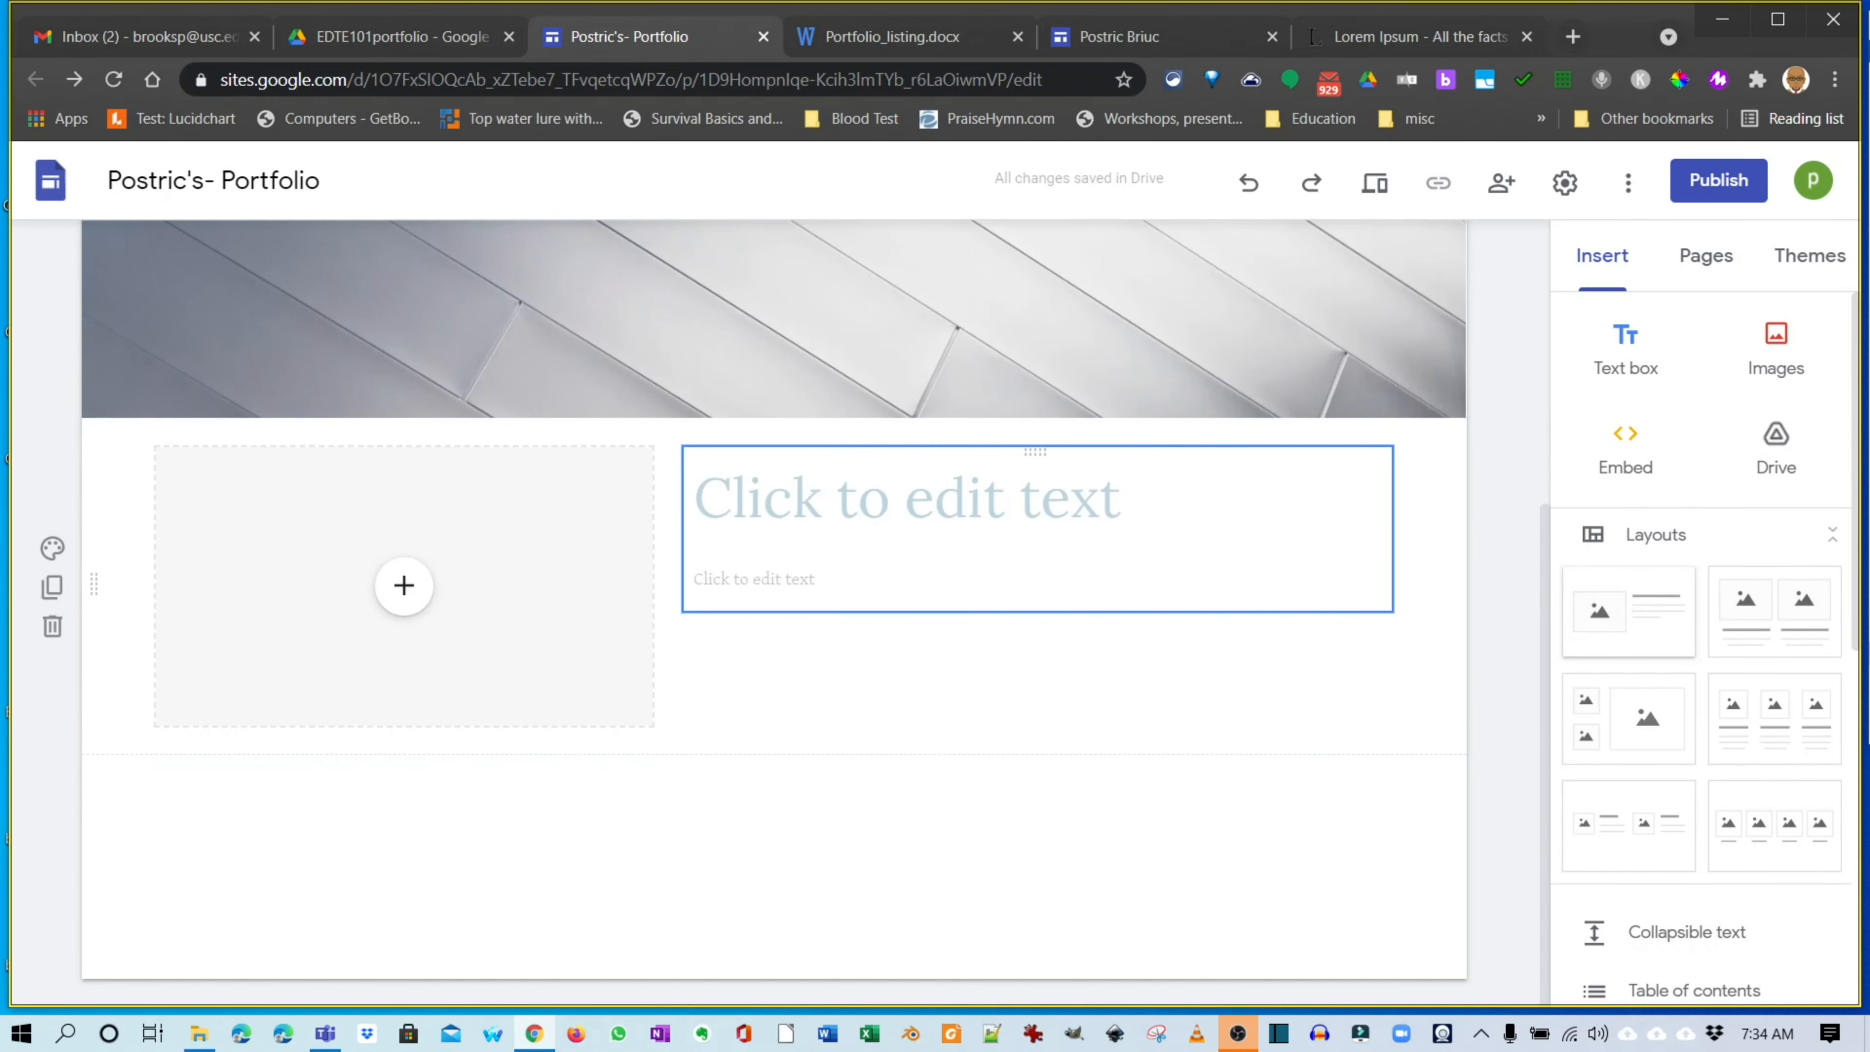
click(907, 499)
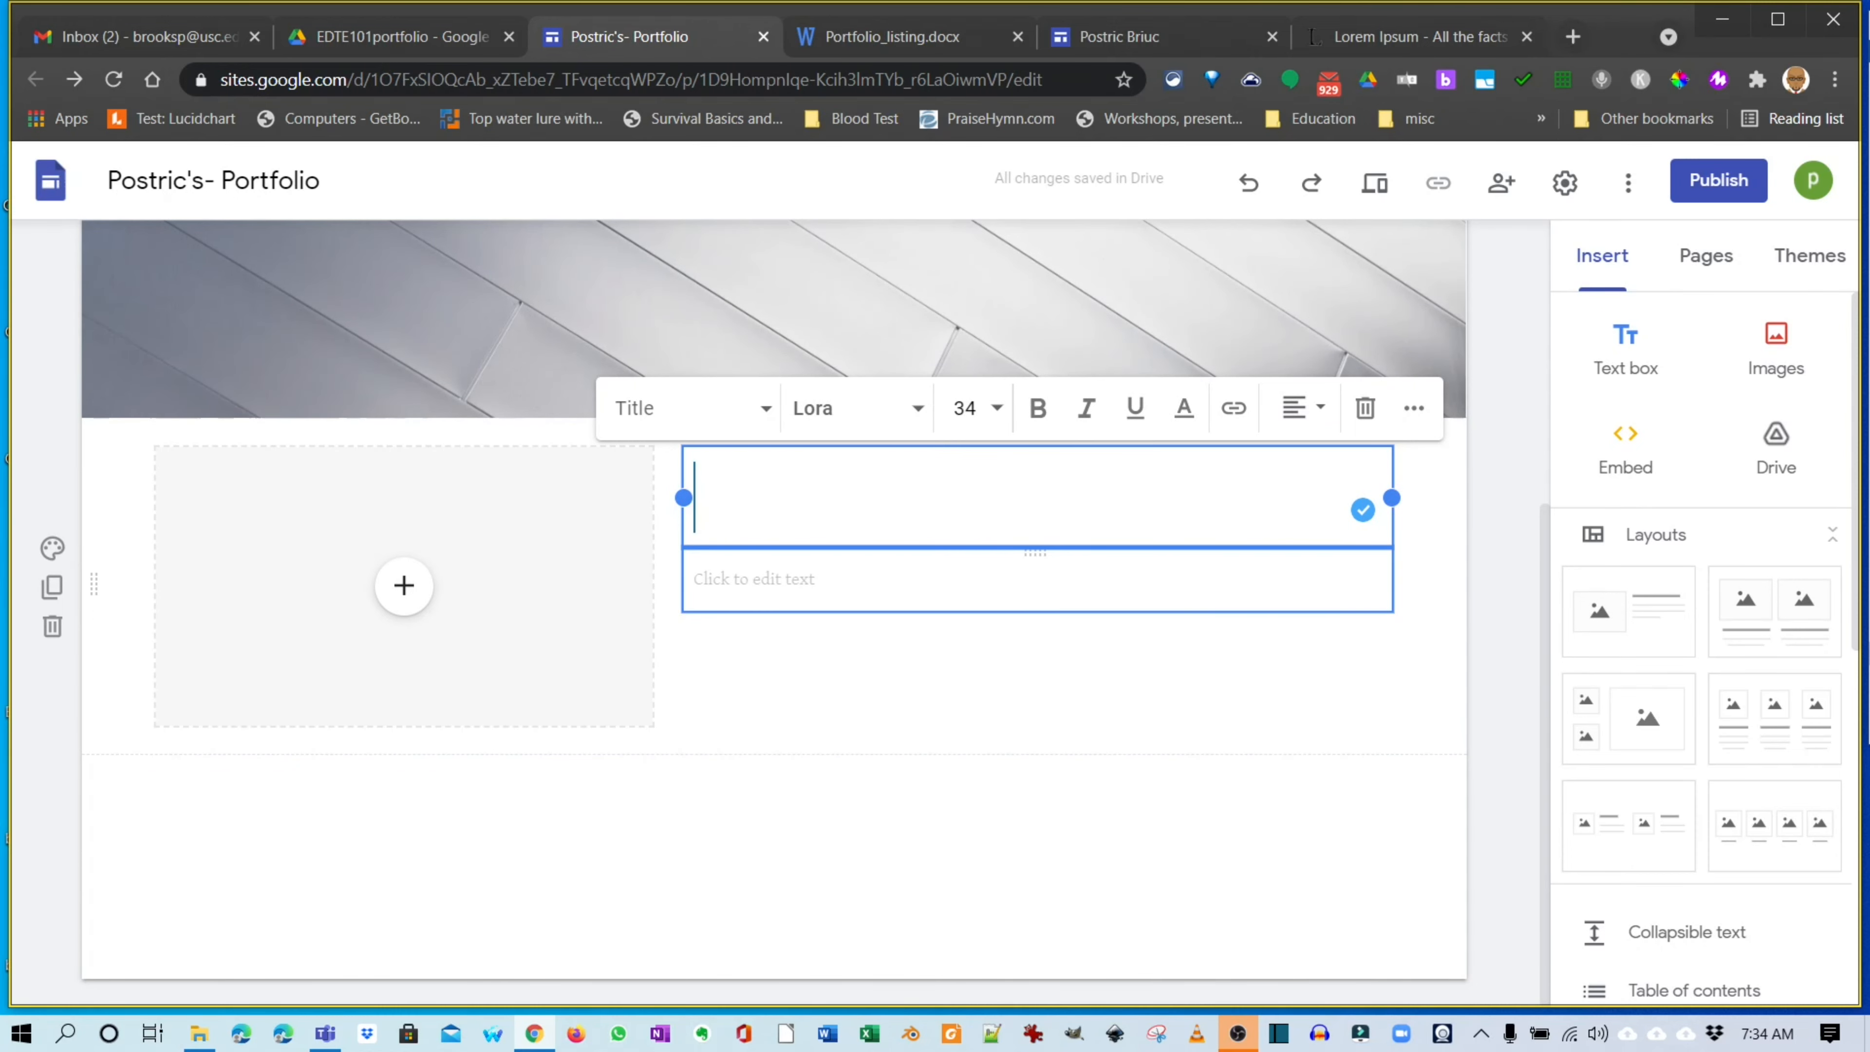
click(810, 579)
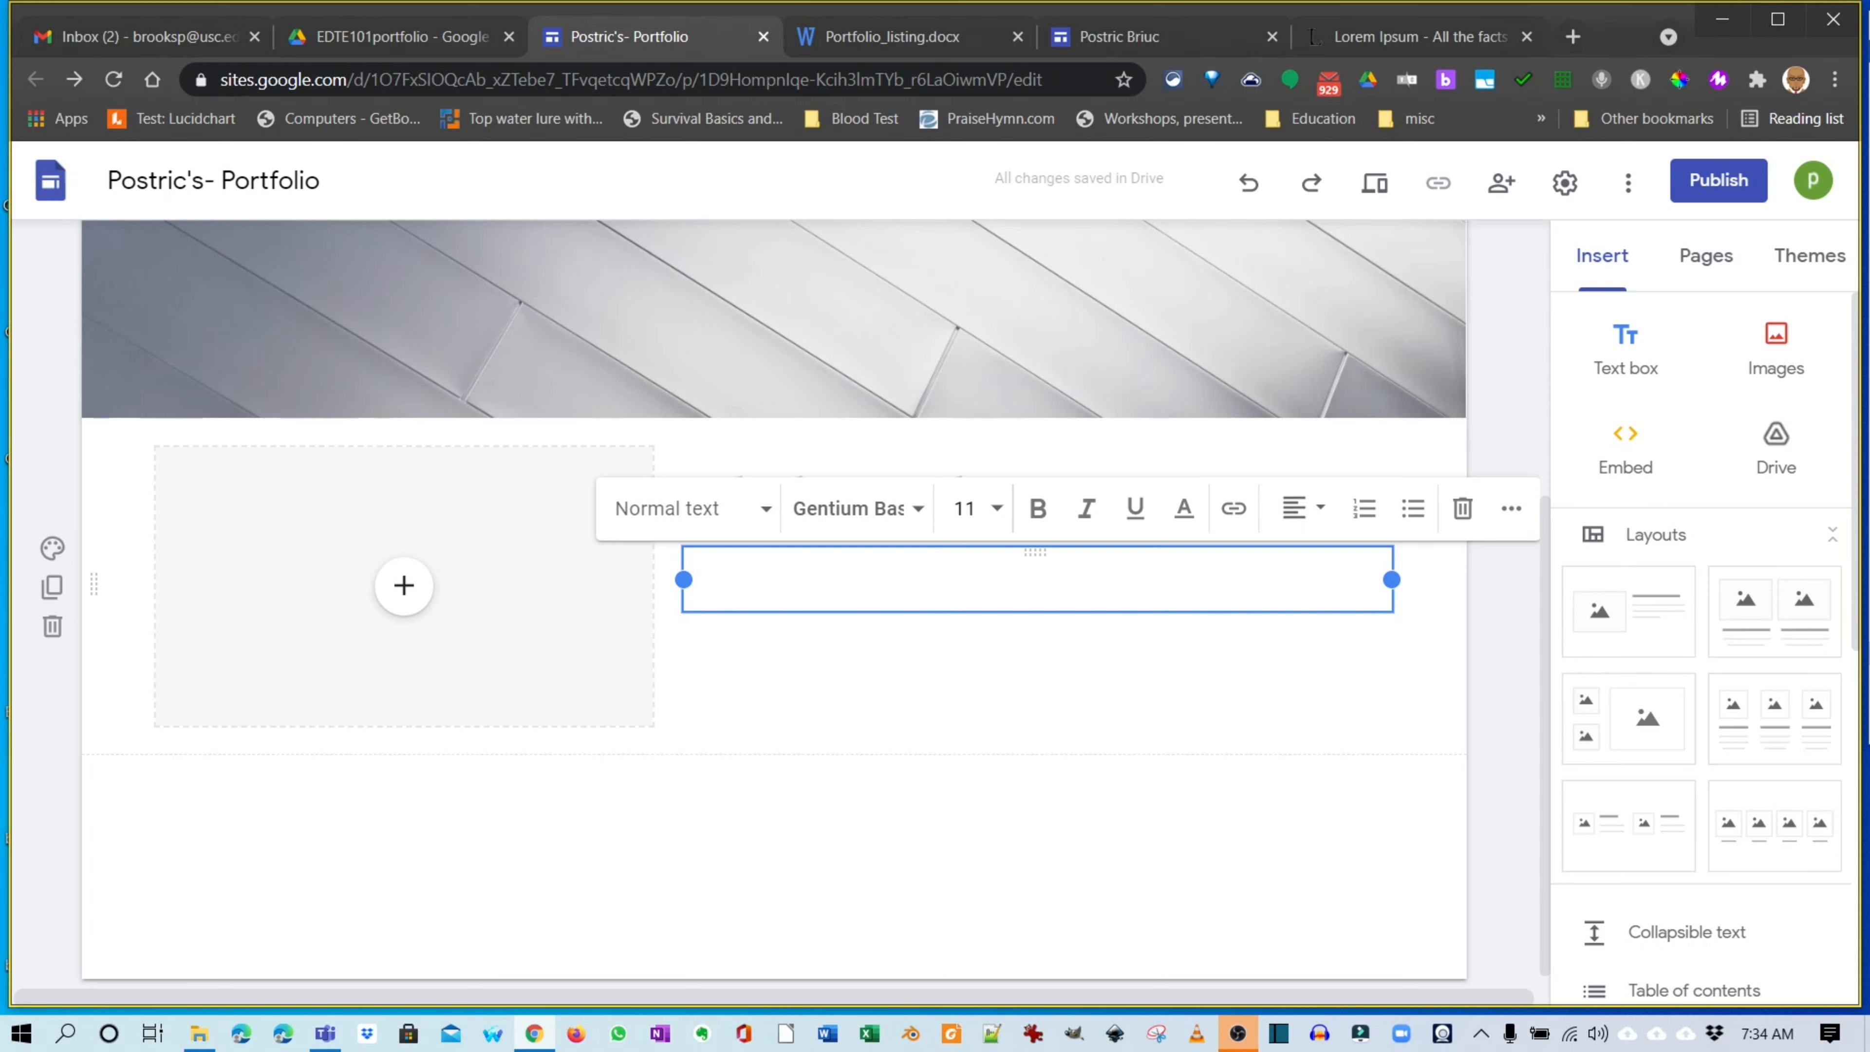
key(ctrl+v)
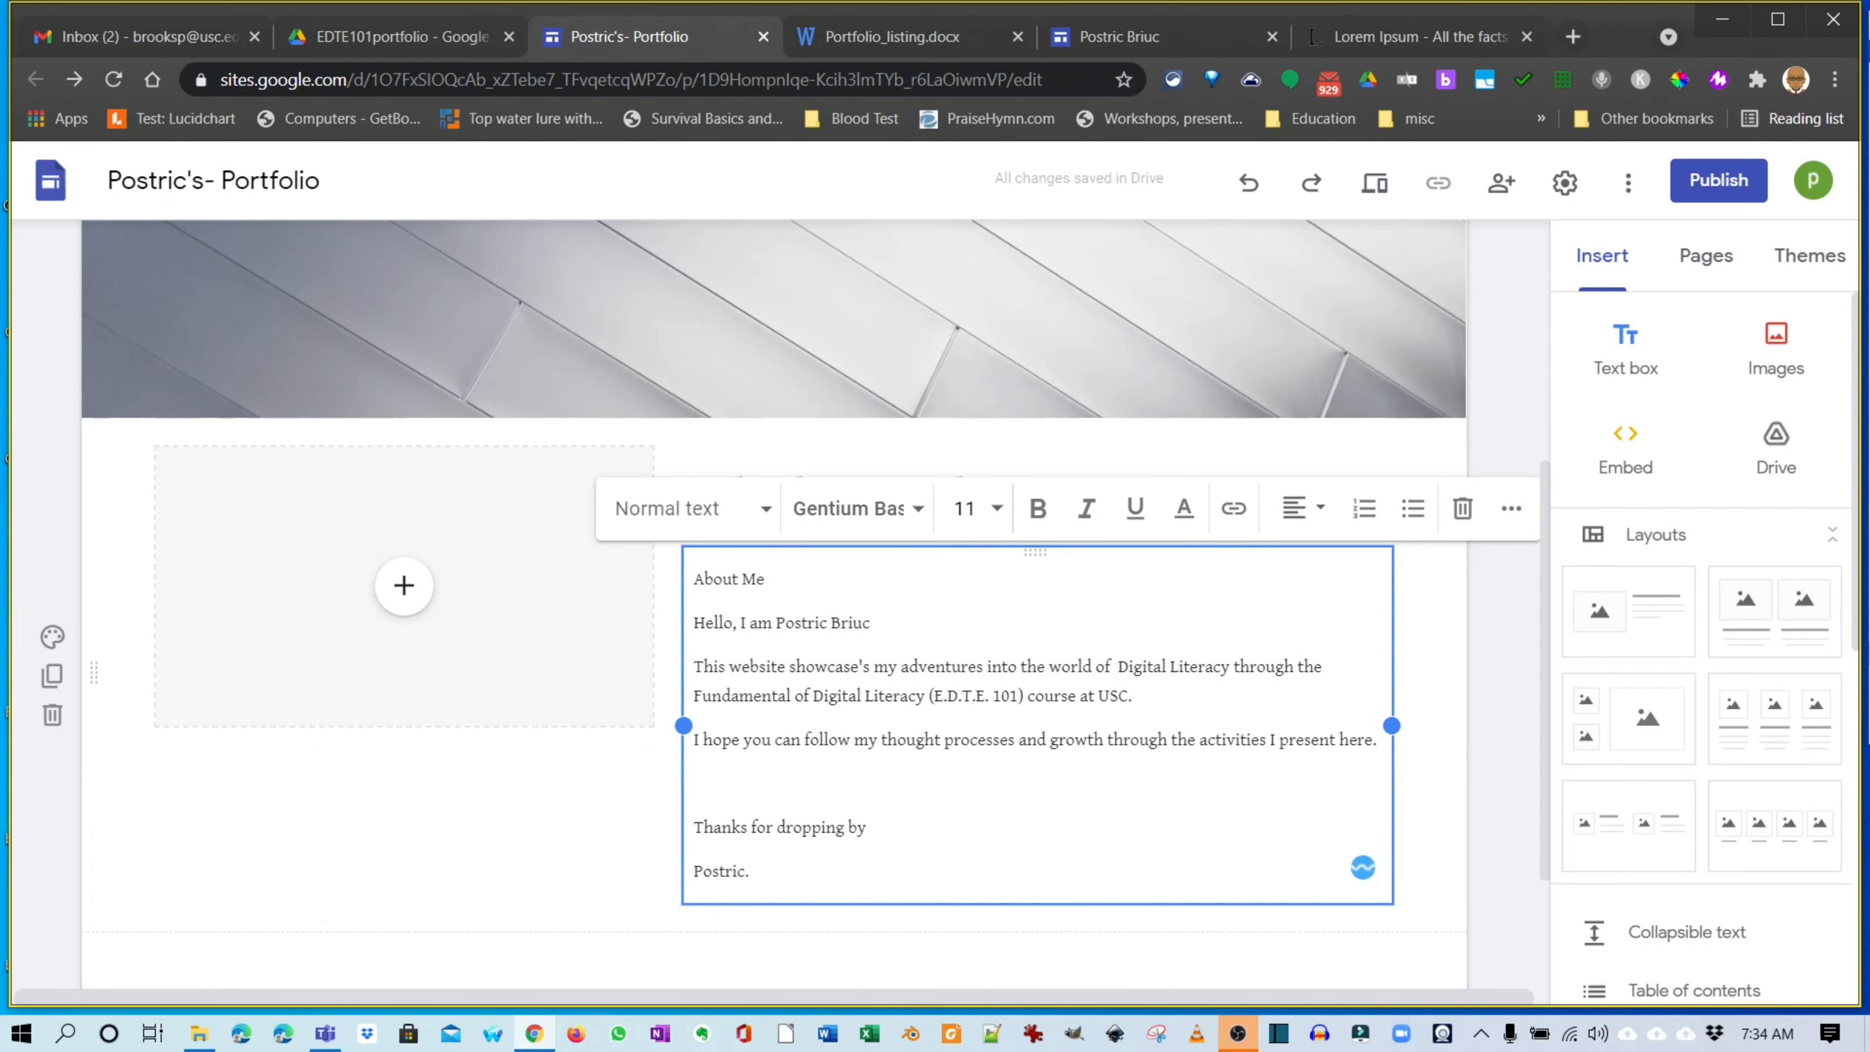
click(867, 827)
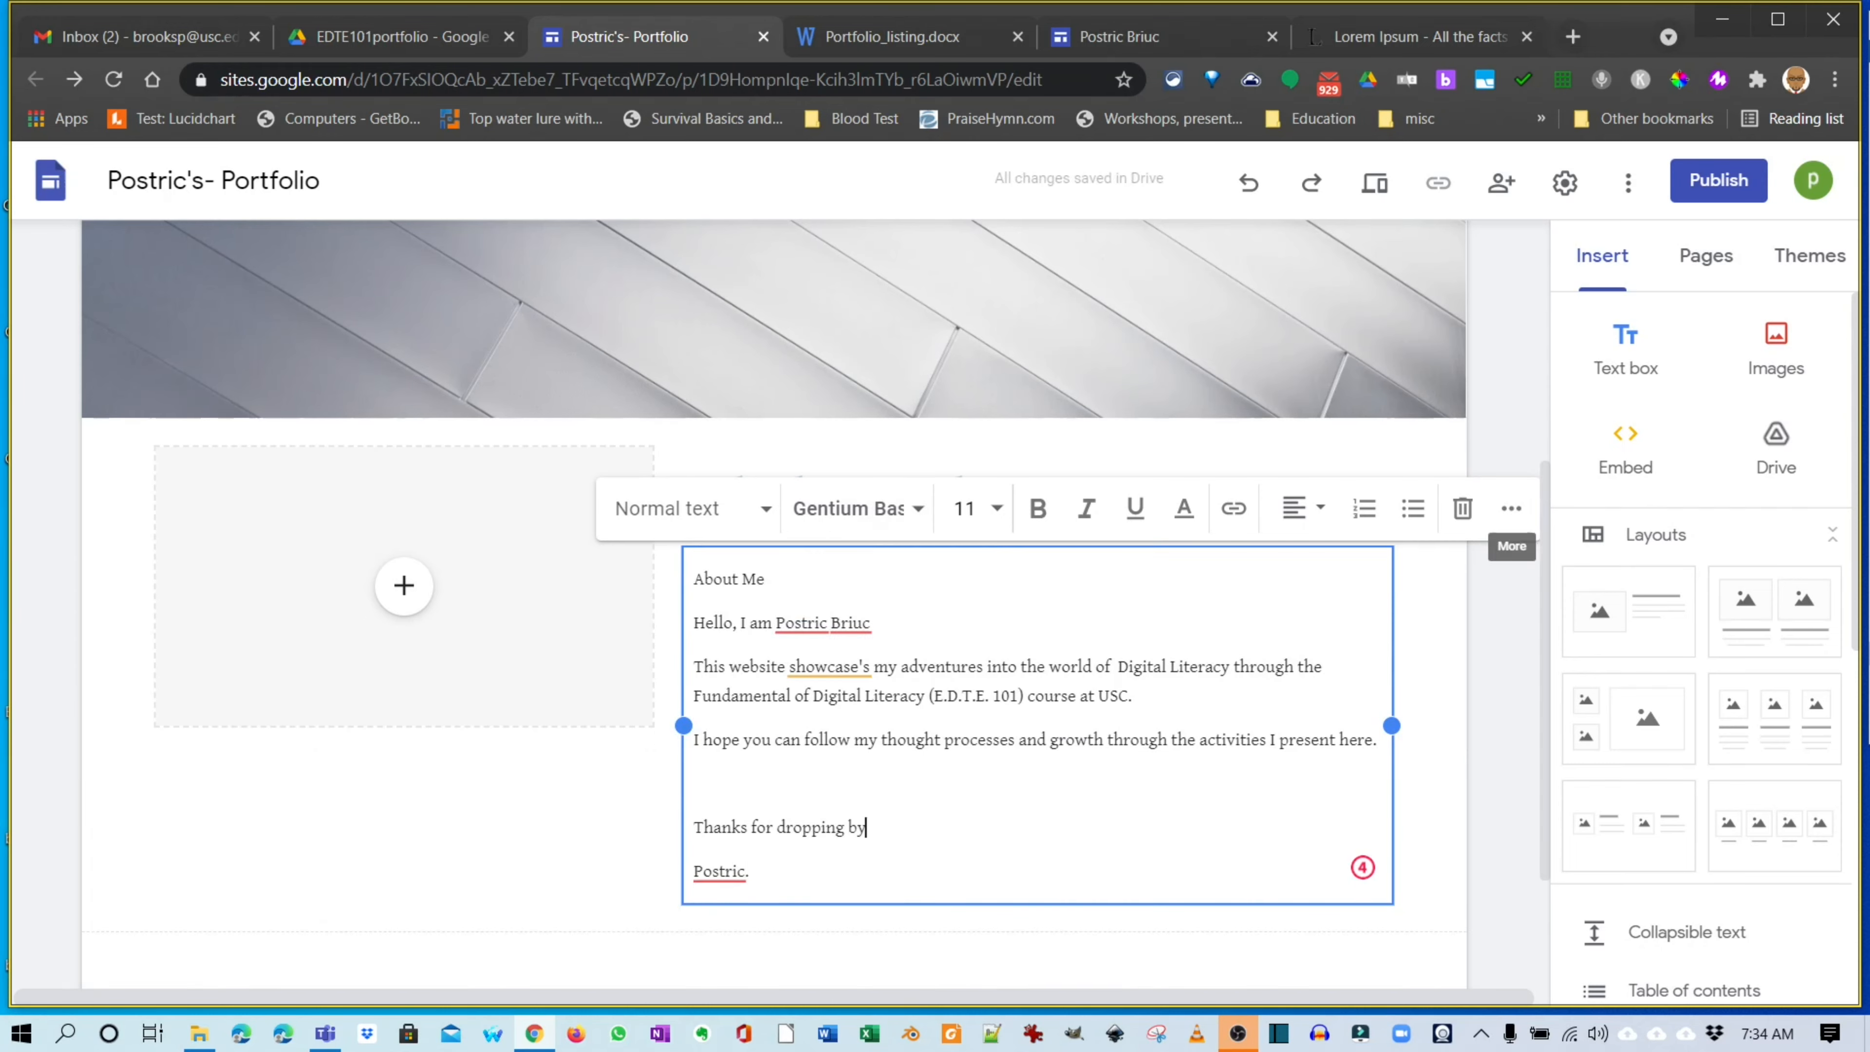
Re-paste the About Me text with original formatting and delete the empty title placeholder.
click(52, 637)
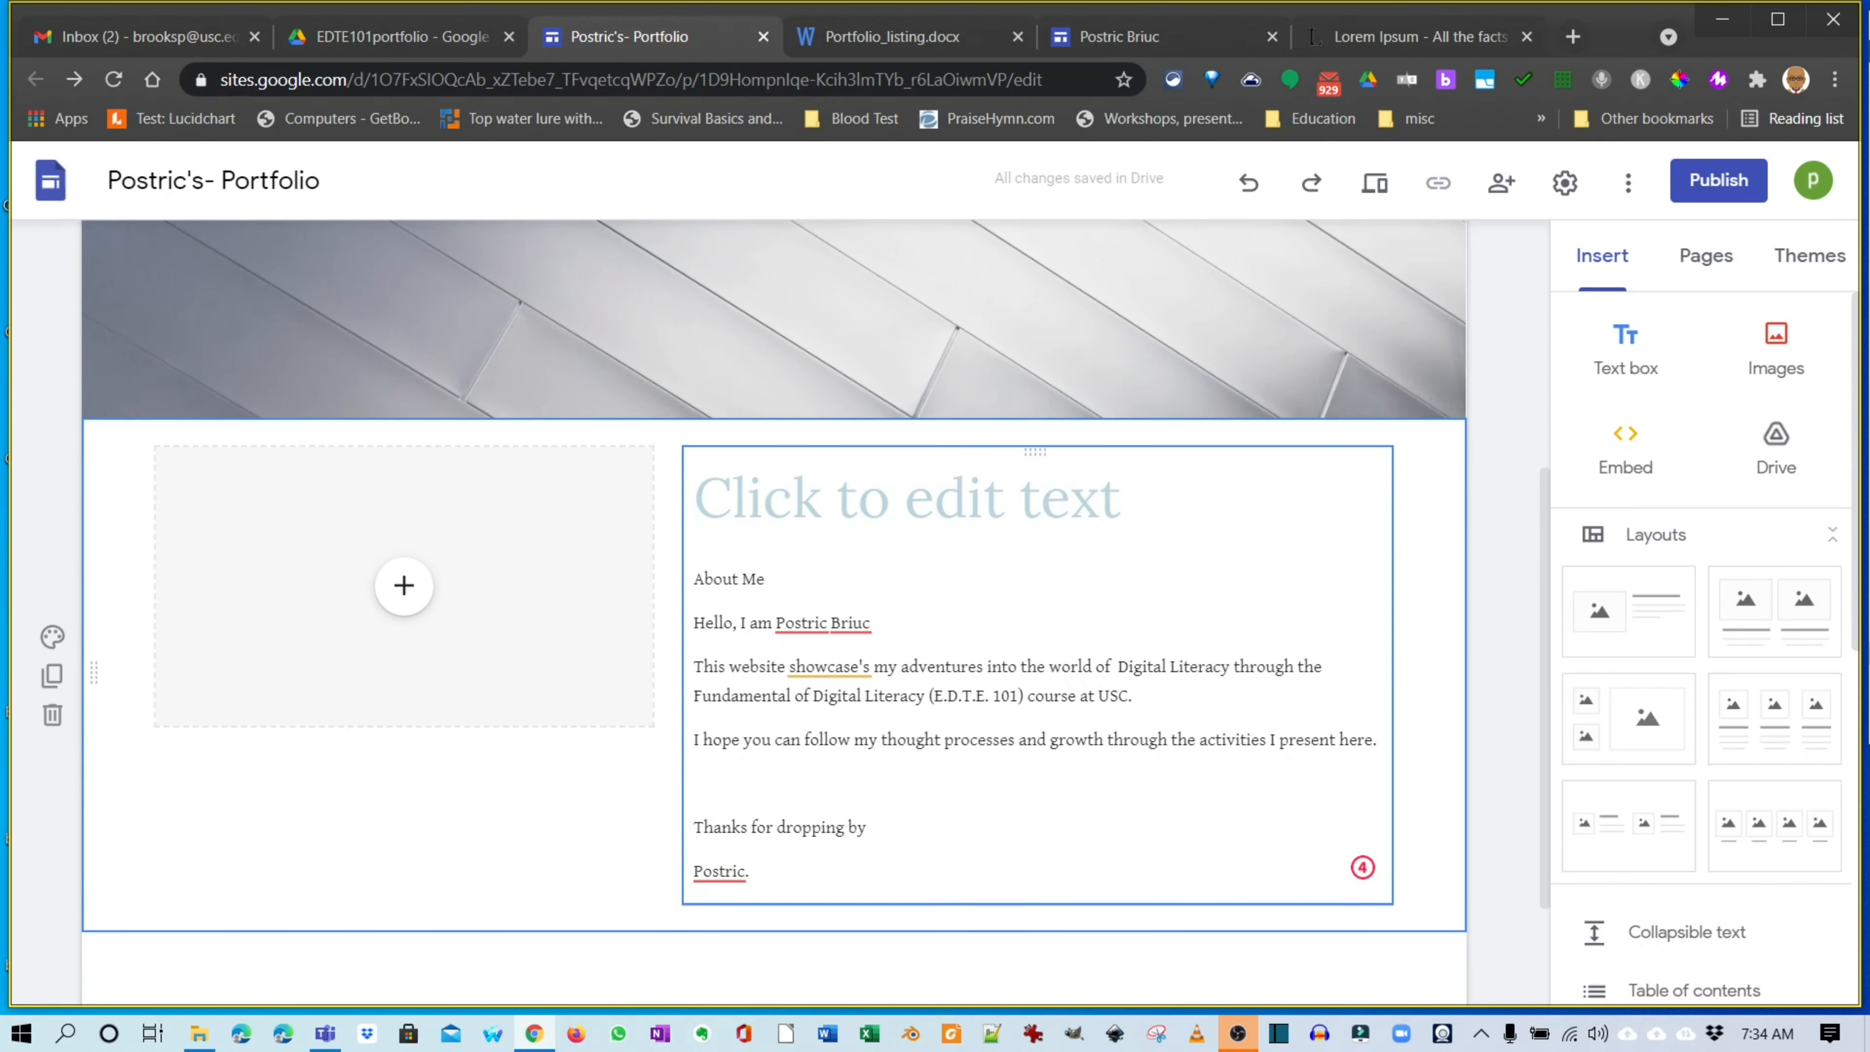
click(907, 498)
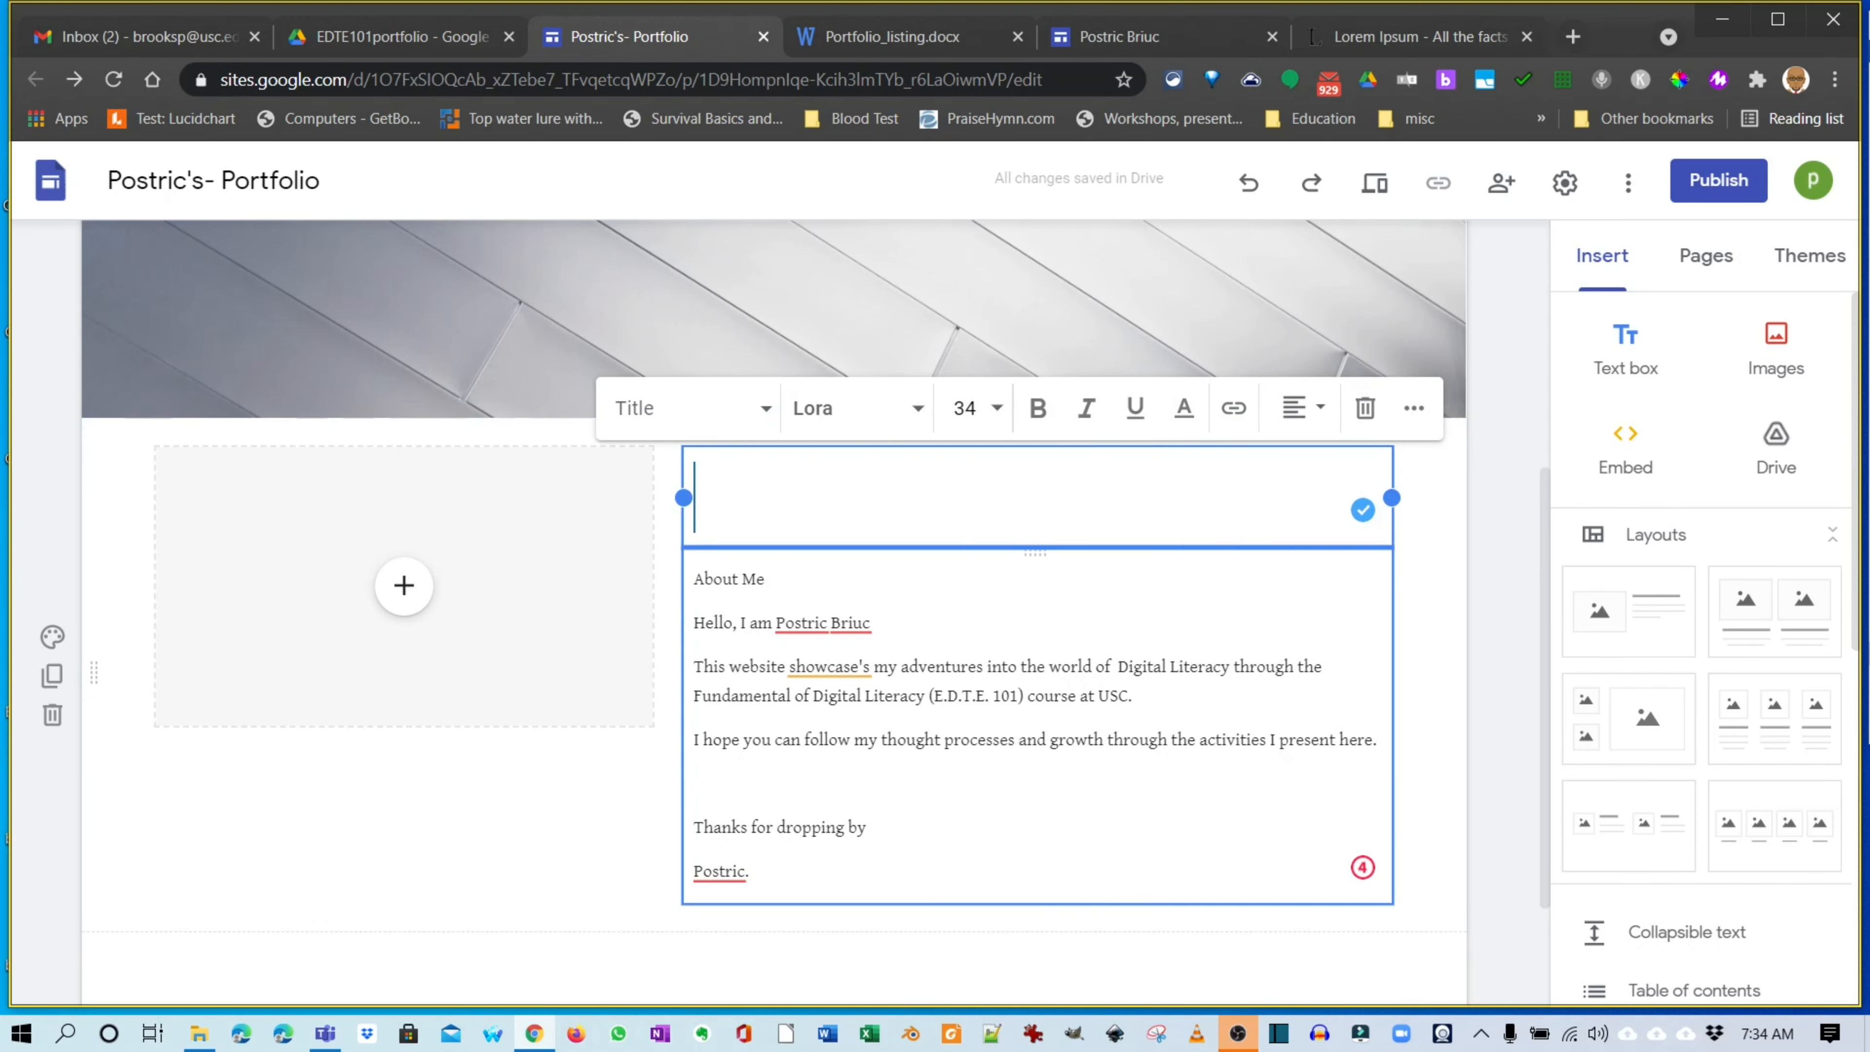
drag(694, 579, 758, 874)
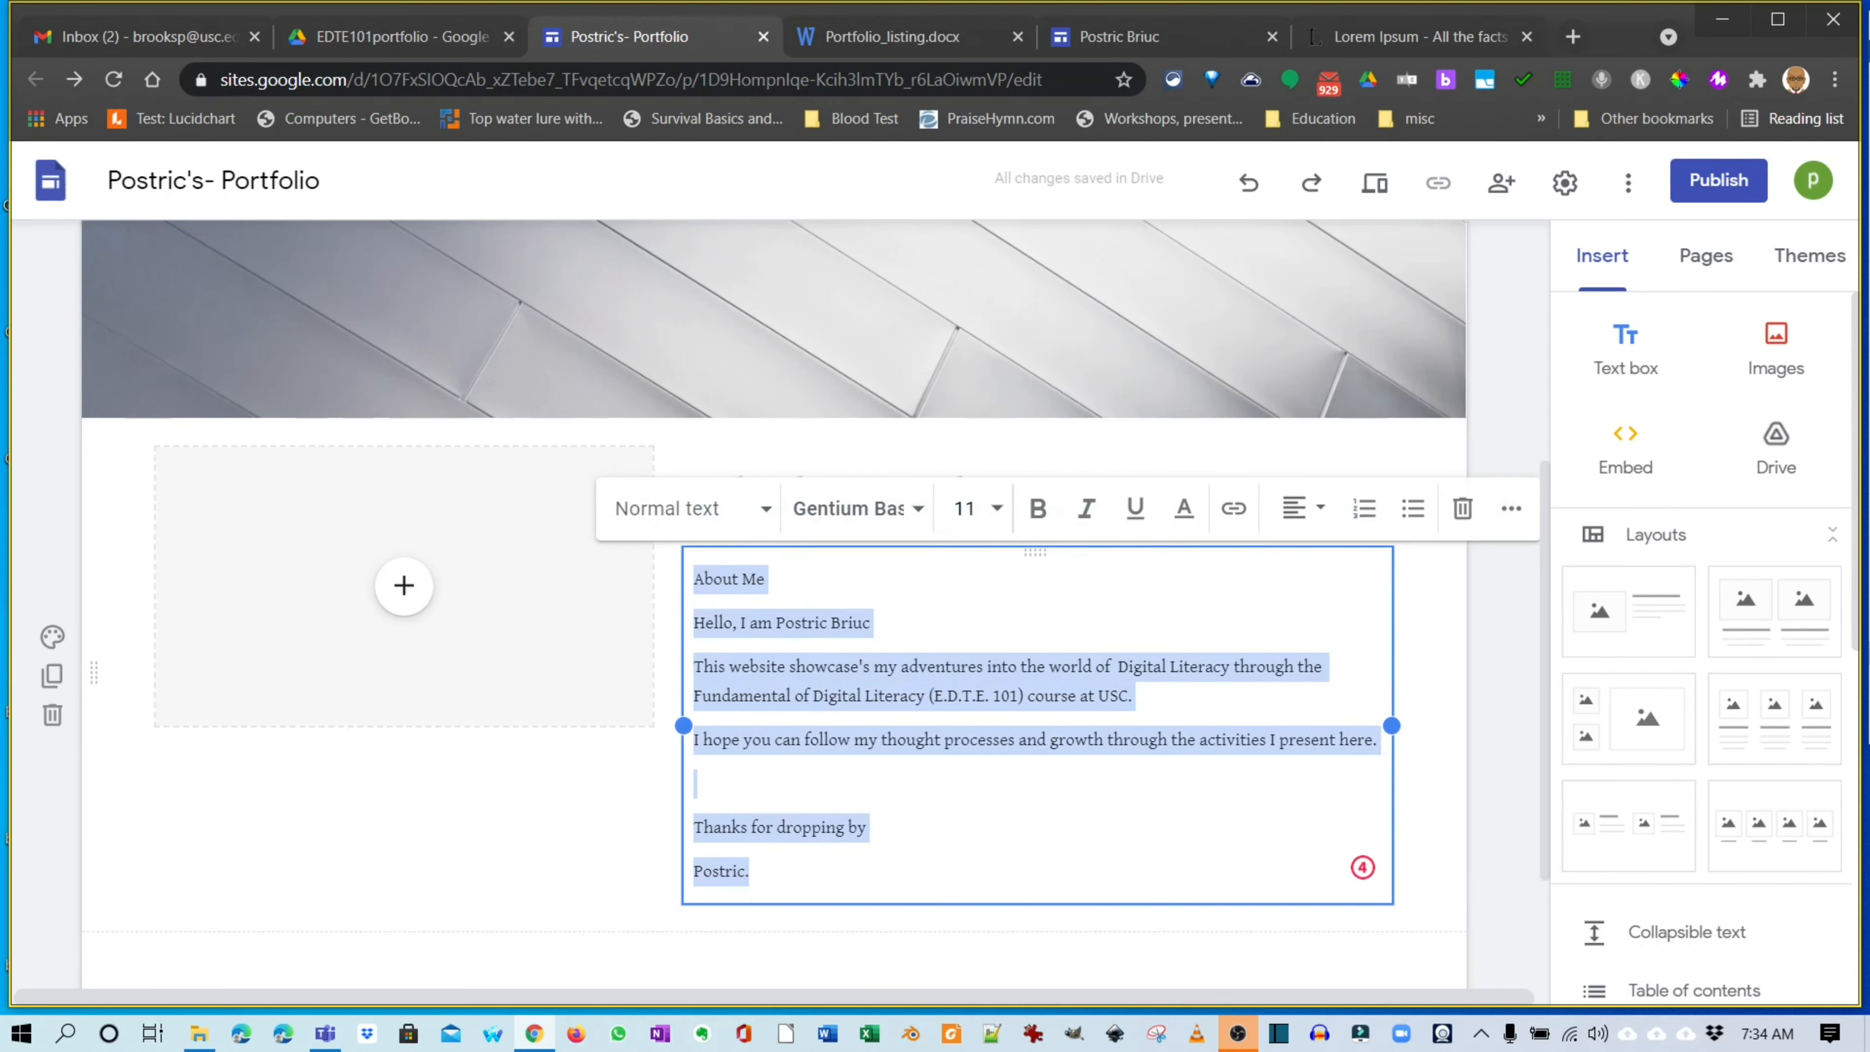
key(ctrl+v)
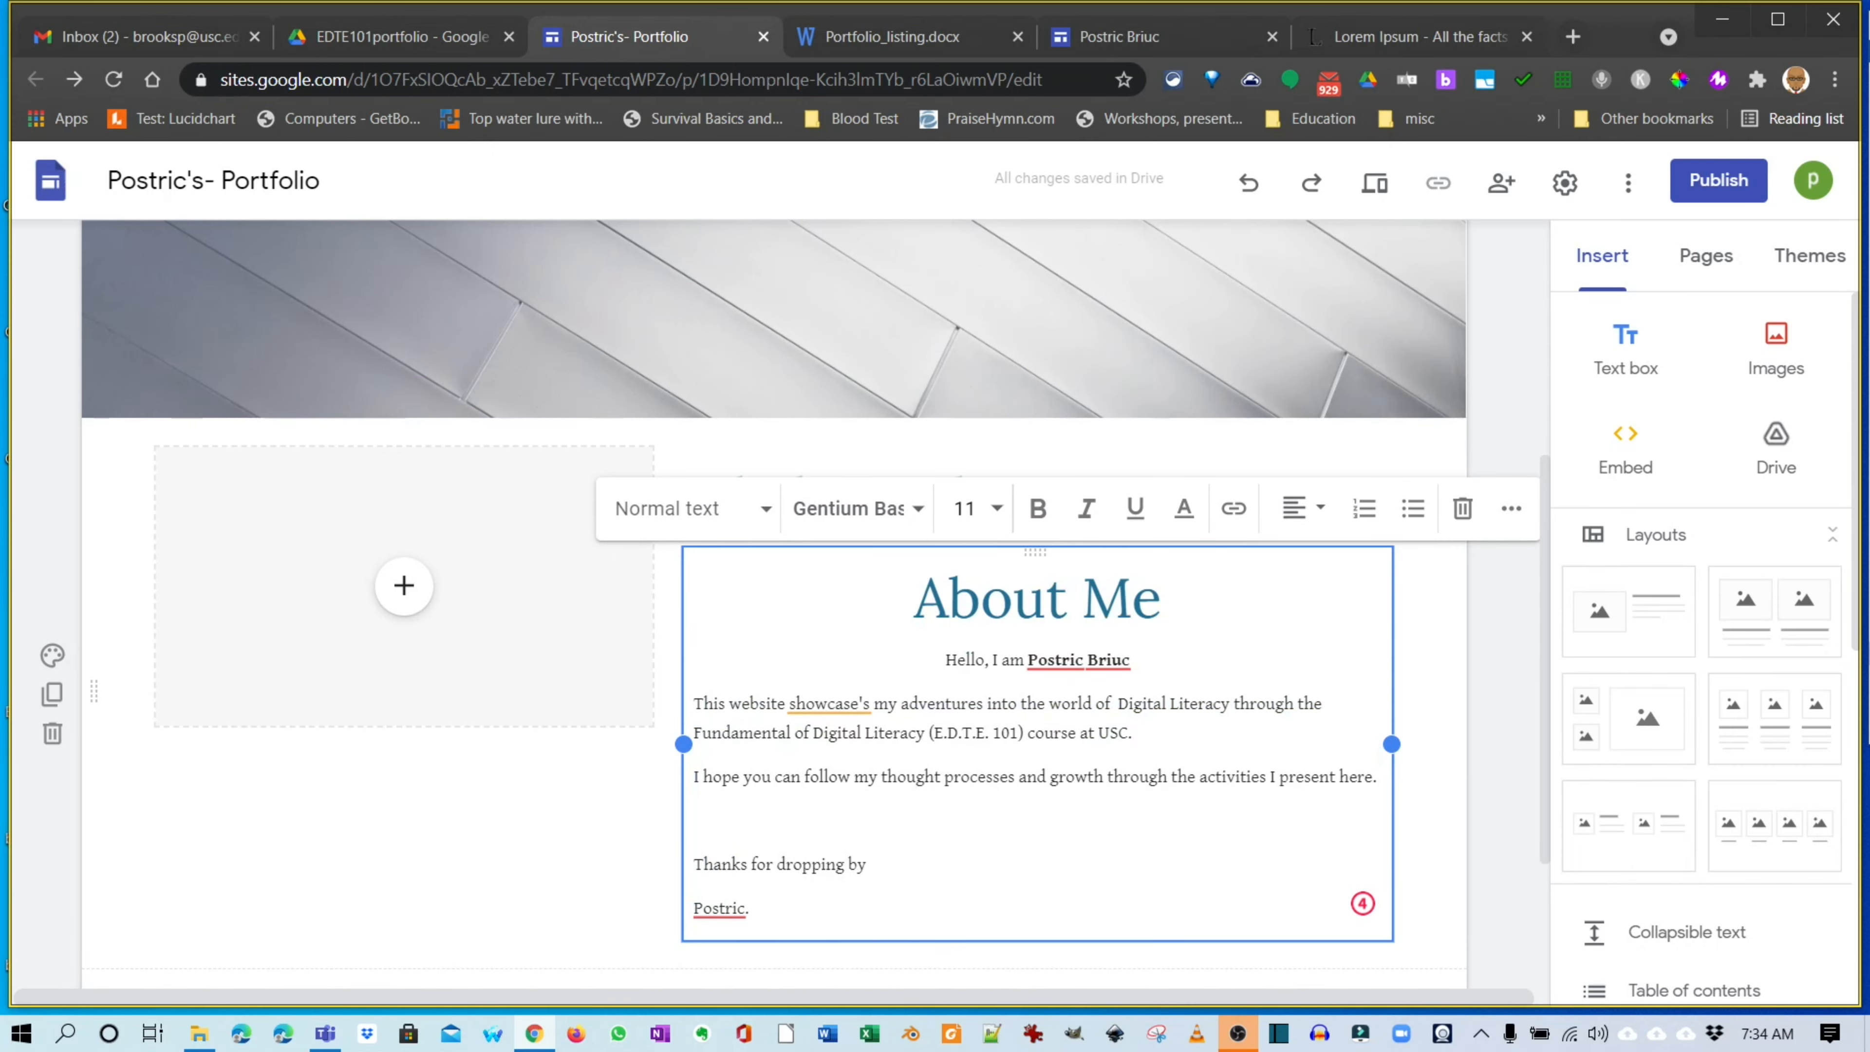
click(1165, 598)
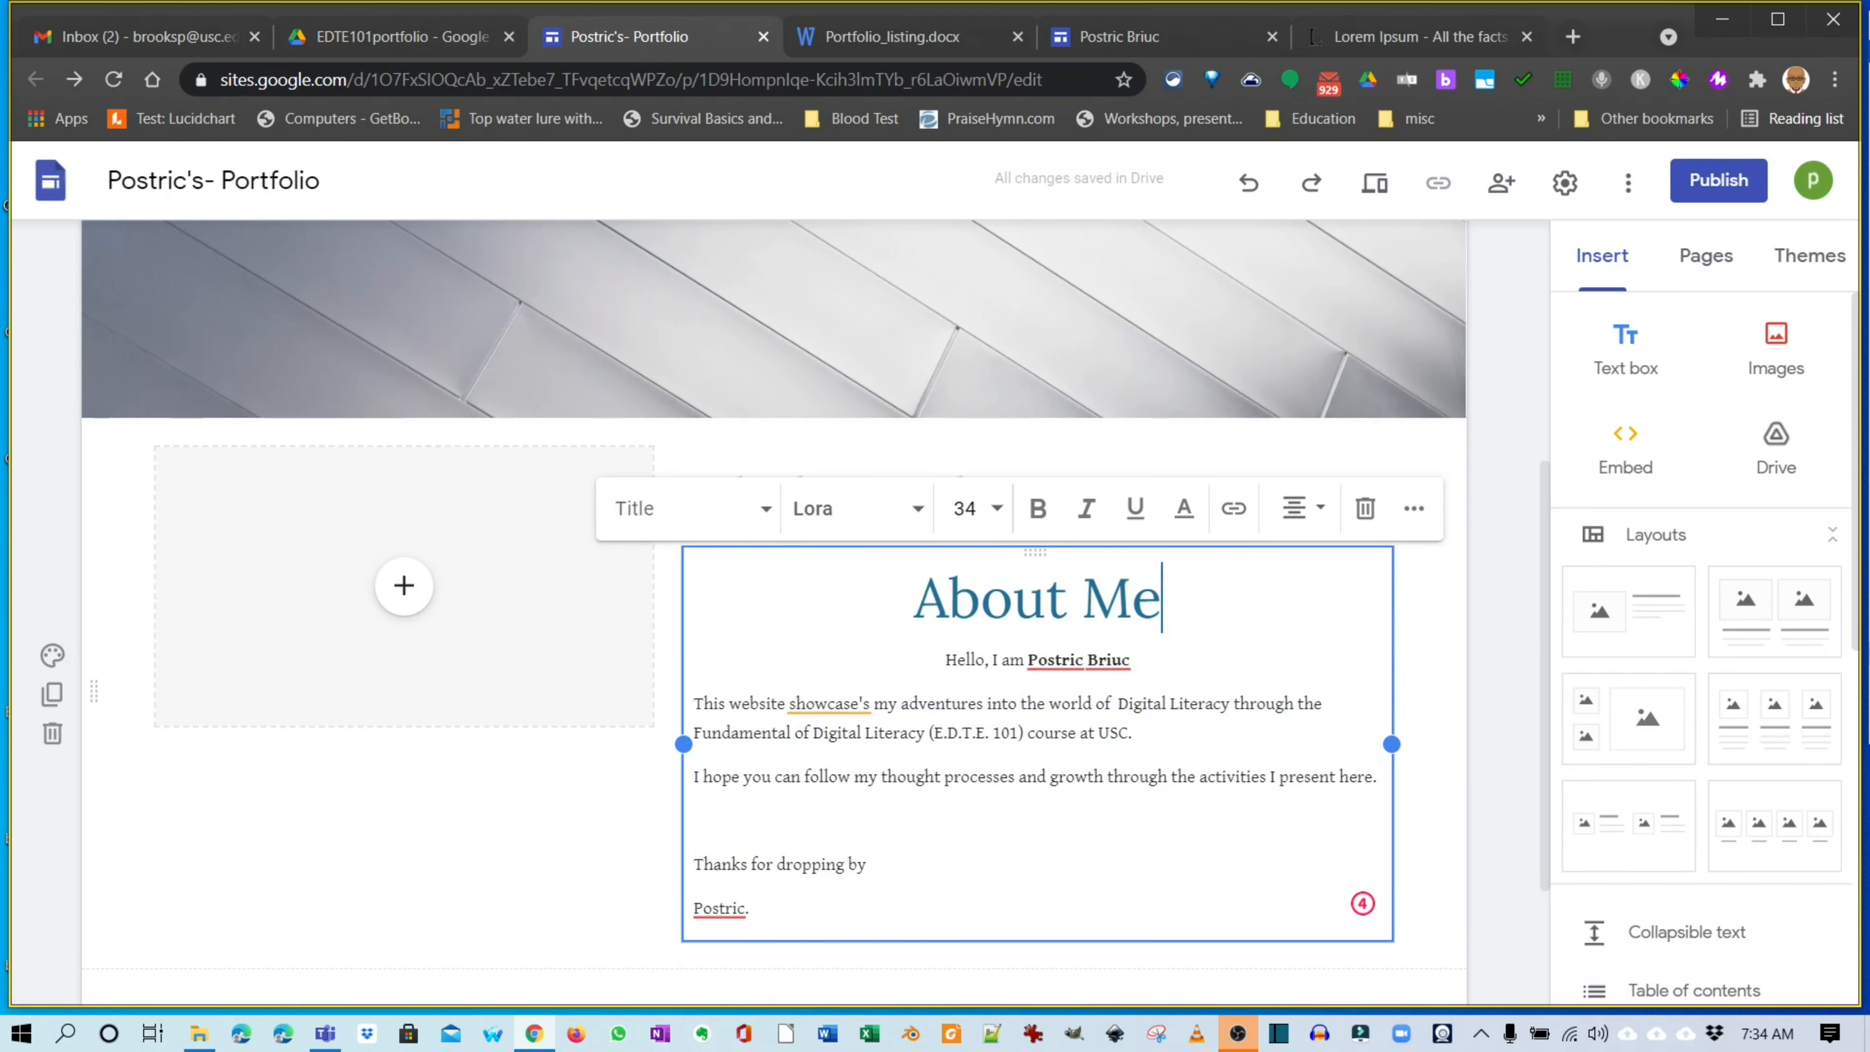
click(1428, 582)
click(892, 509)
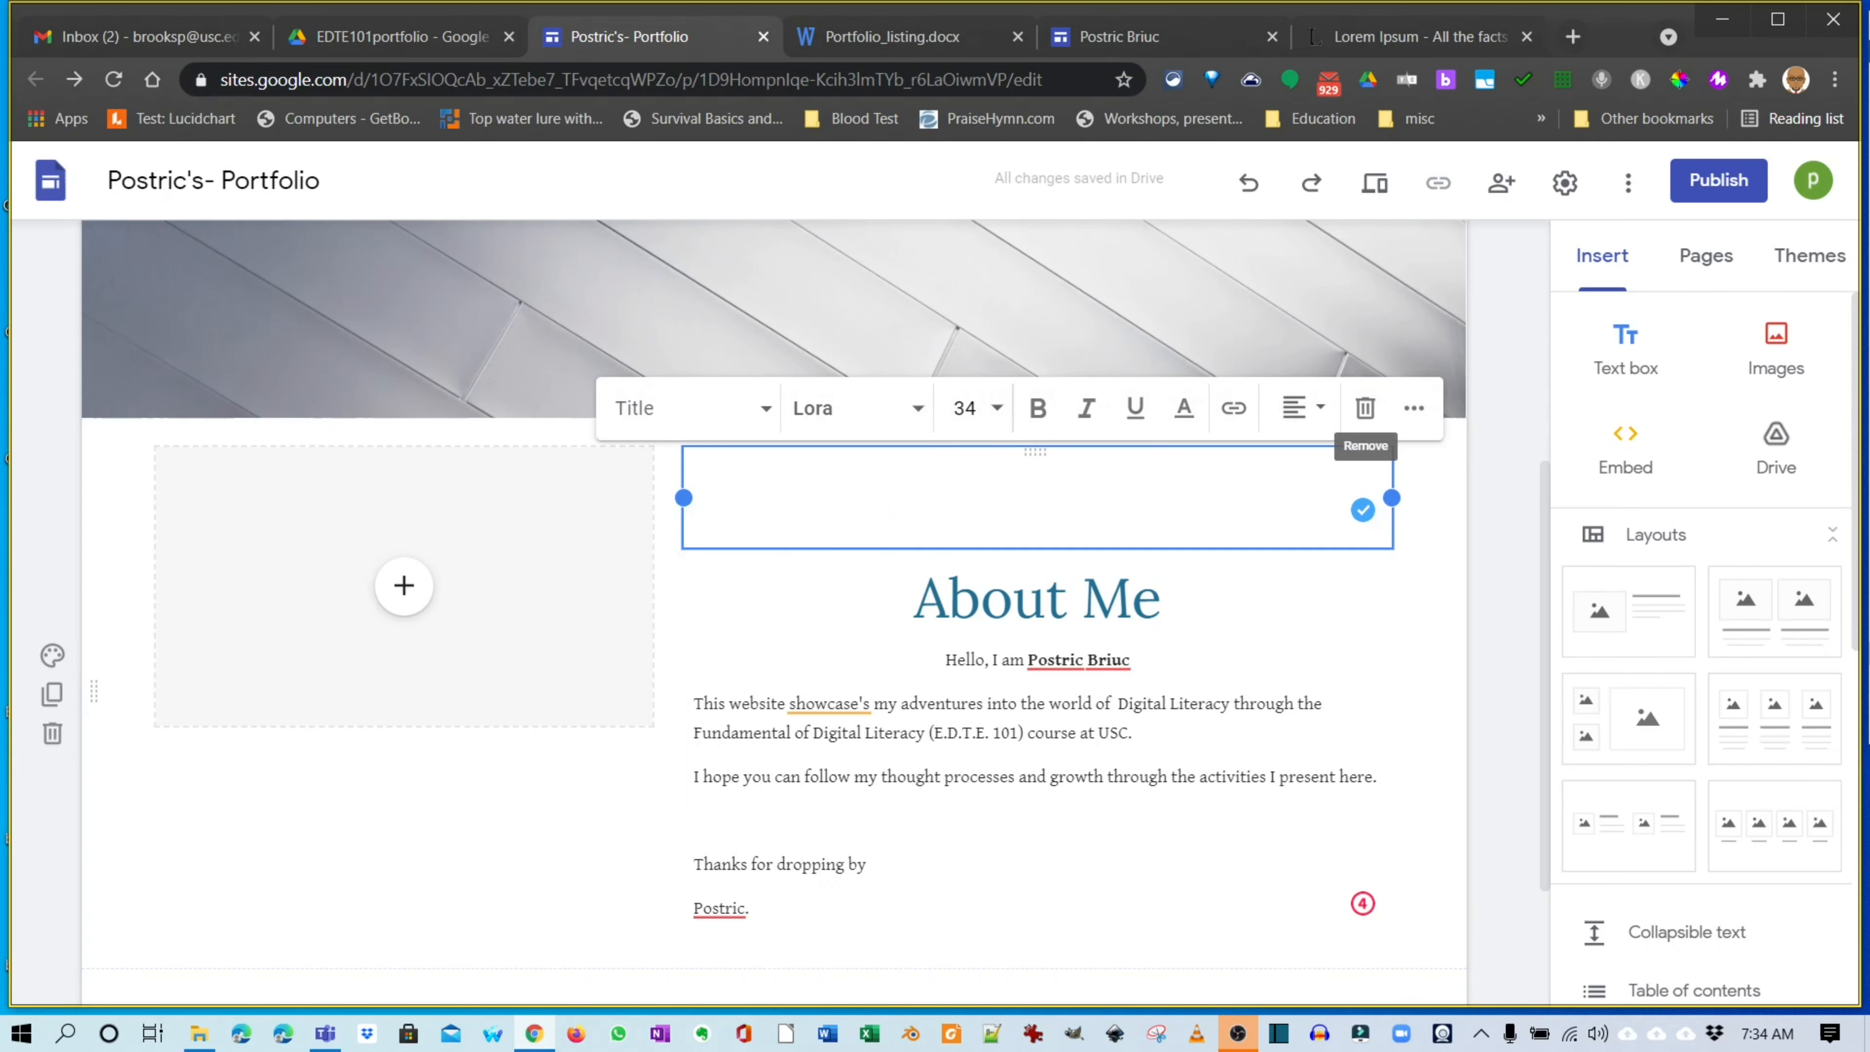
click(1365, 407)
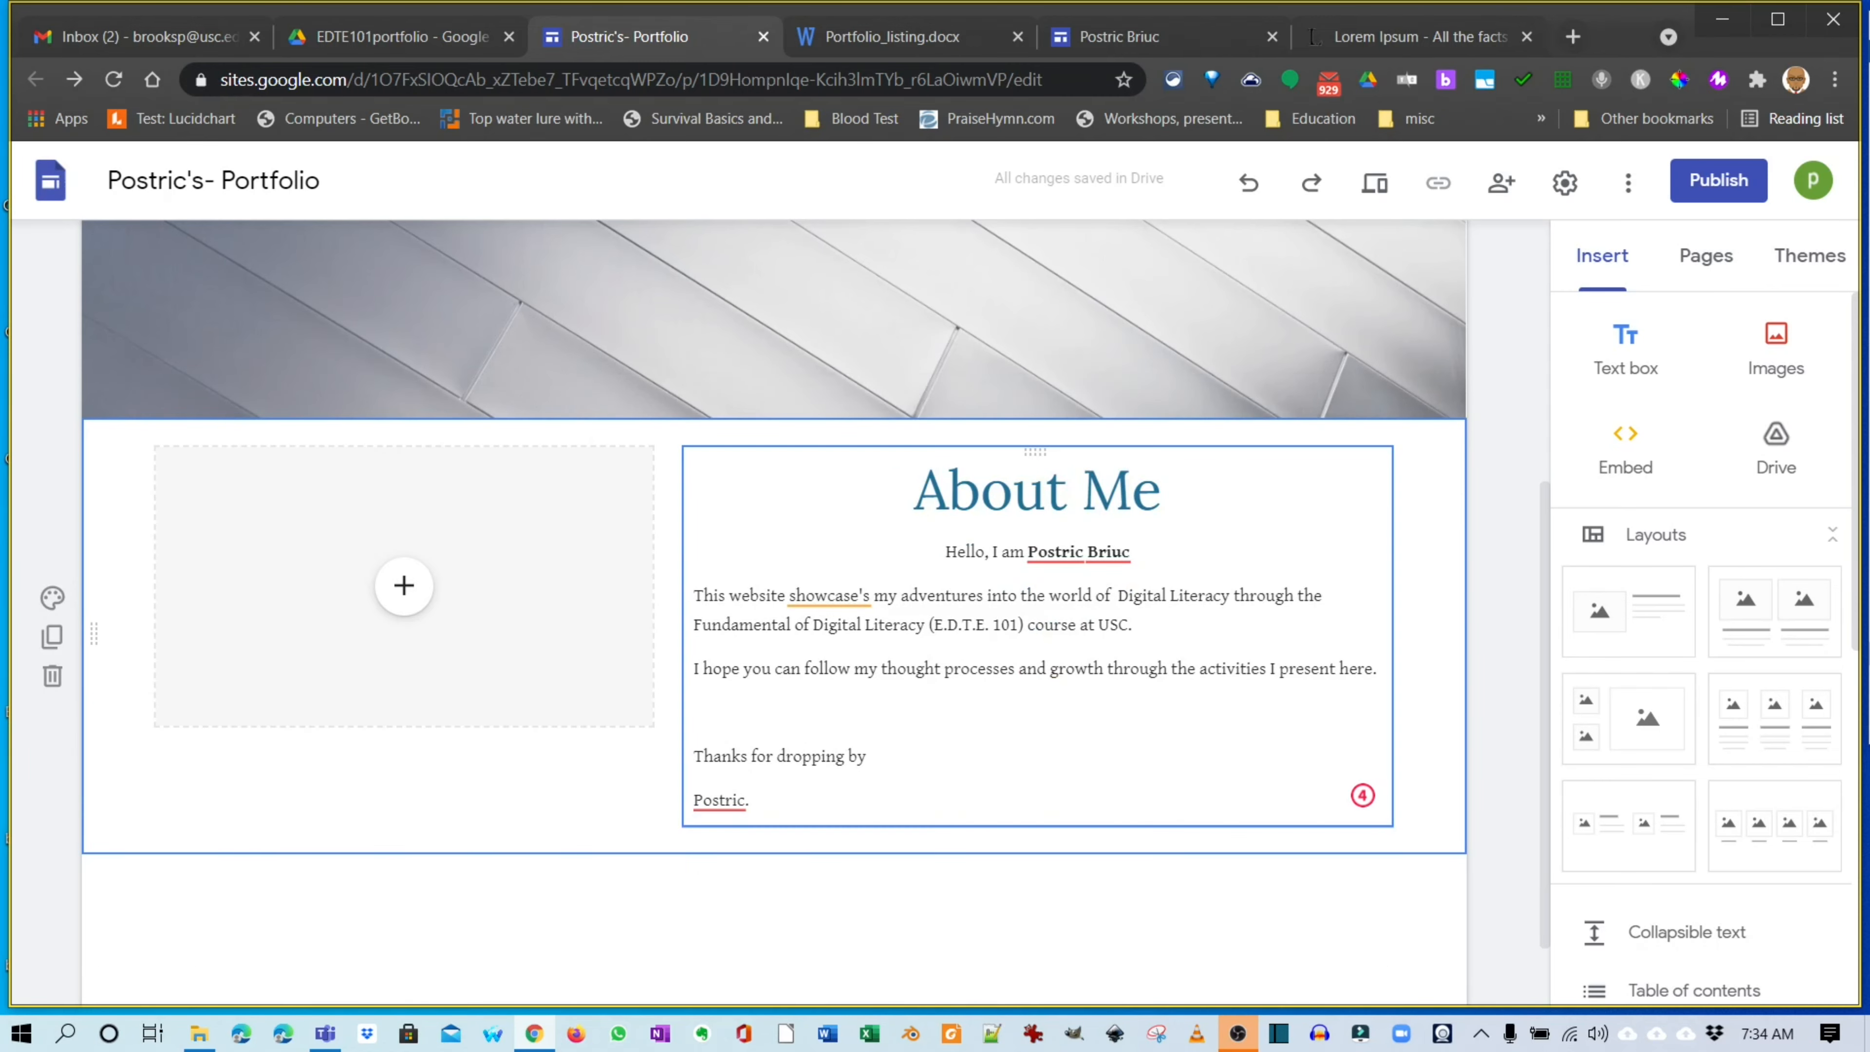
Set the About Me paragraphs below the greeting to size 14 with 1.5 line spacing.
click(839, 669)
click(750, 801)
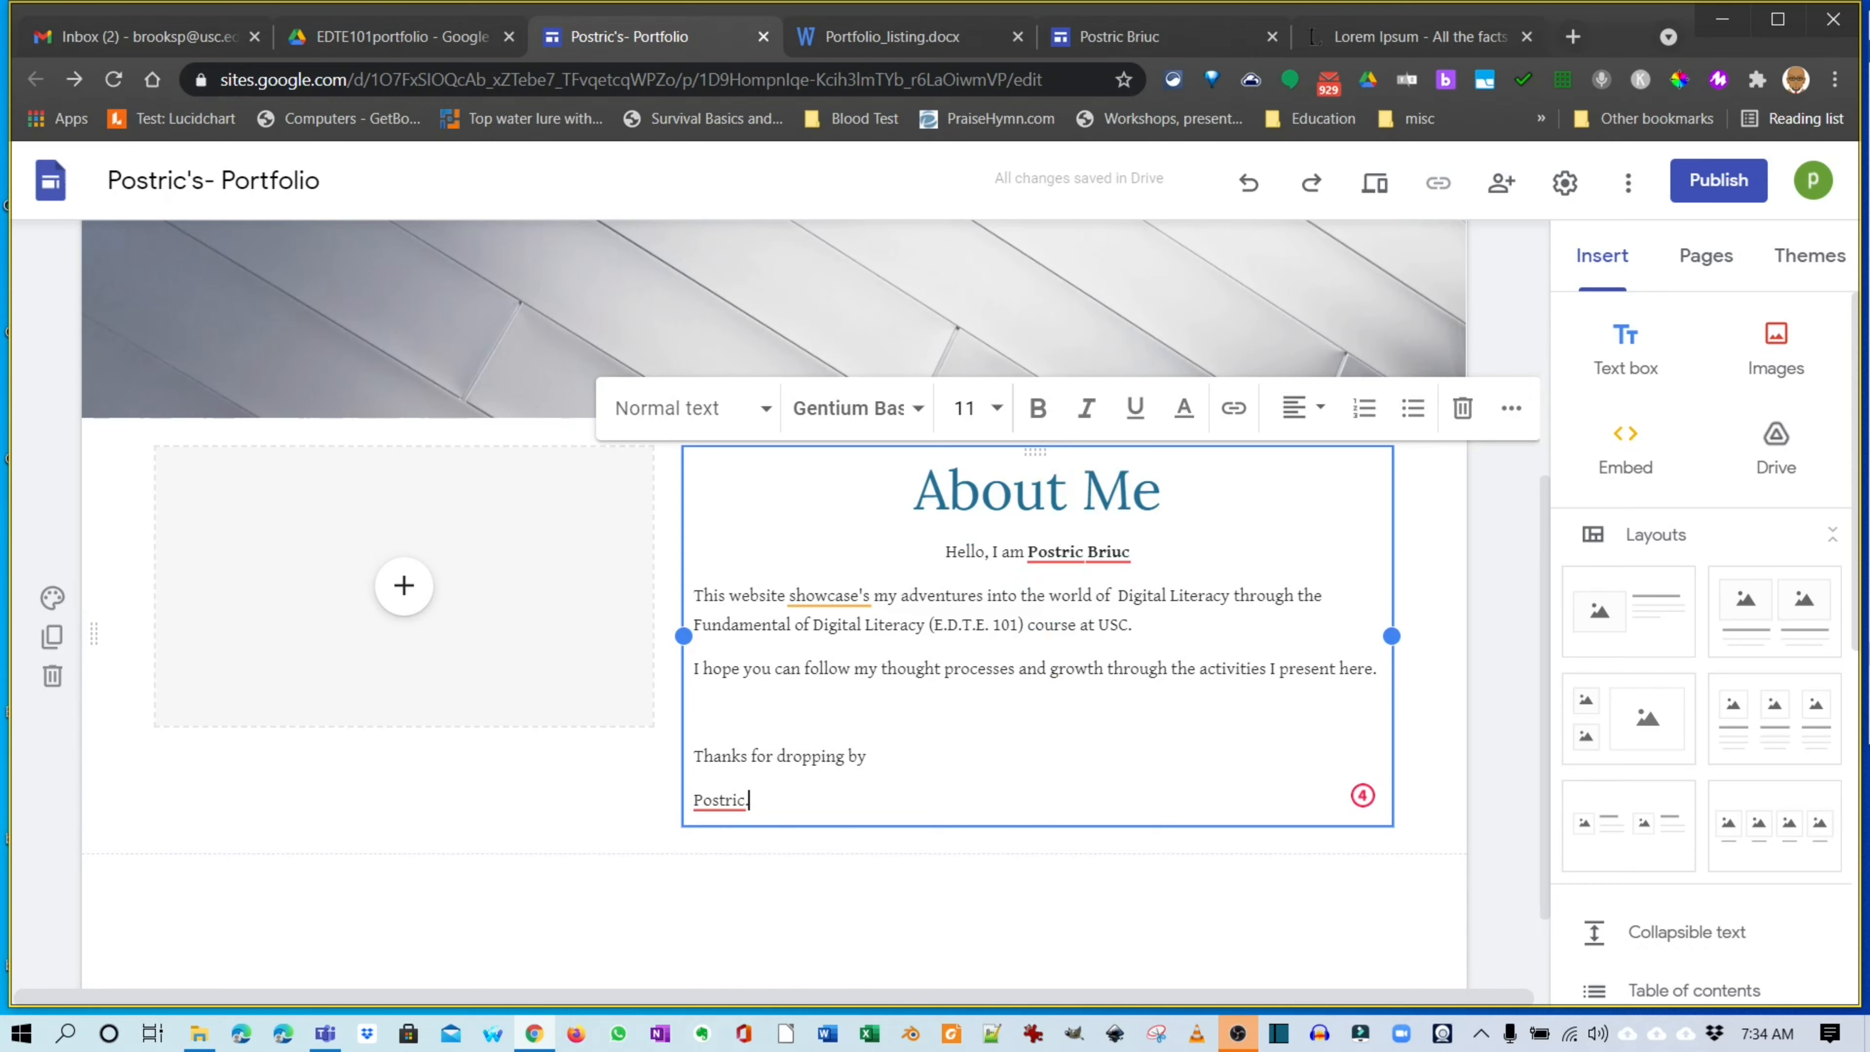
drag(749, 801, 694, 595)
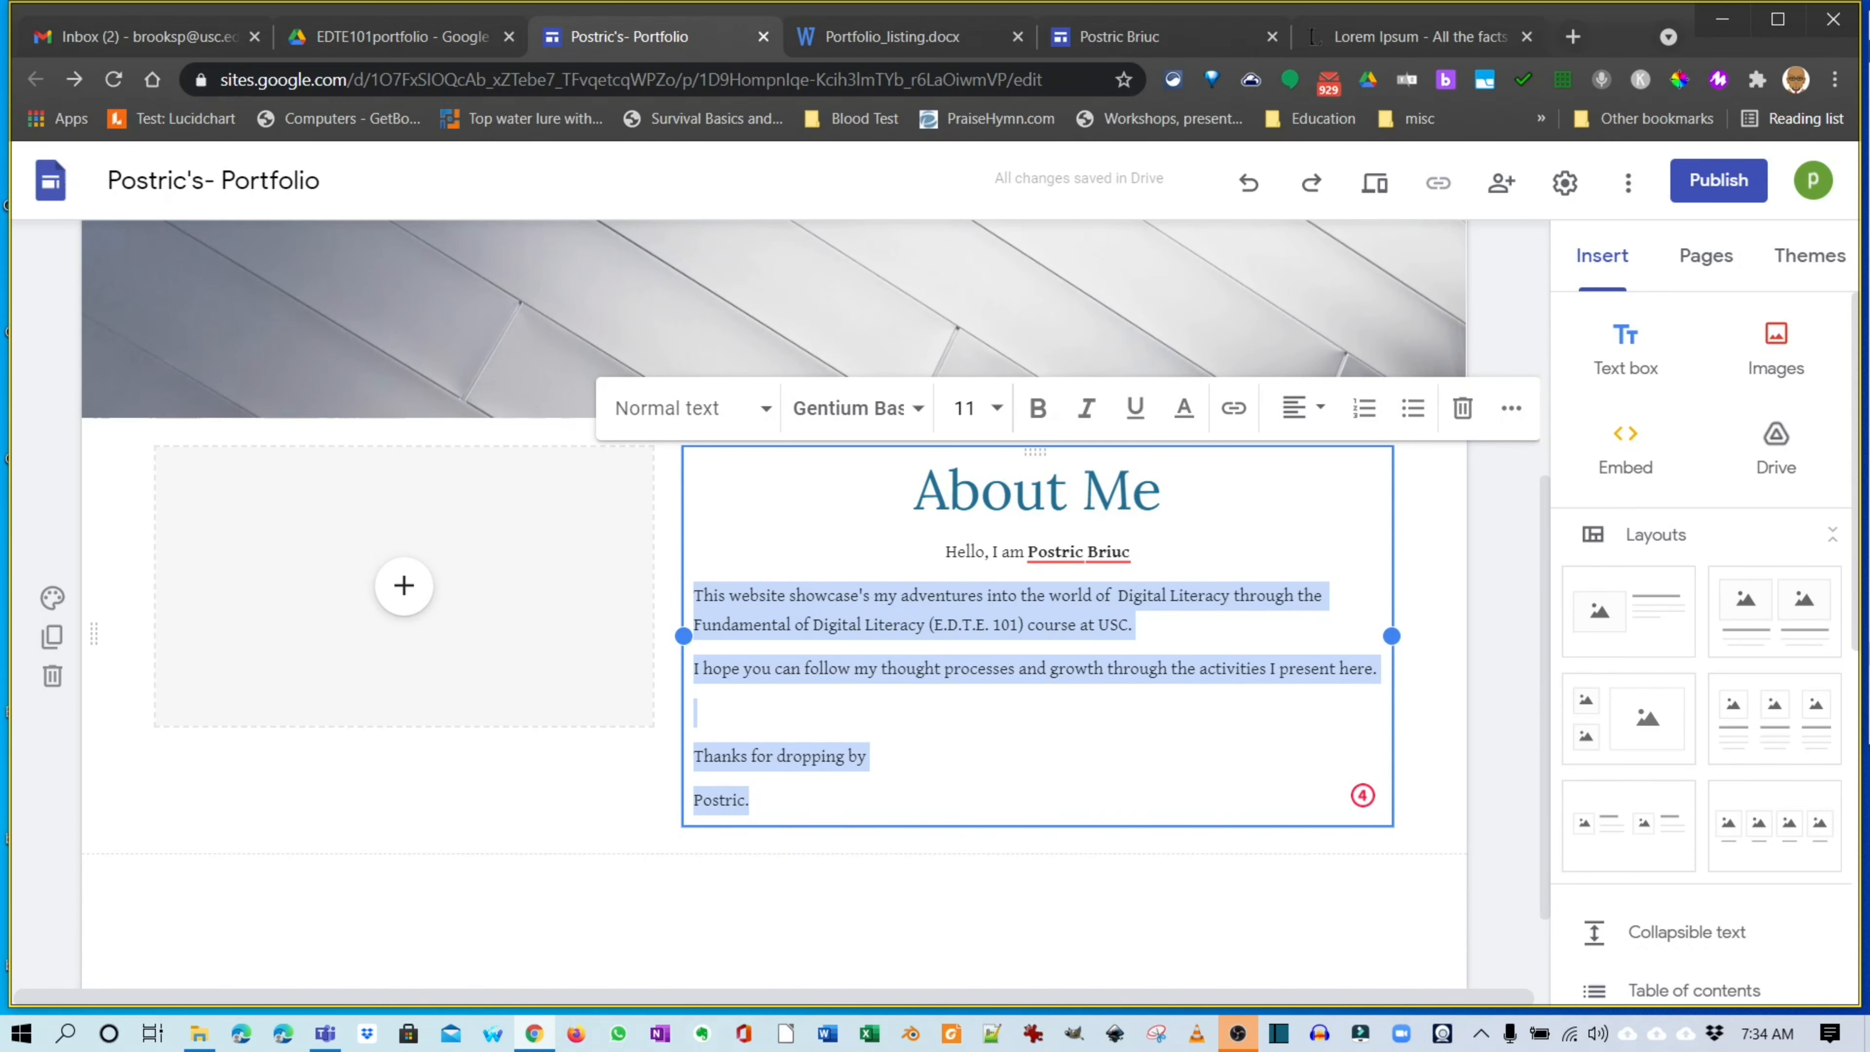
click(966, 409)
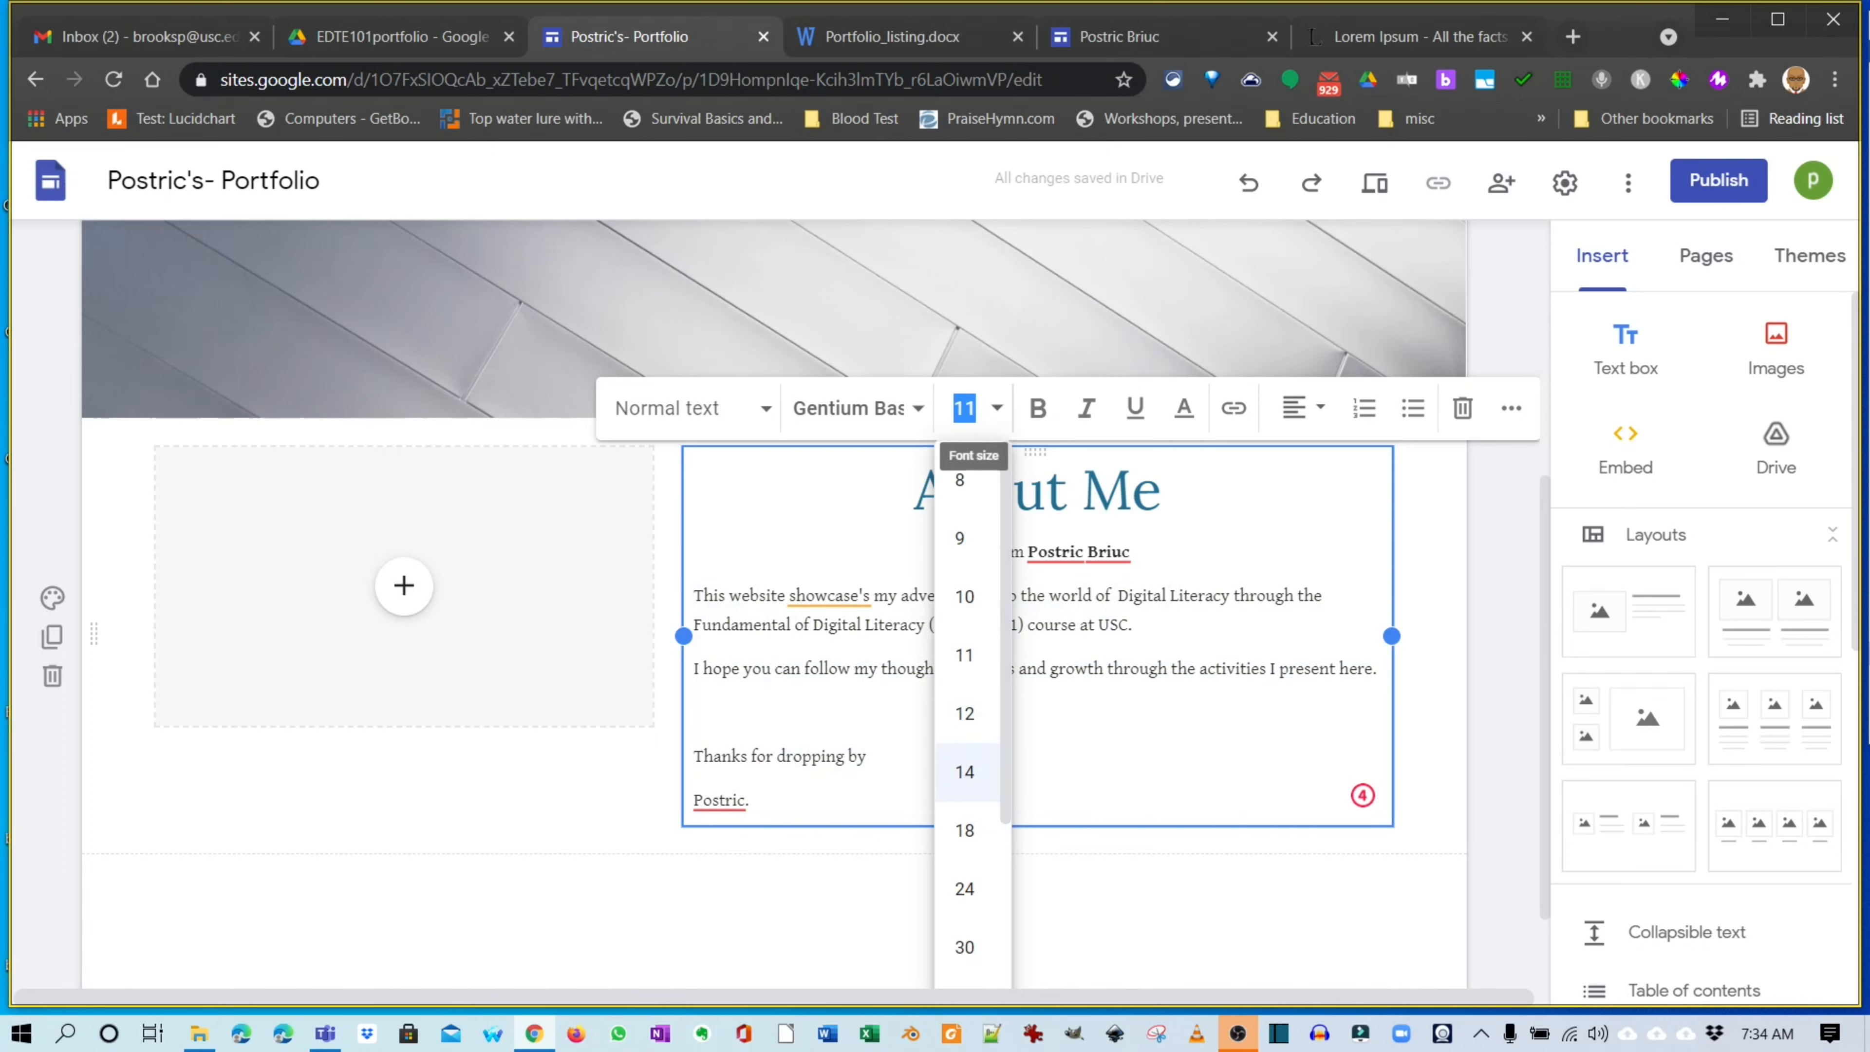
click(964, 771)
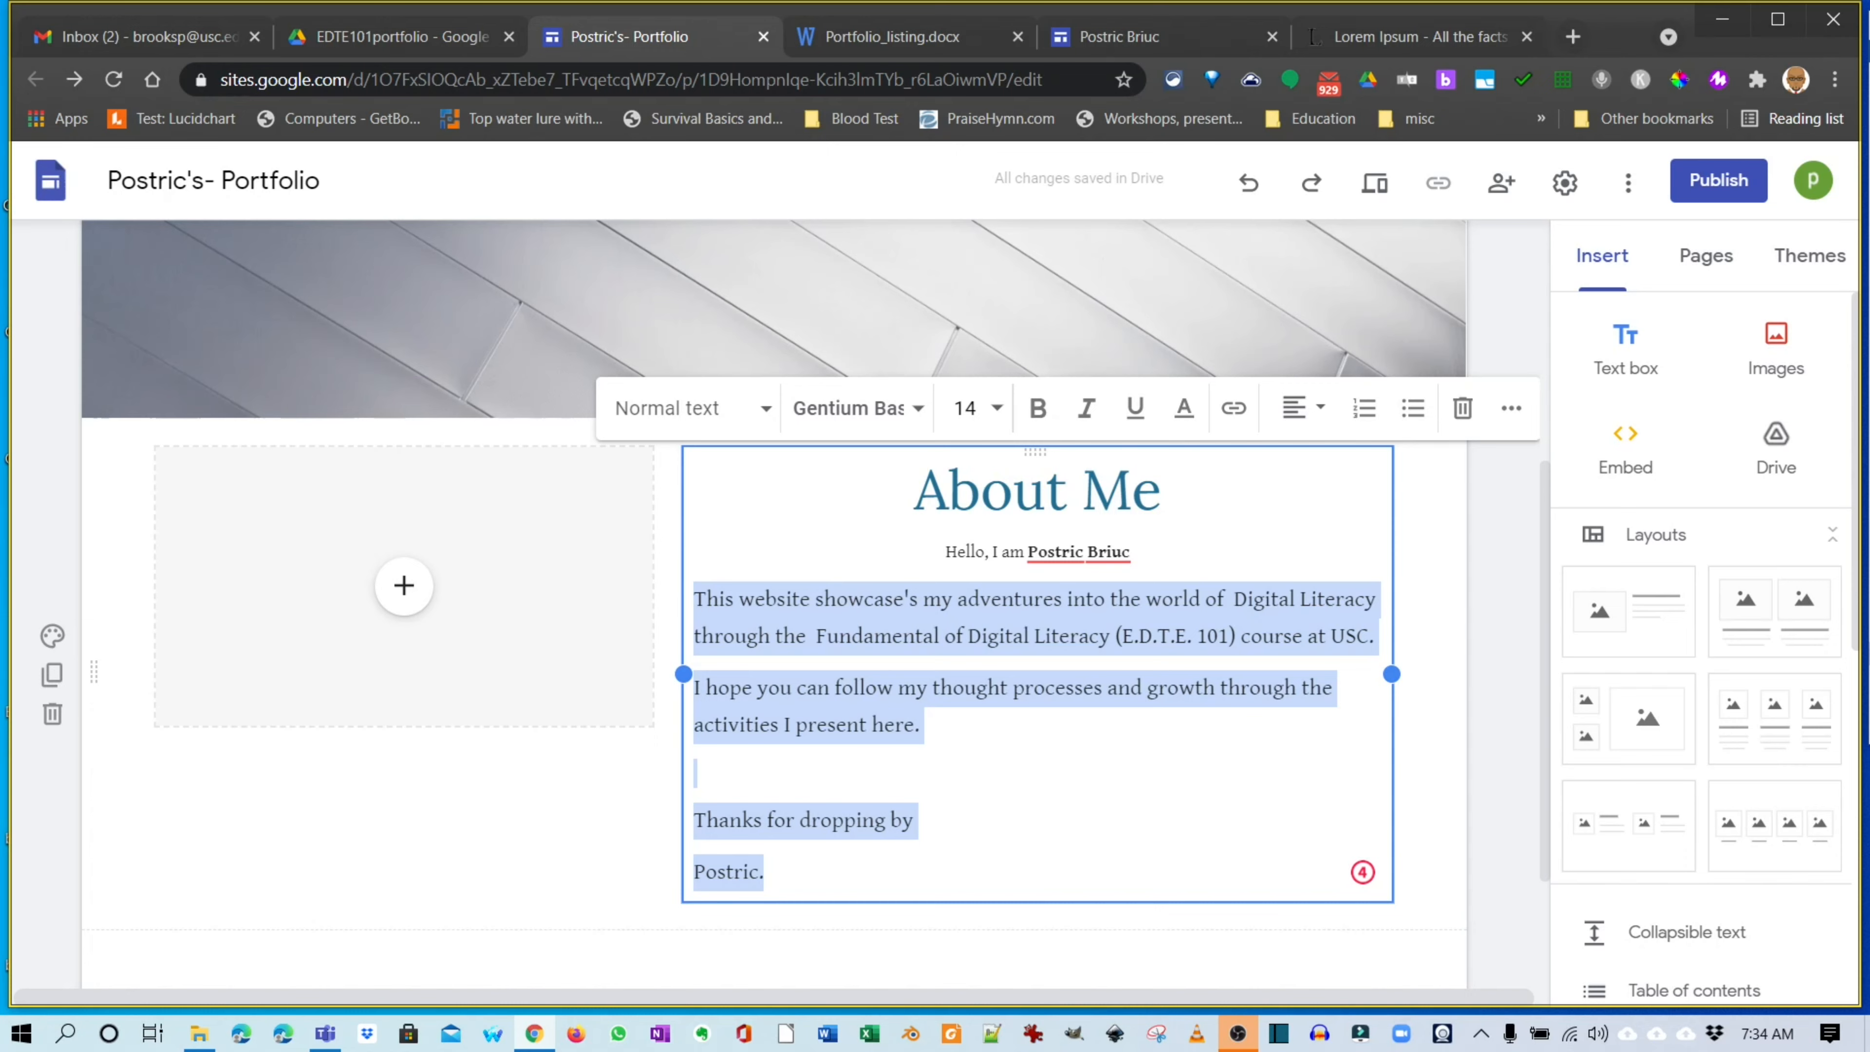
click(1511, 407)
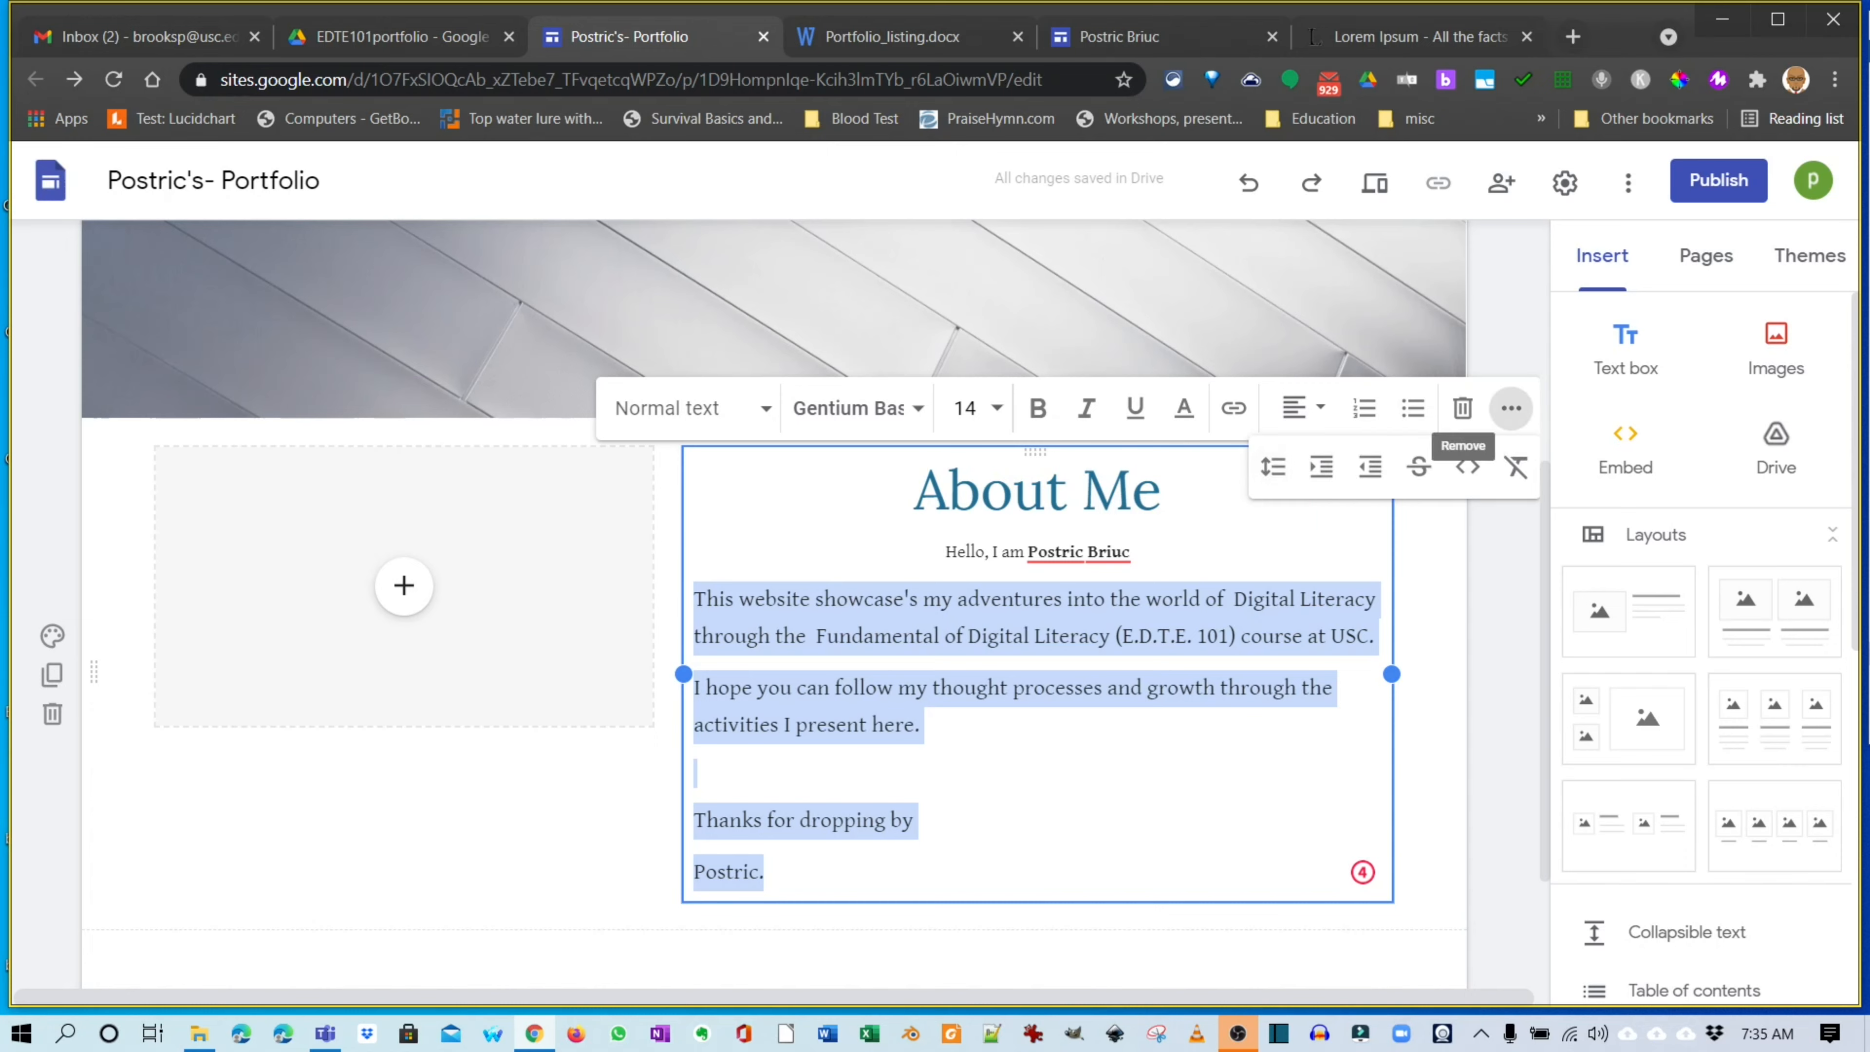
click(1273, 465)
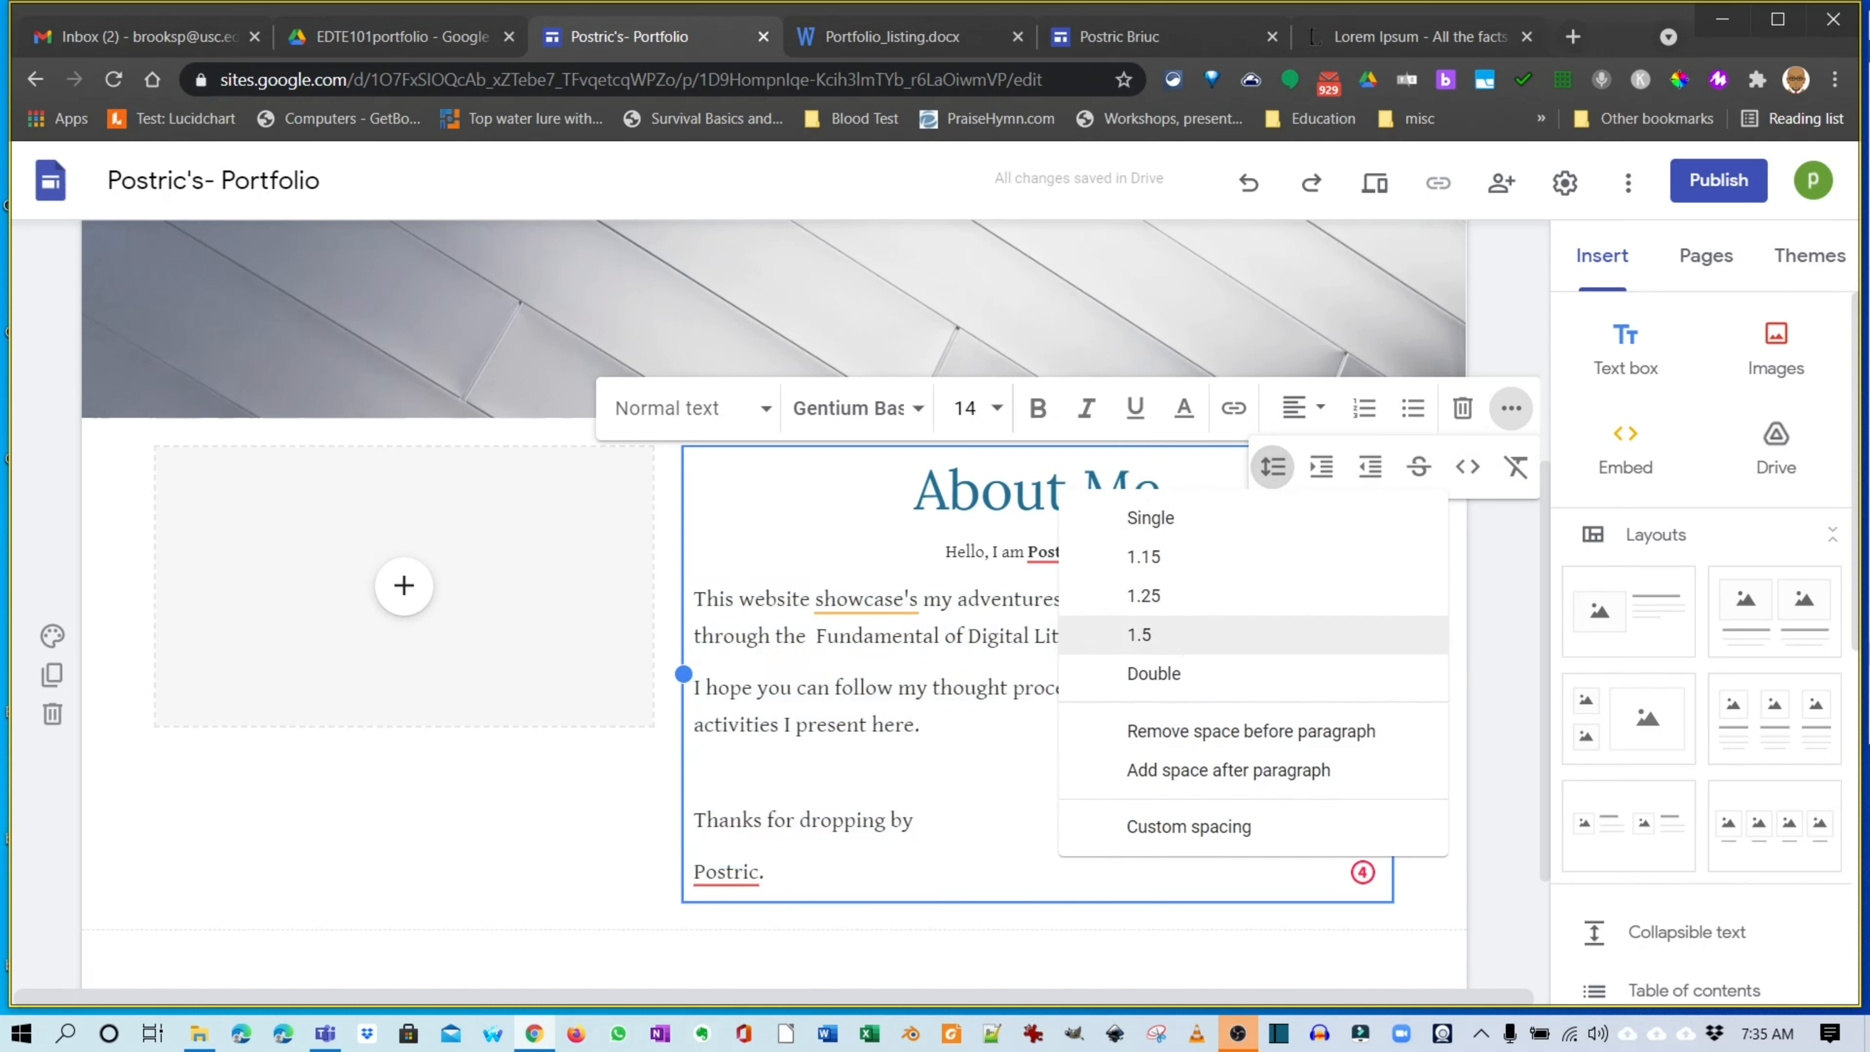
click(1148, 634)
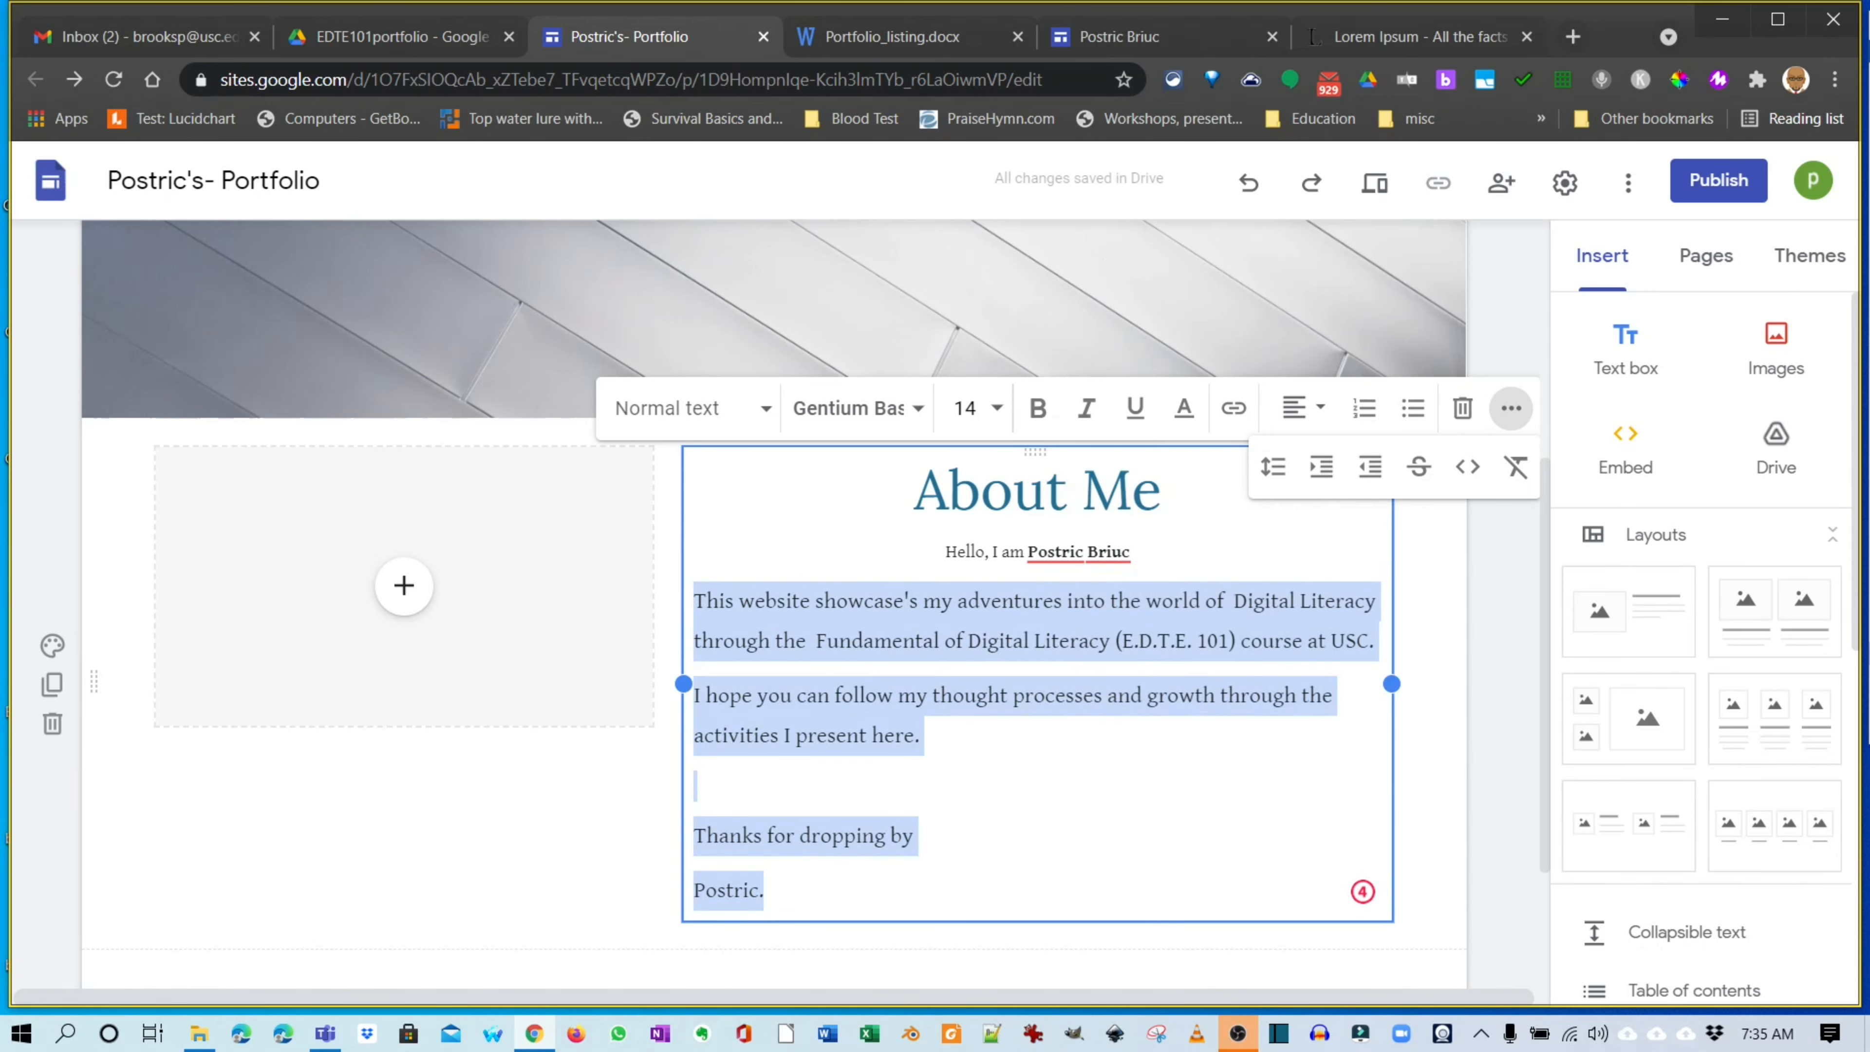
click(403, 587)
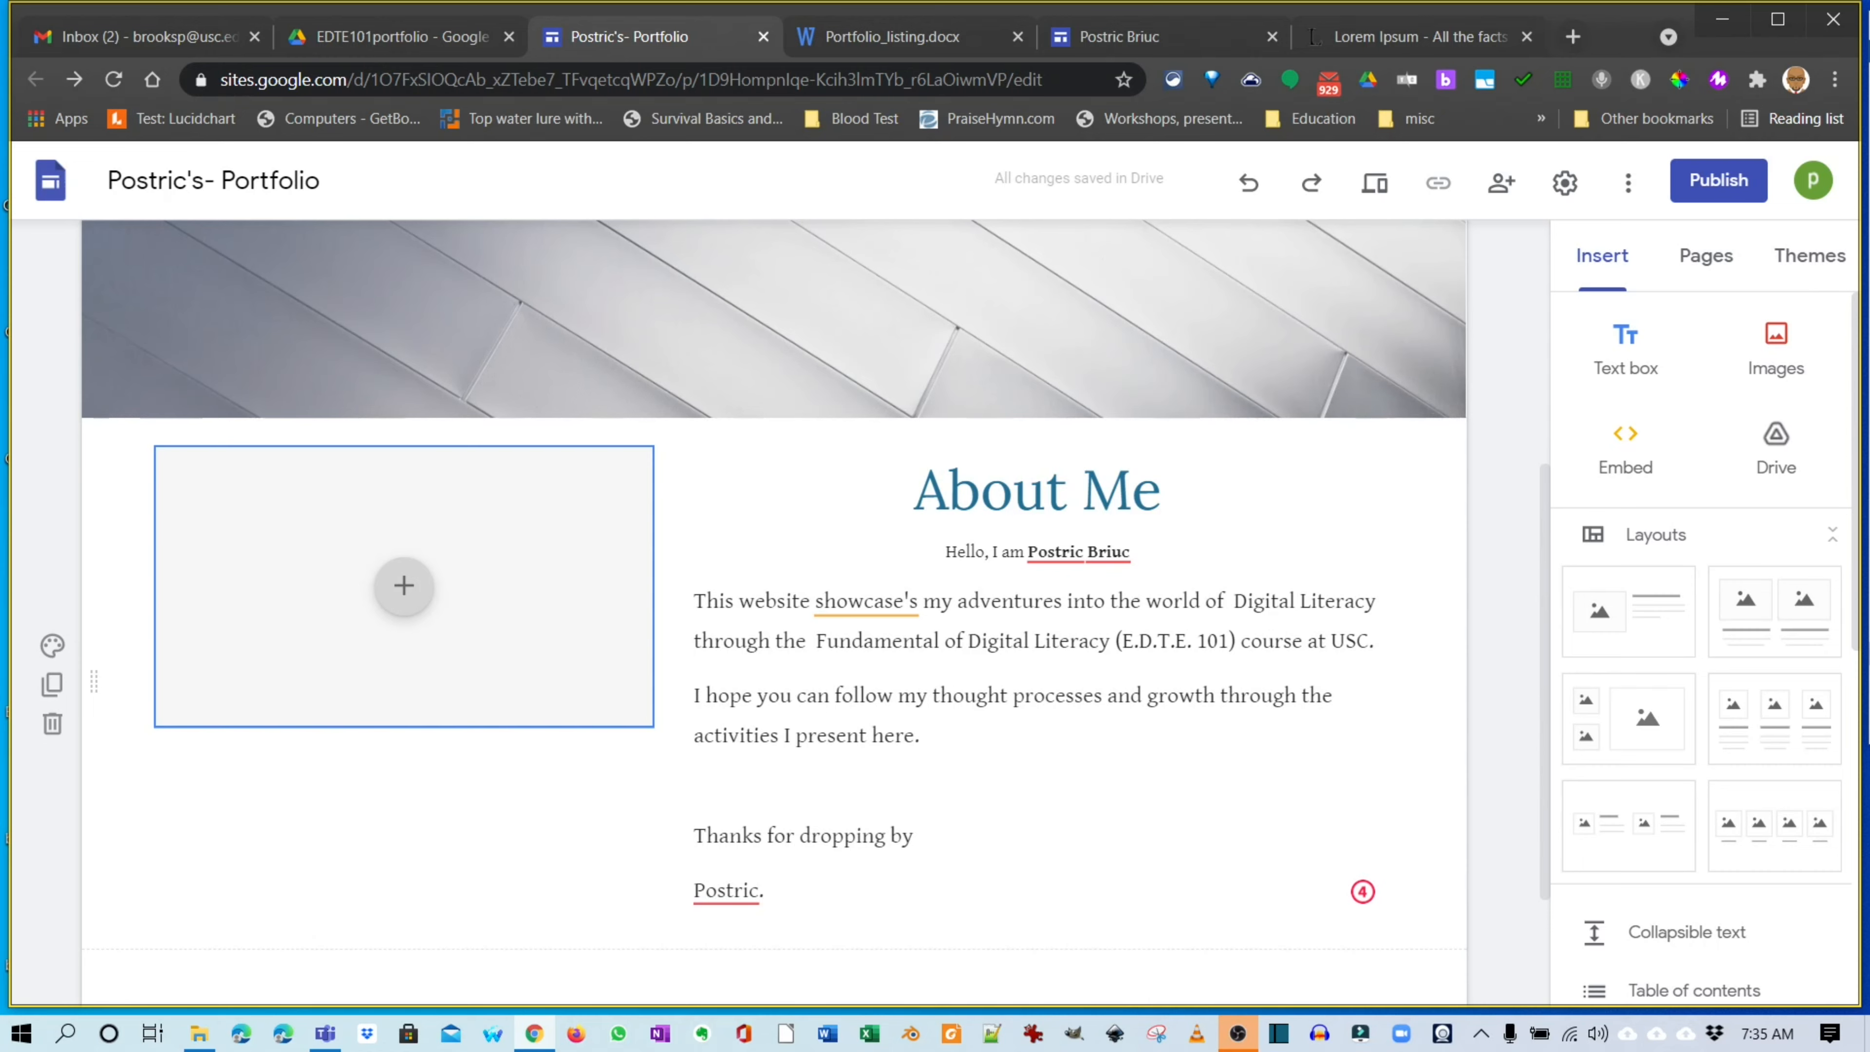
Add a page footer and select the contact e-mail address in the other site's footer.
scroll(1031, 662, down, 3)
scroll(1031, 663, up, 8)
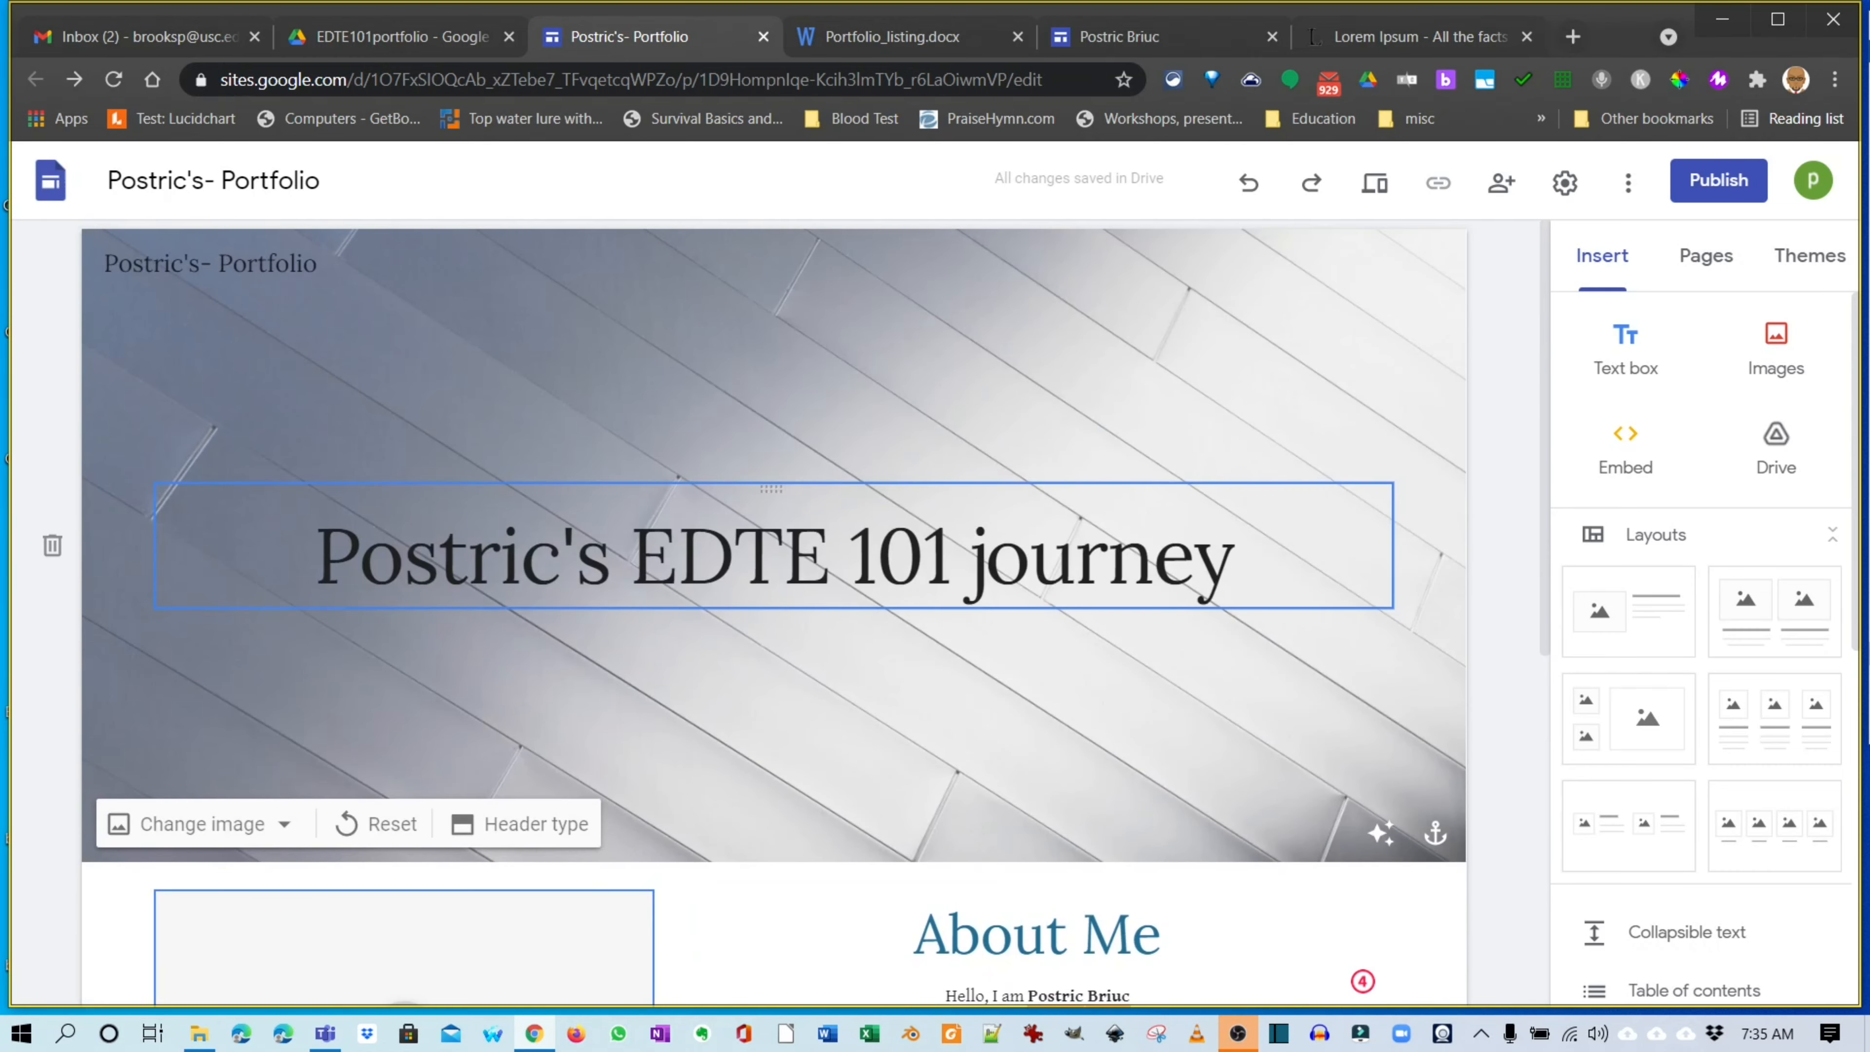
scroll(773, 612, down, 8)
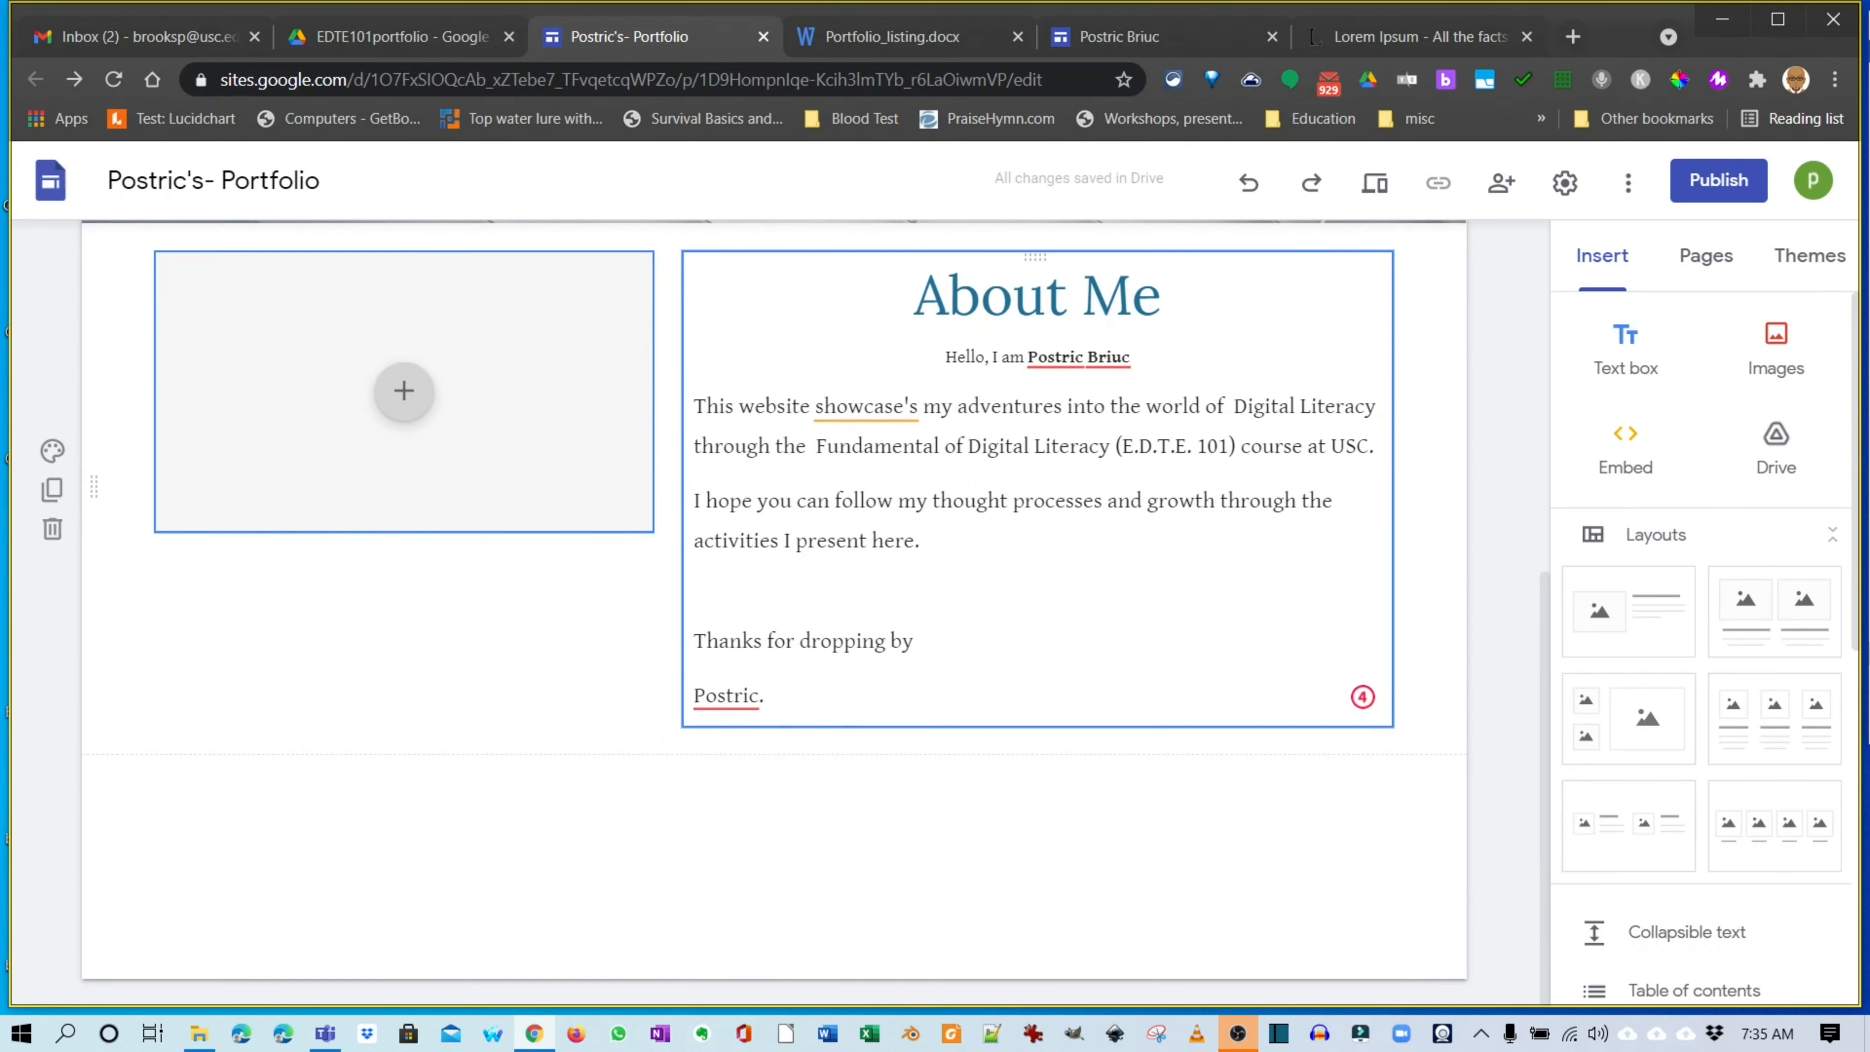
click(774, 978)
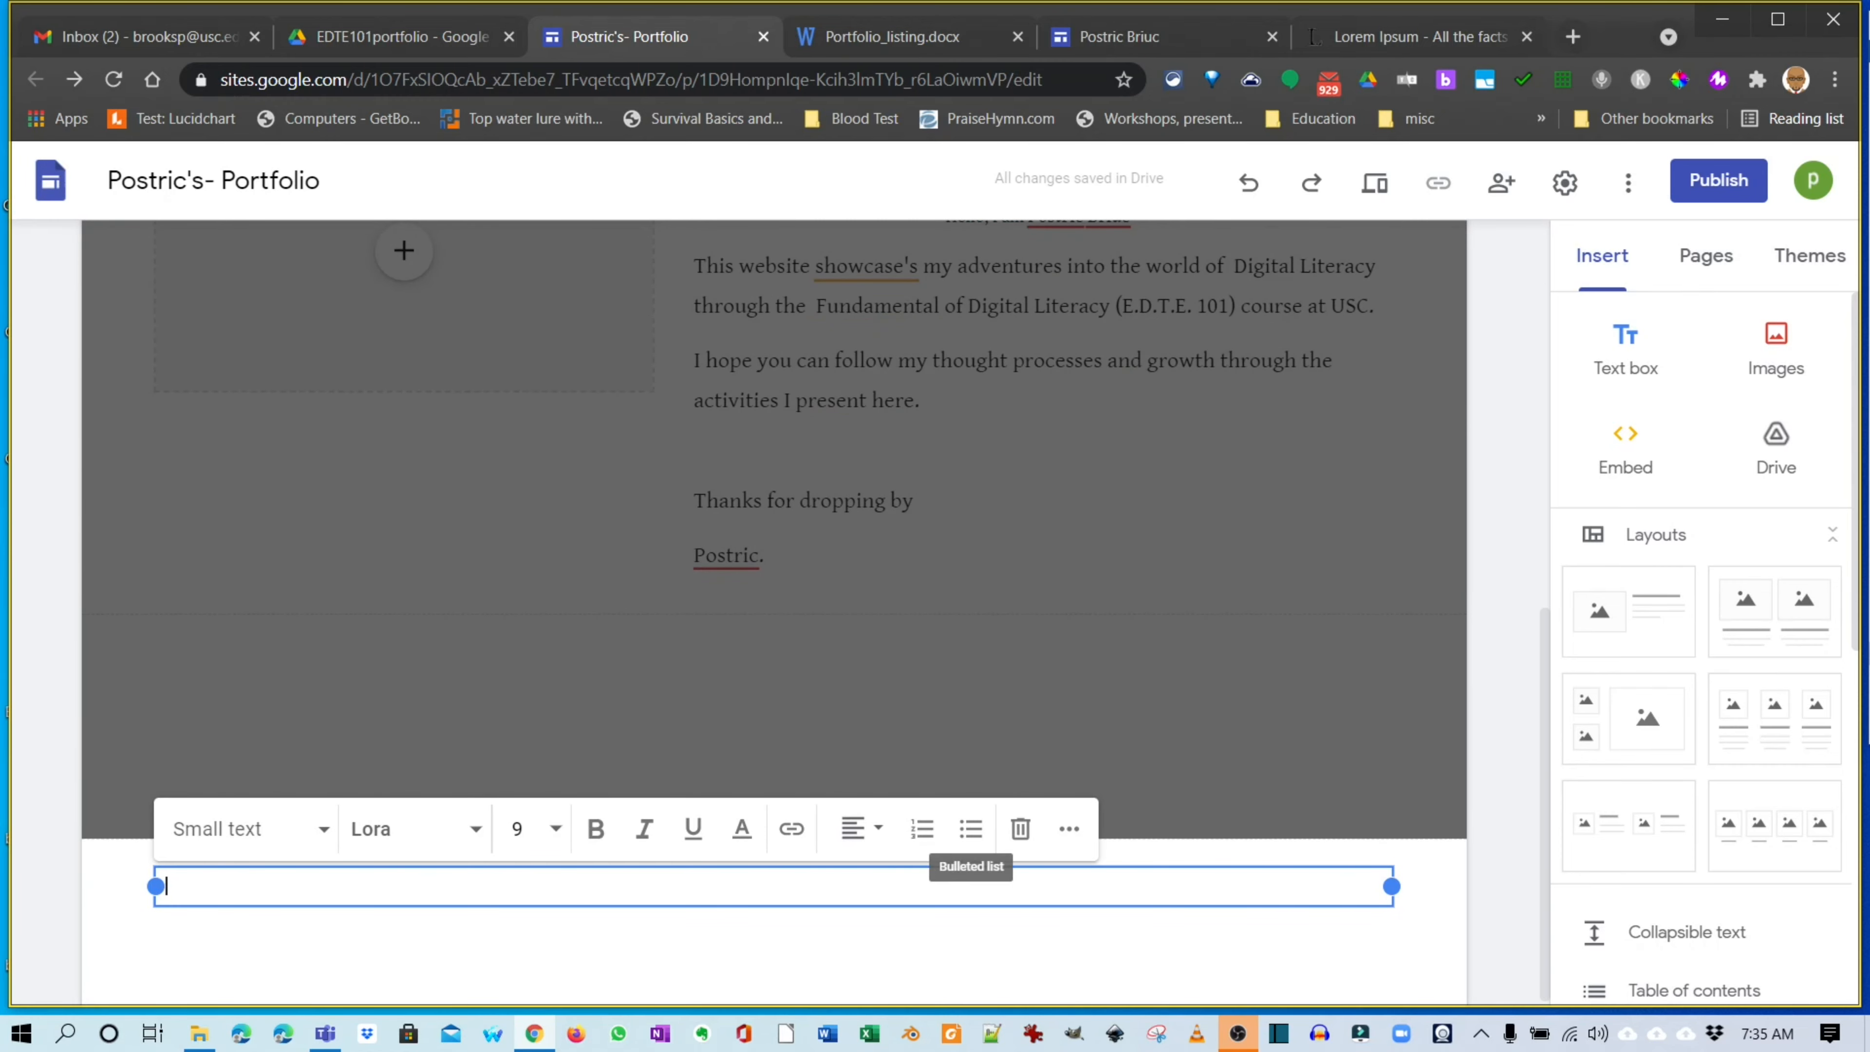
click(1148, 36)
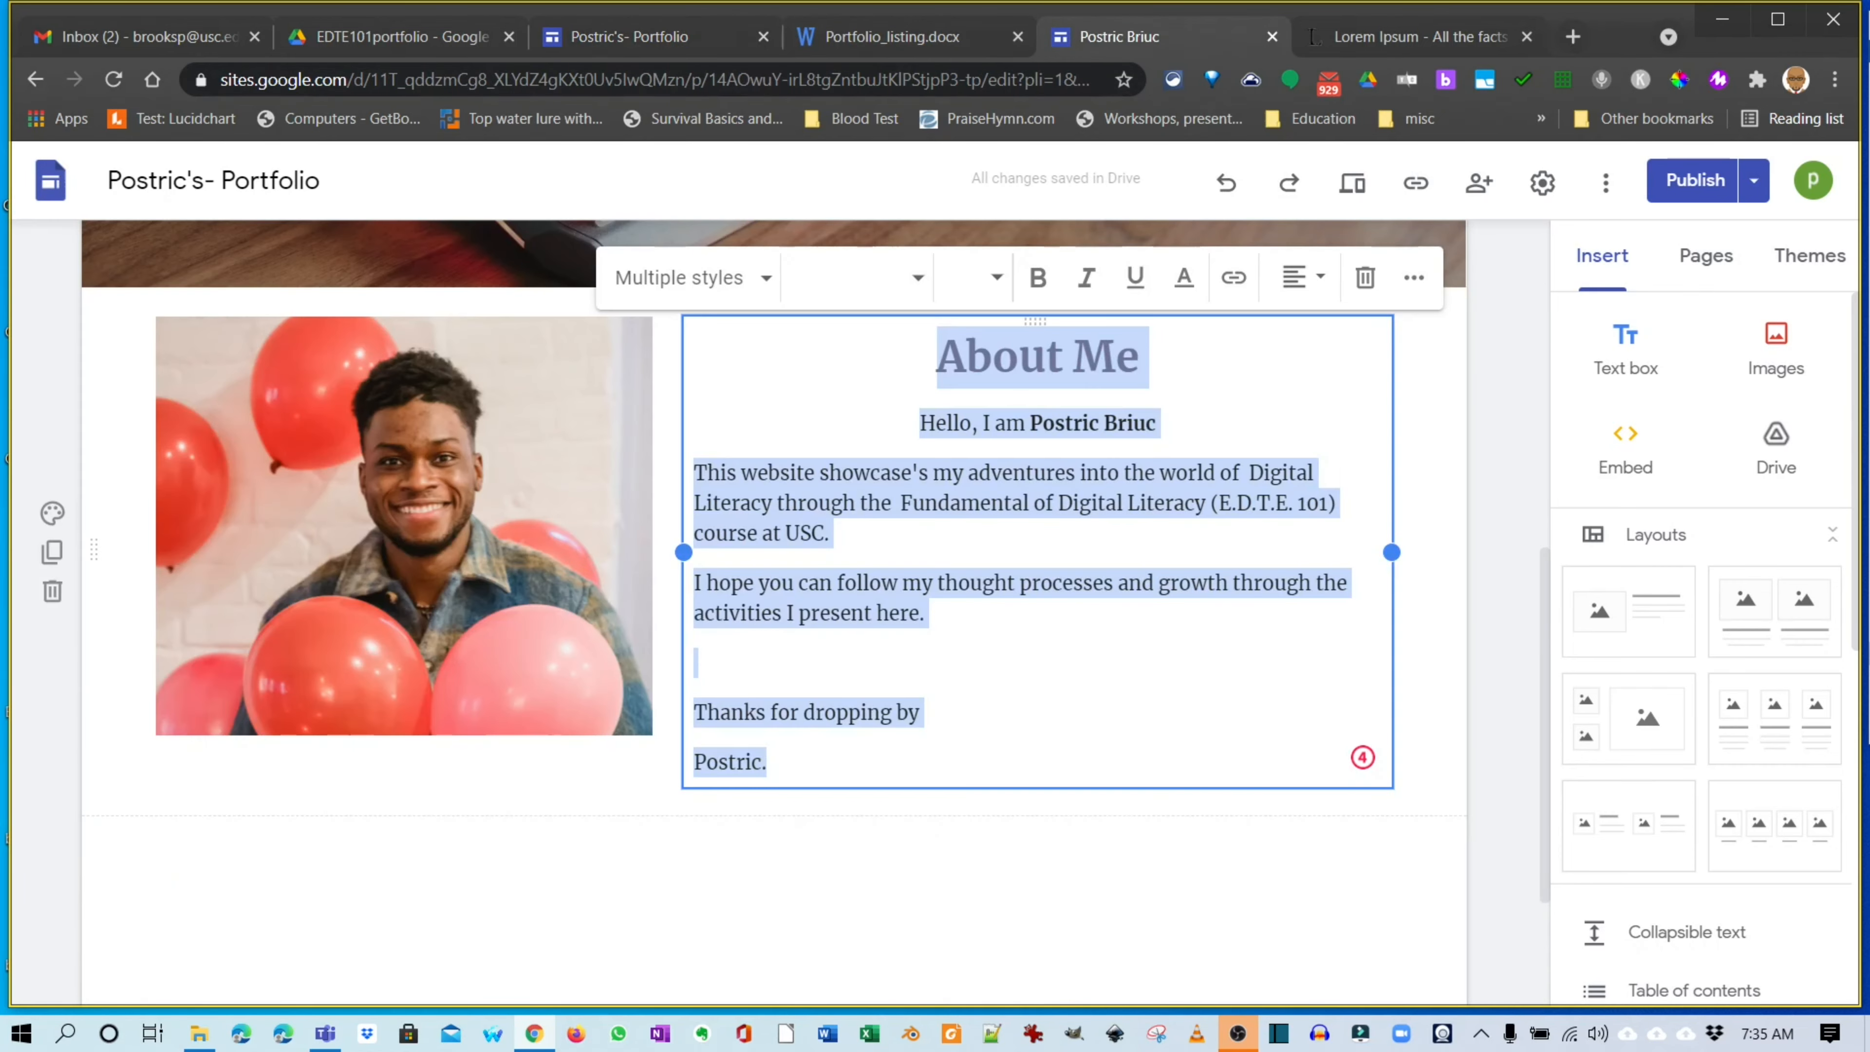
scroll(776, 737, down, 3)
click(776, 890)
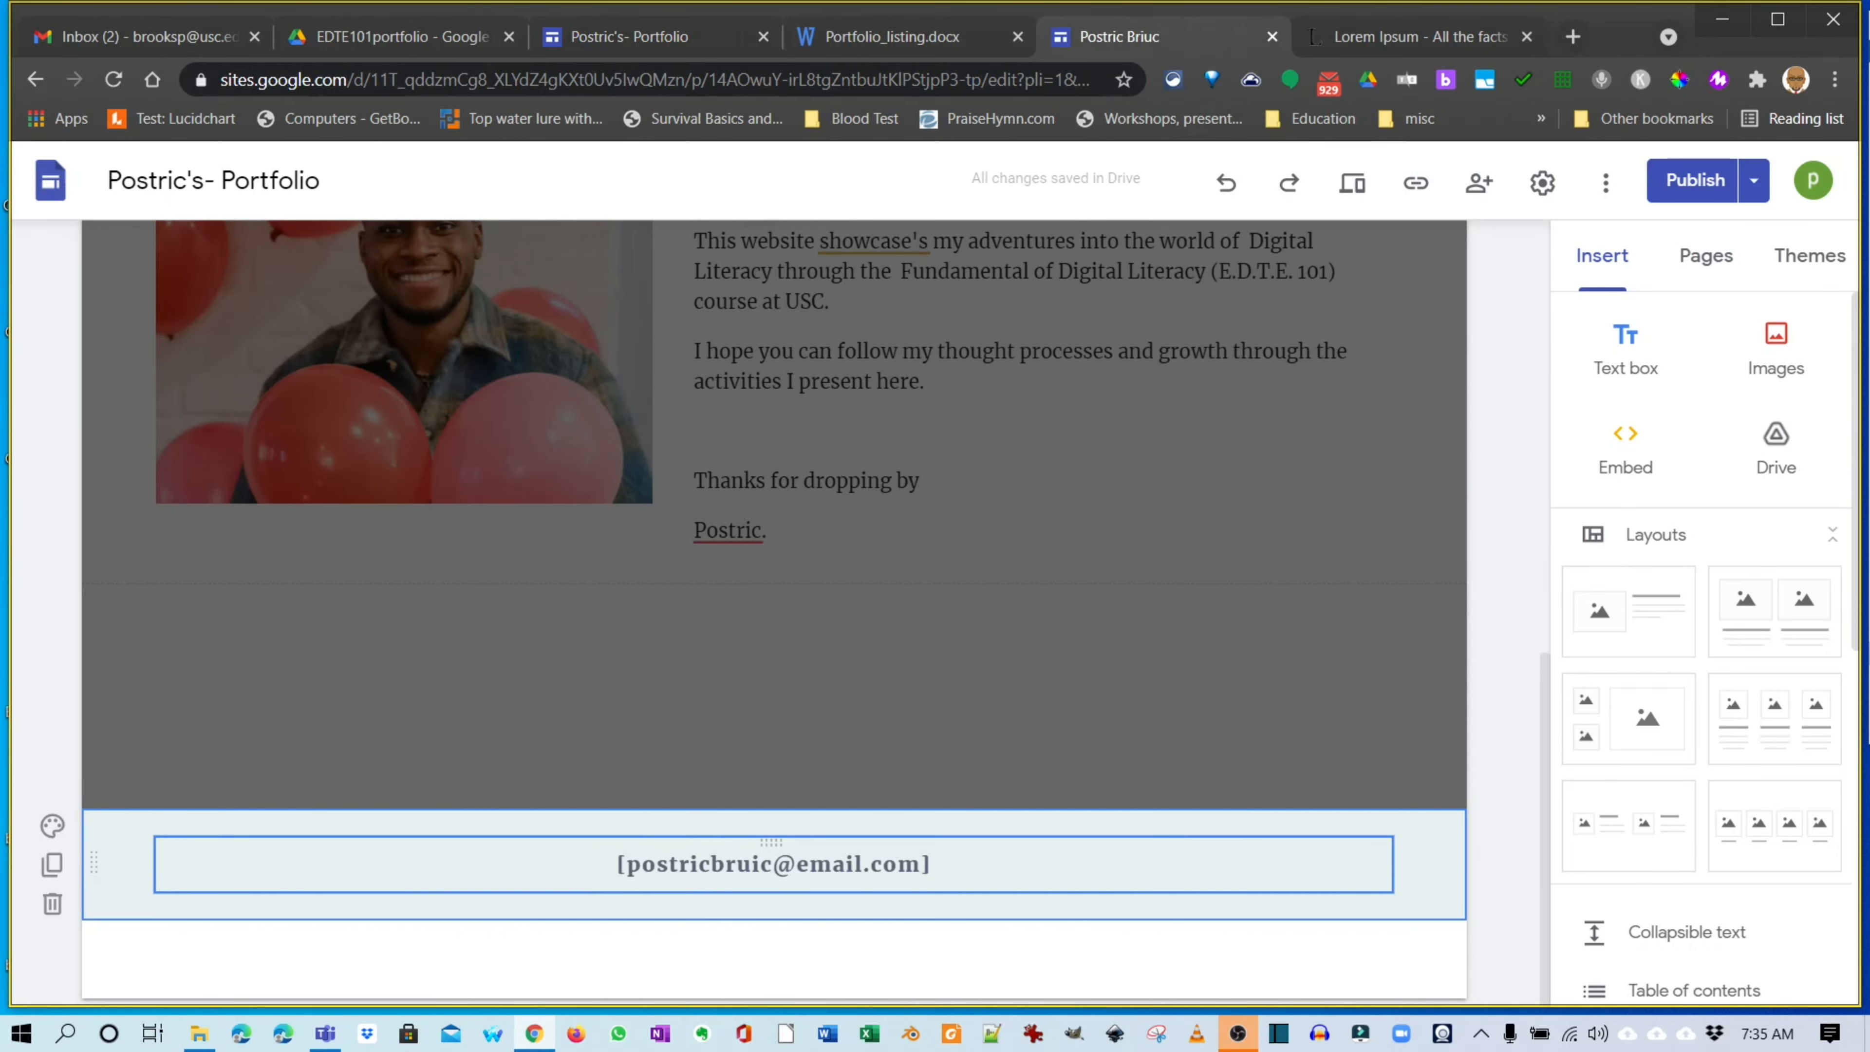
drag(932, 863, 617, 863)
key(ctrl+c)
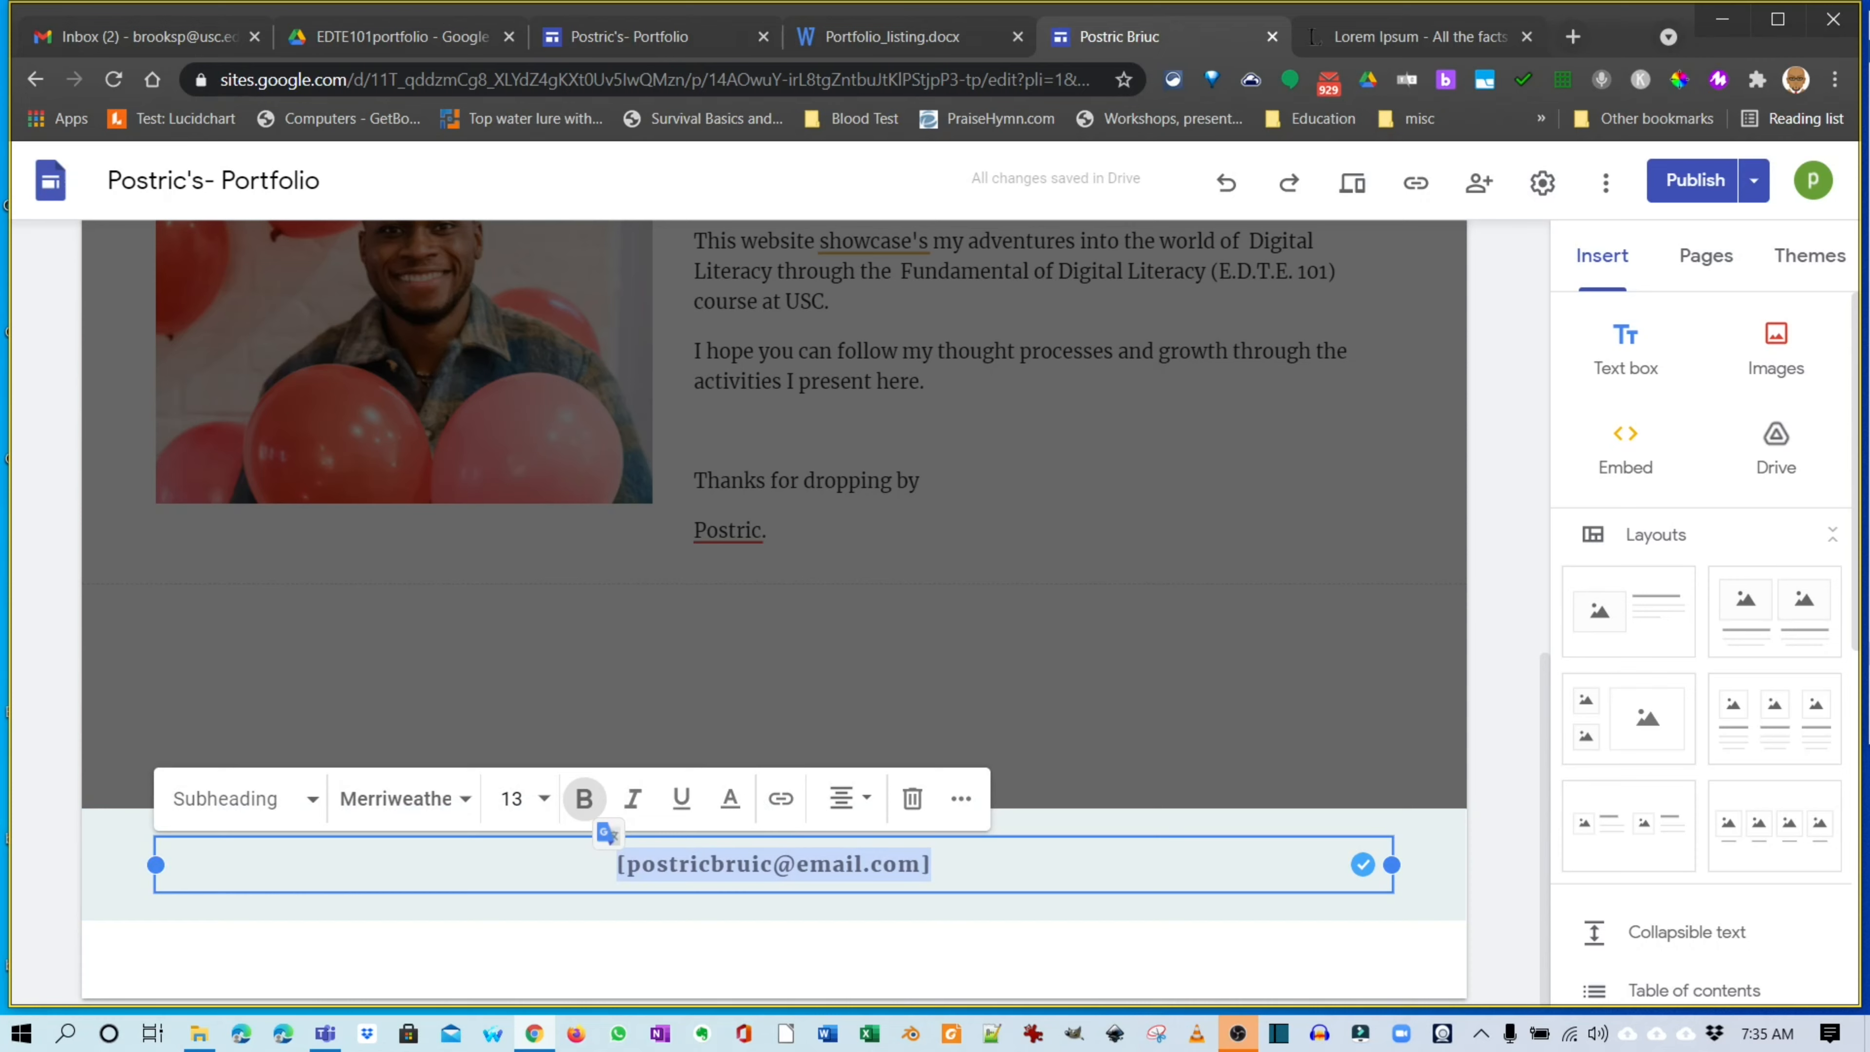
Centre the portfolio footer and paste the contact e-mail address into it.
click(630, 37)
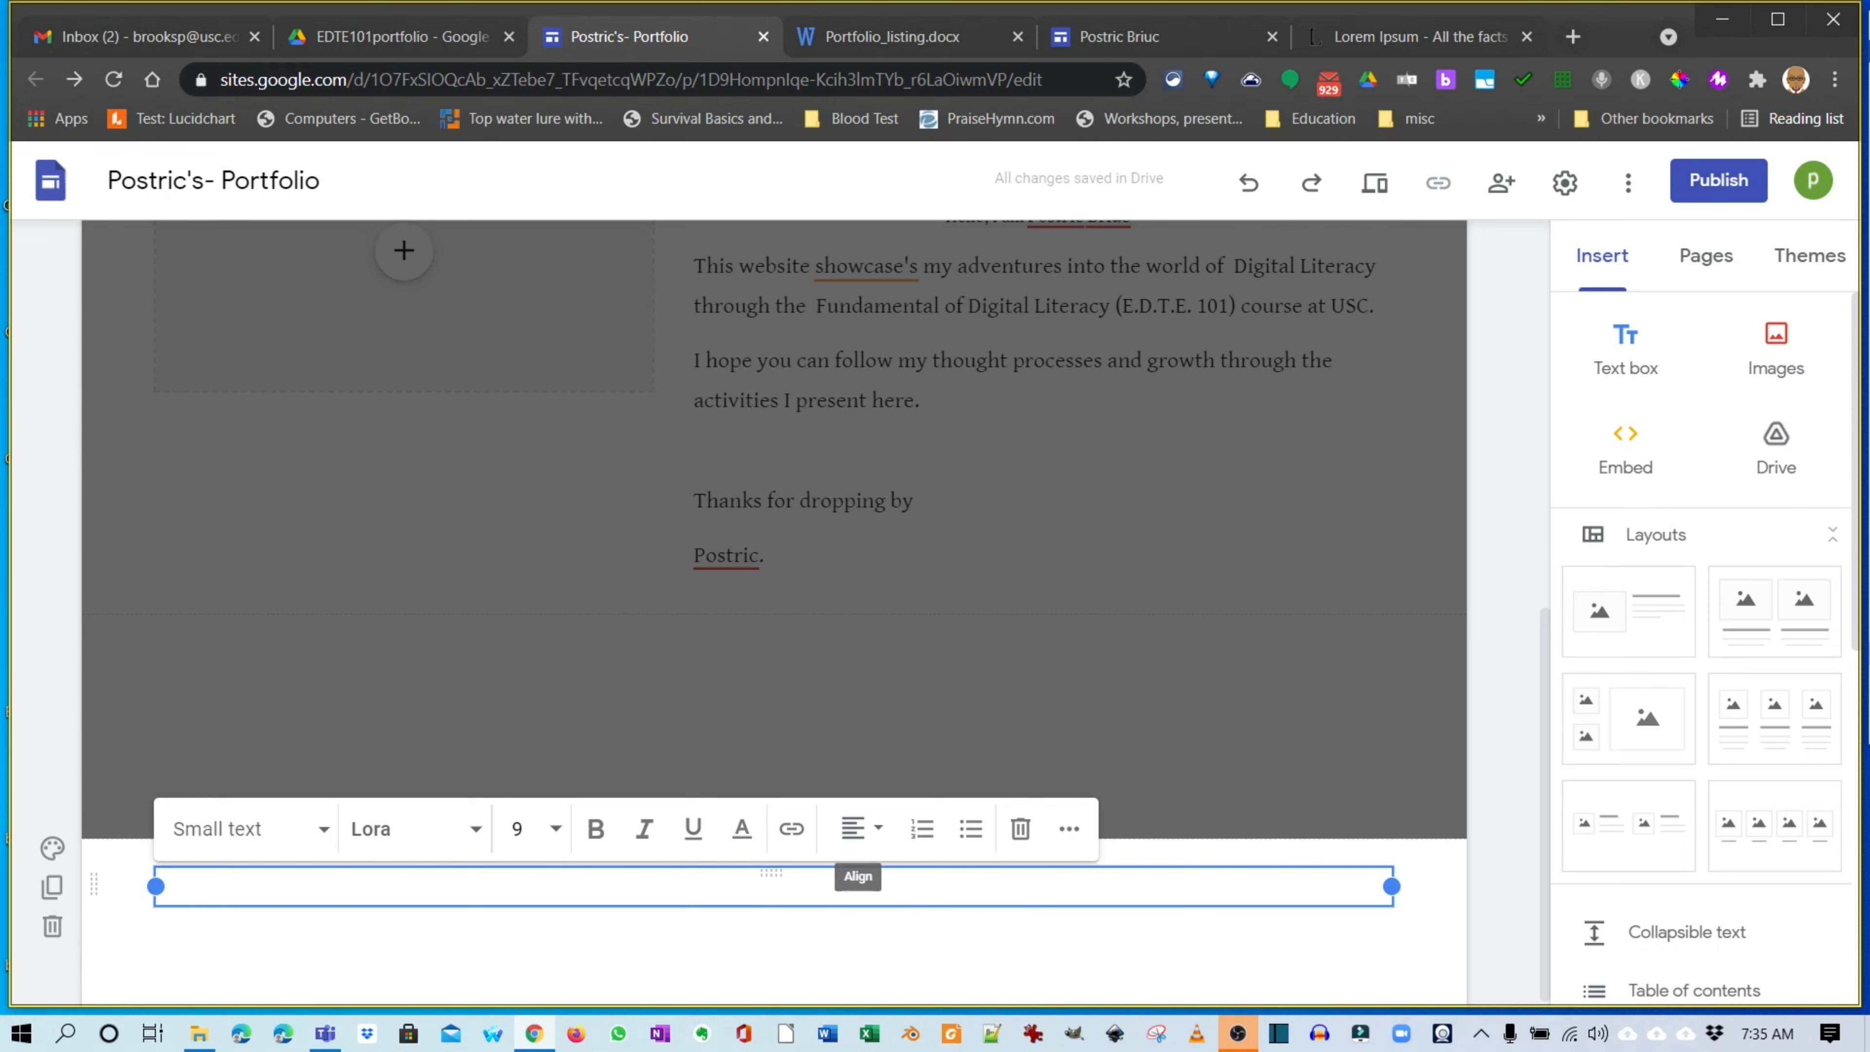
click(861, 829)
click(853, 898)
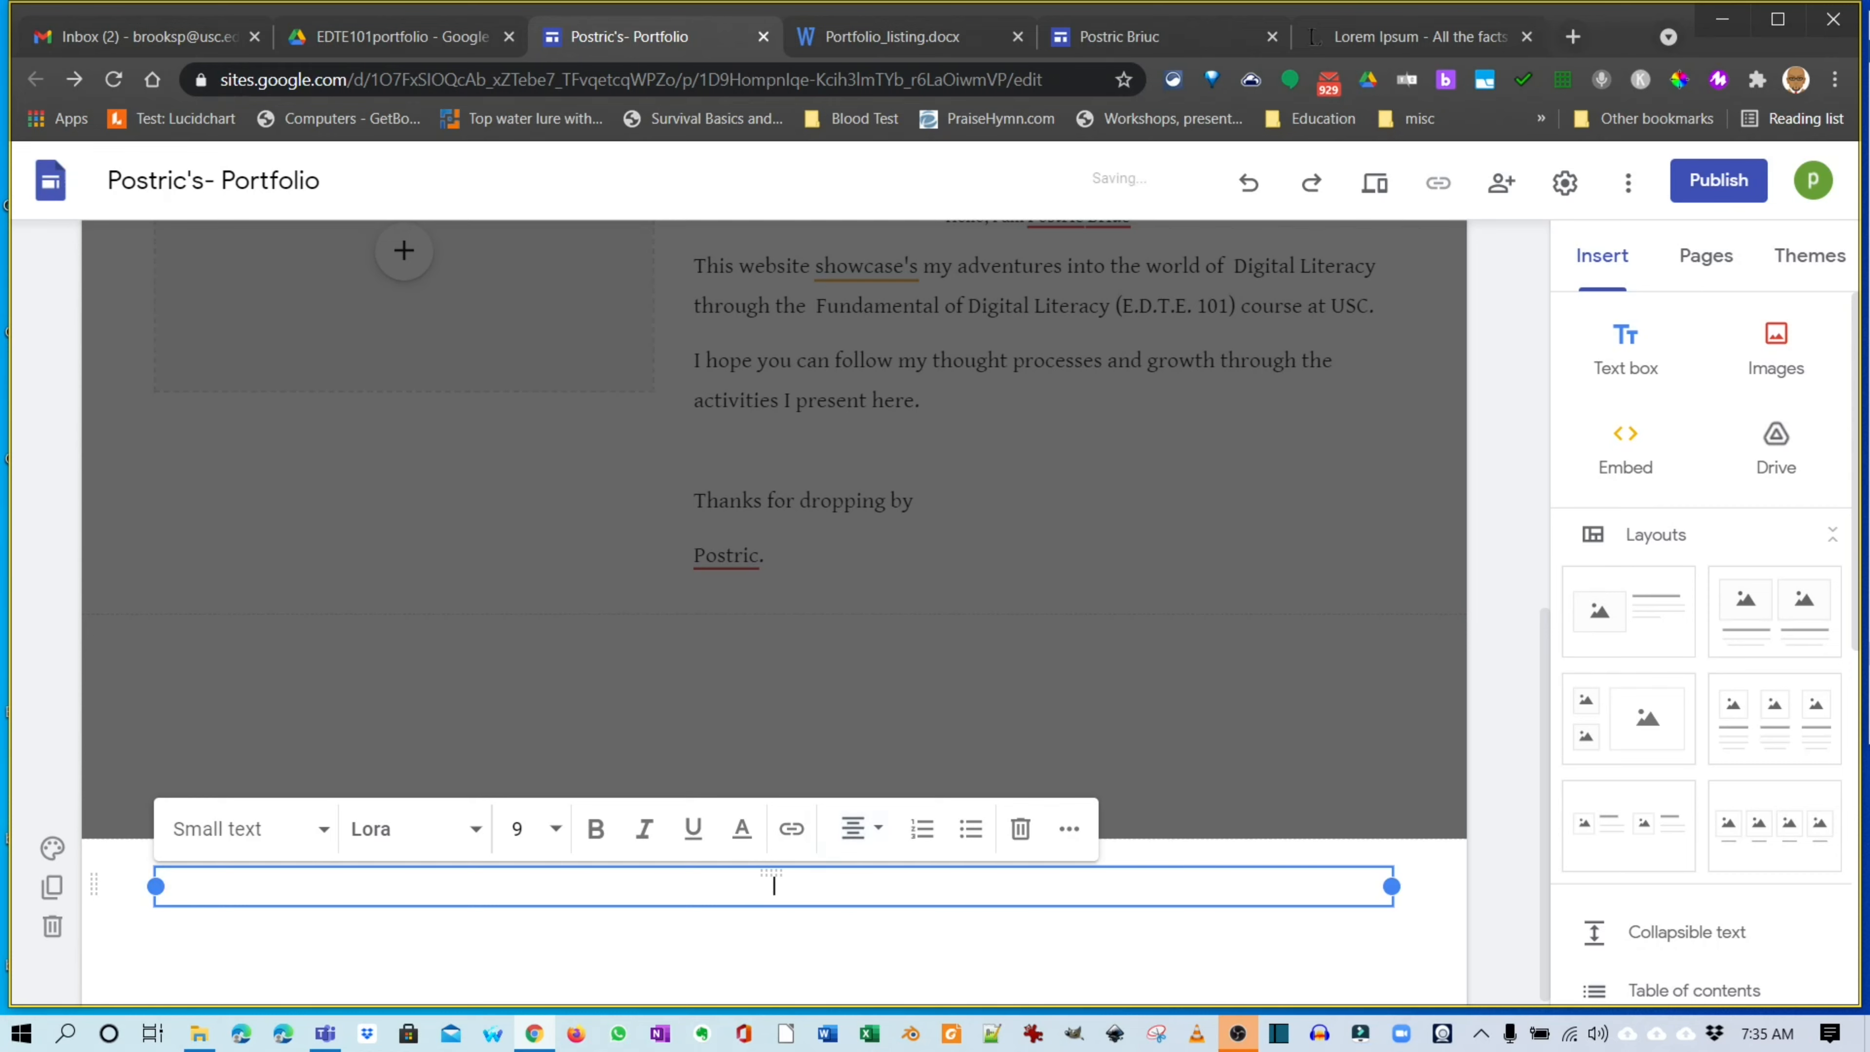
key(ctrl+v)
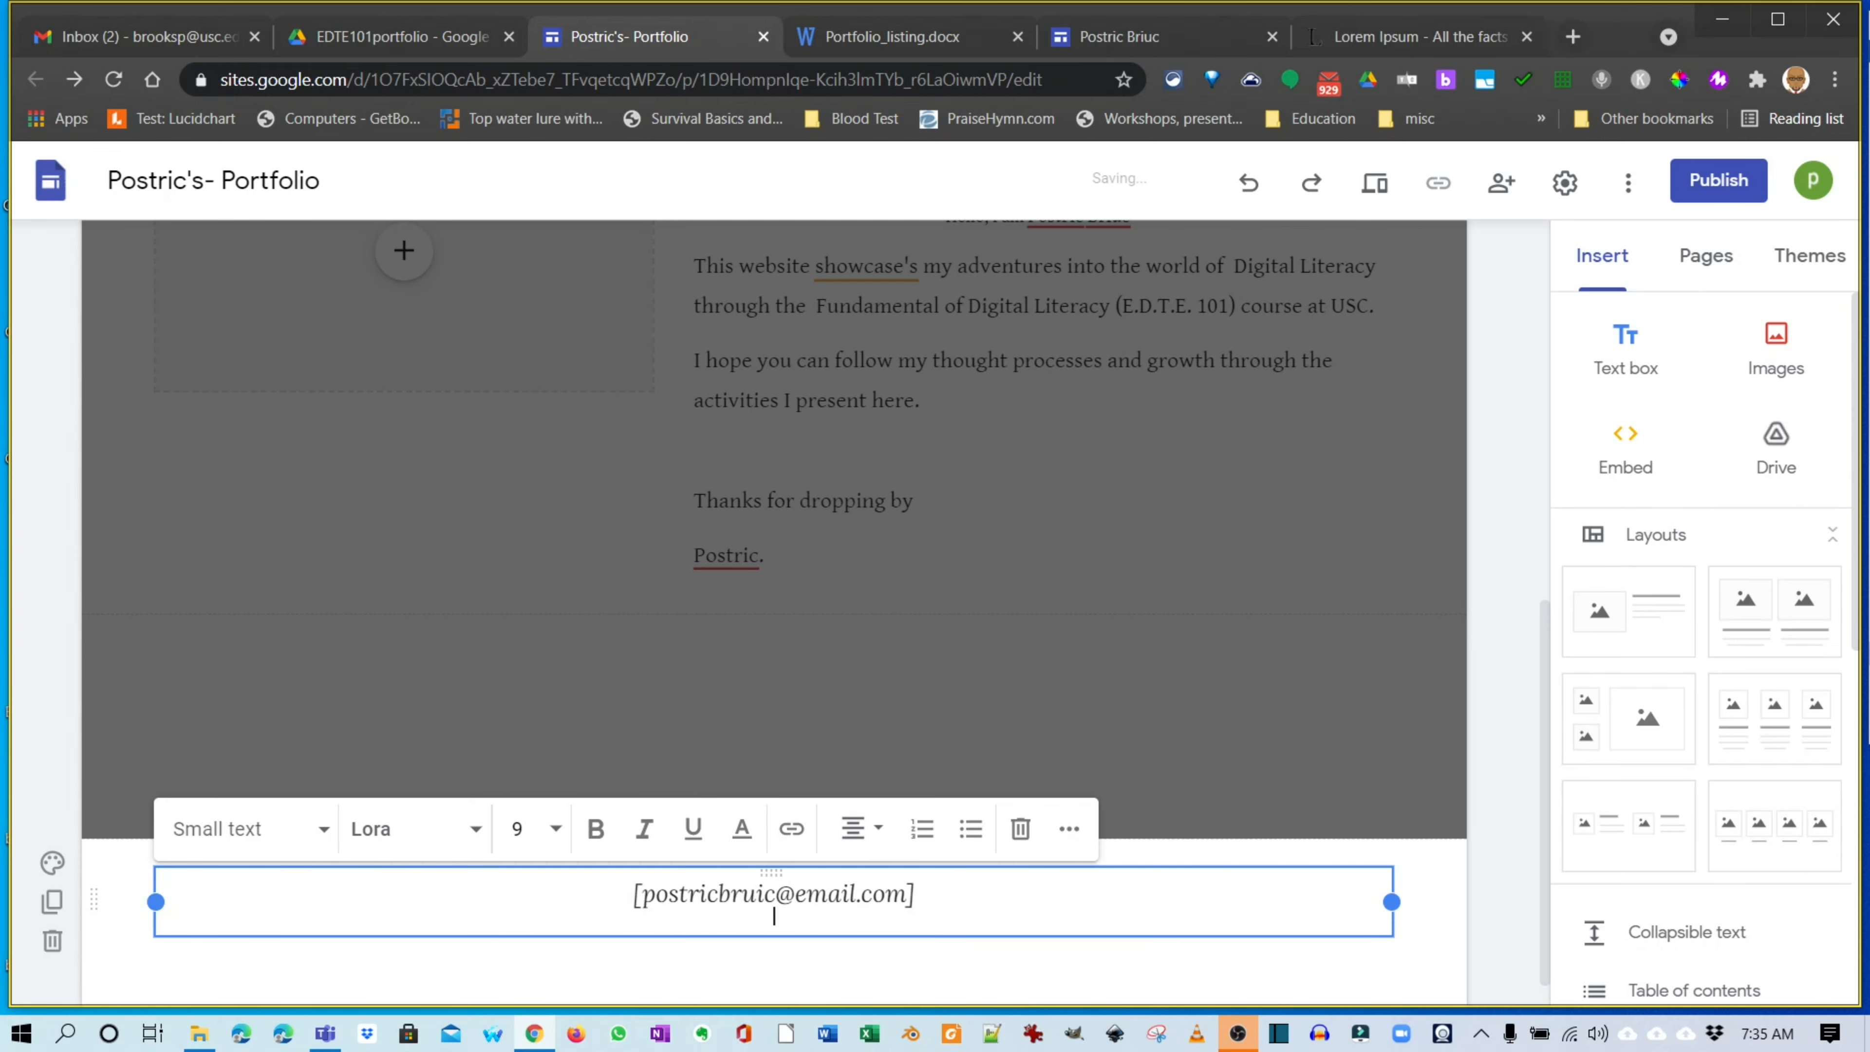
click(1031, 516)
scroll(1032, 516, up, 9)
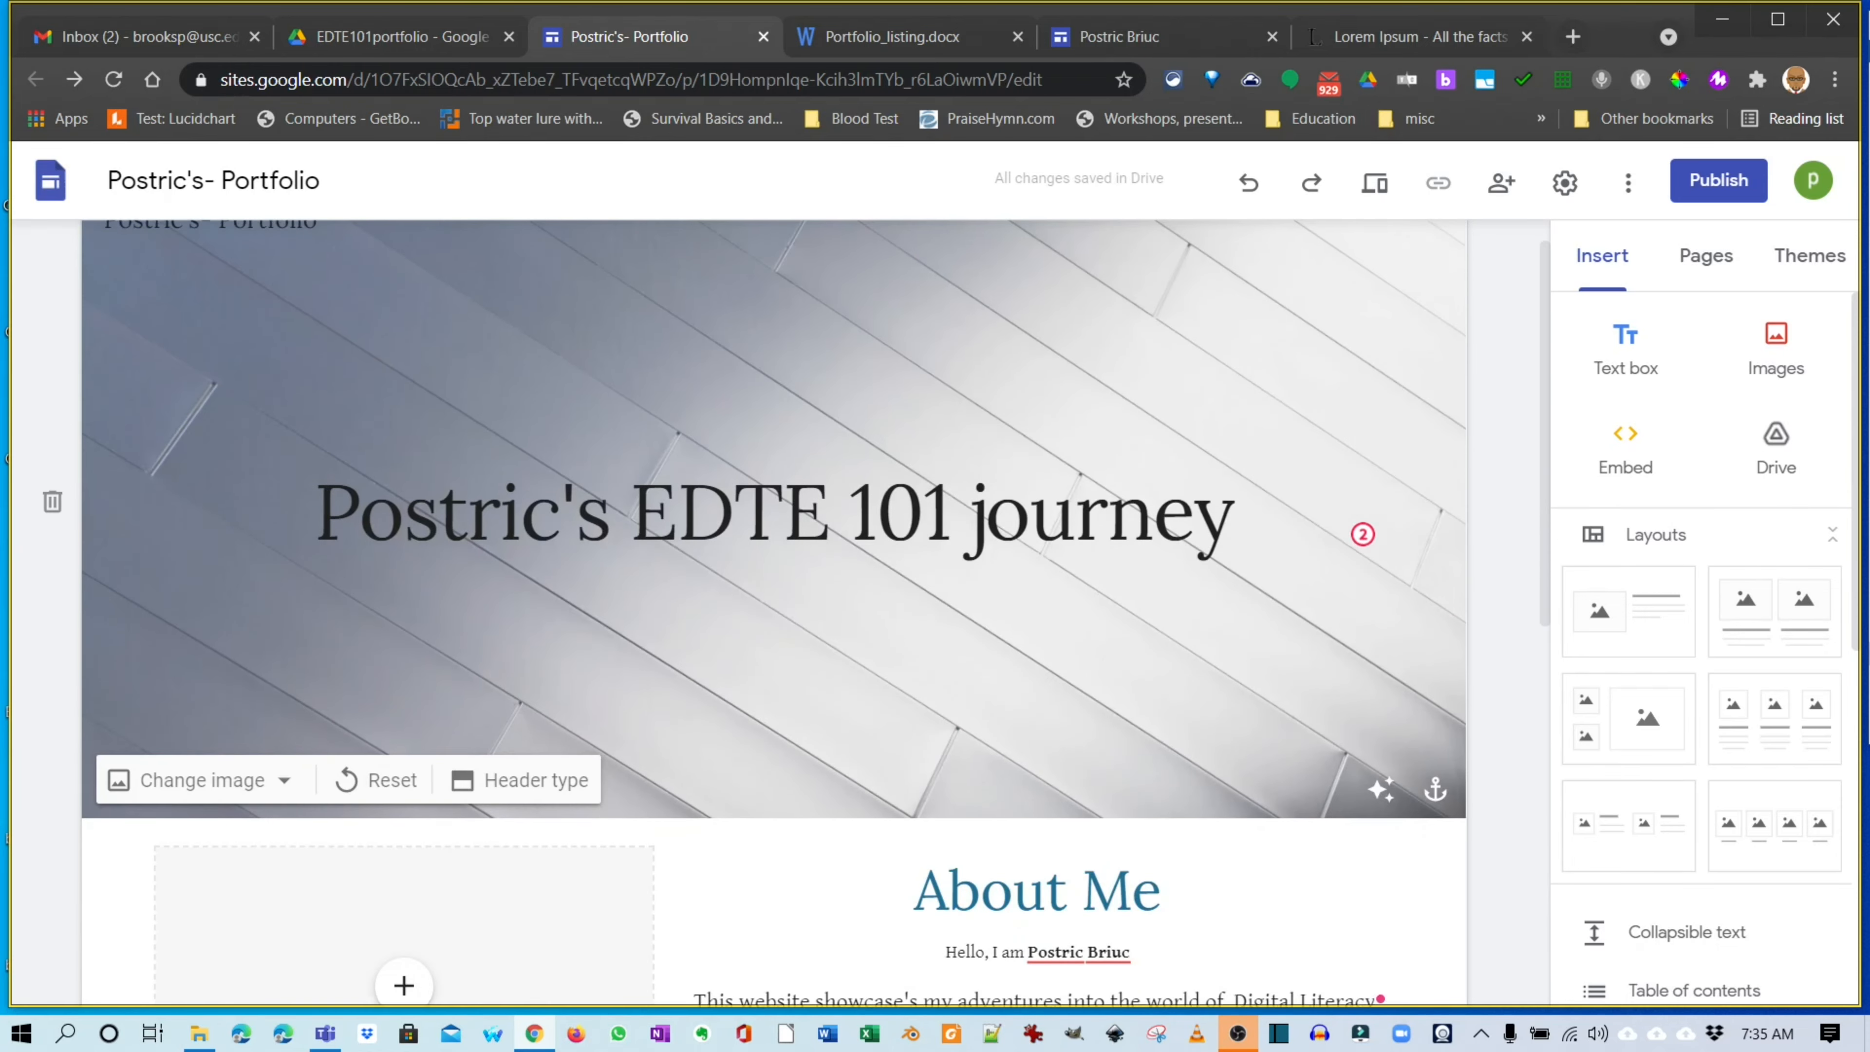
Insert the photo of the man with red balloons into the About Me image placeholder.
scroll(1031, 516, down, 9)
scroll(774, 612, up, 8)
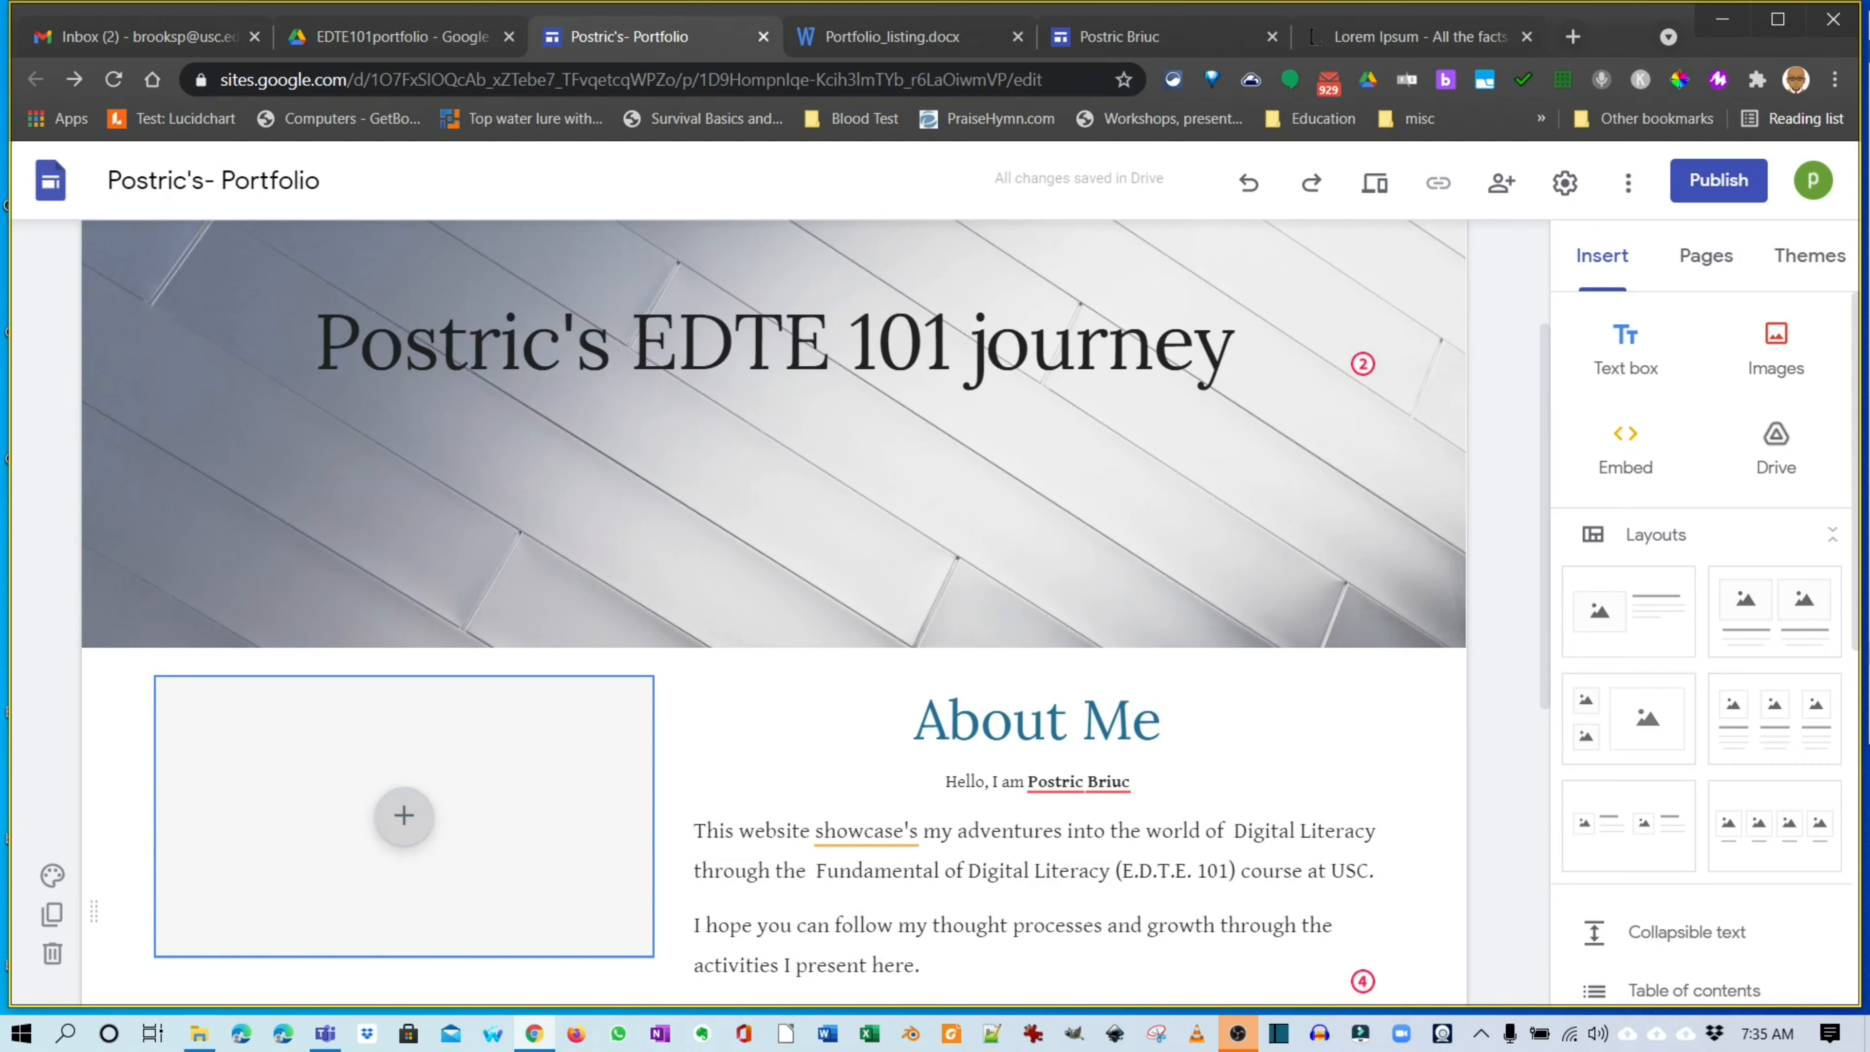
click(404, 814)
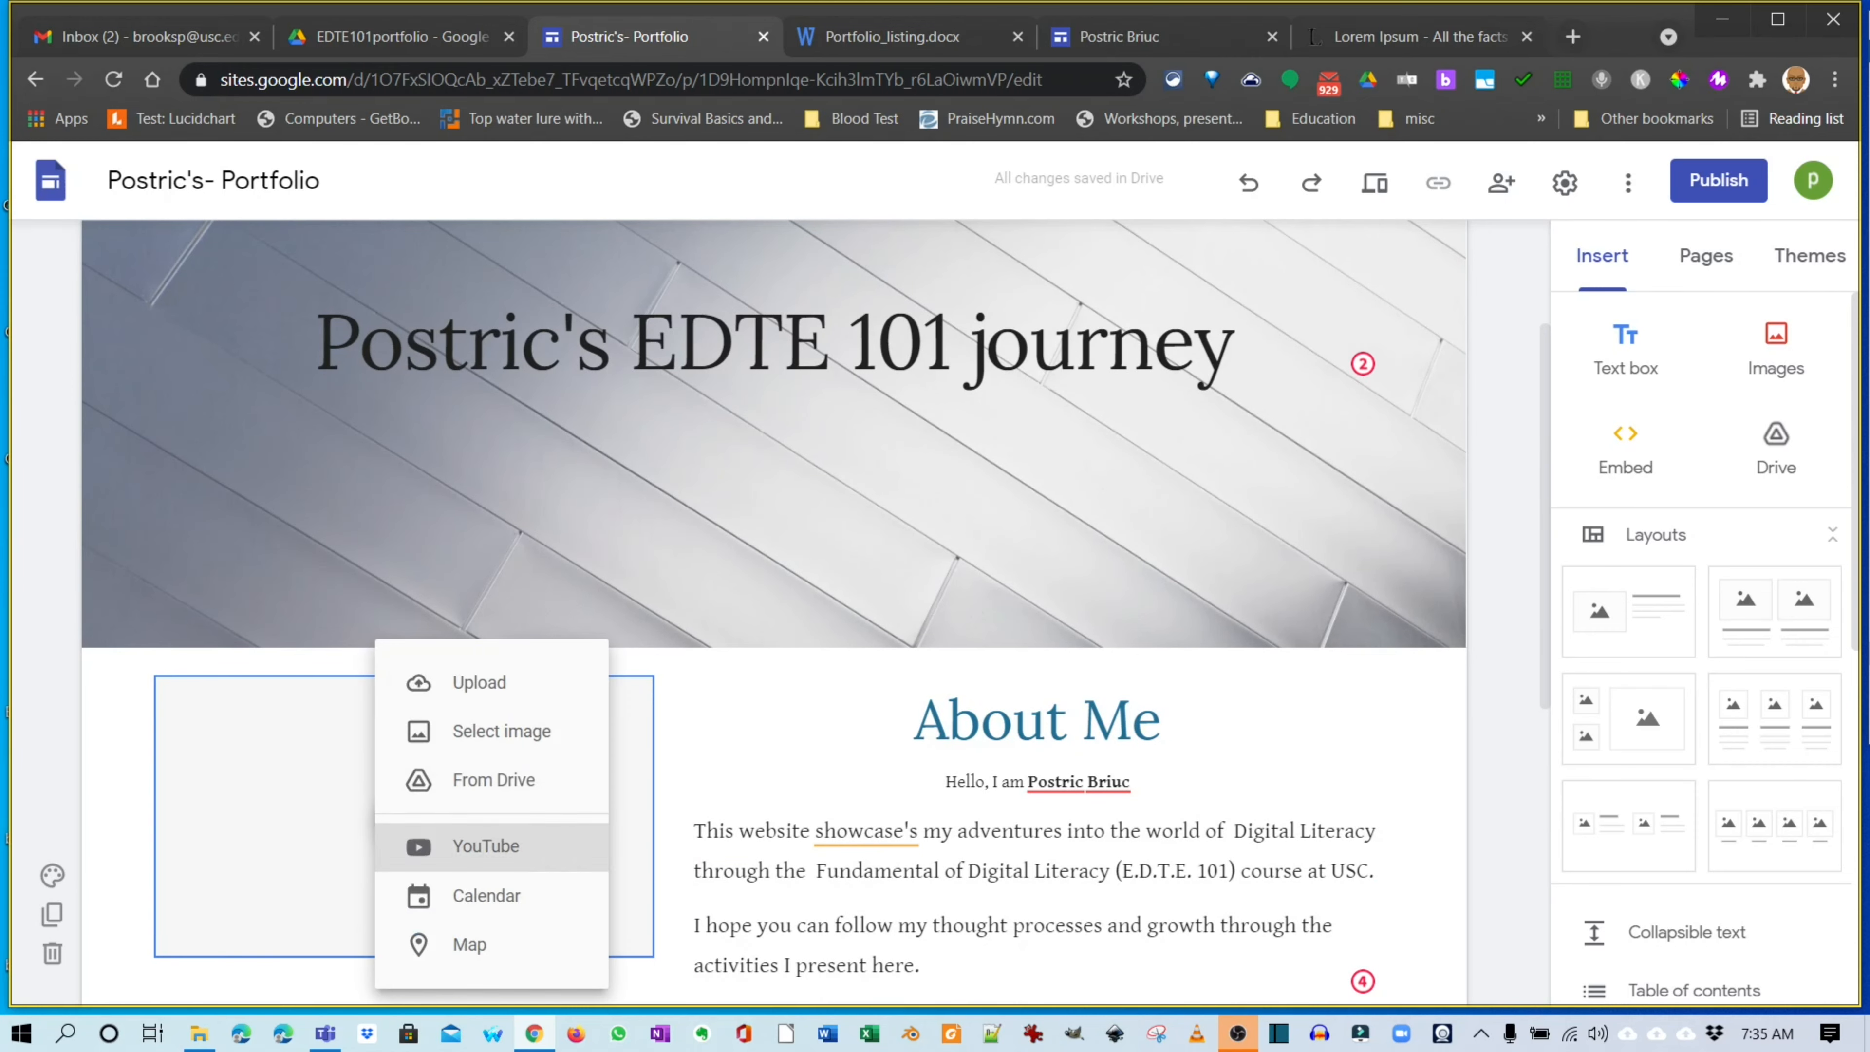
click(501, 731)
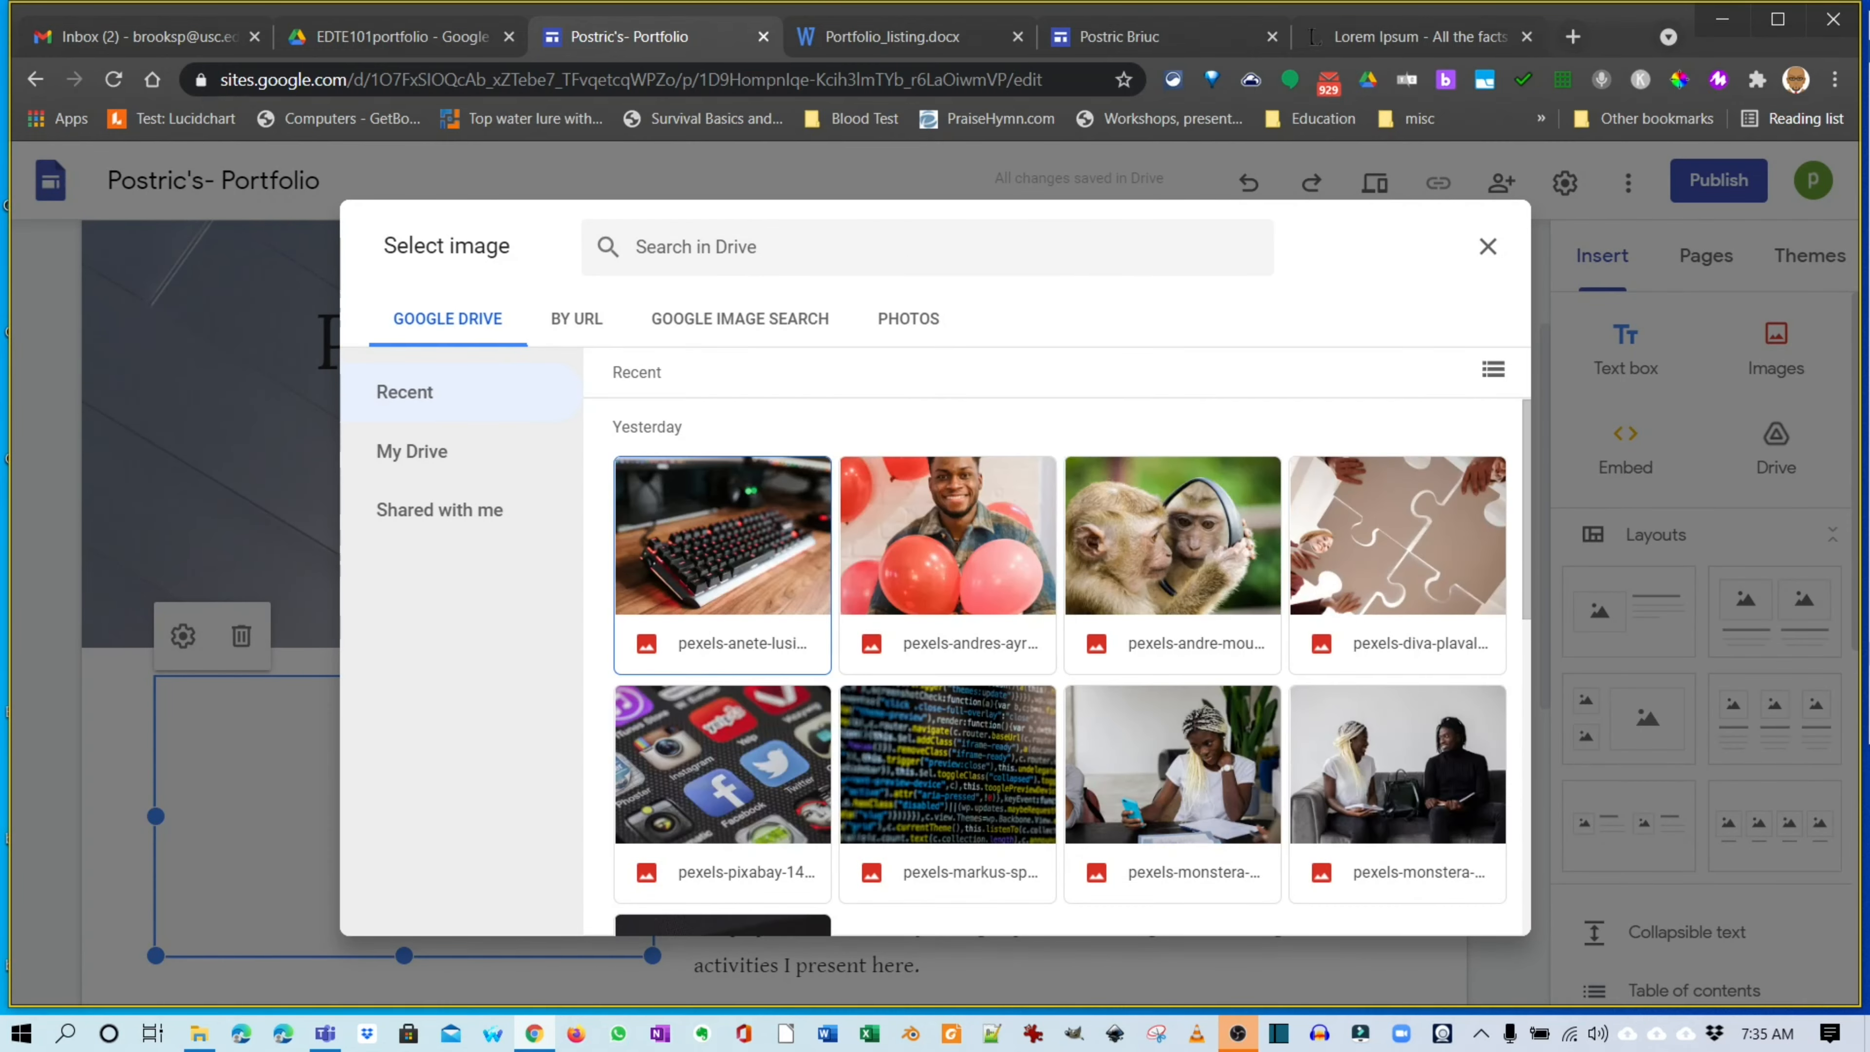
double_click(948, 560)
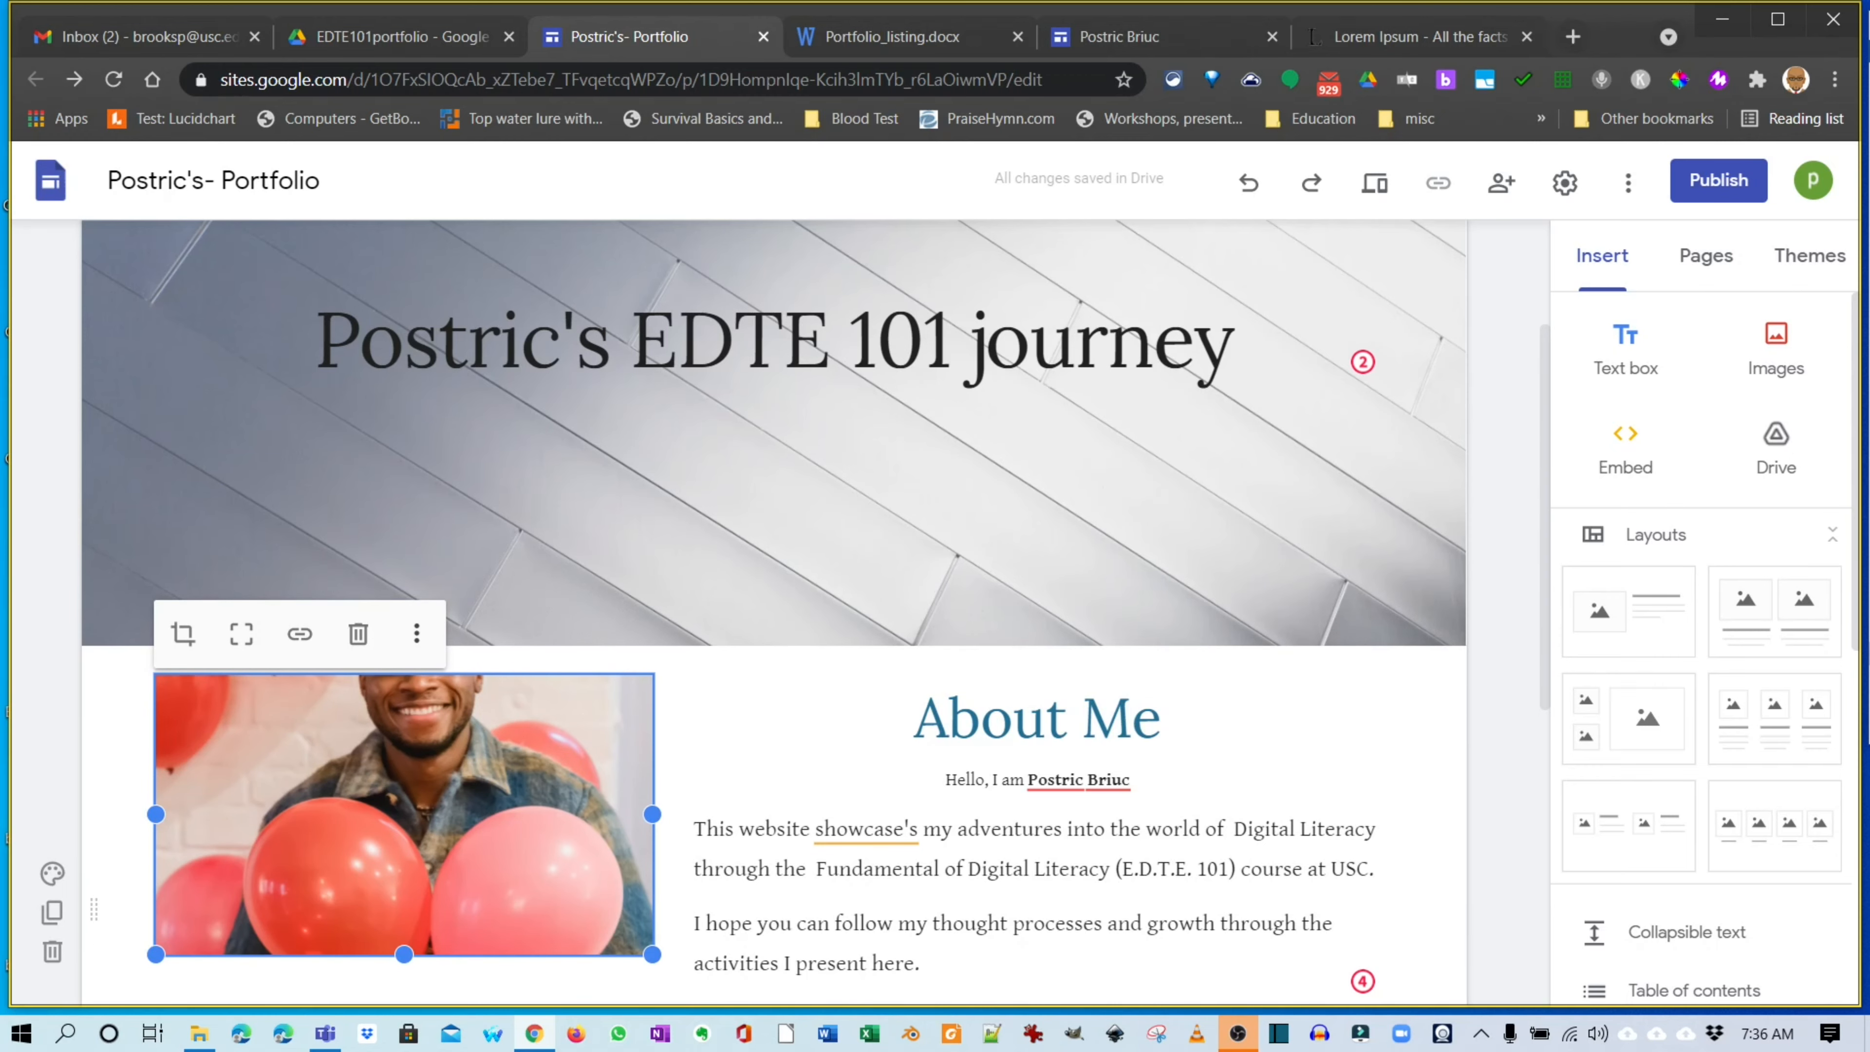
Make the balloons photo taller and crop it to show the man's whole head.
scroll(773, 611, down, 5)
drag(403, 590, 403, 785)
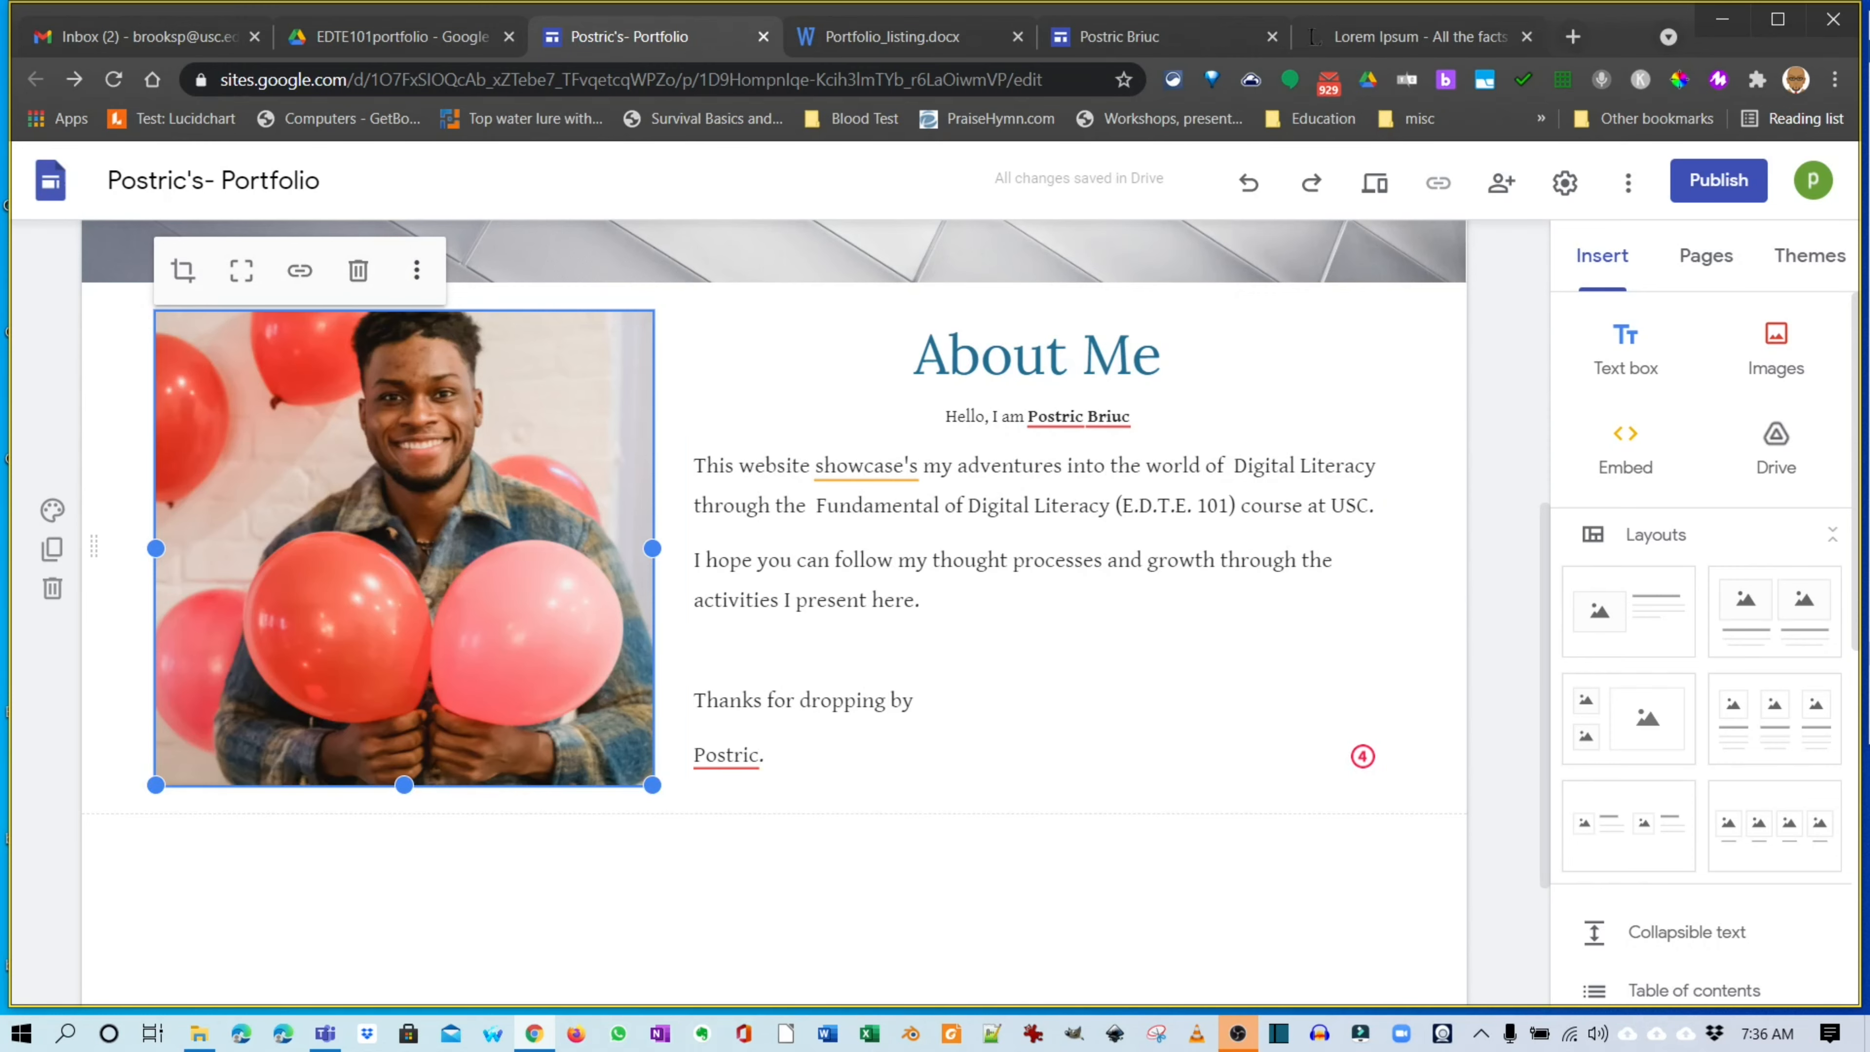
click(183, 271)
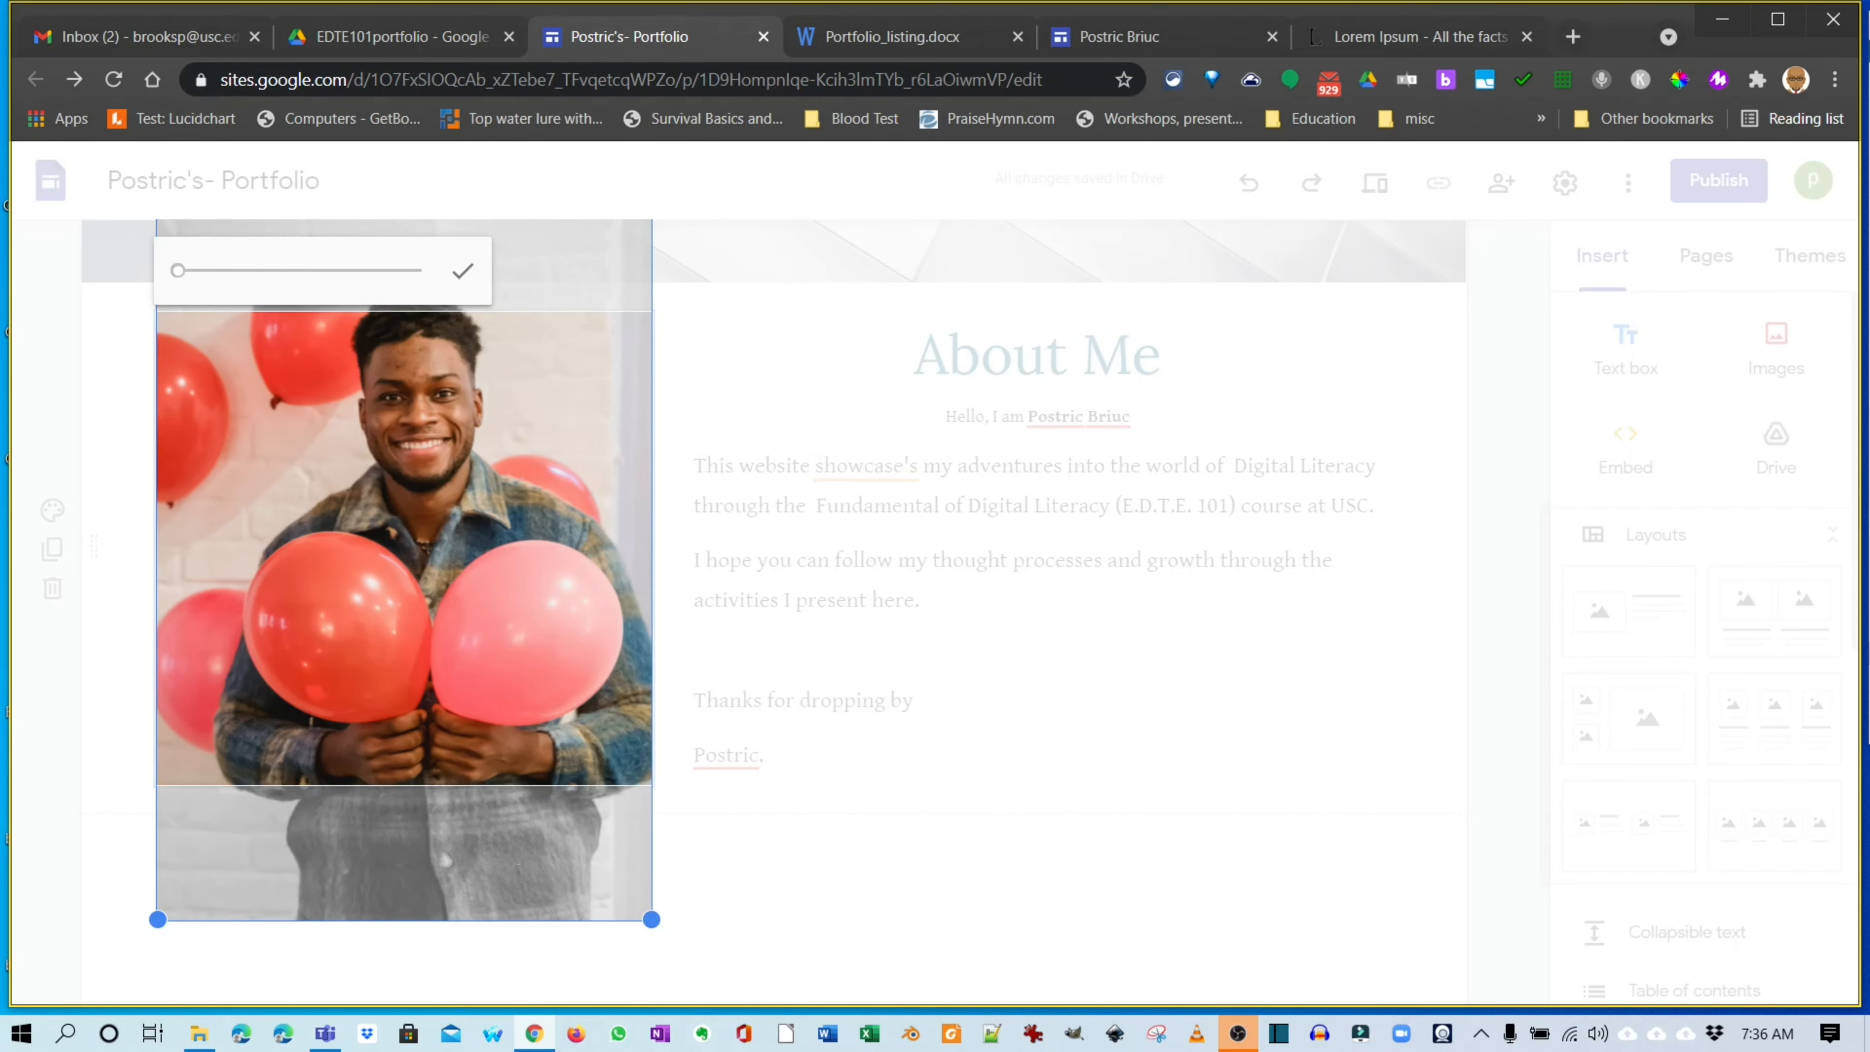
drag(403, 547, 404, 607)
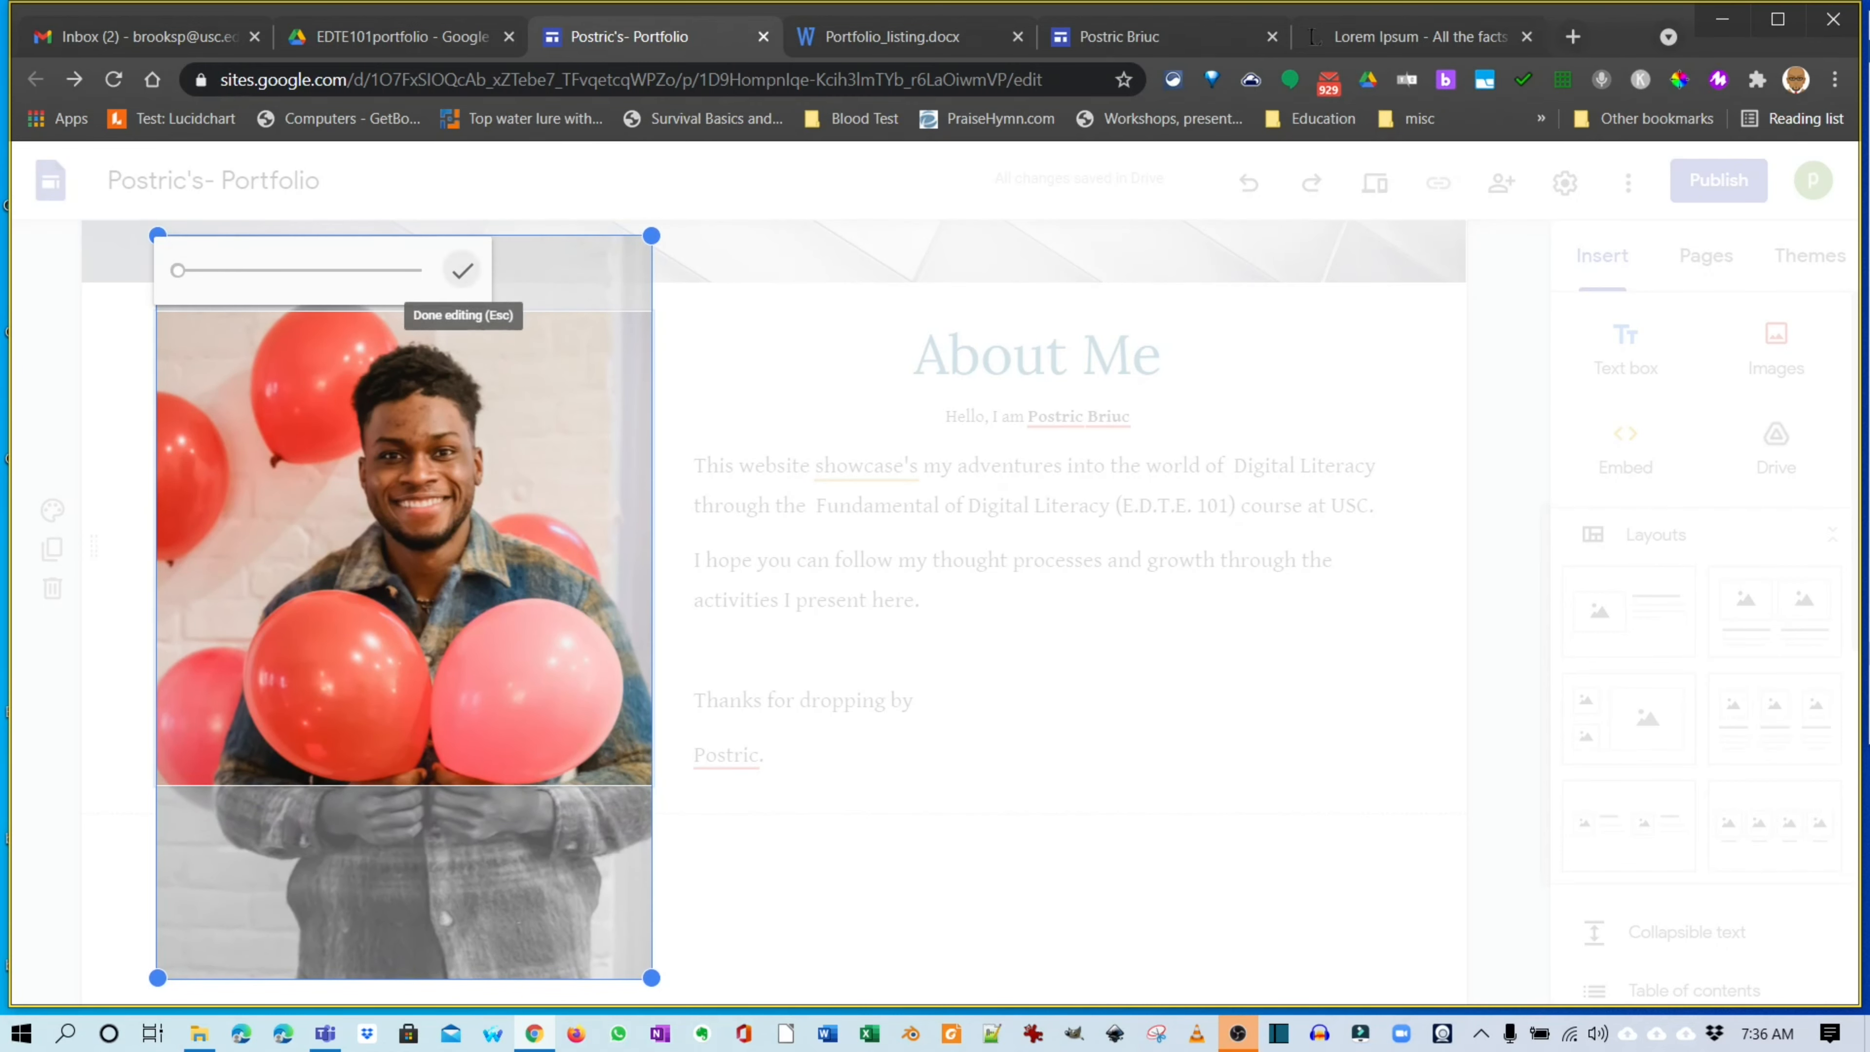
click(462, 270)
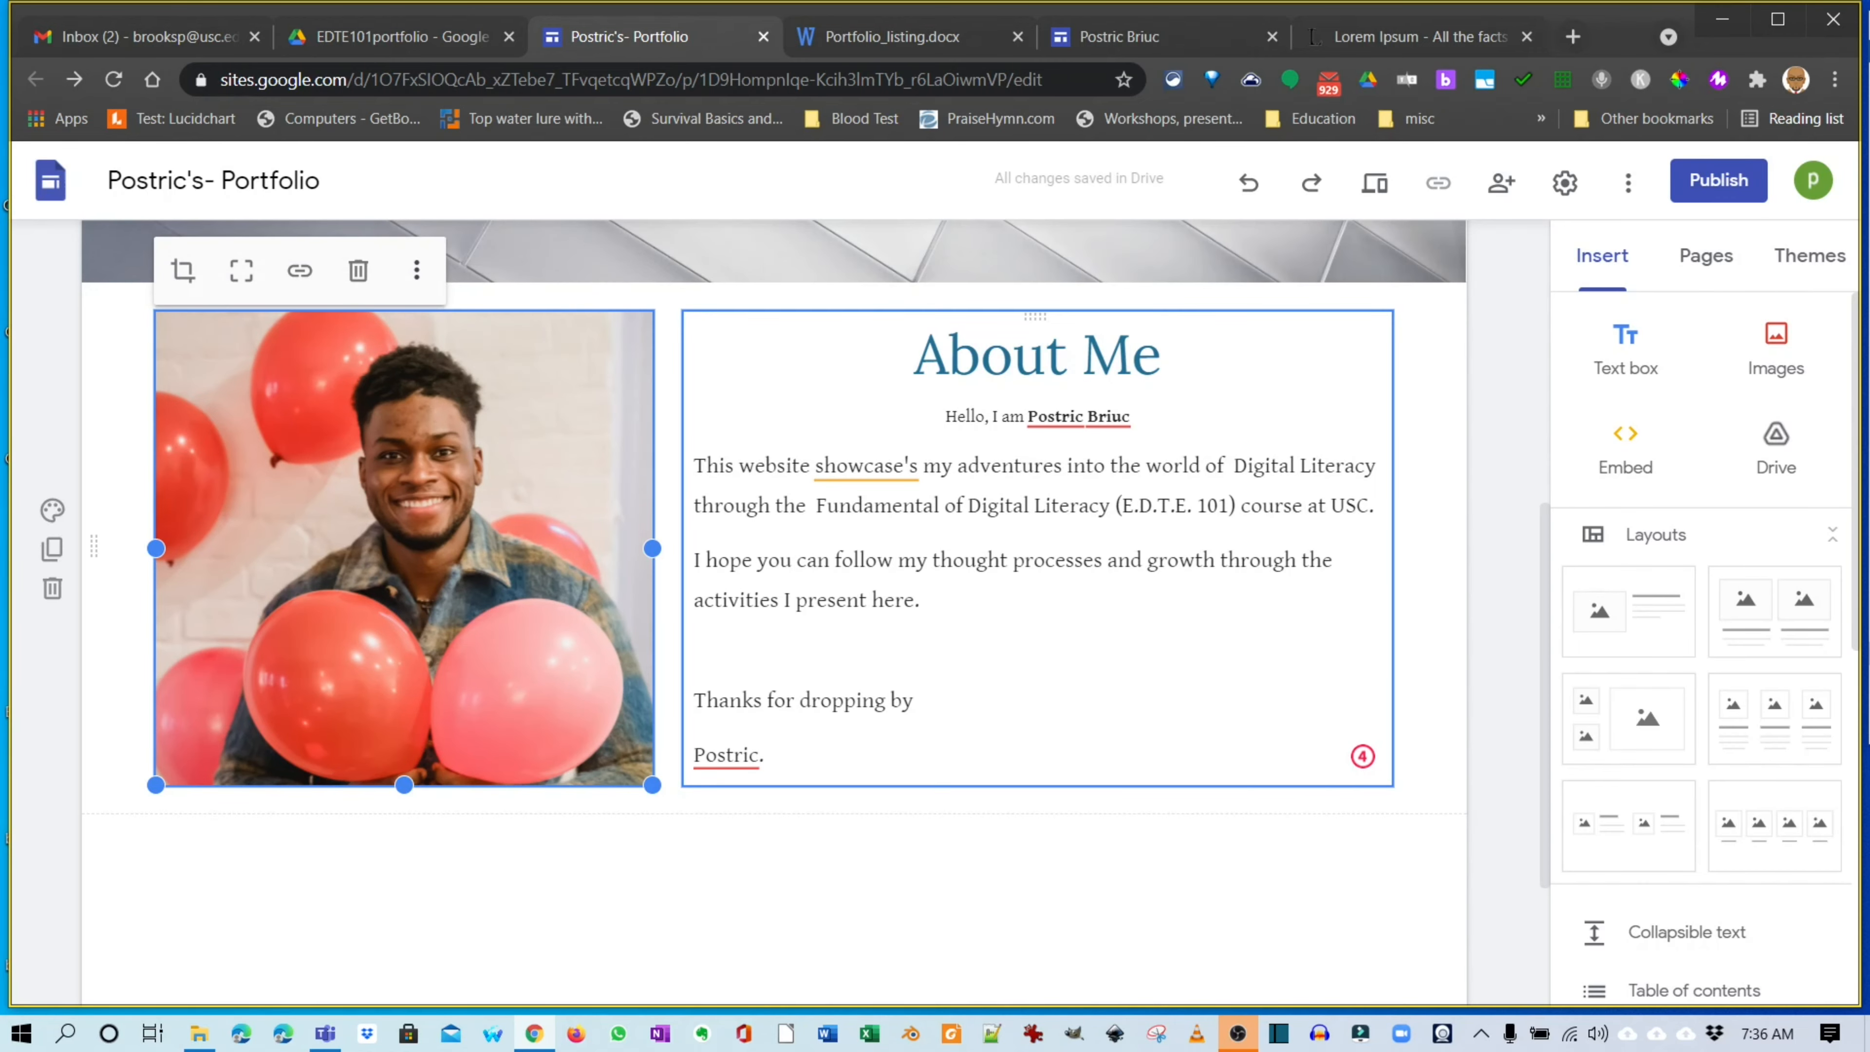
scroll(773, 611, down, 3)
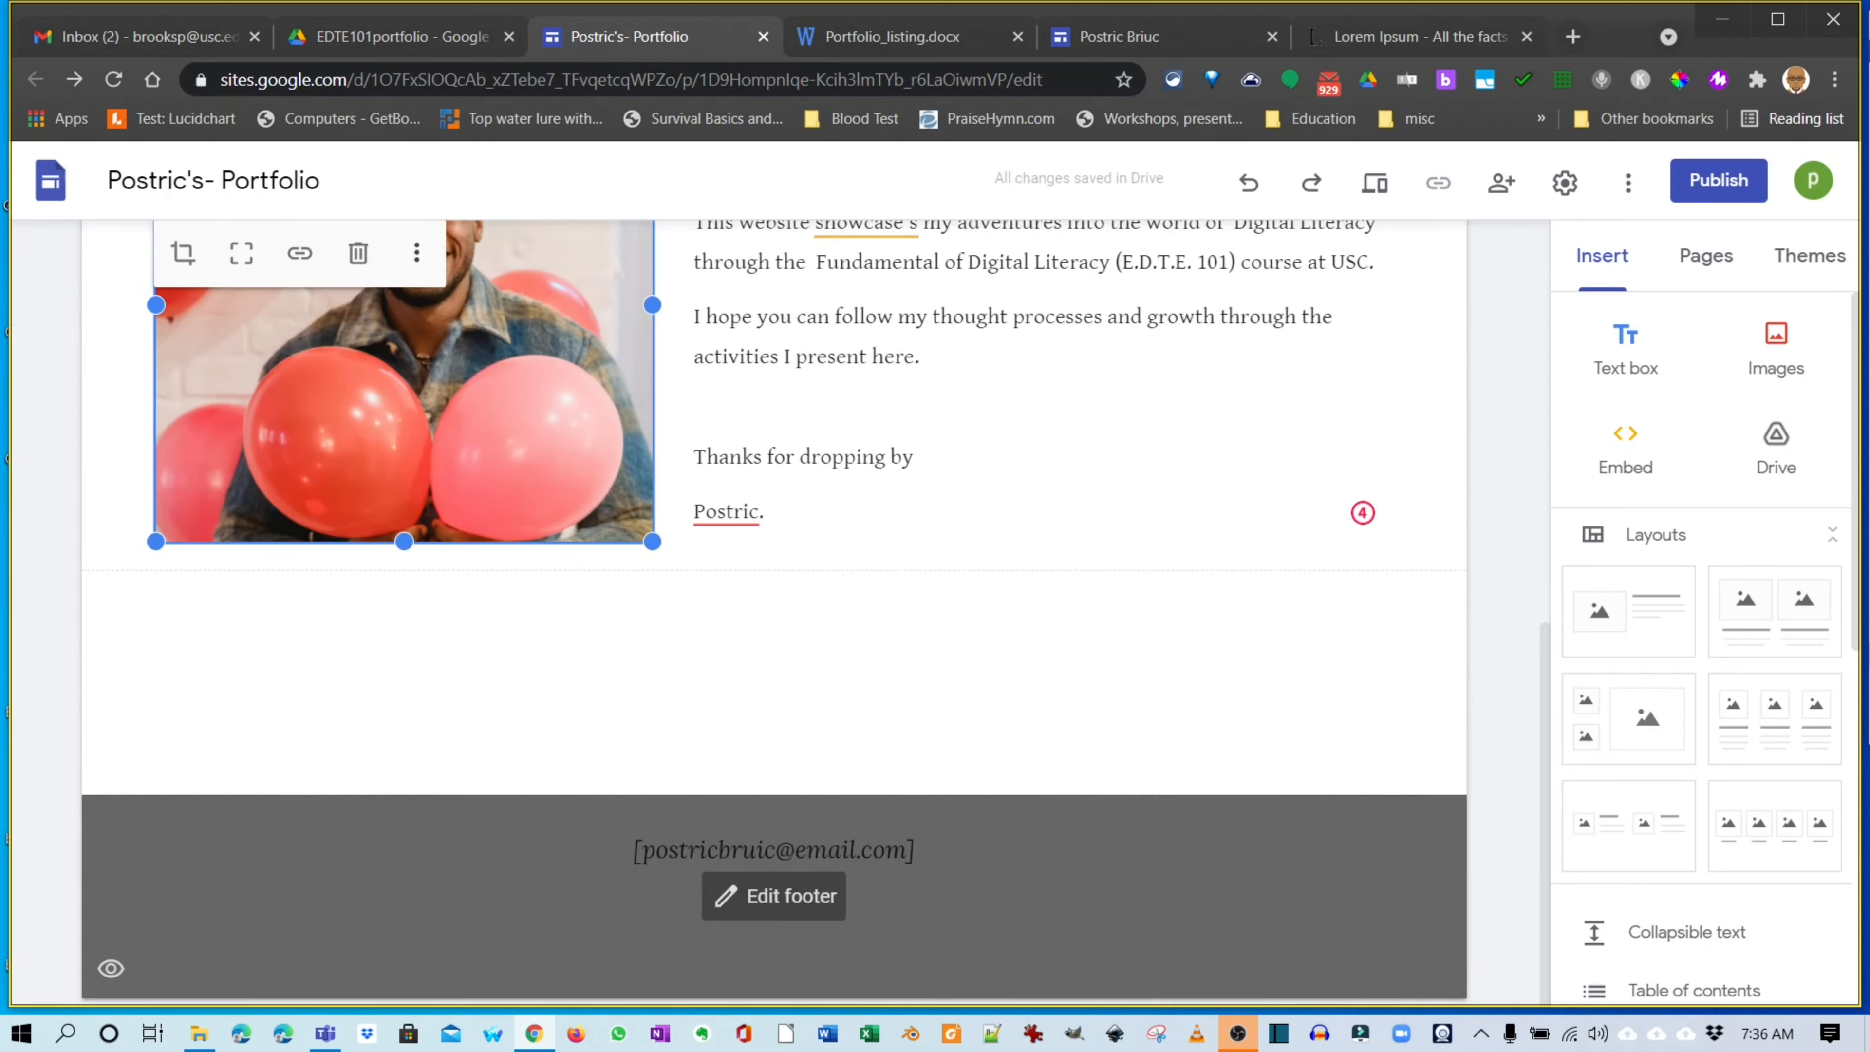
scroll(773, 612, up, 10)
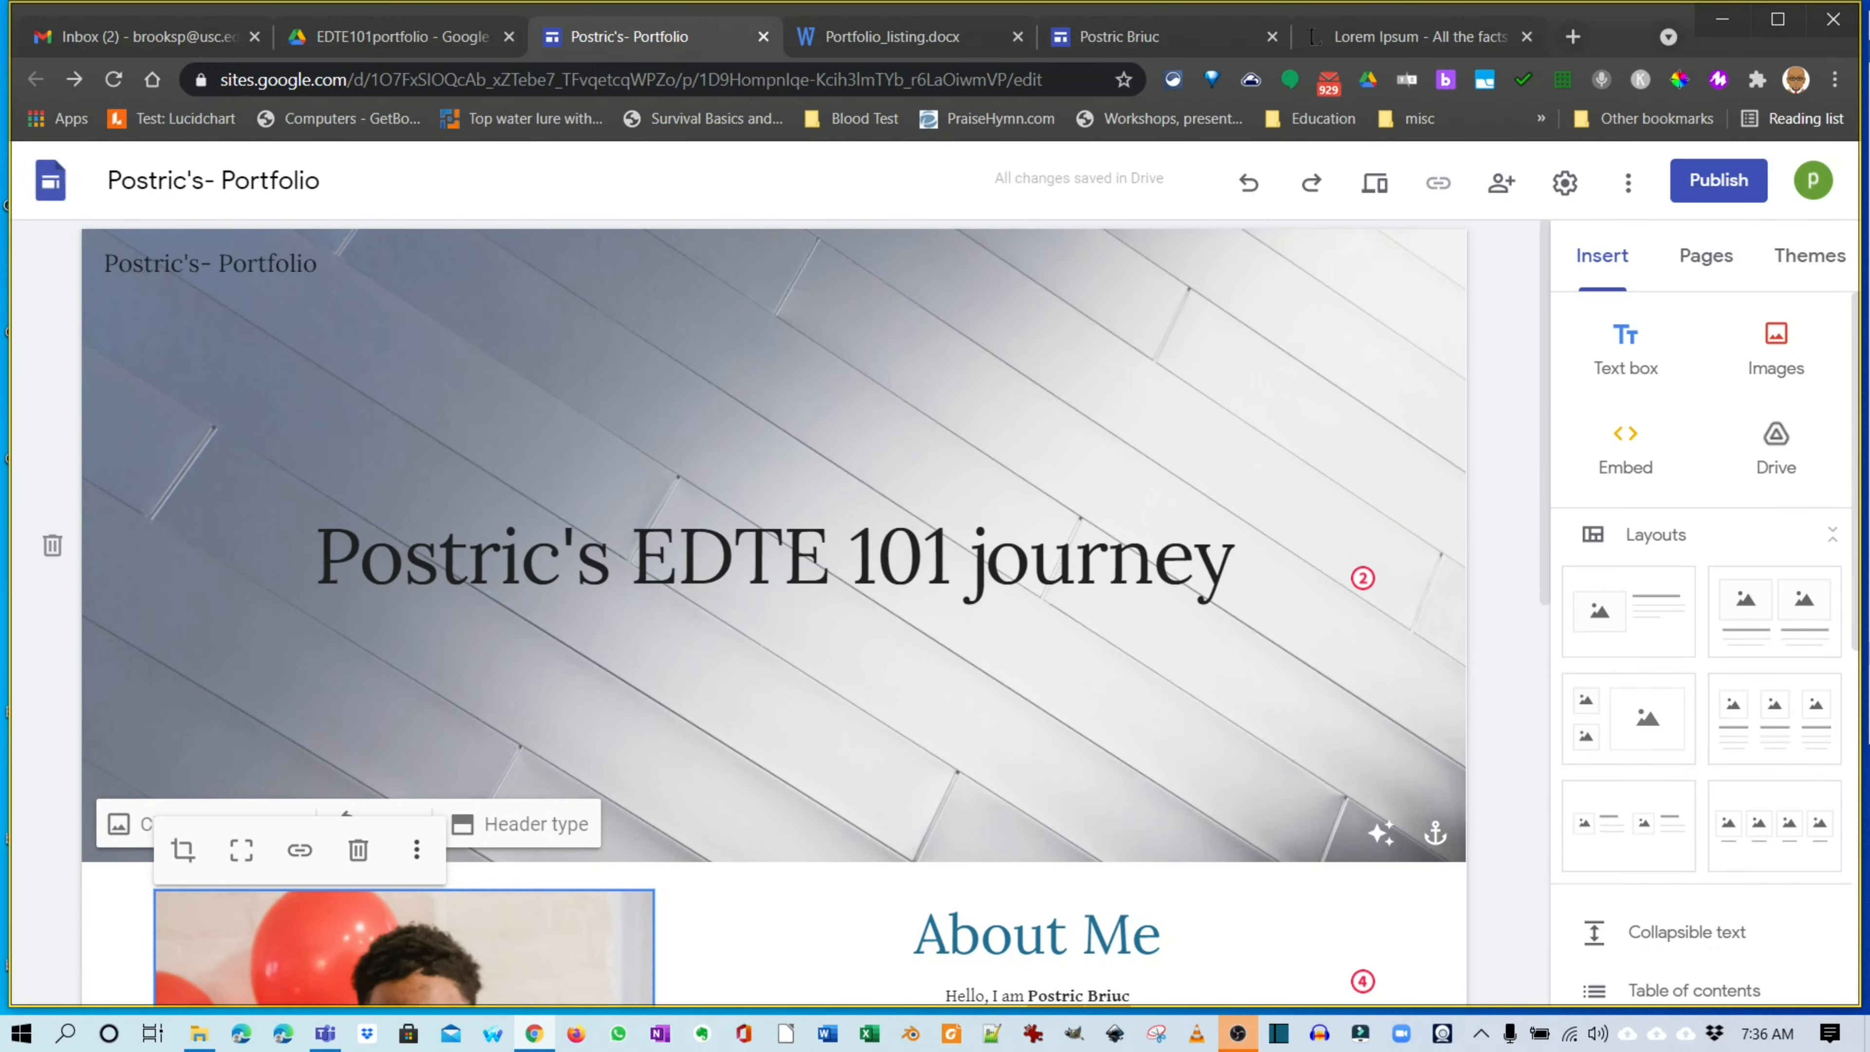
scroll(773, 611, down, 5)
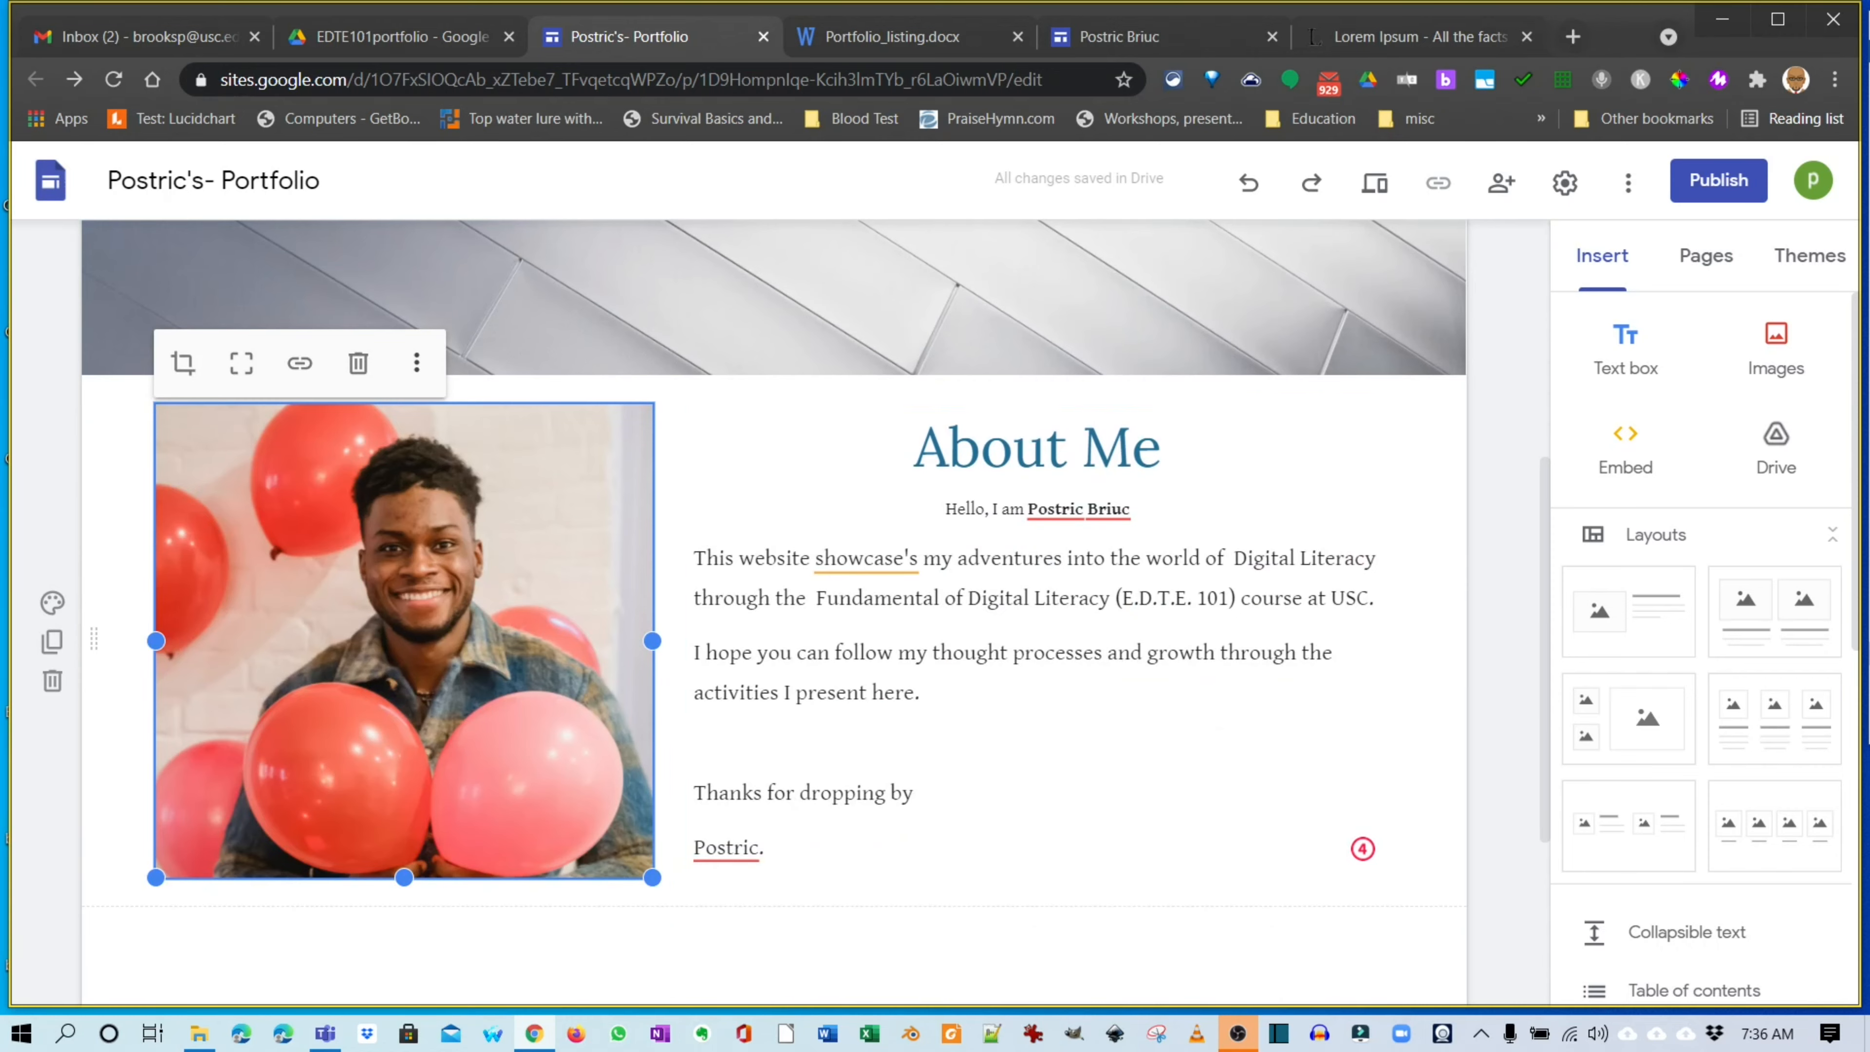
scroll(1031, 589, down, 3)
scroll(1031, 589, up, 1)
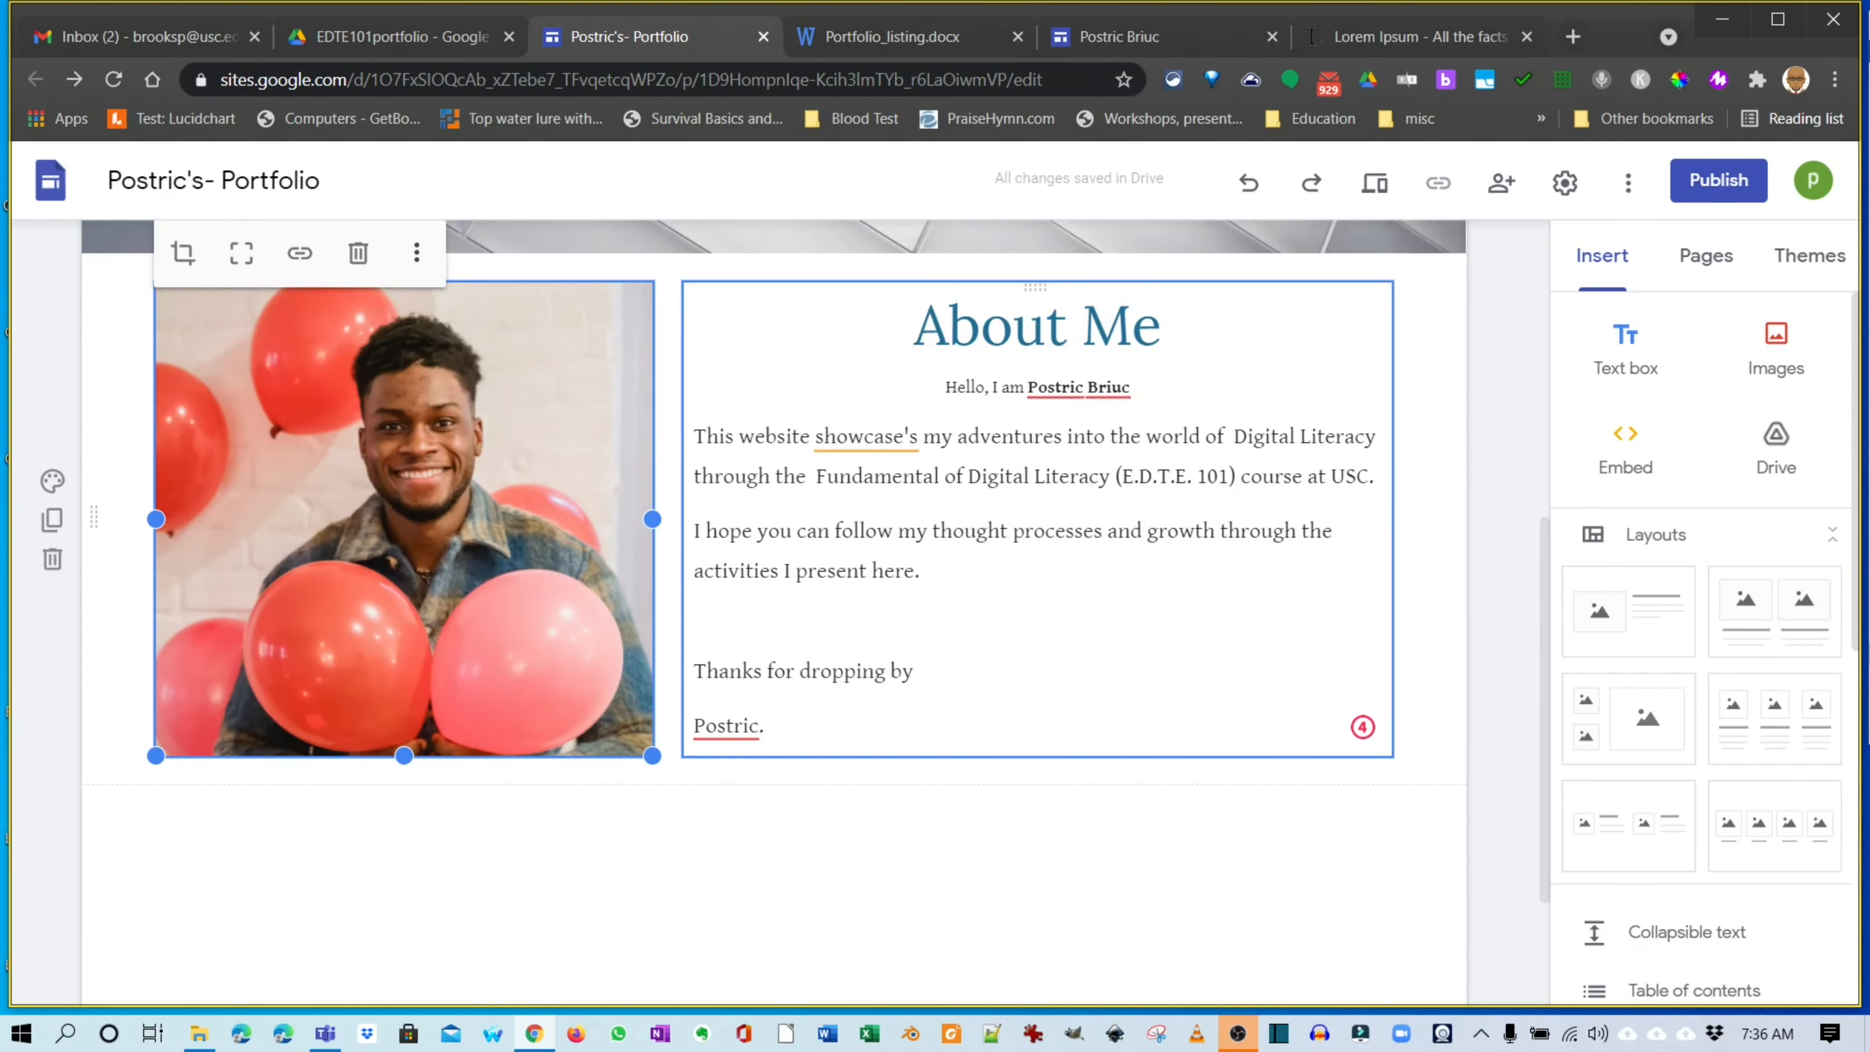
scroll(773, 611, down, 2)
scroll(773, 612, up, 8)
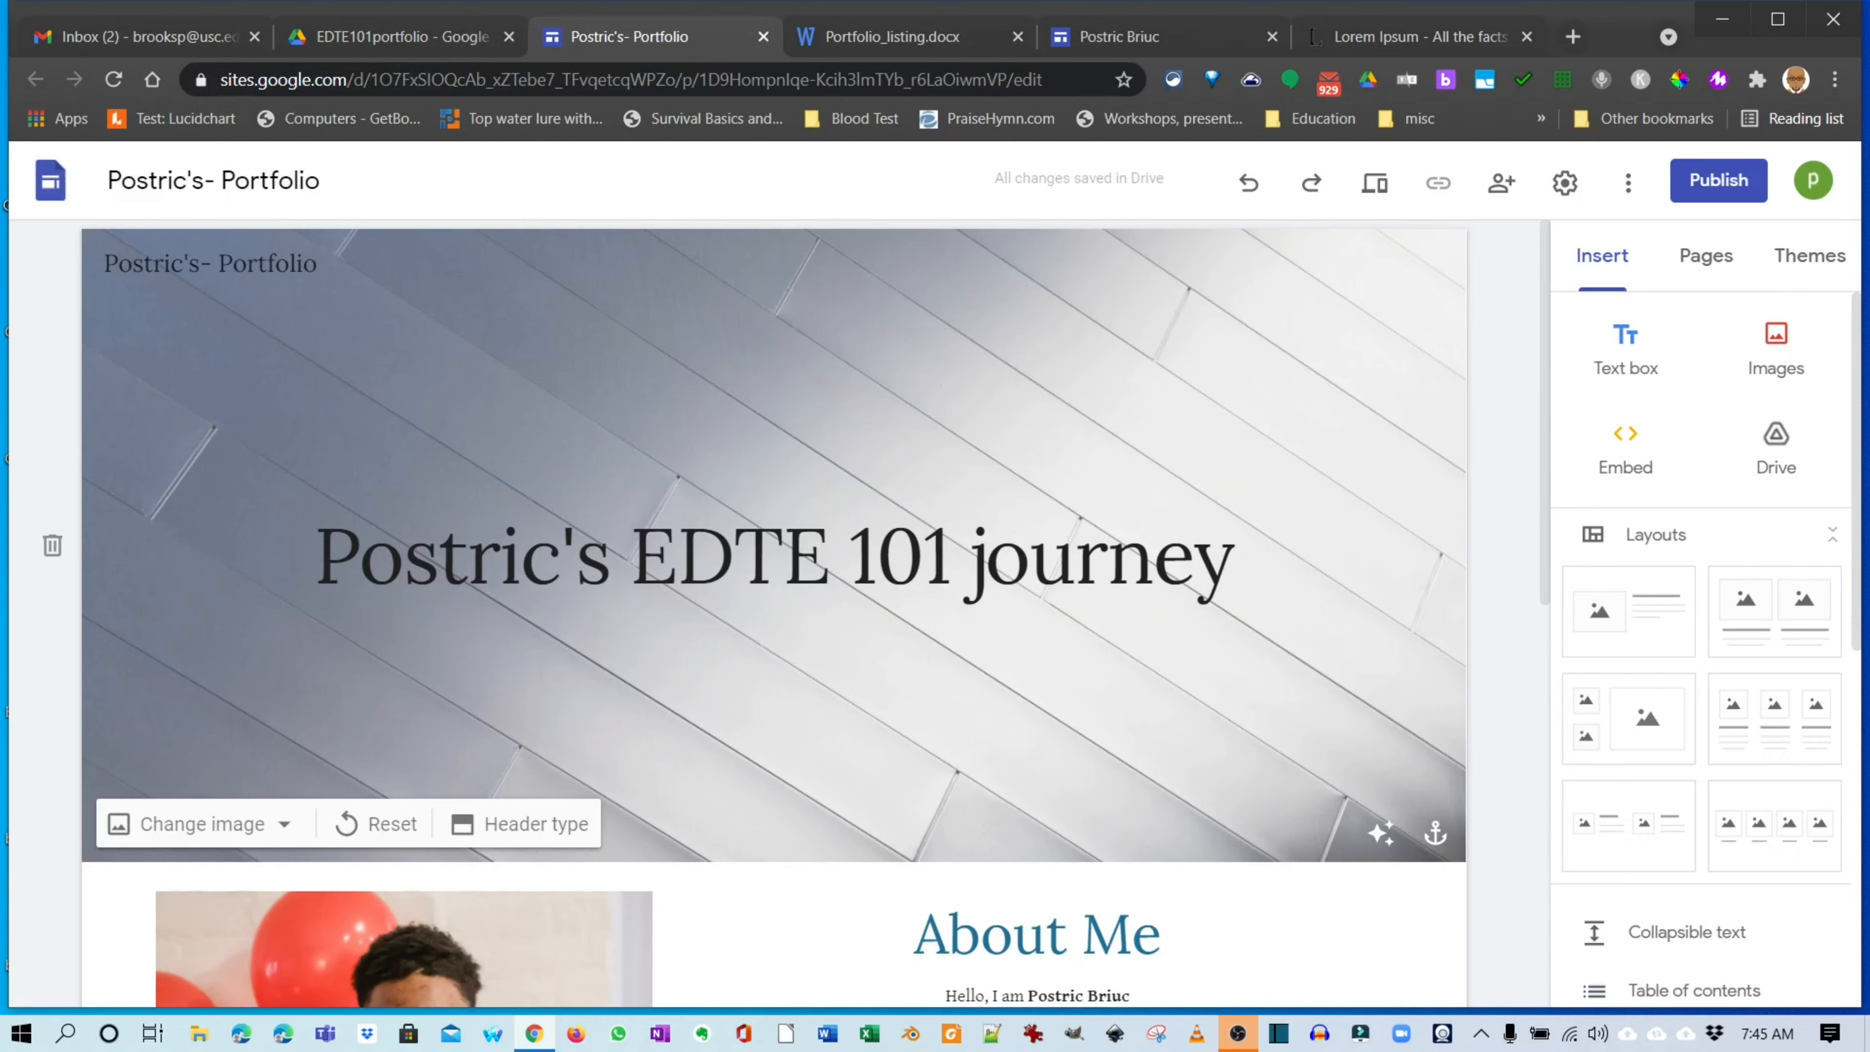
scroll(773, 611, down, 4)
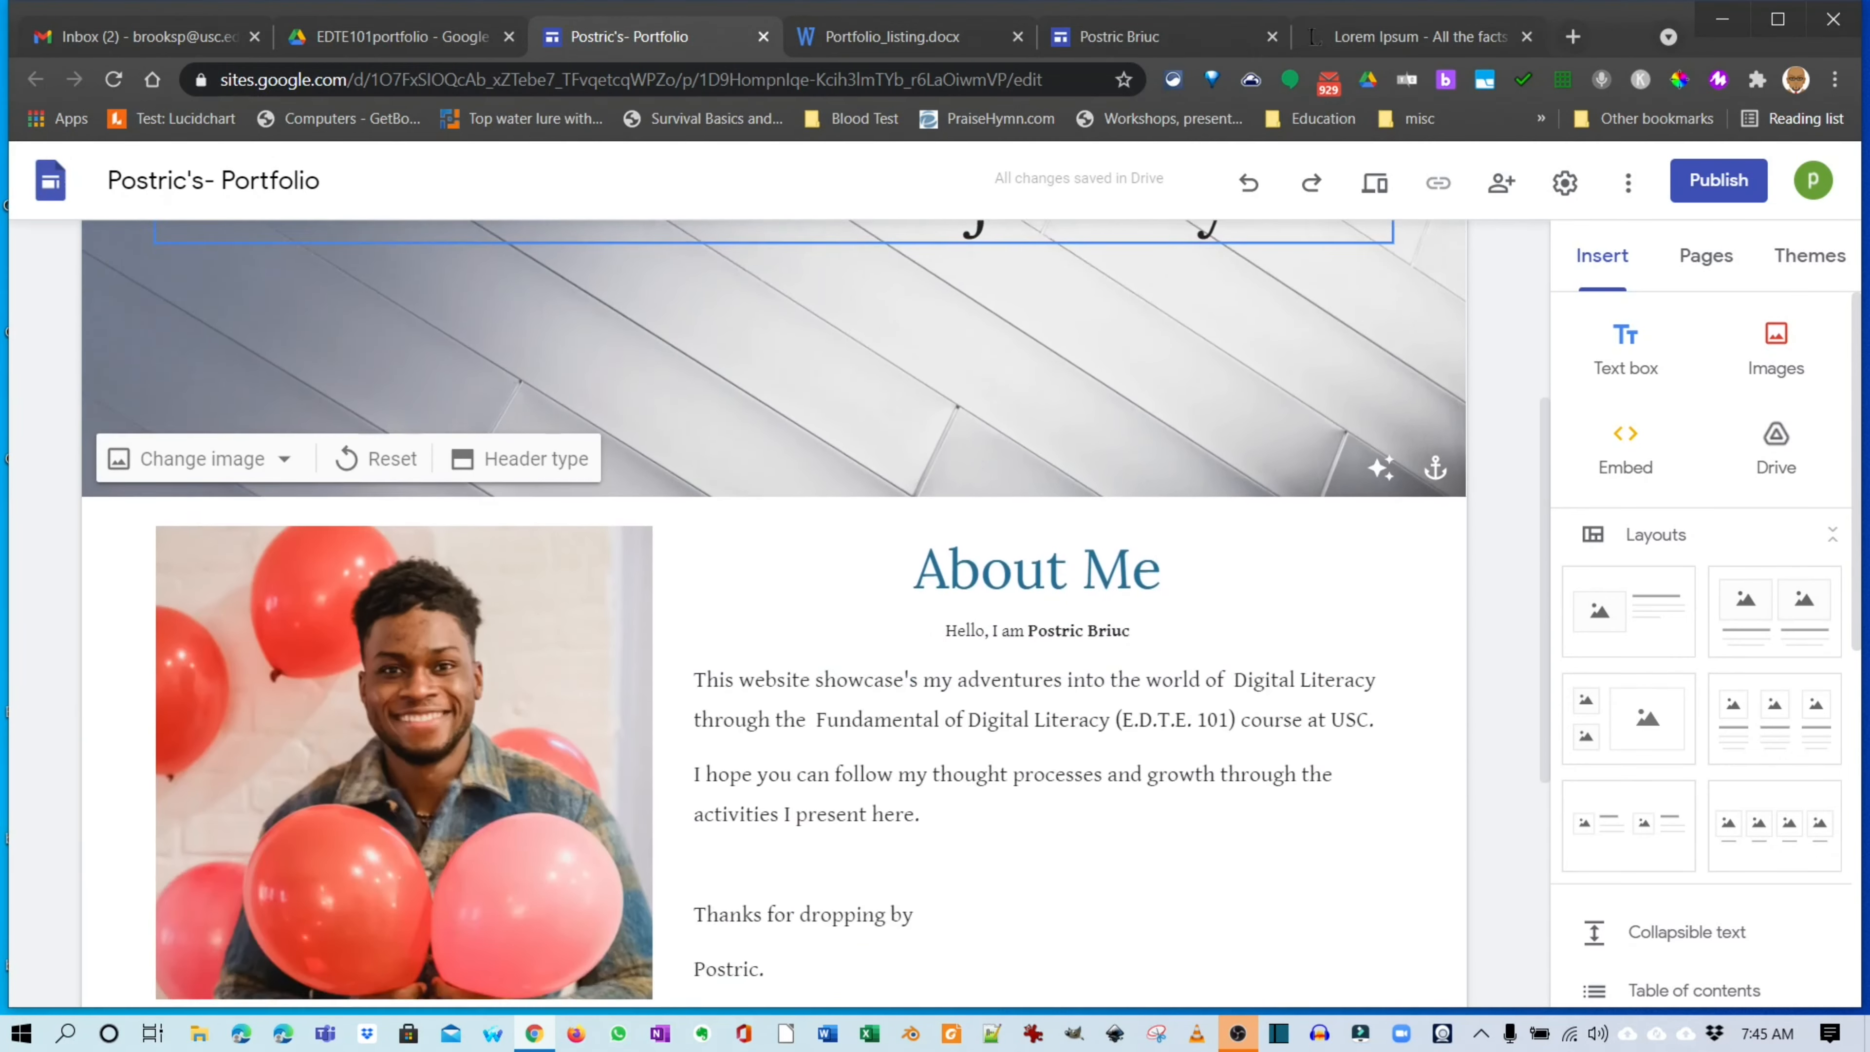
scroll(773, 611, up, 4)
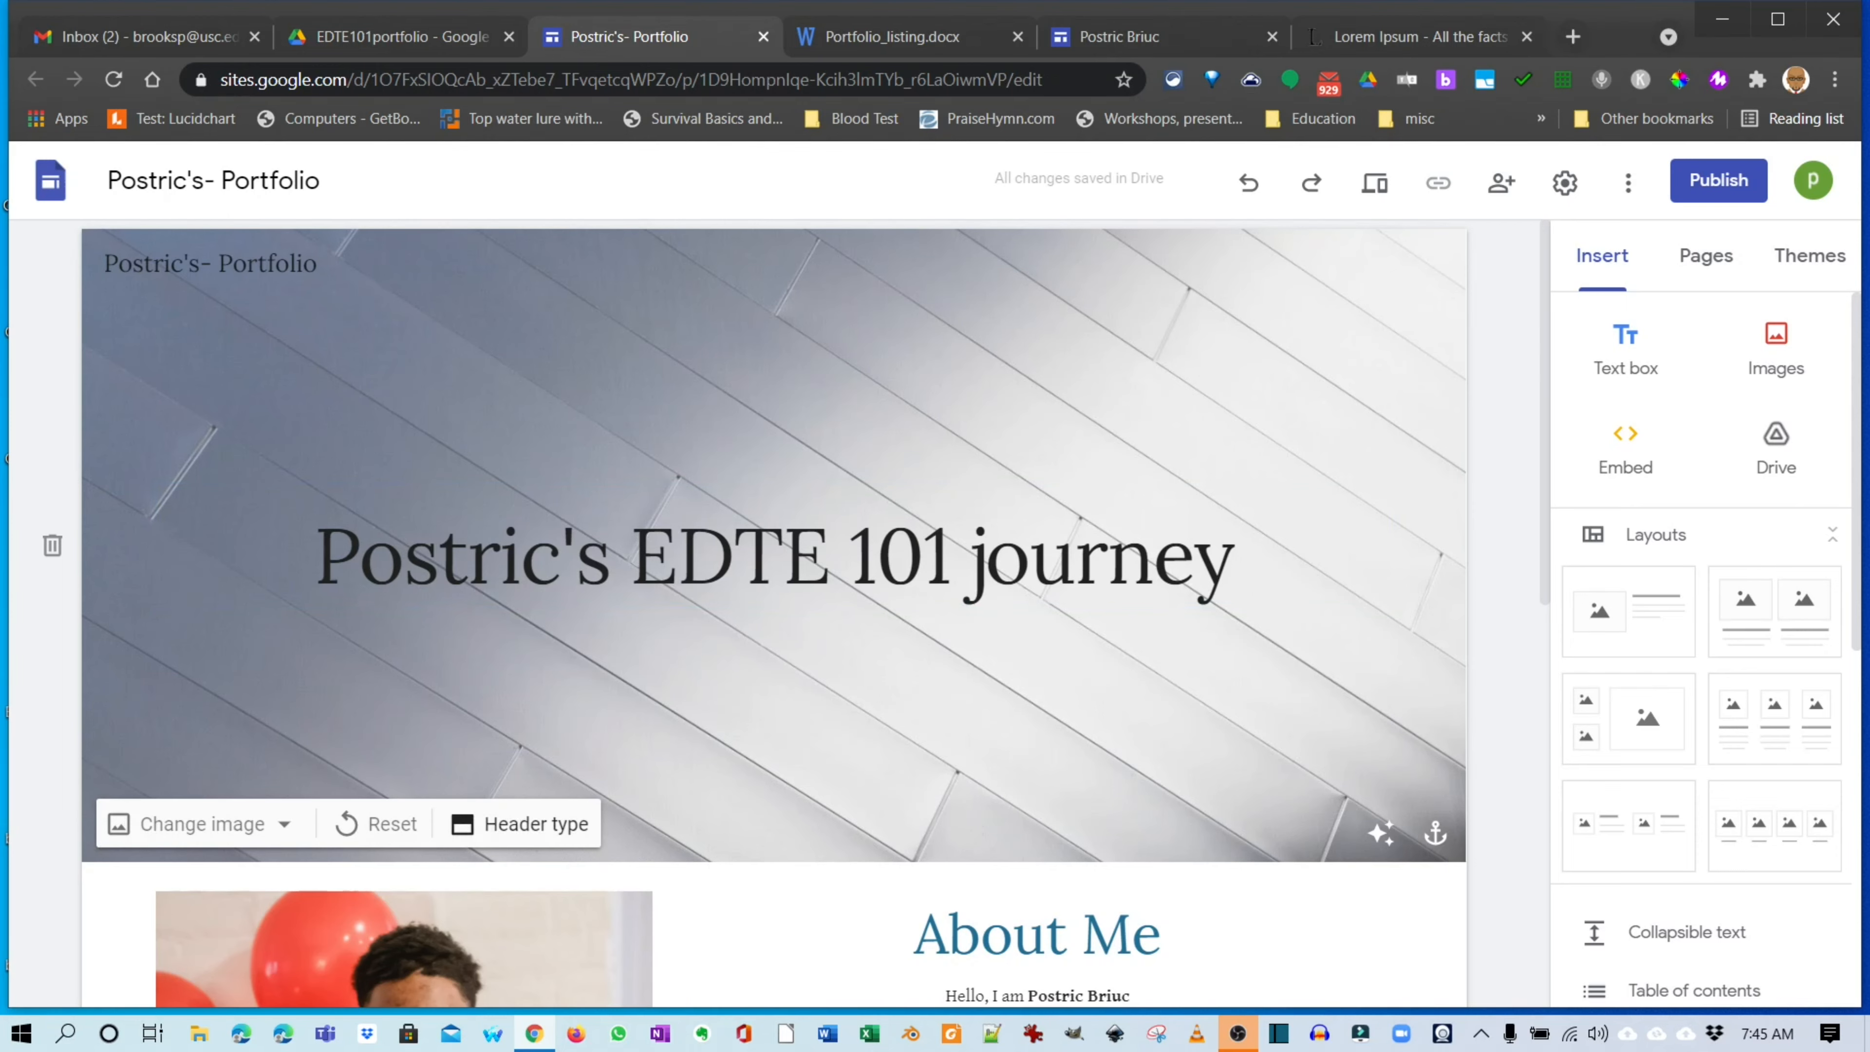
click(522, 824)
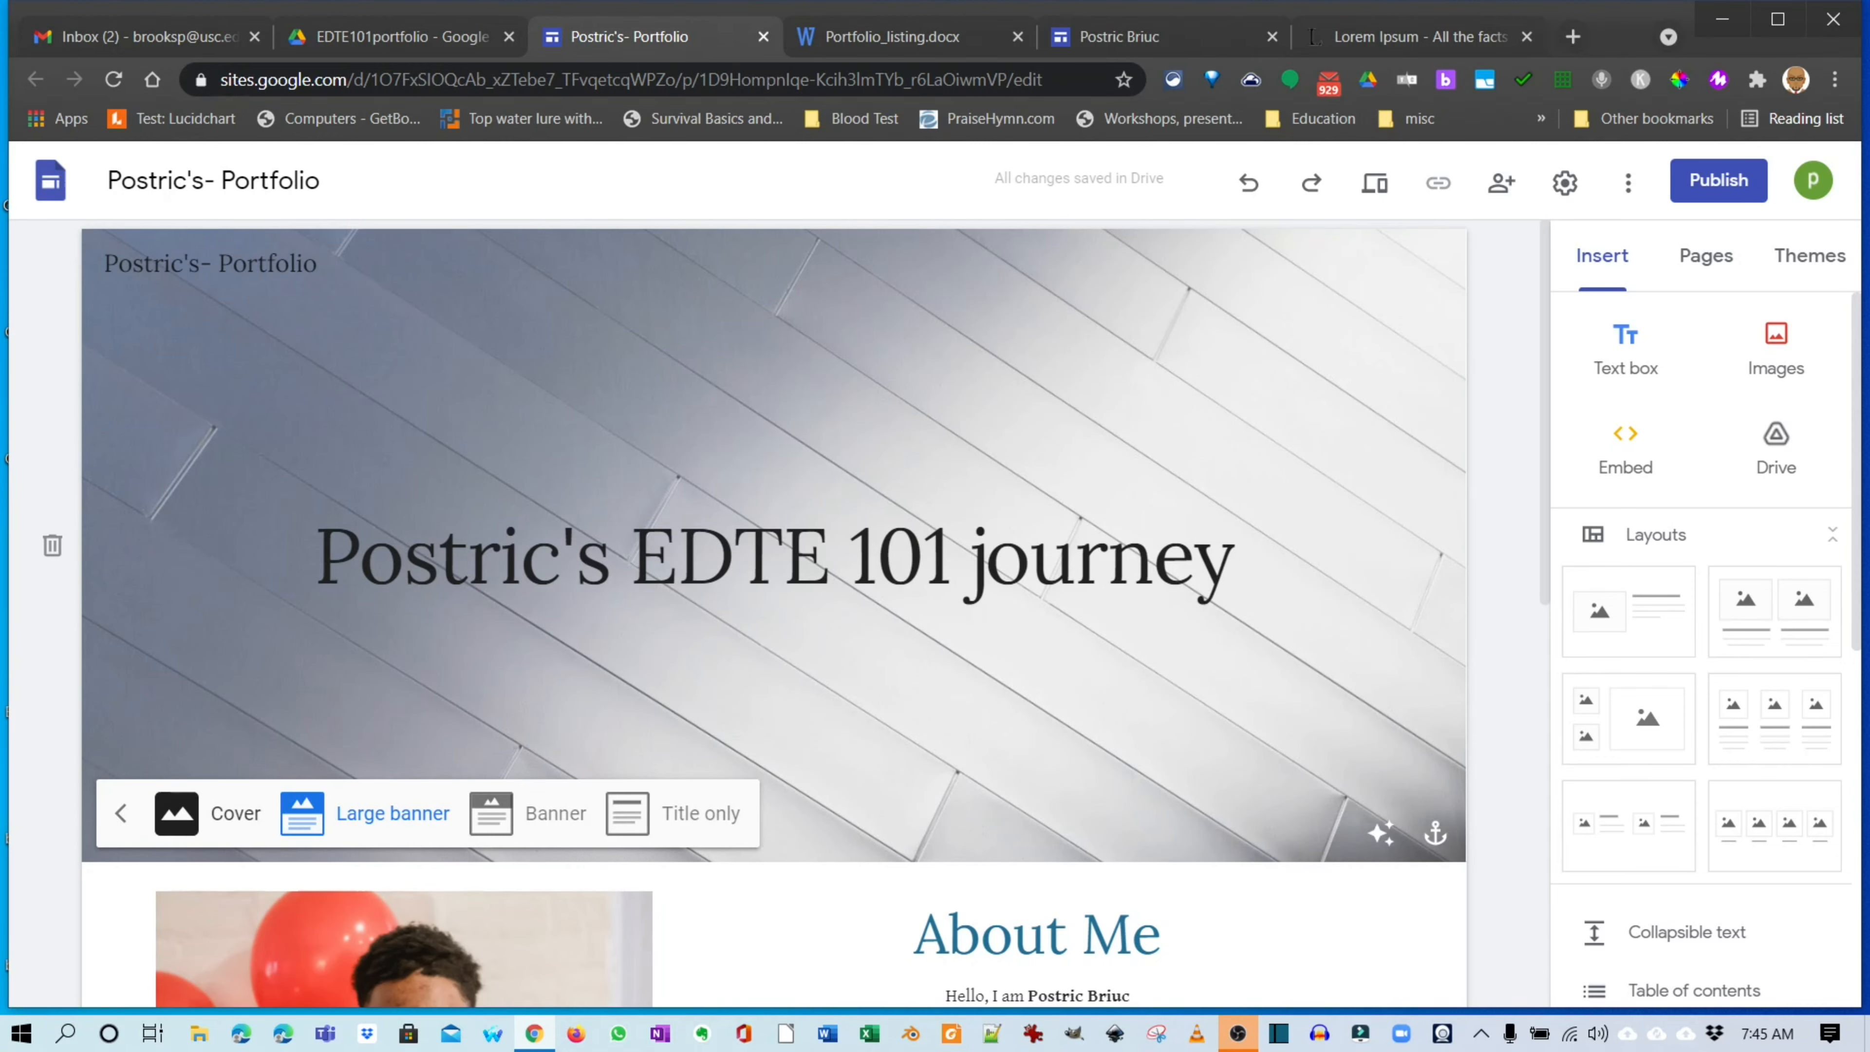
click(177, 813)
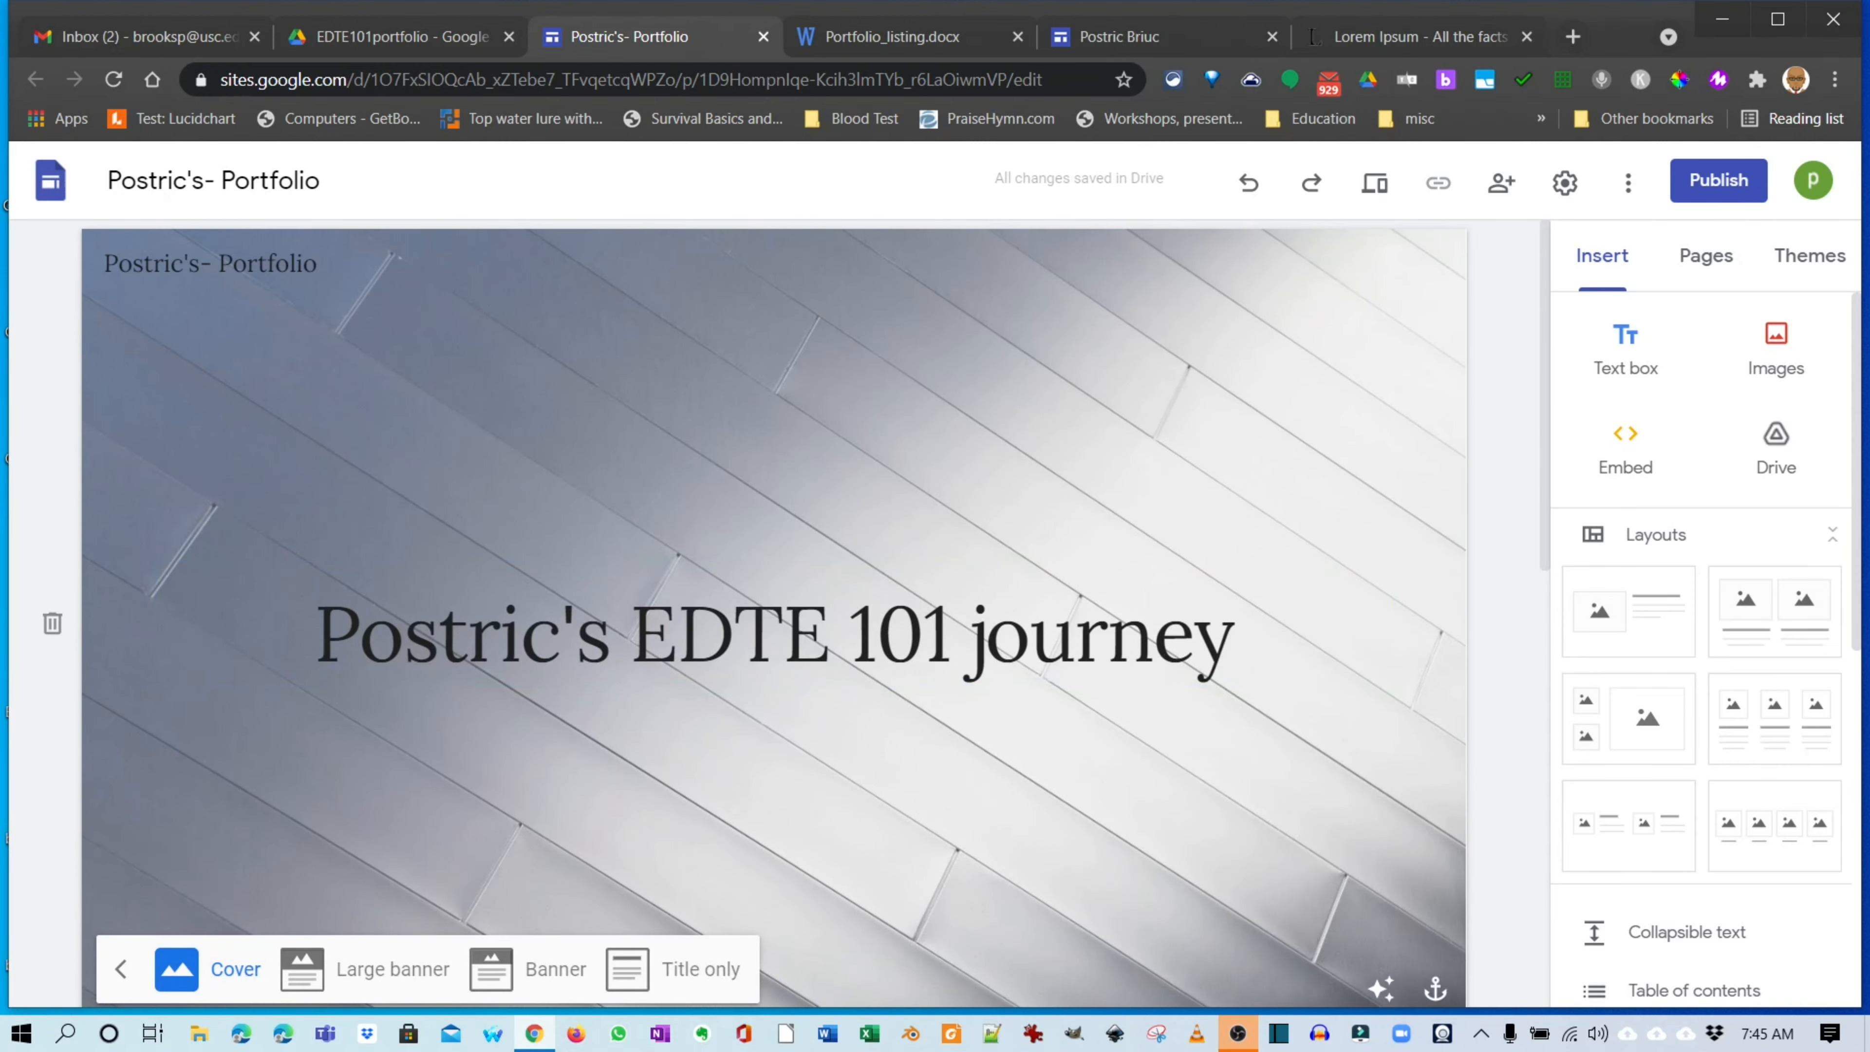
scroll(958, 516, down, 10)
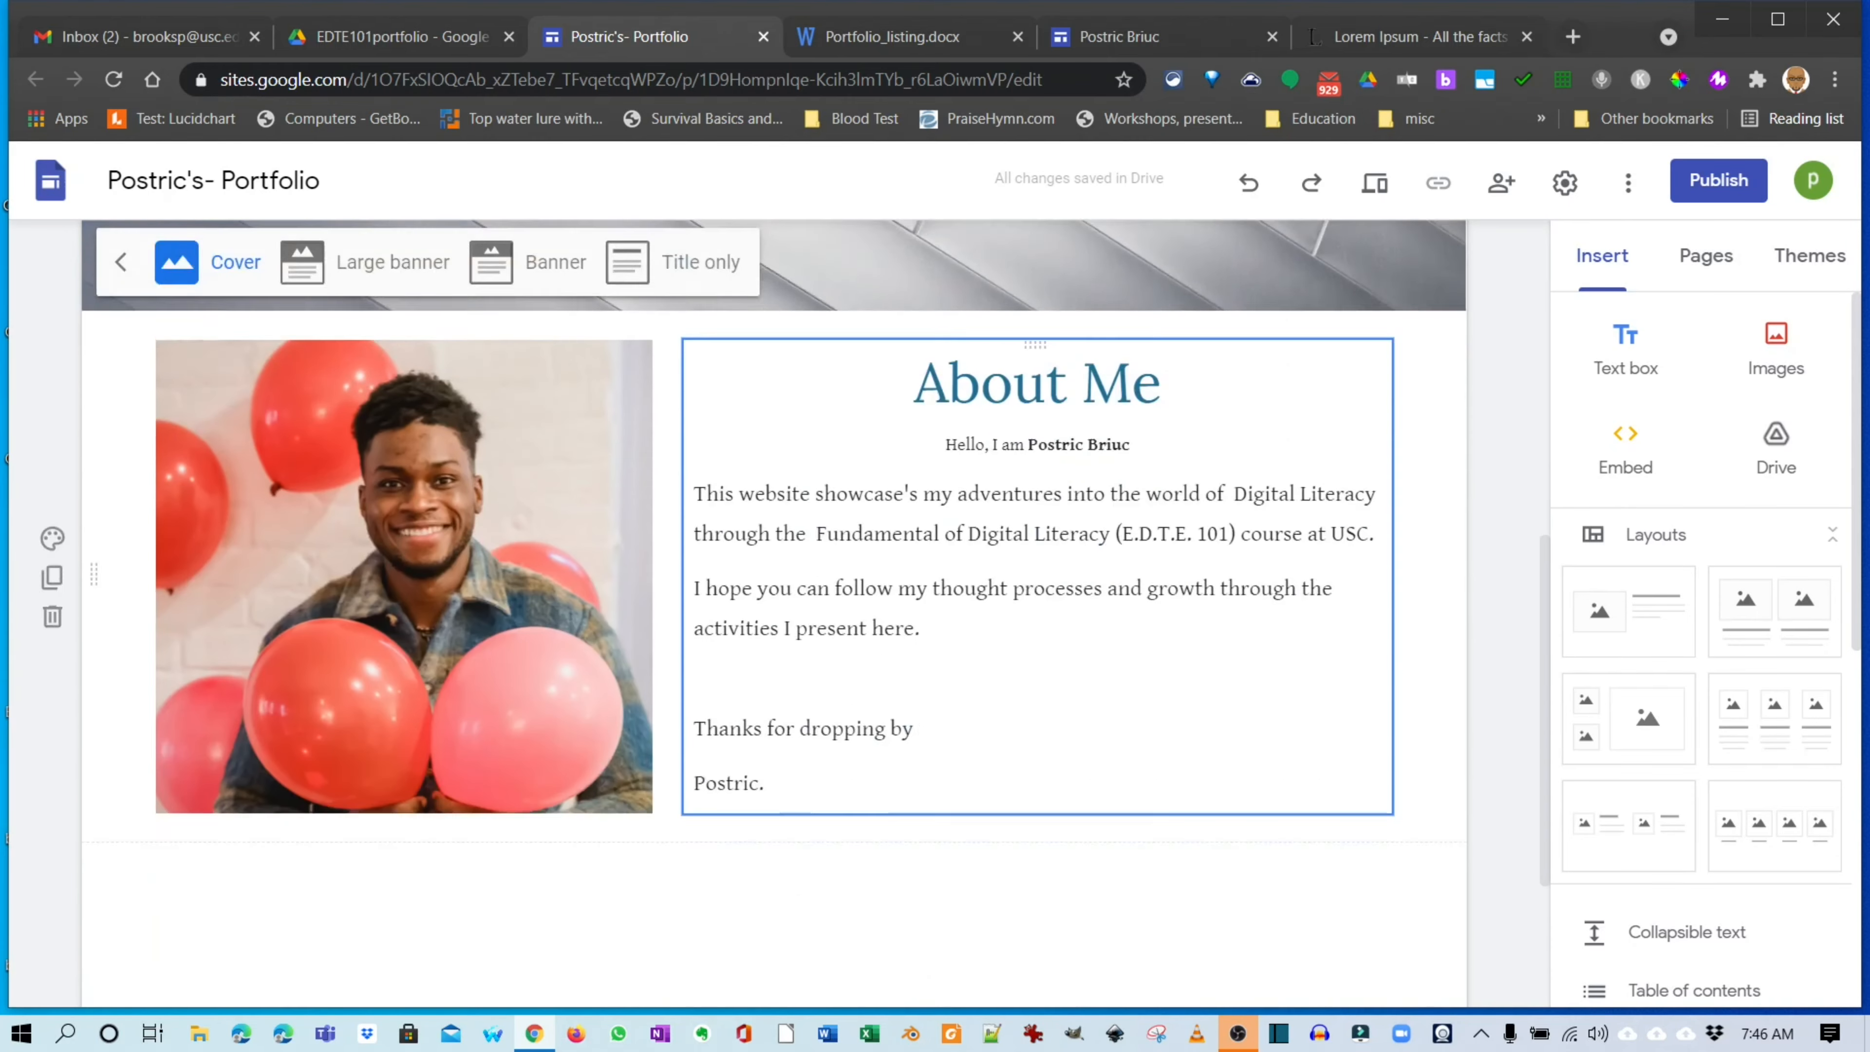
scroll(957, 516, up, 10)
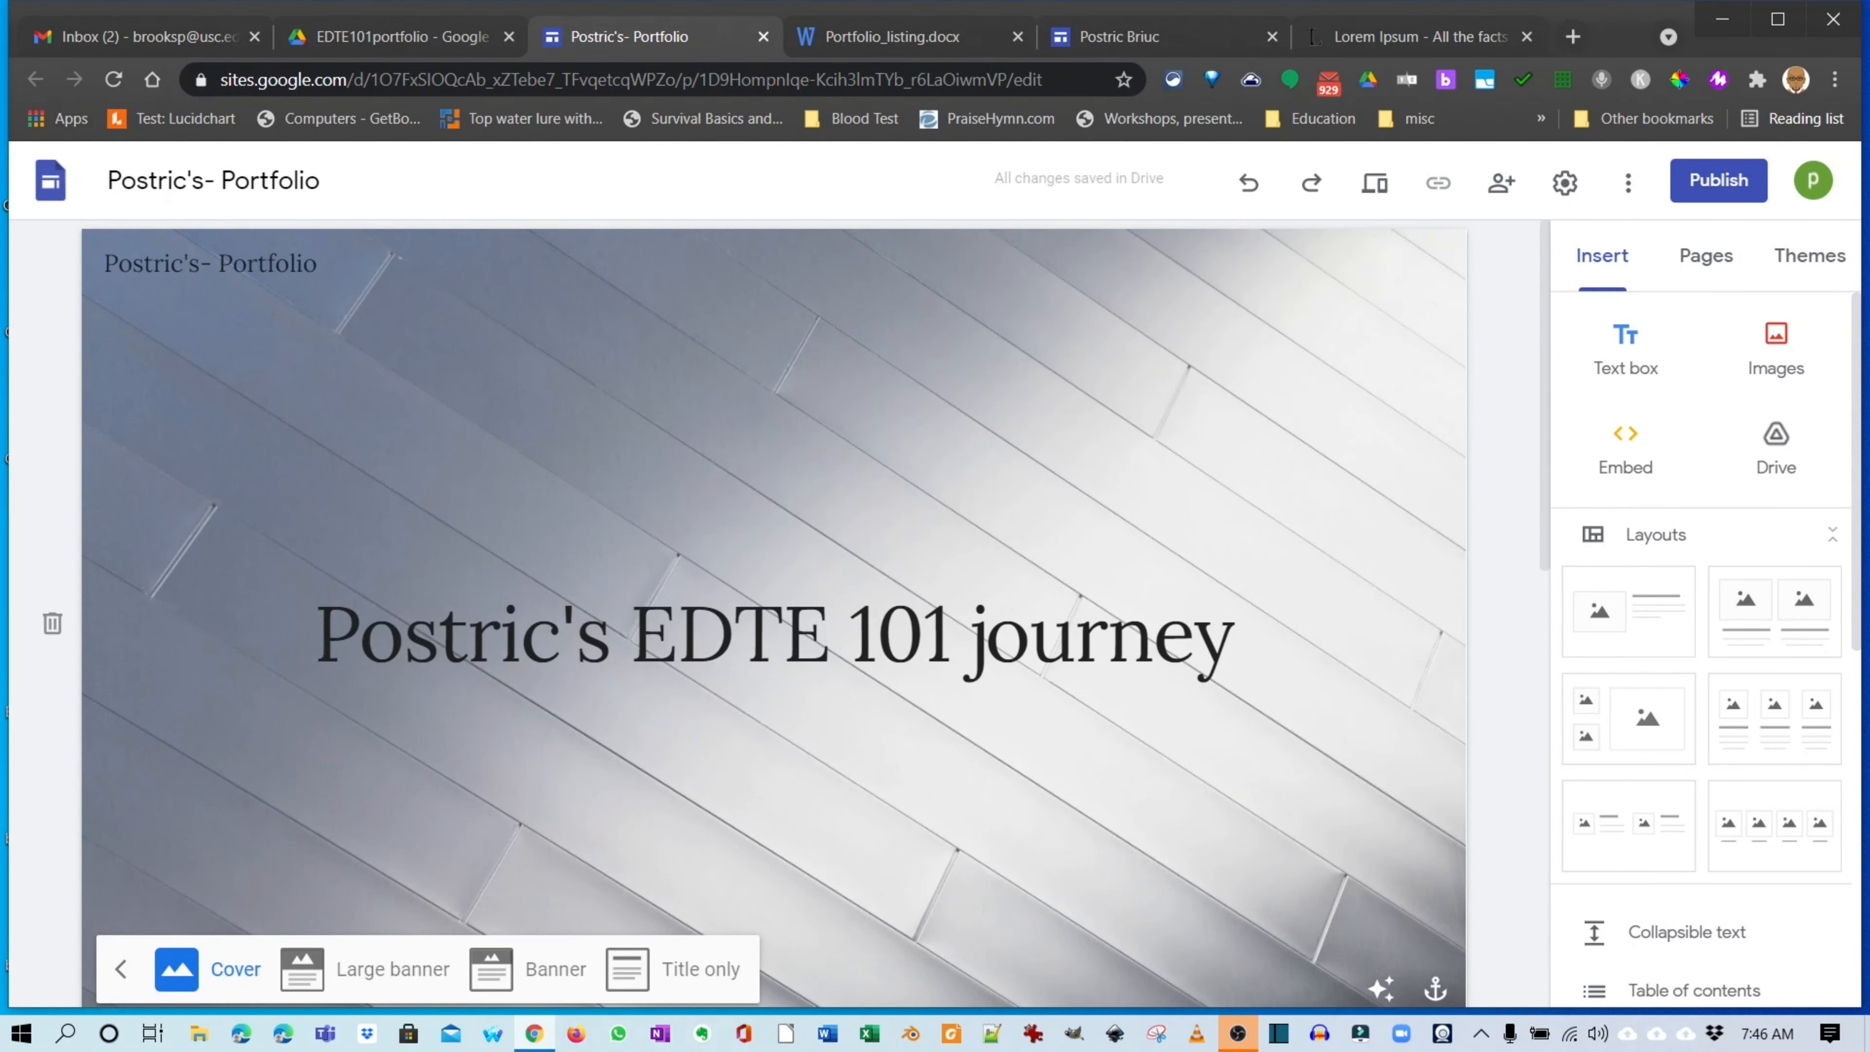
click(1374, 183)
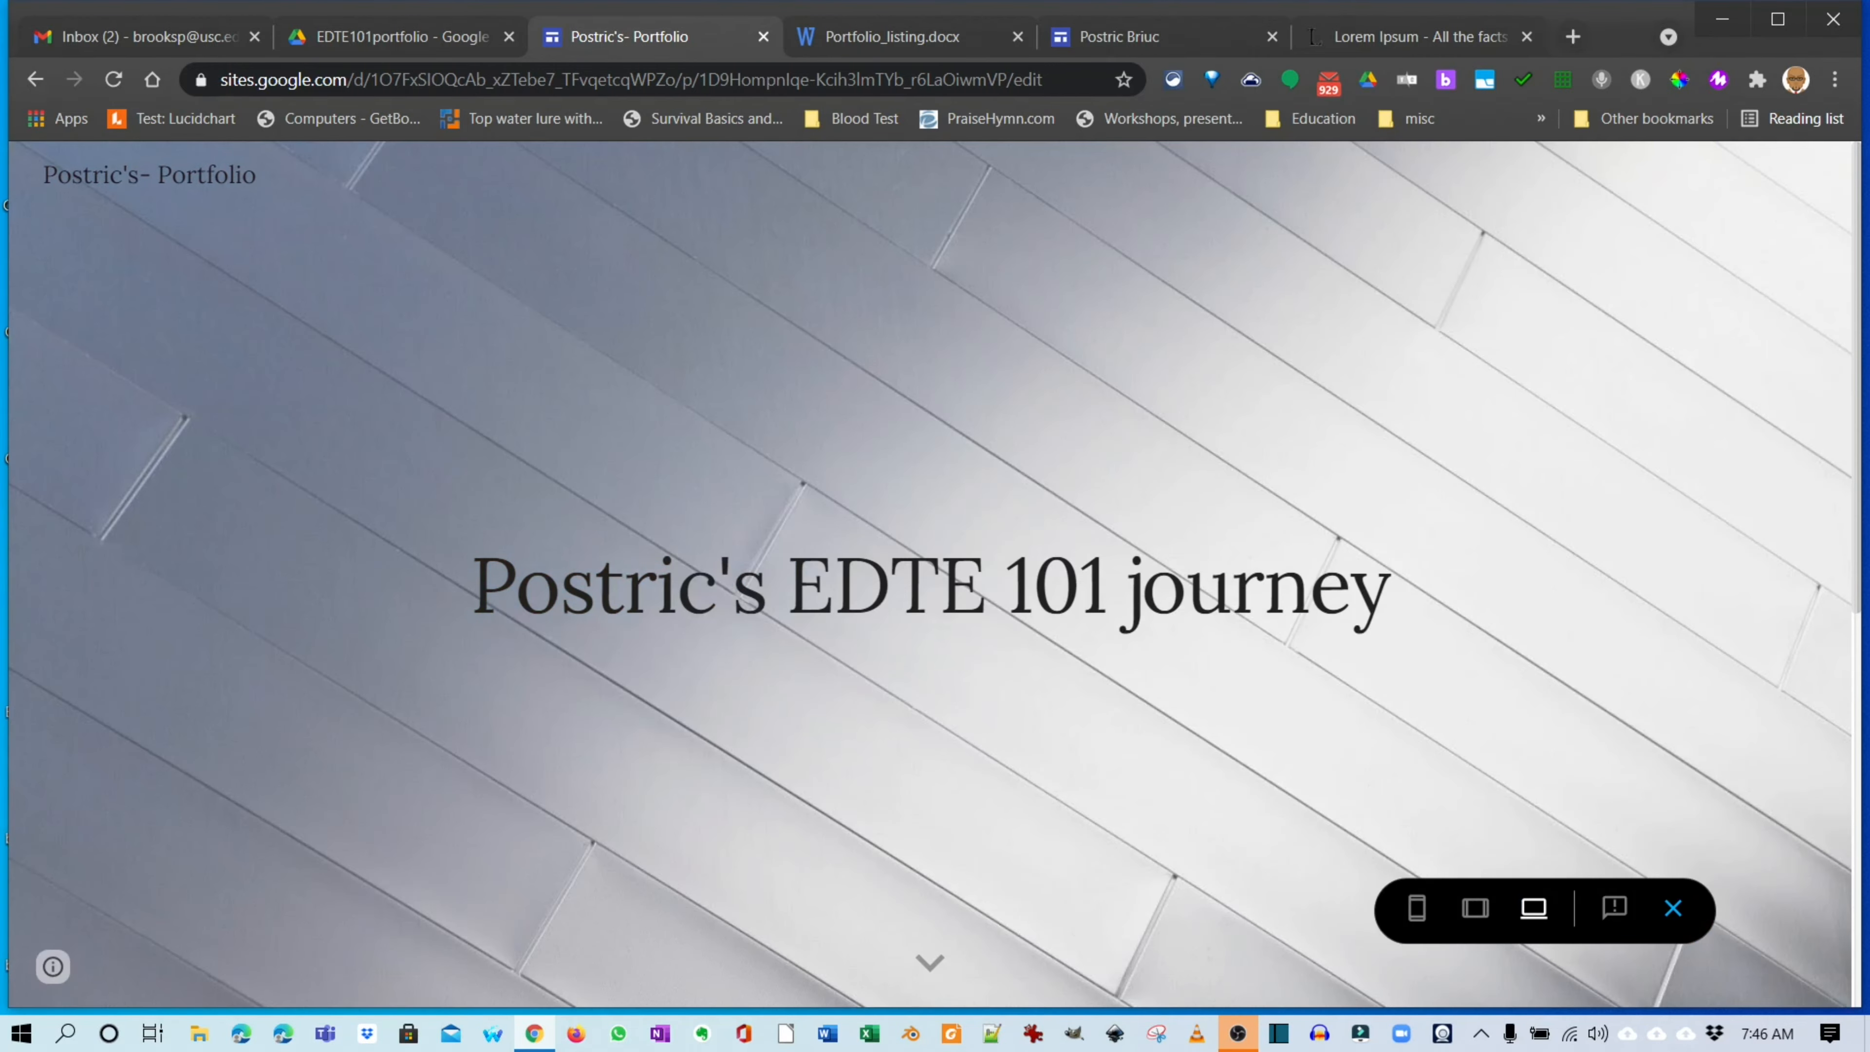
scroll(935, 574, down, 10)
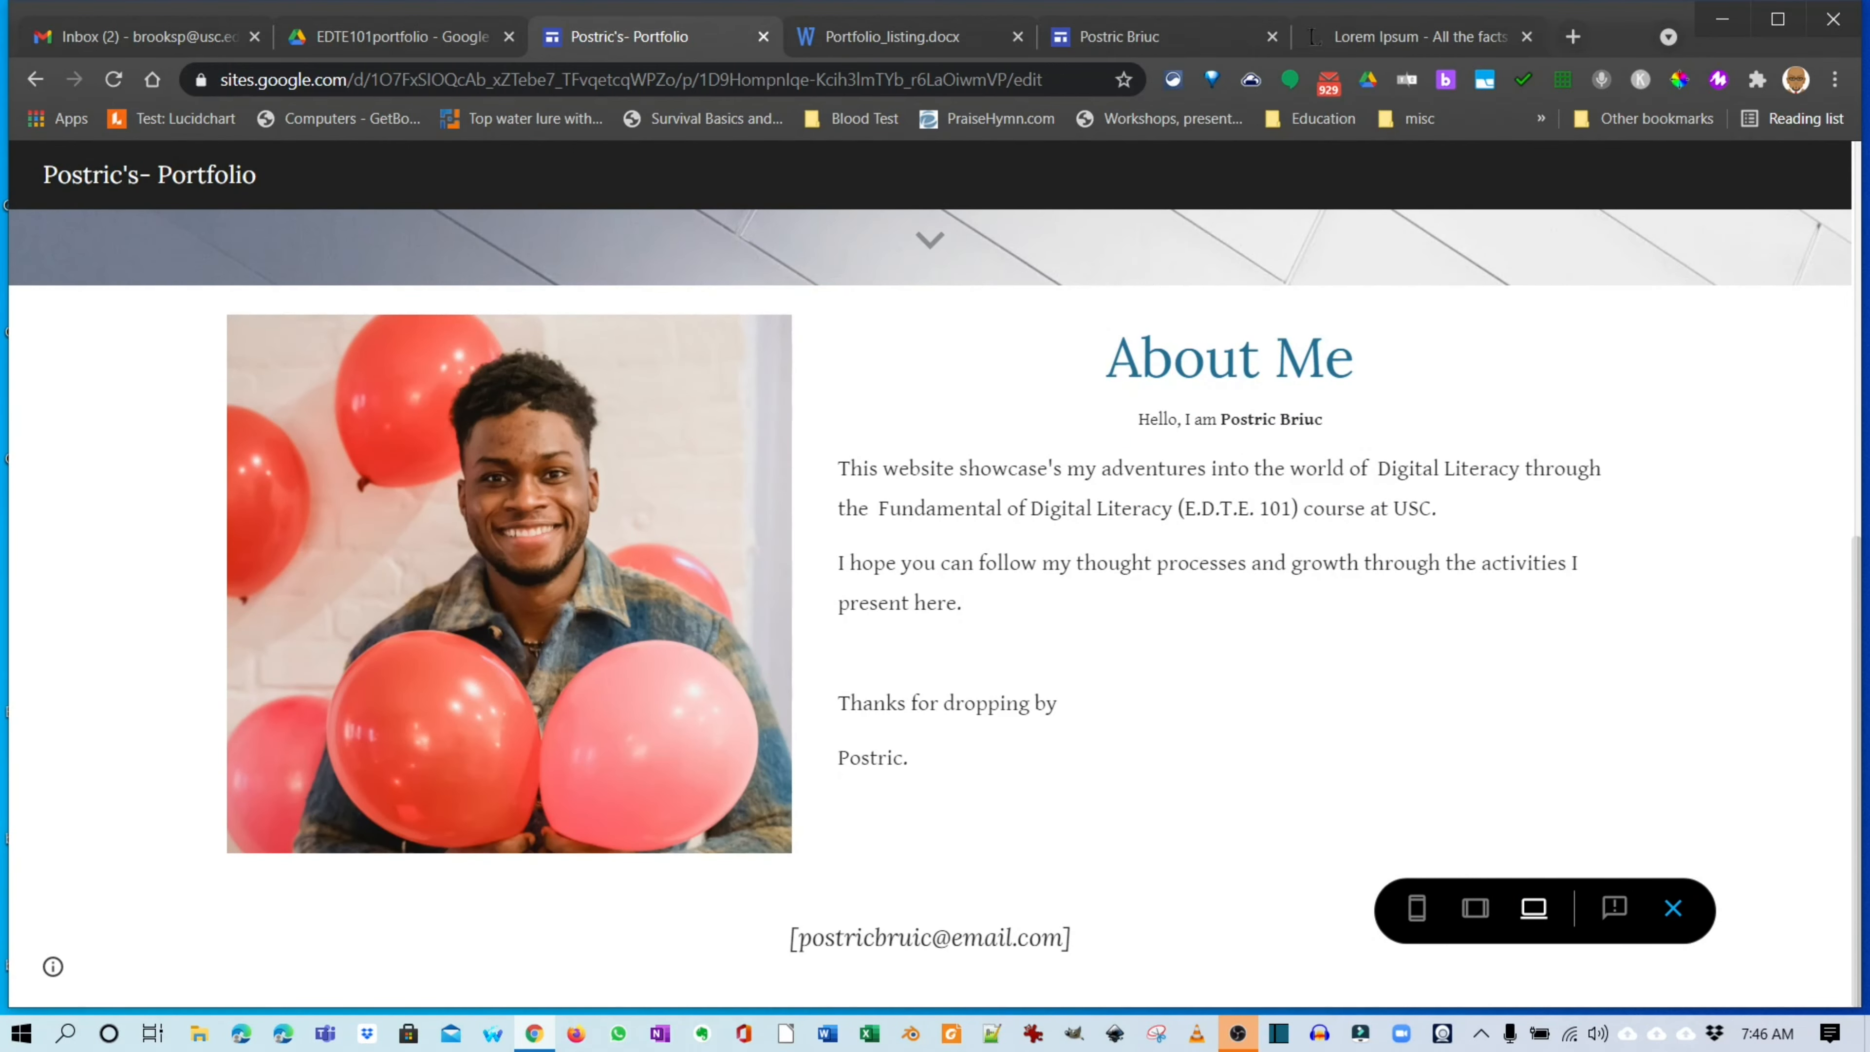
scroll(936, 575, up, 10)
scroll(935, 574, down, 8)
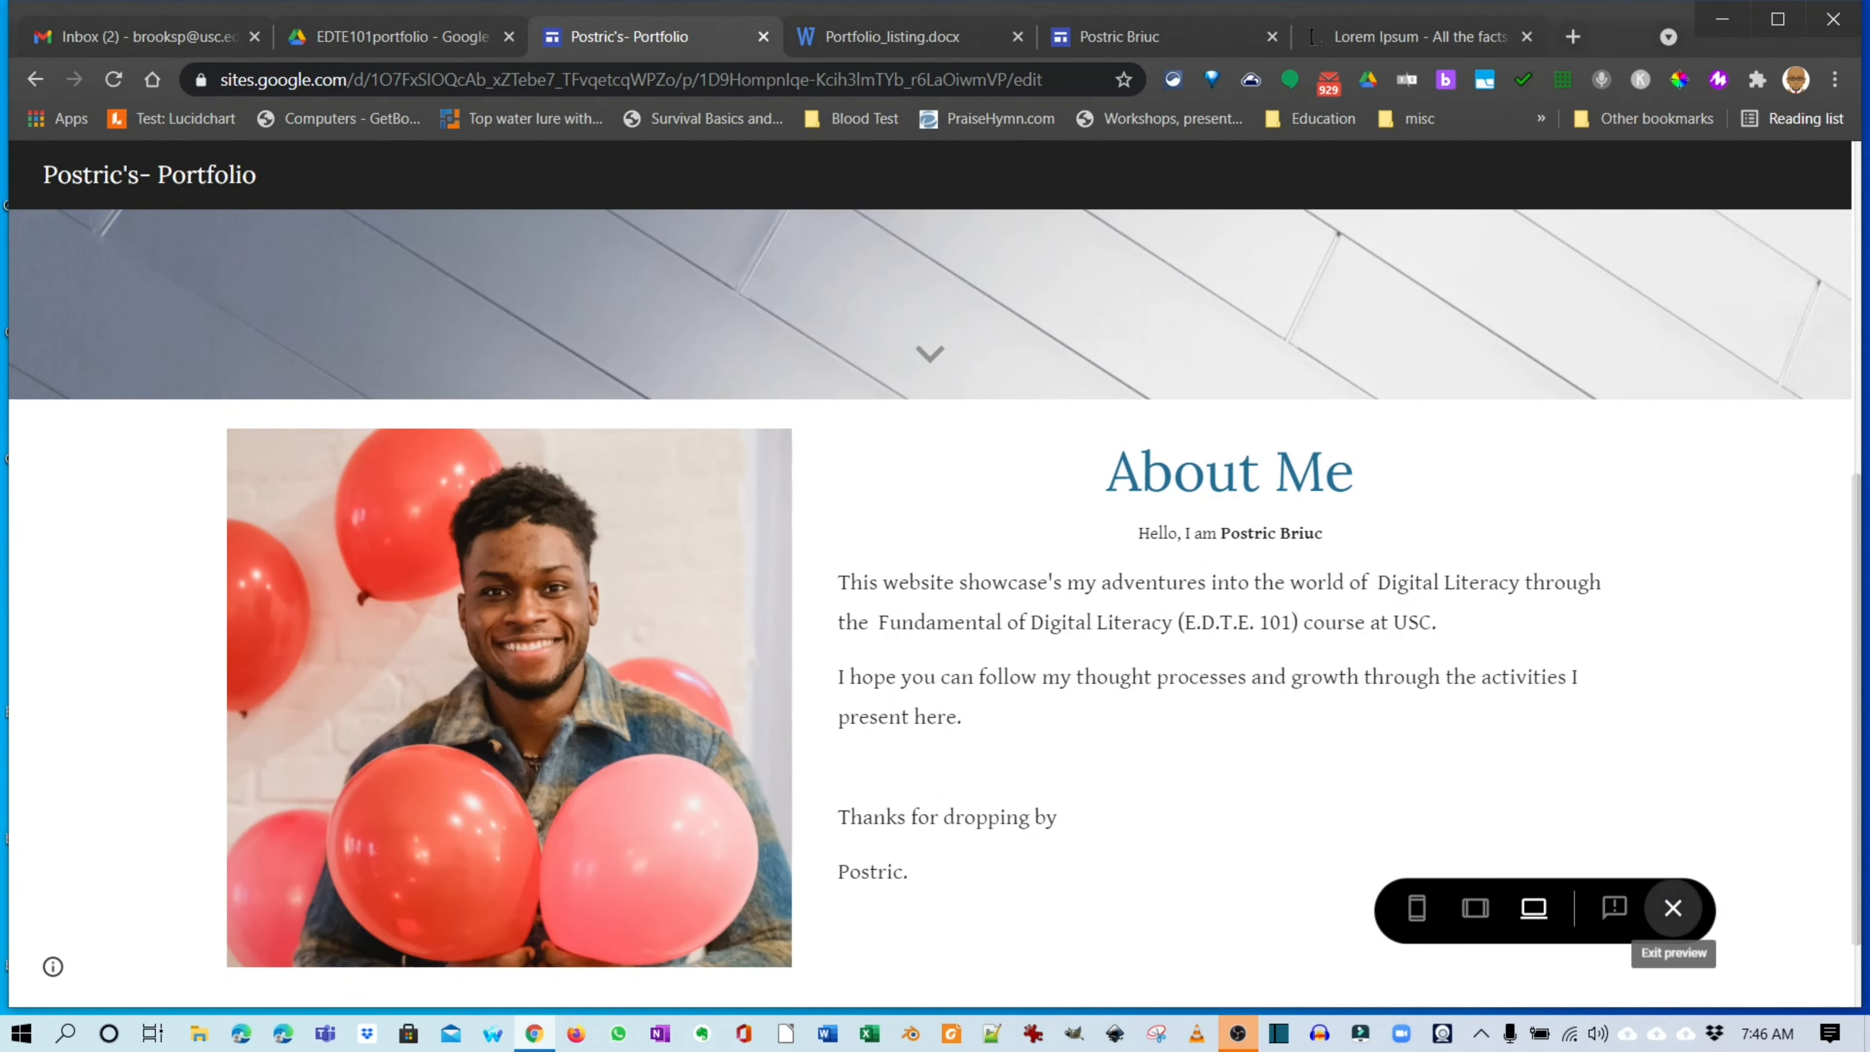
click(1673, 908)
Select the About Me body paragraphs and set their font size to 15.
scroll(883, 766, down, 3)
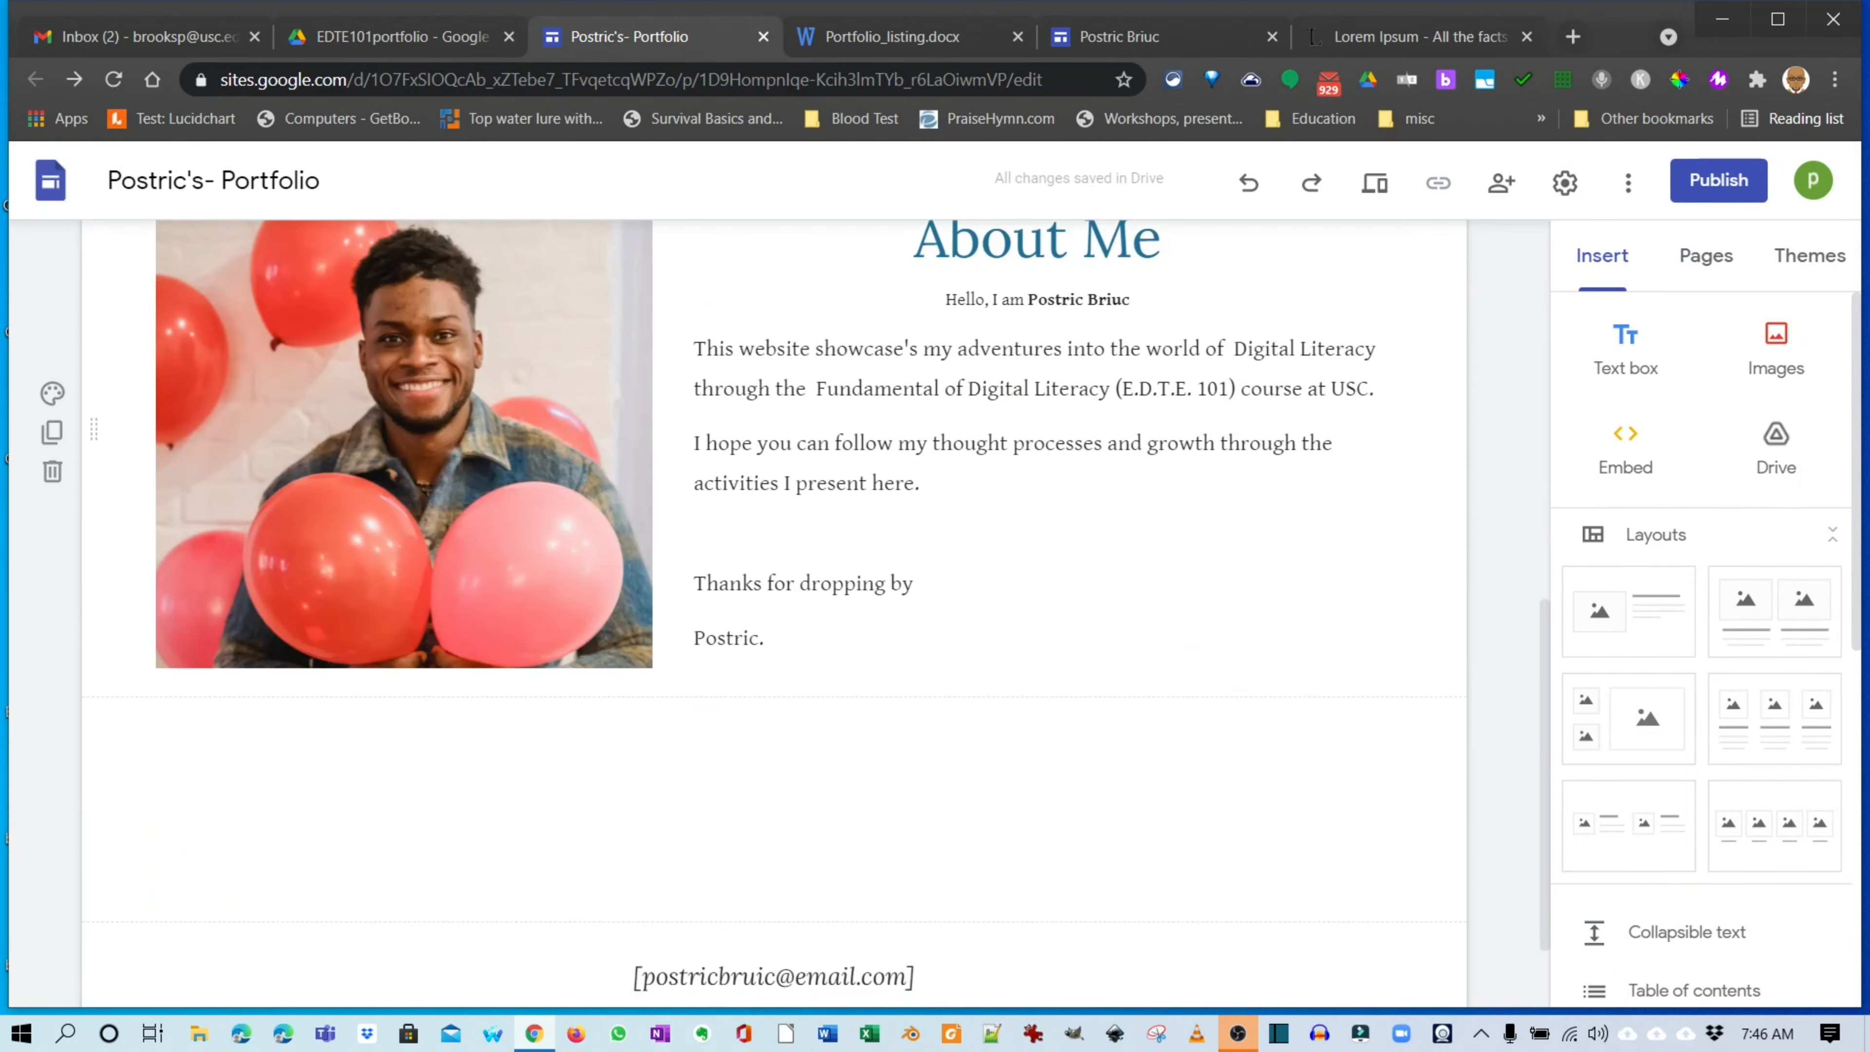
drag(767, 640, 694, 349)
click(1125, 427)
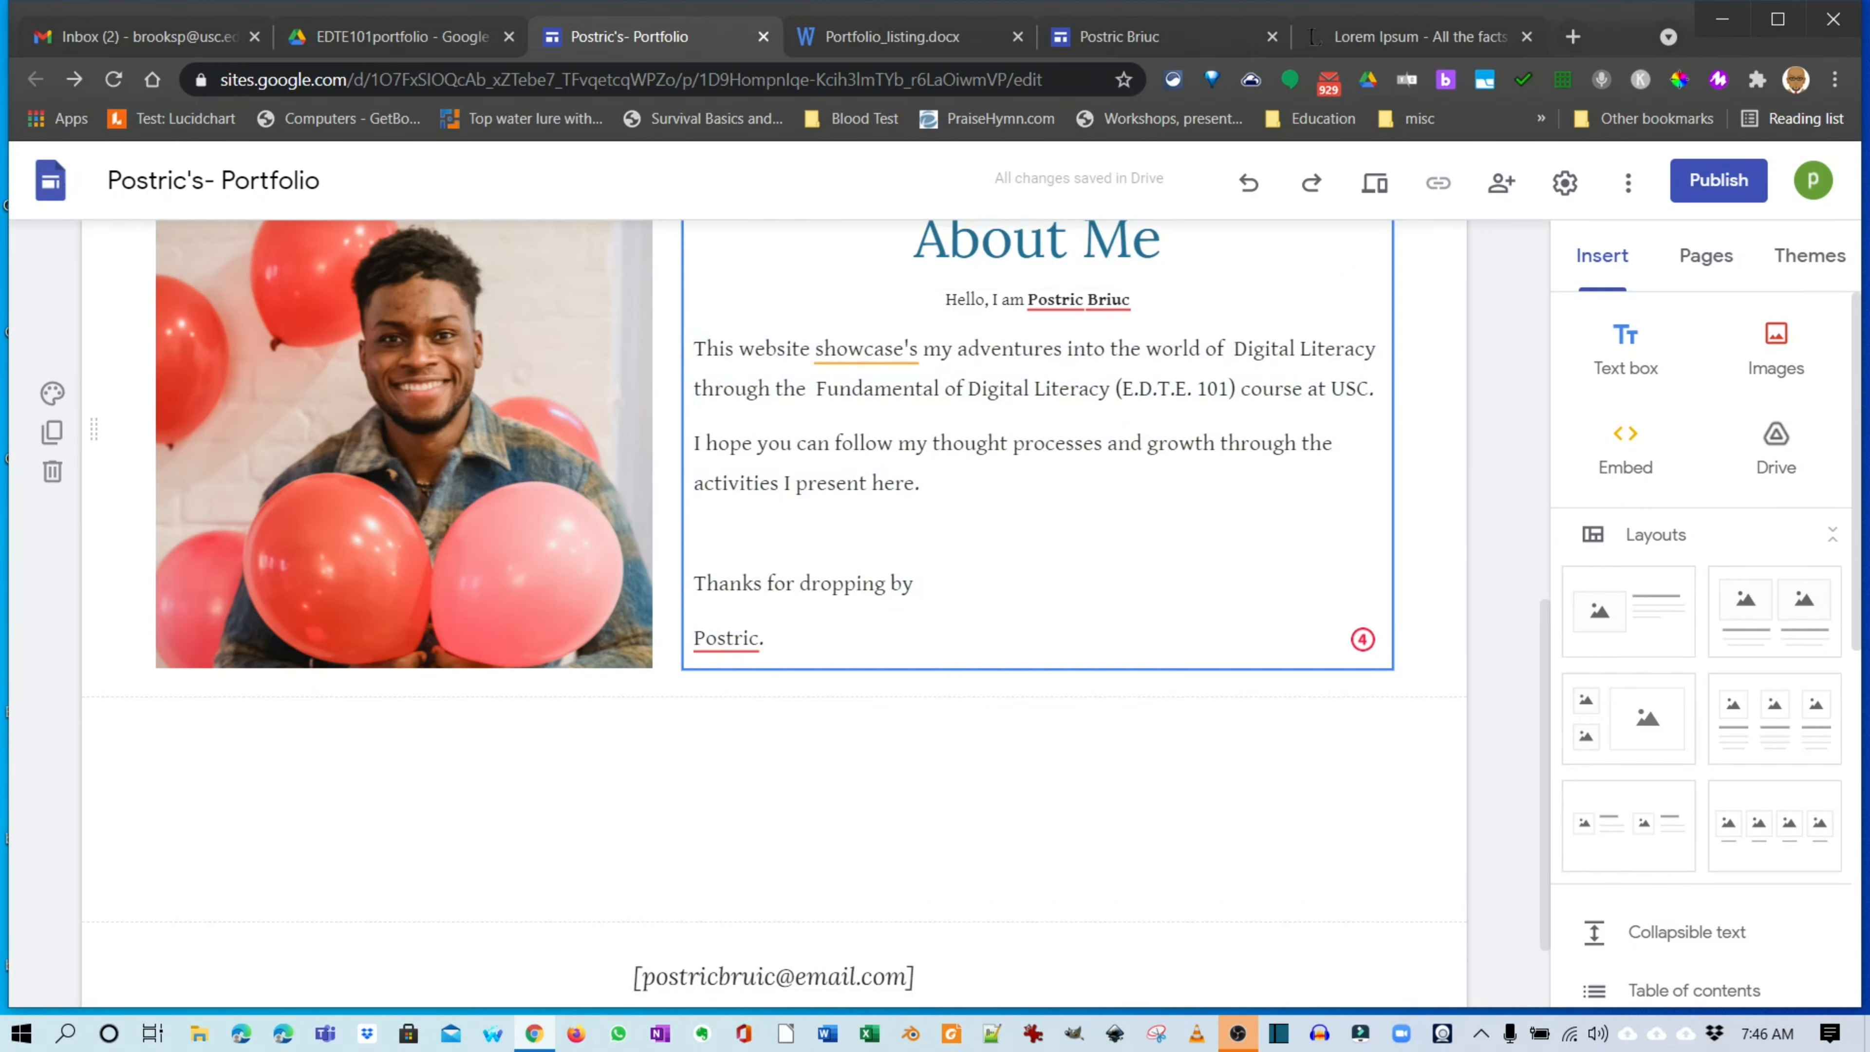
drag(765, 639, 694, 350)
scroll(972, 401, up, 3)
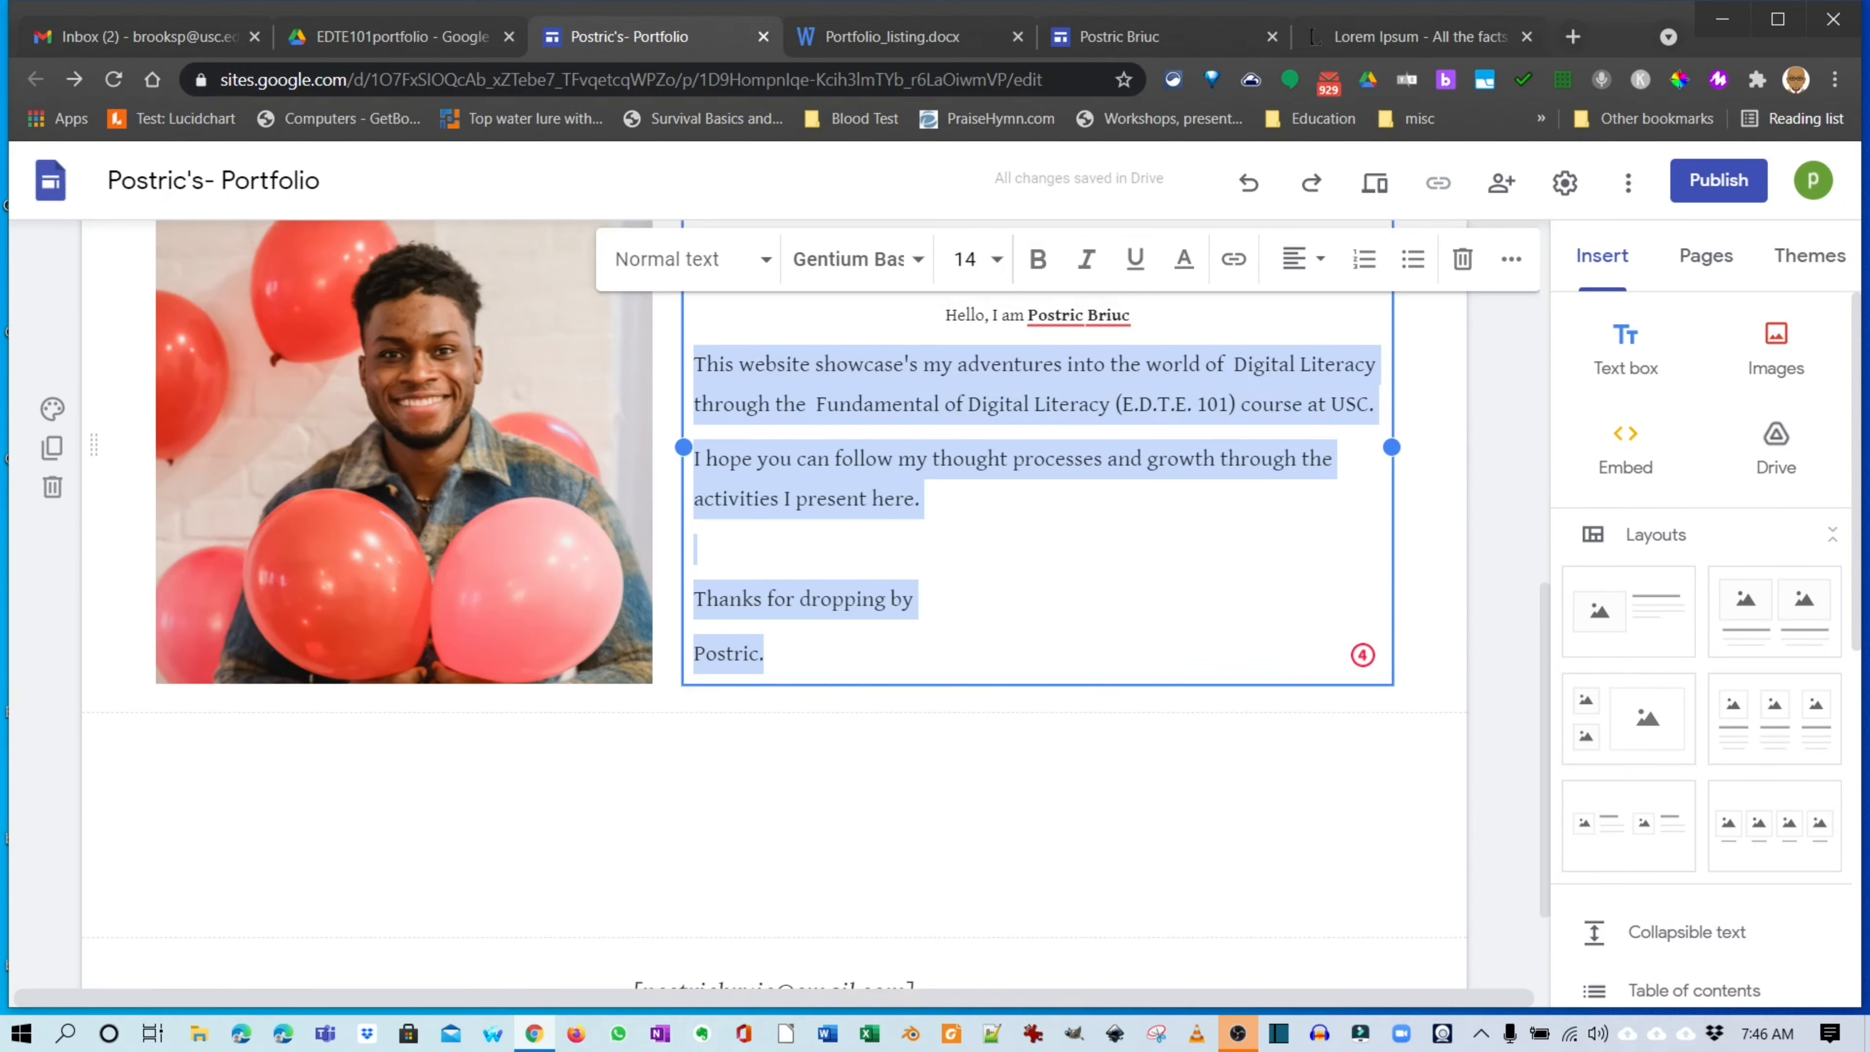
click(964, 399)
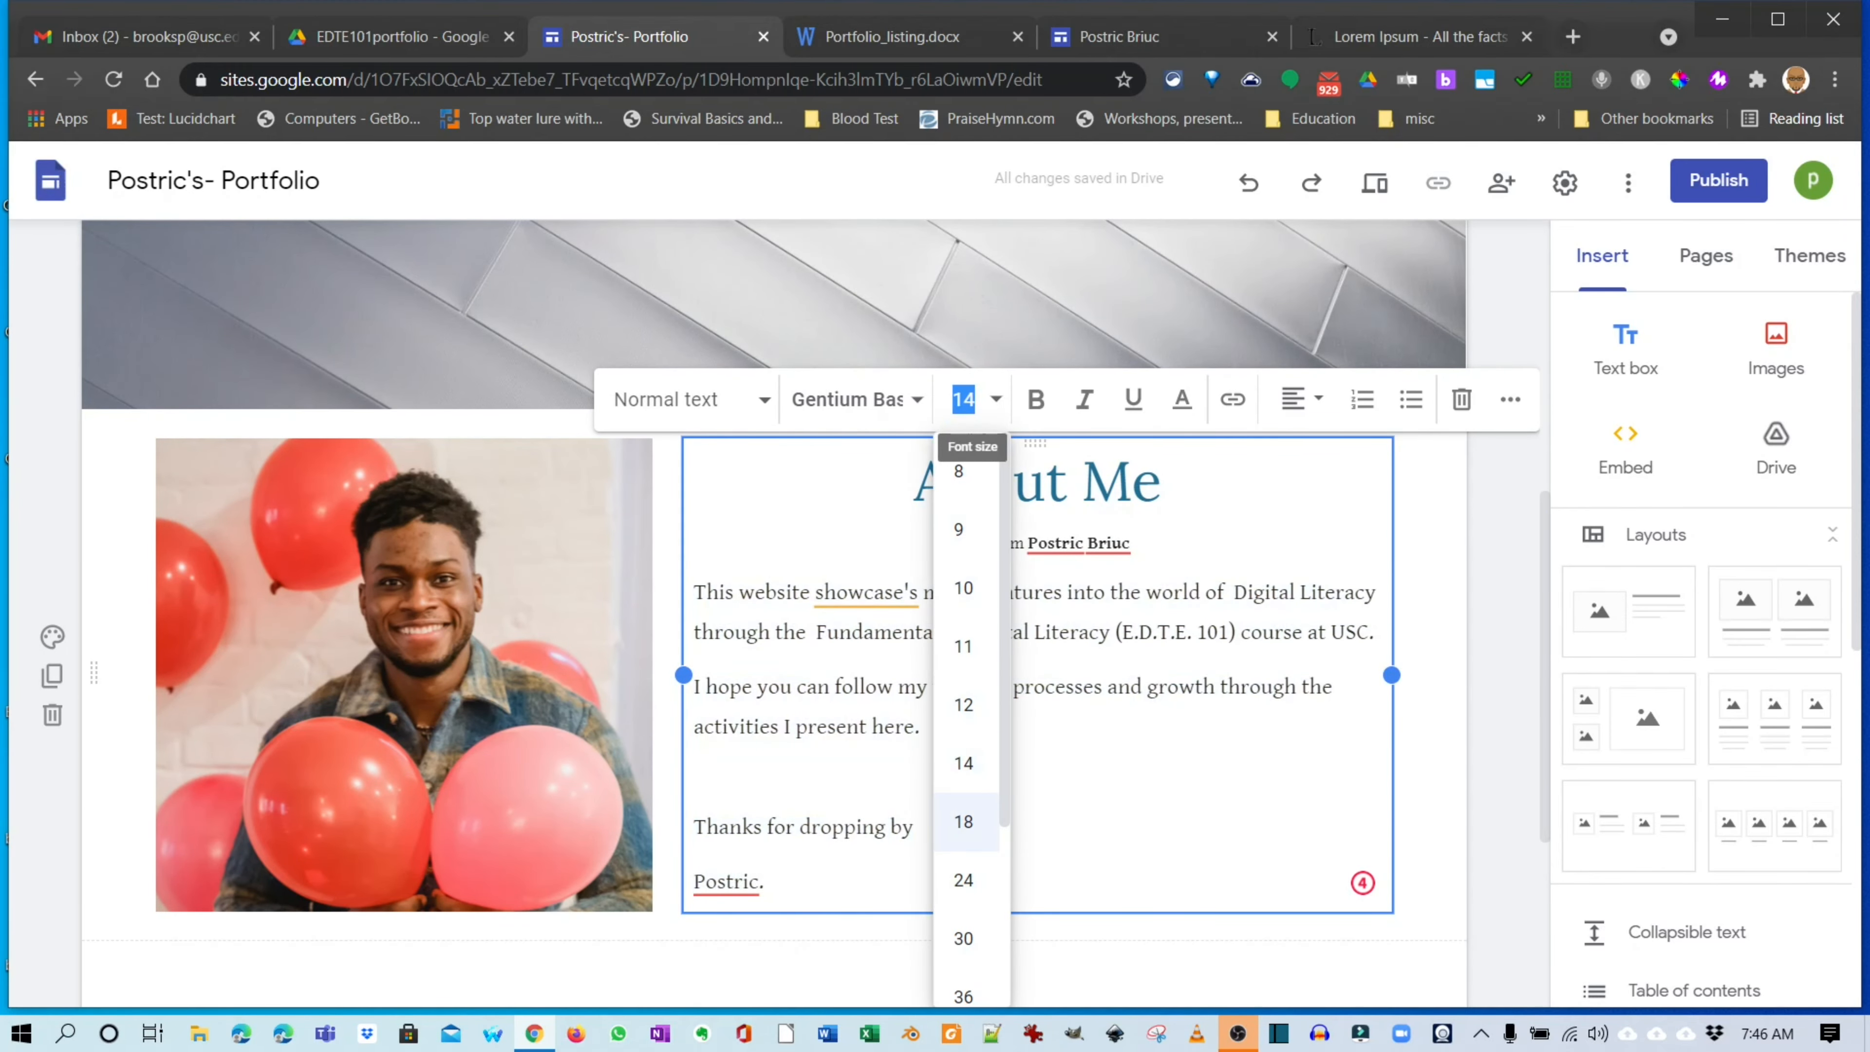
click(963, 821)
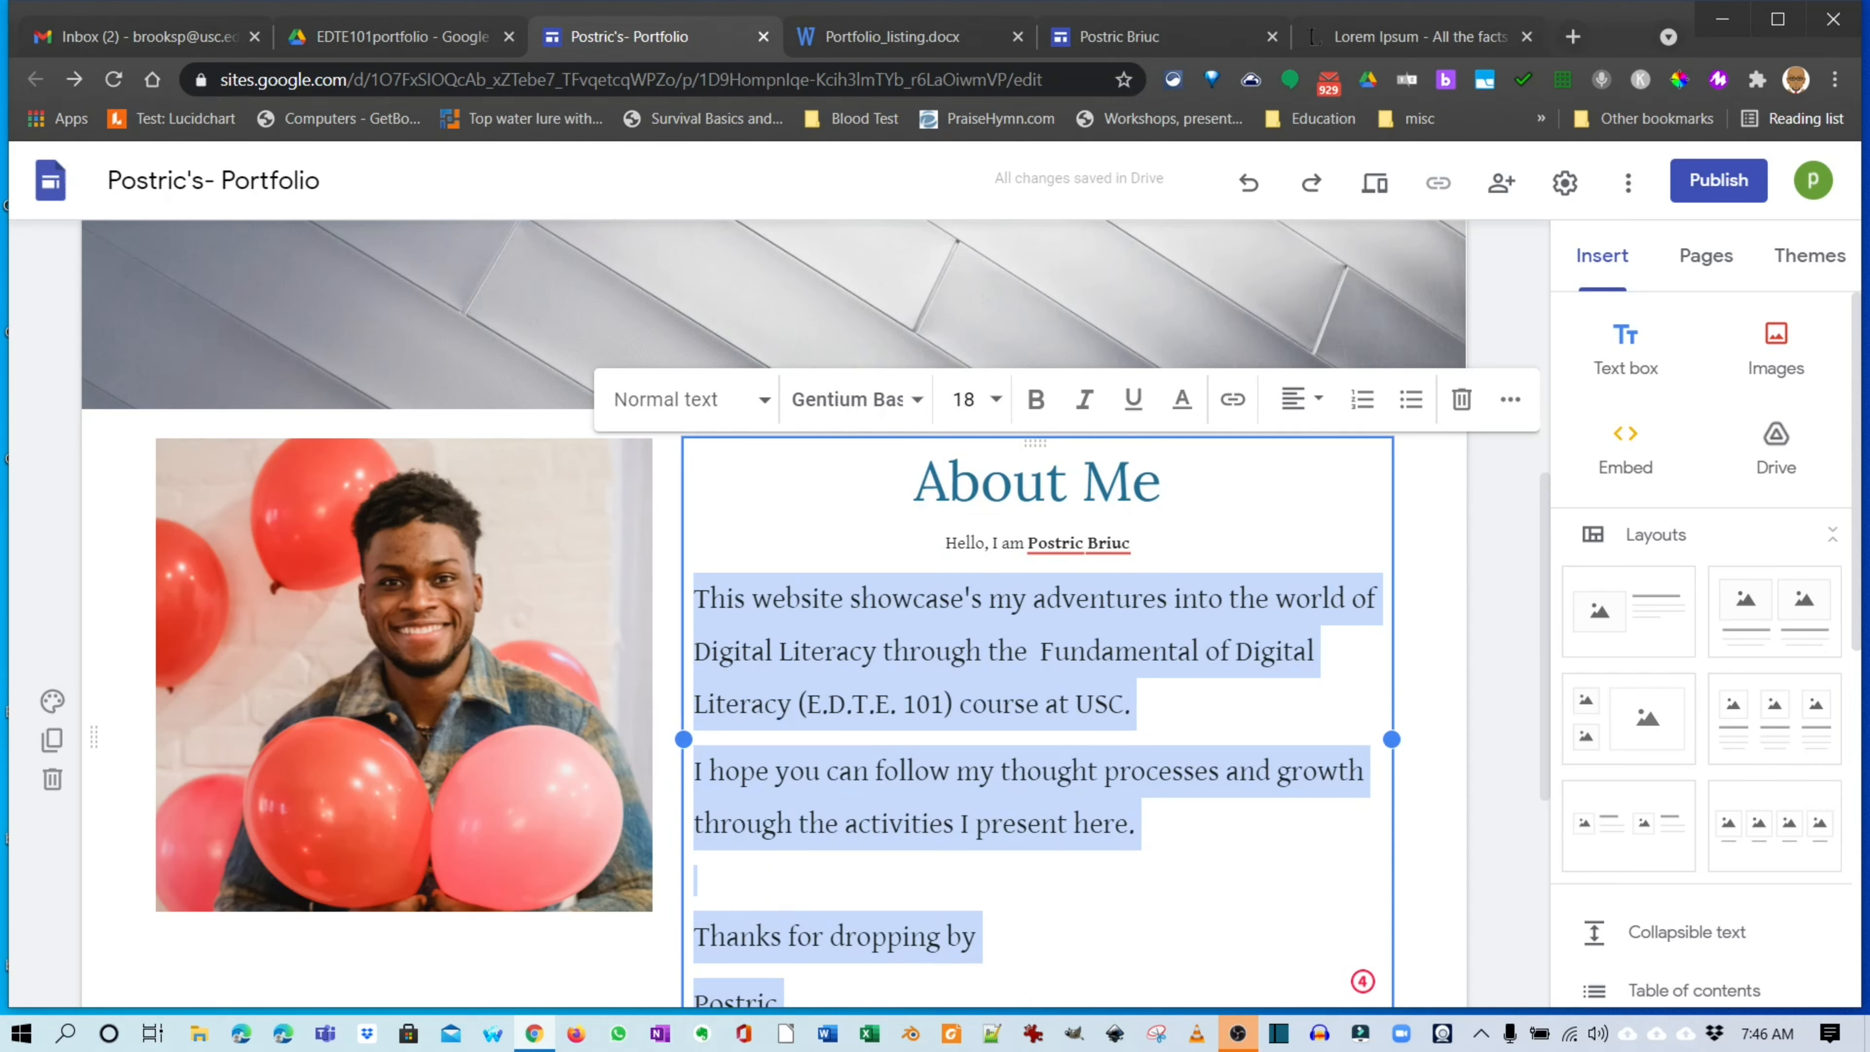
click(965, 400)
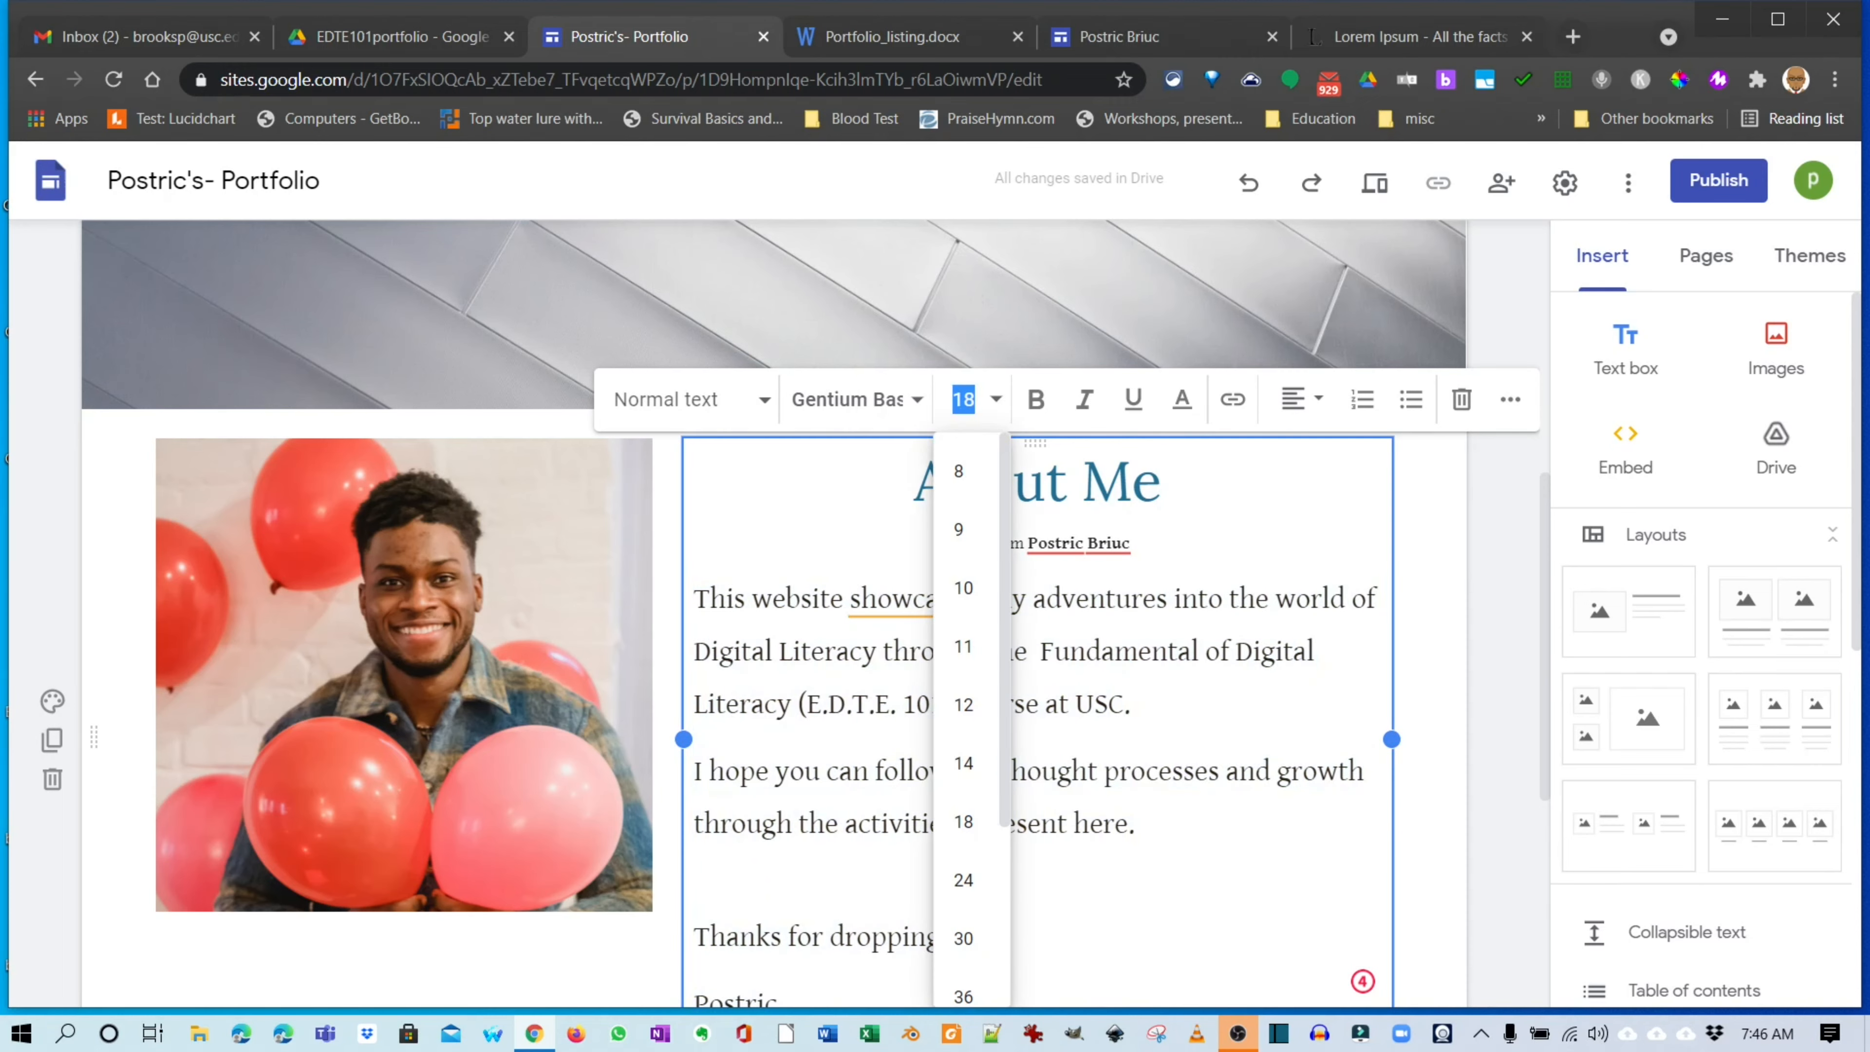
text(16)
key(Return)
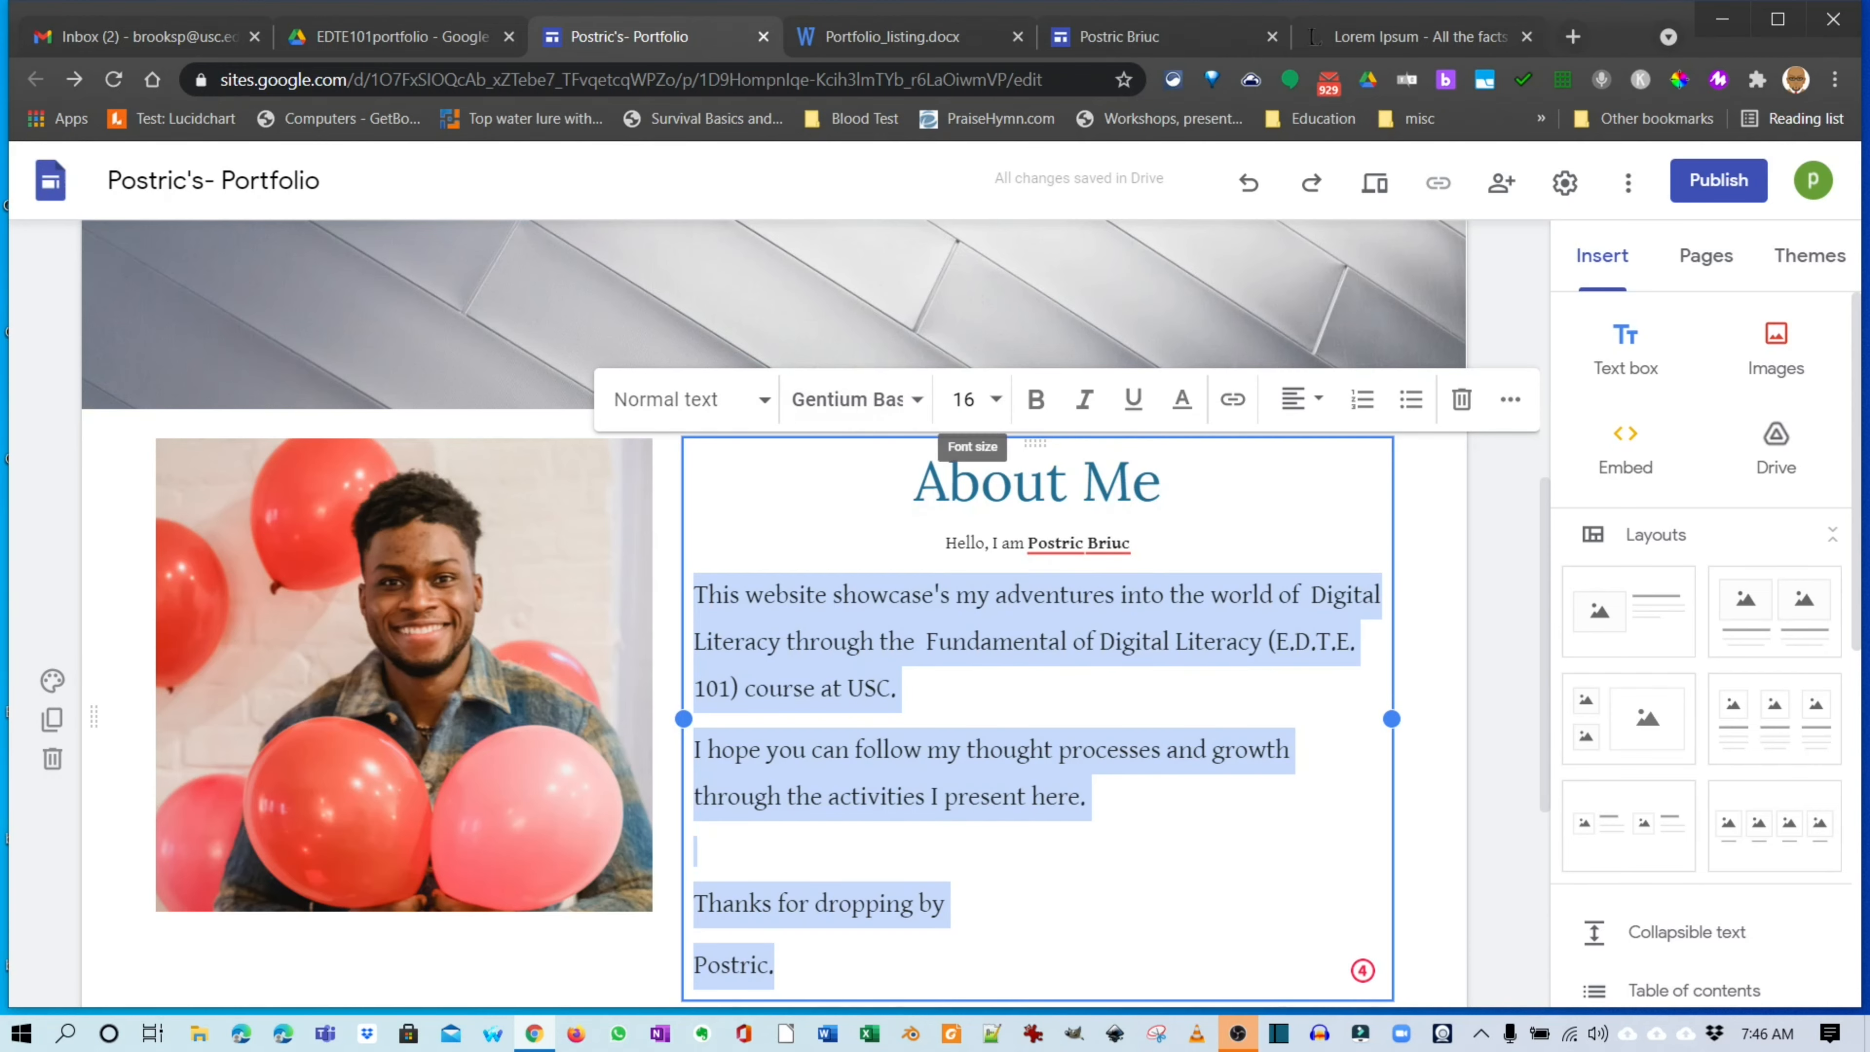
key(ctrl+shift+comma)
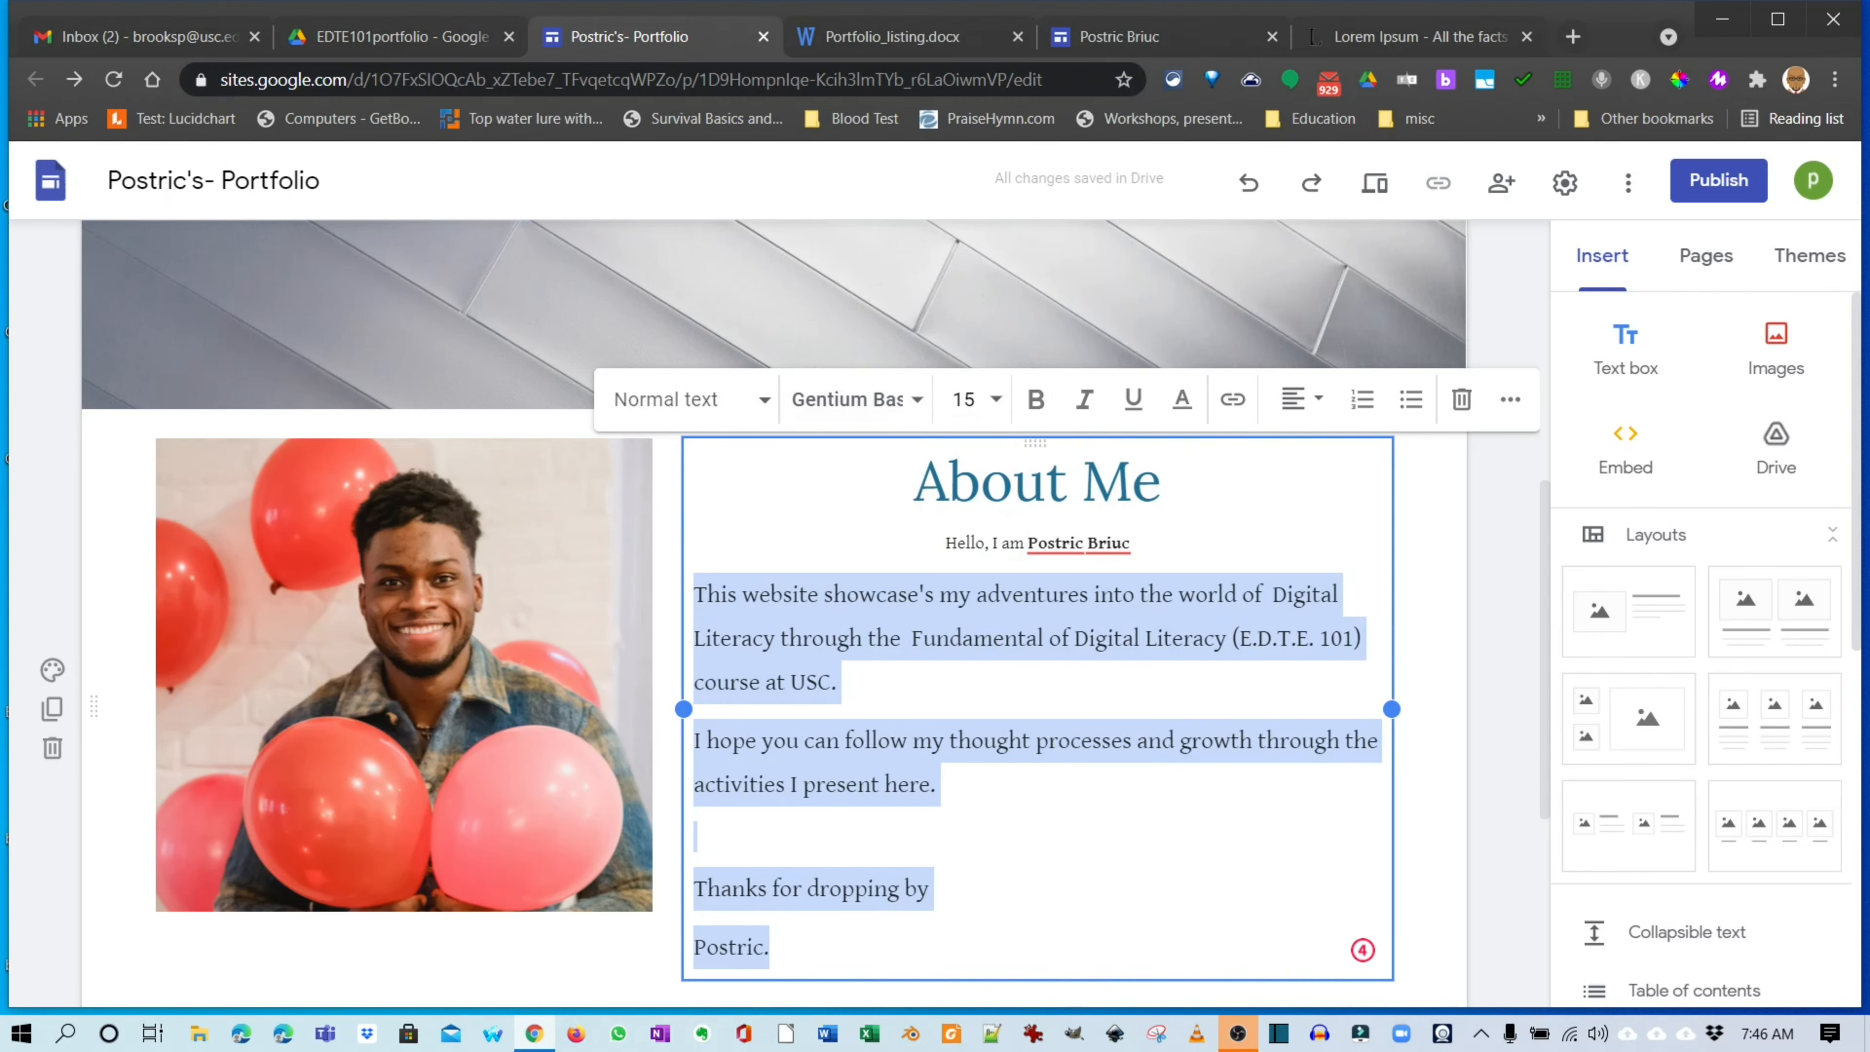
Delete the blank line above 'Thanks for dropping by'.
click(696, 837)
click(821, 889)
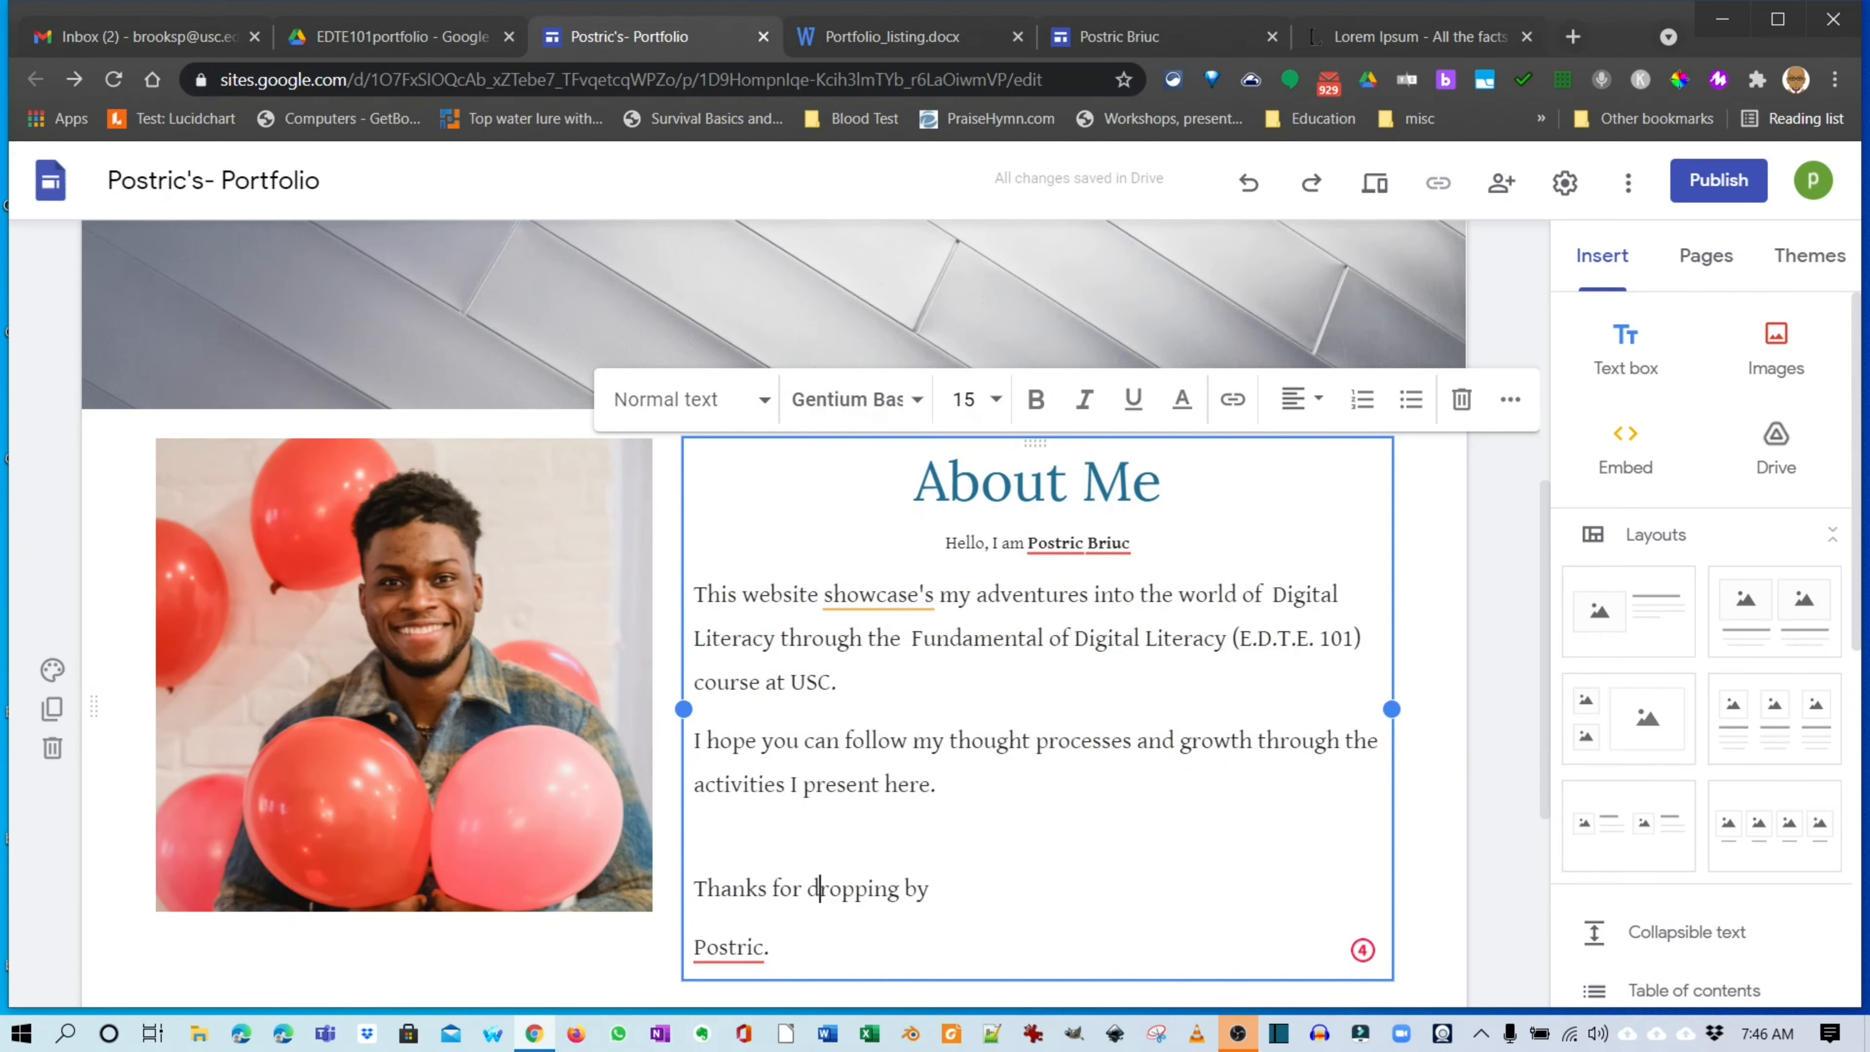
click(780, 889)
click(696, 837)
key(BackSpace)
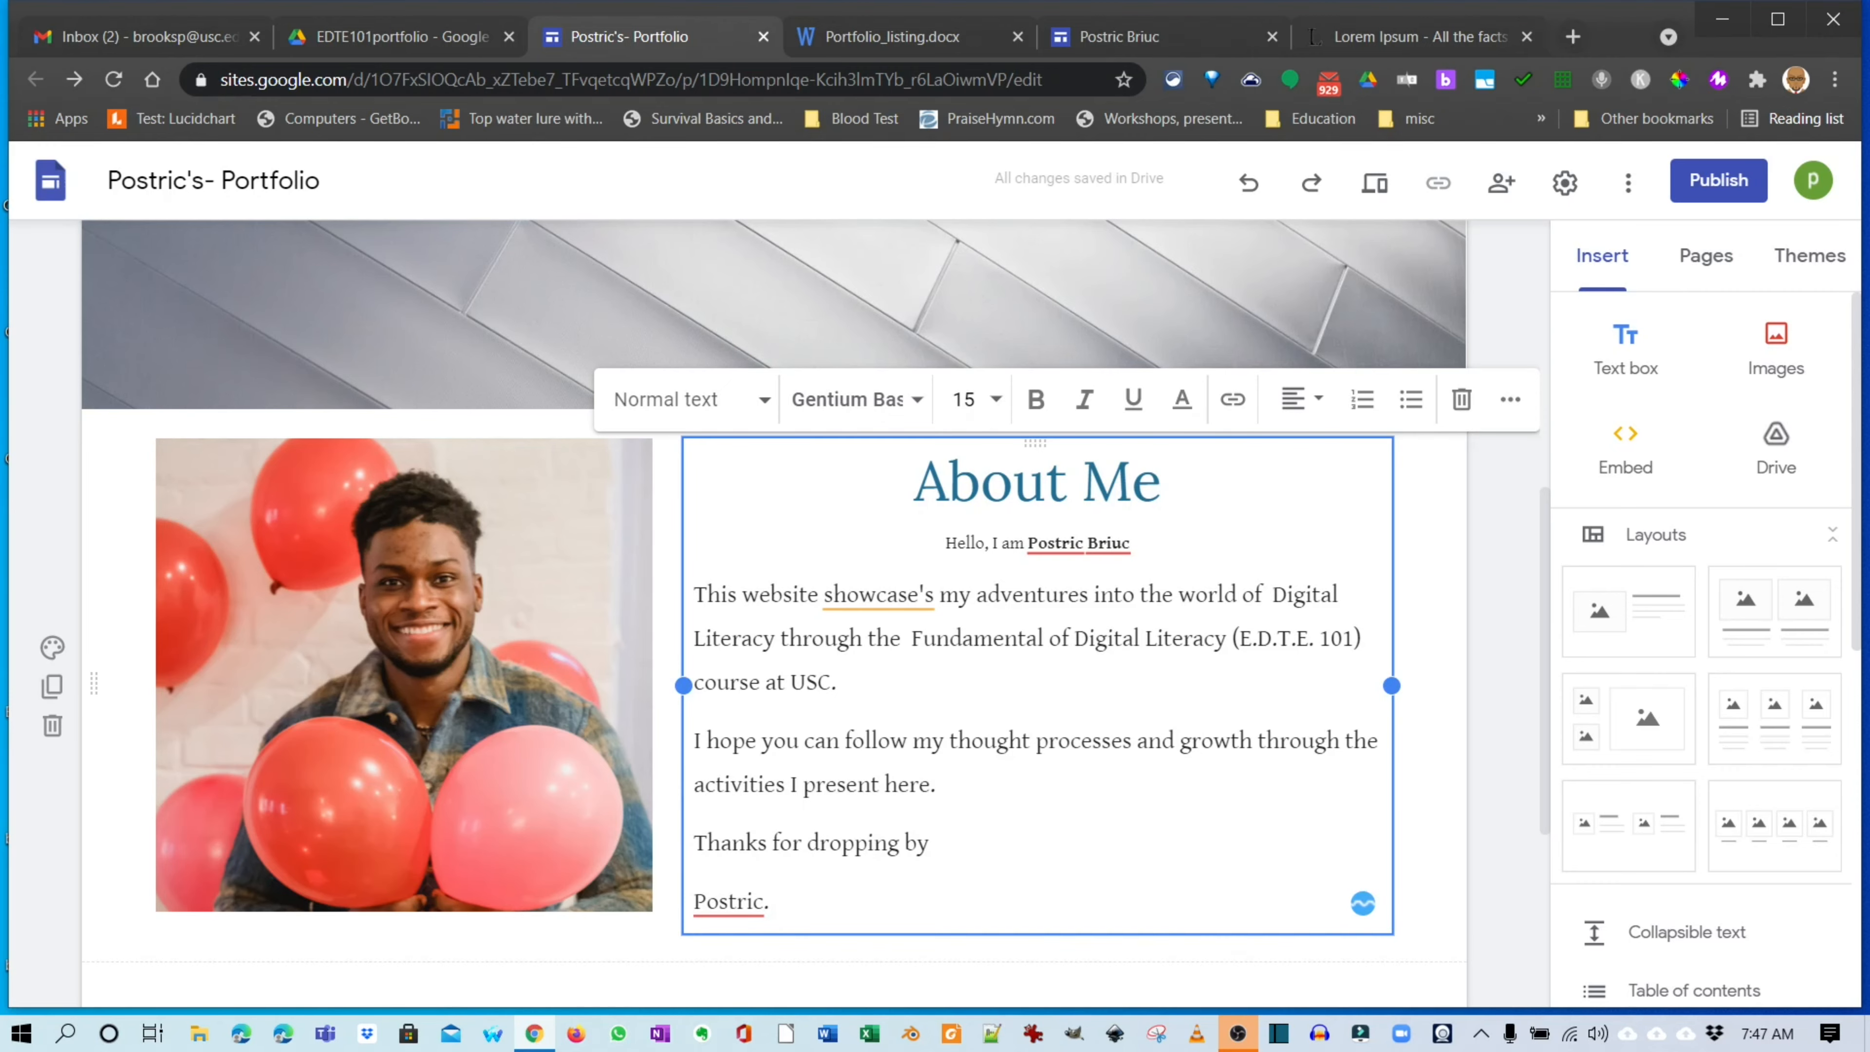
scroll(773, 590, down, 5)
scroll(773, 589, up, 10)
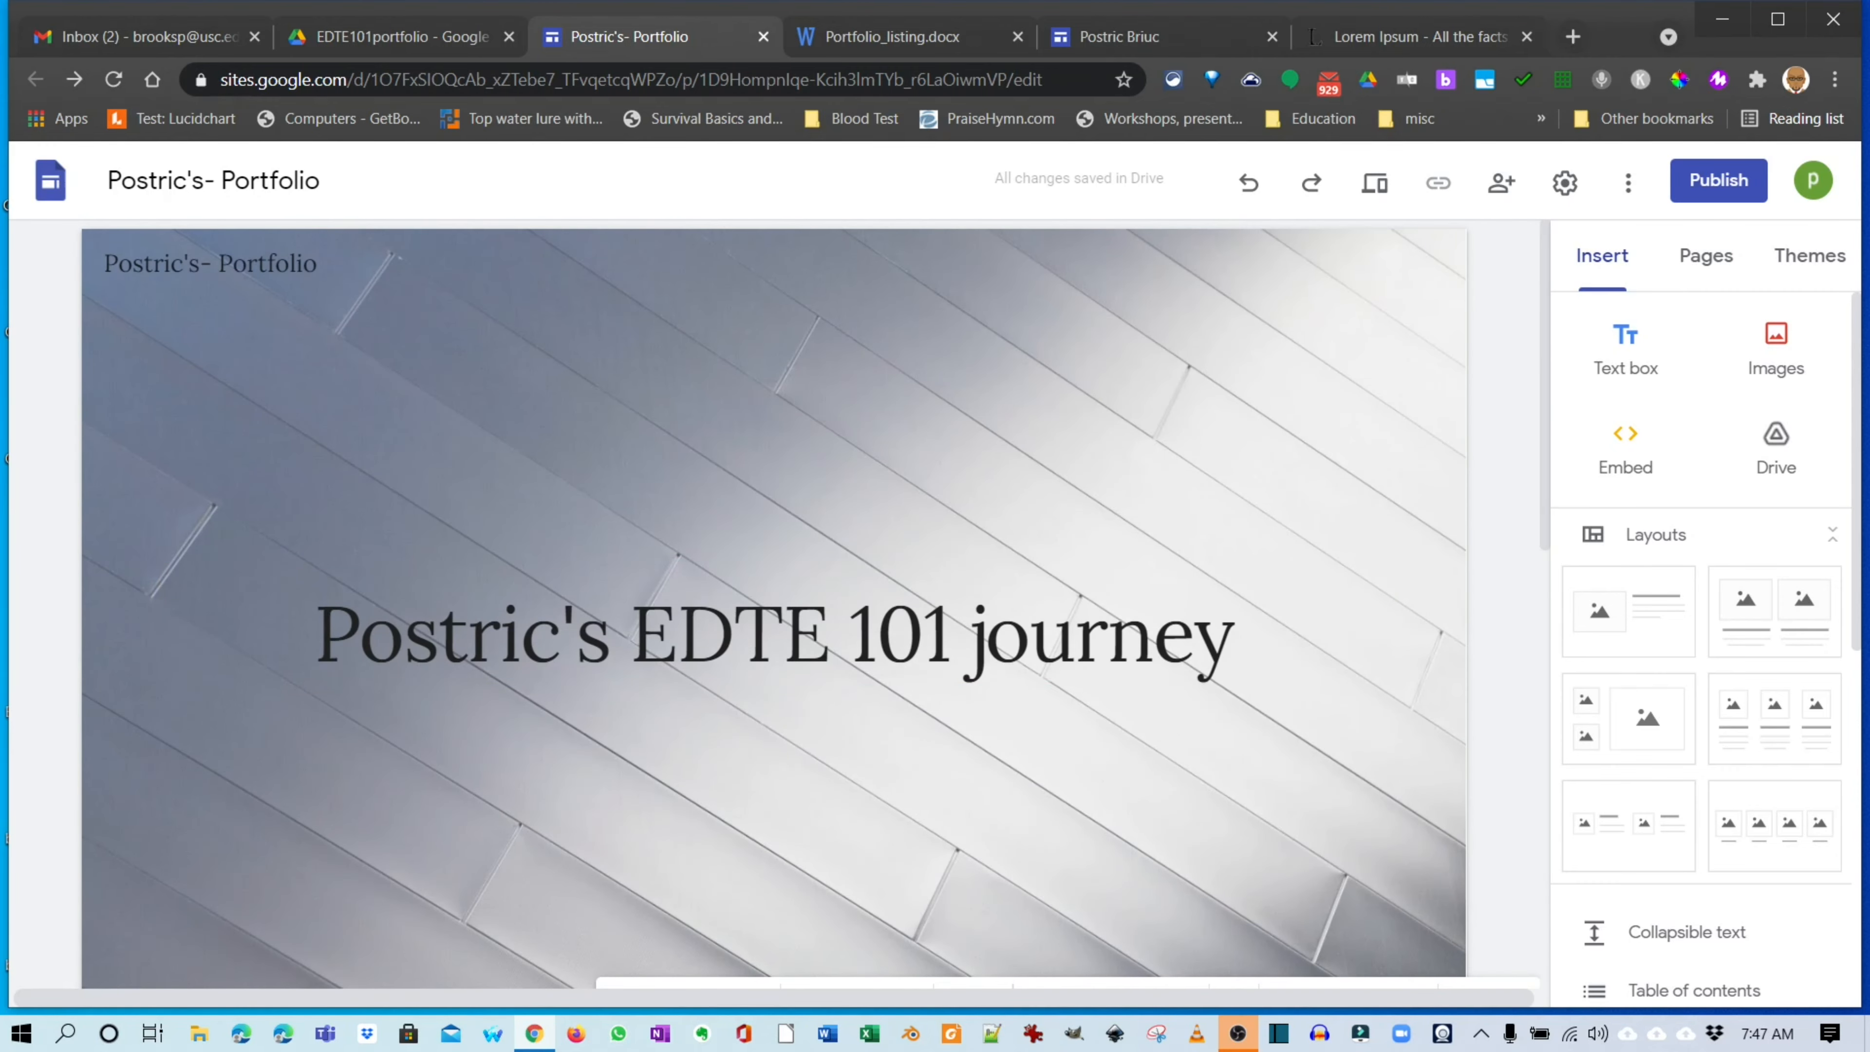
Check the Pages list, showing only Home, then bring up Portfolio_listing.docx.
click(1706, 255)
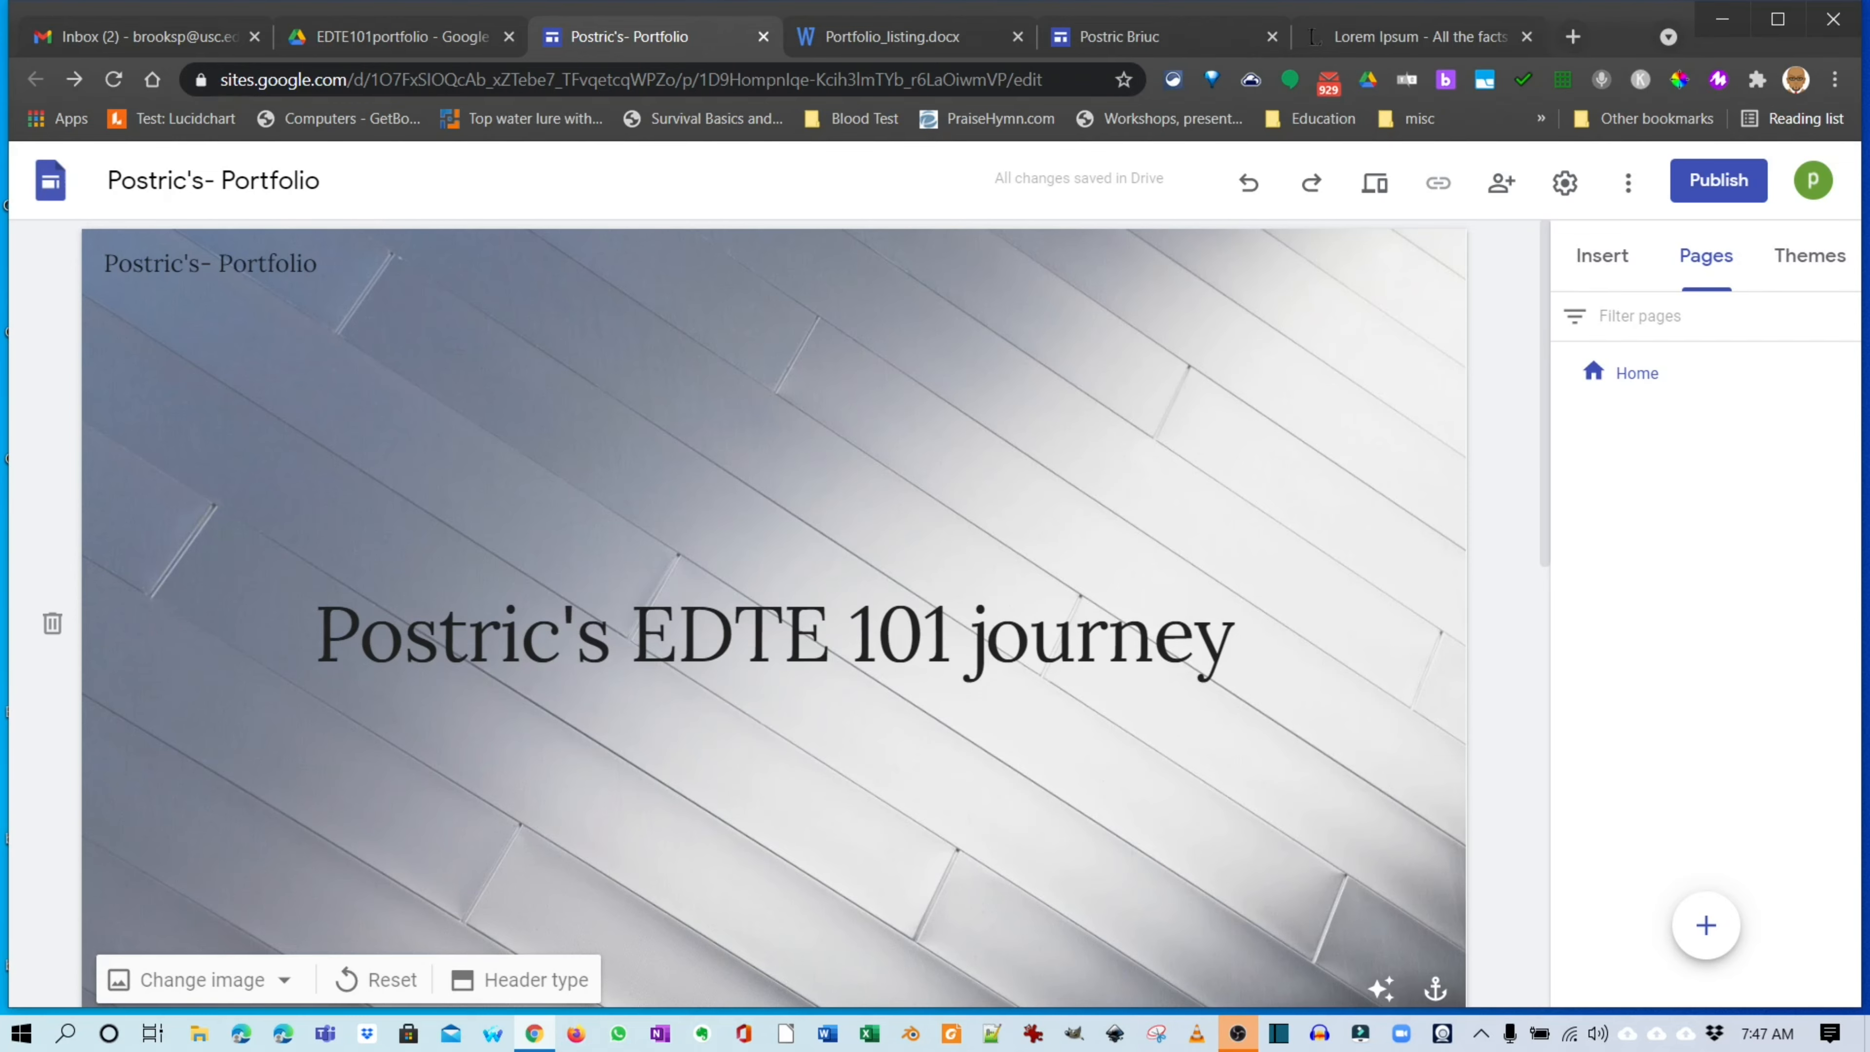
click(892, 36)
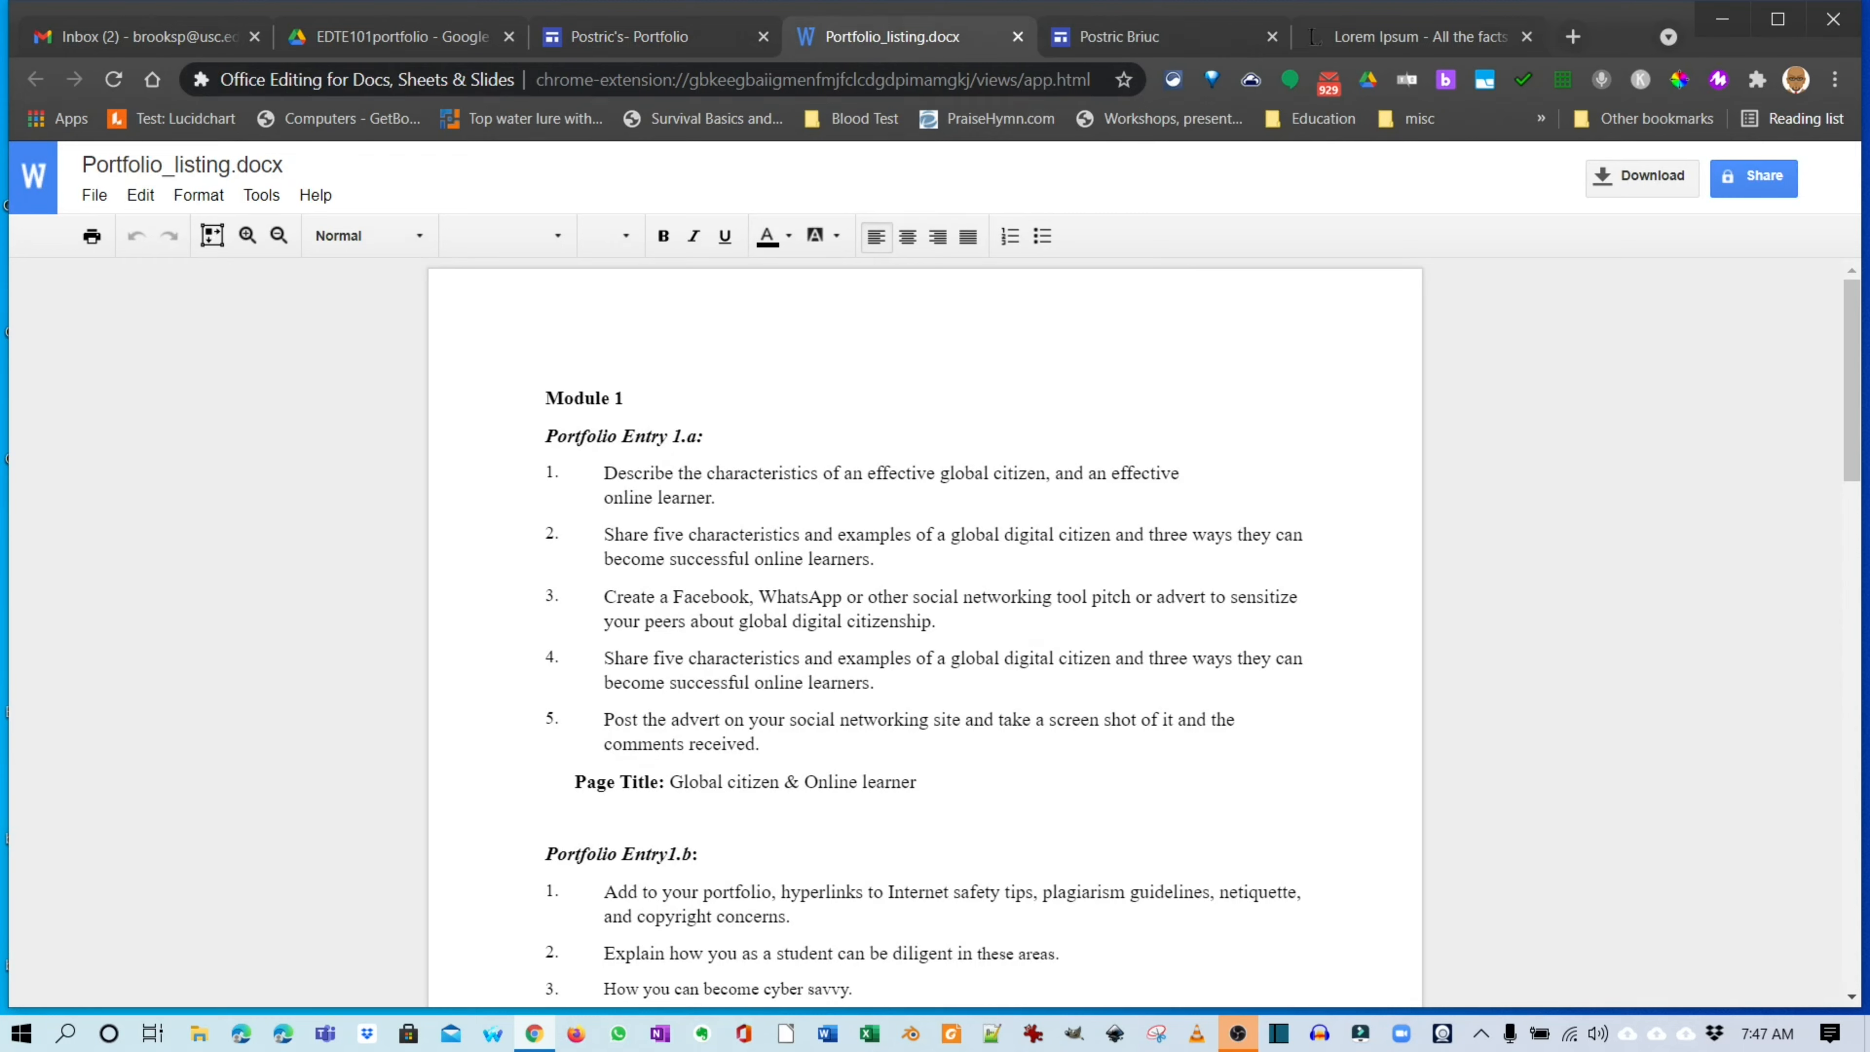
Select the 'Global citizen & Online learner' page title in the document, then return to the site editor.
drag(669, 781, 917, 782)
key(ctrl+c)
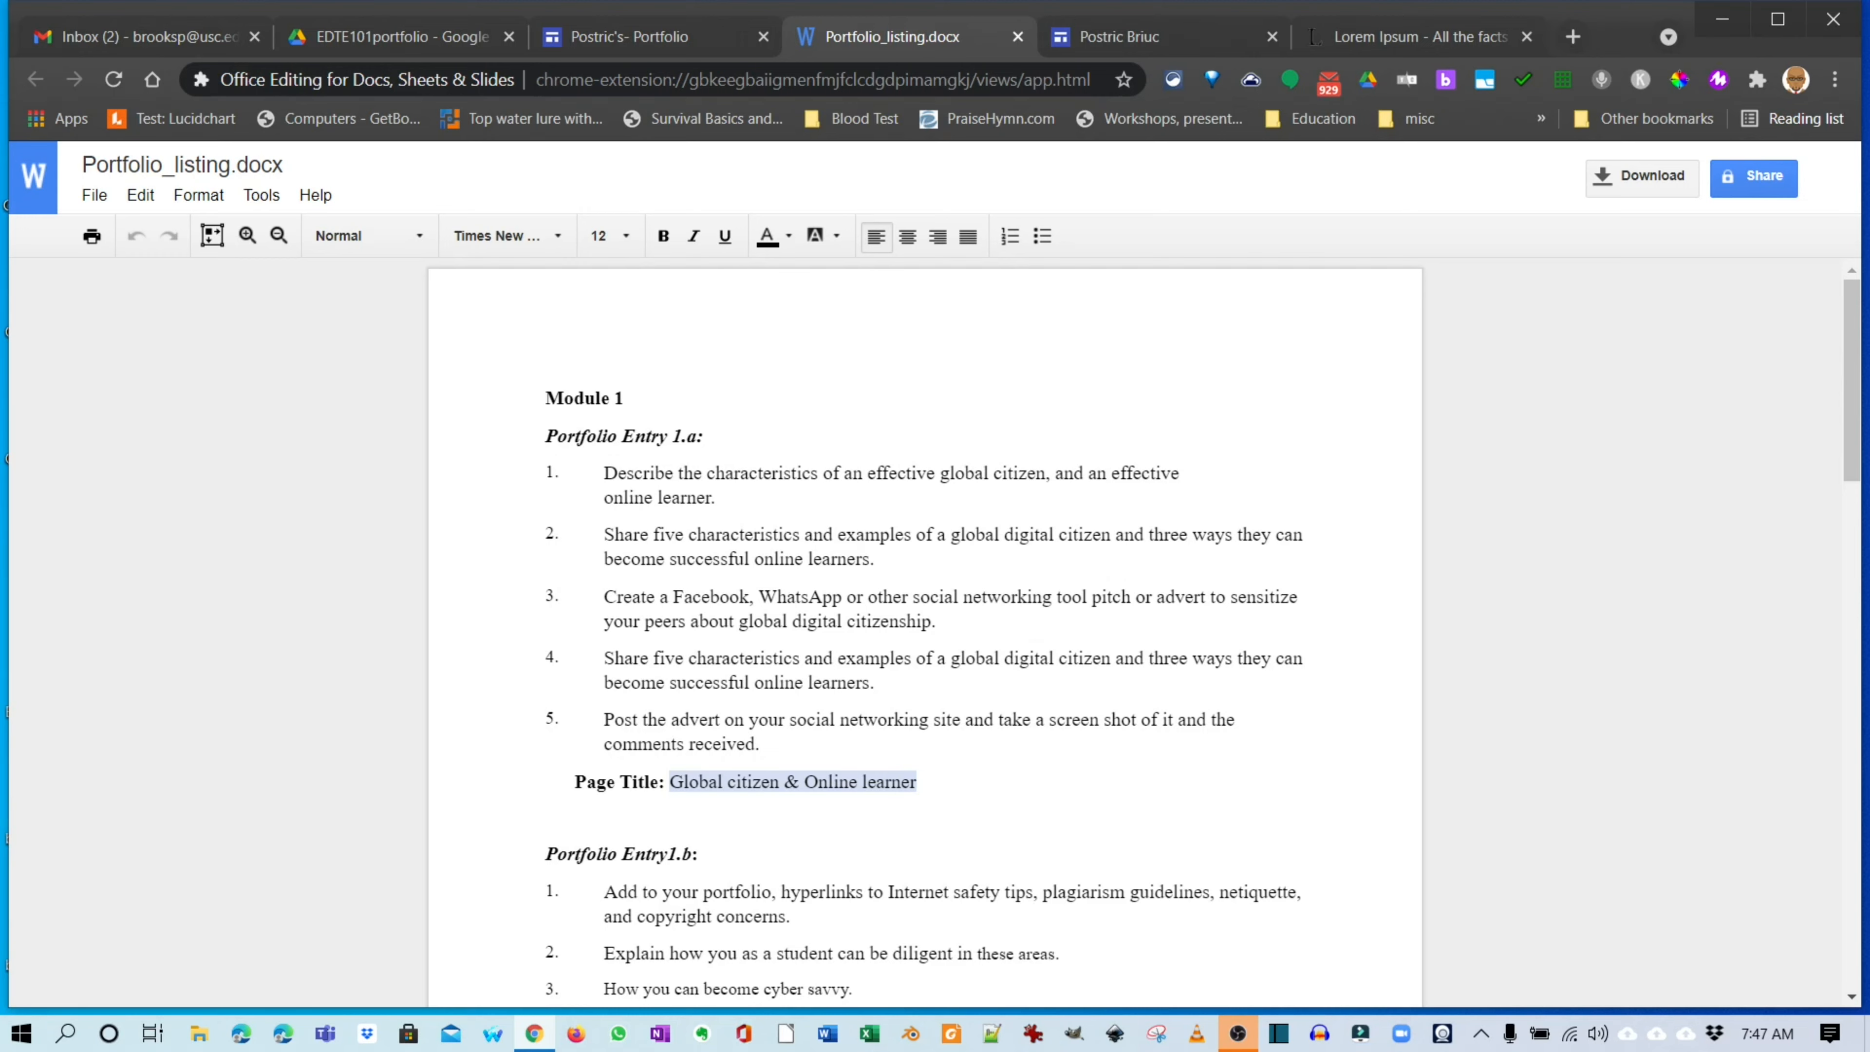
click(630, 36)
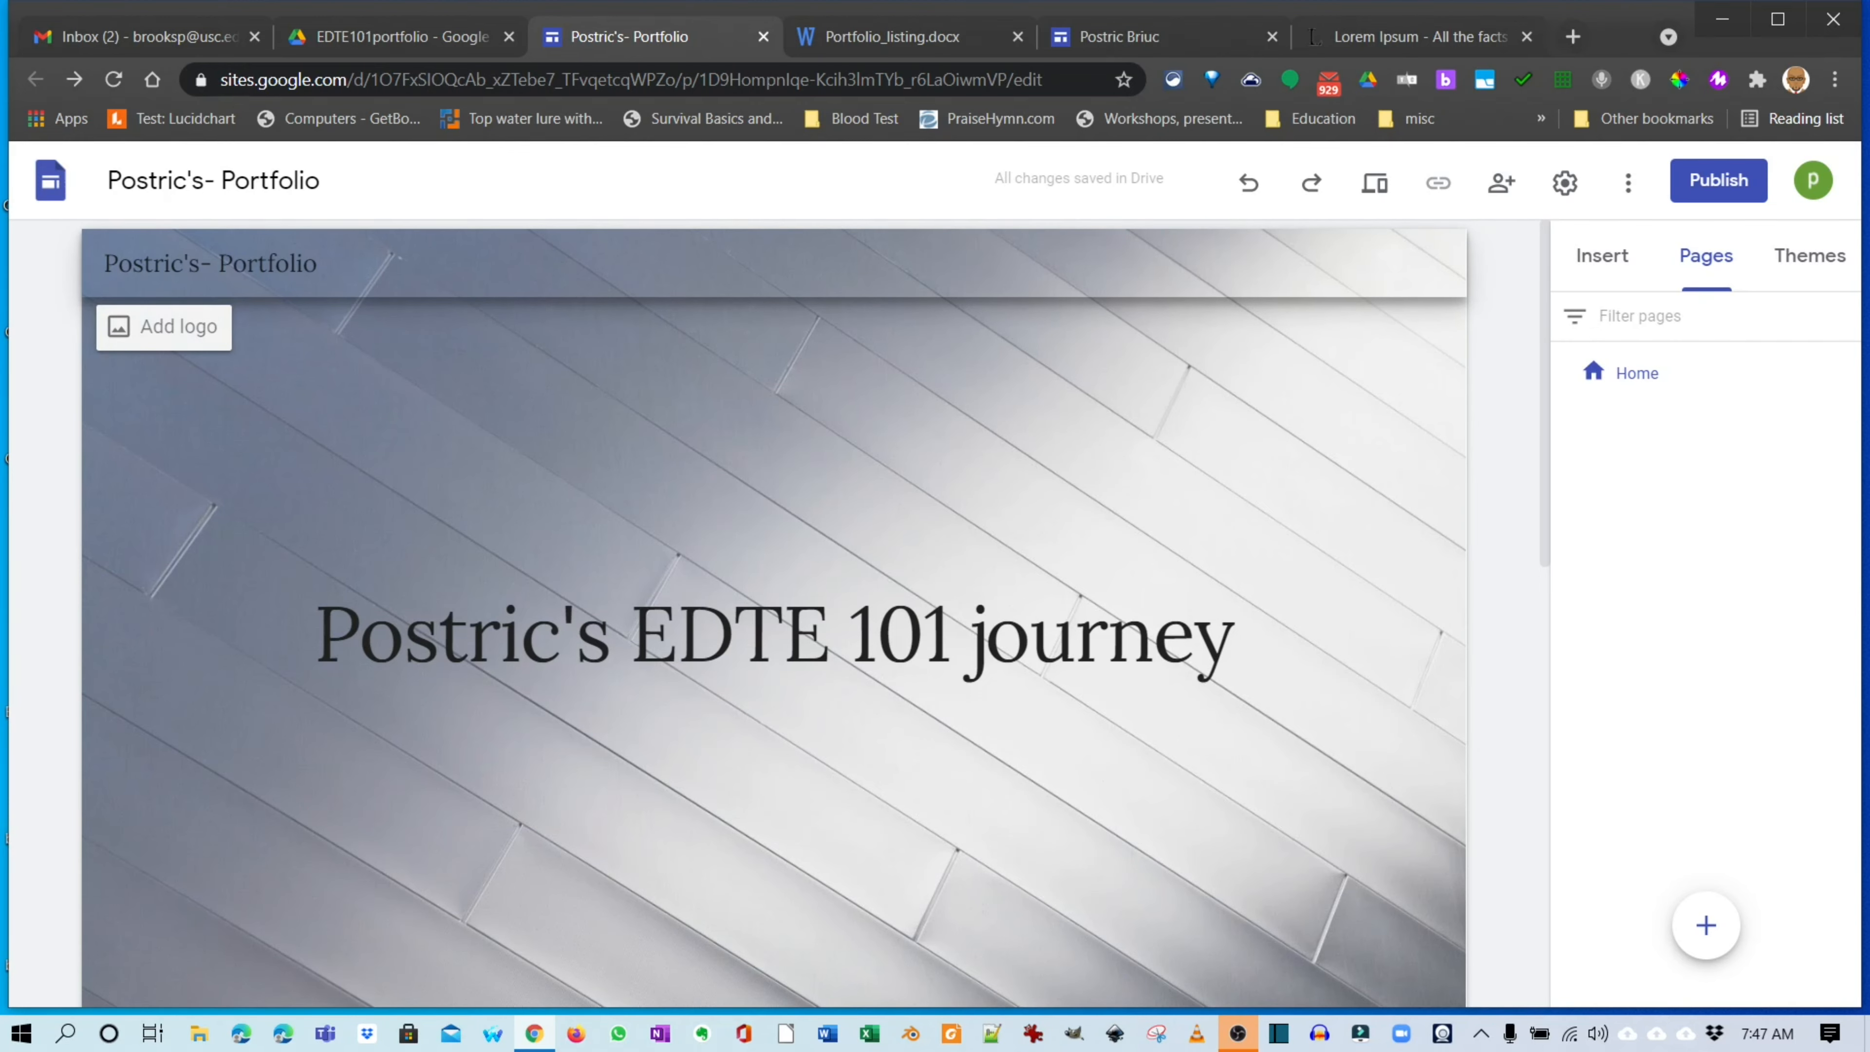
Create a new page named 'Global citizen & Online learner' from the pasted title.
click(1706, 925)
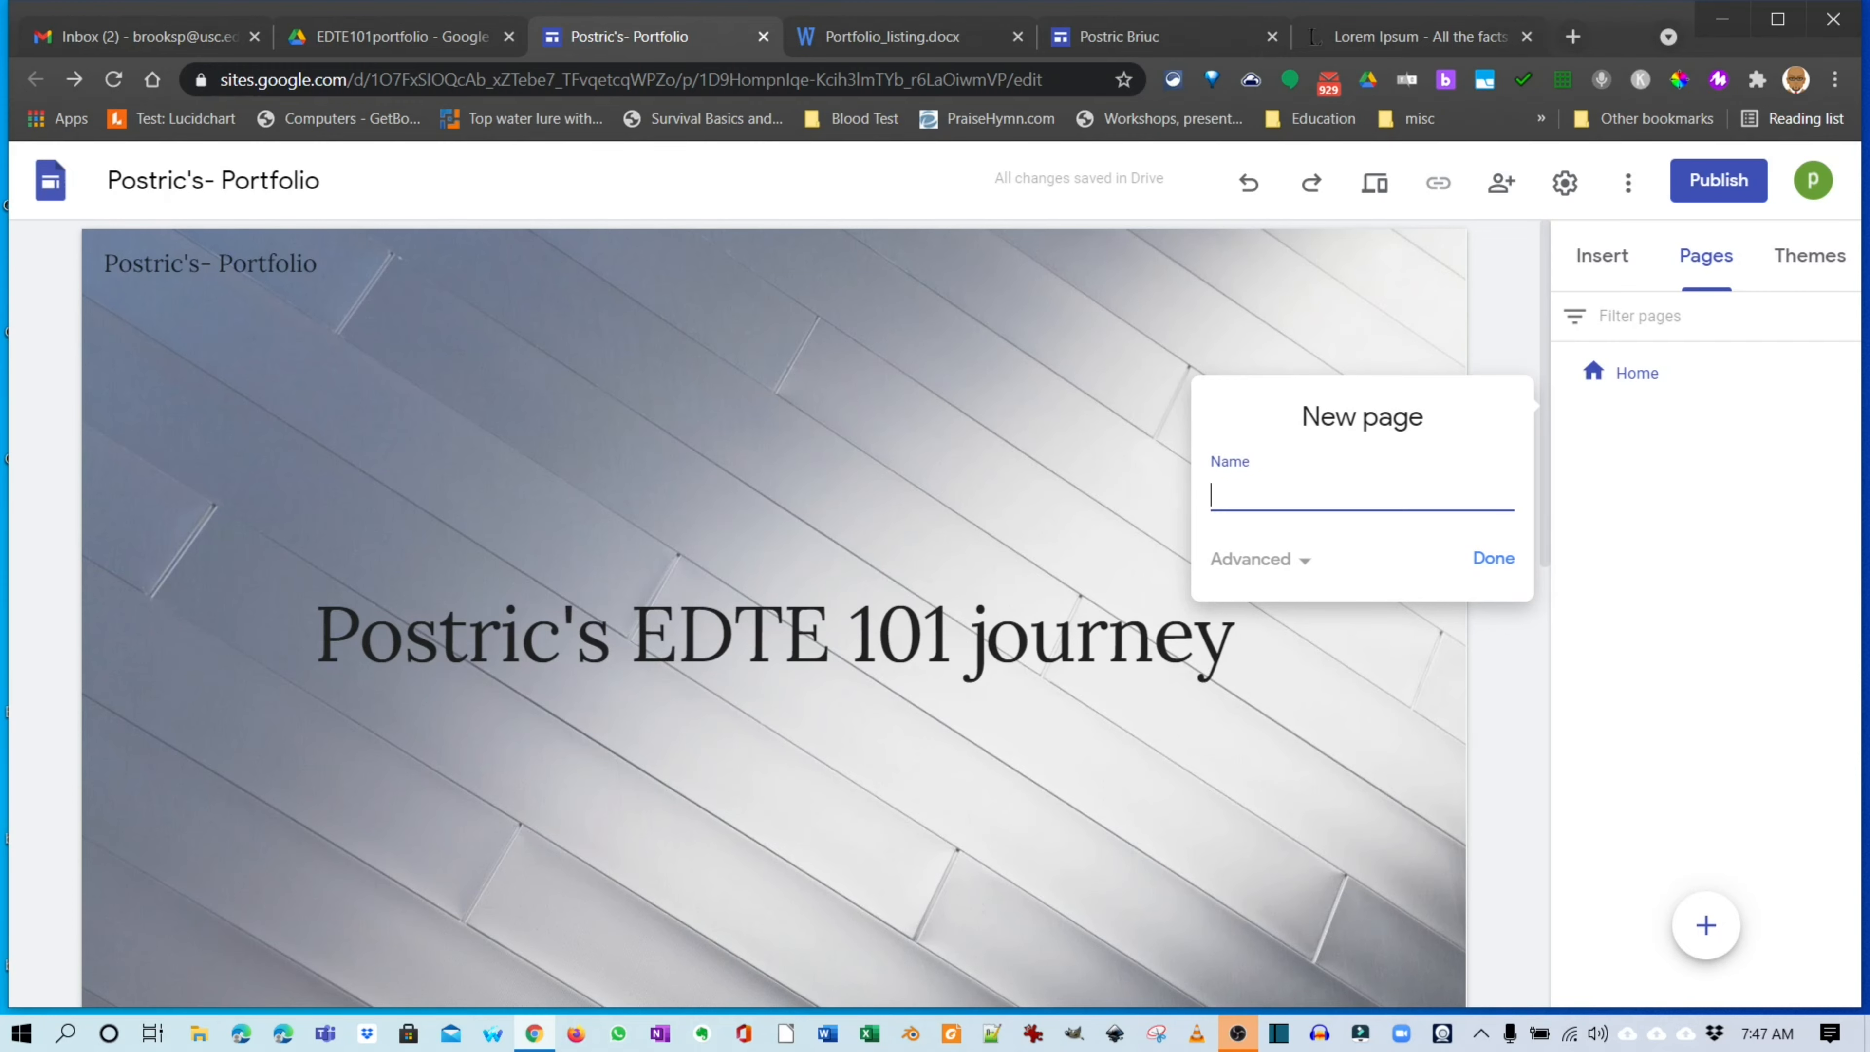
key(ctrl+v)
click(1494, 557)
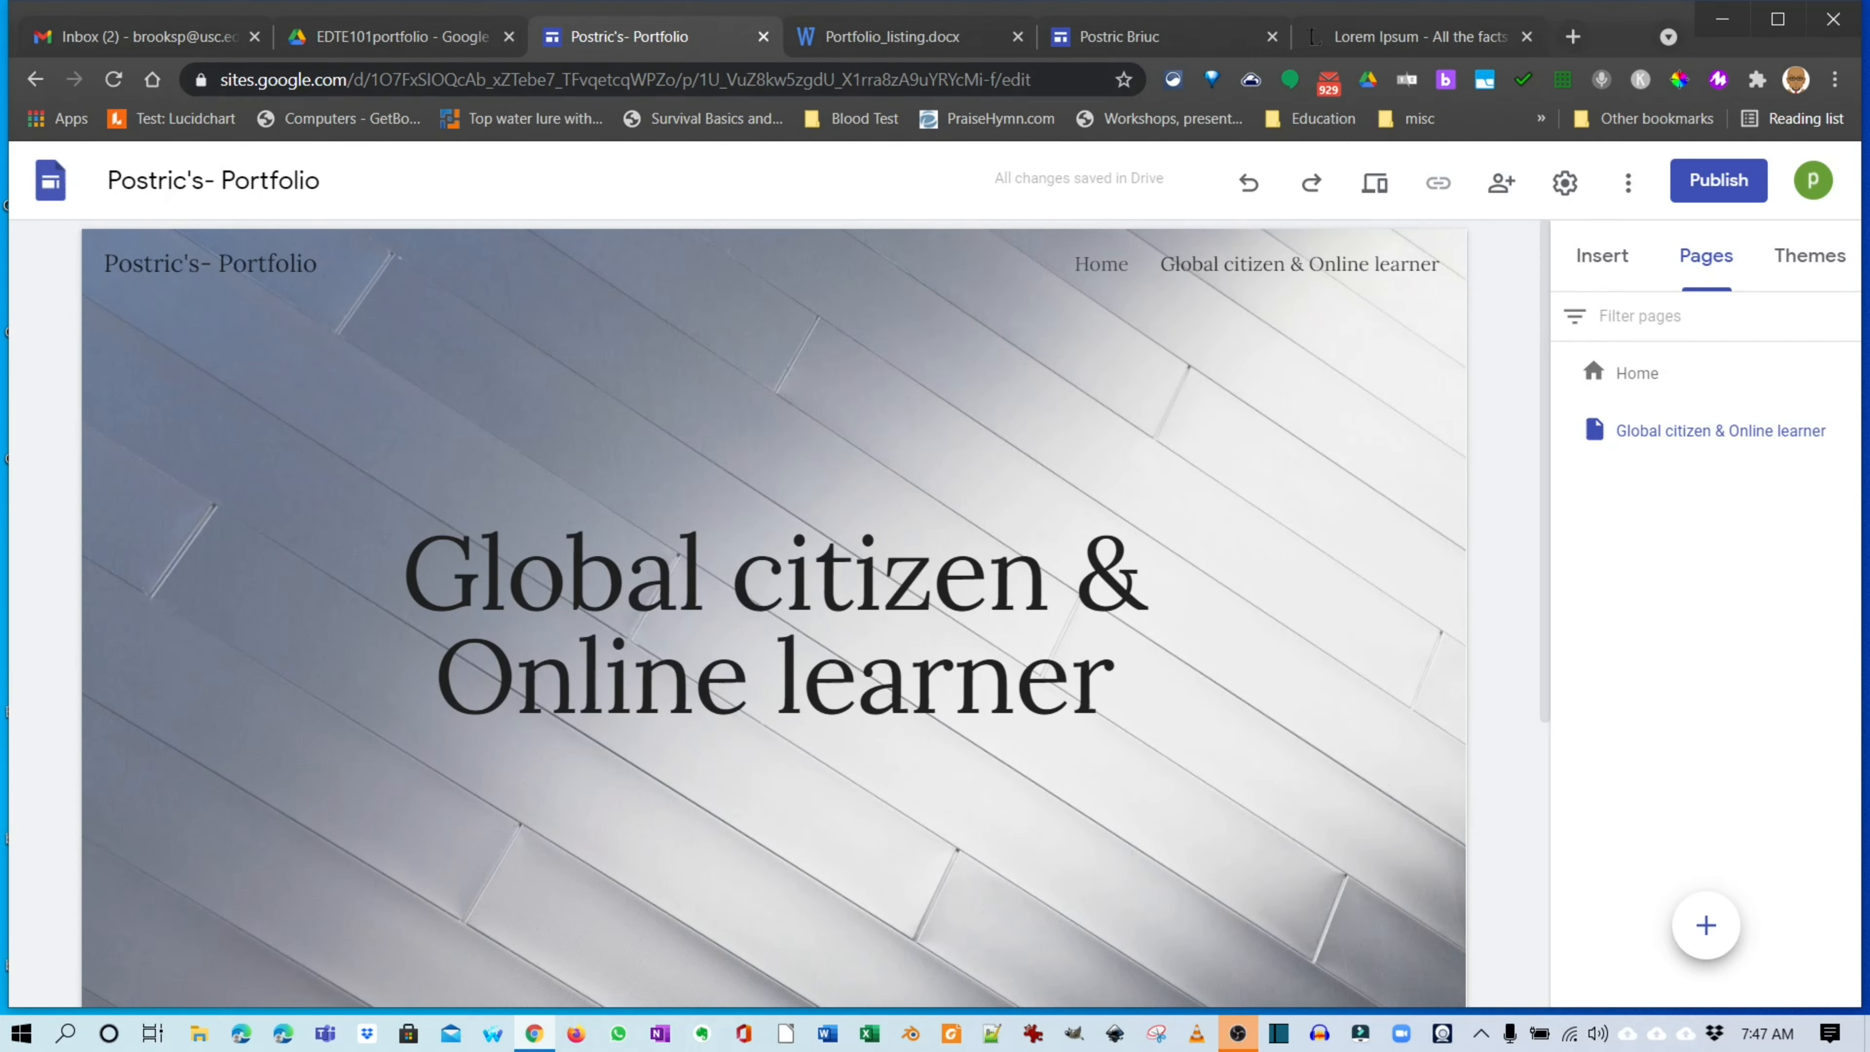
click(890, 36)
Select the Module 2 page title 'Learning Theories' in the document, then return to the site.
scroll(925, 633, down, 5)
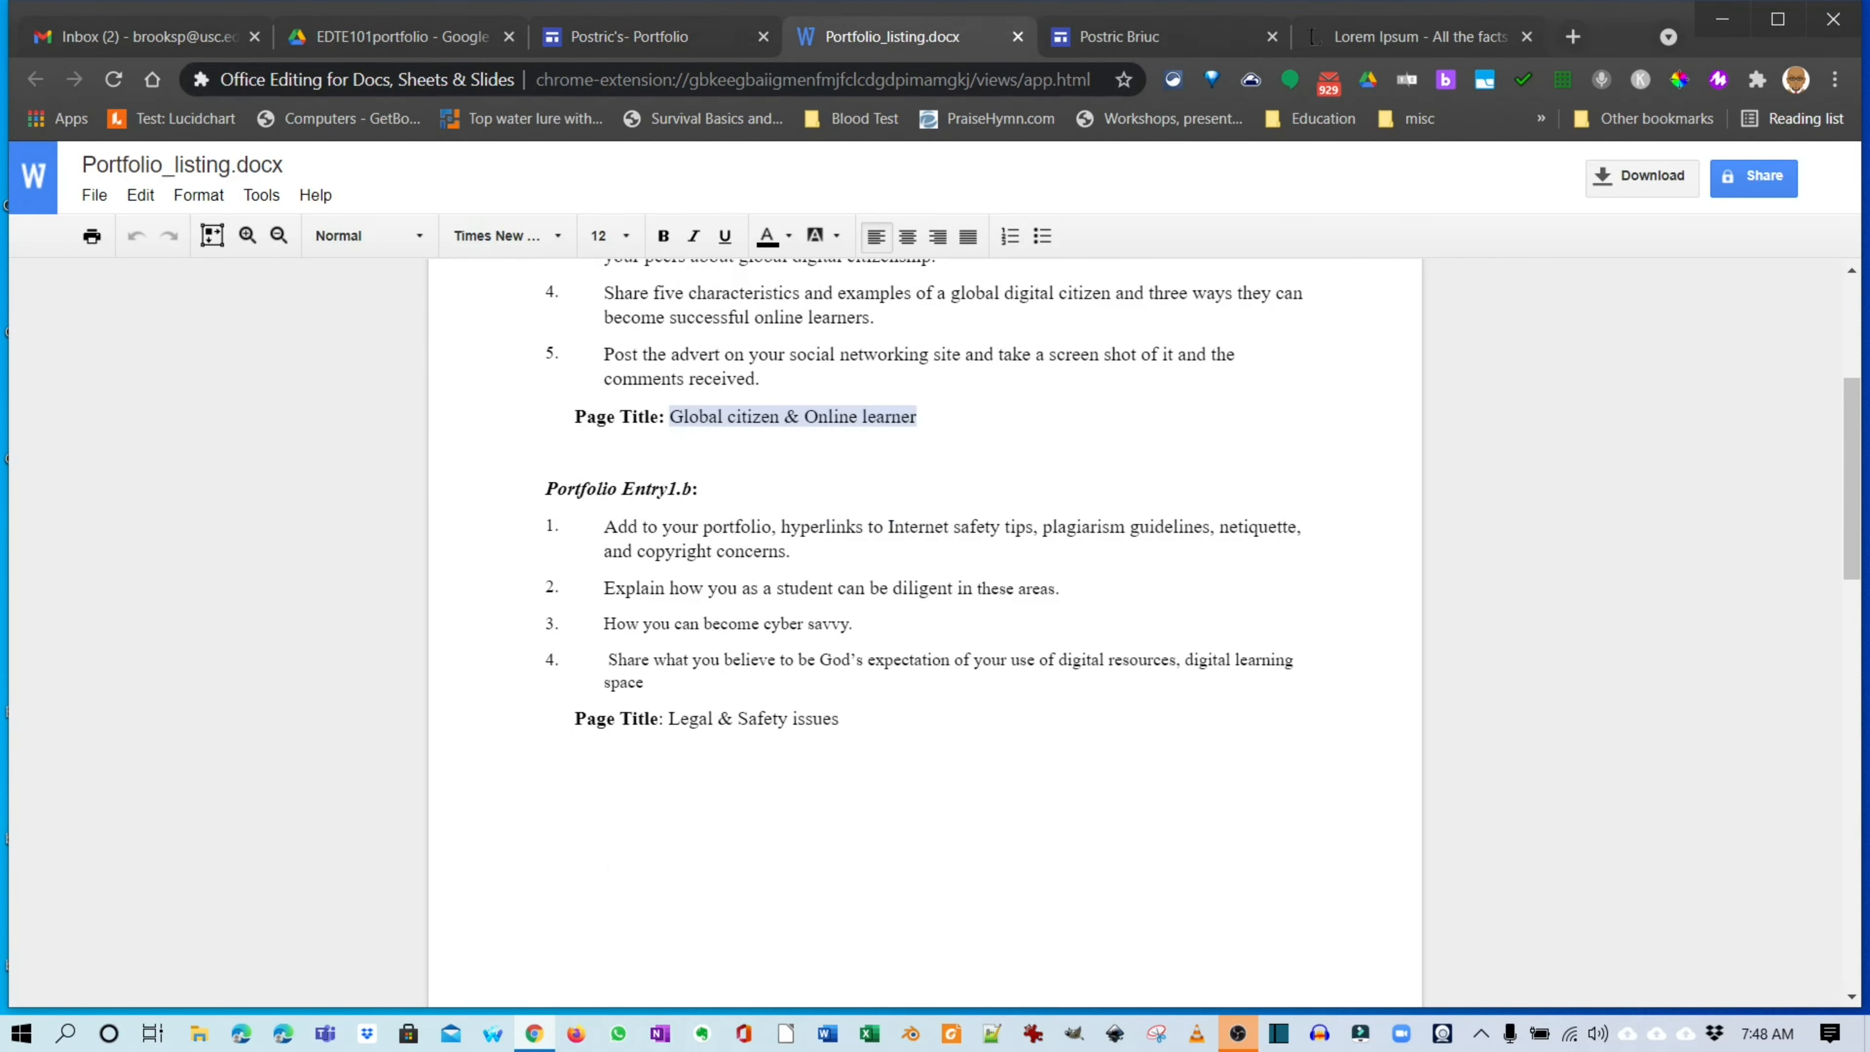
scroll(925, 634, down, 2)
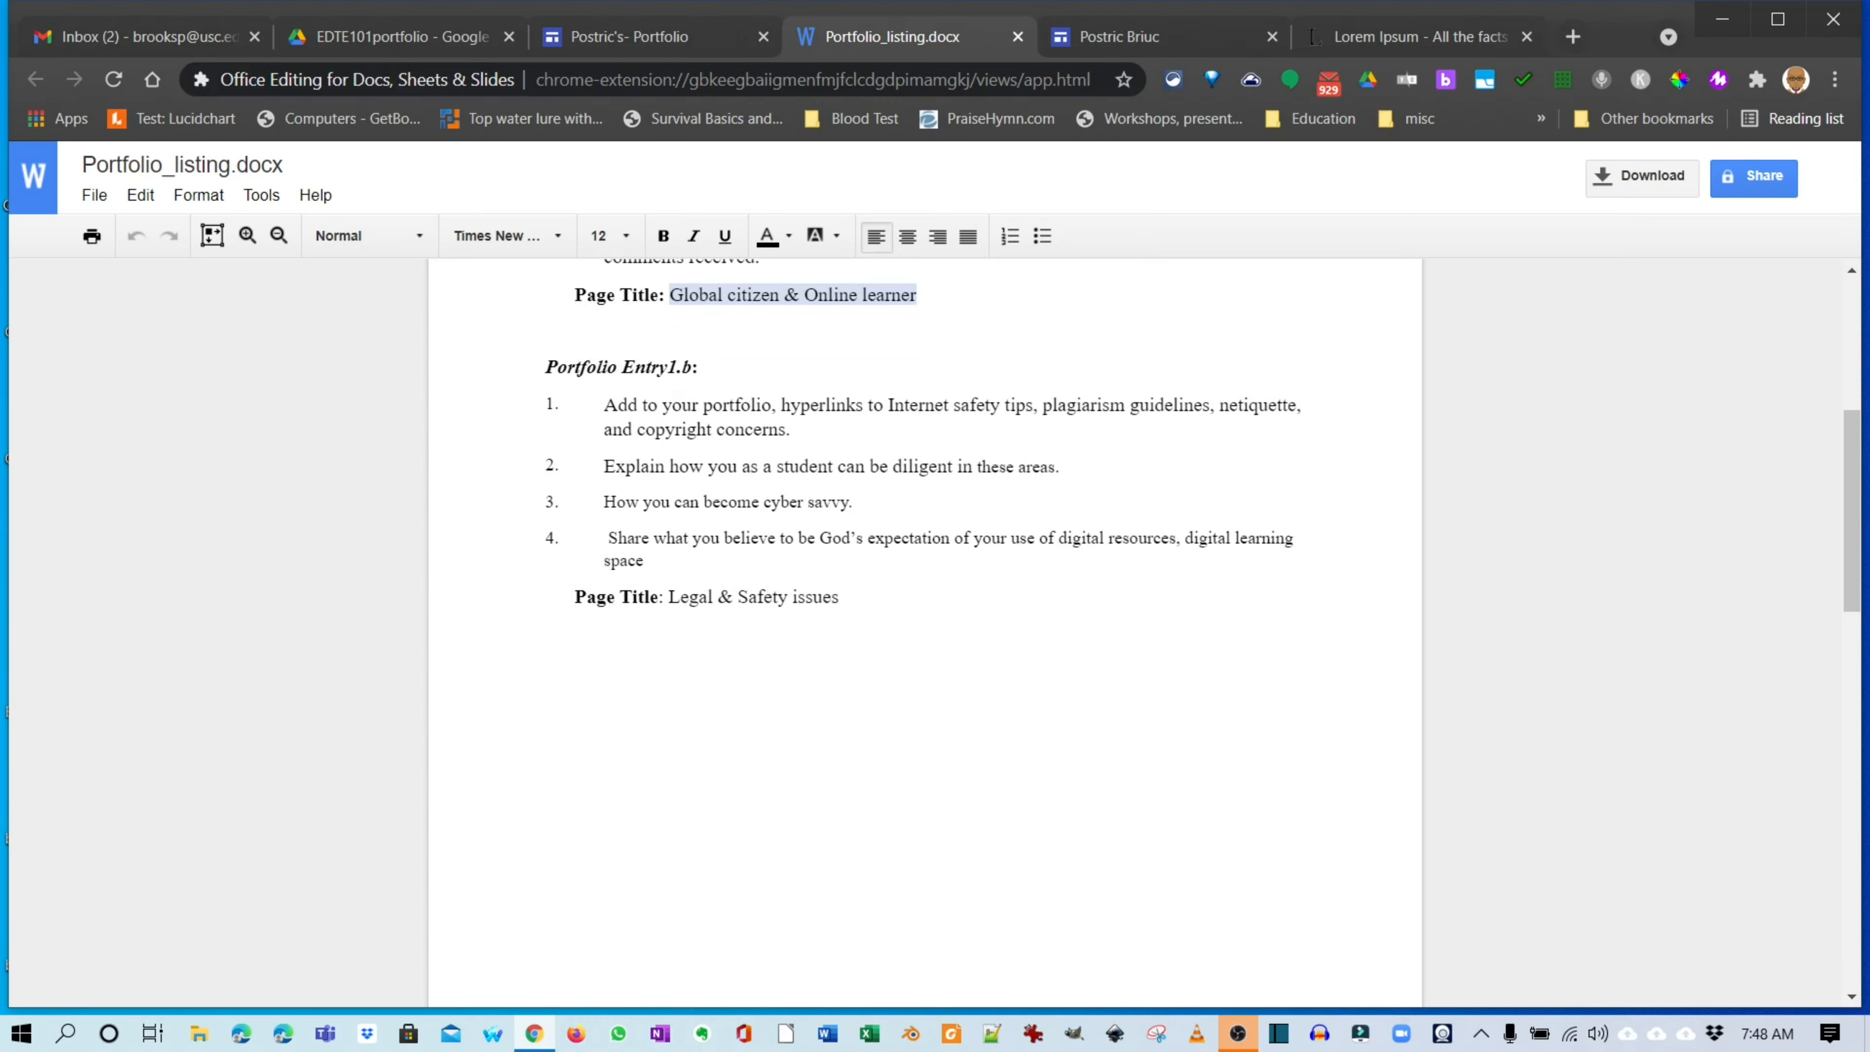
scroll(925, 633, down, 10)
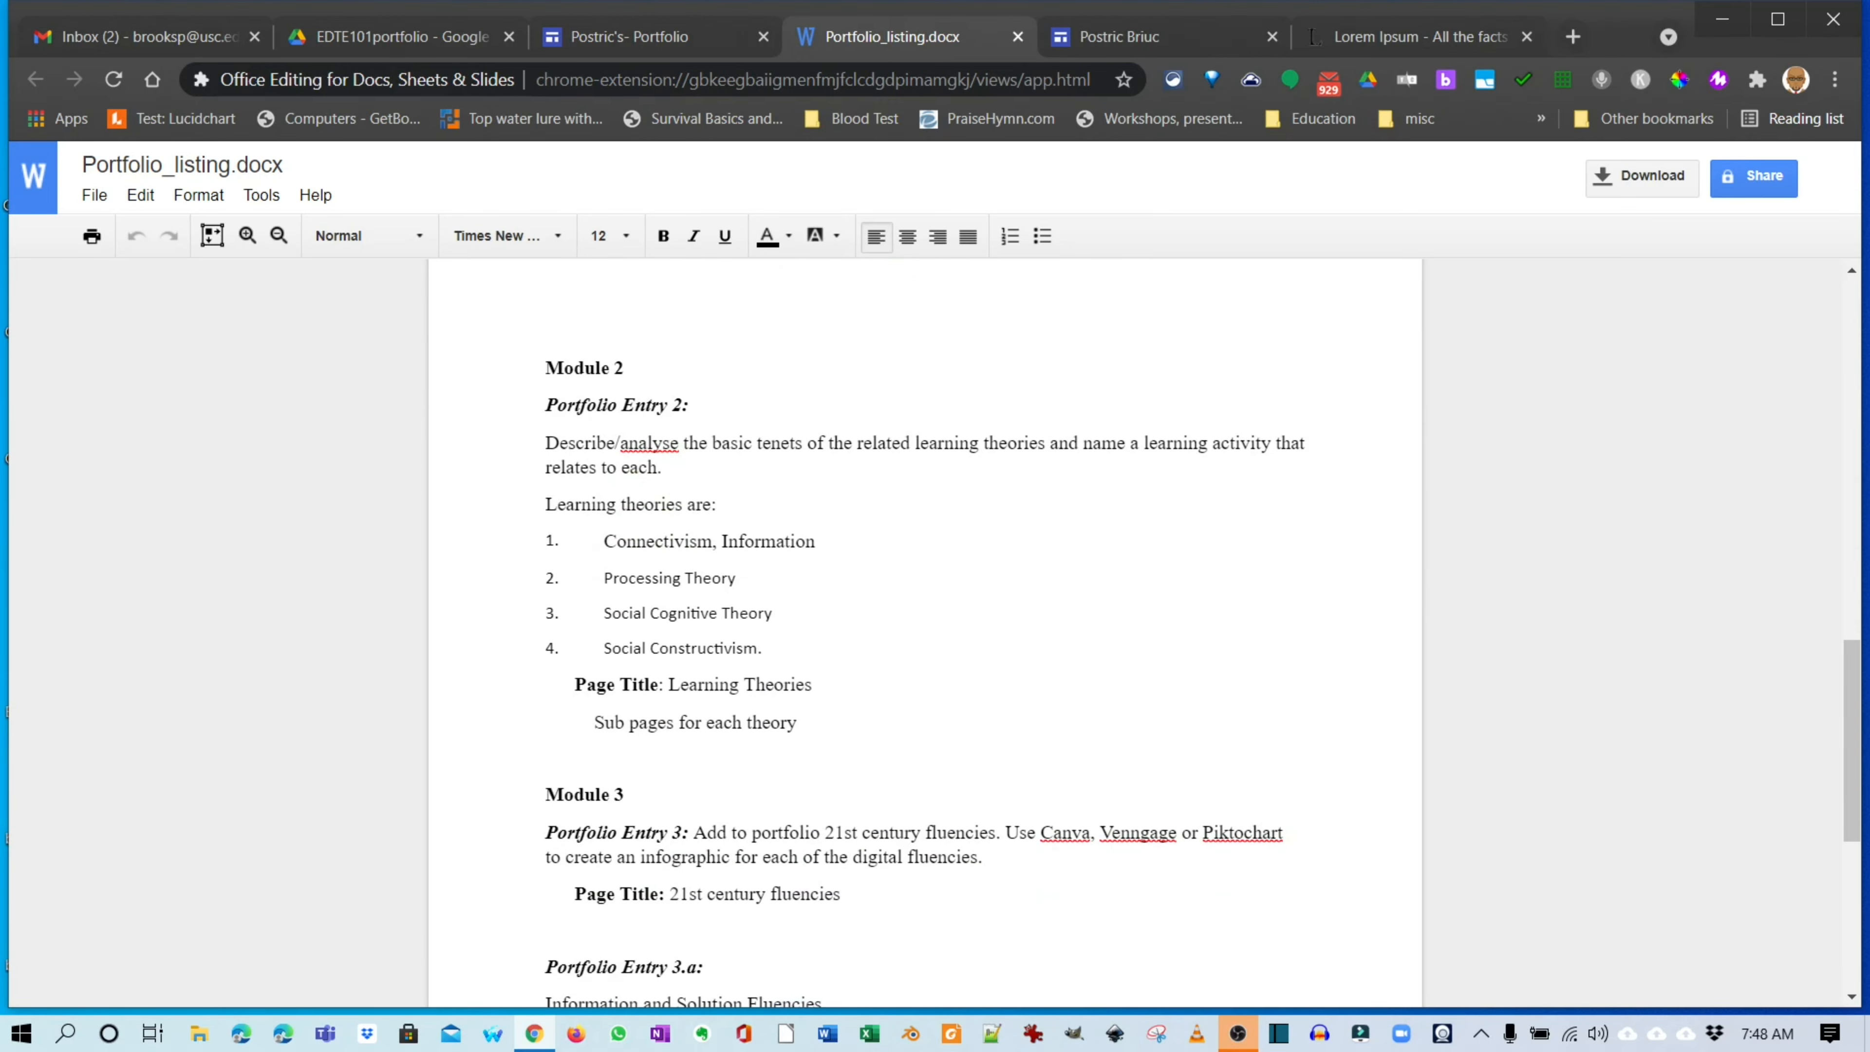
key(shift+Right)
key(shift+Right)
key(shift+Right)
key(shift+Right)
key(shift+Right)
key(shift+Right)
key(shift+Right)
key(shift+Right)
key(shift+Right)
key(shift+Right)
key(shift+Right)
key(shift+Right)
key(shift+Right)
key(shift+Right)
key(shift+Right)
key(shift+Right)
key(shift+Right)
key(shift+Right)
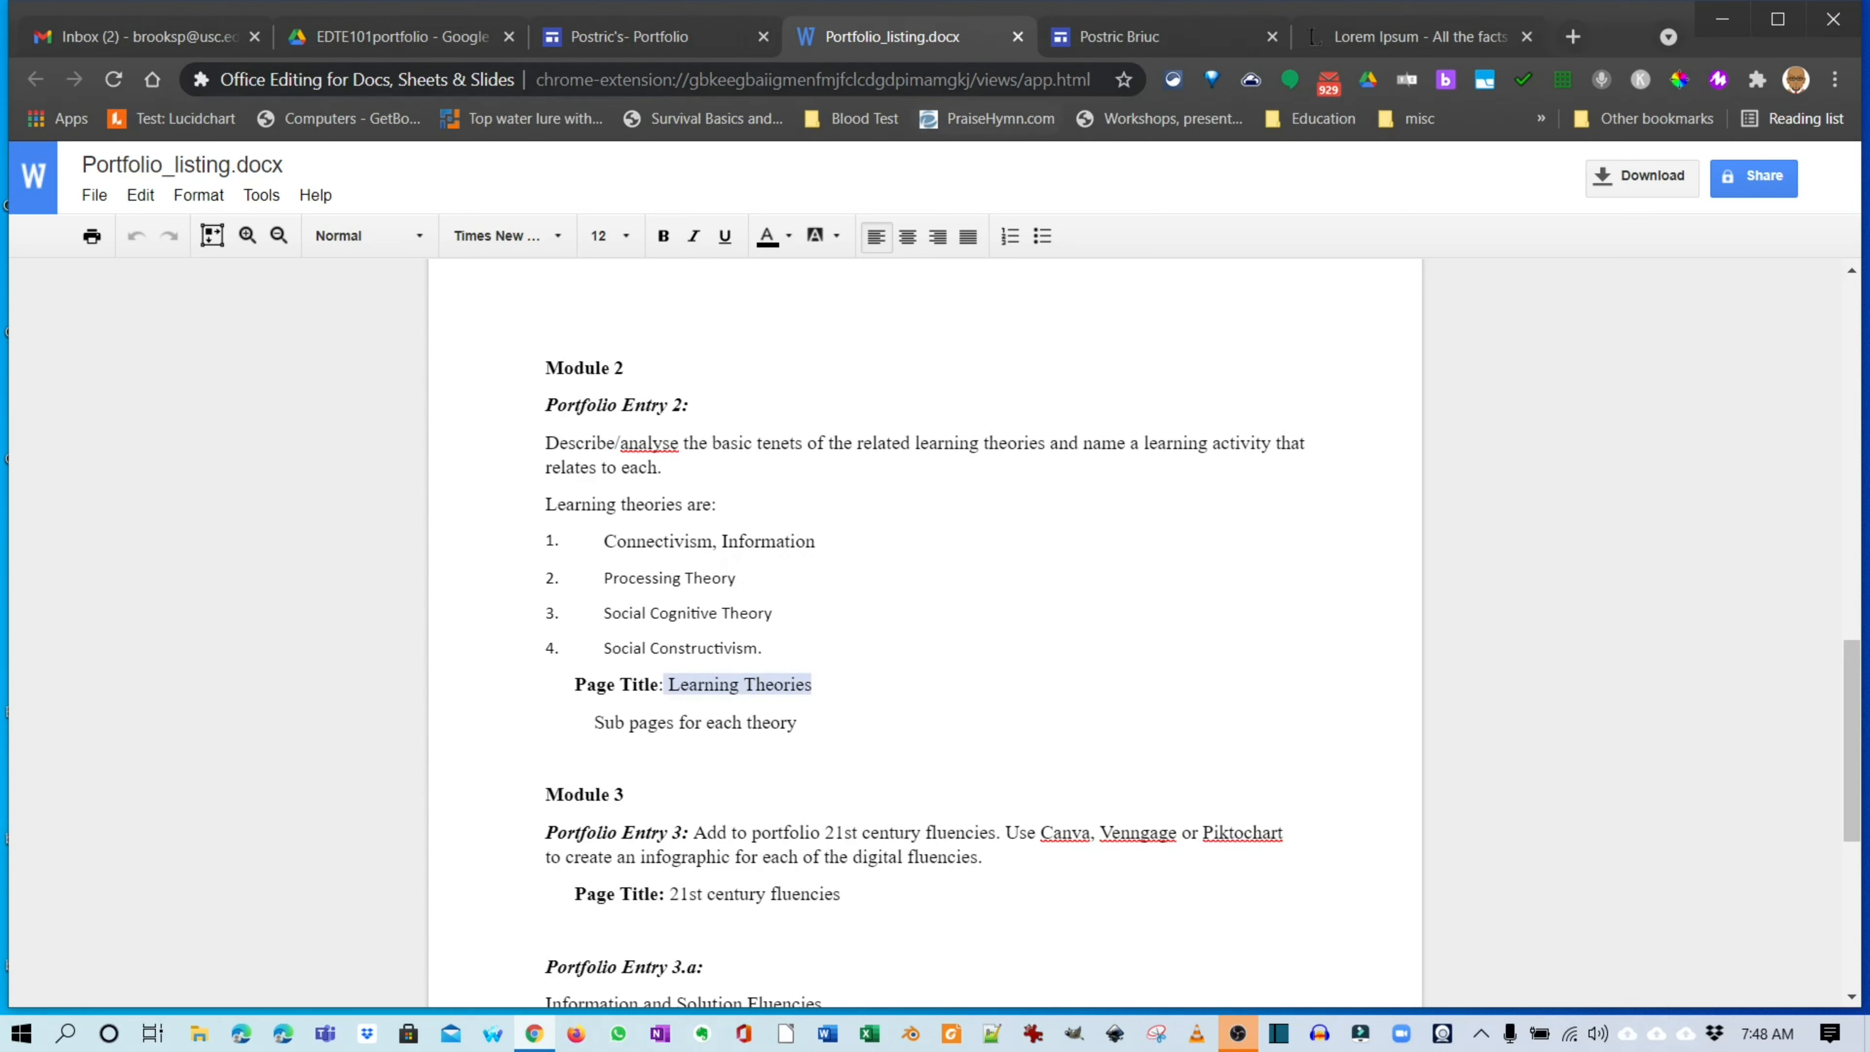
click(629, 36)
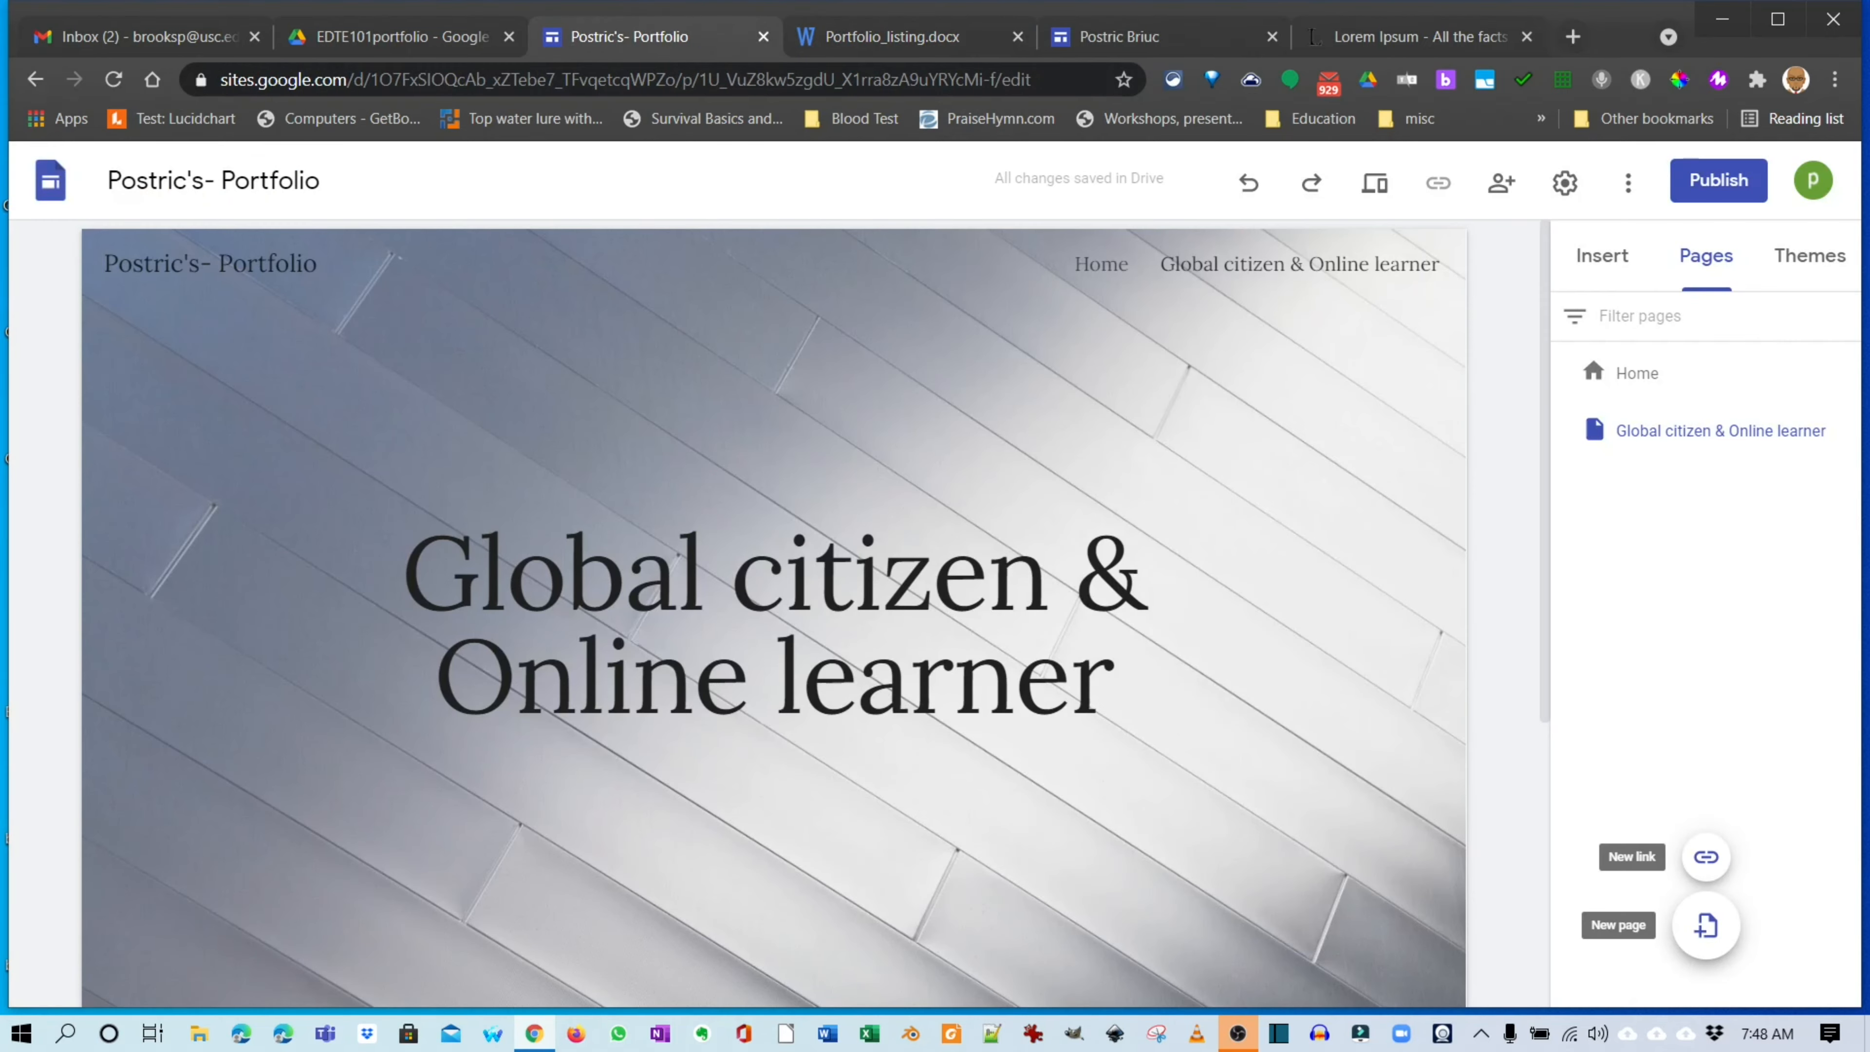
Add a new site page named 'Learning Theories'.
click(1706, 925)
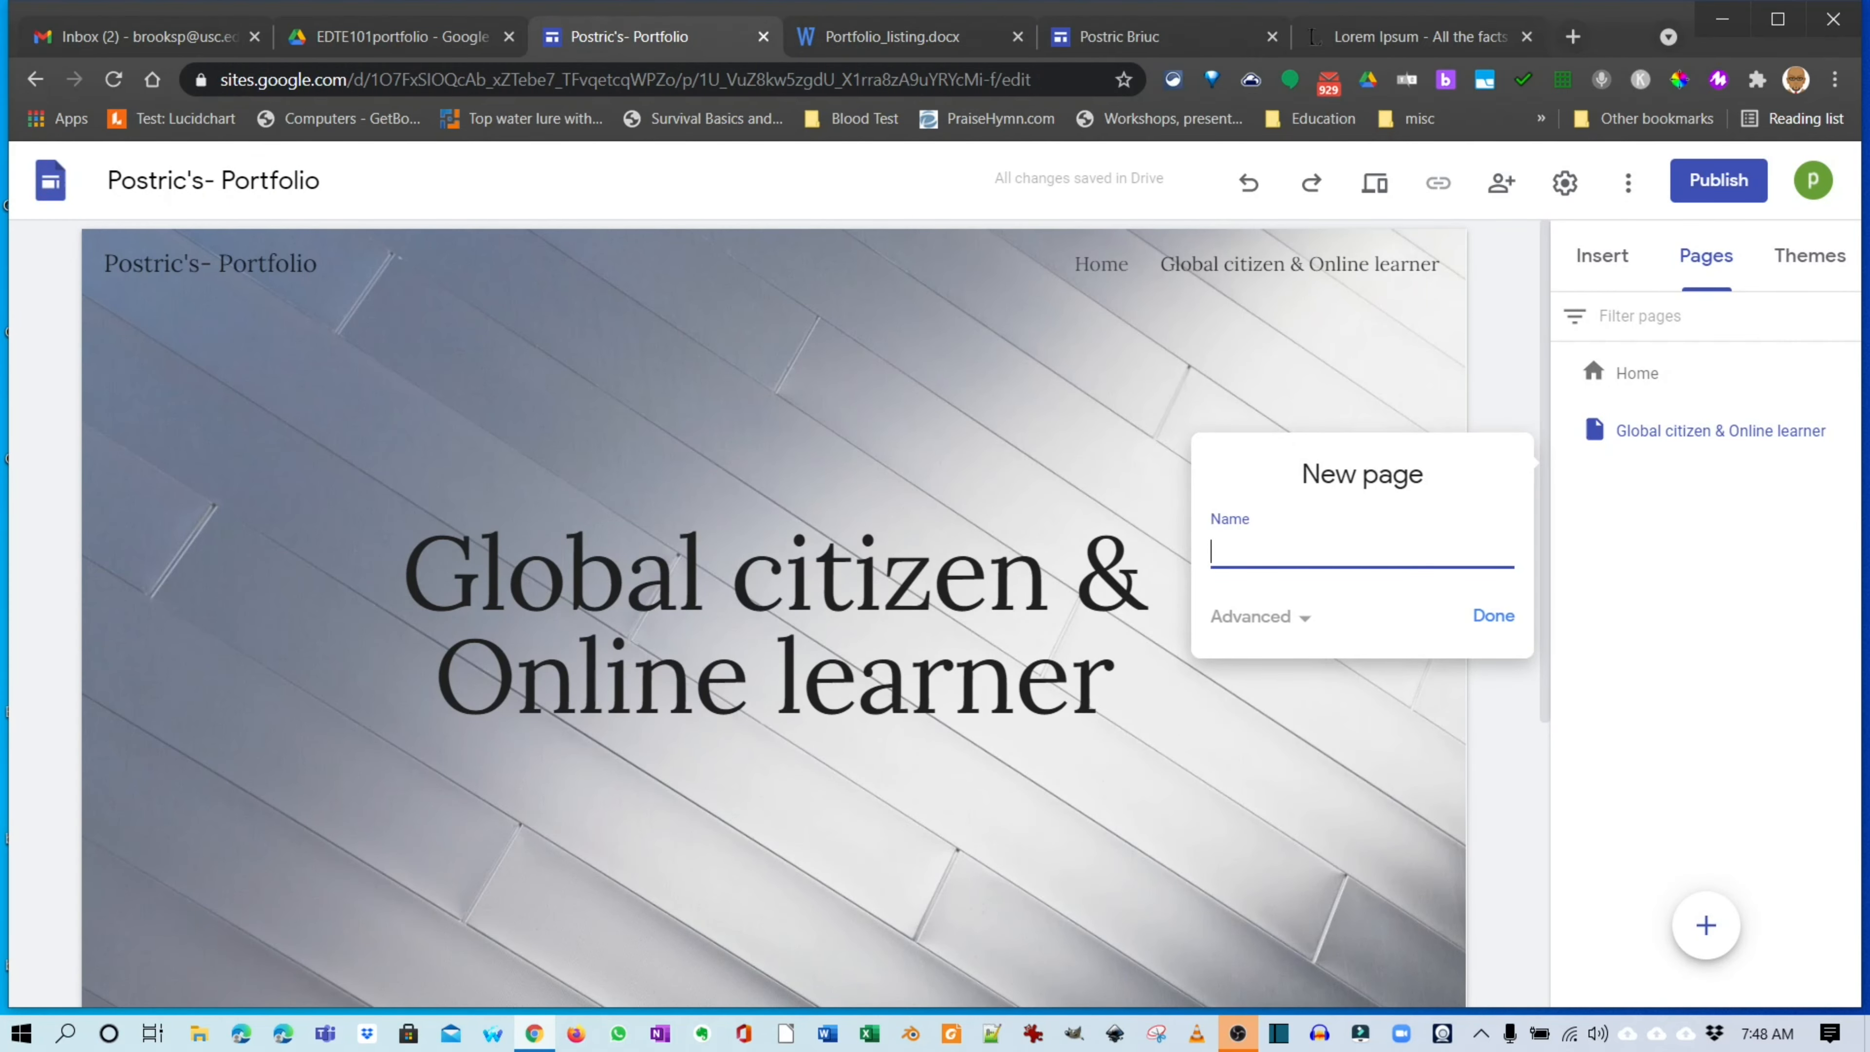
text(Learning Theories)
key(Return)
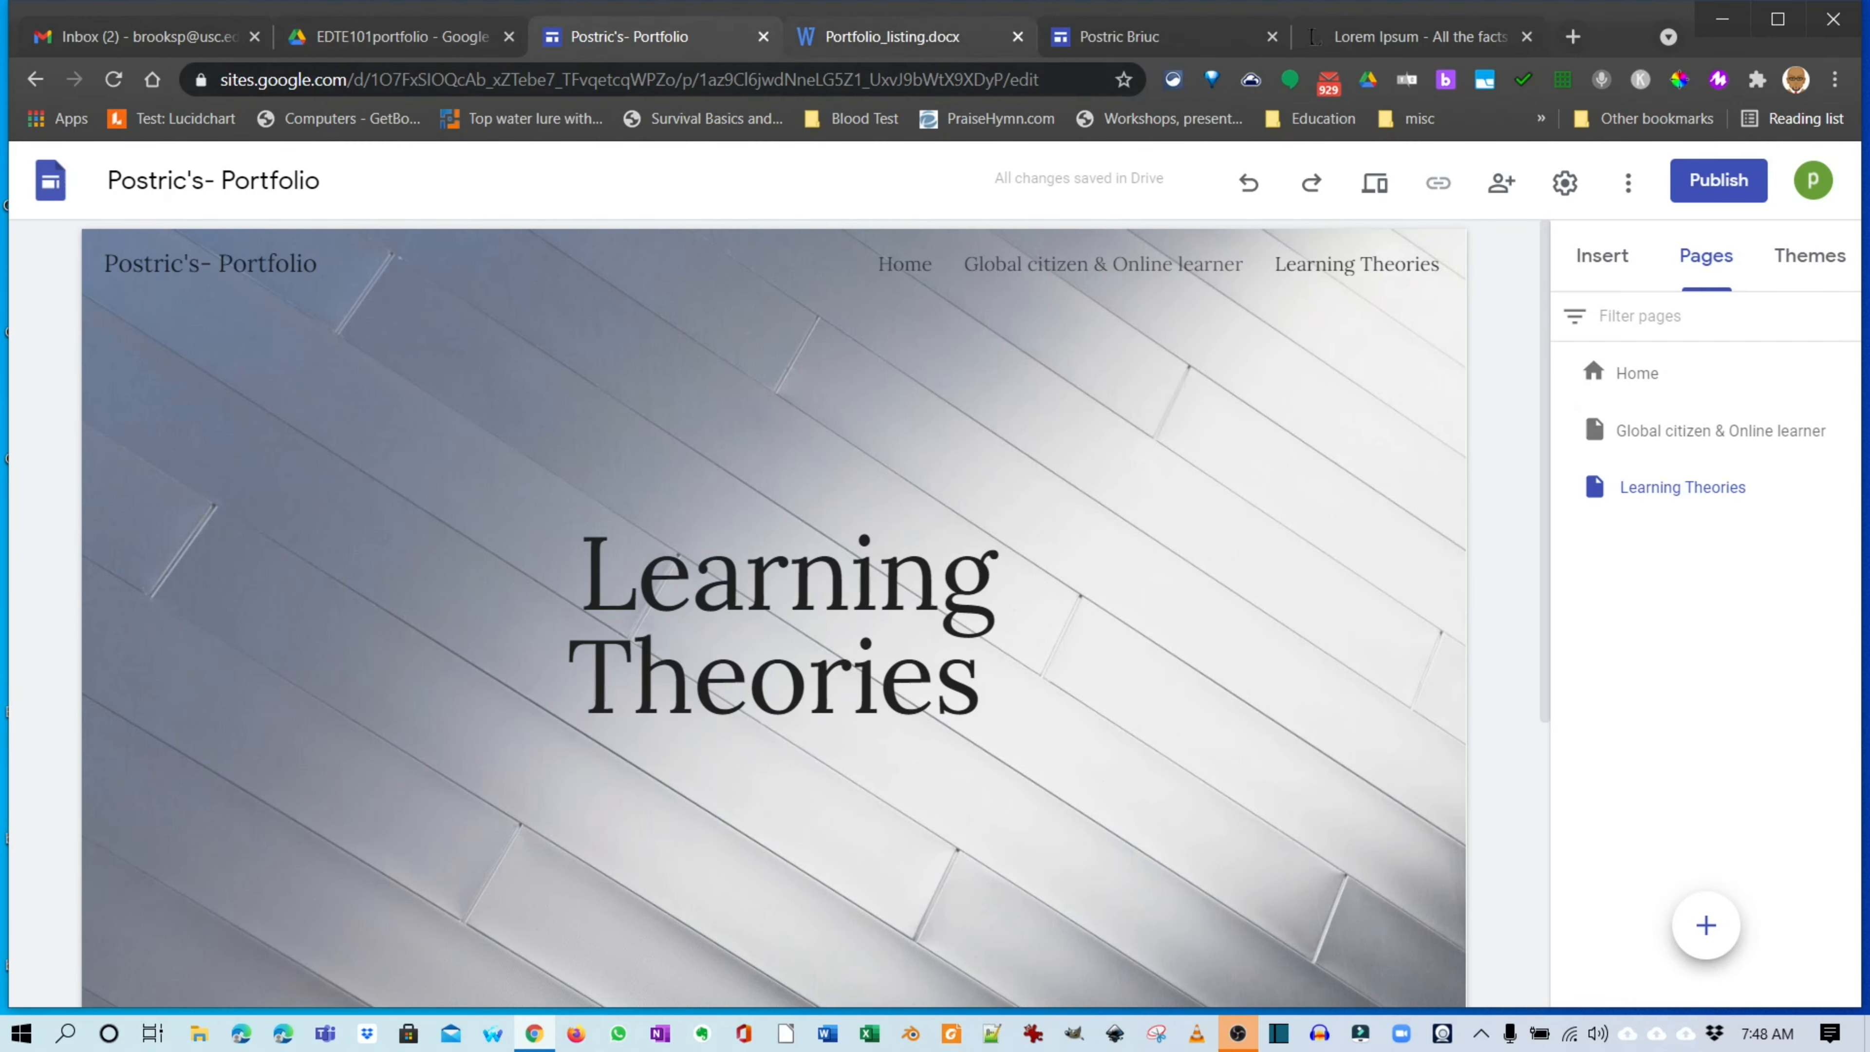
Copy the Module 3 title '21 st century fluencies' from Portfolio_listing.docx, then return to the portfolio site.
click(892, 36)
scroll(925, 626, down, 7)
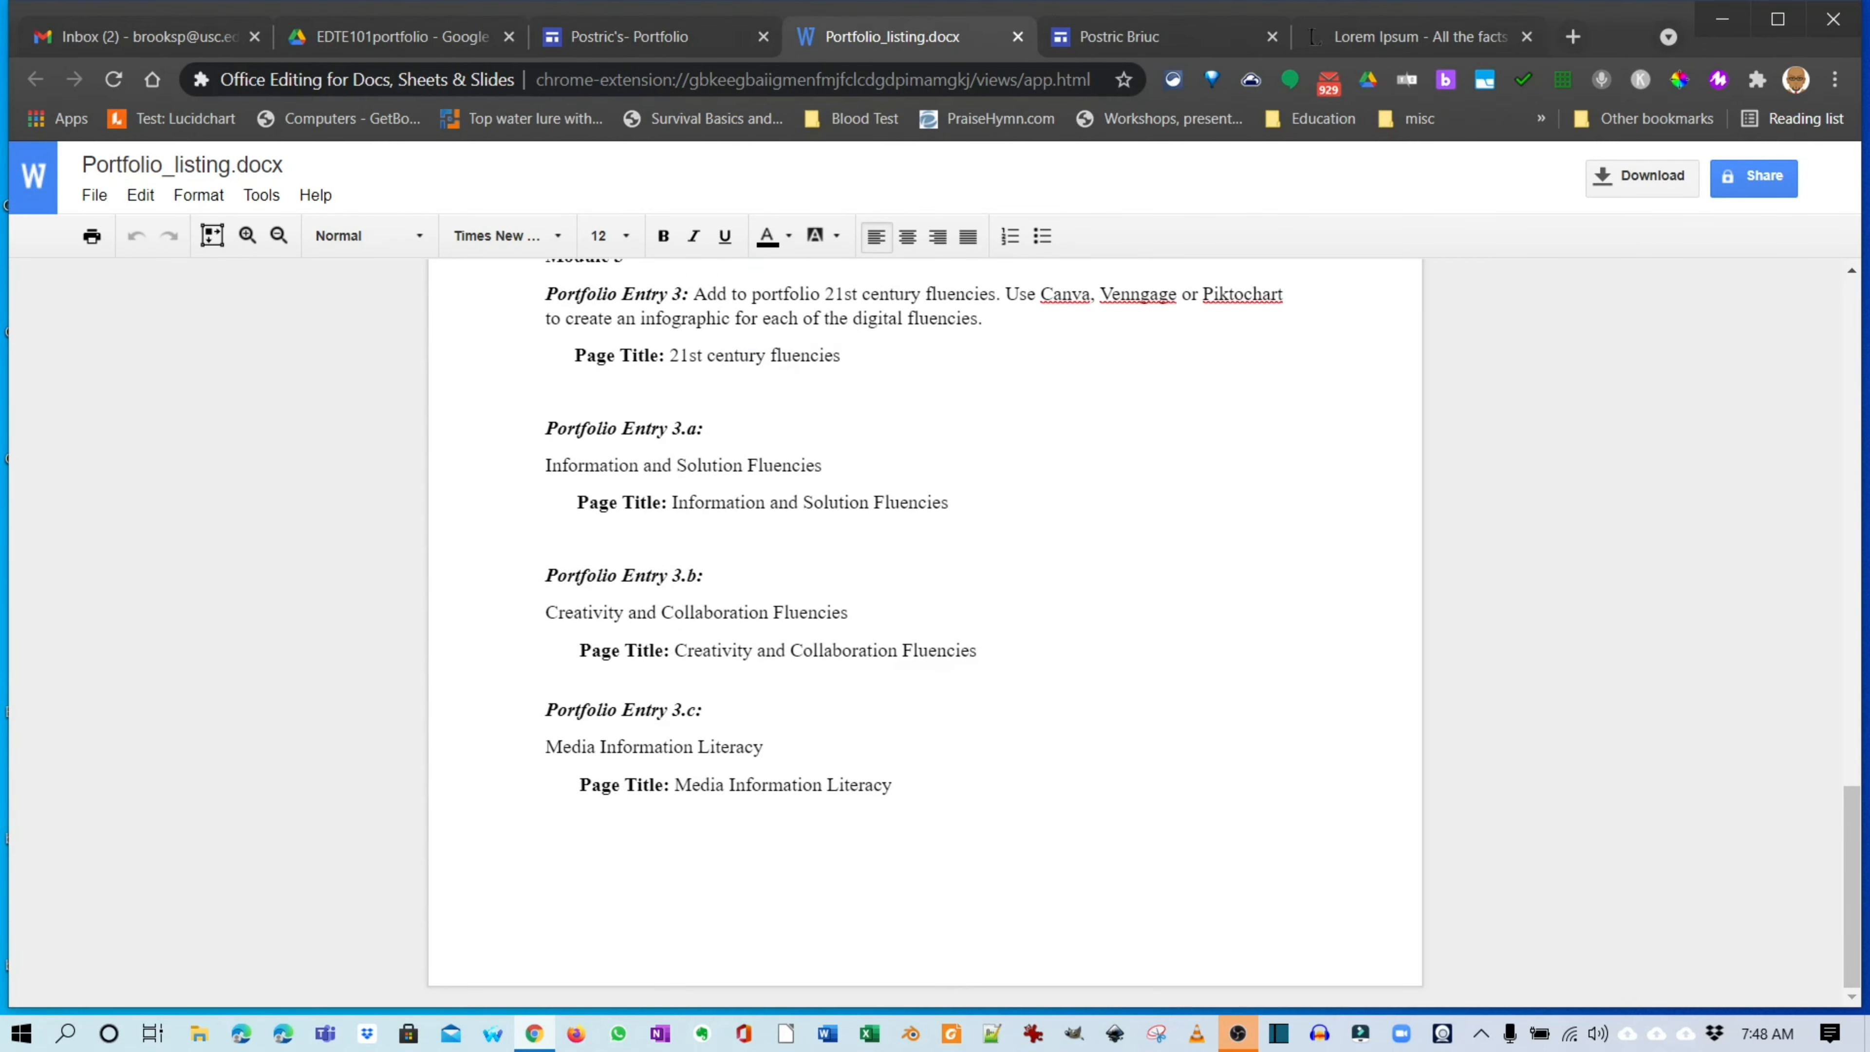
scroll(925, 626, up, 3)
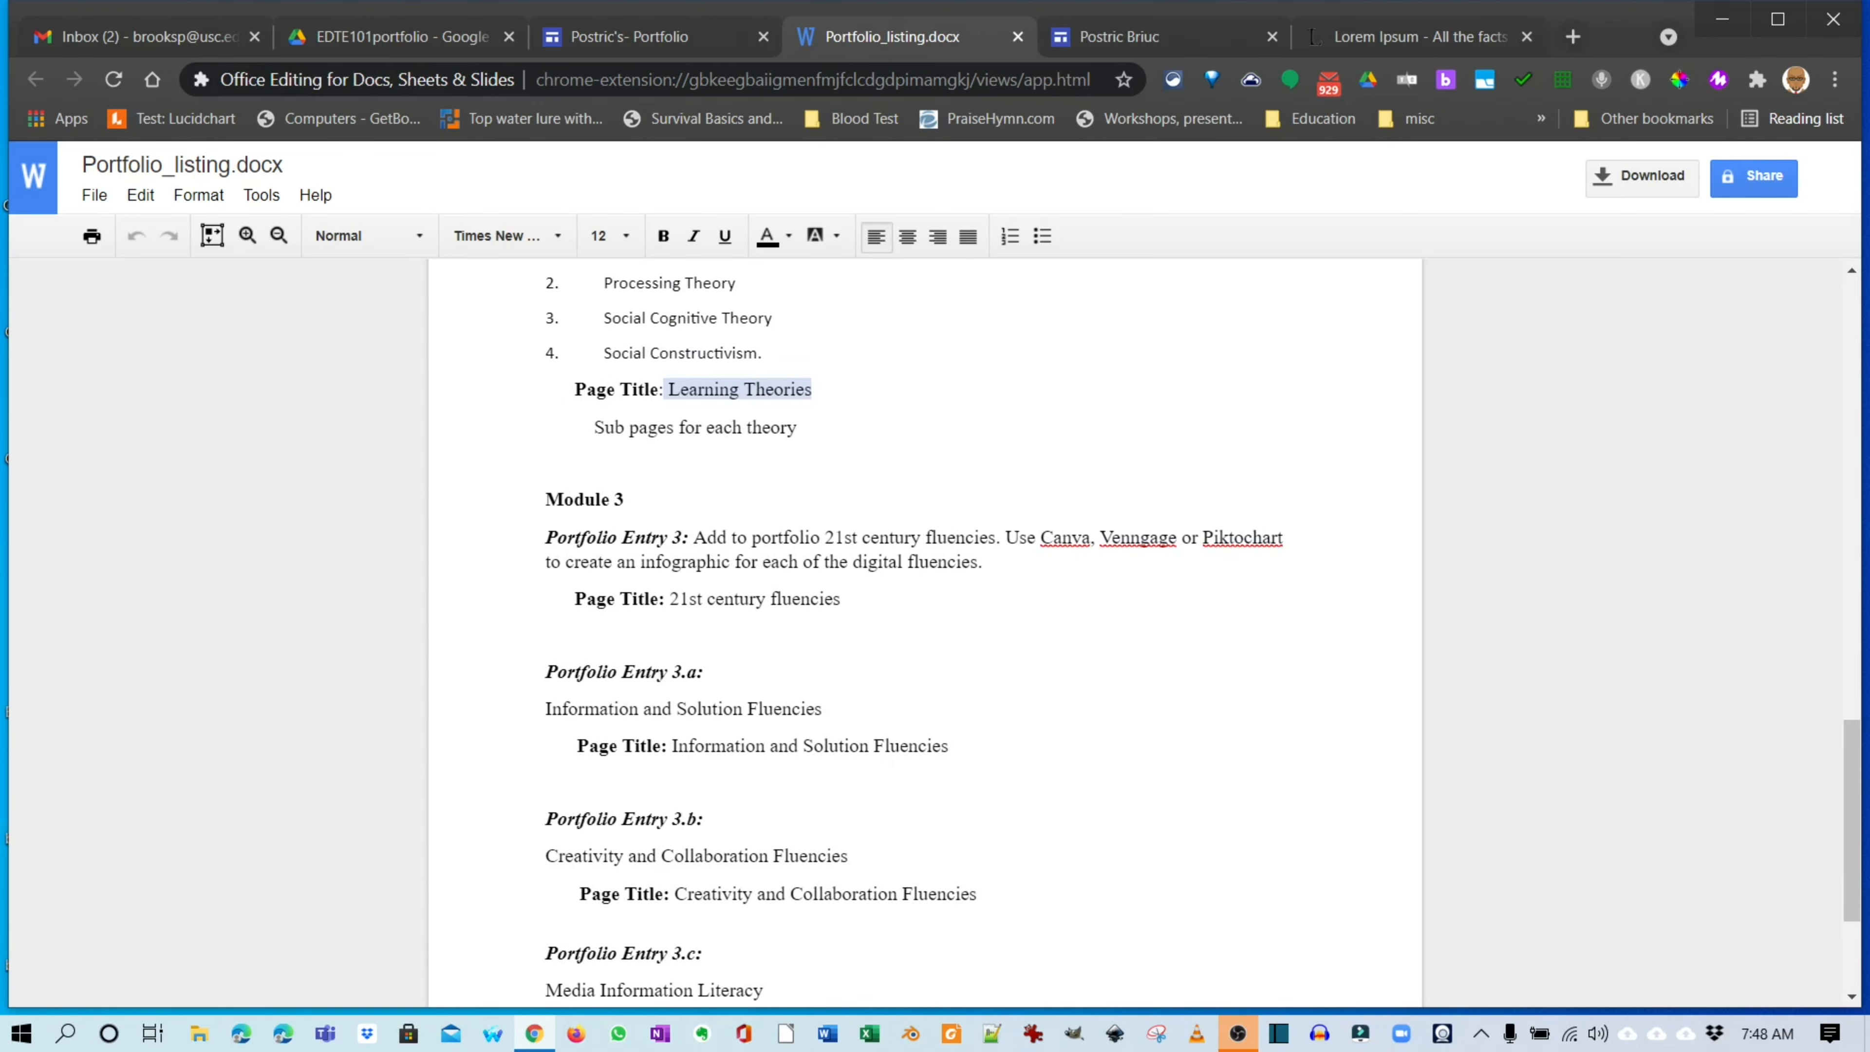
scroll(925, 626, down, 2)
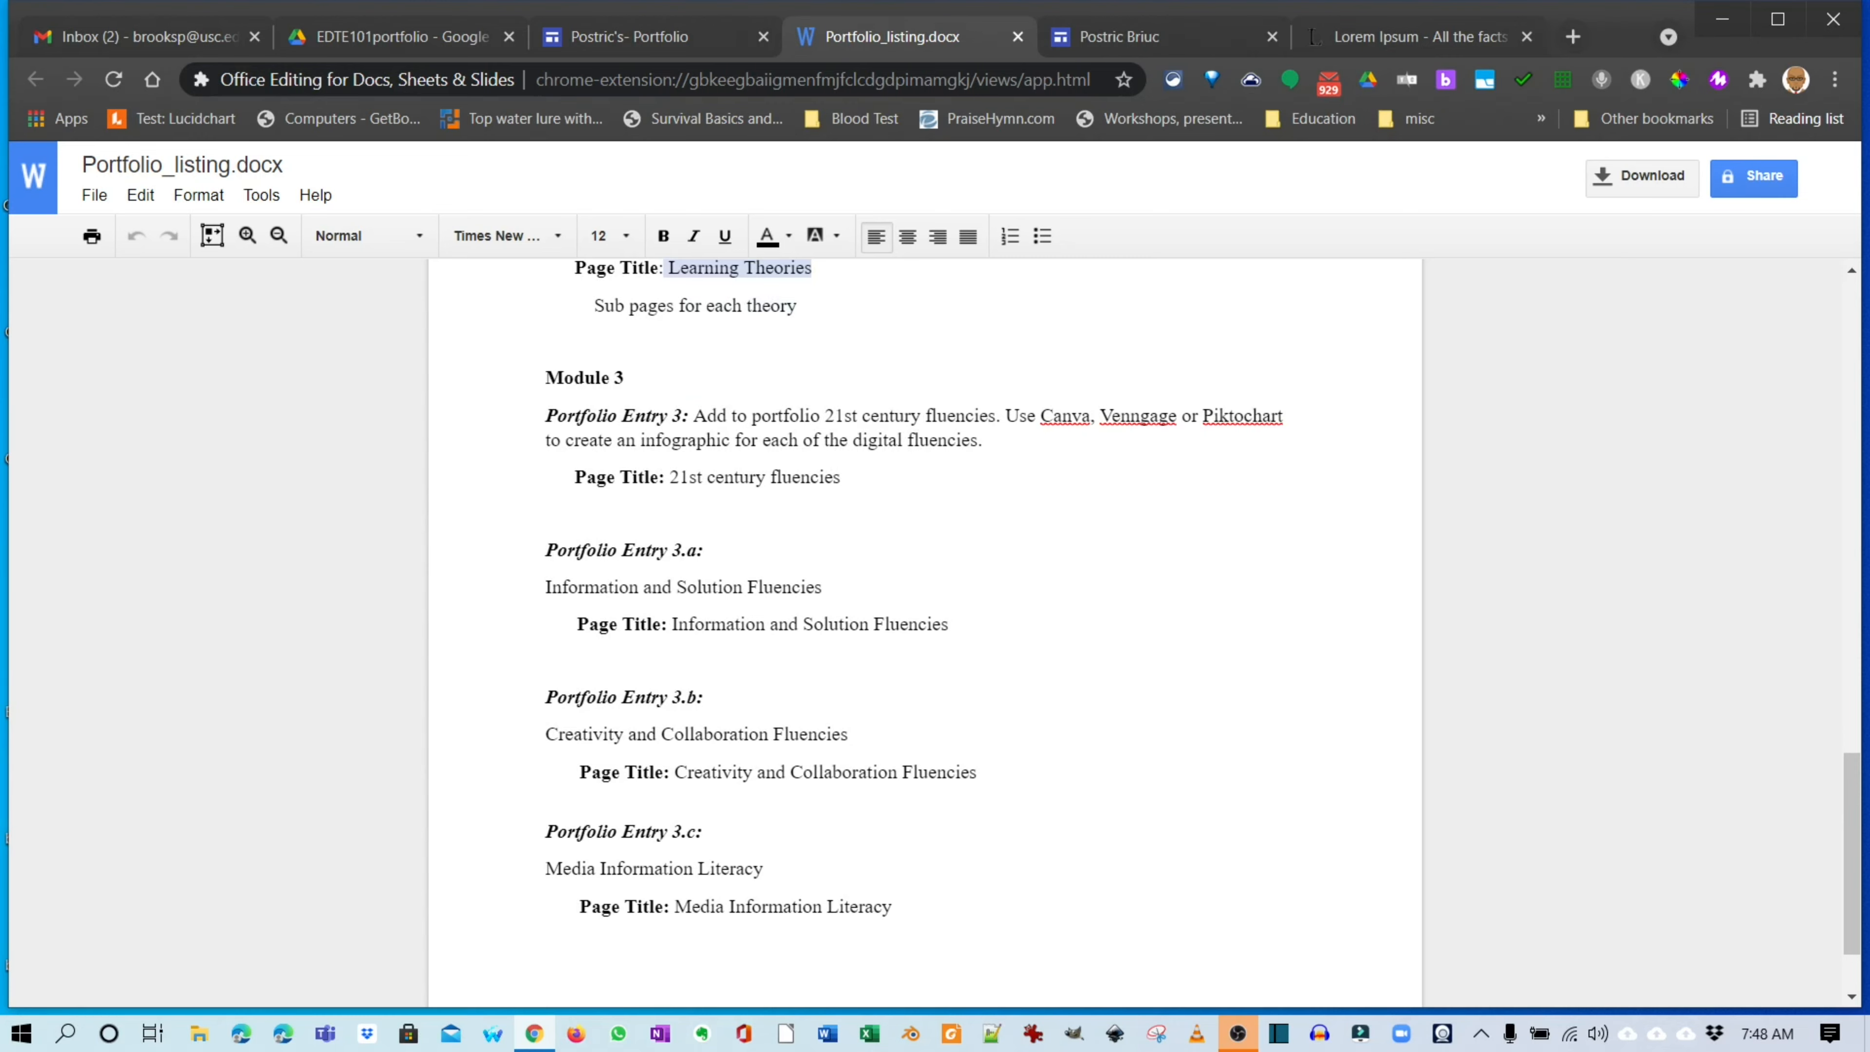
click(688, 478)
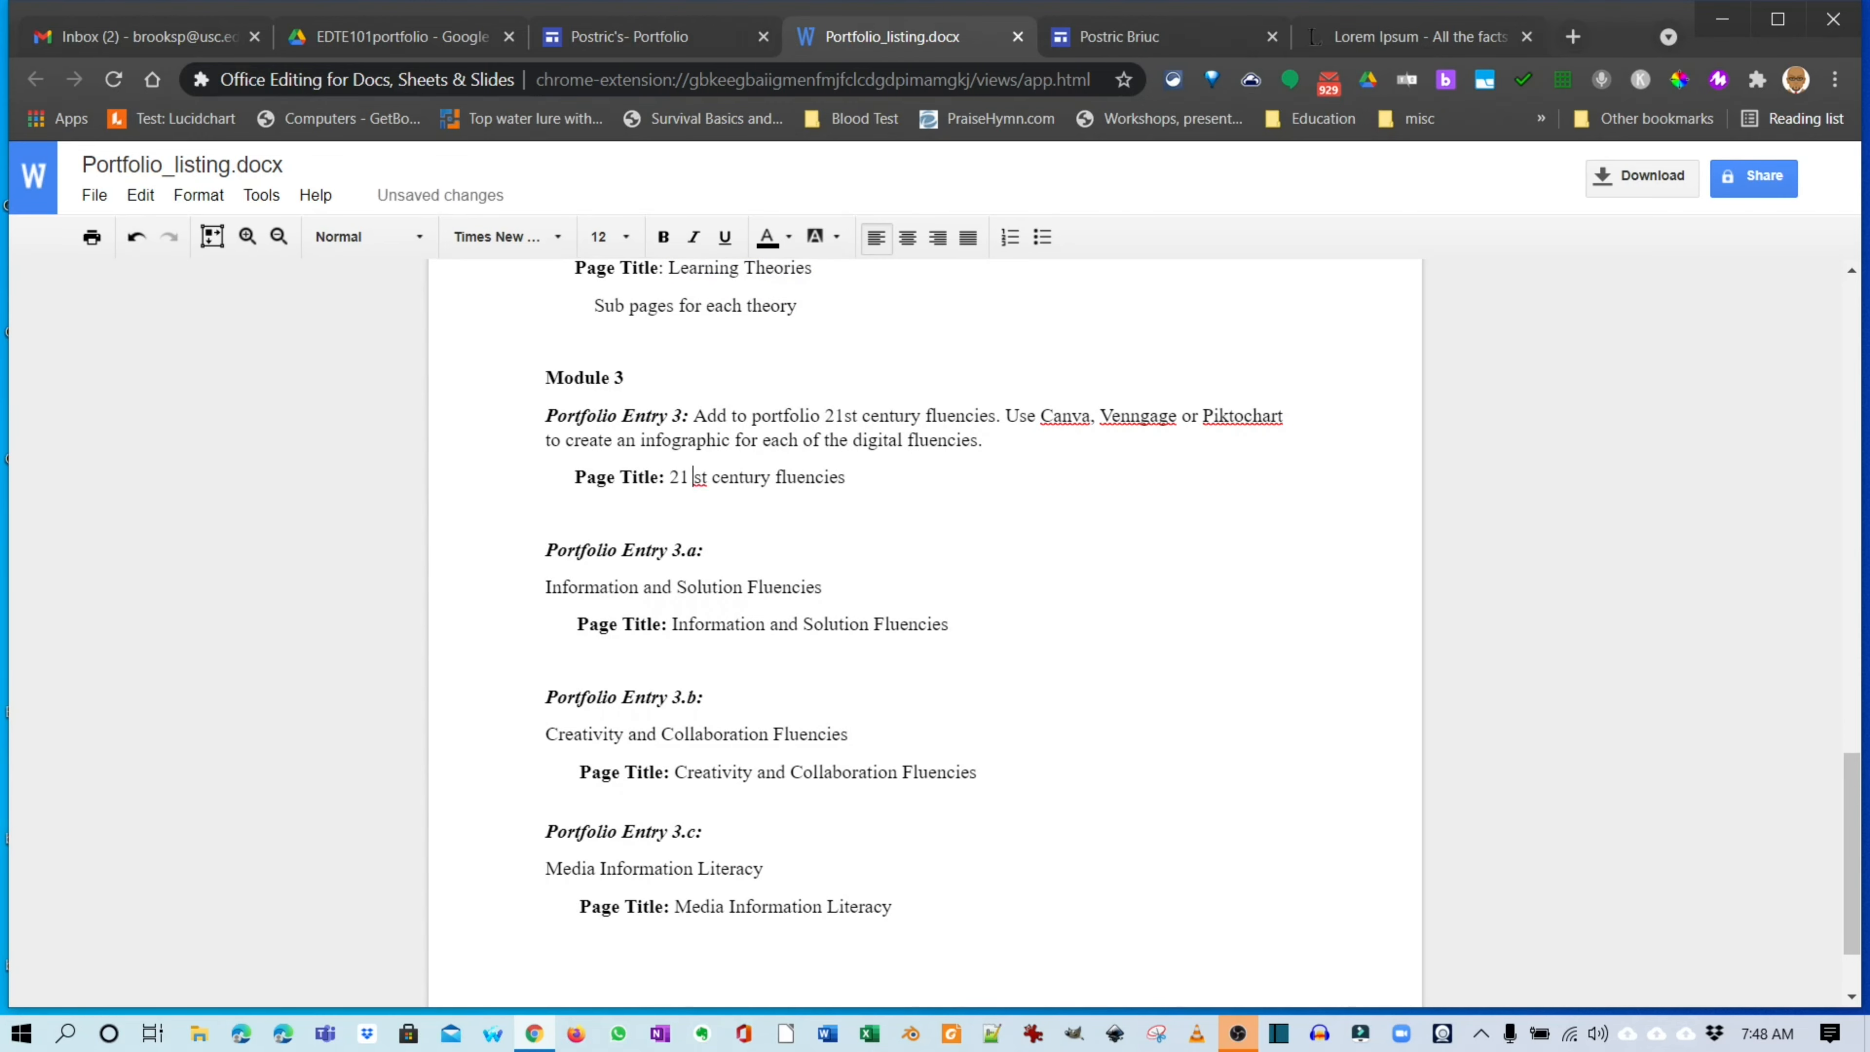
drag(849, 477, 669, 478)
key(ctrl+c)
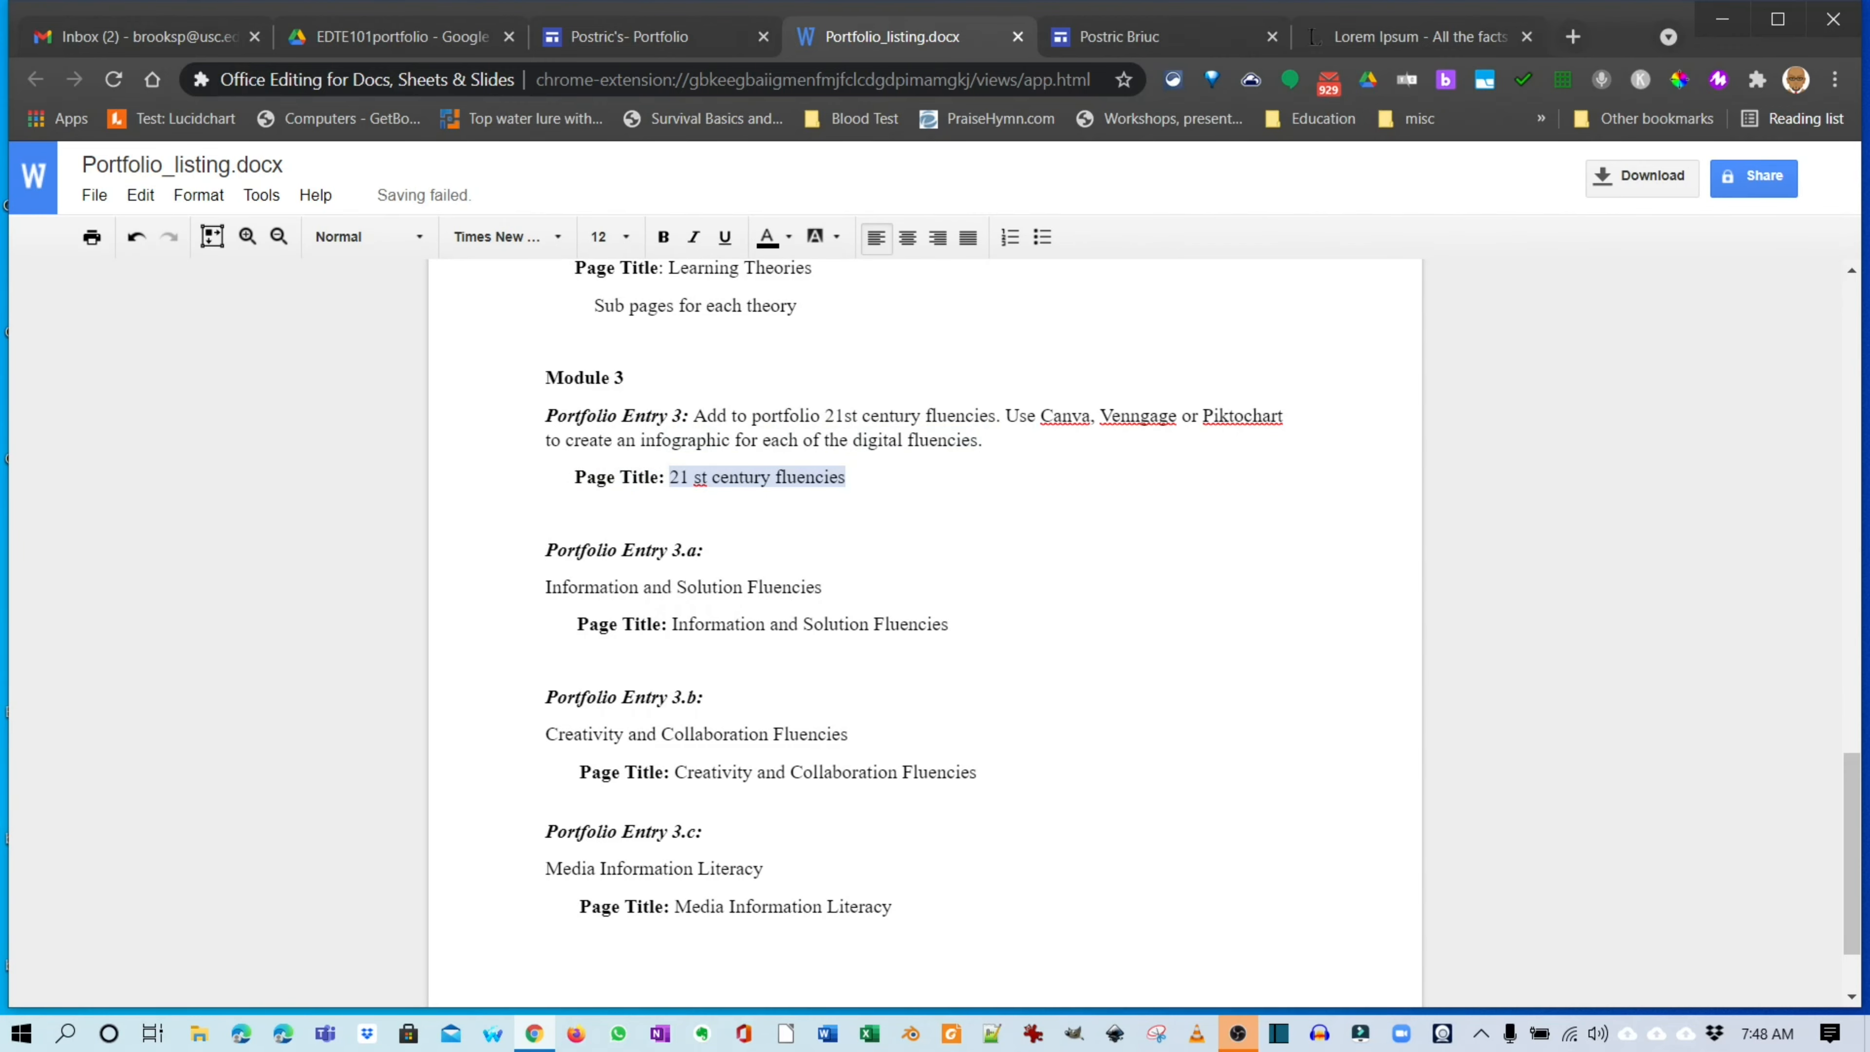
click(662, 37)
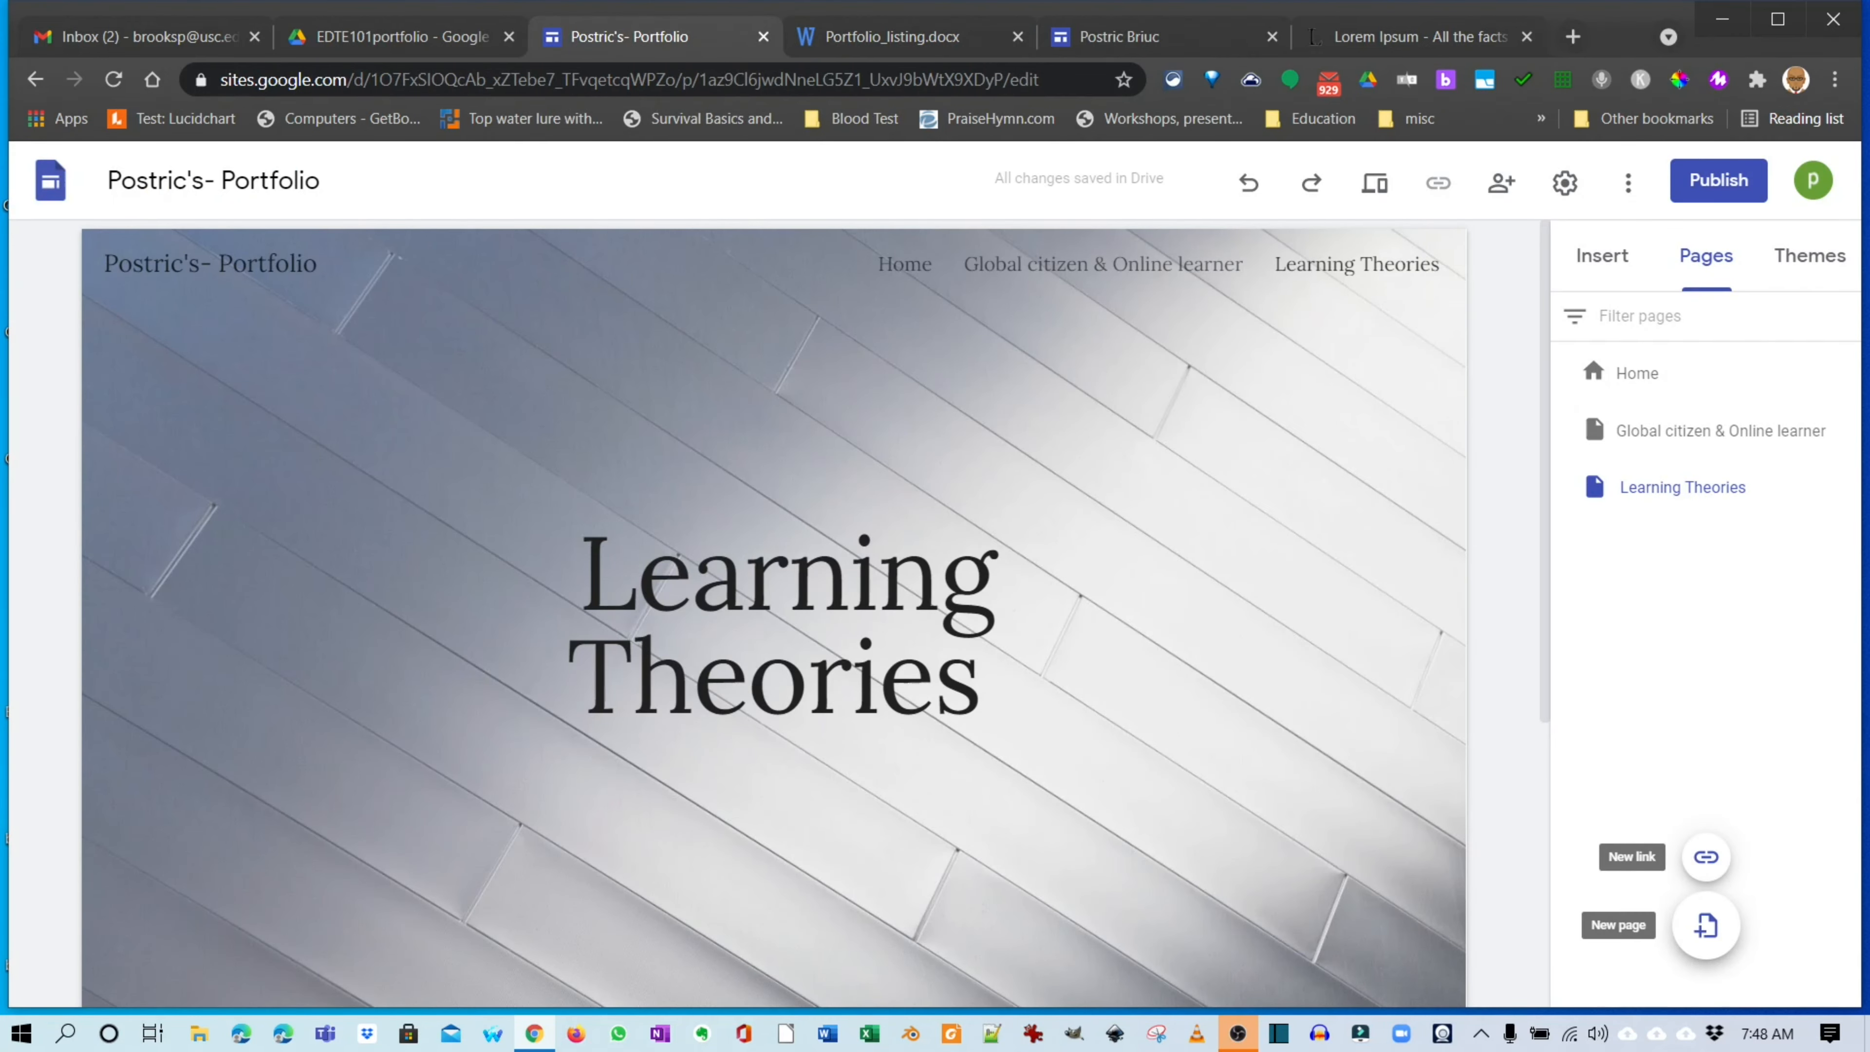
Create a new page named '21st century fluencies' from the pasted title, removing the stray space.
click(1706, 926)
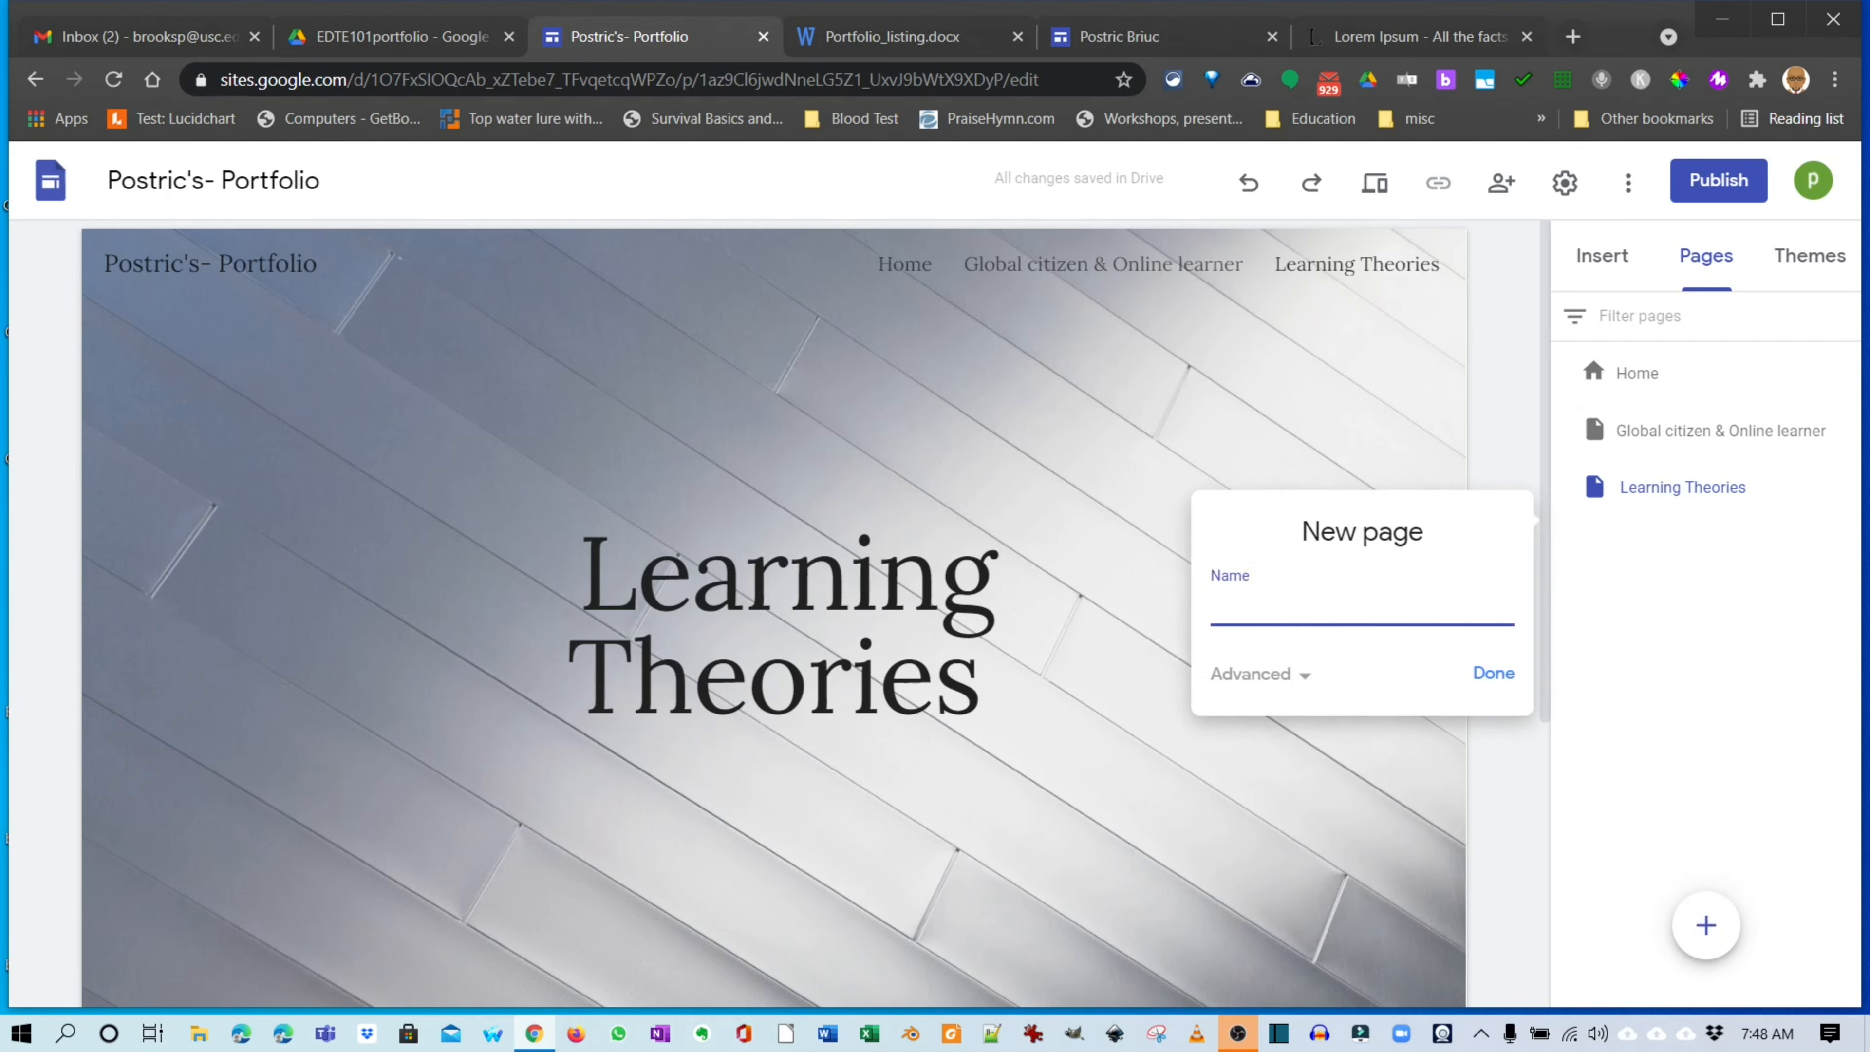
key(ctrl+v)
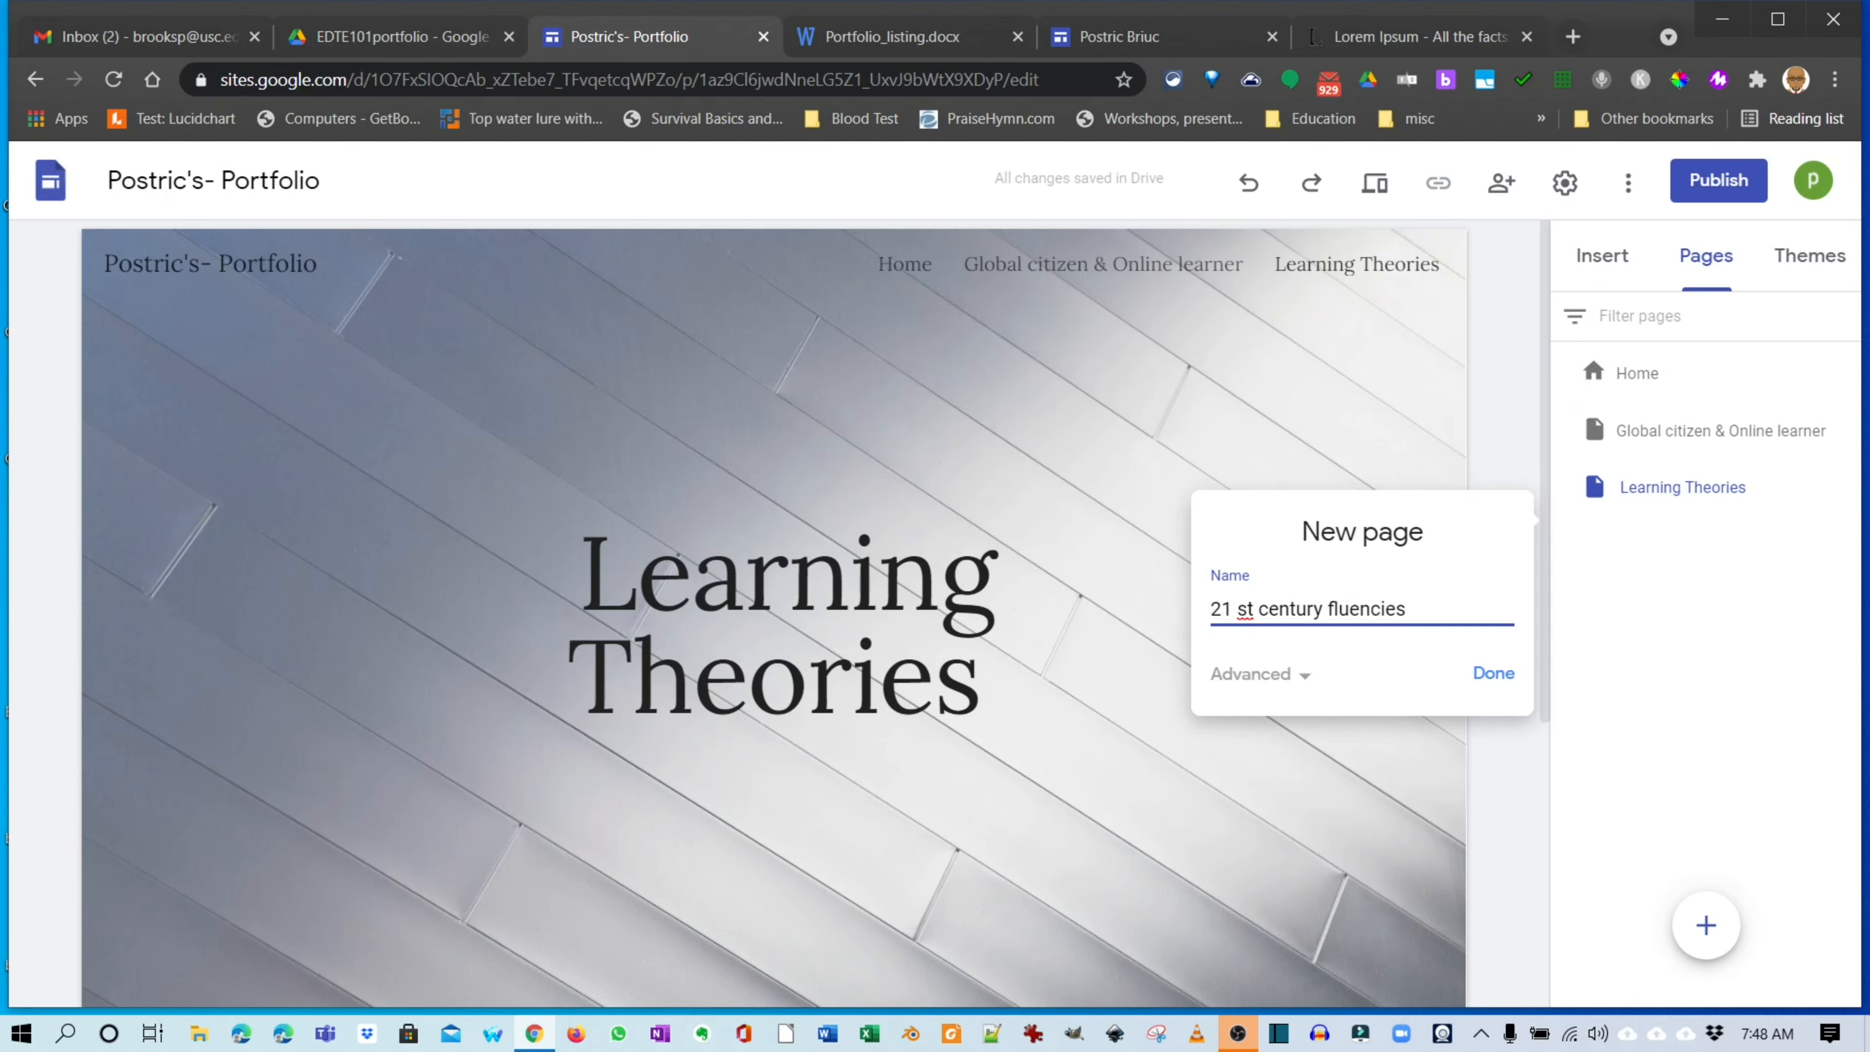
key(BackSpace)
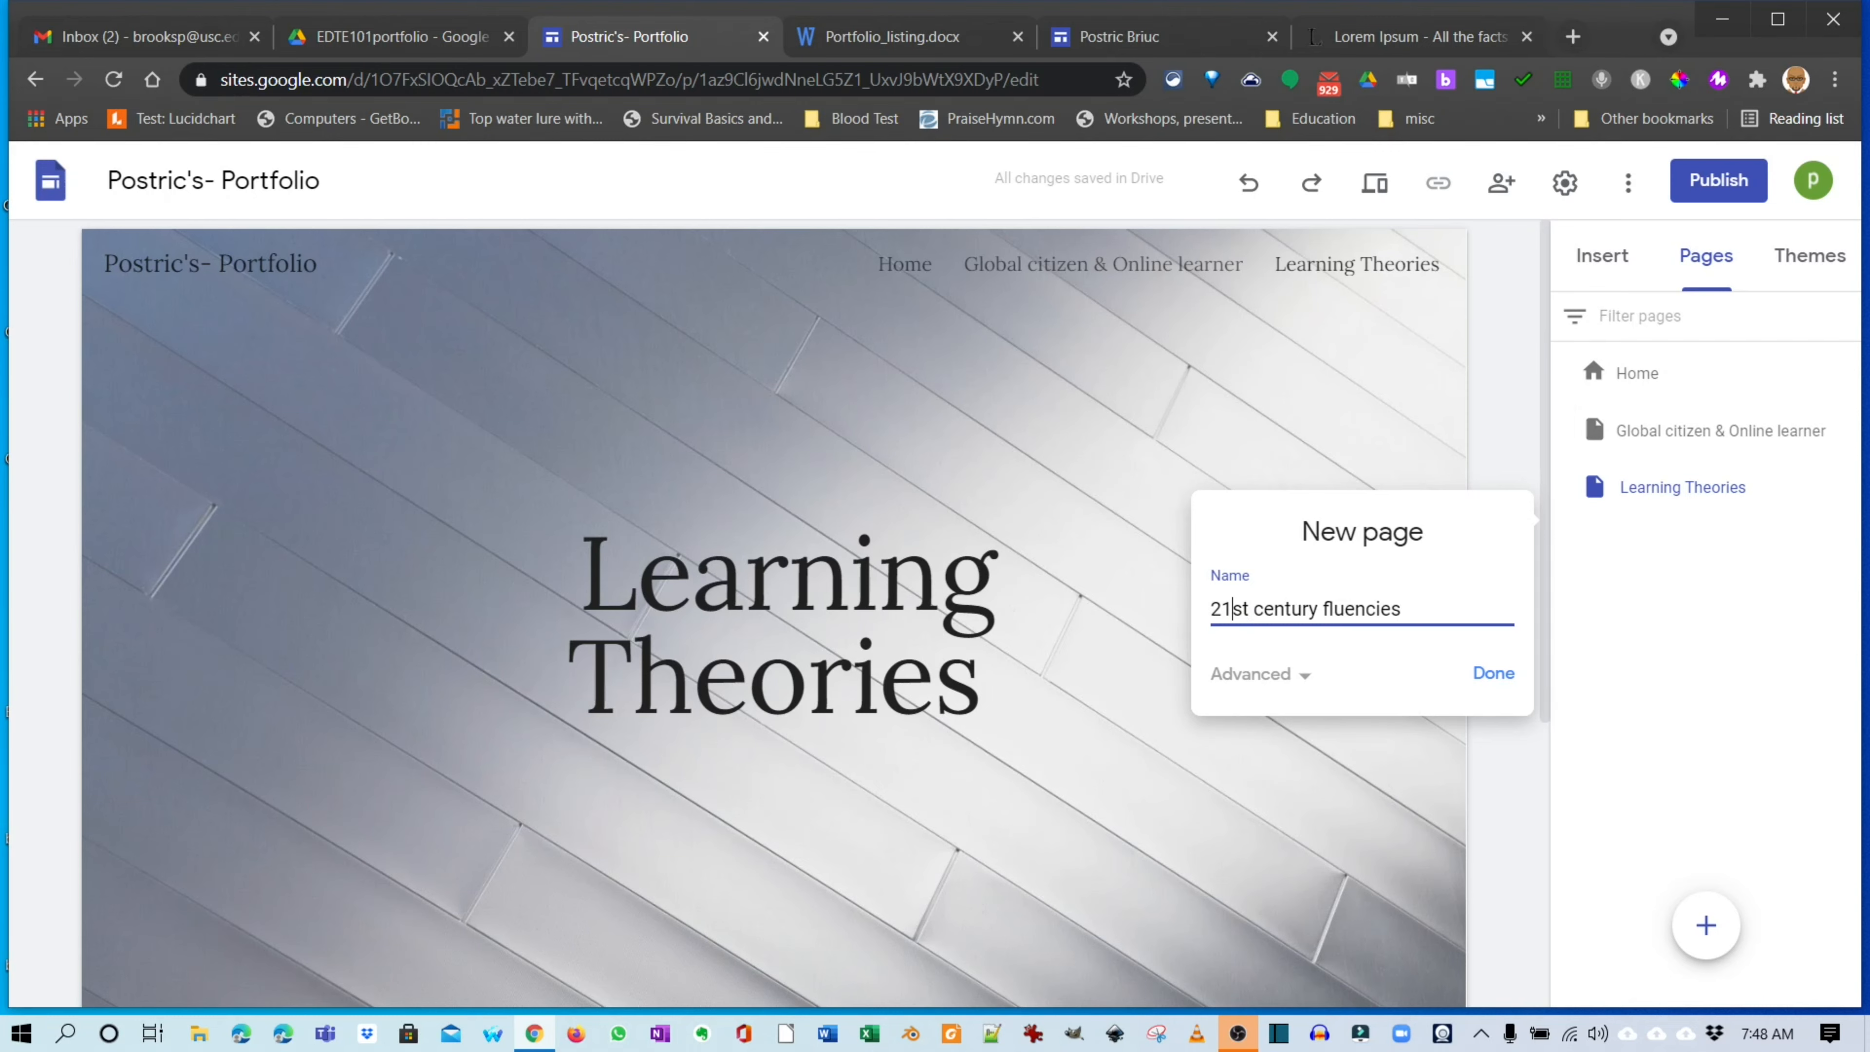
key(Return)
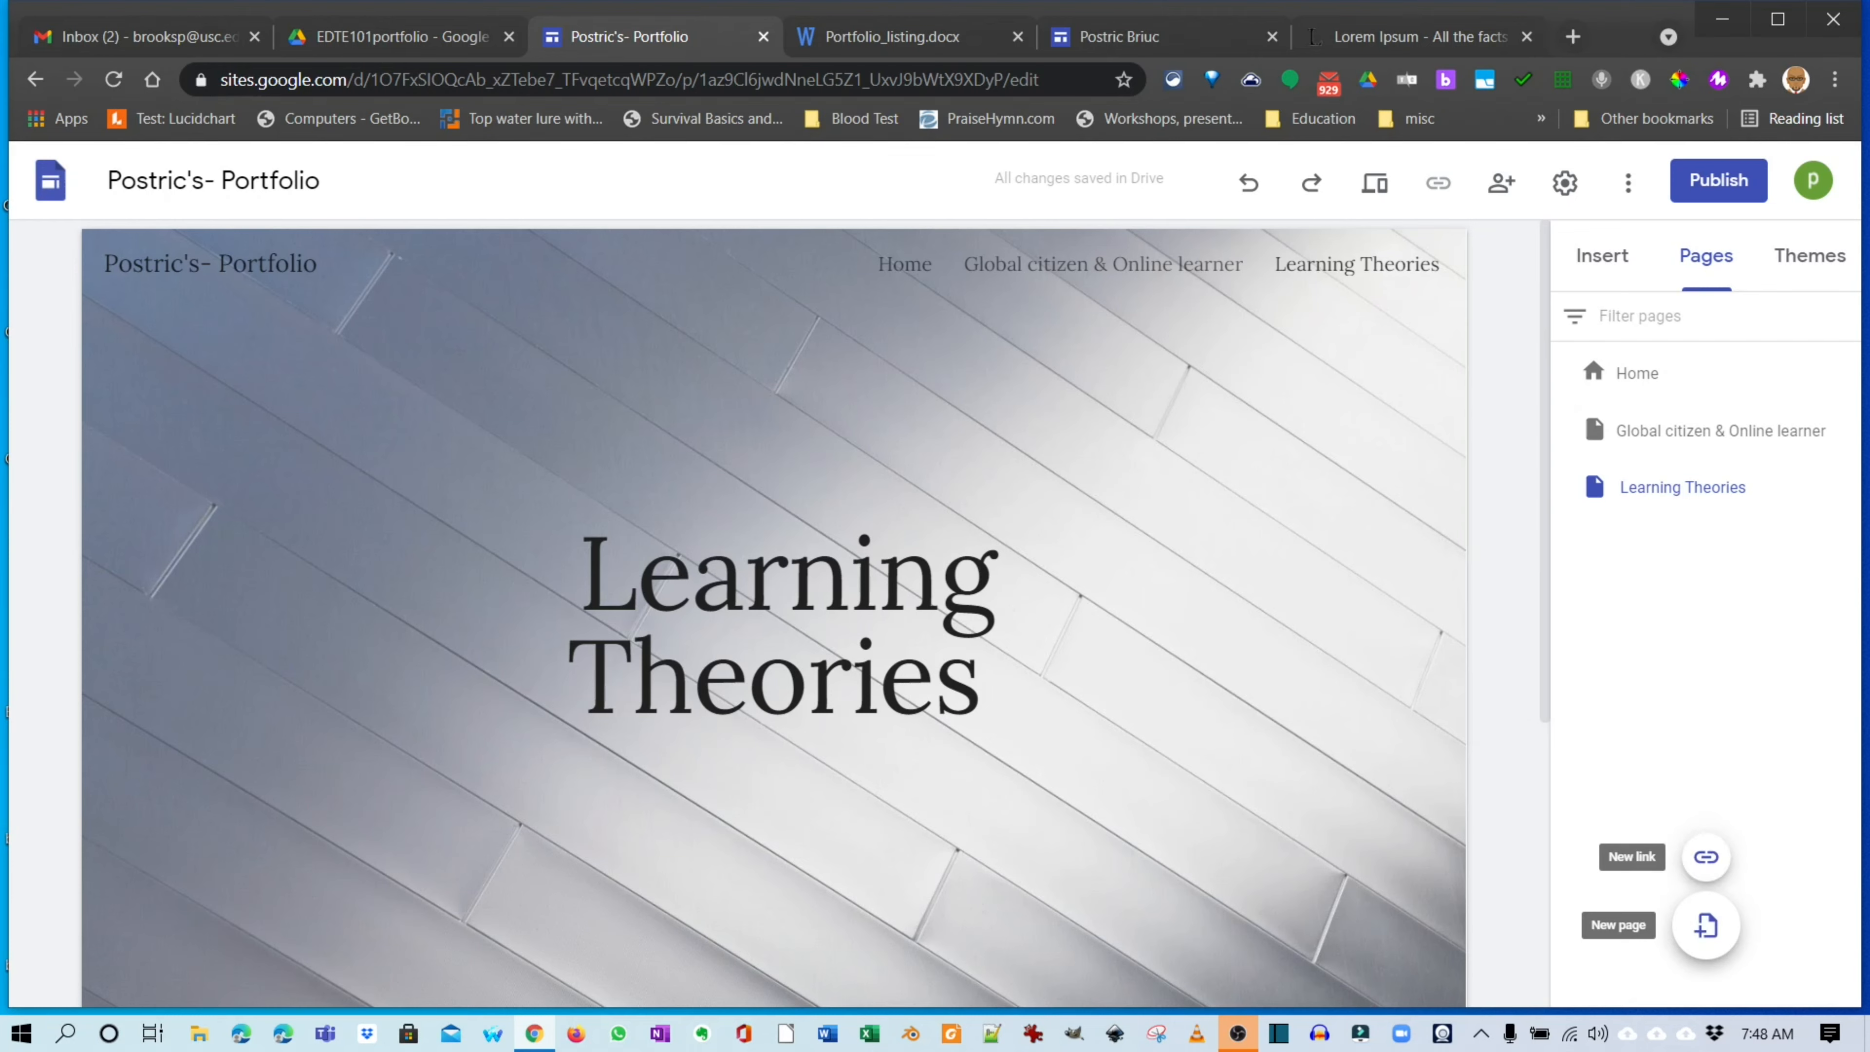
click(1706, 924)
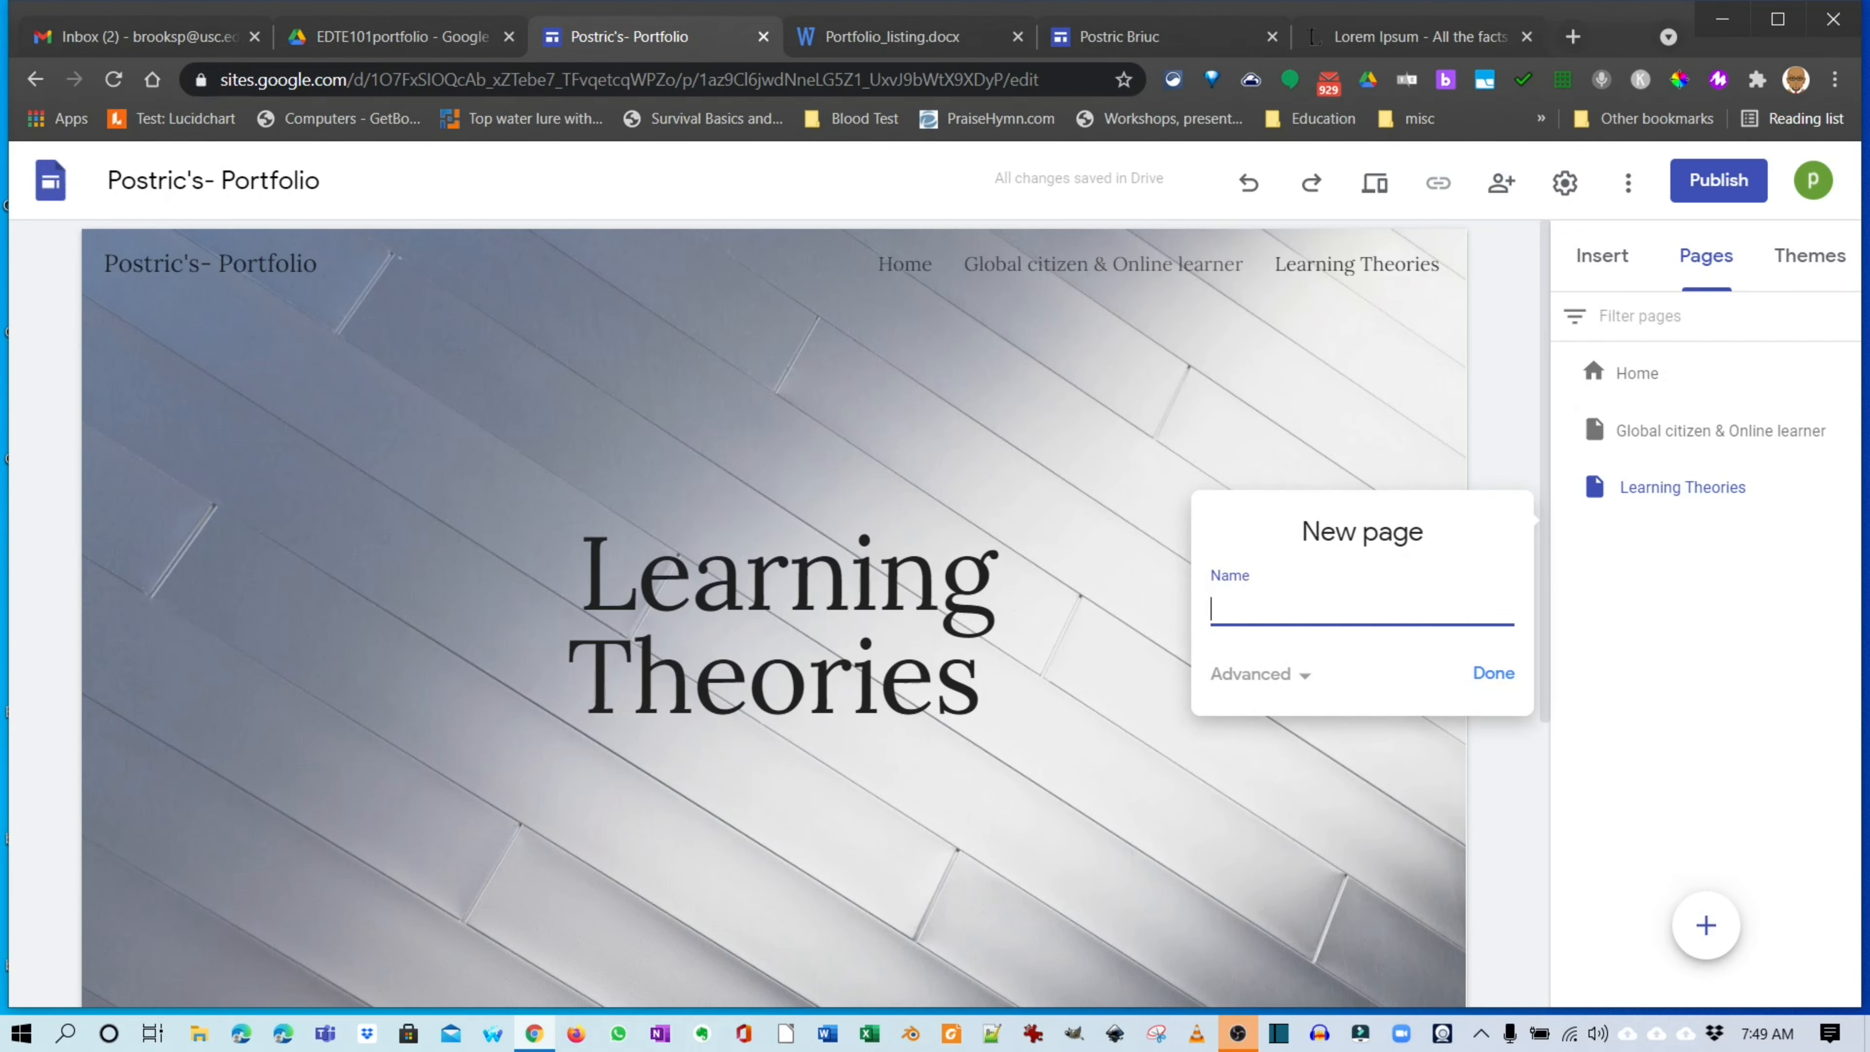
key(ctrl+v)
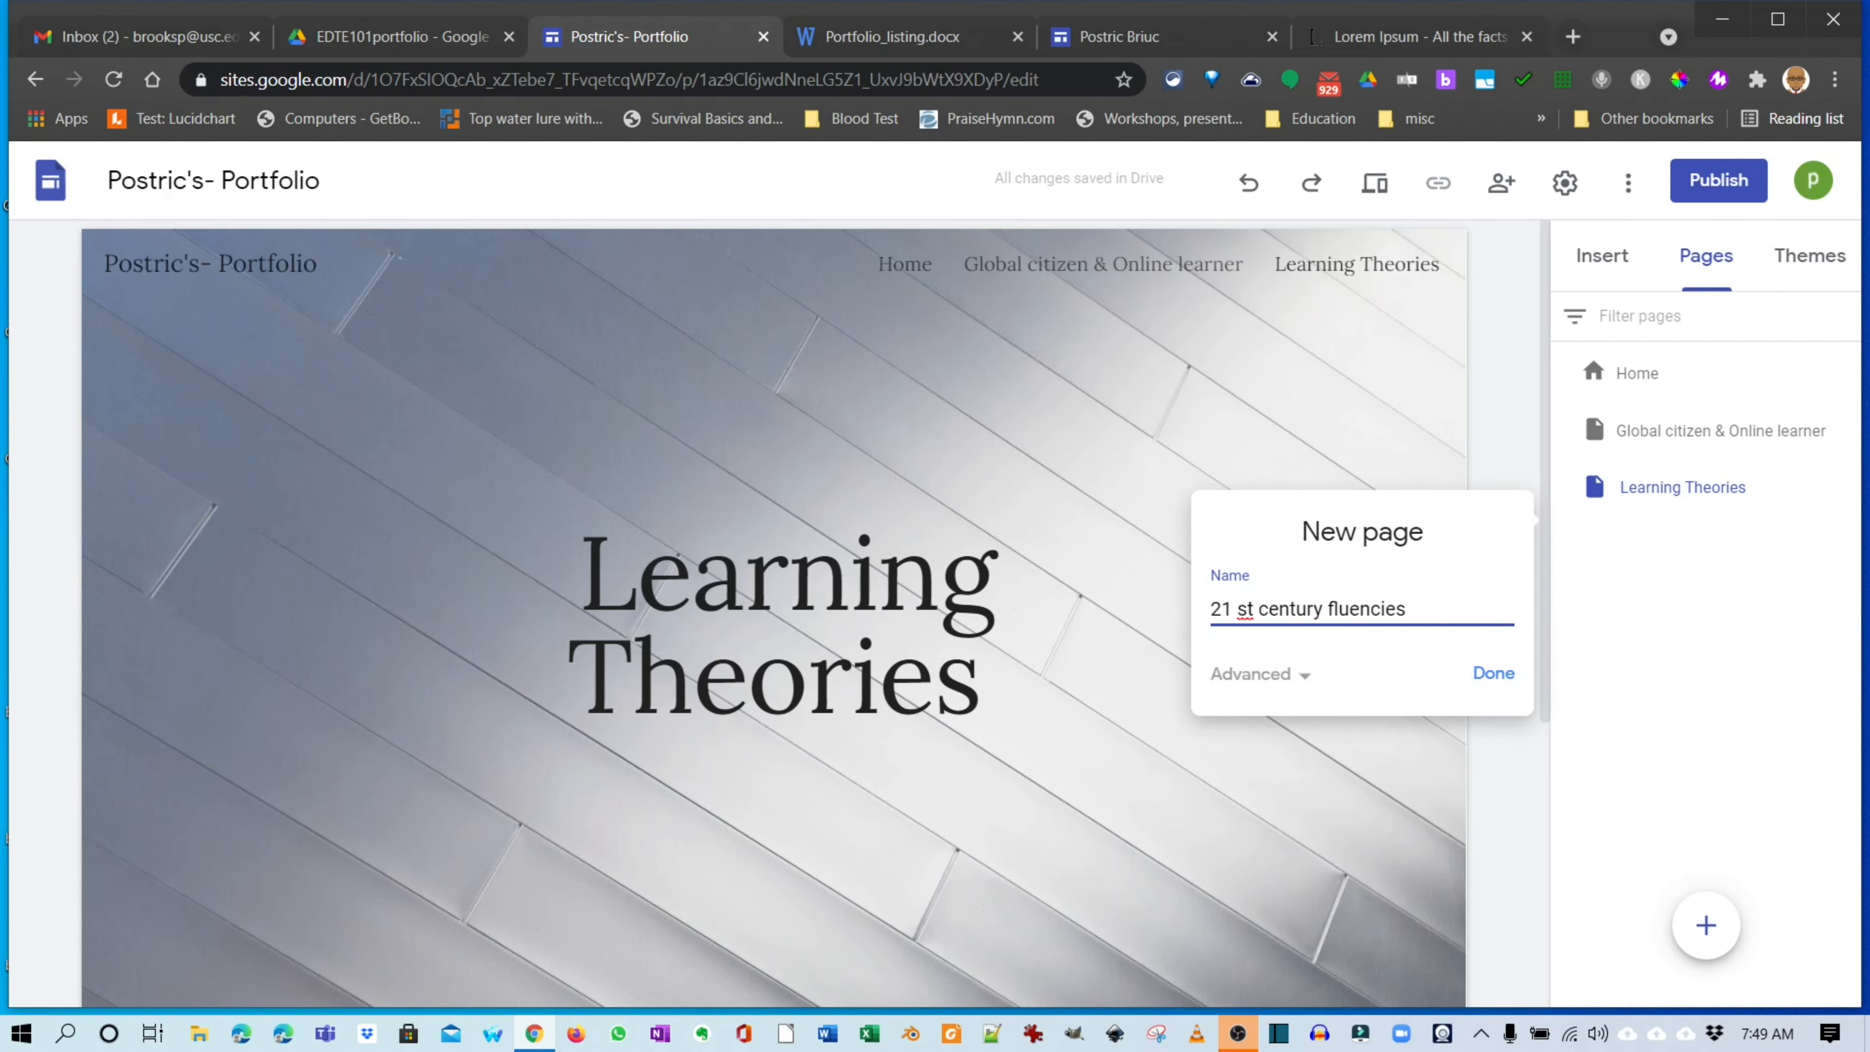
key(BackSpace)
click(1493, 672)
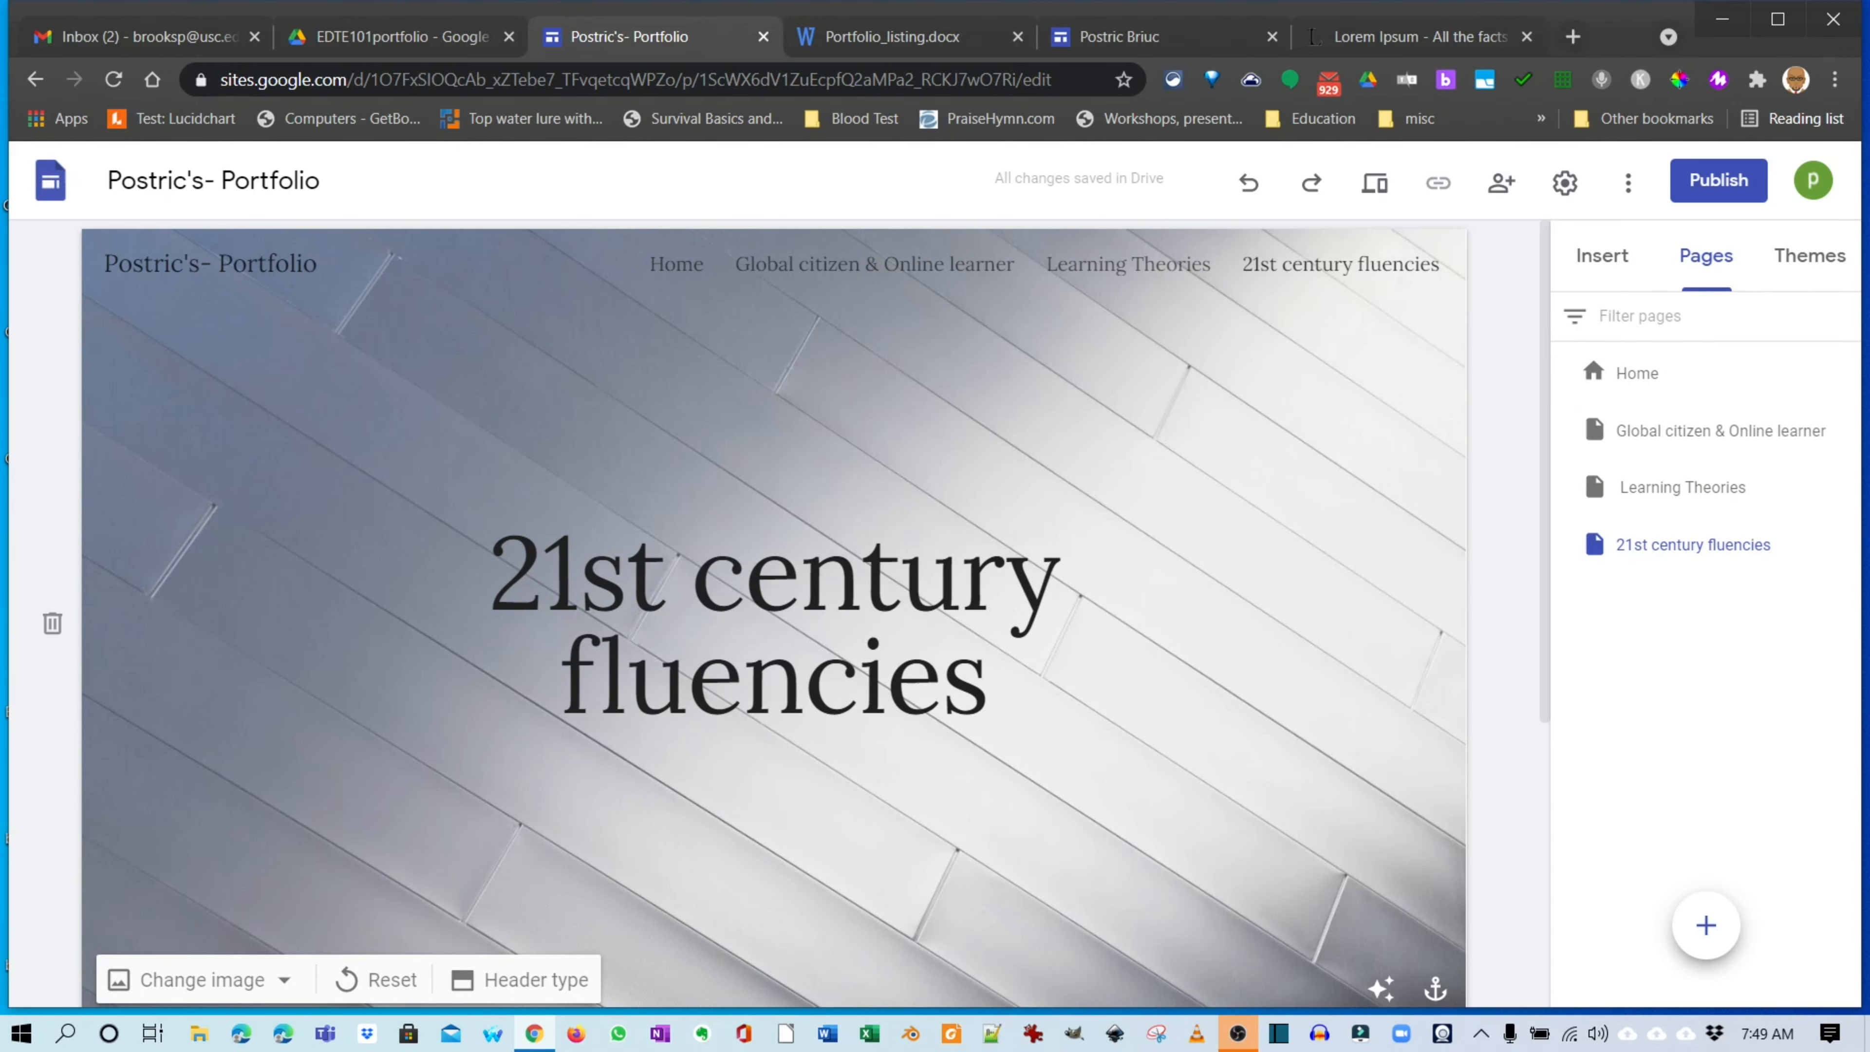
Go to the Global citizen & Online learner page.
scroll(773, 611, down, 5)
scroll(773, 612, up, 5)
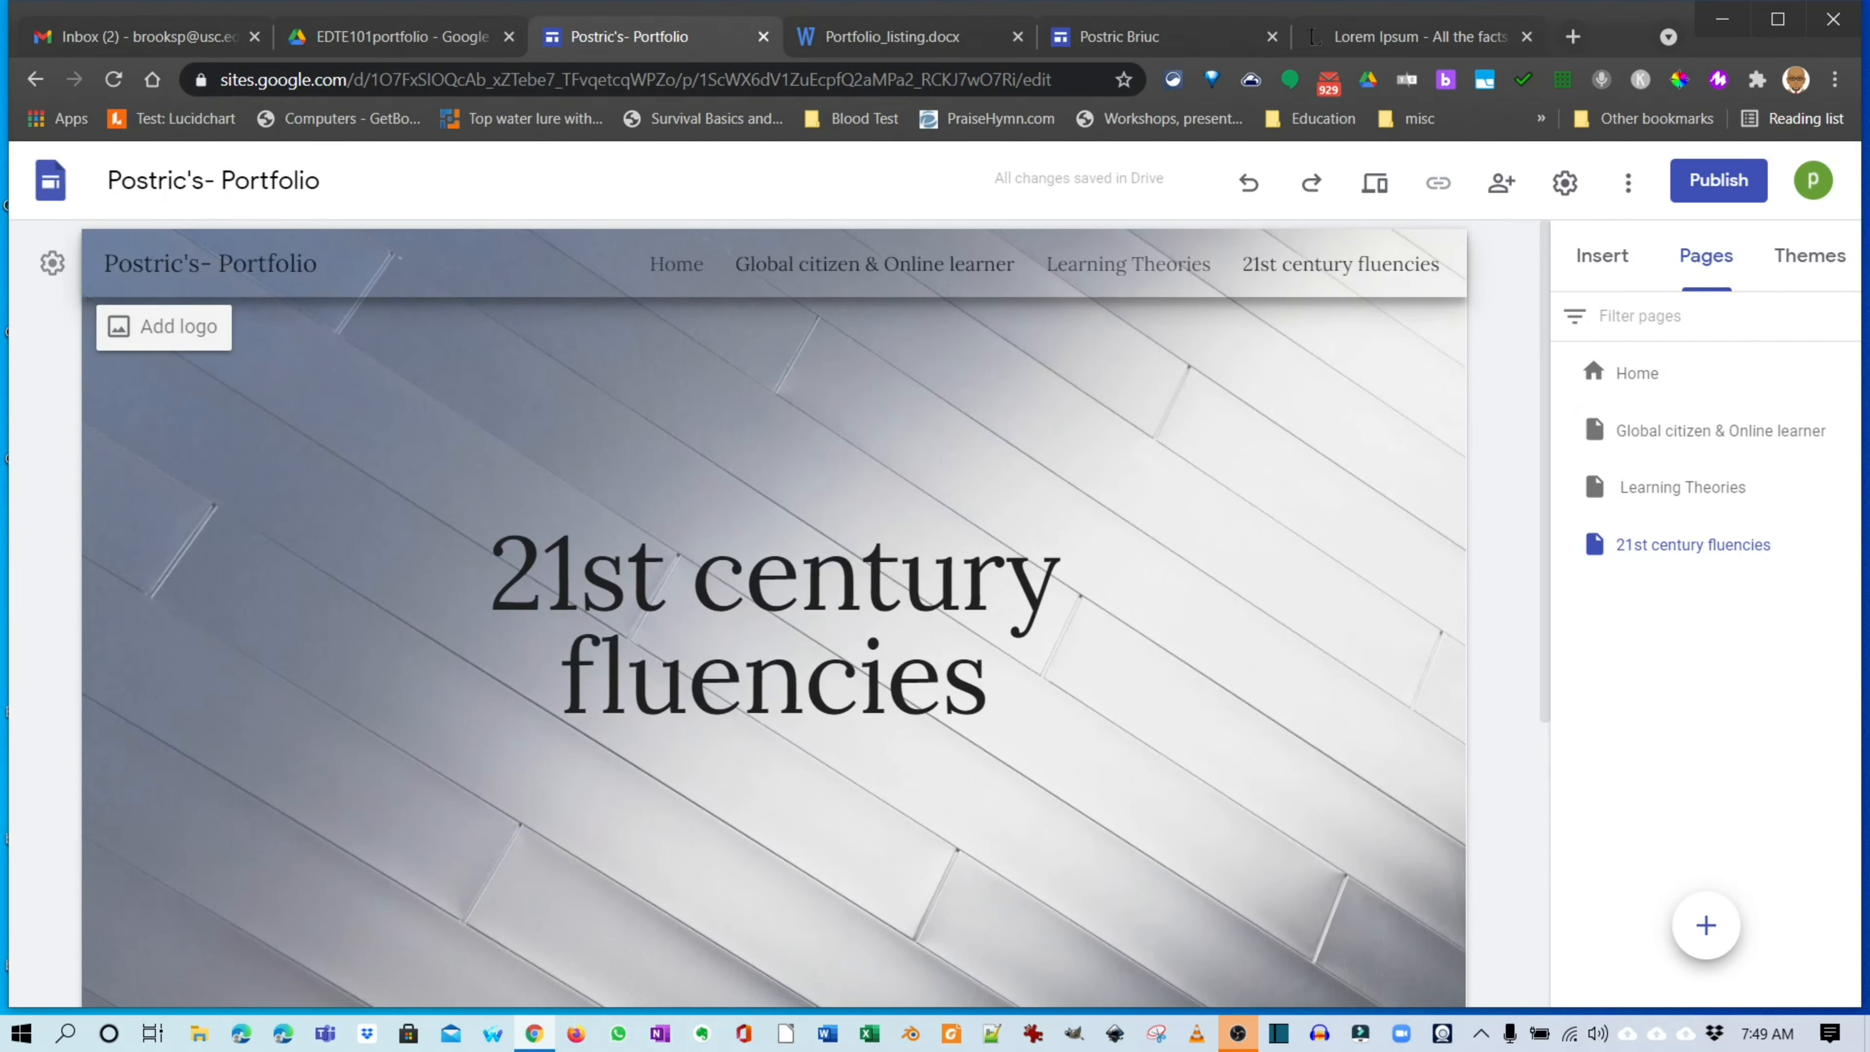
click(875, 265)
Switch the Global citizen & Online learner page header to the Banner type.
scroll(773, 612, down, 5)
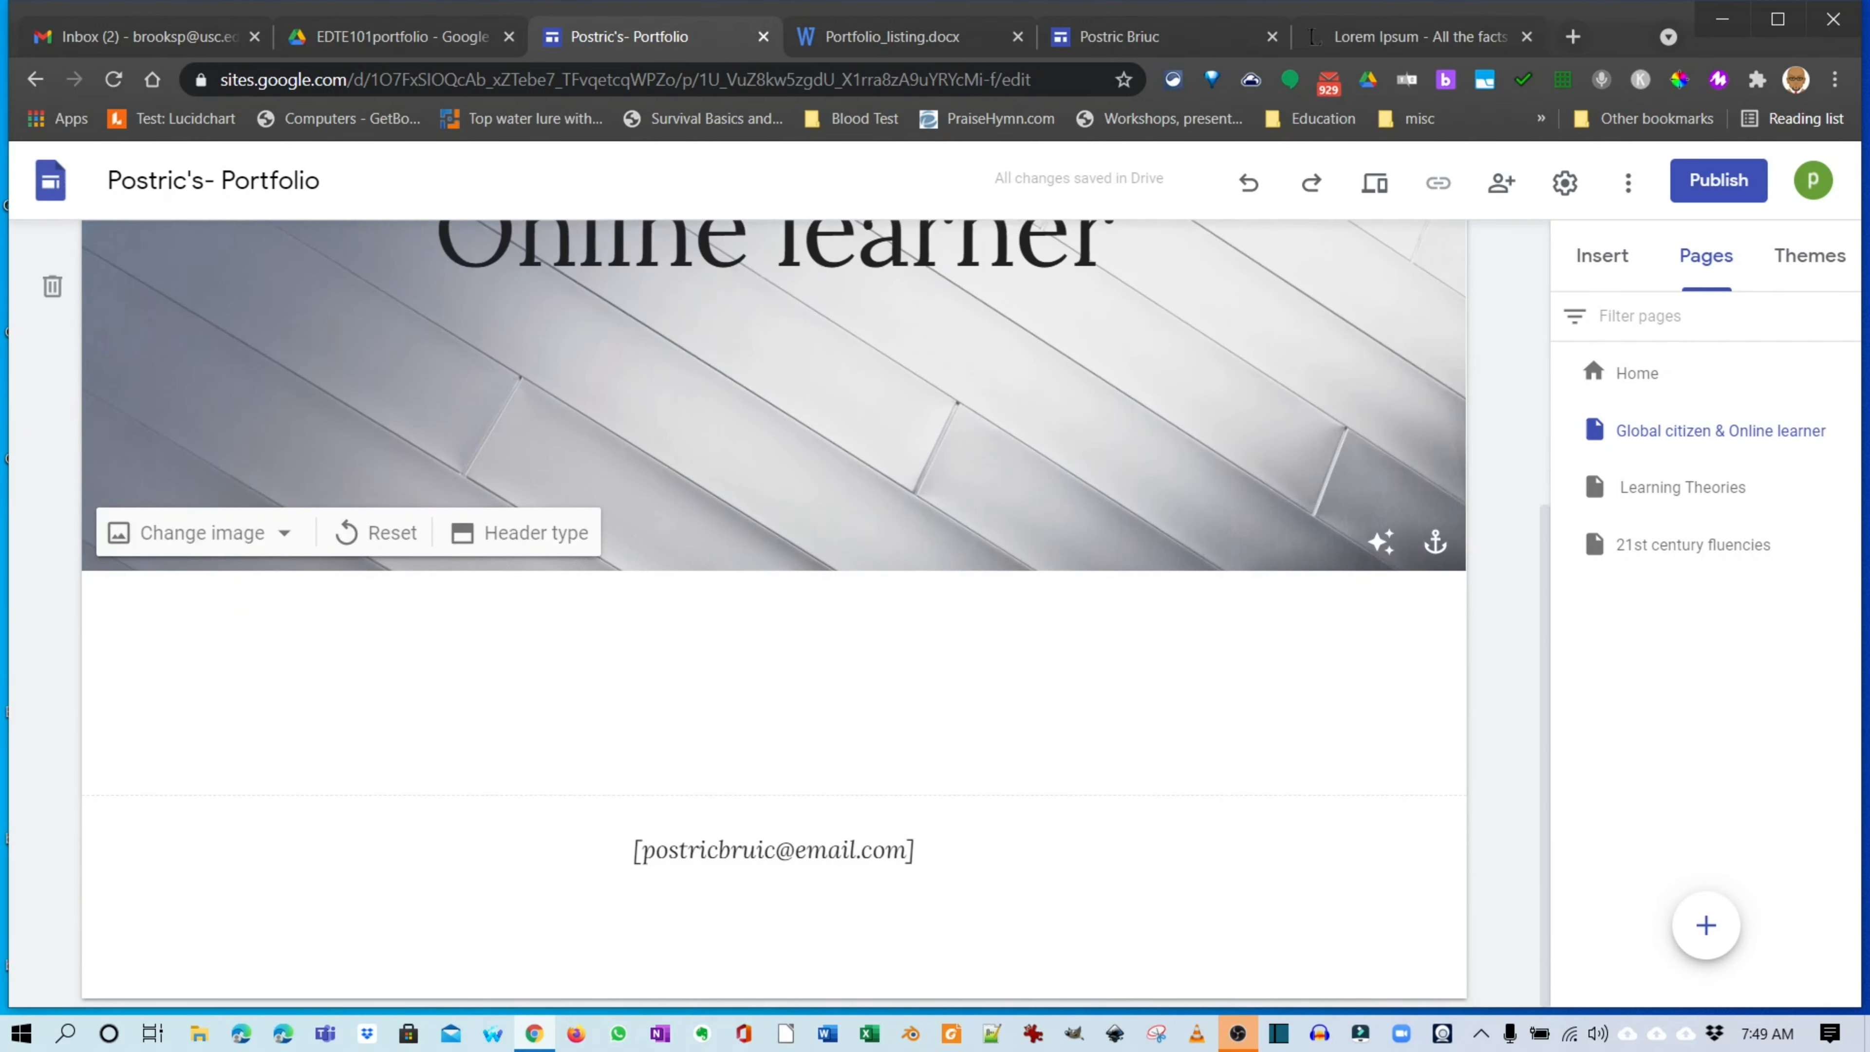
scroll(773, 611, up, 5)
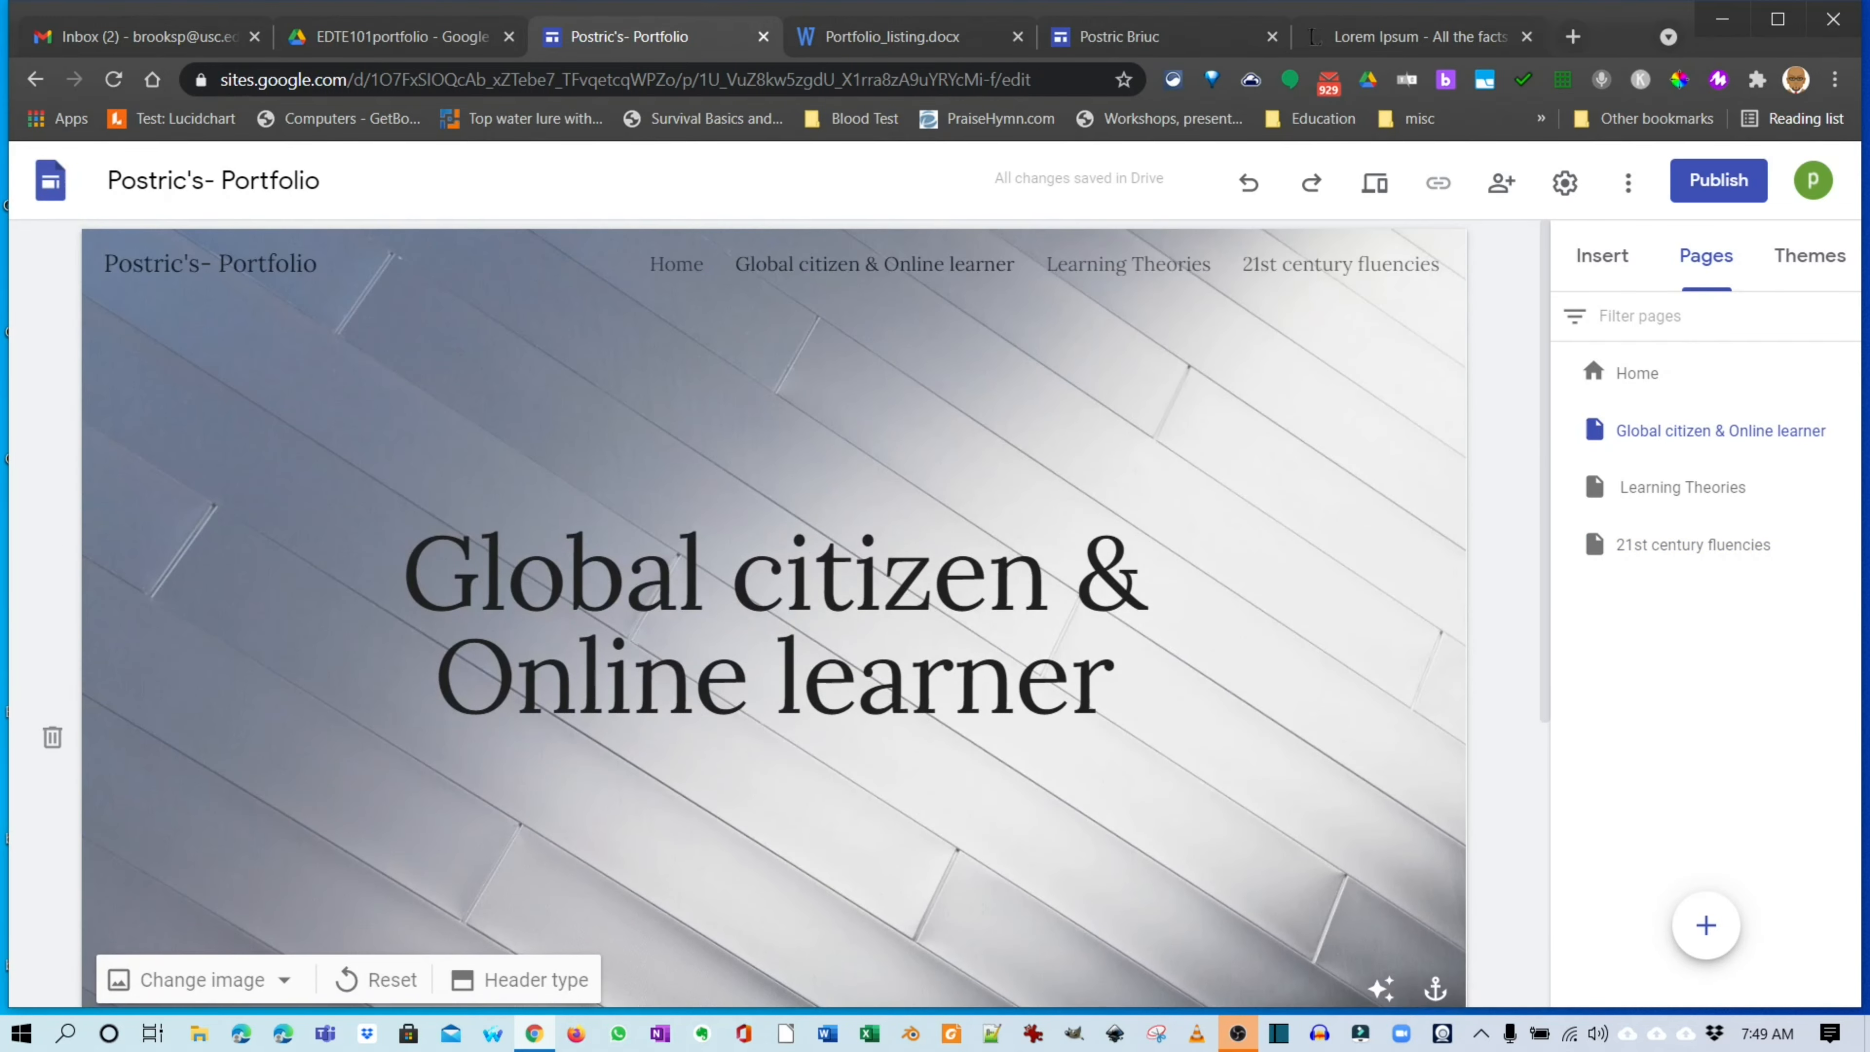
click(1128, 265)
click(1340, 265)
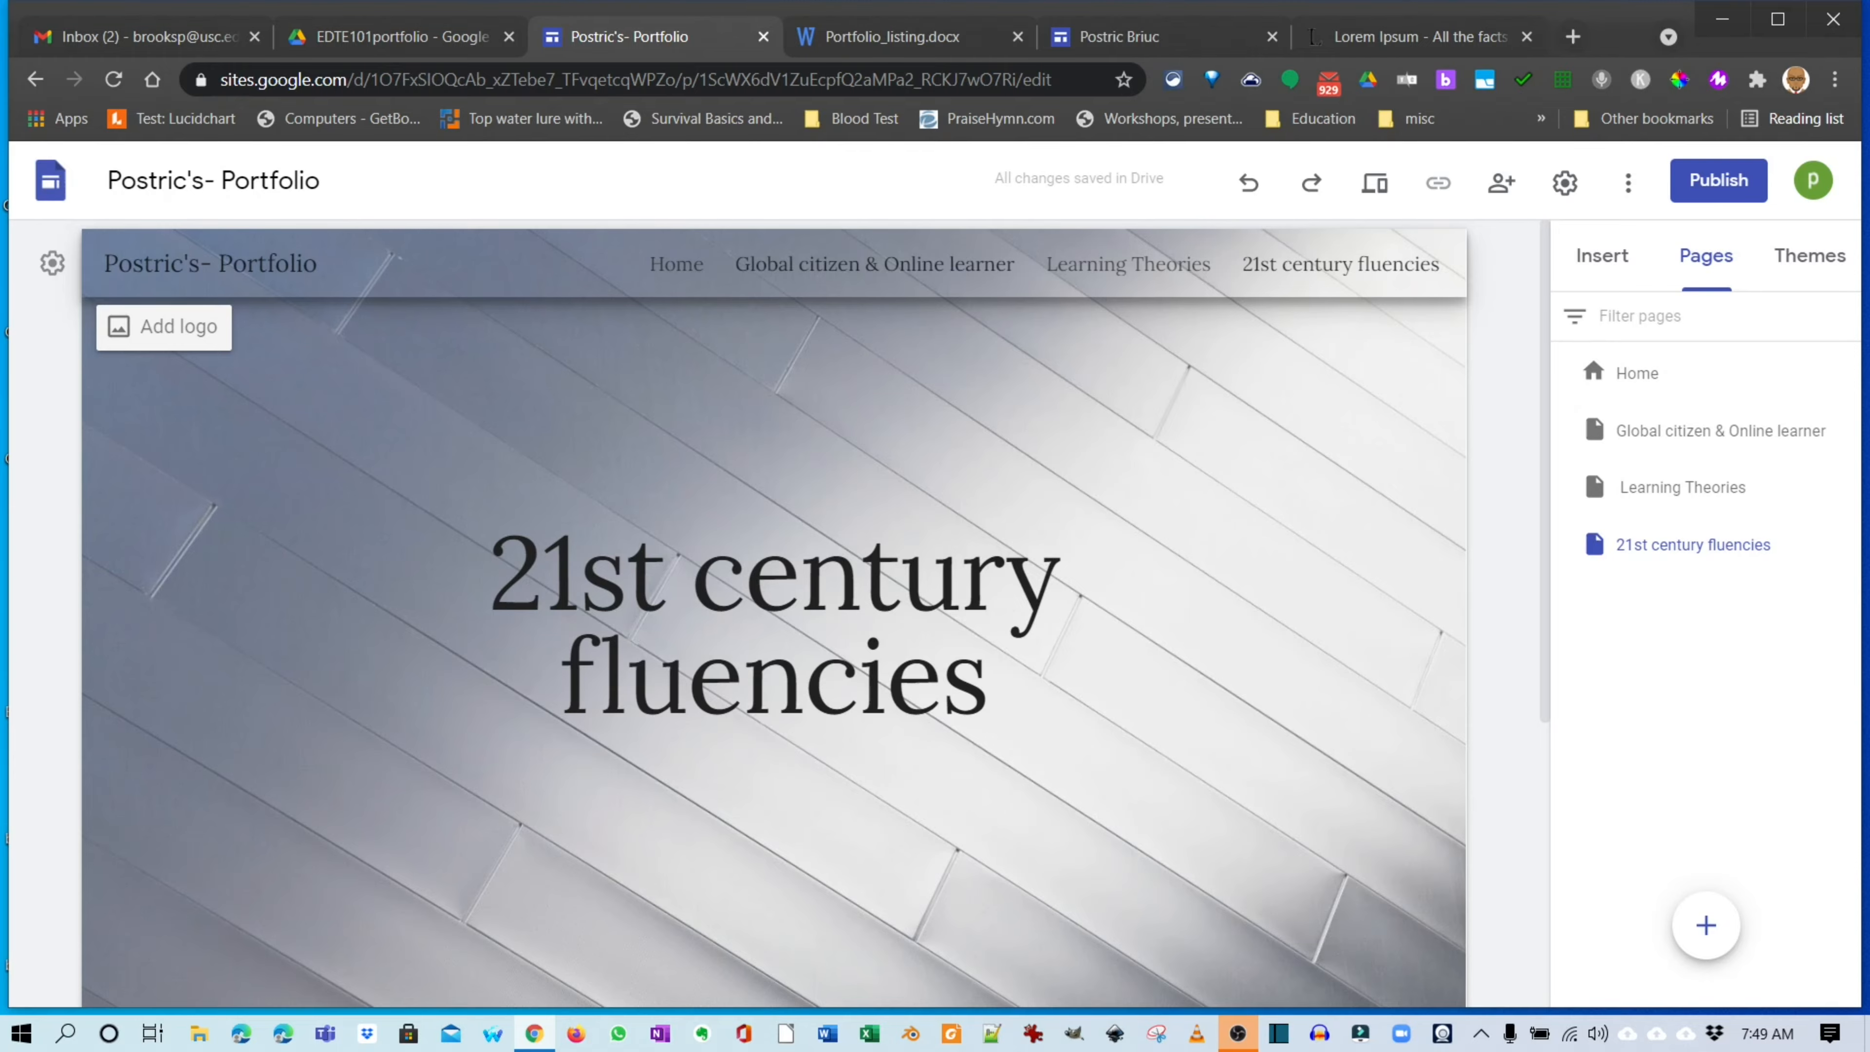
click(874, 265)
scroll(773, 589, down, 2)
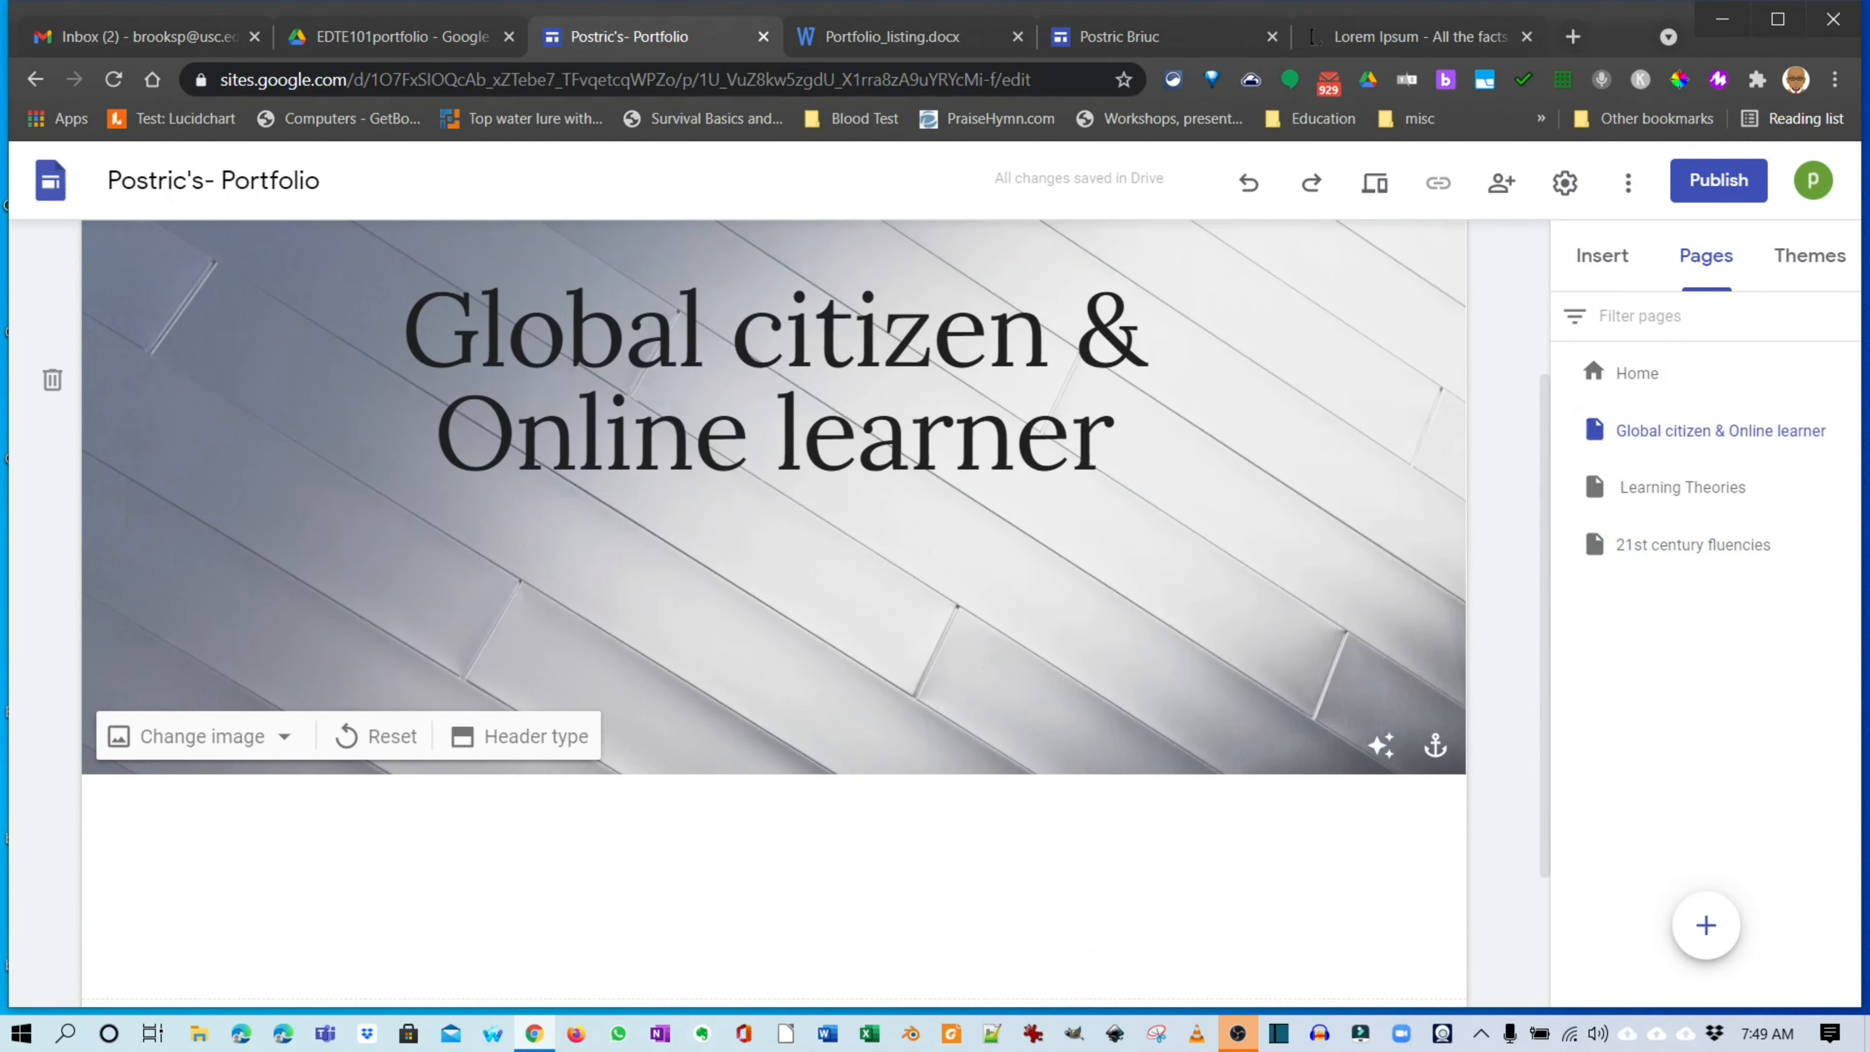
click(520, 736)
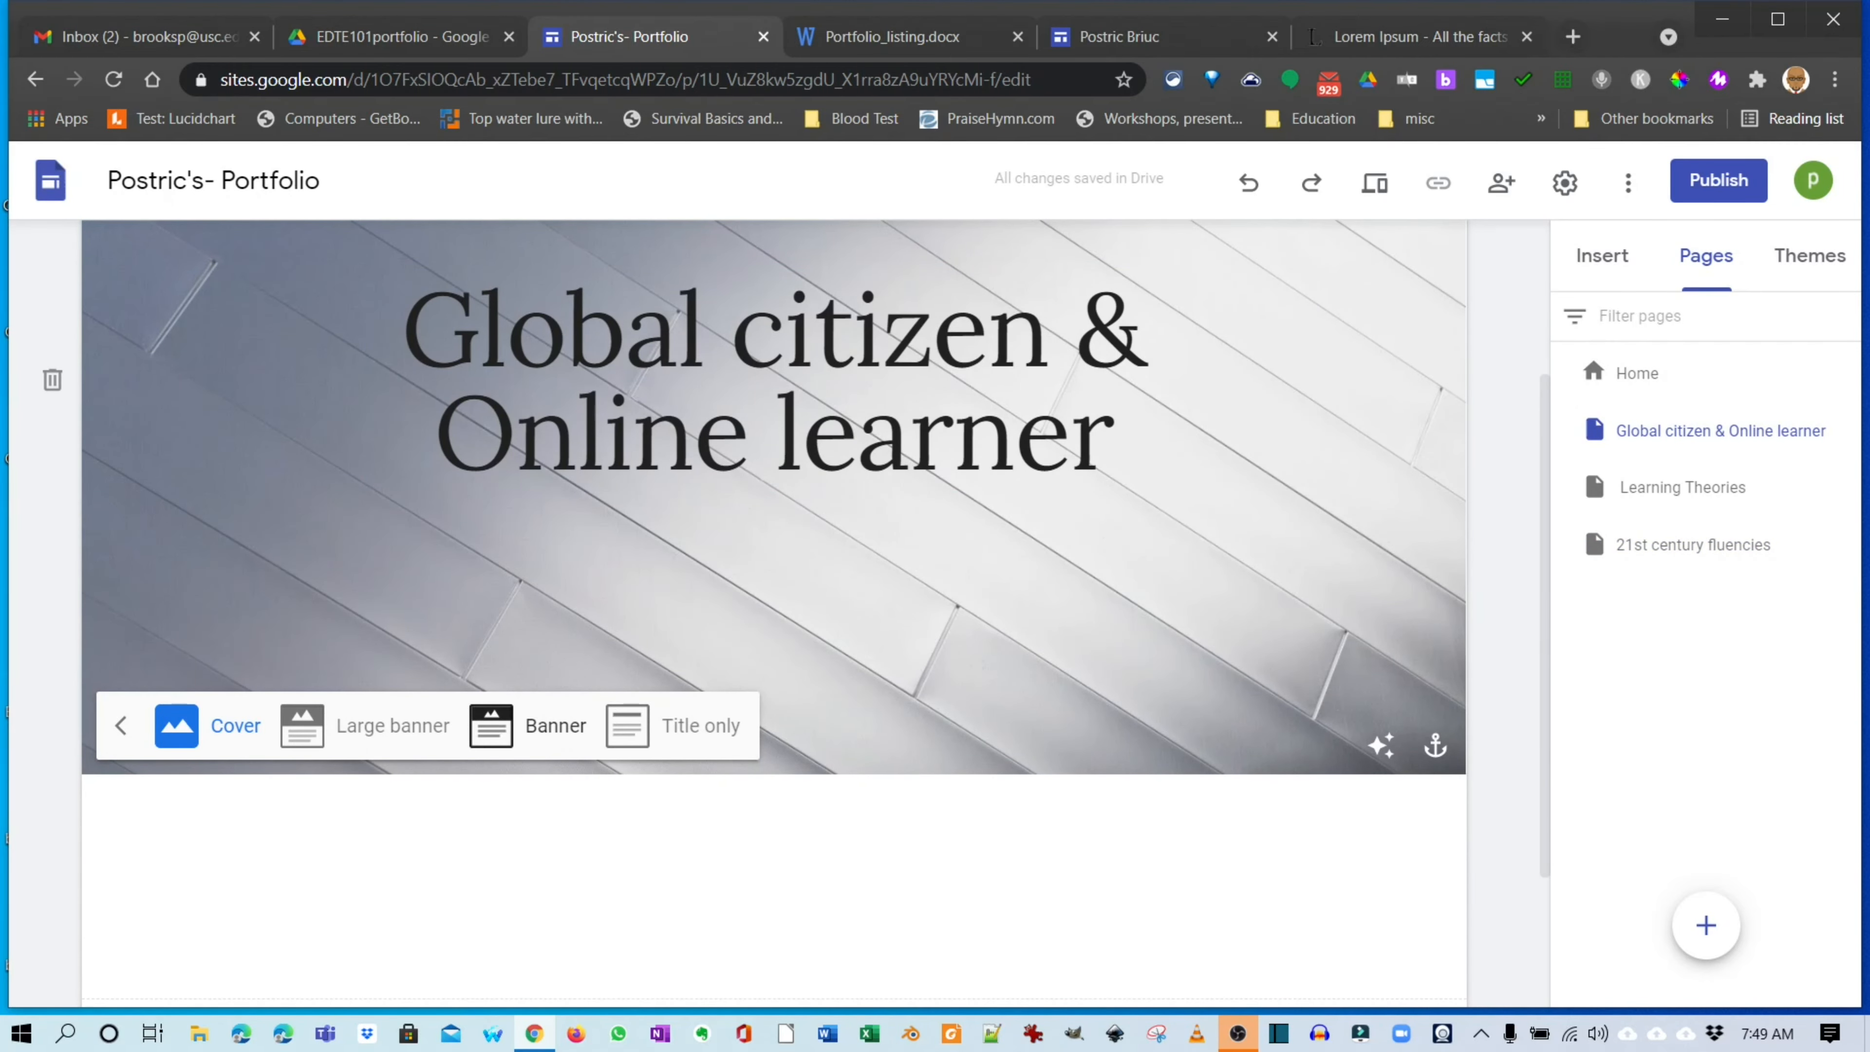
click(527, 726)
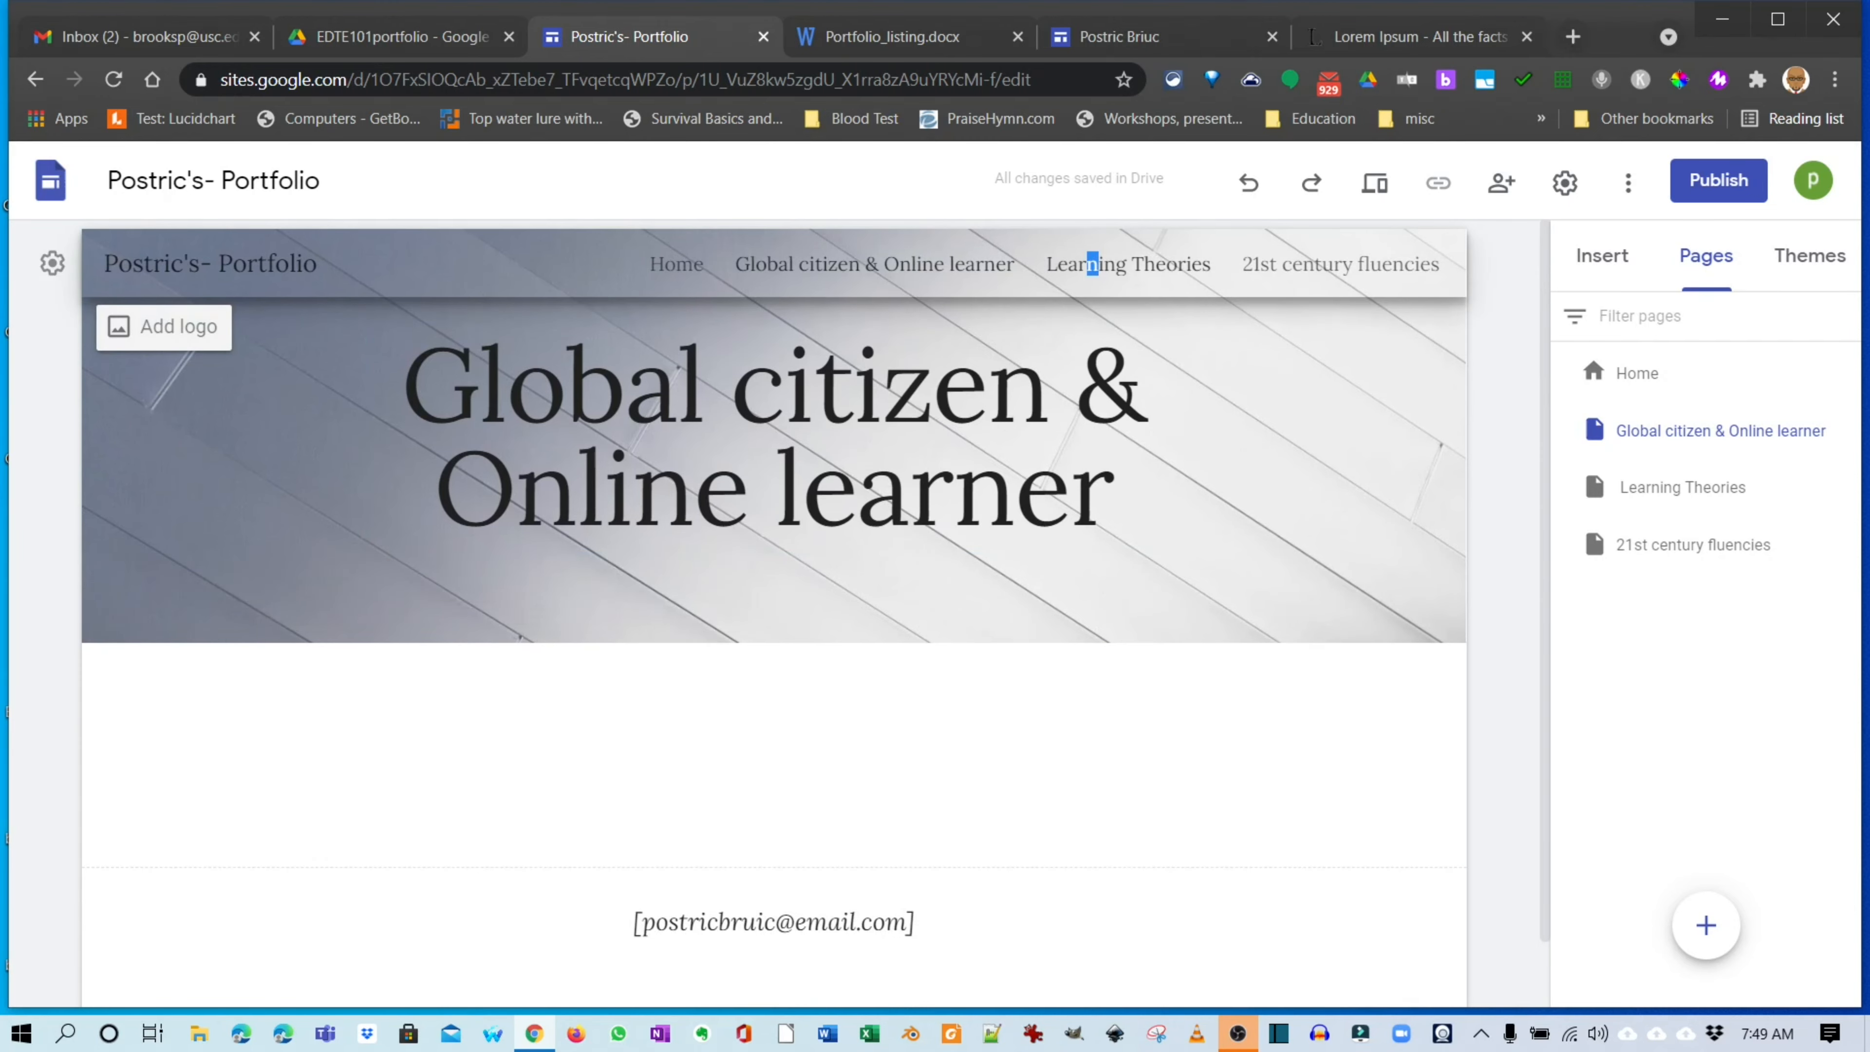
Change the Learning Theories header type to Banner.
click(1092, 264)
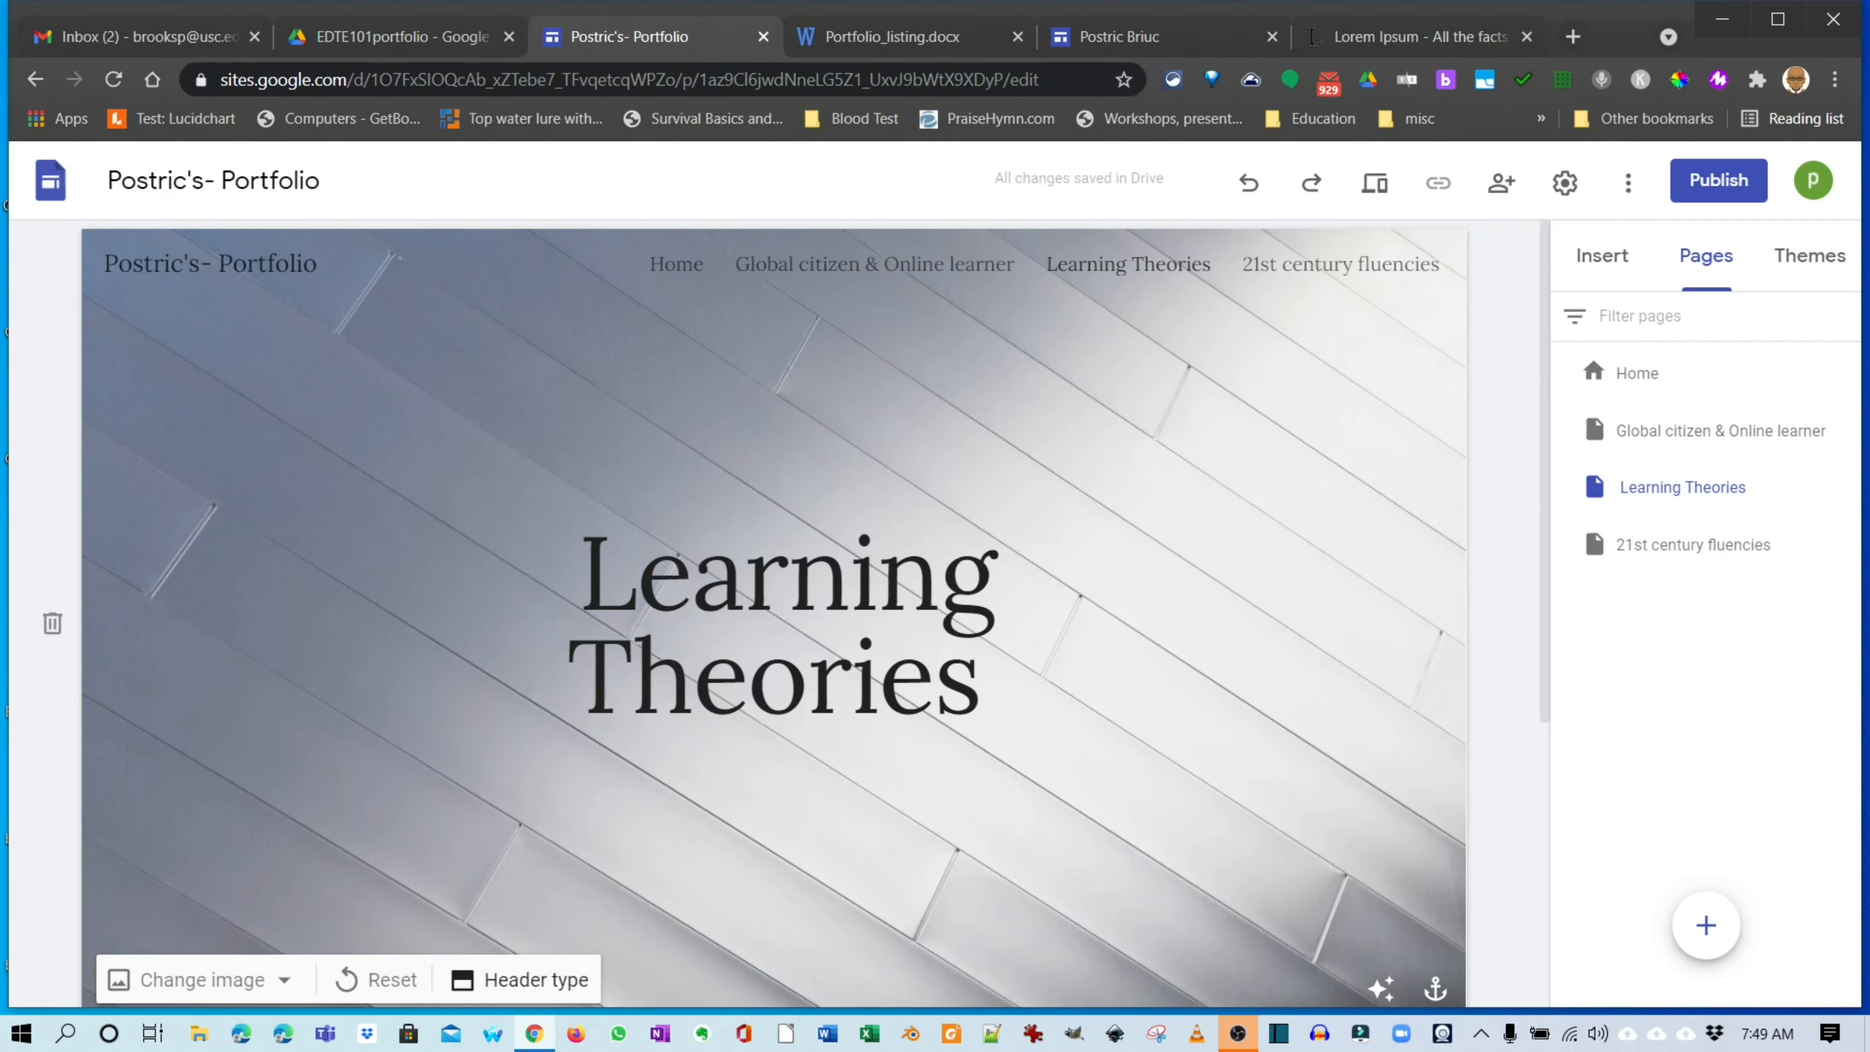
click(520, 979)
click(520, 972)
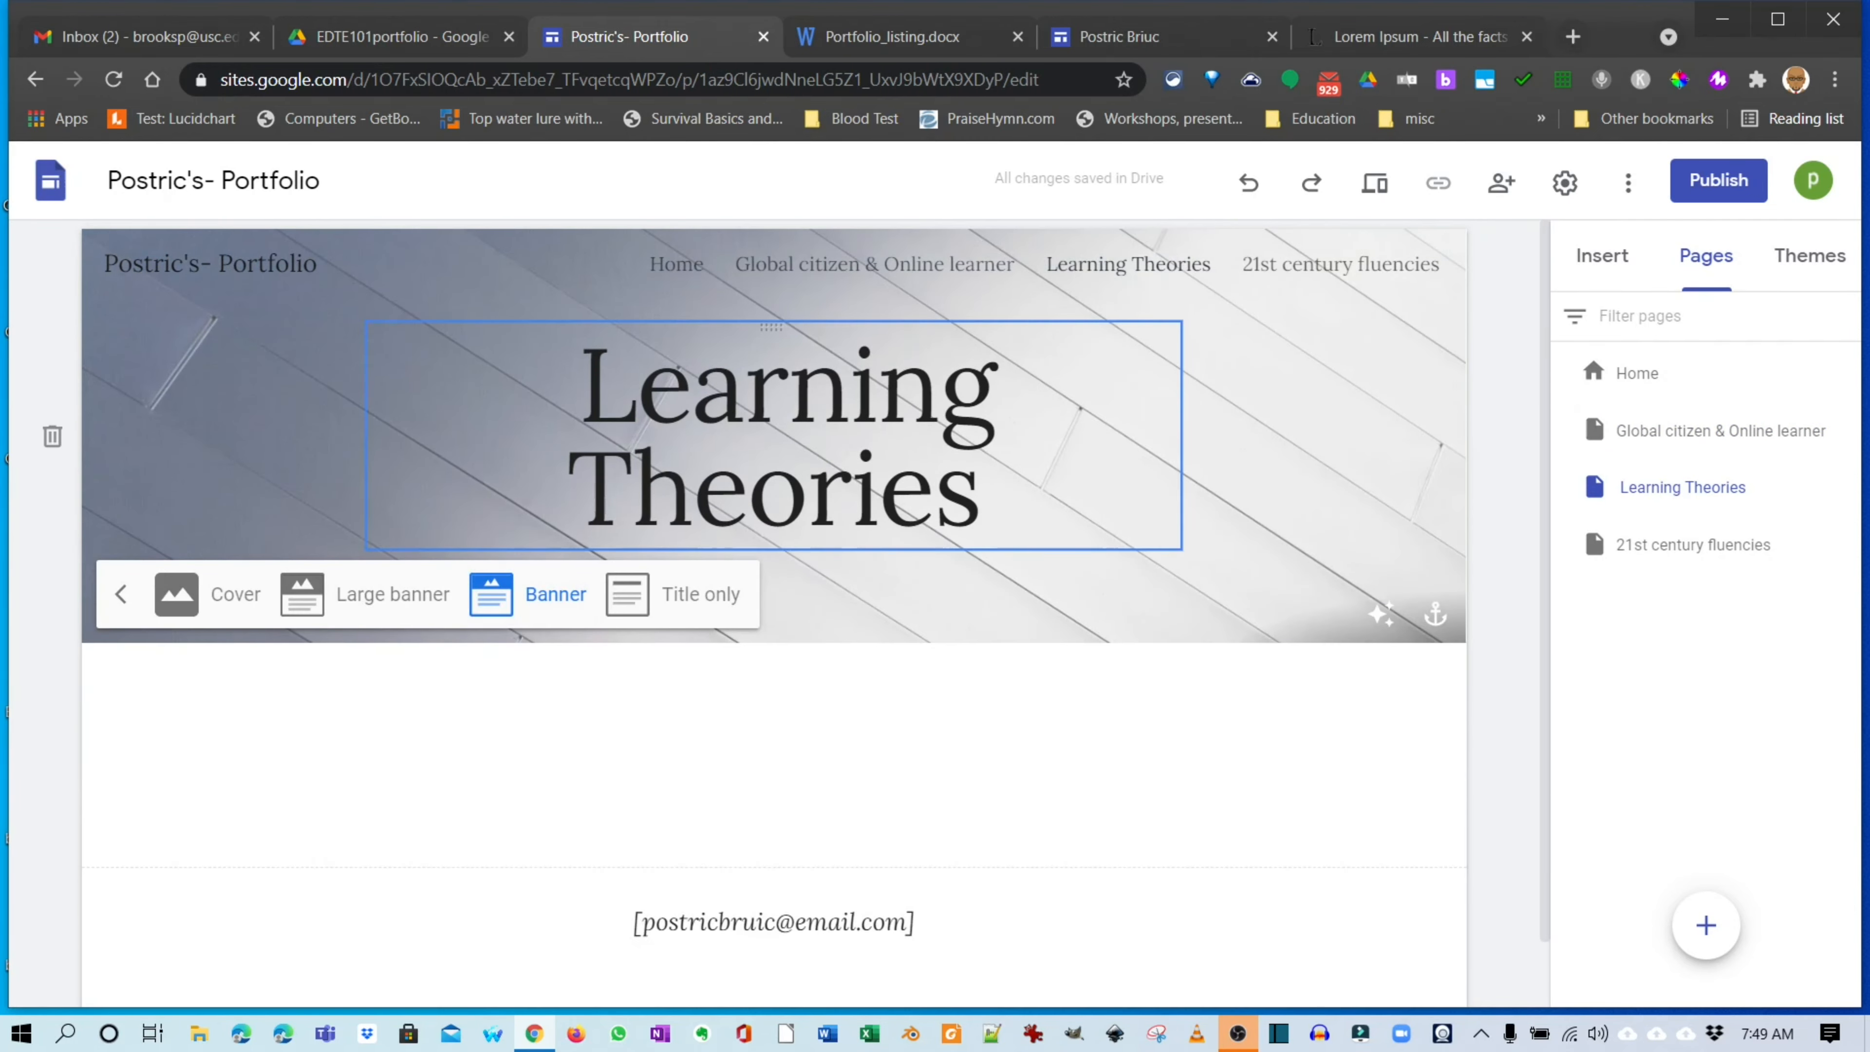
Make the 21st century fluencies header a Banner and return to Learning Theories.
click(1340, 264)
scroll(773, 611, down, 5)
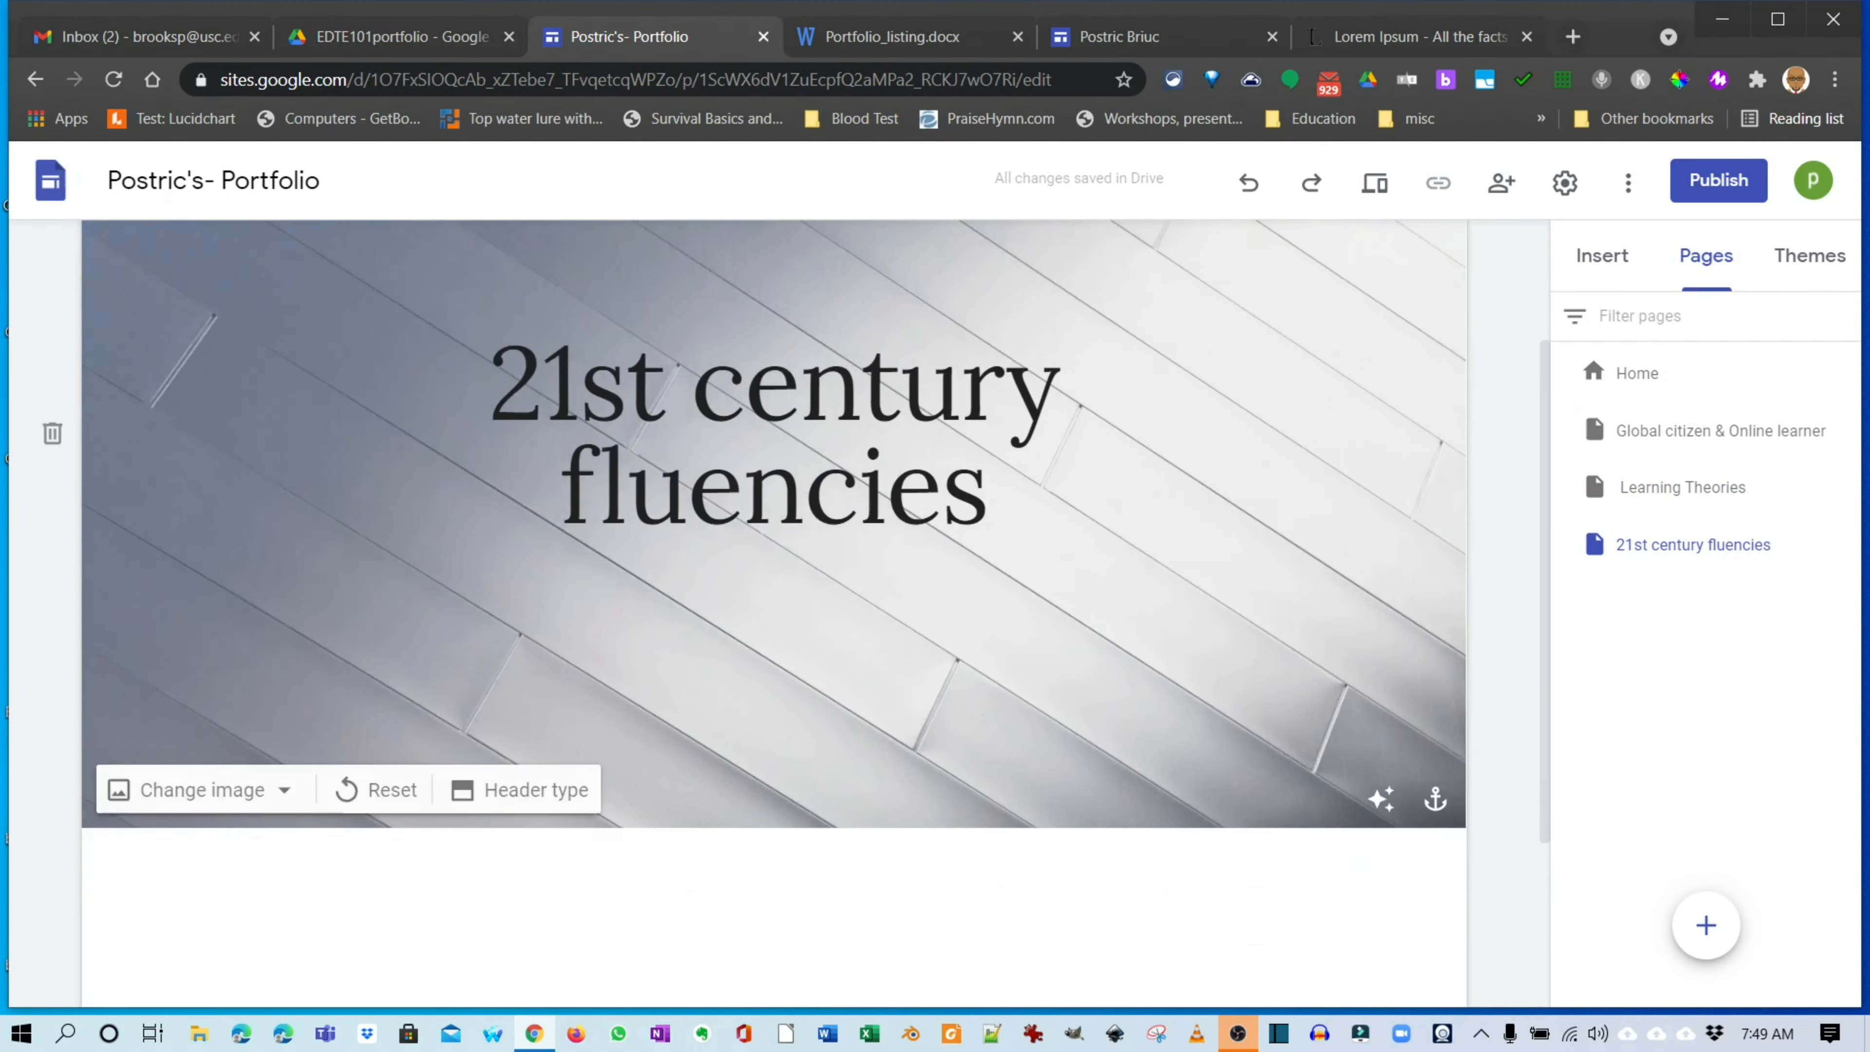
scroll(773, 516, up, 3)
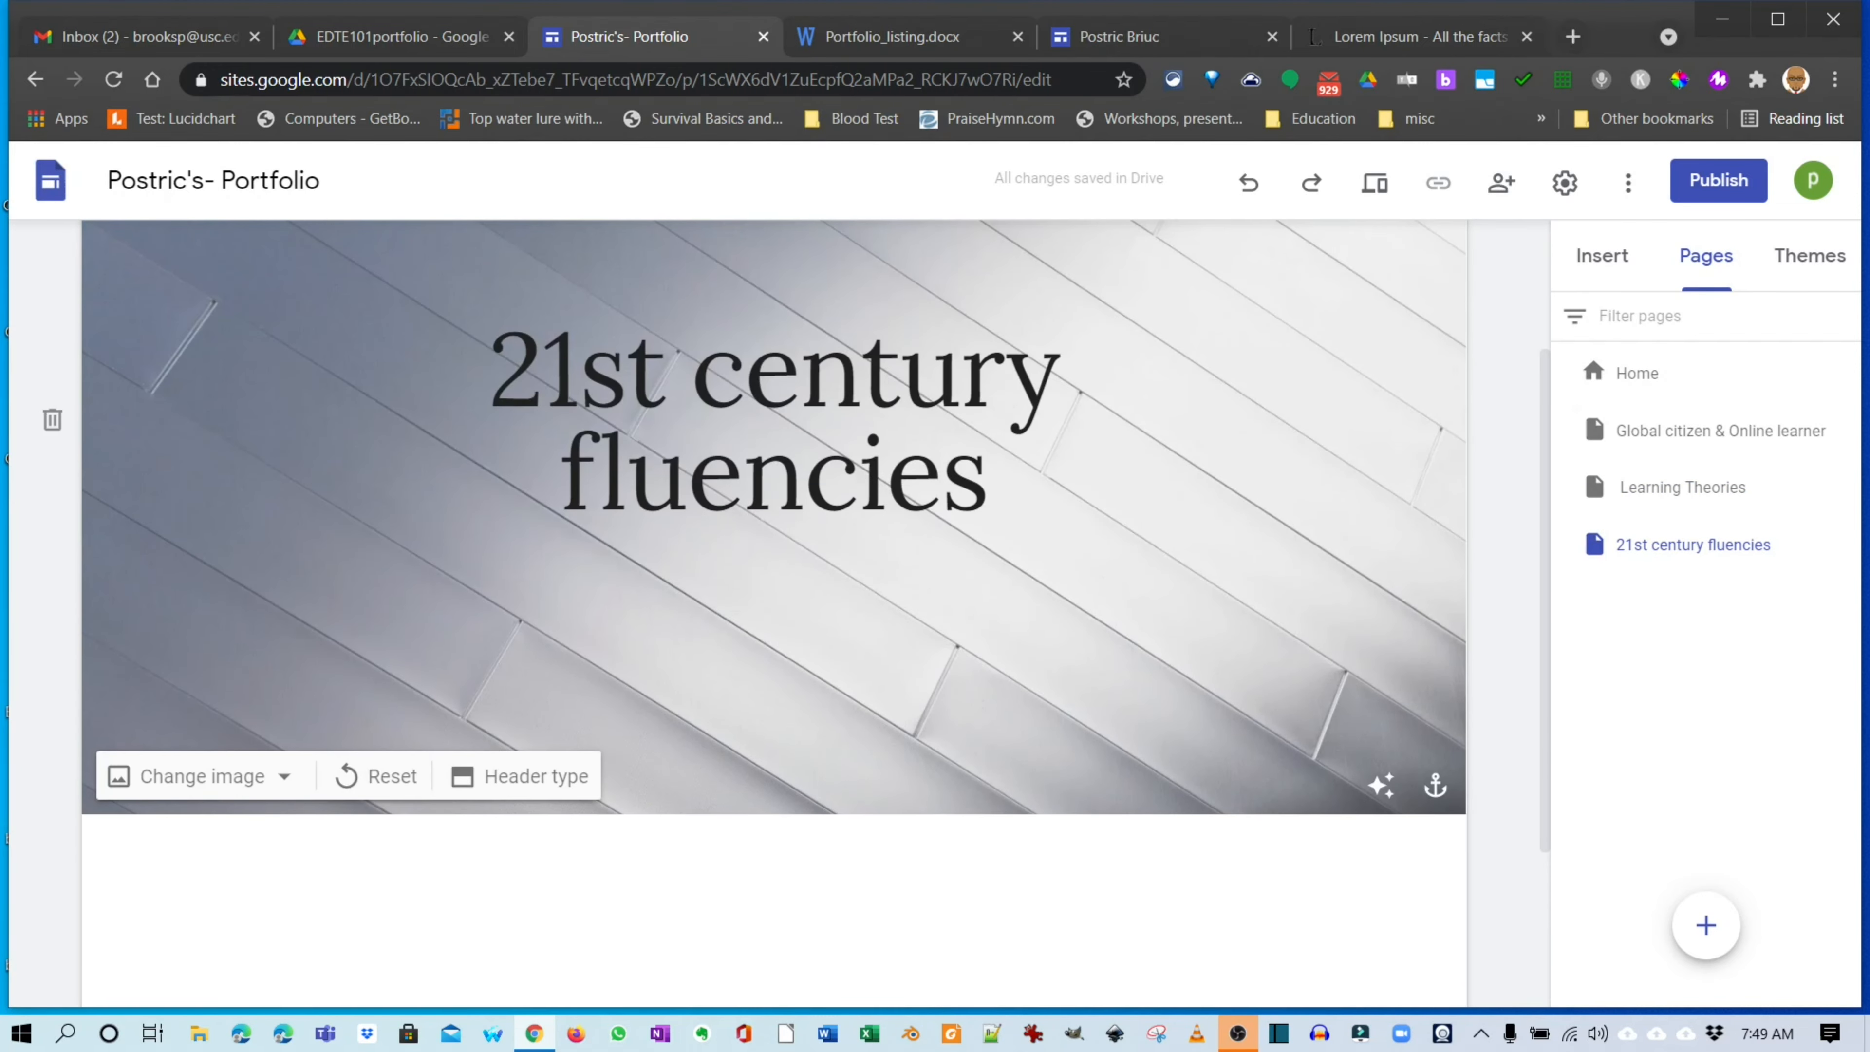
scroll(520, 644, down, 2)
click(520, 644)
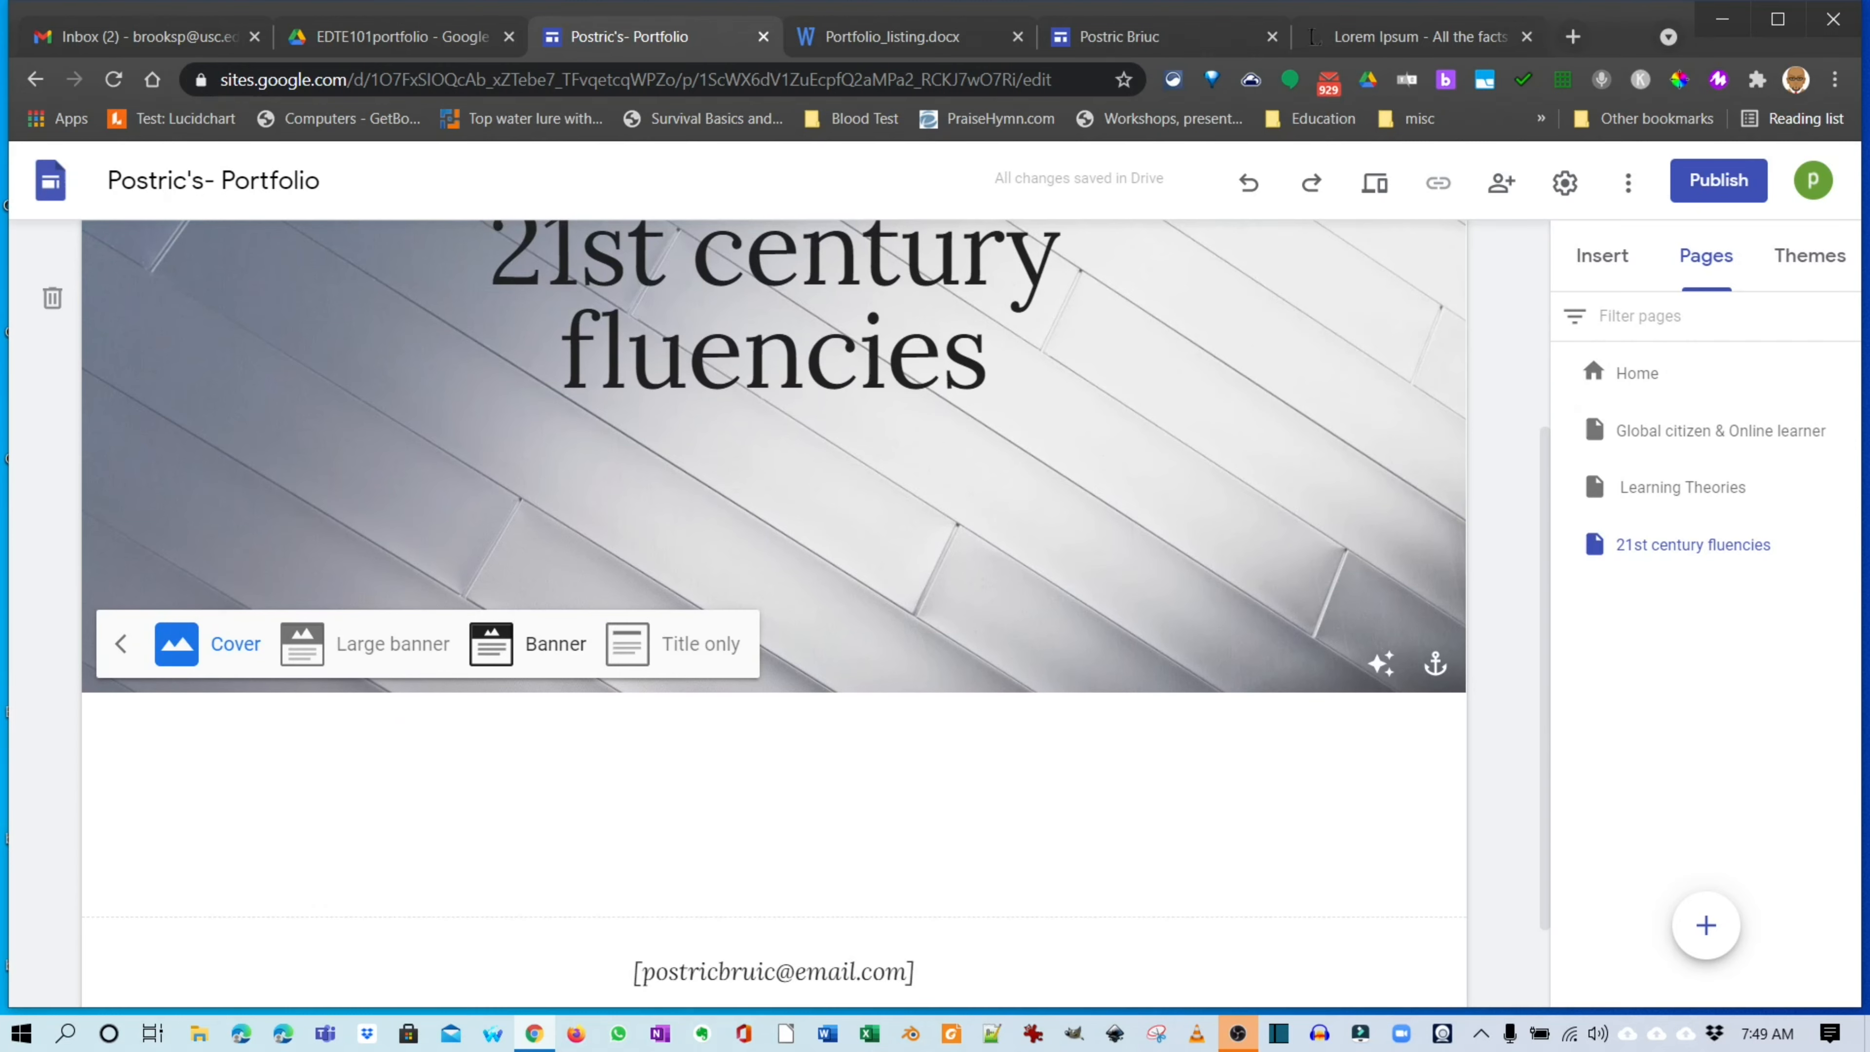
click(491, 644)
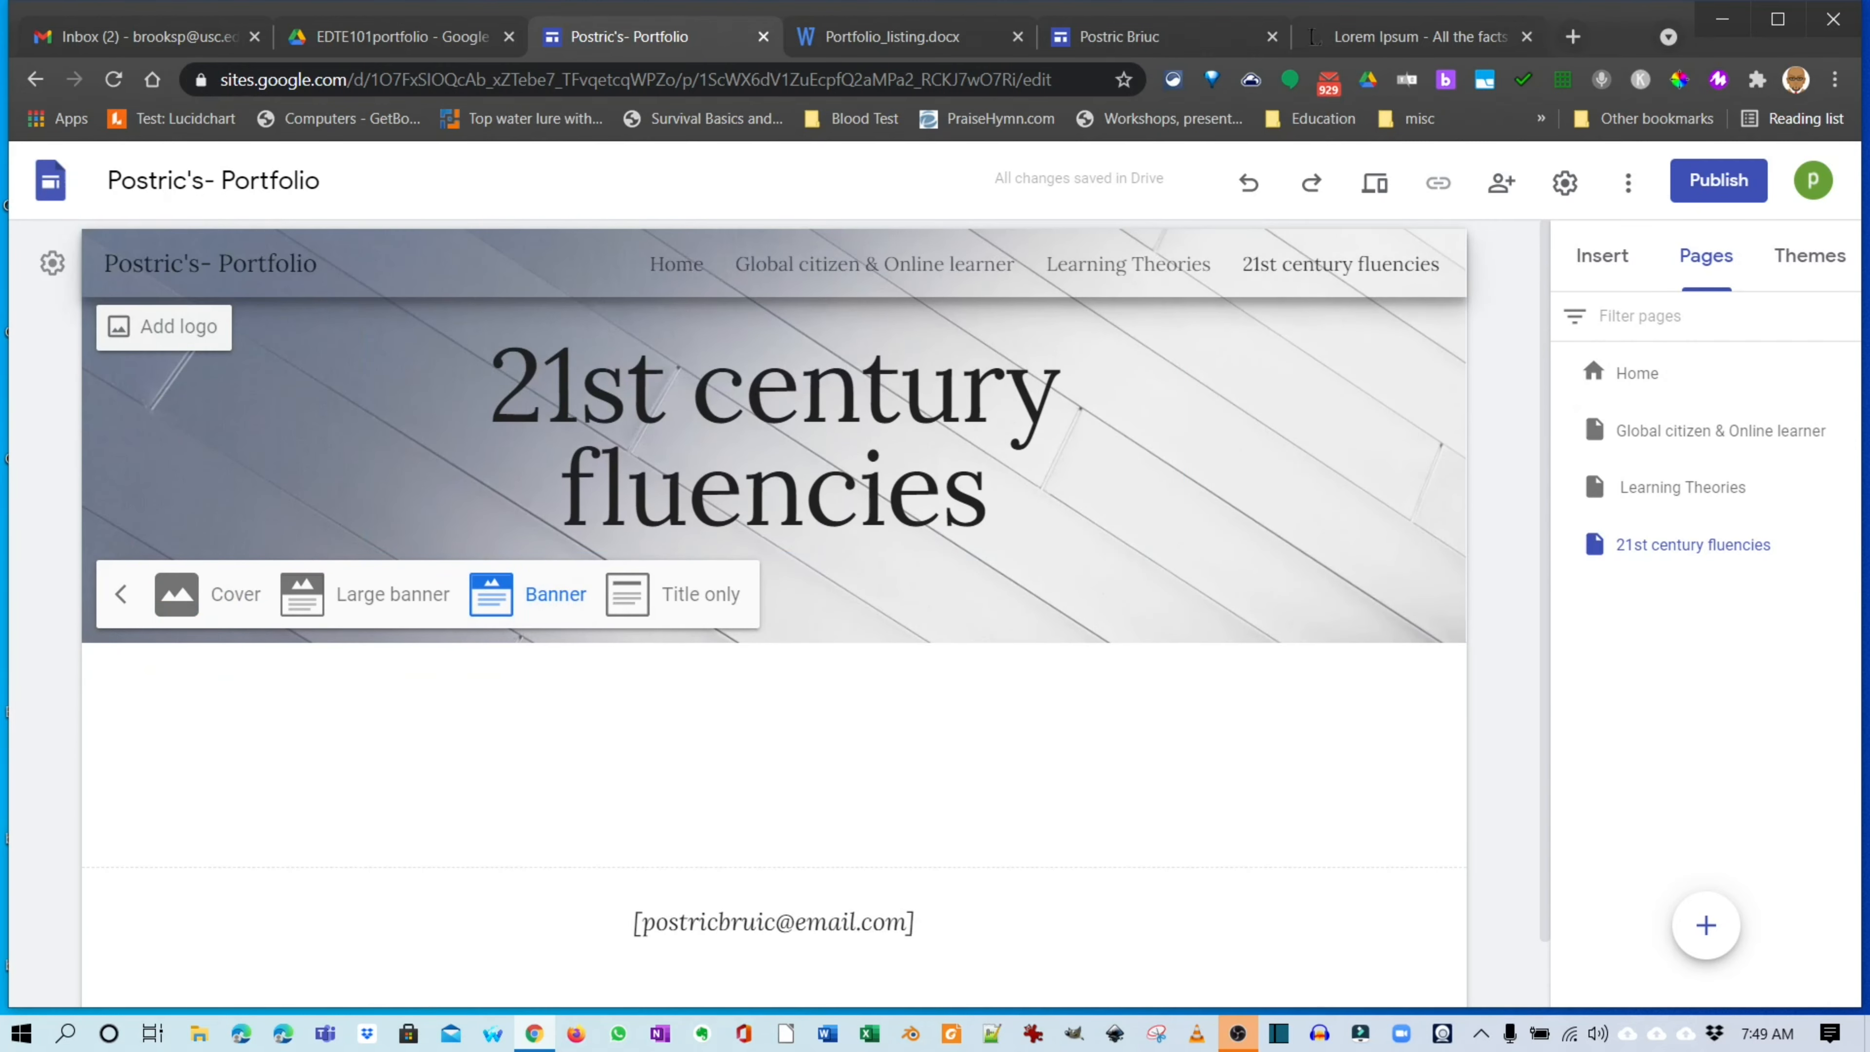
click(1128, 265)
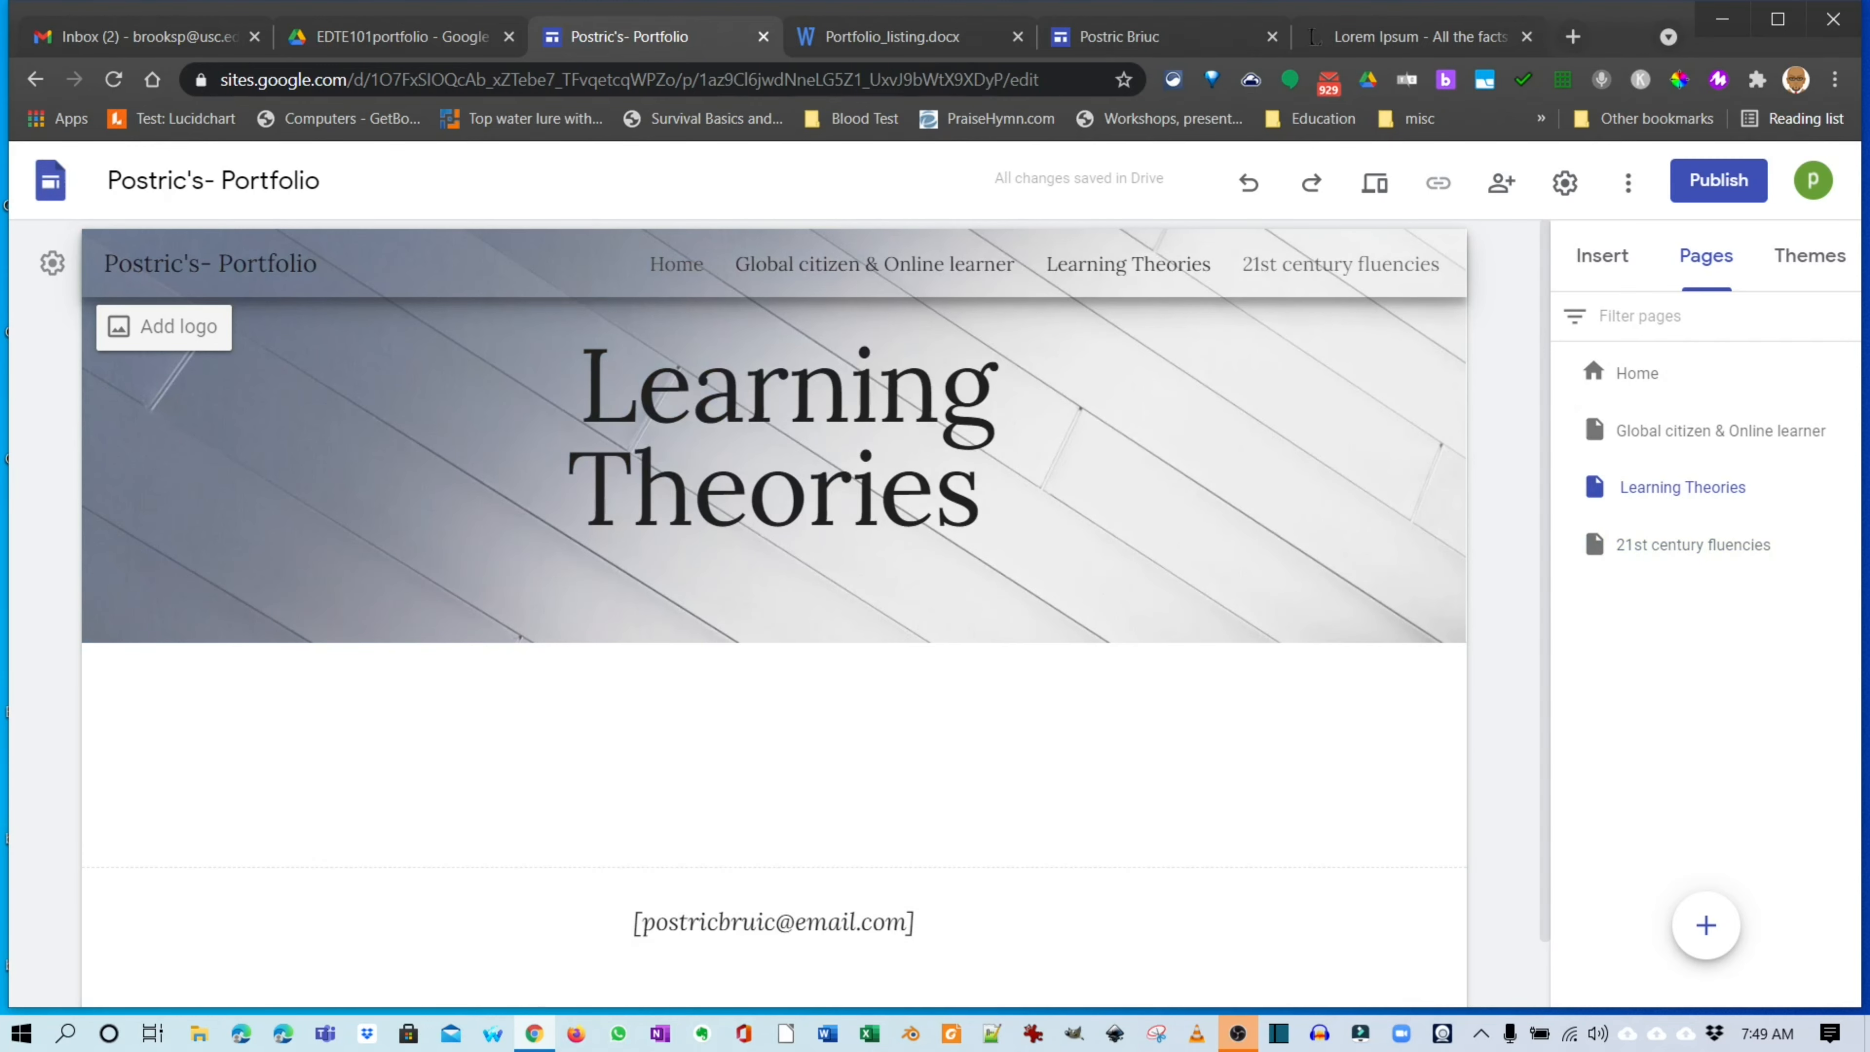
Widen the Learning Theories title box on both sides.
click(922, 264)
click(1128, 264)
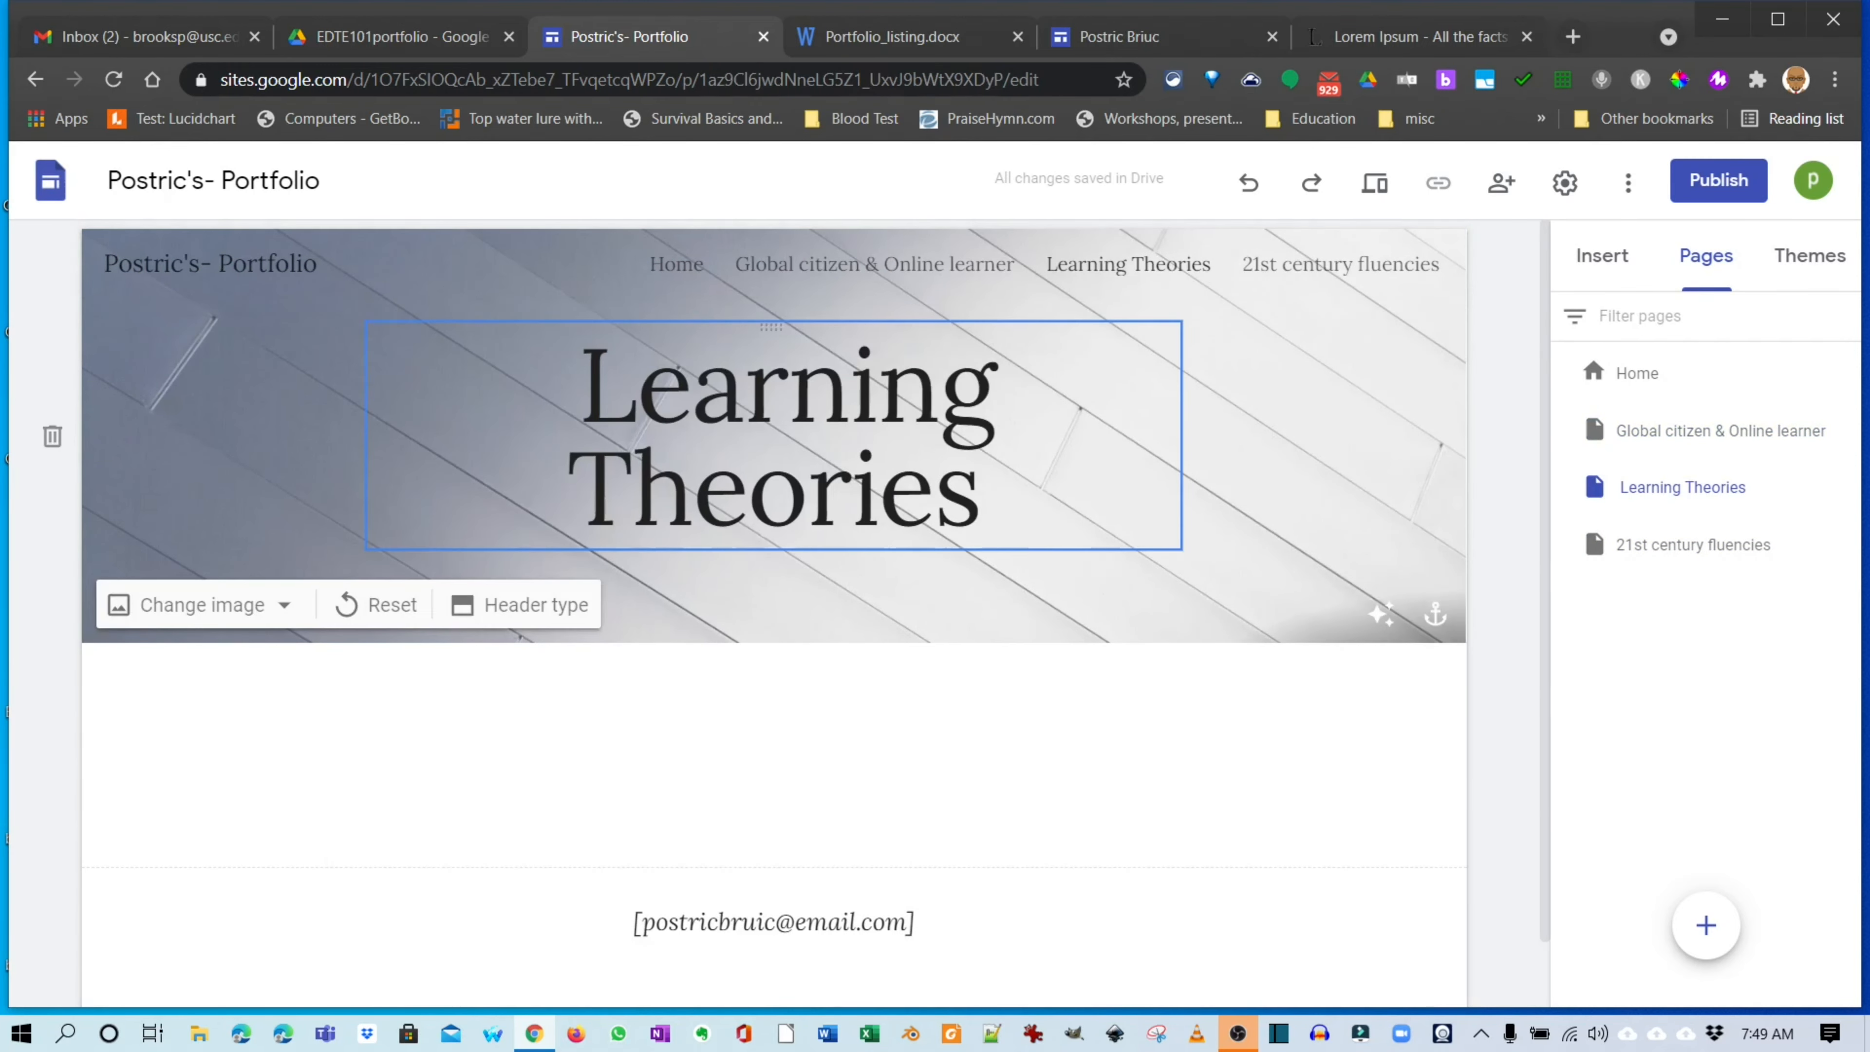
click(568, 487)
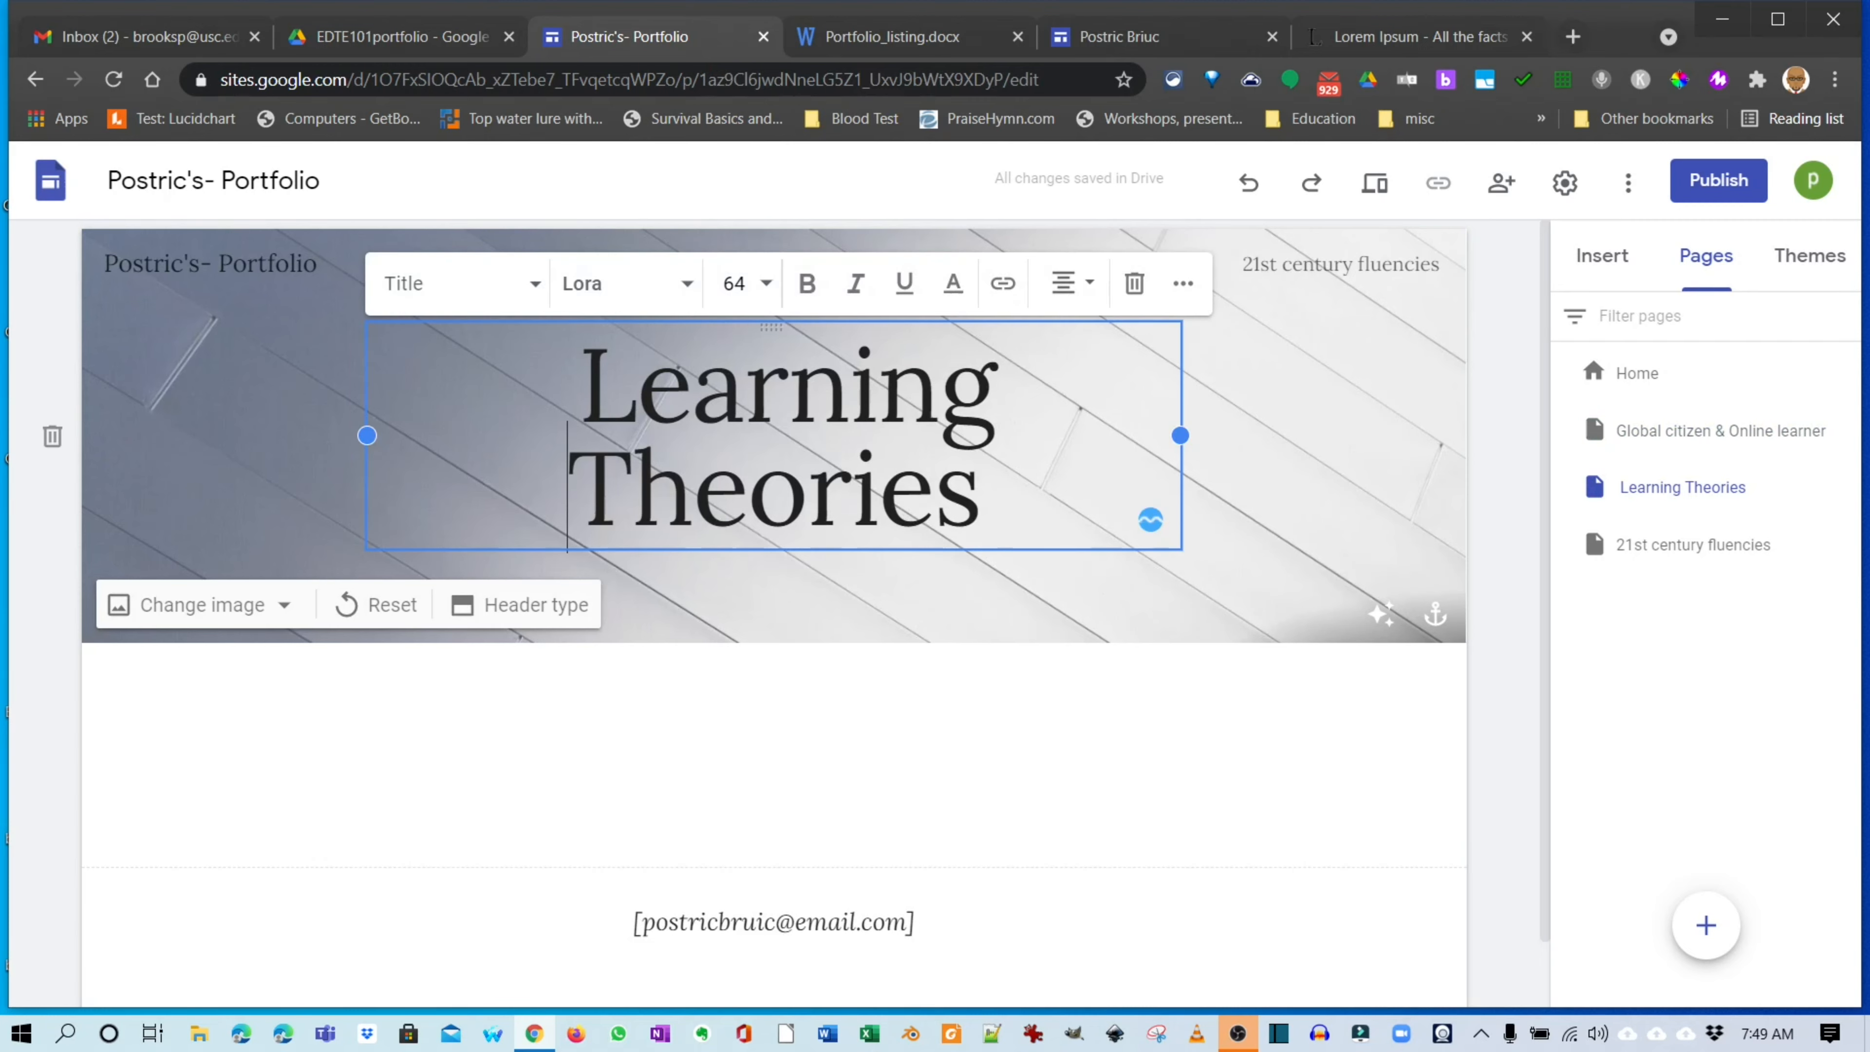
drag(367, 436, 155, 436)
drag(1180, 436, 1317, 435)
Stretch the 21st century fluencies title box so the title fits on one line.
click(1314, 264)
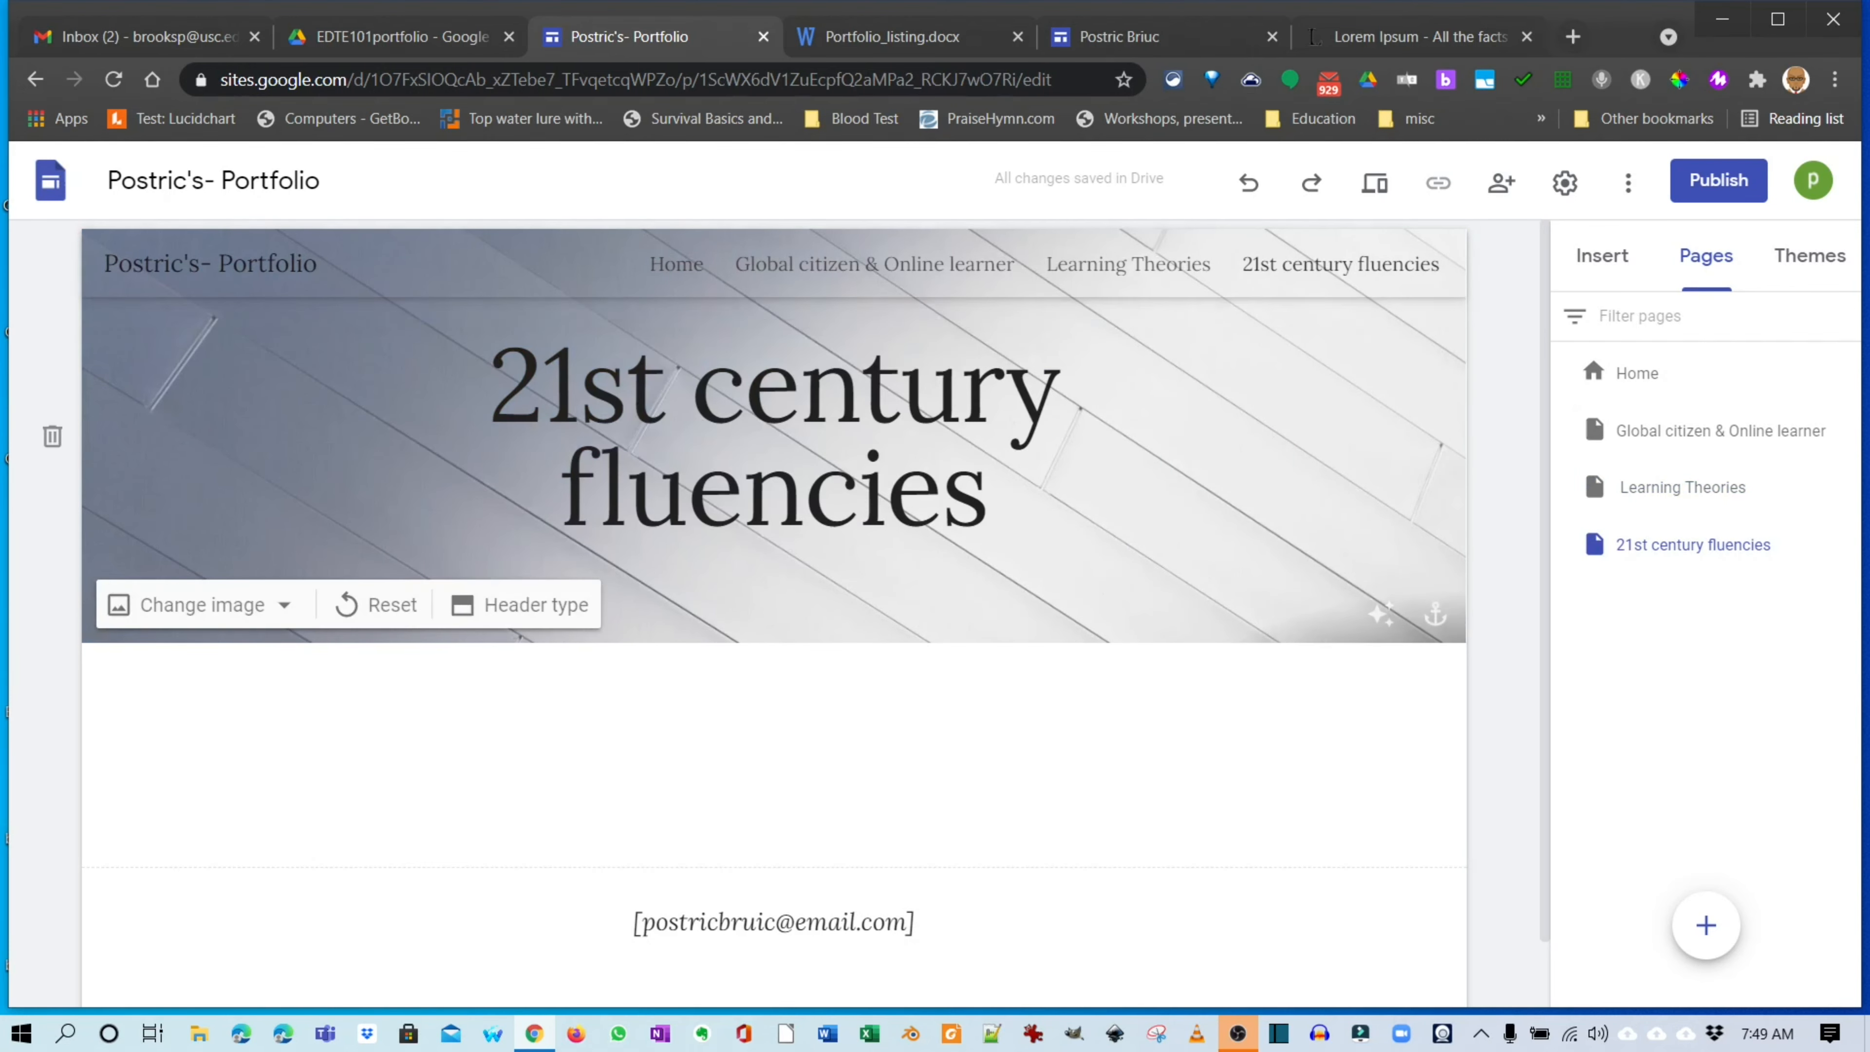
click(941, 488)
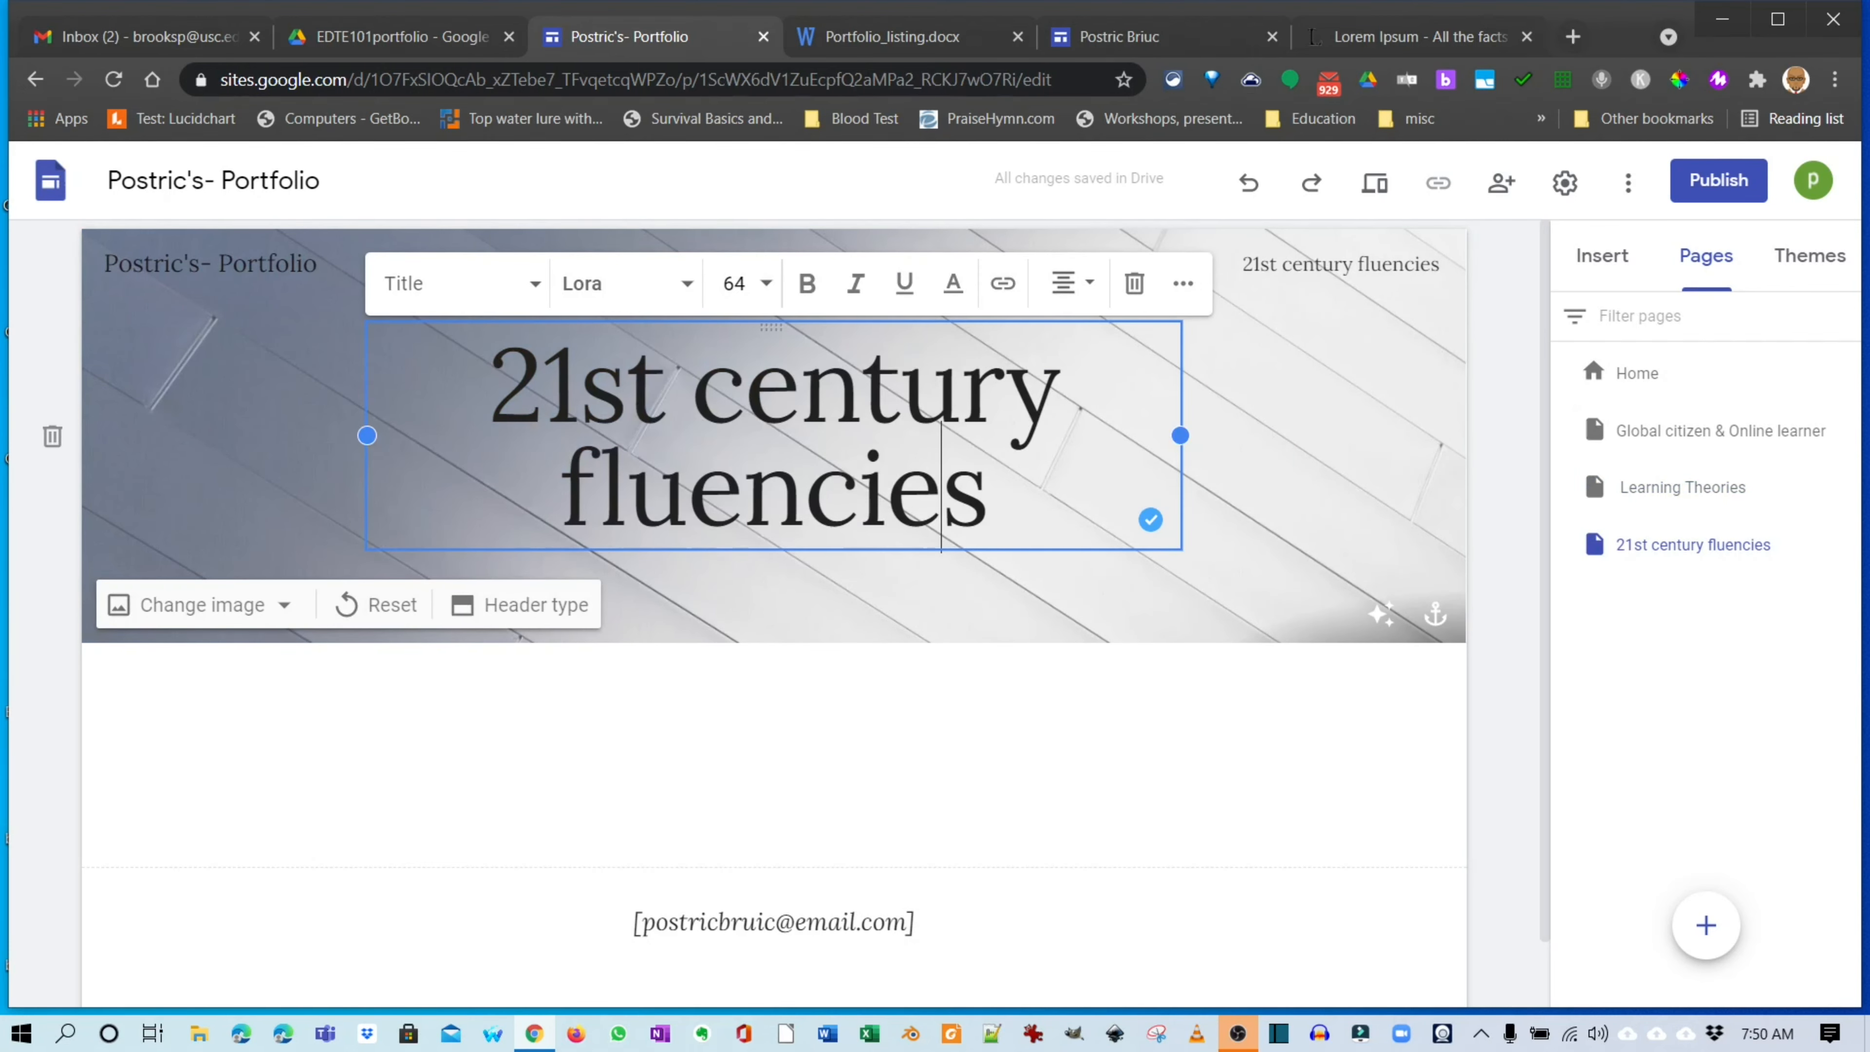
drag(367, 435, 155, 436)
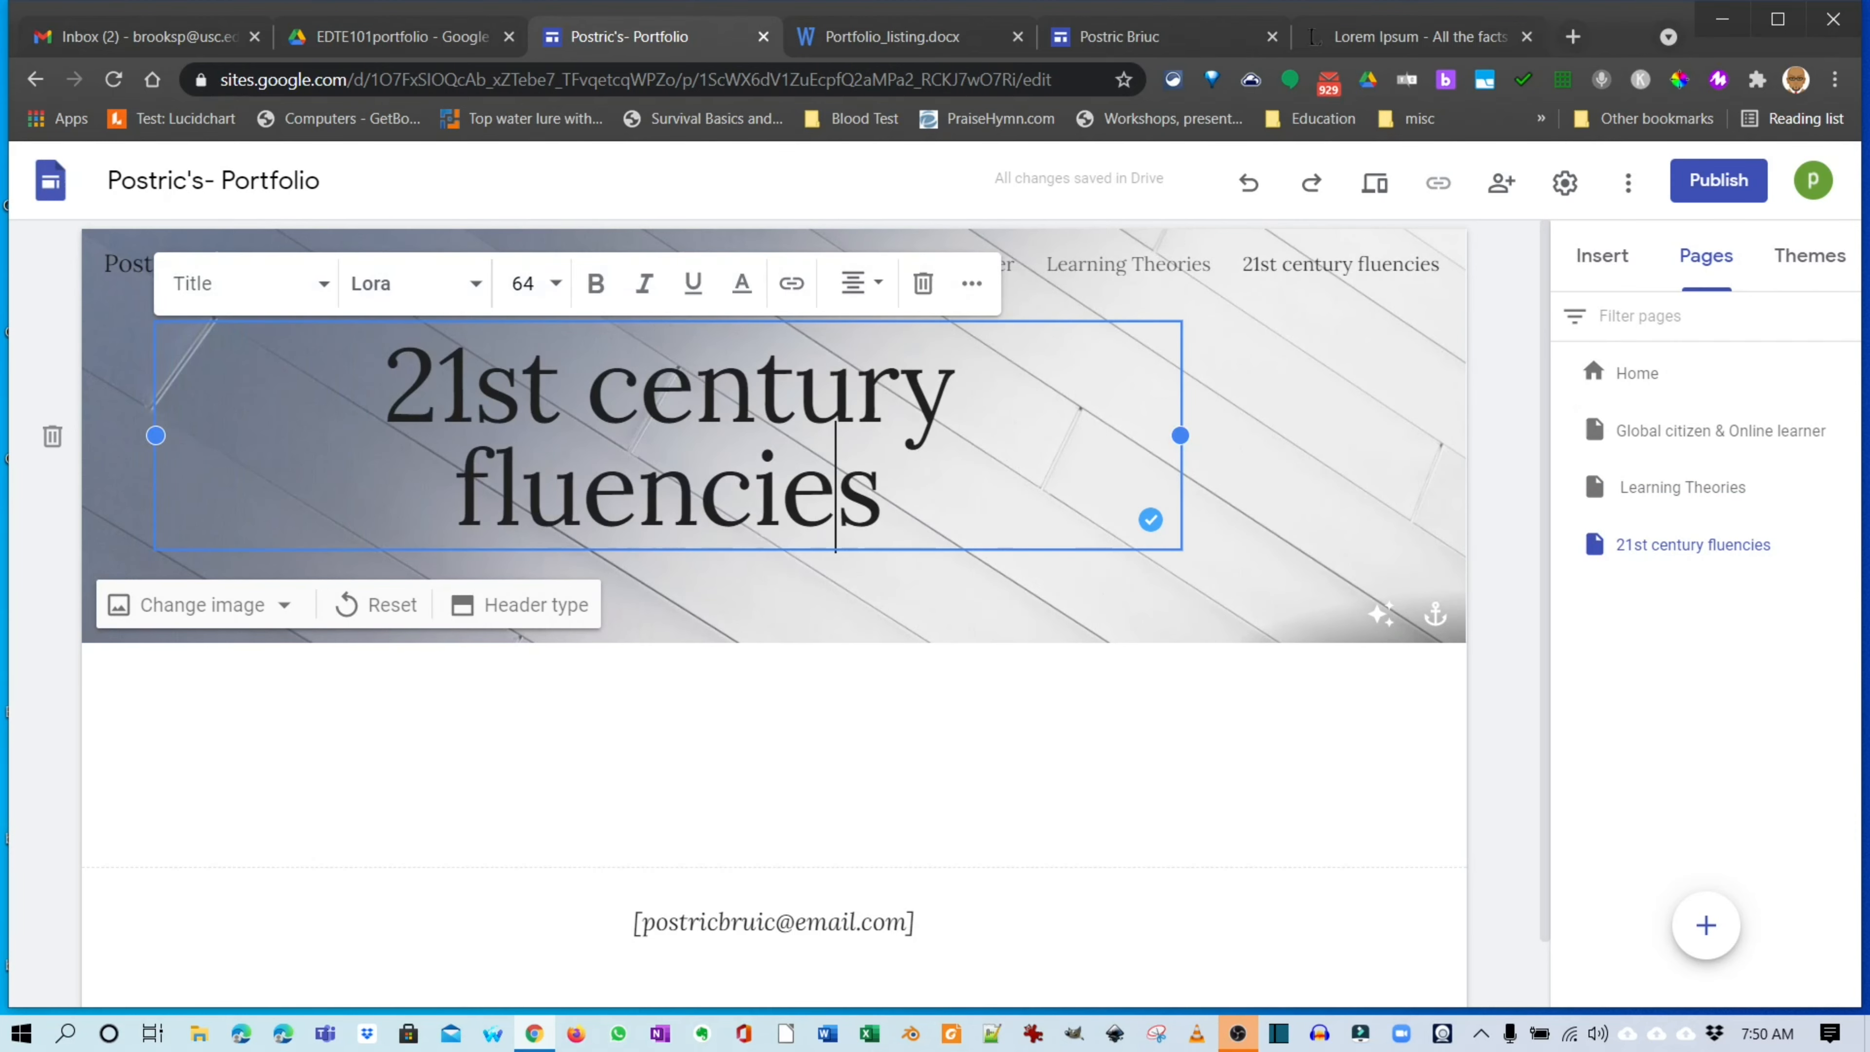
drag(1180, 435, 1391, 436)
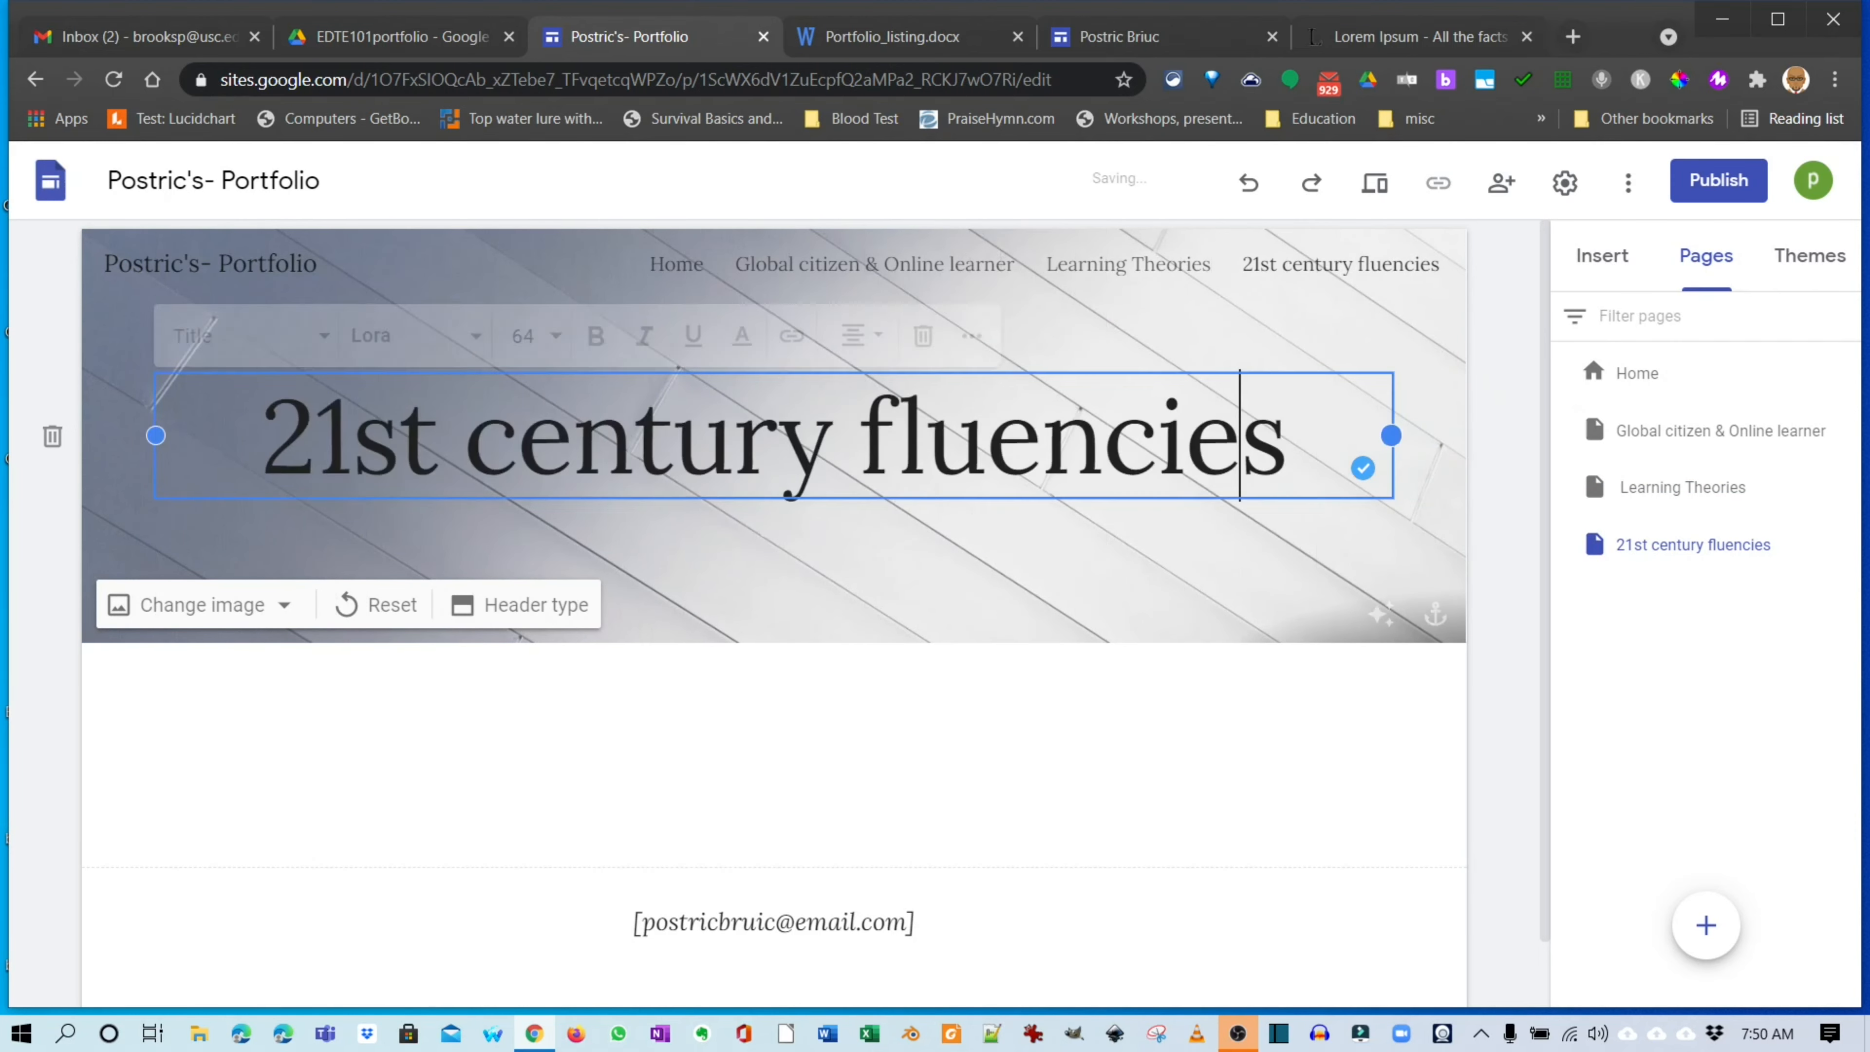
click(1392, 538)
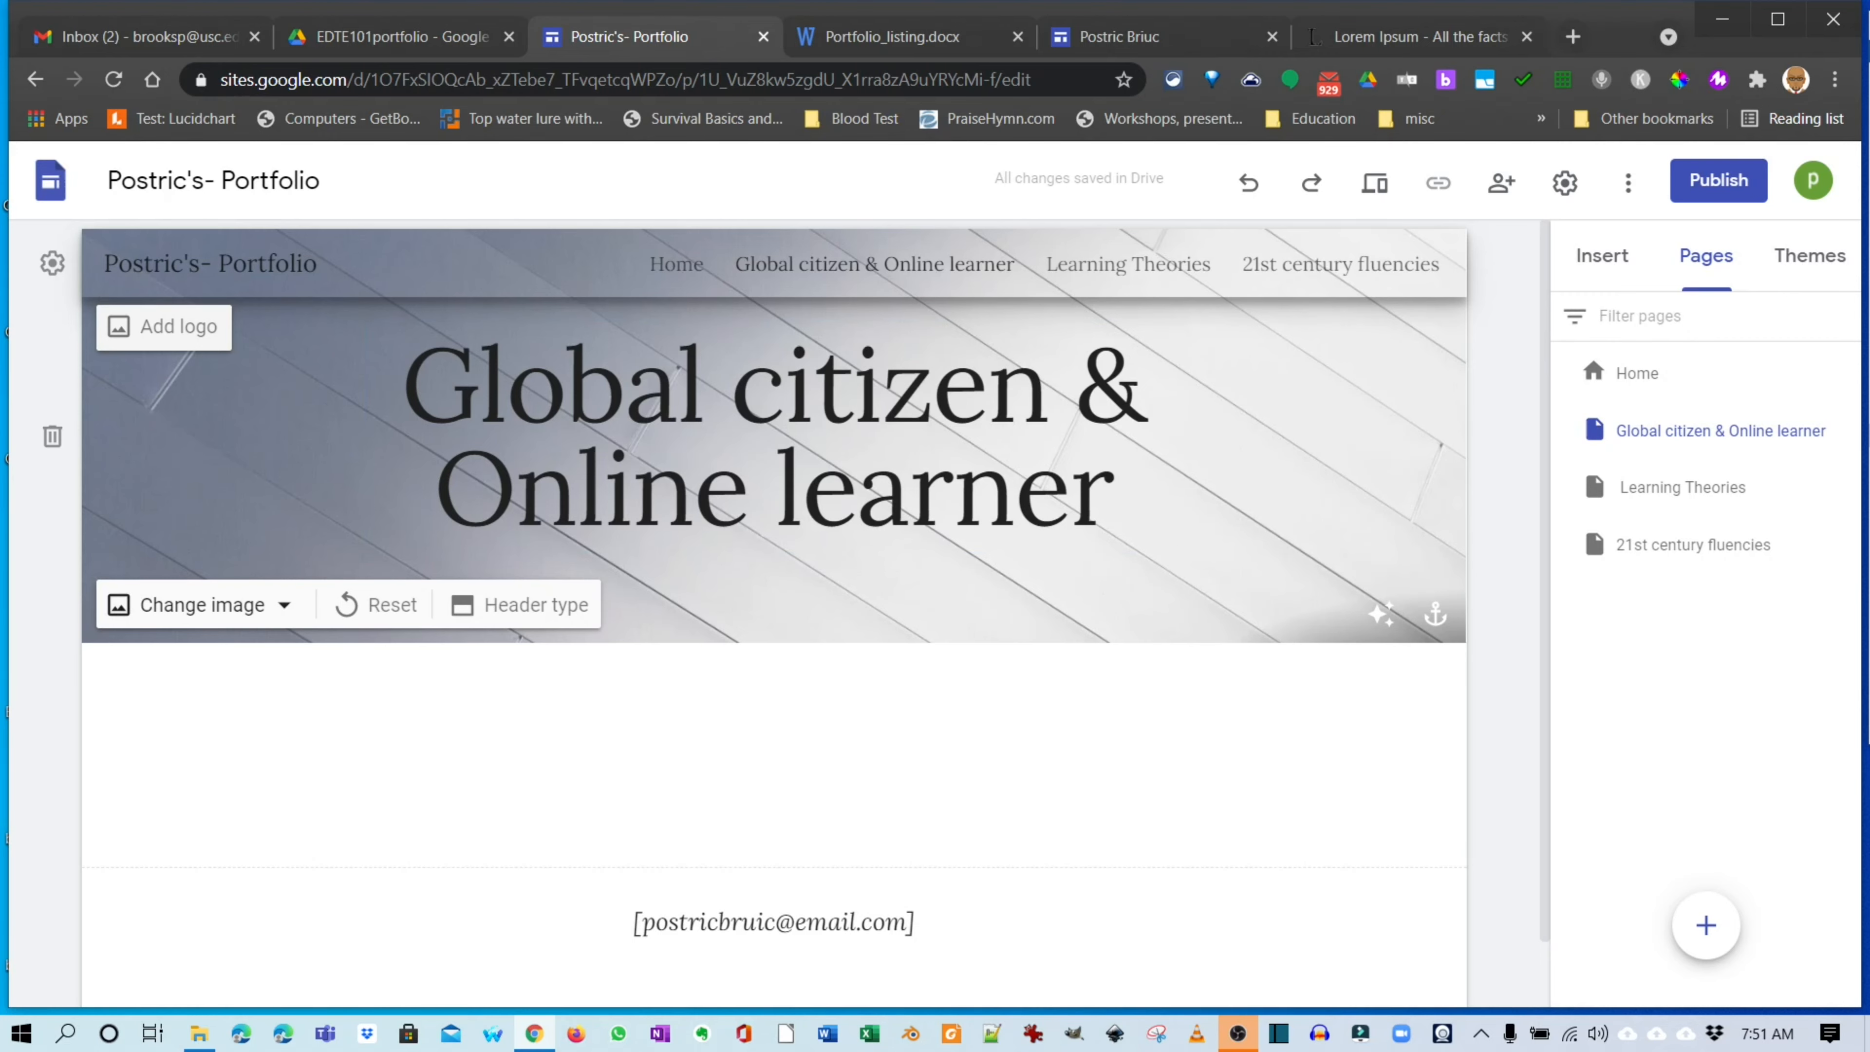
Replace the Global citizen & Online learner header with the teal sea gallery image.
click(203, 605)
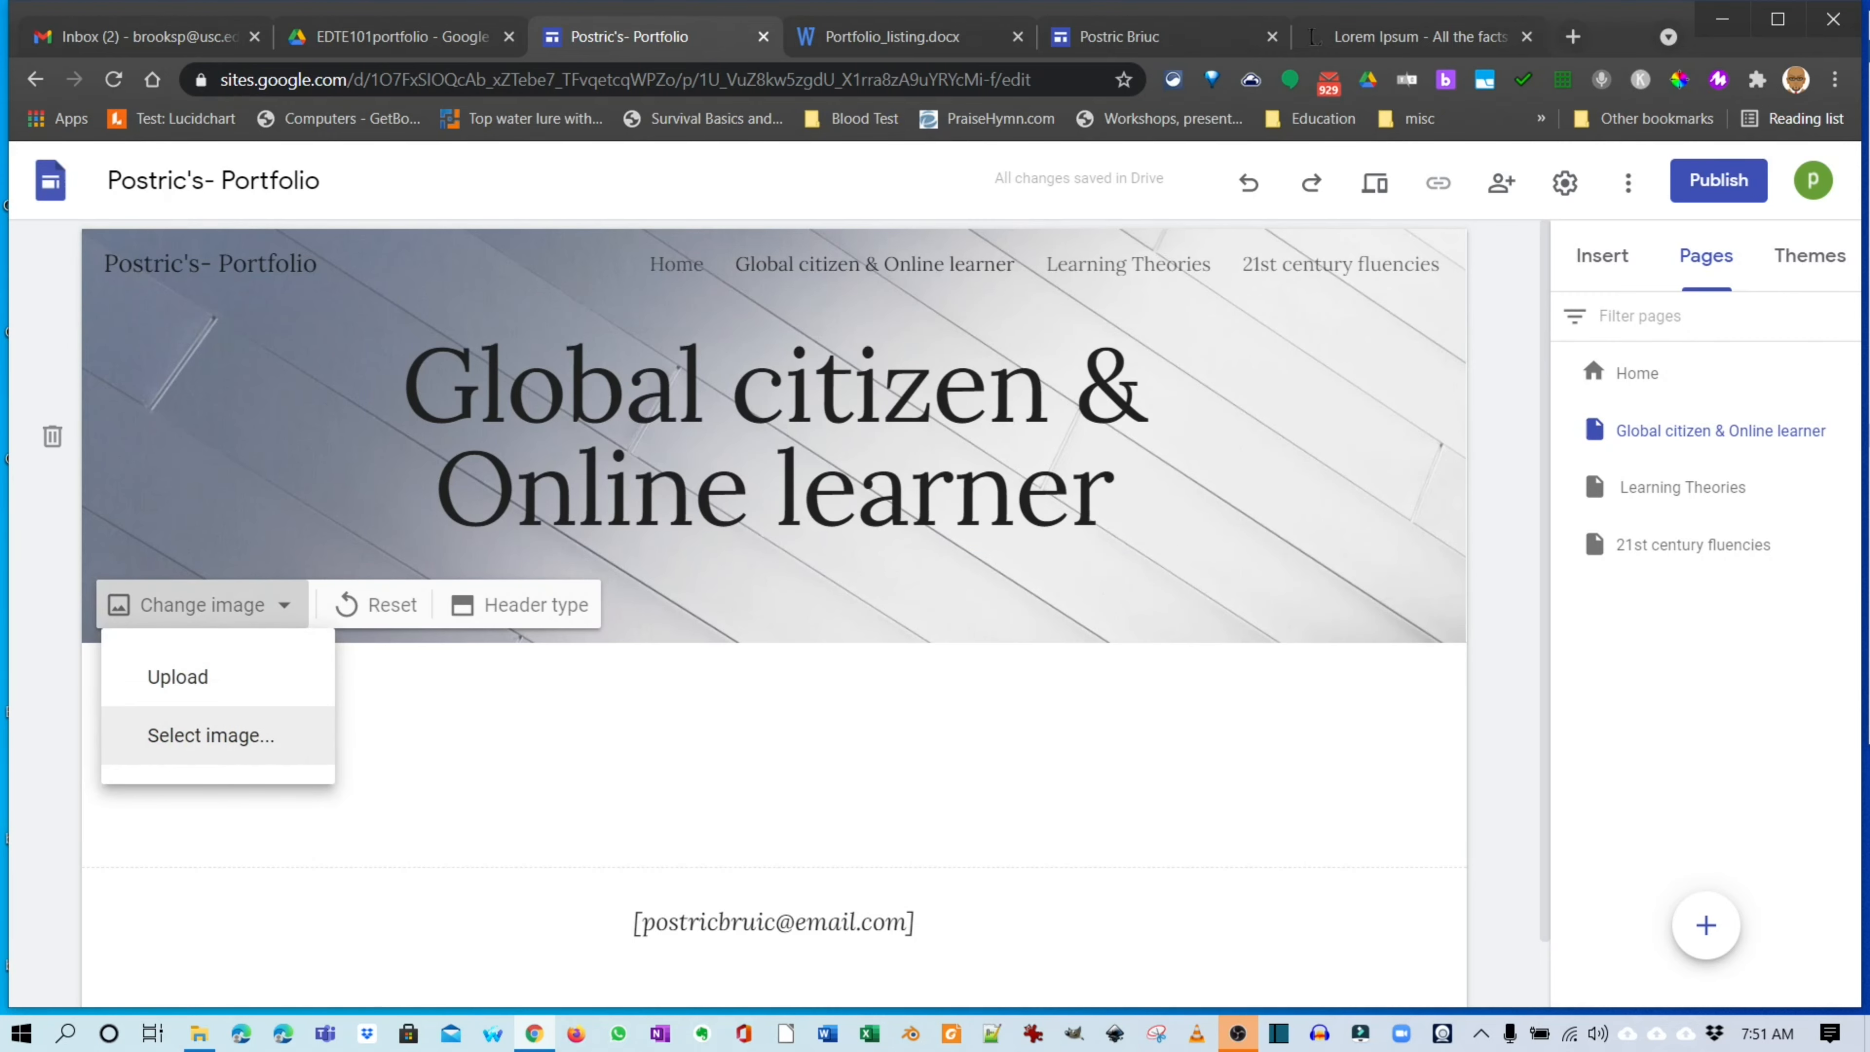
click(211, 736)
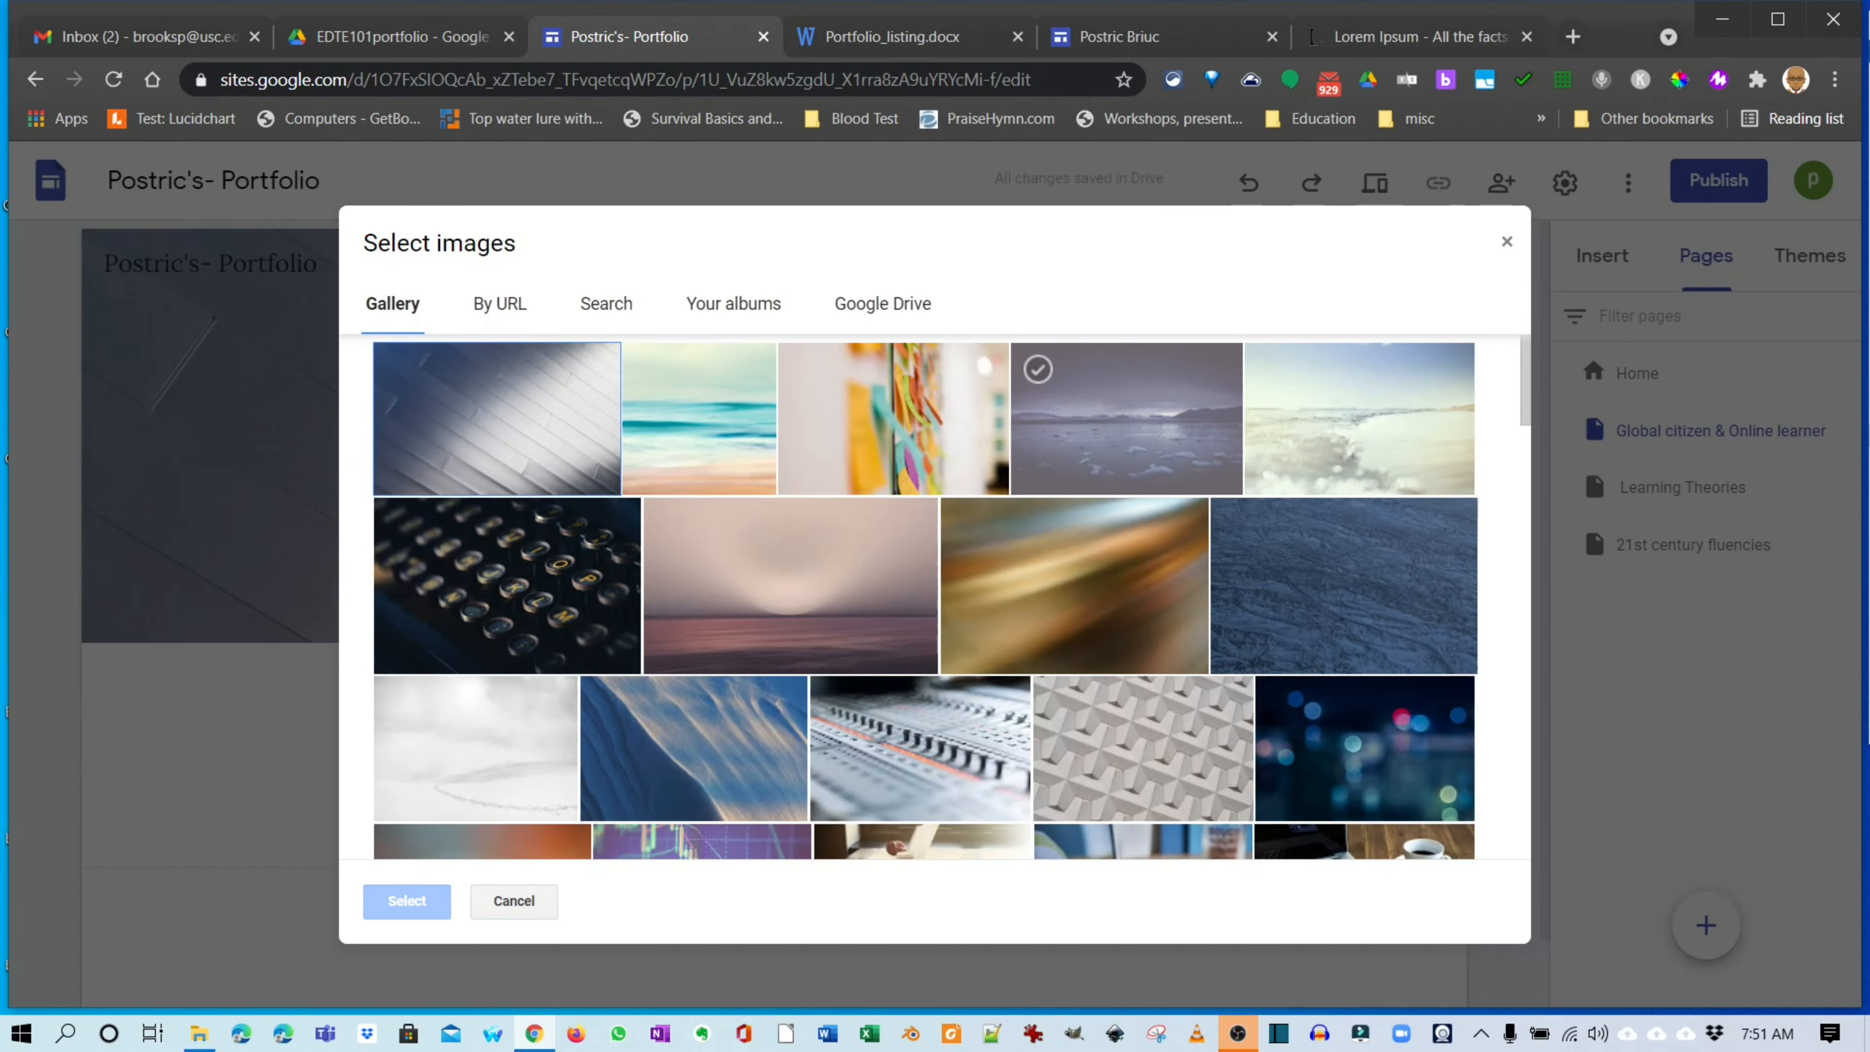
click(700, 419)
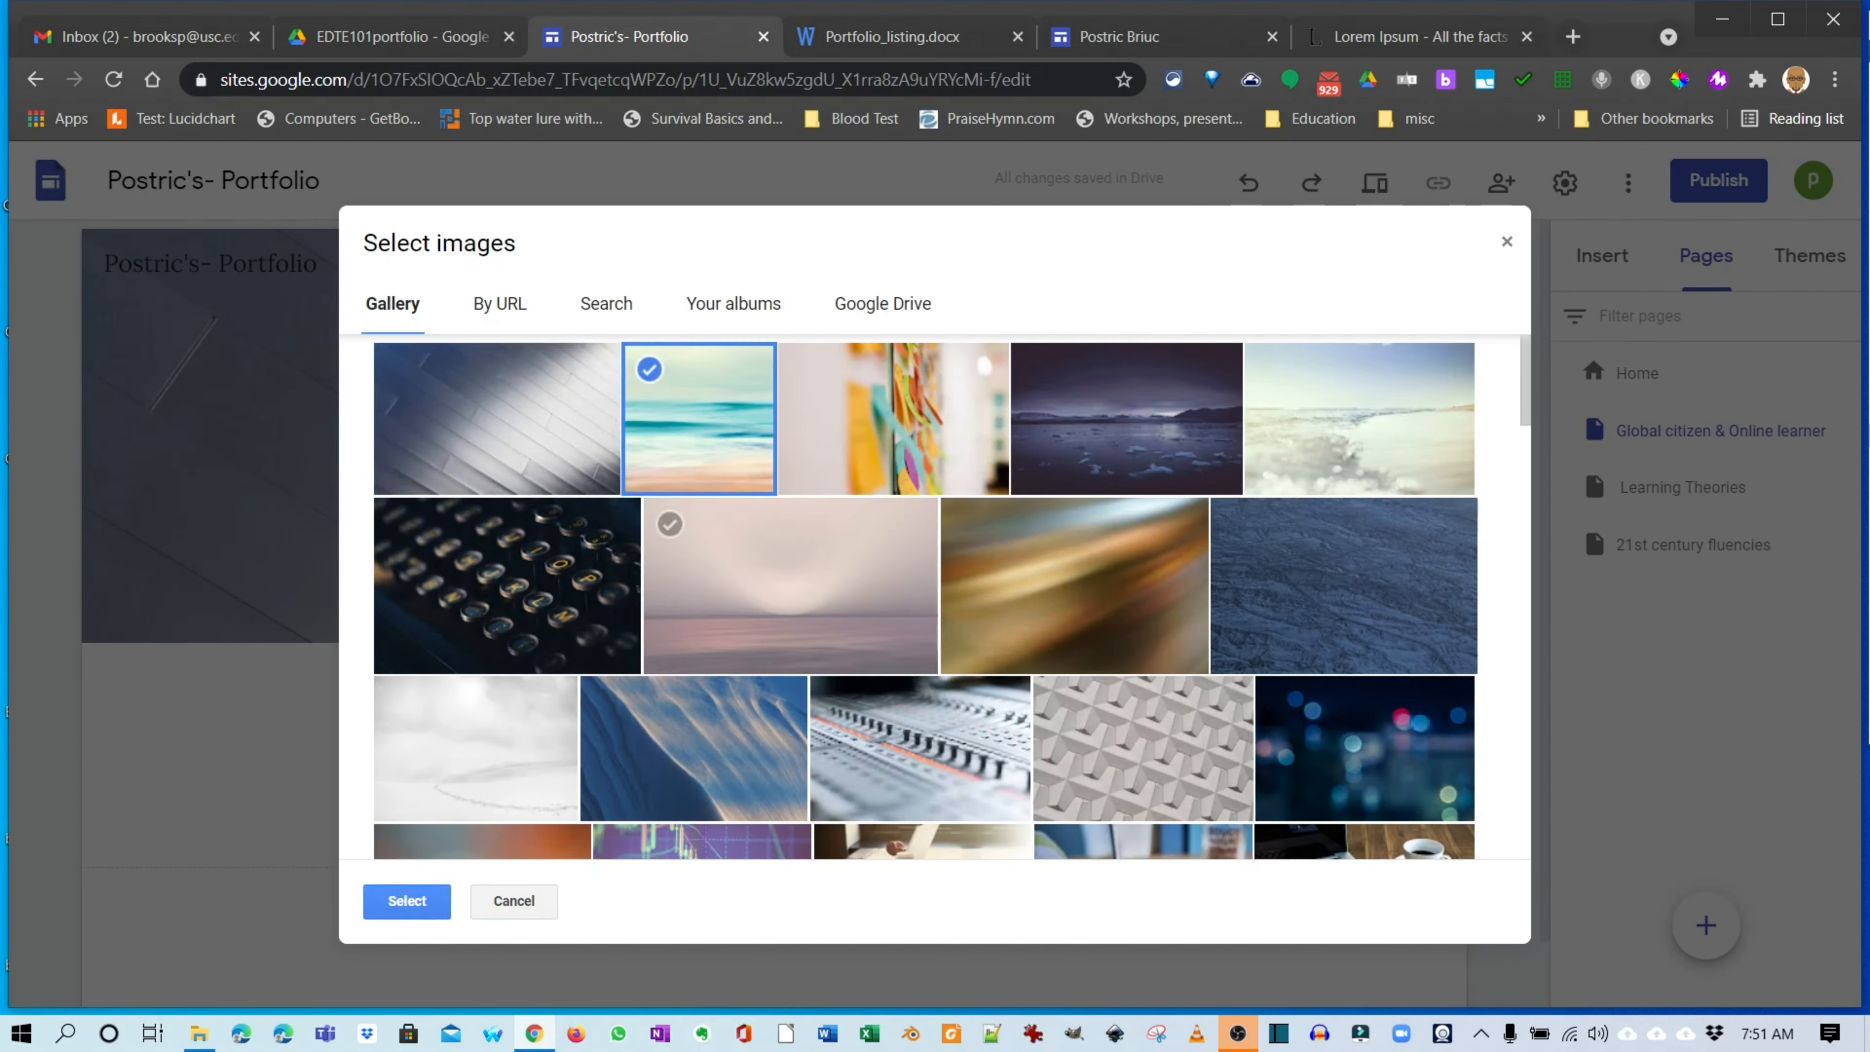
click(407, 900)
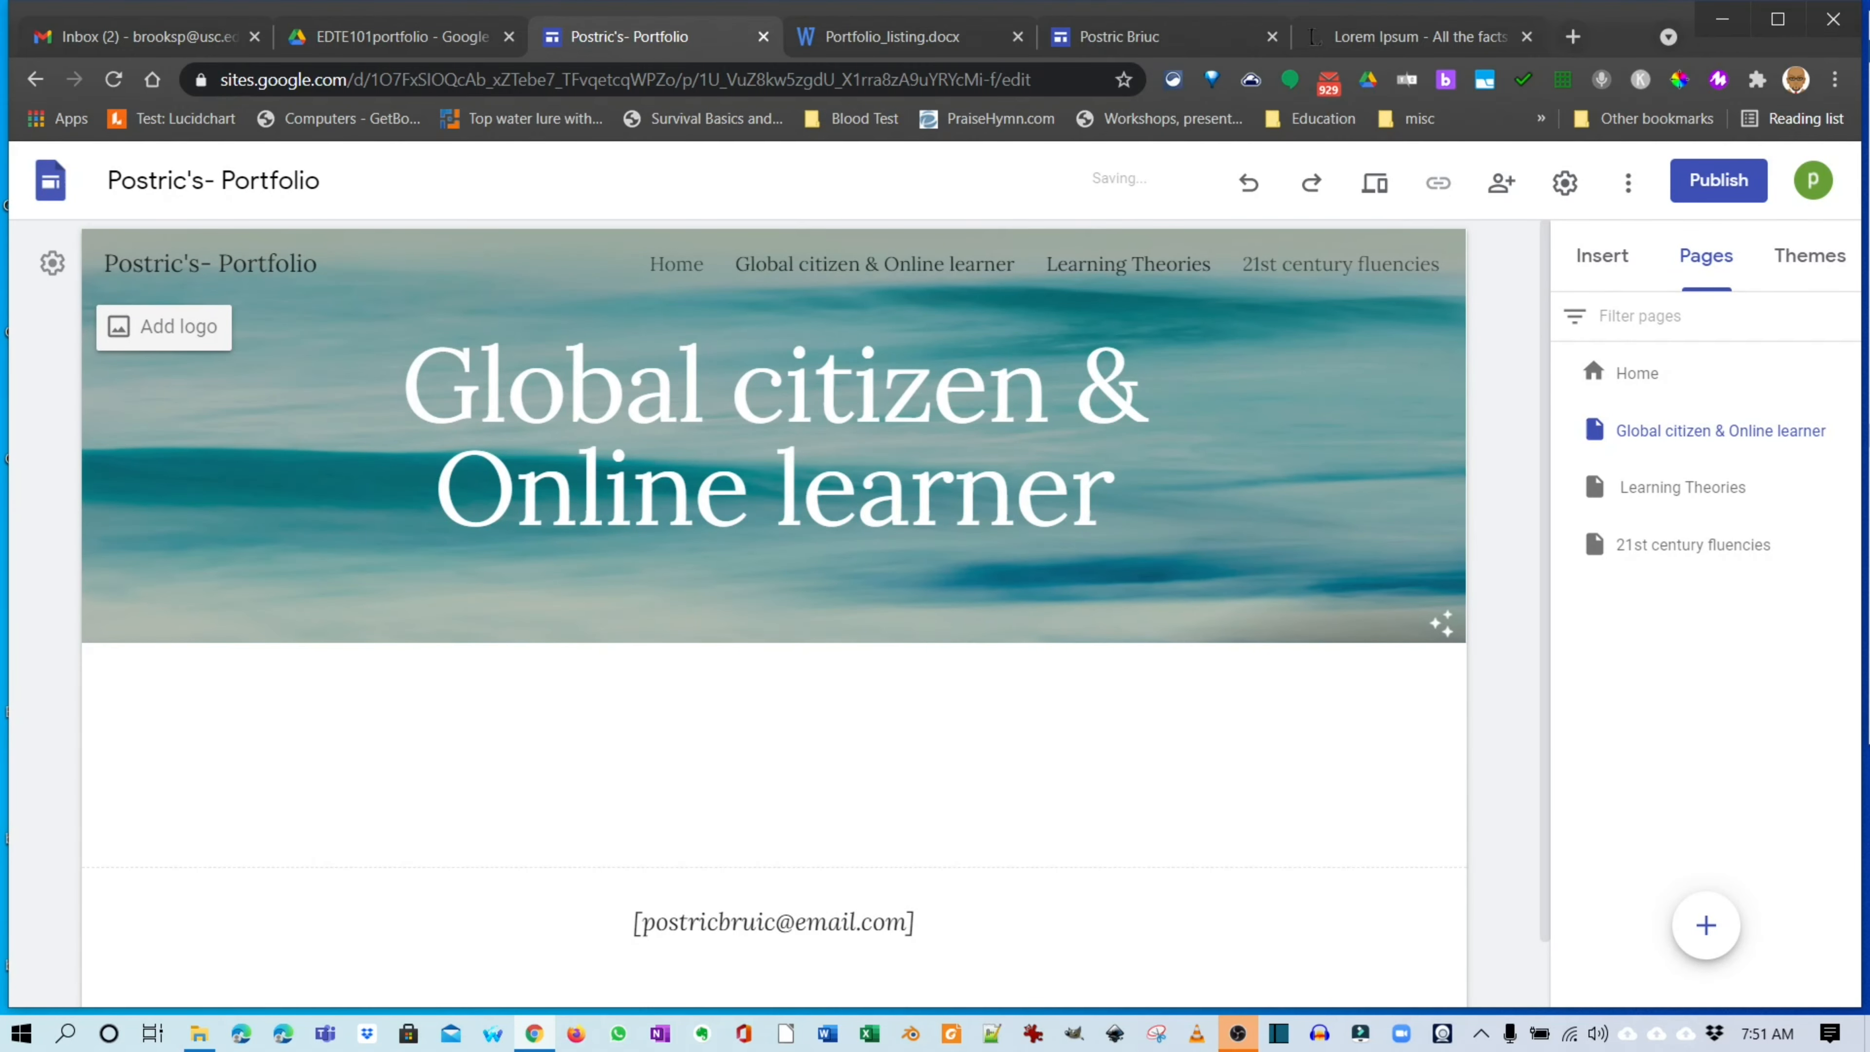
Give the Learning Theories header the sunset gallery photo.
click(1128, 264)
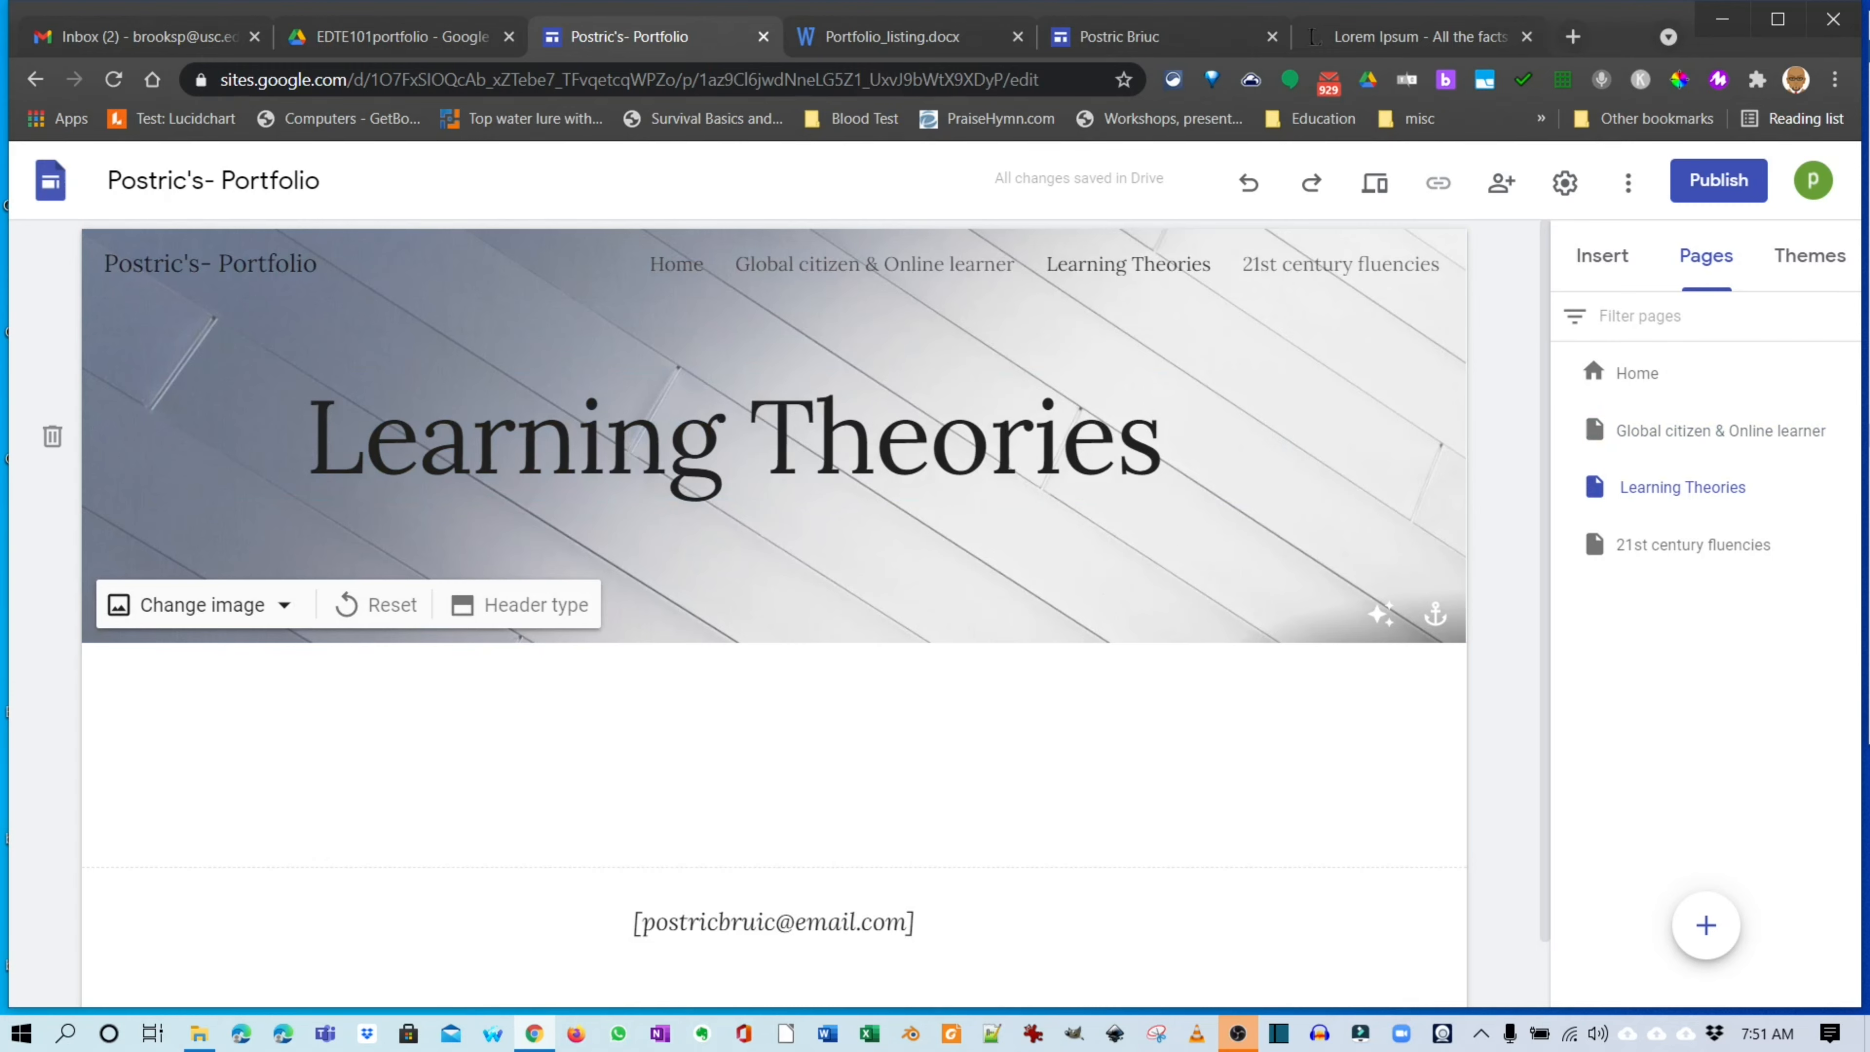
click(202, 604)
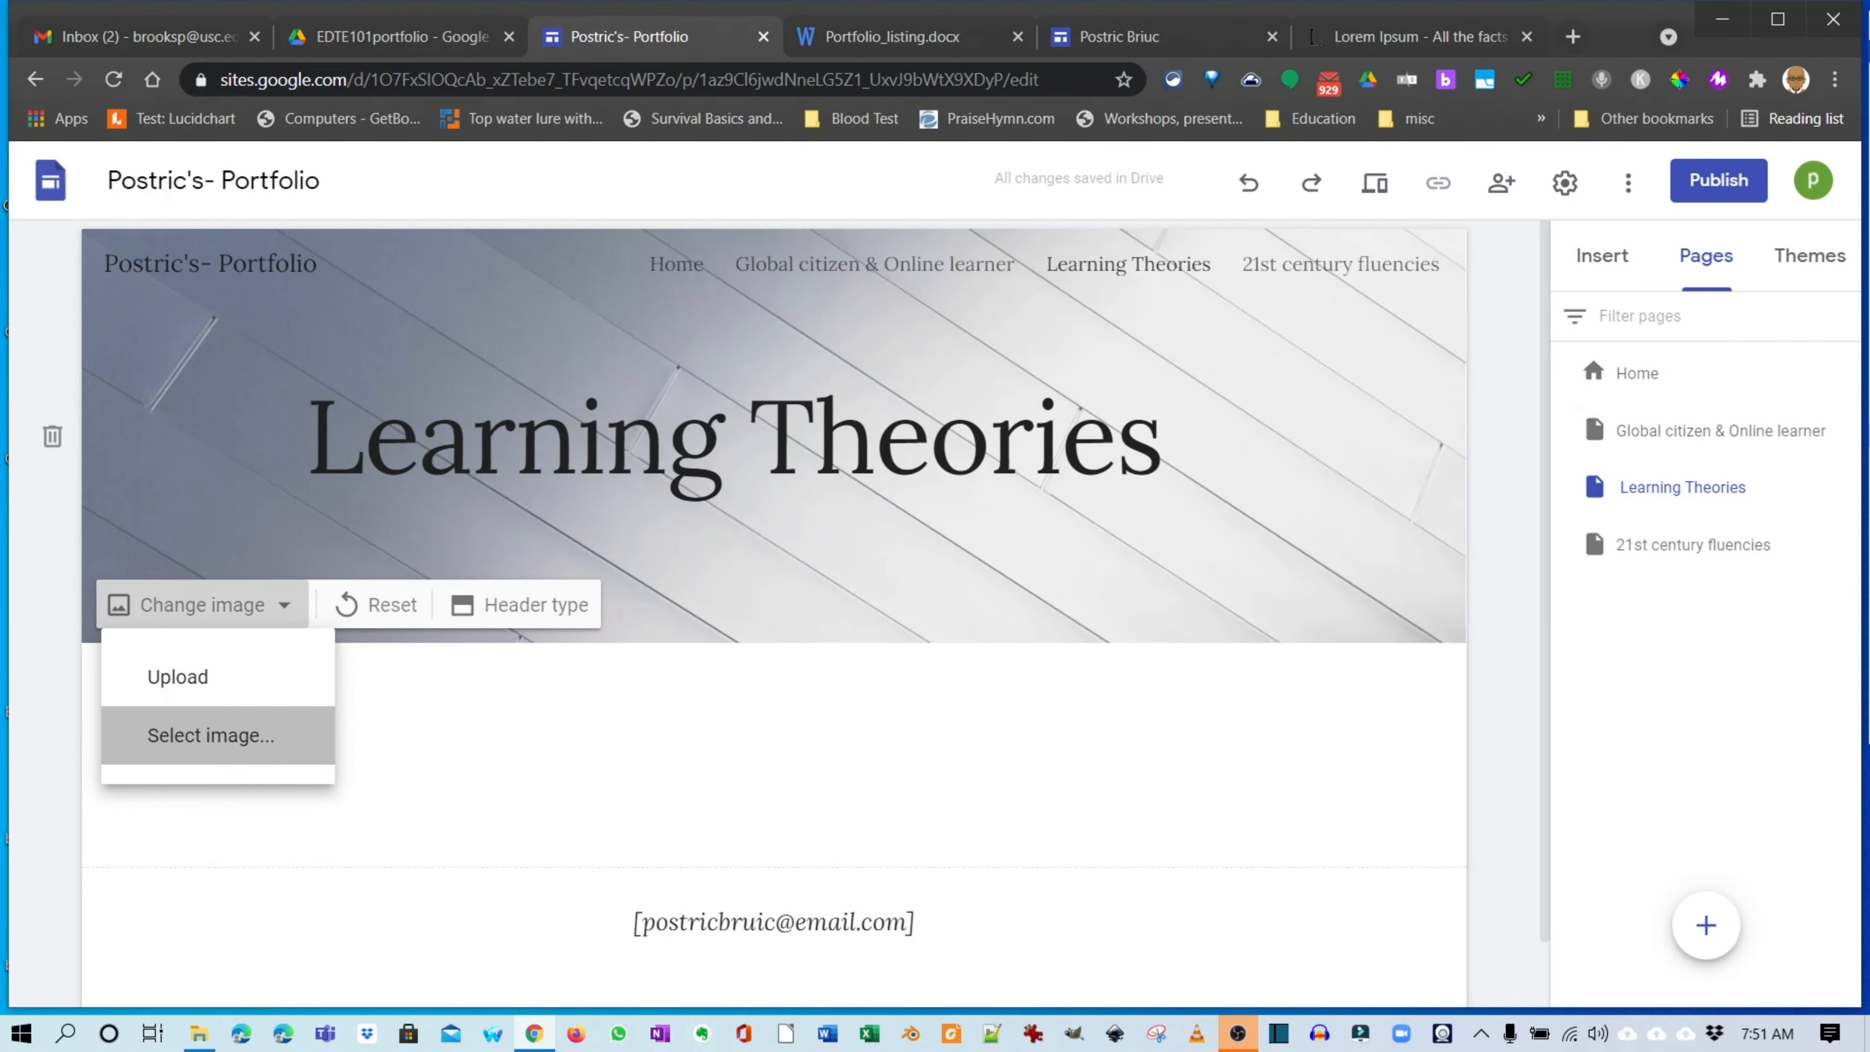
click(208, 735)
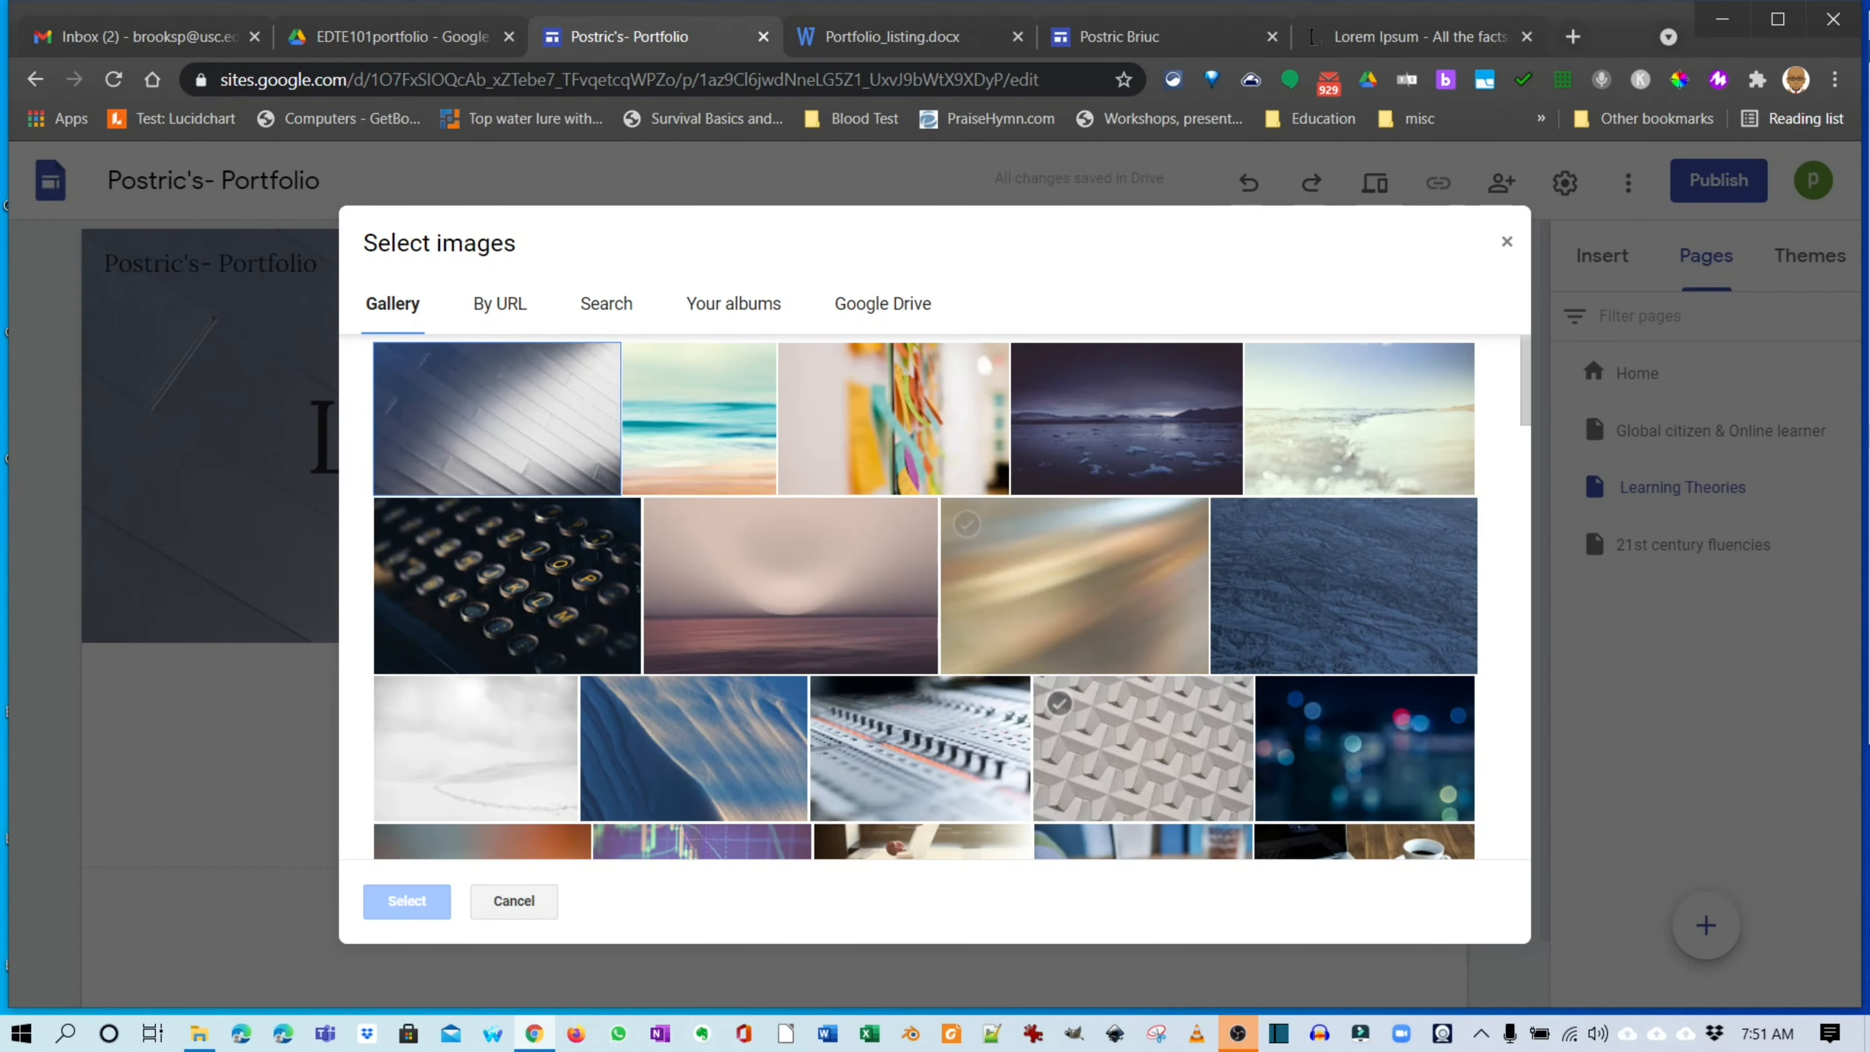
click(810, 589)
click(810, 589)
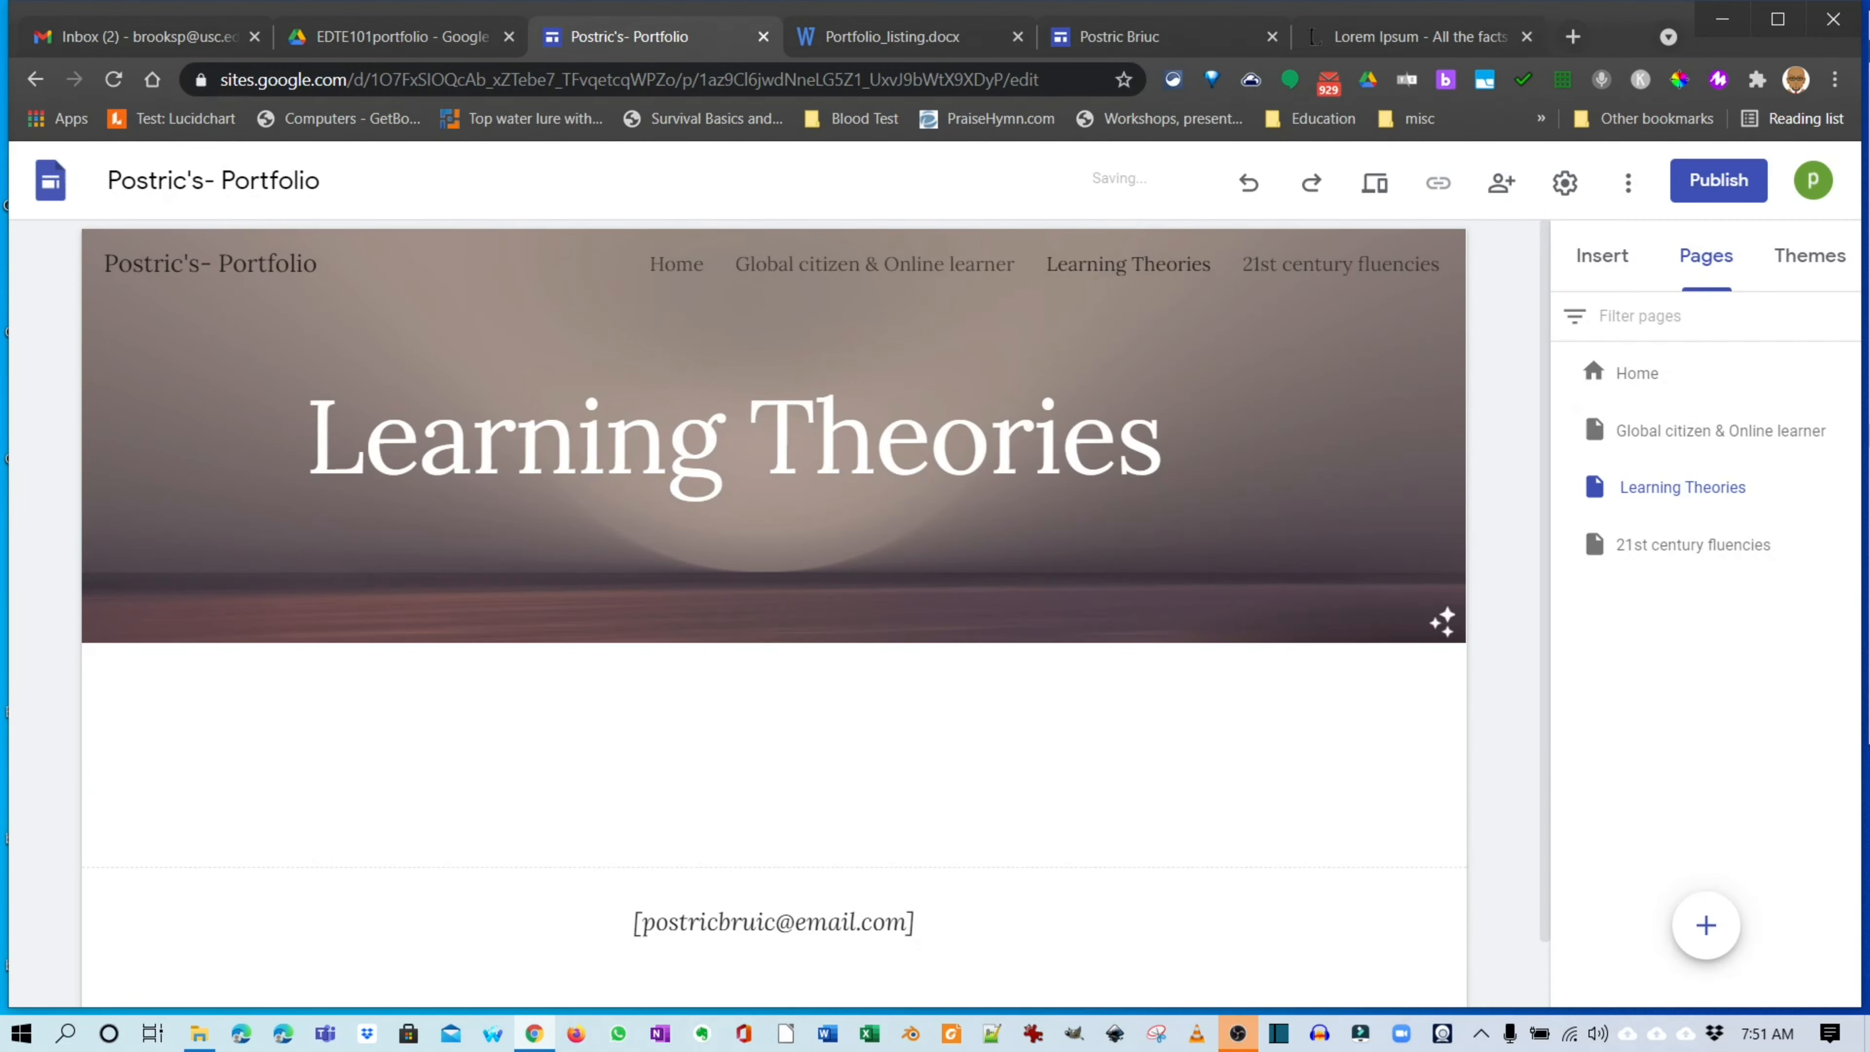
click(1340, 265)
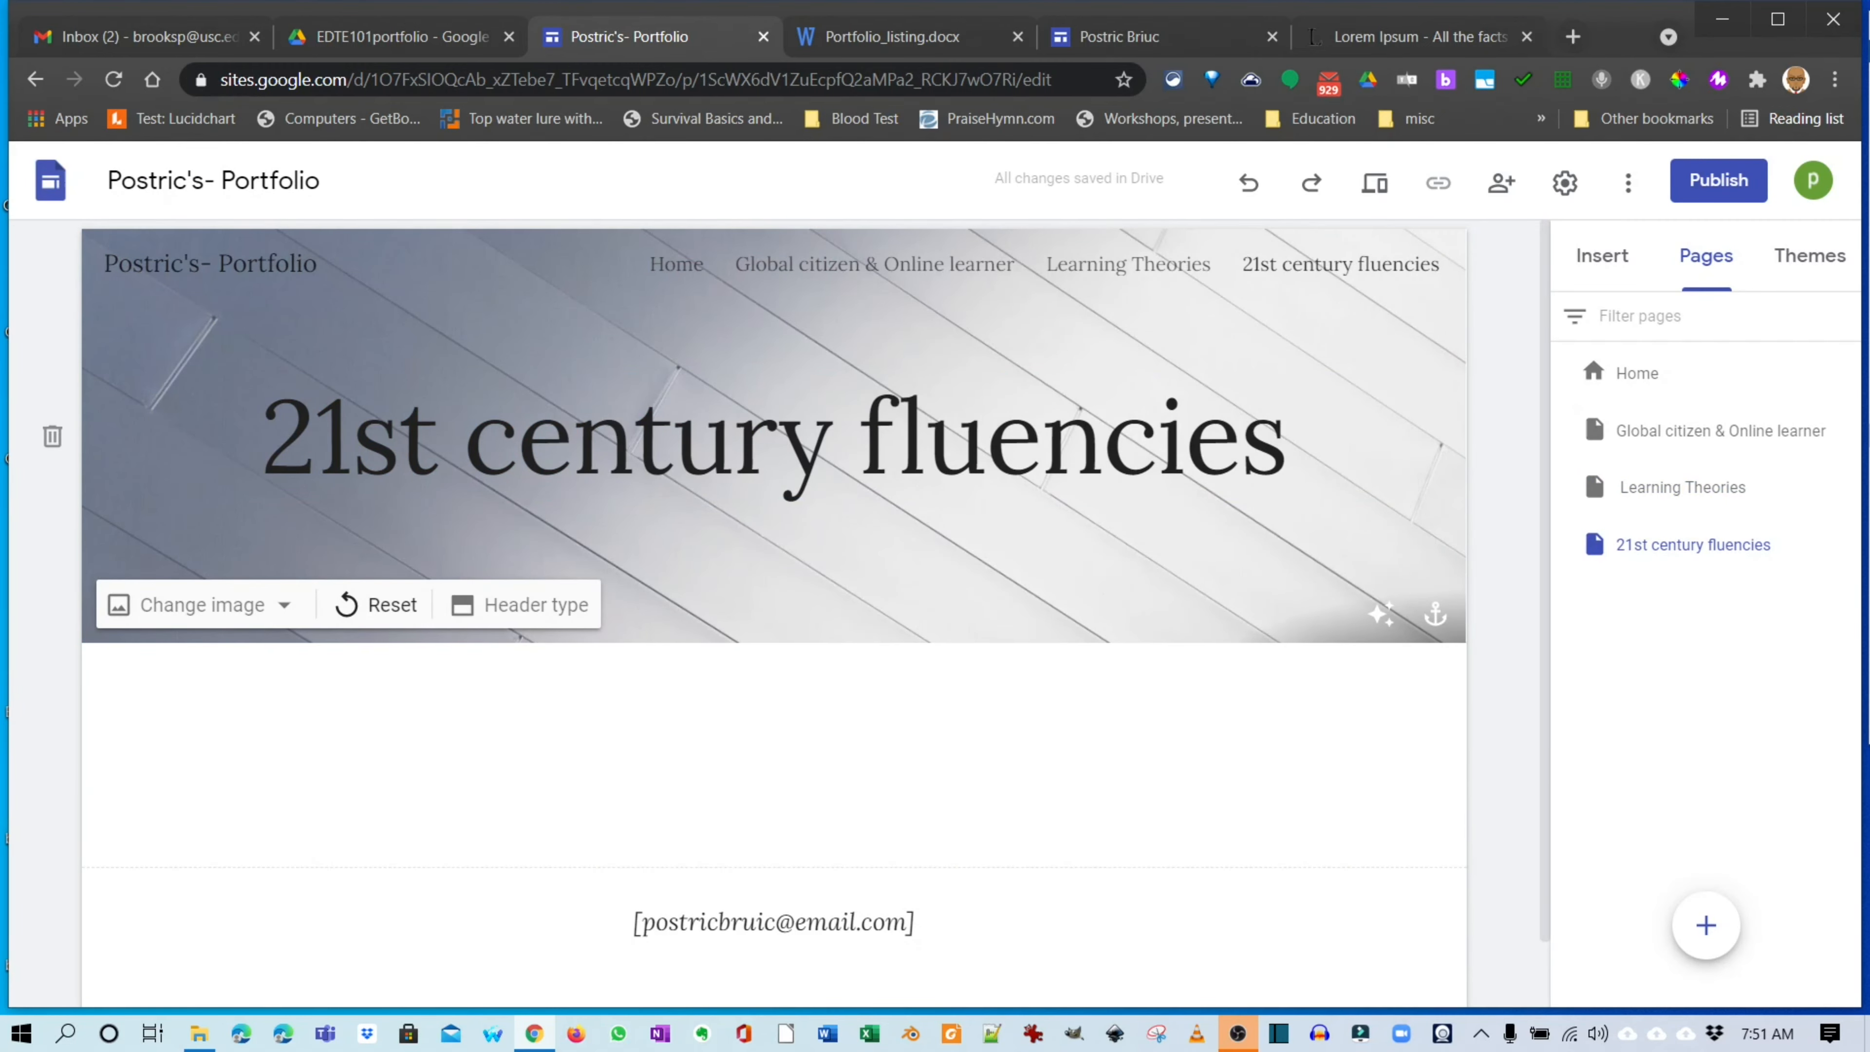
Set the 21st century fluencies header to the blue notebook gallery image.
click(202, 604)
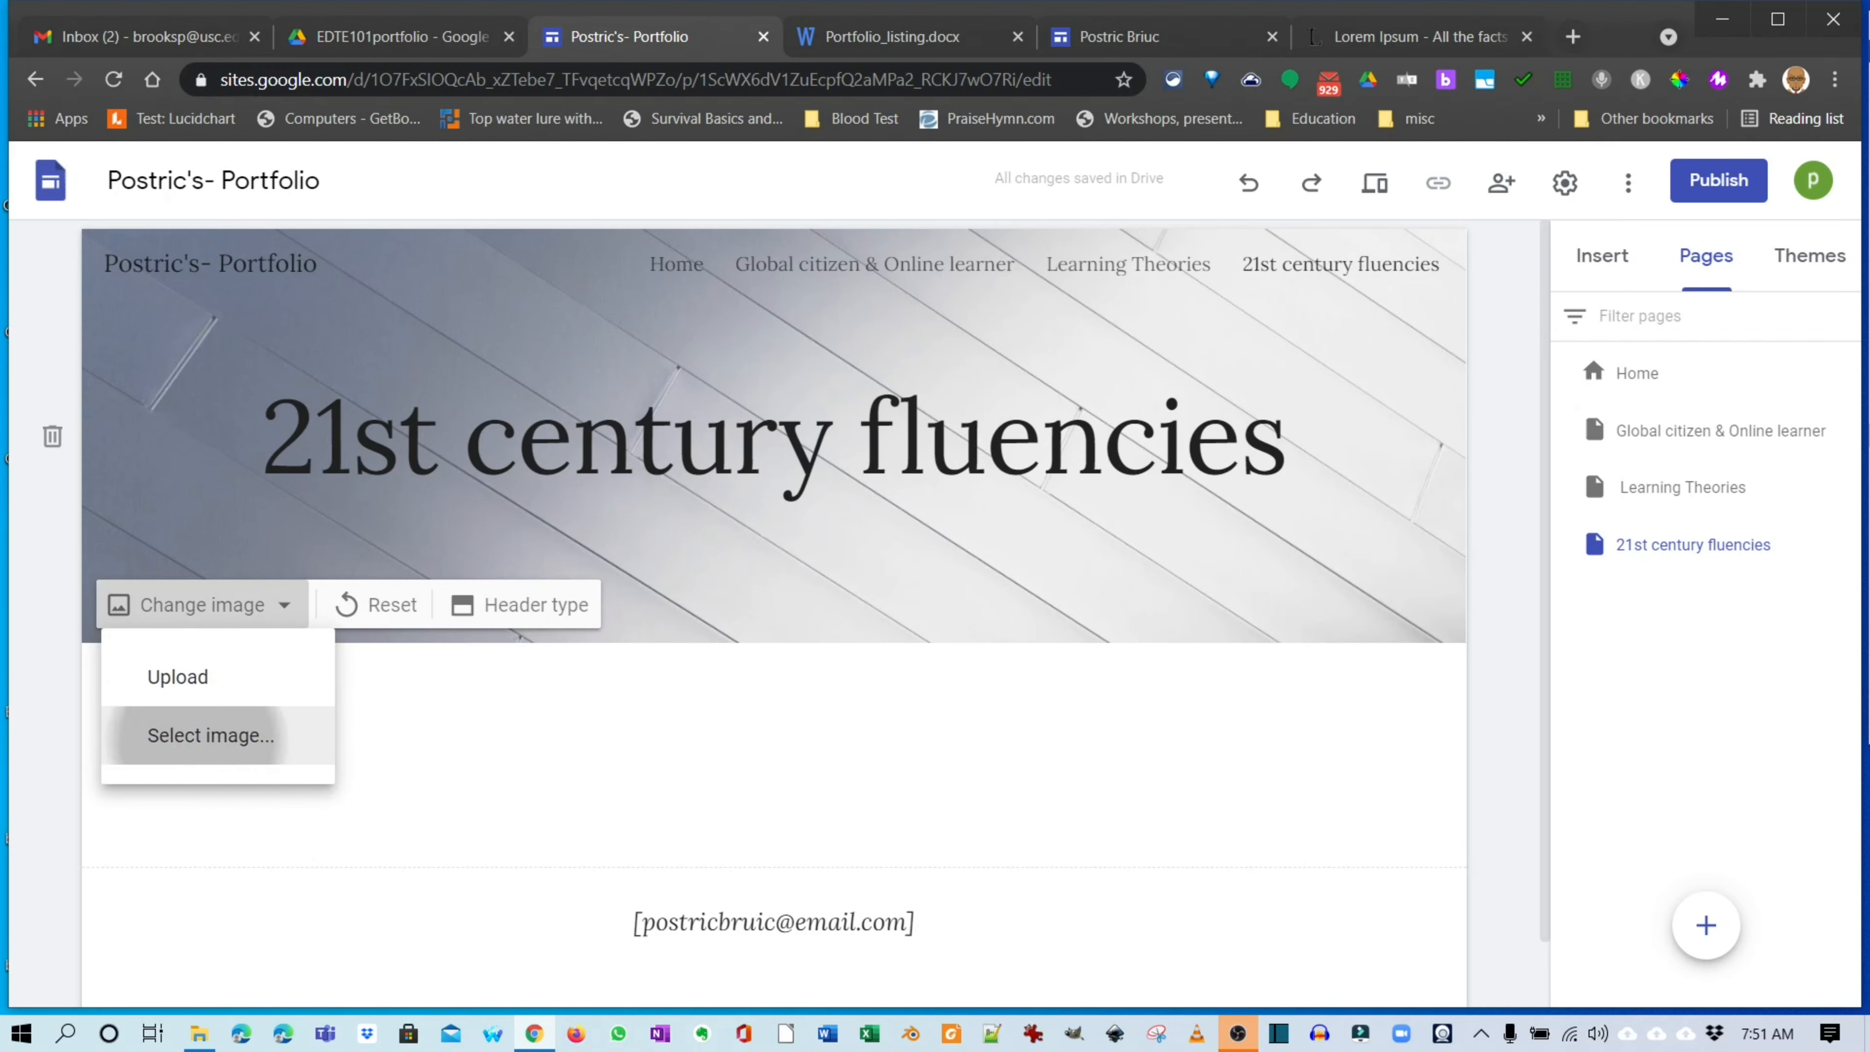
click(212, 736)
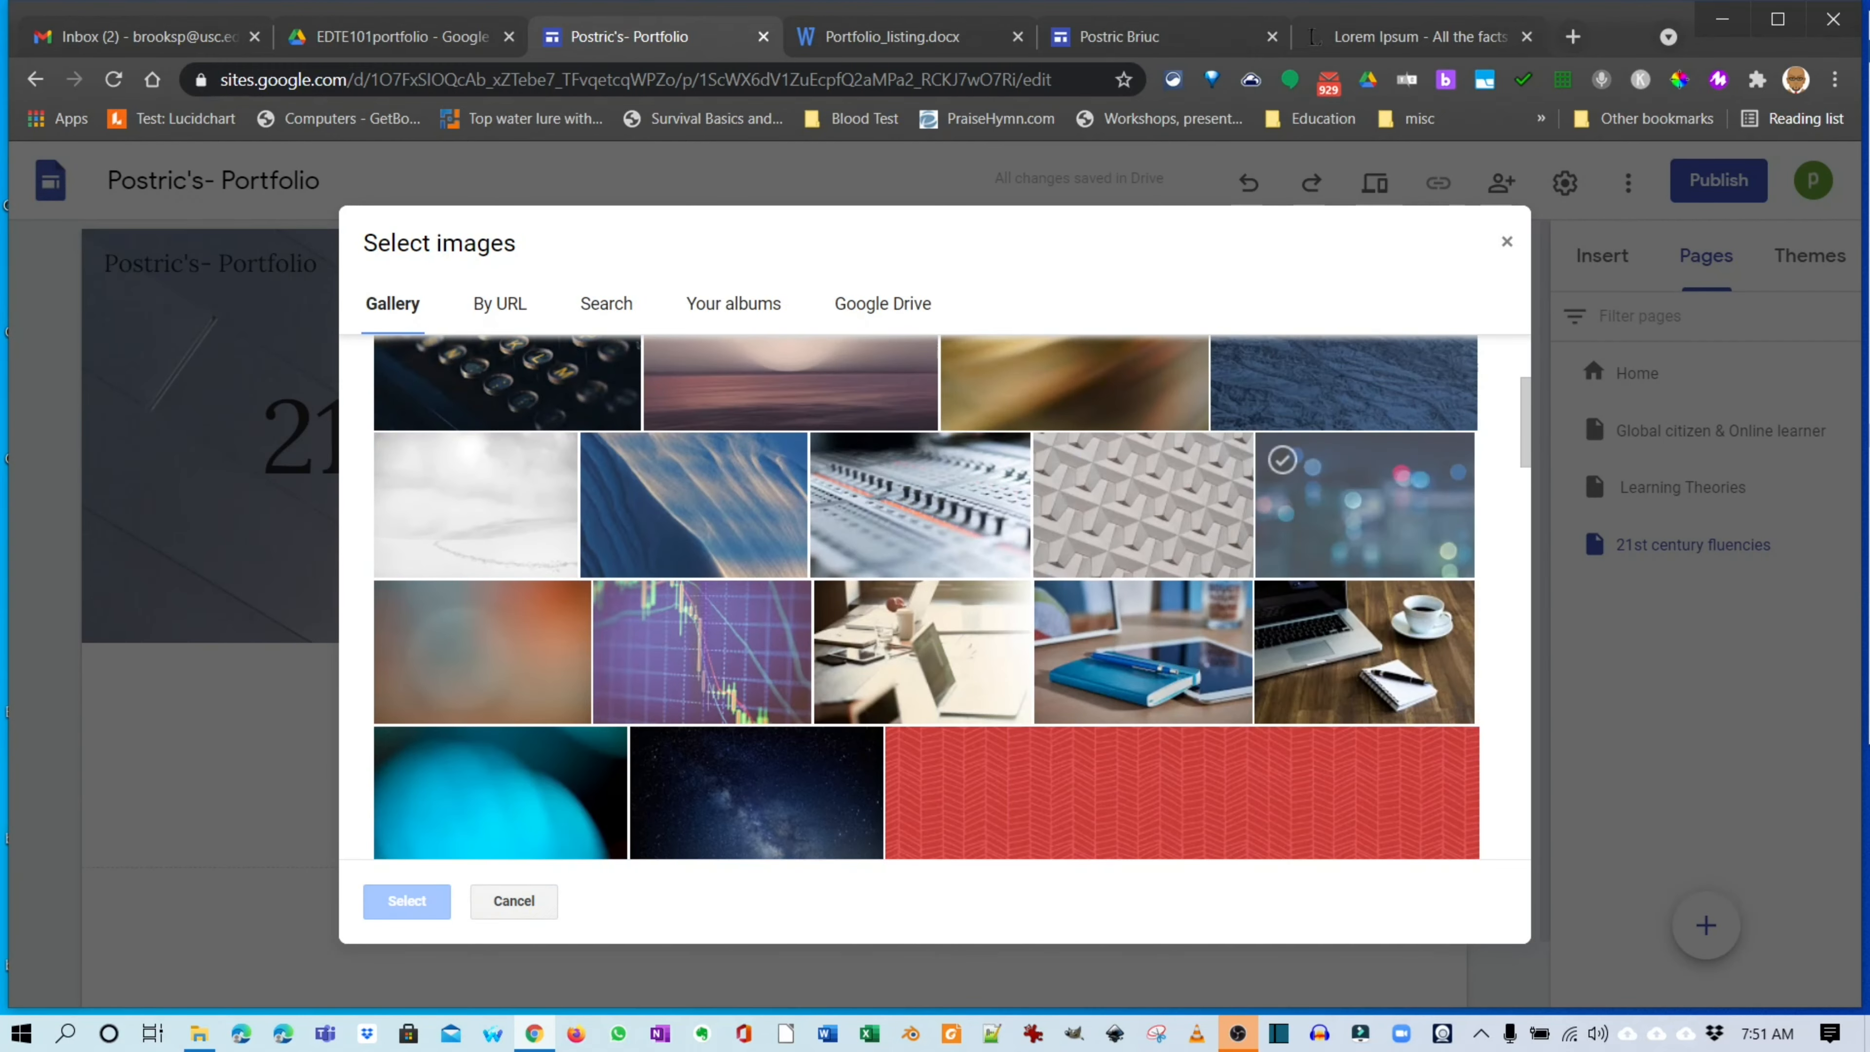
click(1144, 652)
click(407, 900)
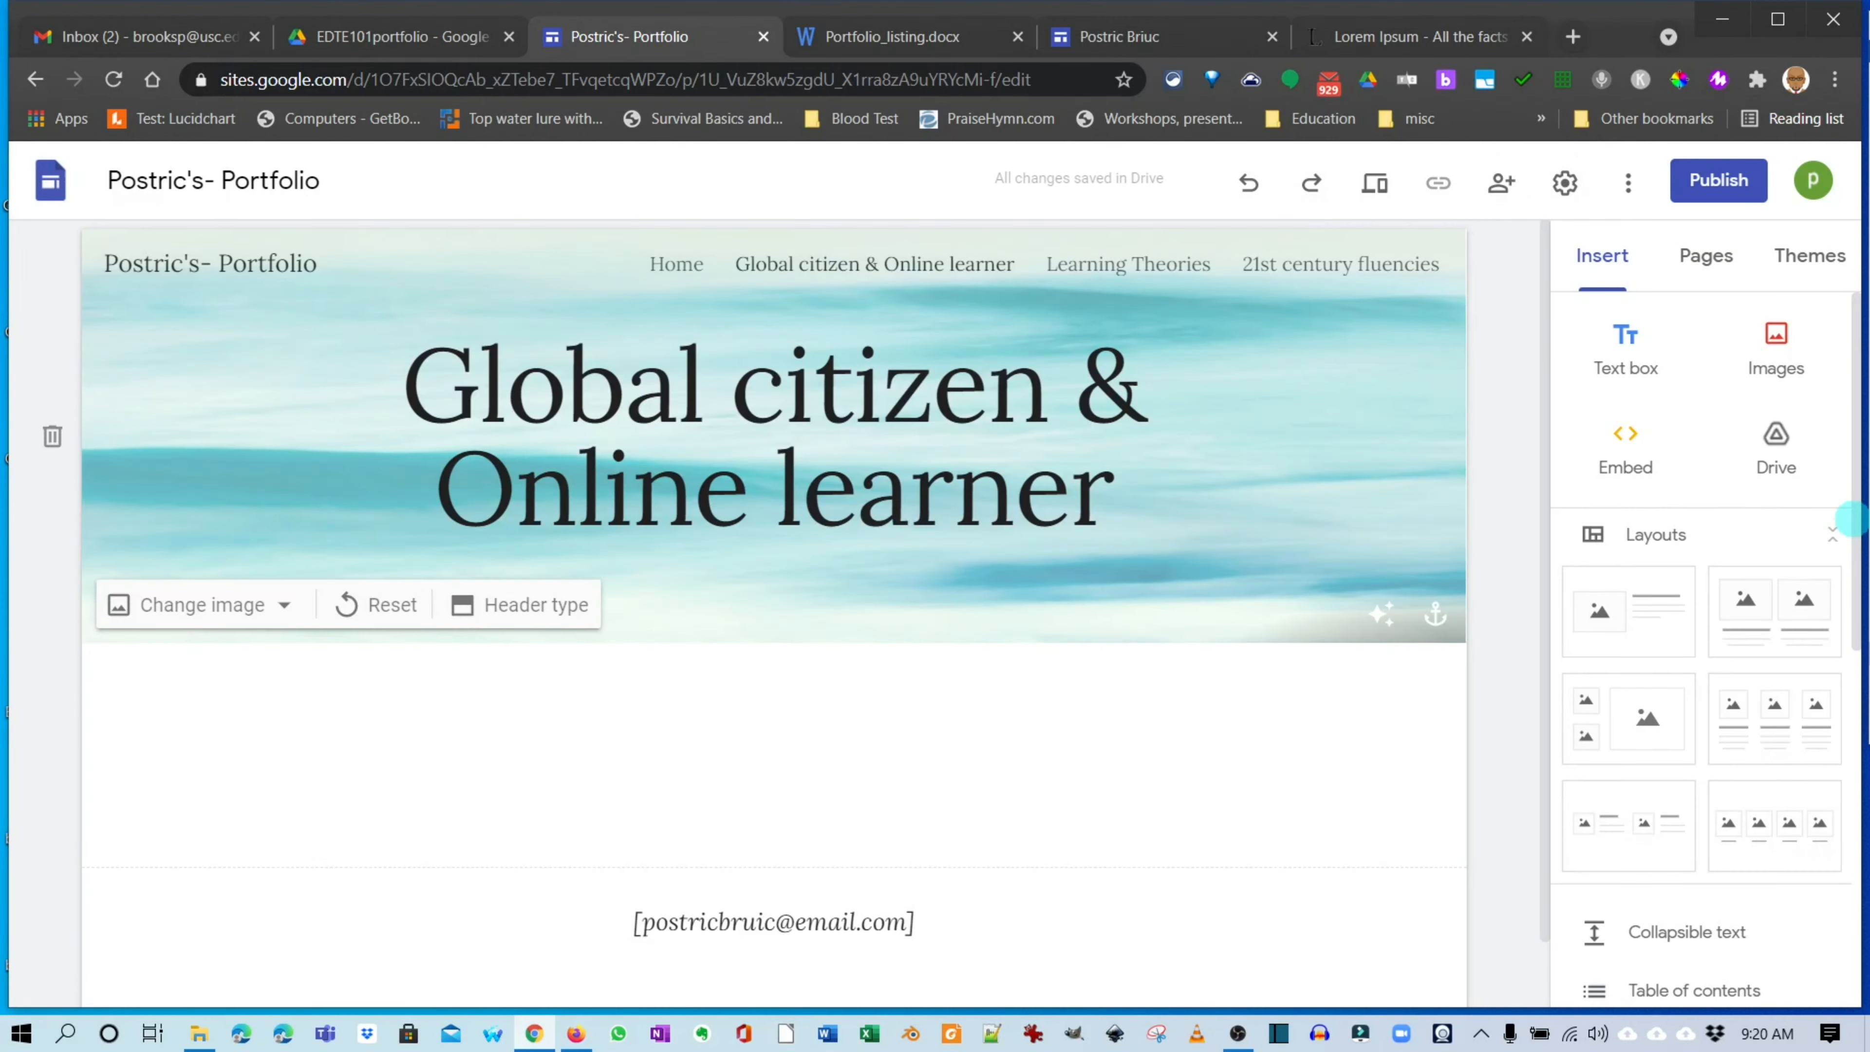
Select the 'Legal & Safety issues' page title in Portfolio_listing.docx.
click(890, 36)
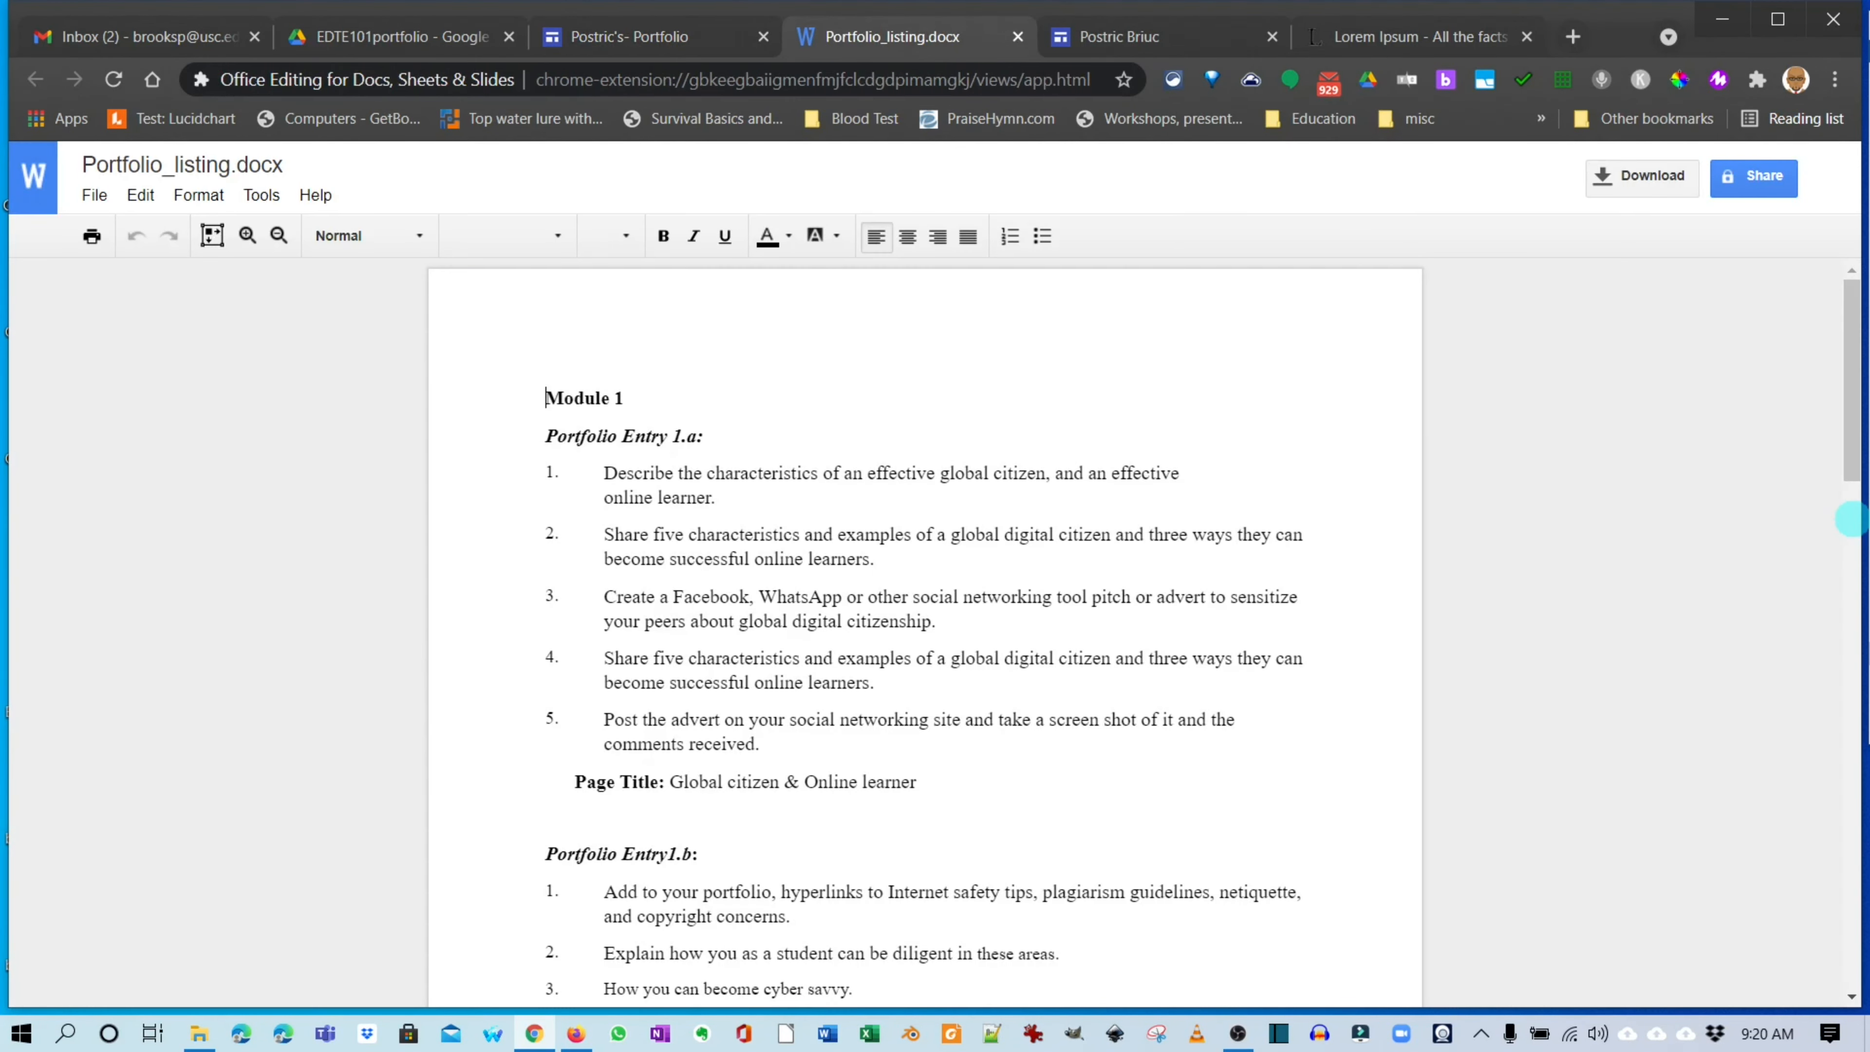
scroll(1850, 520, down, 3)
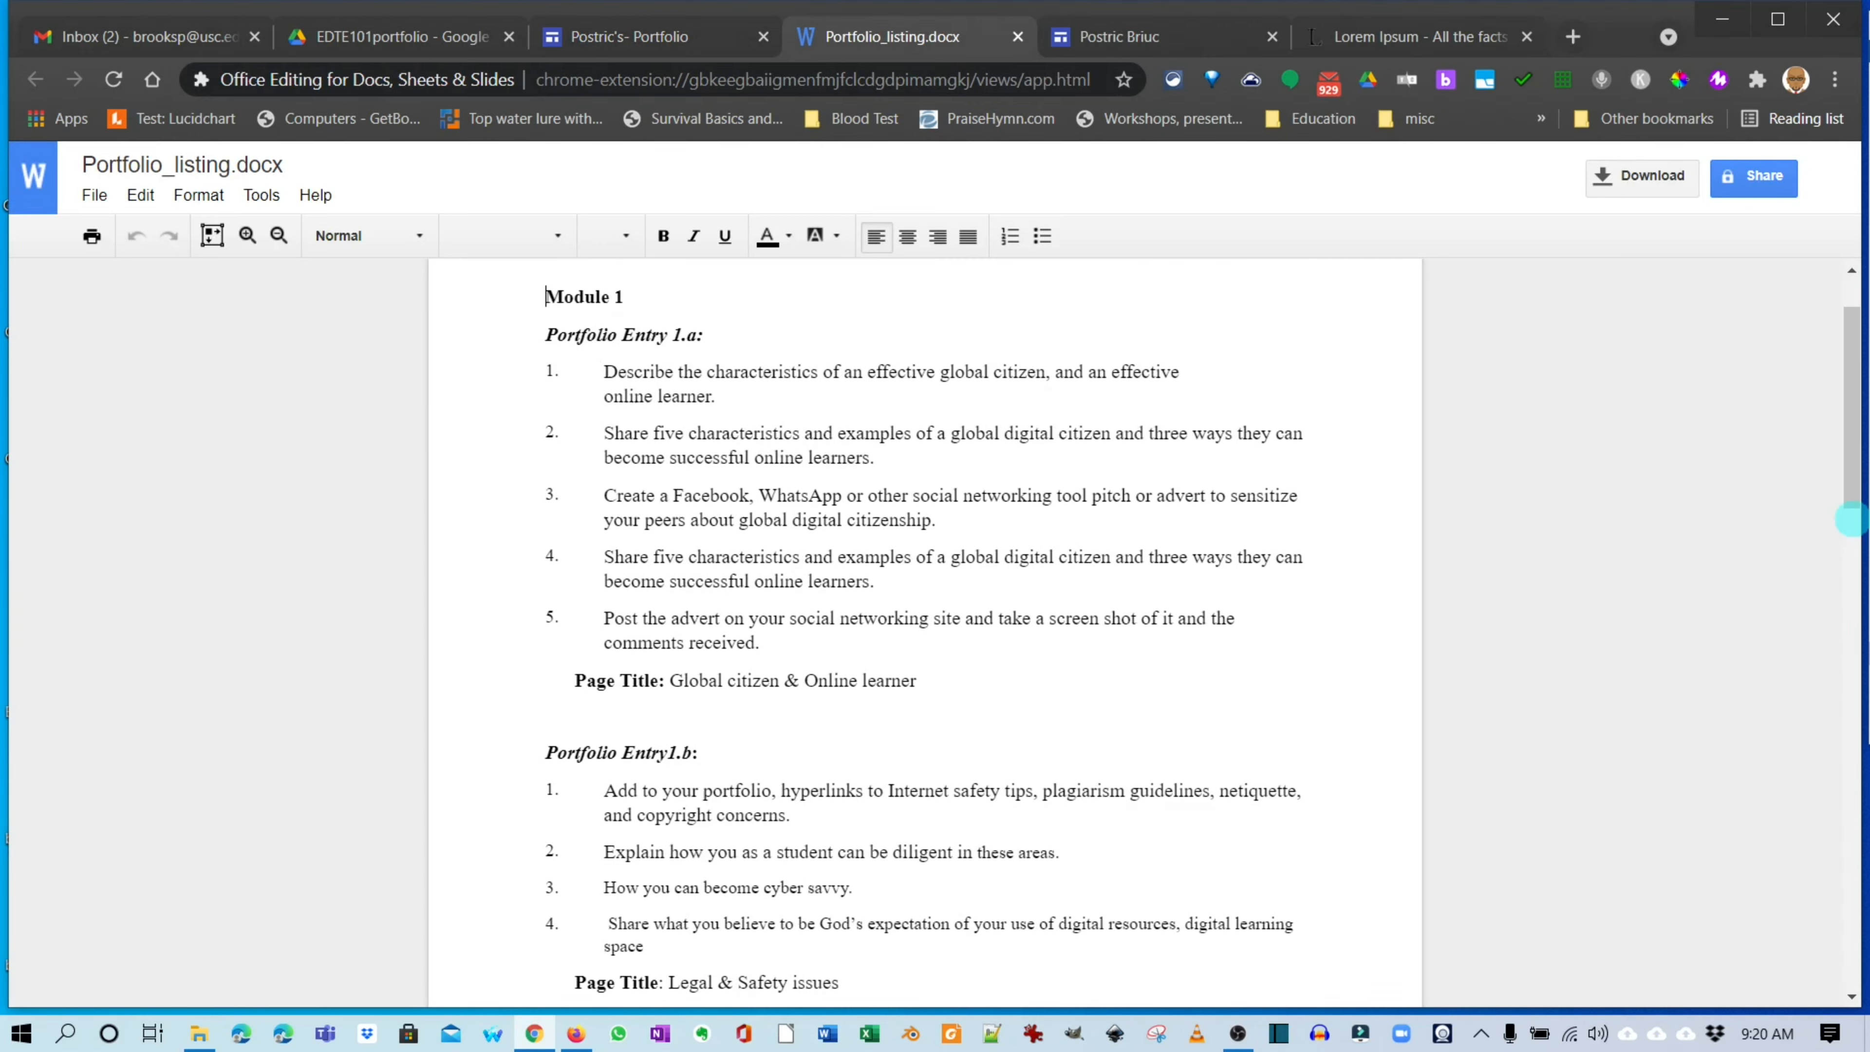
scroll(1850, 519, down, 2)
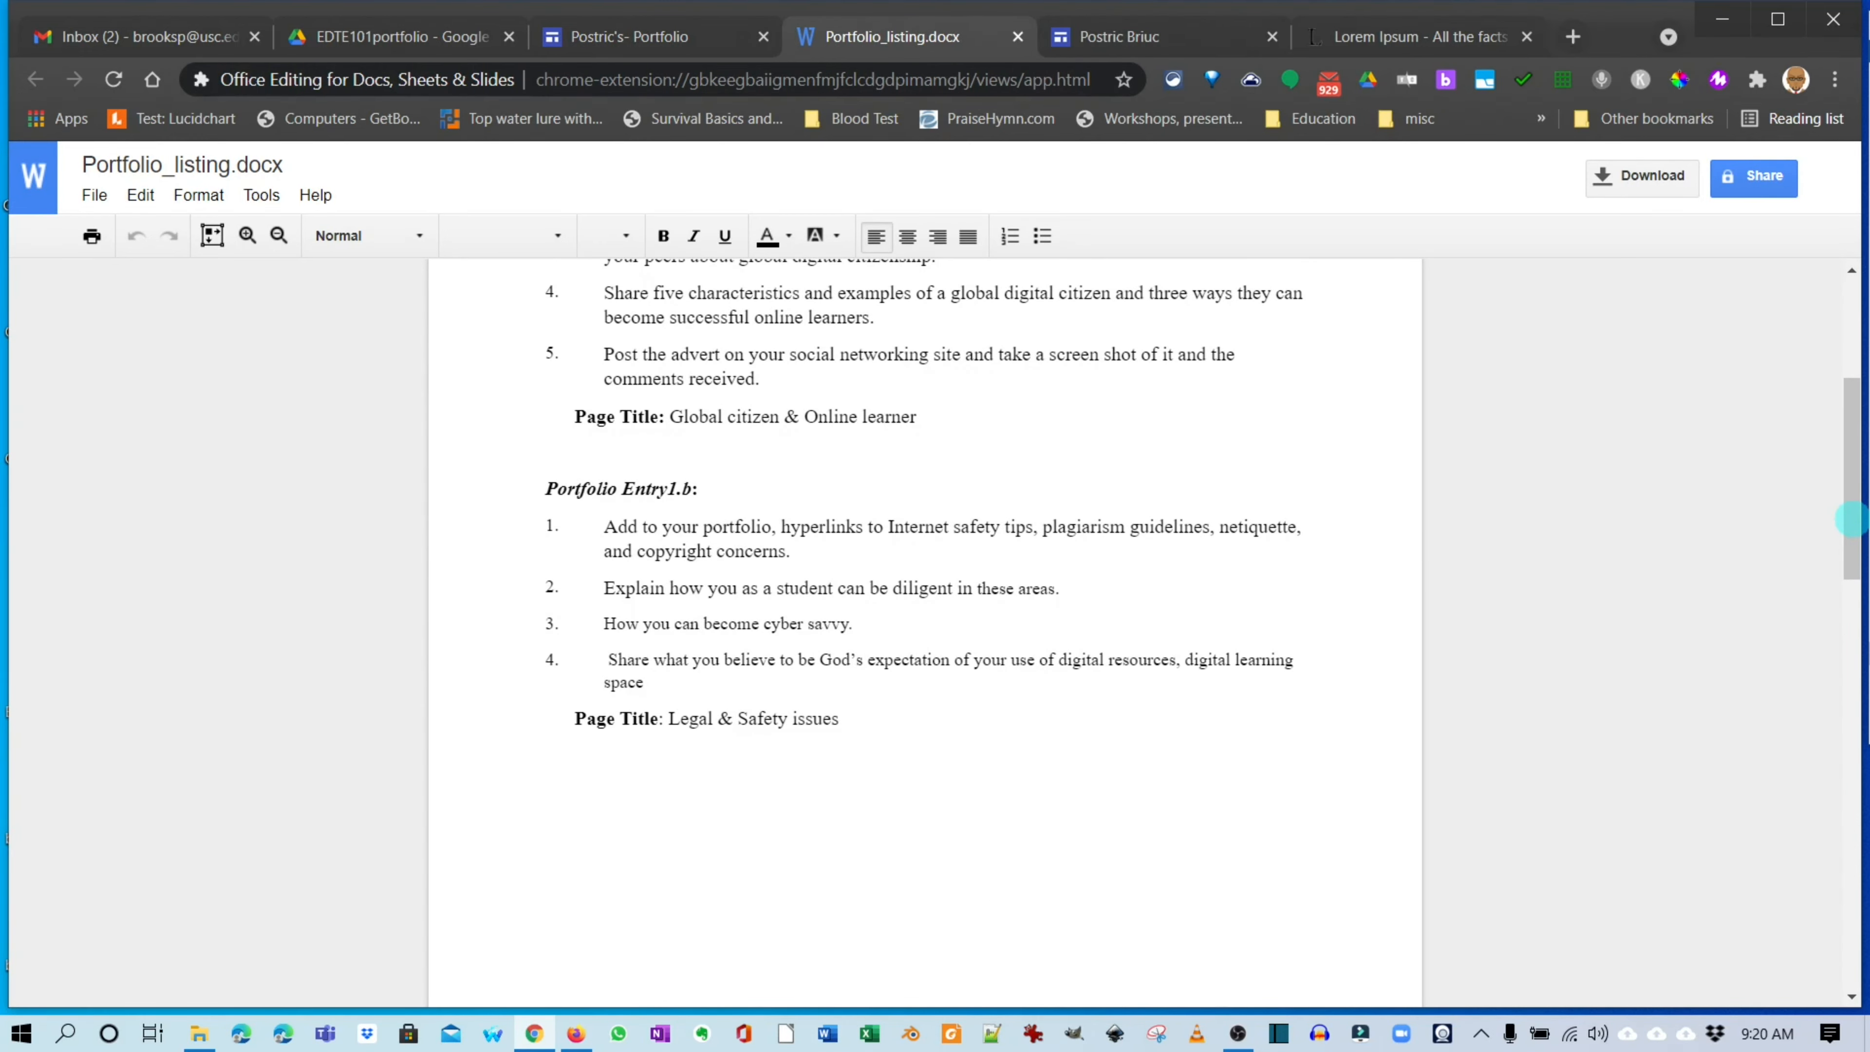
scroll(1850, 519, up, 3)
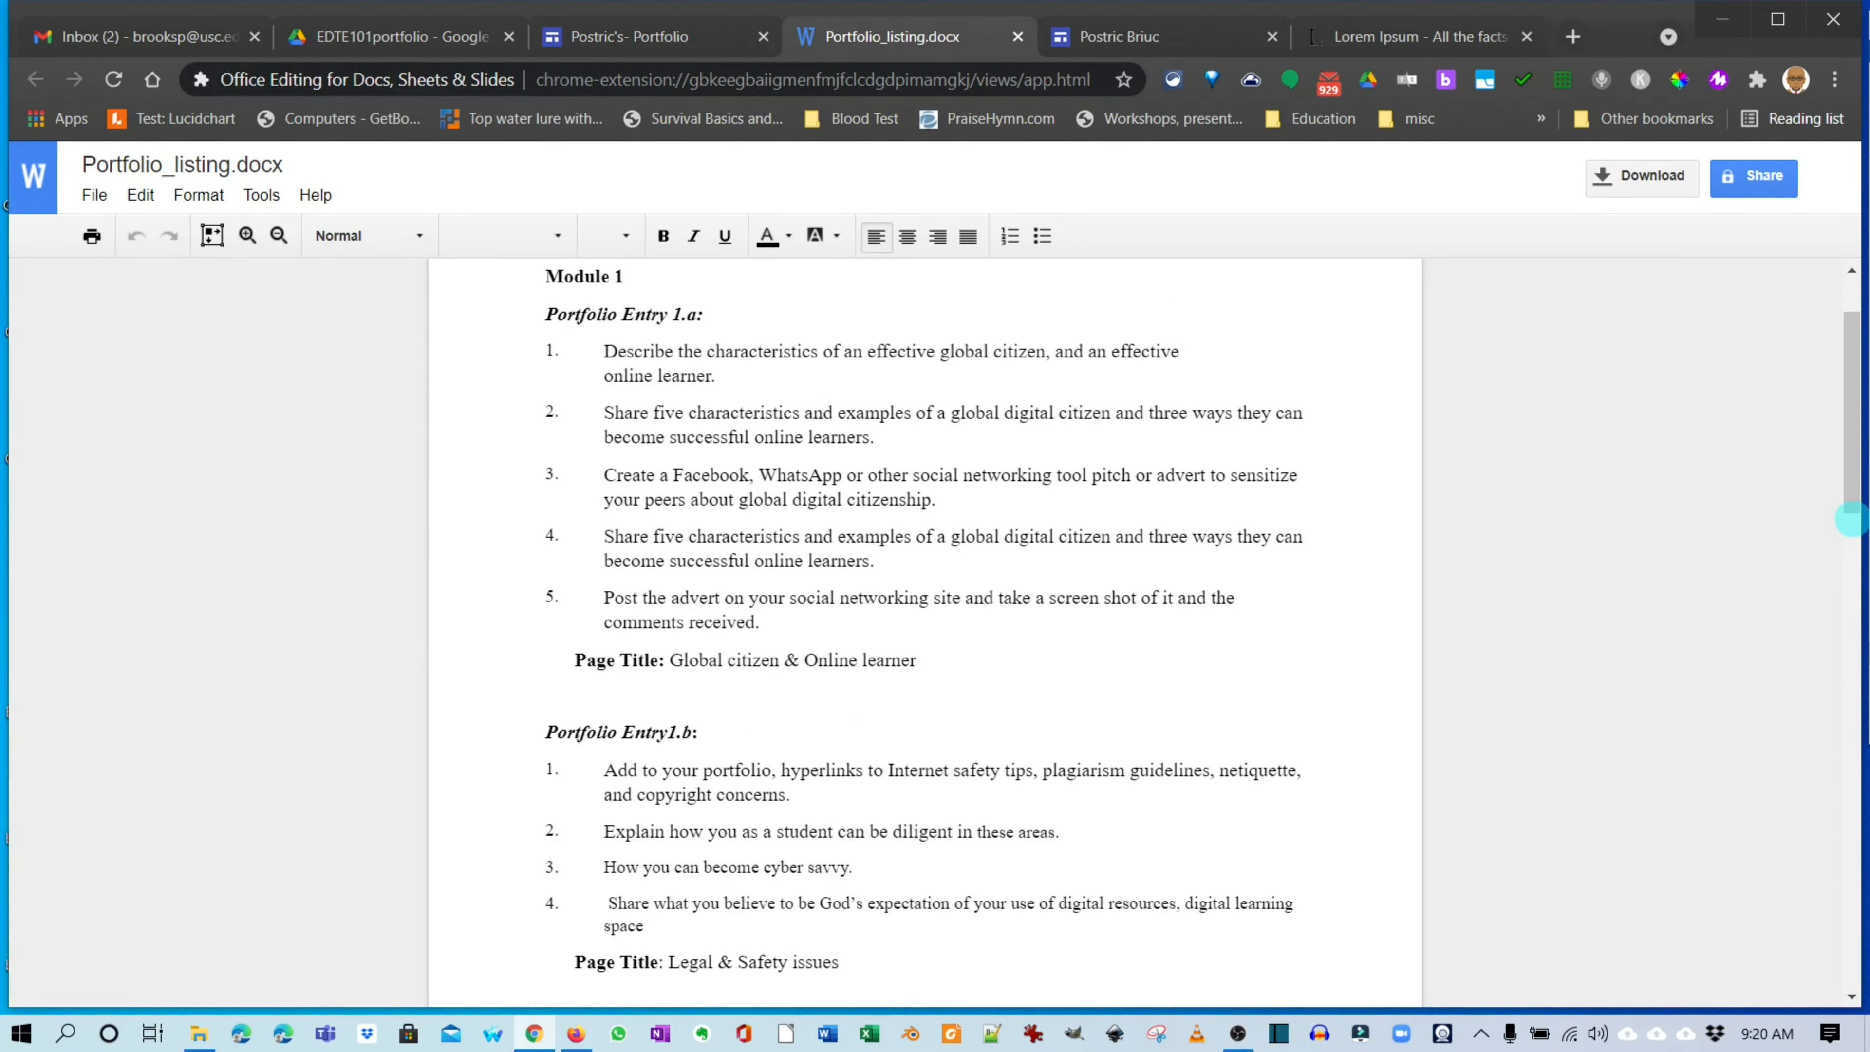
scroll(1850, 519, down, 1)
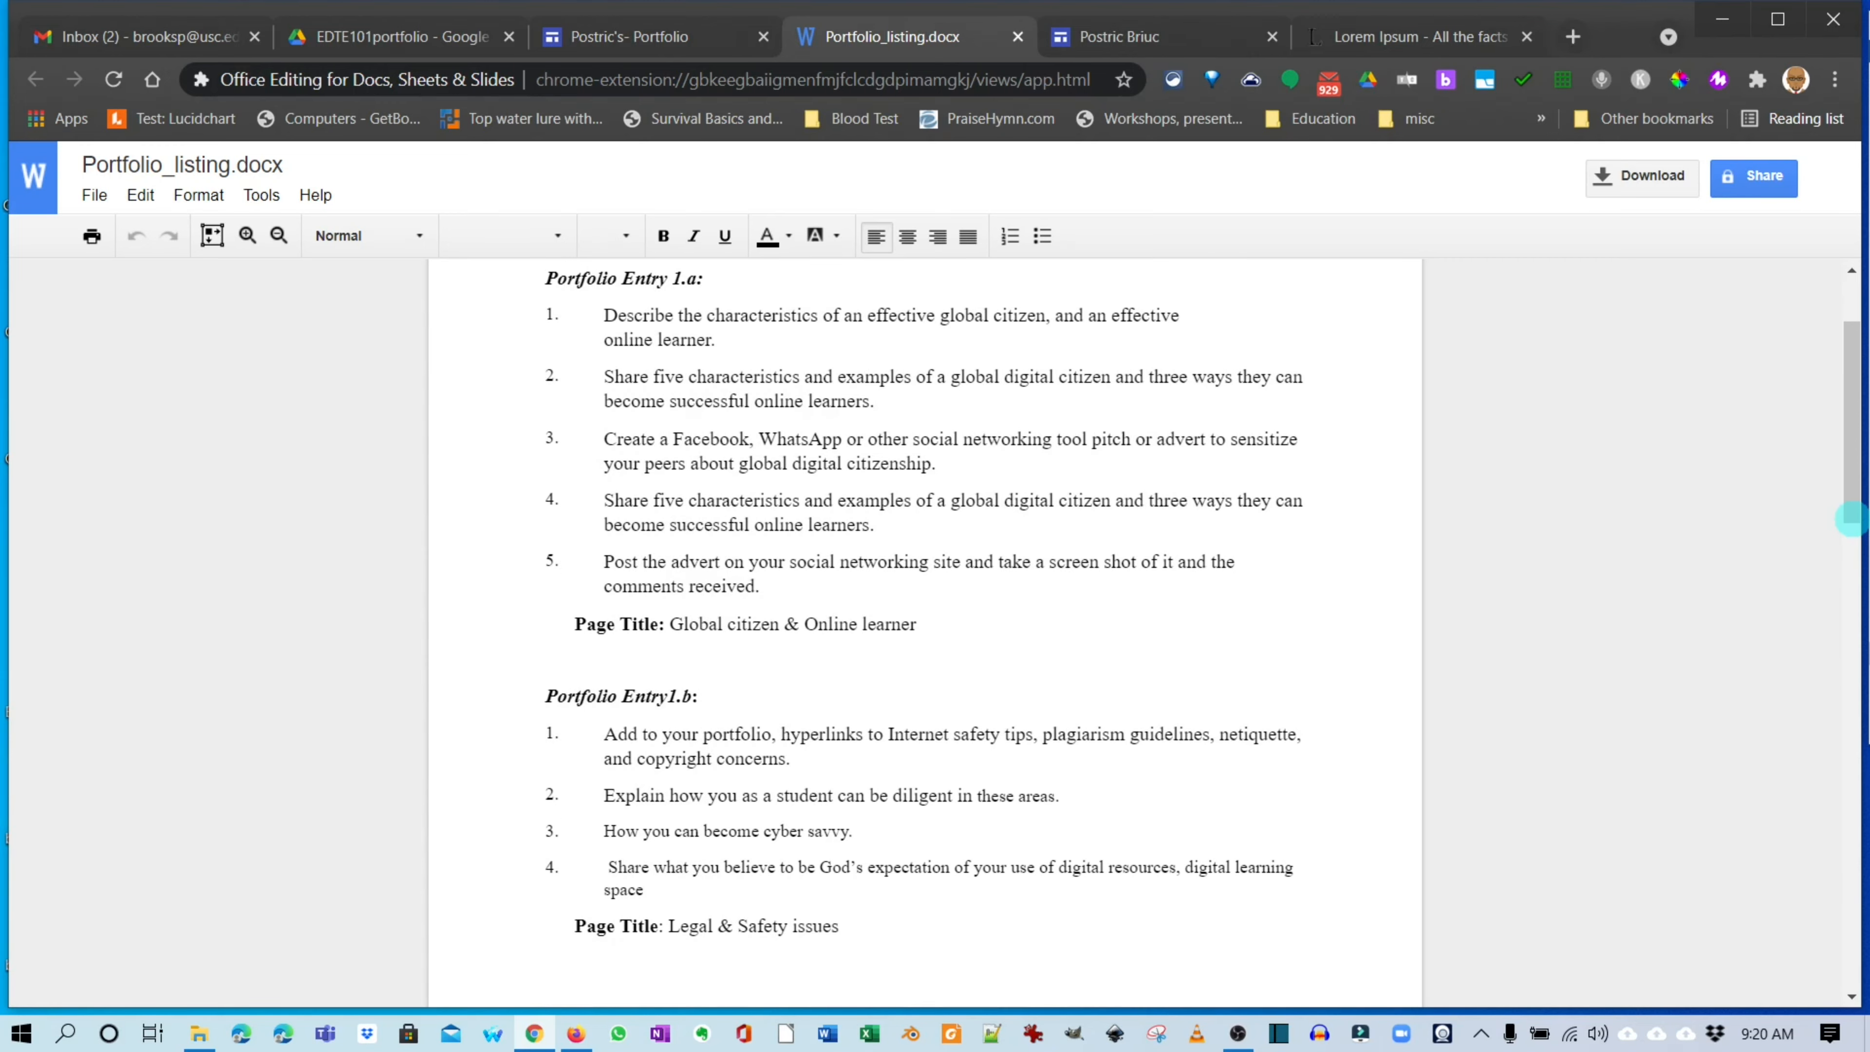
scroll(1850, 519, down, 3)
scroll(1850, 519, down, 2)
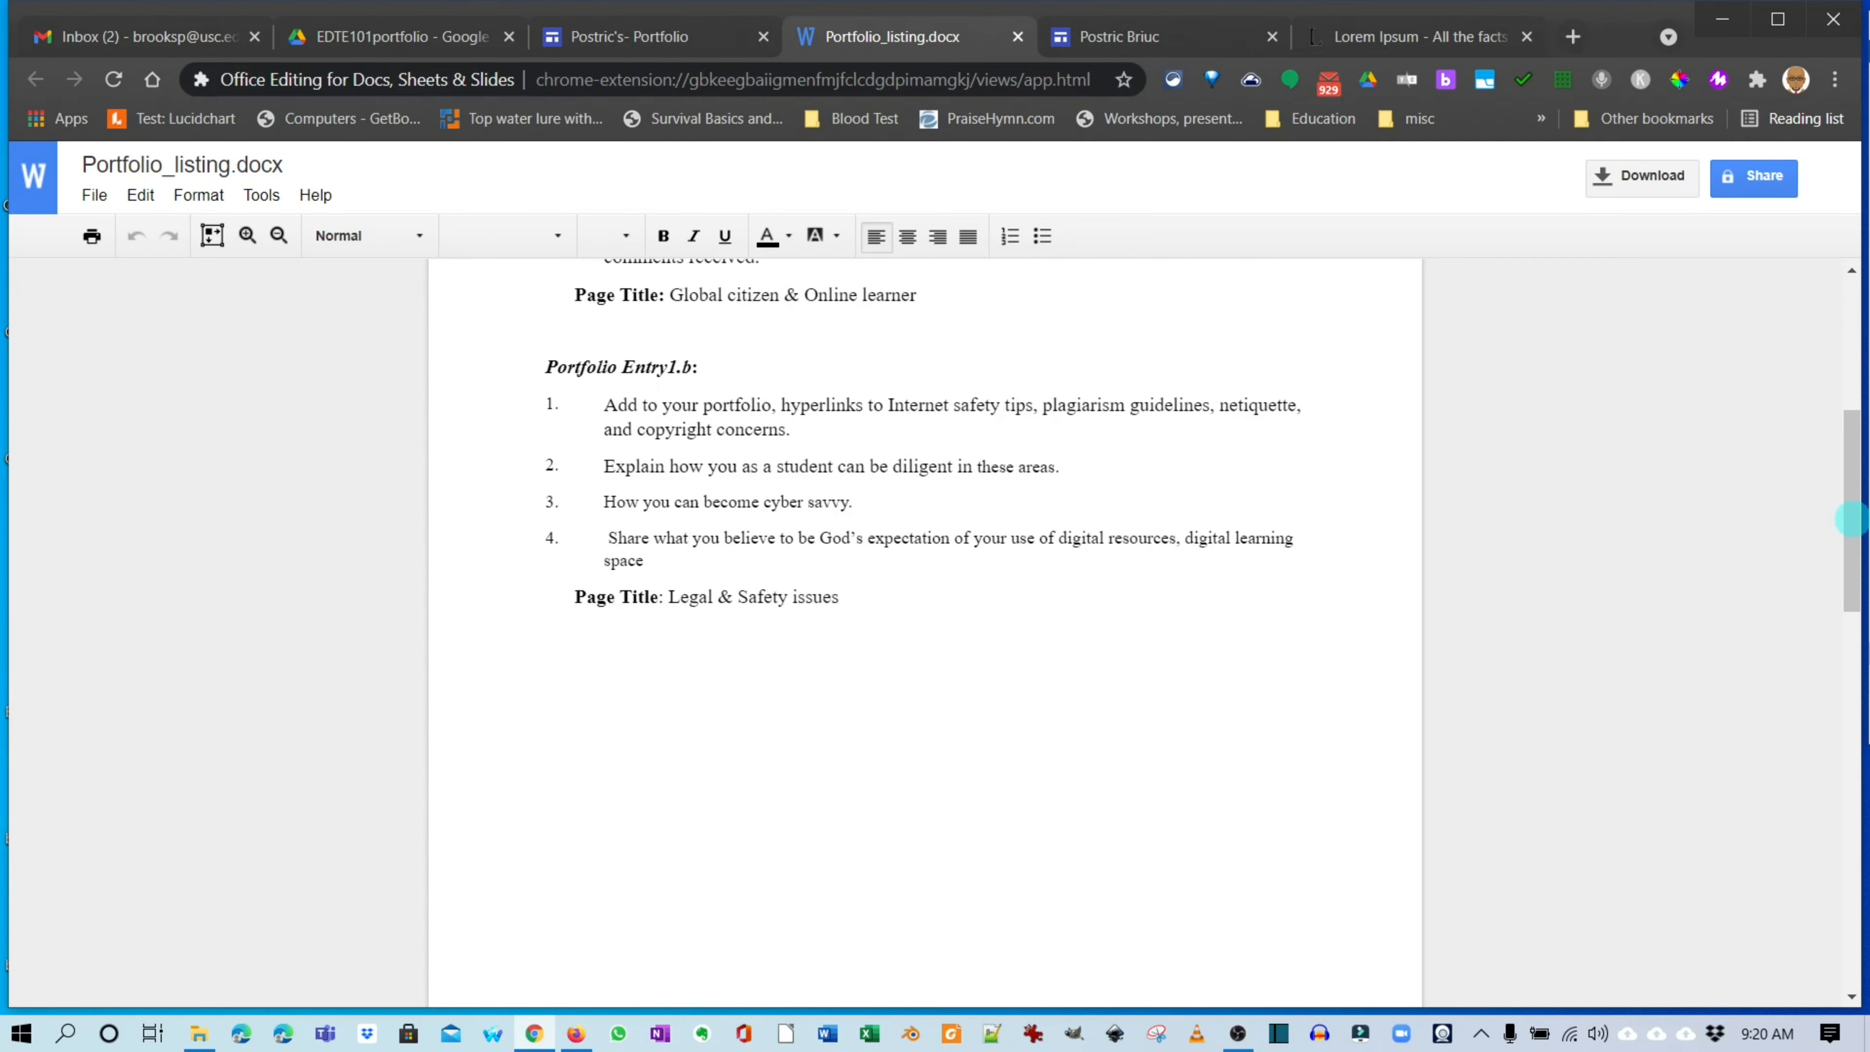
scroll(1850, 519, up, 5)
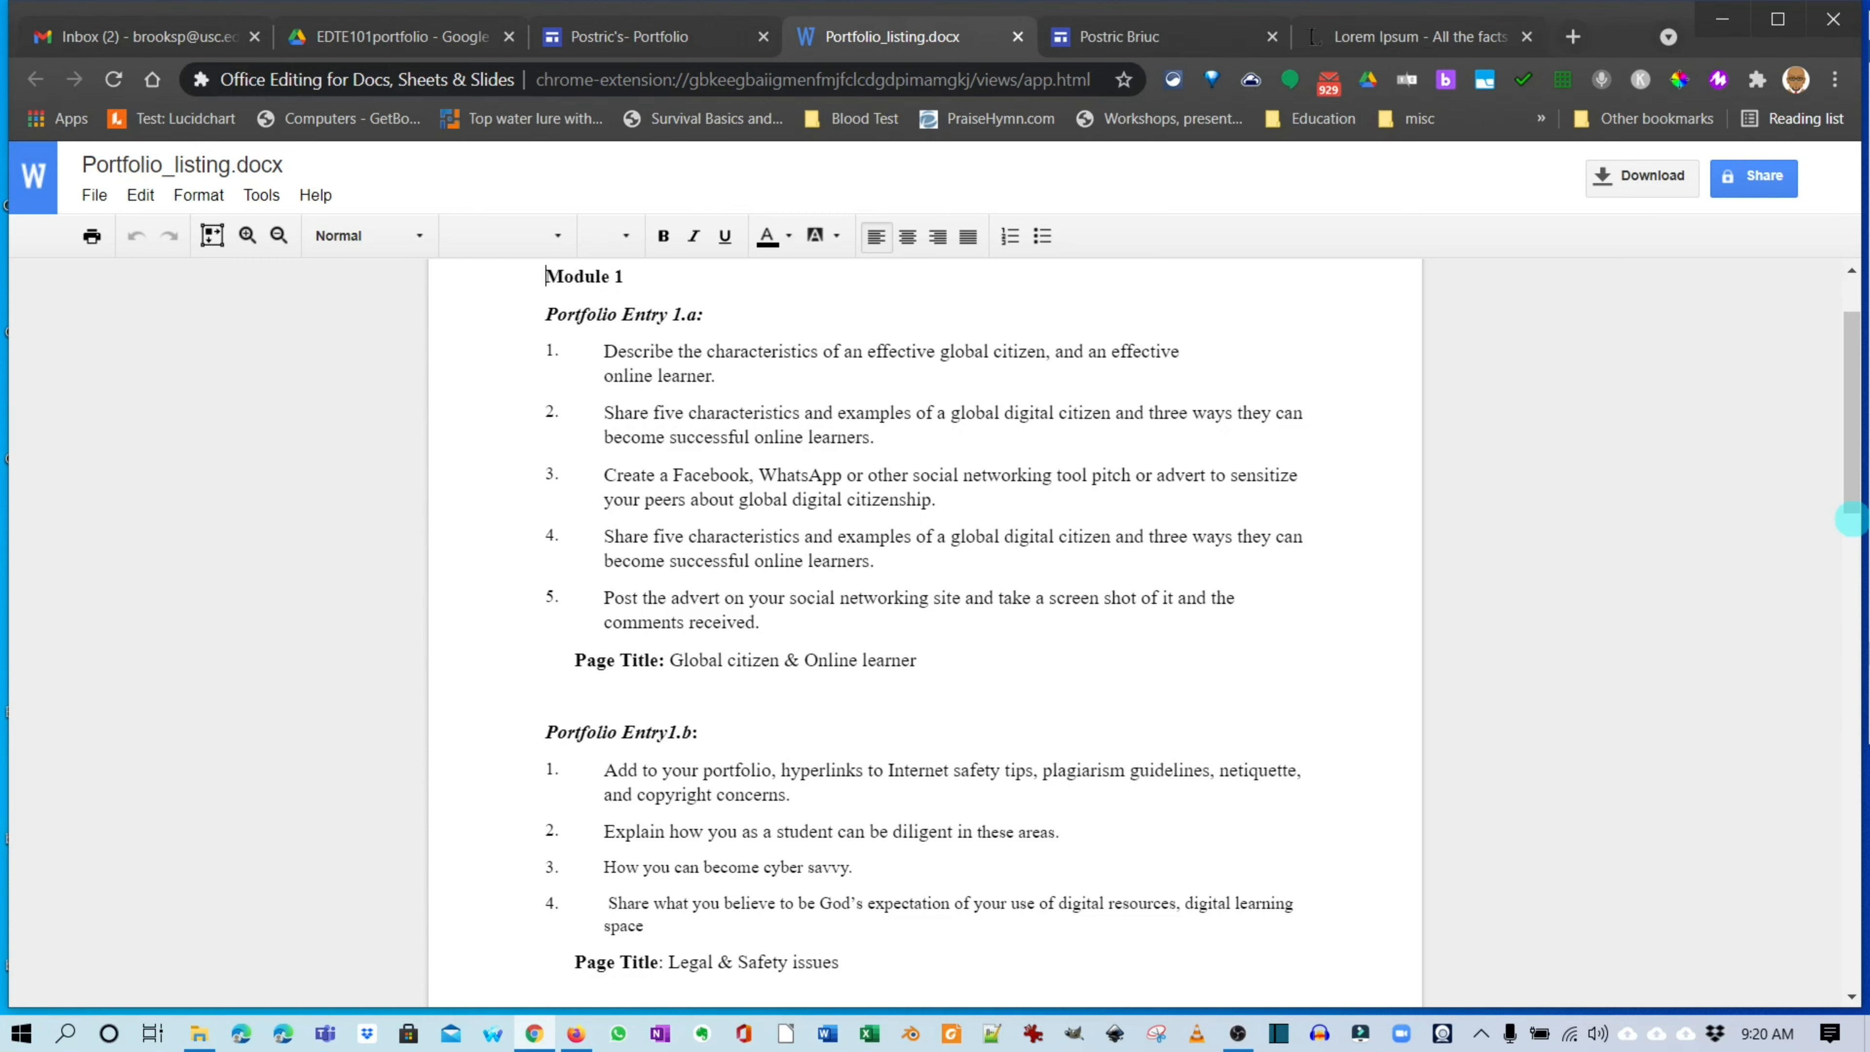
click(753, 795)
scroll(1850, 519, down, 3)
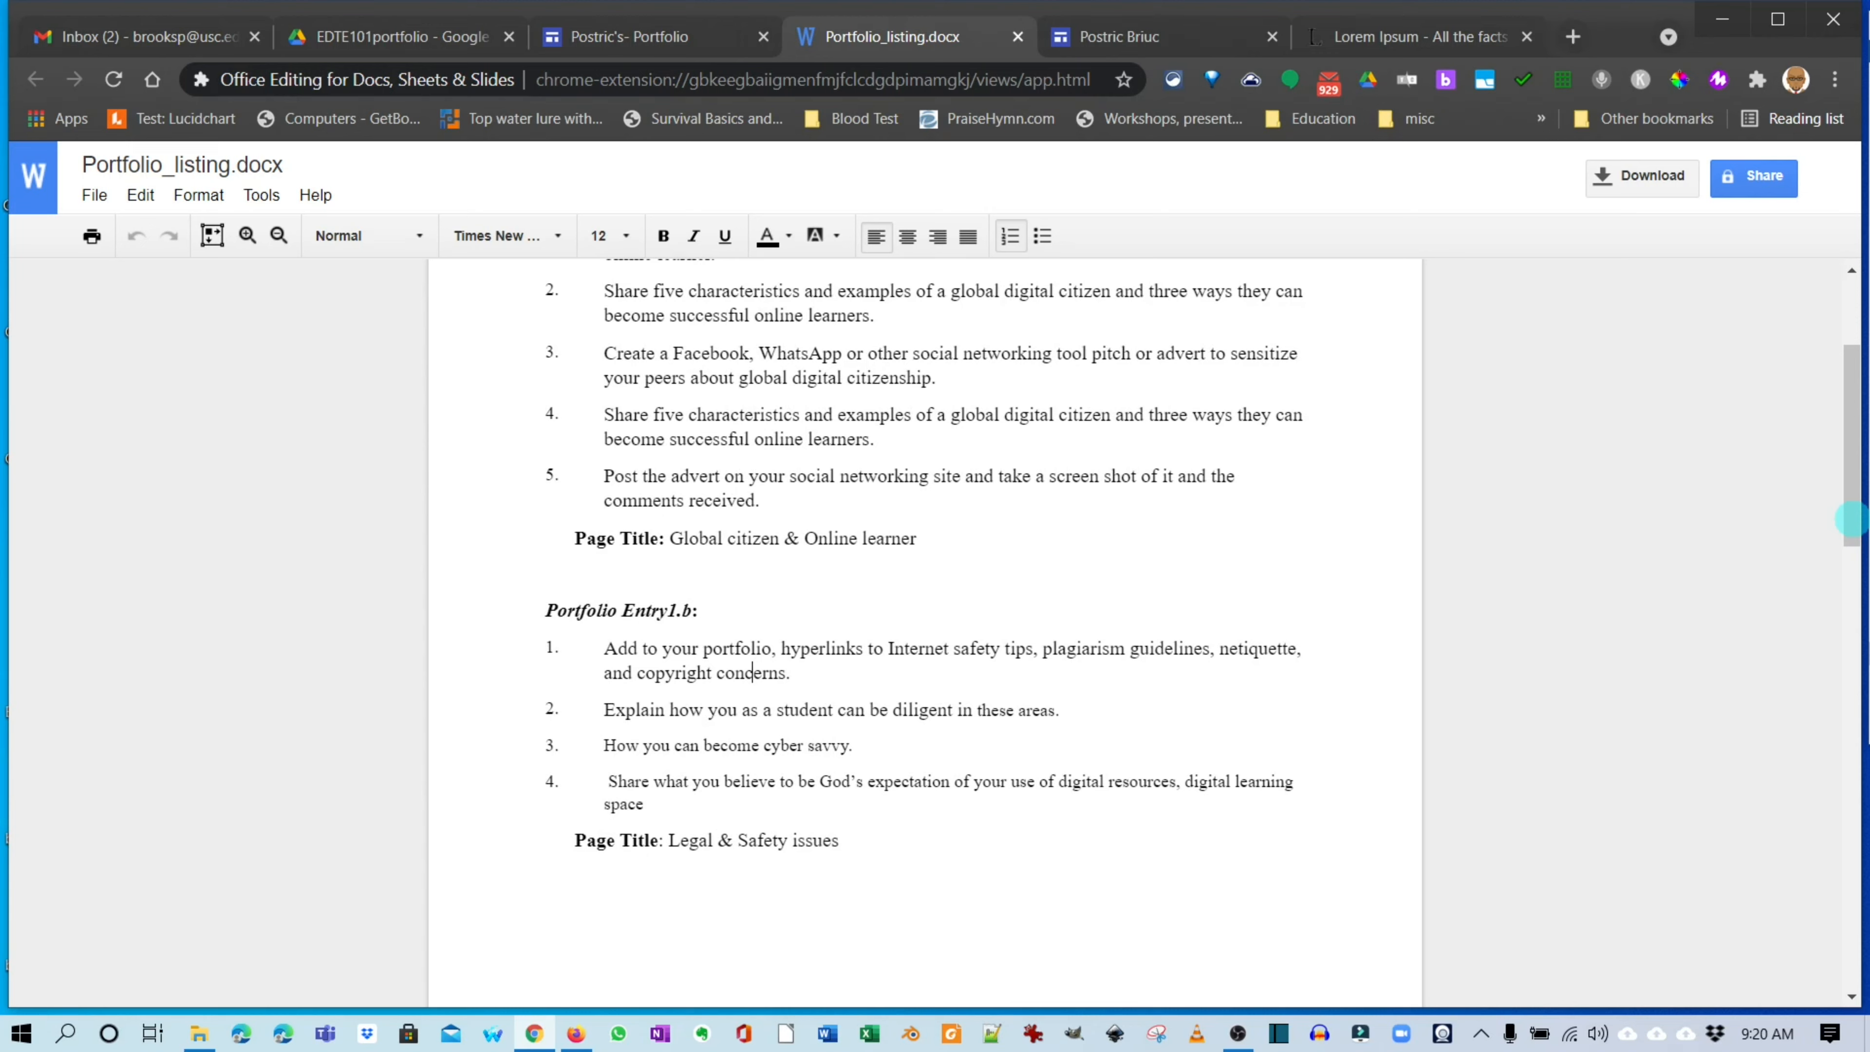
drag(664, 840, 669, 841)
key(shift+End)
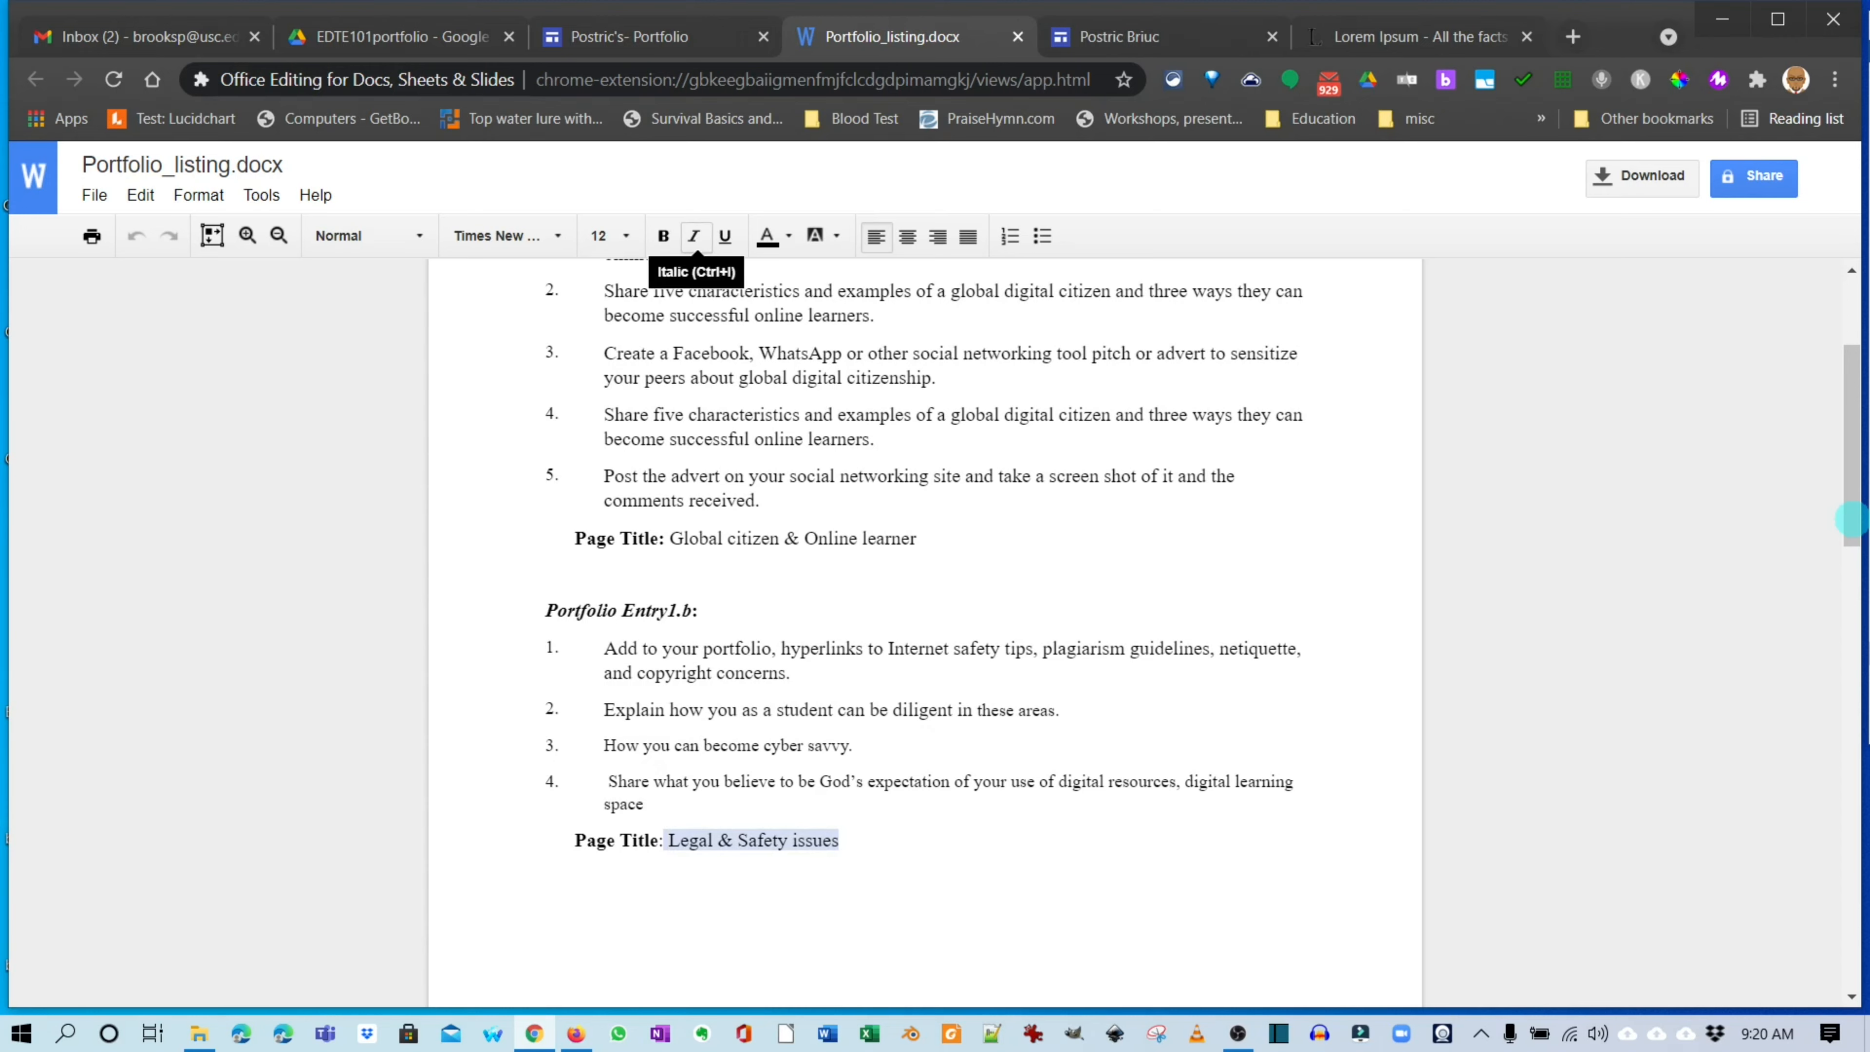
Back in Sites, open Global citizen & Online learner from the Pages list.
key(ctrl+shift+Tab)
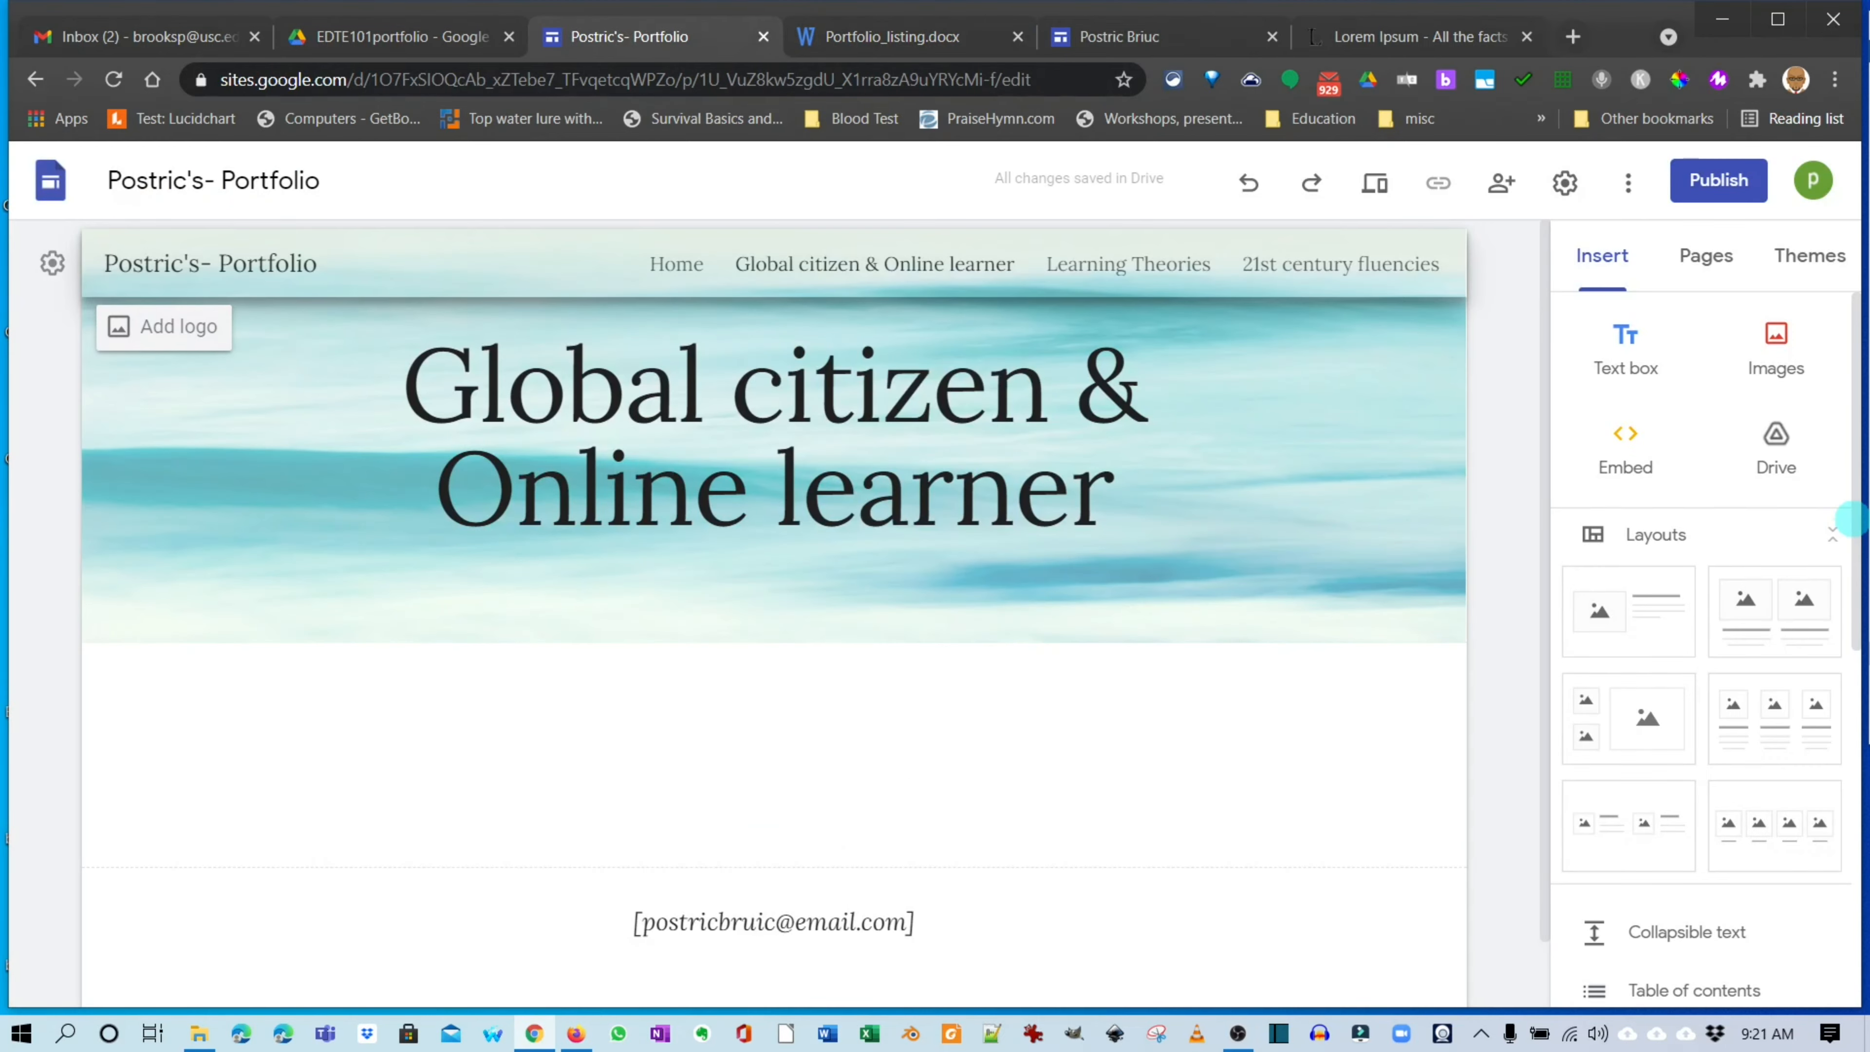
click(1707, 256)
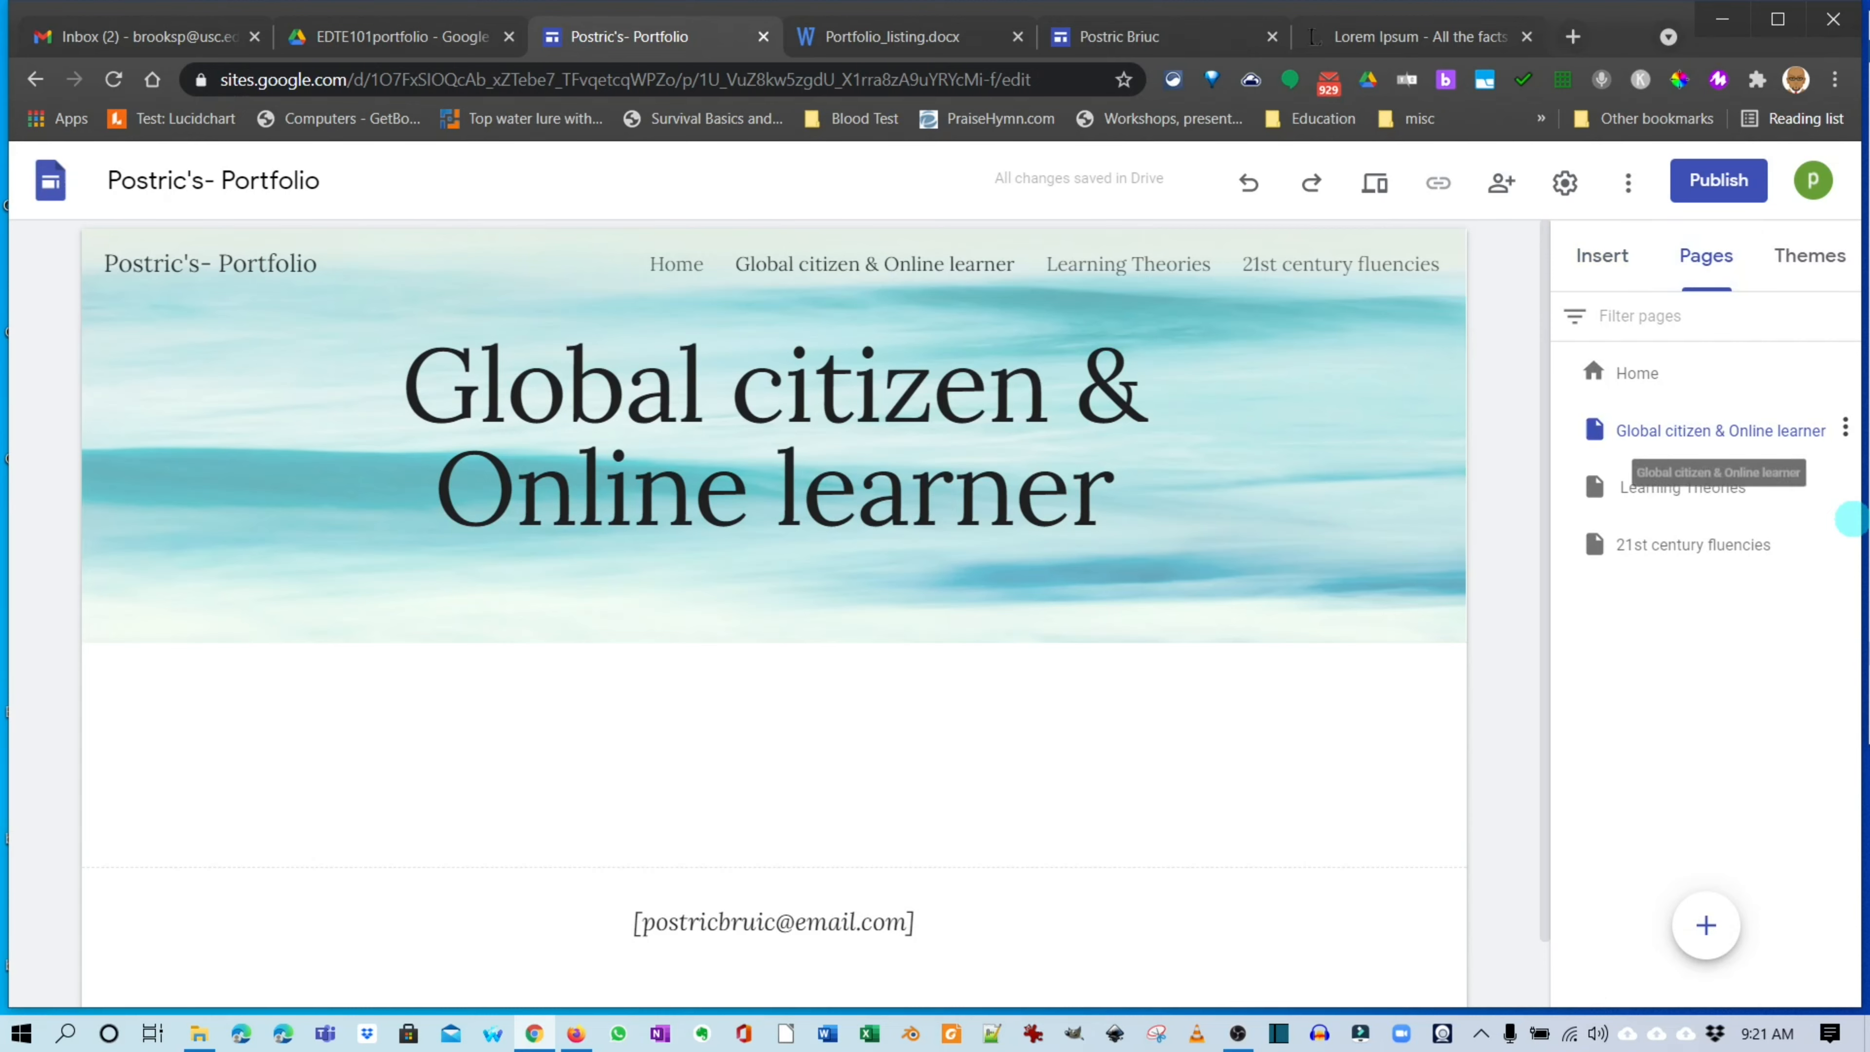
click(1720, 430)
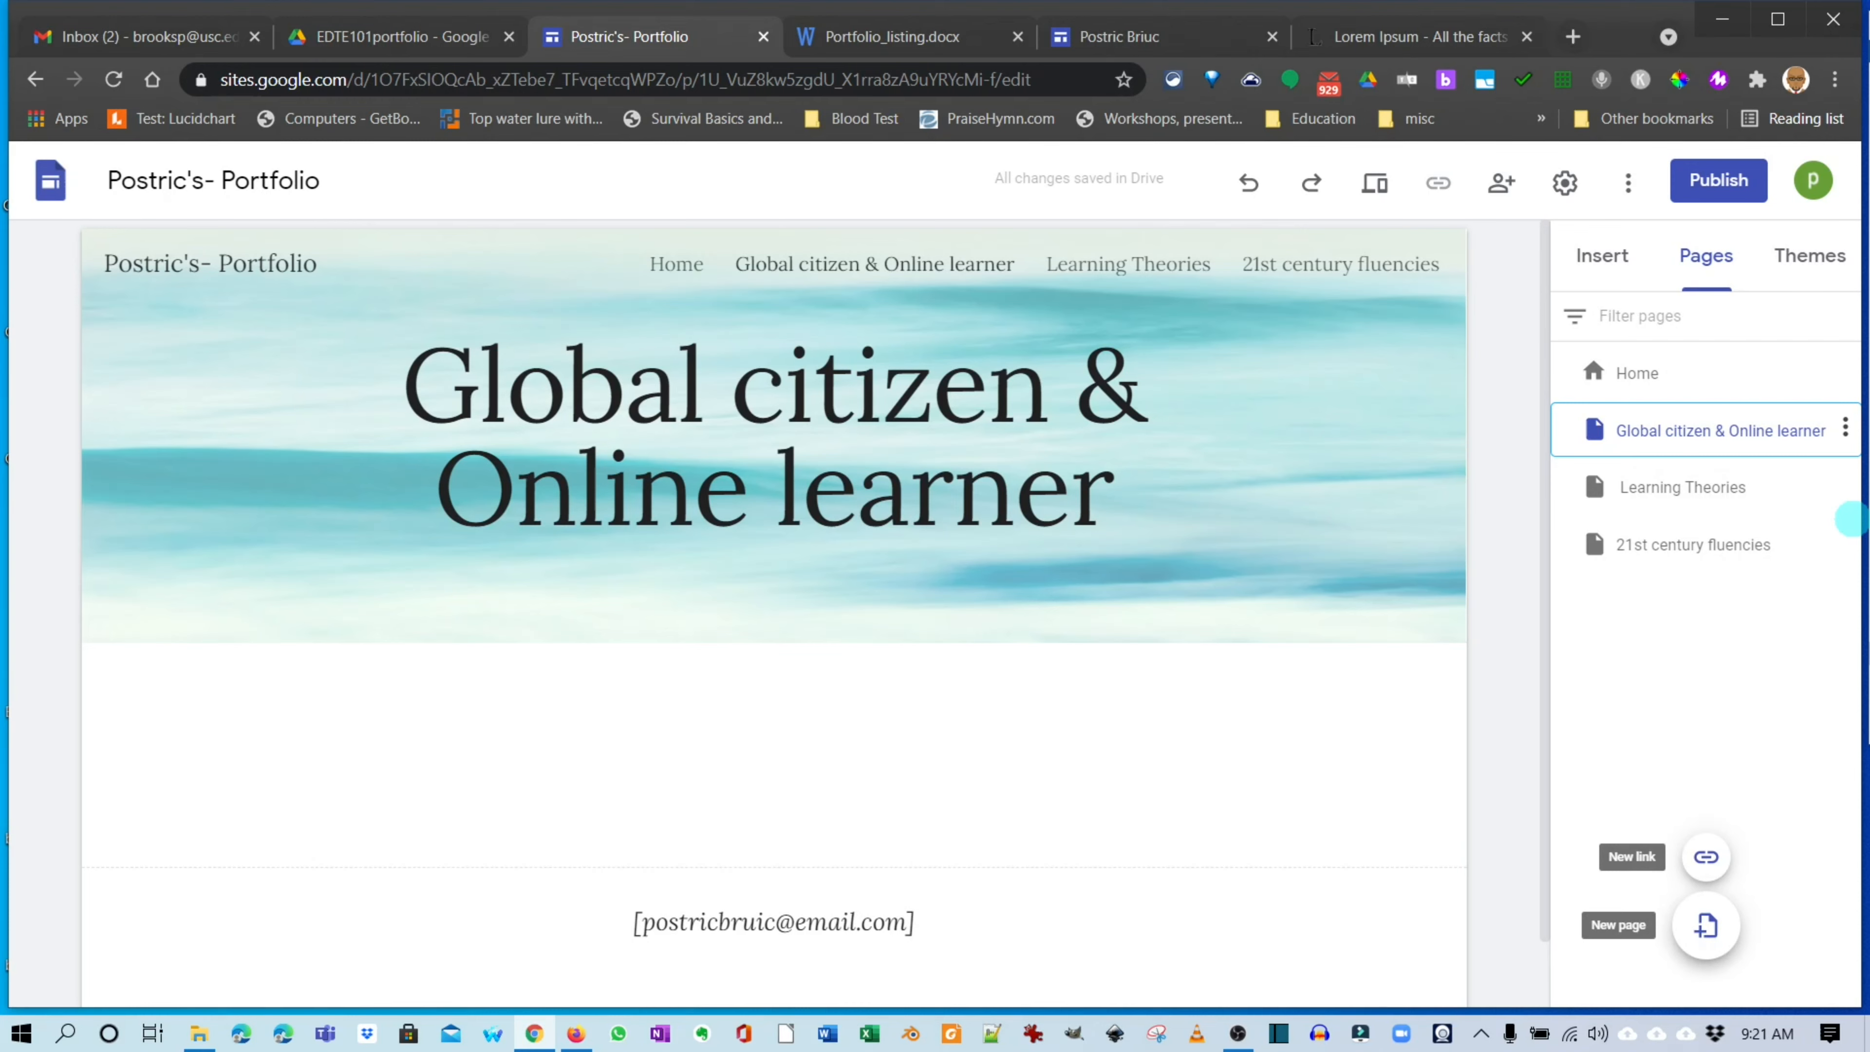
Add a new page named 'Legal & Safety issues'.
click(1706, 925)
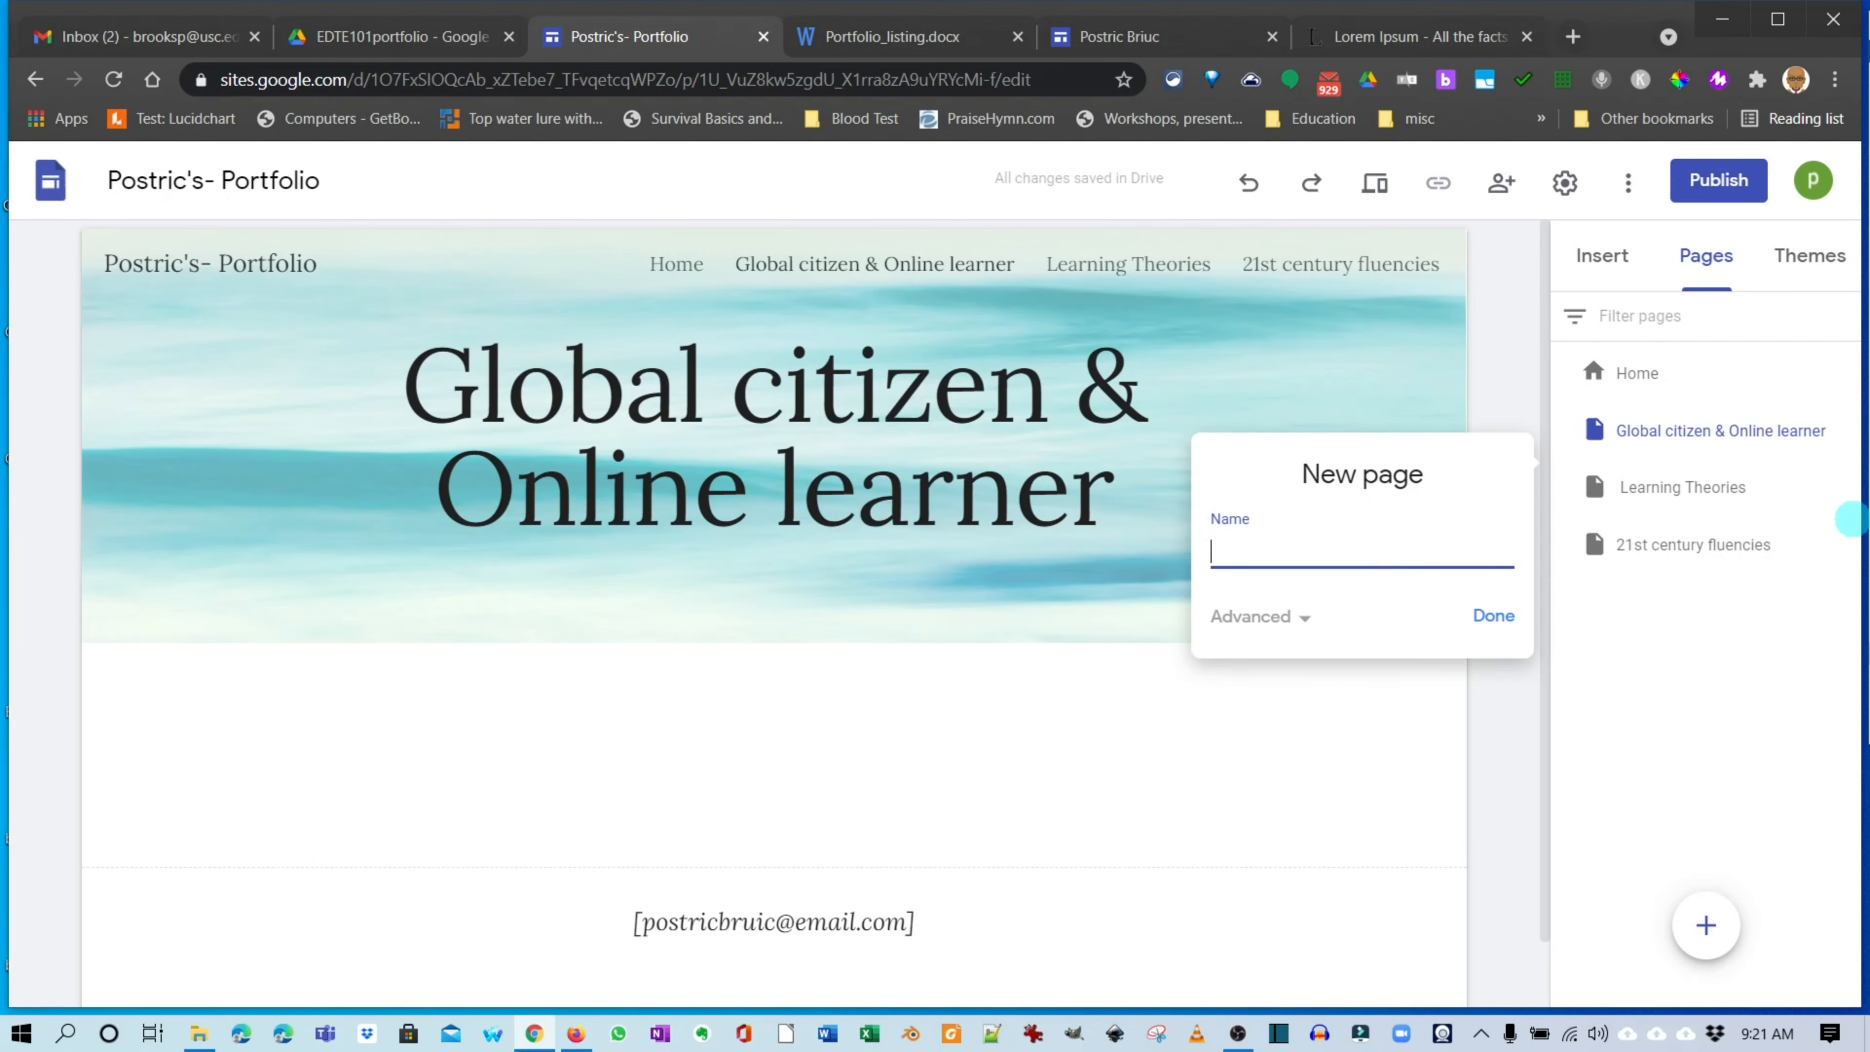
text(Legal & Safety issues)
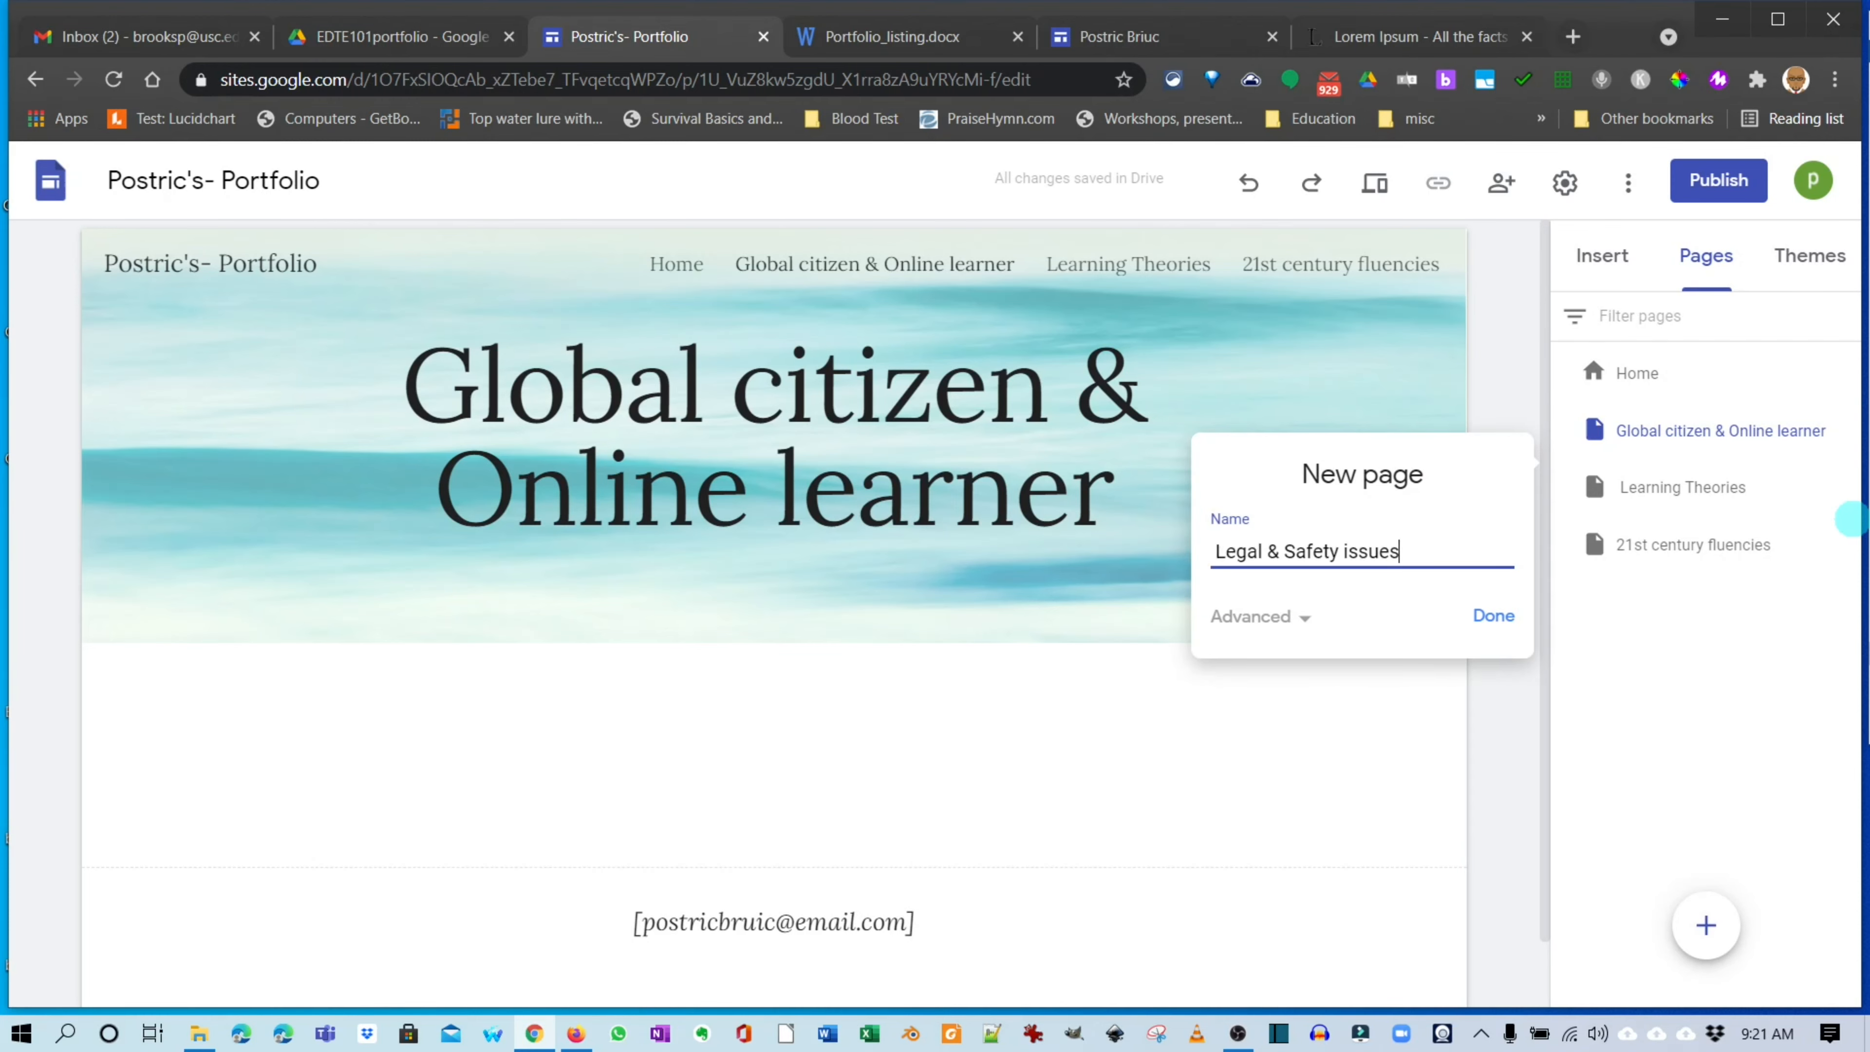
key(Return)
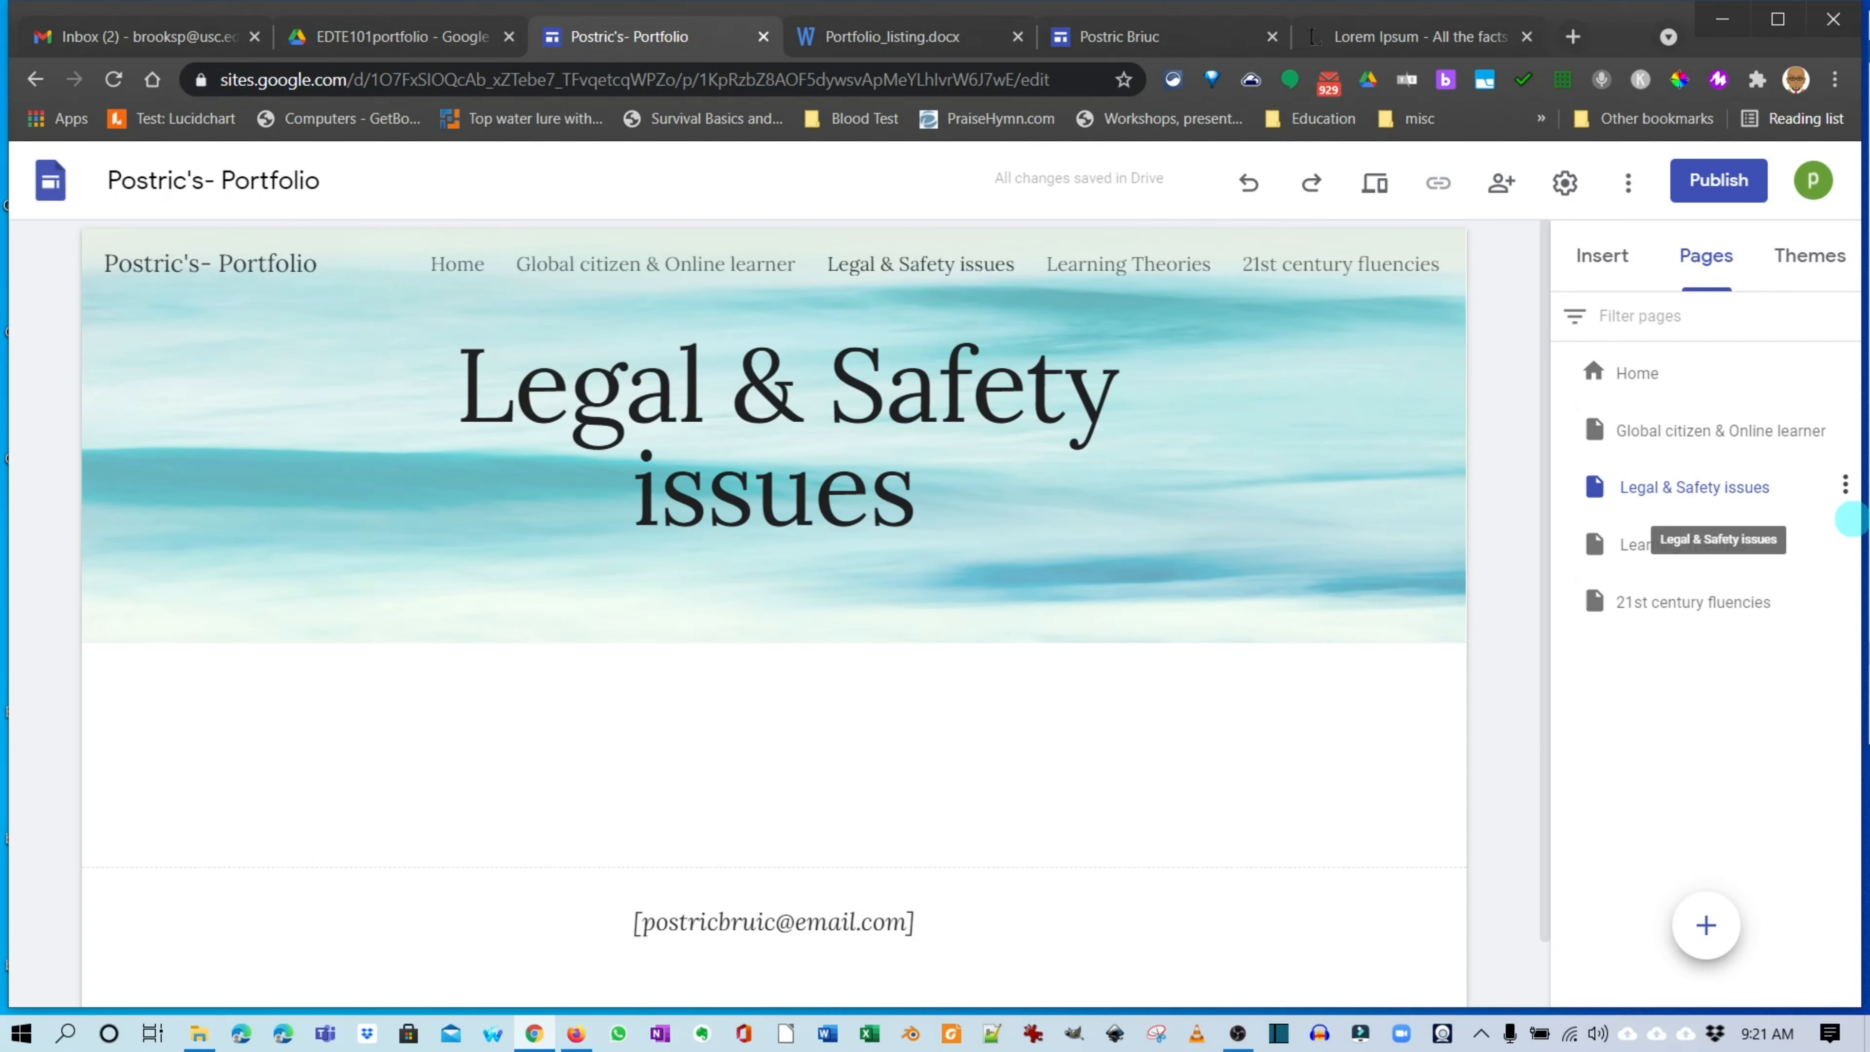
Nest the Legal & Safety issues page under Global citizen & Online learner.
click(1719, 489)
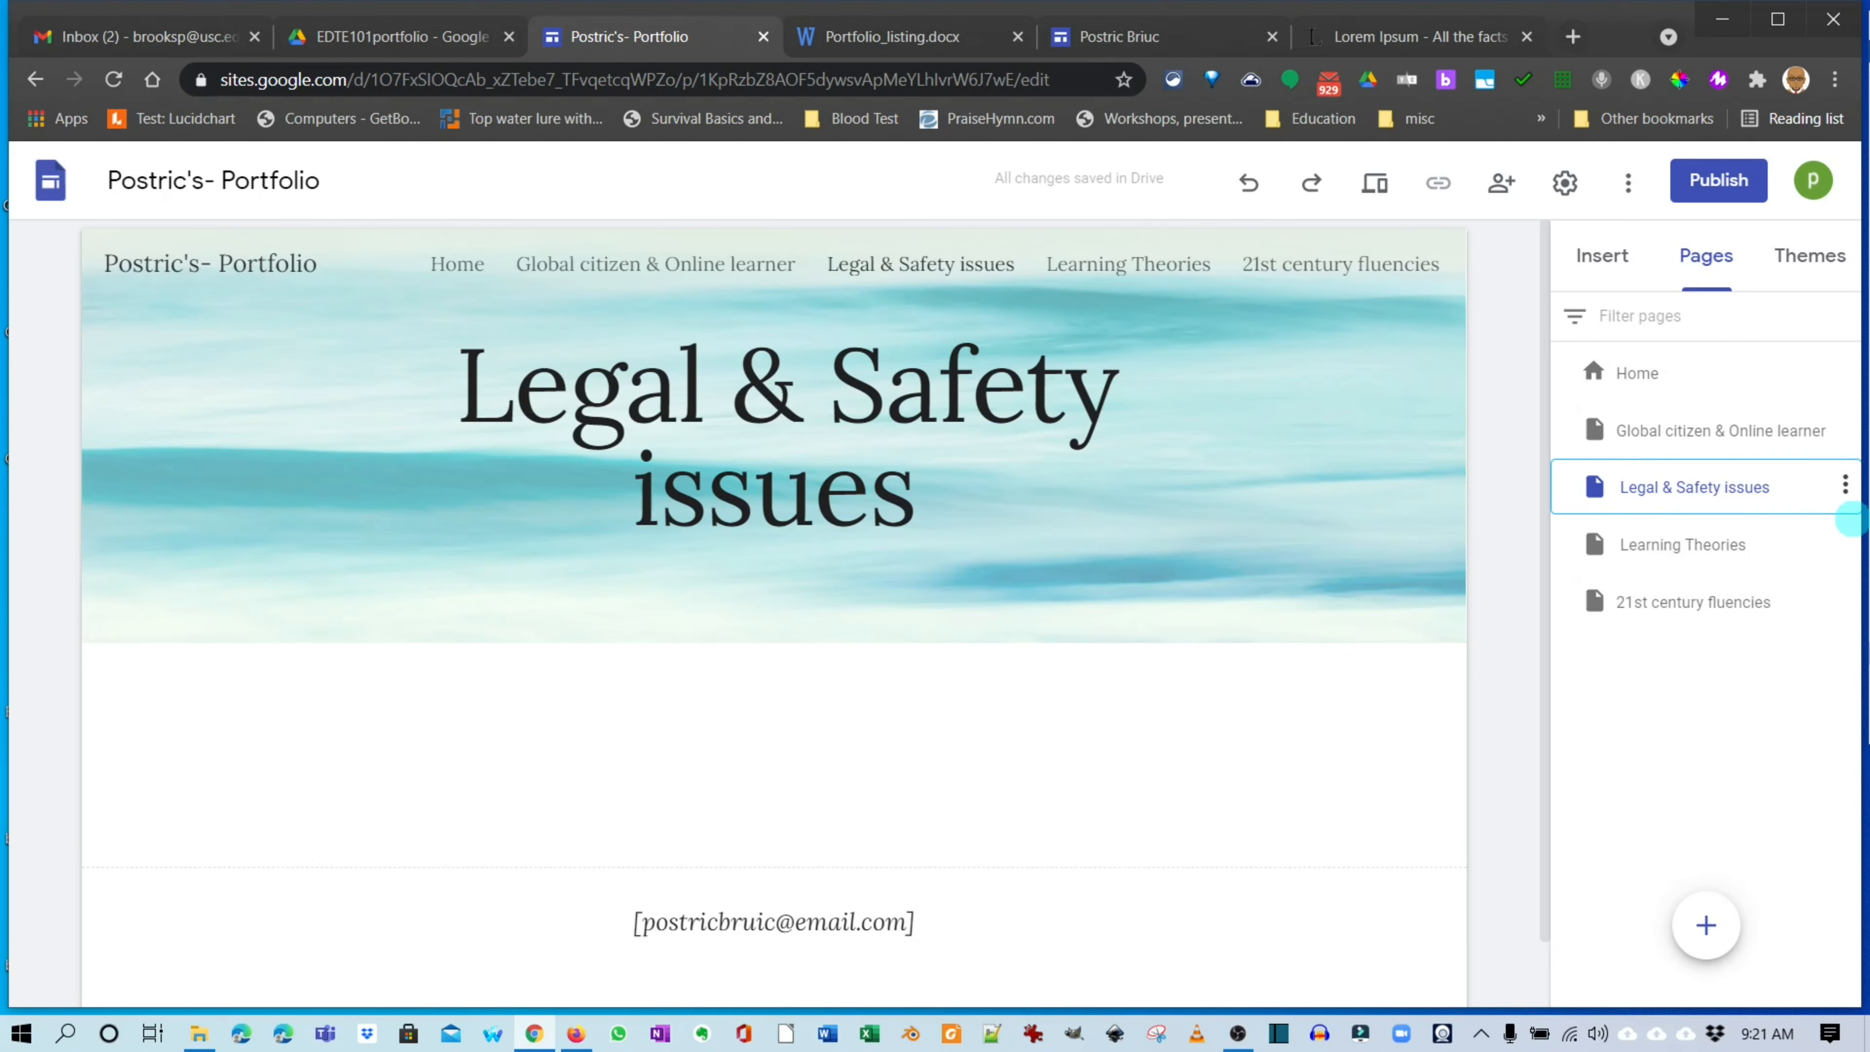
drag(1693, 488, 1751, 462)
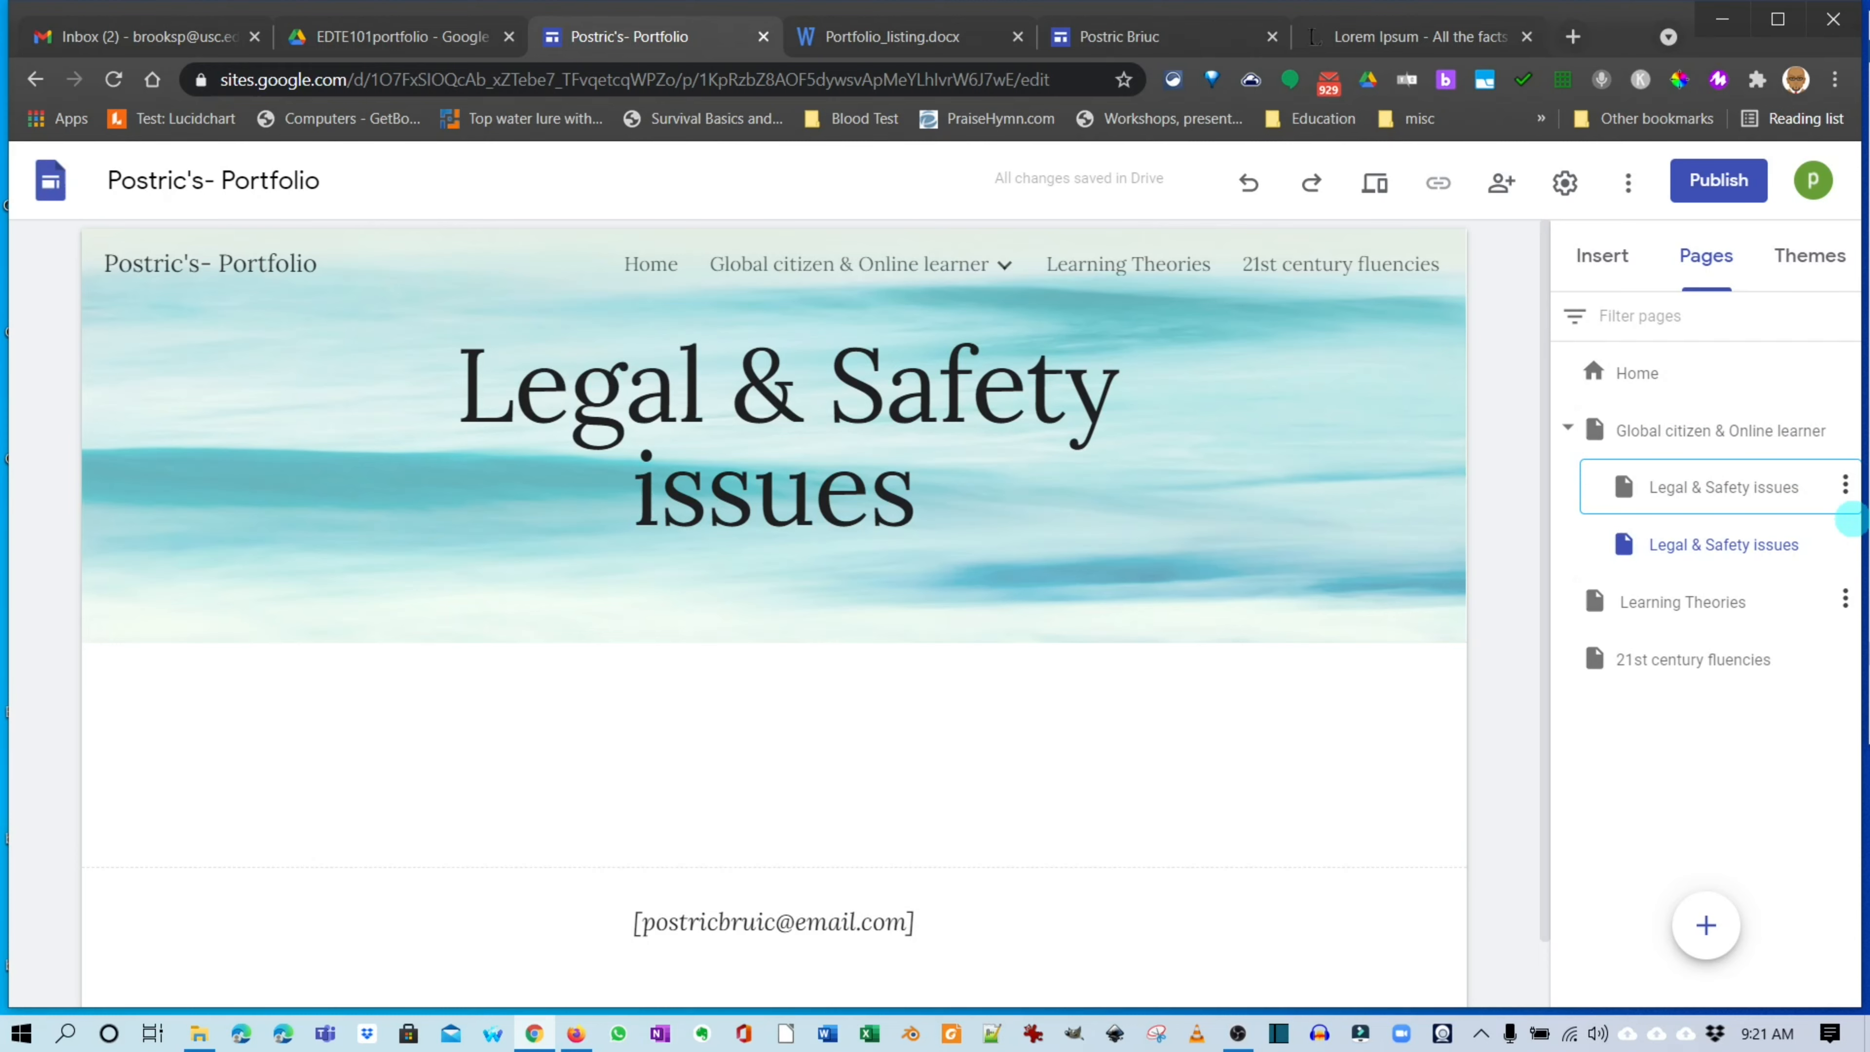
click(1568, 427)
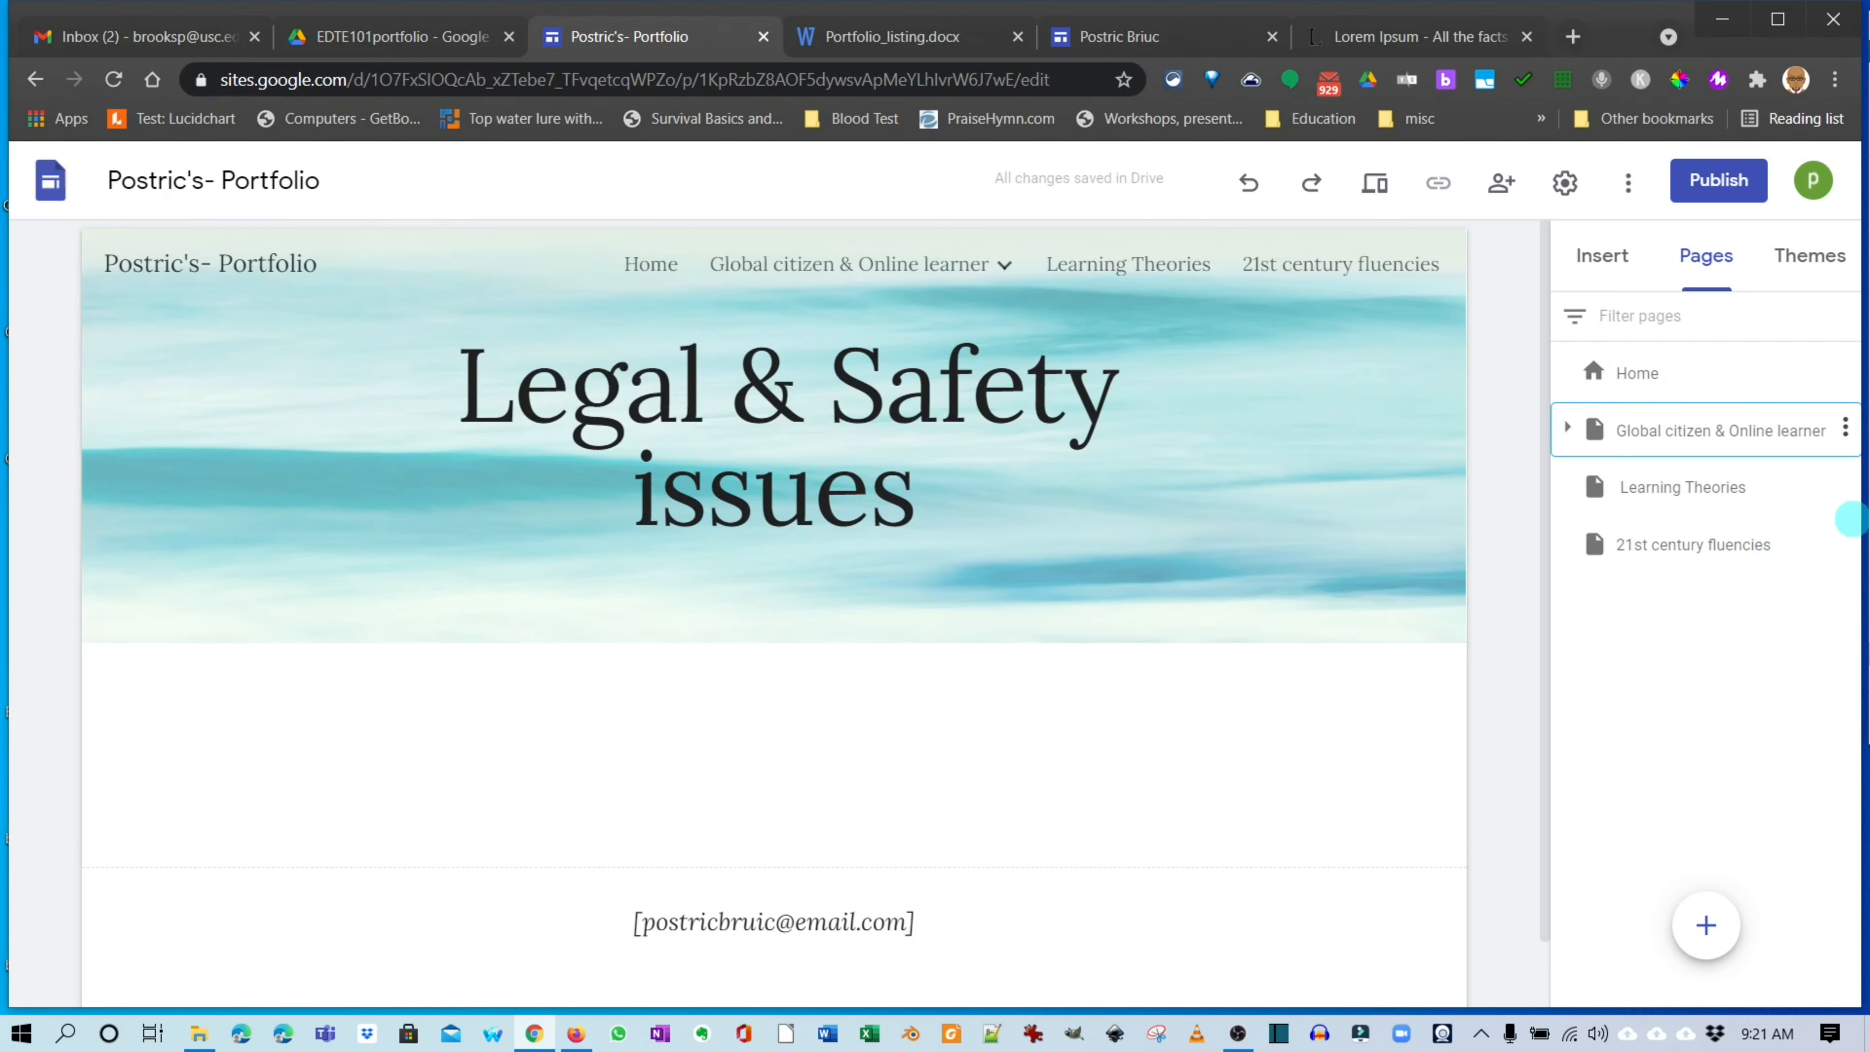
click(1567, 427)
click(1567, 427)
click(1848, 510)
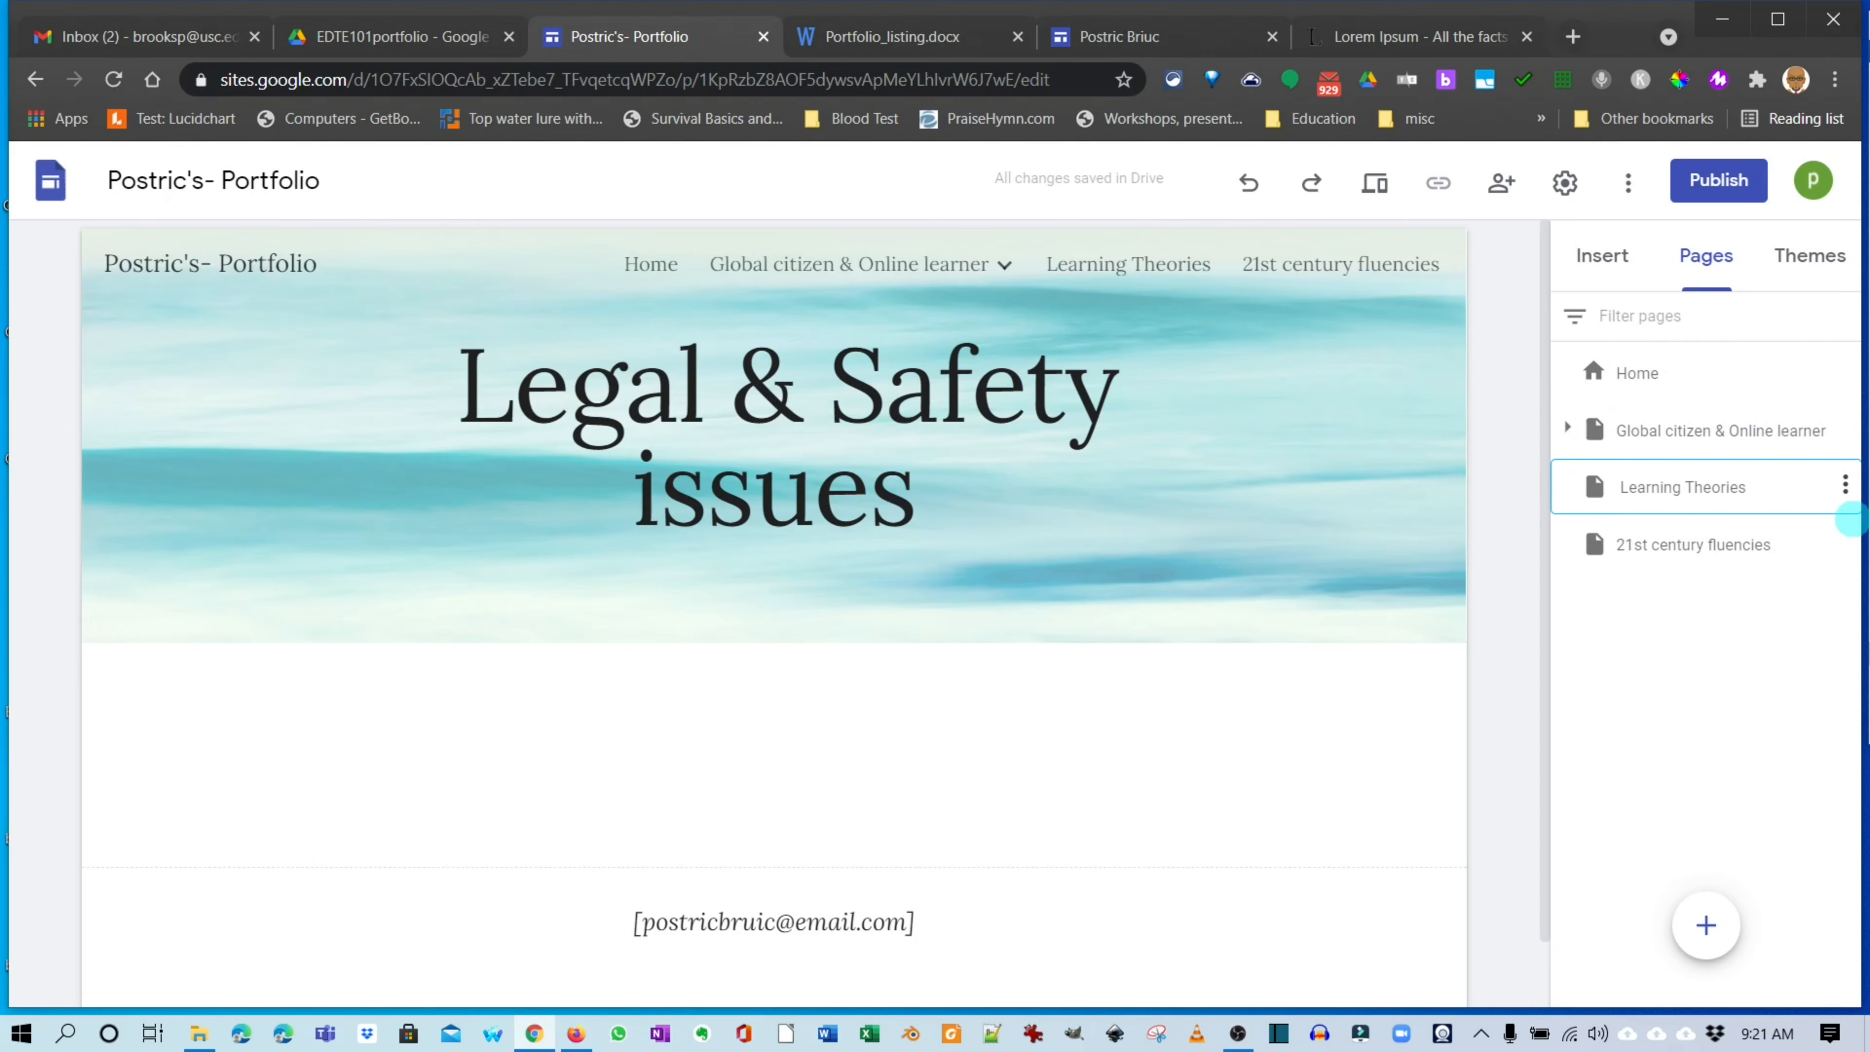
click(1568, 427)
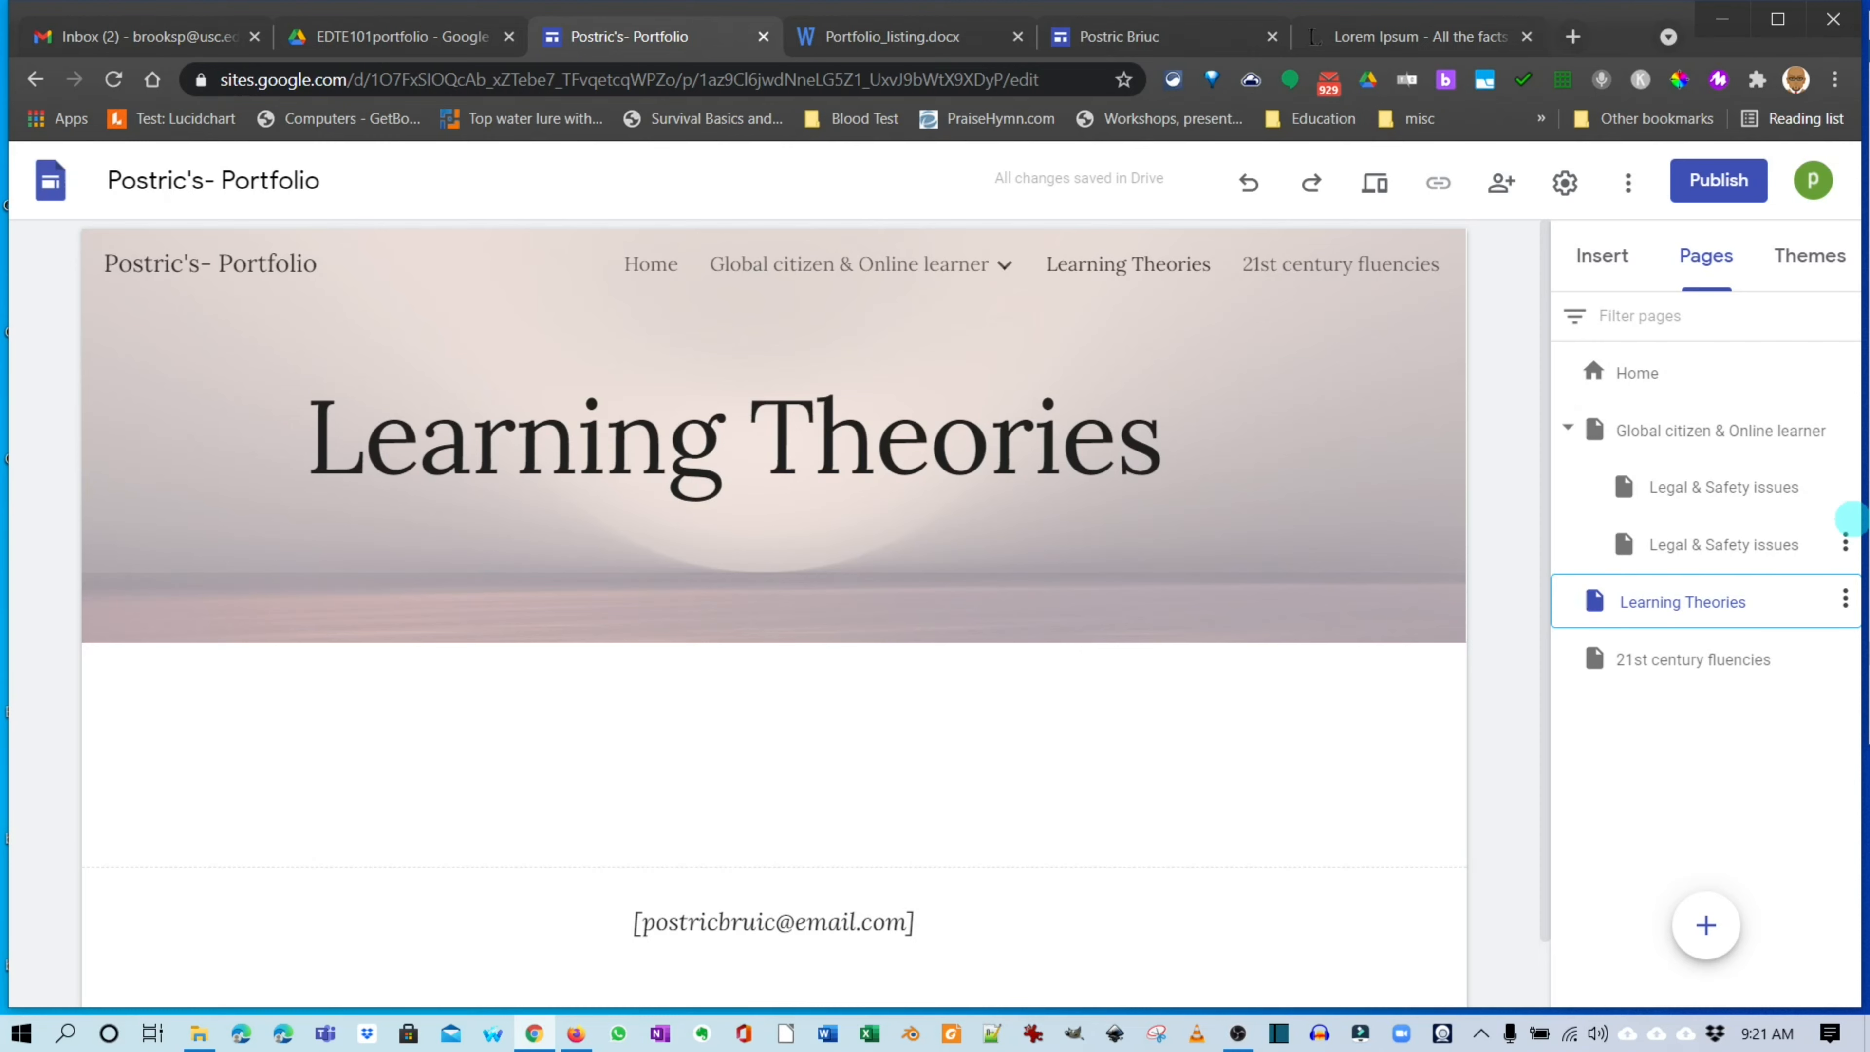
Open the first Legal & Safety issues subpage under Global citizen & Online learner.
click(1841, 492)
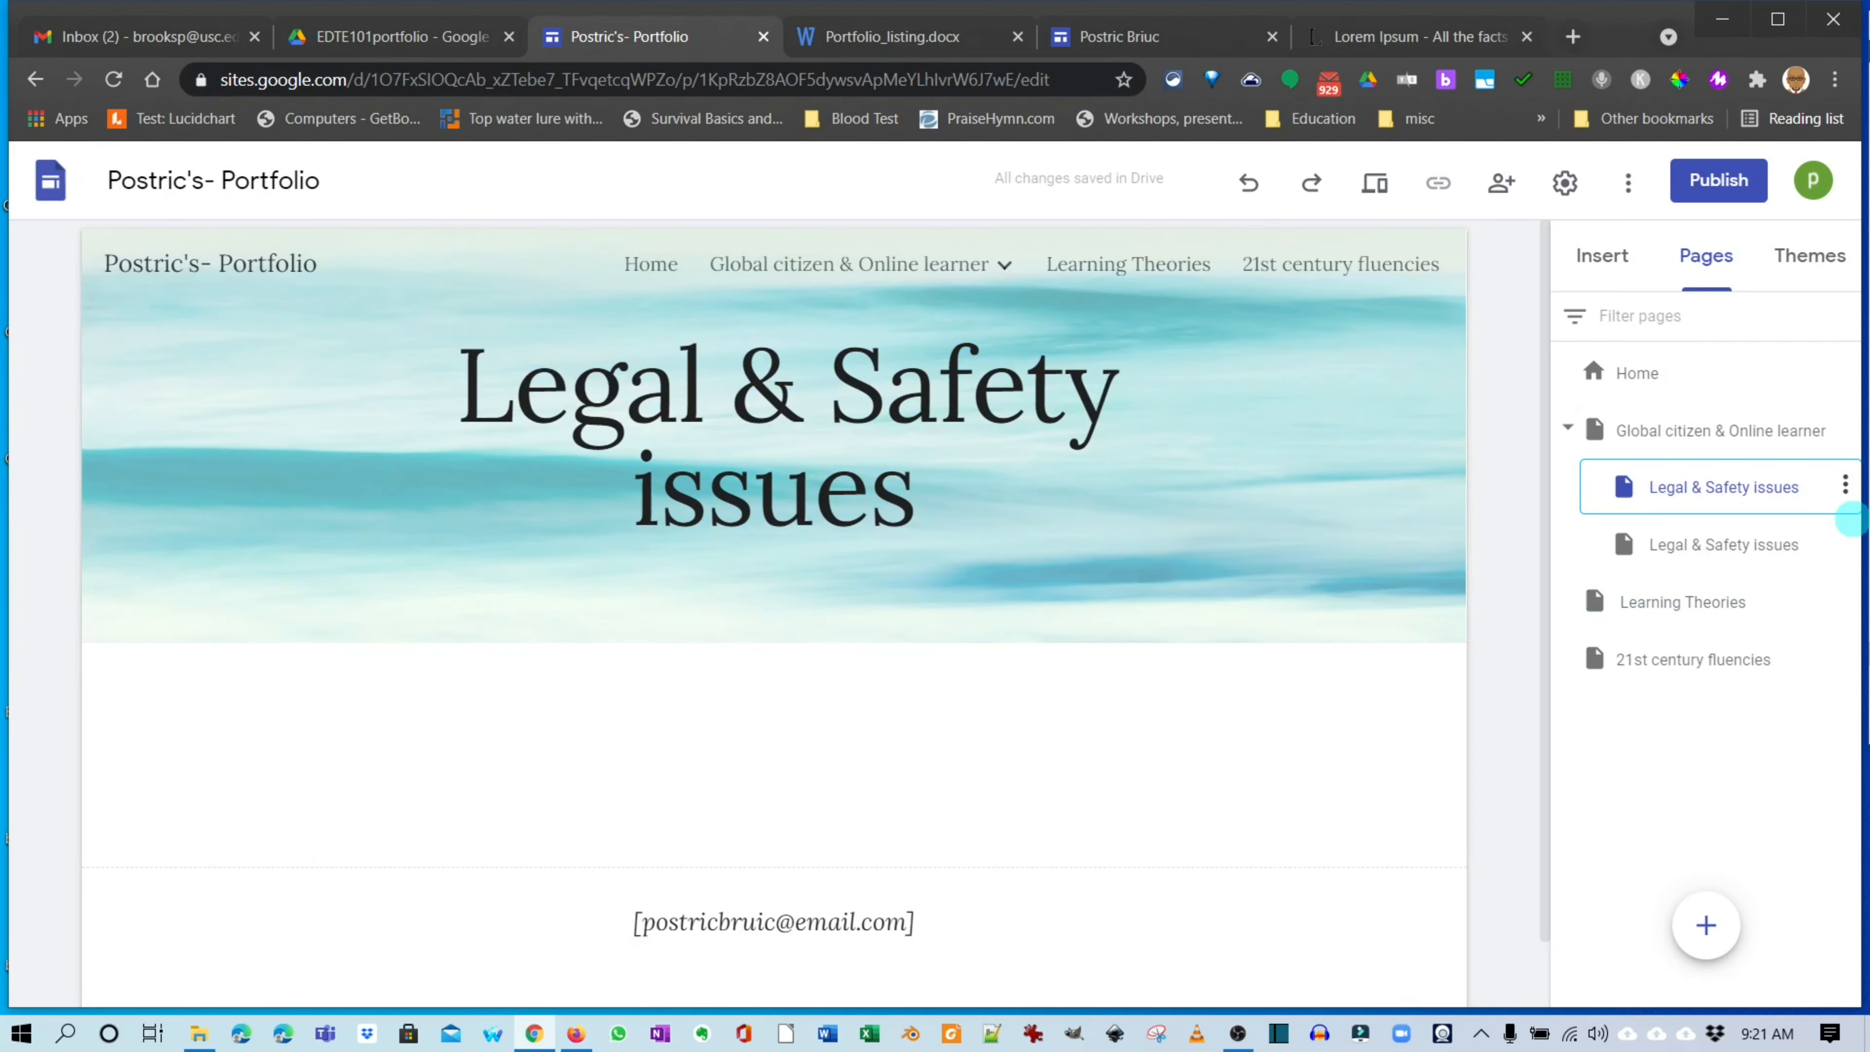
click(1722, 430)
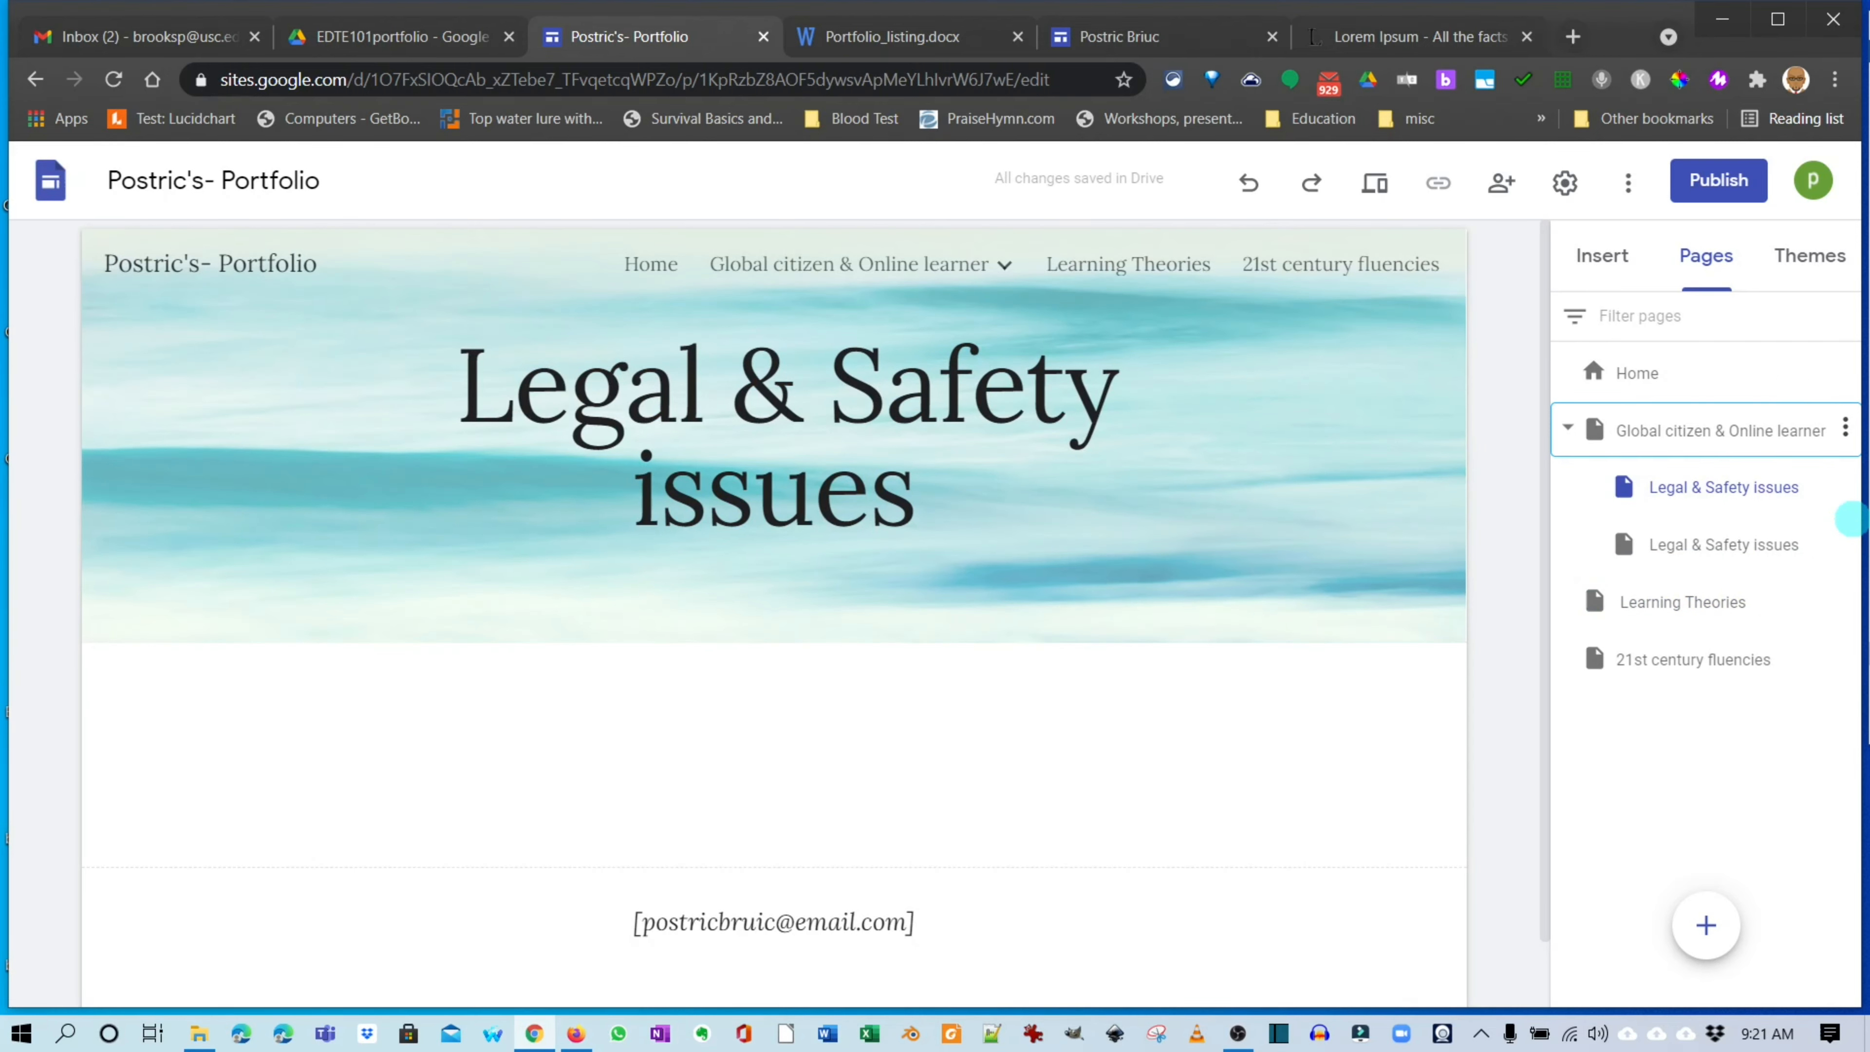
click(1846, 508)
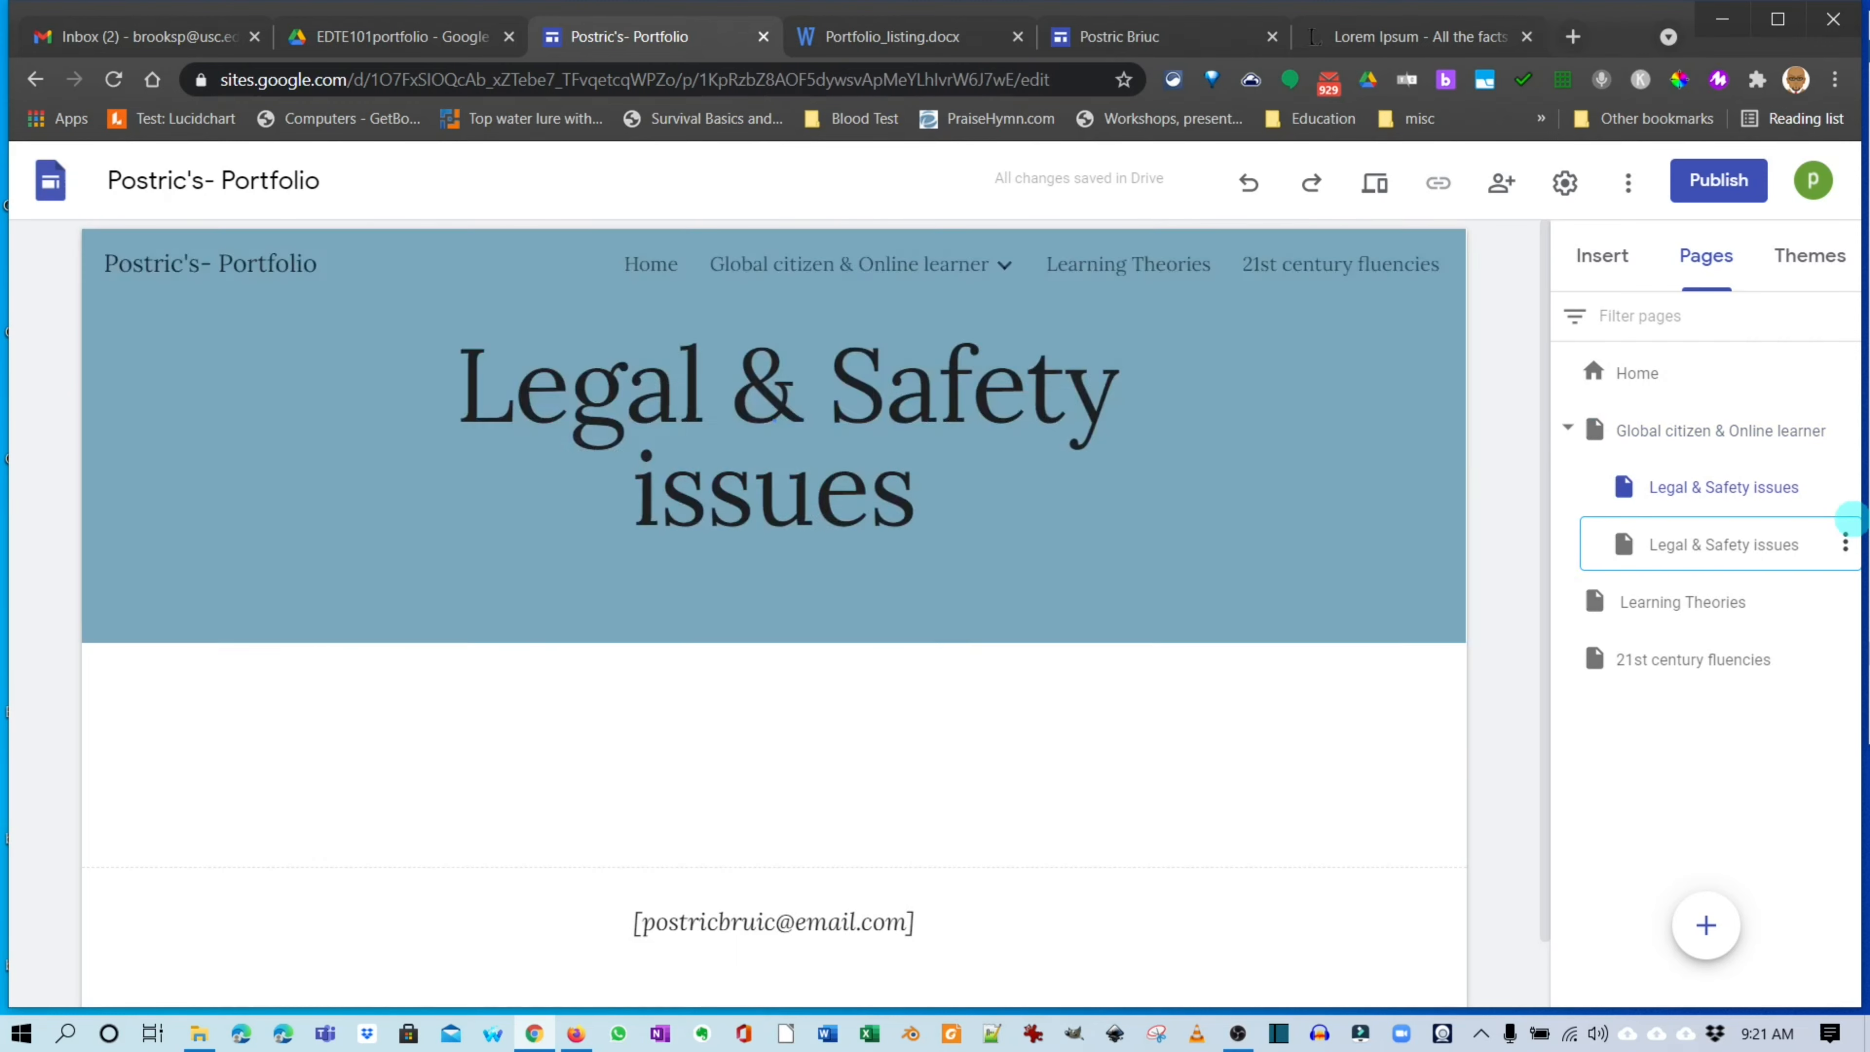
mouse_move(1706, 926)
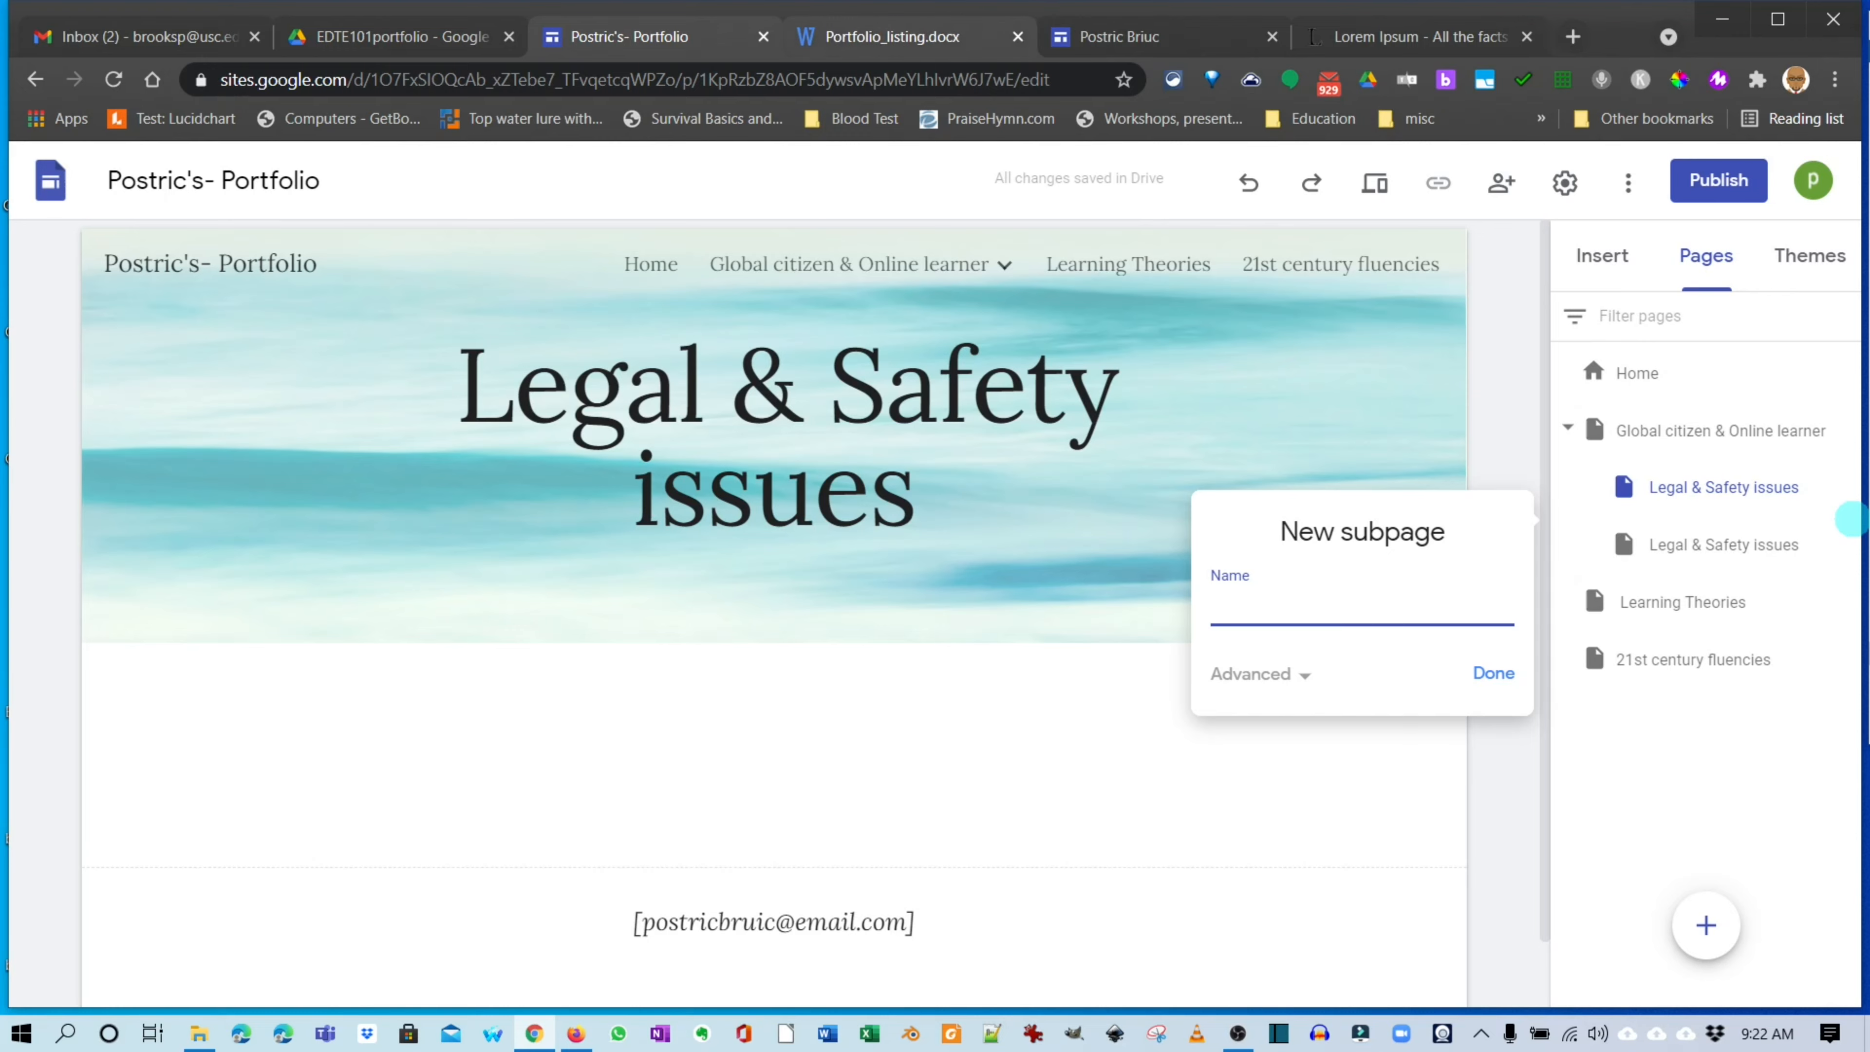
Copy the phrase 'global citizen' from Portfolio_listing.docx for the new subpage name.
click(892, 37)
scroll(1850, 520, up, 3)
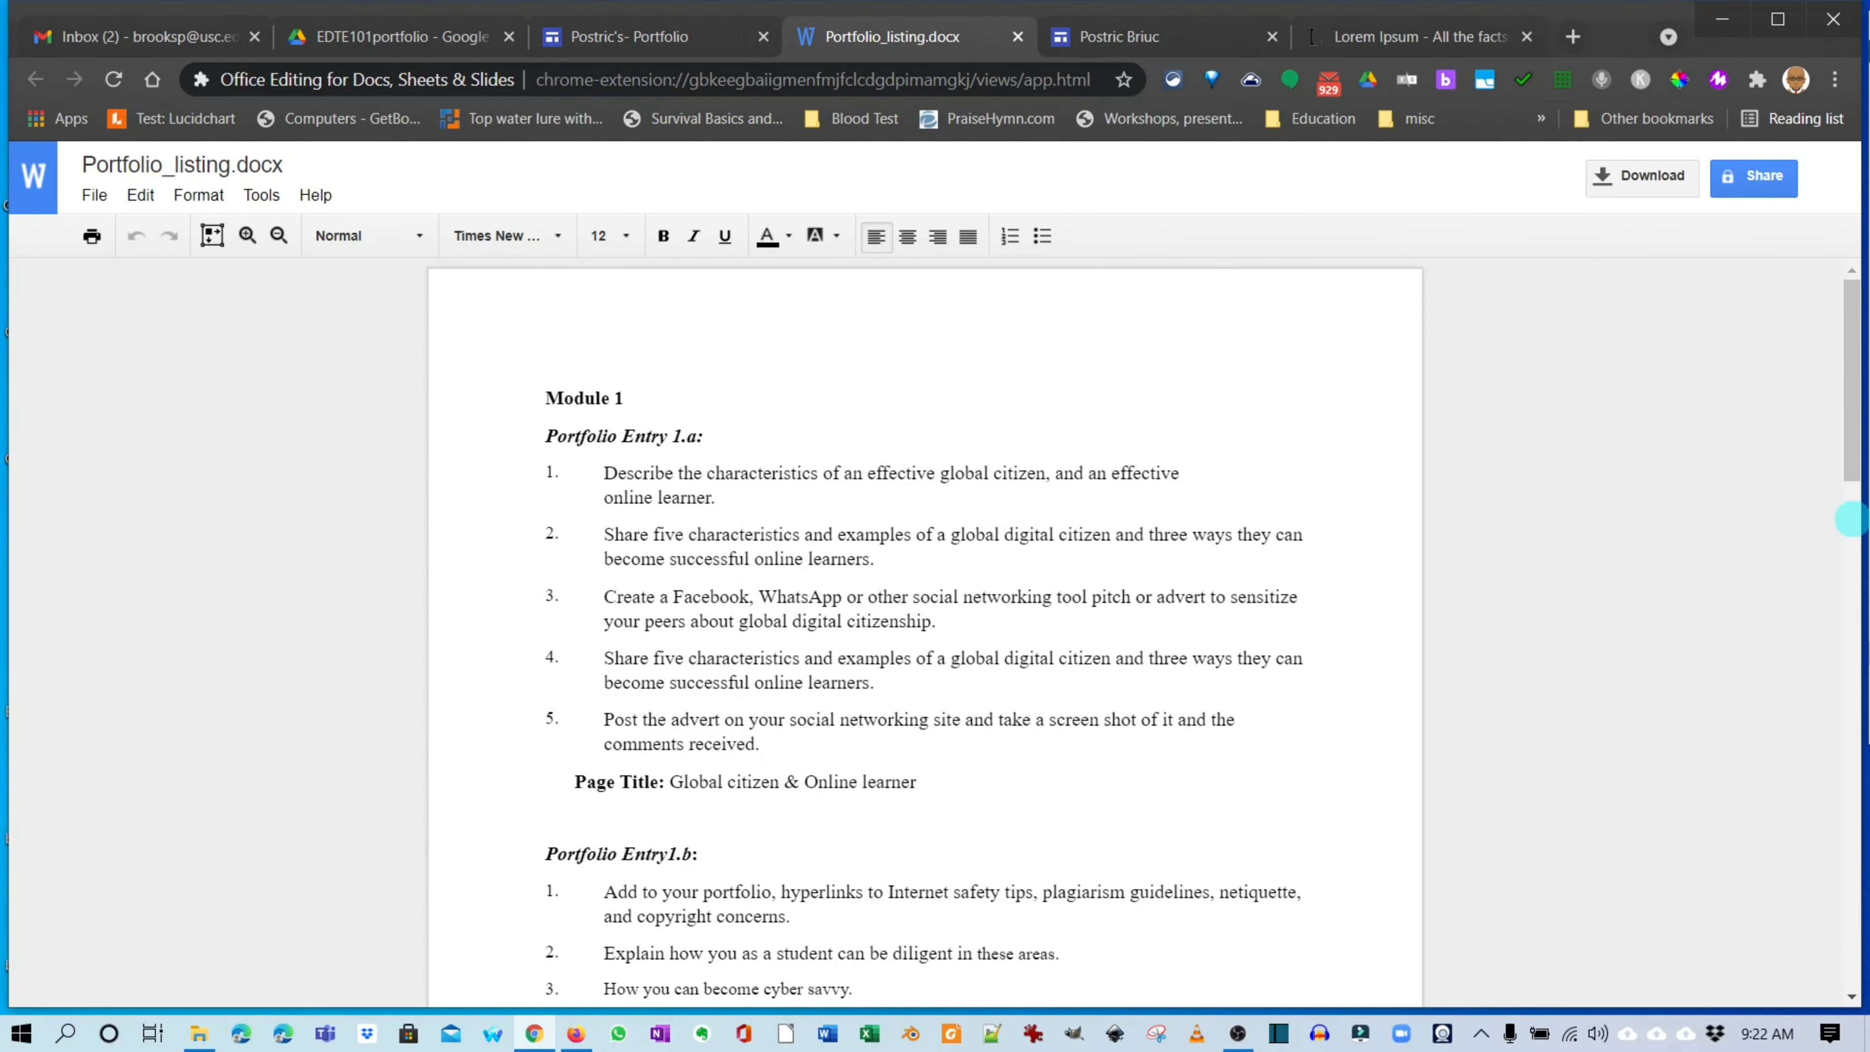
drag(940, 473, 1036, 473)
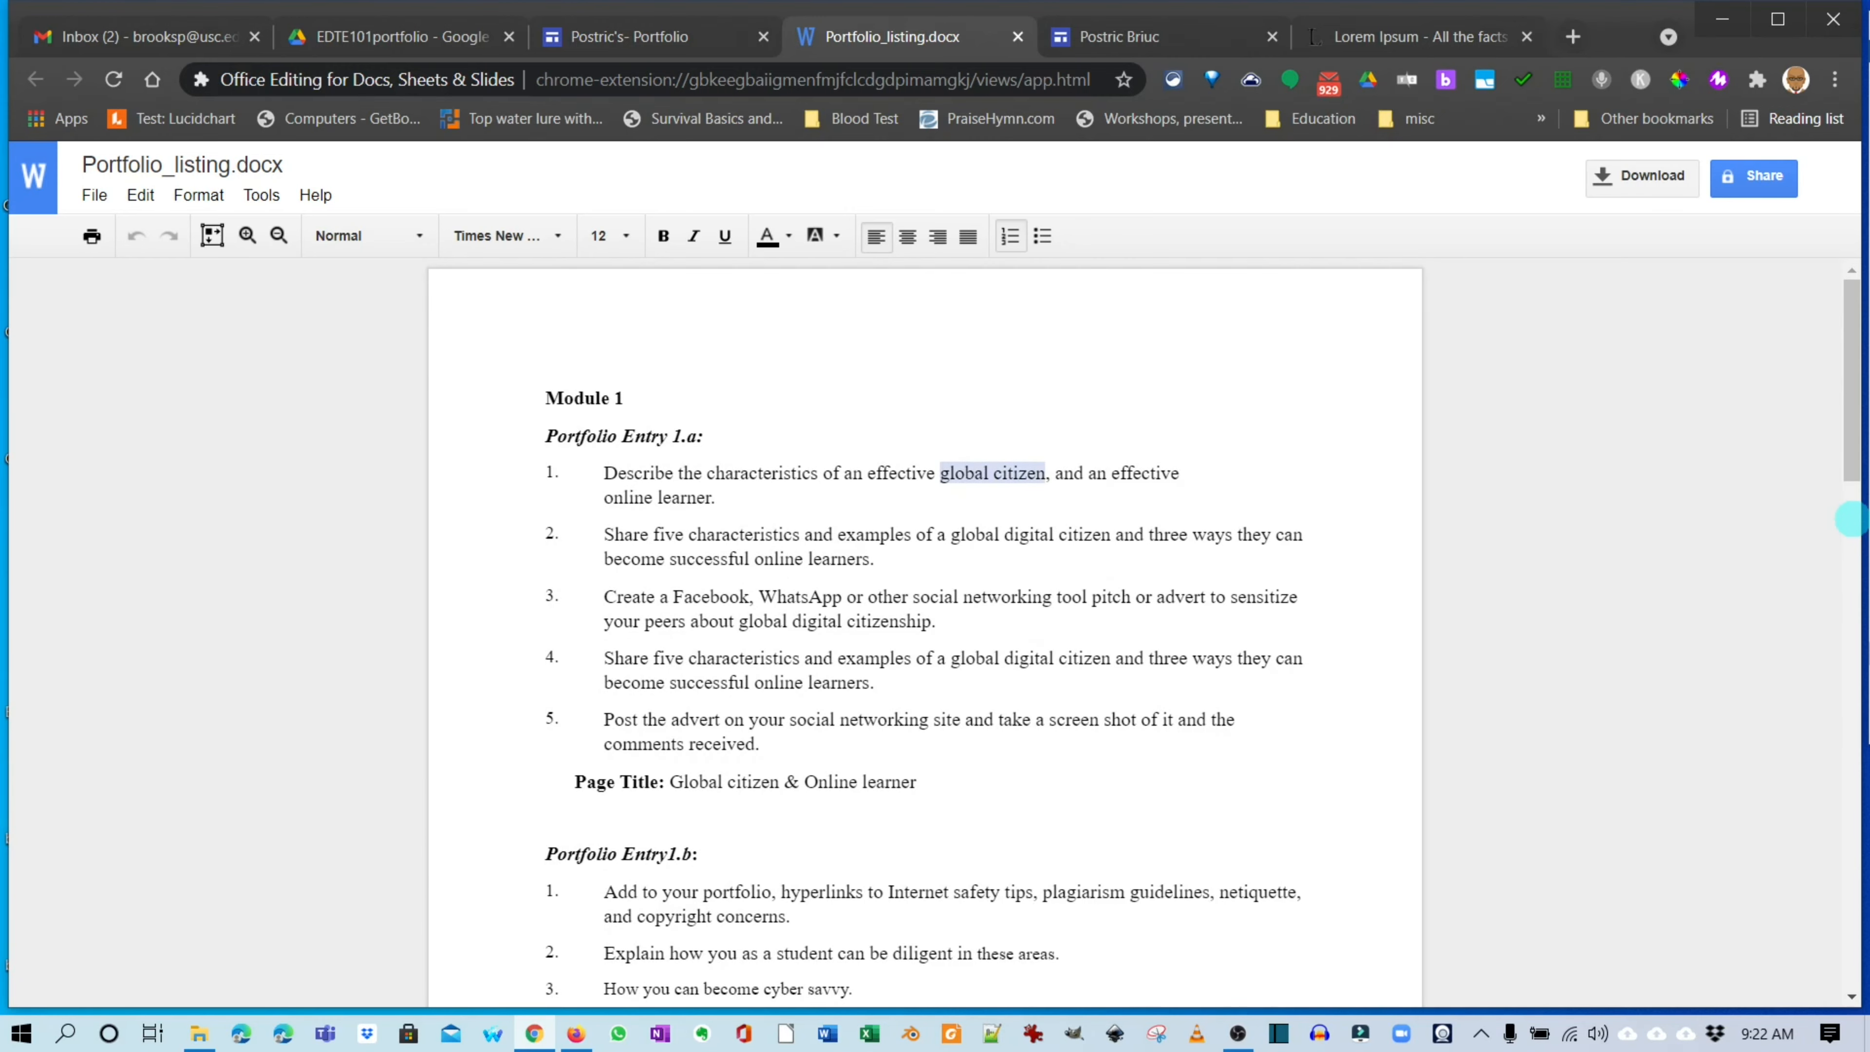
key(ctrl+shift+Tab)
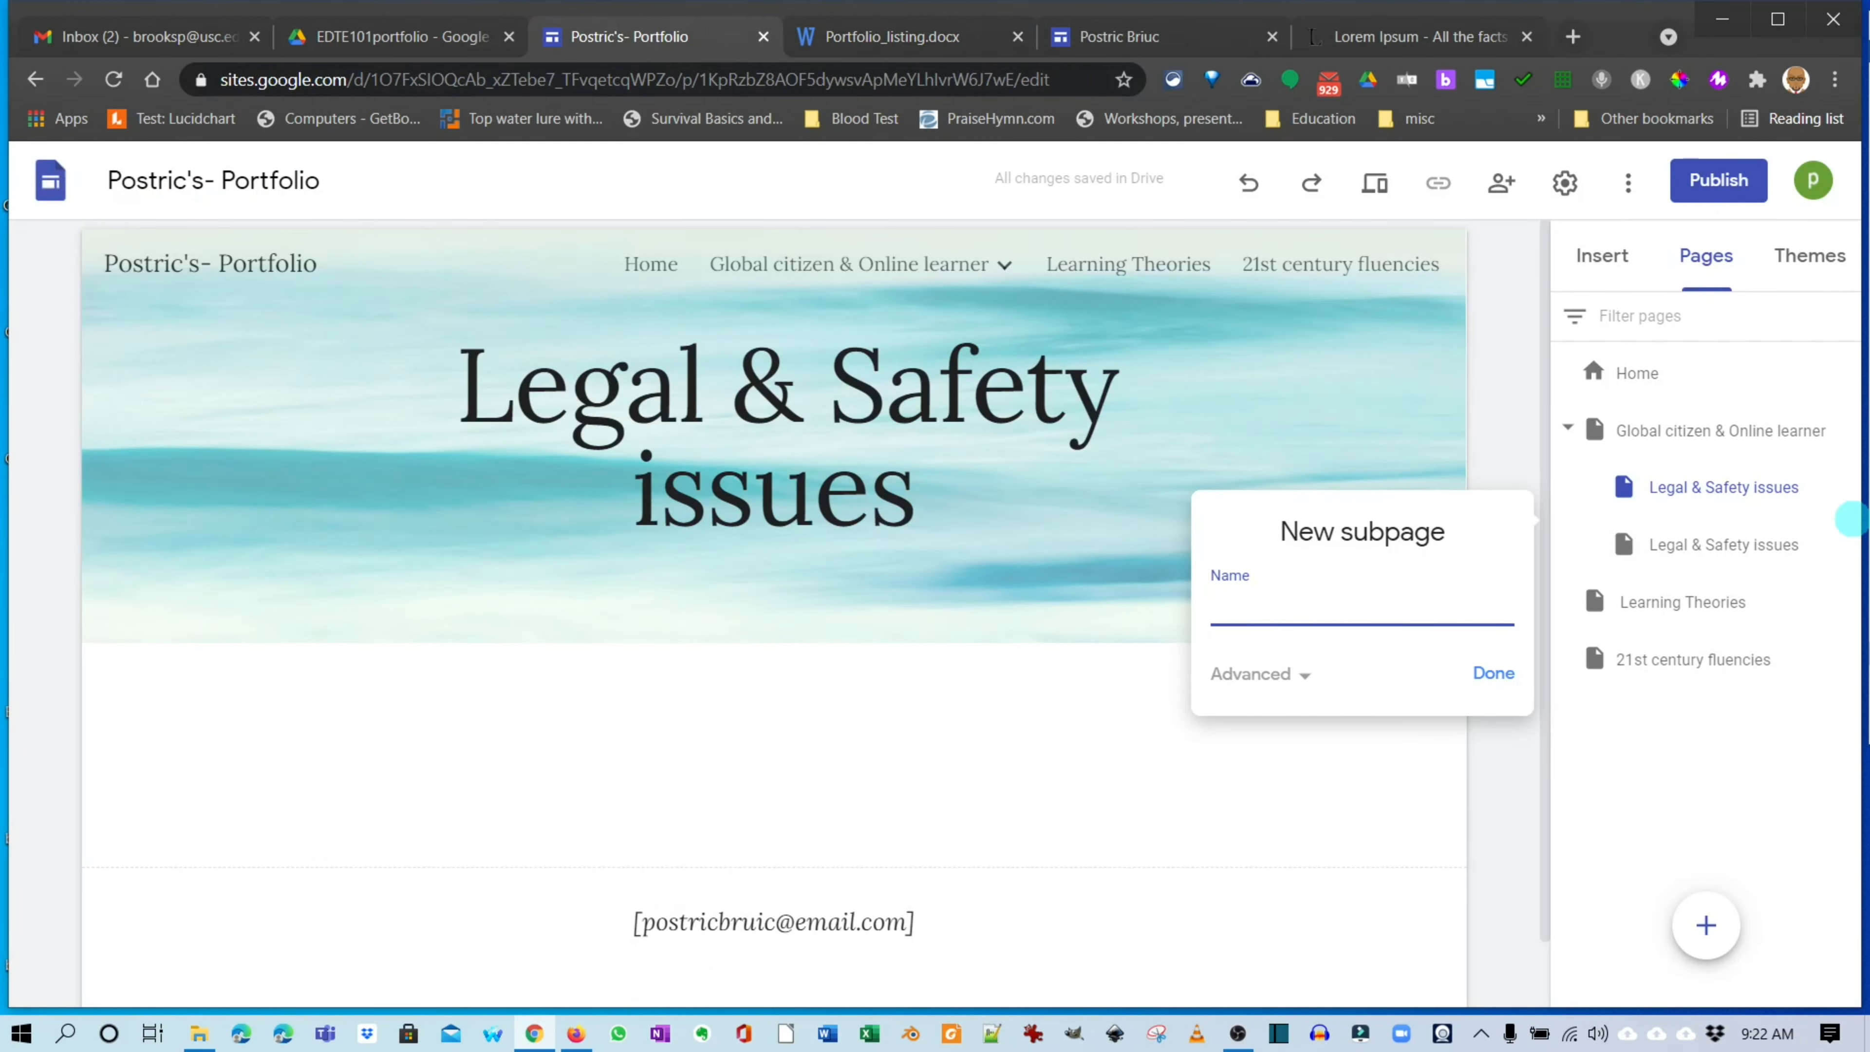
Create the subpage 'Global citizen reflection' from the pasted name, capitalising the G.
text(global citizen)
key(Home)
key(Right)
key(shift+Left)
text(G)
key(End)
text(reflection)
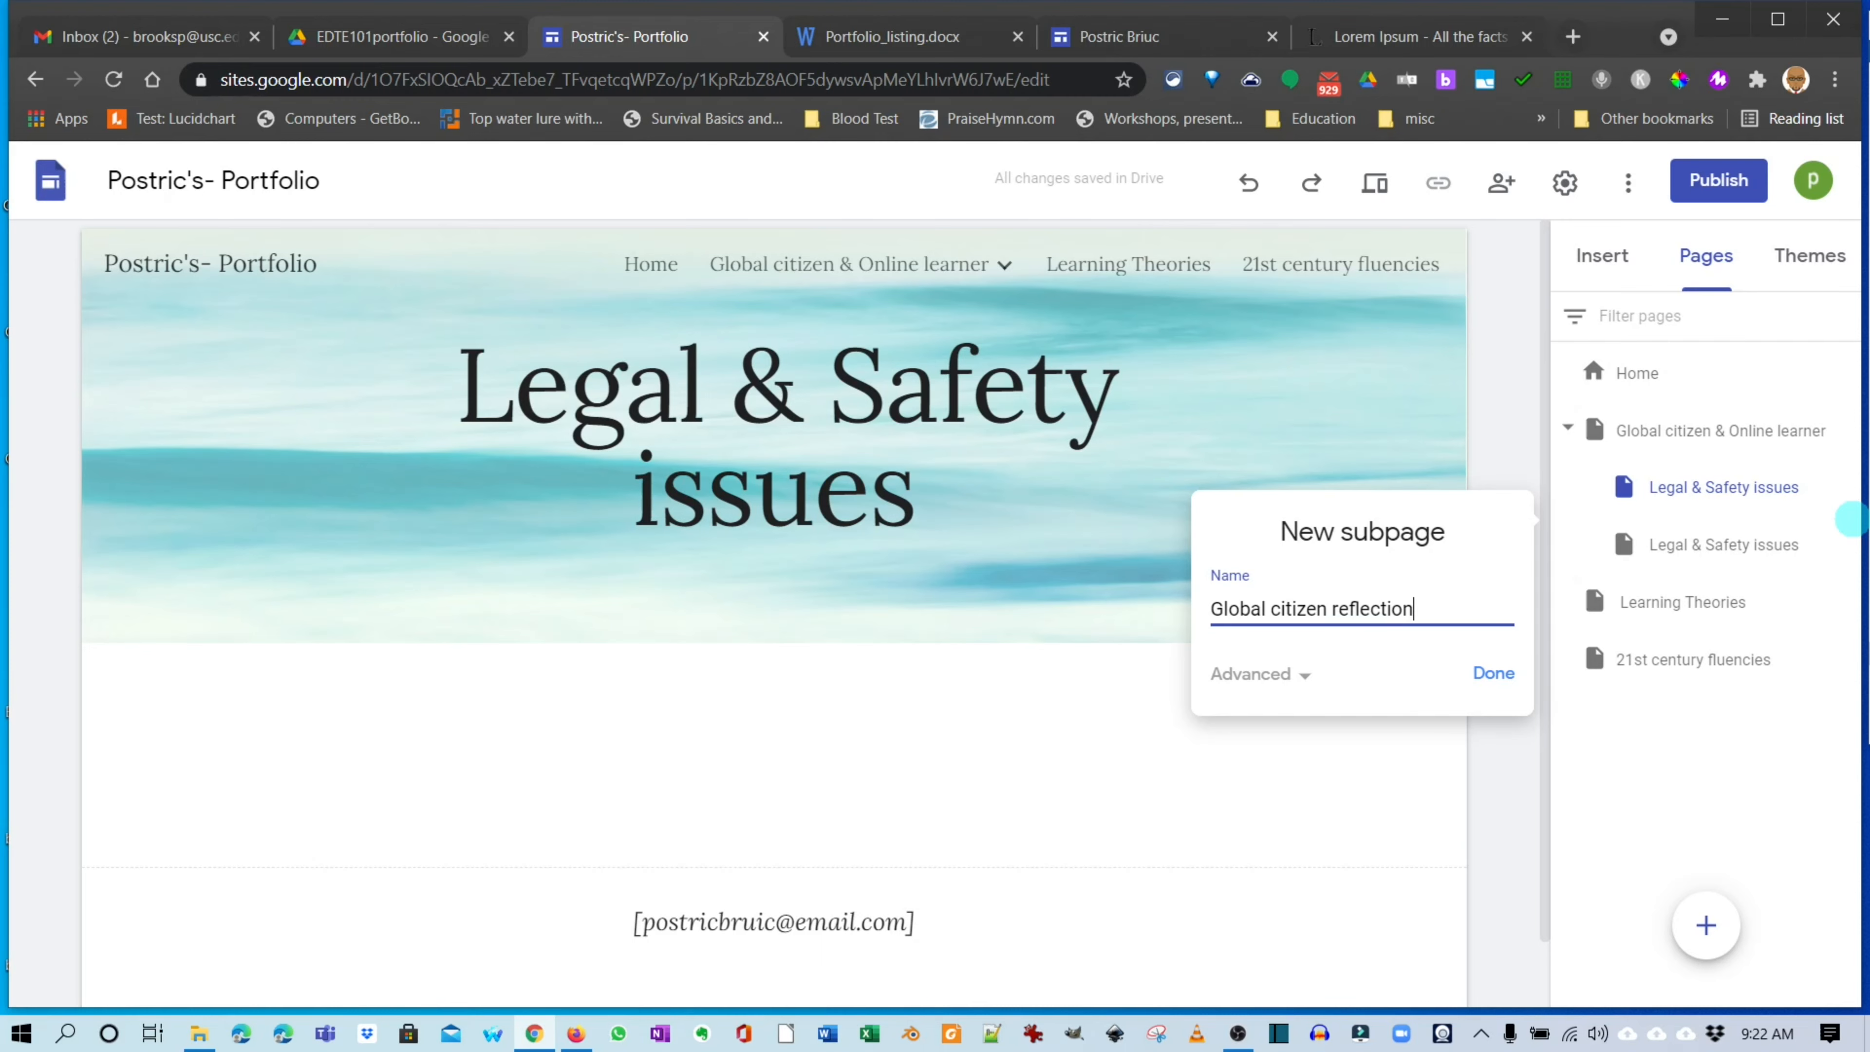
key(Return)
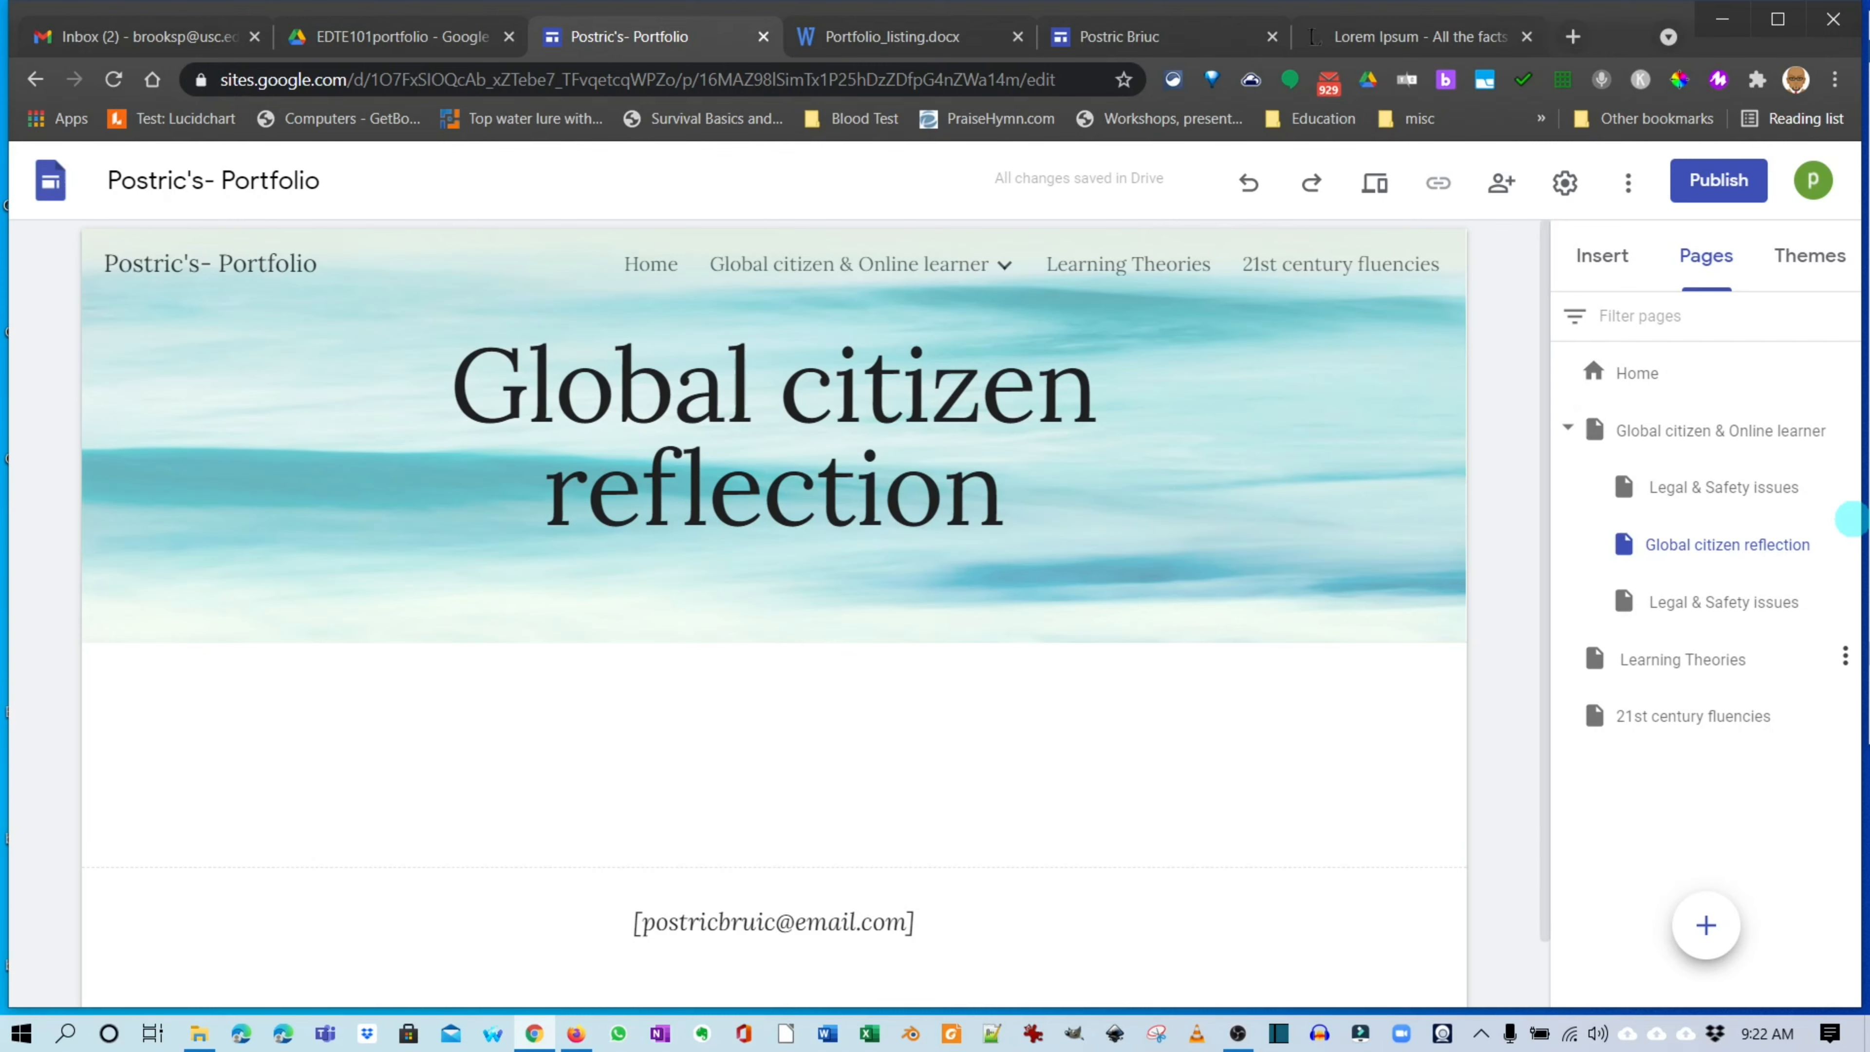
Close the site editor and reopen the portfolio site from its Drive folder.
click(1568, 427)
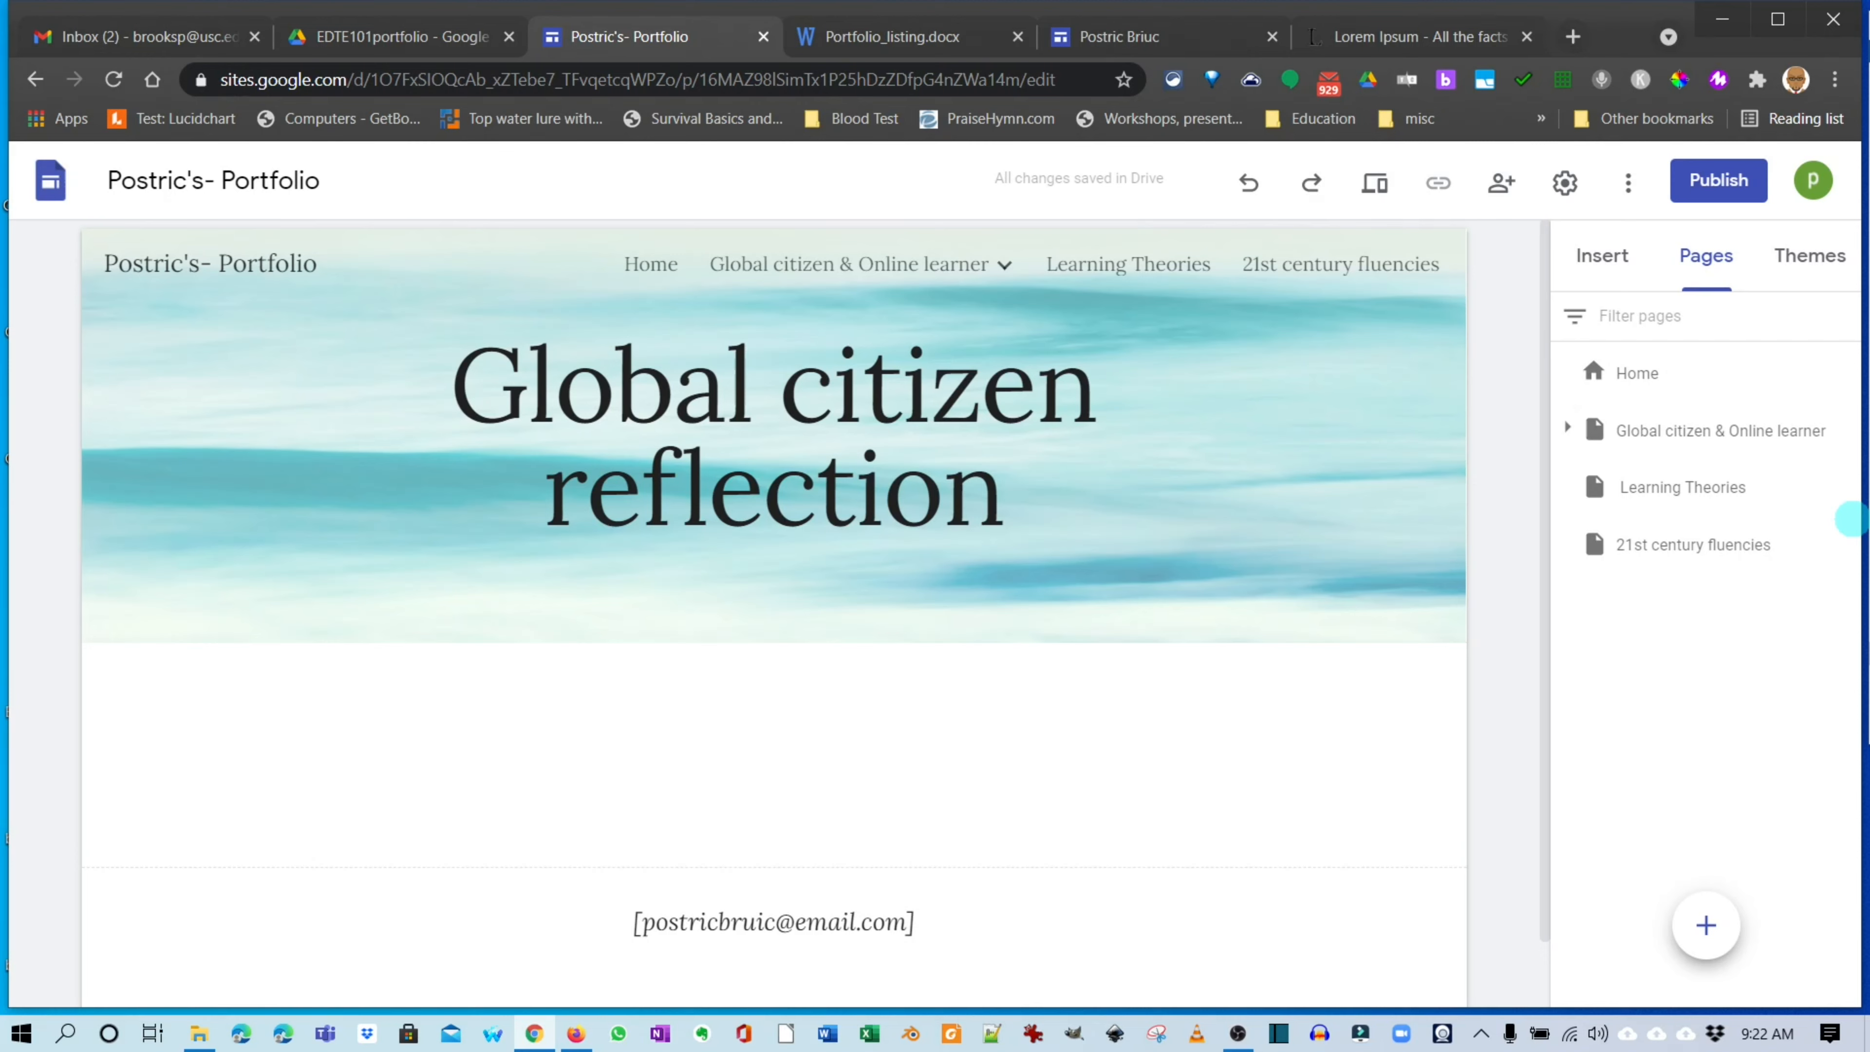
mouse_move(861, 264)
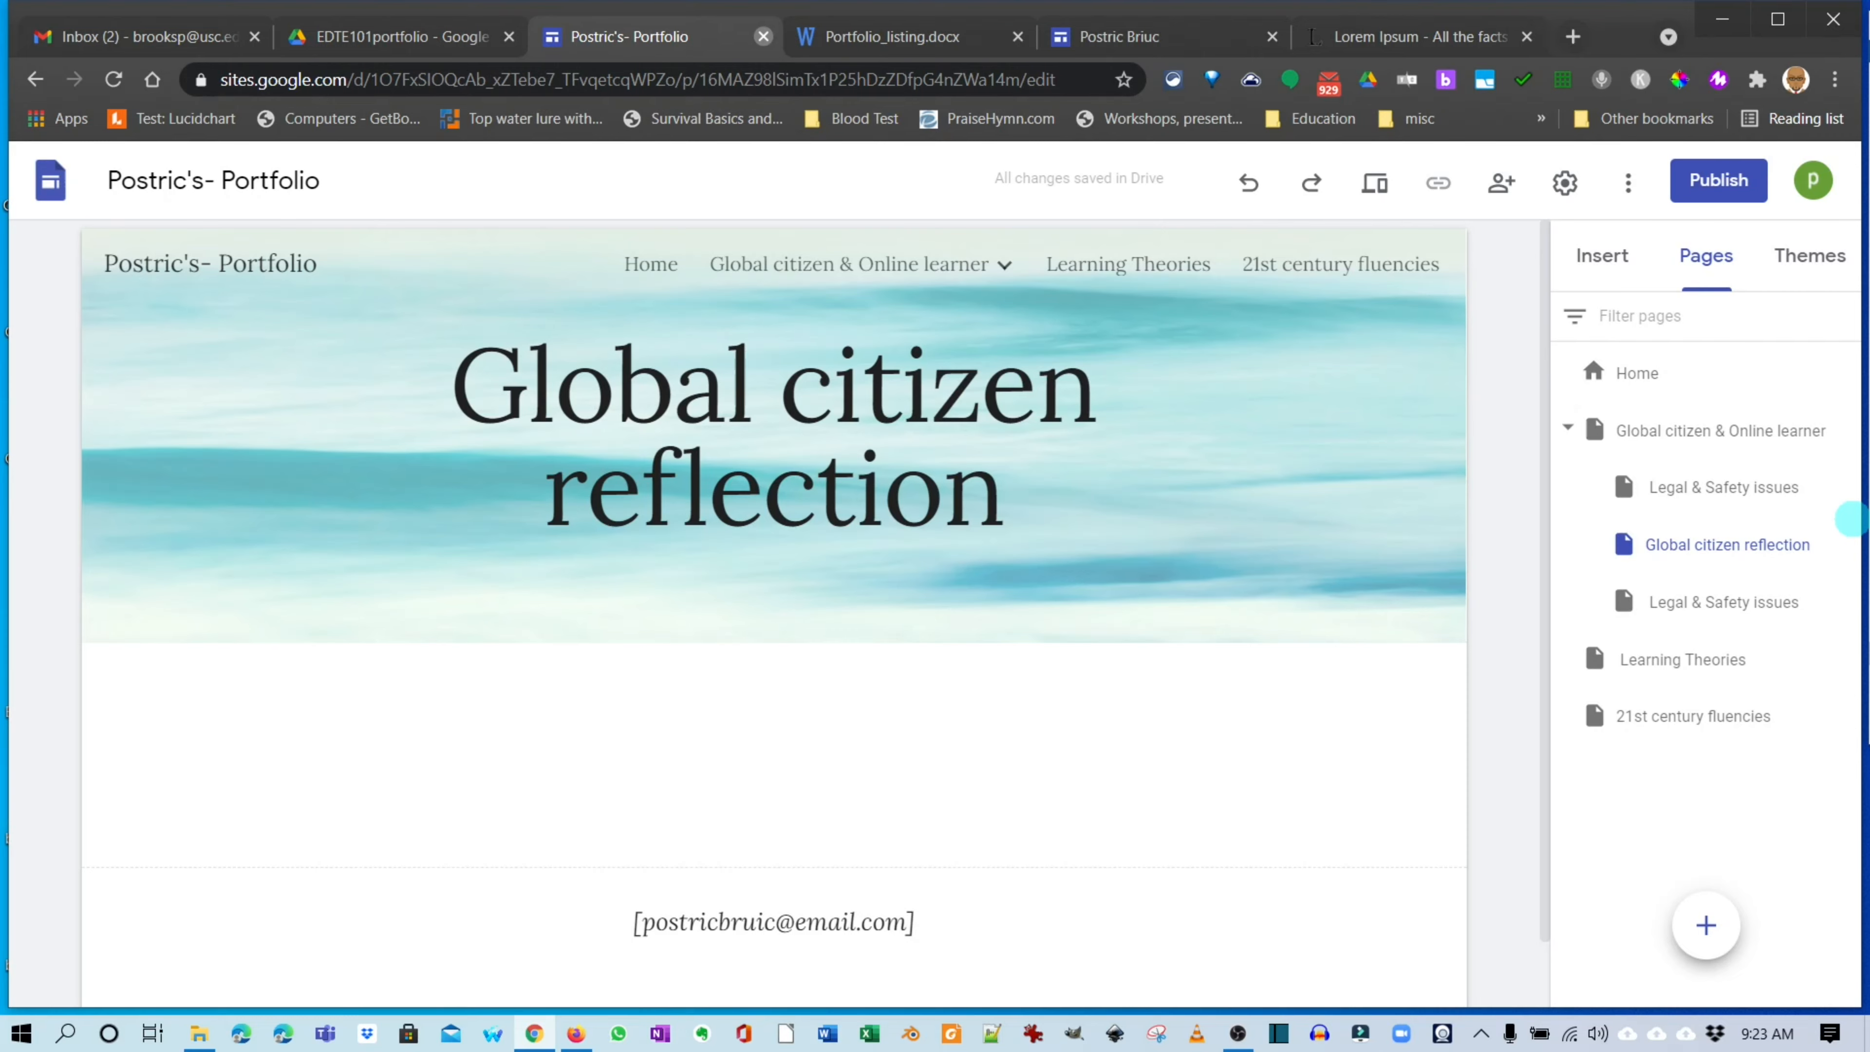
click(764, 36)
click(397, 36)
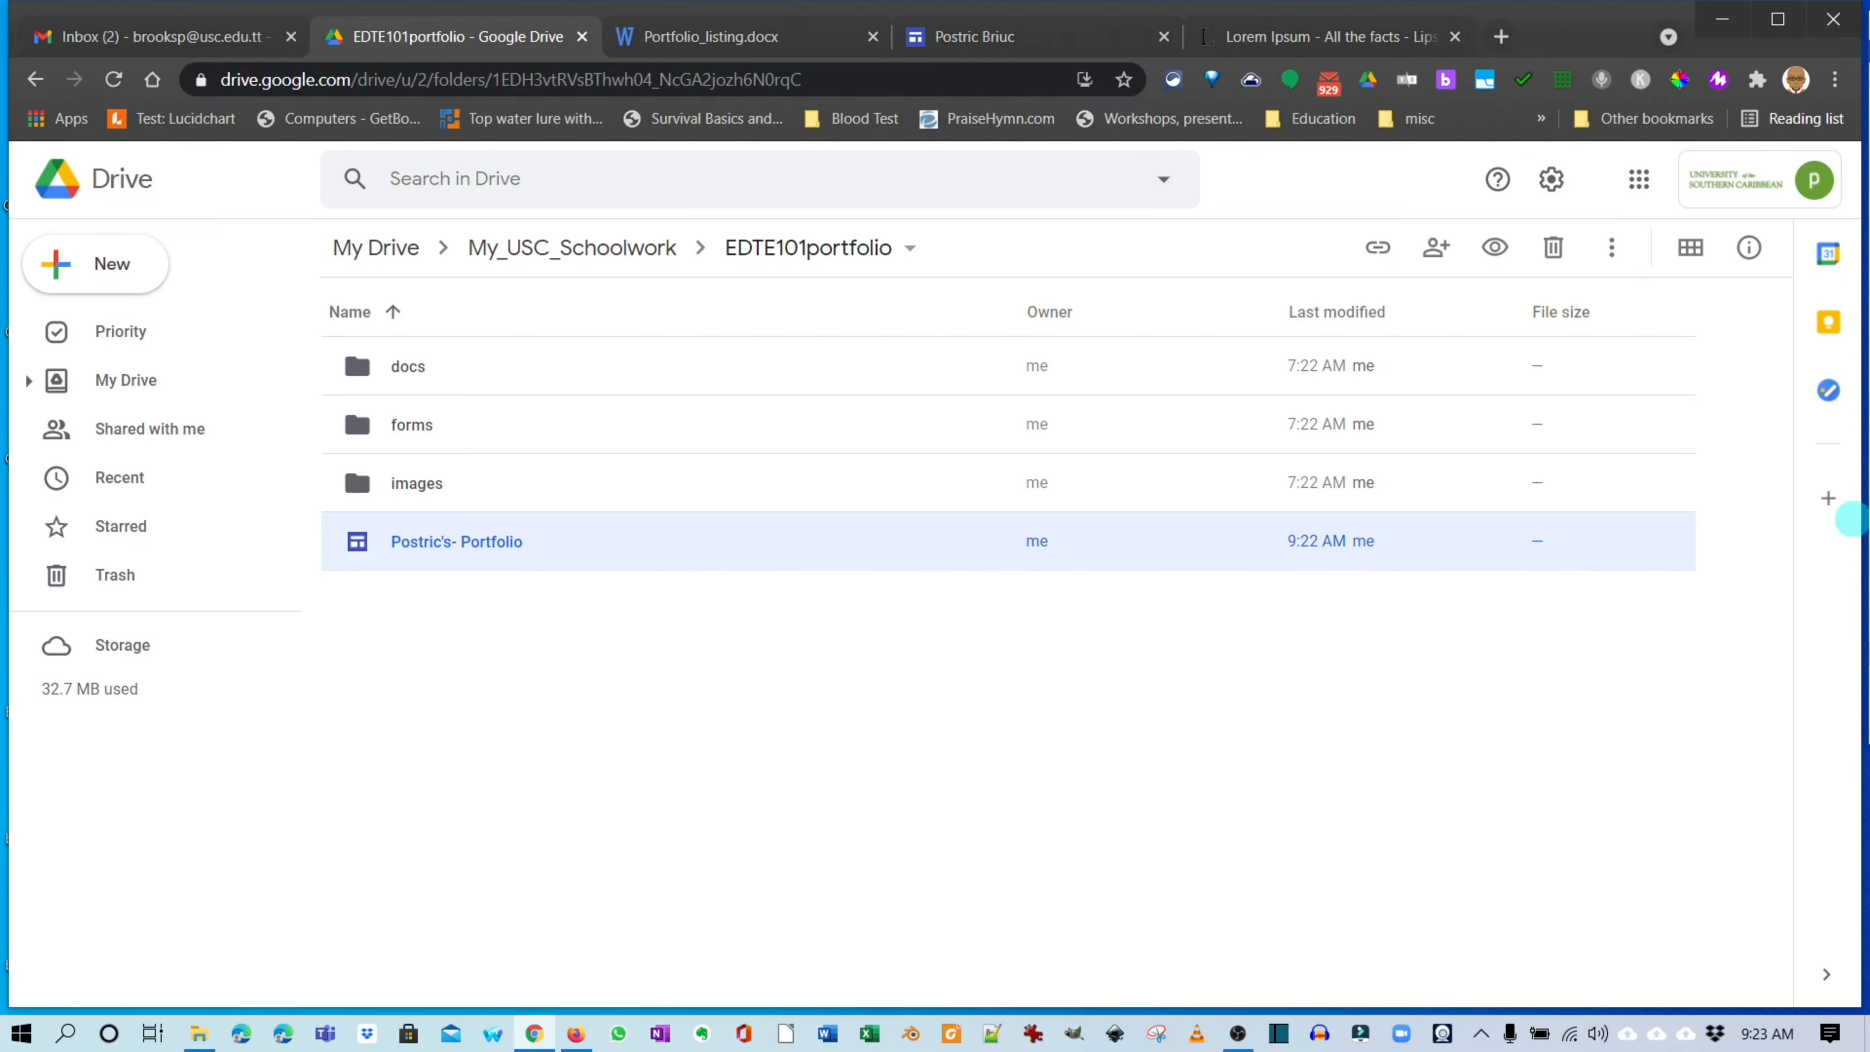
double_click(457, 542)
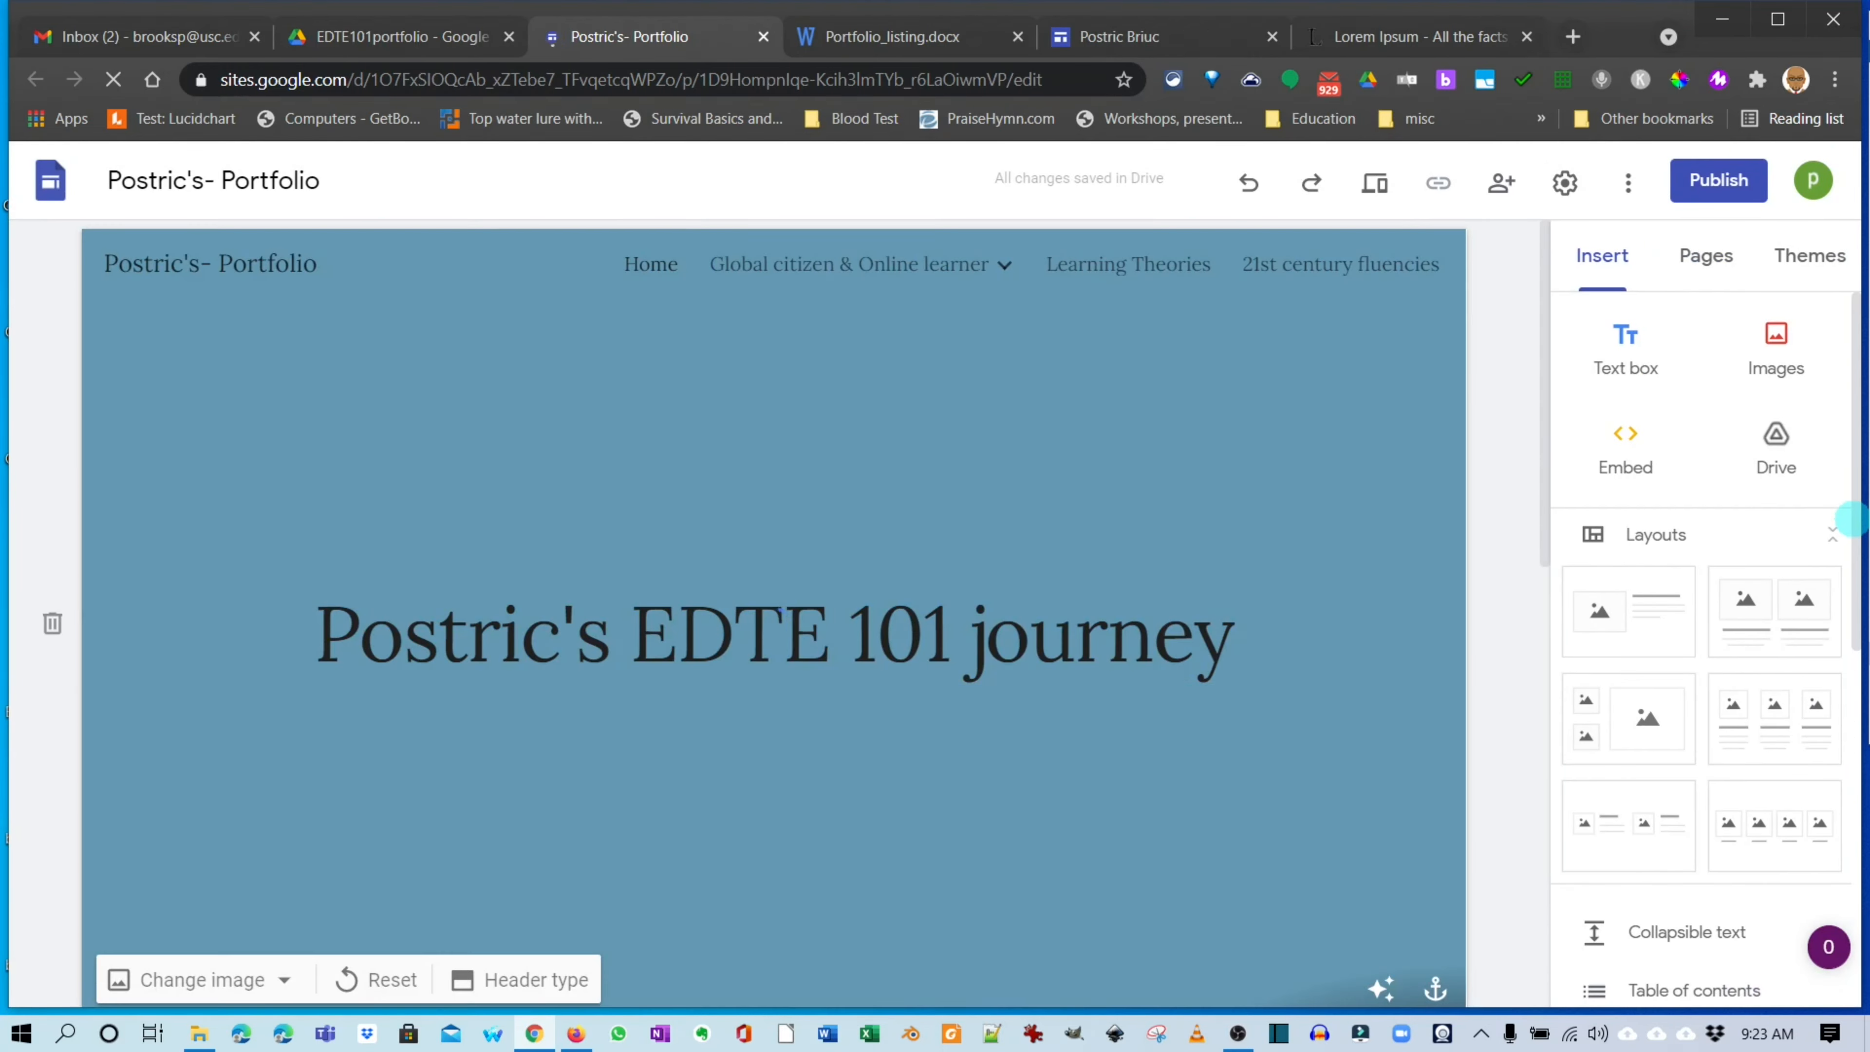
Open the Legal & Safety issues subpage under Global citizen & Online learner via Pages.
click(780, 610)
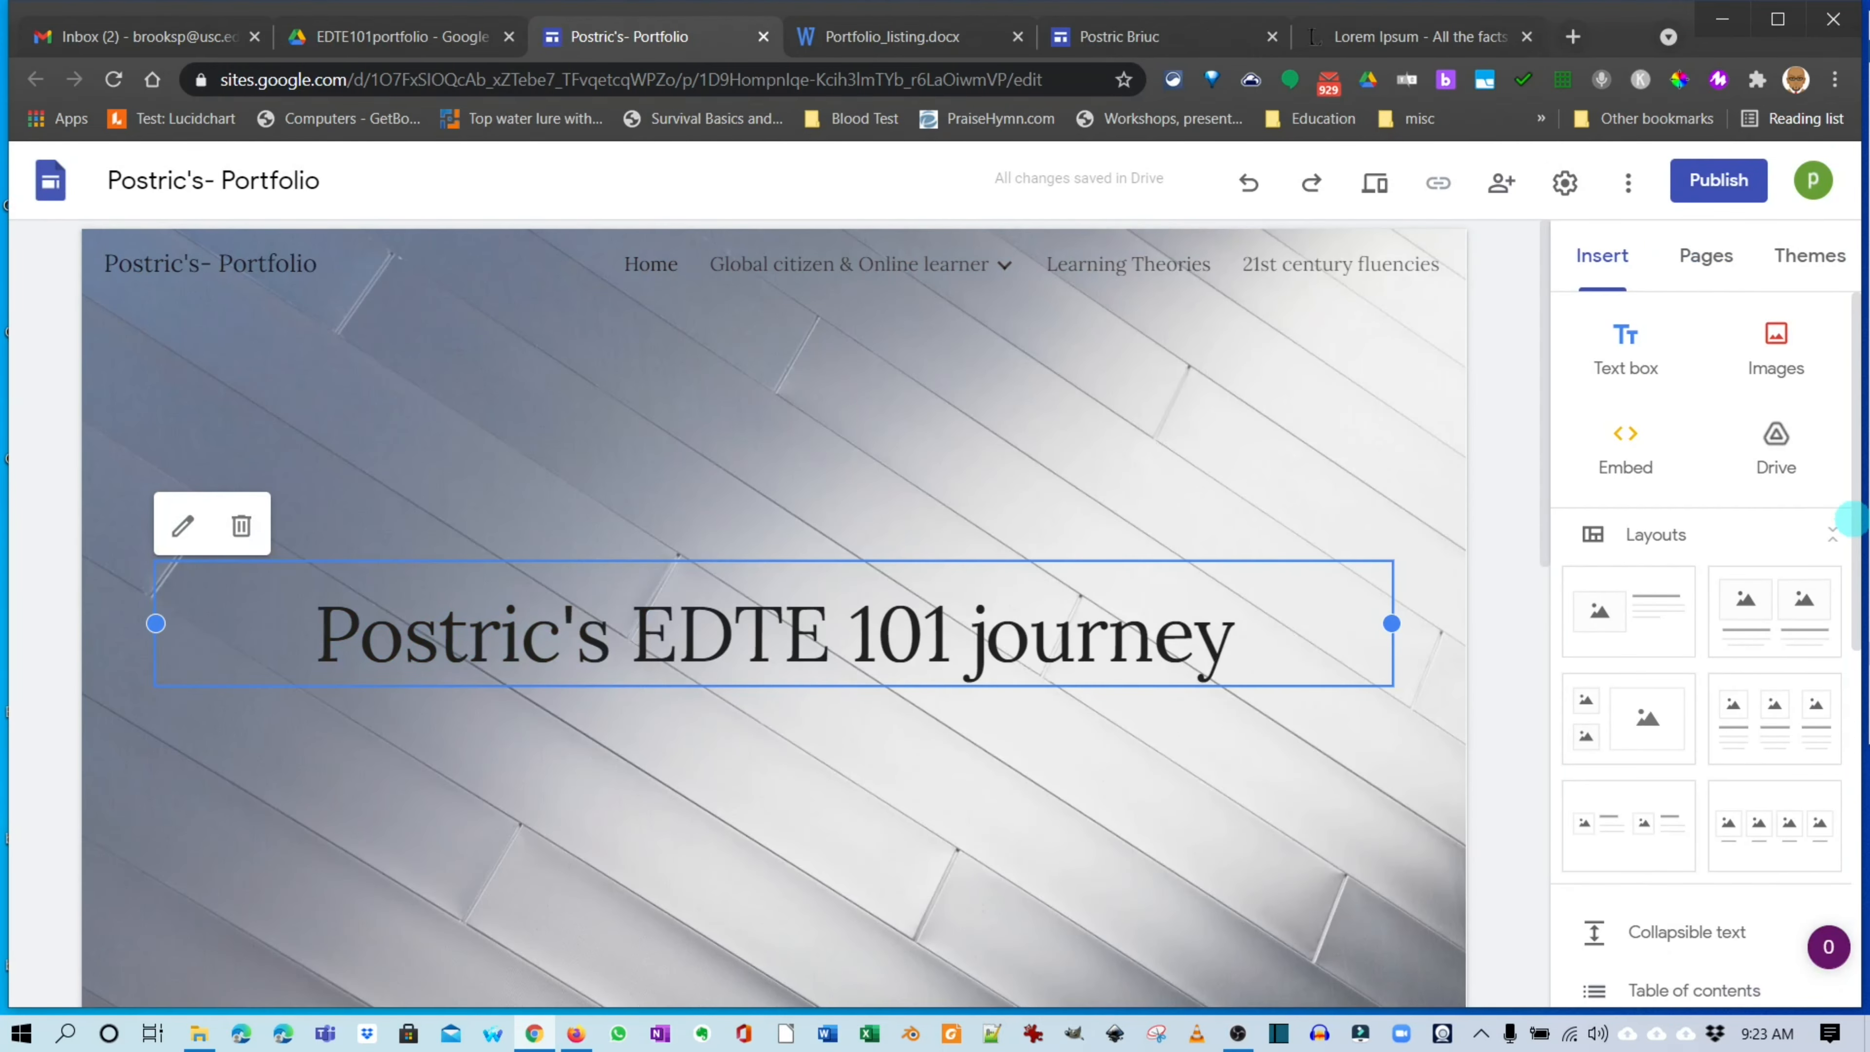
click(1706, 254)
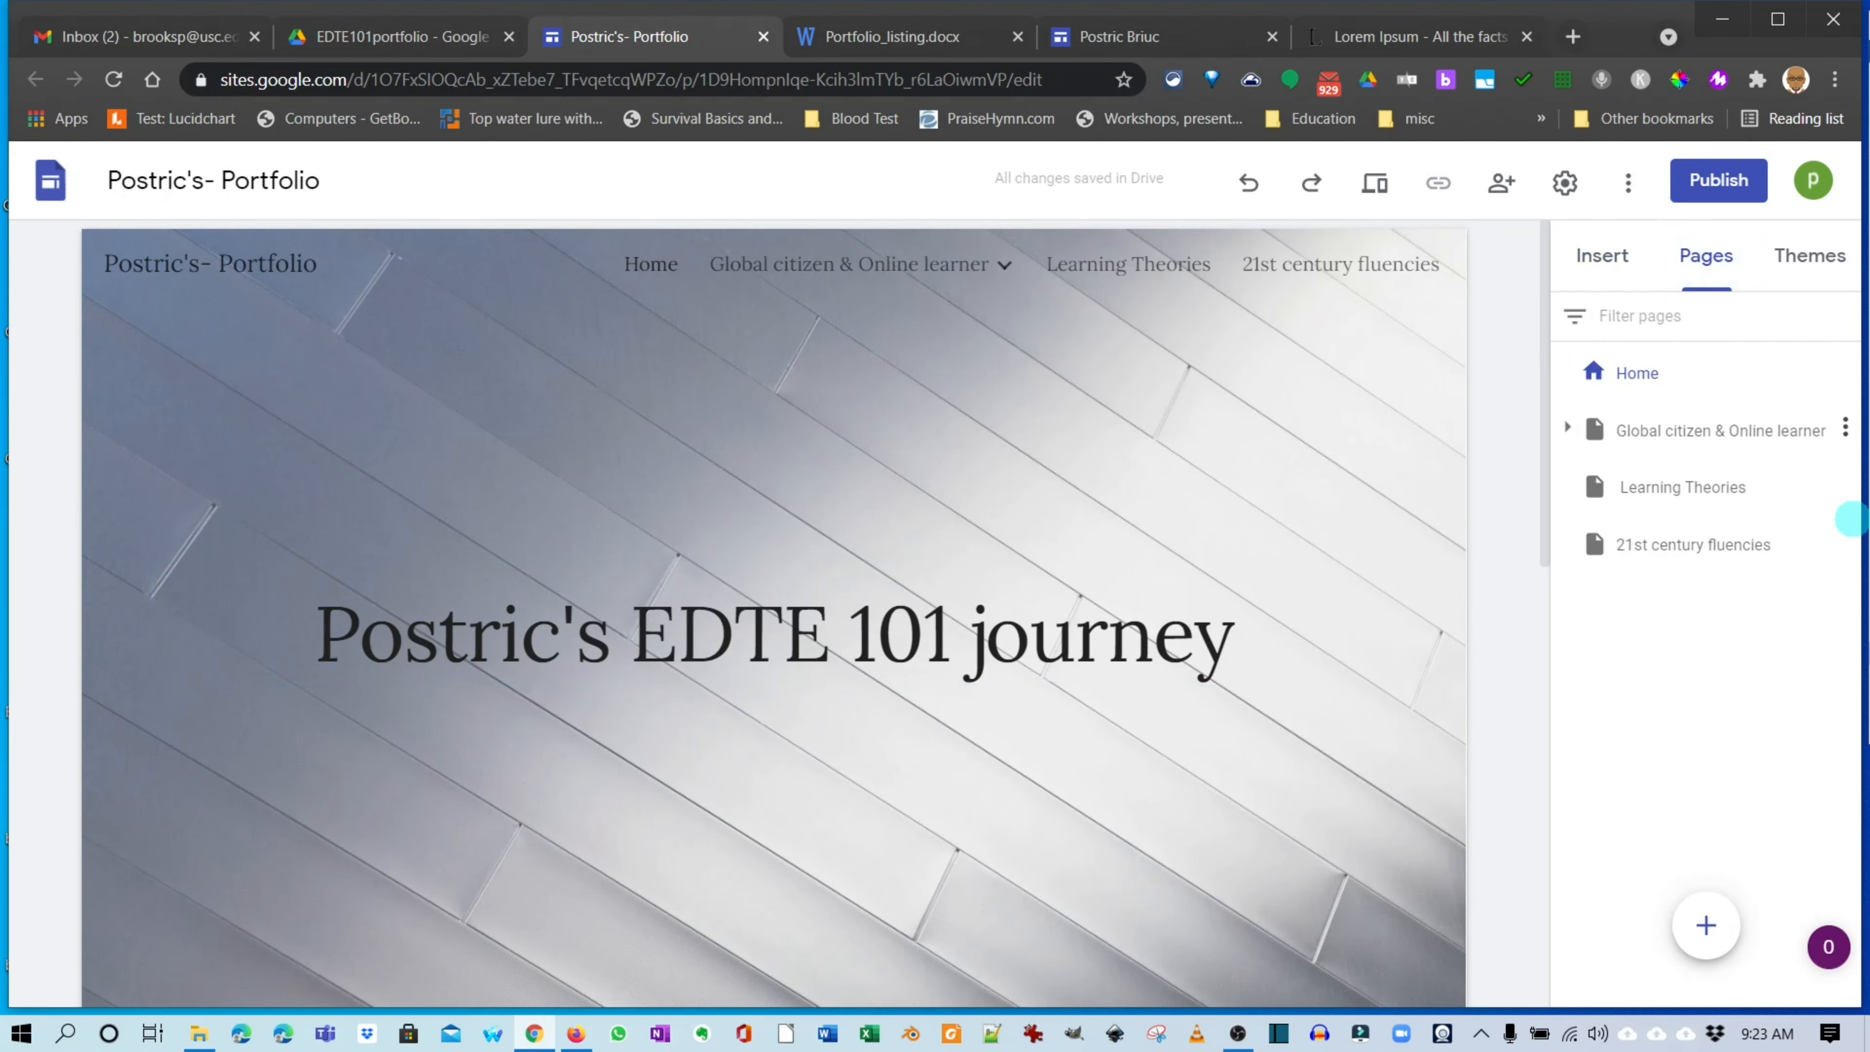
click(1569, 427)
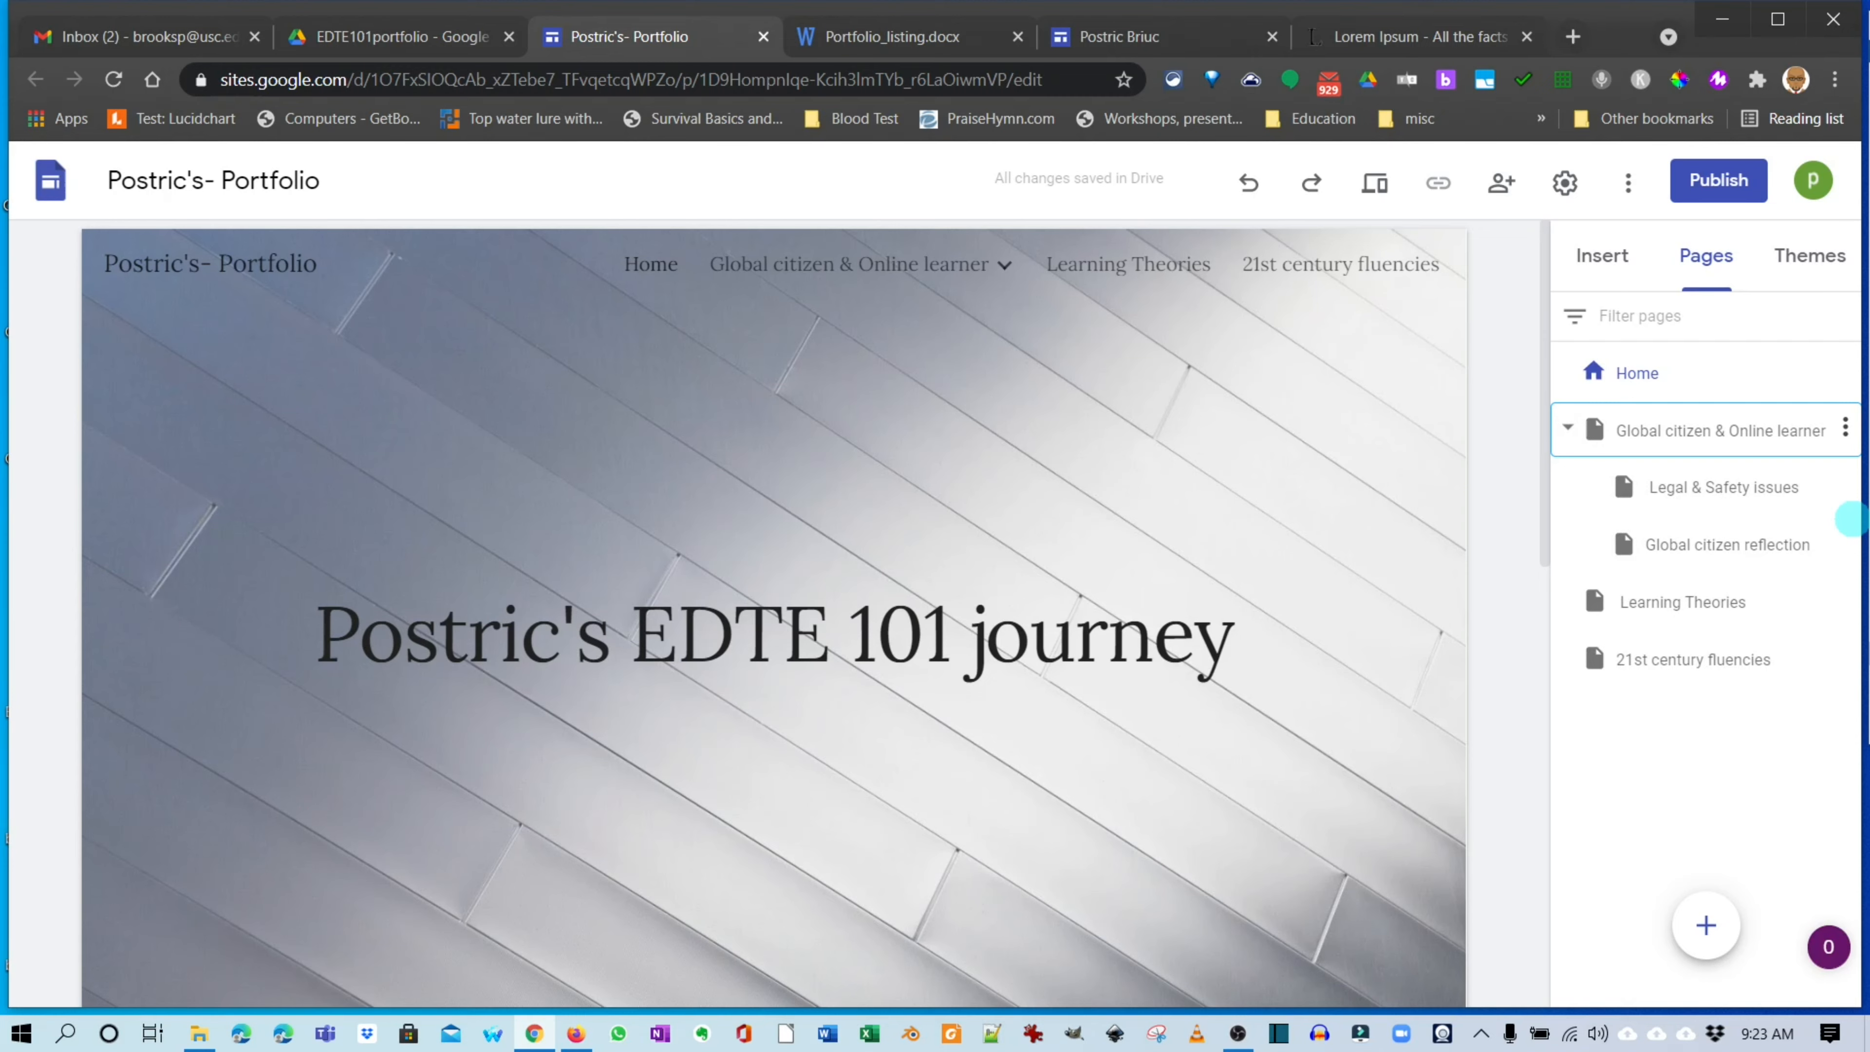
click(1568, 427)
click(1568, 427)
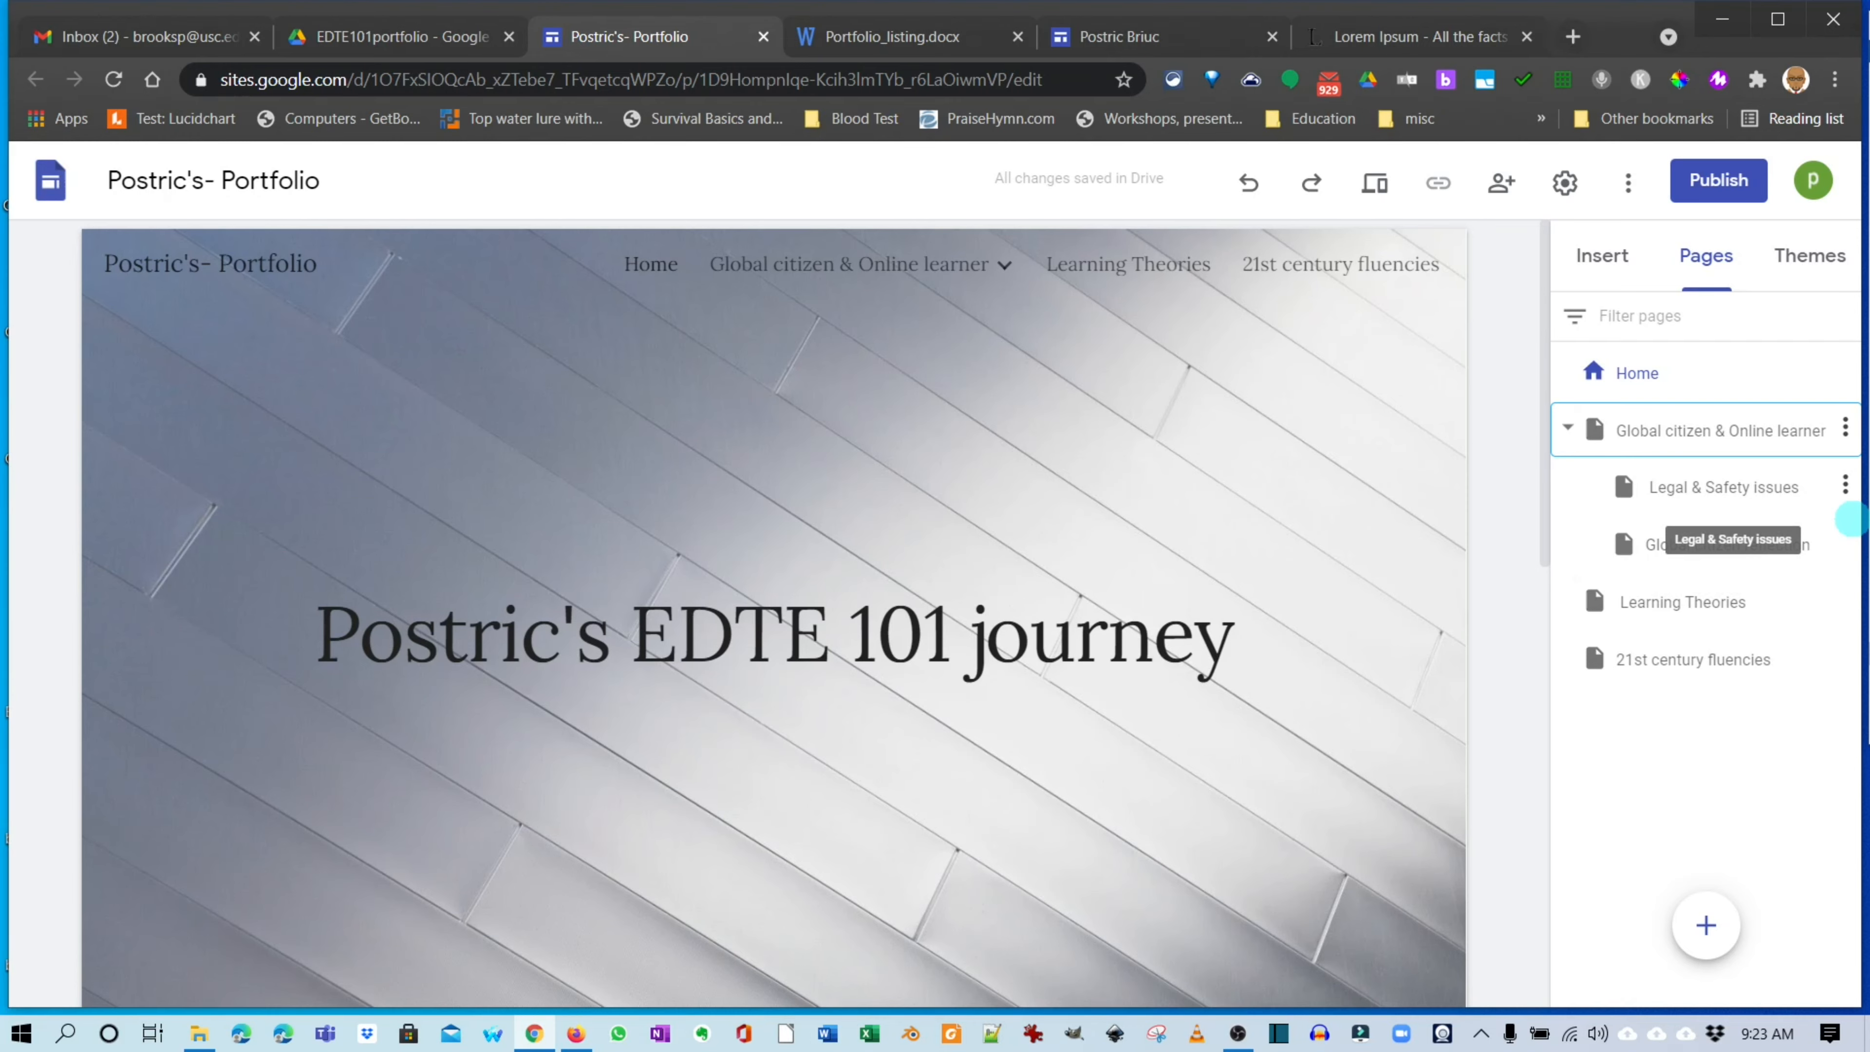
click(1849, 512)
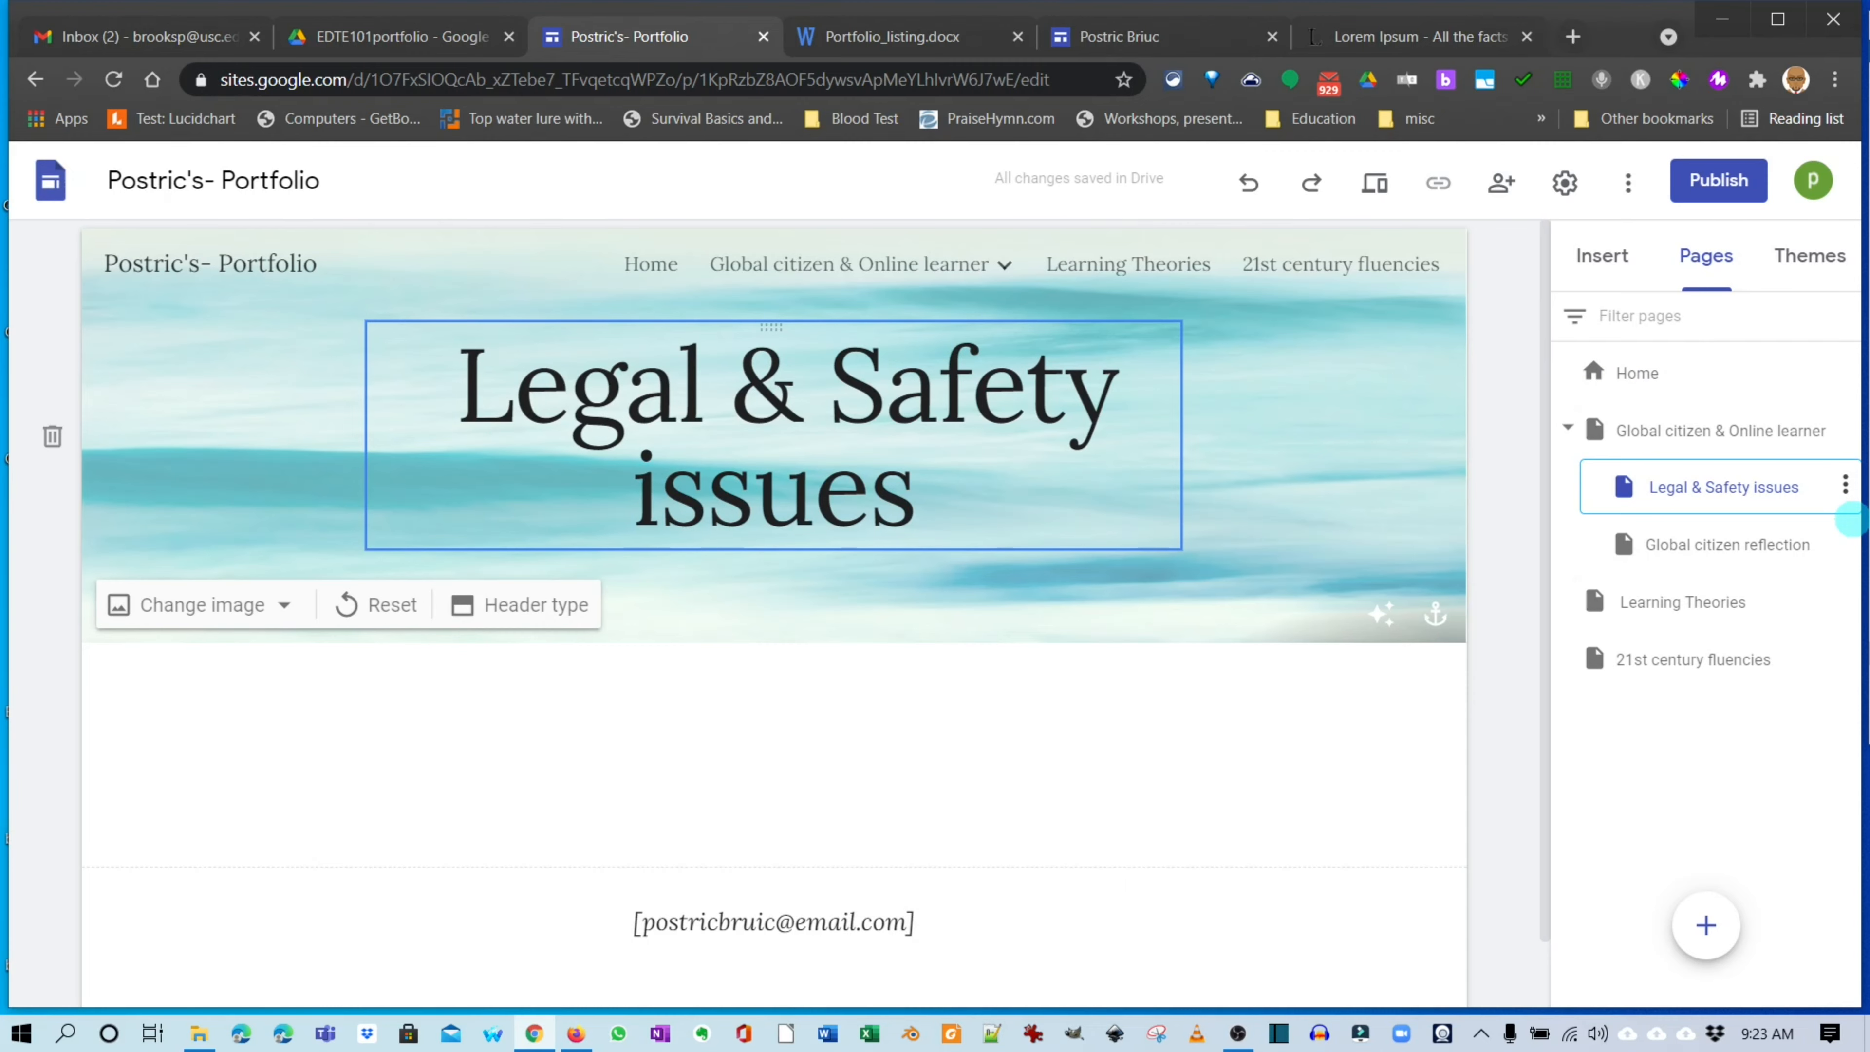
click(849, 264)
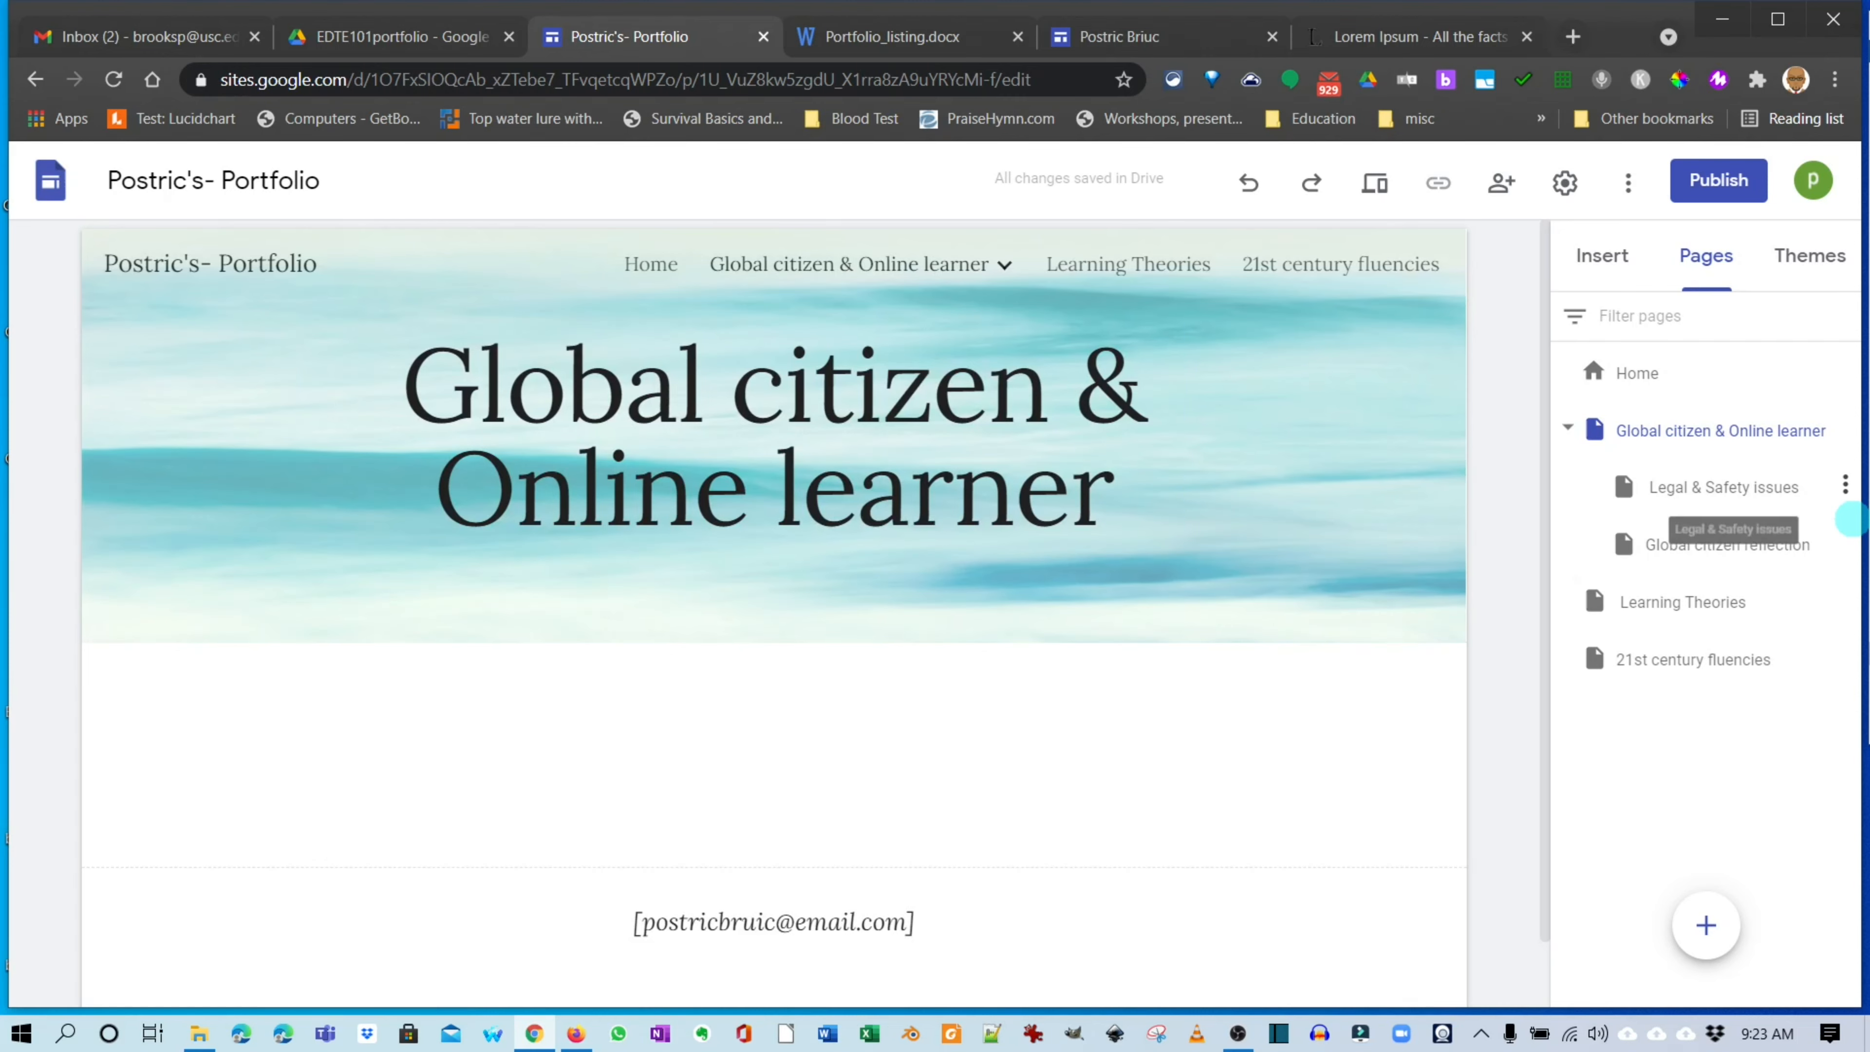
click(1723, 487)
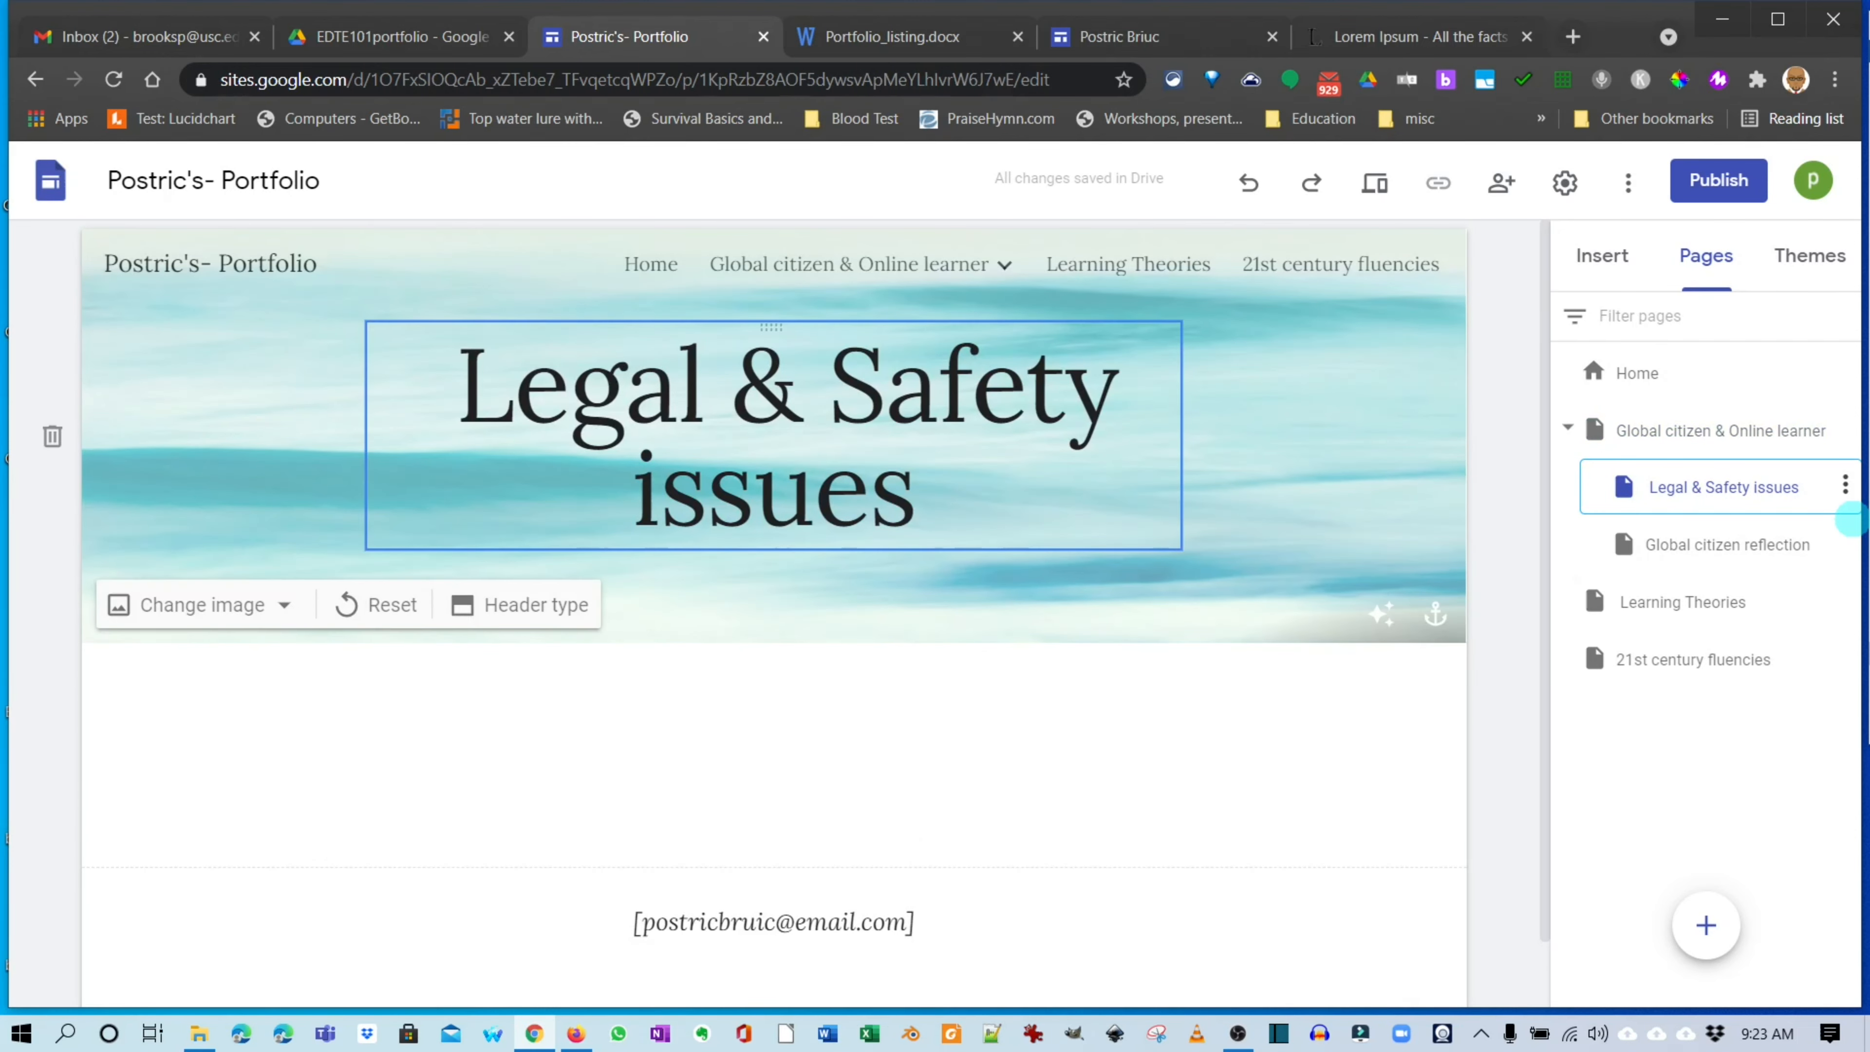
Replace the Legal & Safety issues header image with the gallery's mixing console photo.
click(200, 603)
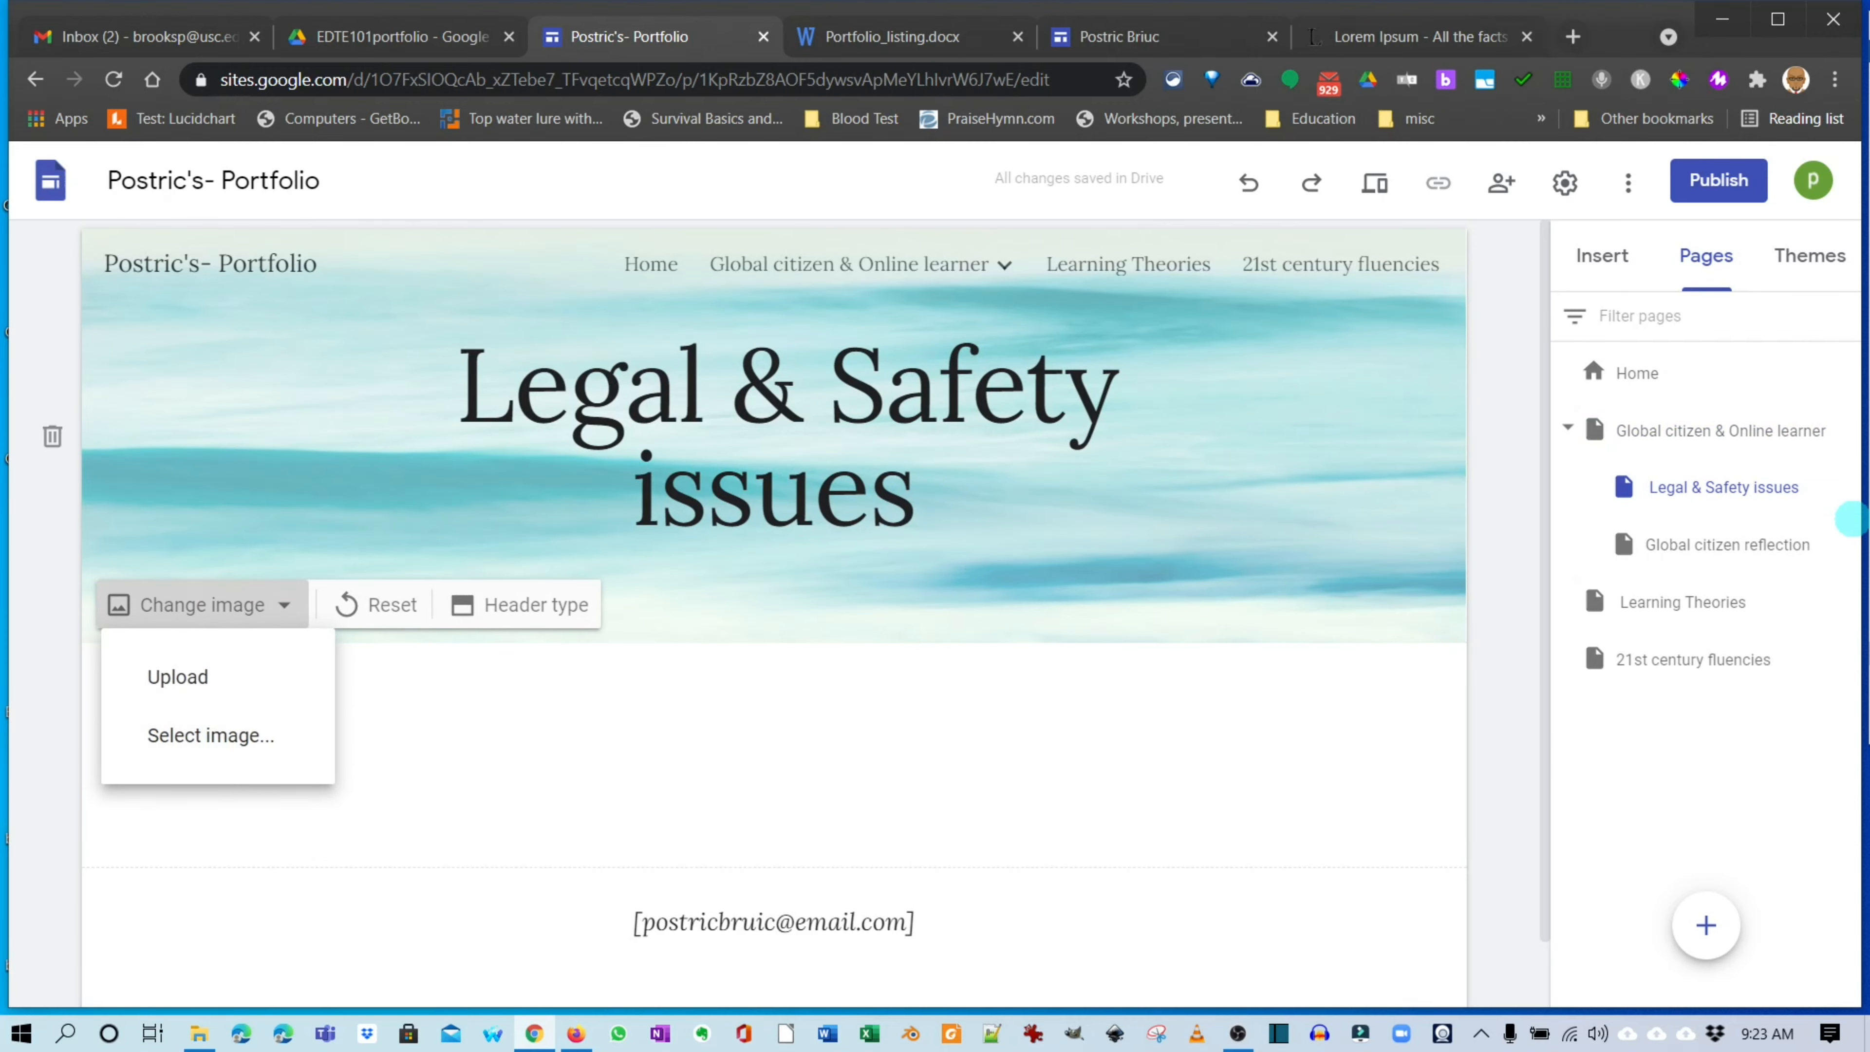
click(211, 735)
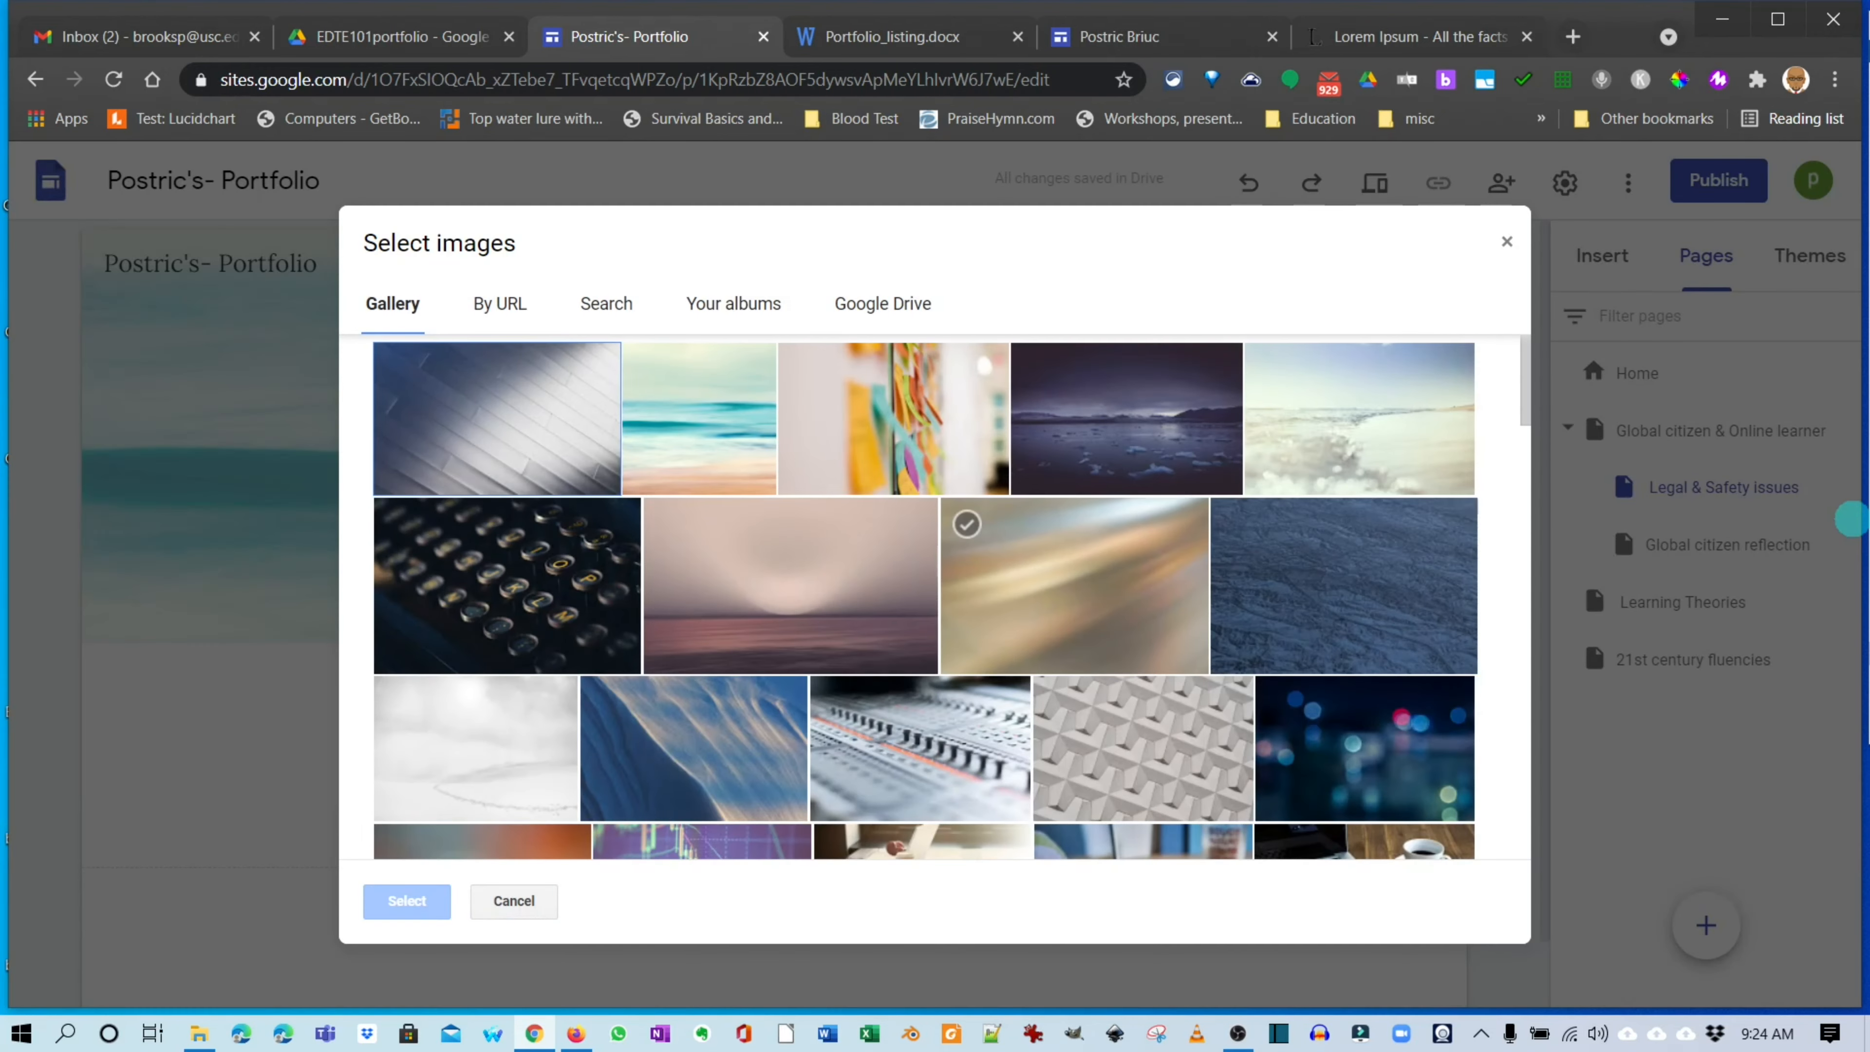
click(920, 749)
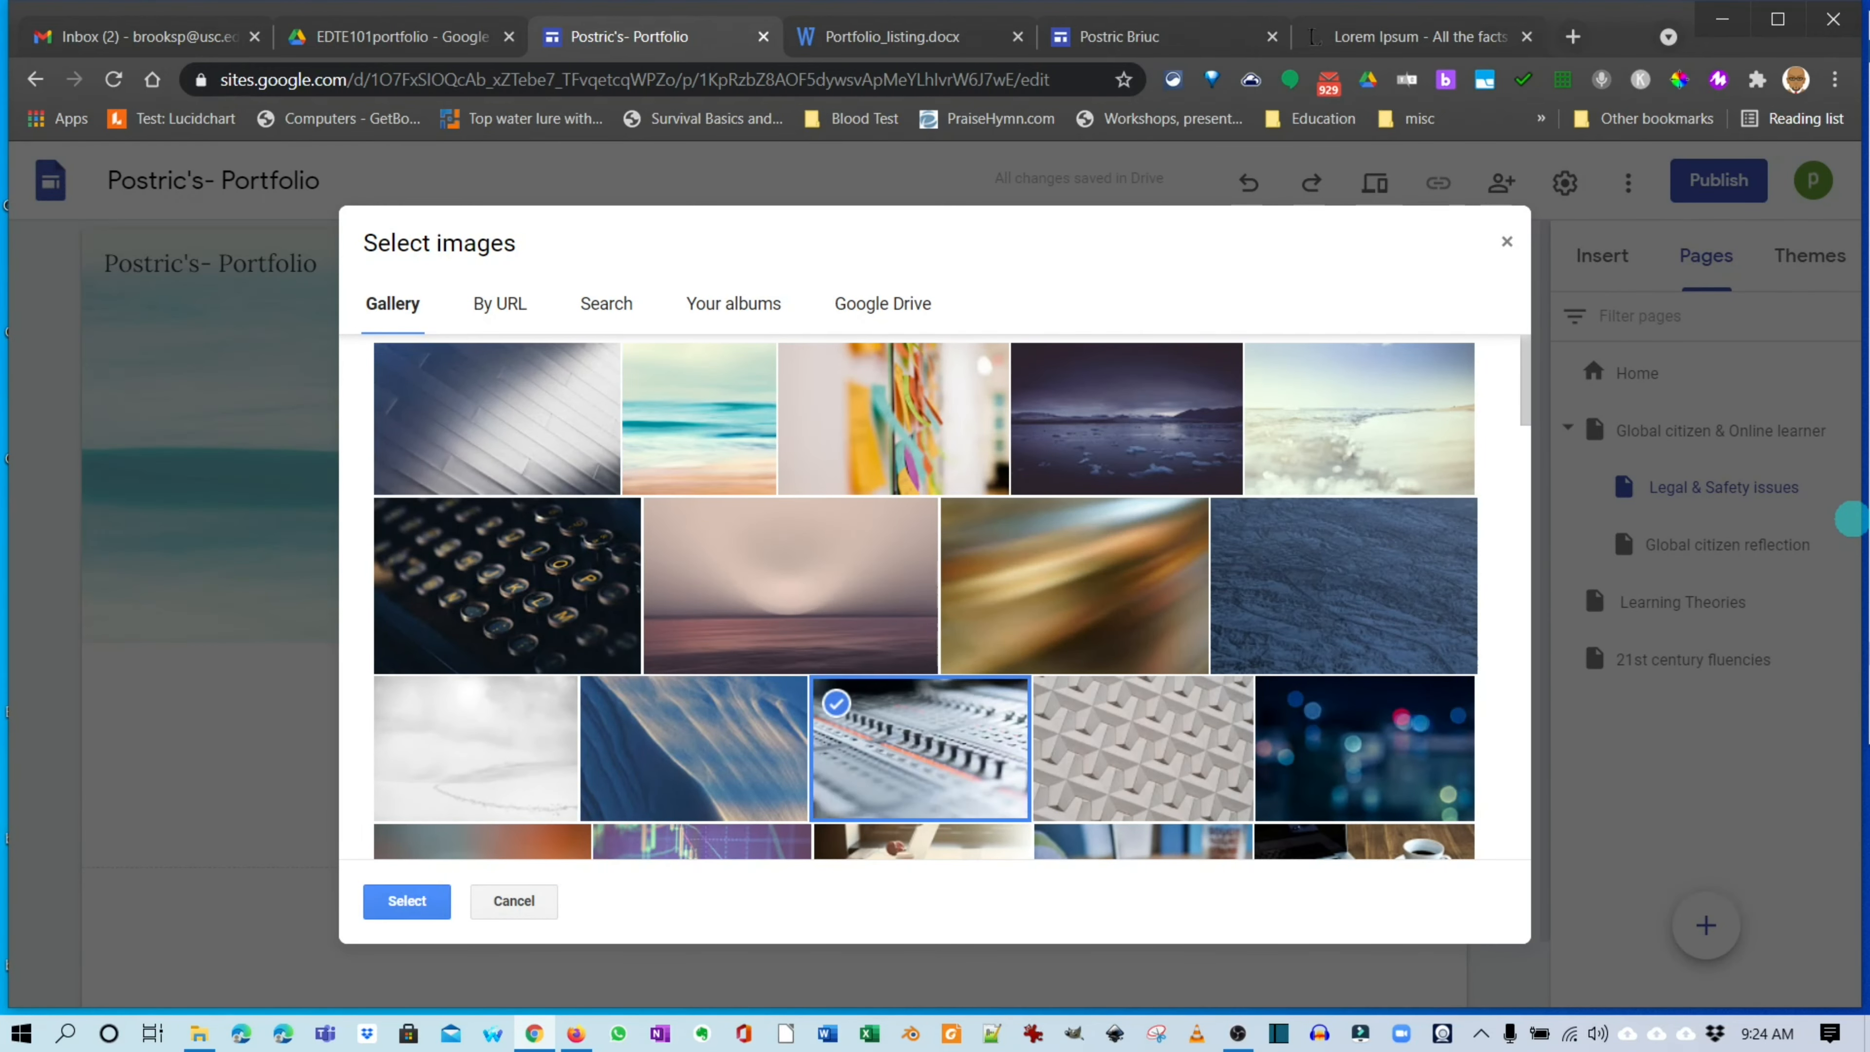
click(406, 901)
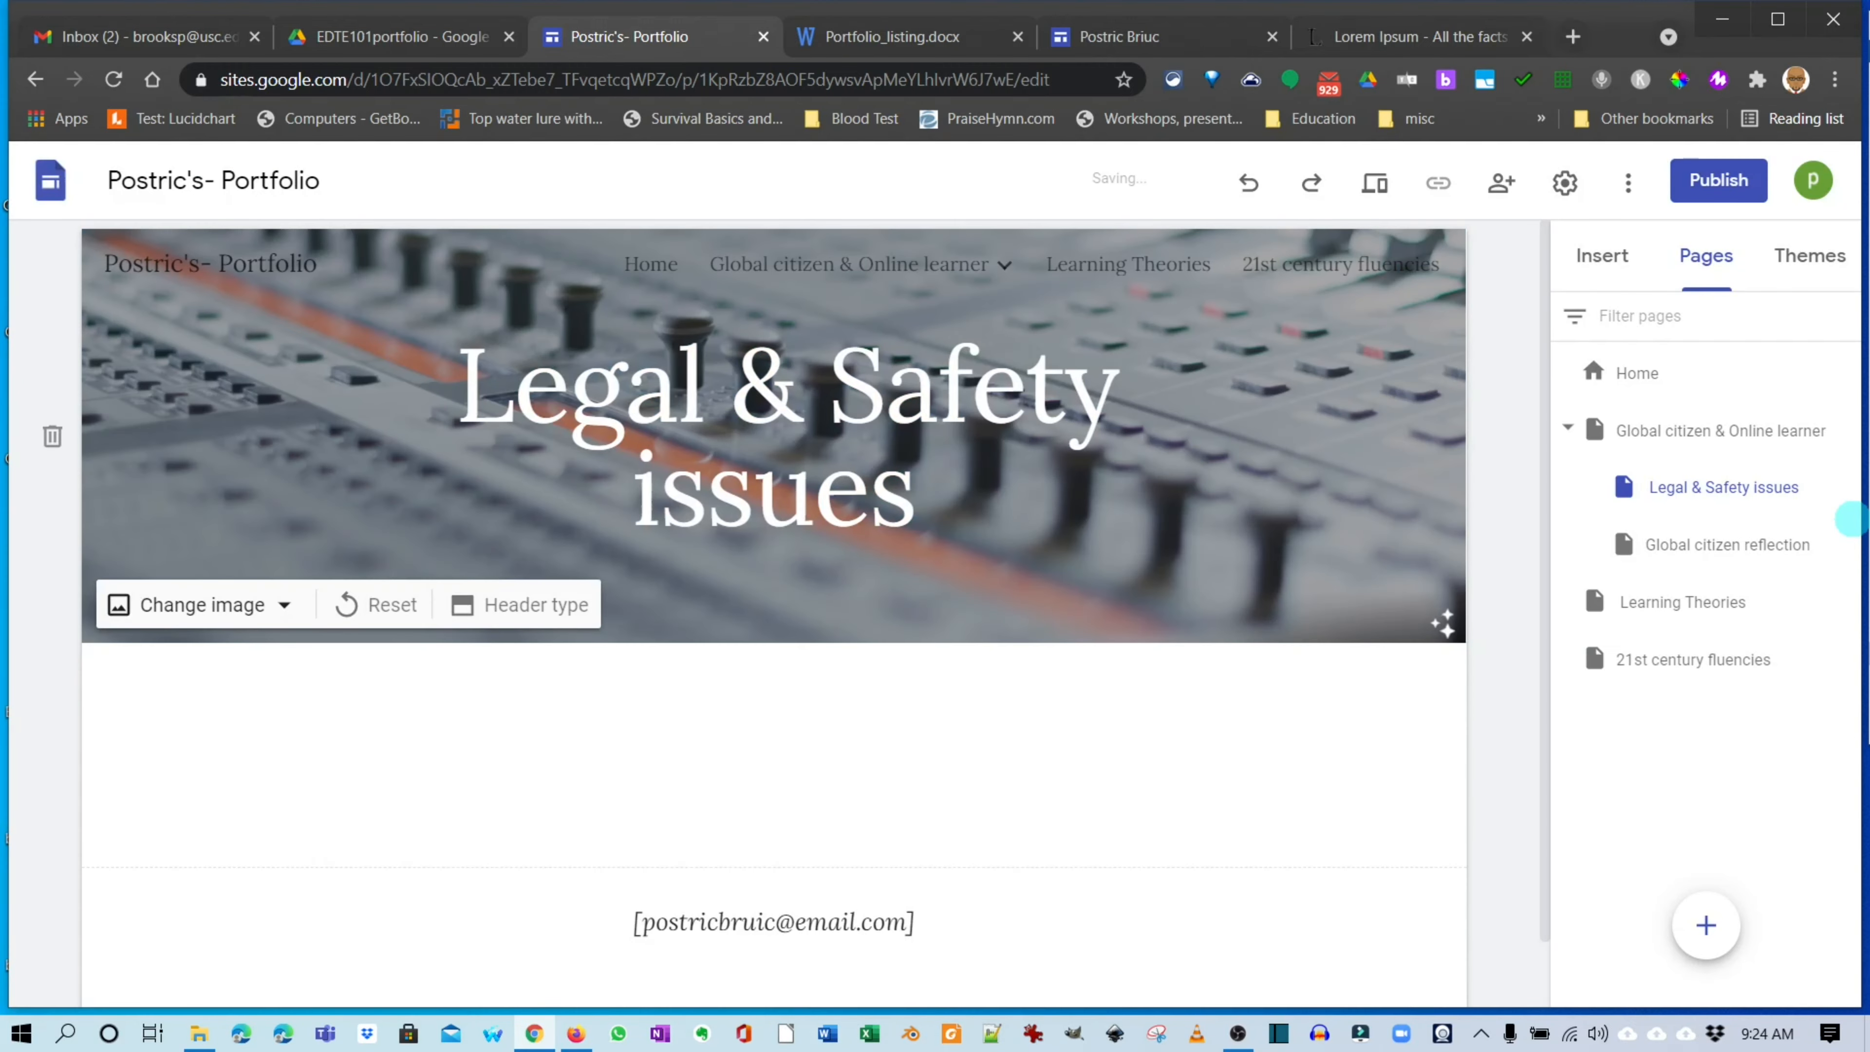
On the Global citizen reflection page, set the header to the blue bokeh lights gallery photo.
click(1848, 523)
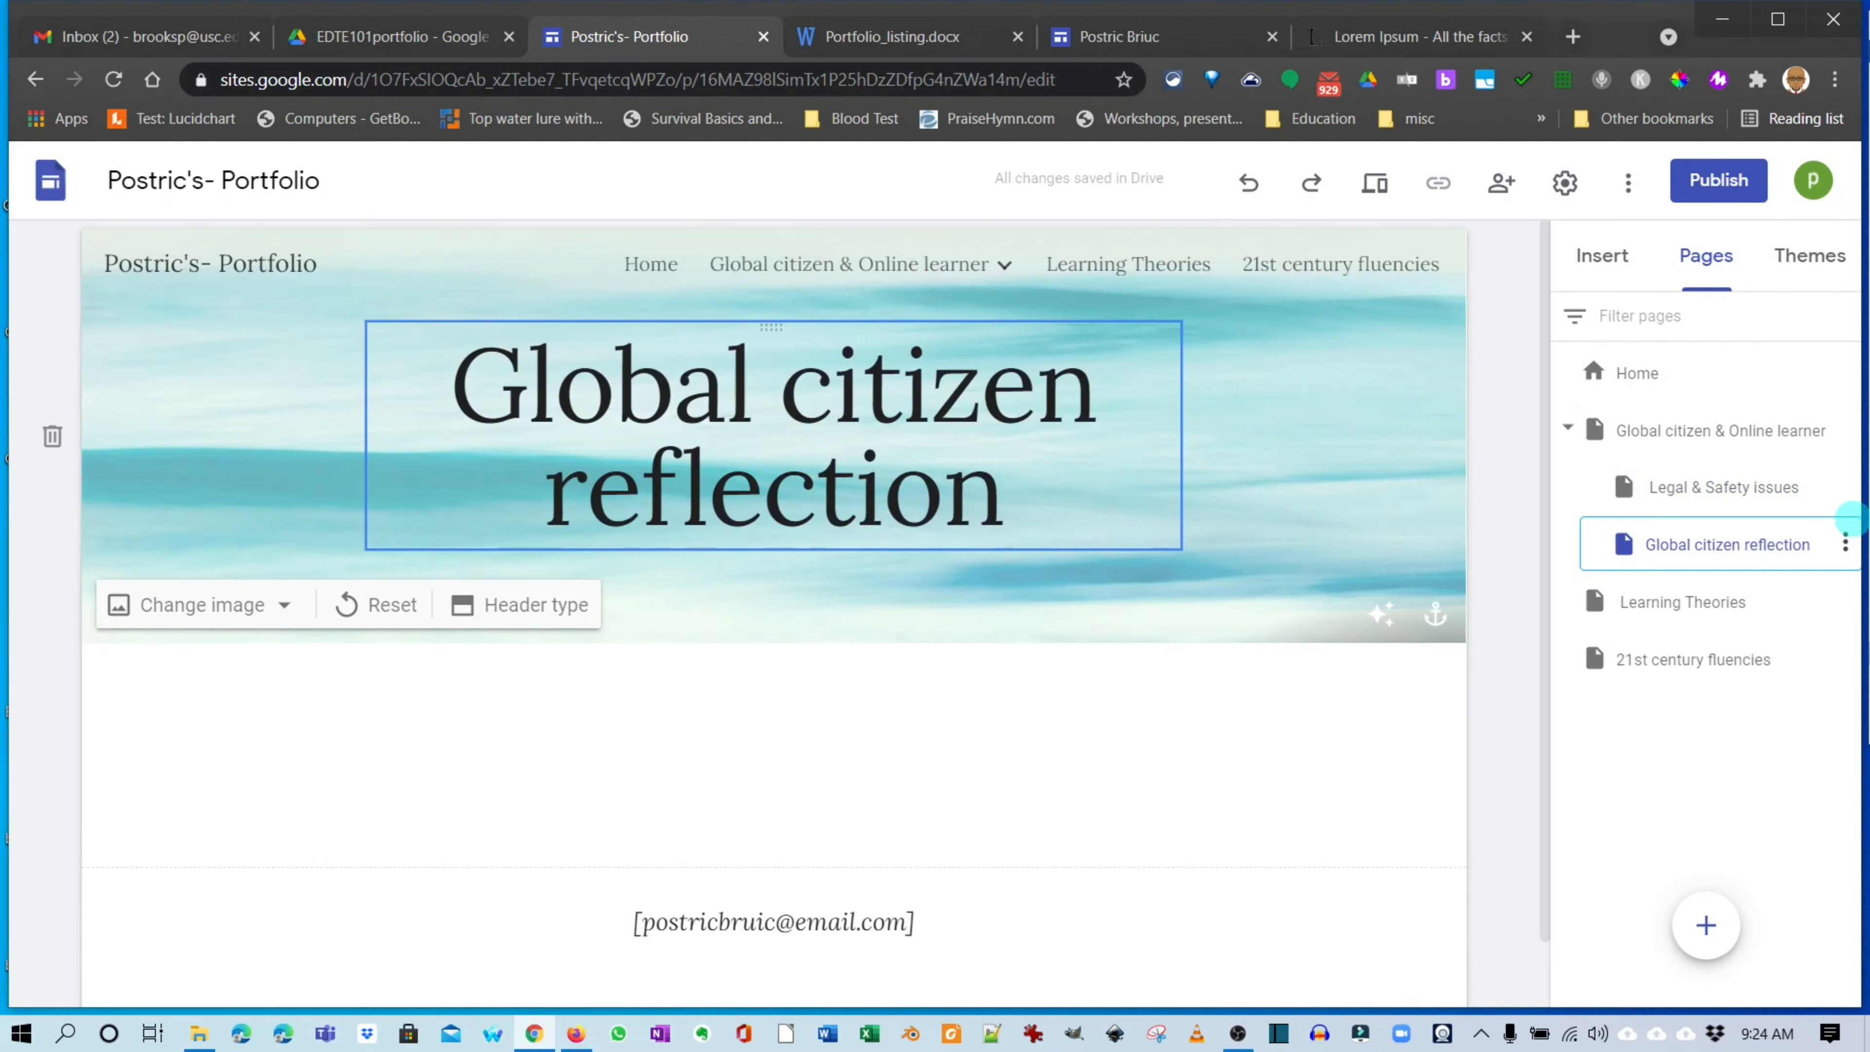
click(203, 604)
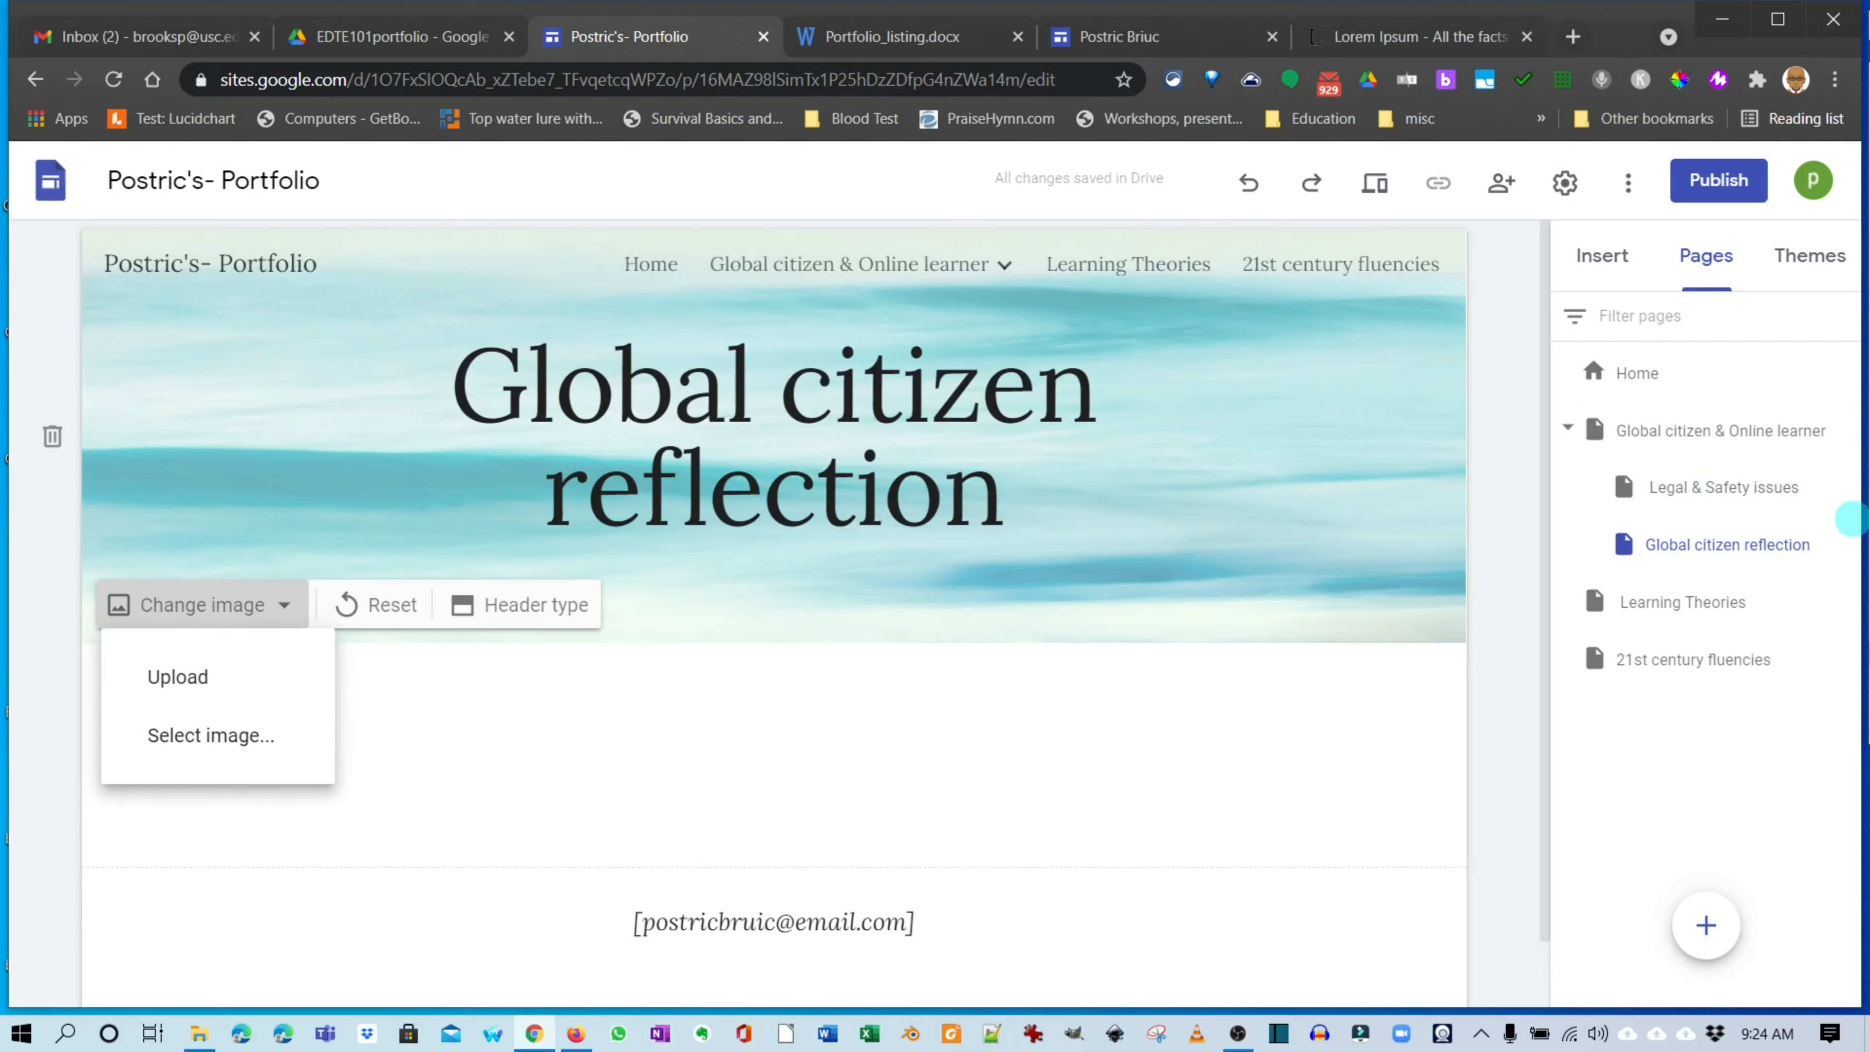
click(209, 735)
scroll(666, 527, down, 5)
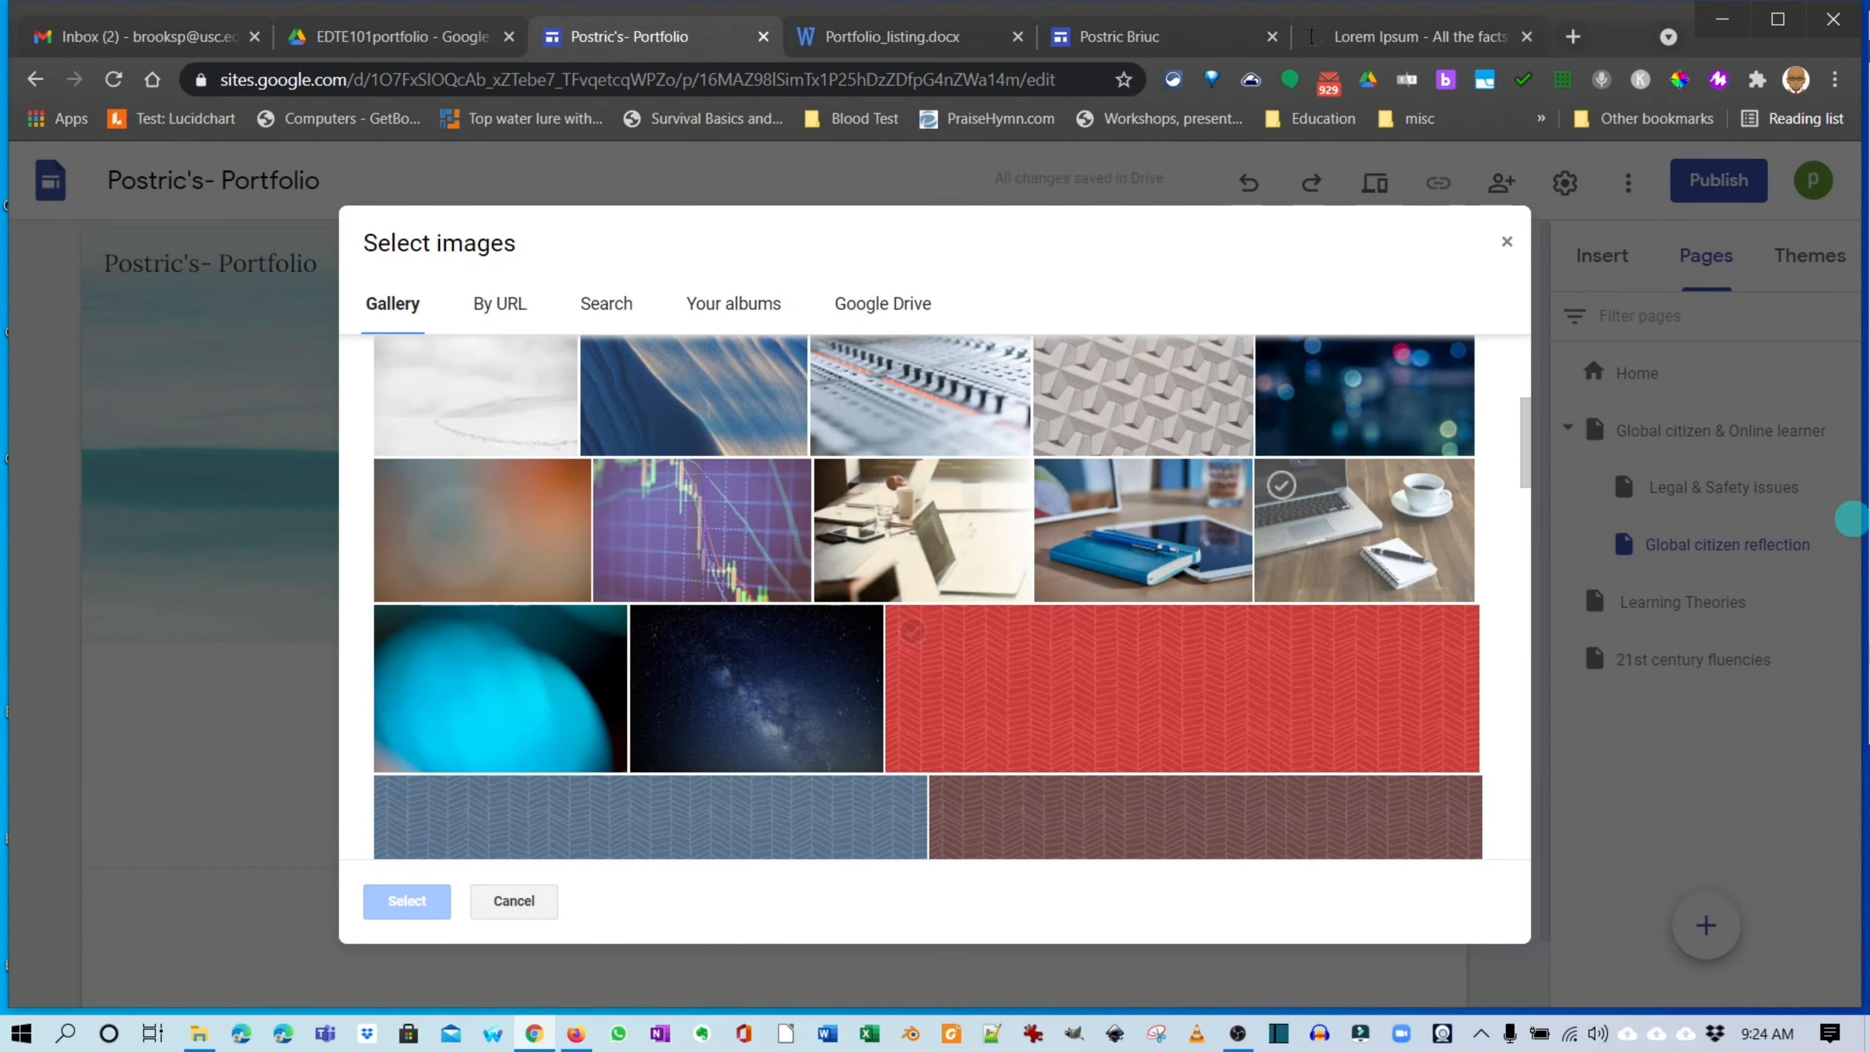
scroll(1296, 589, up, 3)
click(1362, 627)
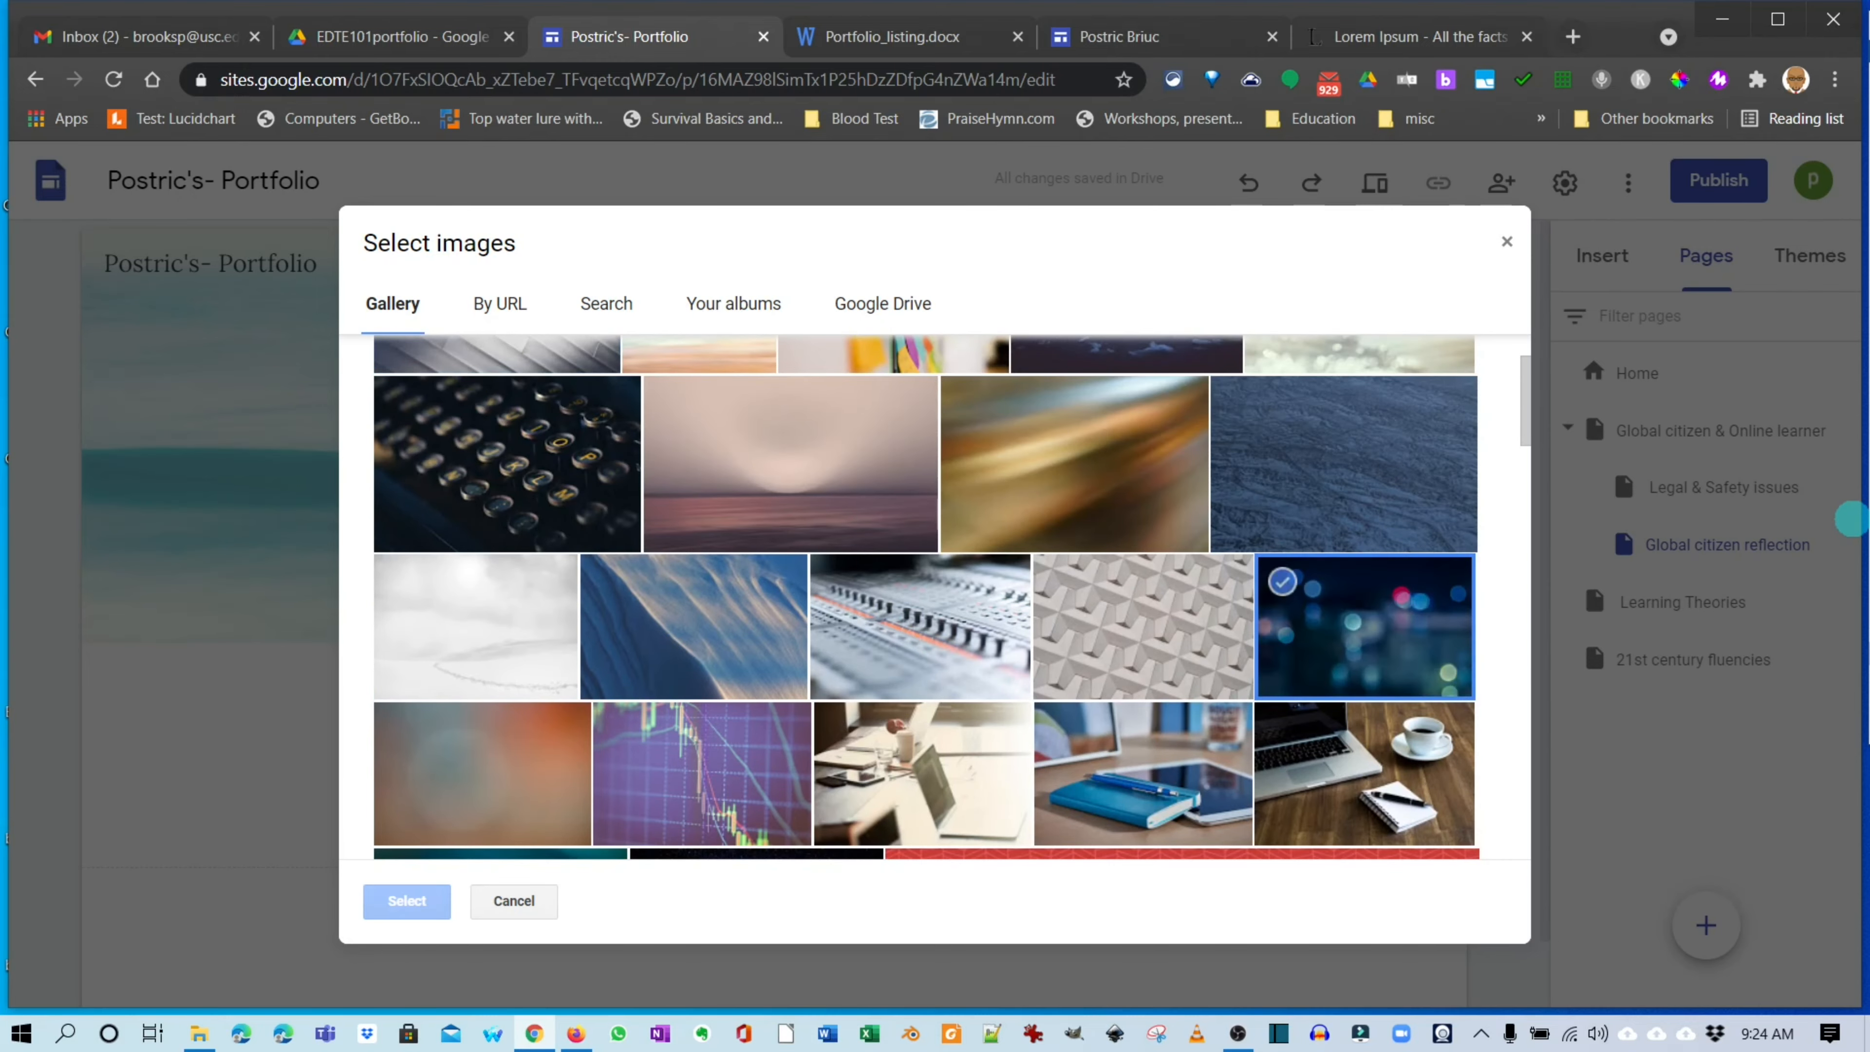
click(407, 900)
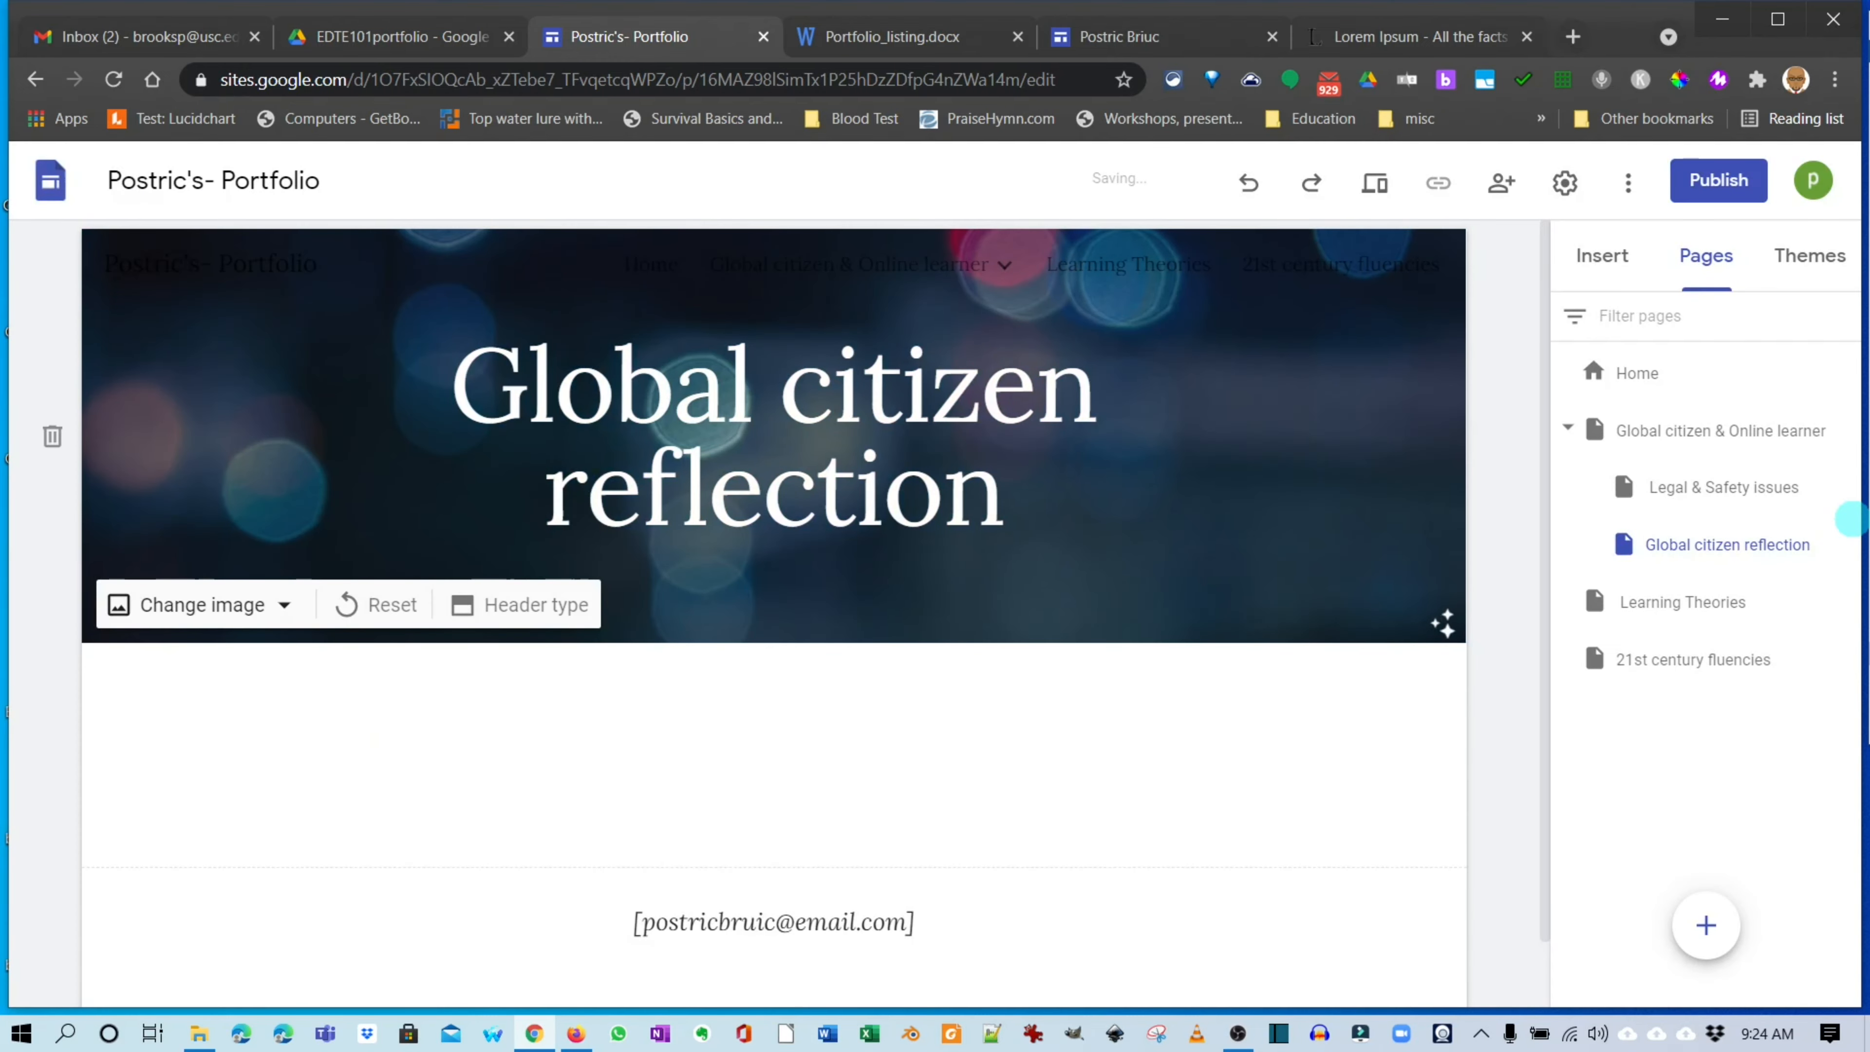
Review the Global citizen & Online learner, Legal & Safety issues and Global citizen reflection pages.
click(1841, 433)
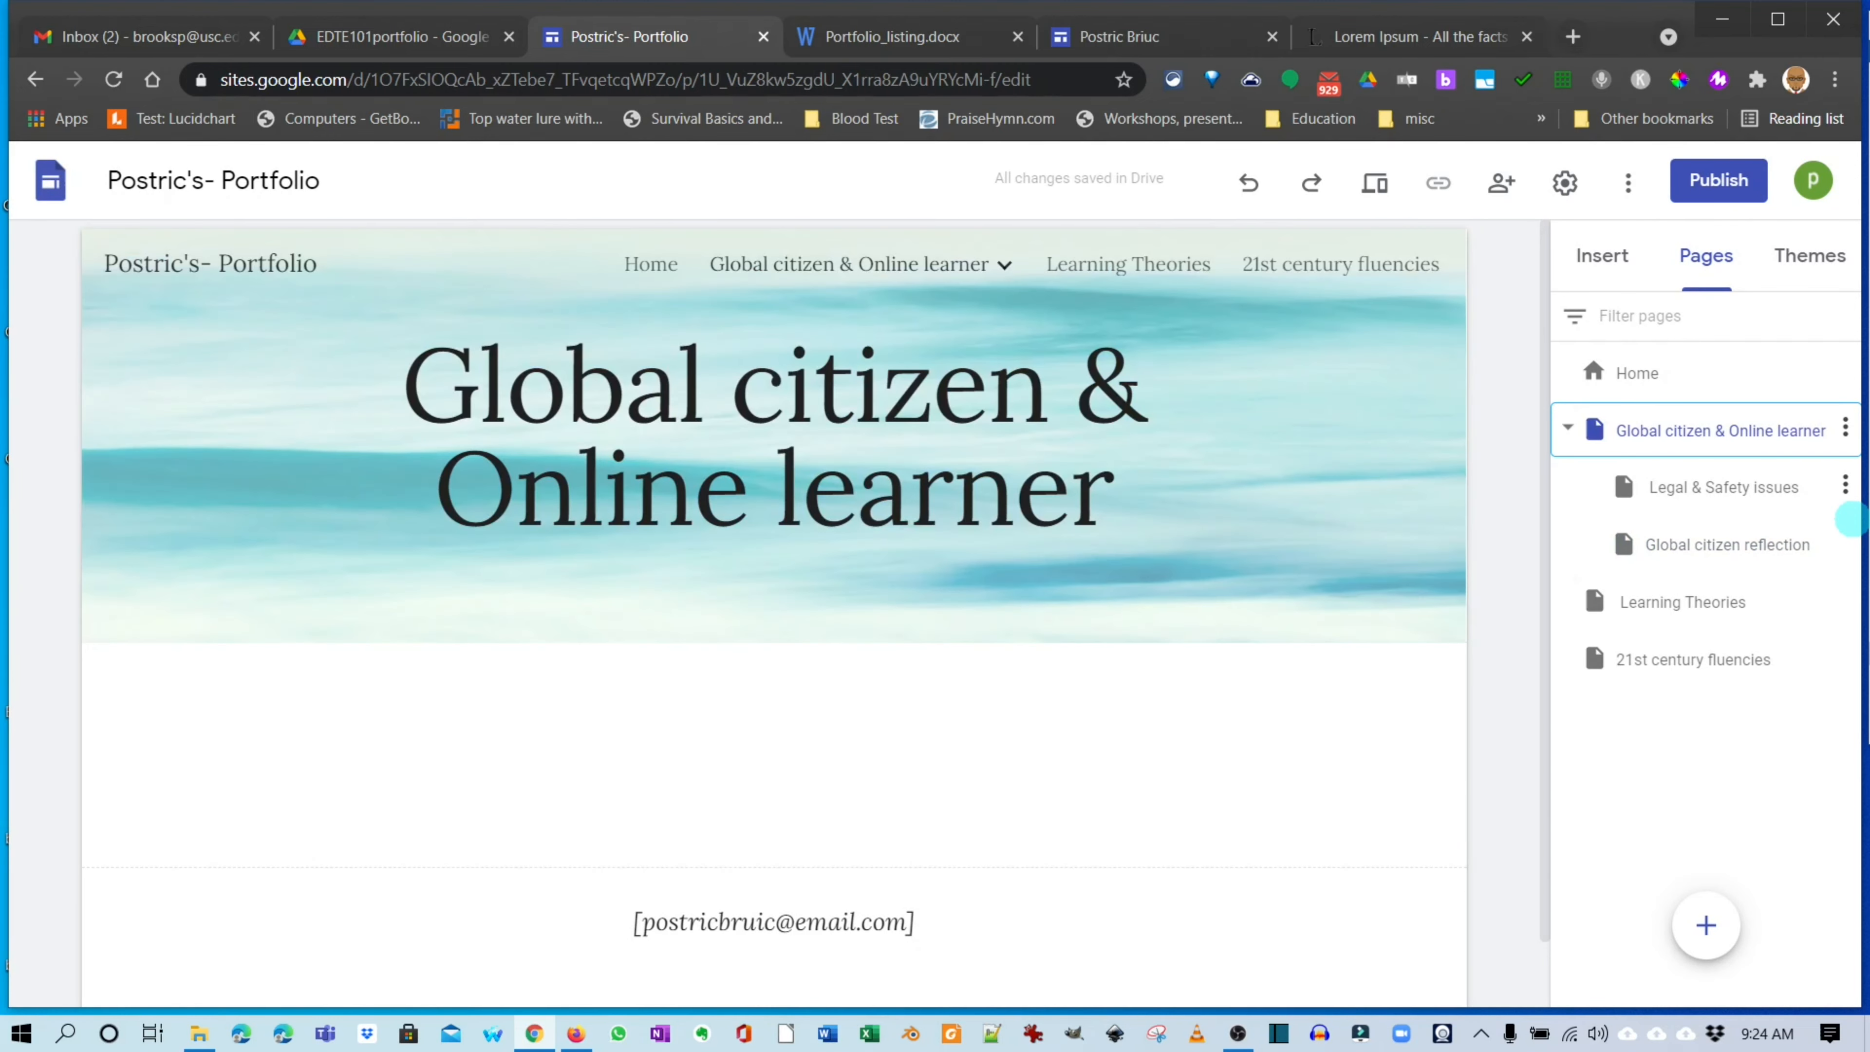
click(1841, 483)
click(1841, 538)
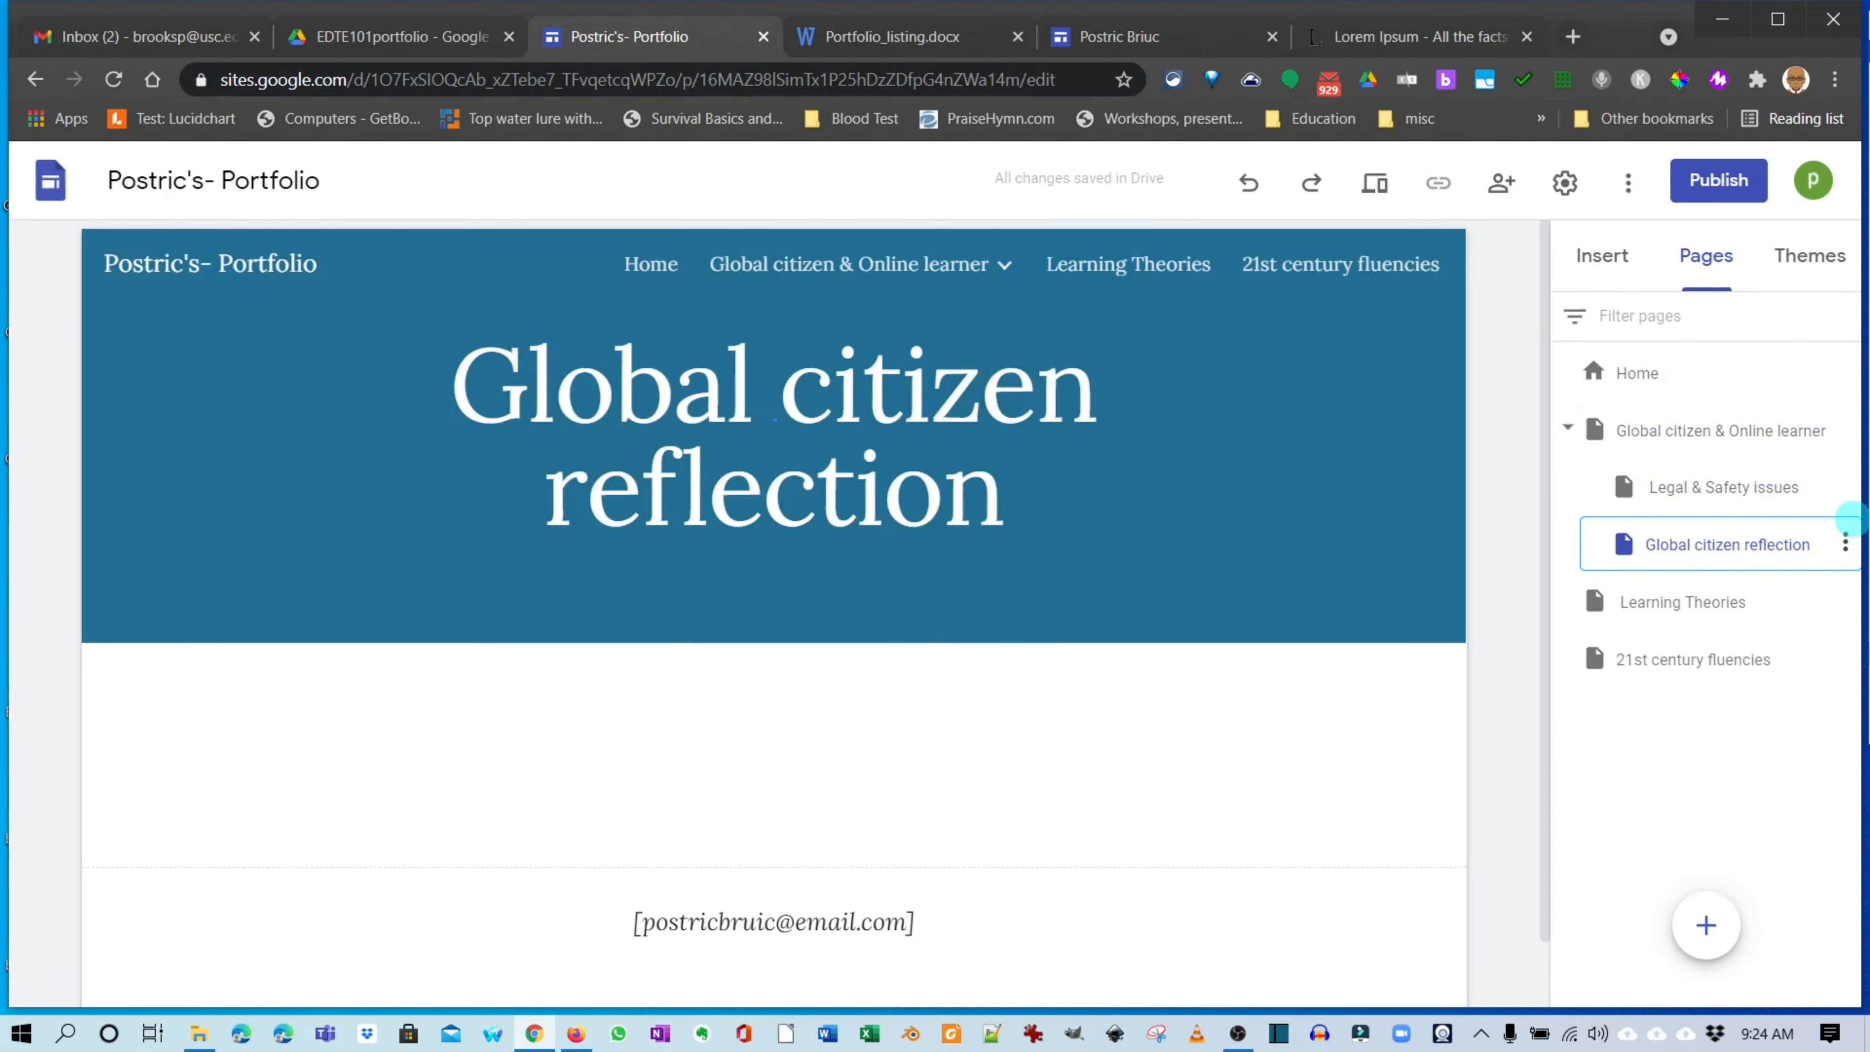
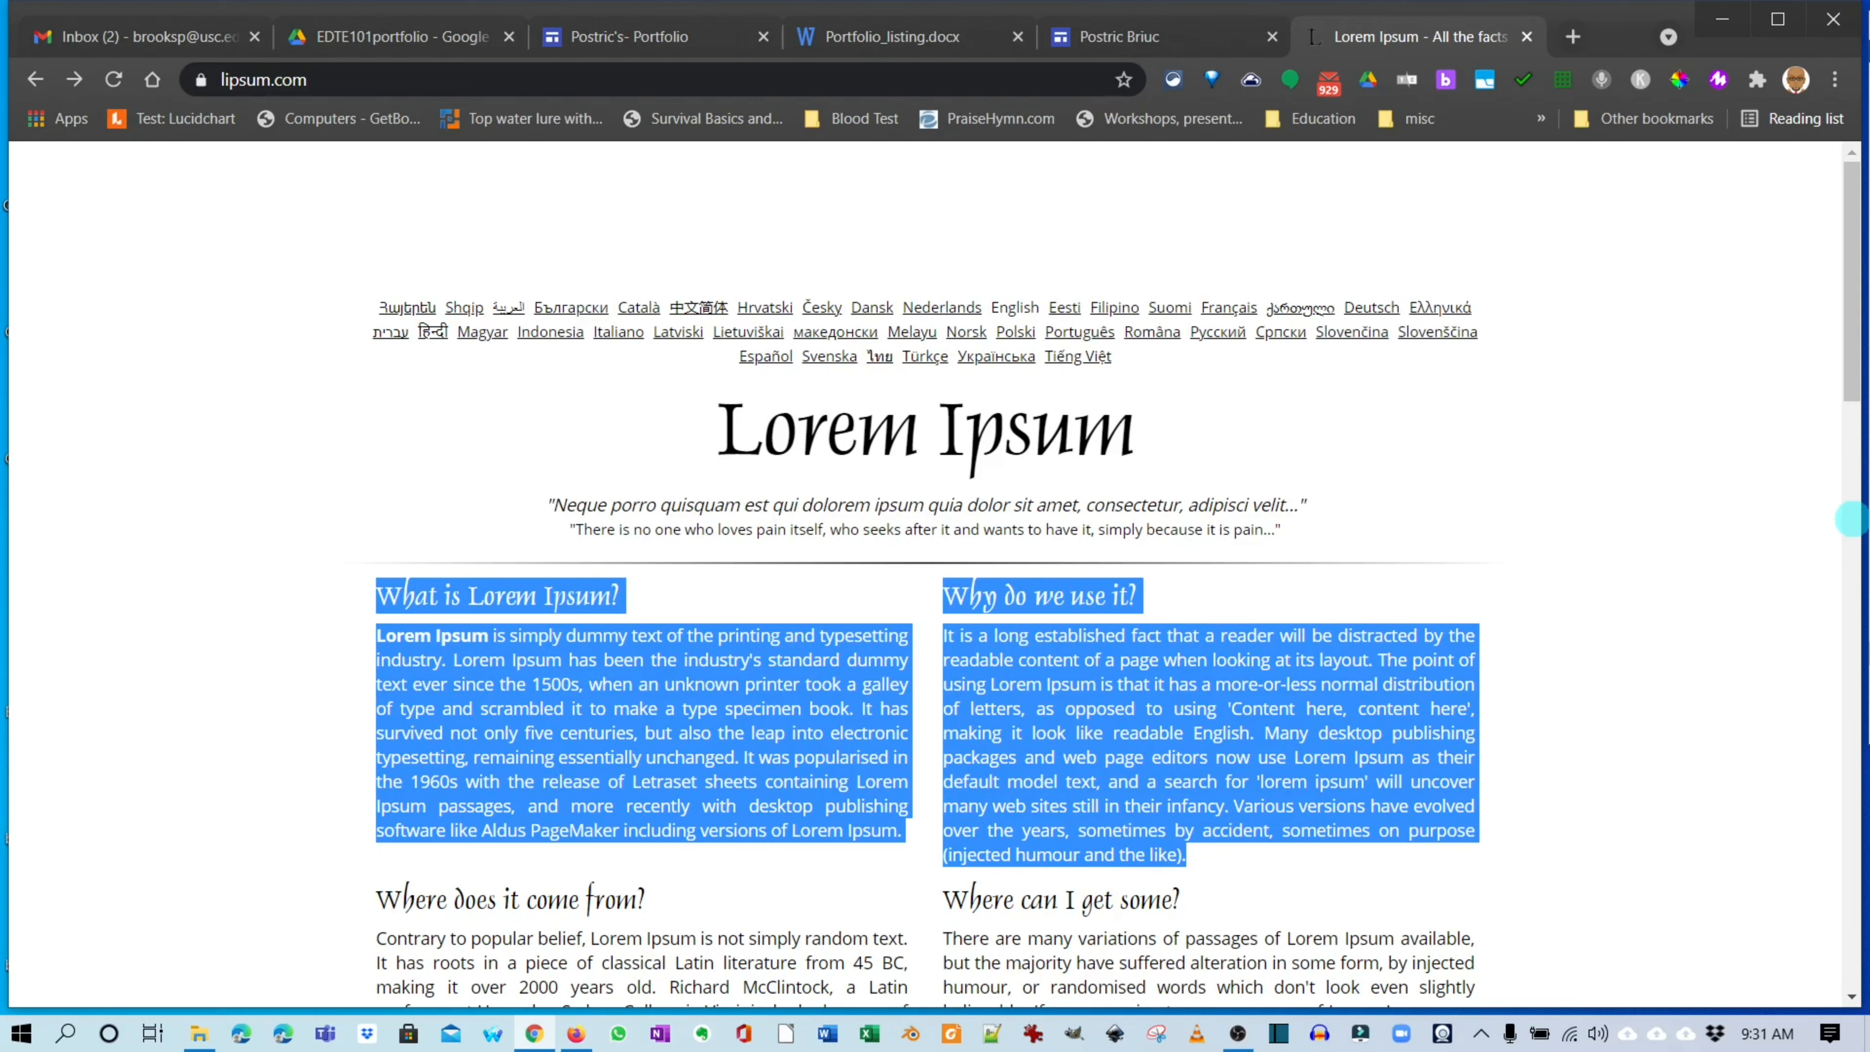
Select the sample Lorem Ipsum text on the lipsum.com page.
drag(1185, 855, 1334, 550)
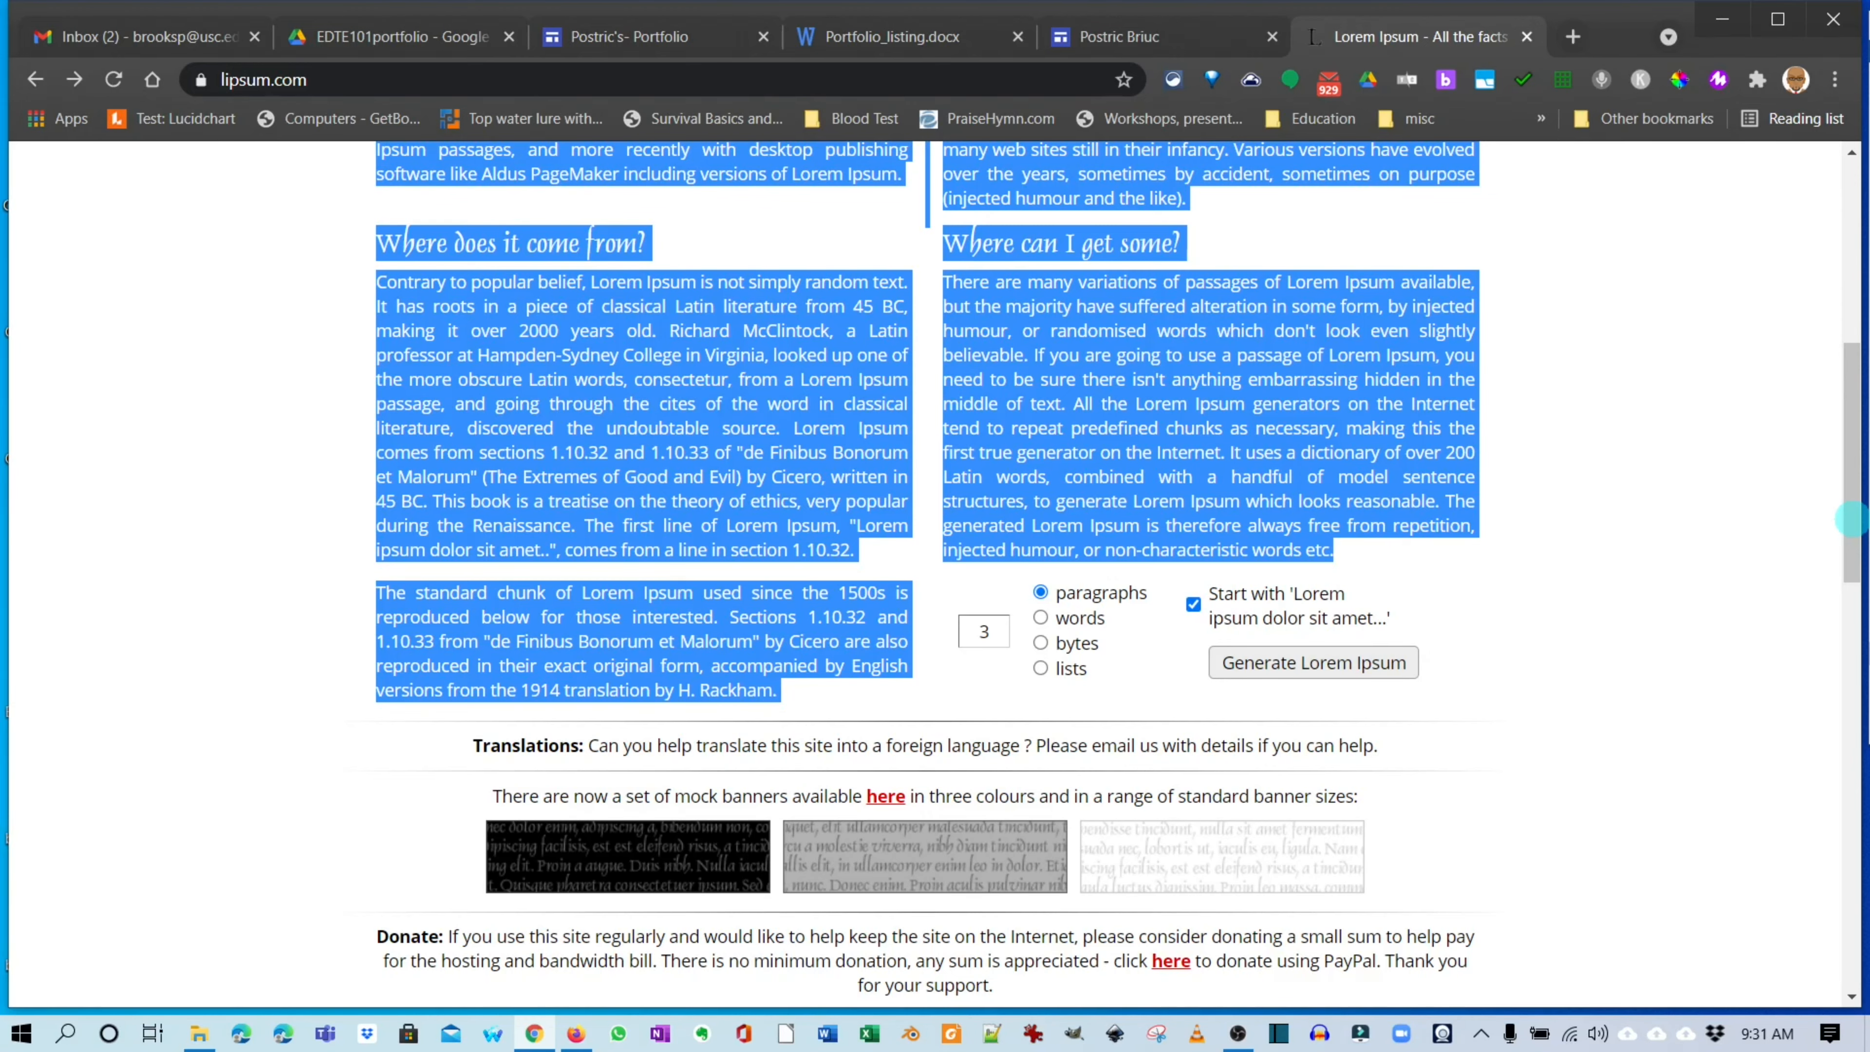
Generate three Lorem Ipsum paragraphs (261 words) and select all of them for copying.
click(1851, 519)
click(991, 631)
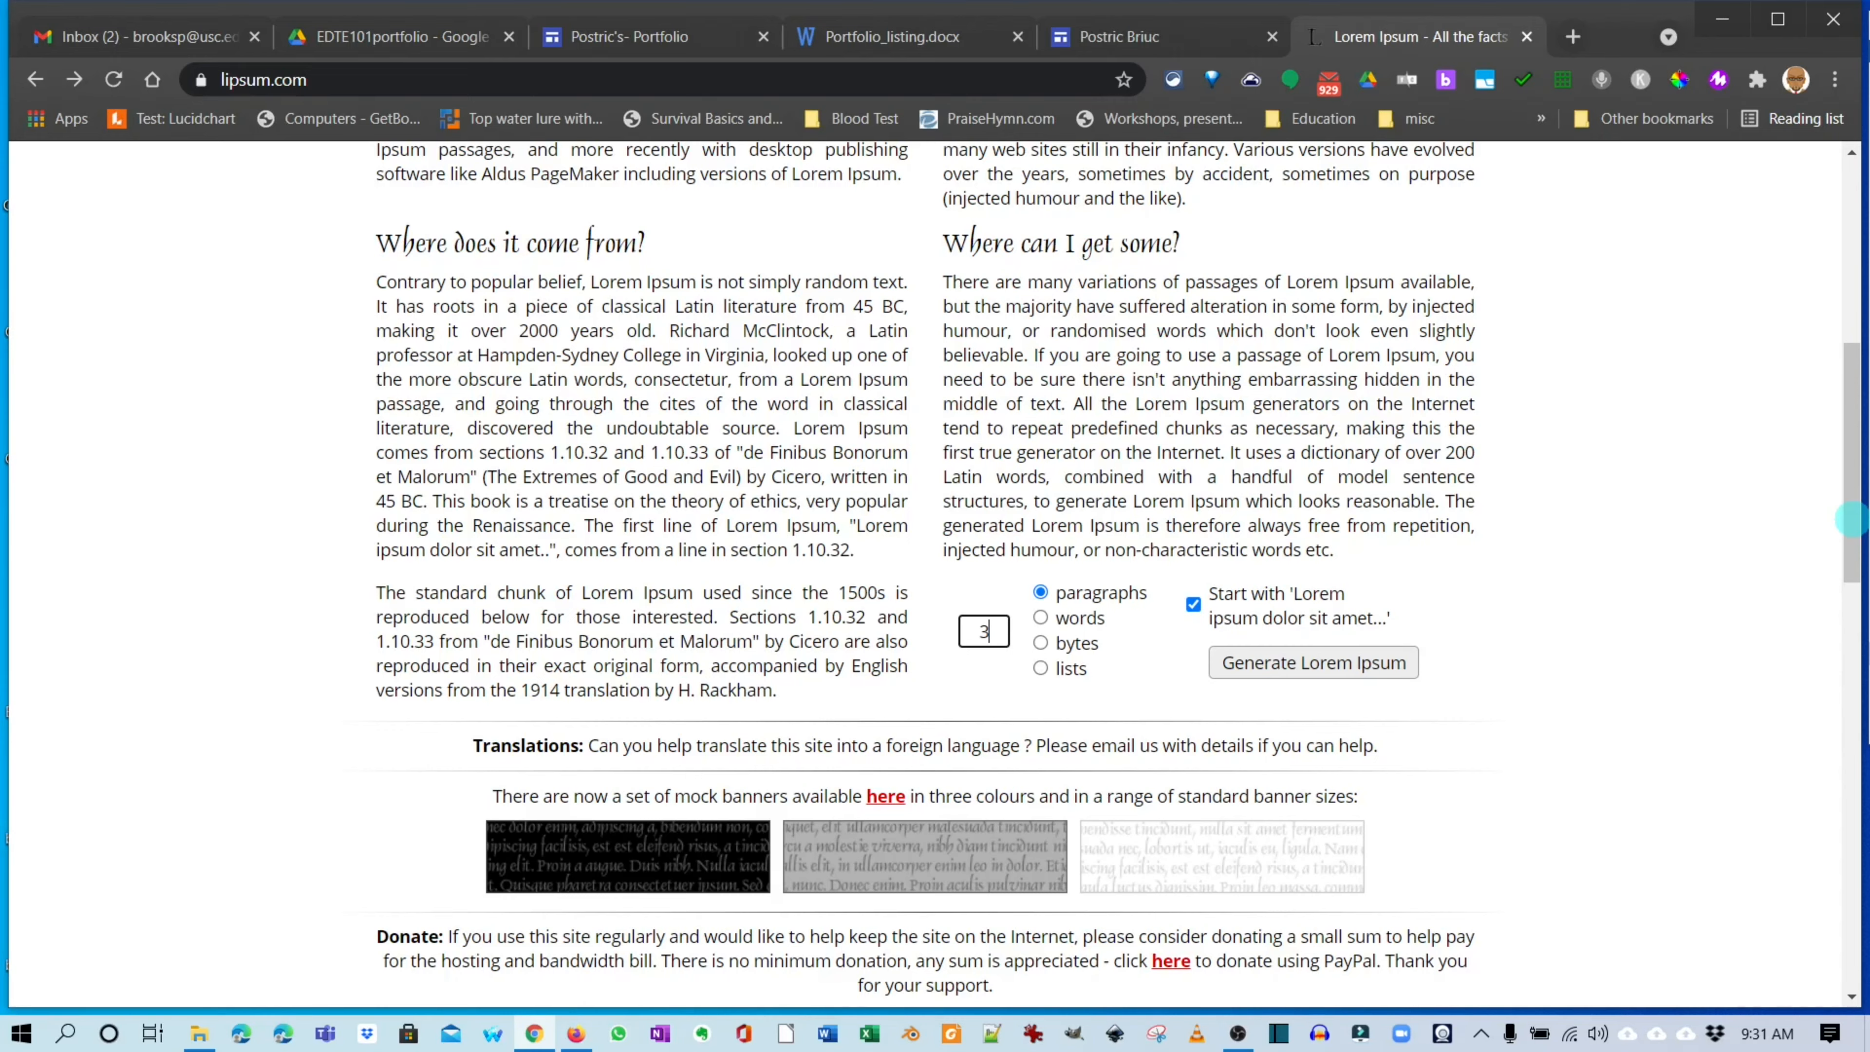
click(1314, 663)
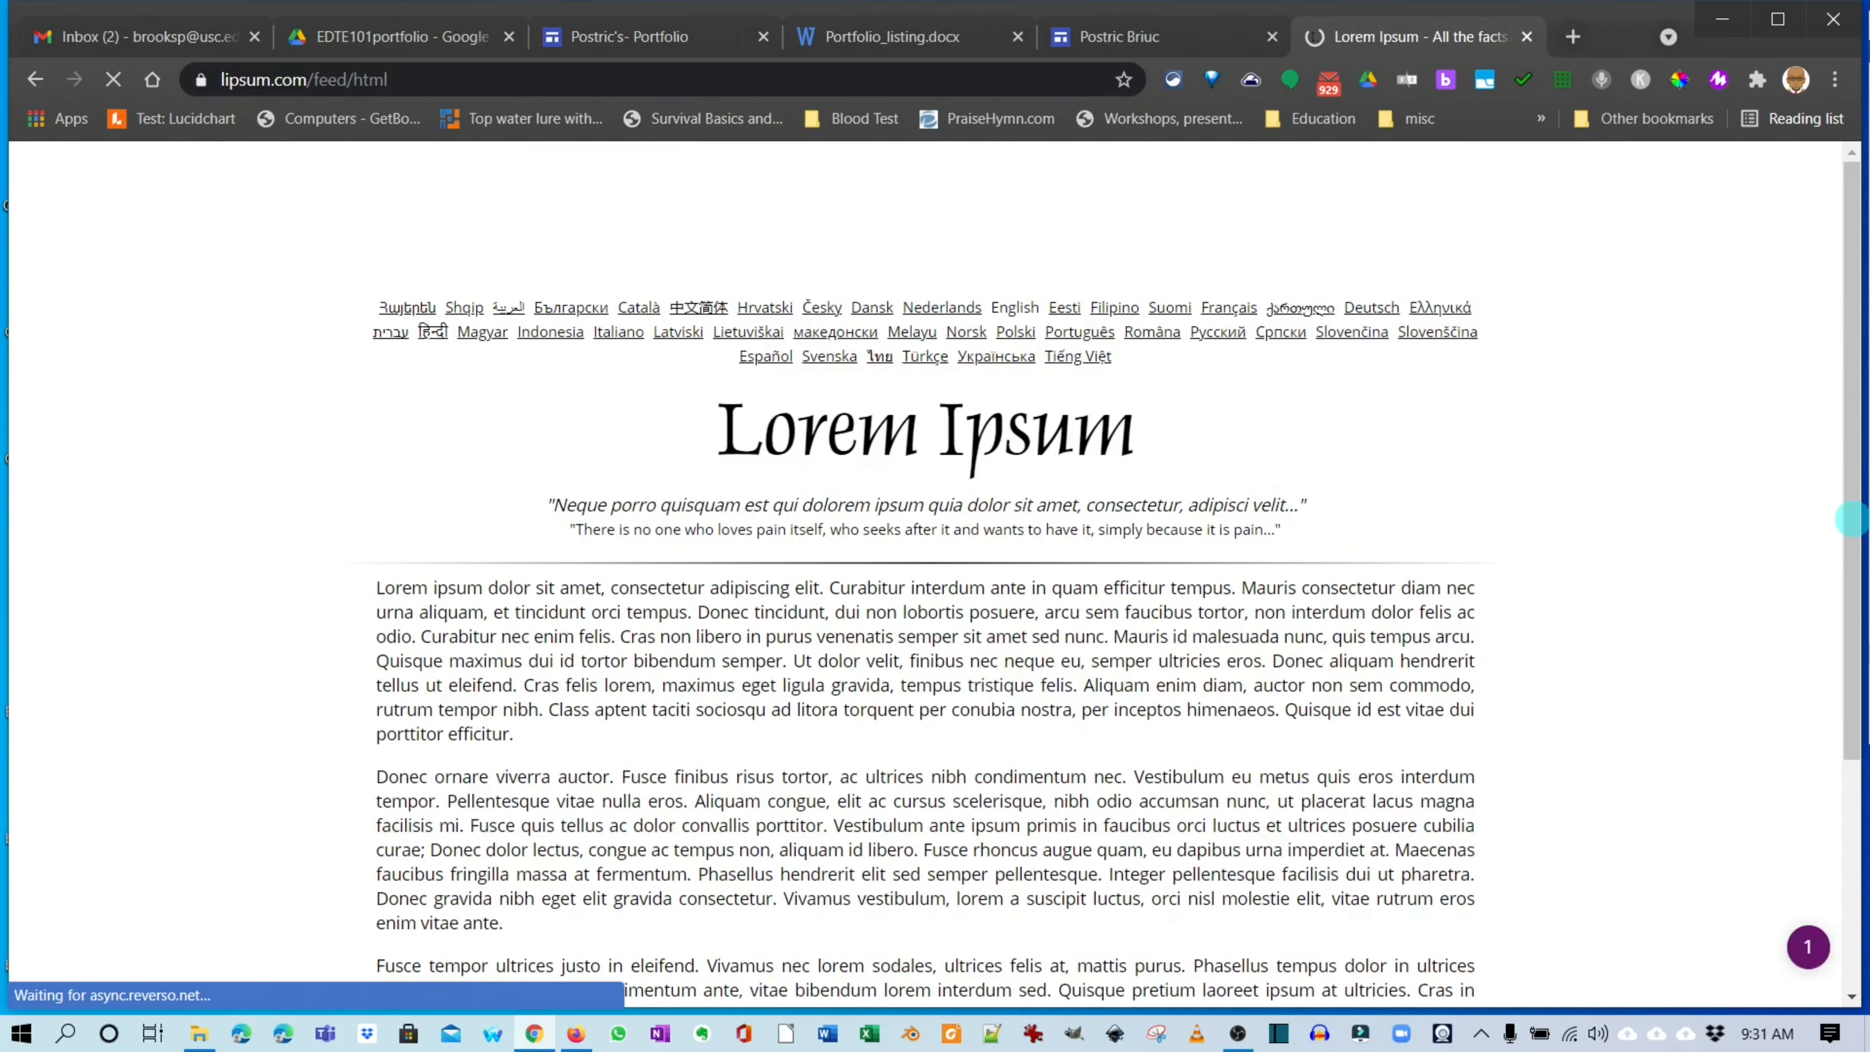
scroll(1852, 519, down, 3)
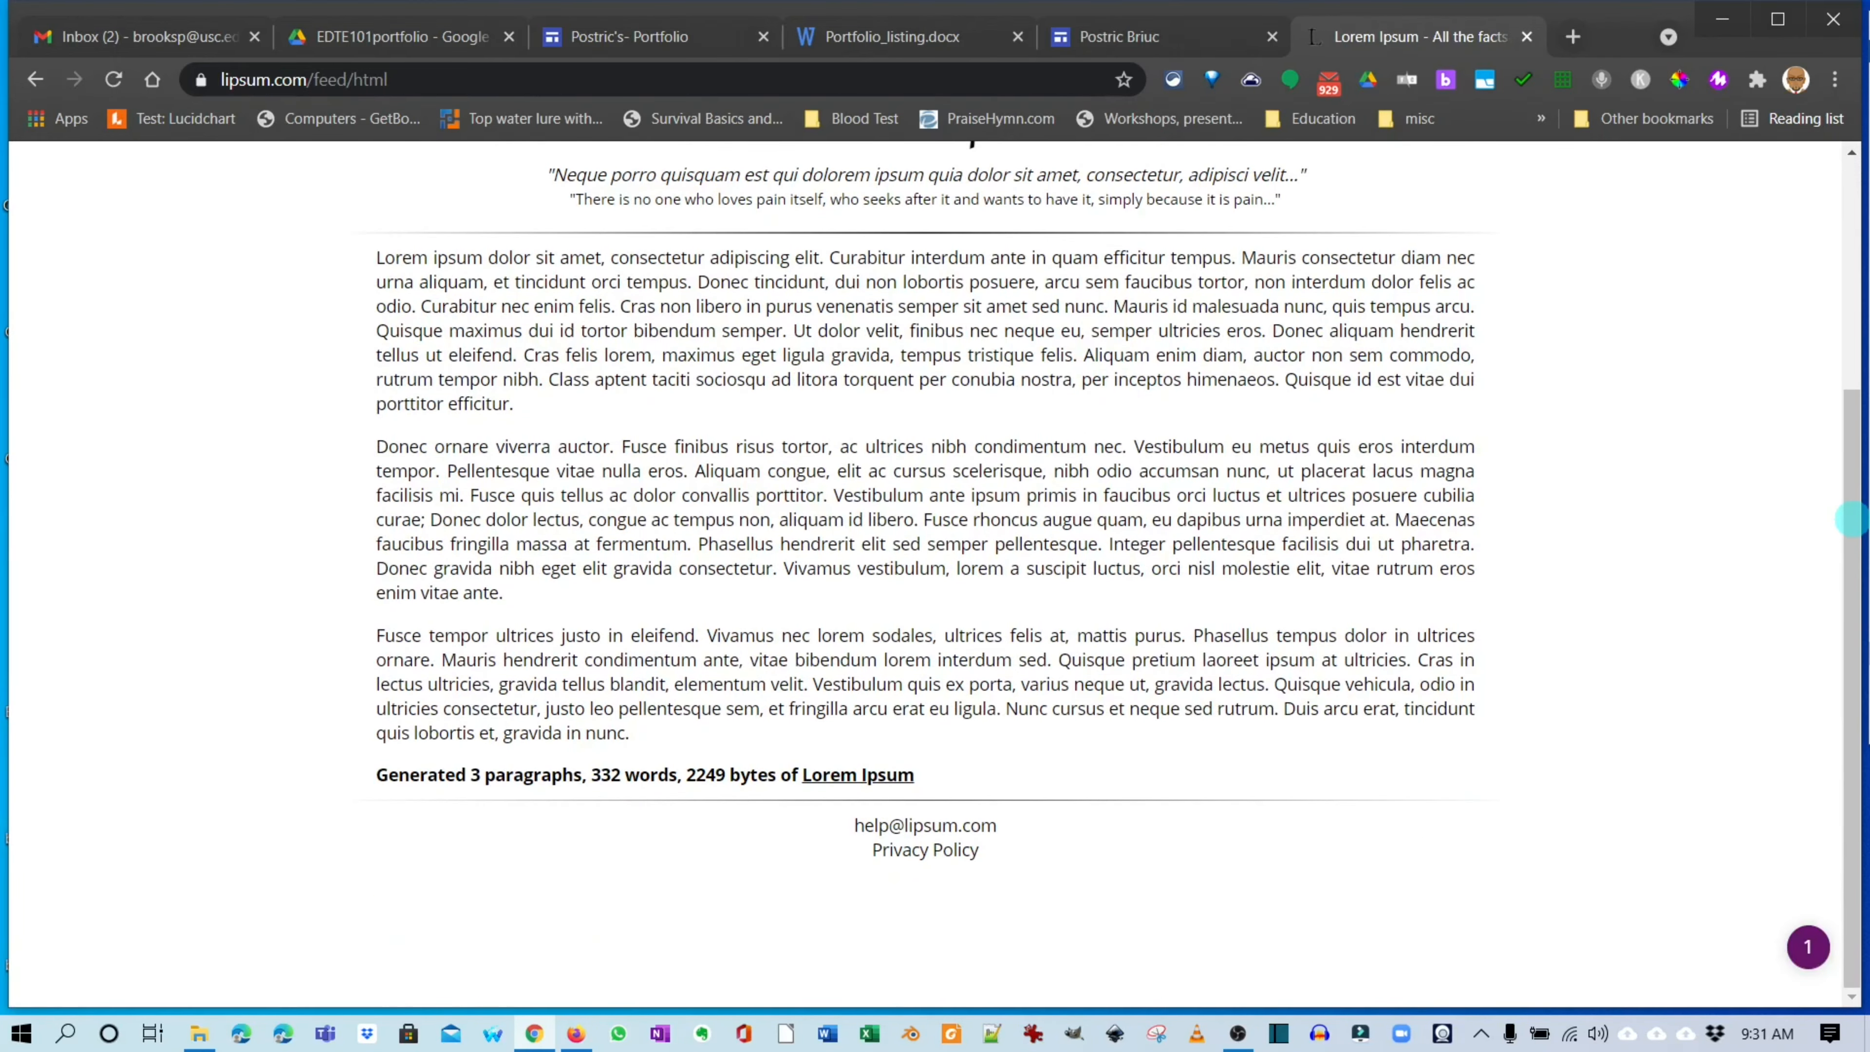
key(alt+Left)
scroll(1852, 520, up, 5)
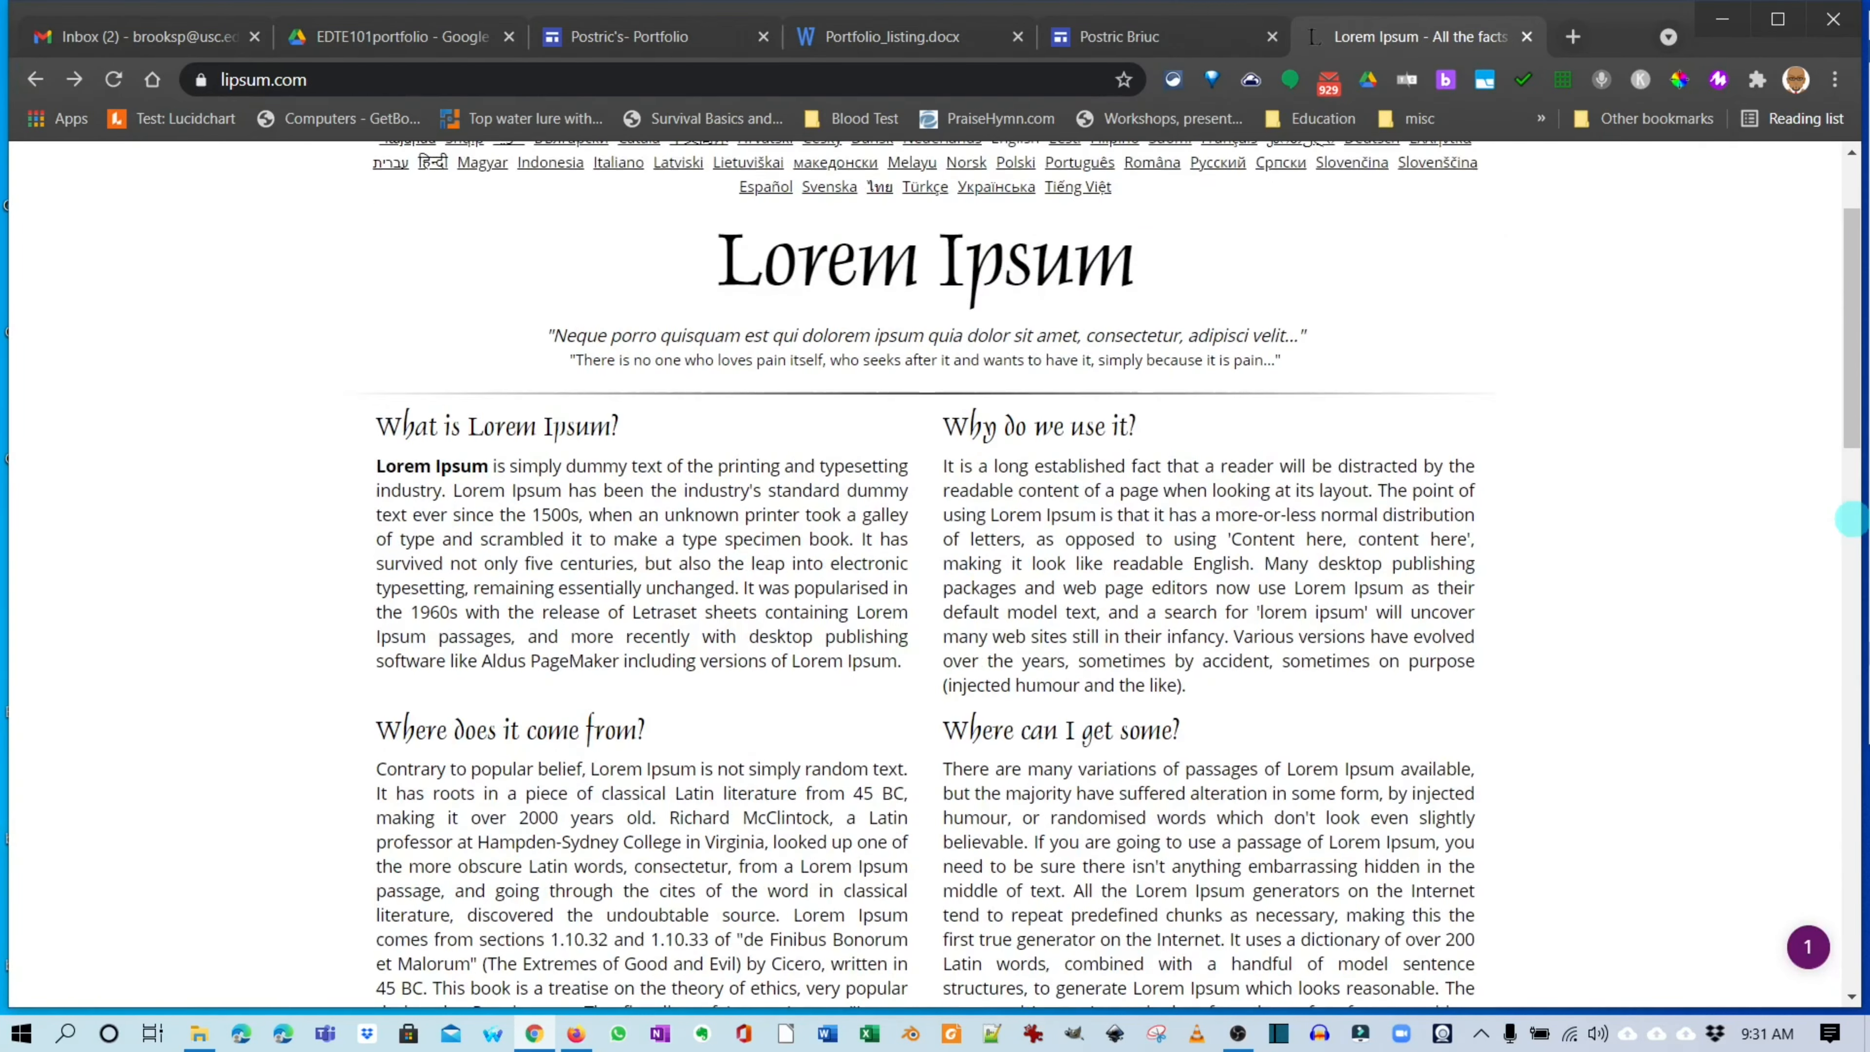
scroll(1852, 519, down, 5)
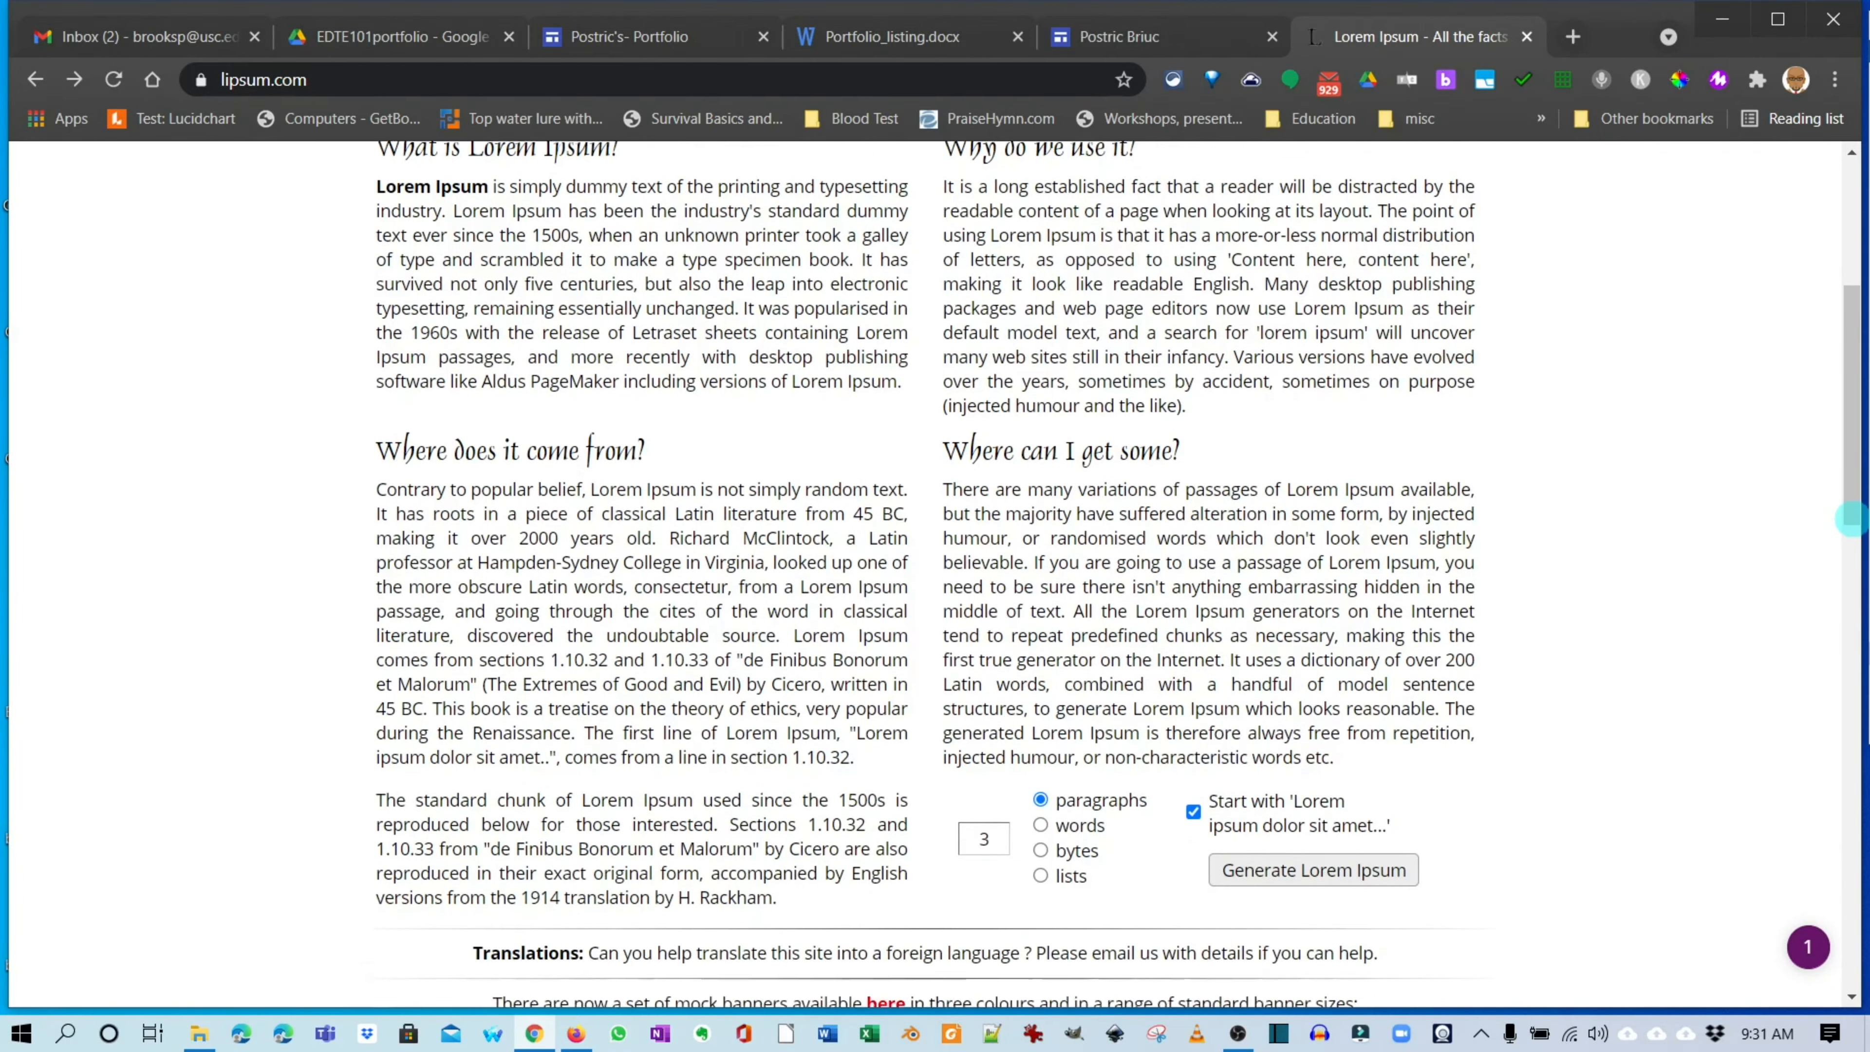
key(alt+Right)
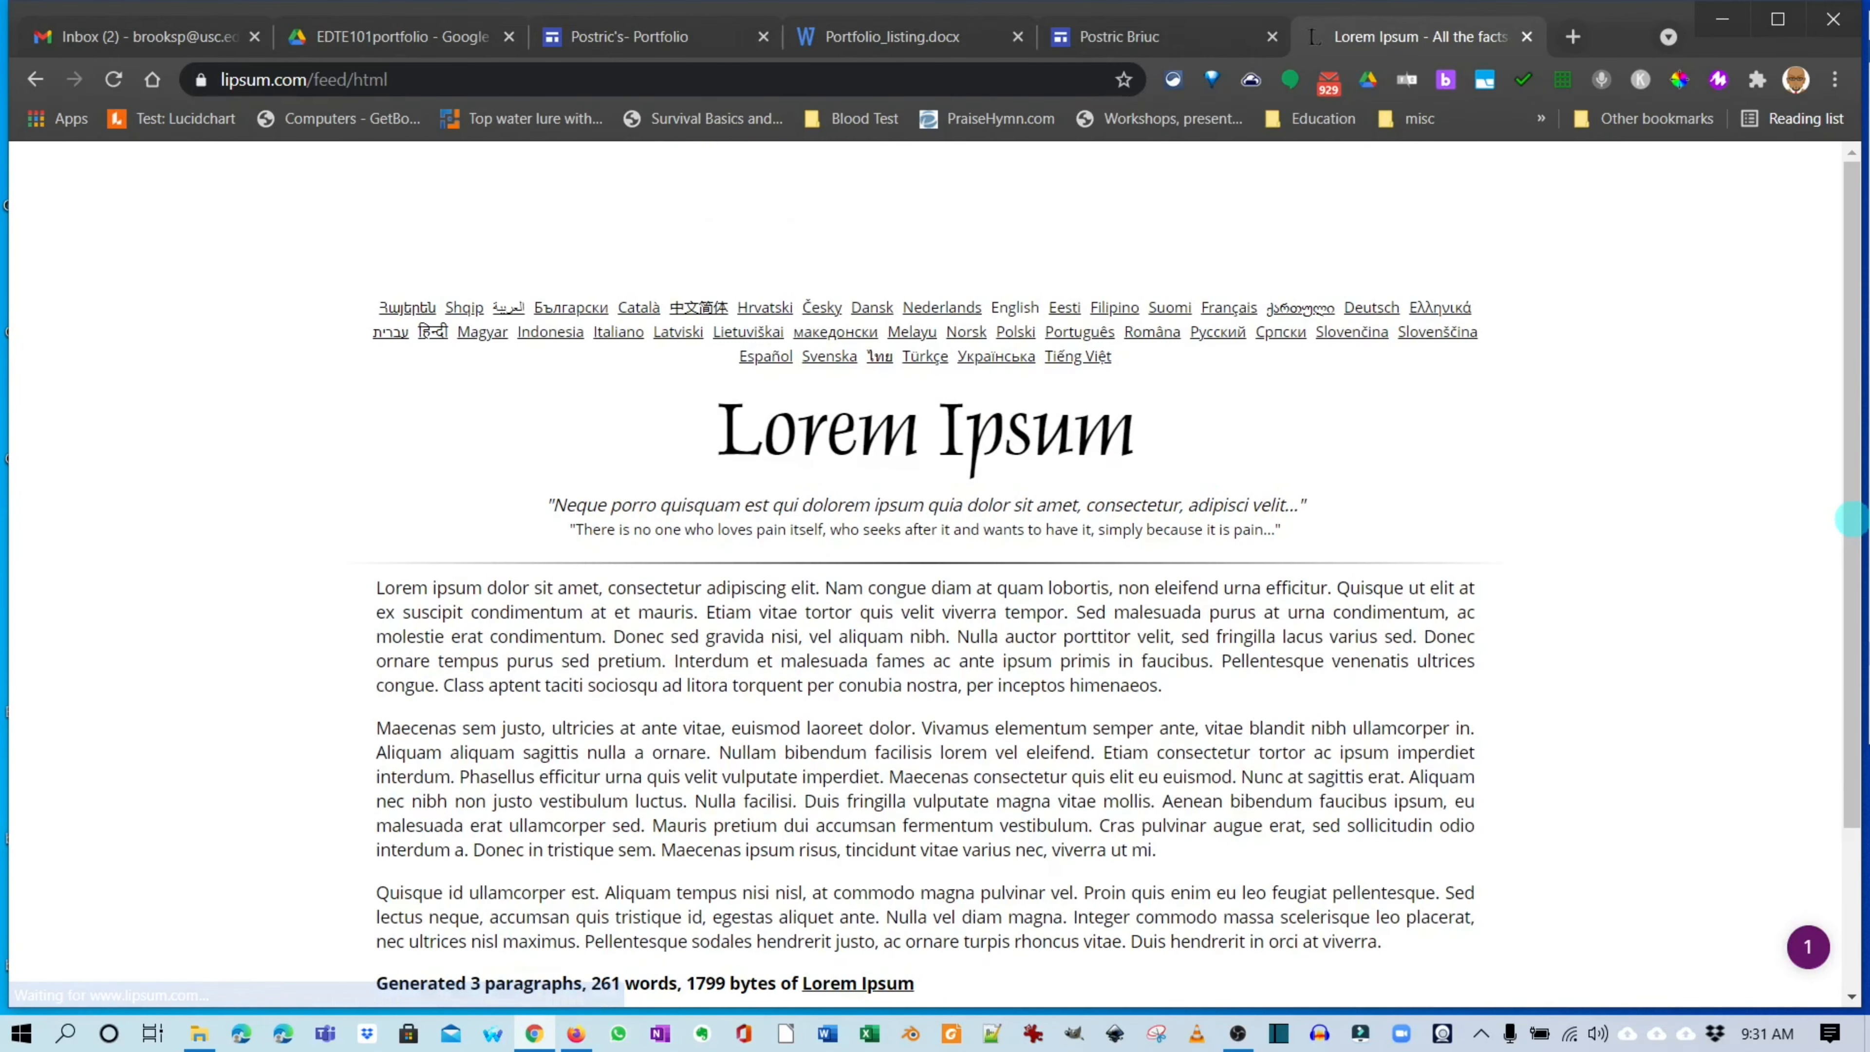
scroll(1852, 519, down, 2)
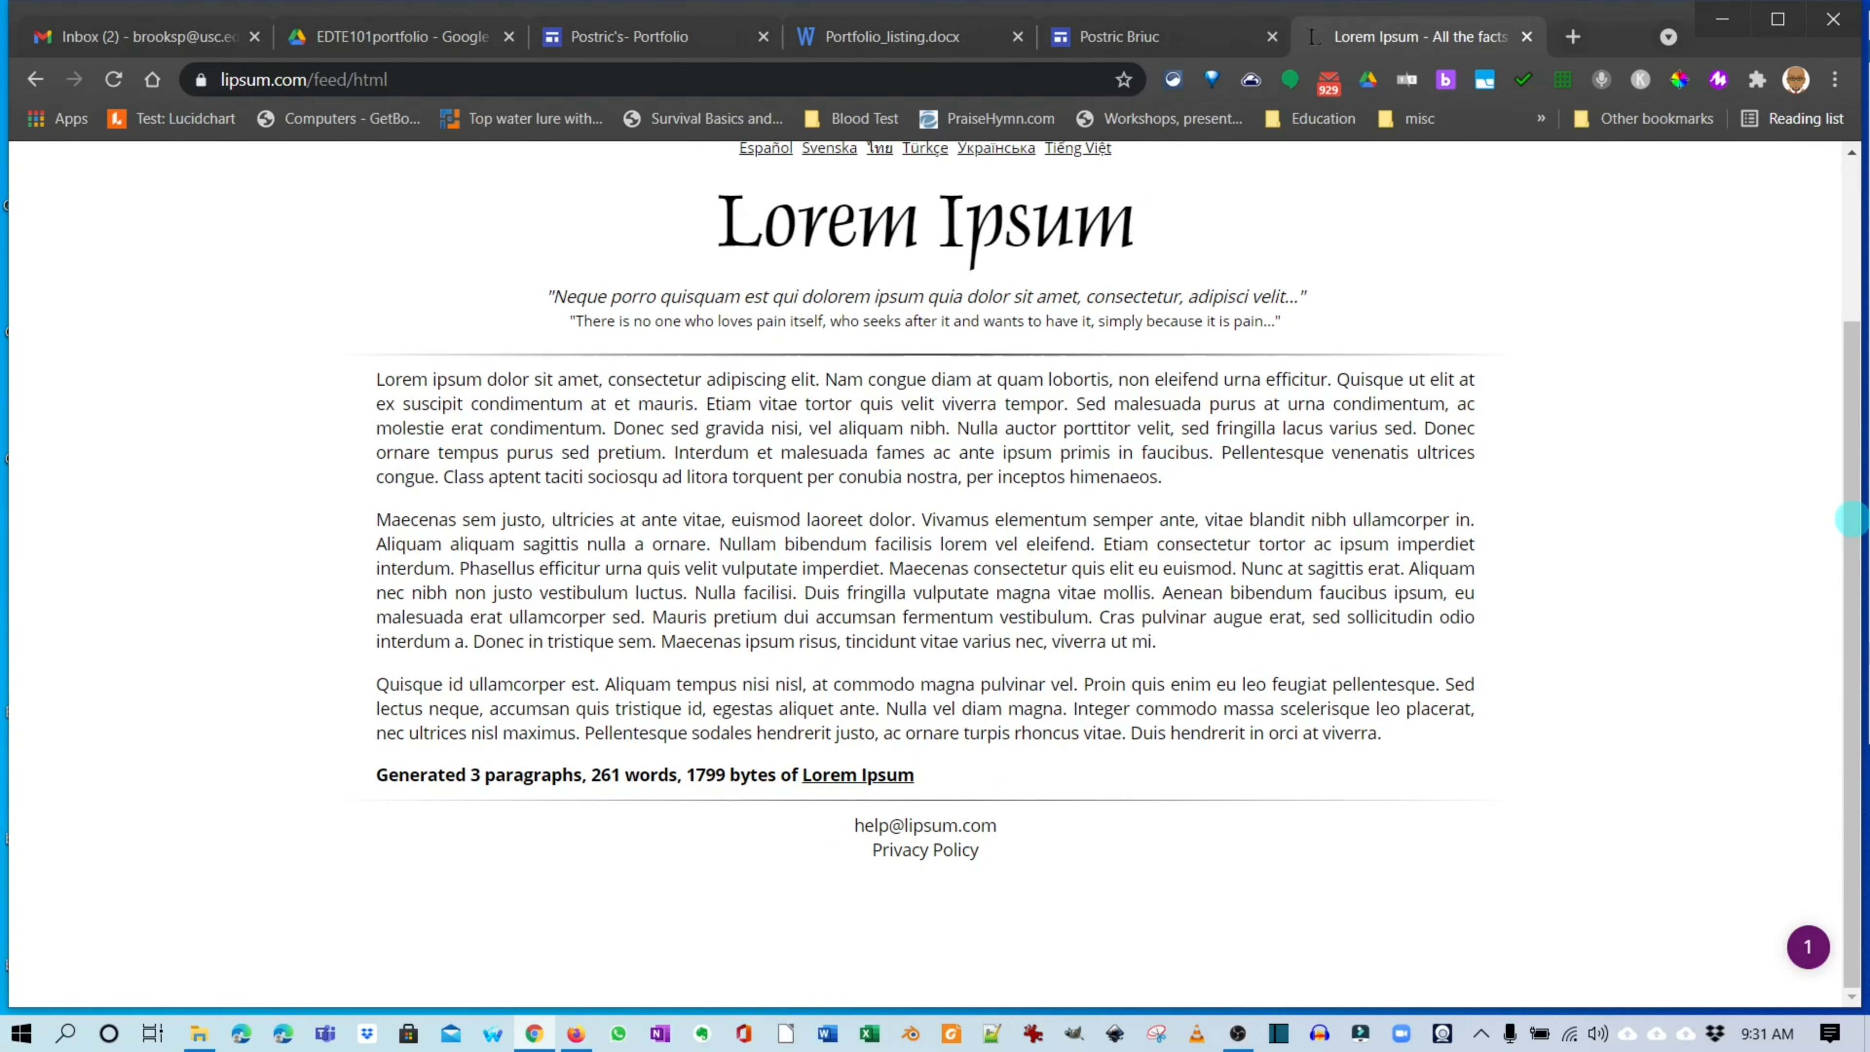
drag(1381, 733, 377, 379)
key(ctrl+c)
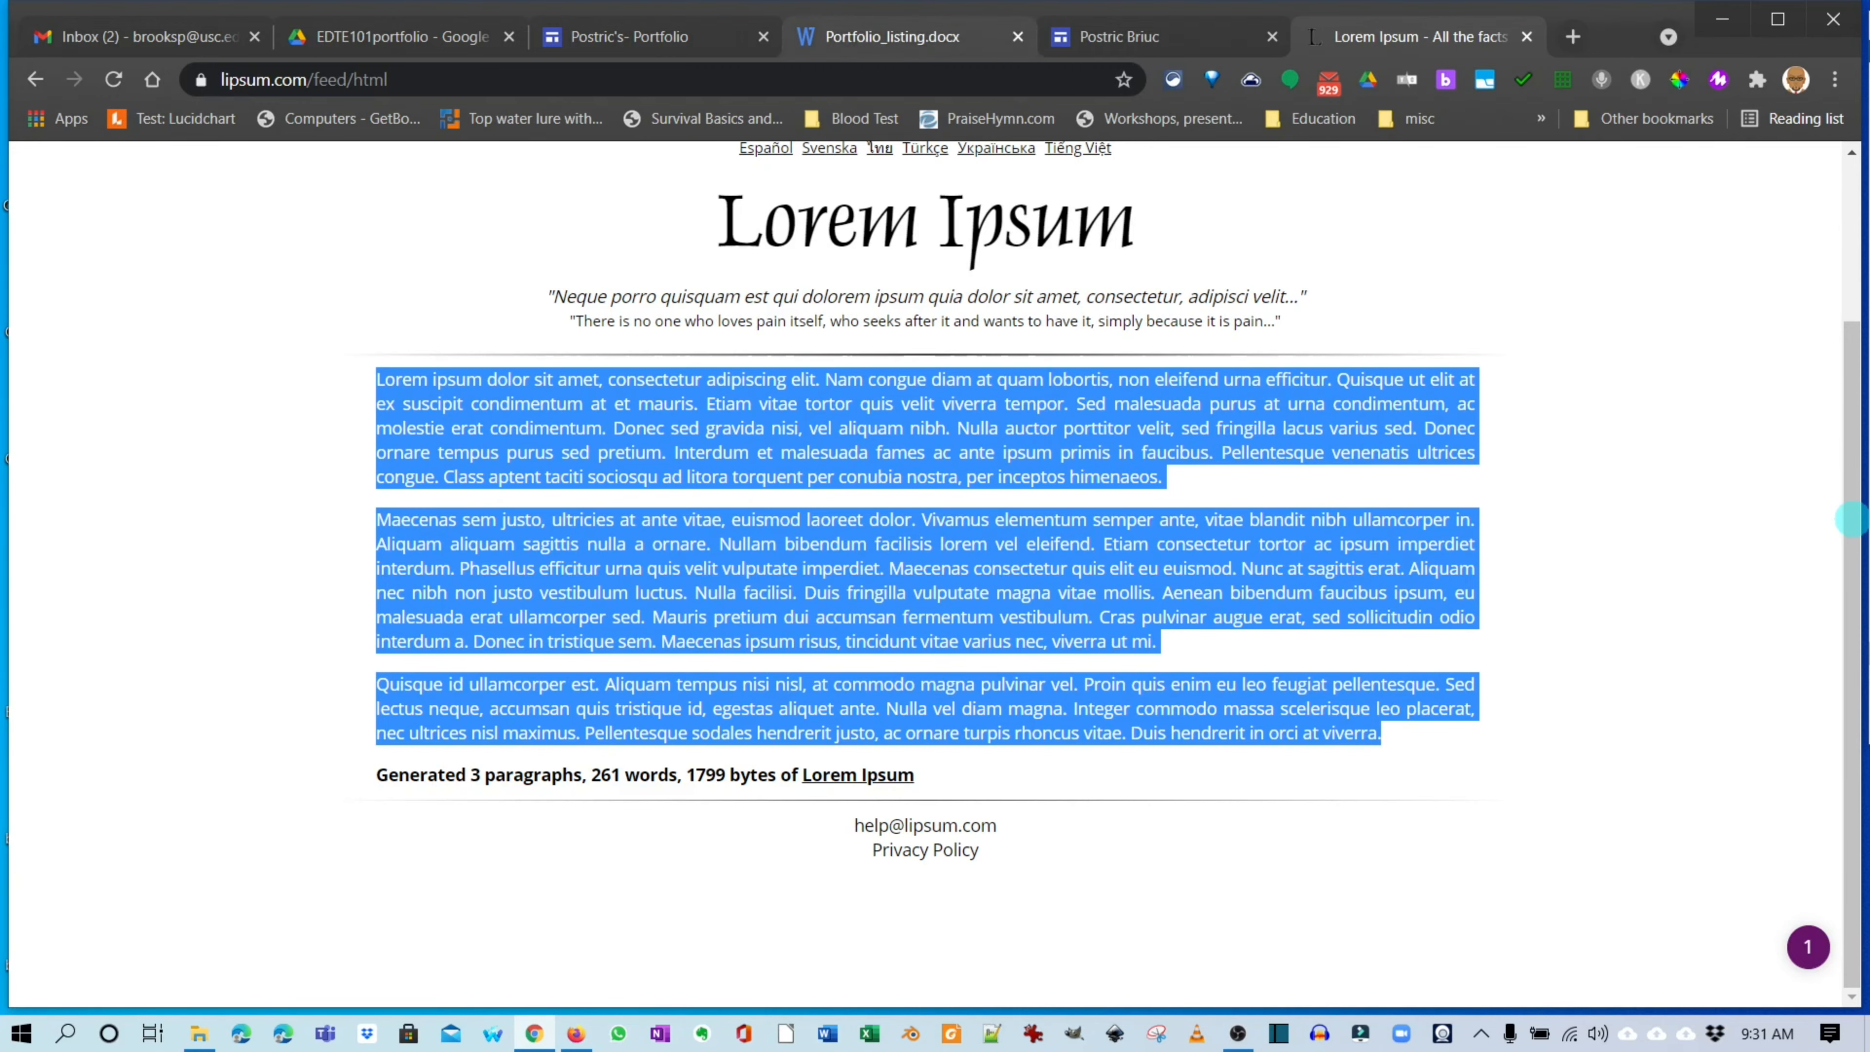
Paste the Lorem Ipsum paragraphs into the Global citizen & Online learner text box.
click(630, 37)
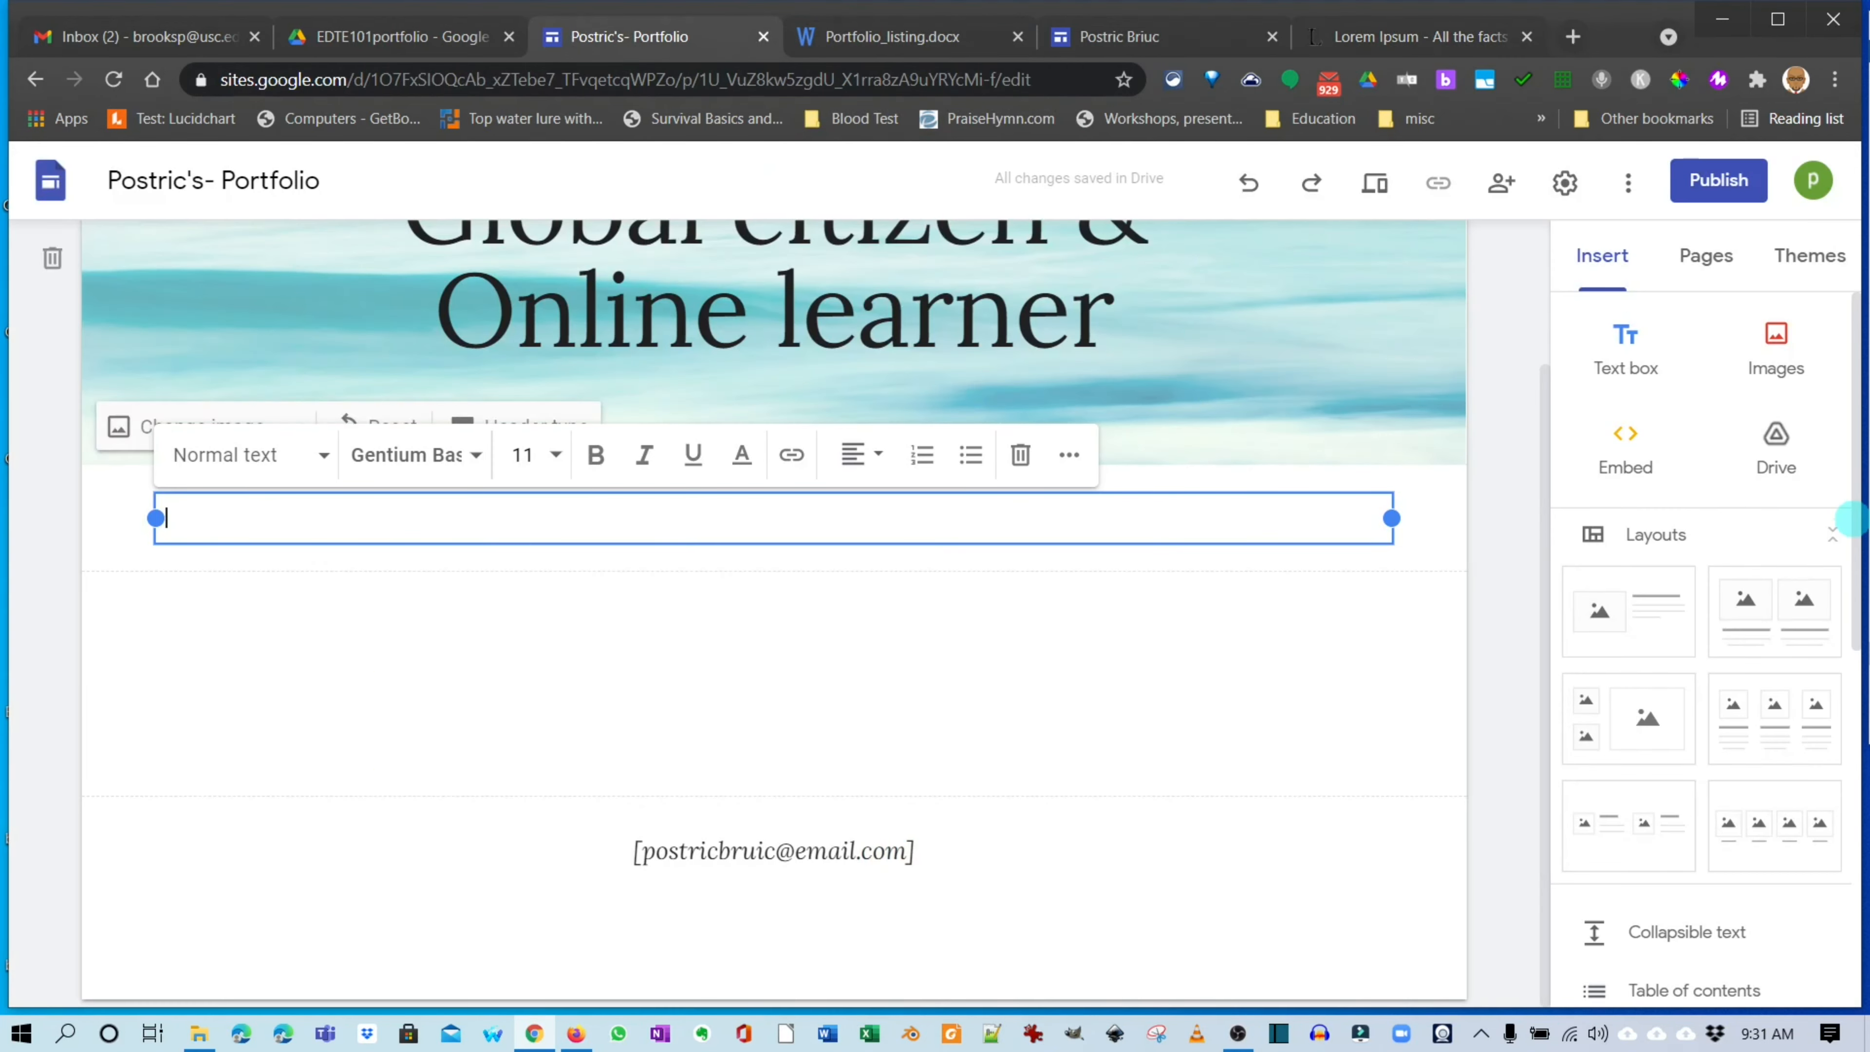
scroll(1853, 519, up, 3)
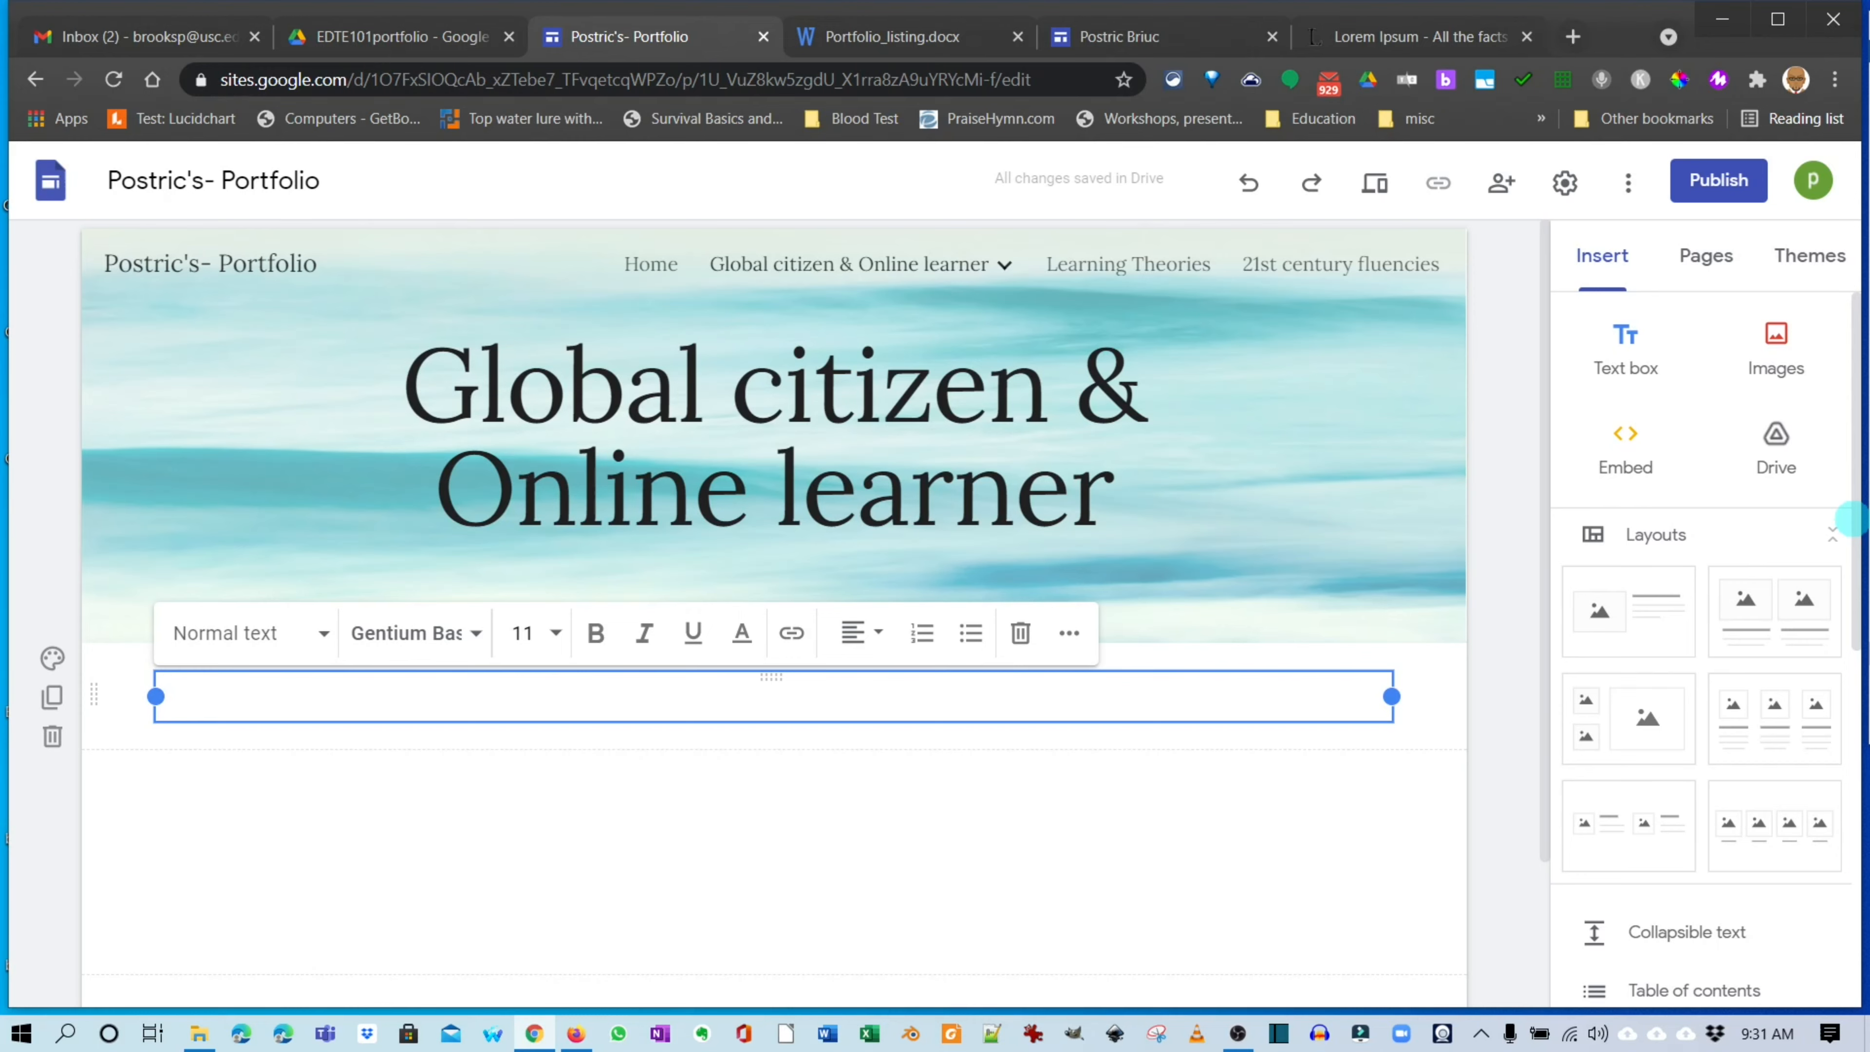
key(ctrl+v)
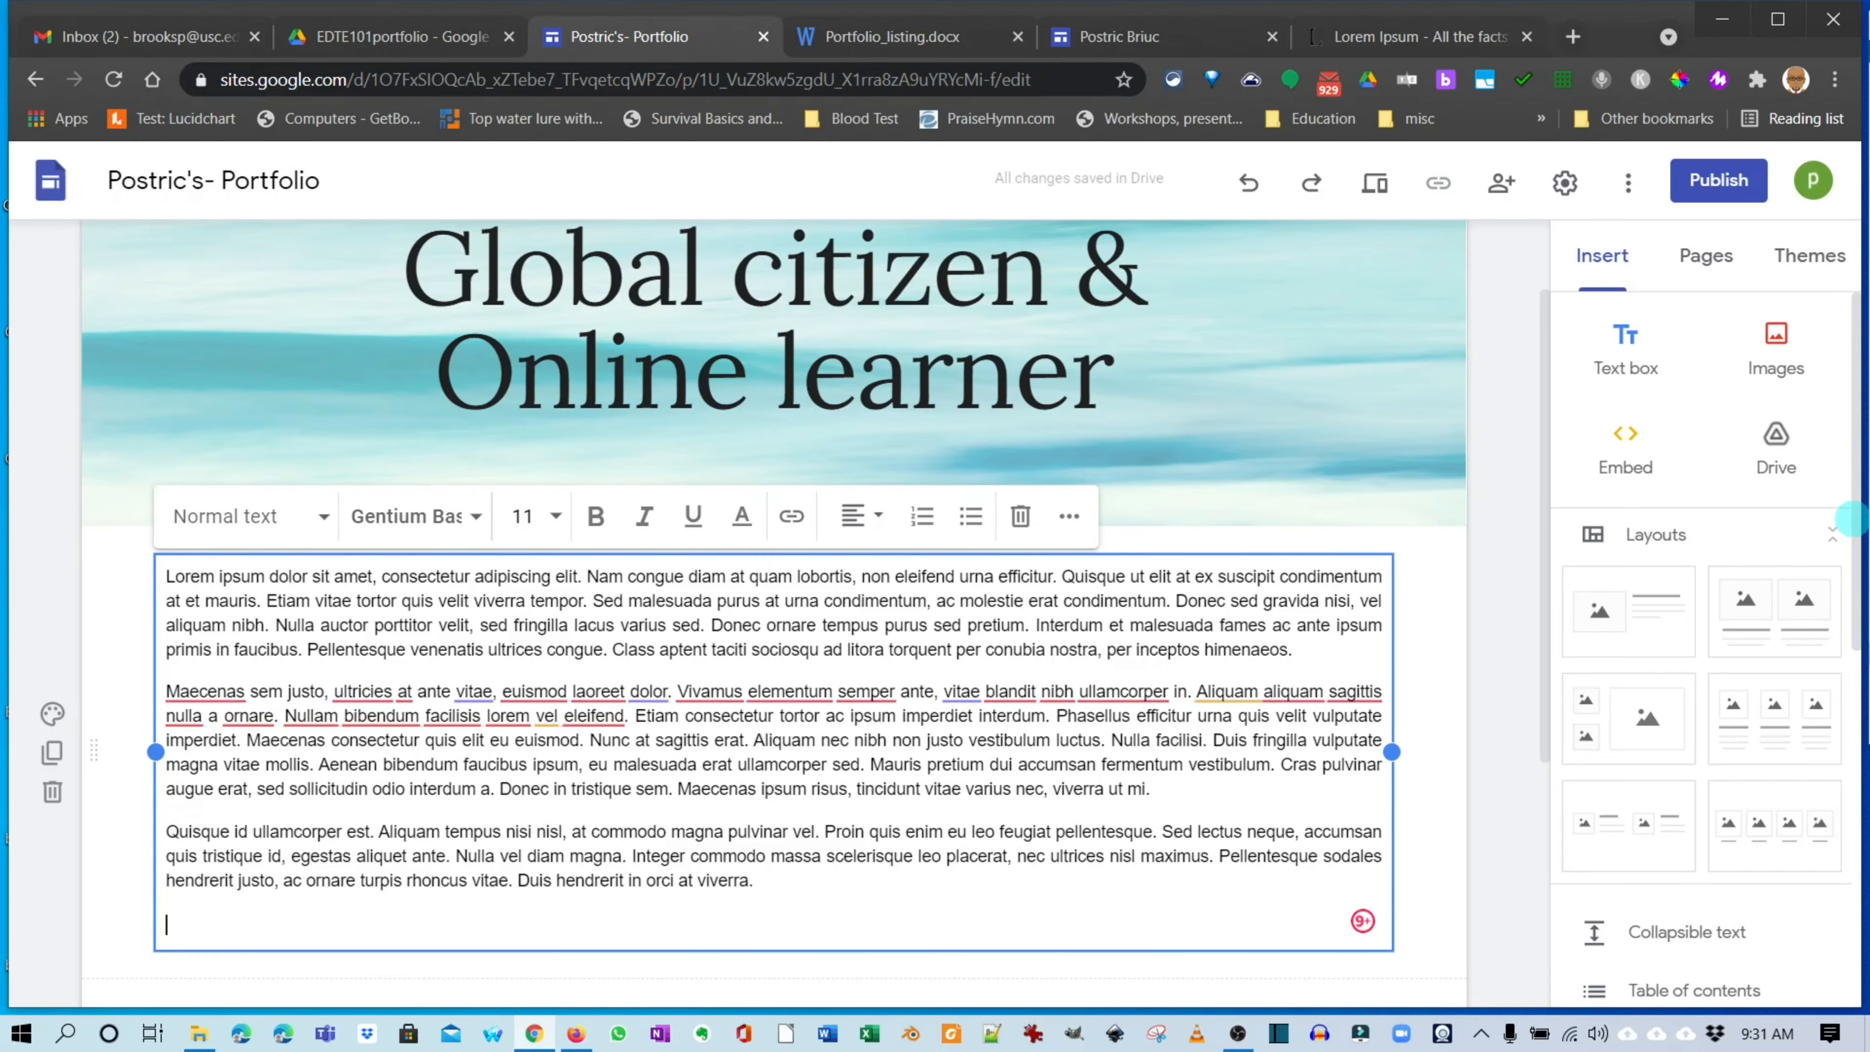
key(ctrl+v)
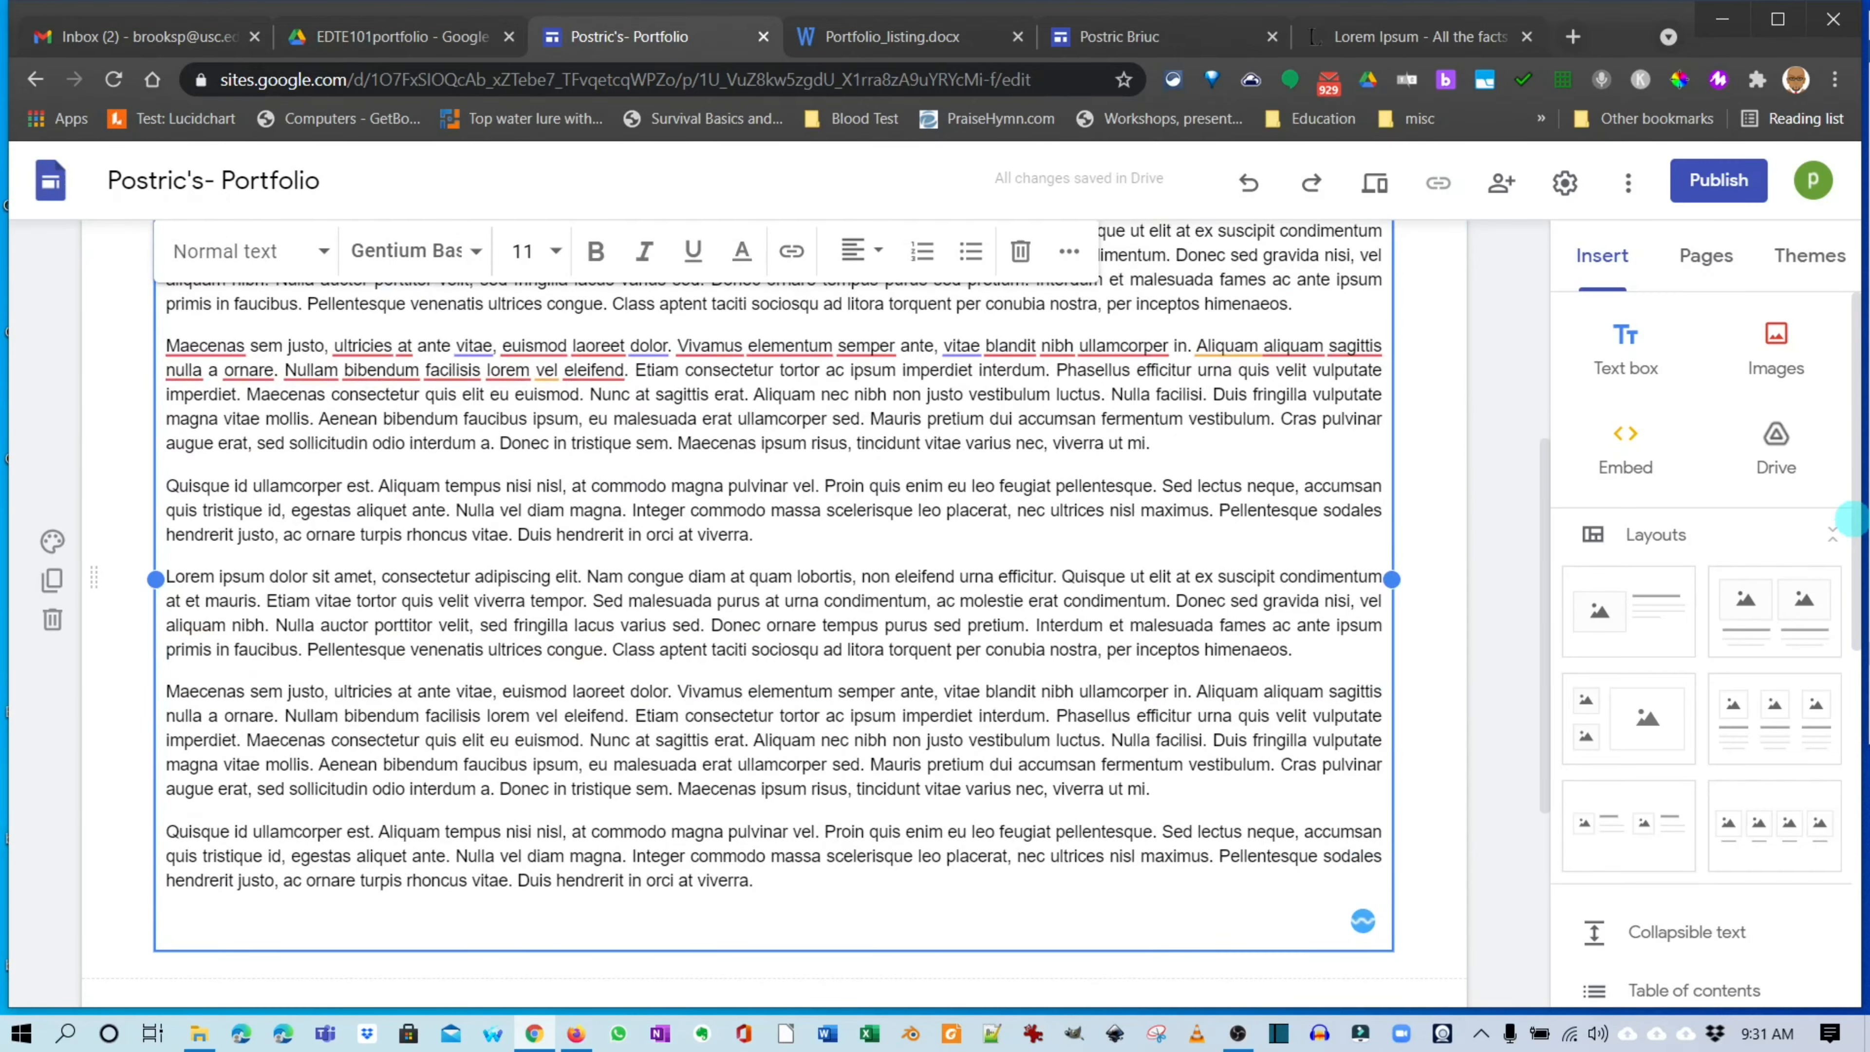
key(ctrl+v)
Check the filled page, then go to the Legal & Safety issues page.
scroll(773, 479, up, 8)
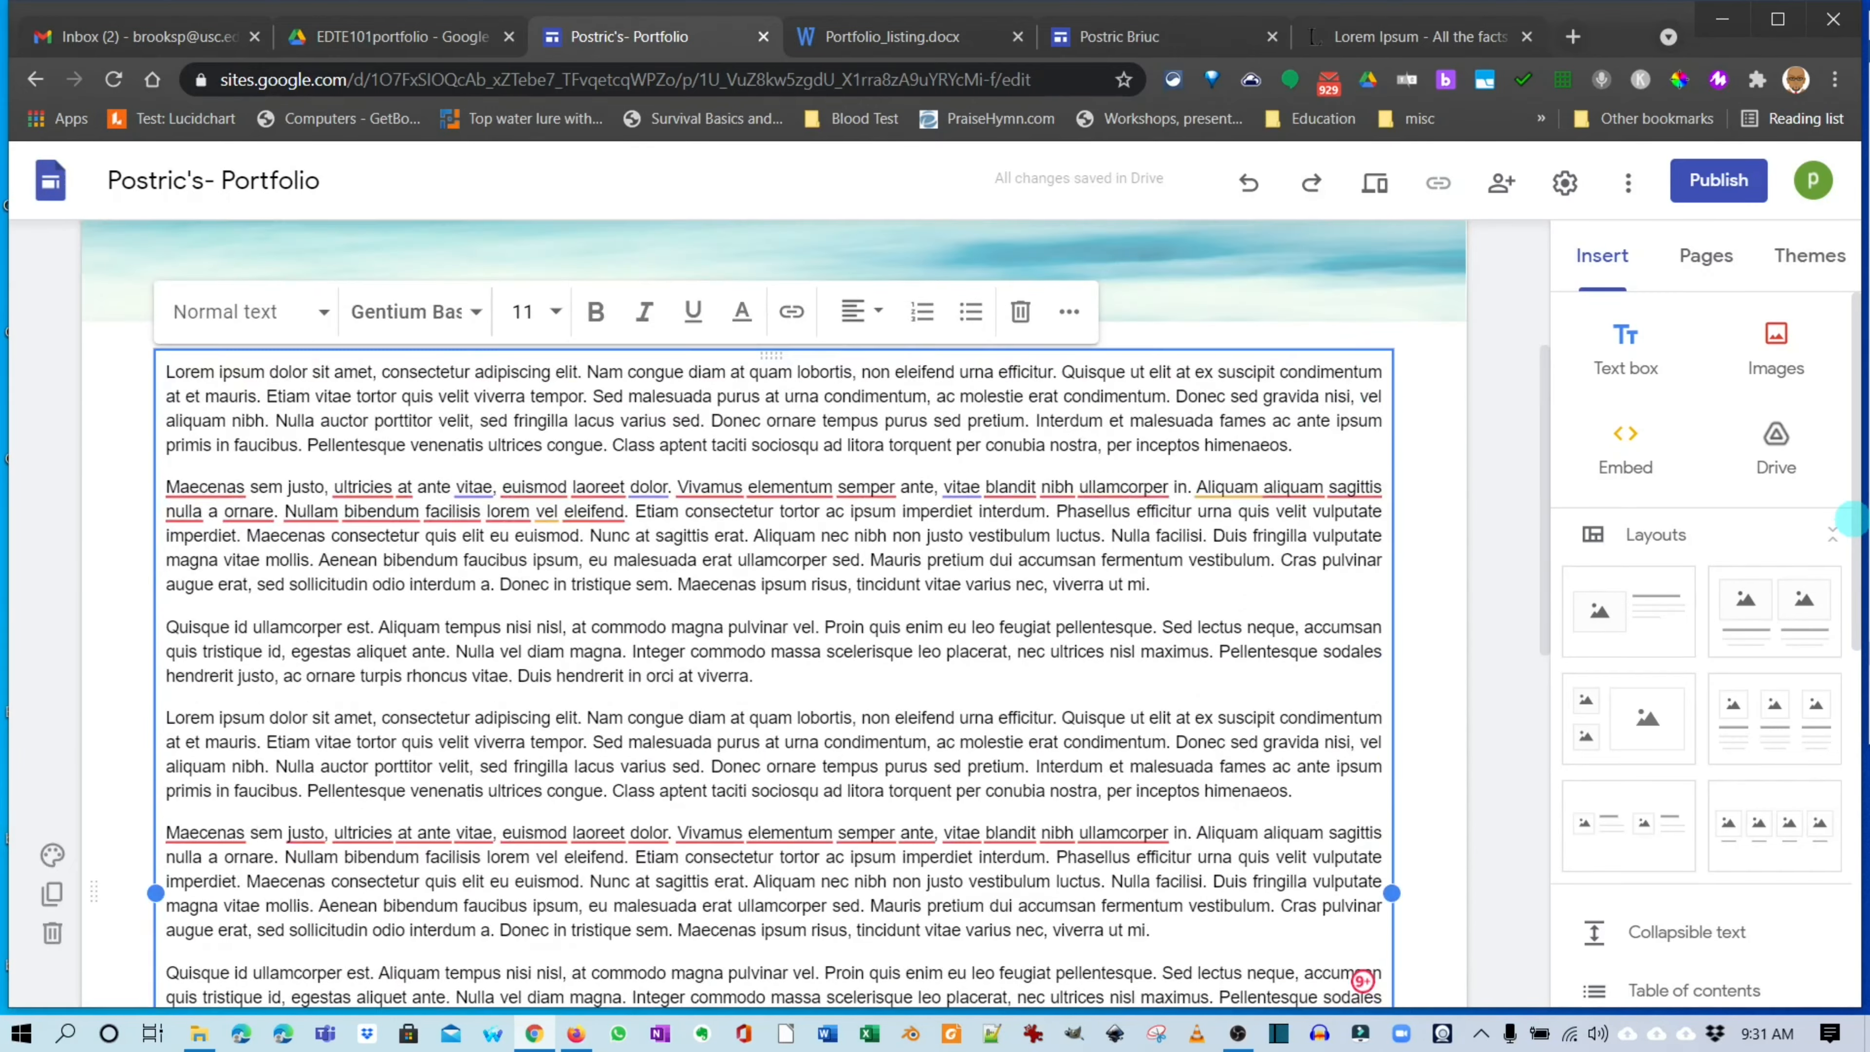
scroll(773, 612, down, 5)
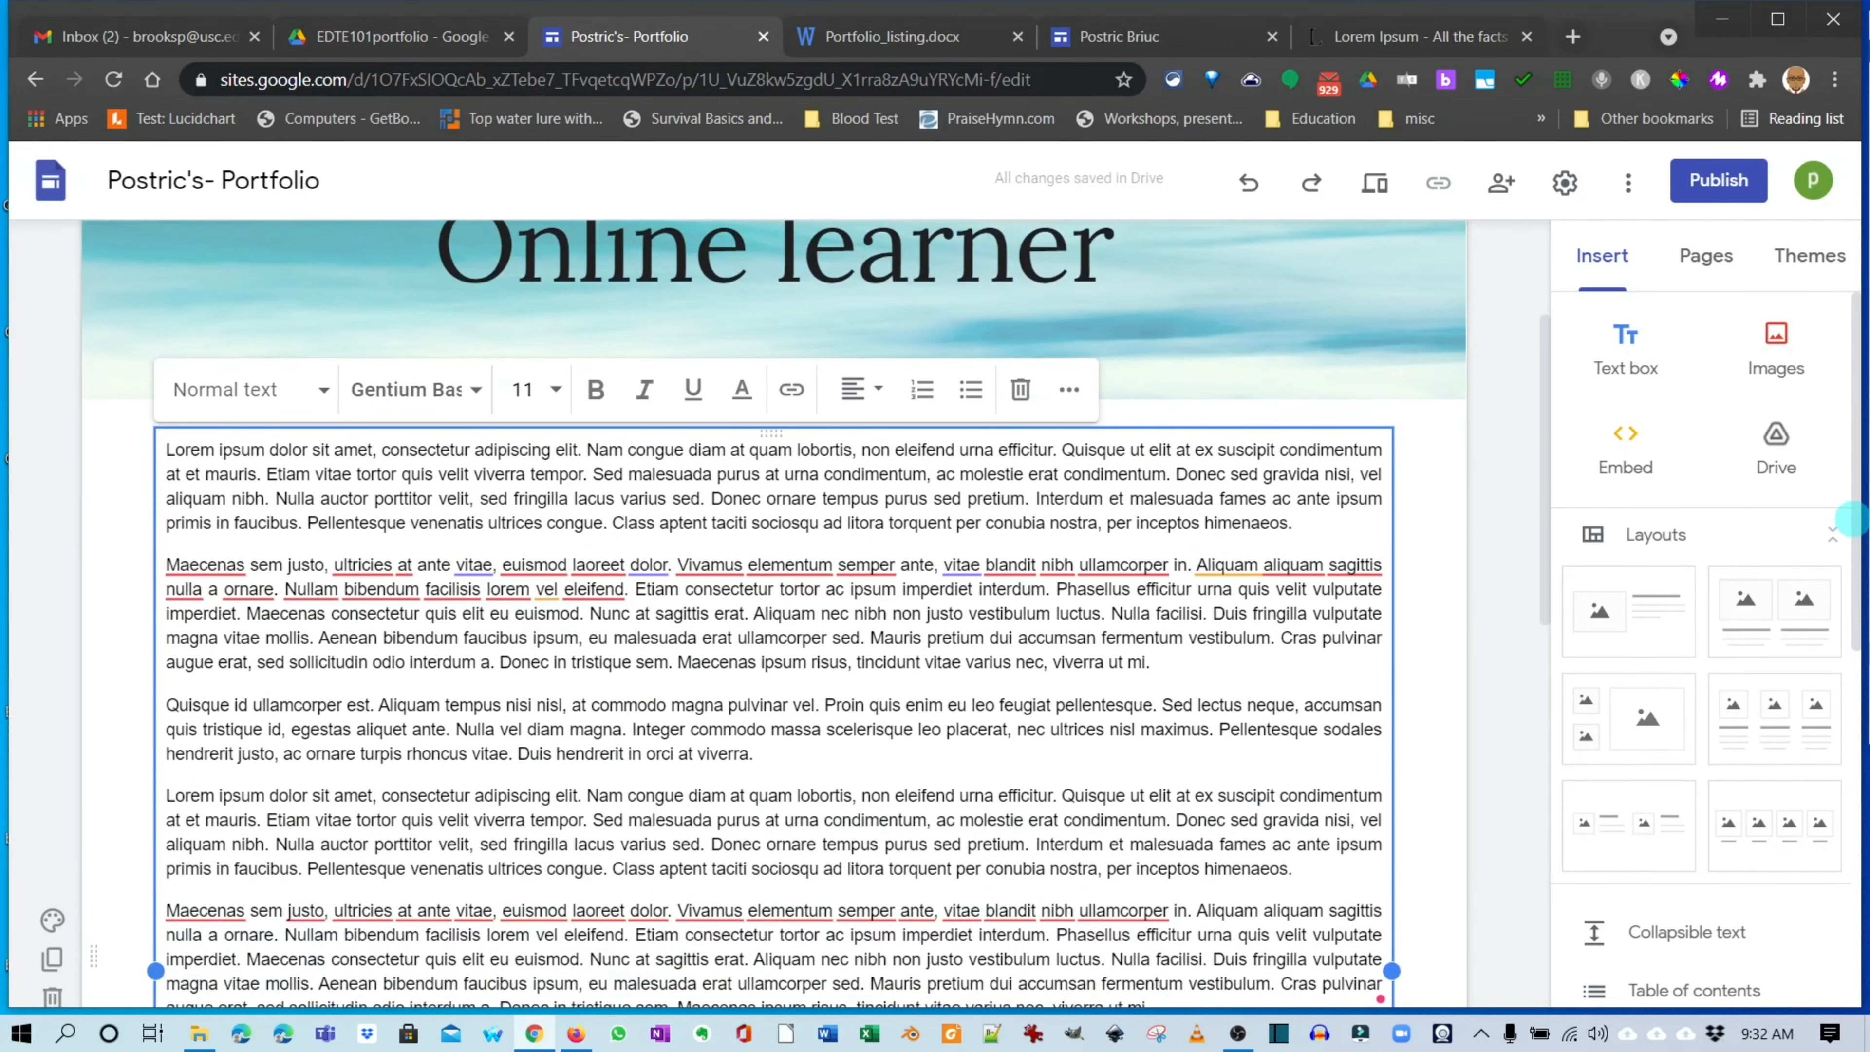
scroll(773, 611, up, 5)
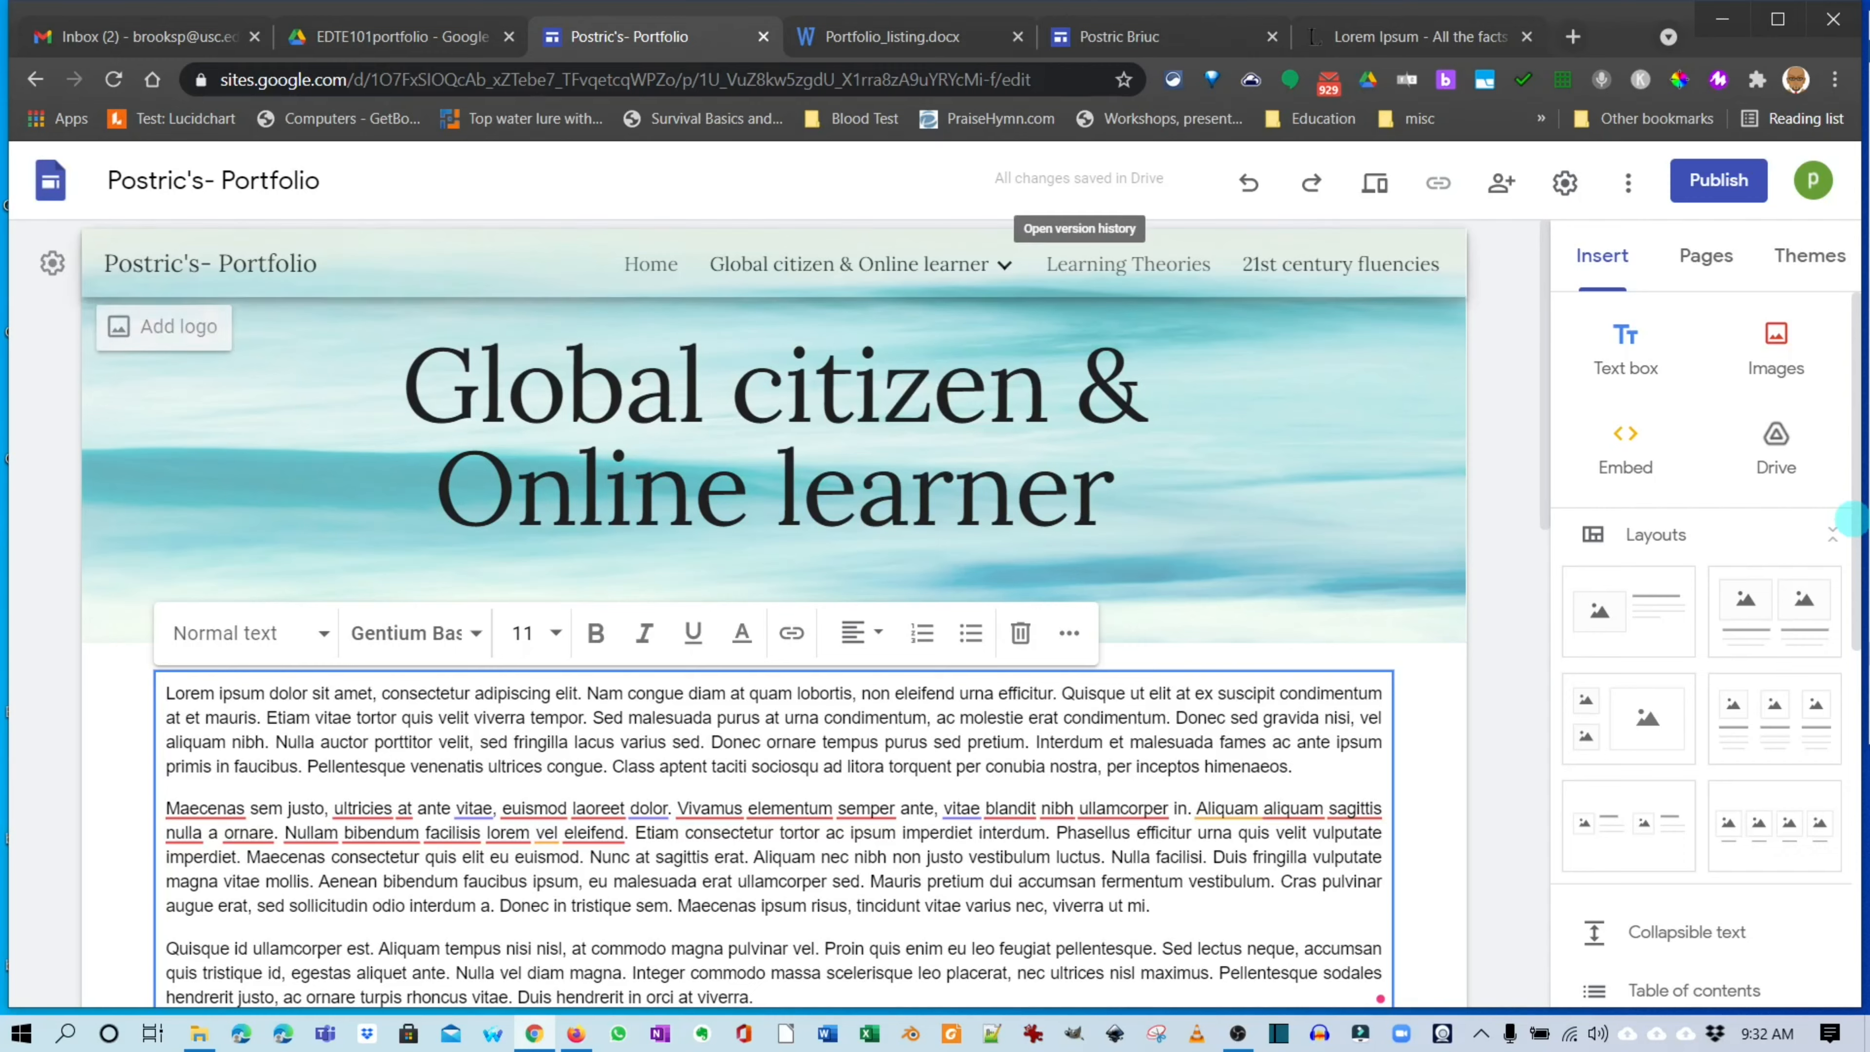
mouse_move(849, 264)
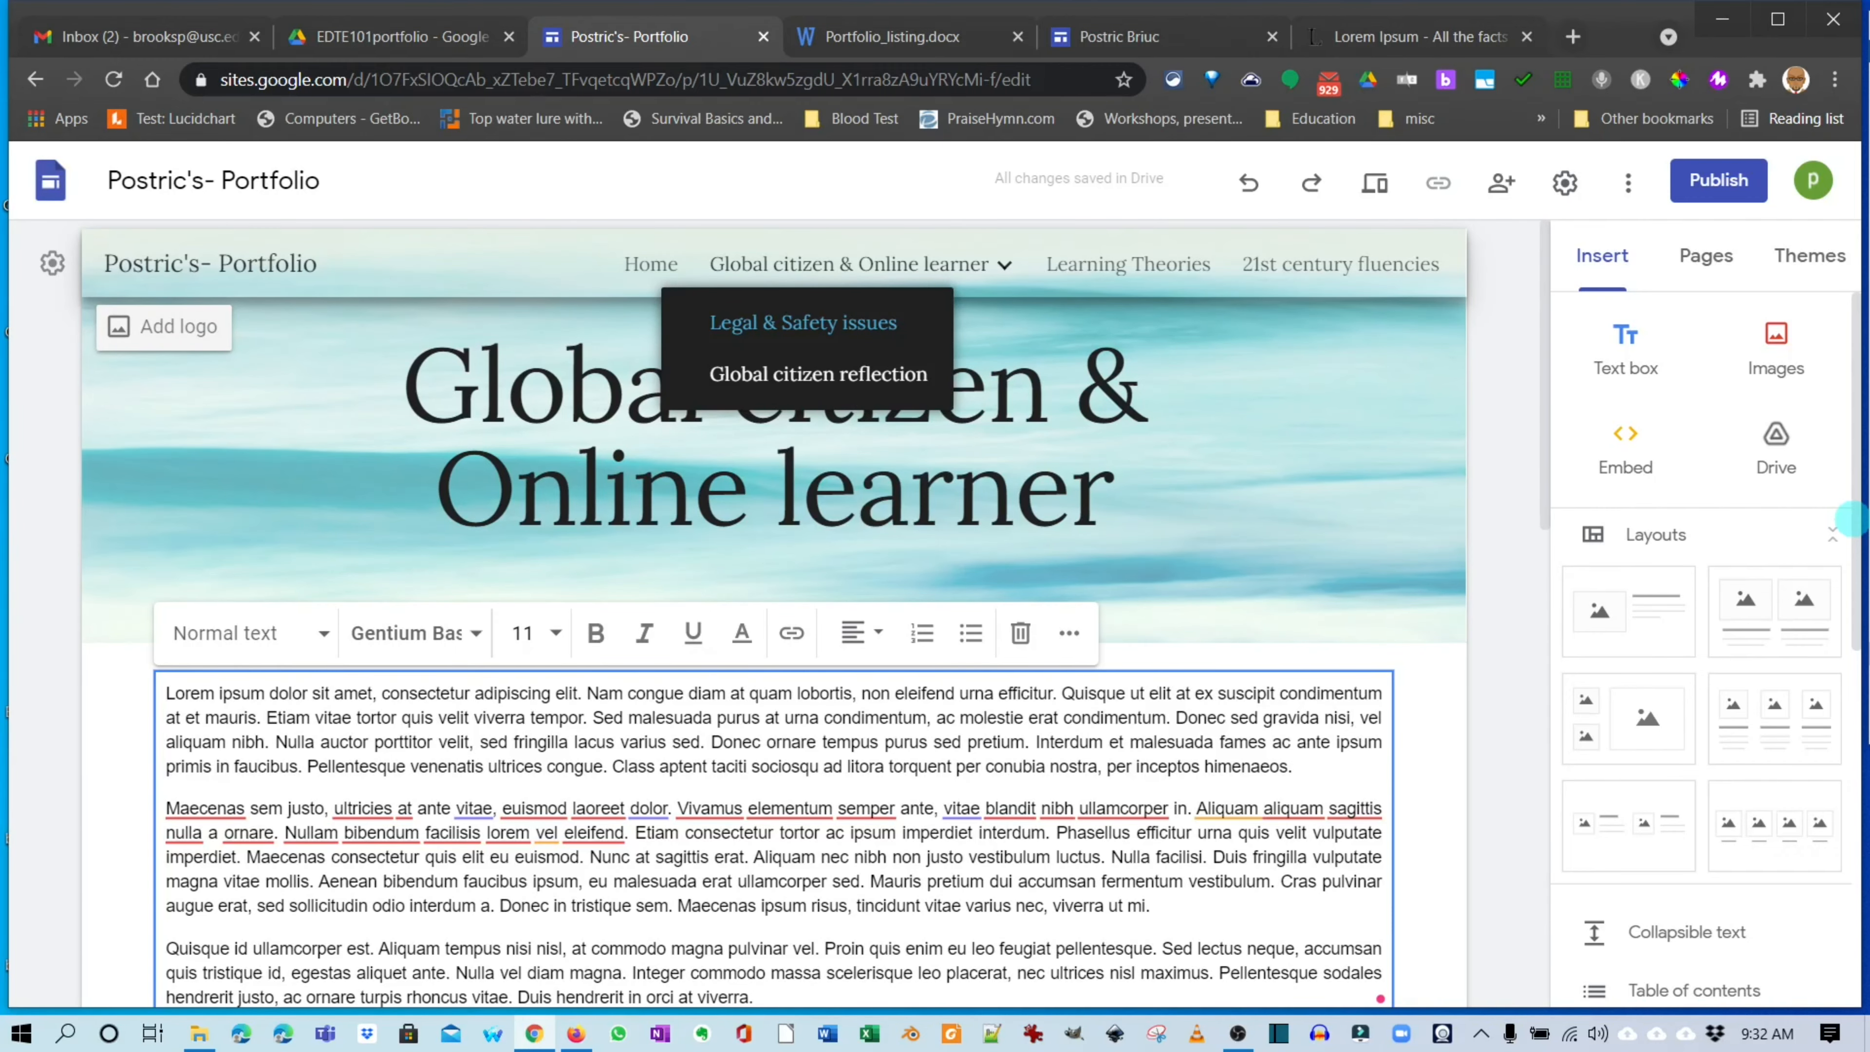
click(803, 323)
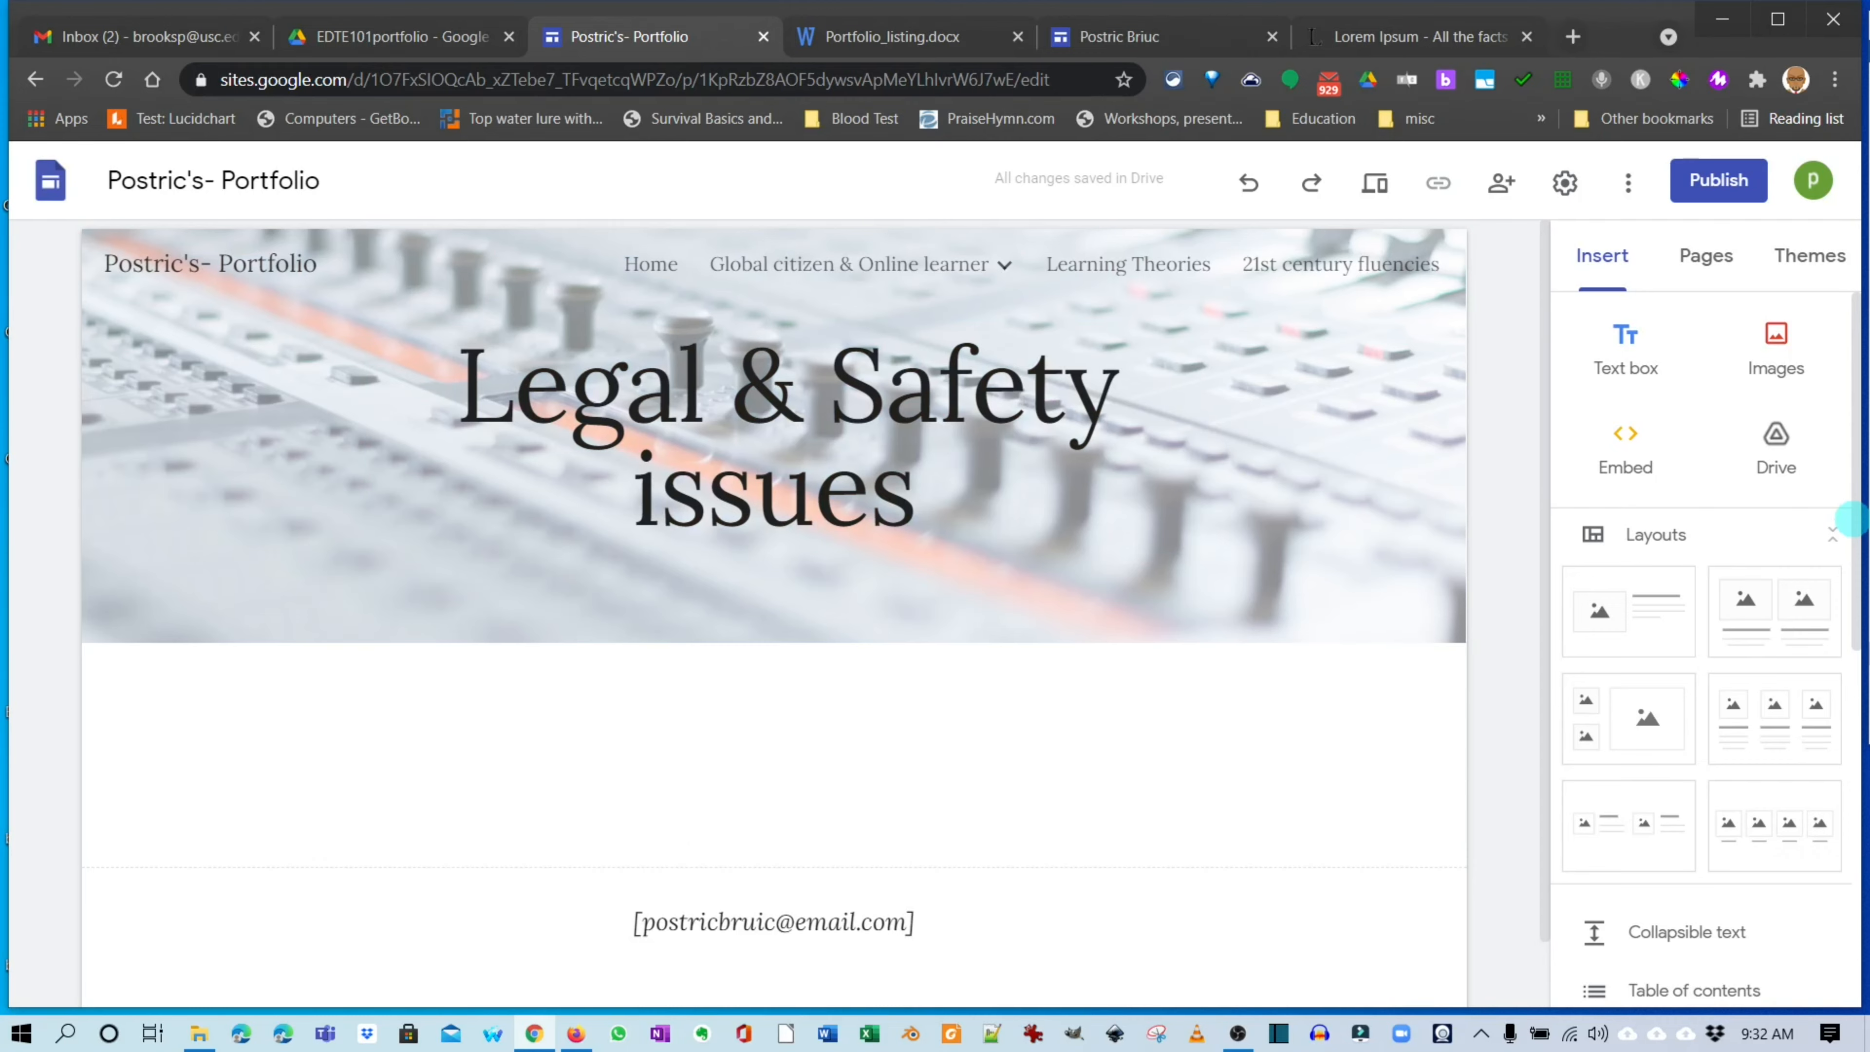
Add a text box below the Legal & Safety issues banner holding two copies of the Lorem Ipsum.
click(1626, 347)
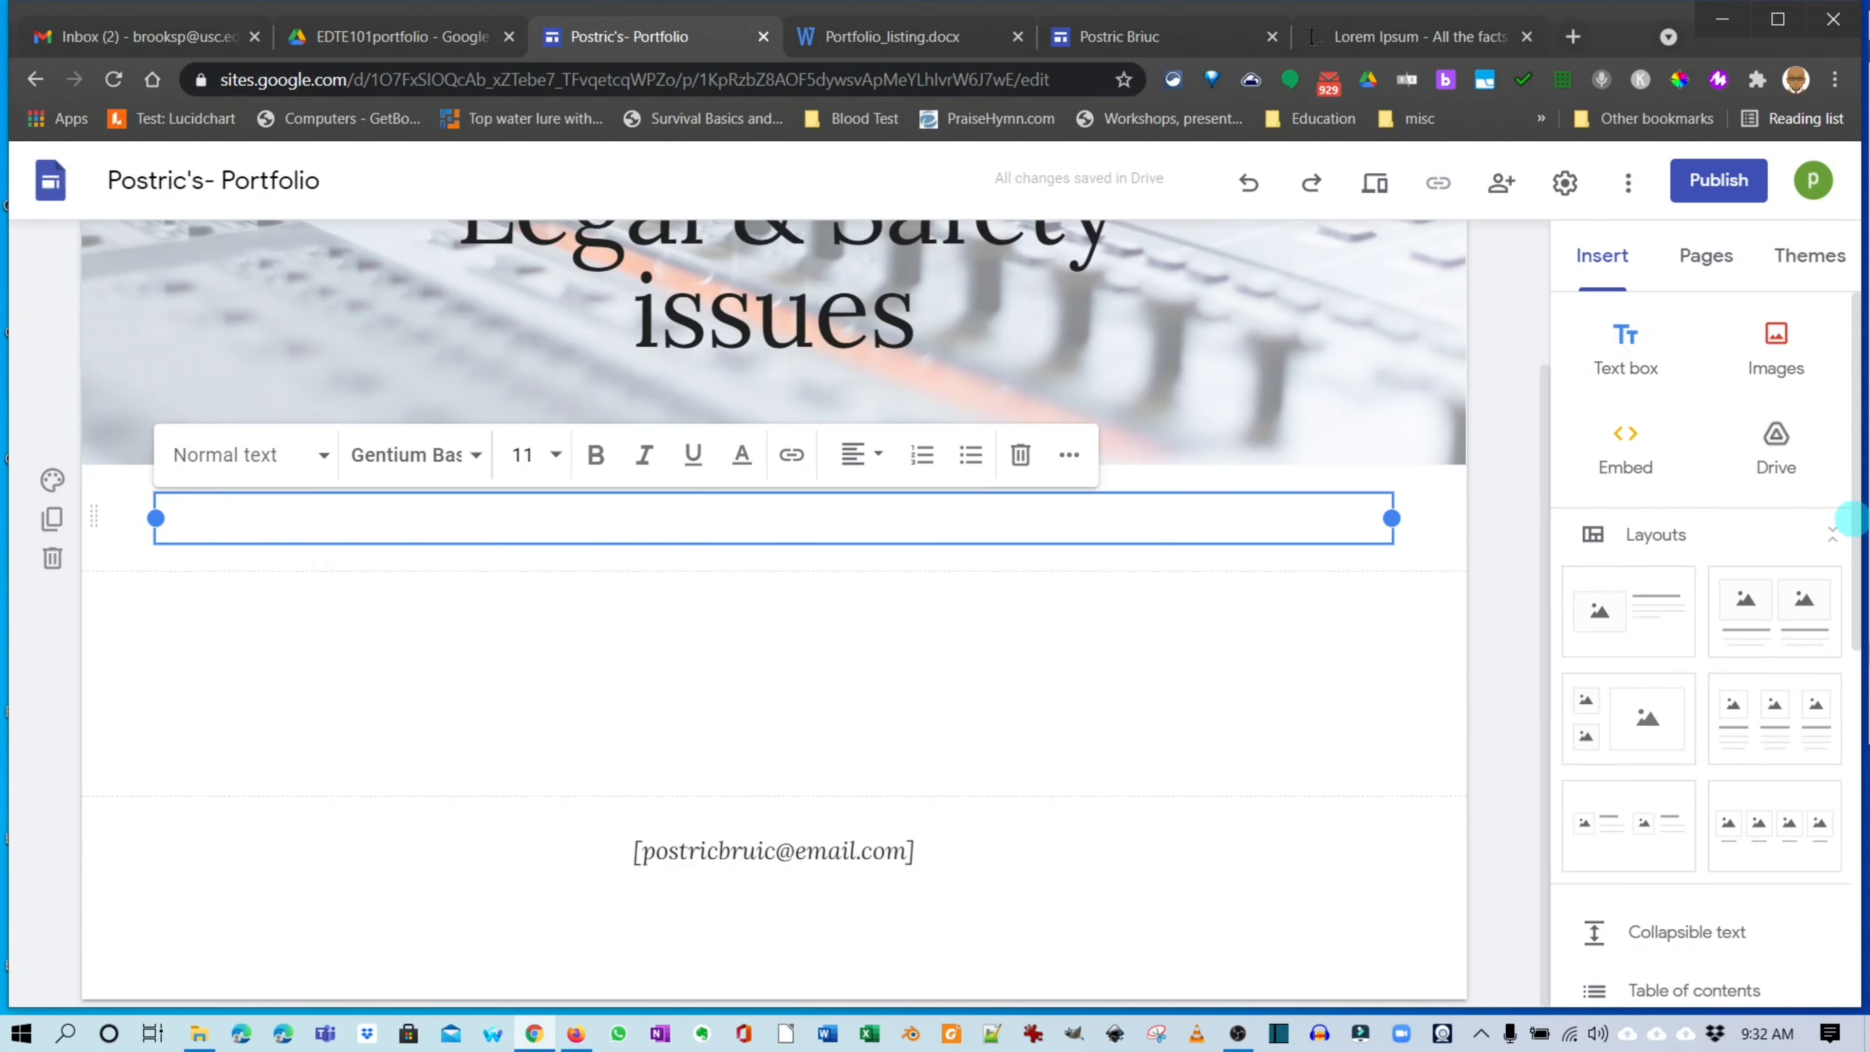
key(ctrl+v)
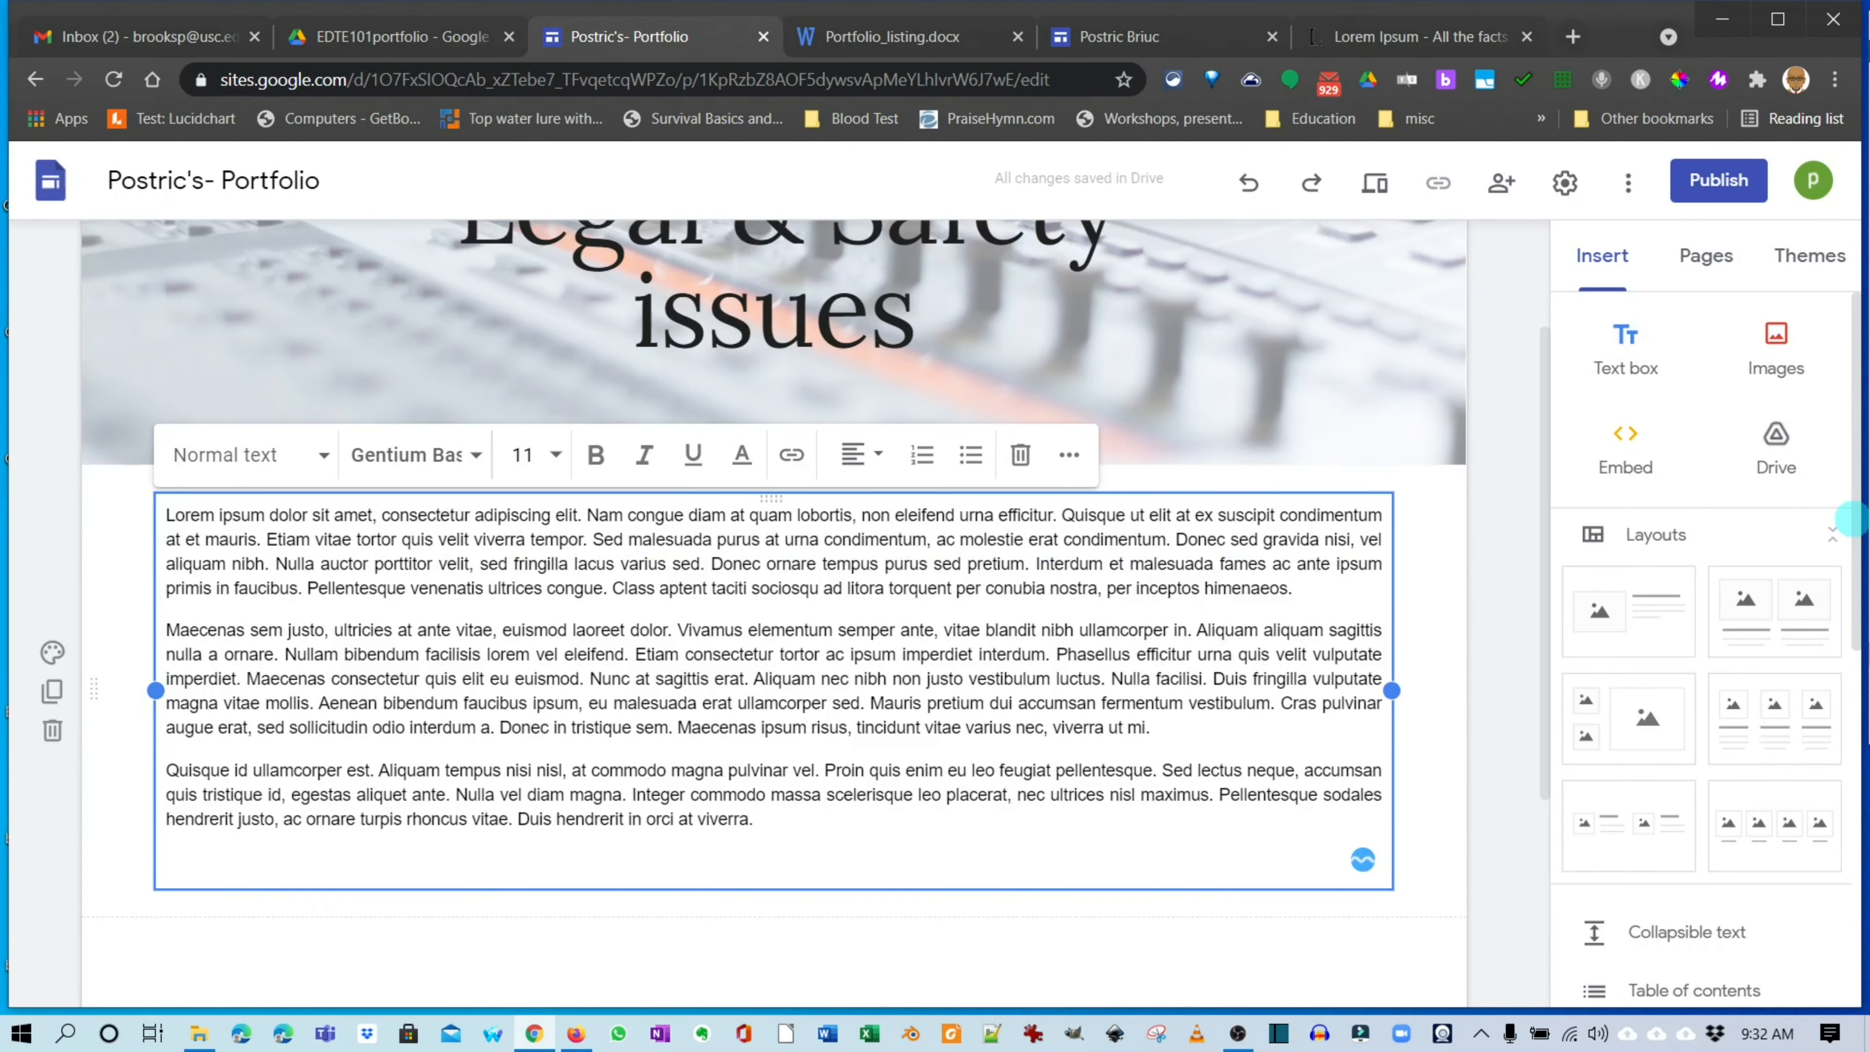
key(ctrl+v)
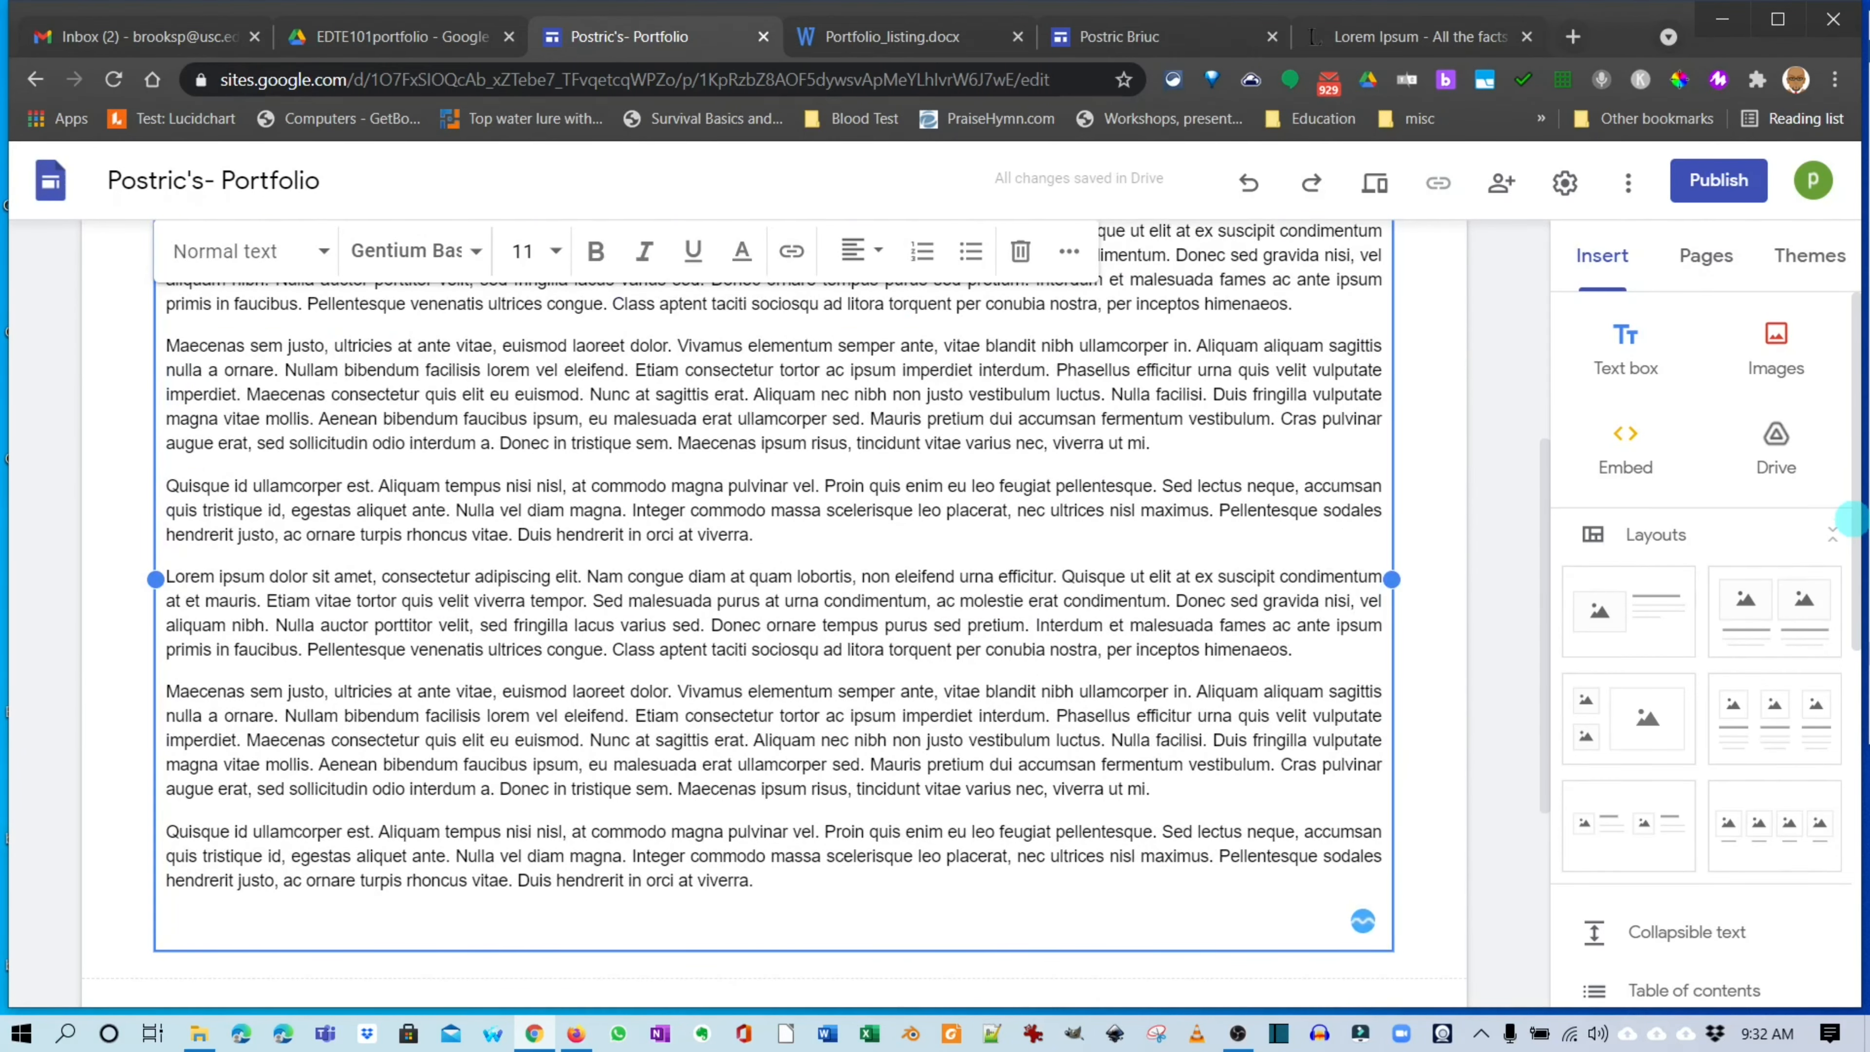
key(ctrl+Home)
Add a Lorem Ipsum text box below the Global citizen reflection header.
mouse_move(849, 265)
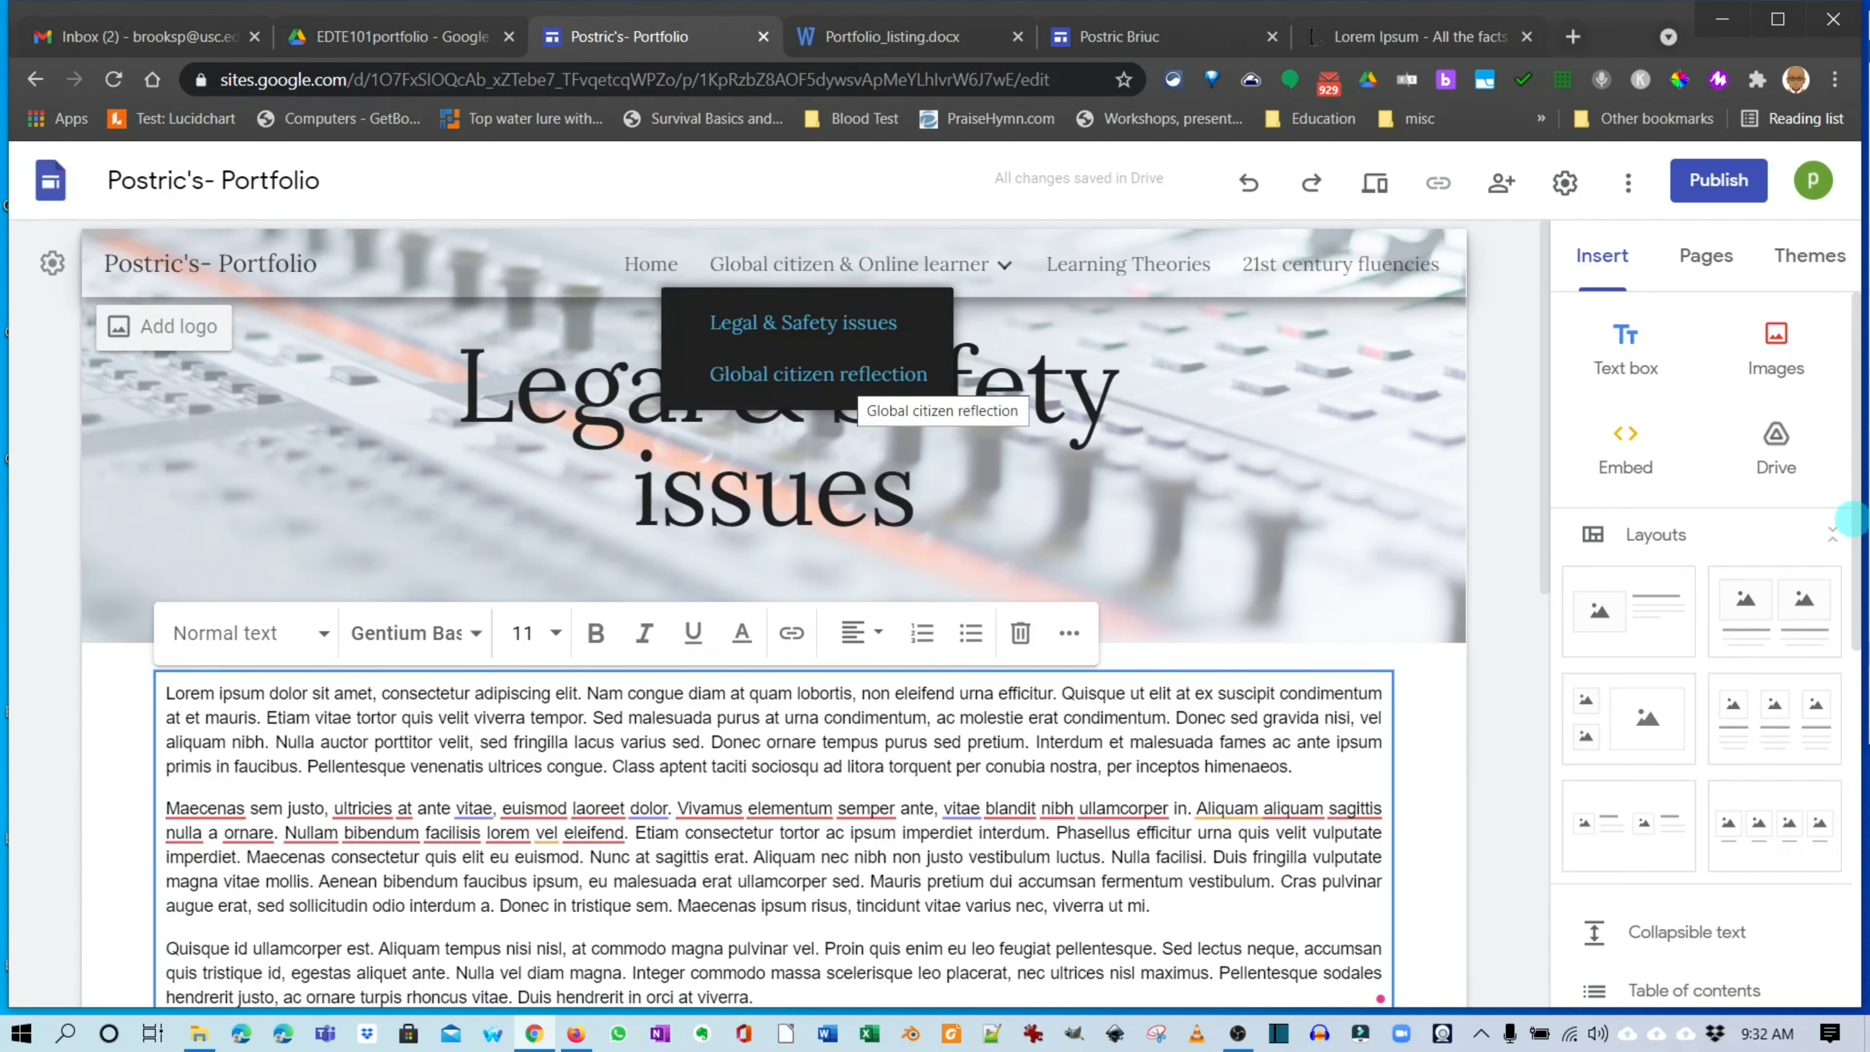
click(847, 377)
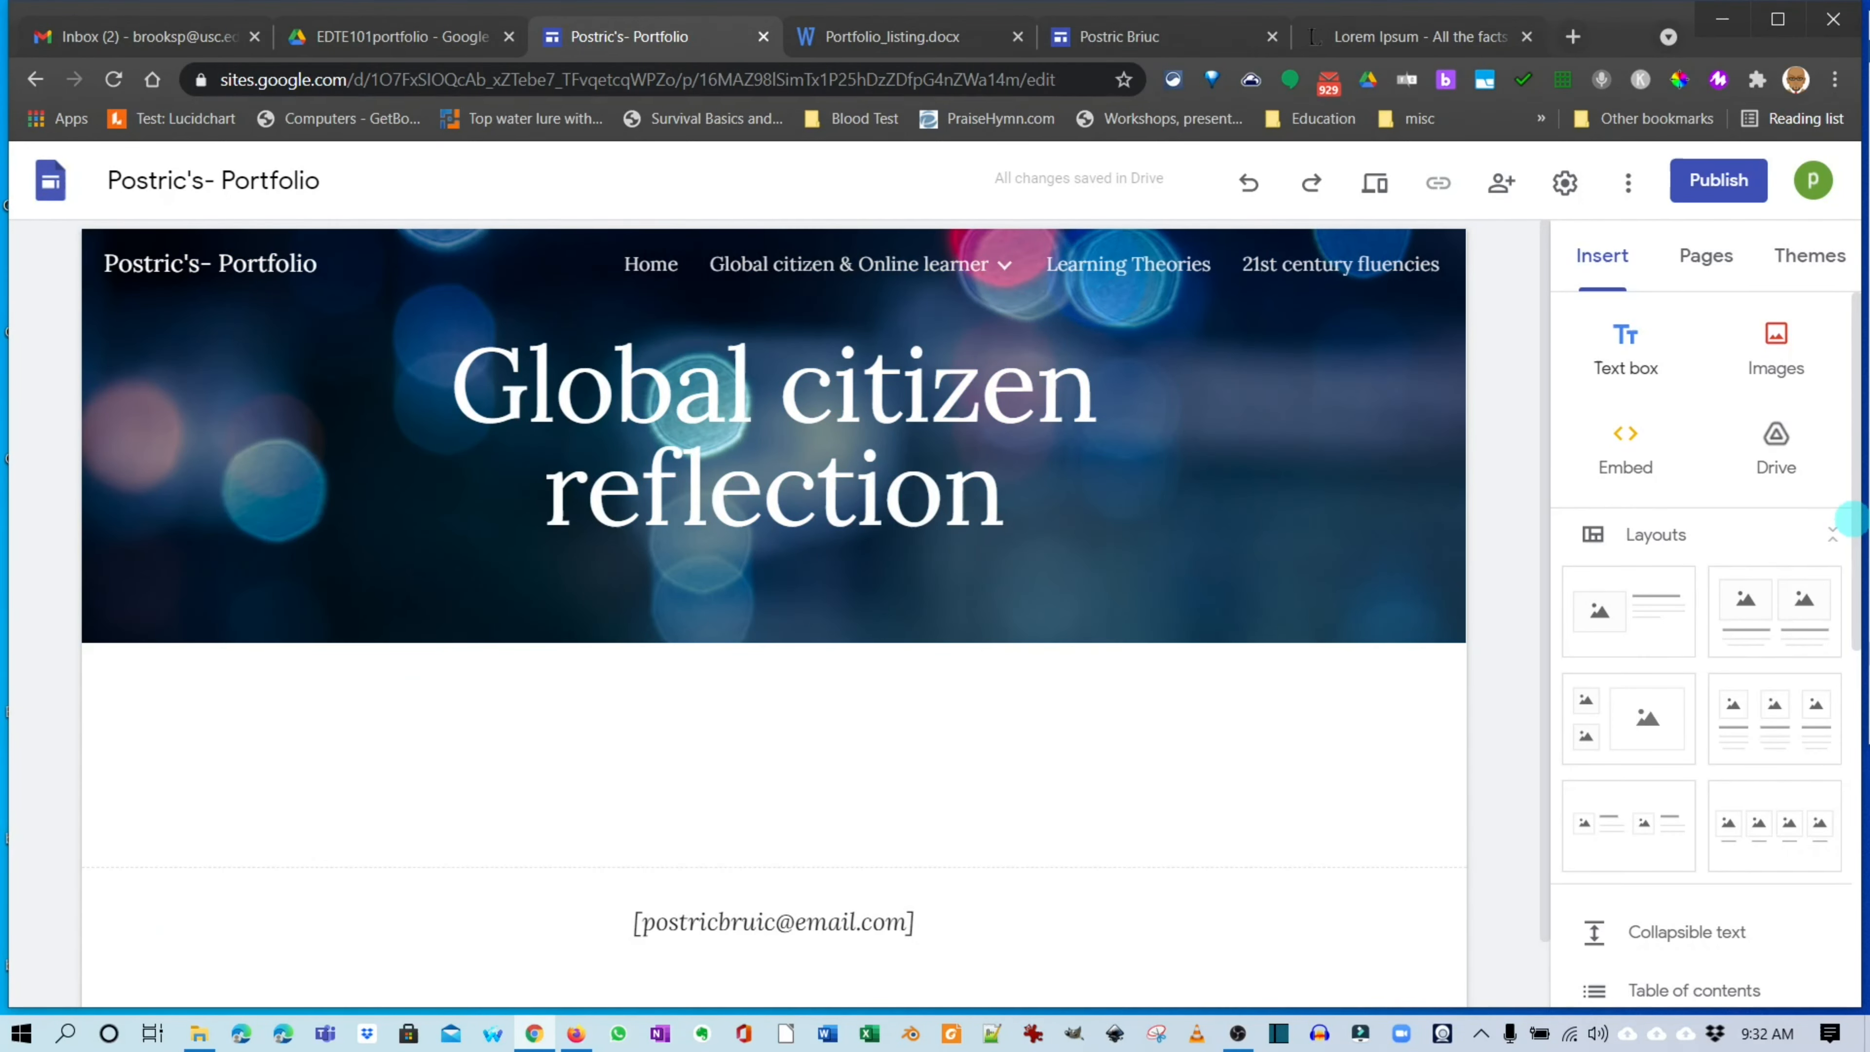
click(1625, 348)
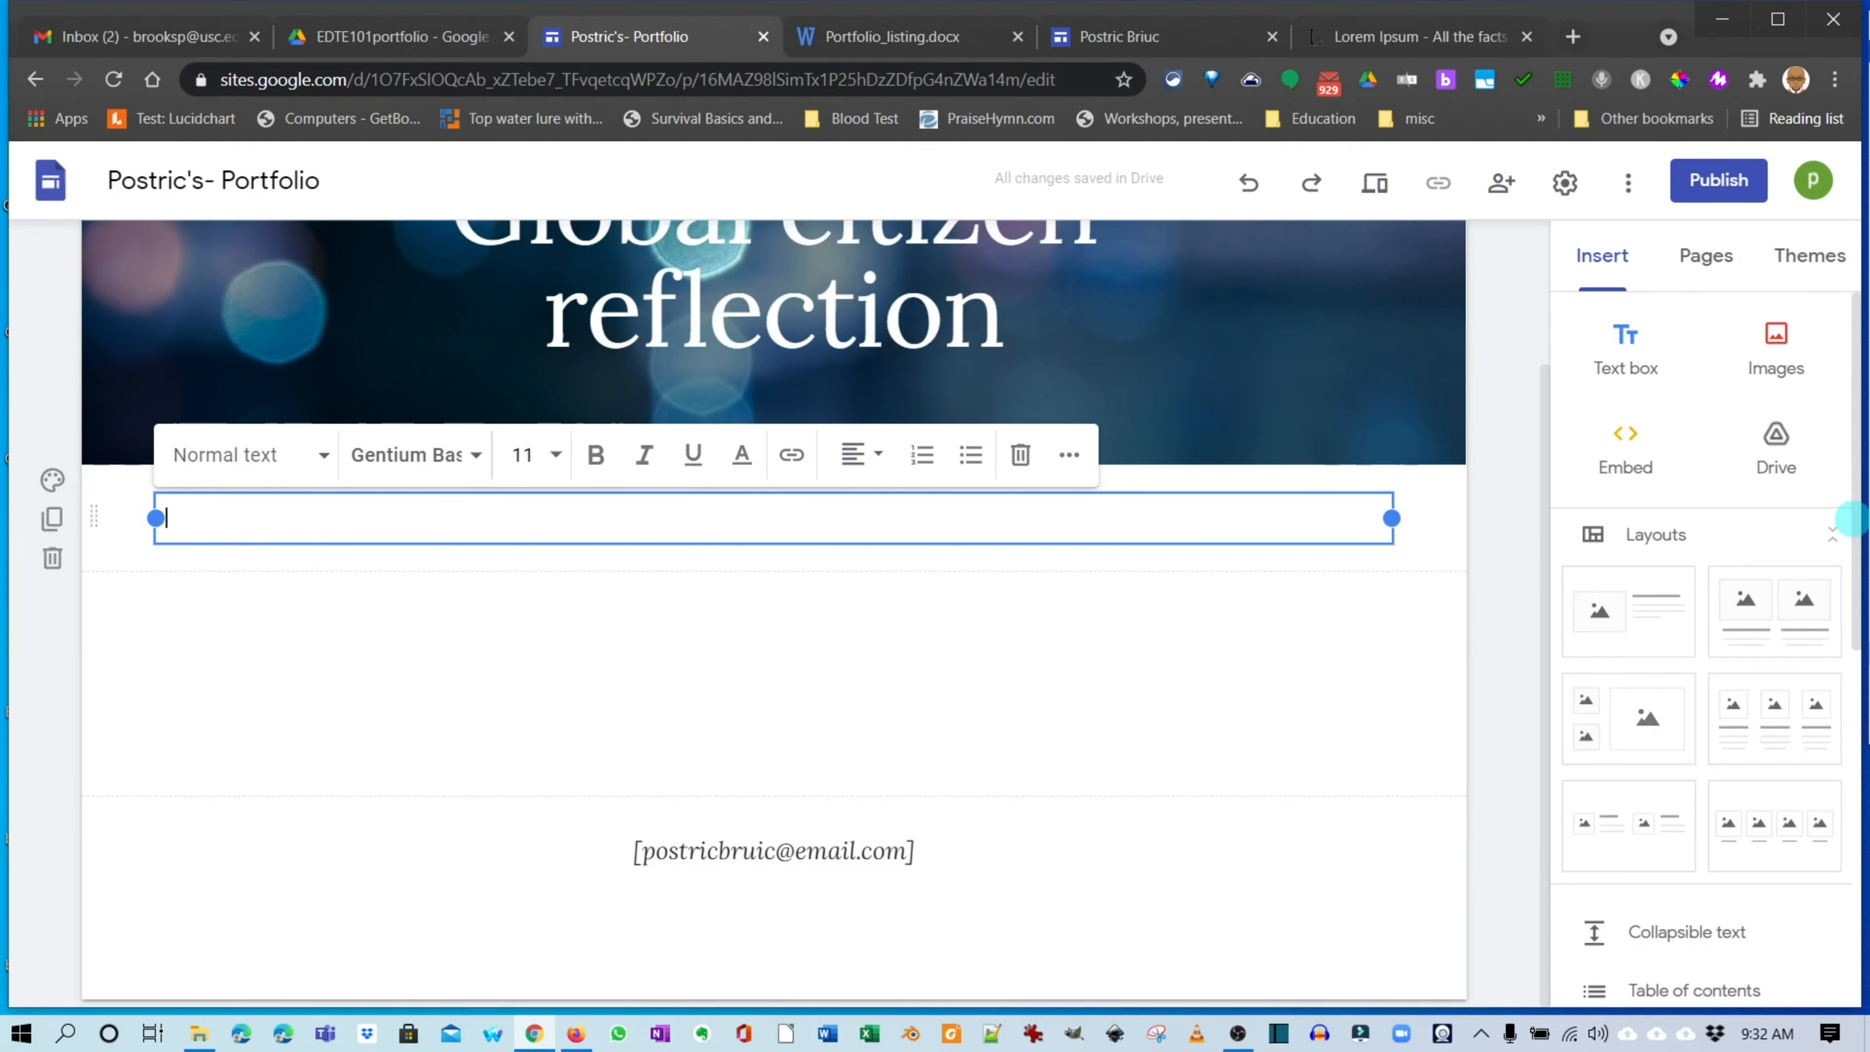
key(ctrl+v)
key(ctrl+v)
key(ctrl+v)
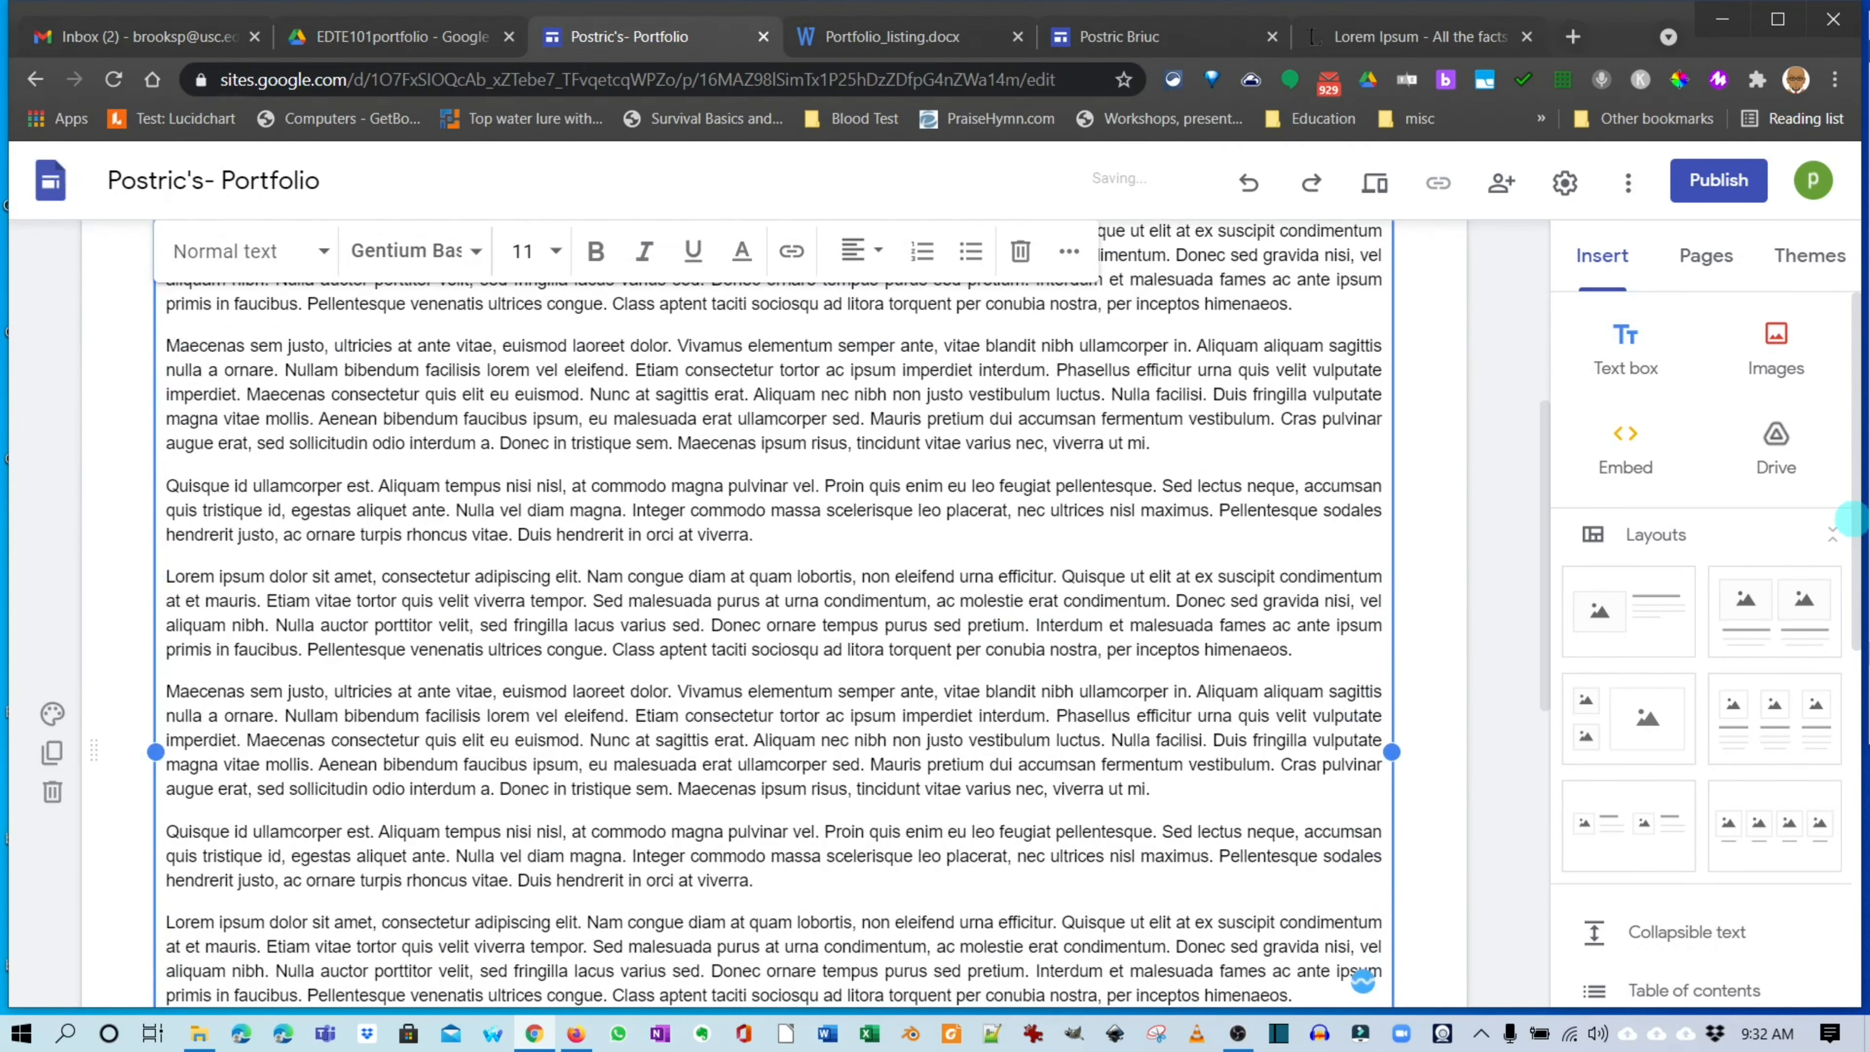
Review the Global citizen reflection page and open the site preview.
scroll(1852, 520, up, 8)
scroll(1852, 520, down, 2)
scroll(1852, 519, down, 5)
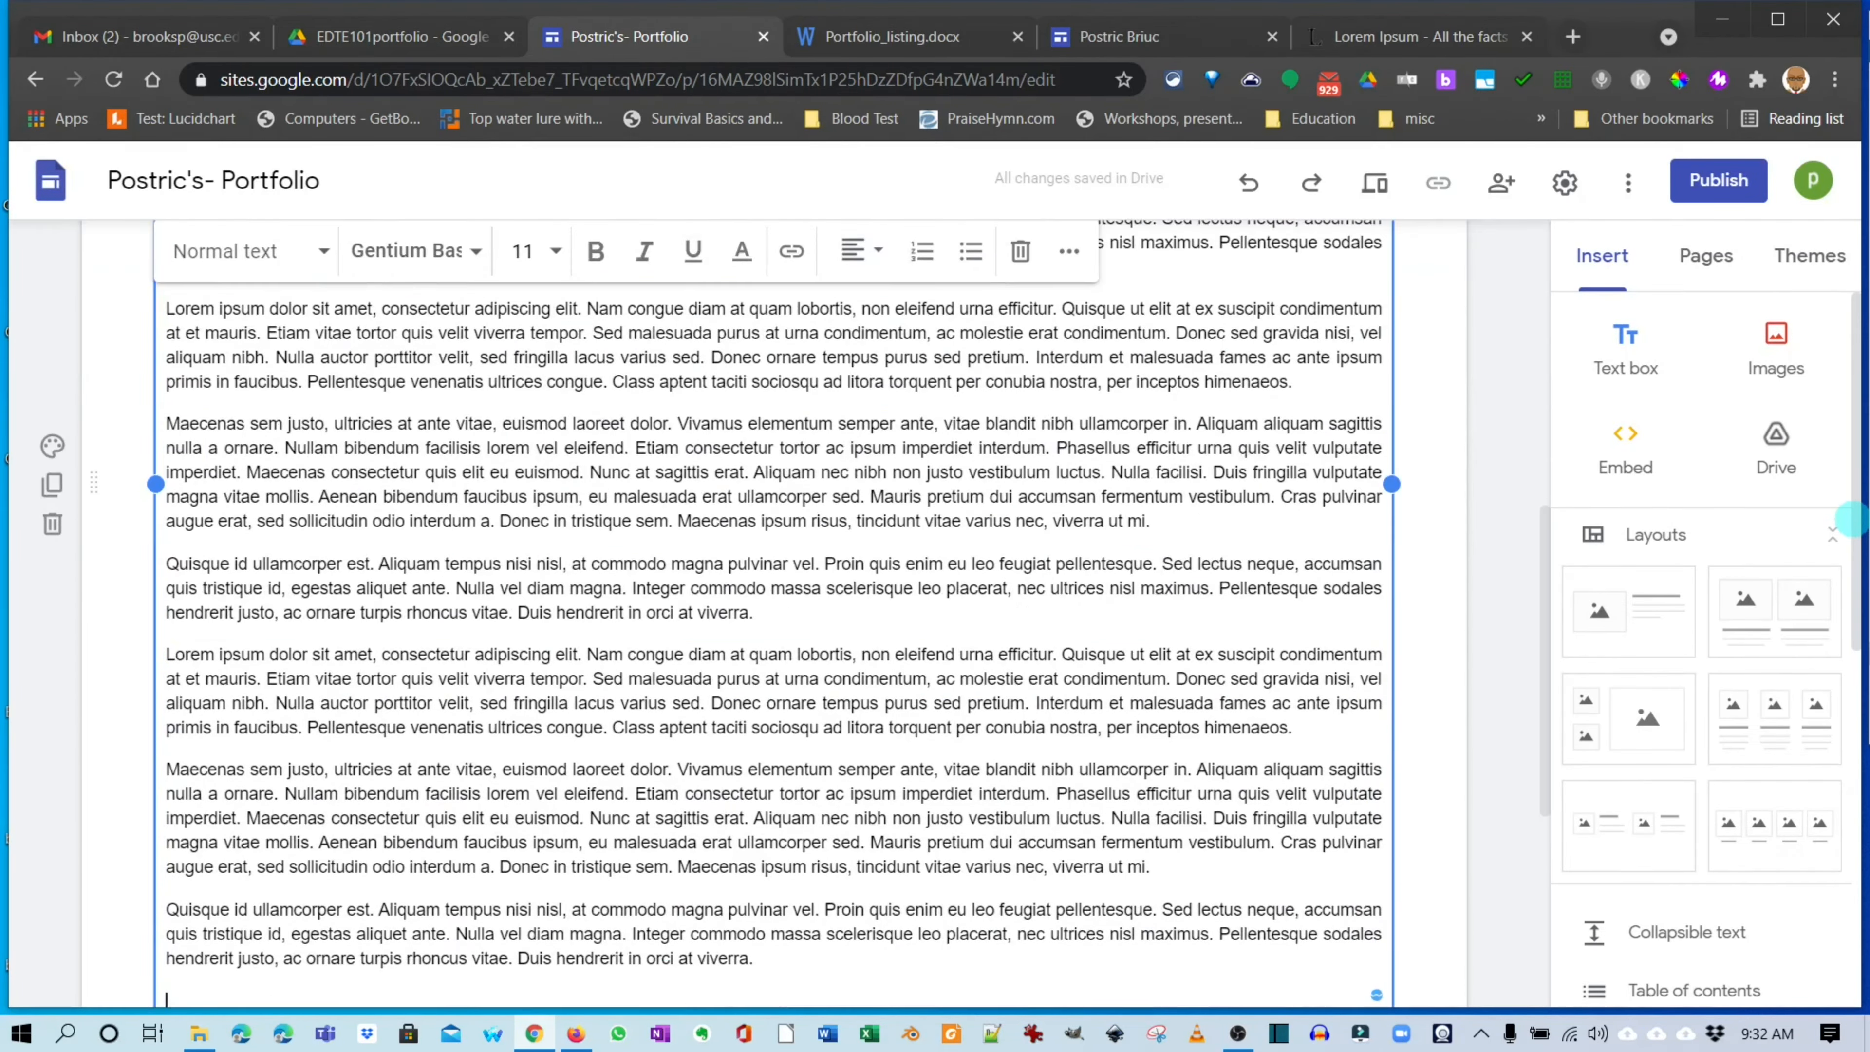
scroll(1852, 519, down, 3)
scroll(1852, 519, up, 10)
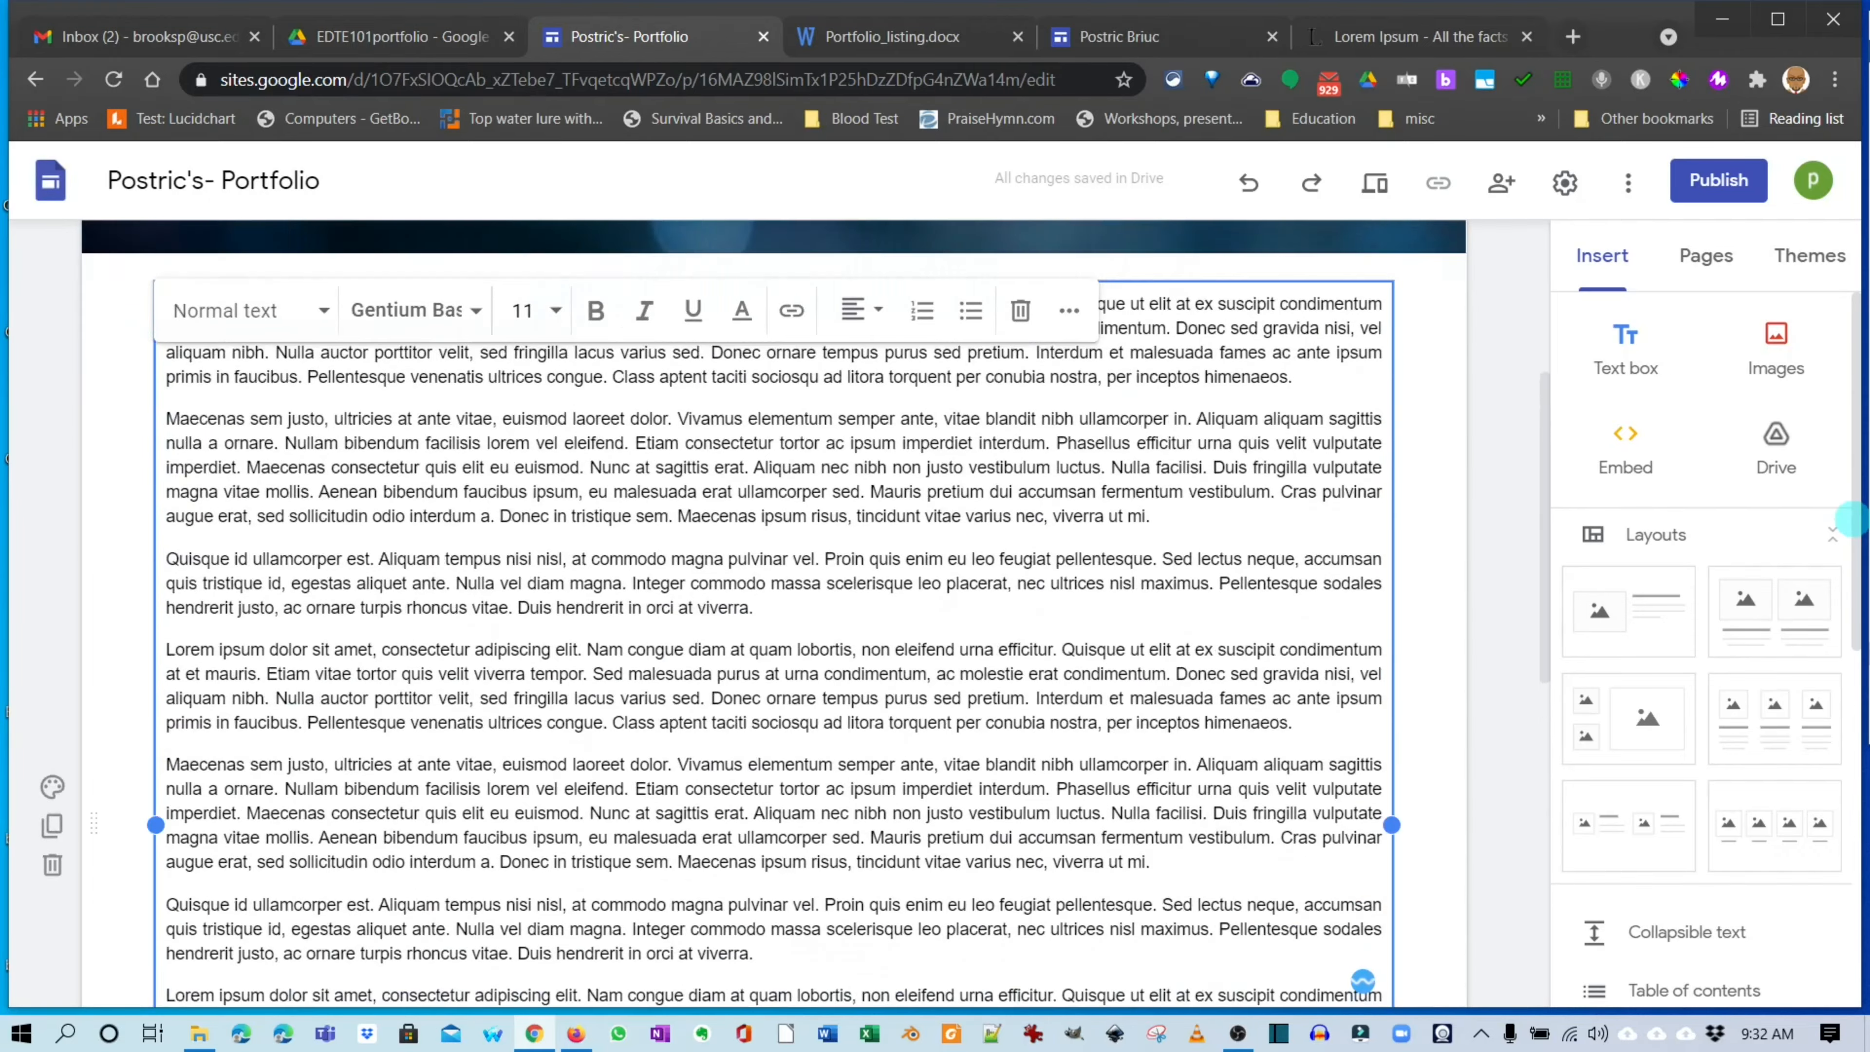
scroll(1852, 519, down, 4)
scroll(1852, 519, up, 5)
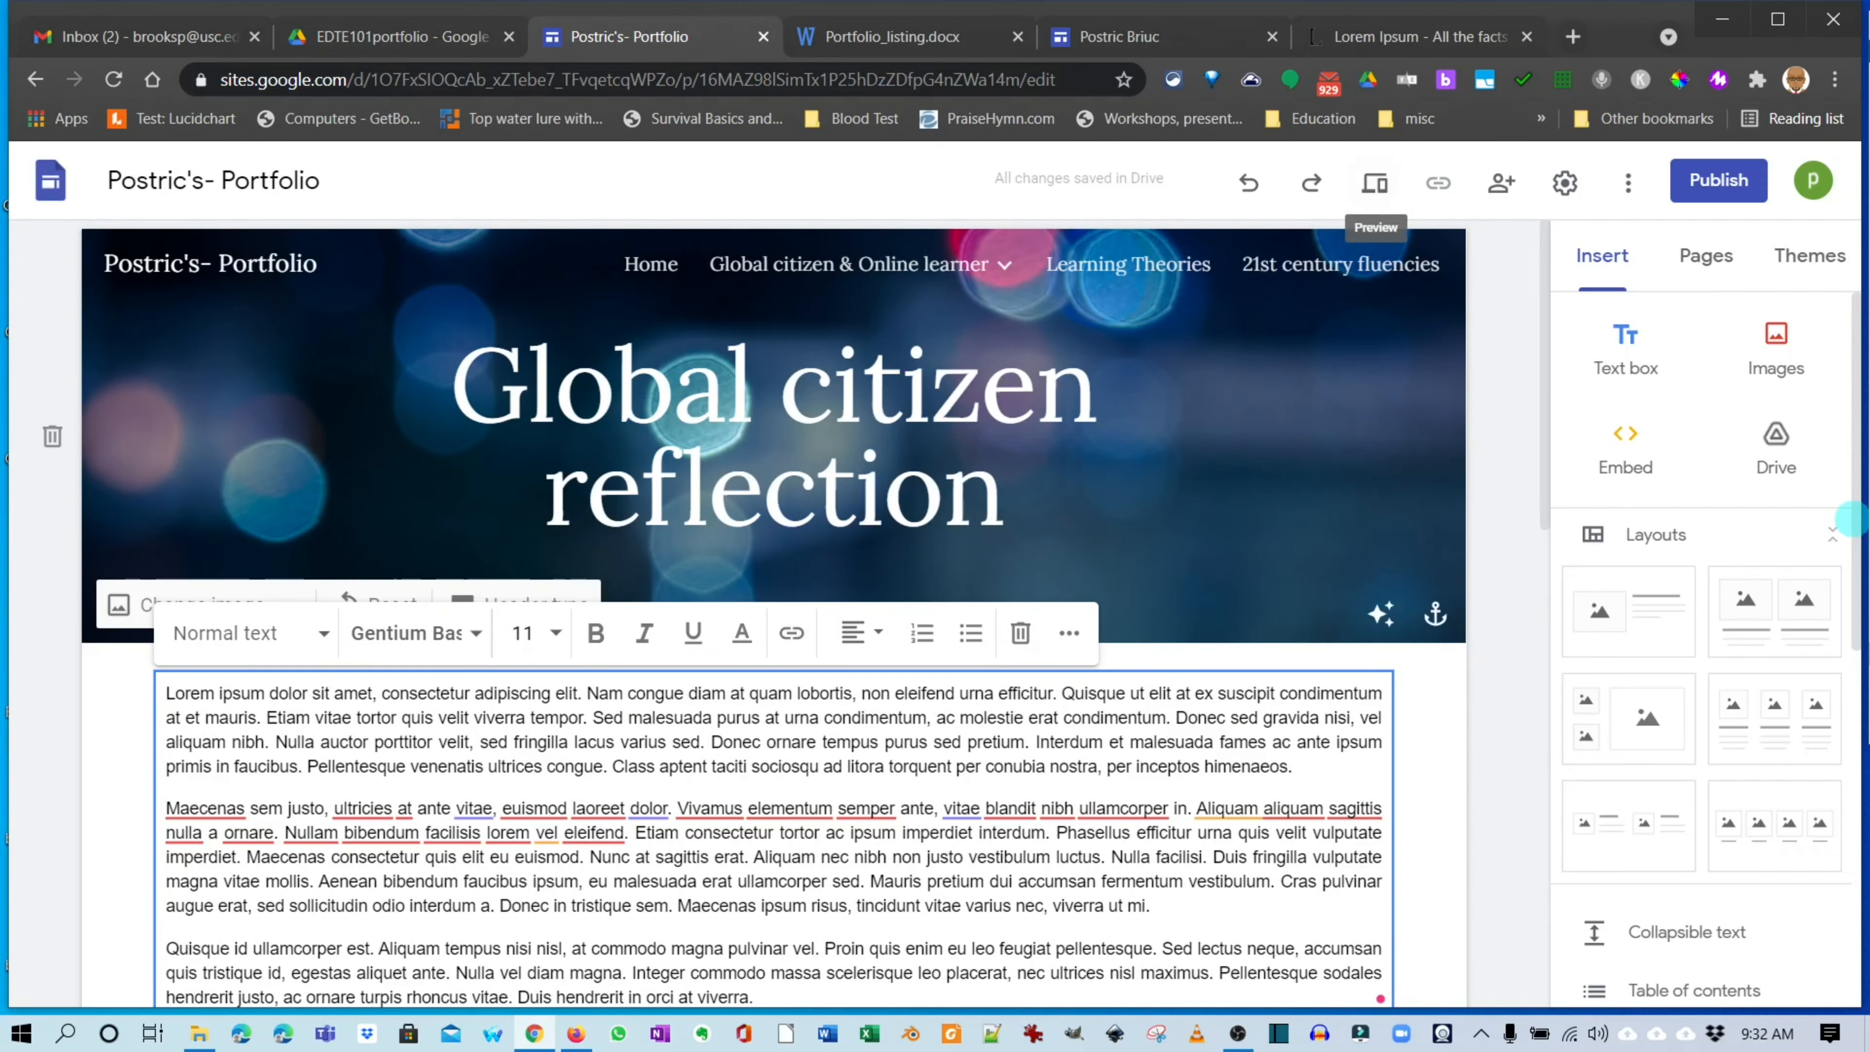
scroll(1852, 519, down, 2)
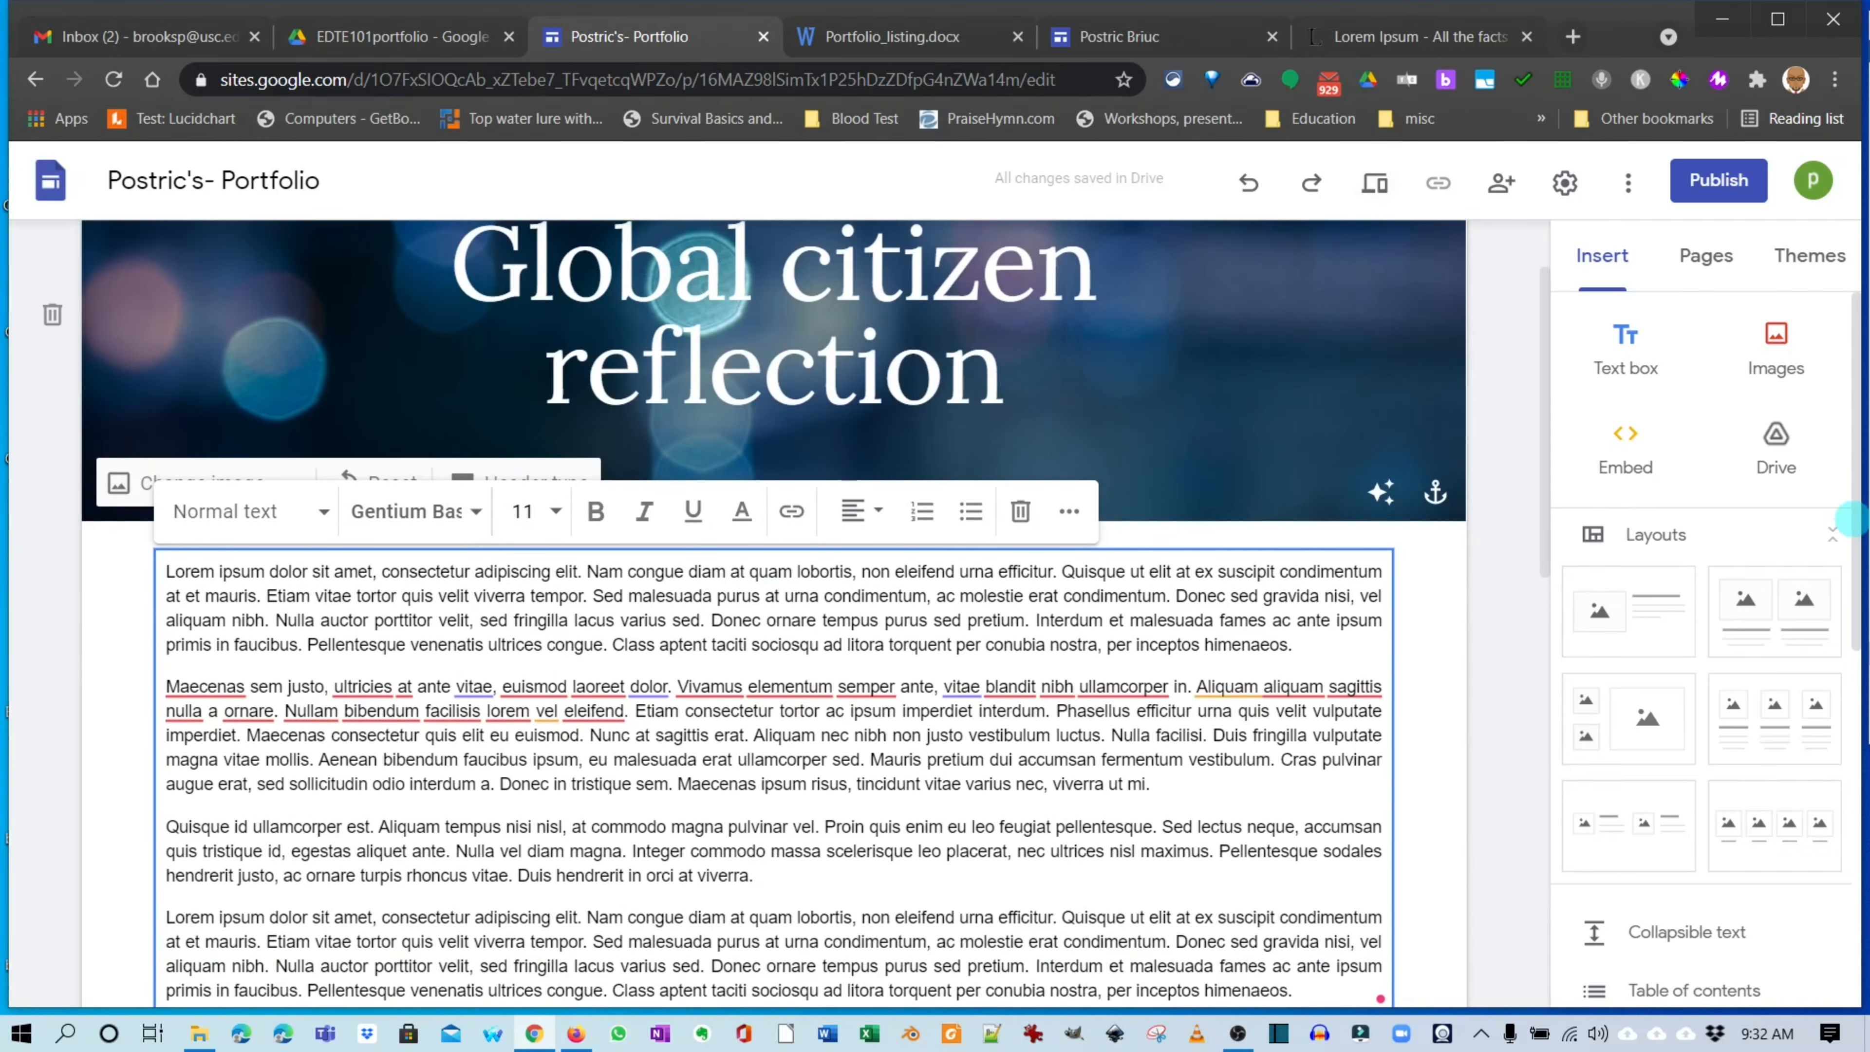
scroll(1852, 519, down, 8)
scroll(1852, 519, up, 6)
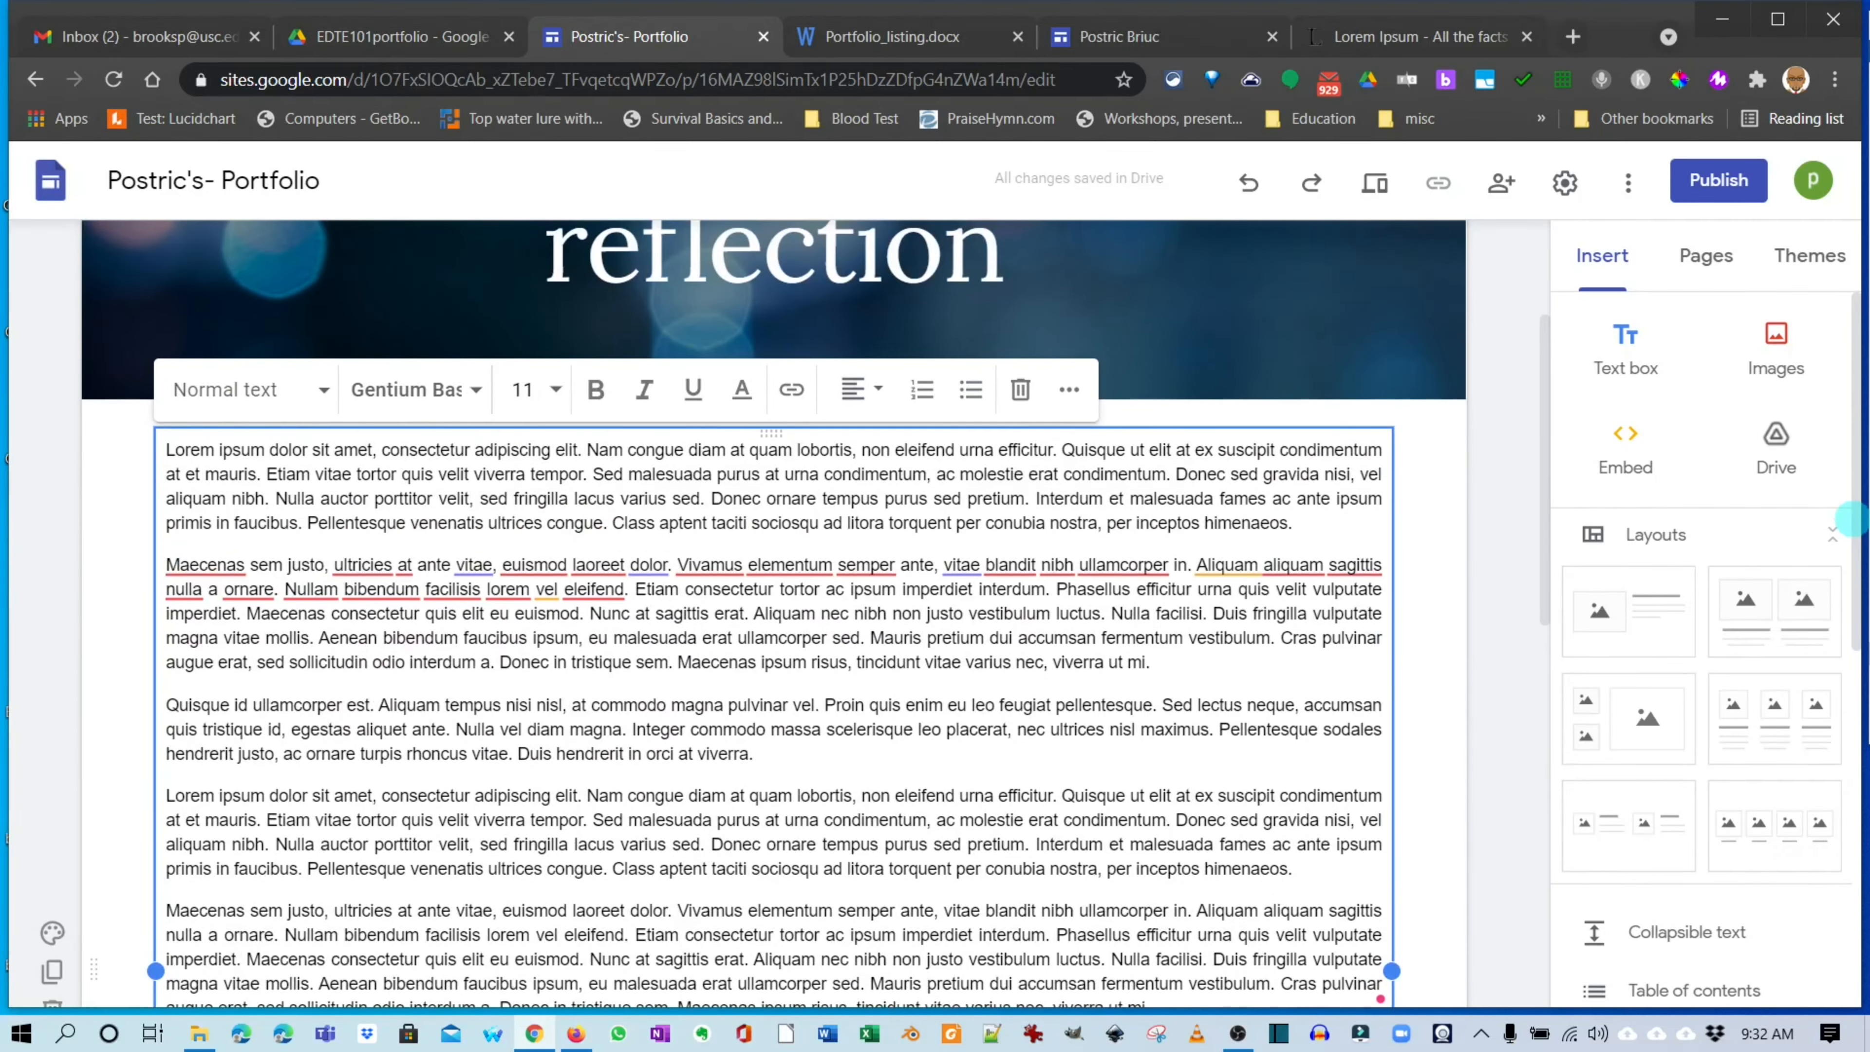
scroll(1852, 519, down, 2)
scroll(1852, 519, up, 6)
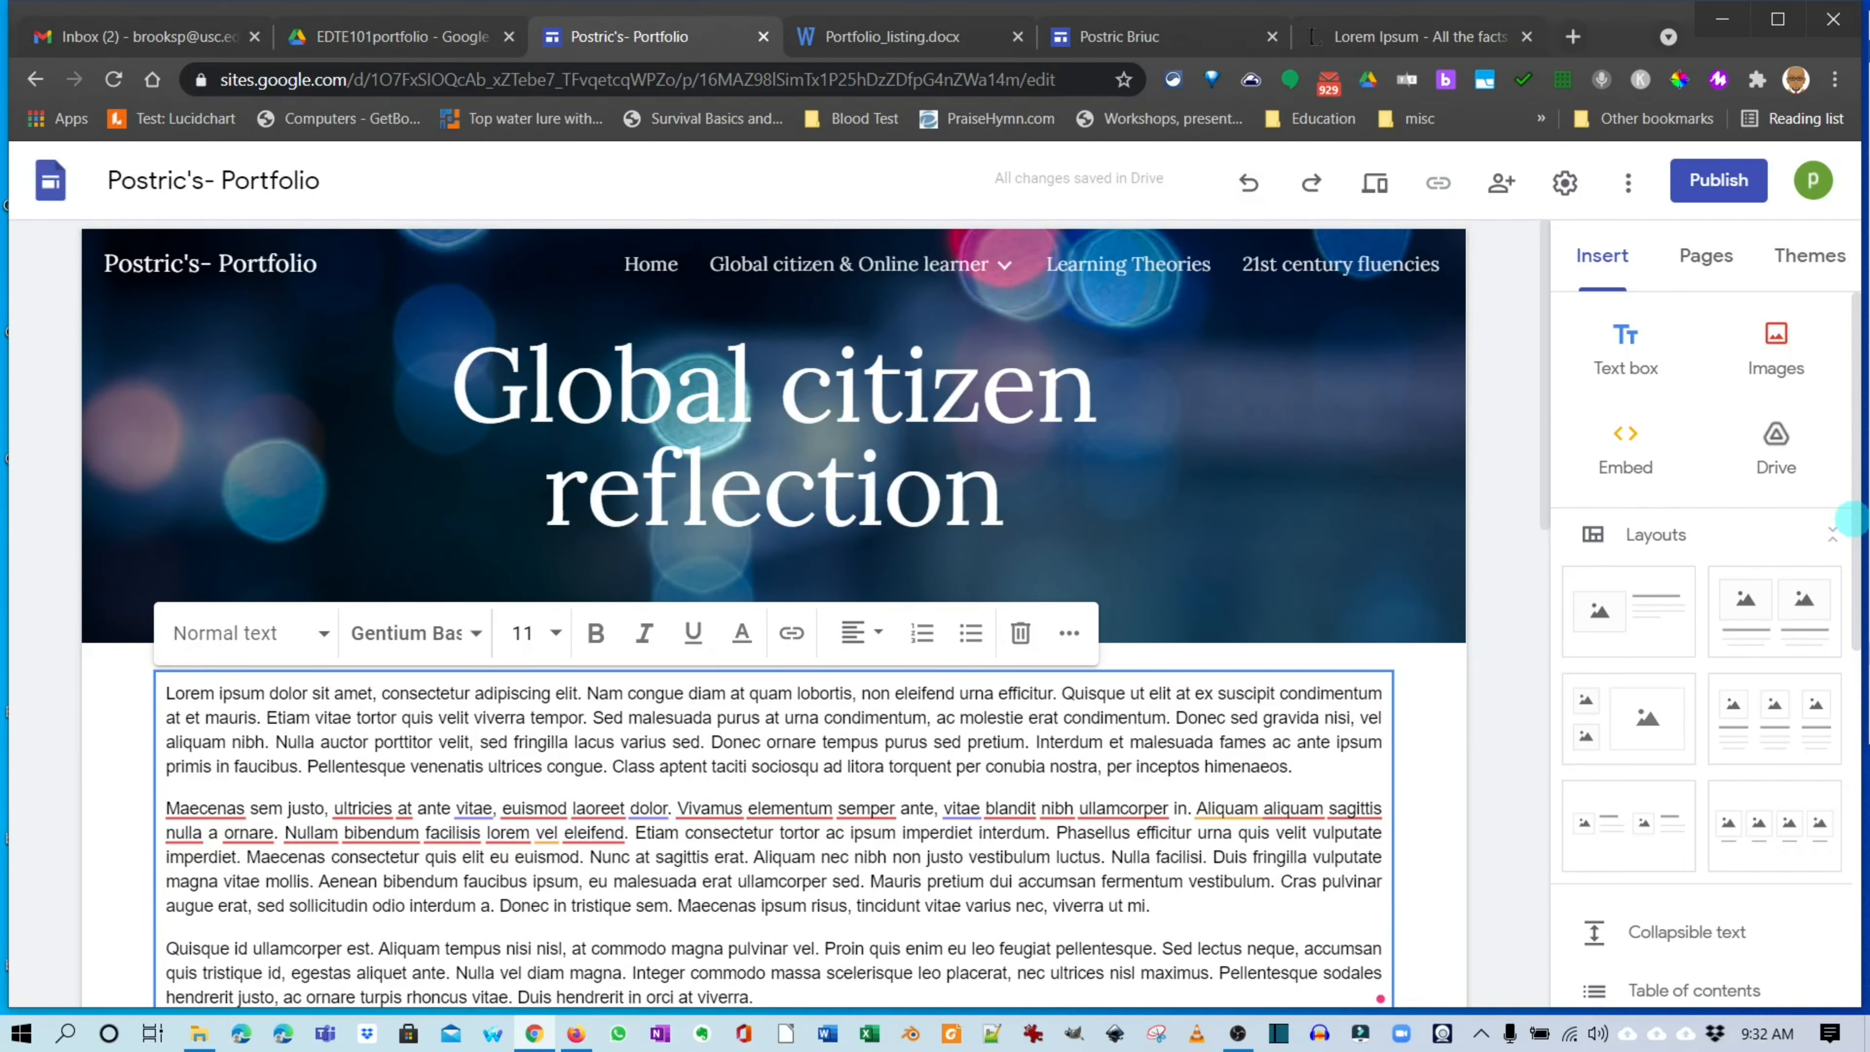
click(1375, 183)
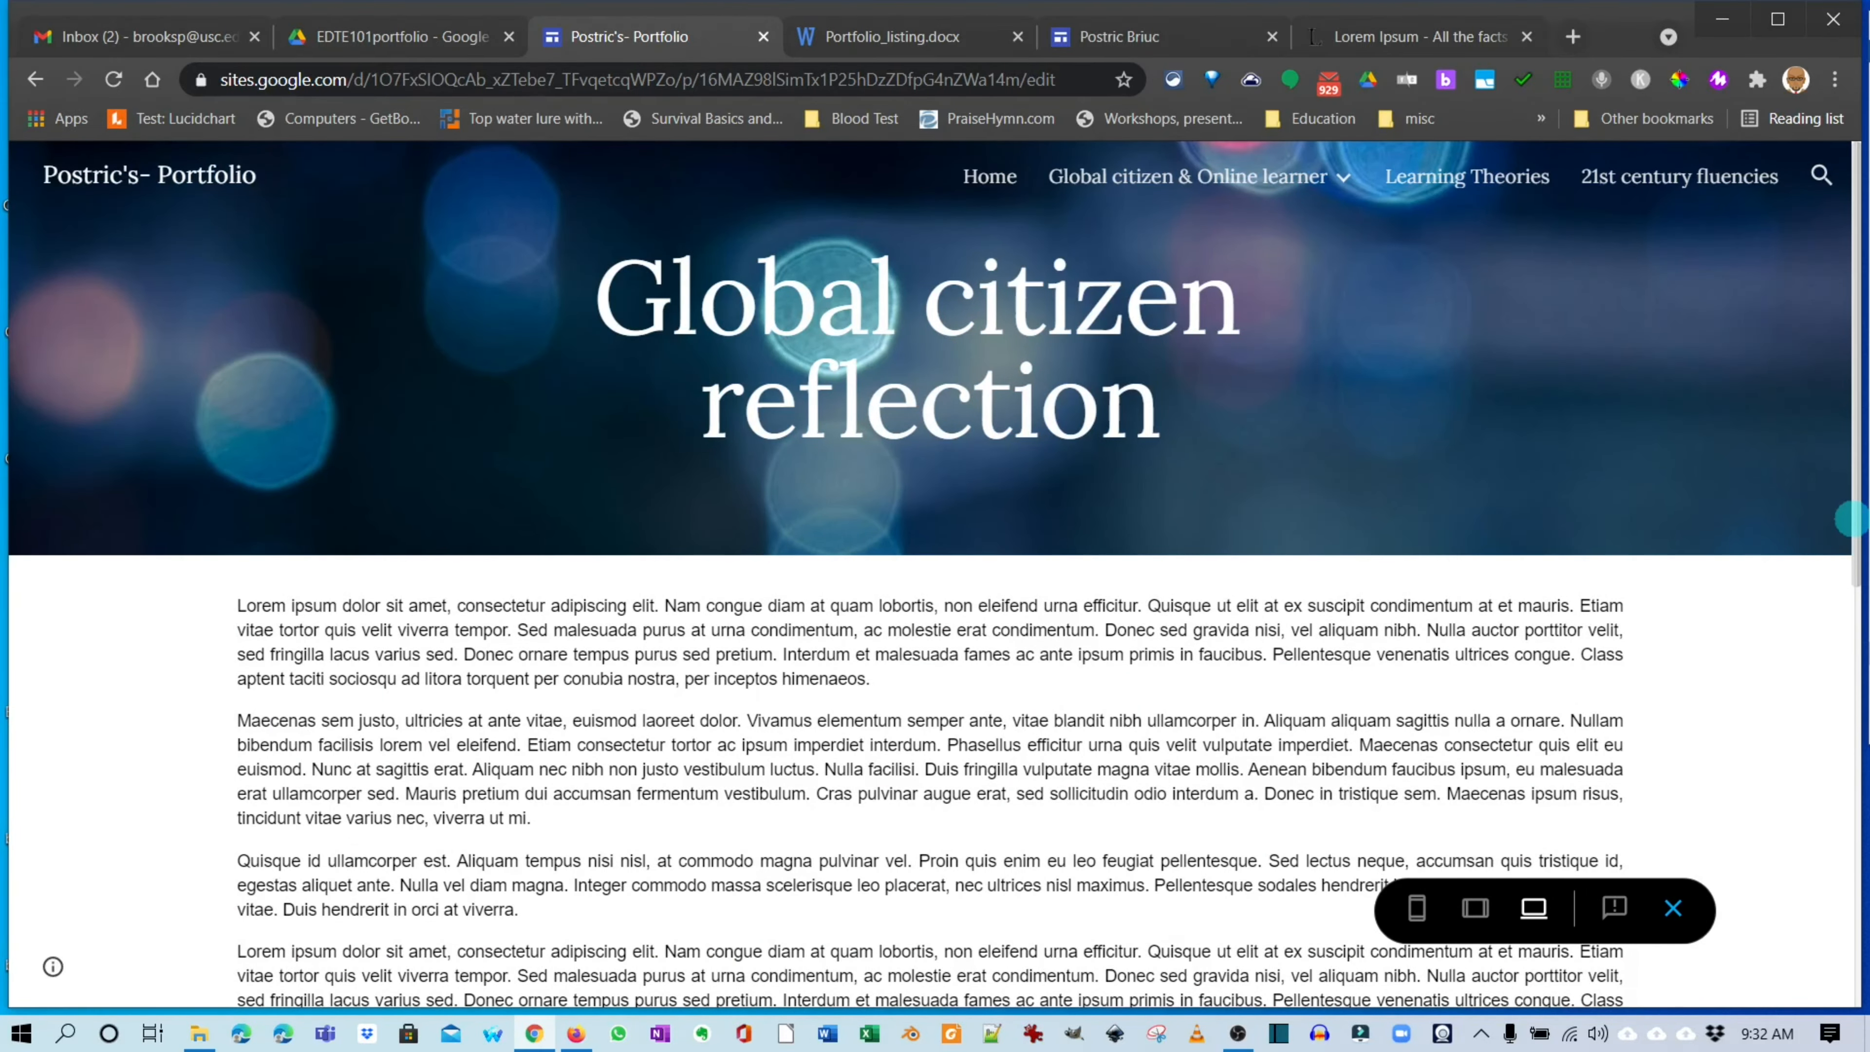
Preview the page at phone, tablet and desktop widths.
scroll(1849, 519, down, 8)
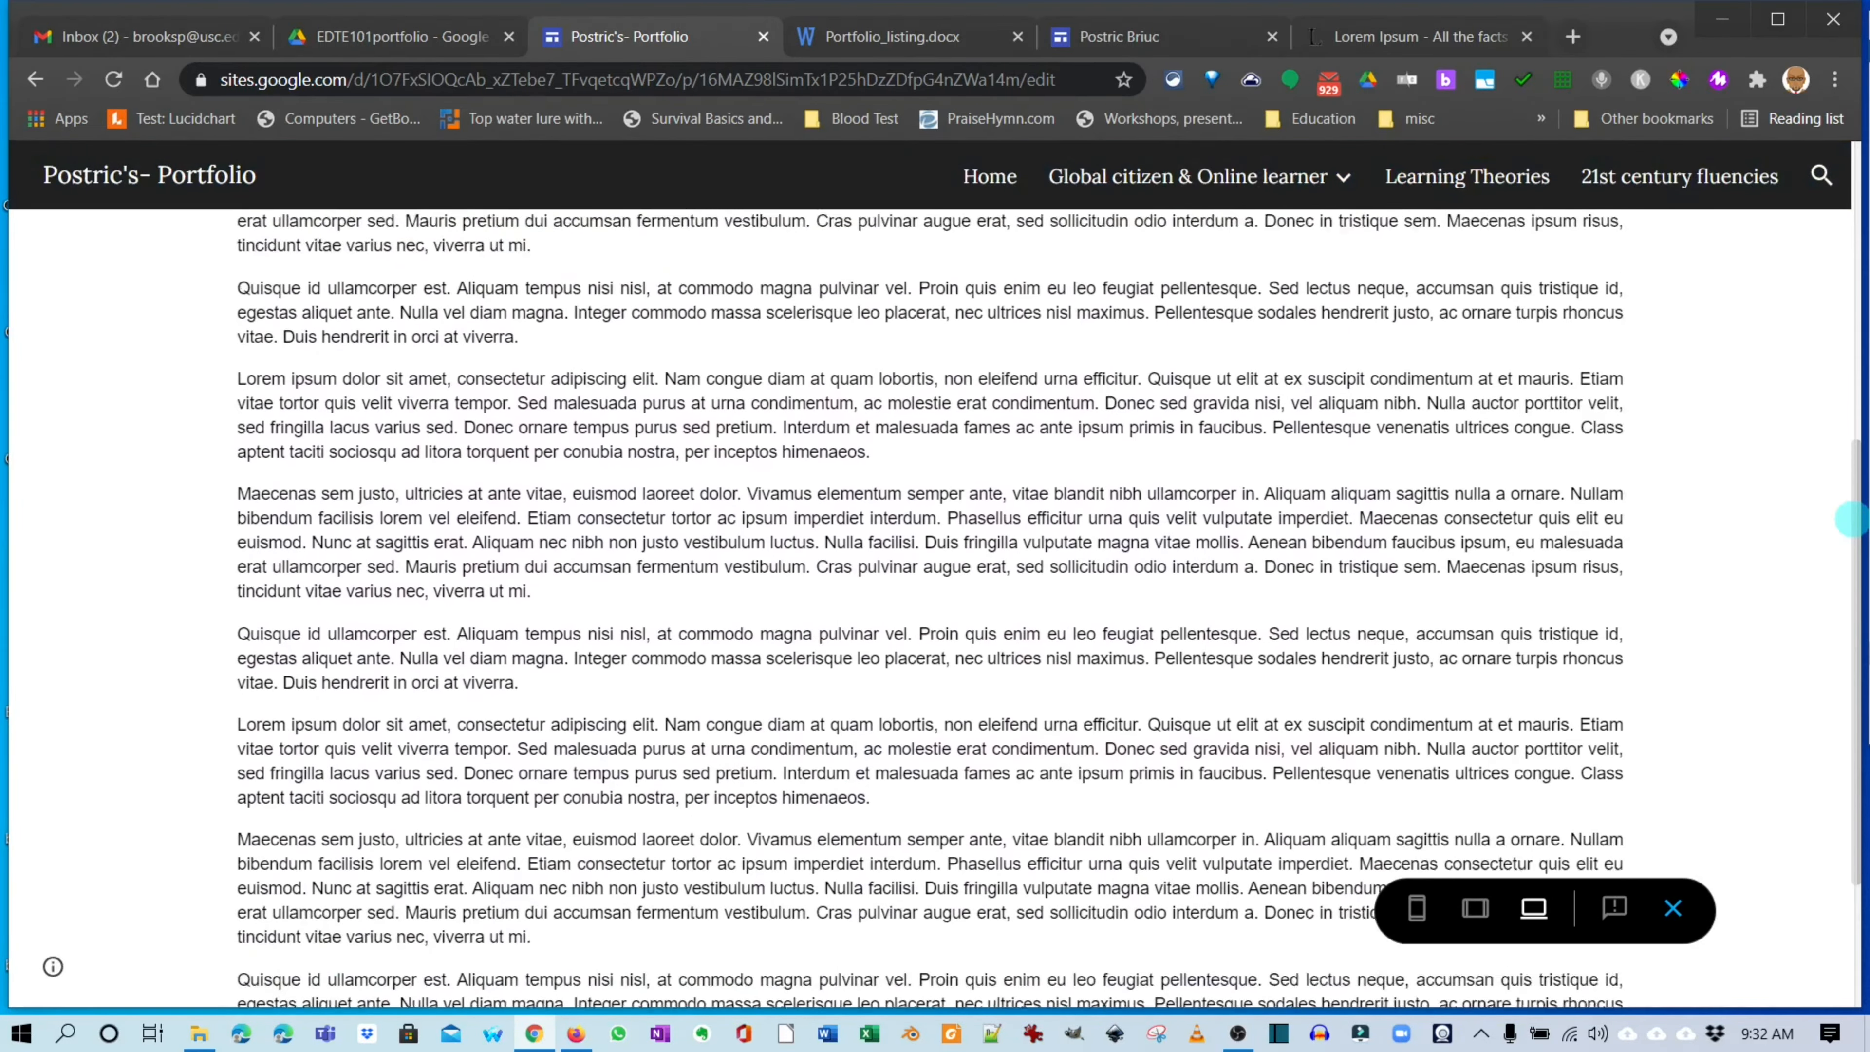
scroll(1852, 519, up, 1)
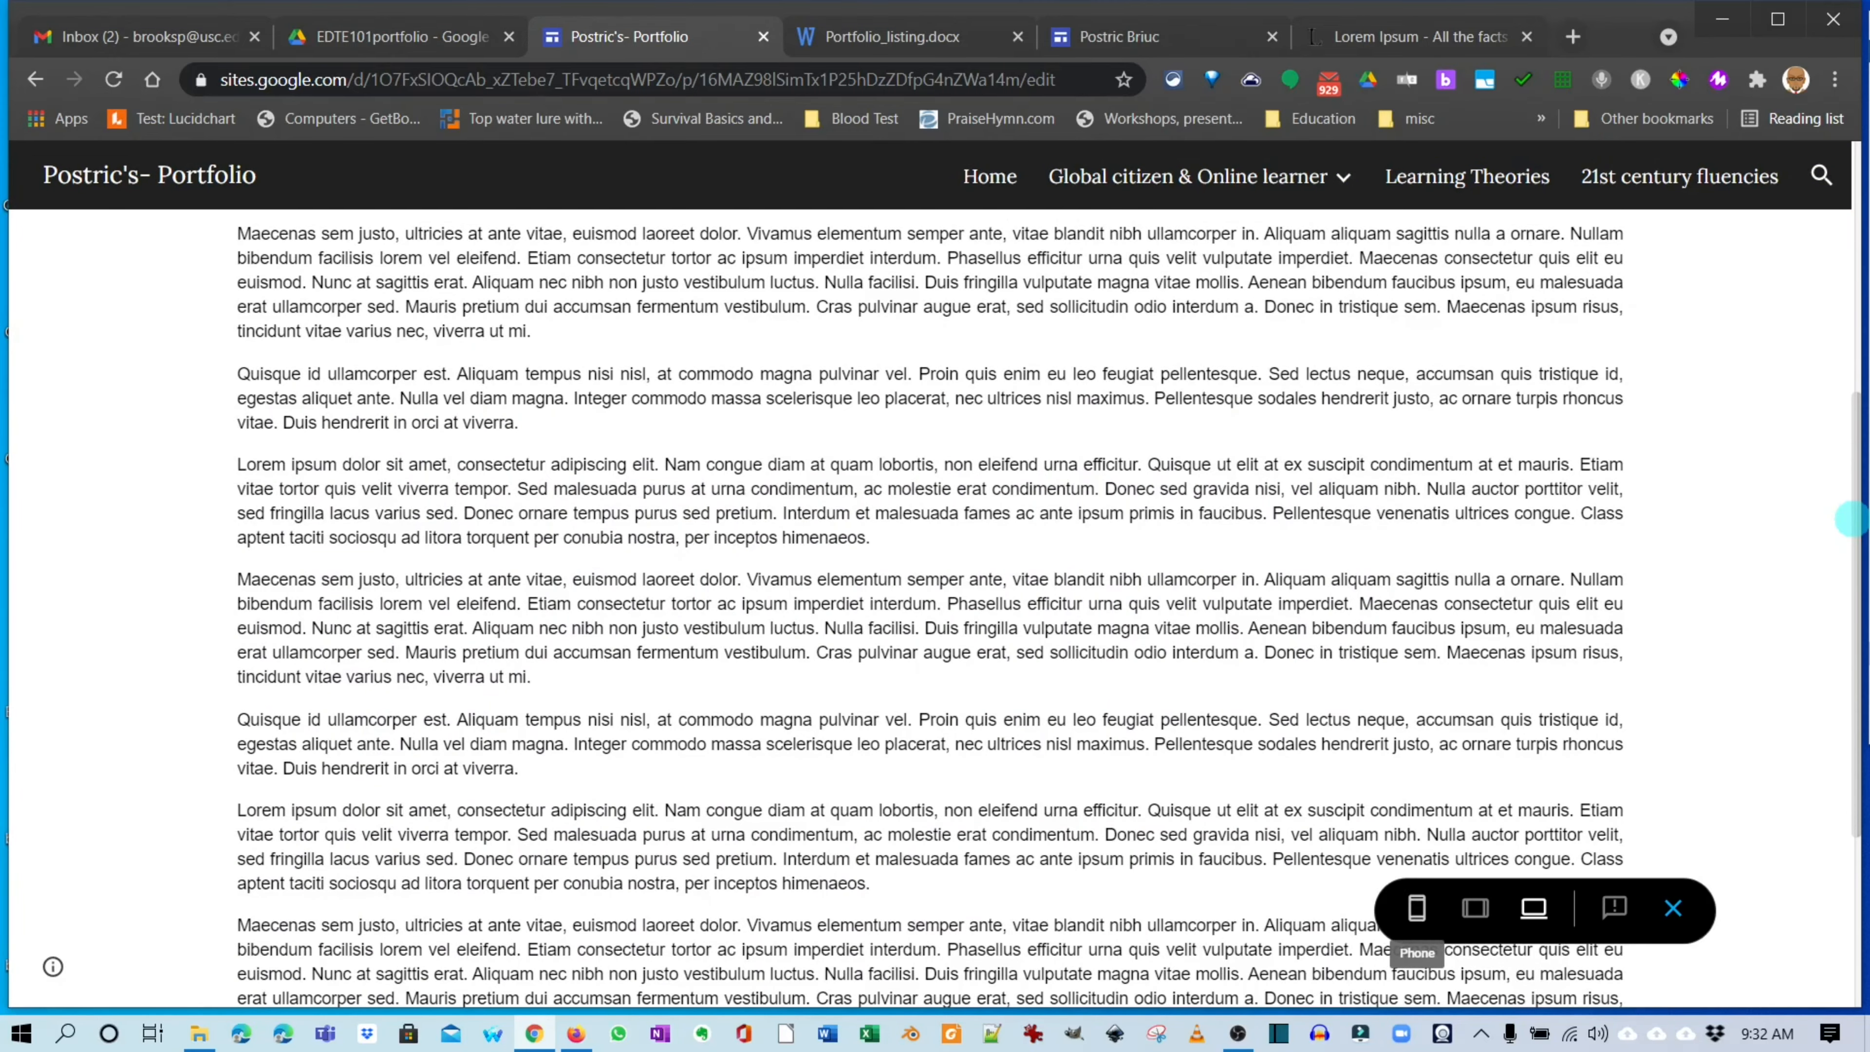
click(1417, 908)
scroll(930, 575, up, 6)
scroll(930, 575, down, 20)
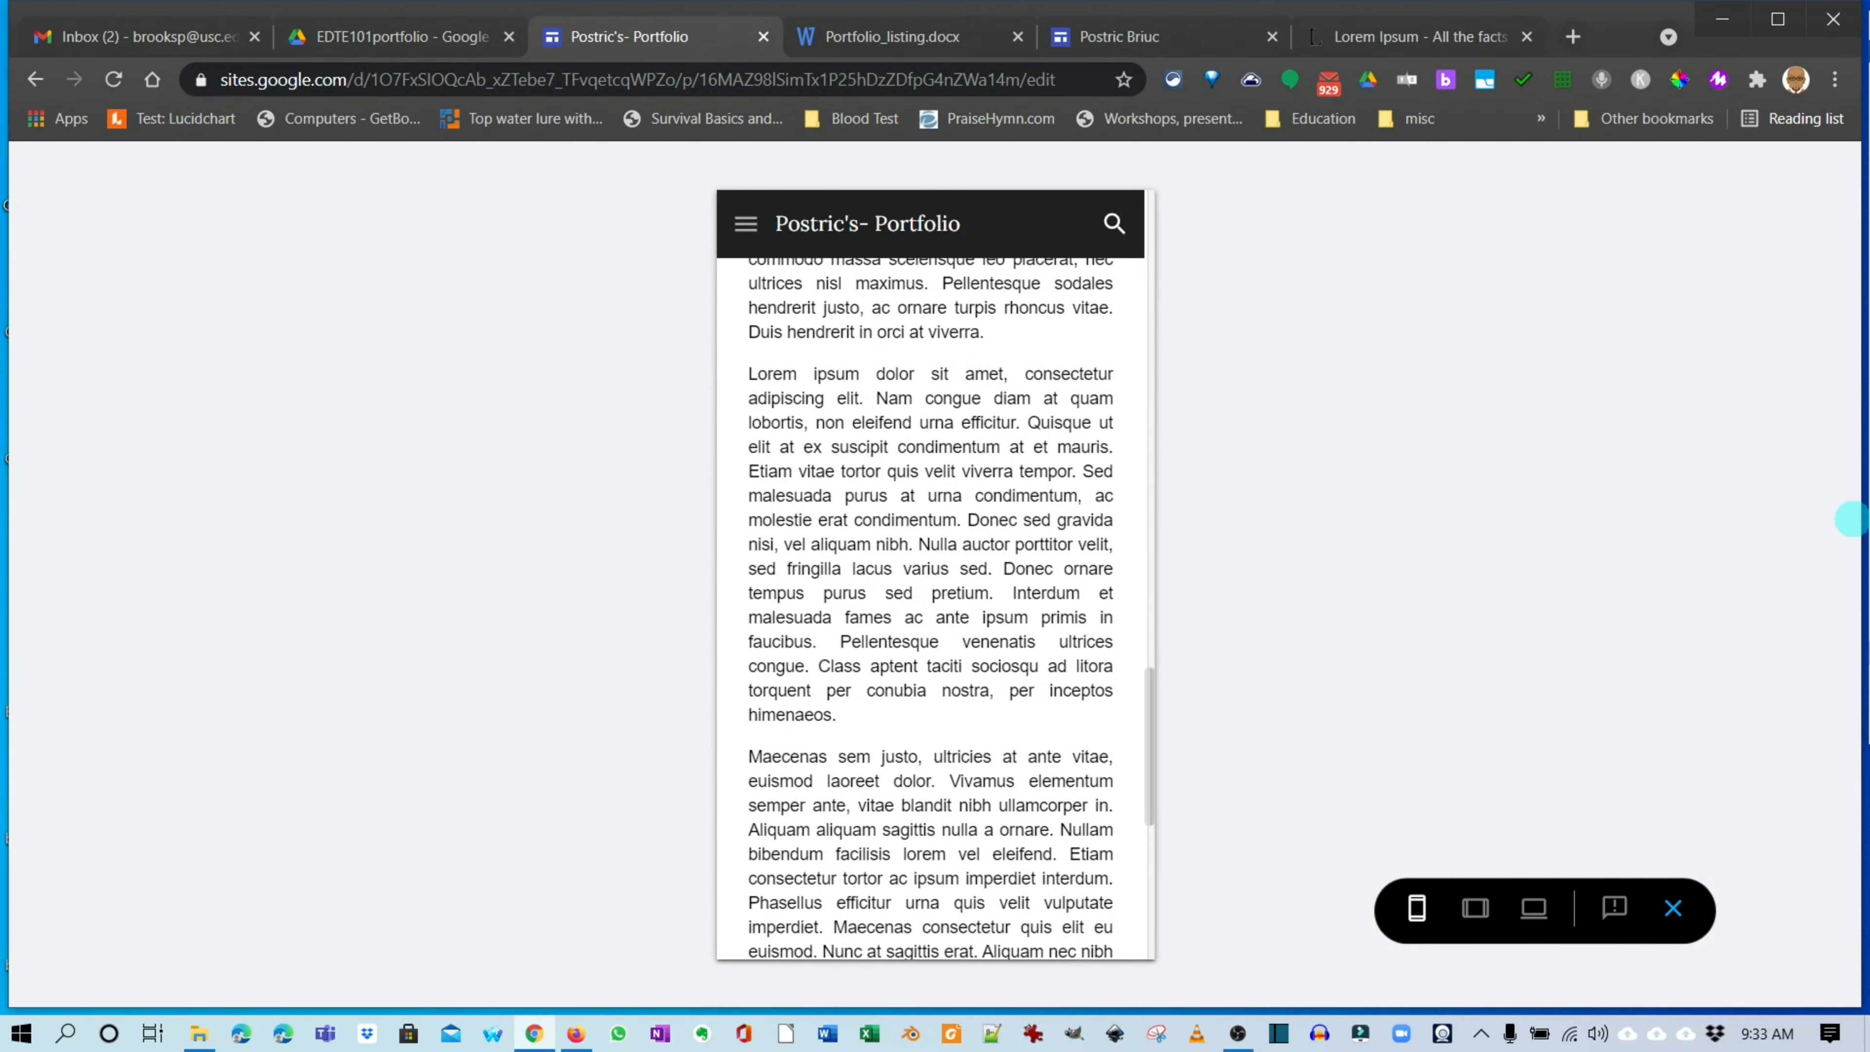
click(1475, 907)
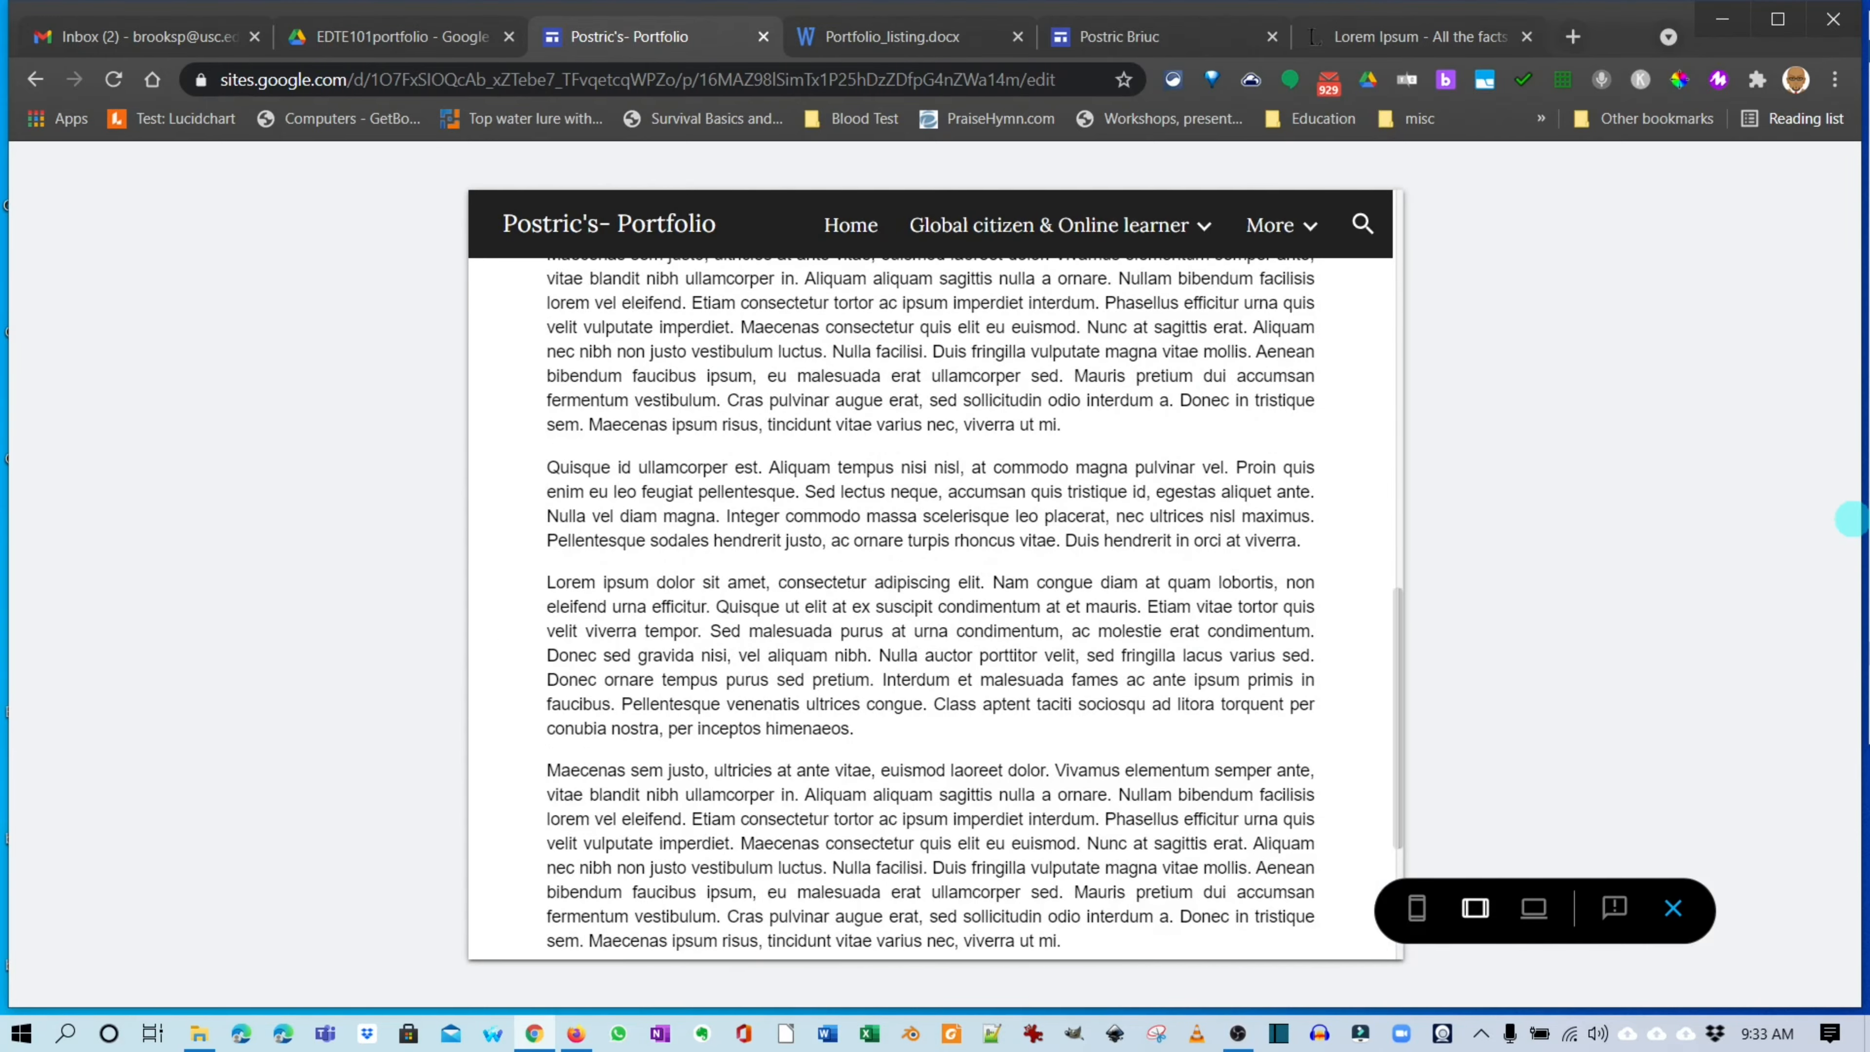
scroll(931, 574, down, 5)
click(1533, 908)
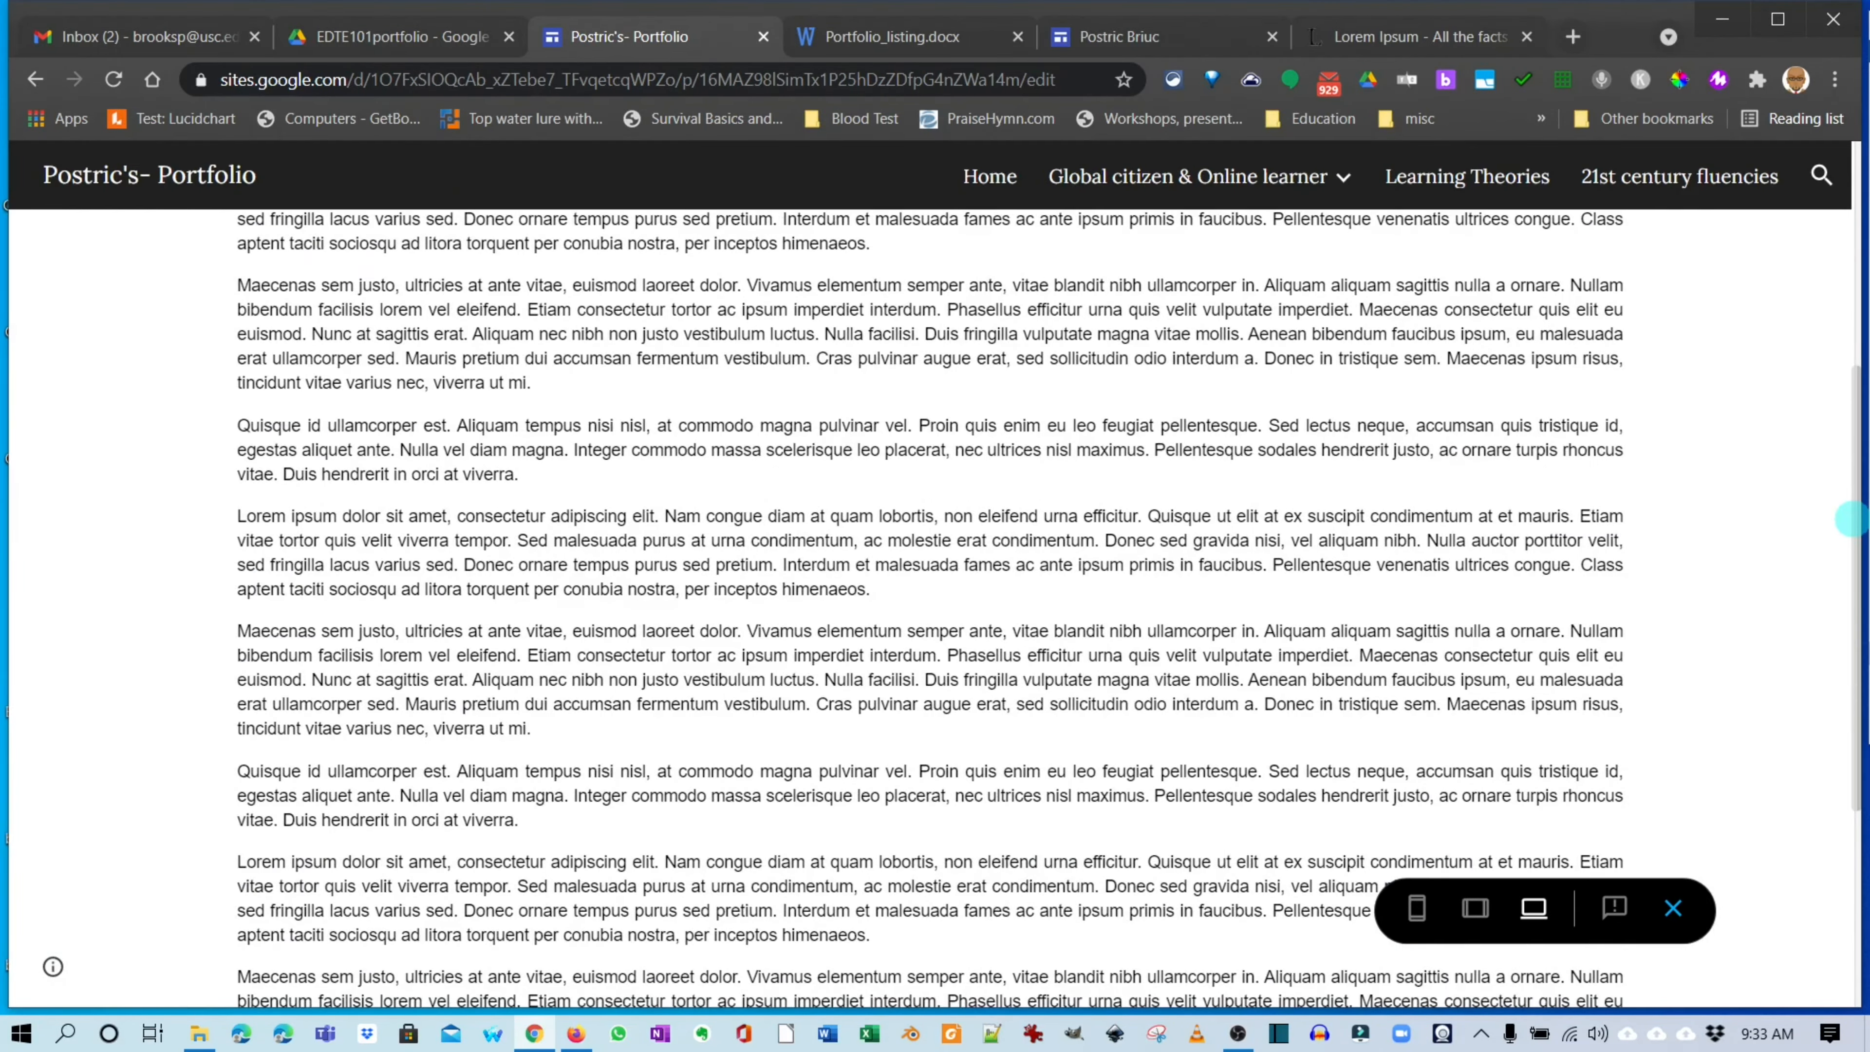
scroll(1850, 519, up, 10)
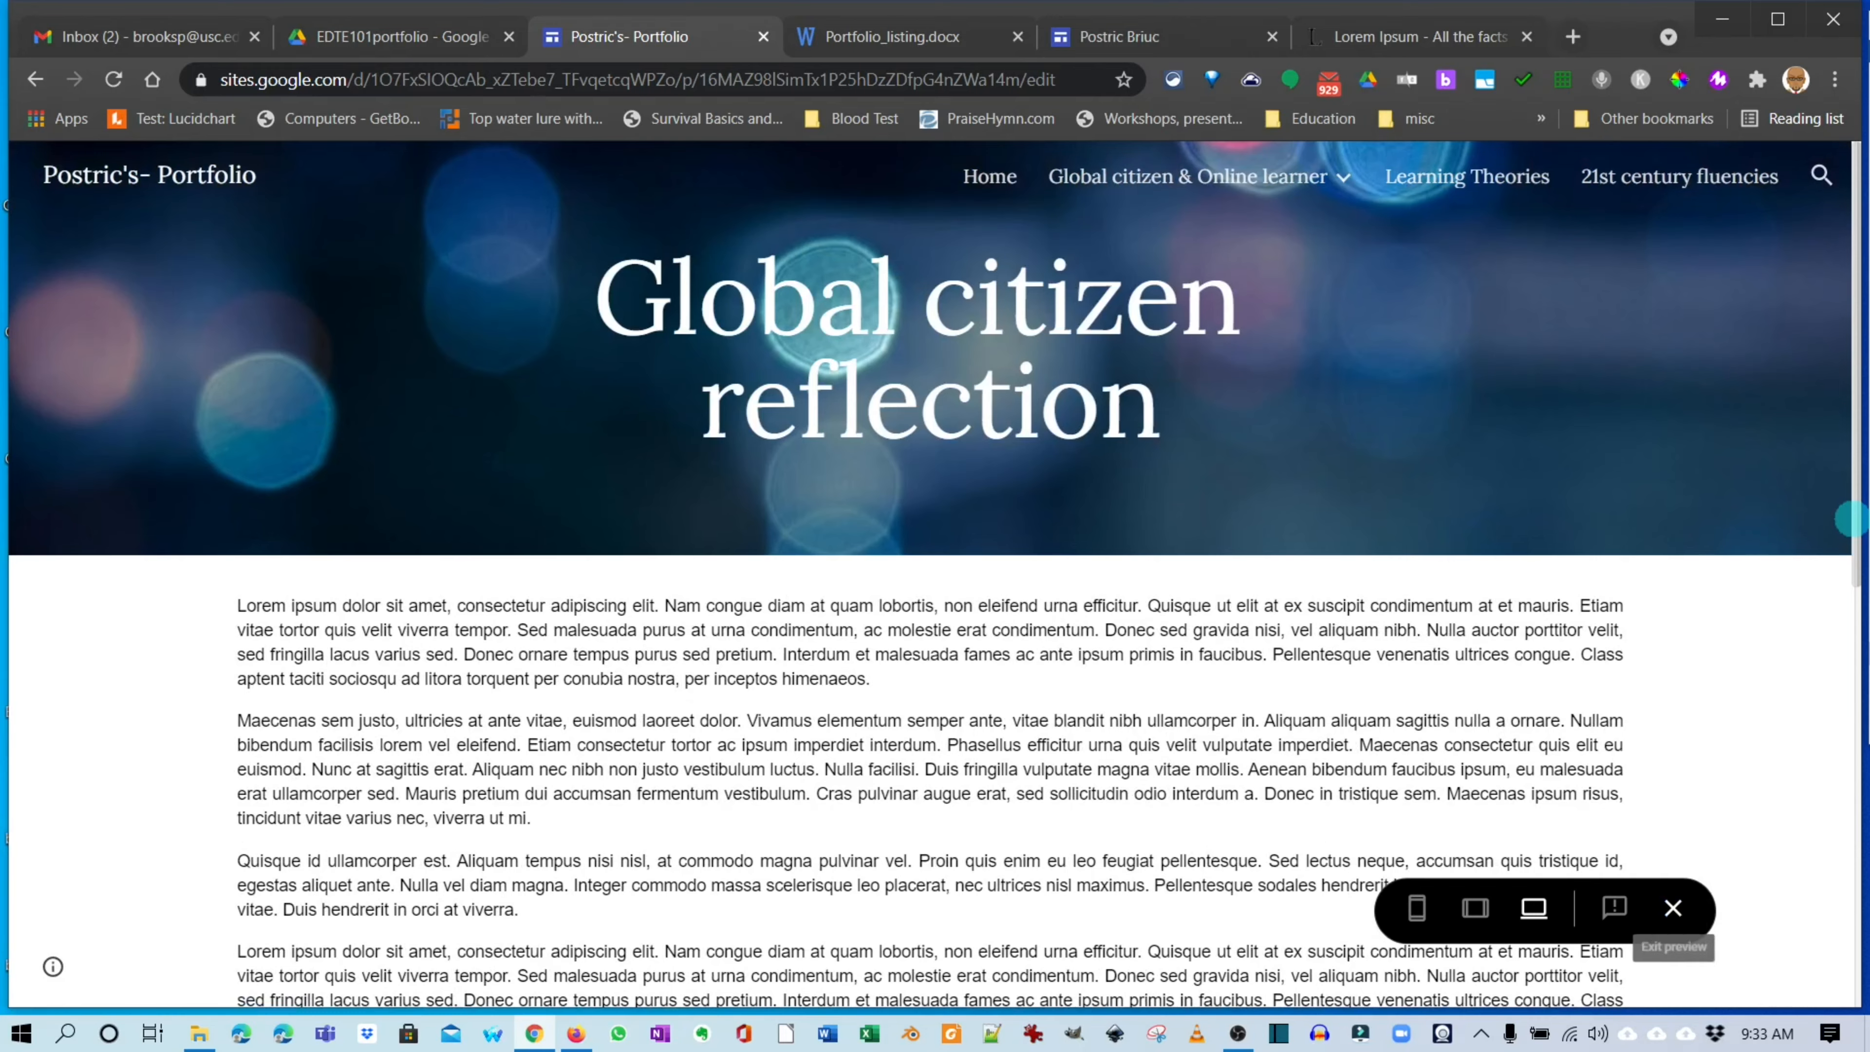
Exit the preview, open Learning Theories, and check the listing document's page requirements.
click(1673, 908)
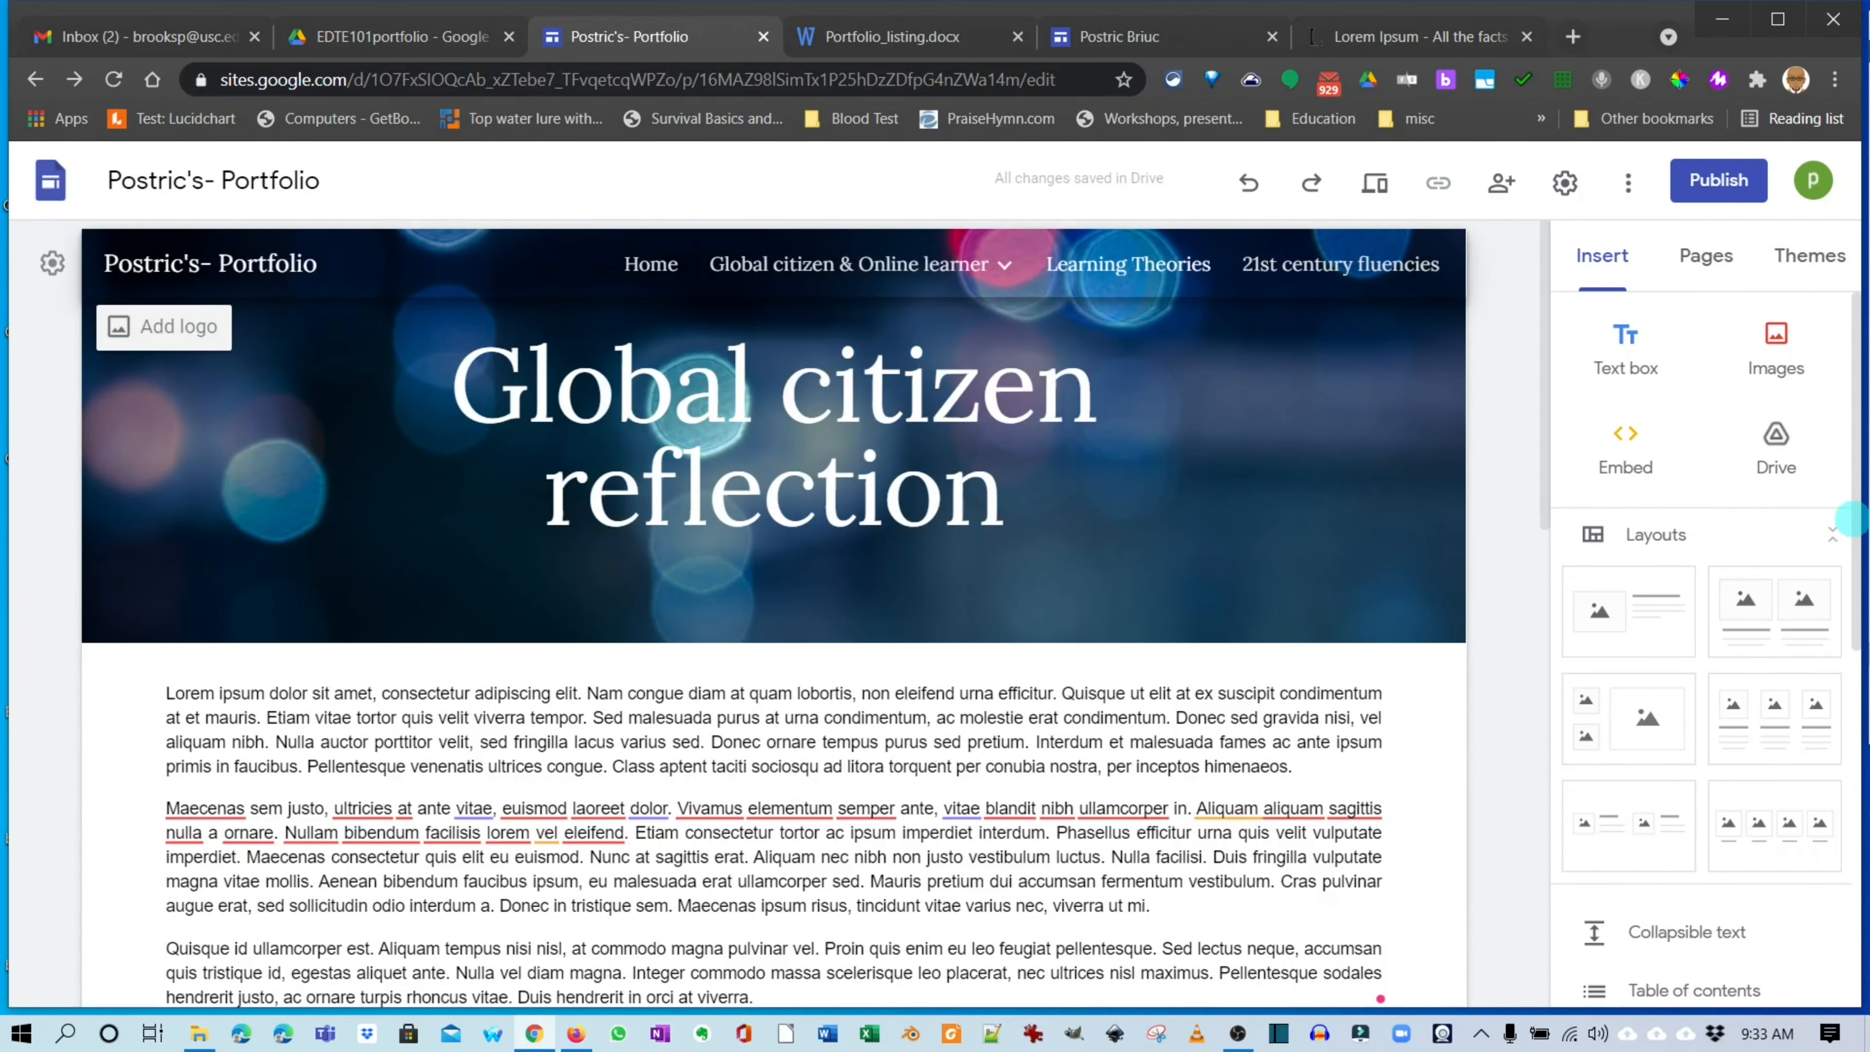
click(1128, 264)
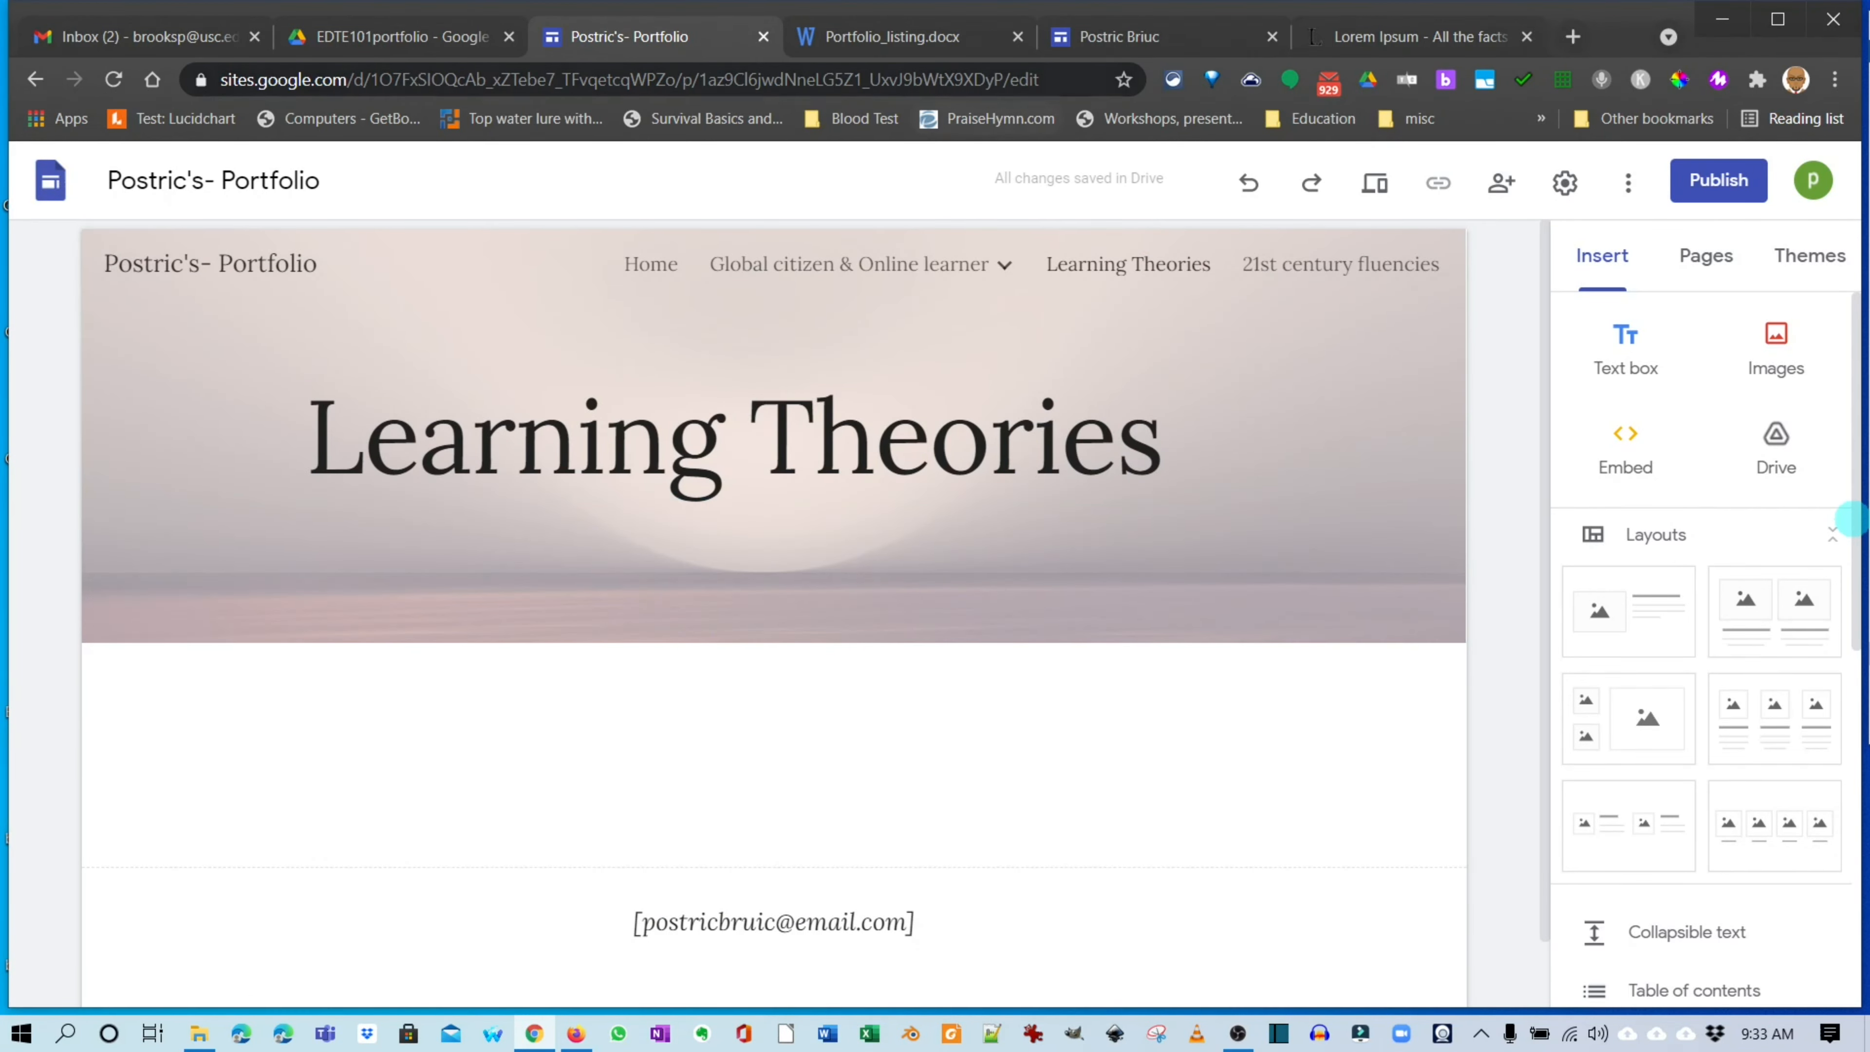
click(891, 36)
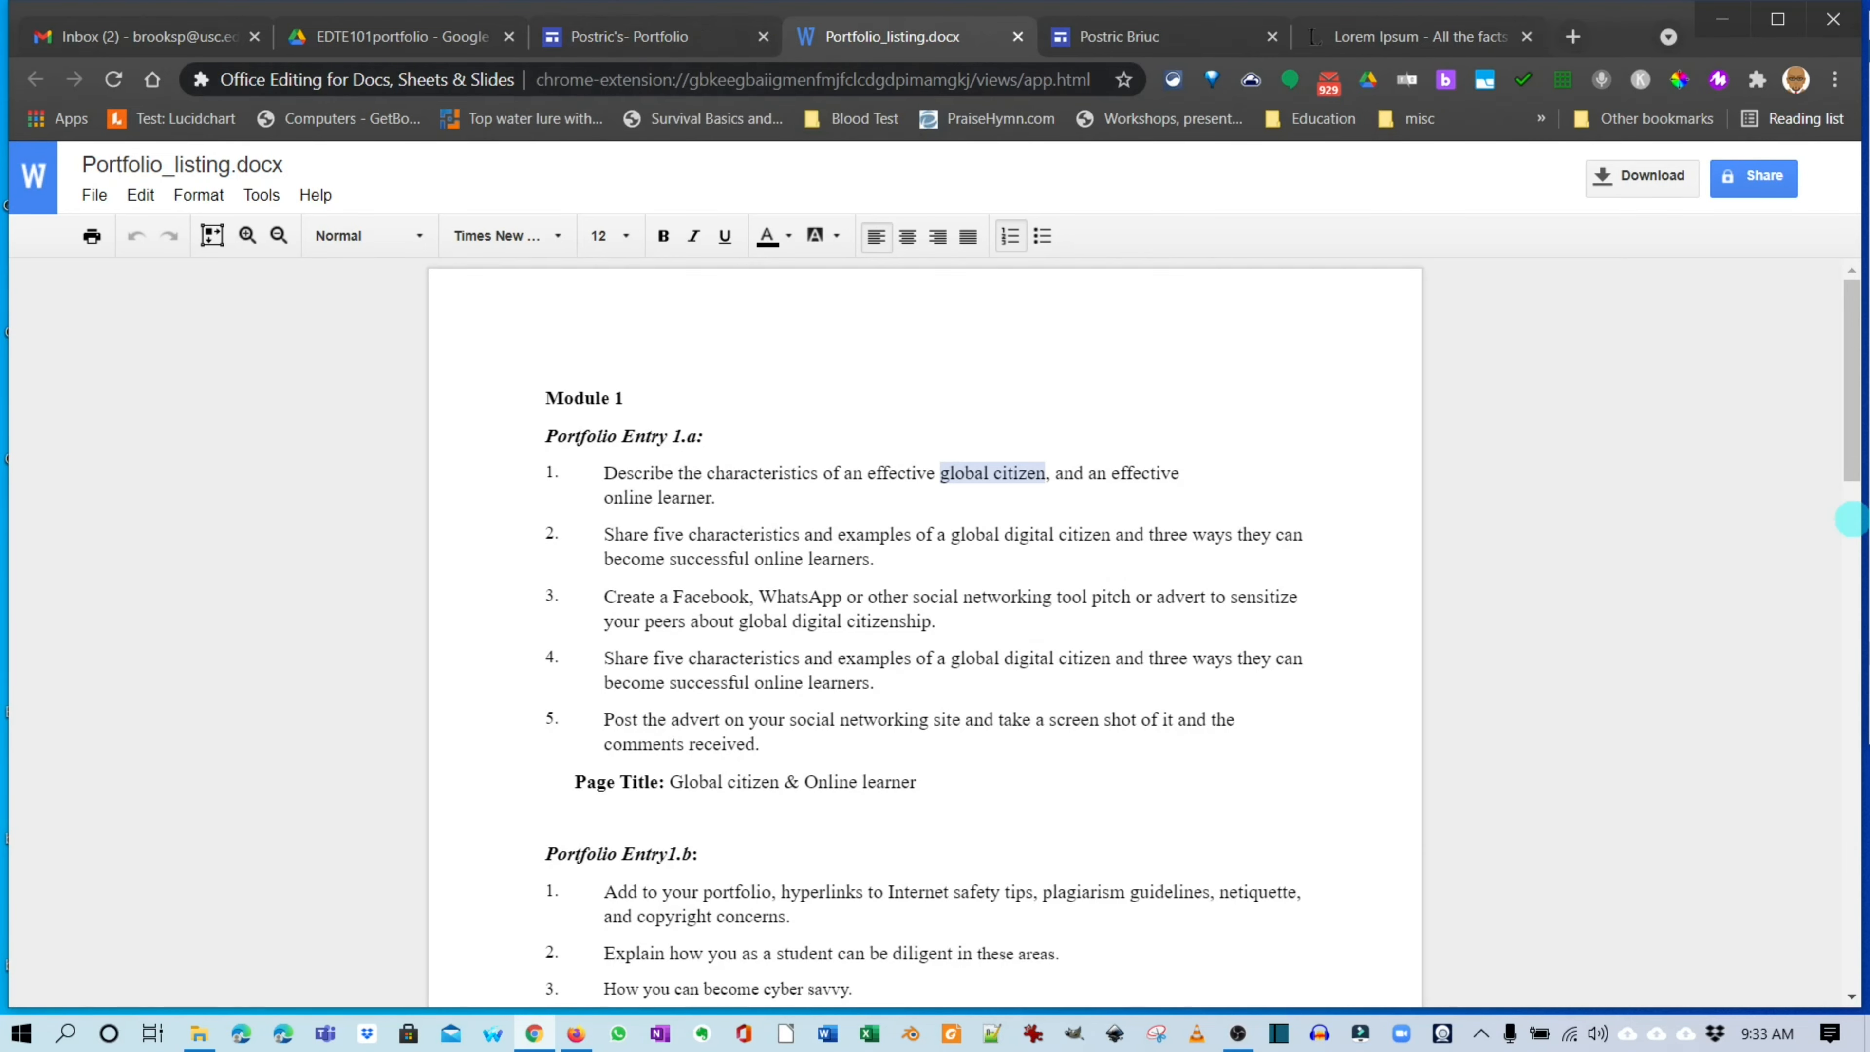
scroll(1851, 519, down, 10)
scroll(1850, 519, down, 5)
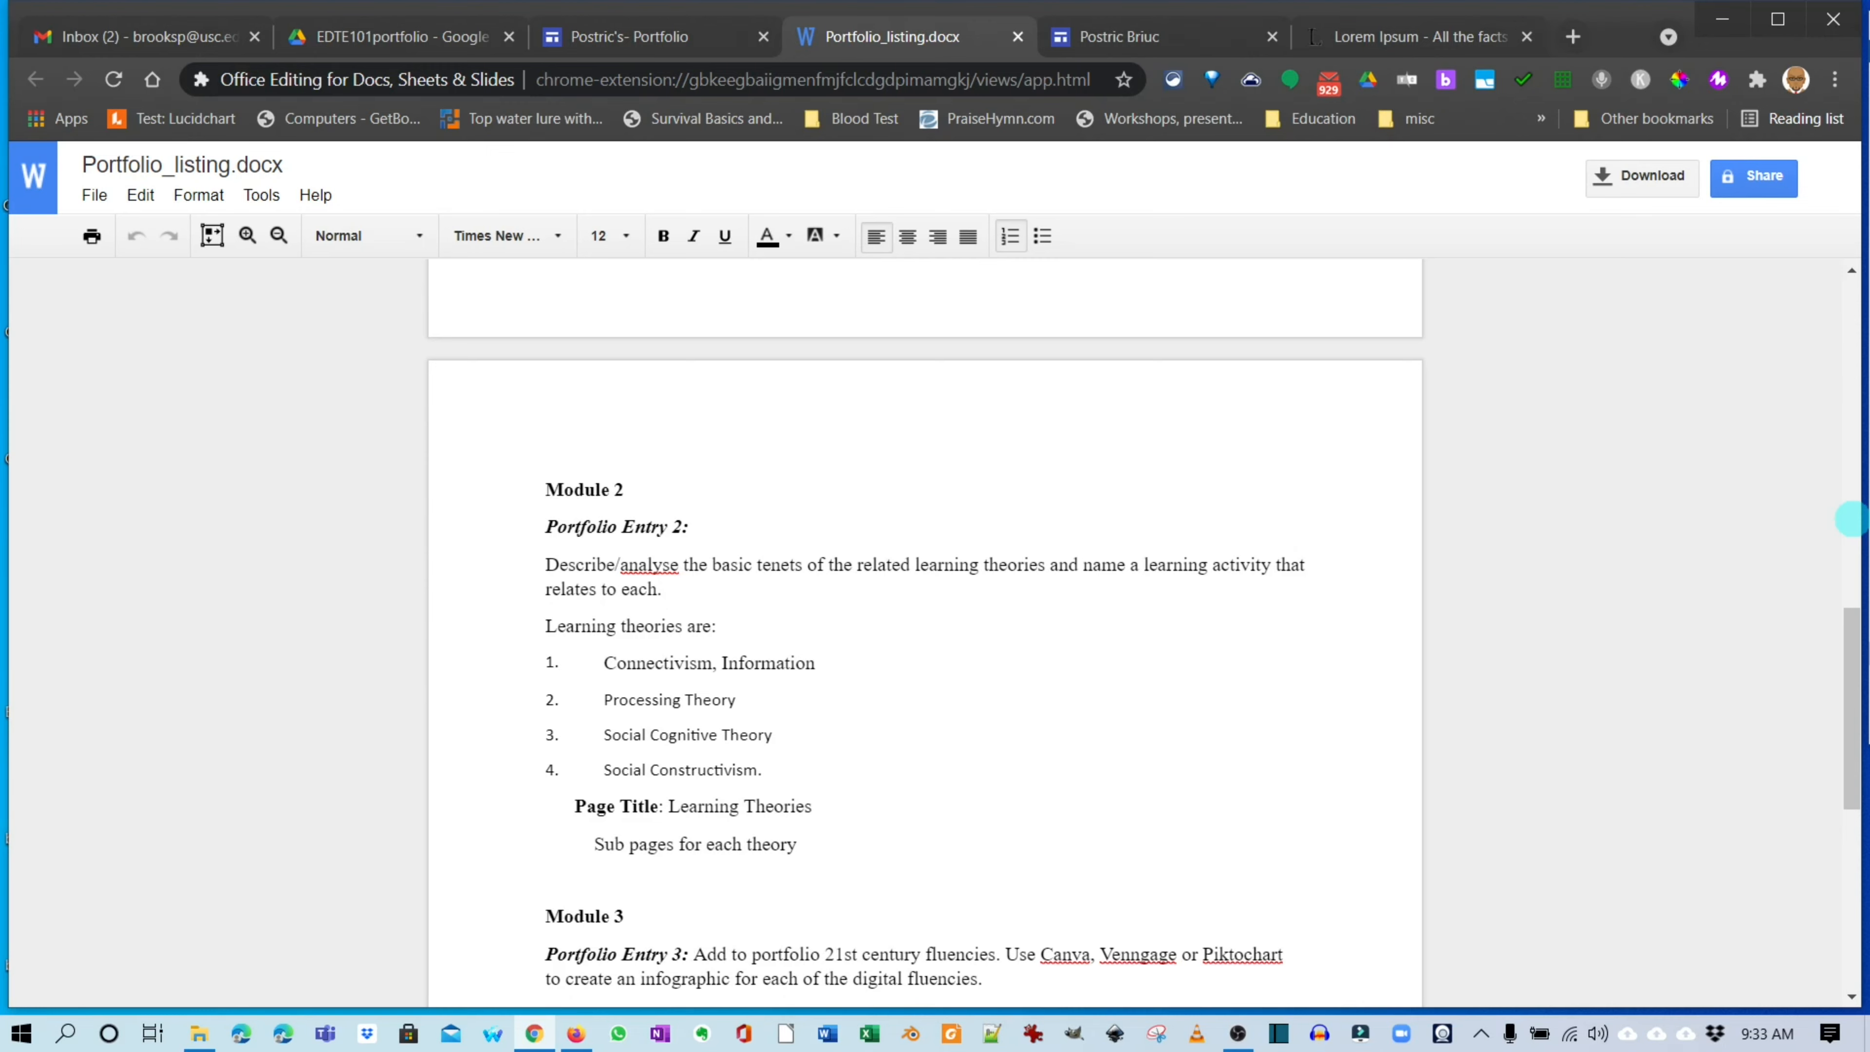
click(630, 36)
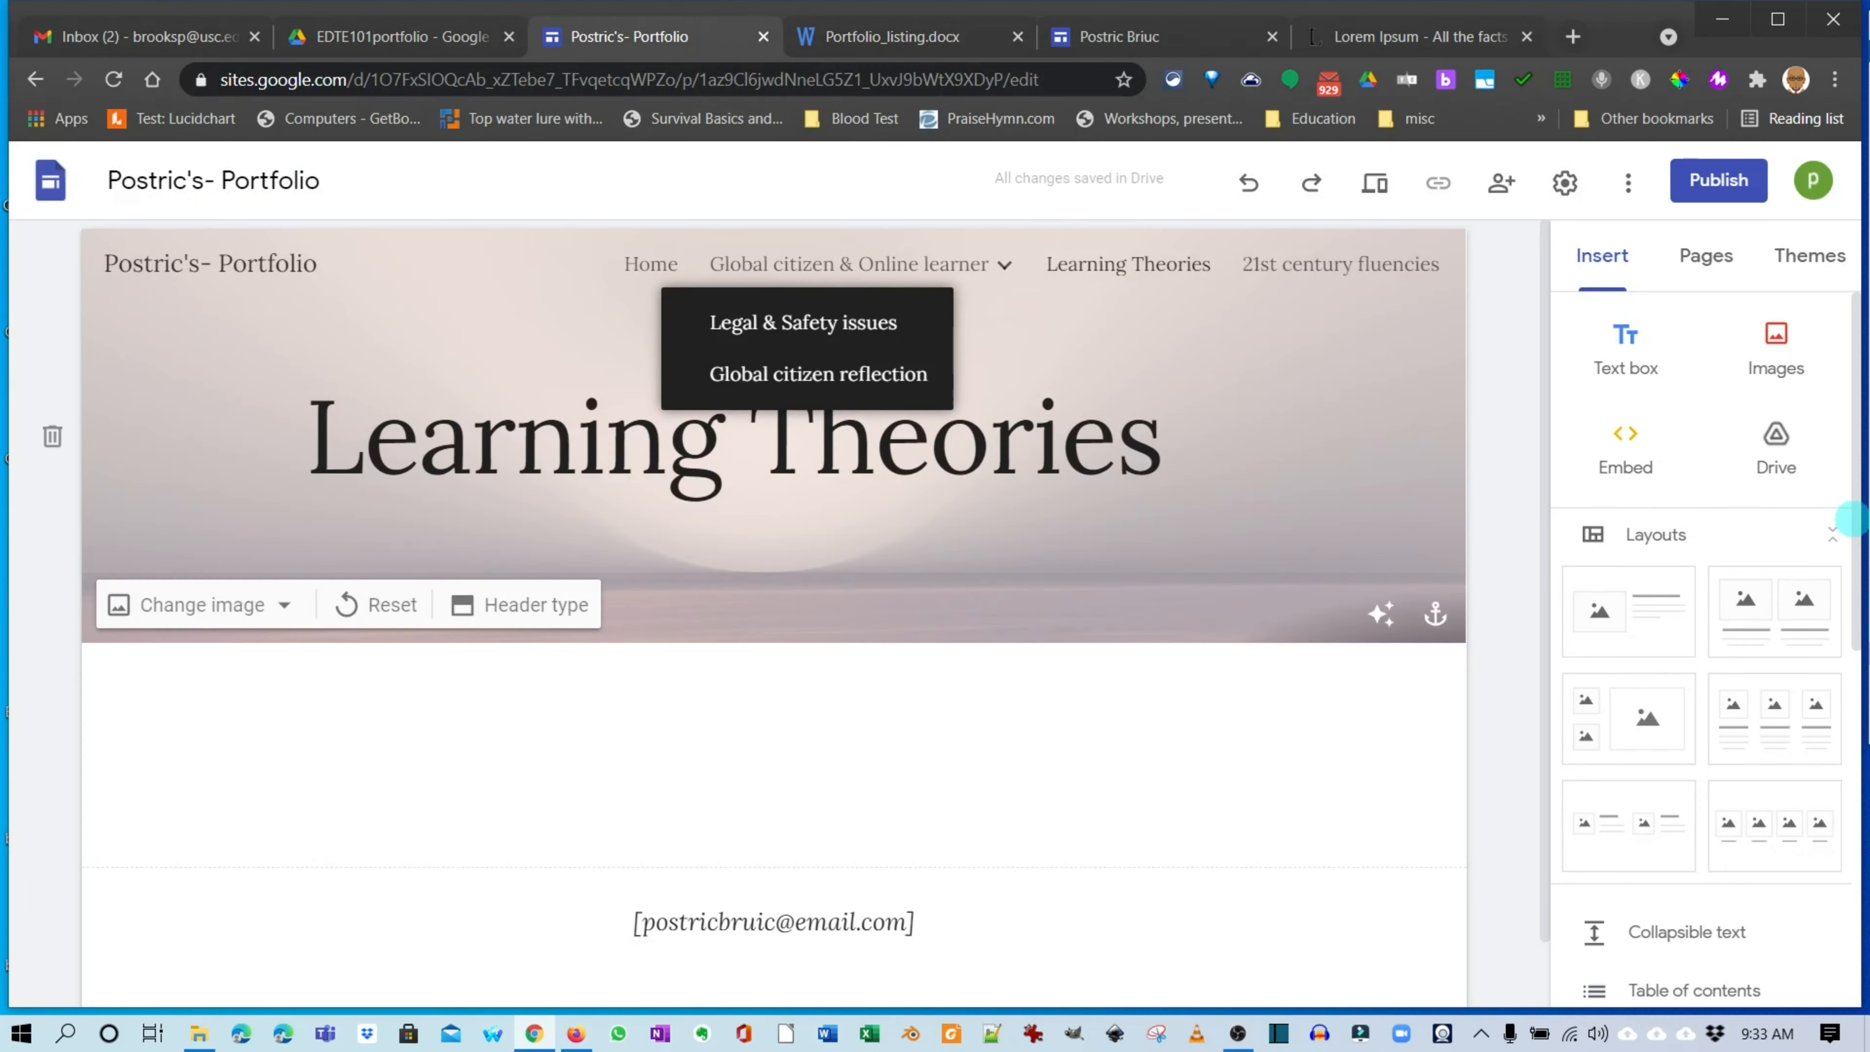
Glance at the portfolio listing document, then open the Global citizen reflection subpage.
key(ctrl+Tab)
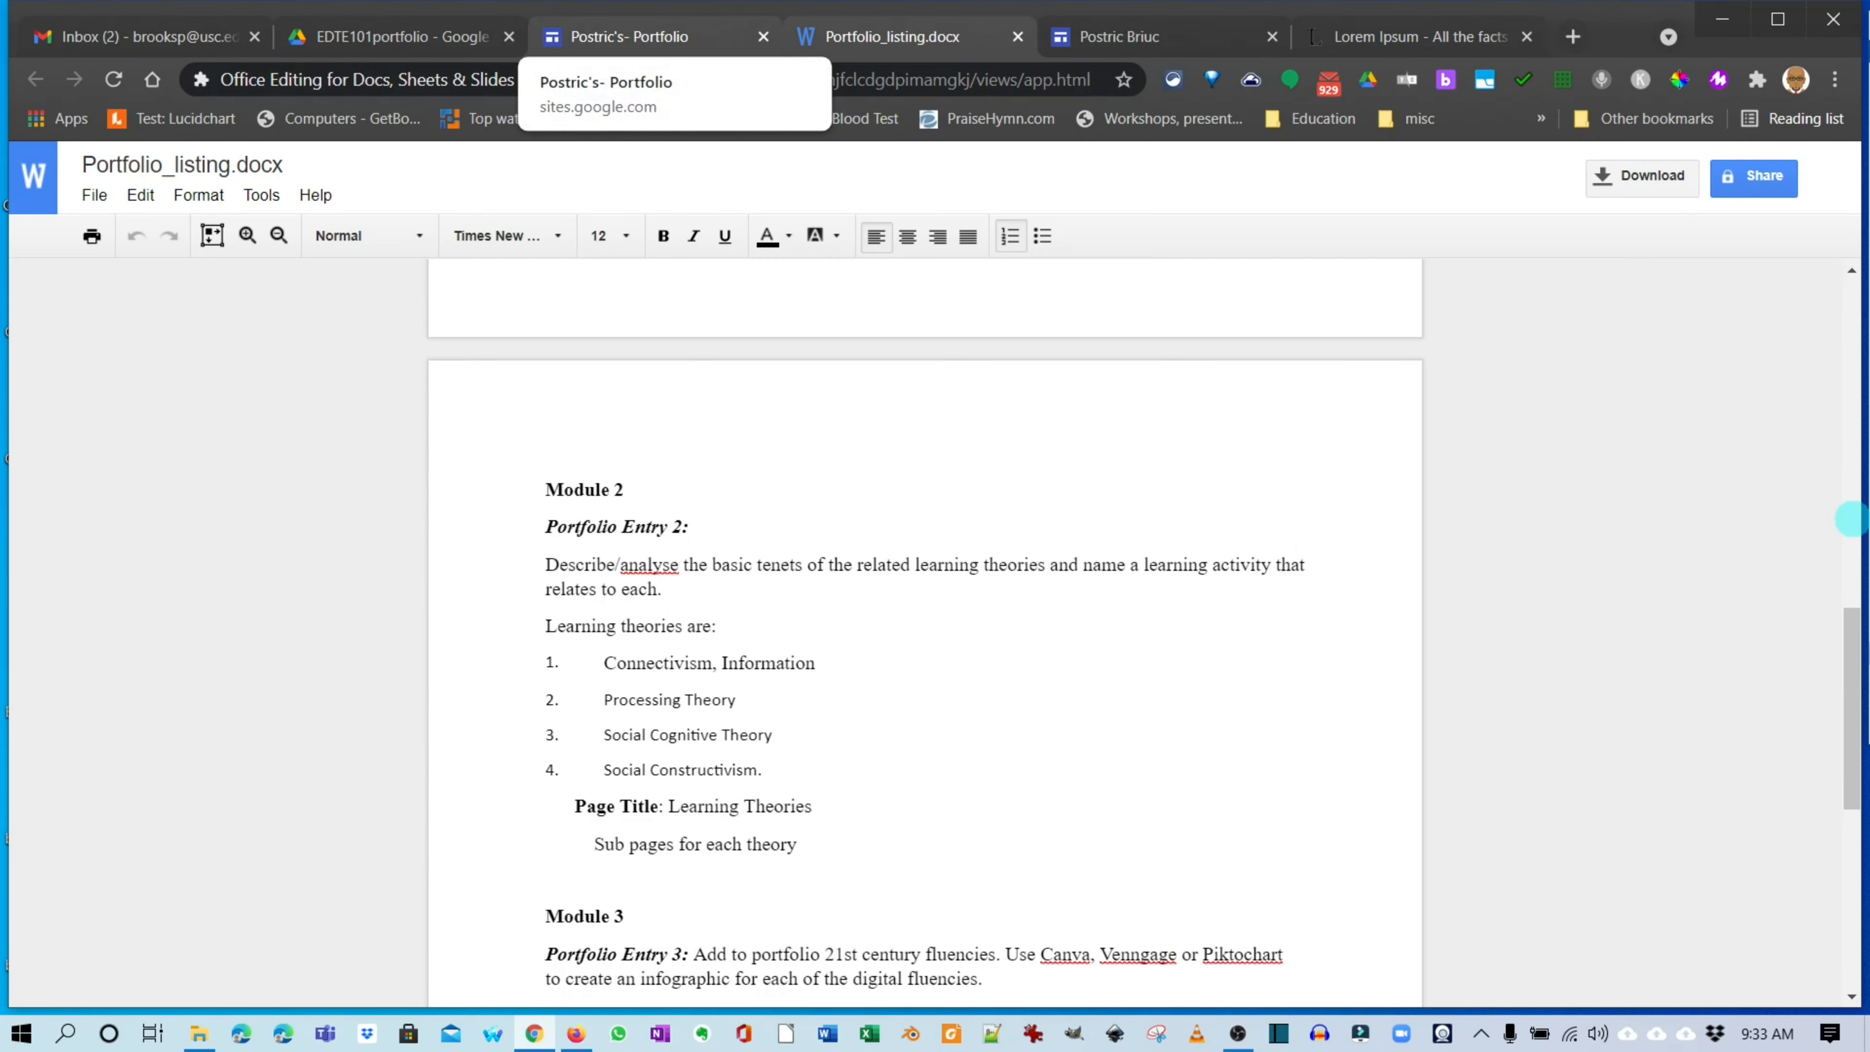
click(630, 36)
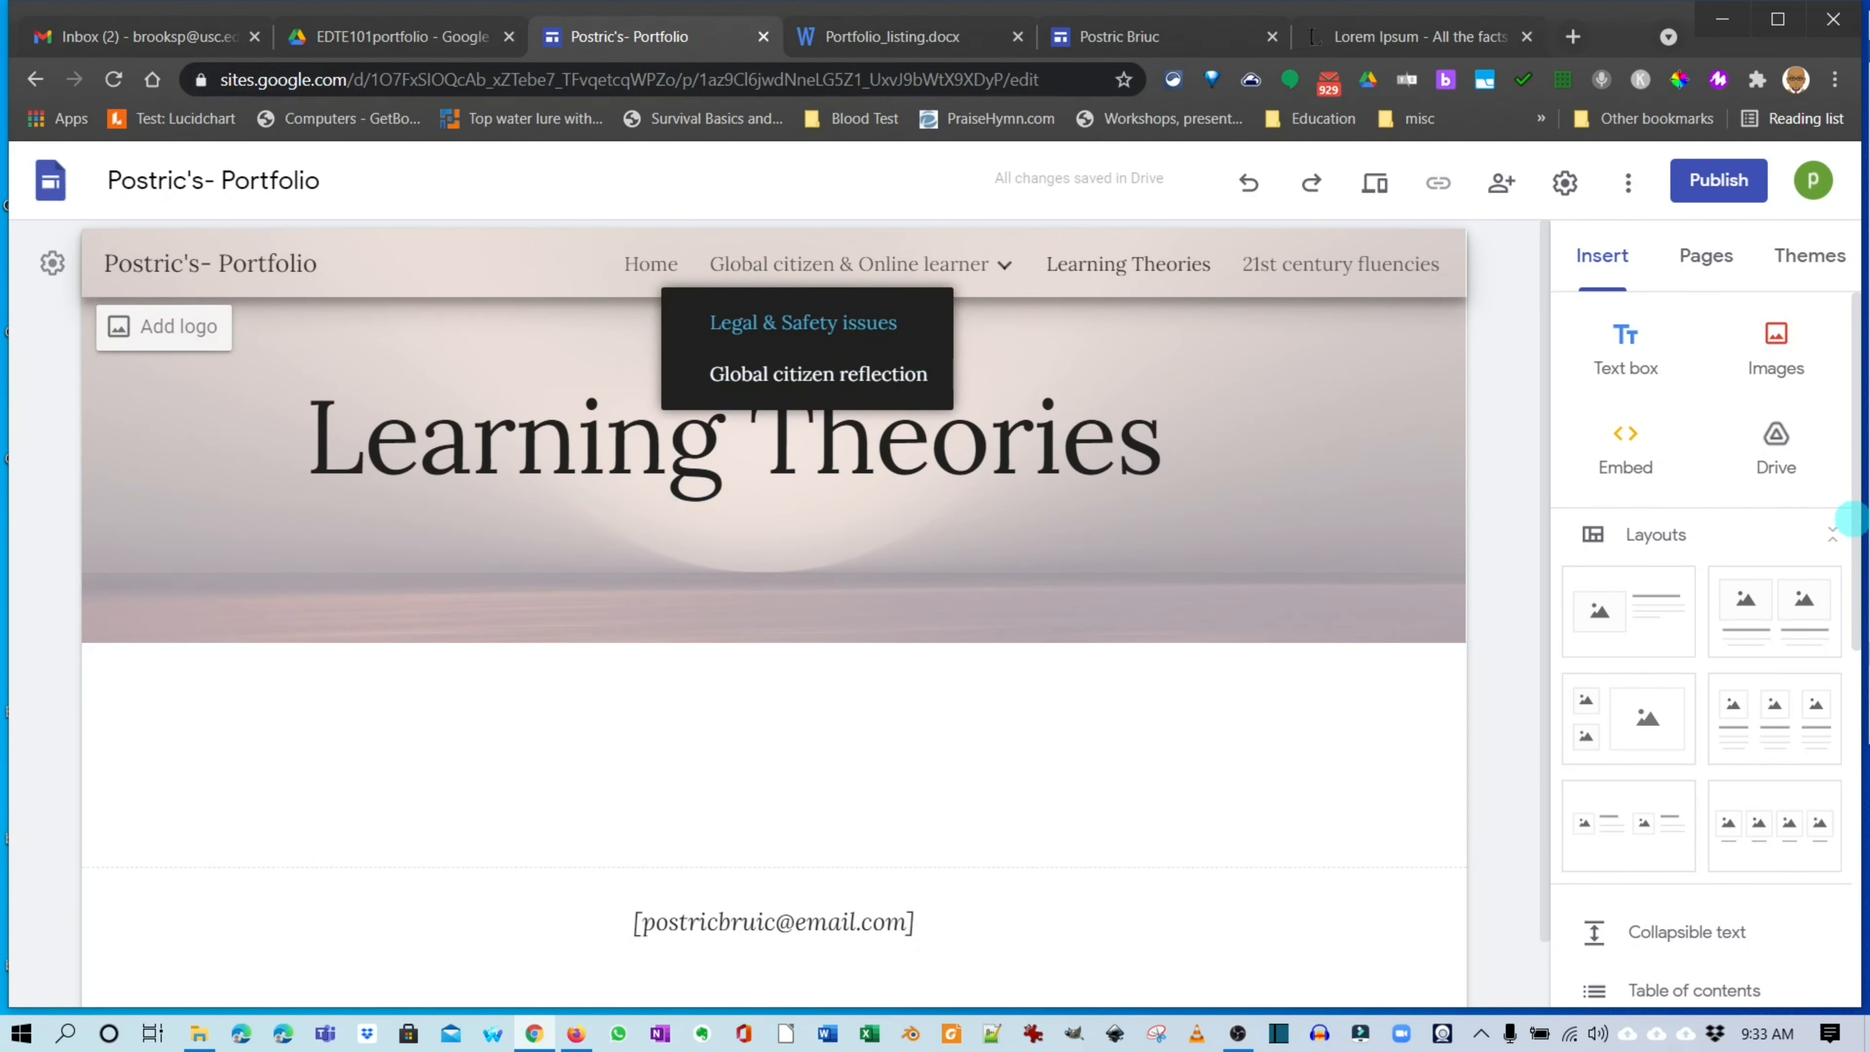
click(818, 373)
Scroll through the Global citizen reflection page to review its Lorem Ipsum content.
scroll(773, 589, down, 10)
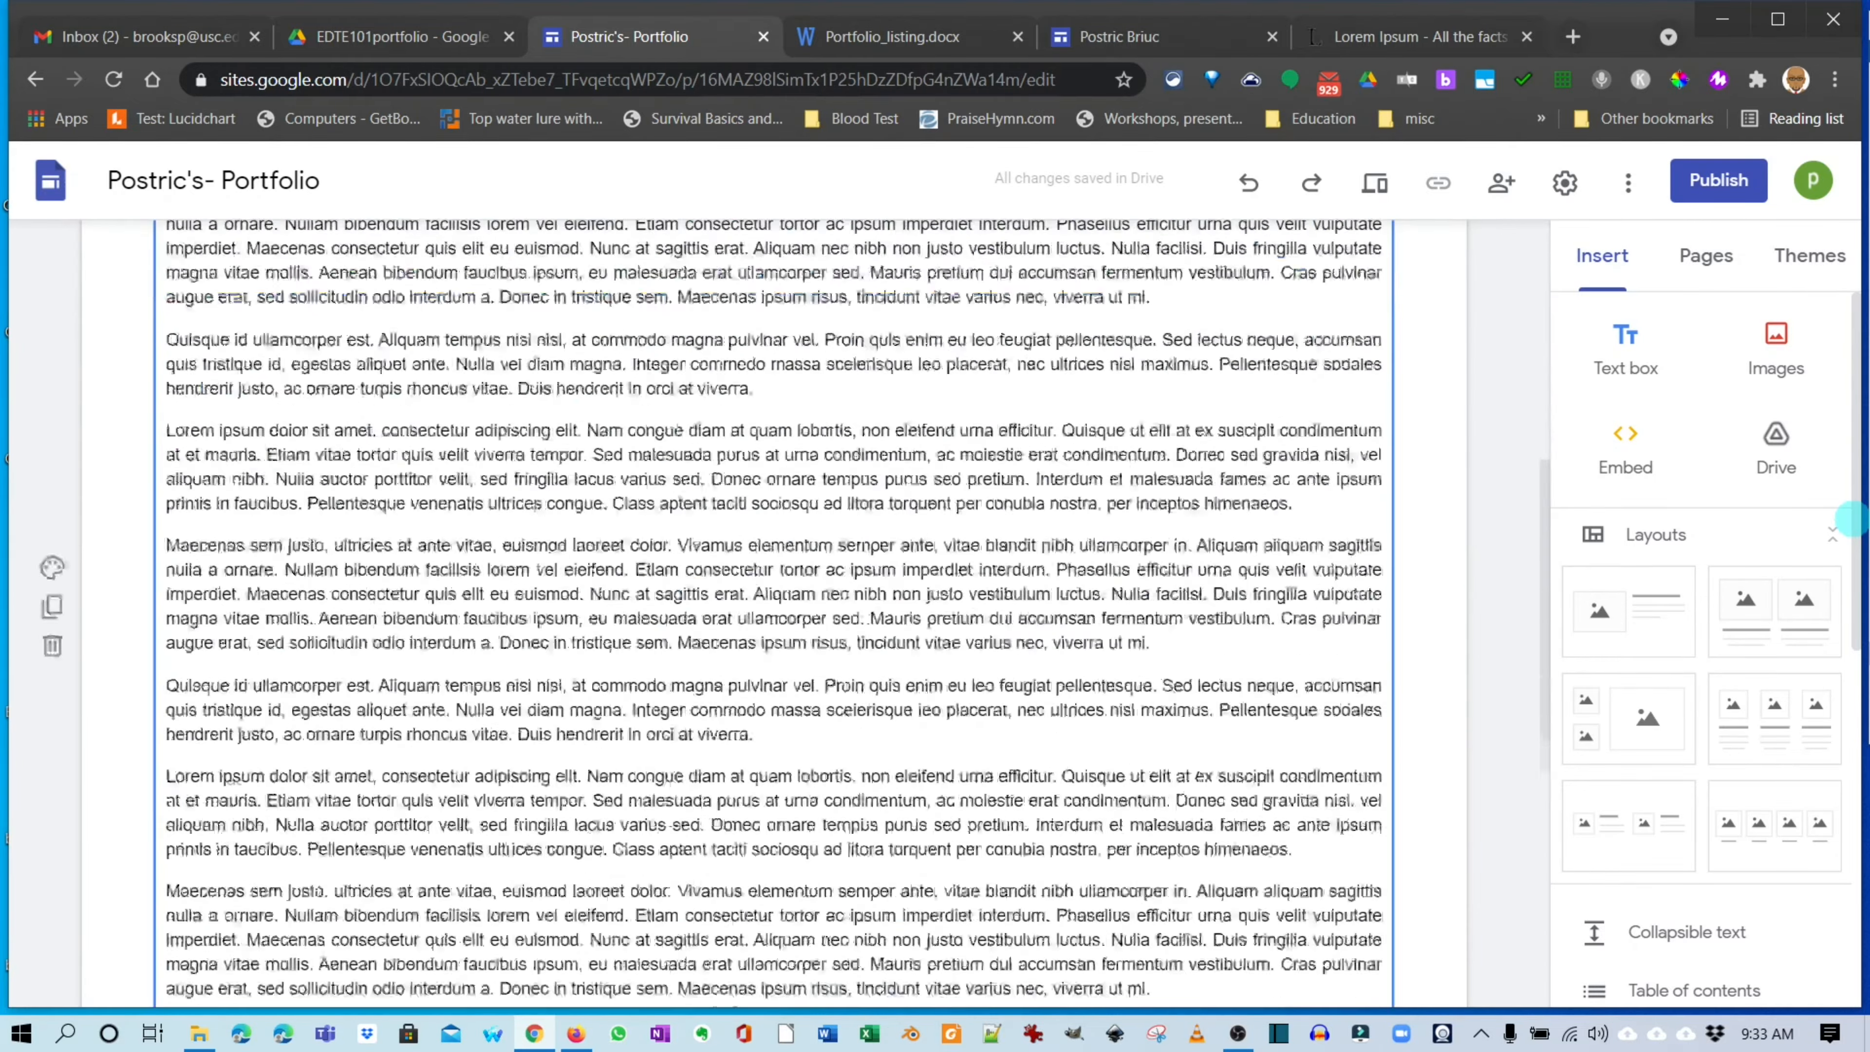
scroll(773, 519, down, 3)
scroll(772, 519, up, 12)
scroll(773, 519, down, 6)
scroll(773, 589, down, 5)
scroll(773, 590, up, 5)
scroll(773, 590, up, 10)
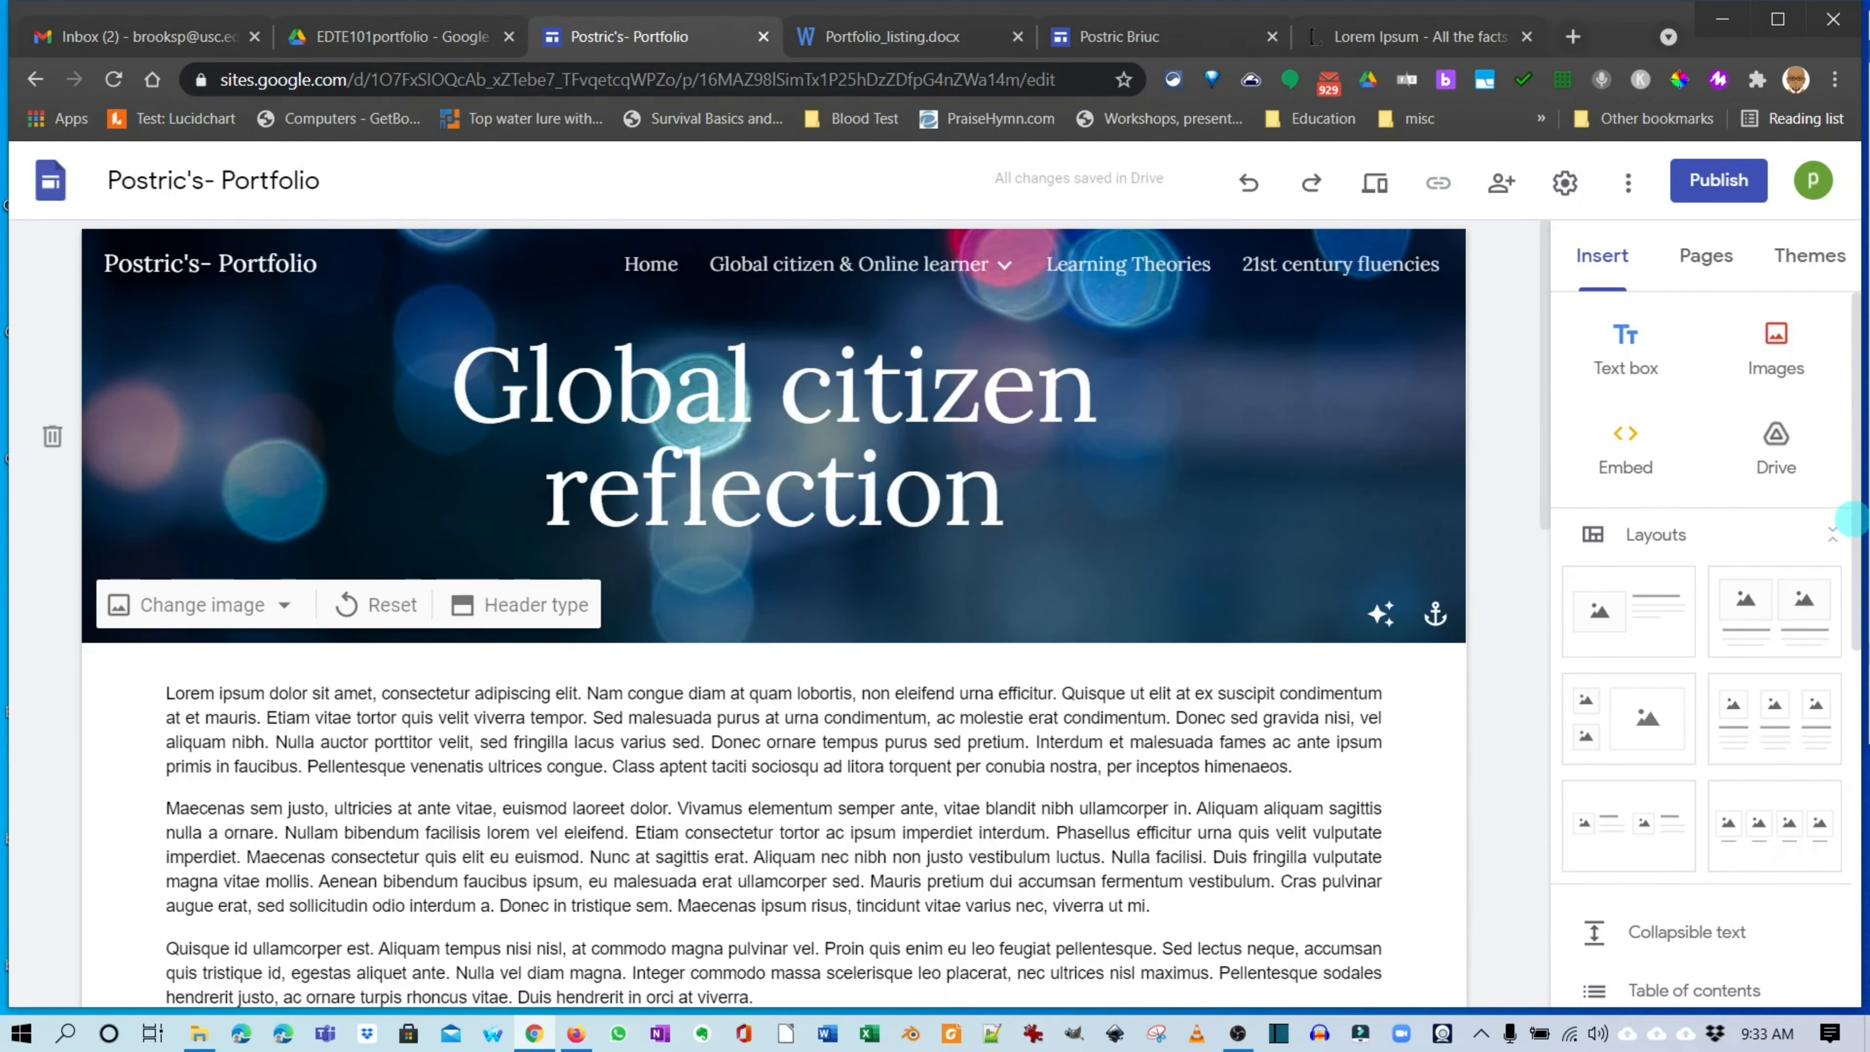
scroll(773, 590, down, 10)
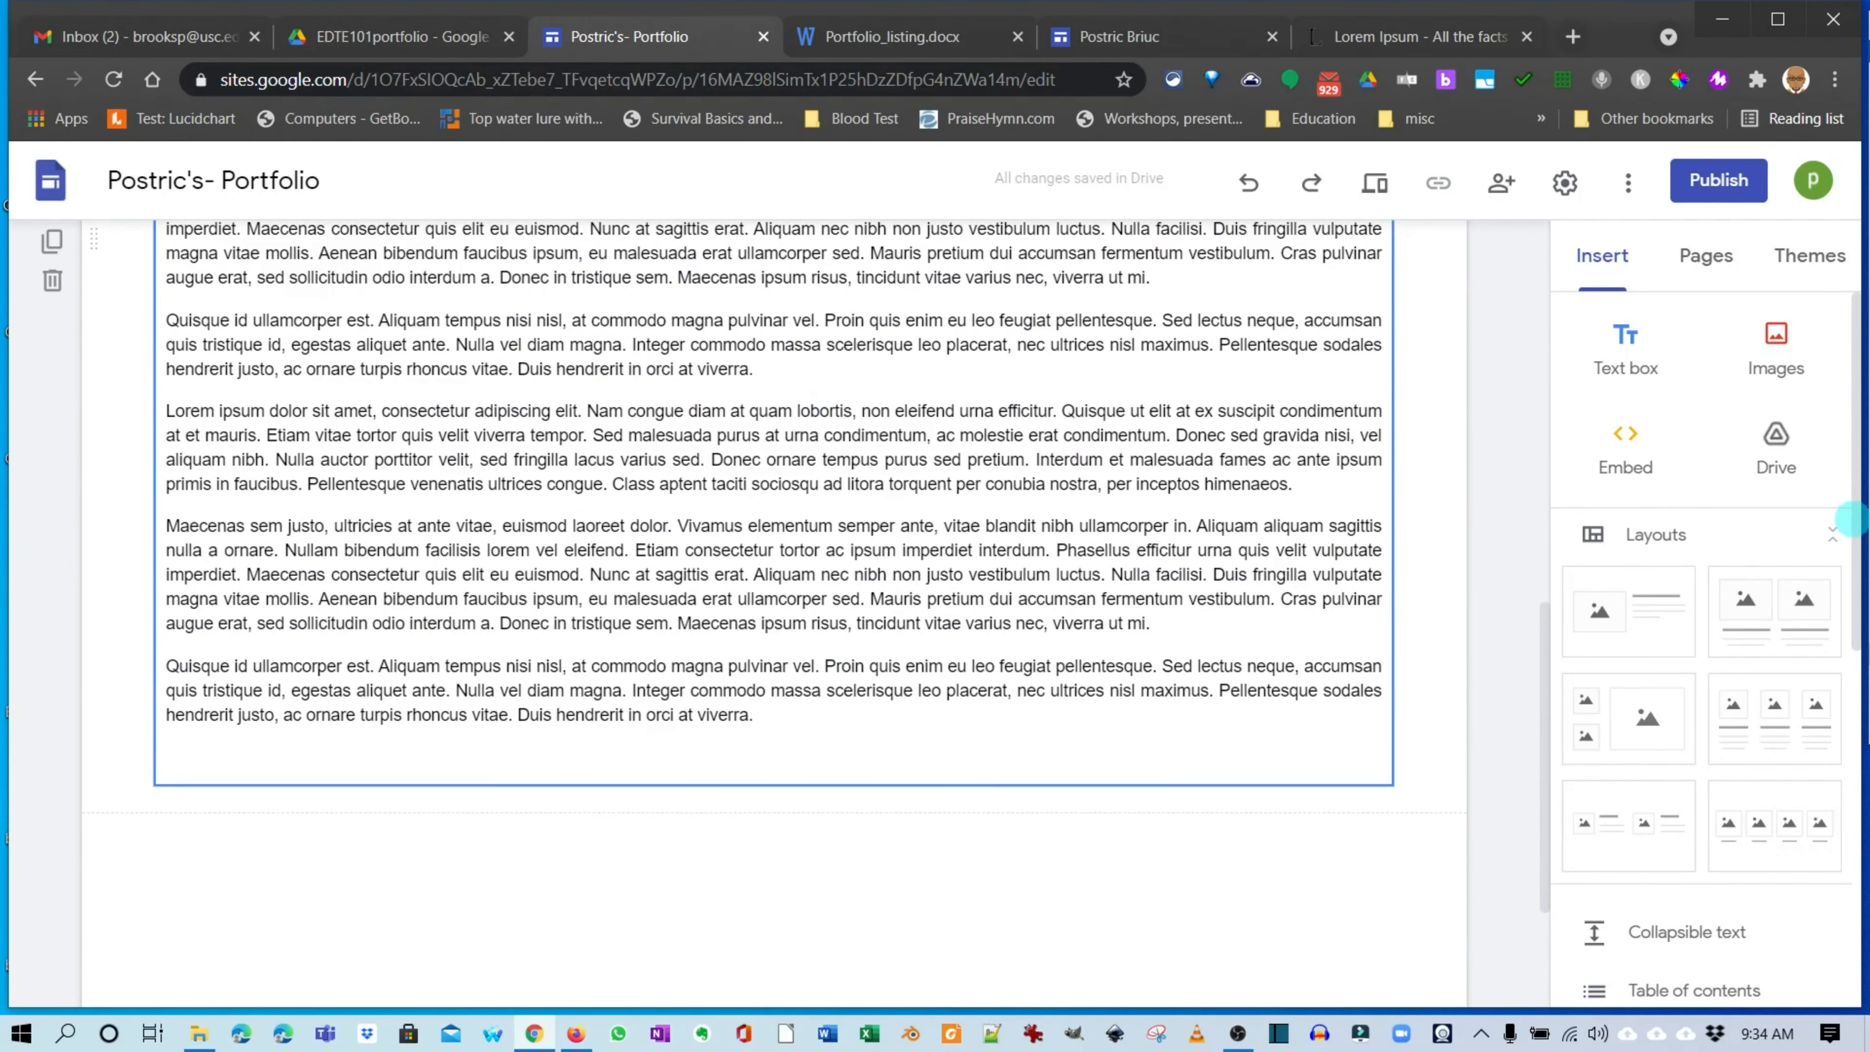
scroll(772, 589, up, 10)
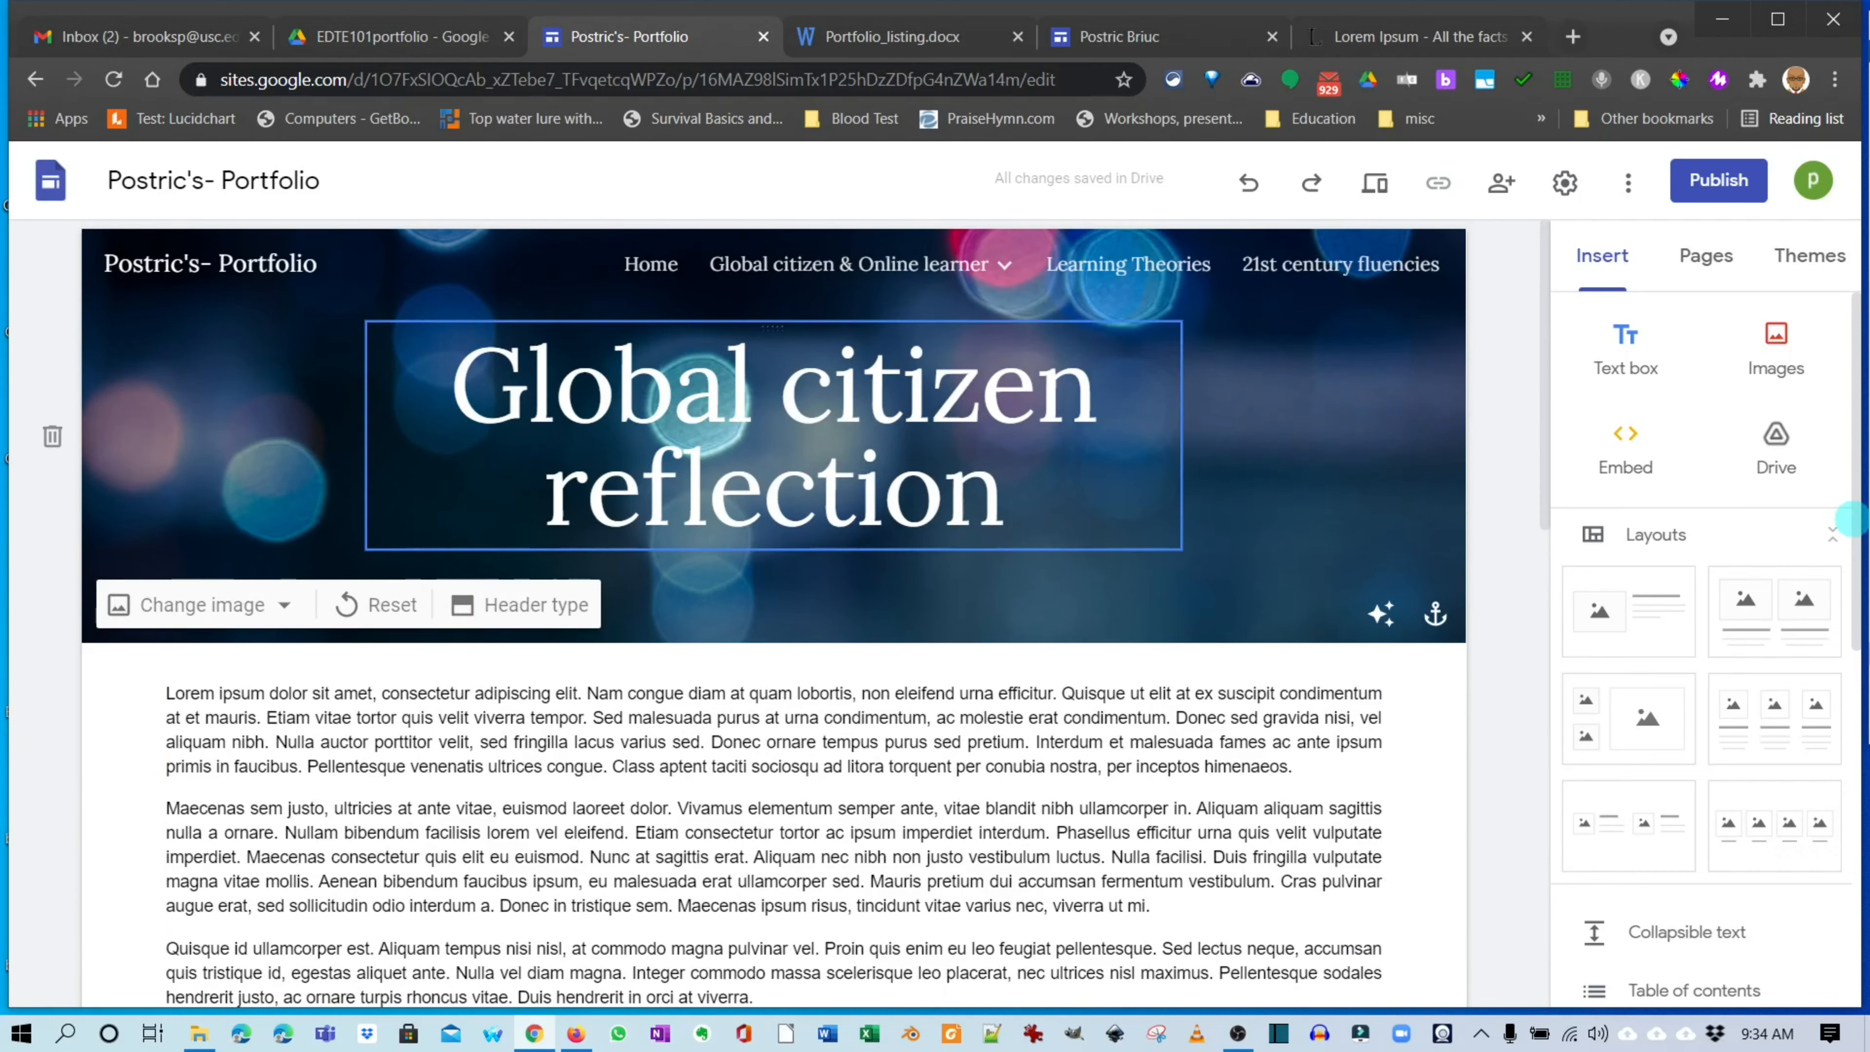
scroll(773, 611, down, 3)
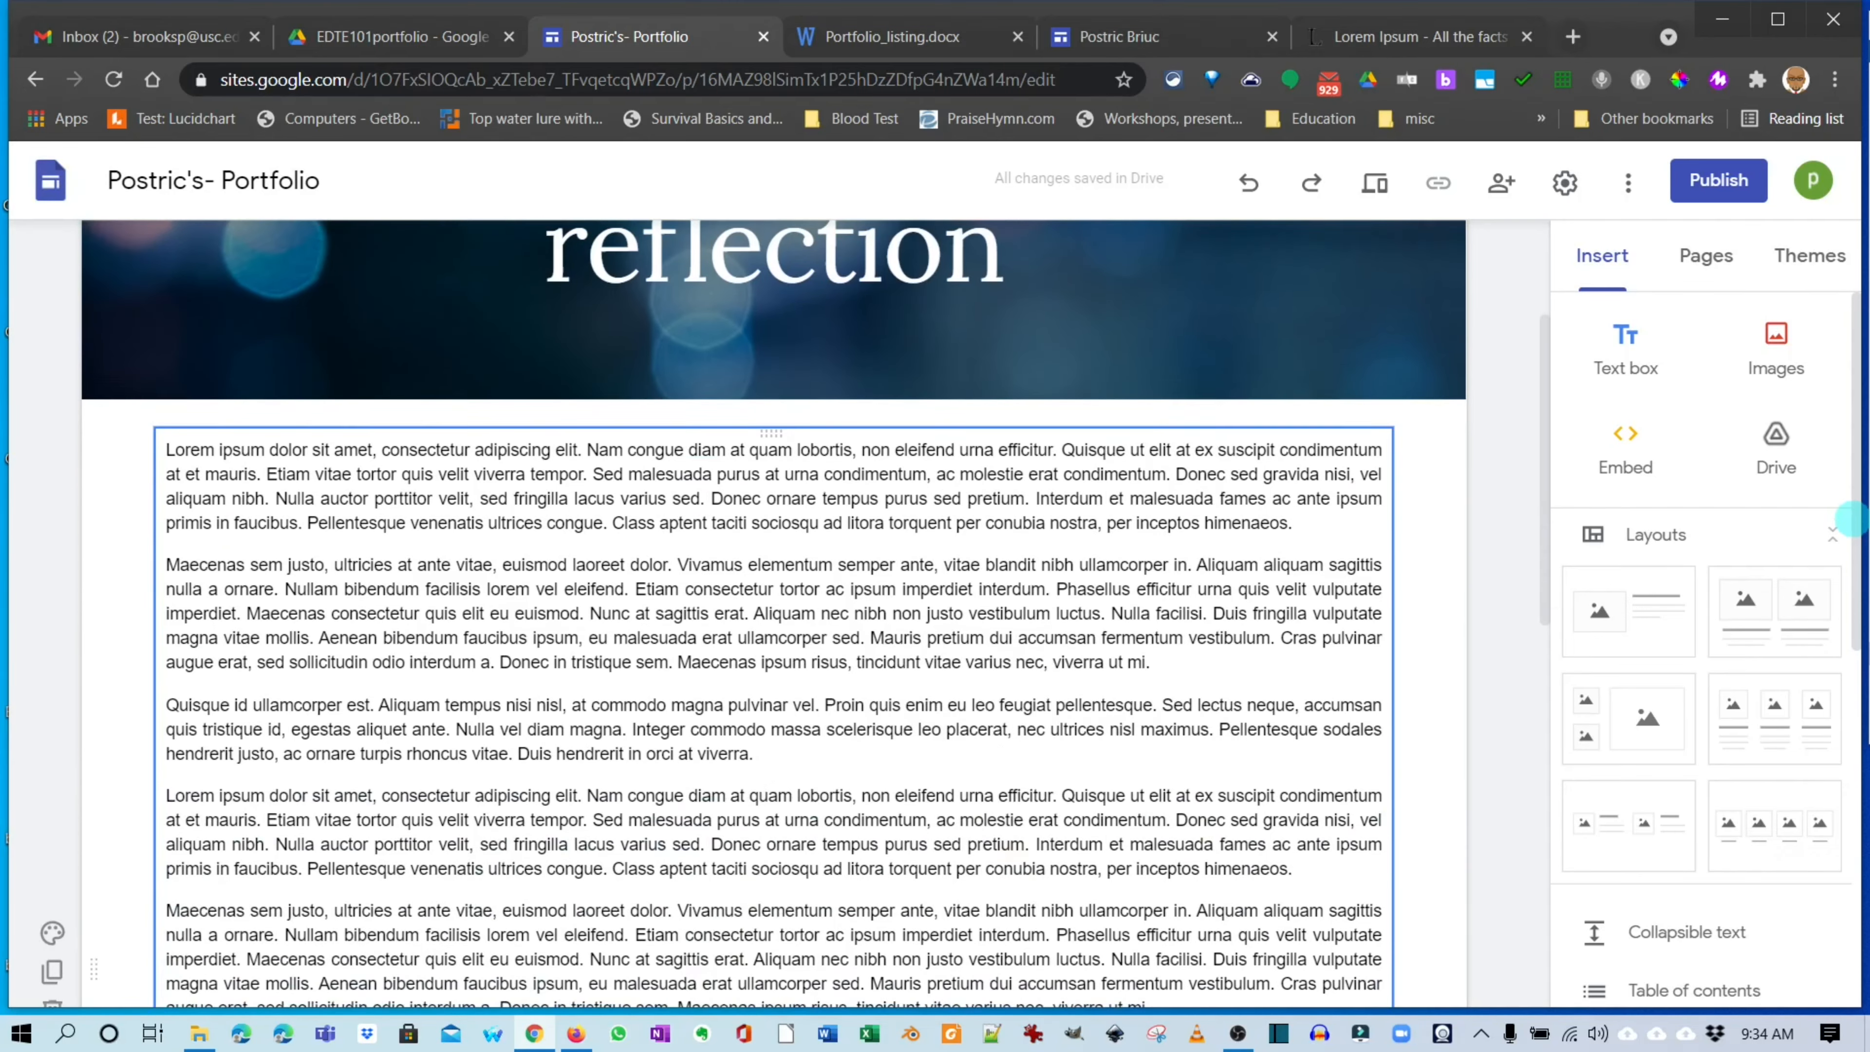
scroll(773, 611, up, 3)
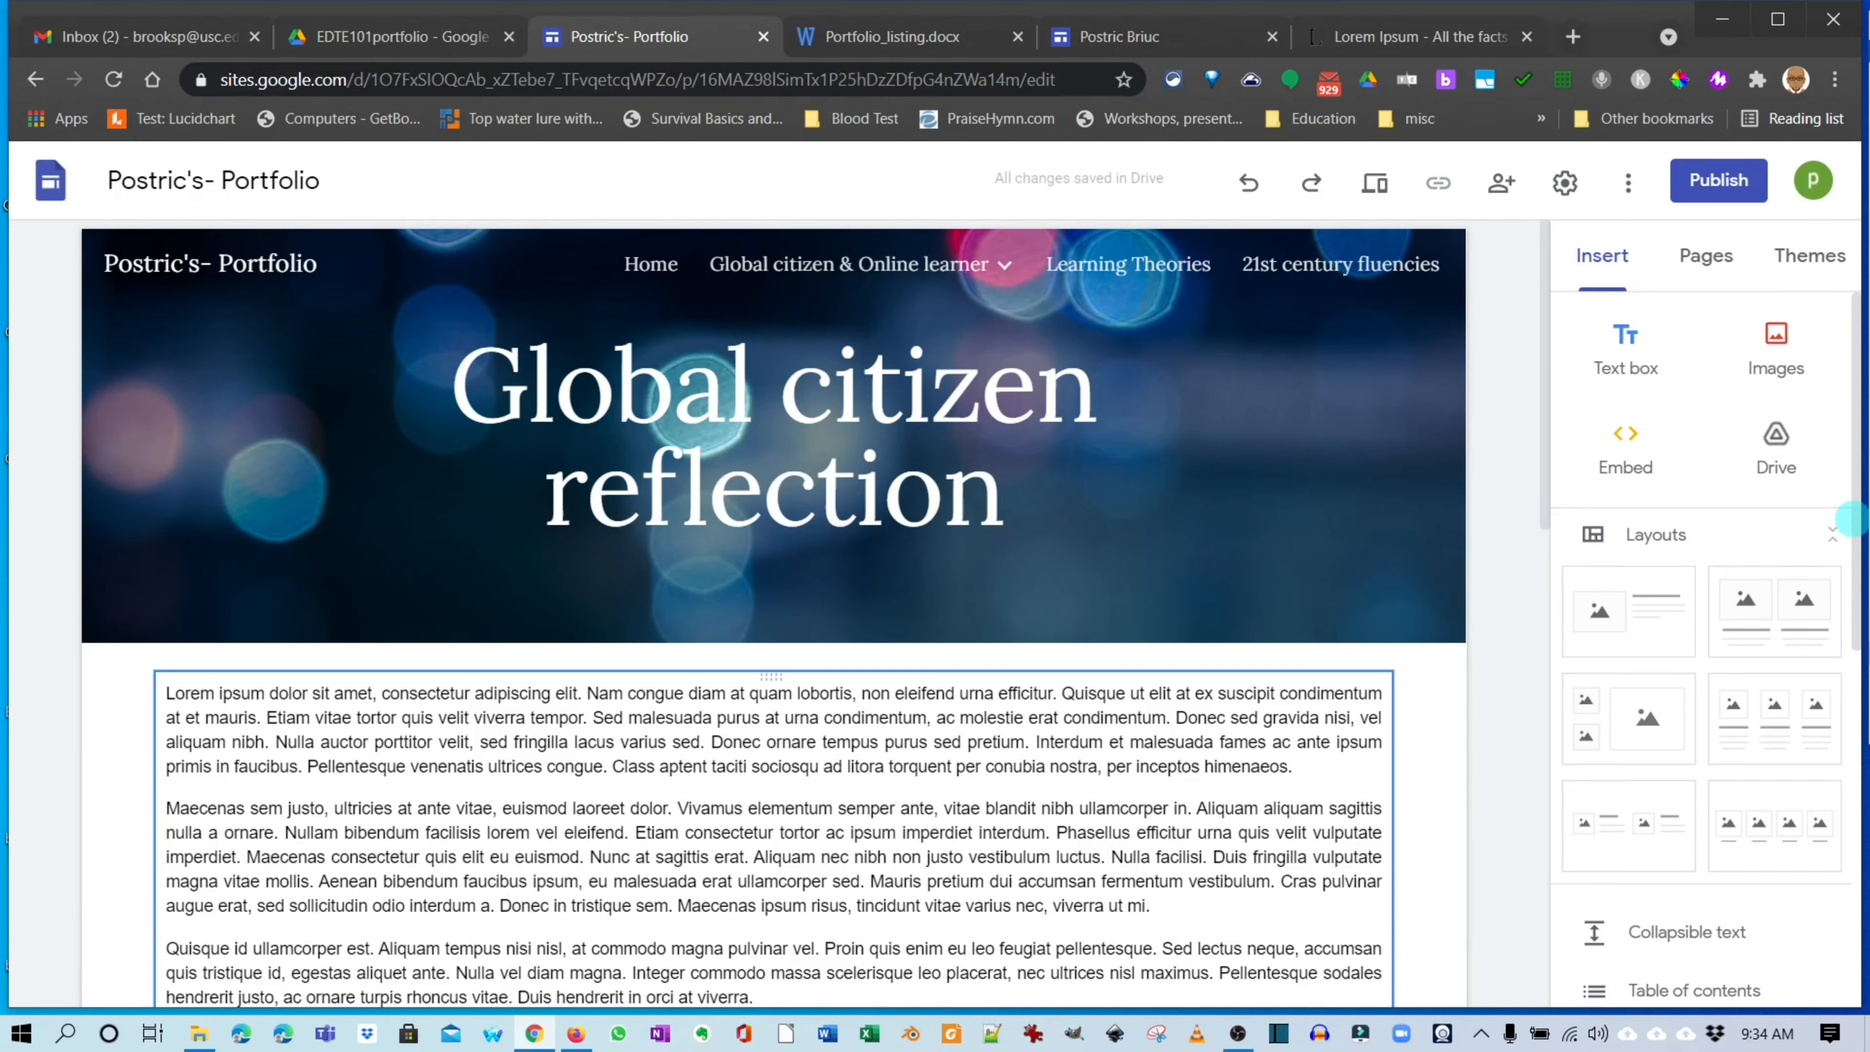
scroll(773, 612, down, 5)
scroll(773, 612, up, 5)
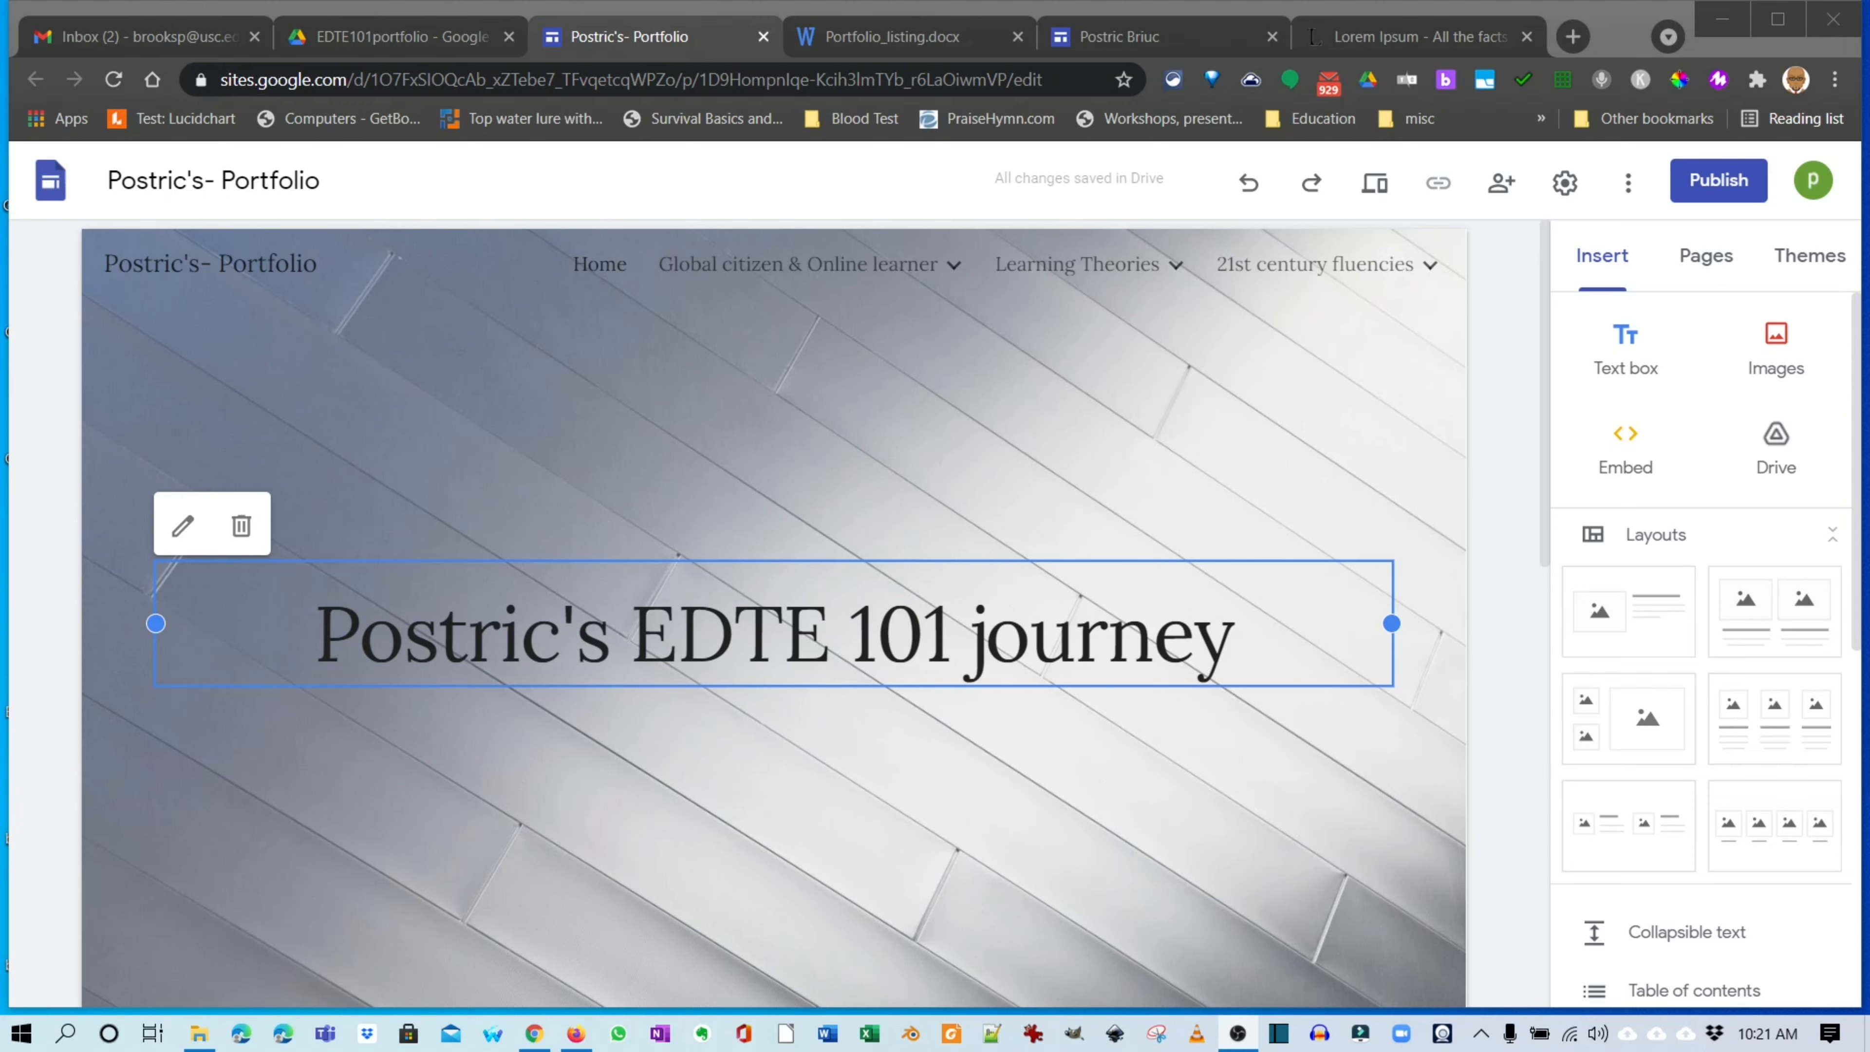
Create a new page named 'Contact' and move it to the end of the Pages list.
click(1706, 256)
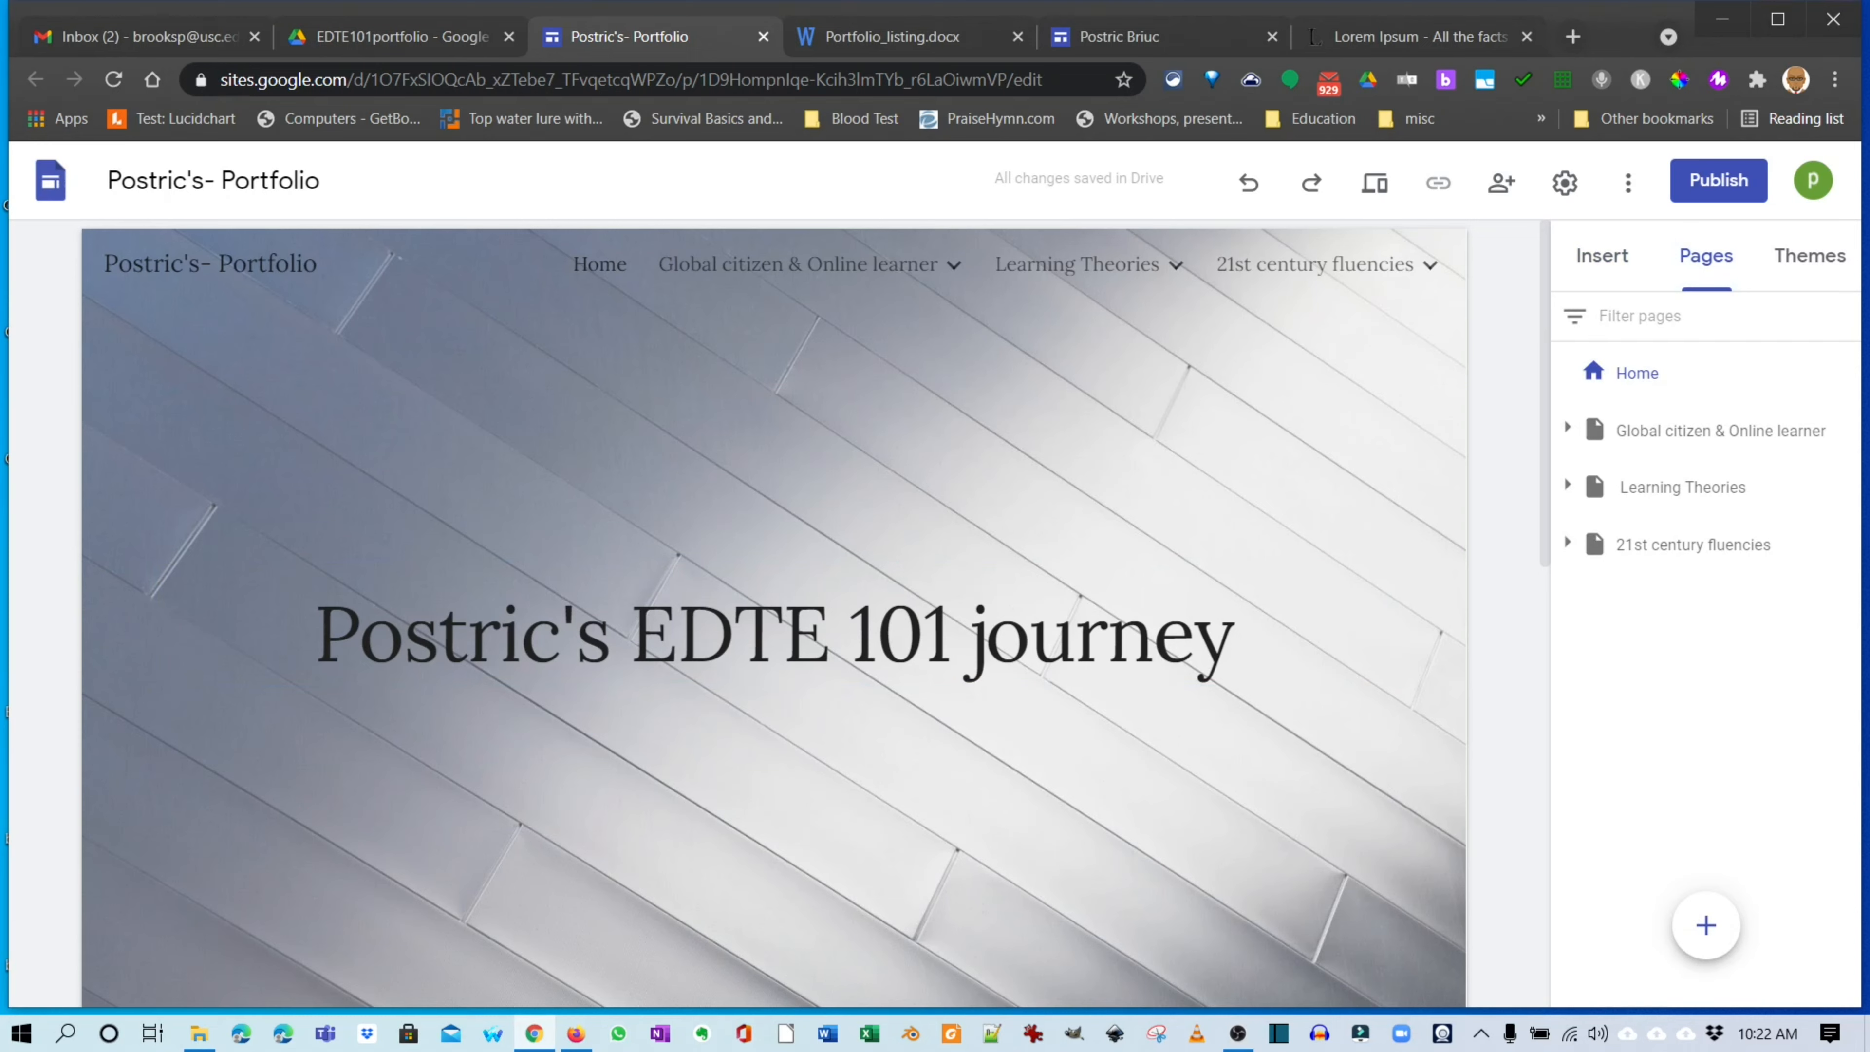
mouse_move(1706, 925)
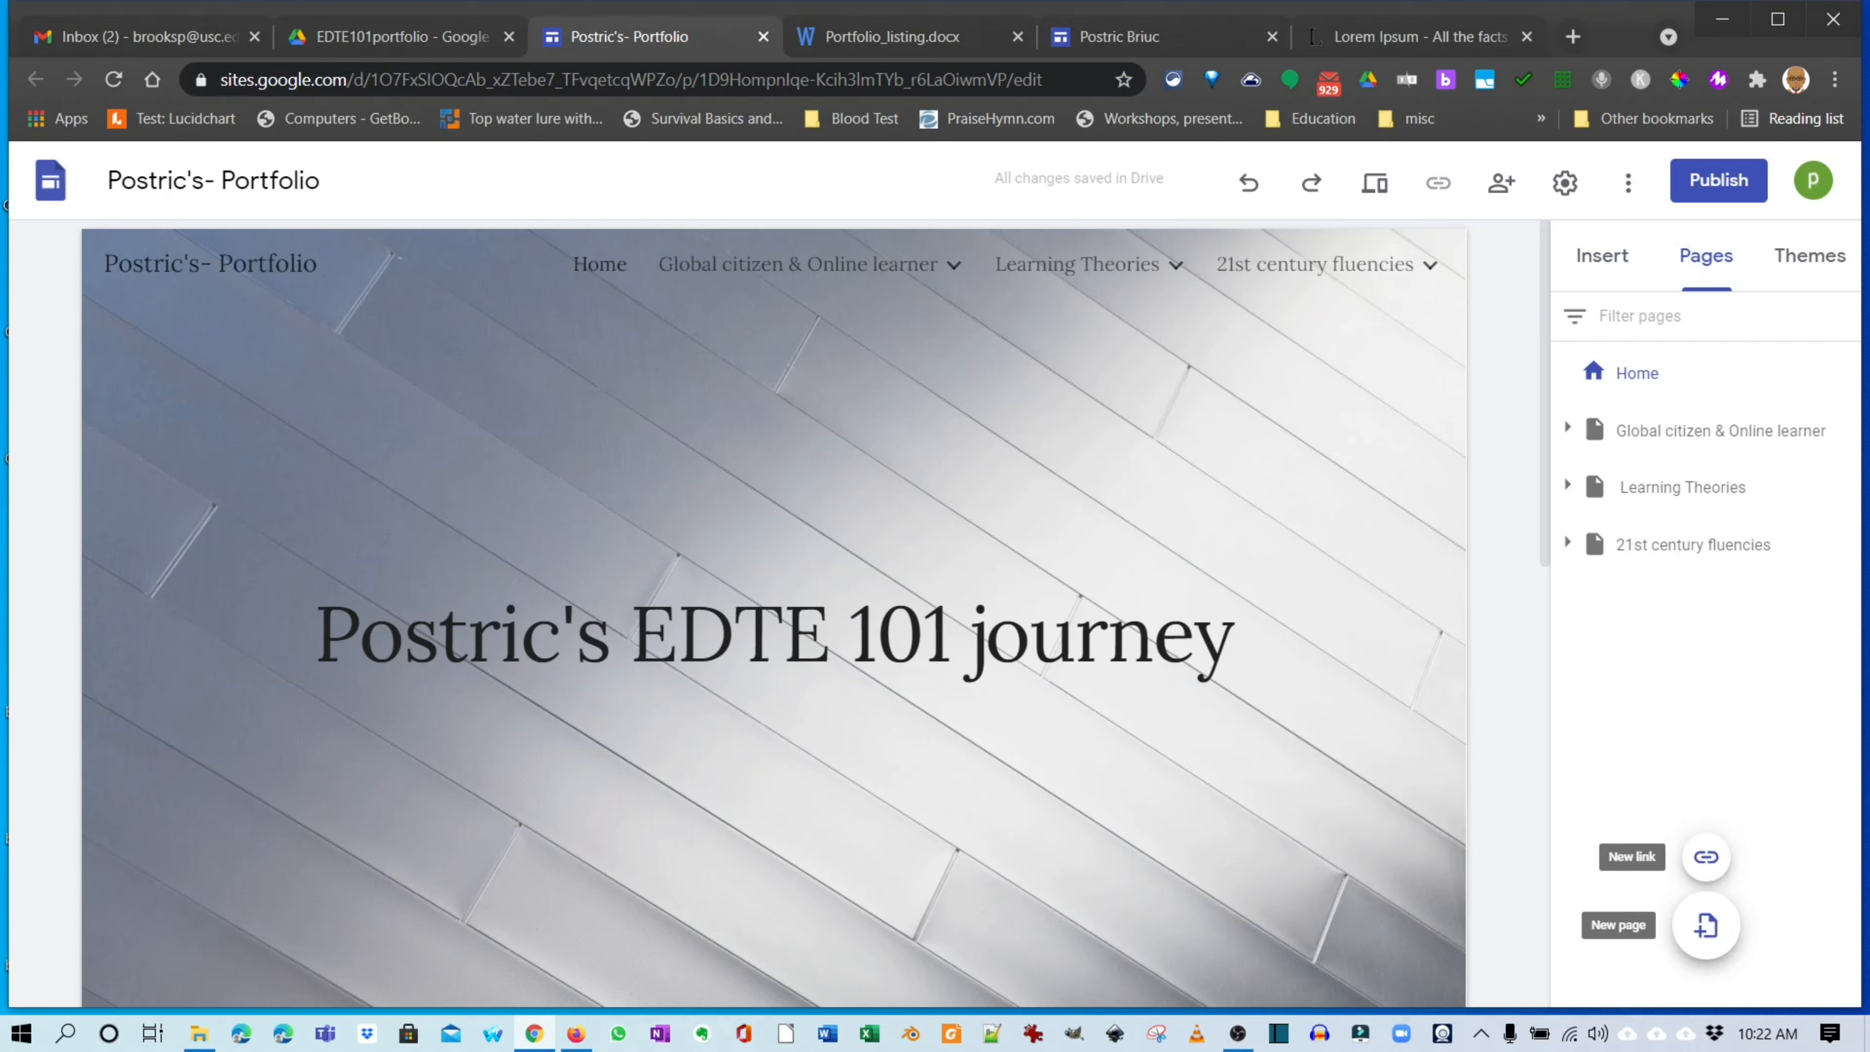
click(1706, 925)
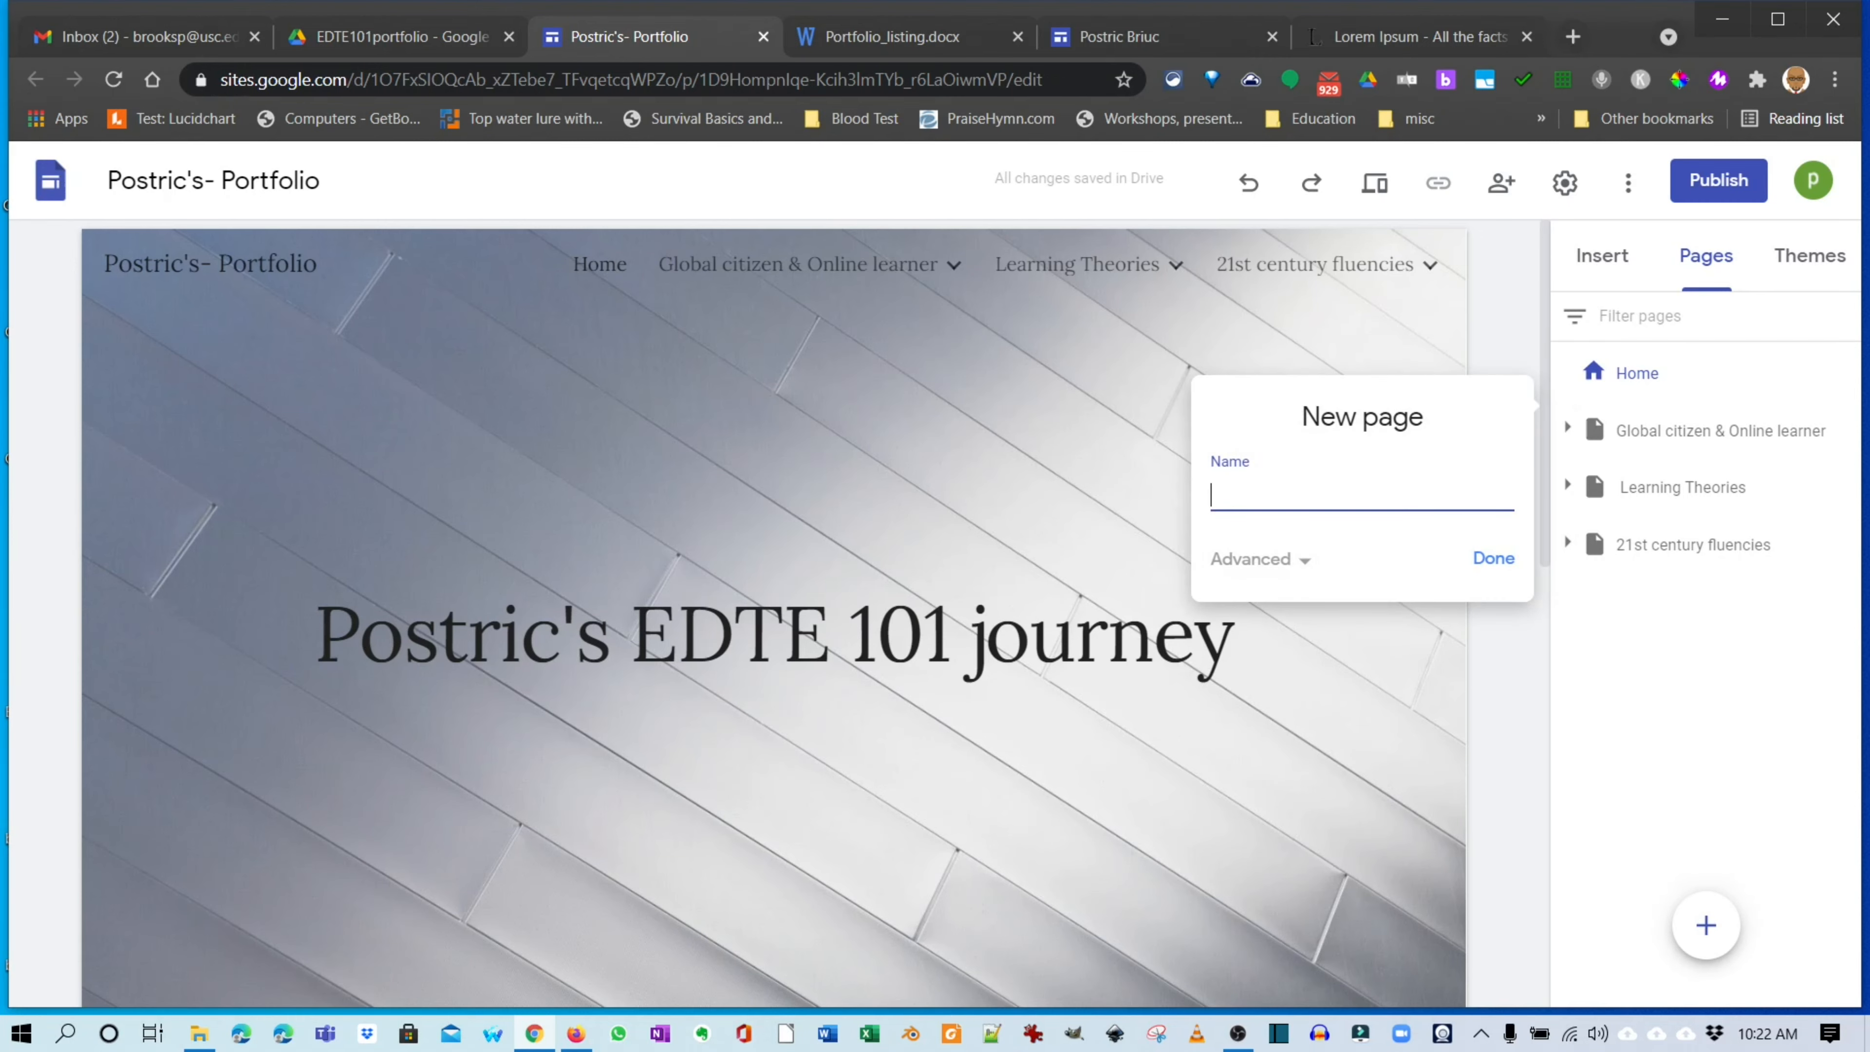
text(Contact)
click(1493, 557)
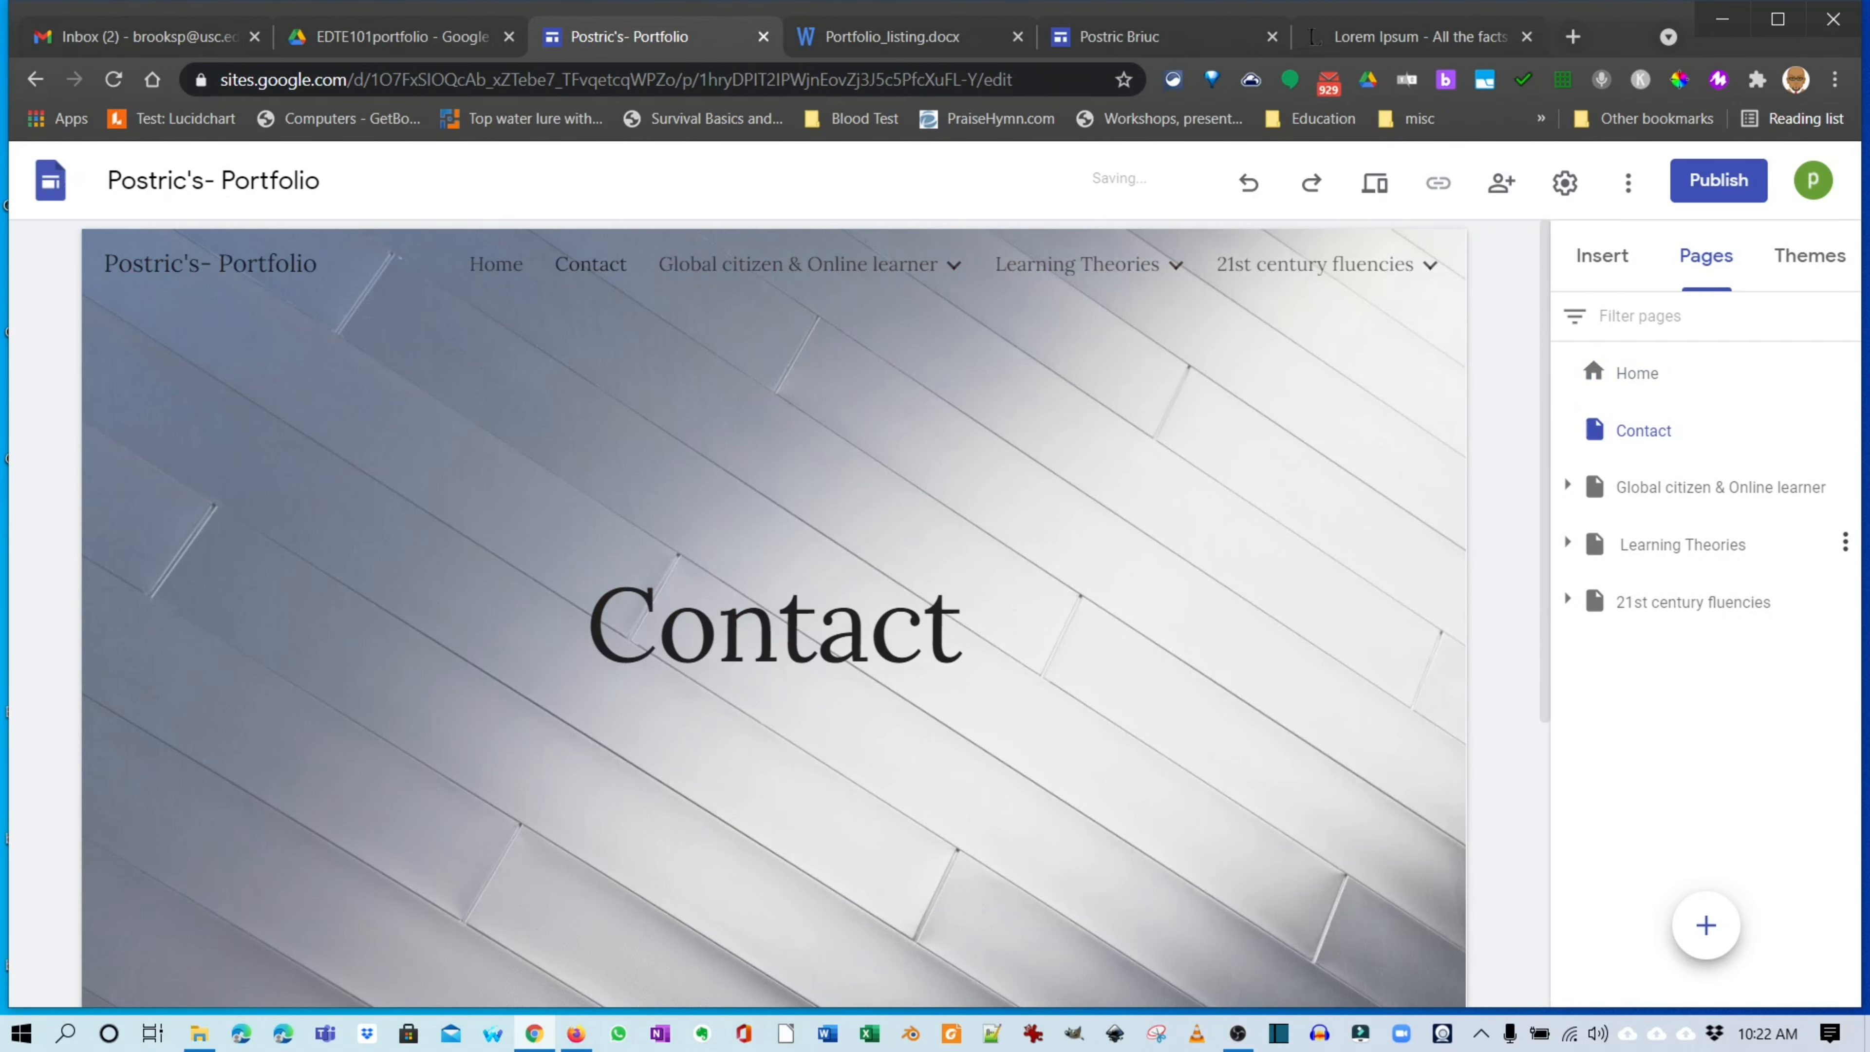
drag(1716, 443, 1712, 667)
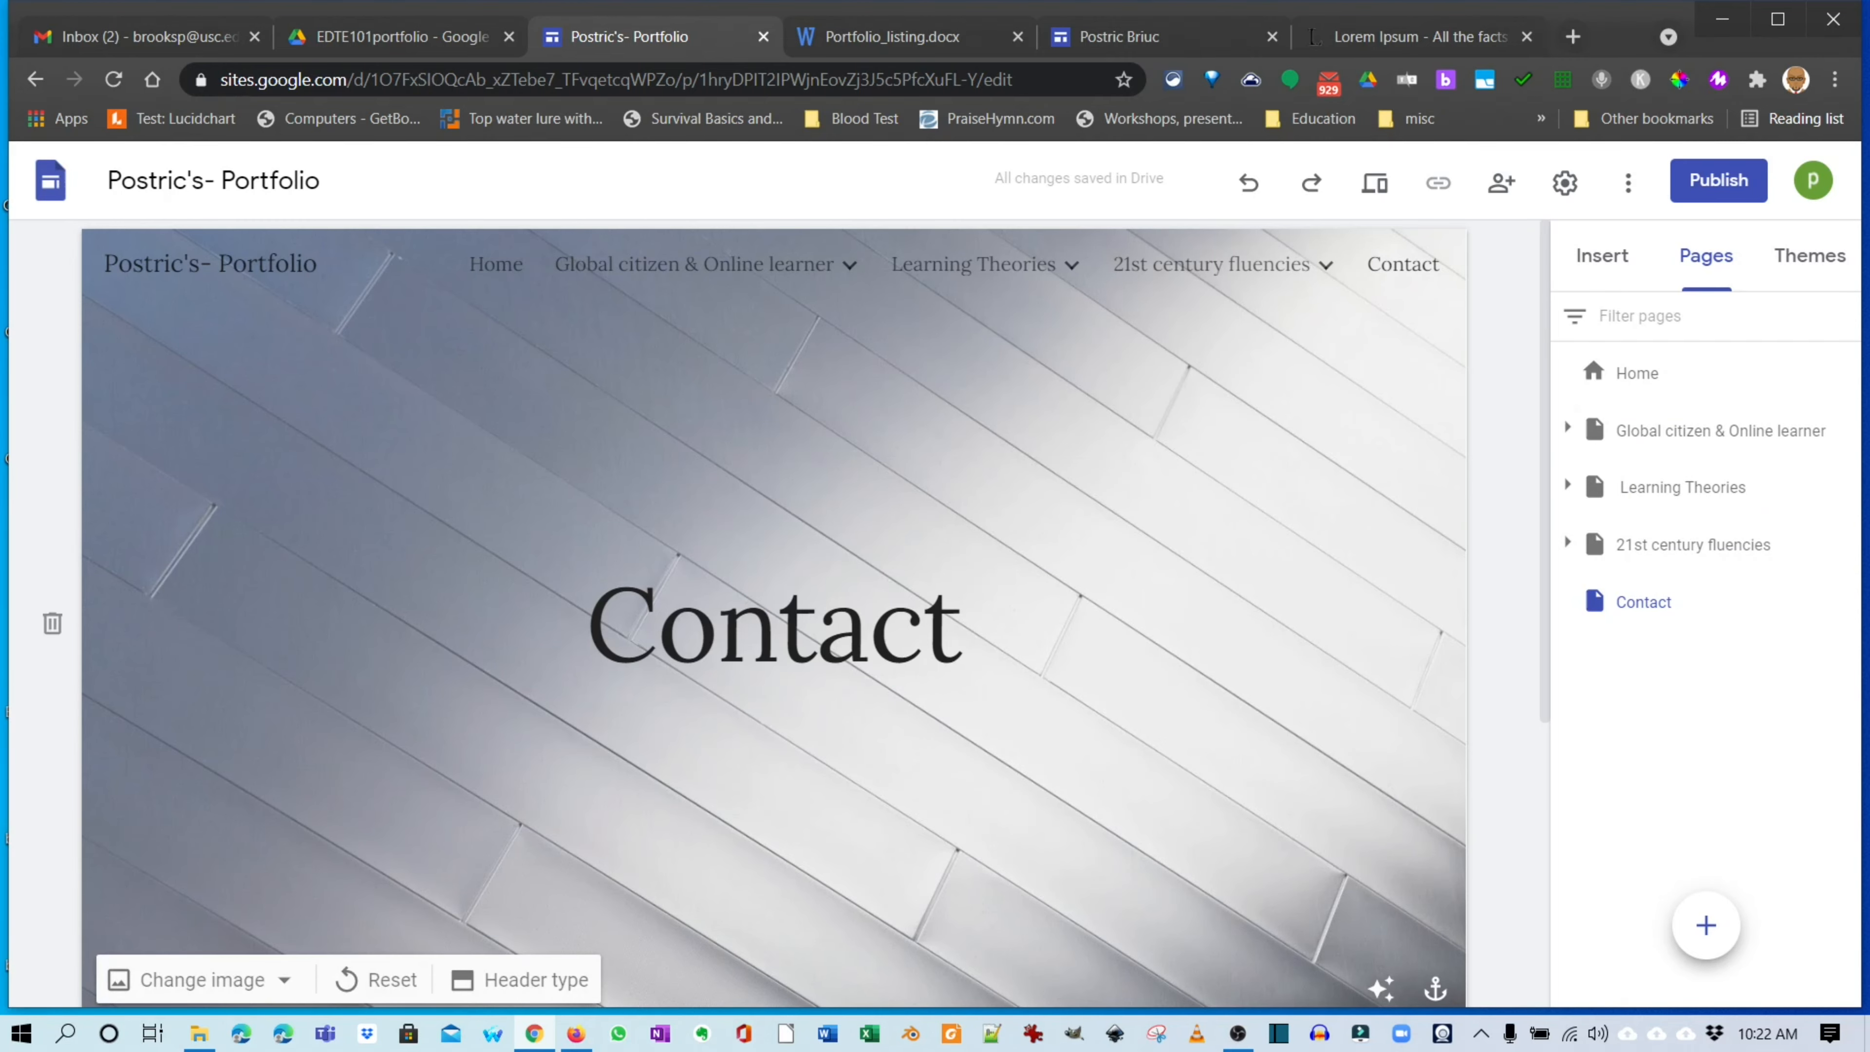
Change the Contact page's header type from Cover to Banner.
scroll(773, 611, down, 3)
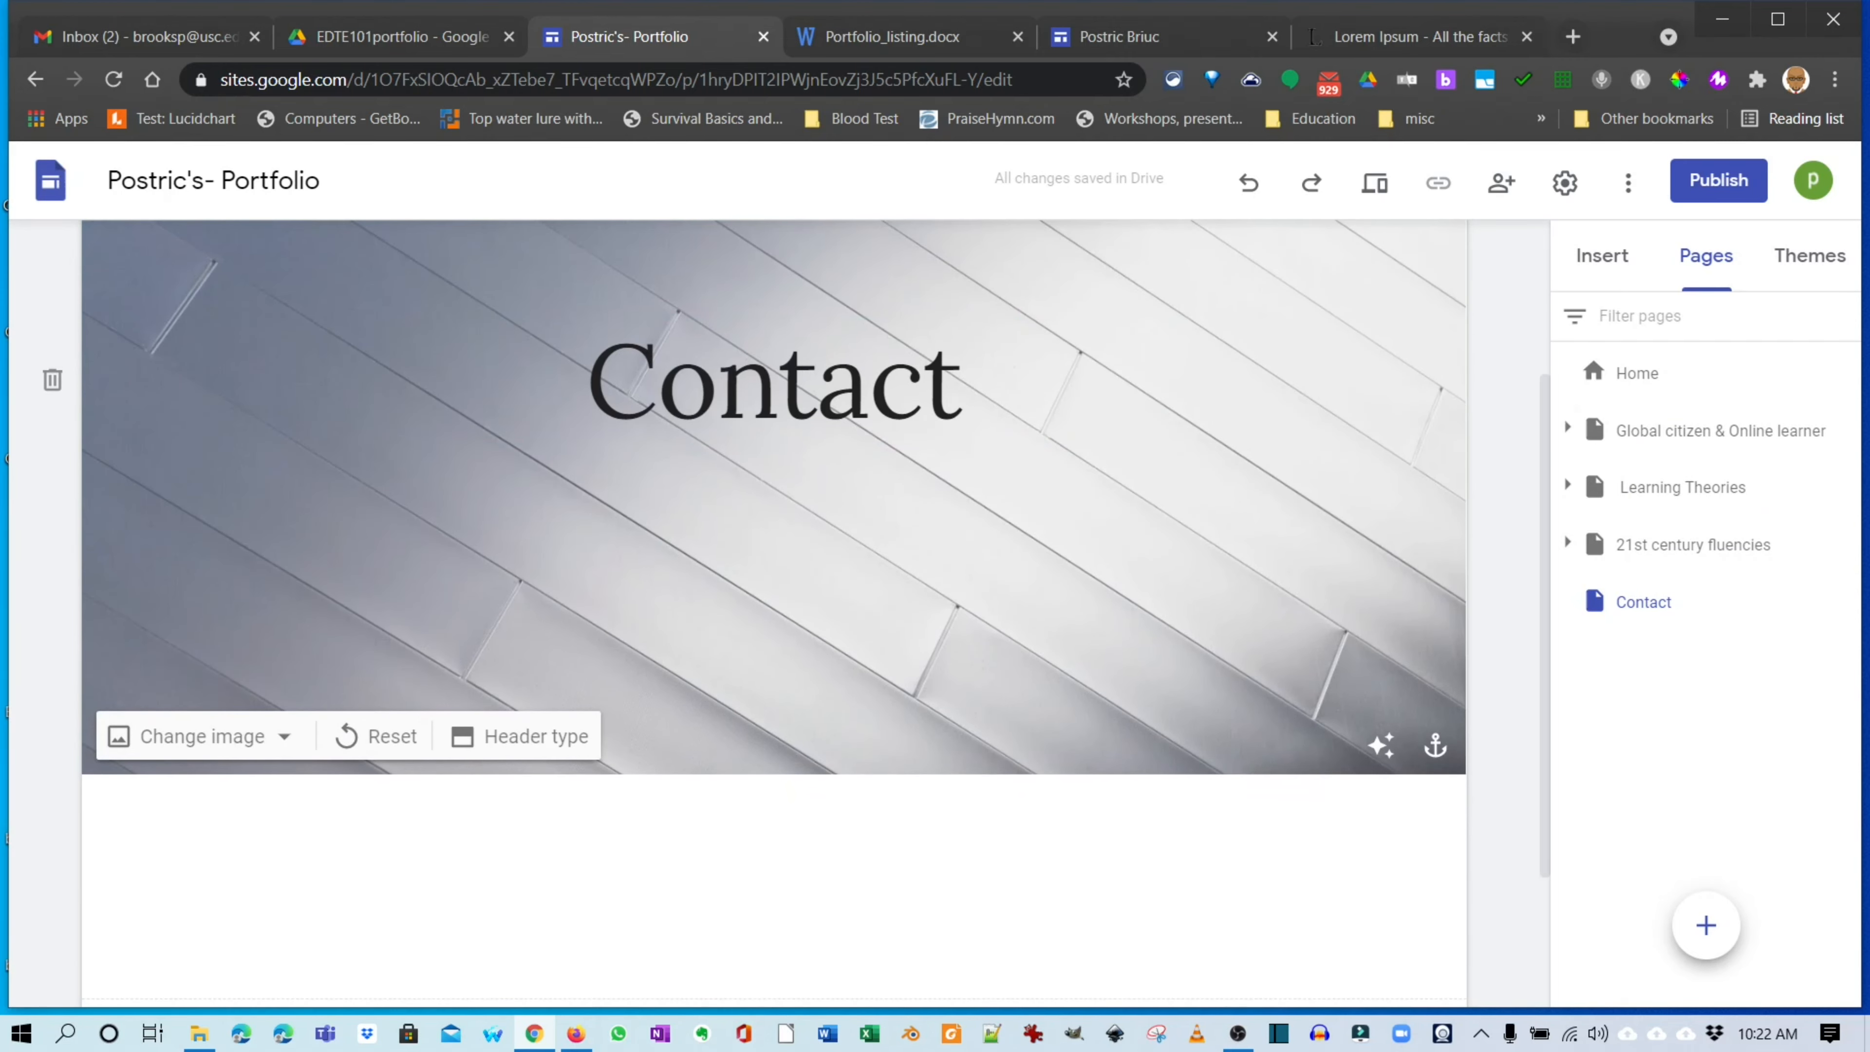
scroll(773, 611, up, 4)
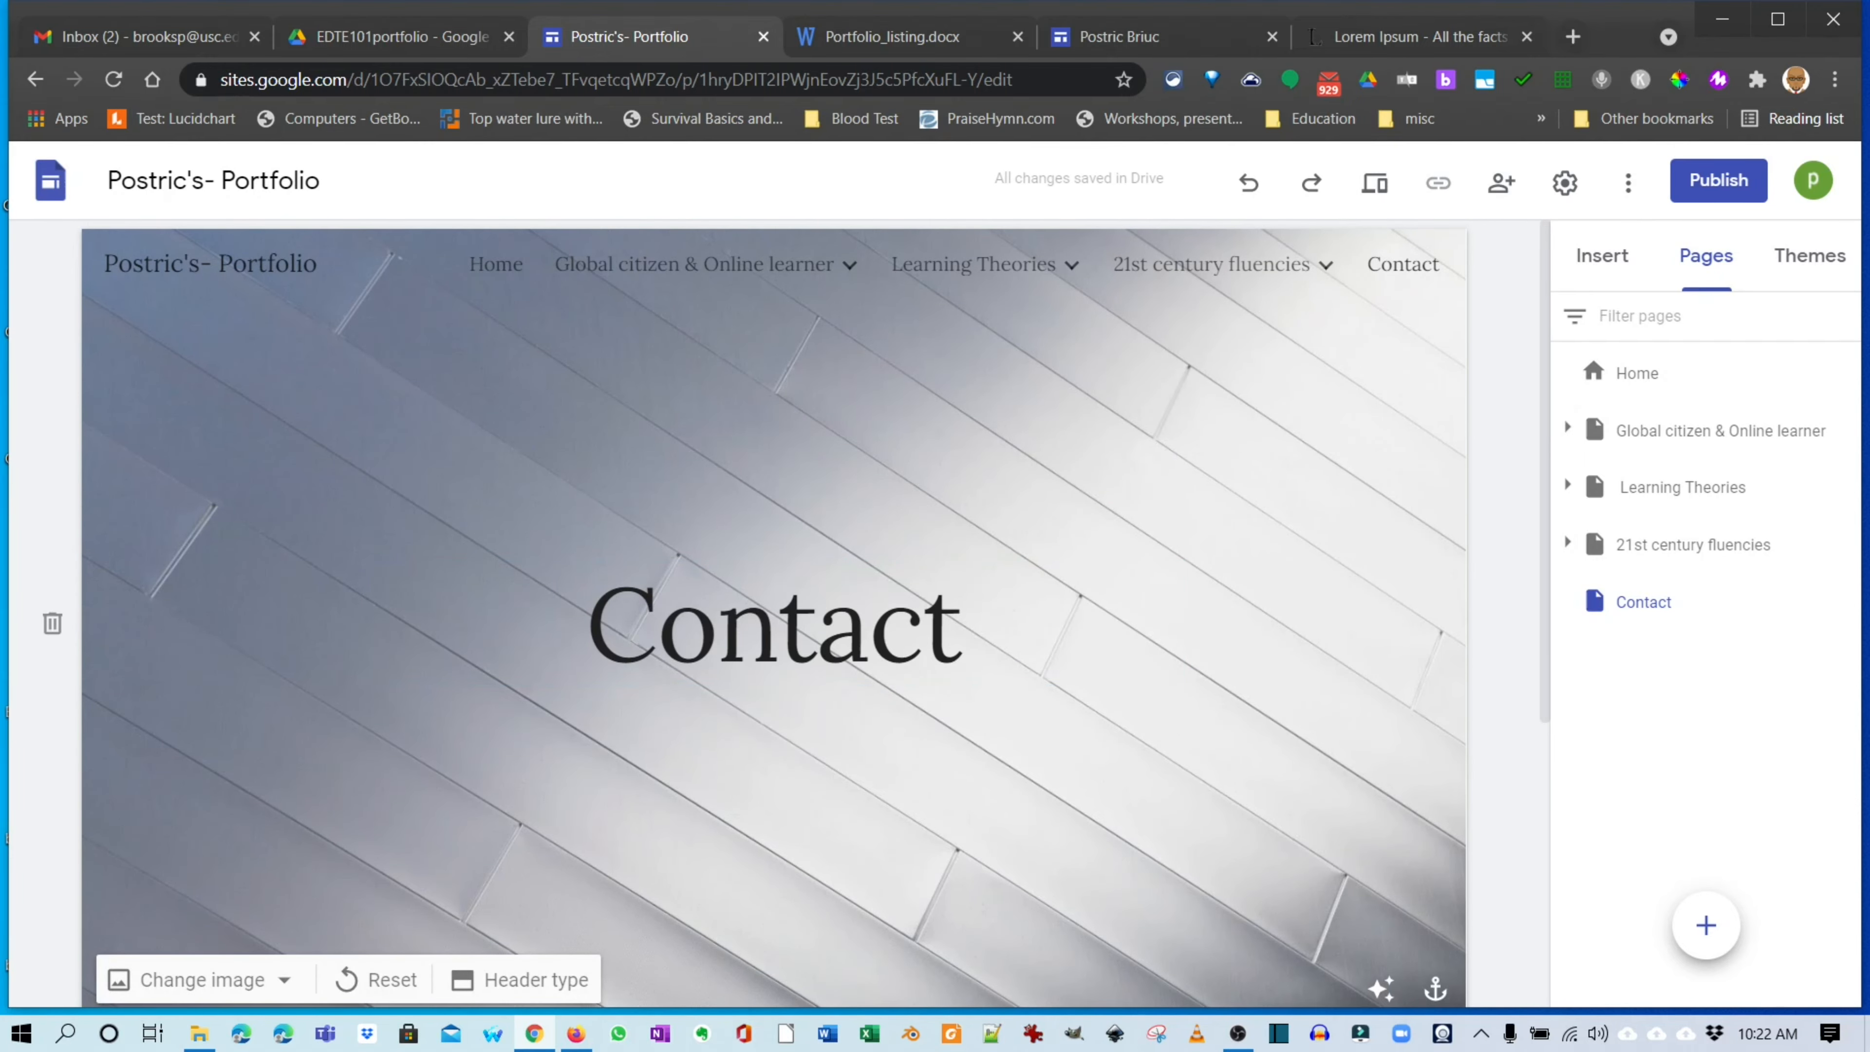
scroll(773, 611, down, 3)
click(520, 736)
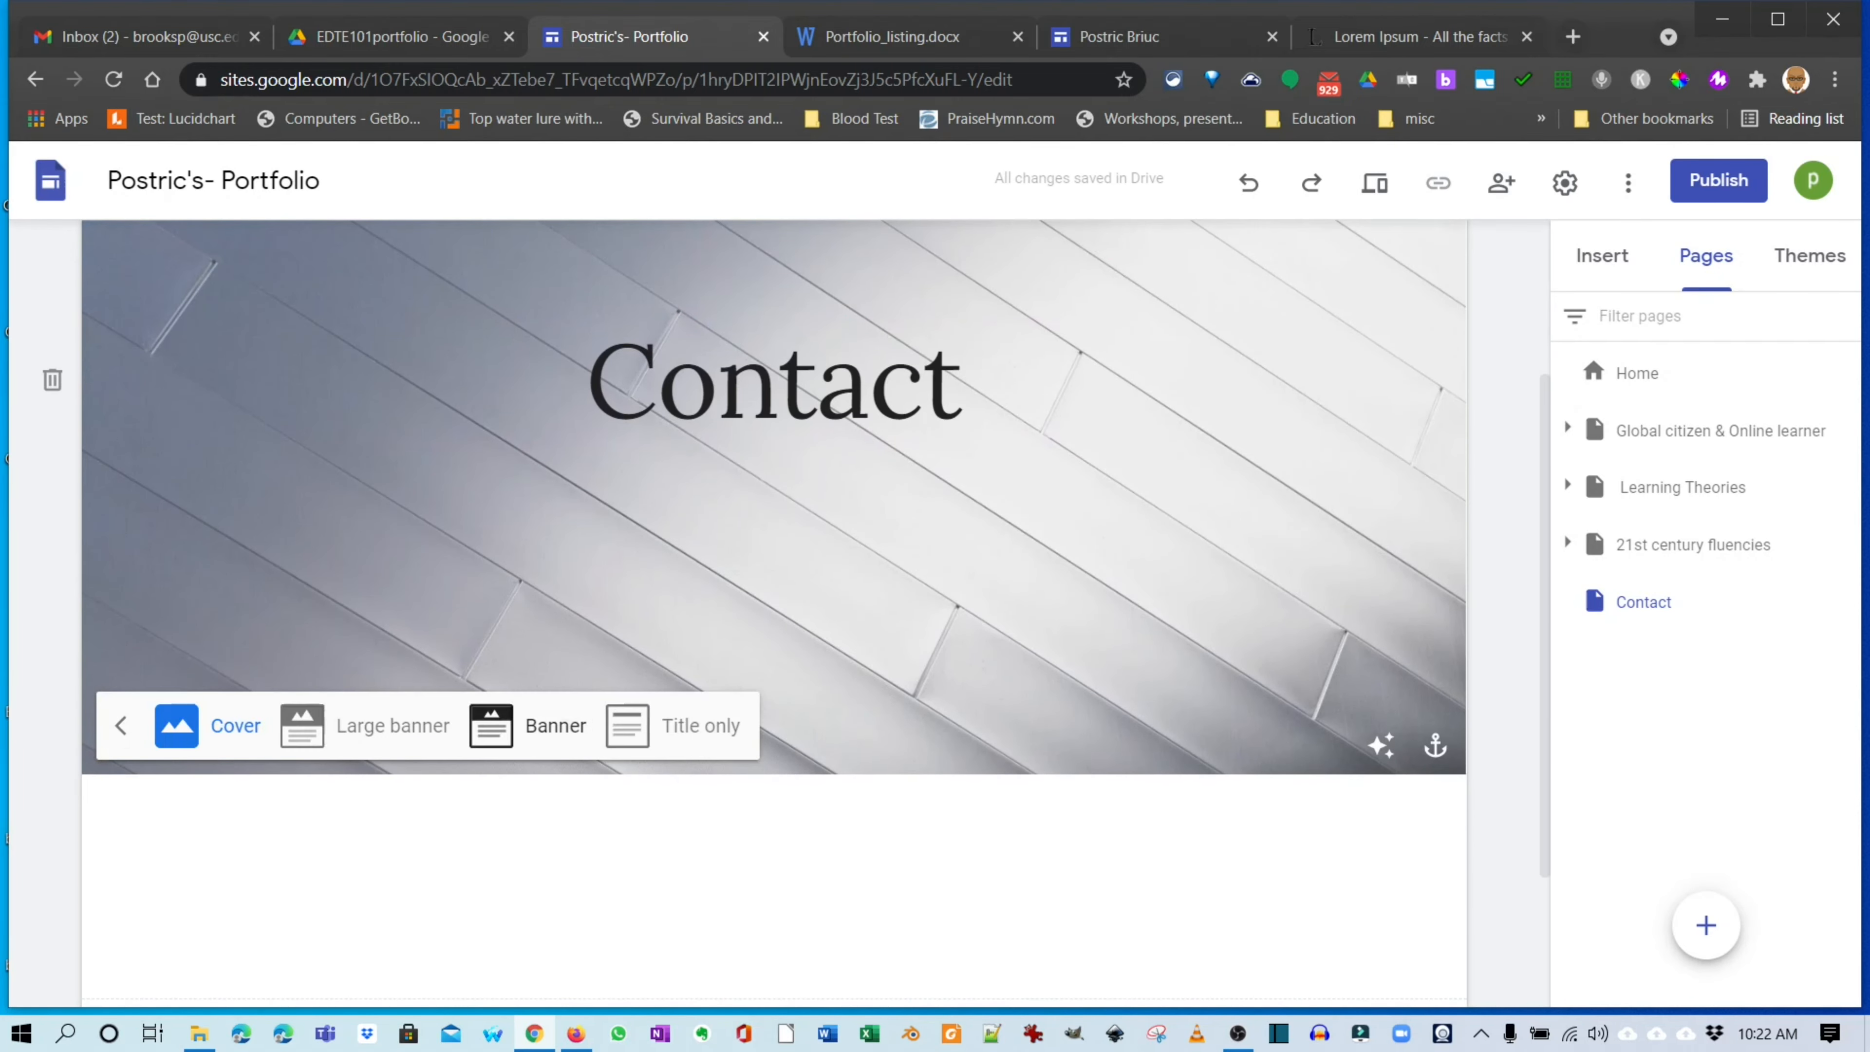
click(527, 726)
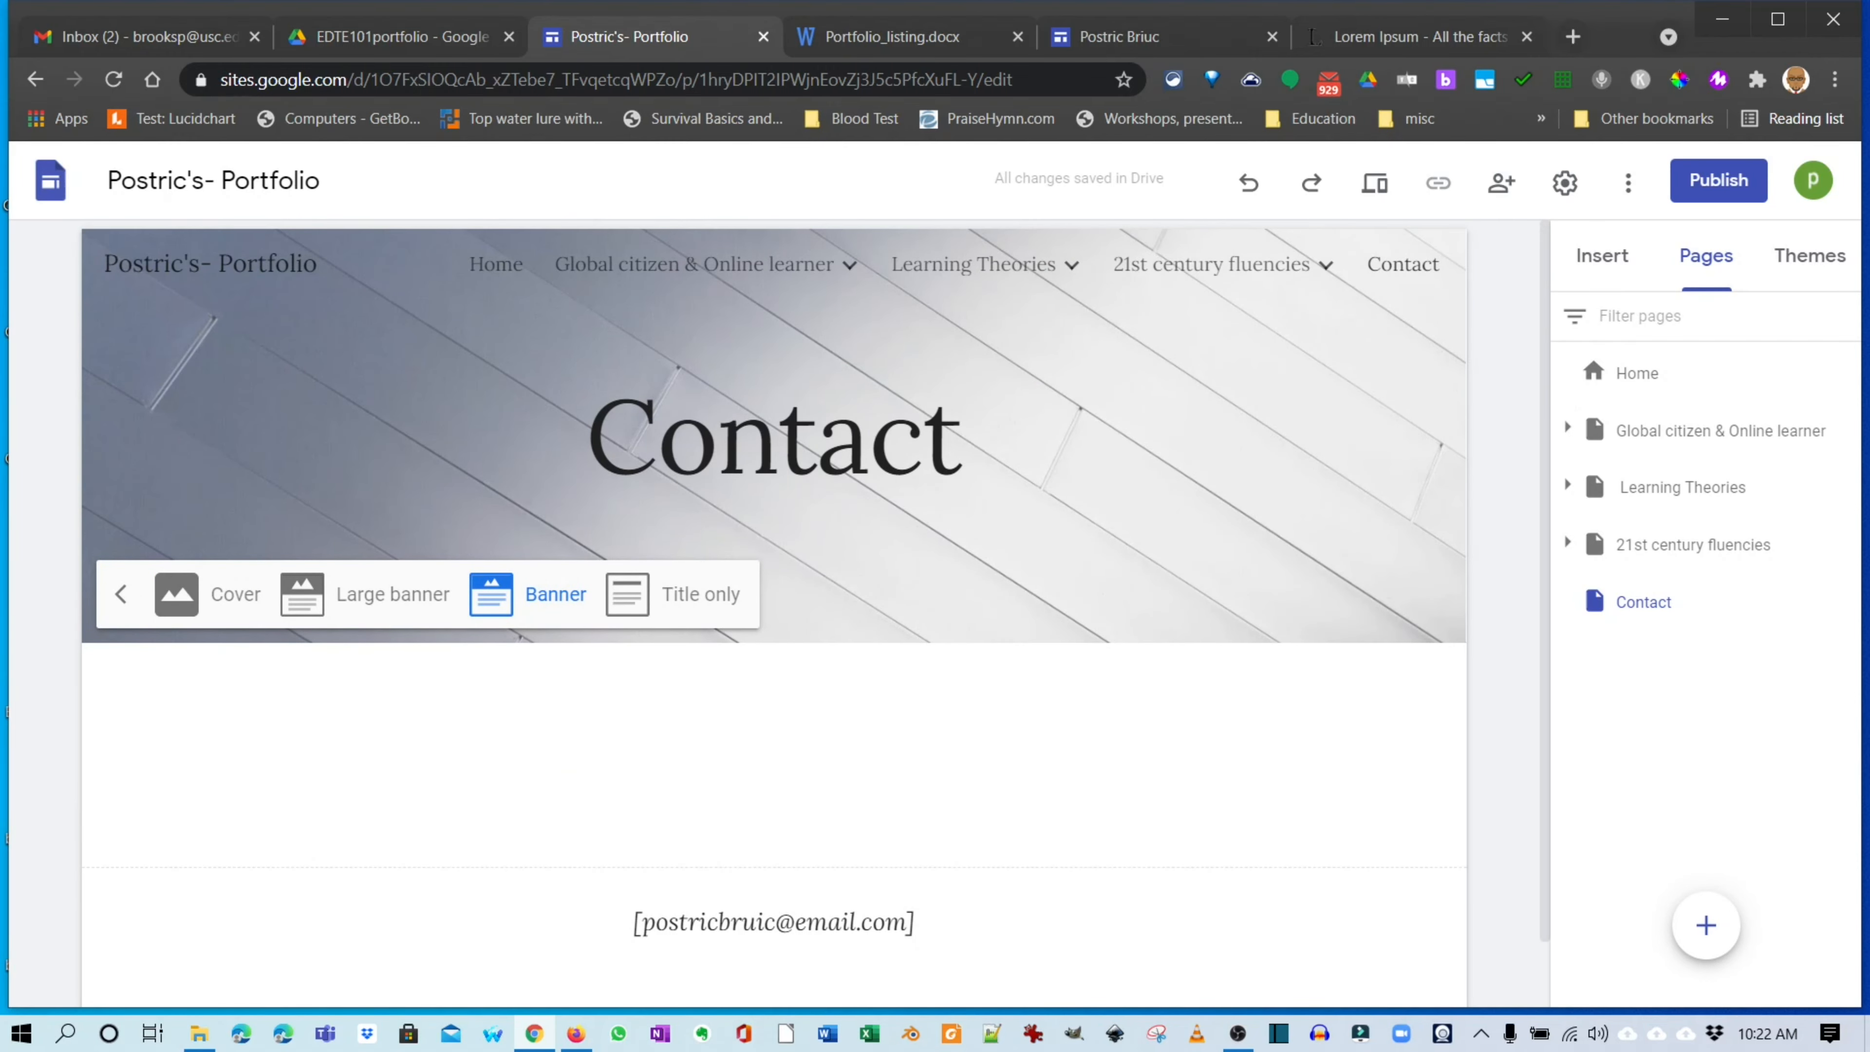
mouse_move(695, 265)
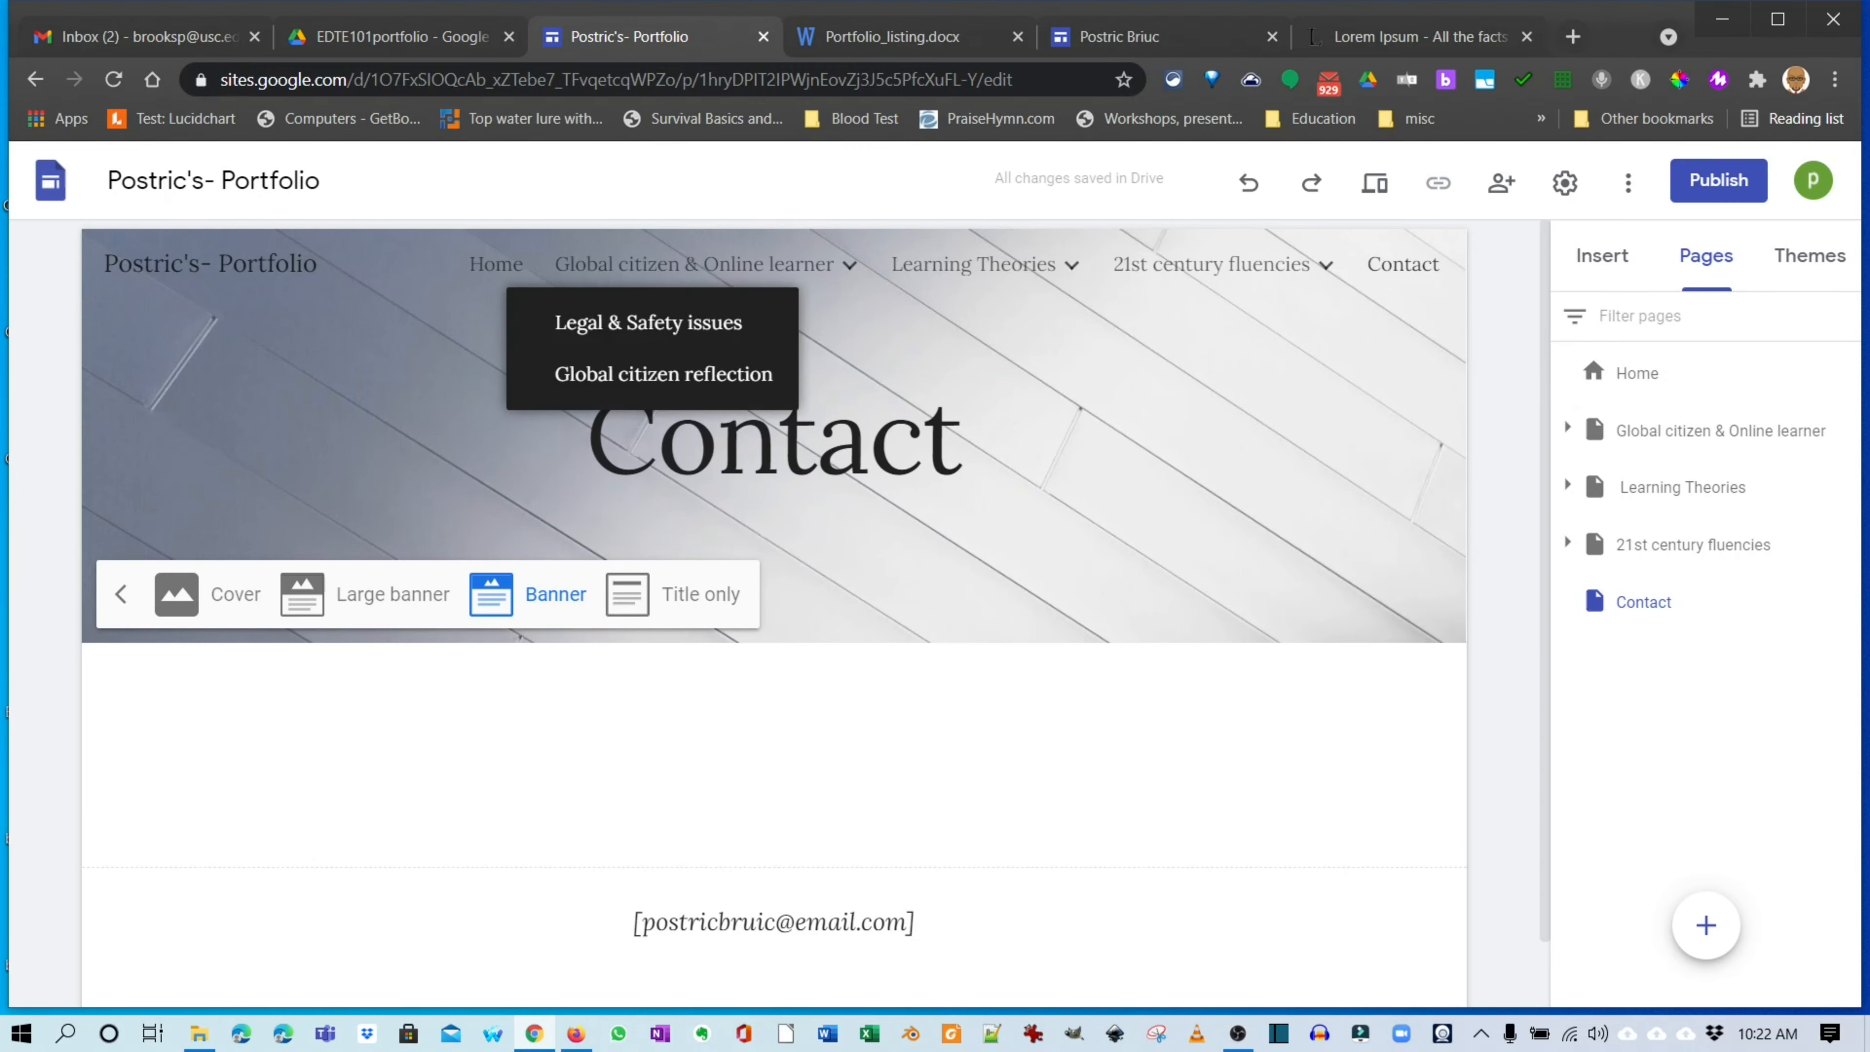
In the Drive EDTE101portfolio forms folder, start a new Google Form from a template.
click(402, 37)
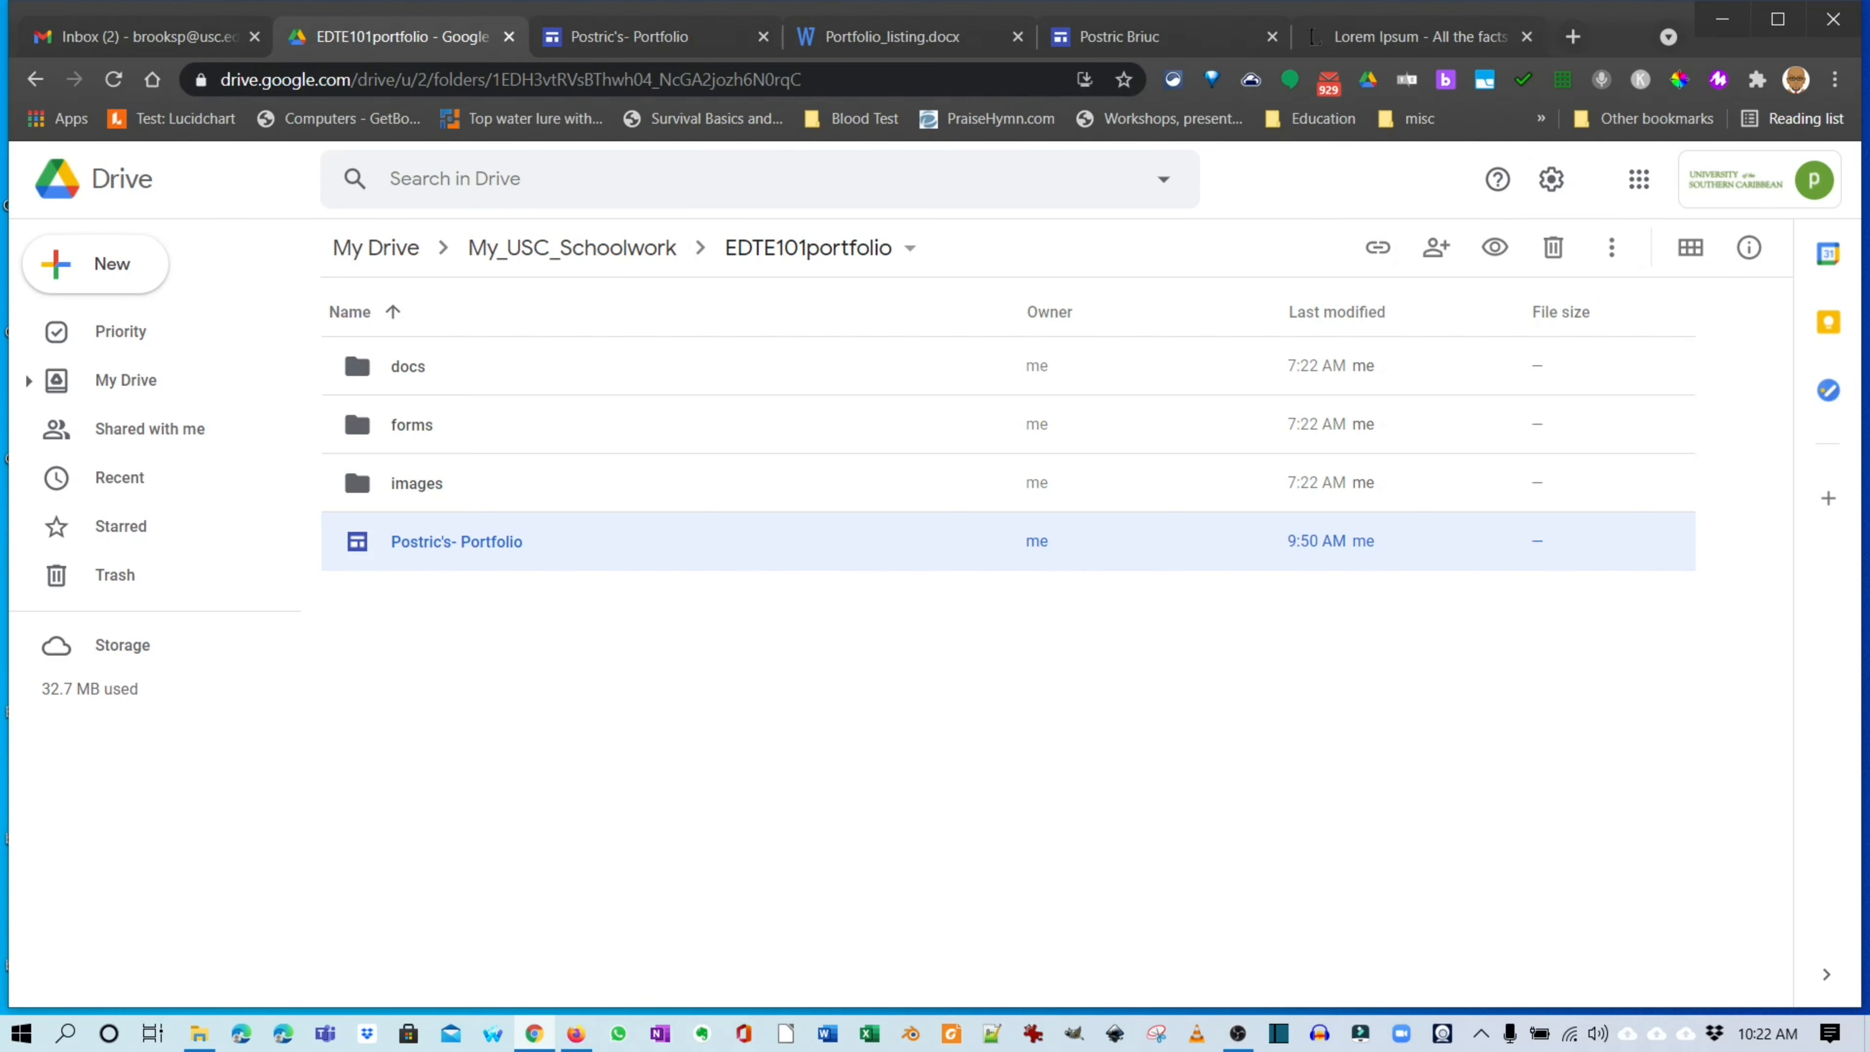
double_click(411, 425)
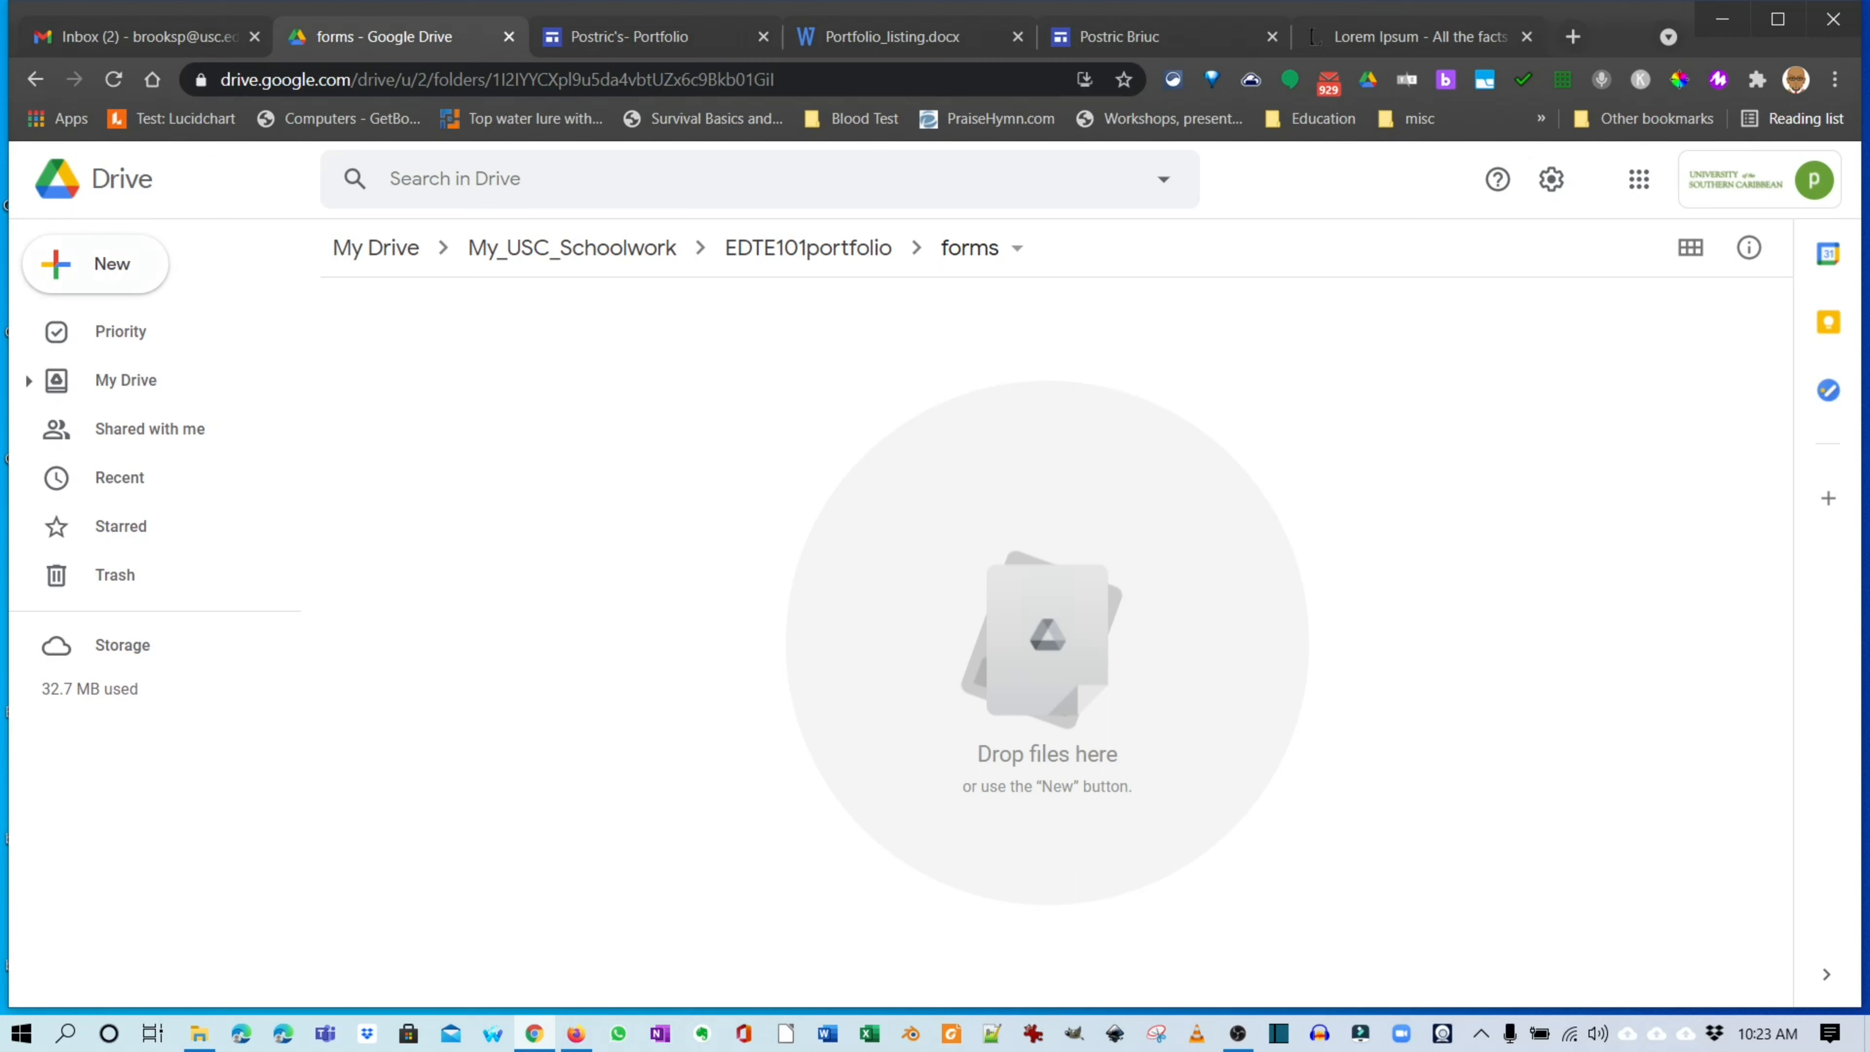
click(96, 264)
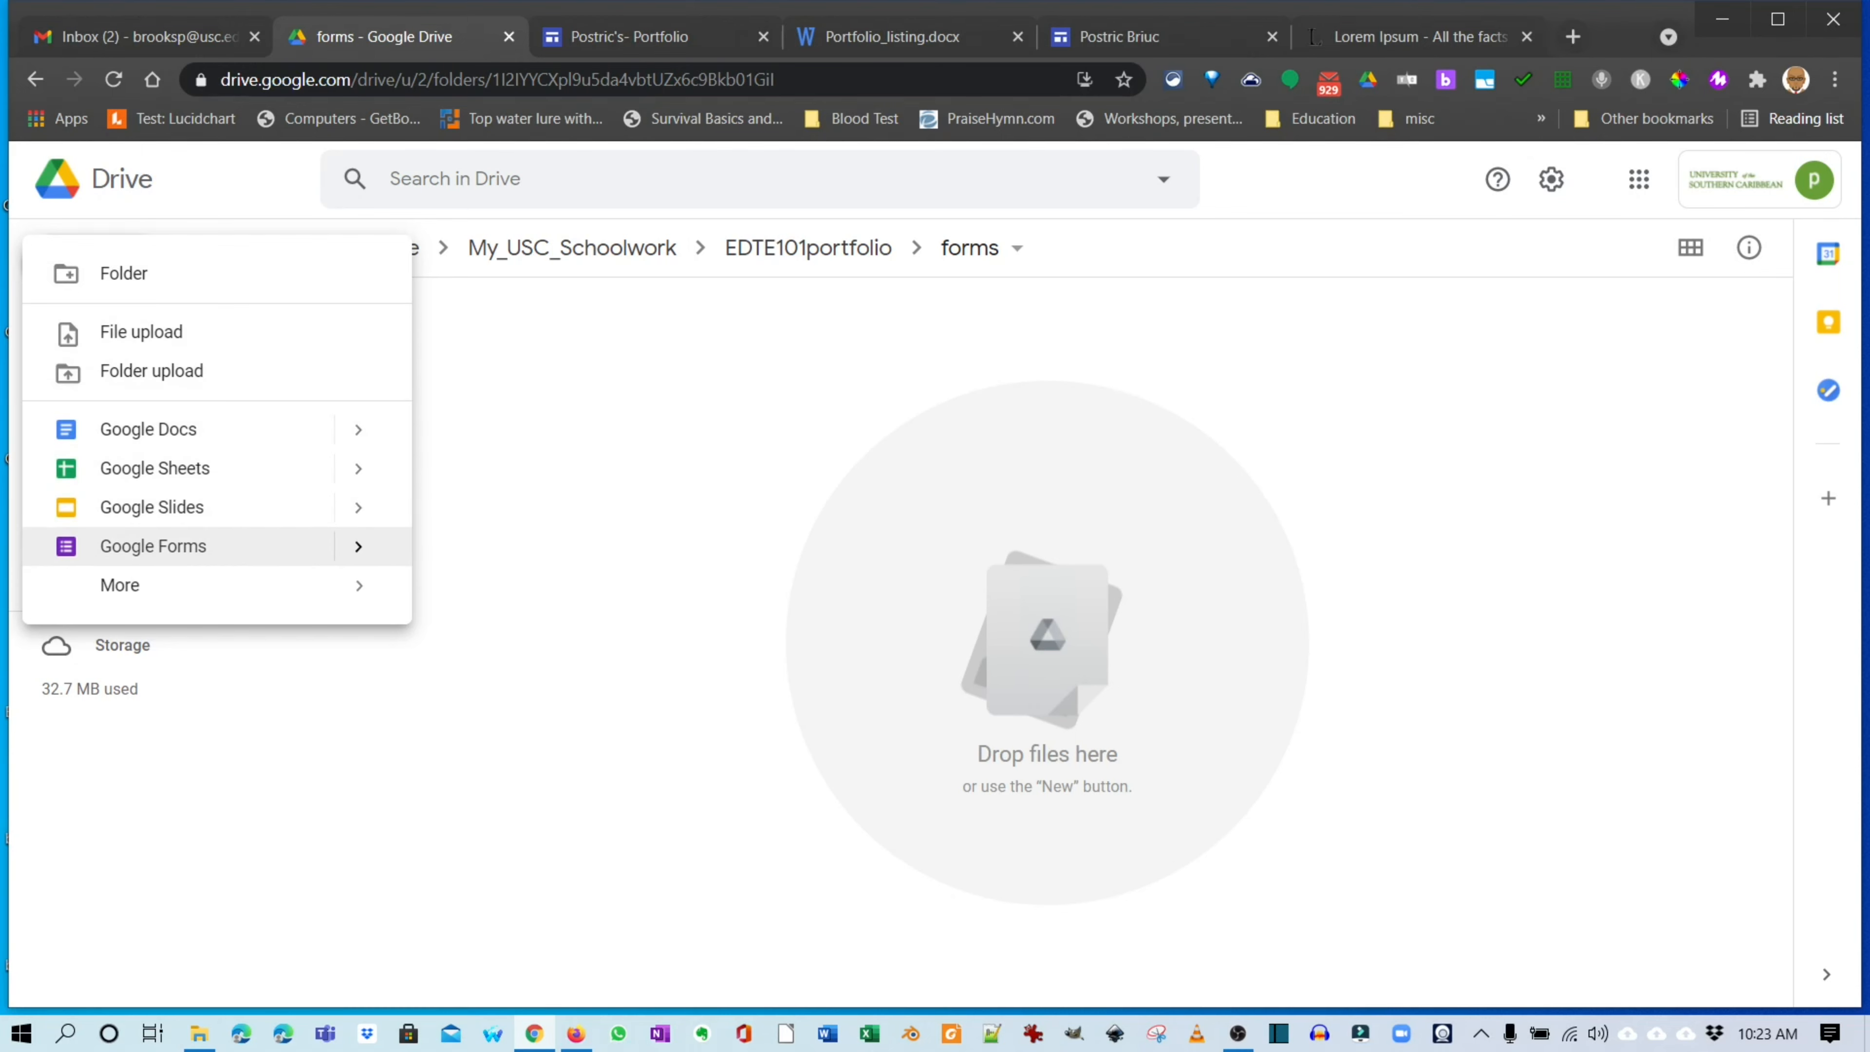
mouse_move(358, 546)
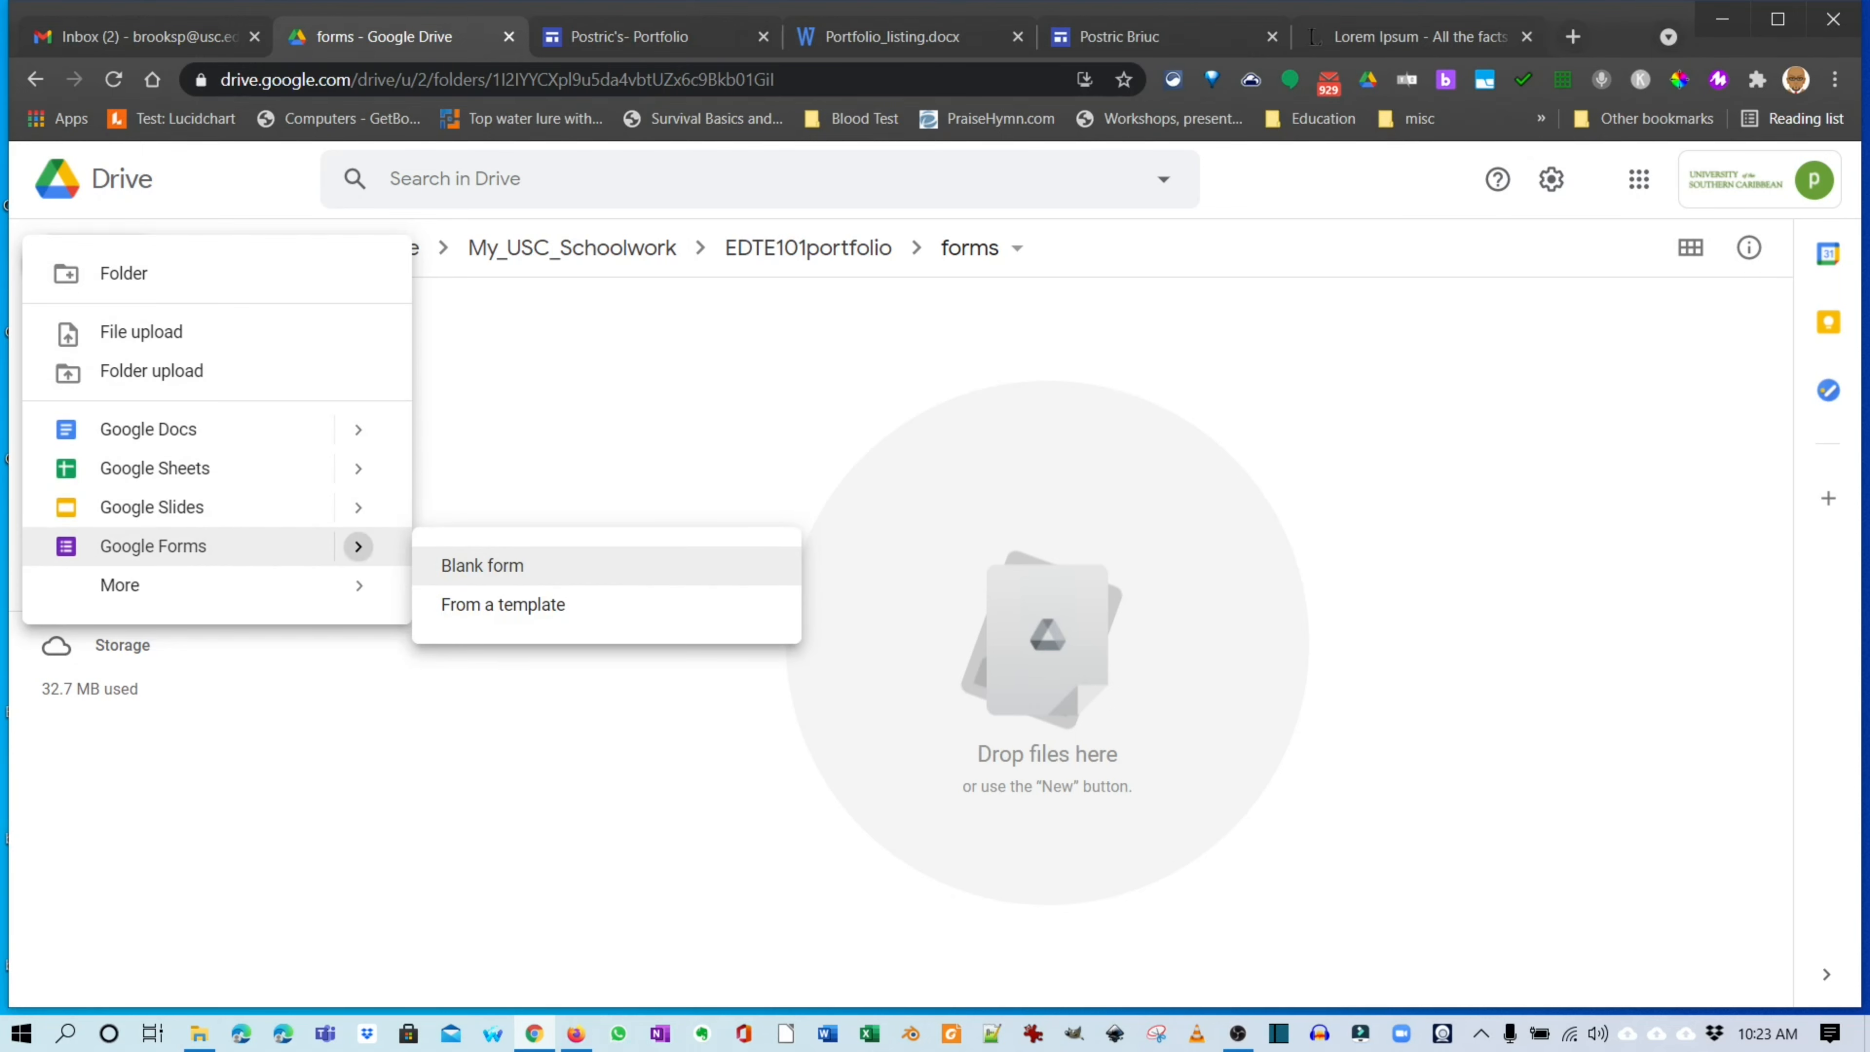
click(504, 604)
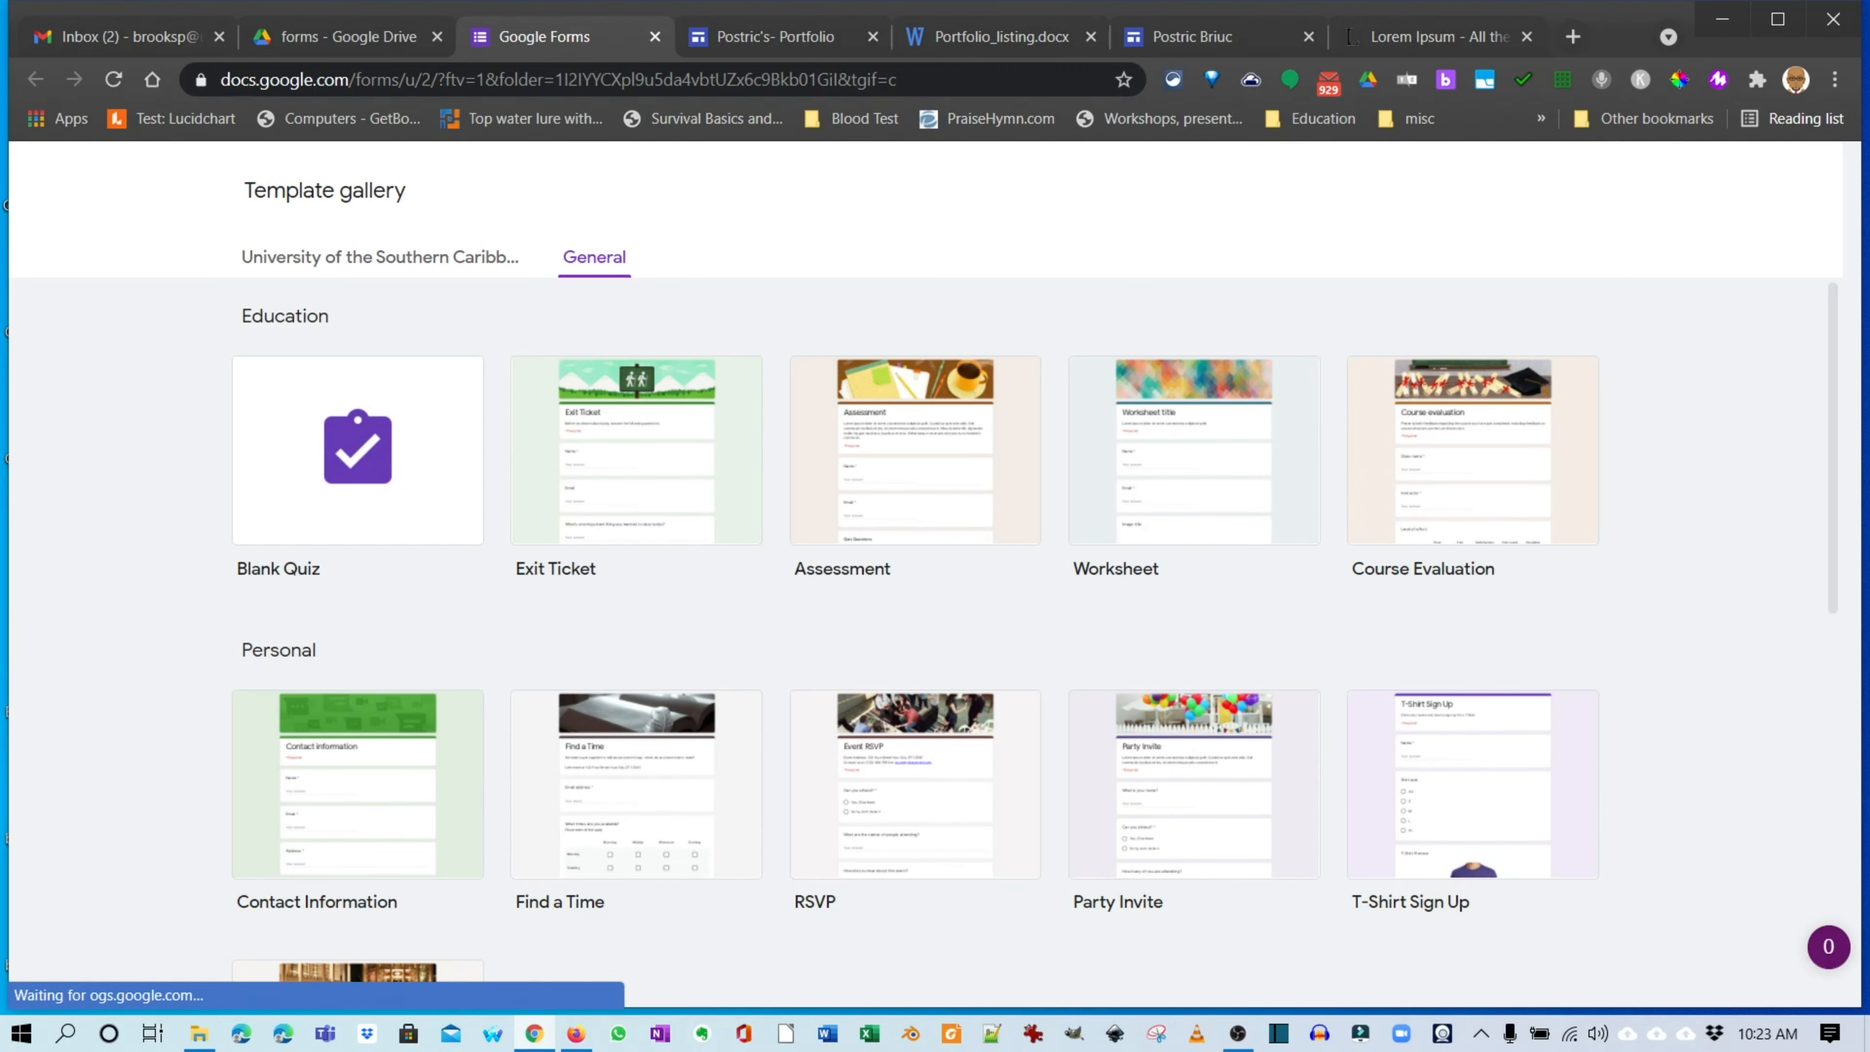
Create a form from the Personal 'Contact Information' template, with Name and Email questions.
scroll(358, 785, down, 5)
scroll(358, 785, down, 3)
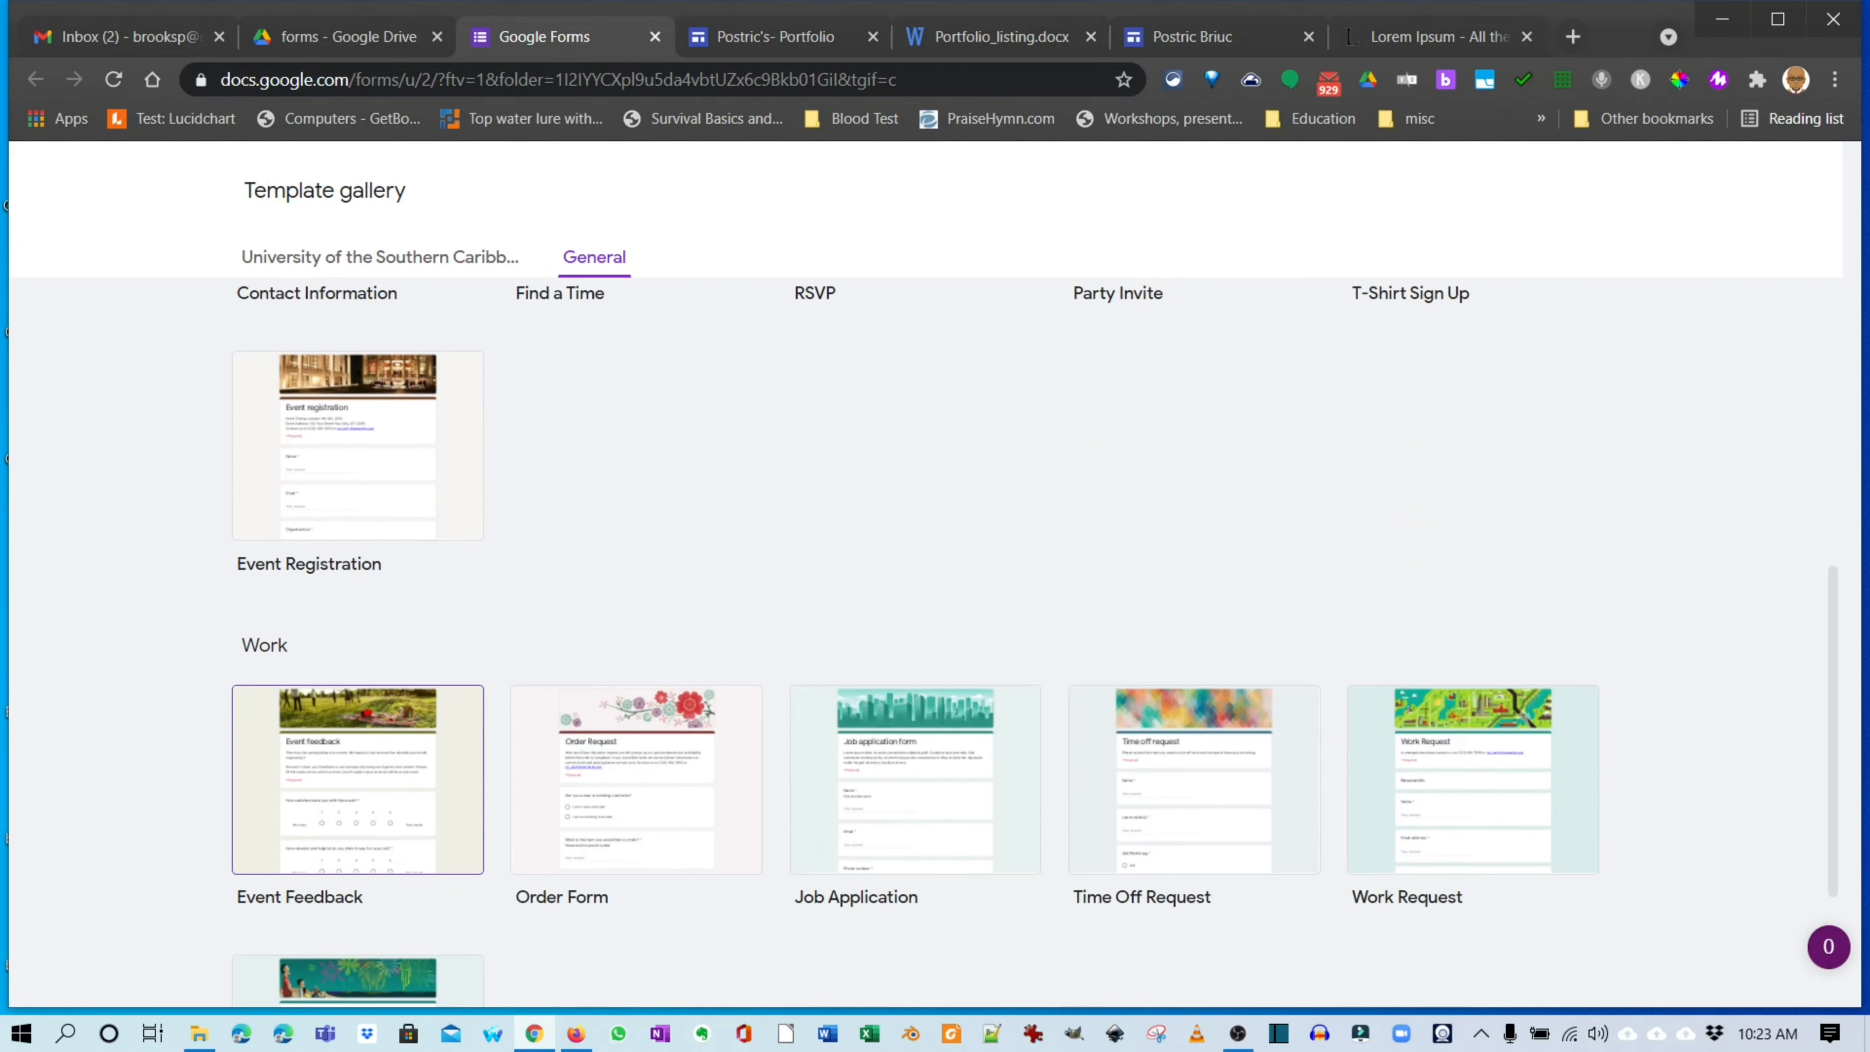
scroll(358, 785, down, 3)
scroll(358, 785, up, 11)
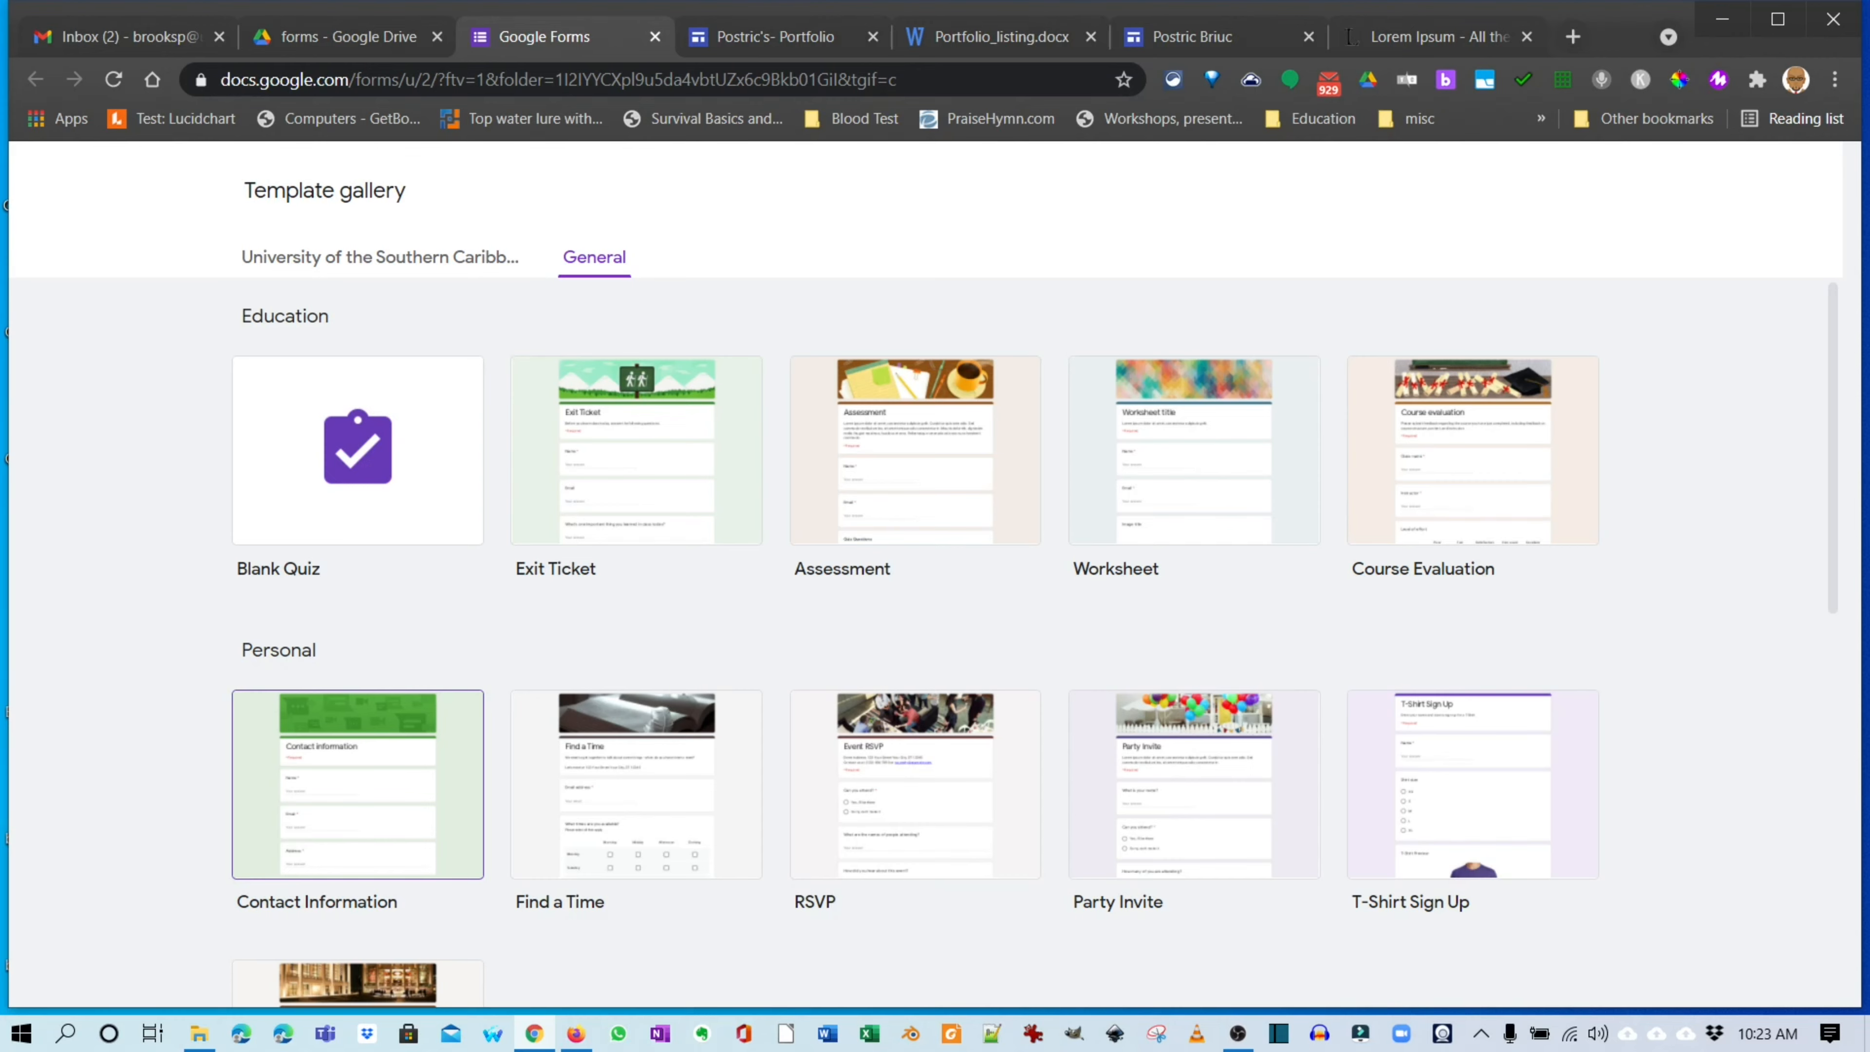
click(358, 784)
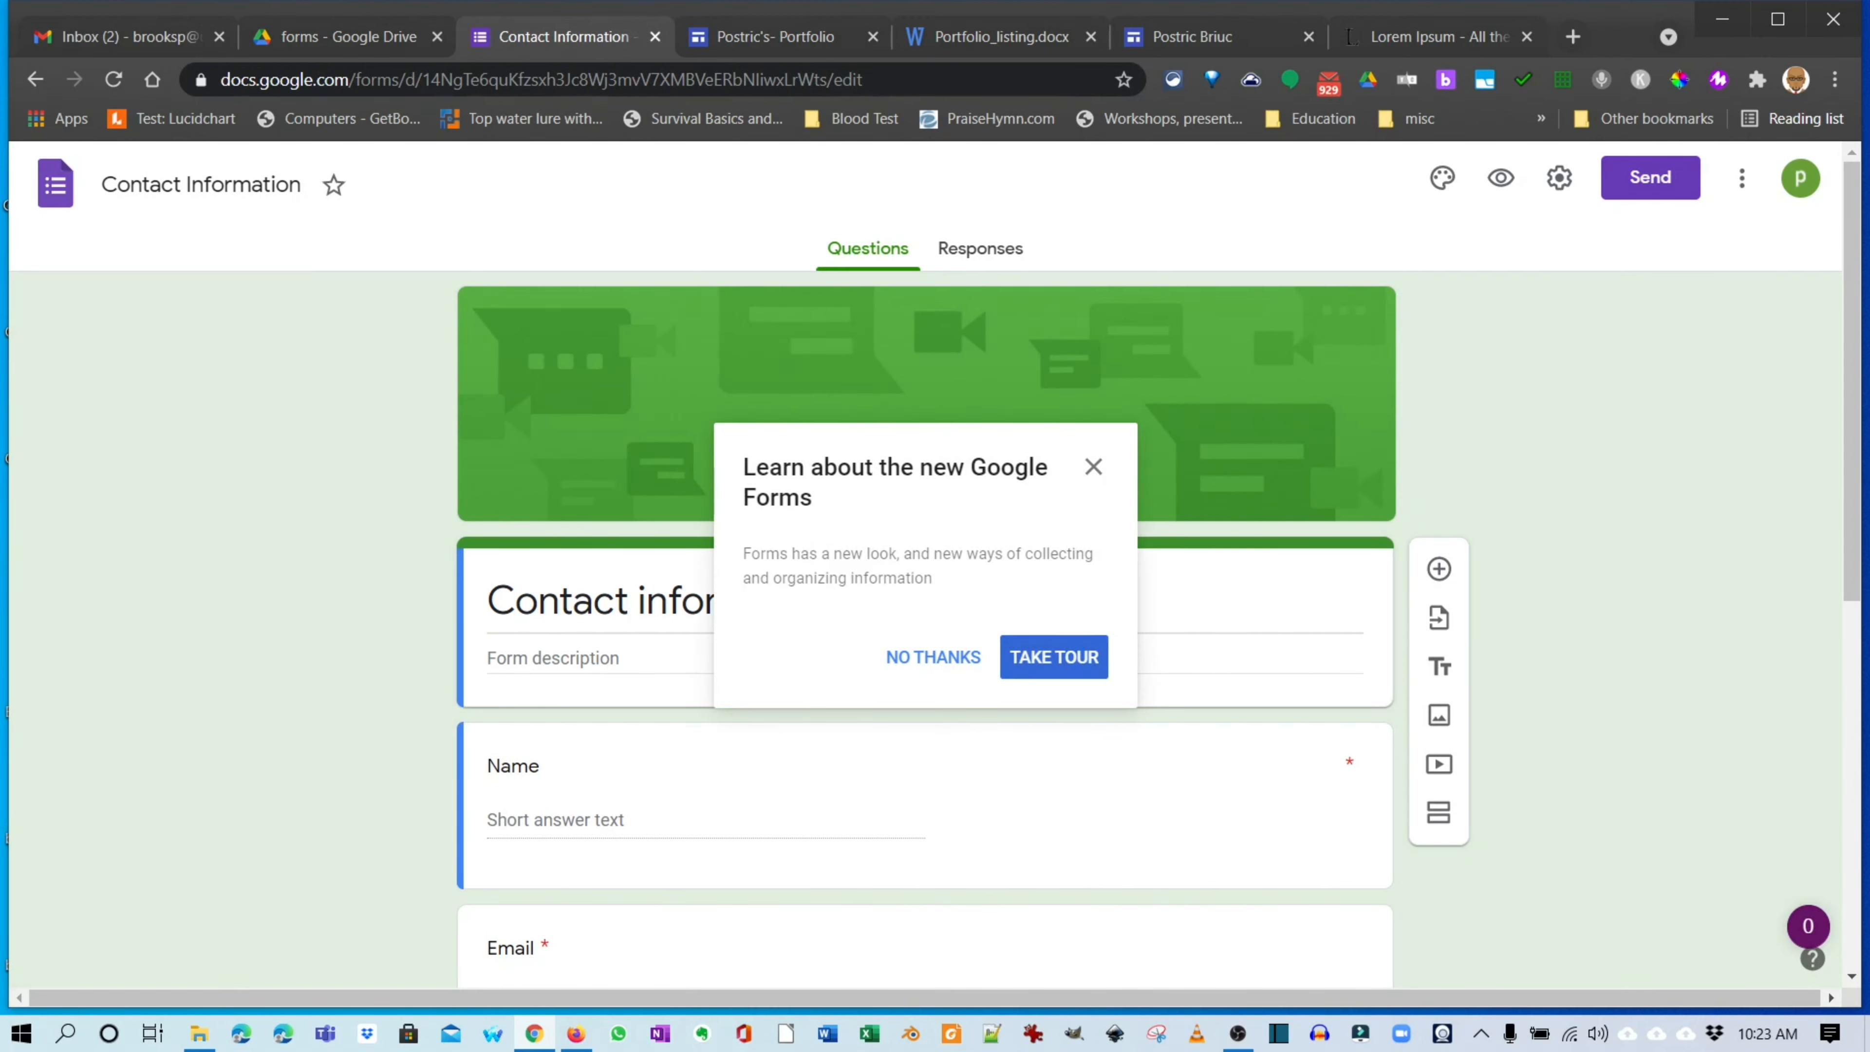
Dismiss the Google Forms intro and rename the form to 'My Contact Information'.
click(1094, 466)
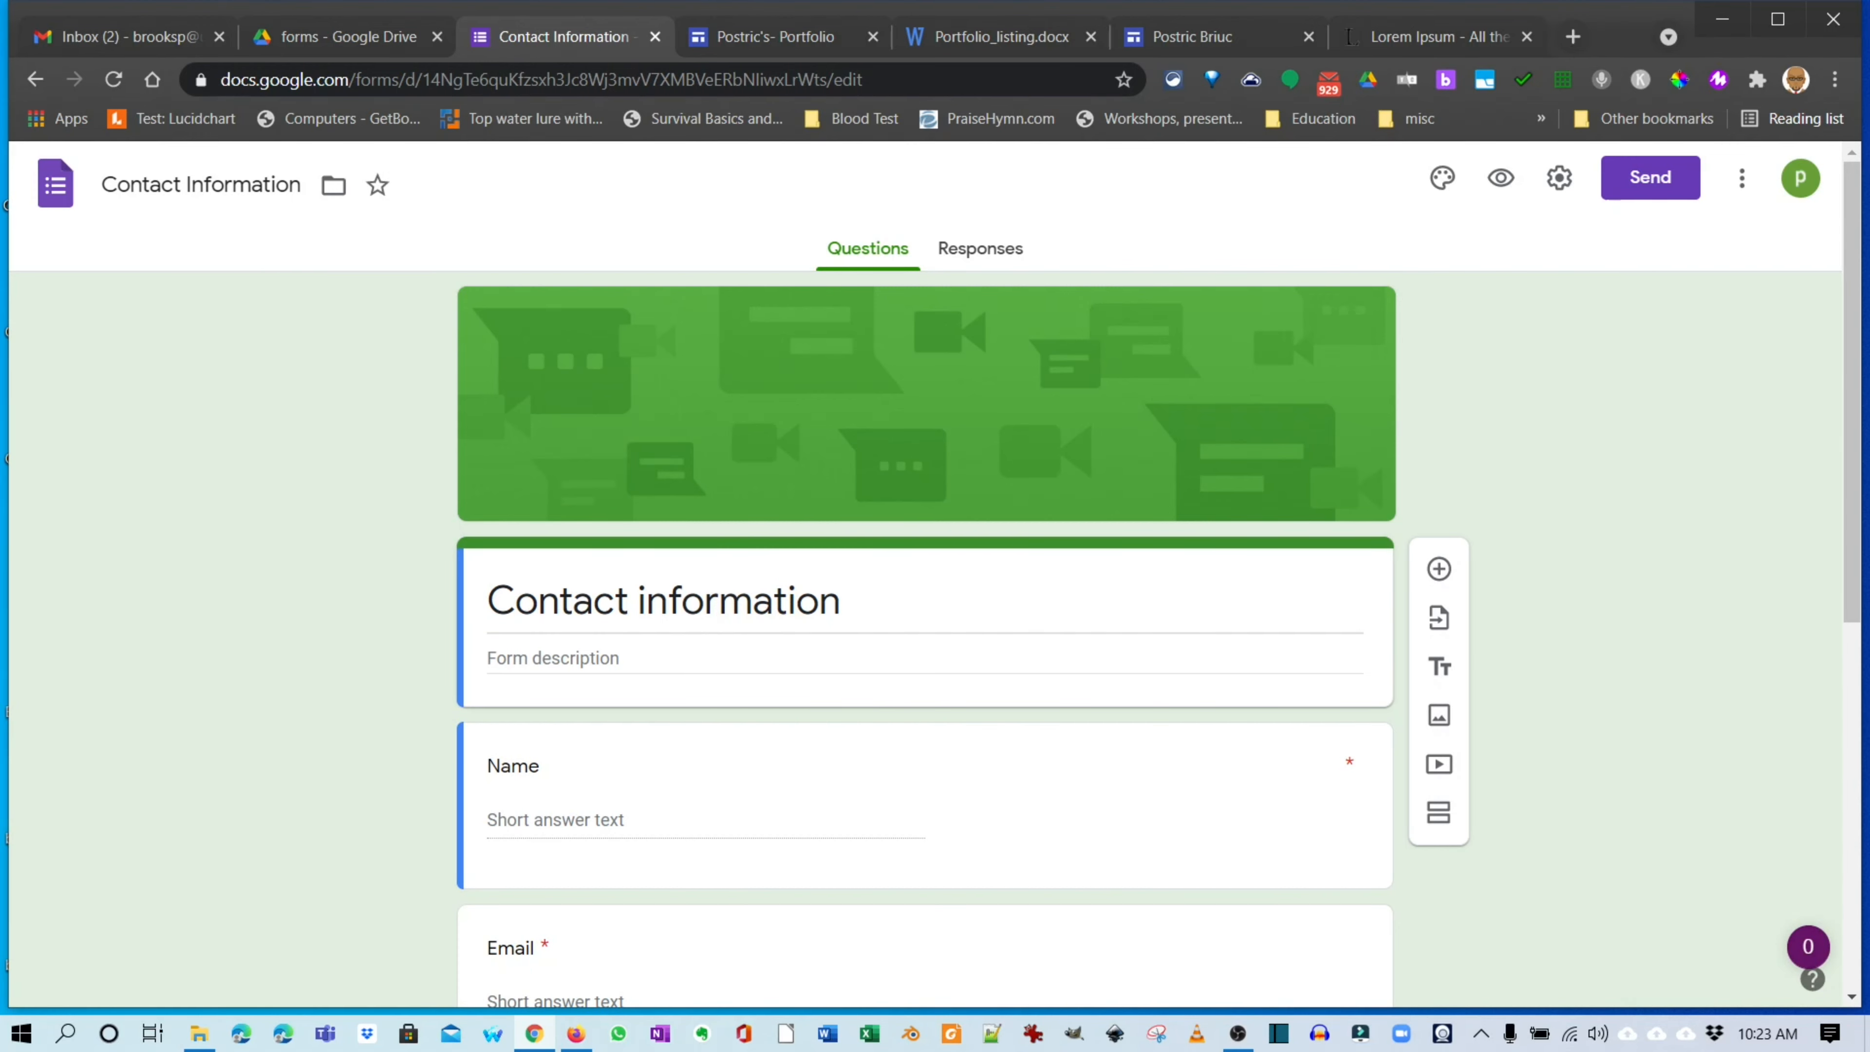
scroll(925, 590, down, 3)
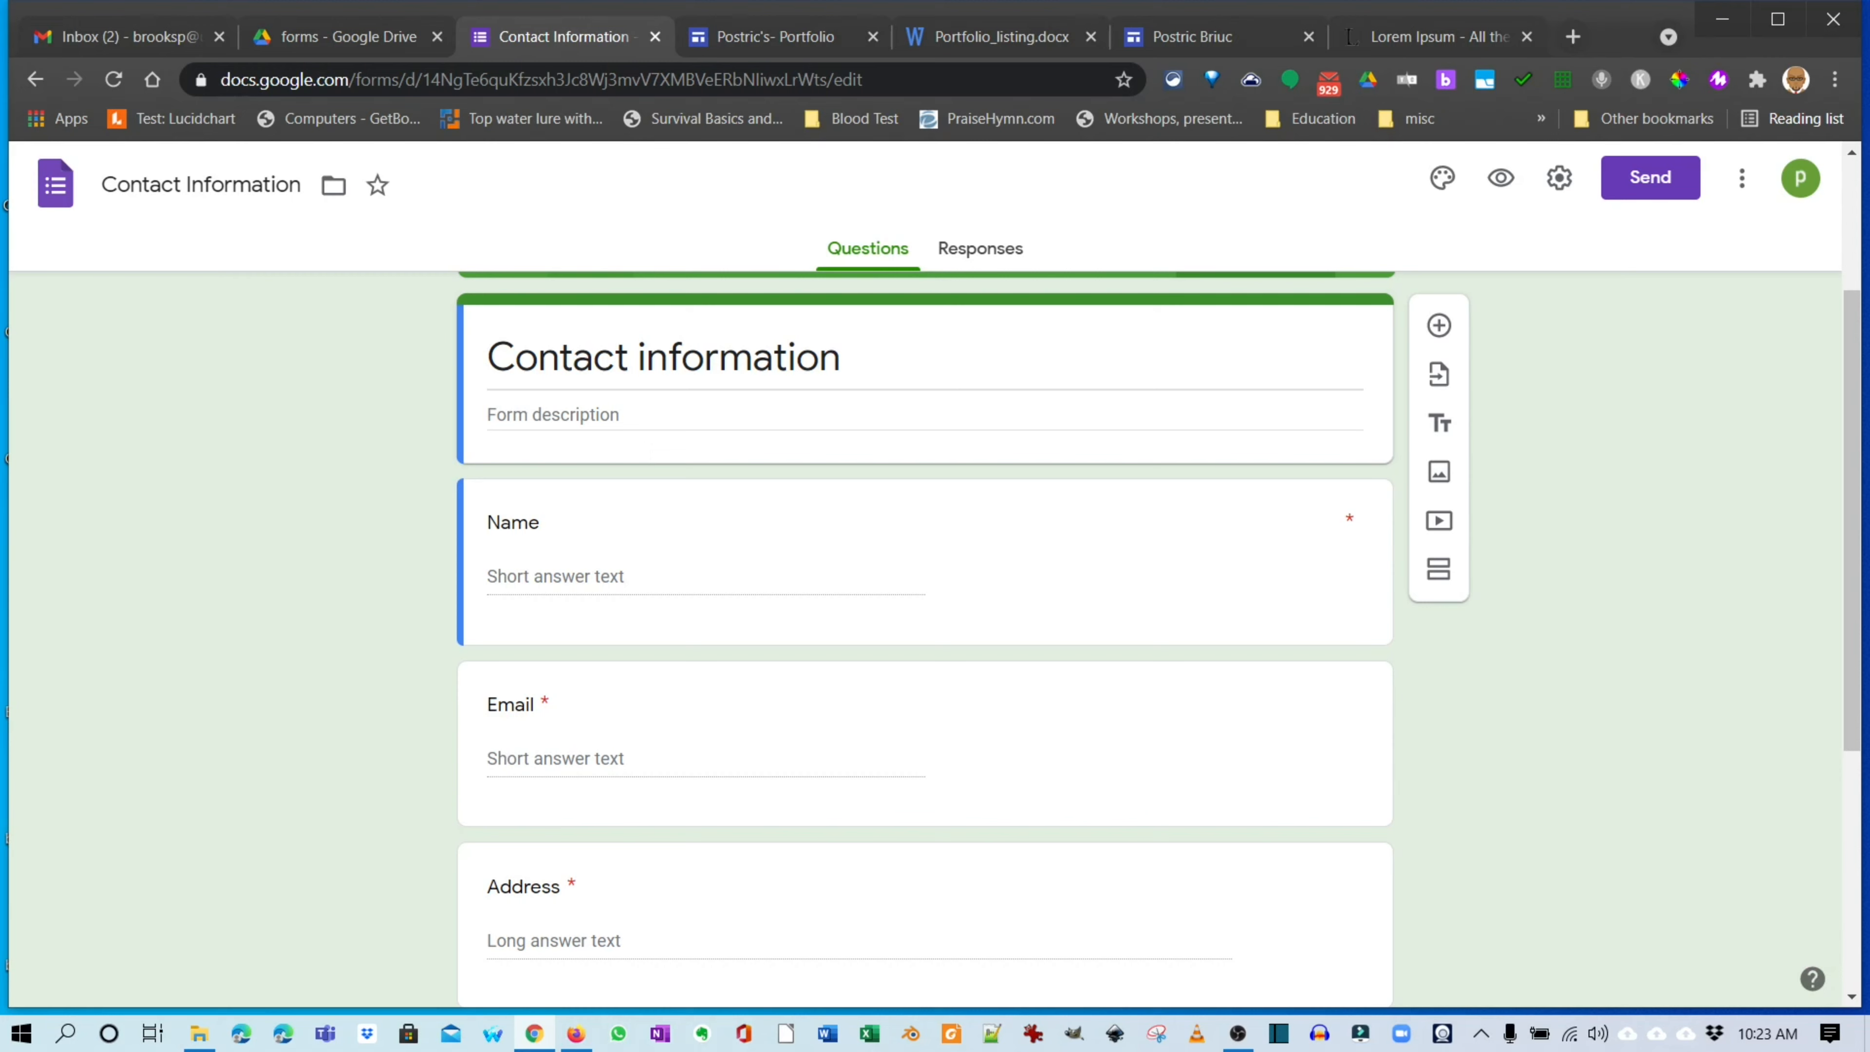
click(103, 184)
text(My)
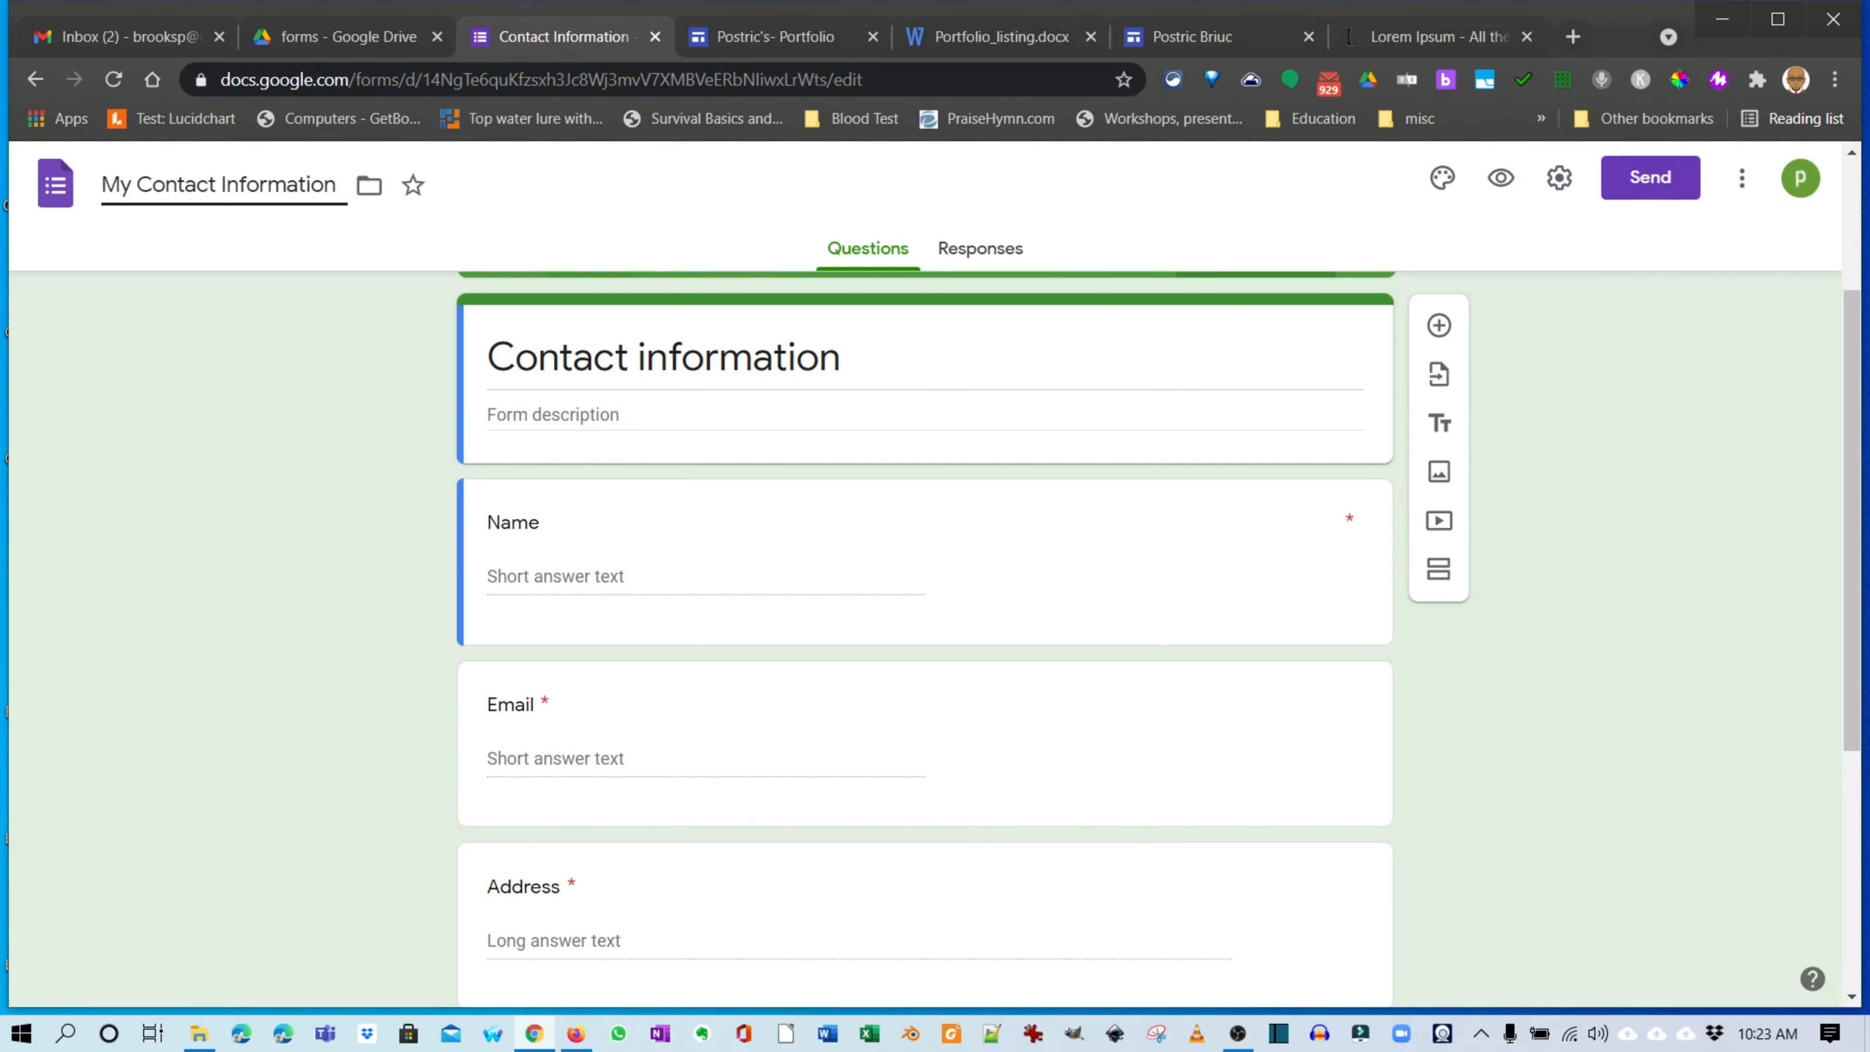
scroll(925, 639, down, 2)
scroll(925, 640, up, 4)
scroll(926, 639, down, 5)
scroll(925, 640, up, 3)
scroll(925, 639, up, 2)
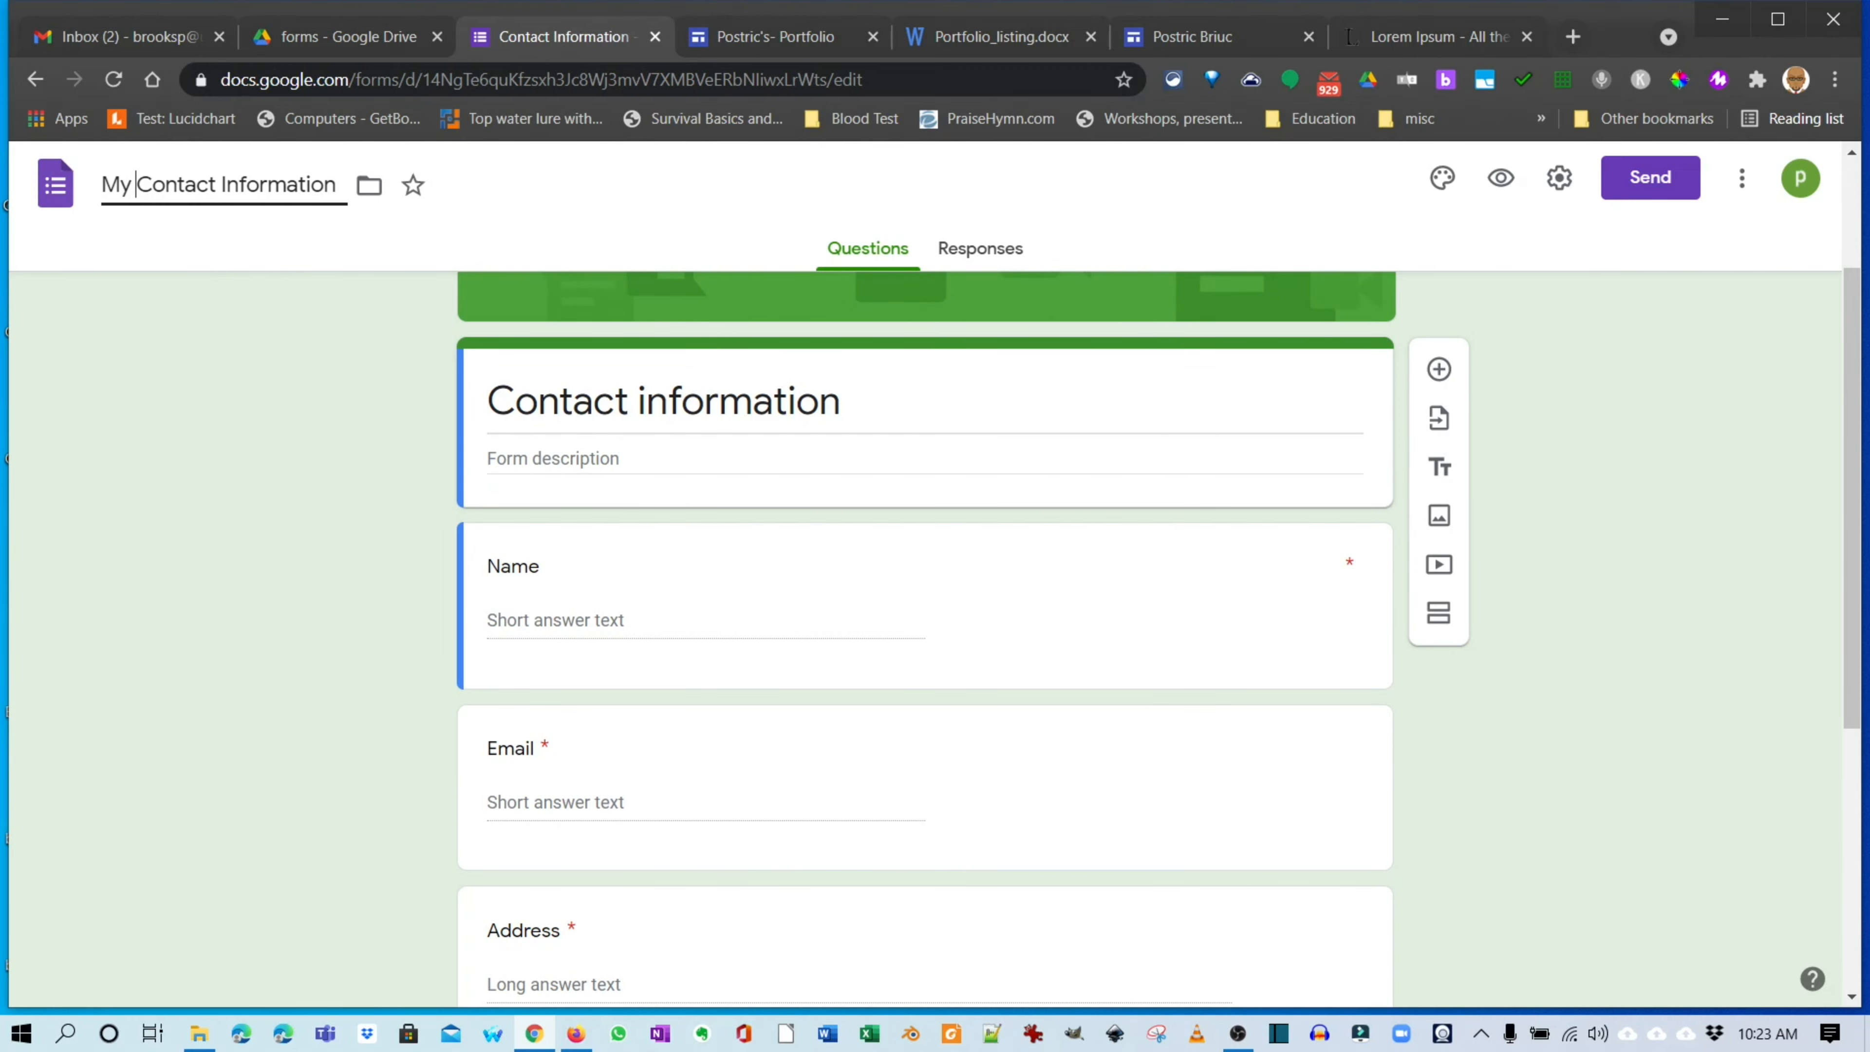
key(Return)
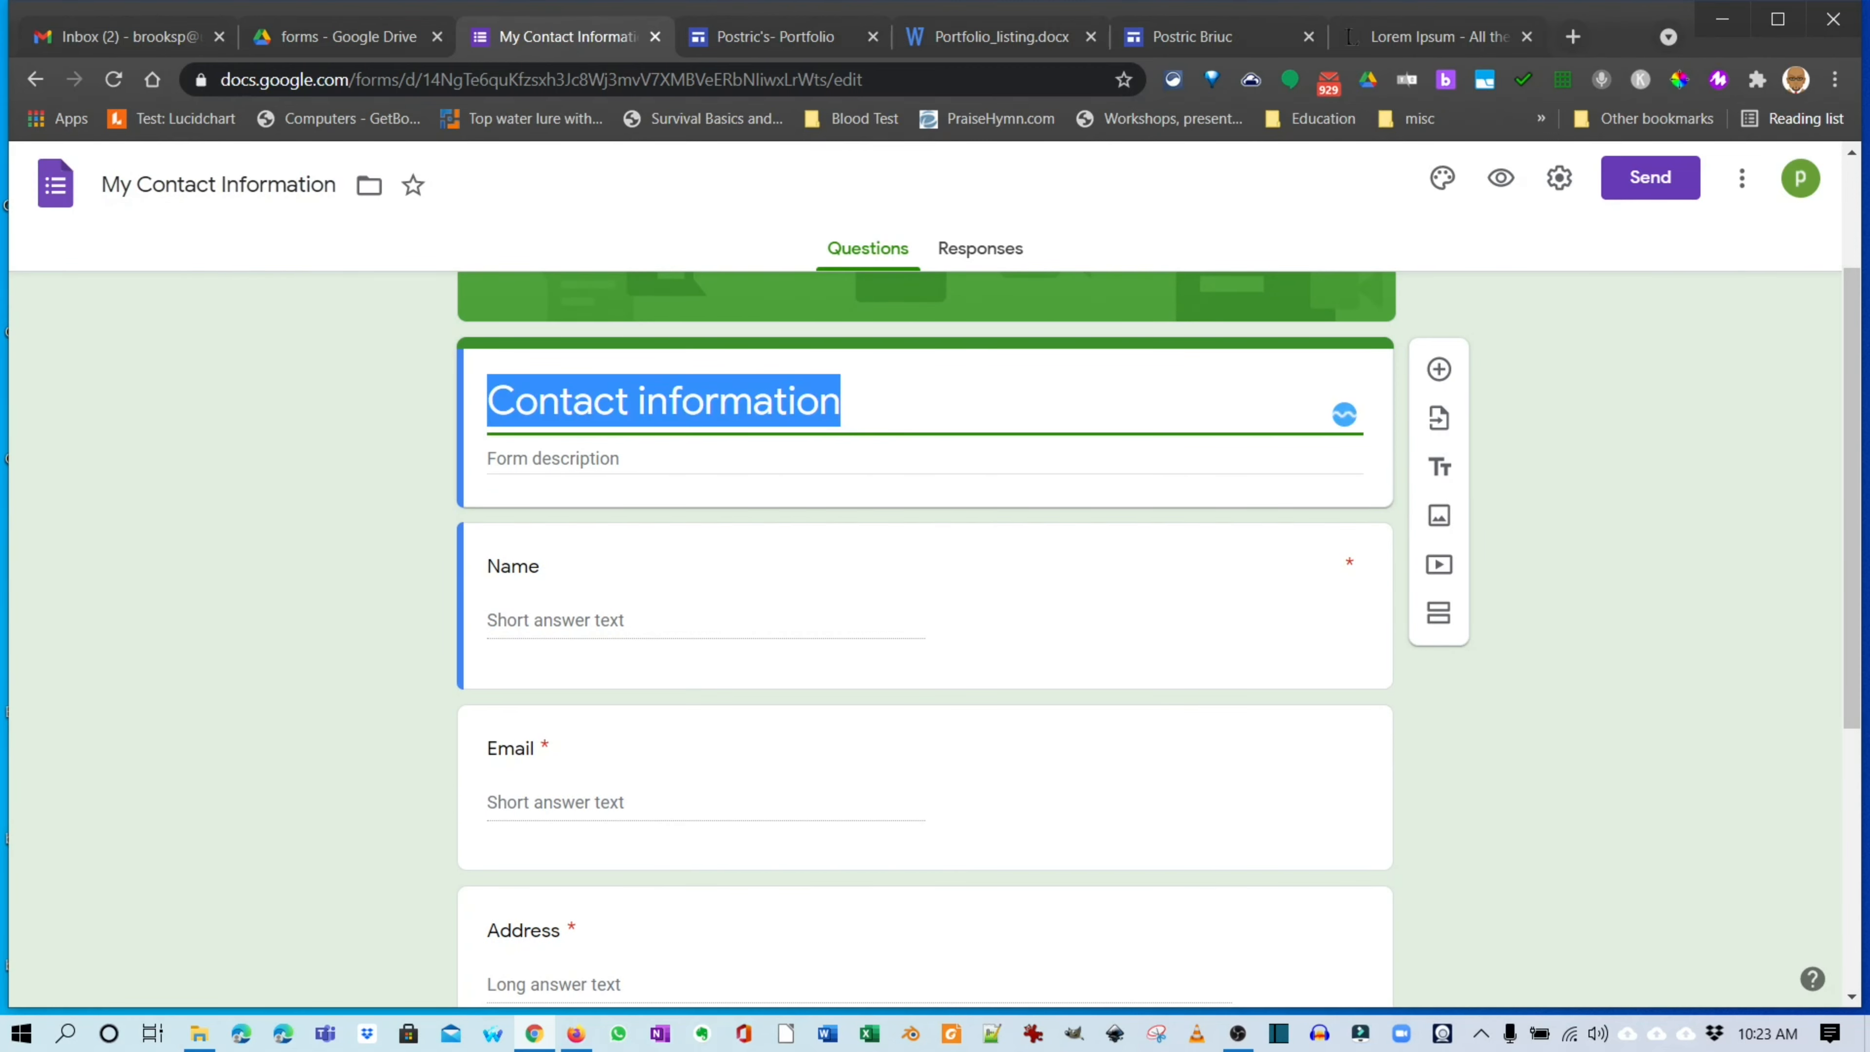
Review the form's Name, Email, Phone number and Comments questions.
scroll(926, 640, down, 1)
click(700, 479)
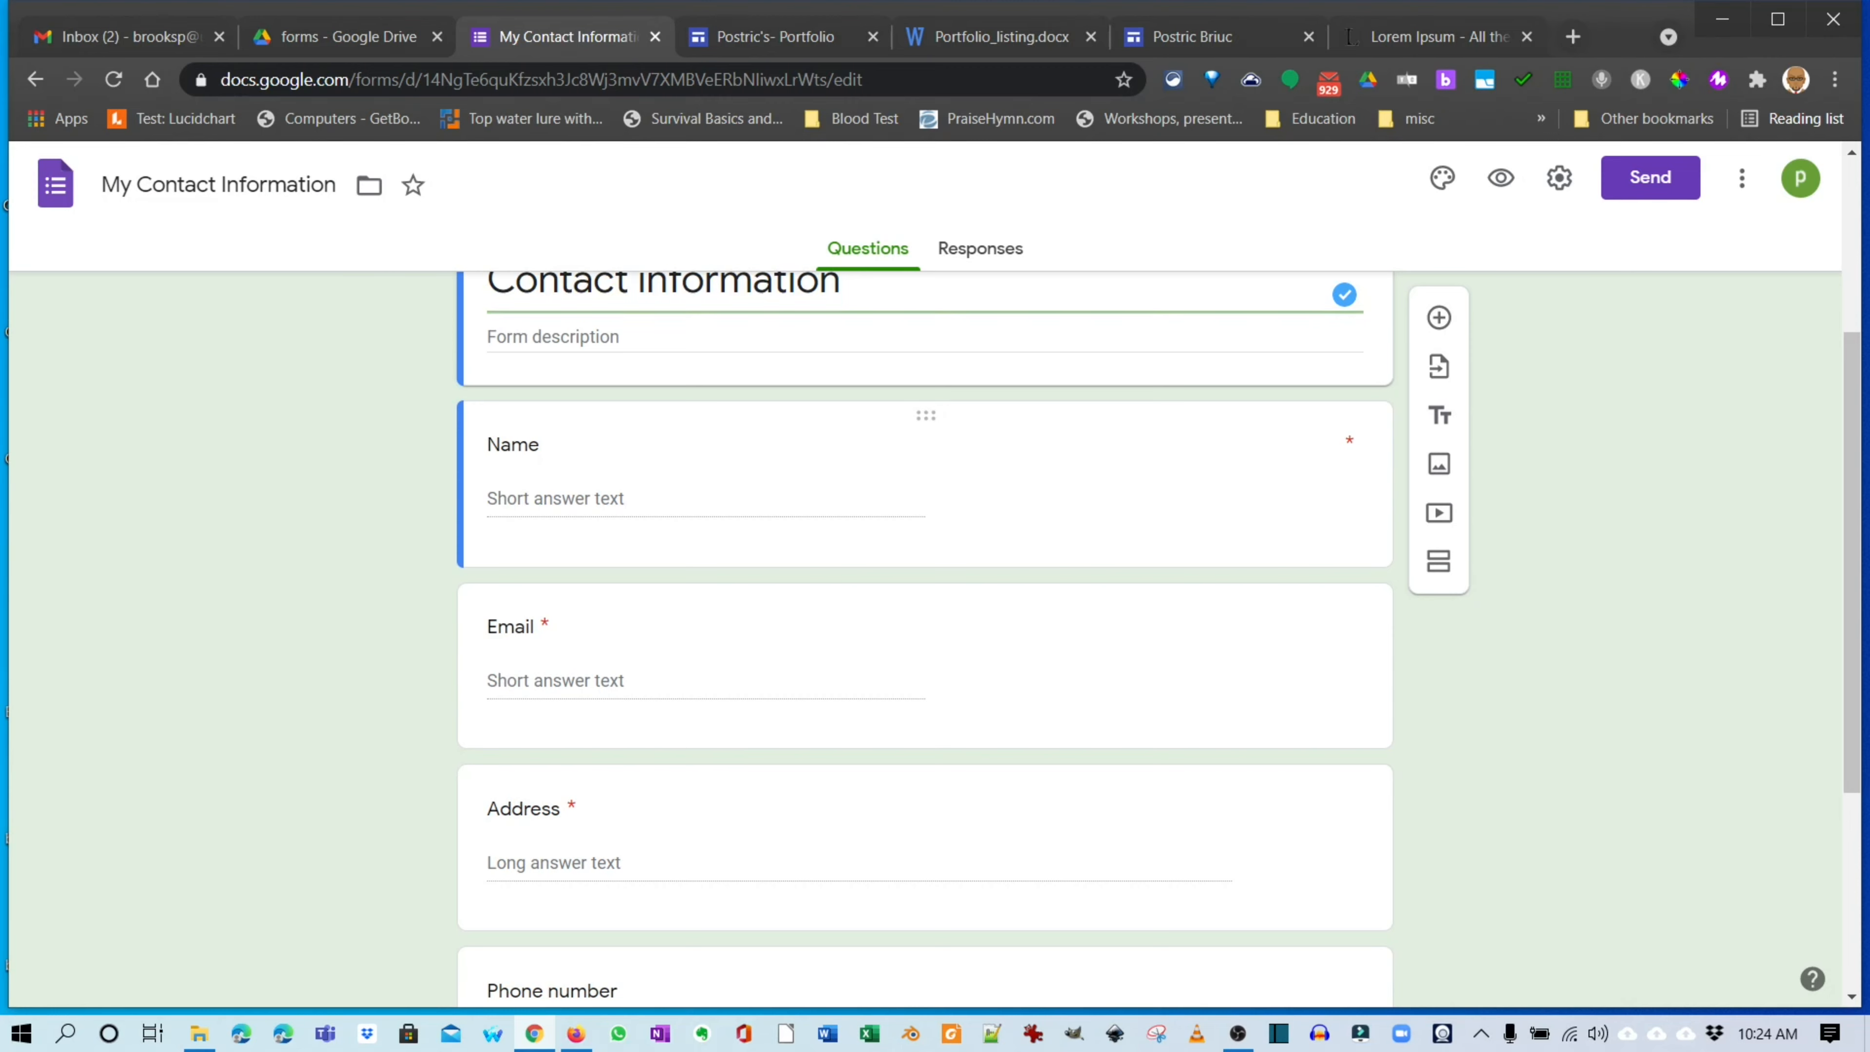
scroll(700, 479, up, 1)
scroll(737, 639, down, 2)
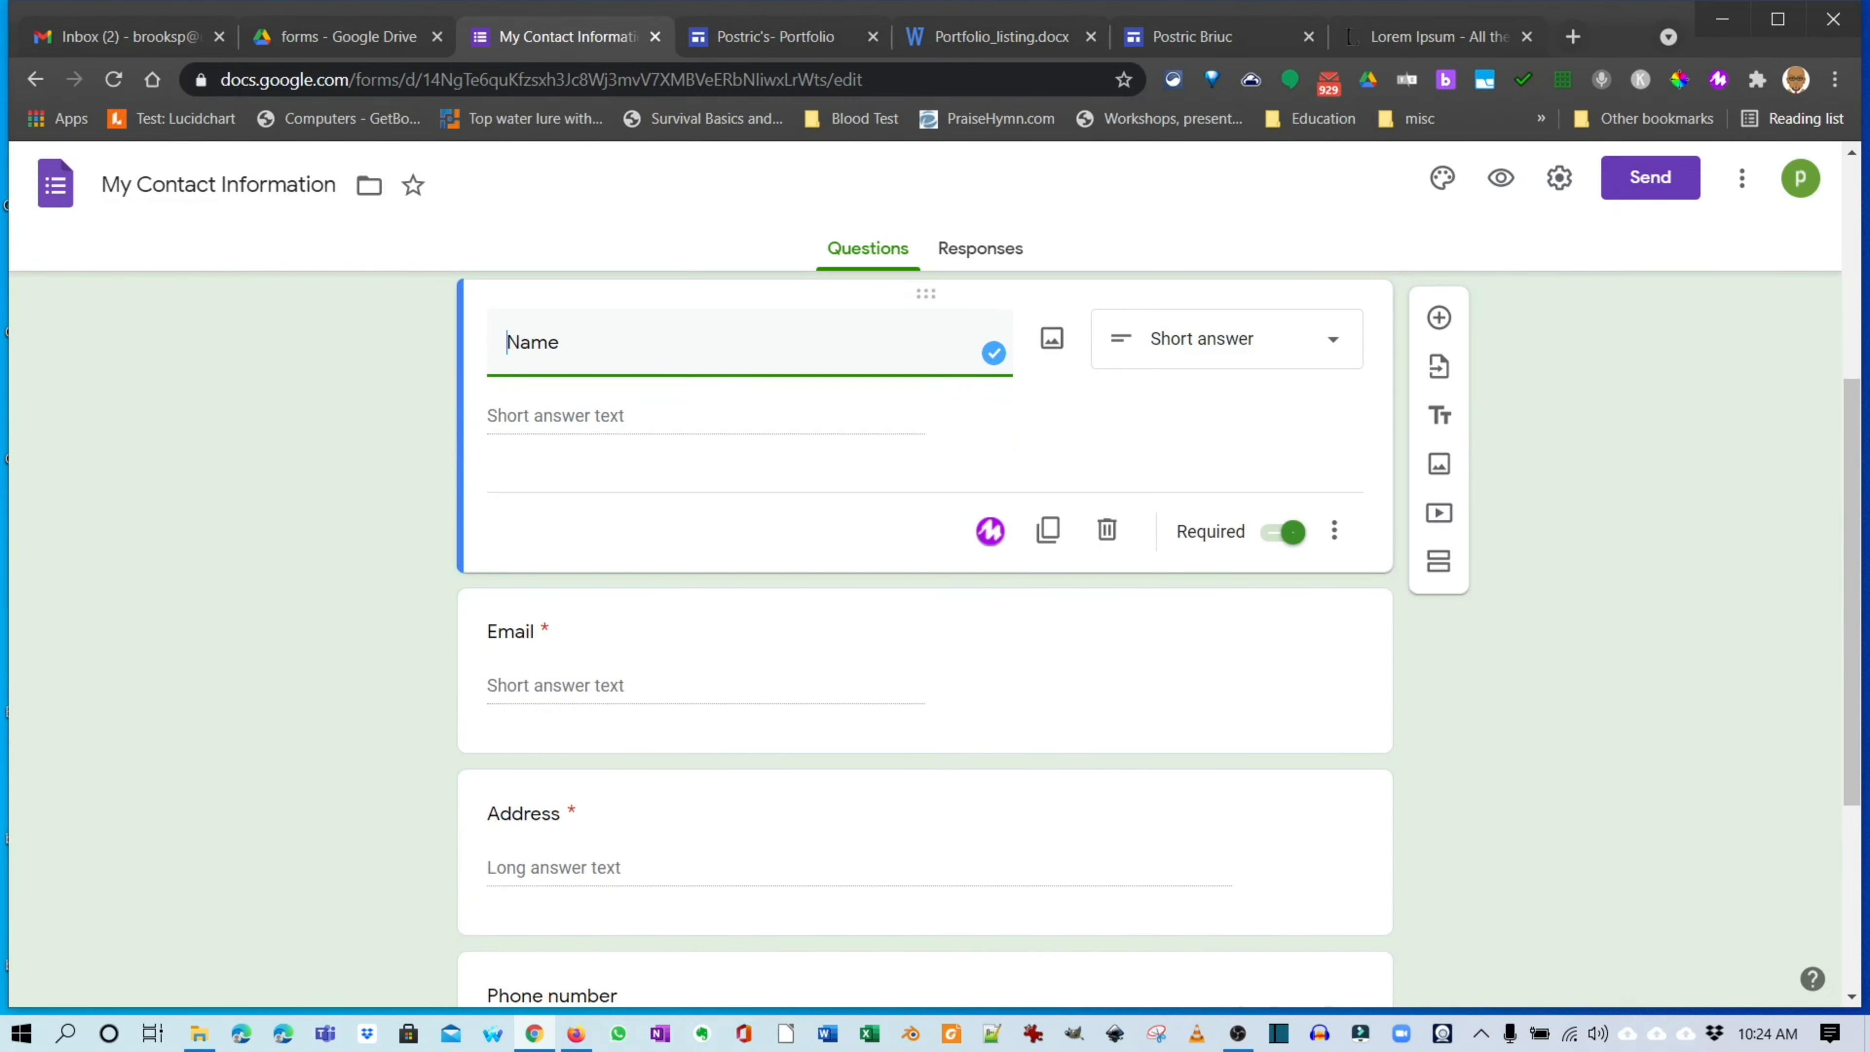
click(736, 656)
scroll(736, 656, down, 4)
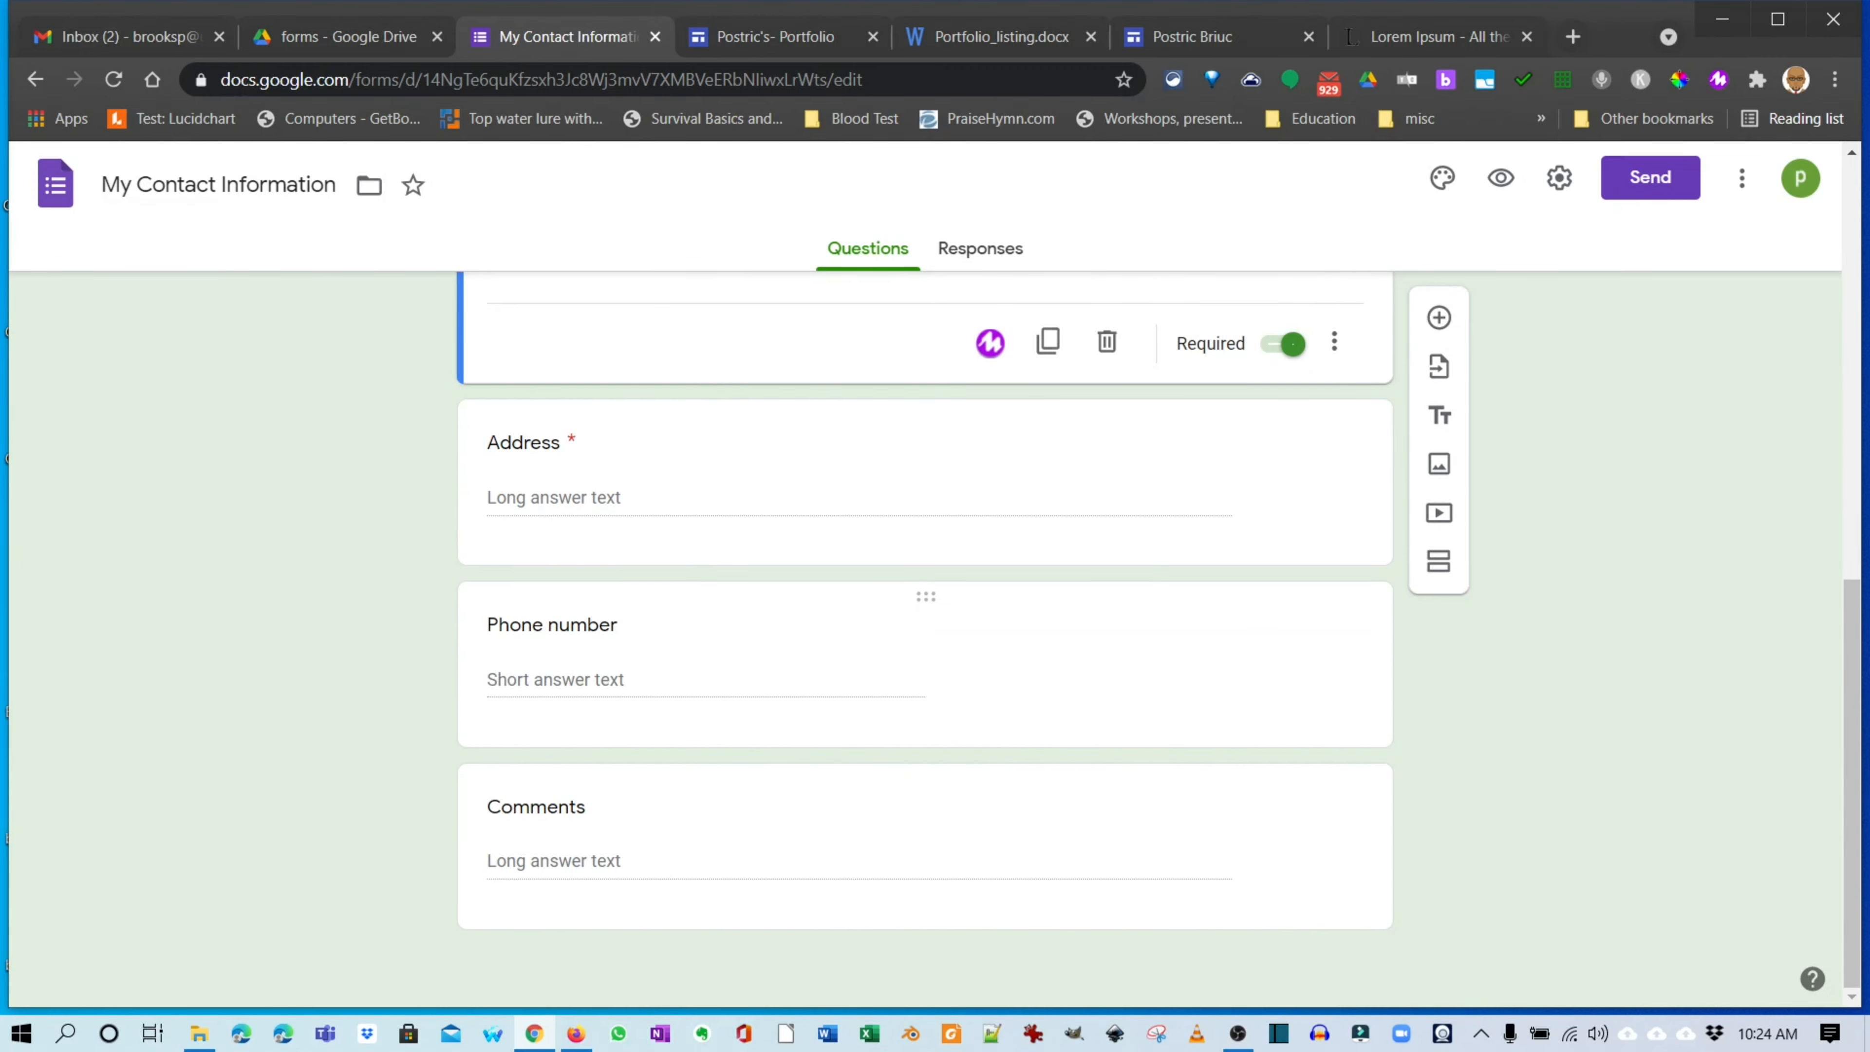
click(736, 656)
click(736, 818)
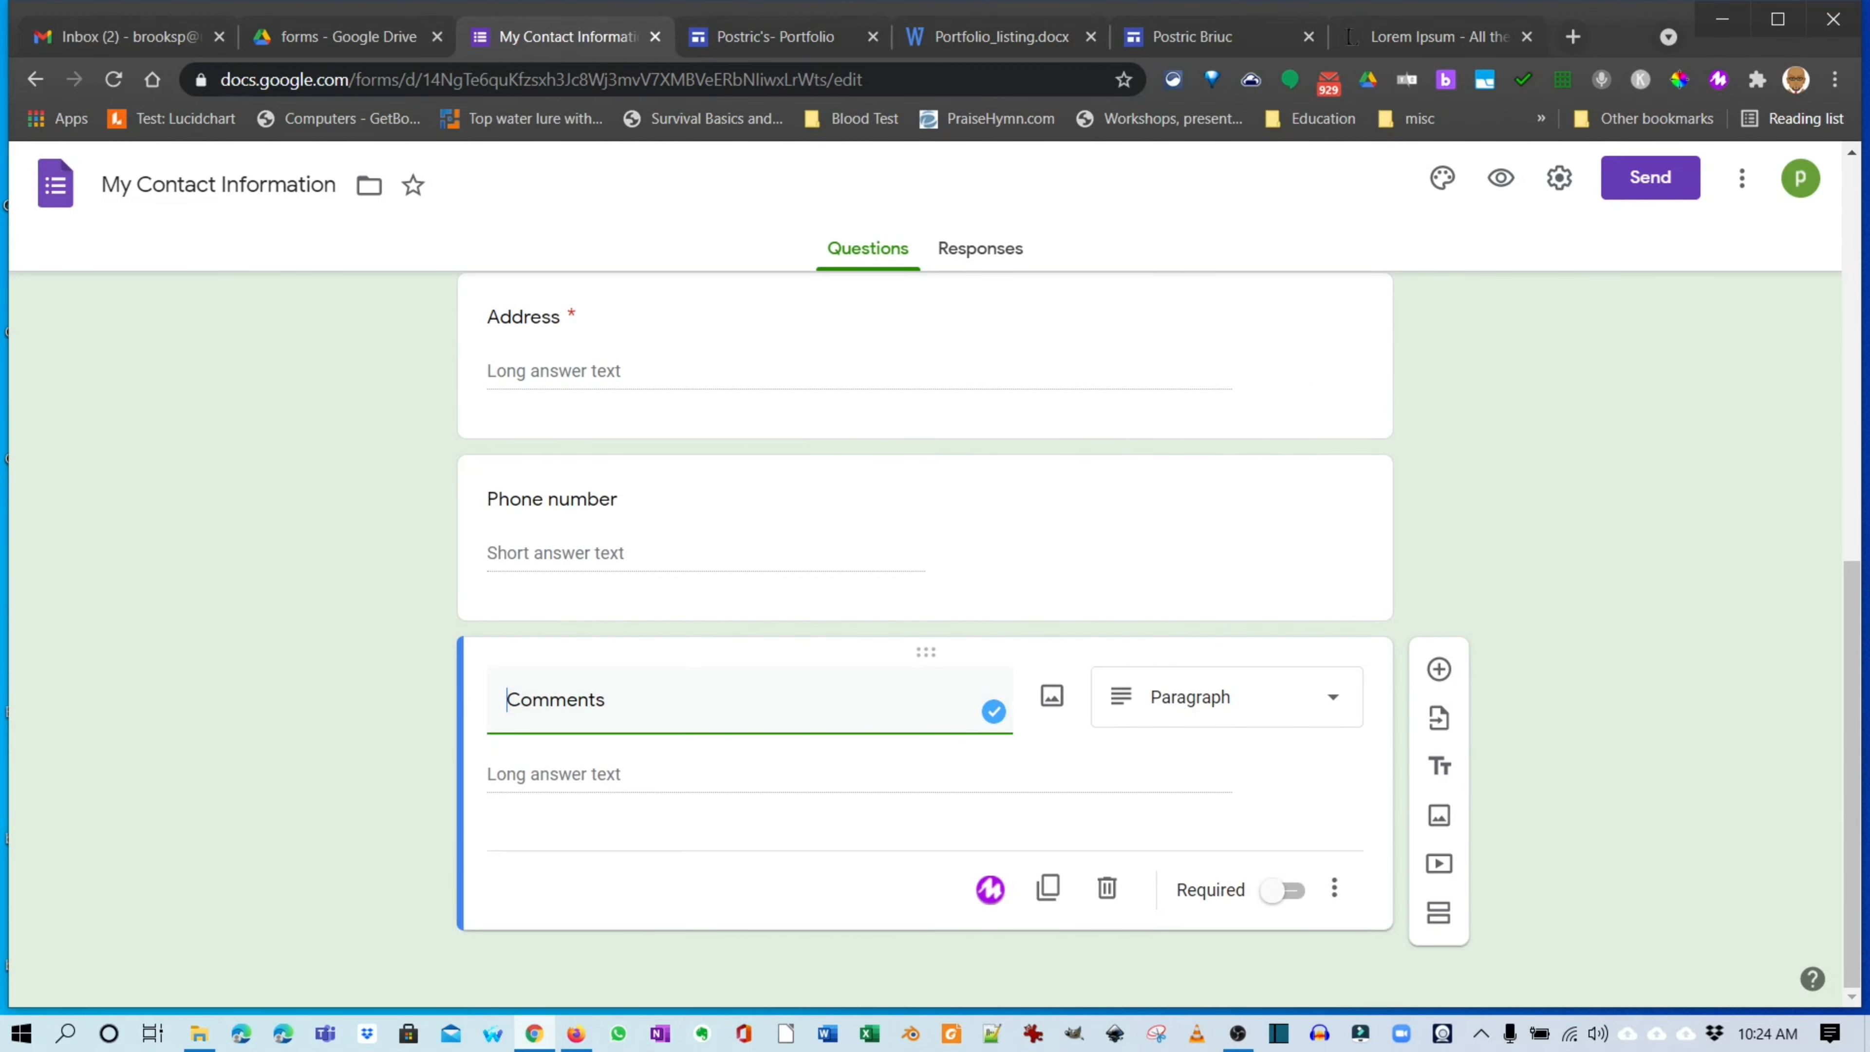
scroll(926, 634, up, 7)
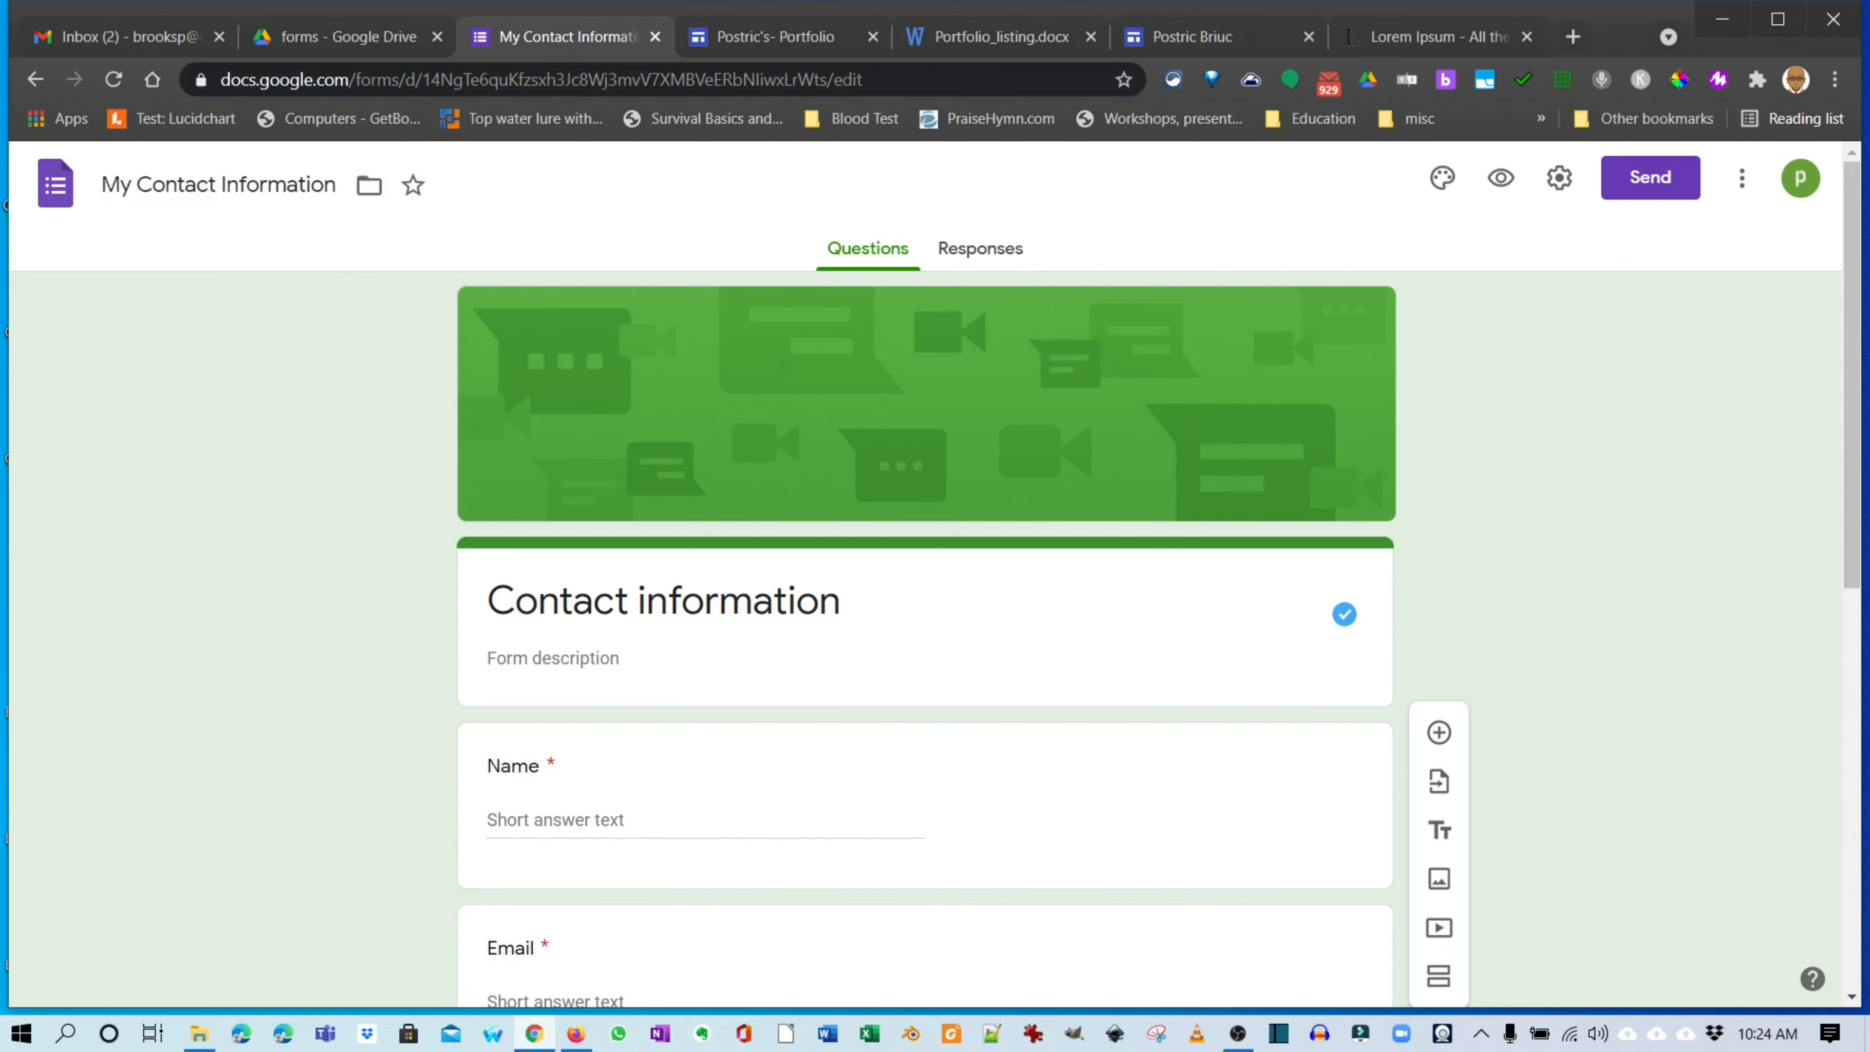
scroll(925, 634, down, 3)
scroll(925, 633, up, 3)
scroll(925, 634, down, 6)
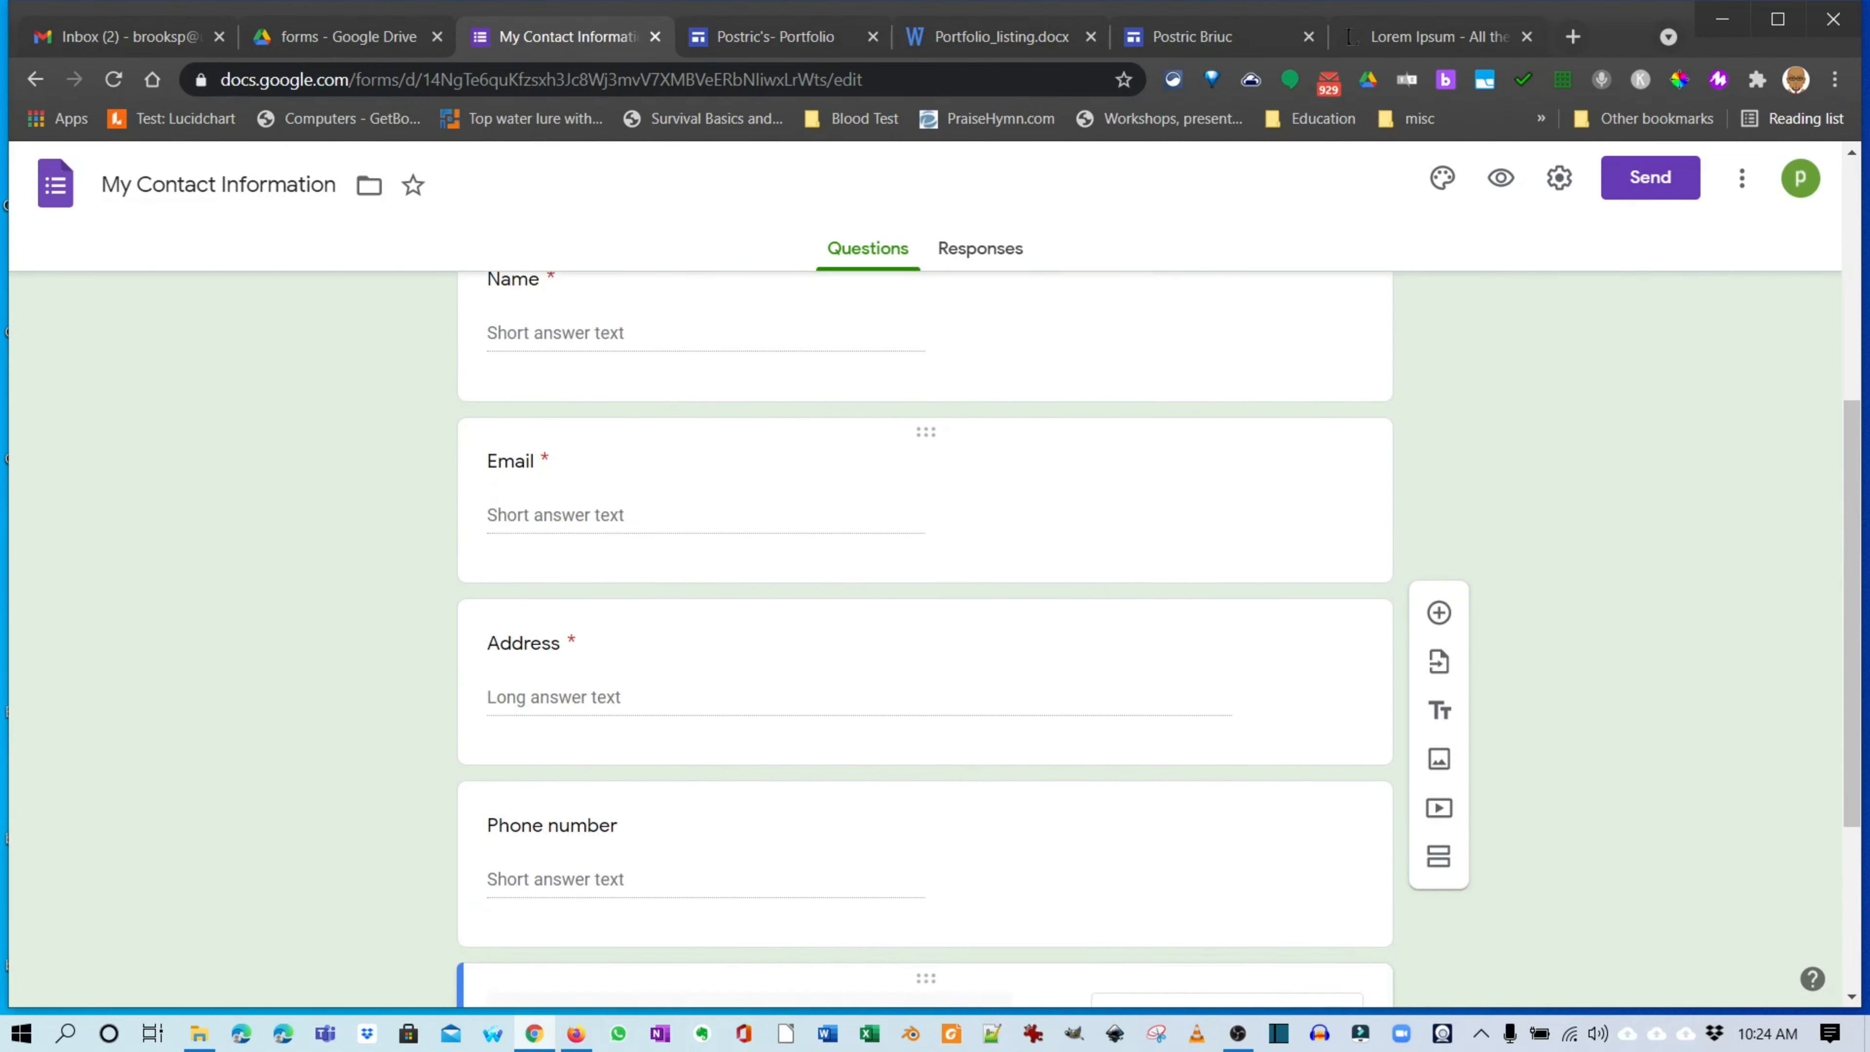
scroll(926, 634, up, 5)
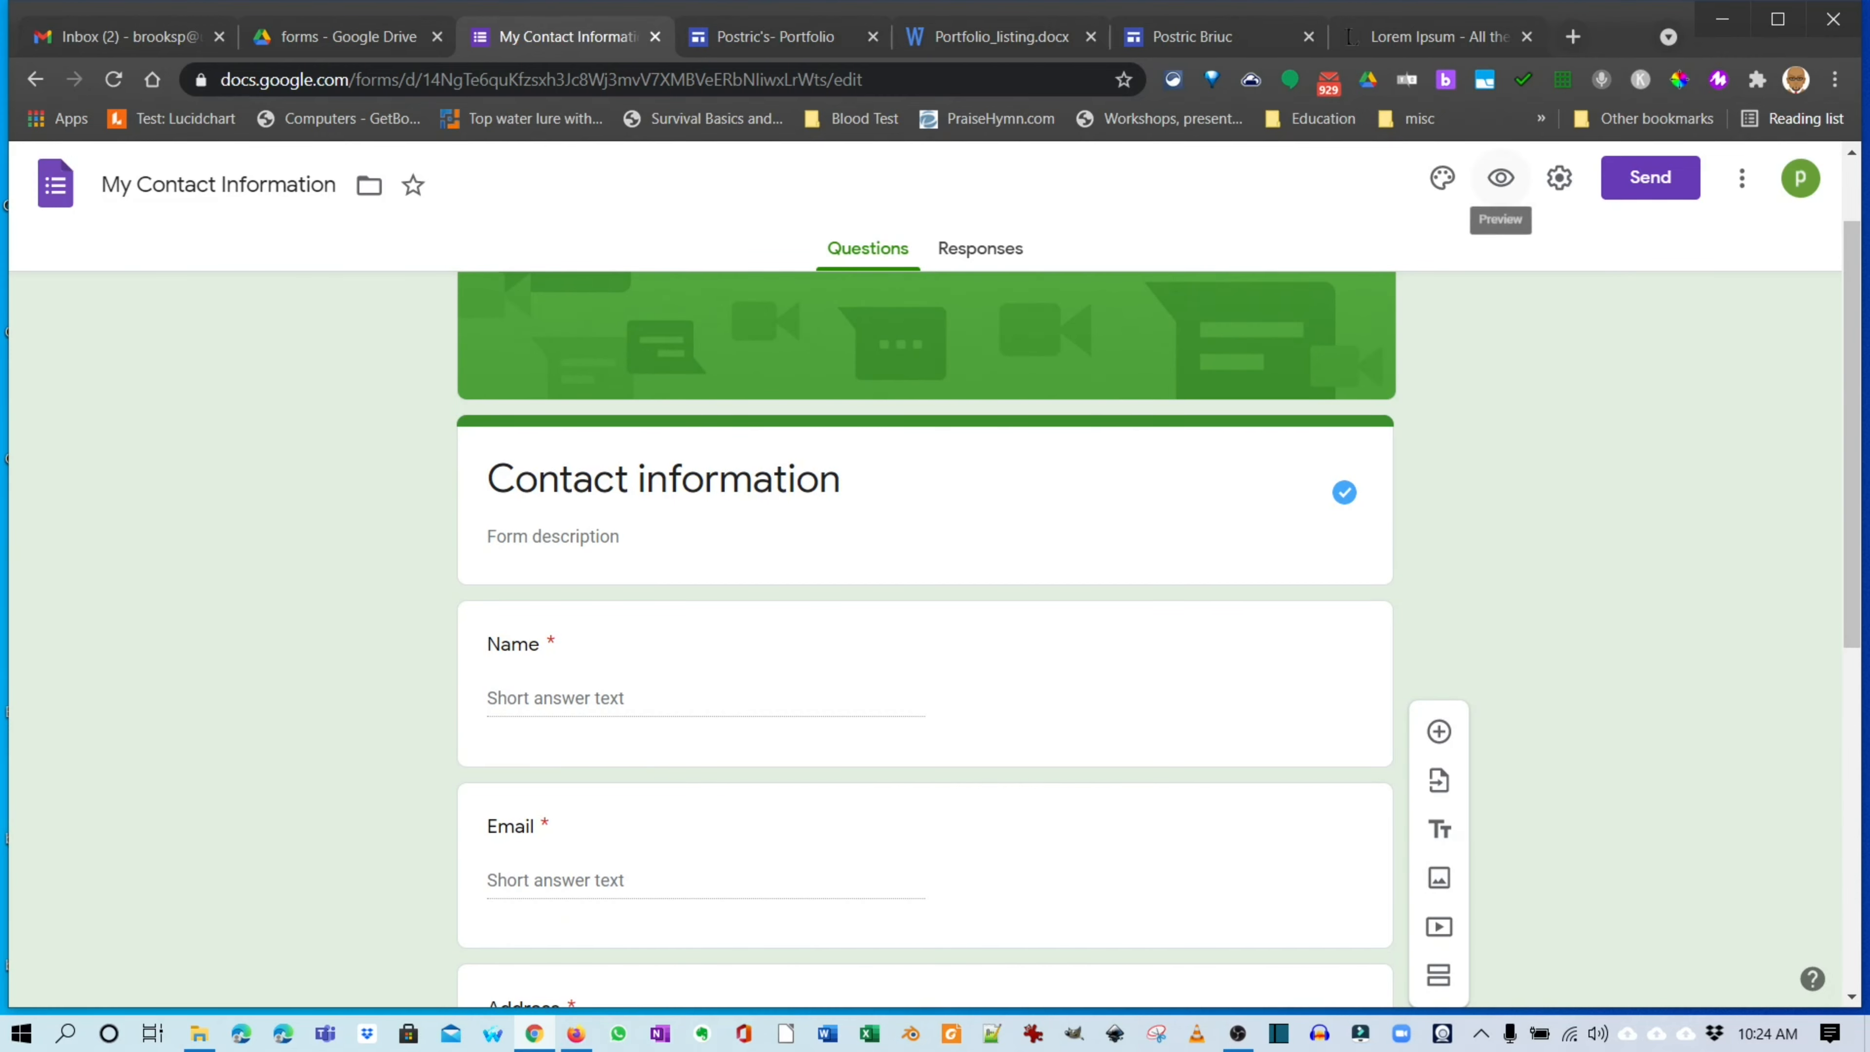
Preview the Contact Information form as respondents see it, scrolling through its questions.
click(1501, 178)
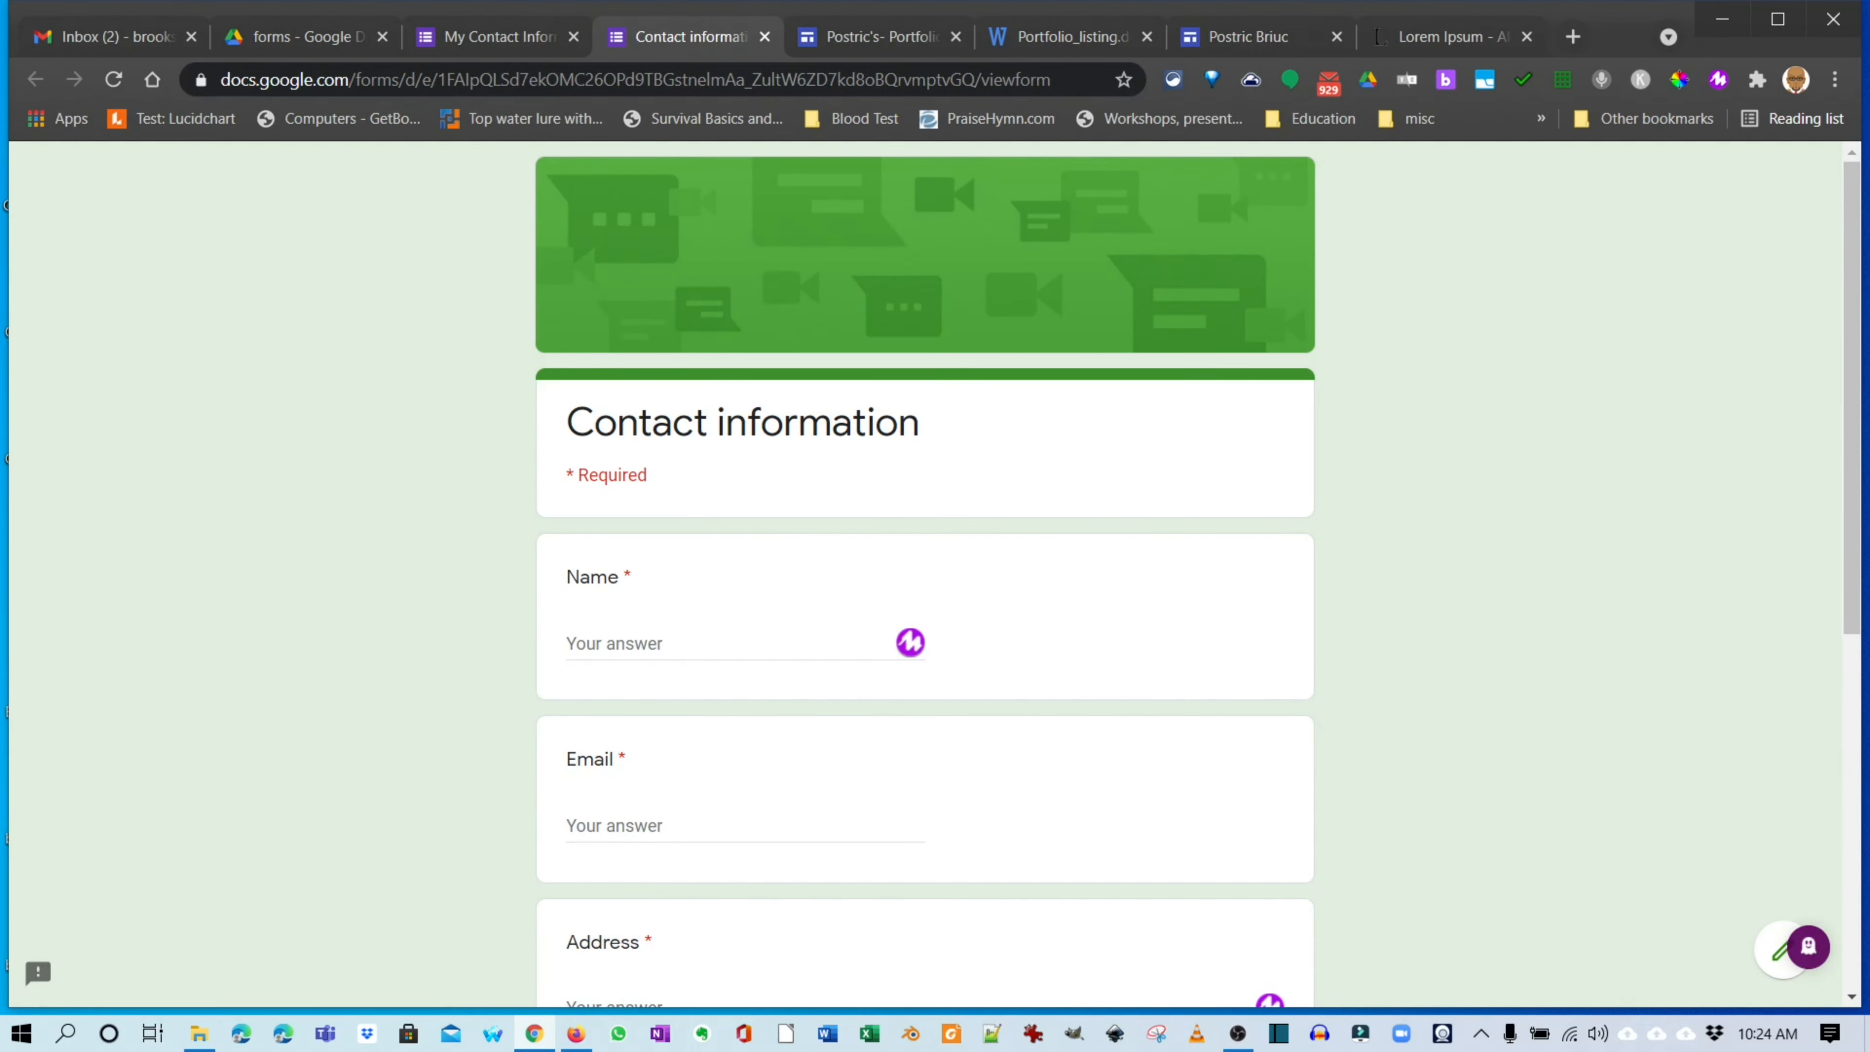
scroll(925, 575, down, 3)
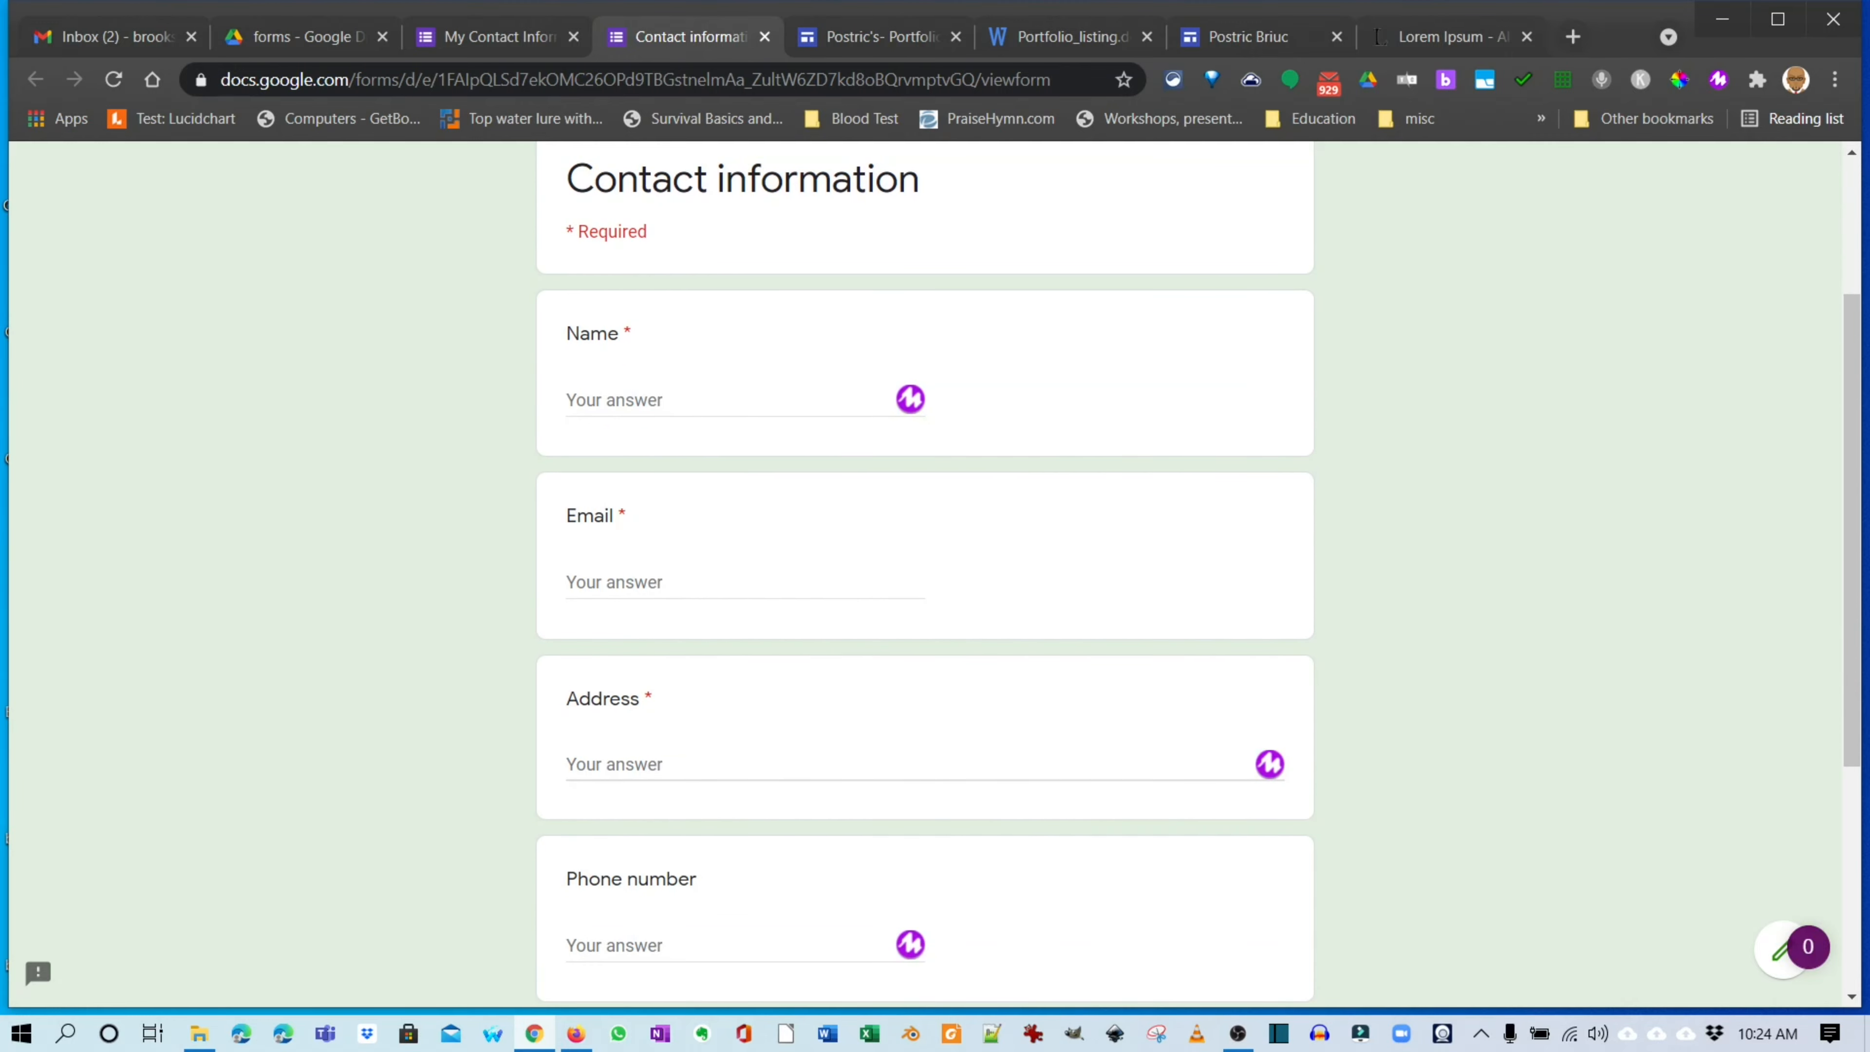
scroll(925, 575, down, 5)
scroll(926, 574, up, 8)
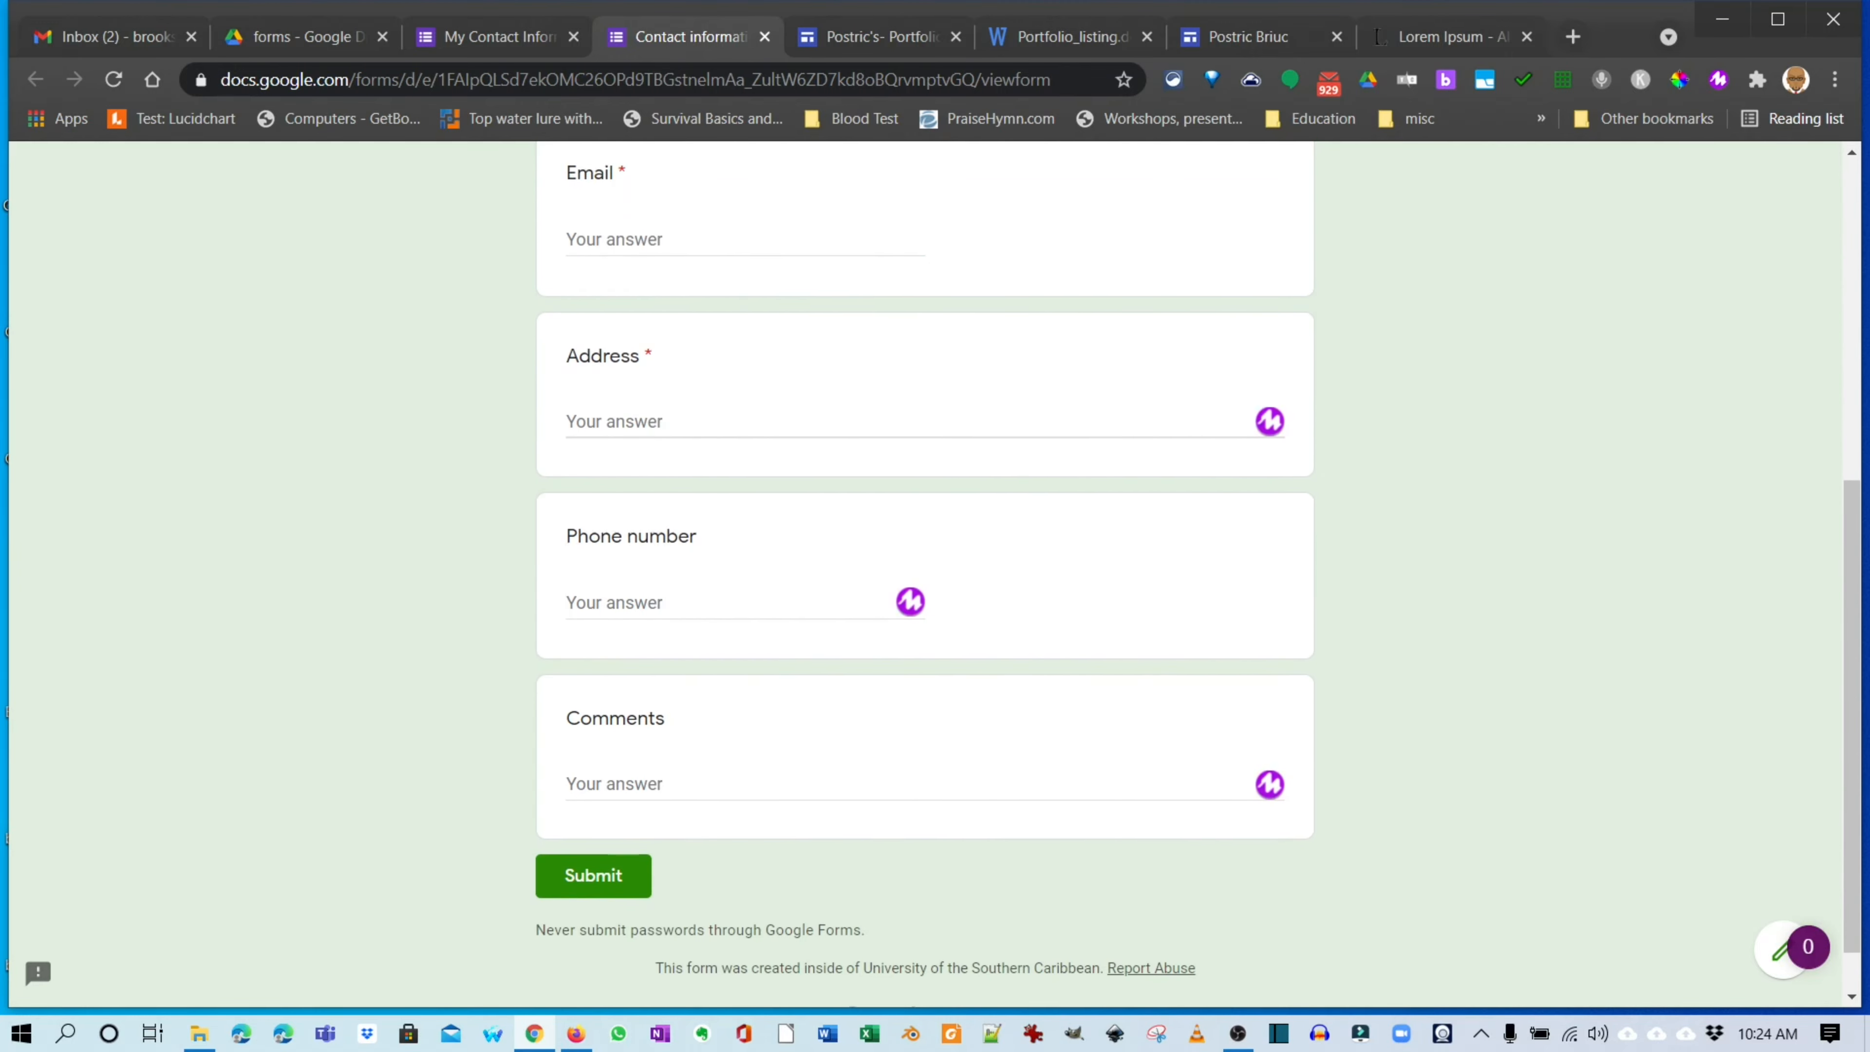
scroll(925, 574, down, 5)
scroll(925, 574, up, 5)
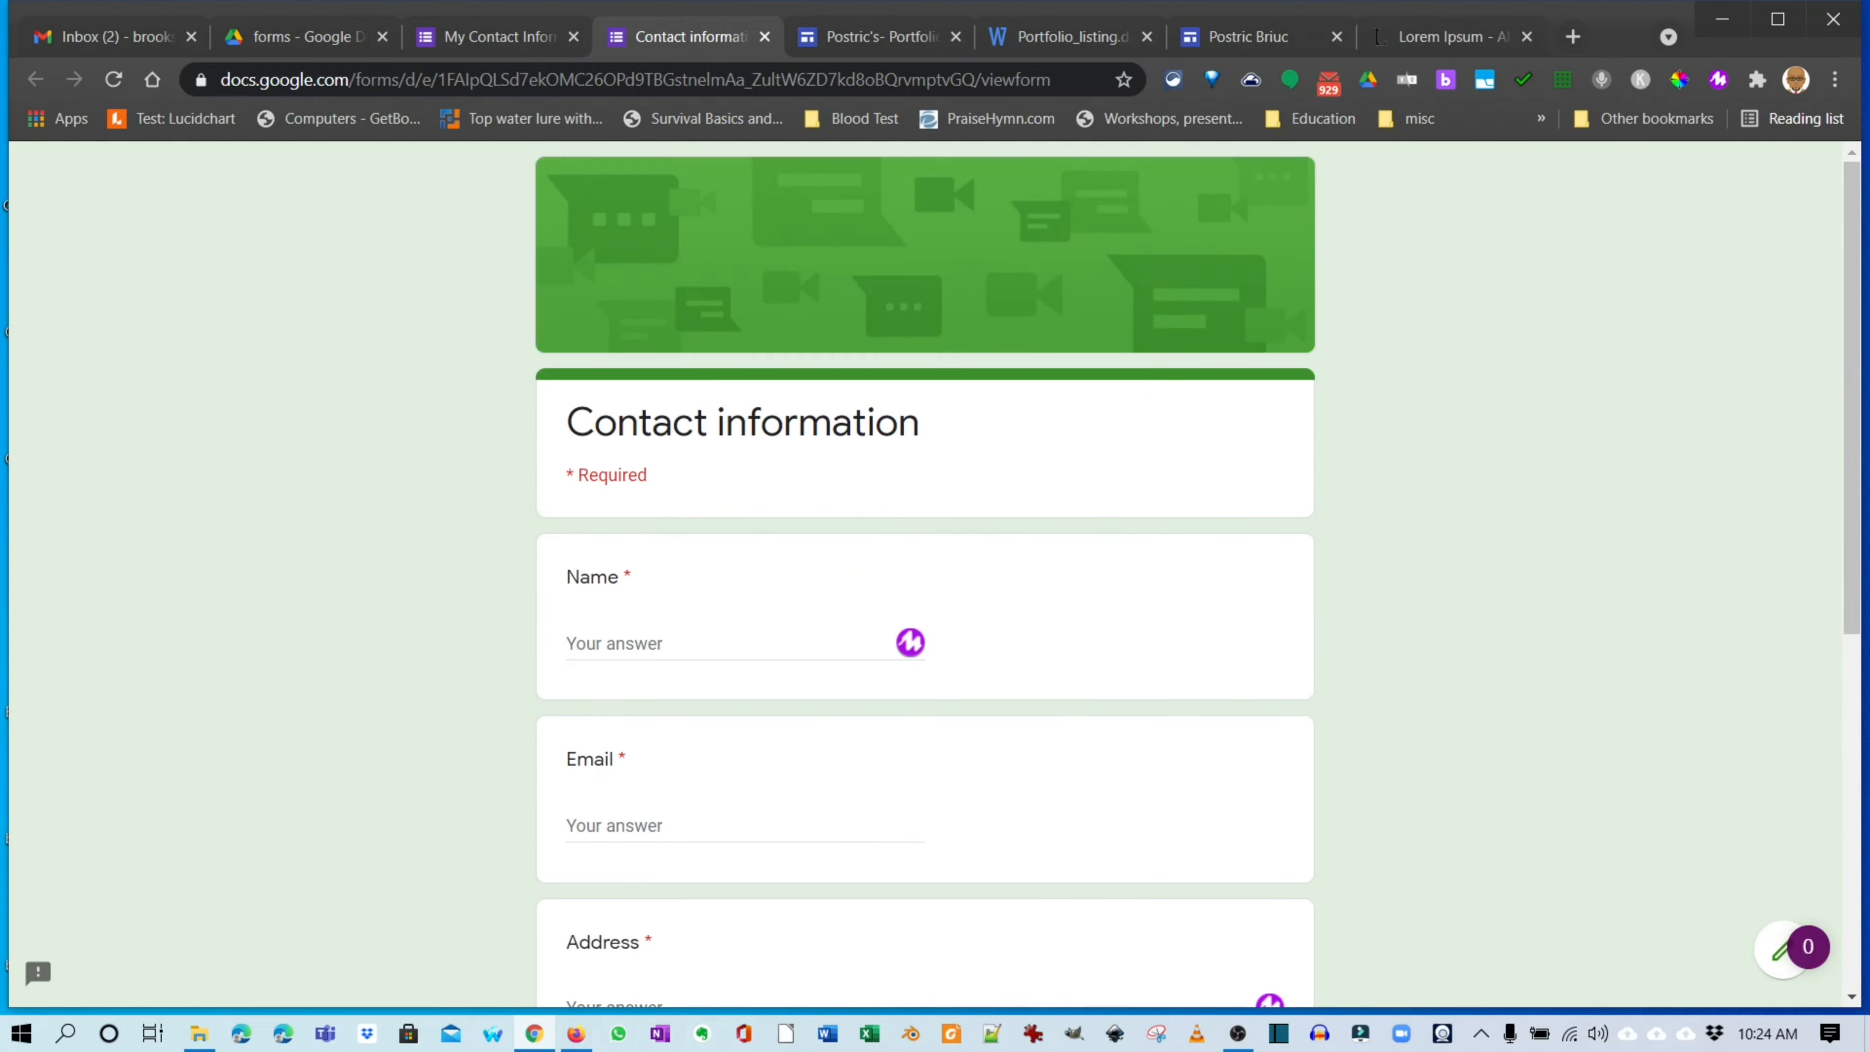
scroll(926, 575, down, 3)
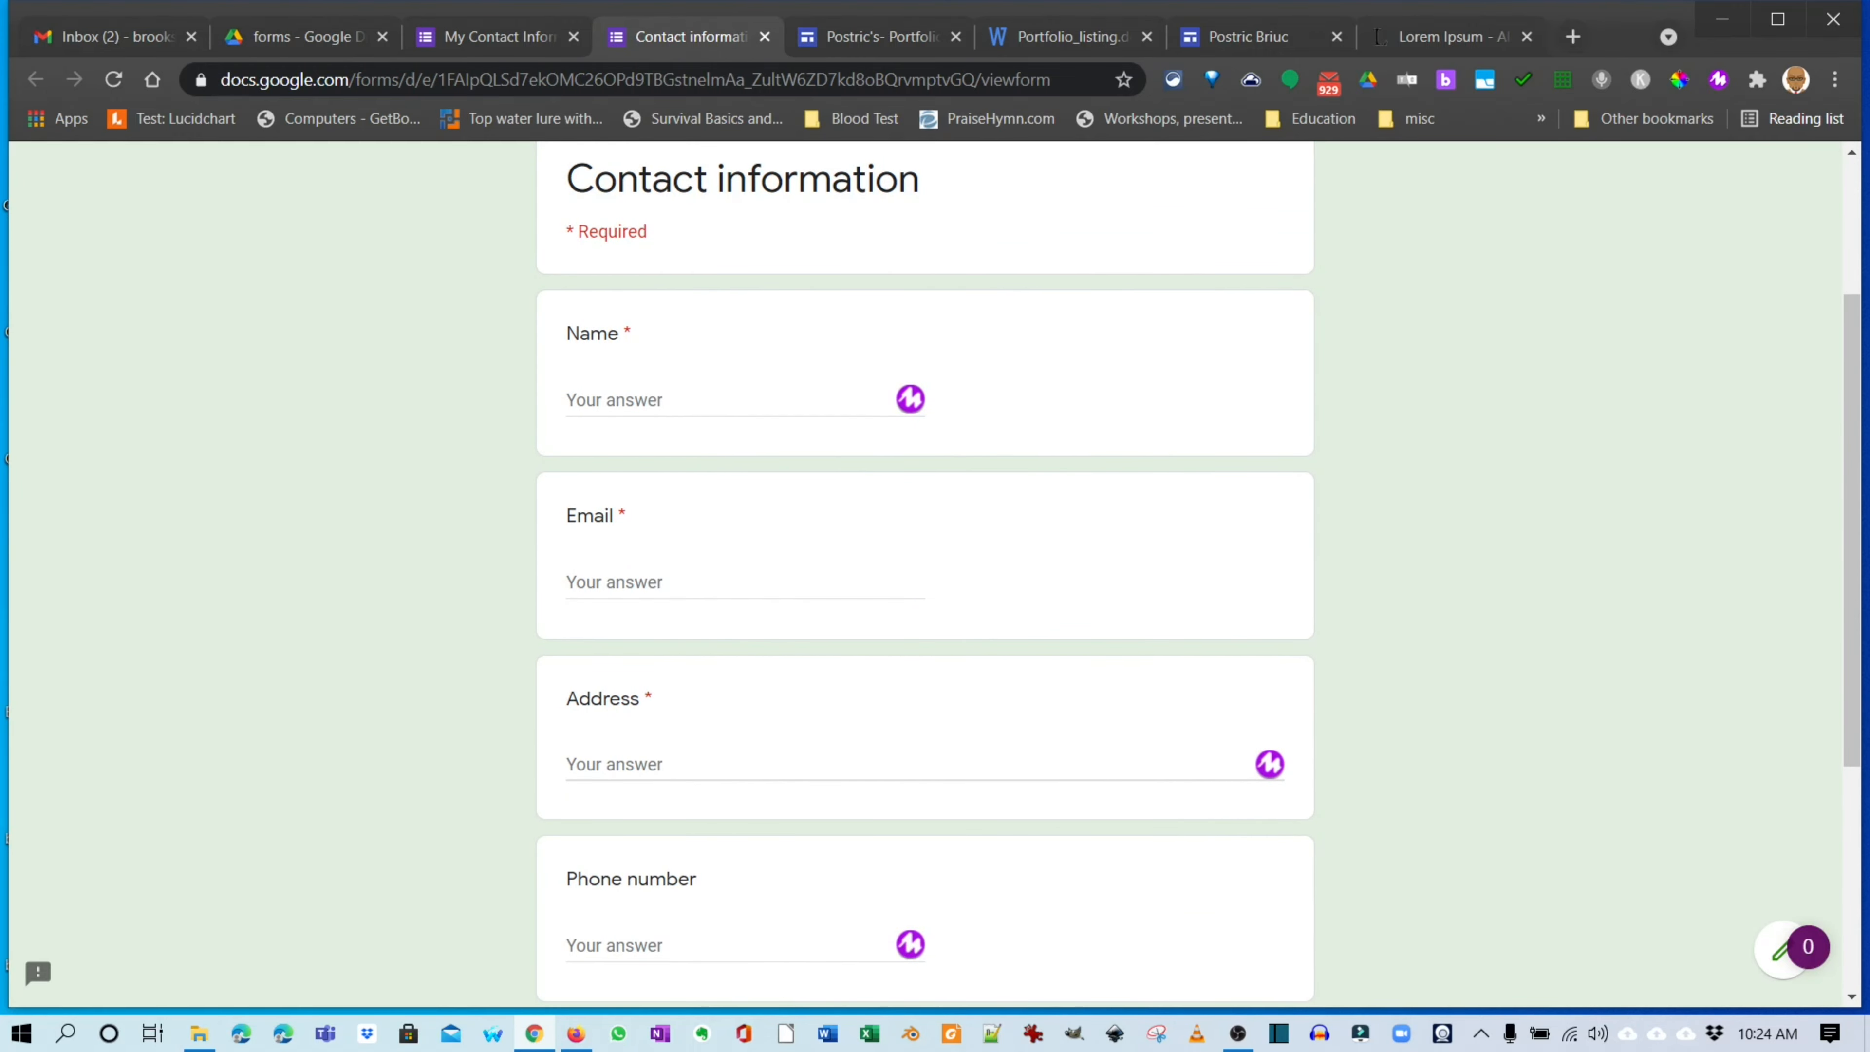
scroll(925, 575, up, 3)
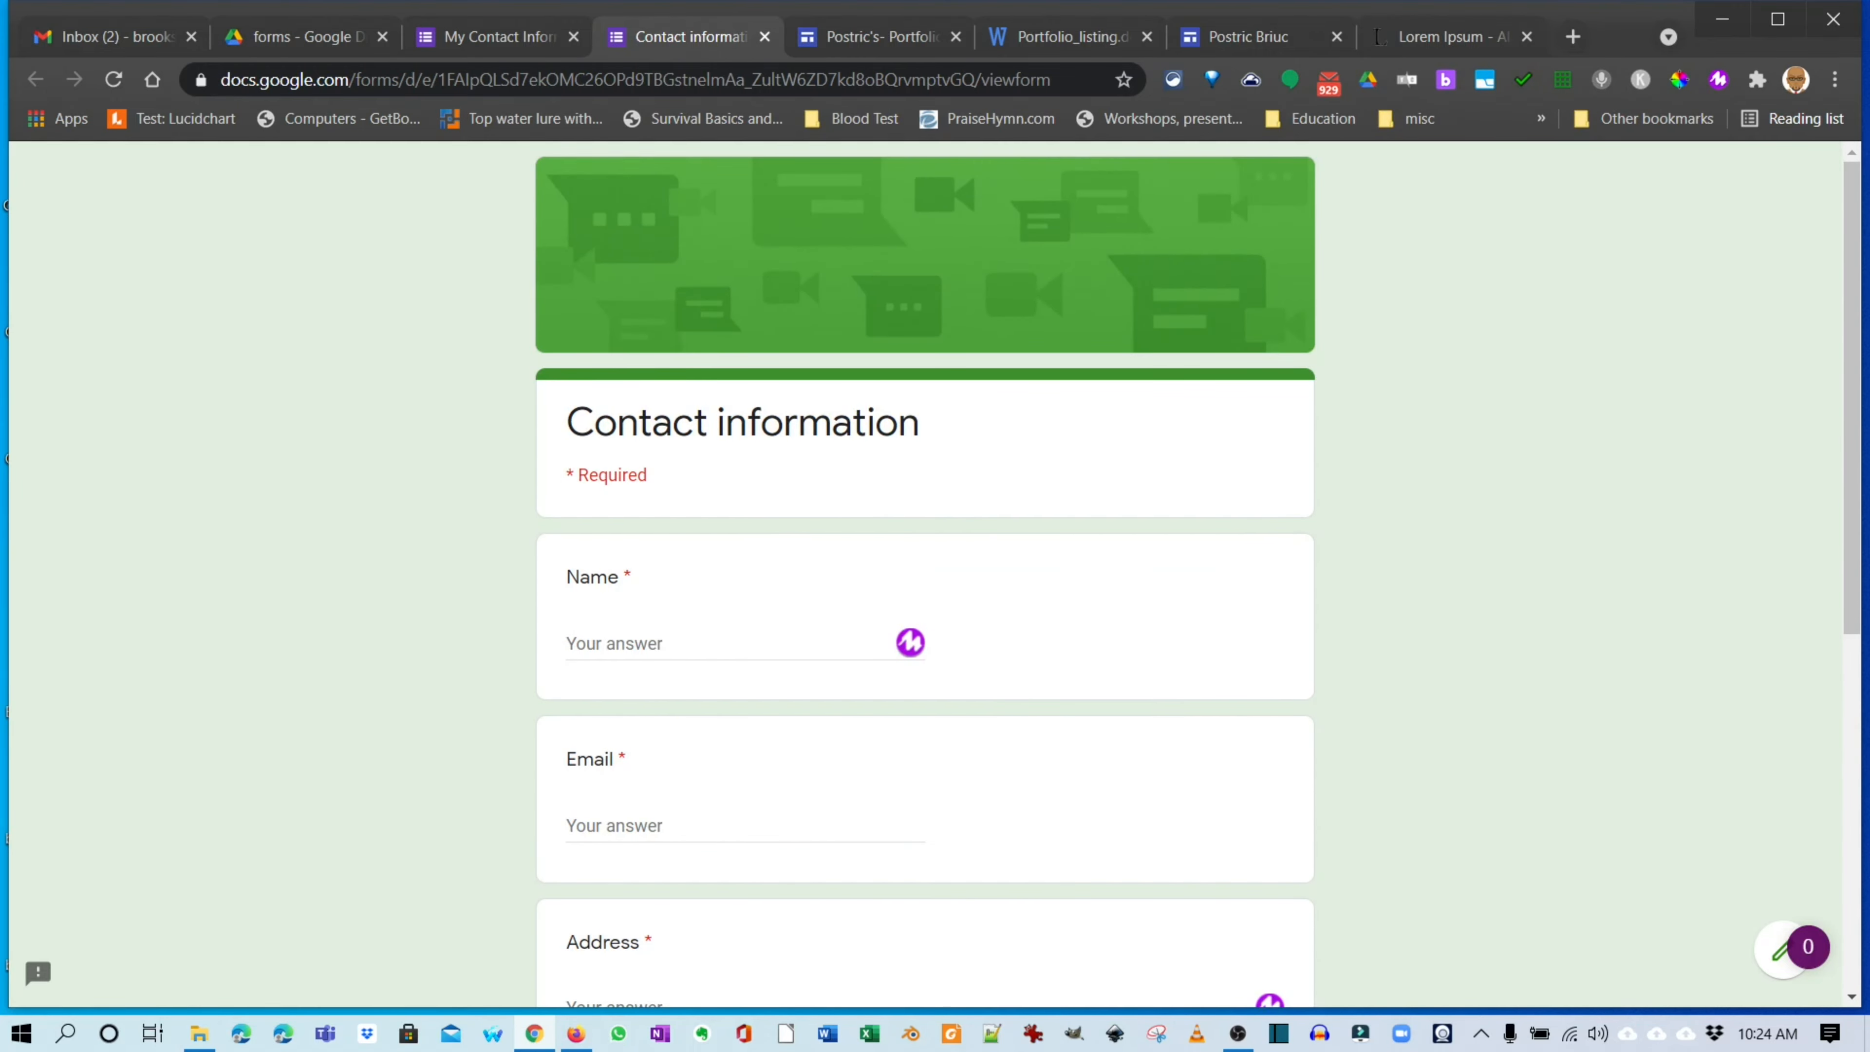
scroll(926, 575, down, 7)
scroll(926, 575, down, 1)
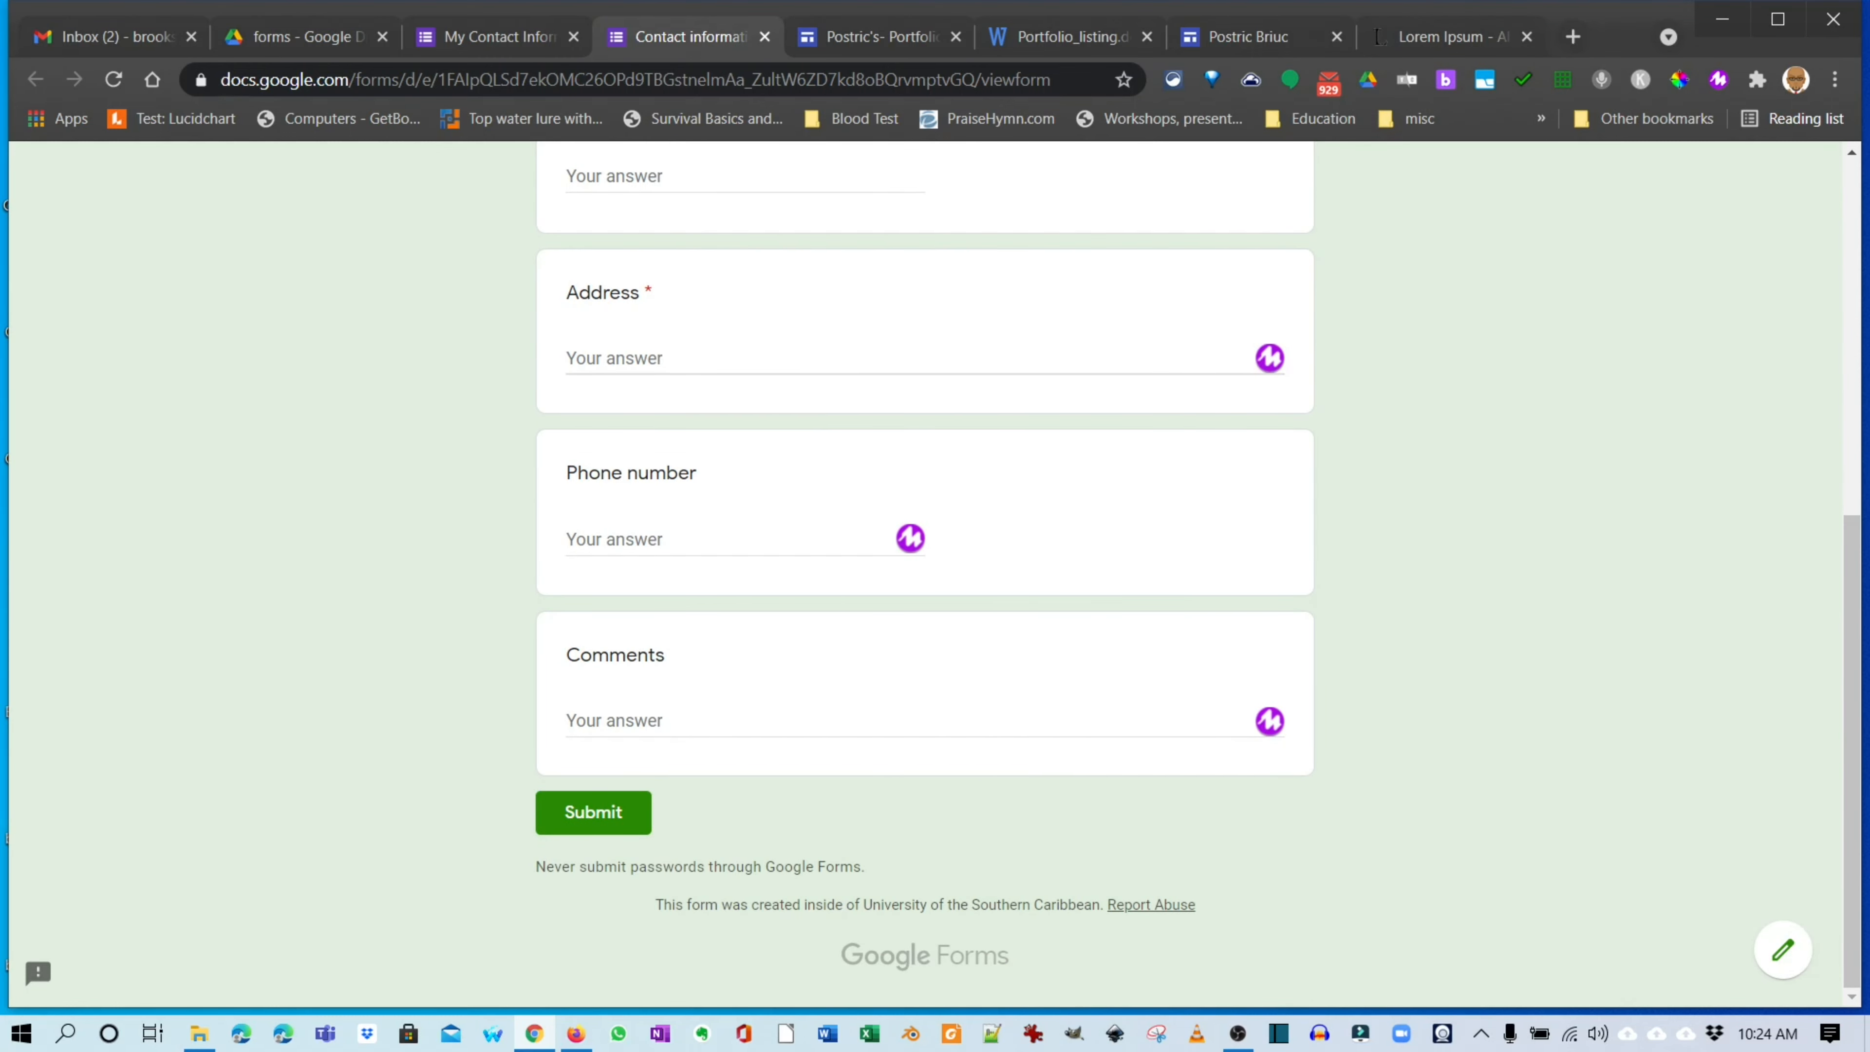
Close the live form preview and return to the forms folder in Google Drive.
scroll(926, 575, up, 7)
scroll(926, 575, up, 1)
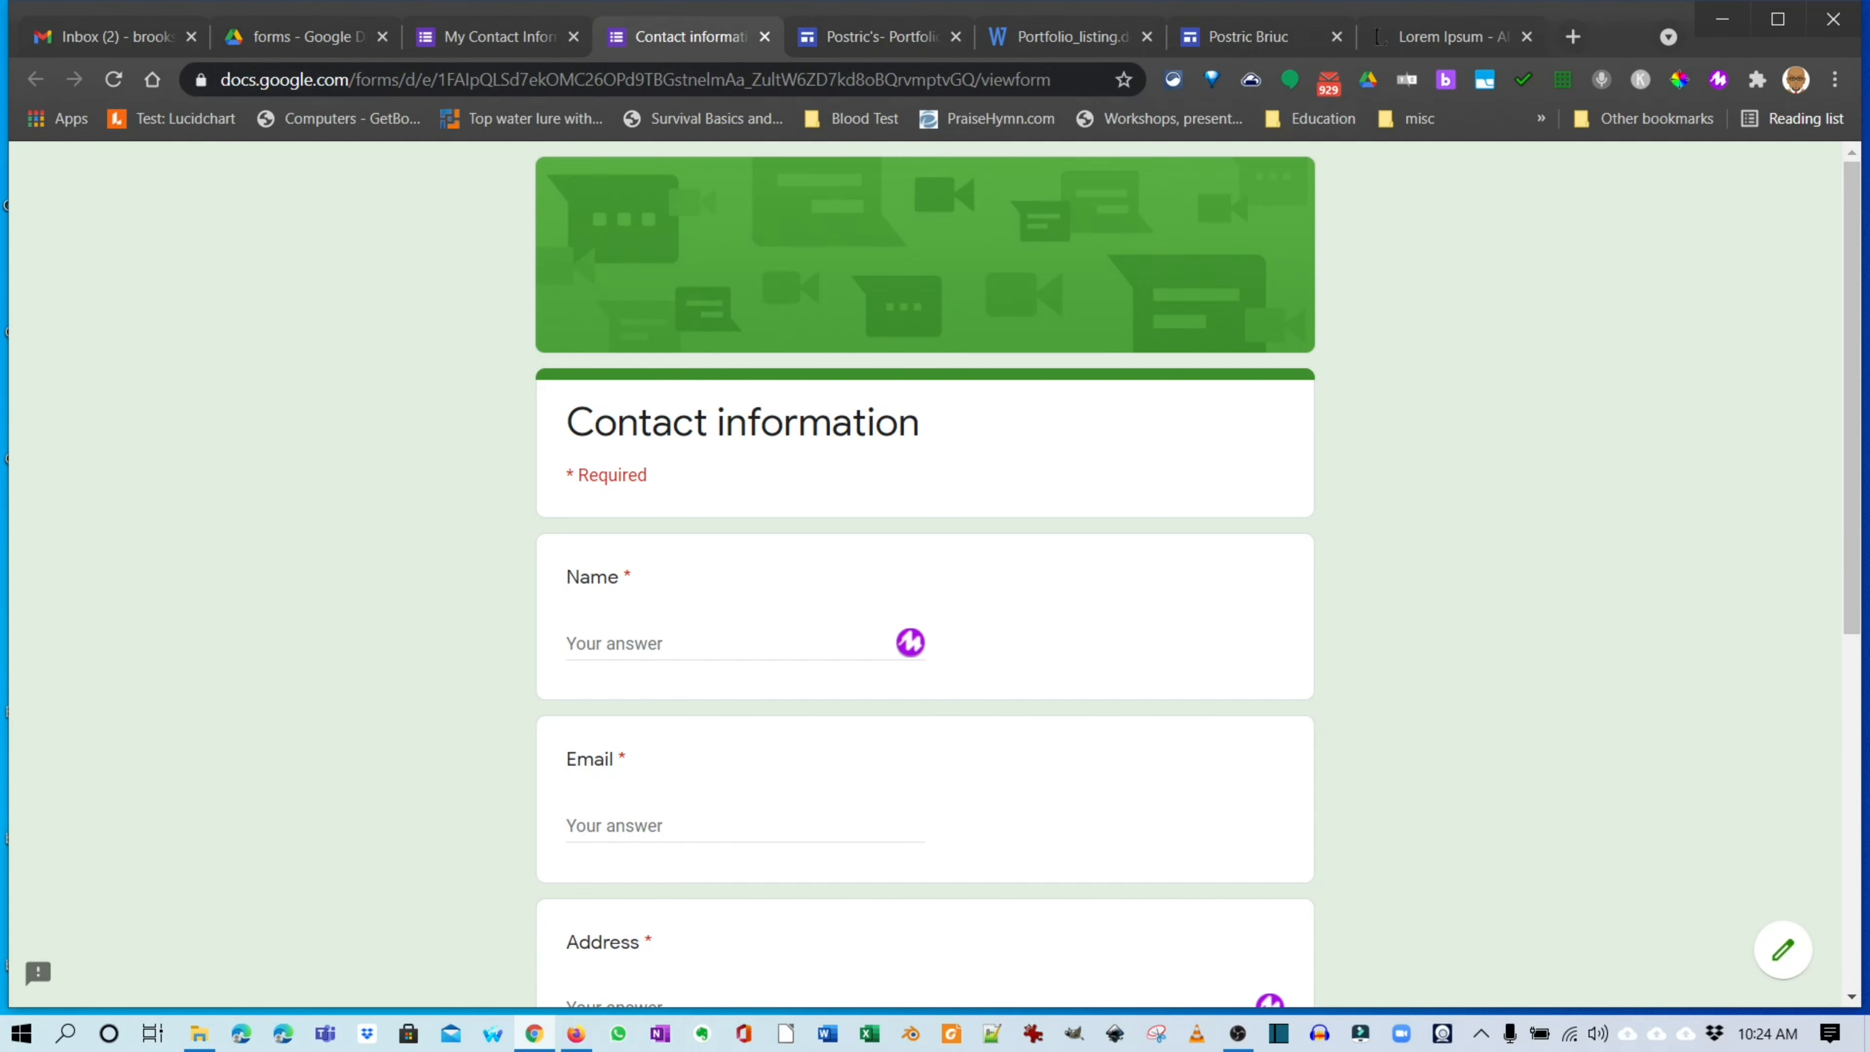
click(765, 36)
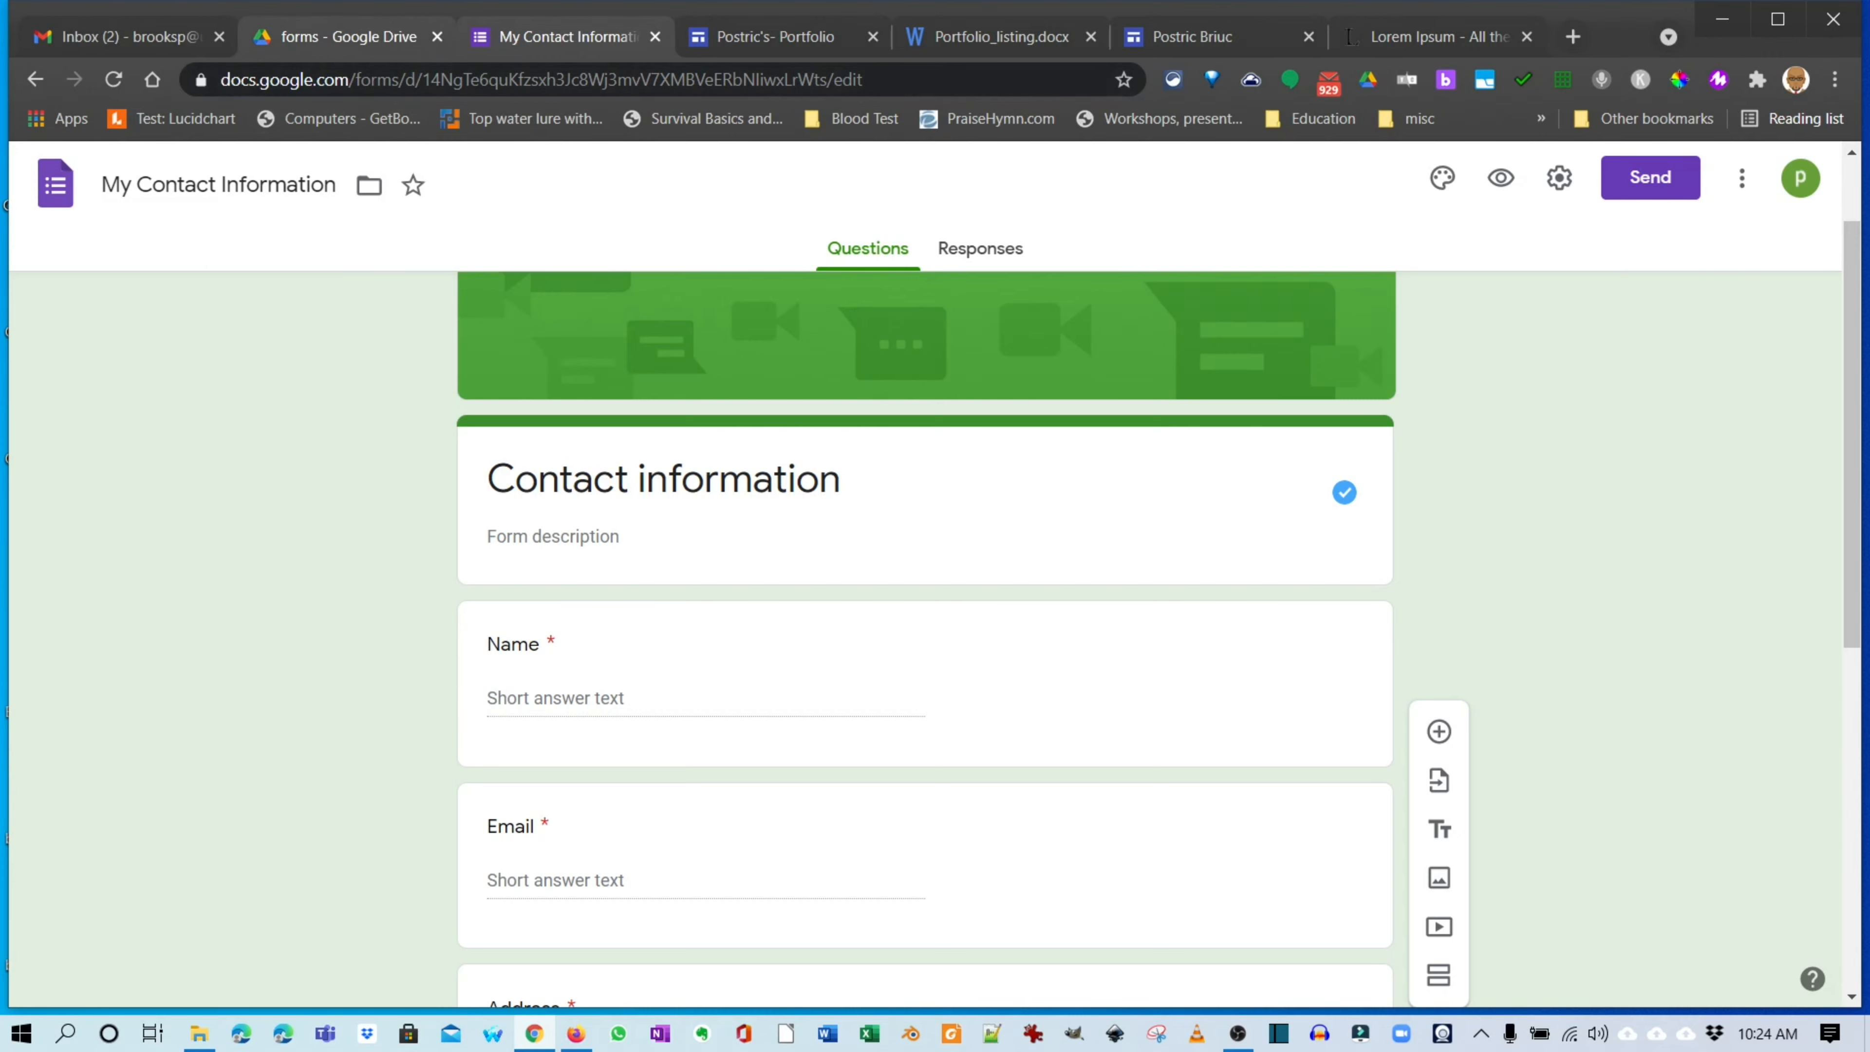
click(346, 36)
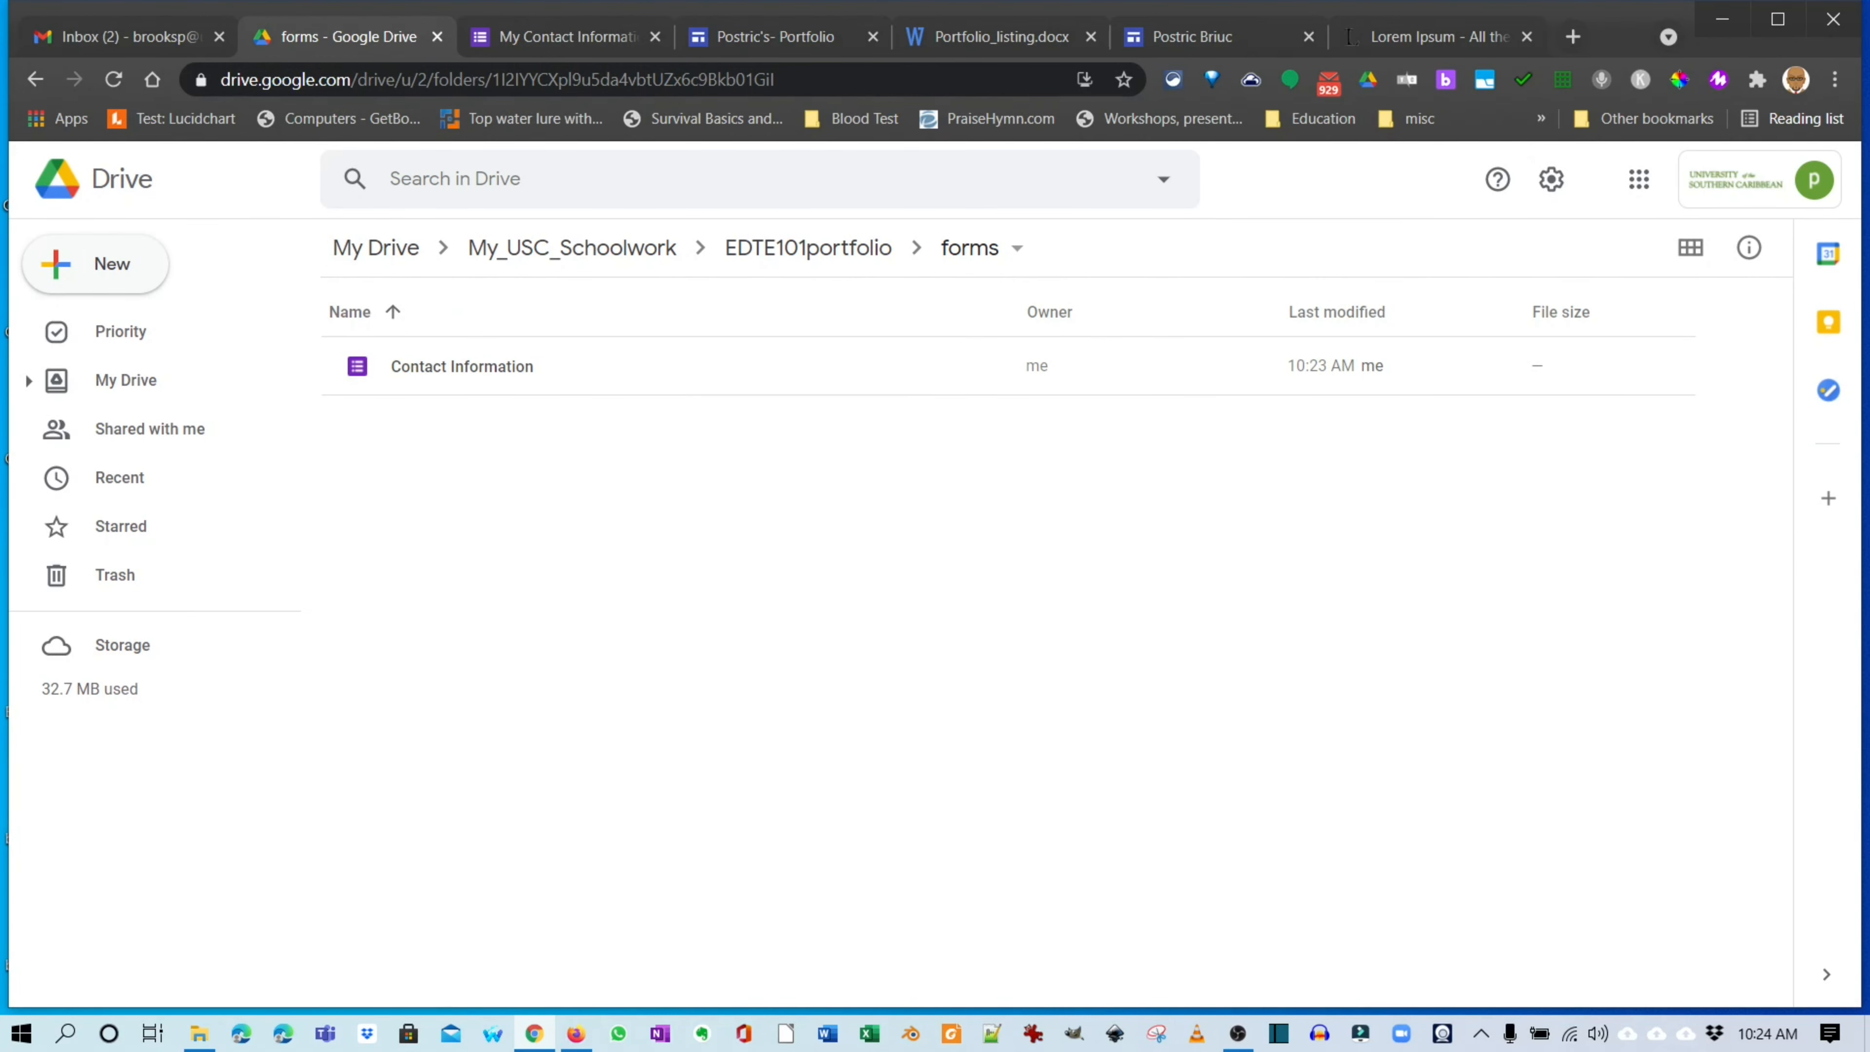
Return to the Postric's- Portfolio editor's Contact page with the Insert elements list showing.
click(773, 36)
mouse_move(987, 266)
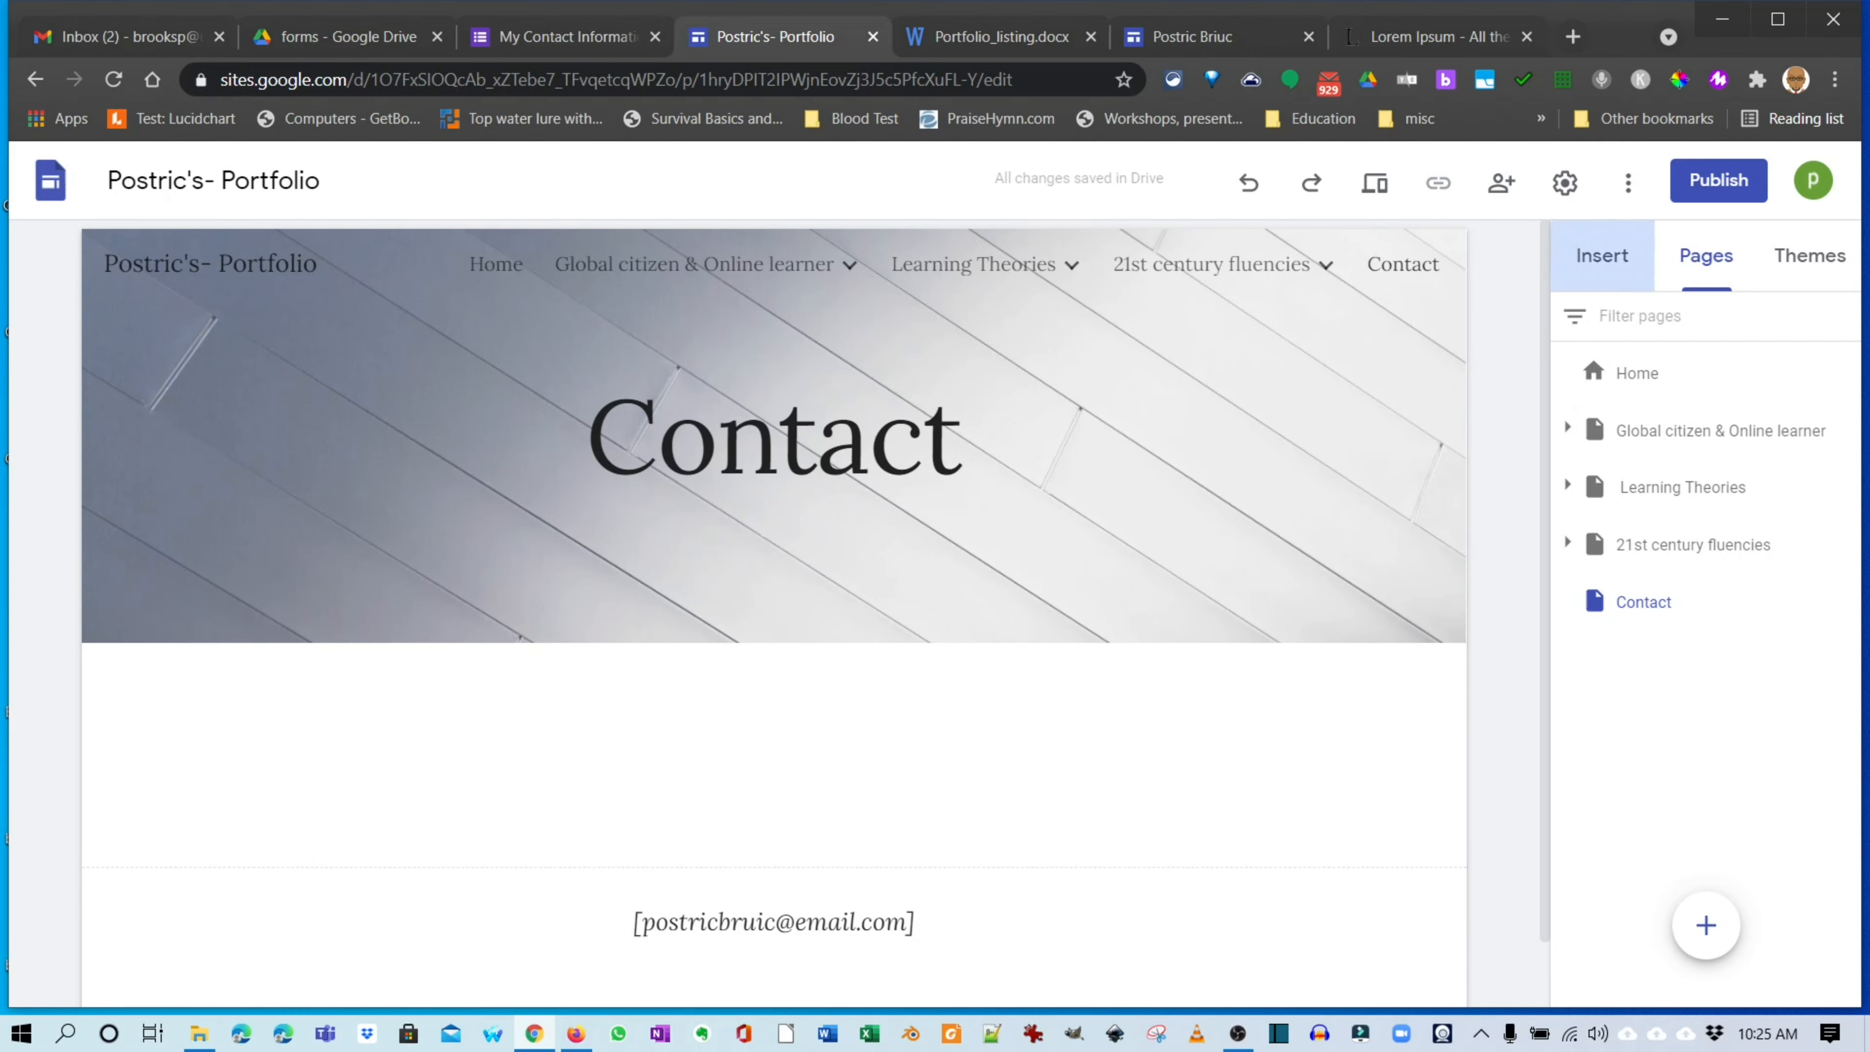
click(1602, 256)
Insert the My Contact Information form from the Forms list onto the Contact page.
scroll(1628, 549, down, 2)
scroll(1693, 648, down, 5)
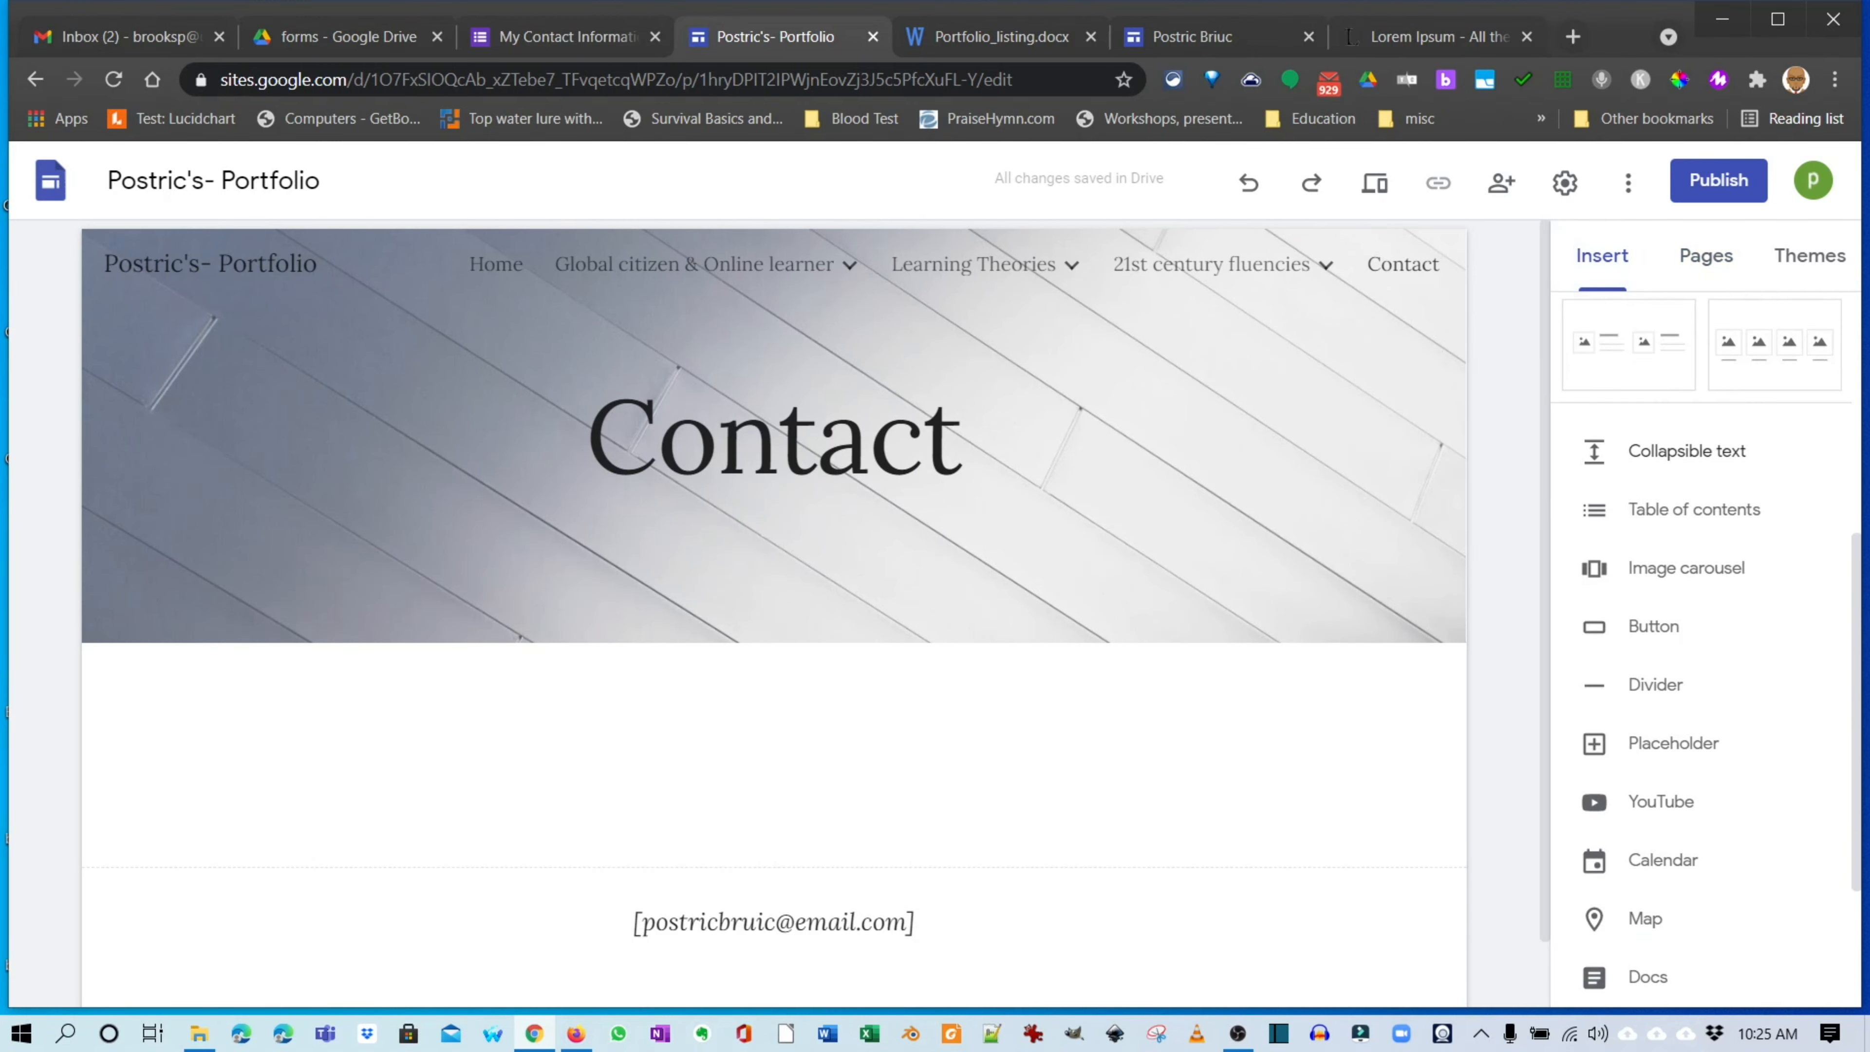
scroll(1655, 549, down, 1)
click(1652, 919)
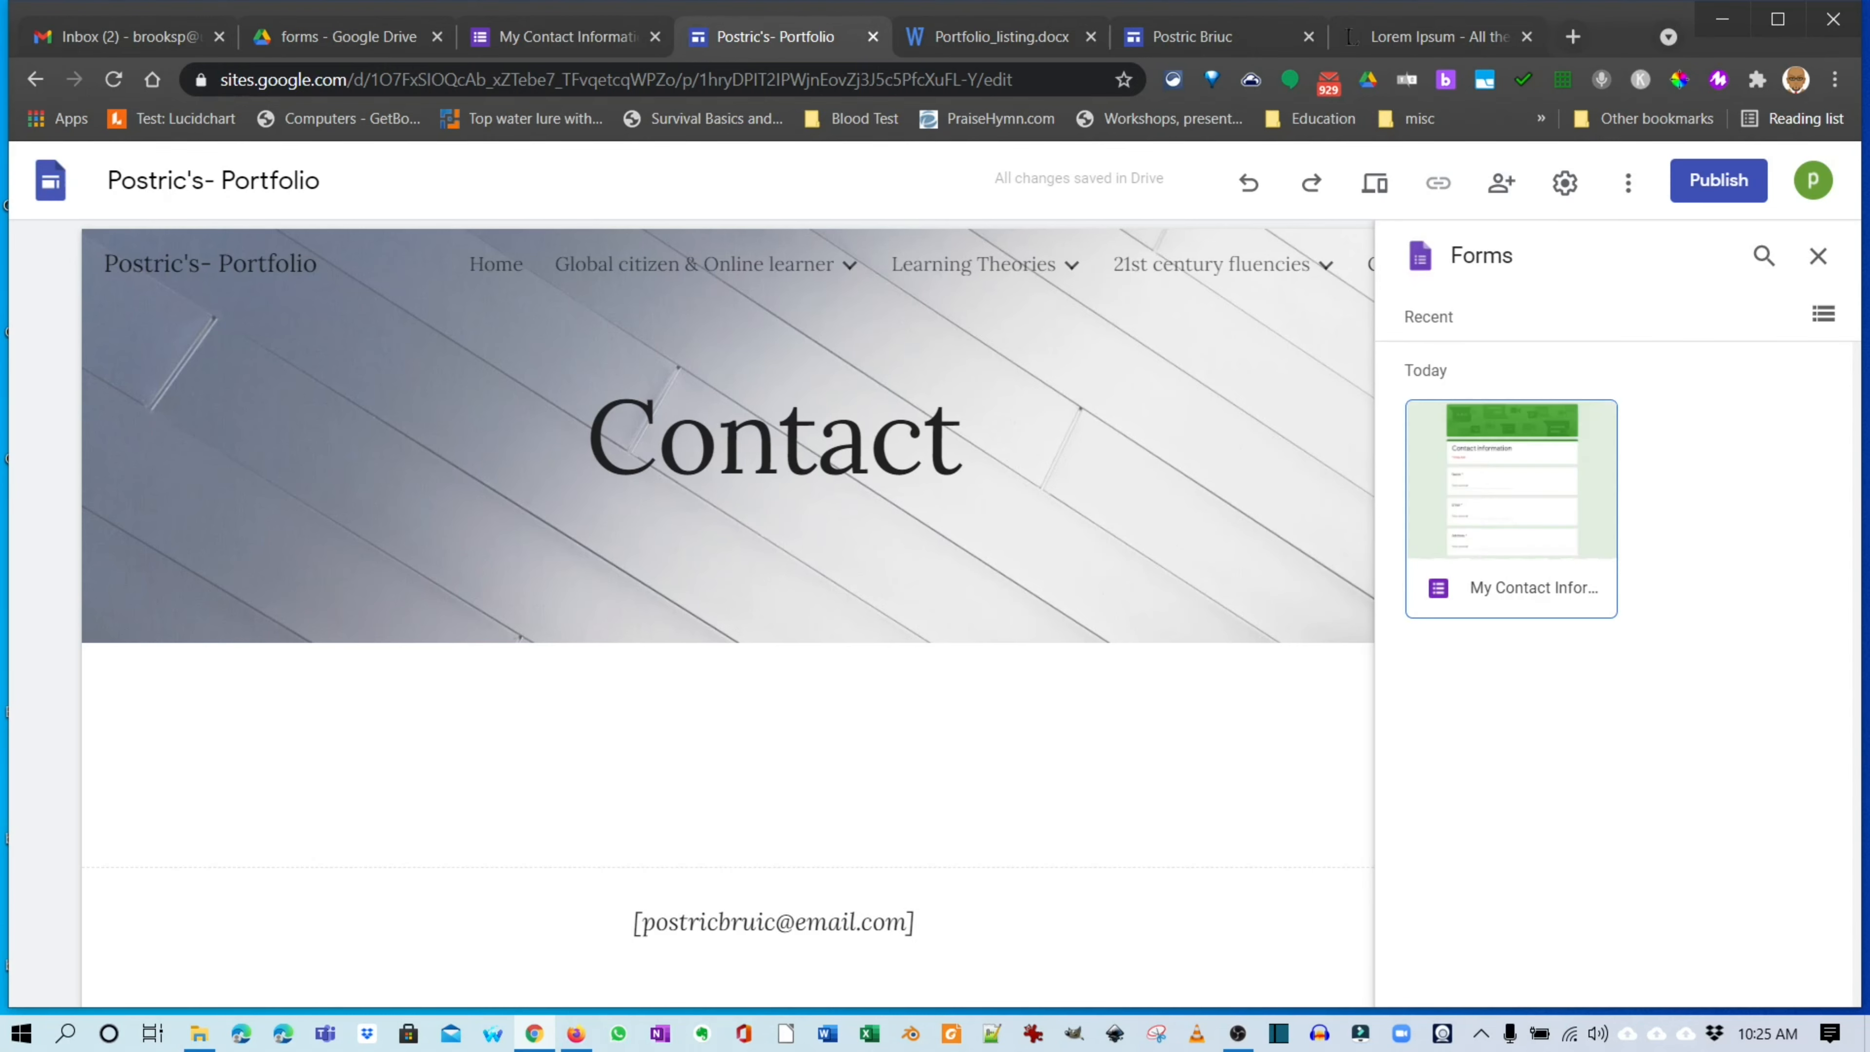
click(1512, 509)
click(1512, 509)
click(1512, 509)
click(1511, 508)
double_click(1512, 508)
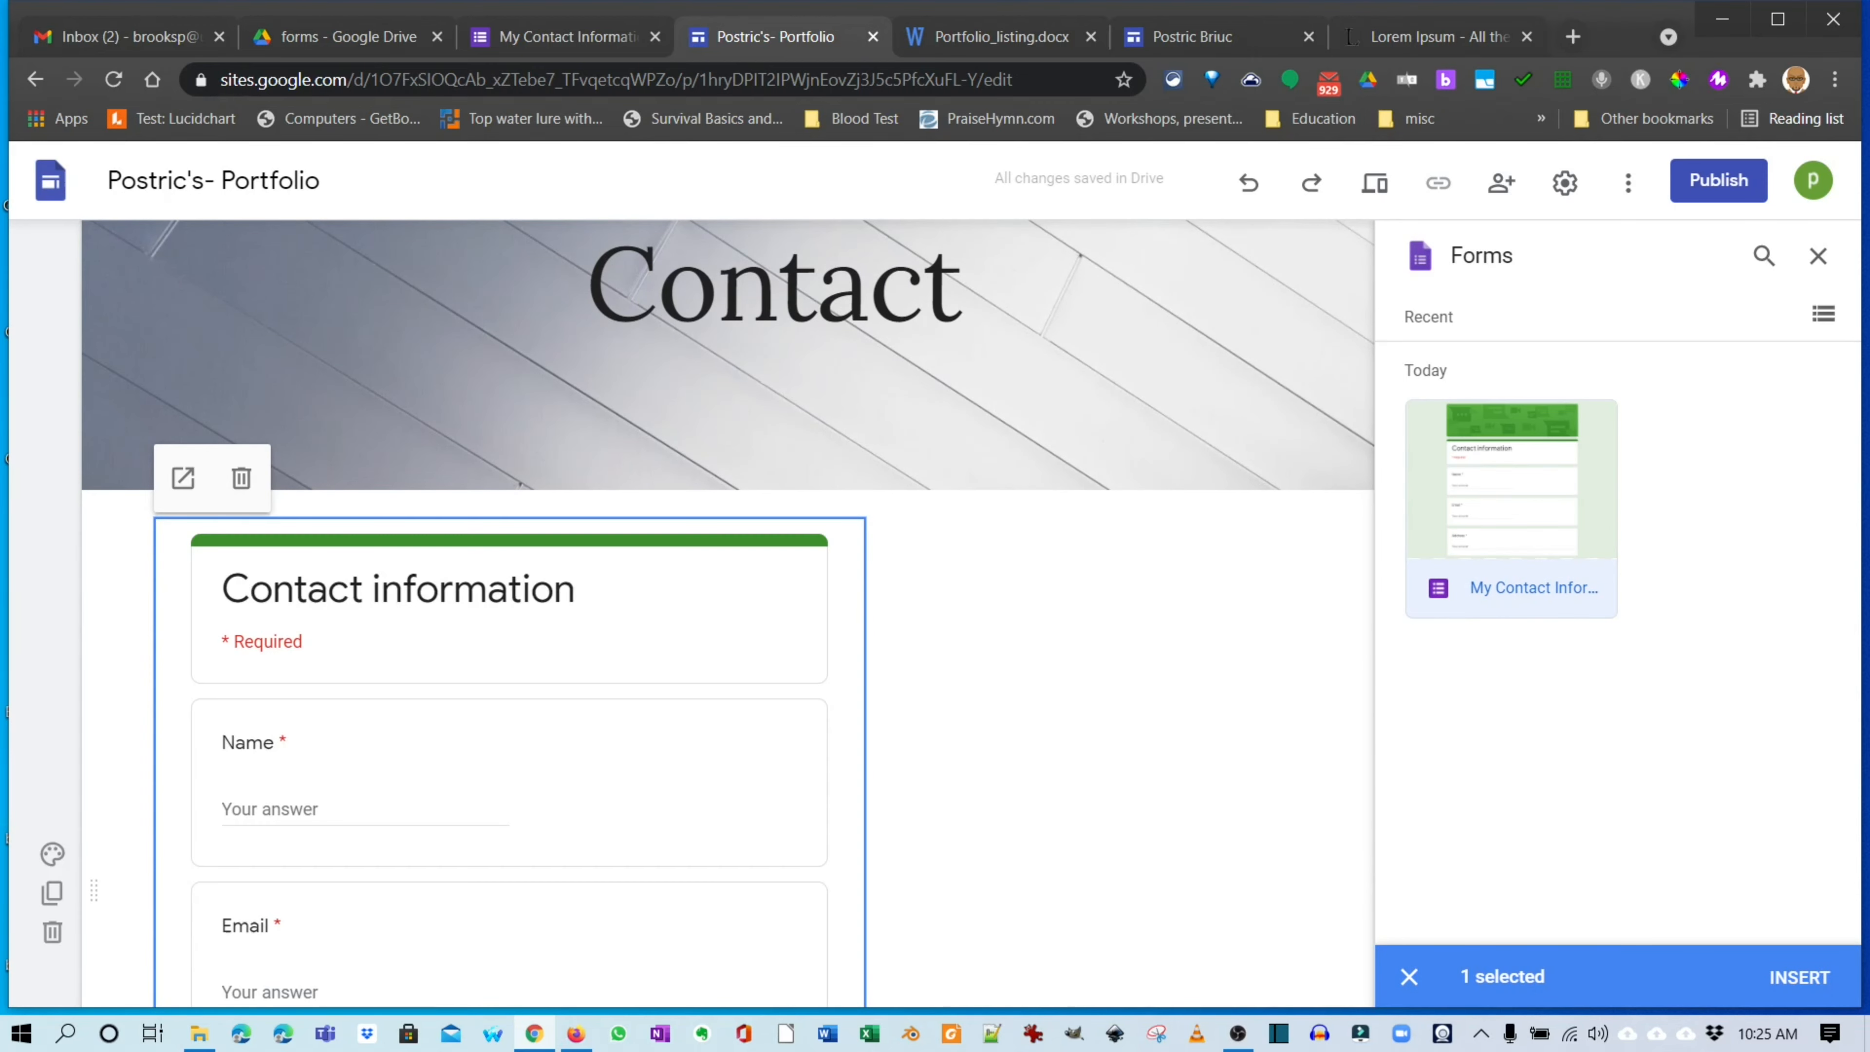
Centre the embedded form below the banner and close the Forms panel.
scroll(727, 613, down, 4)
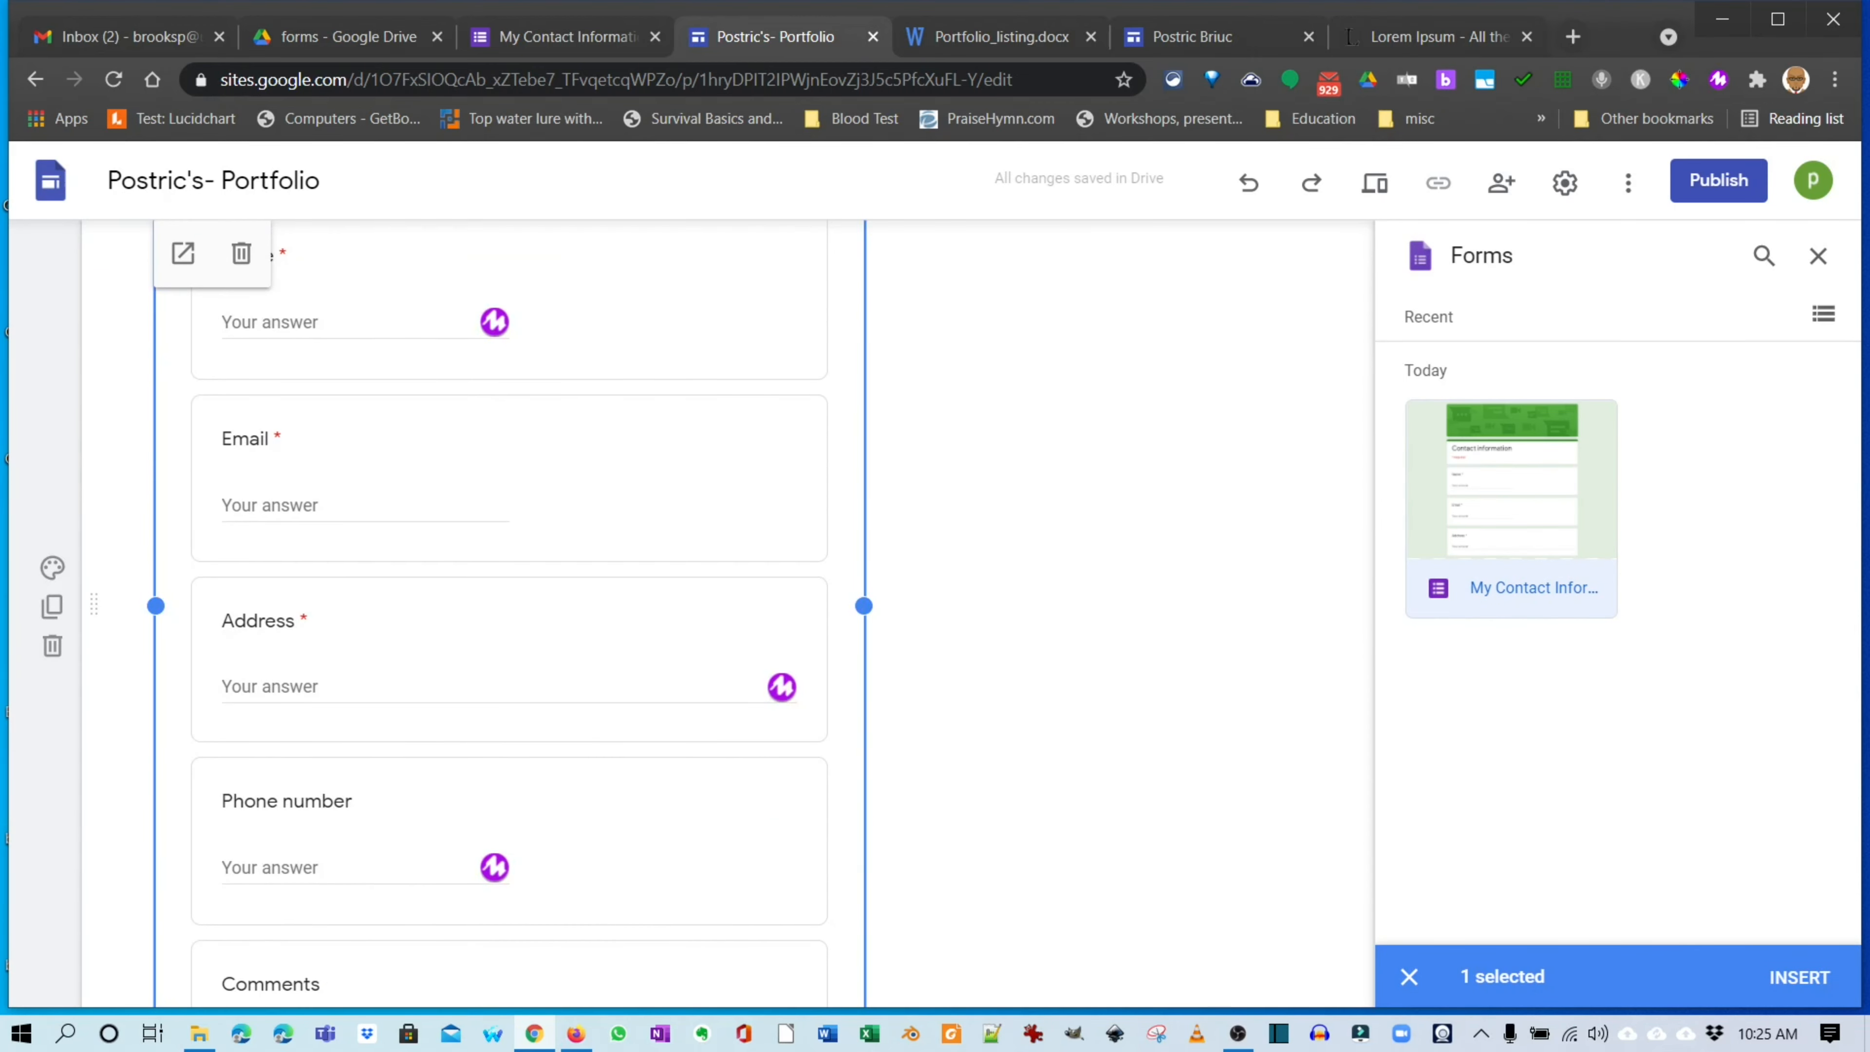
scroll(727, 614, up, 3)
drag(832, 603, 1049, 509)
scroll(728, 611, down, 10)
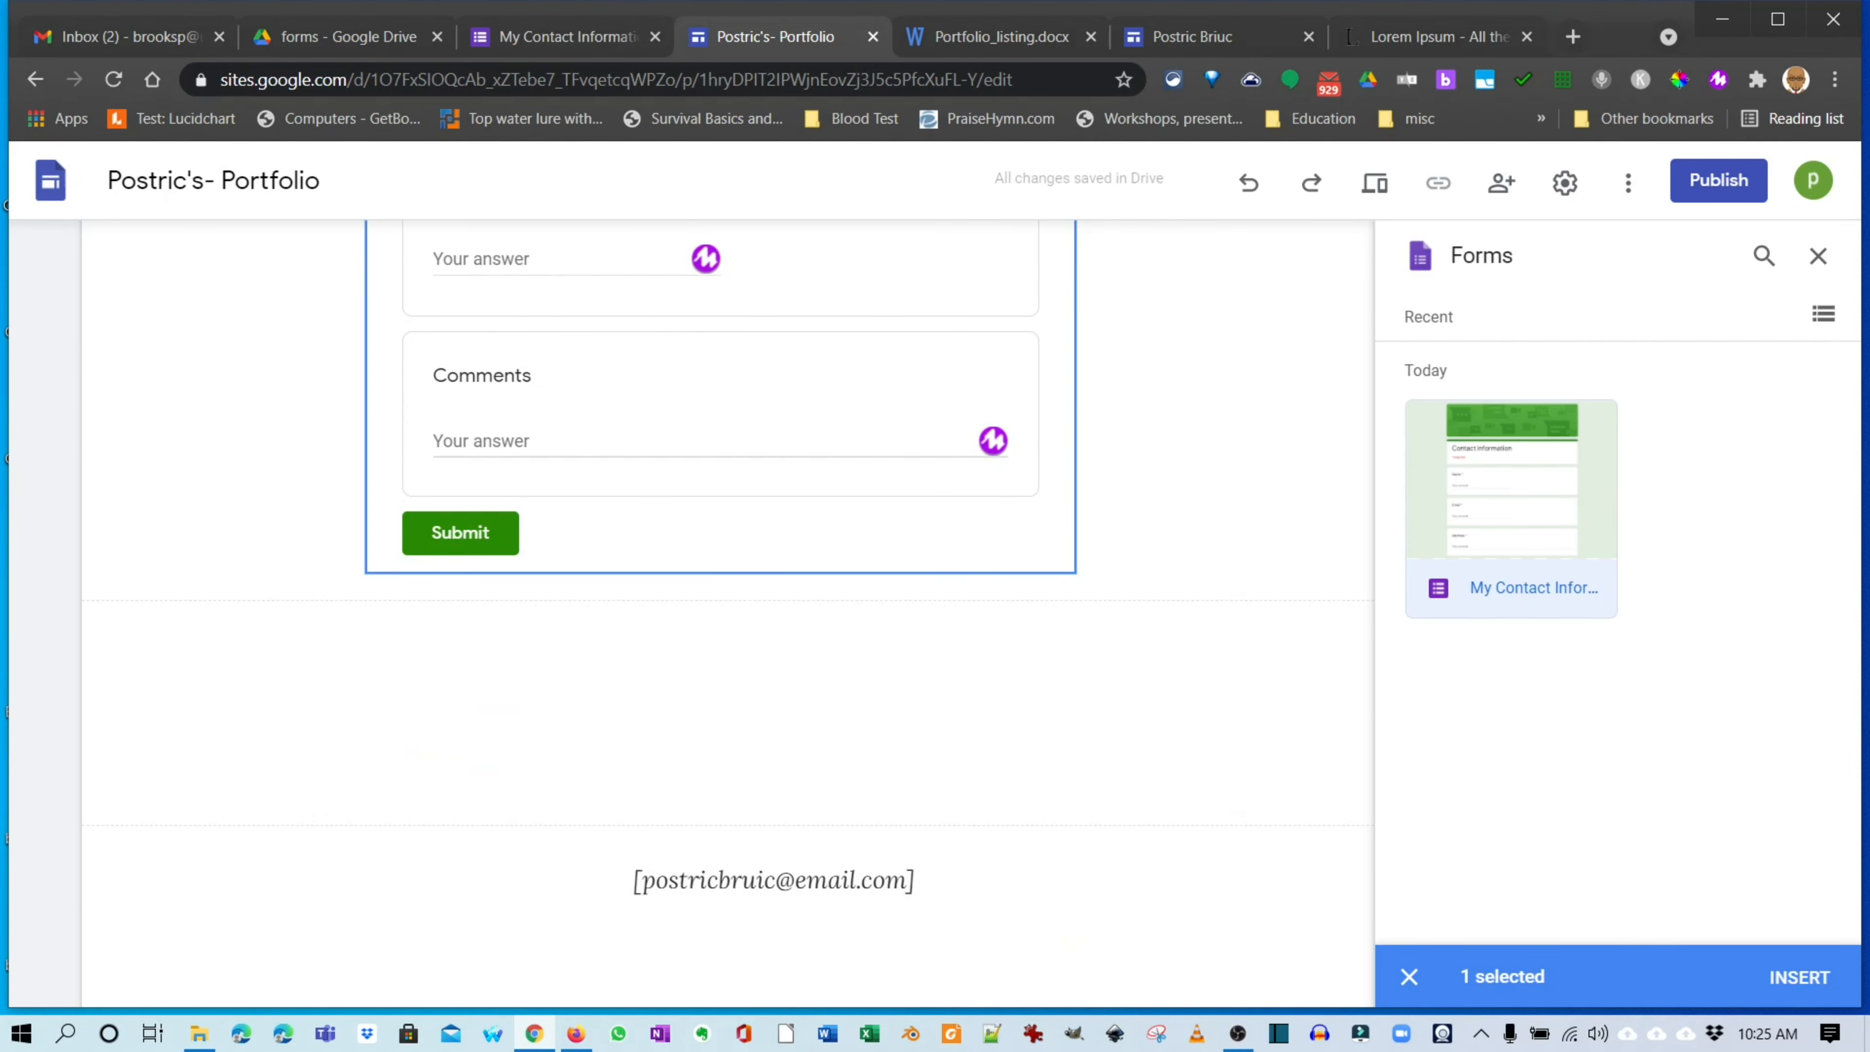
scroll(727, 611, up, 10)
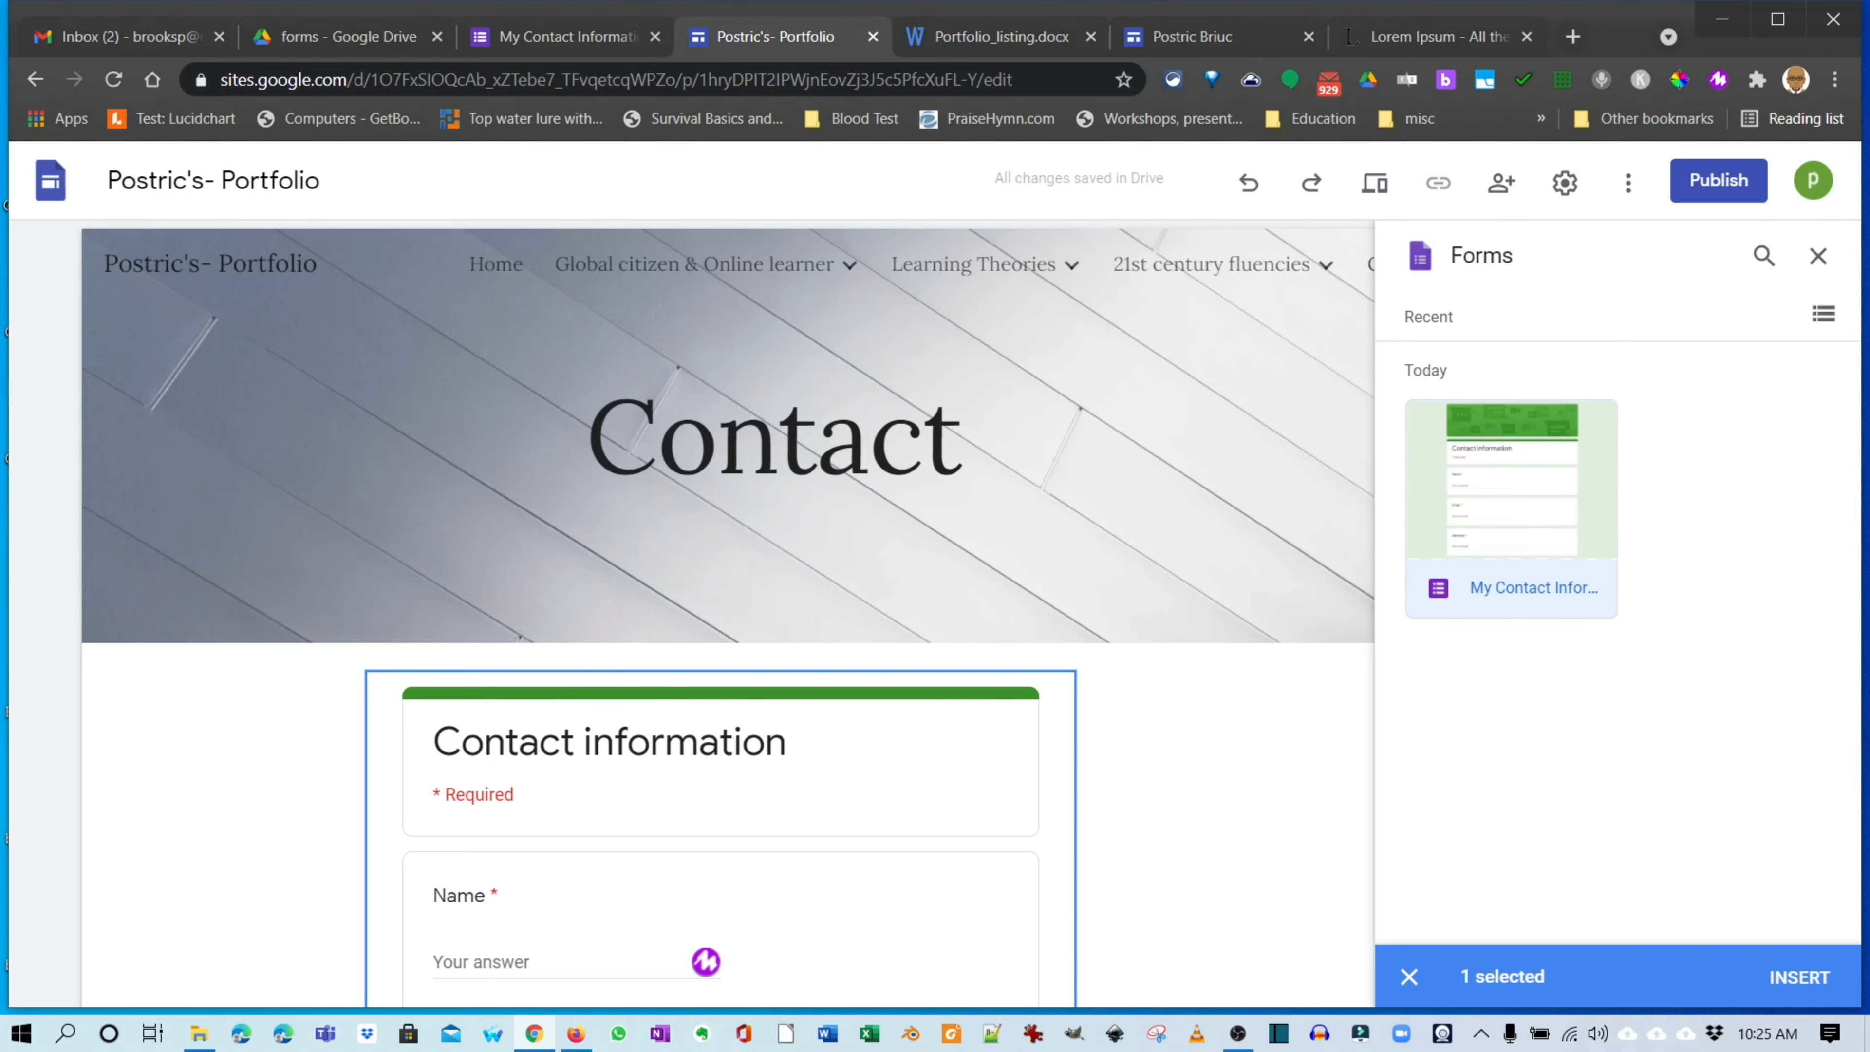
click(1818, 256)
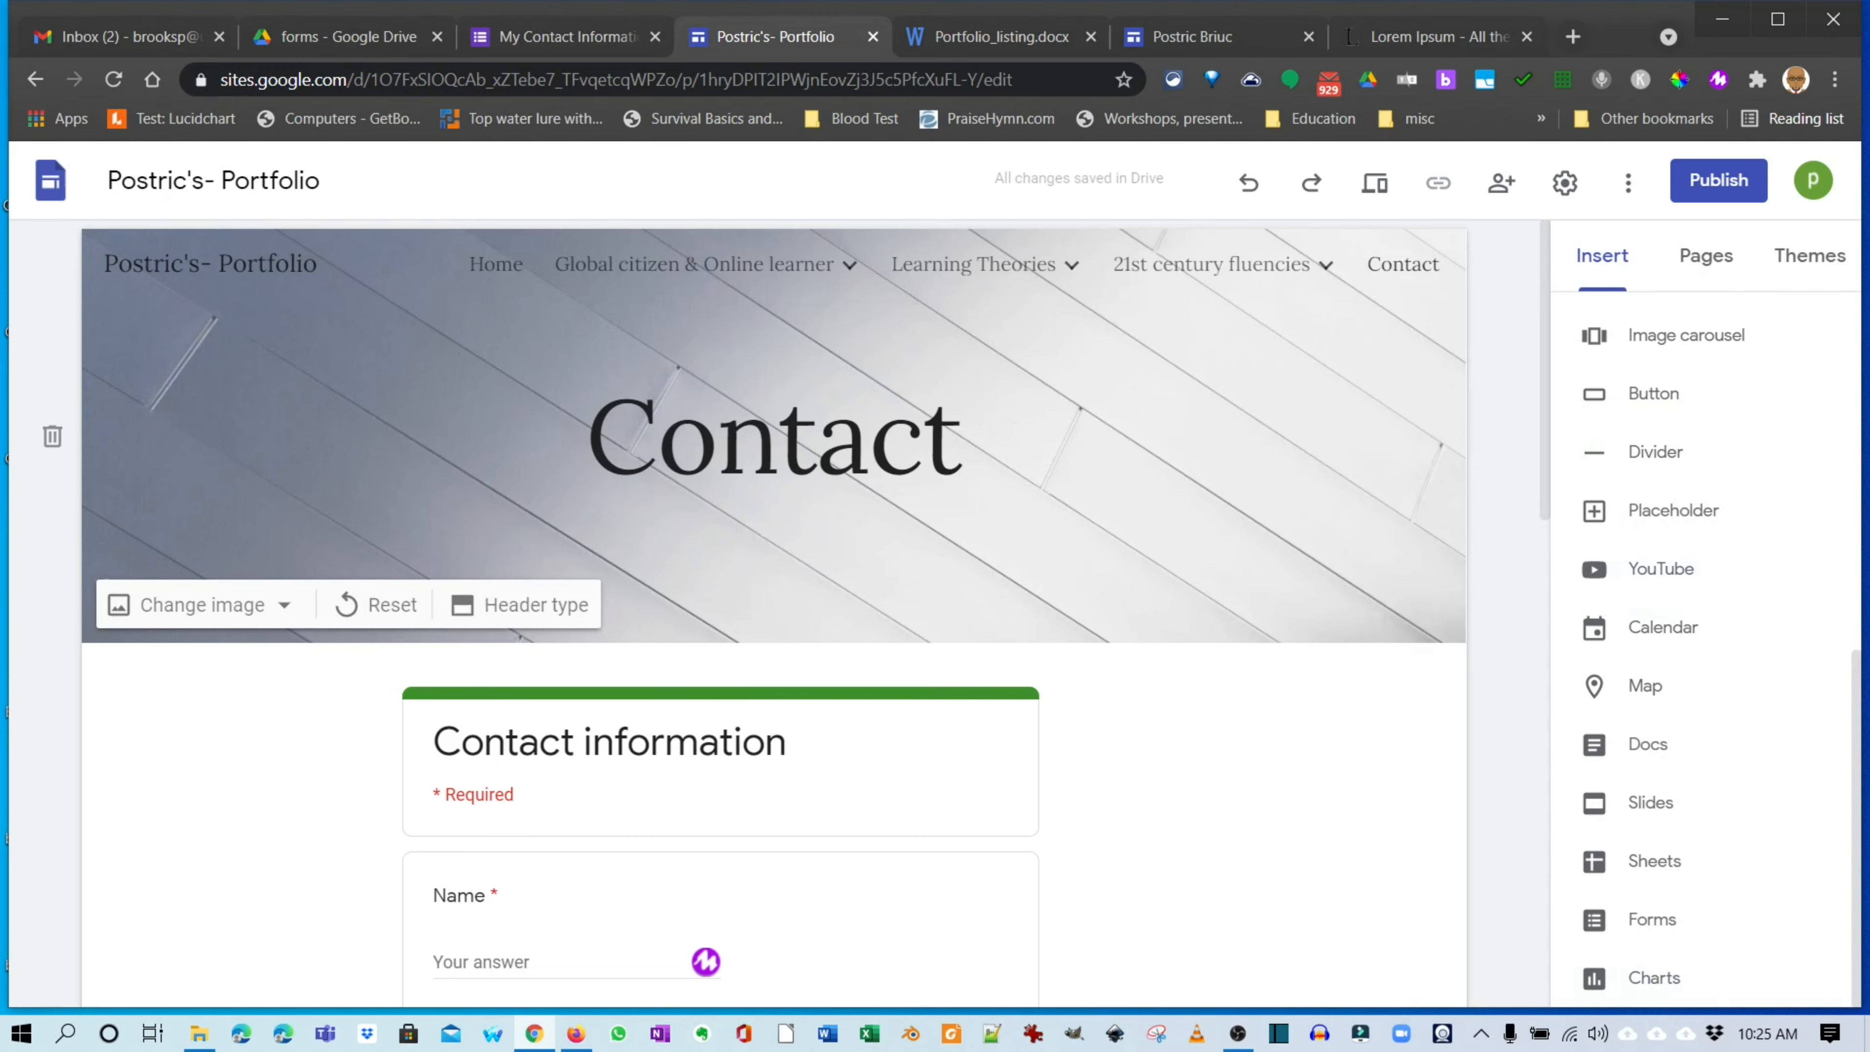
scroll(773, 611, down, 5)
scroll(773, 611, up, 5)
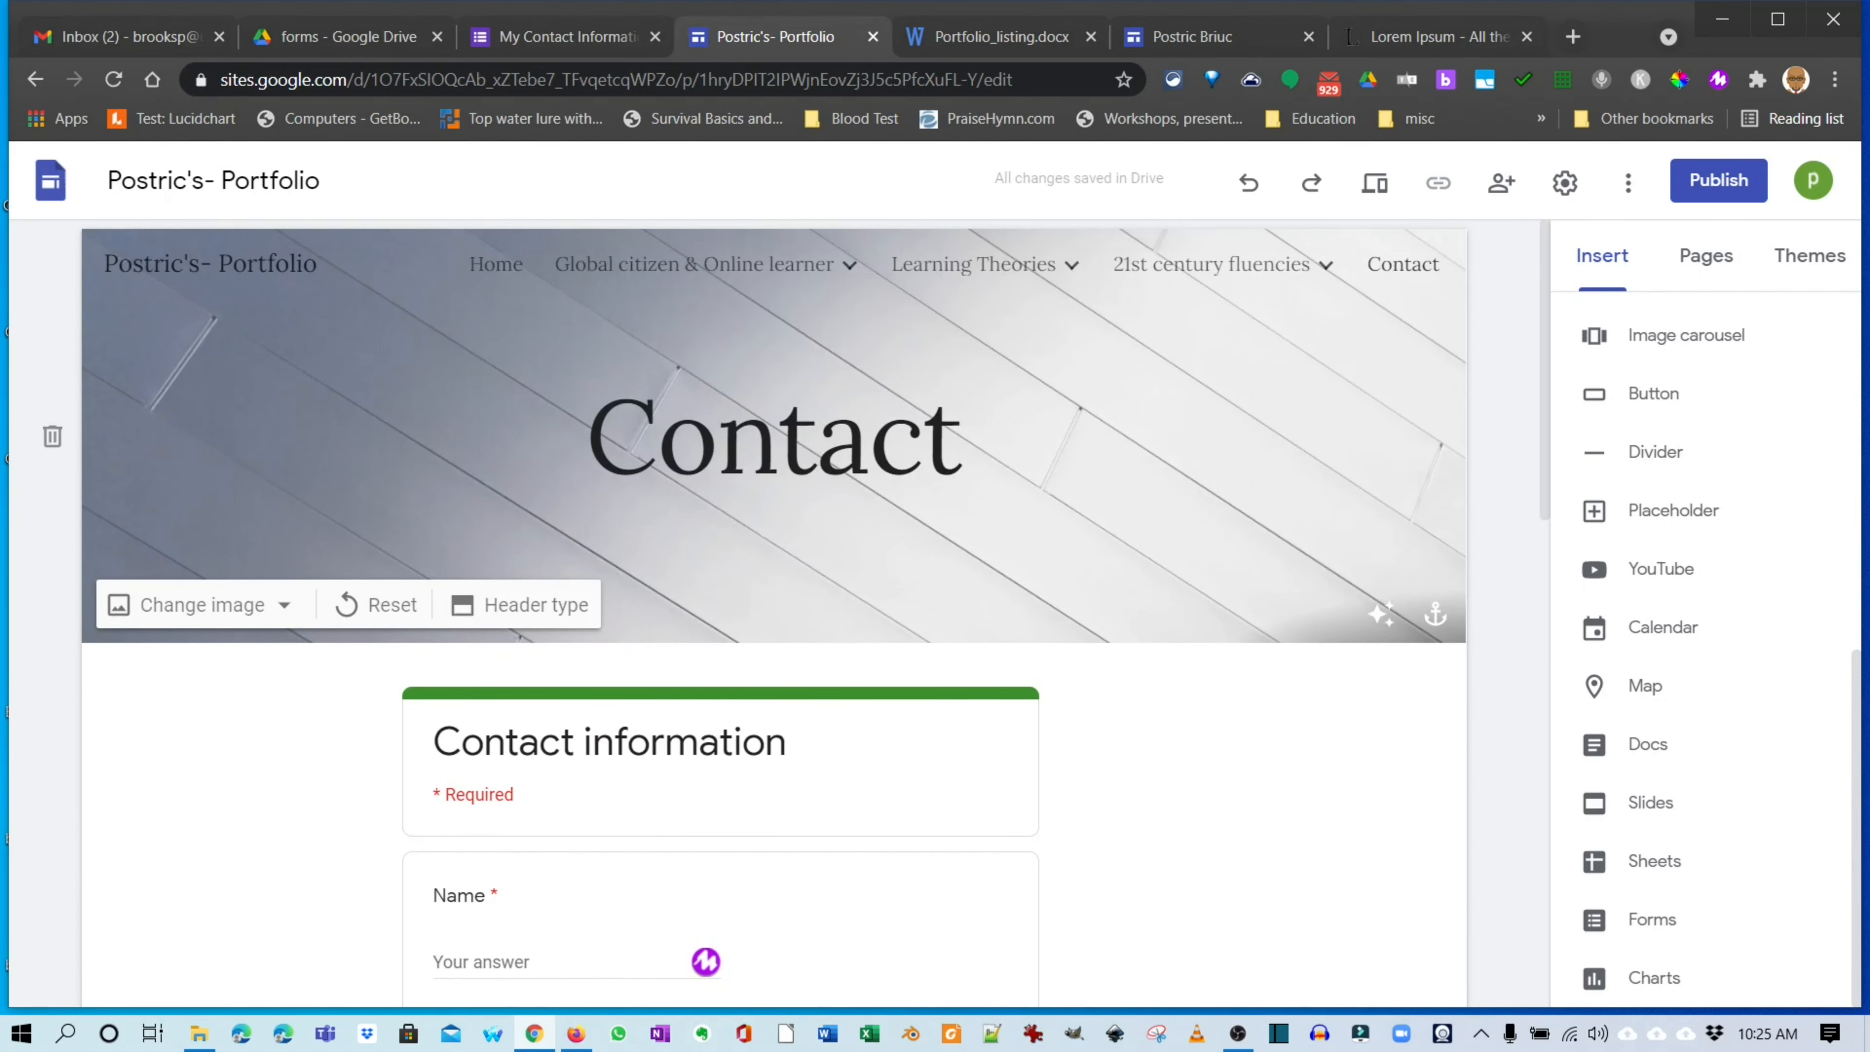
click(1374, 182)
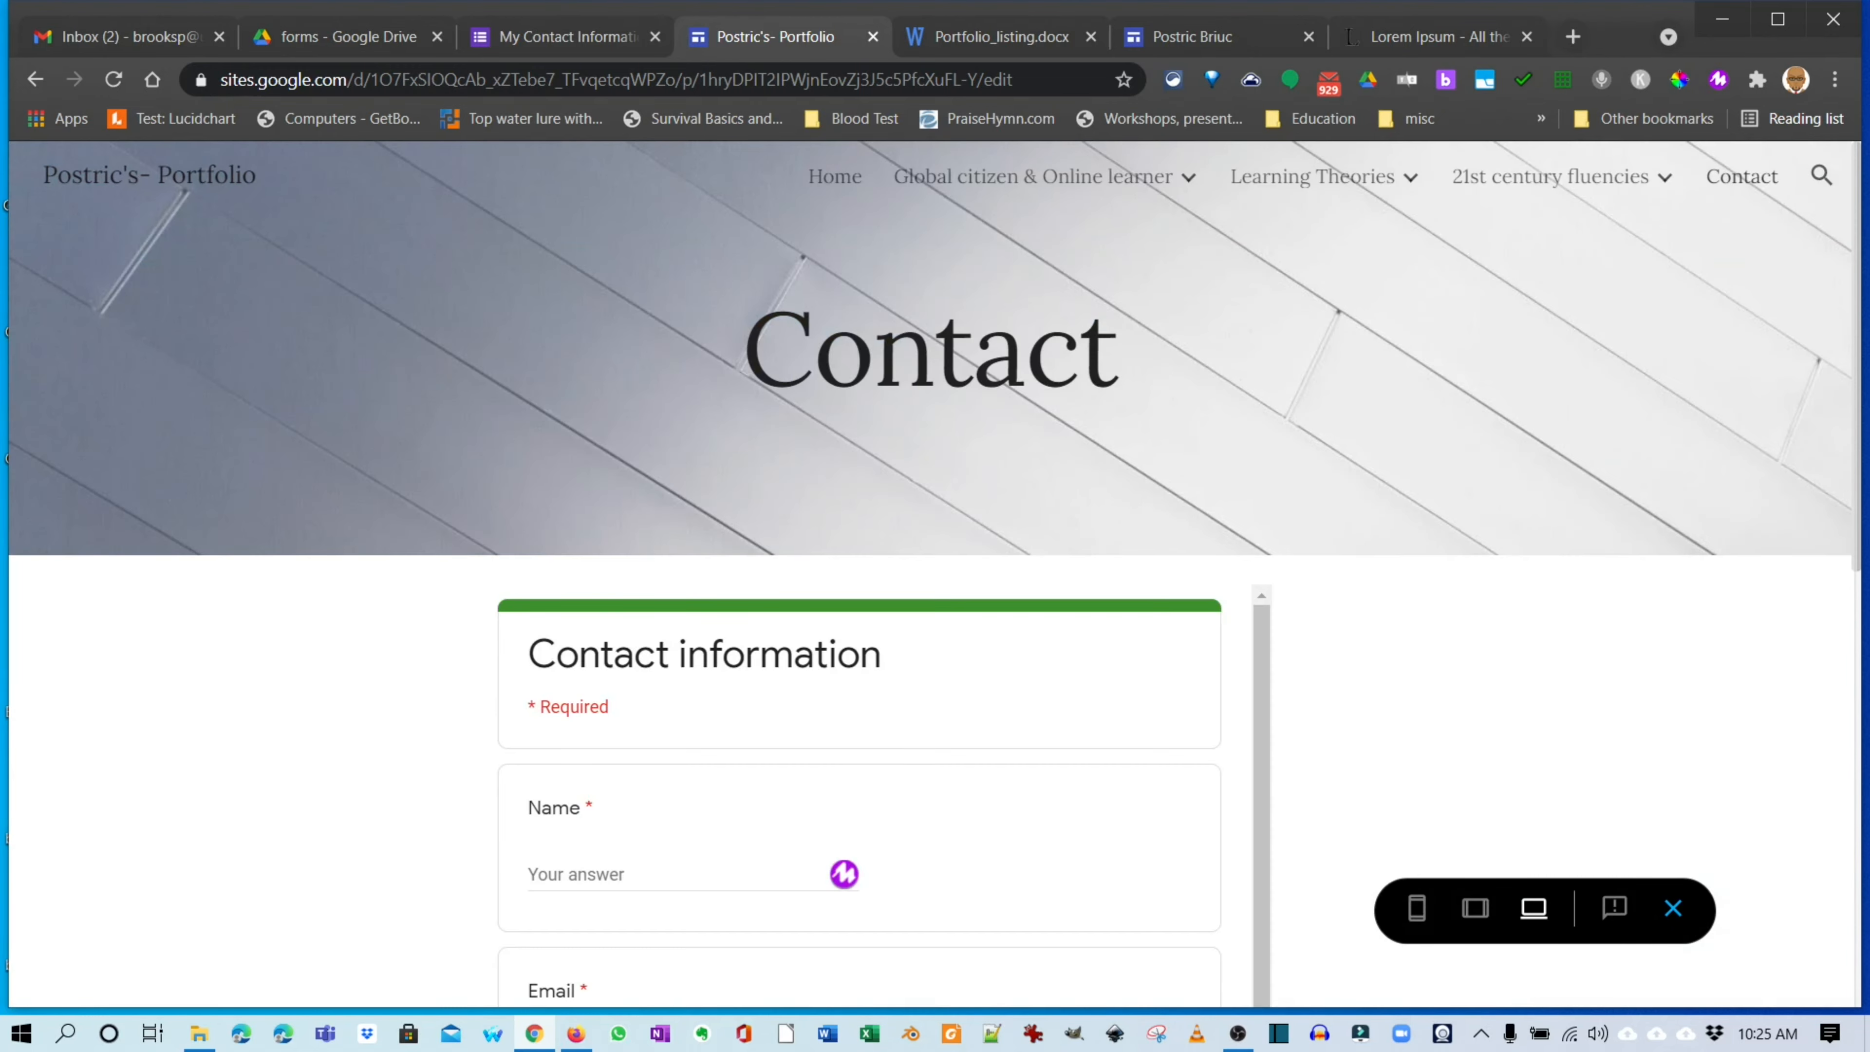
scroll(935, 575, down, 8)
scroll(935, 589, up, 8)
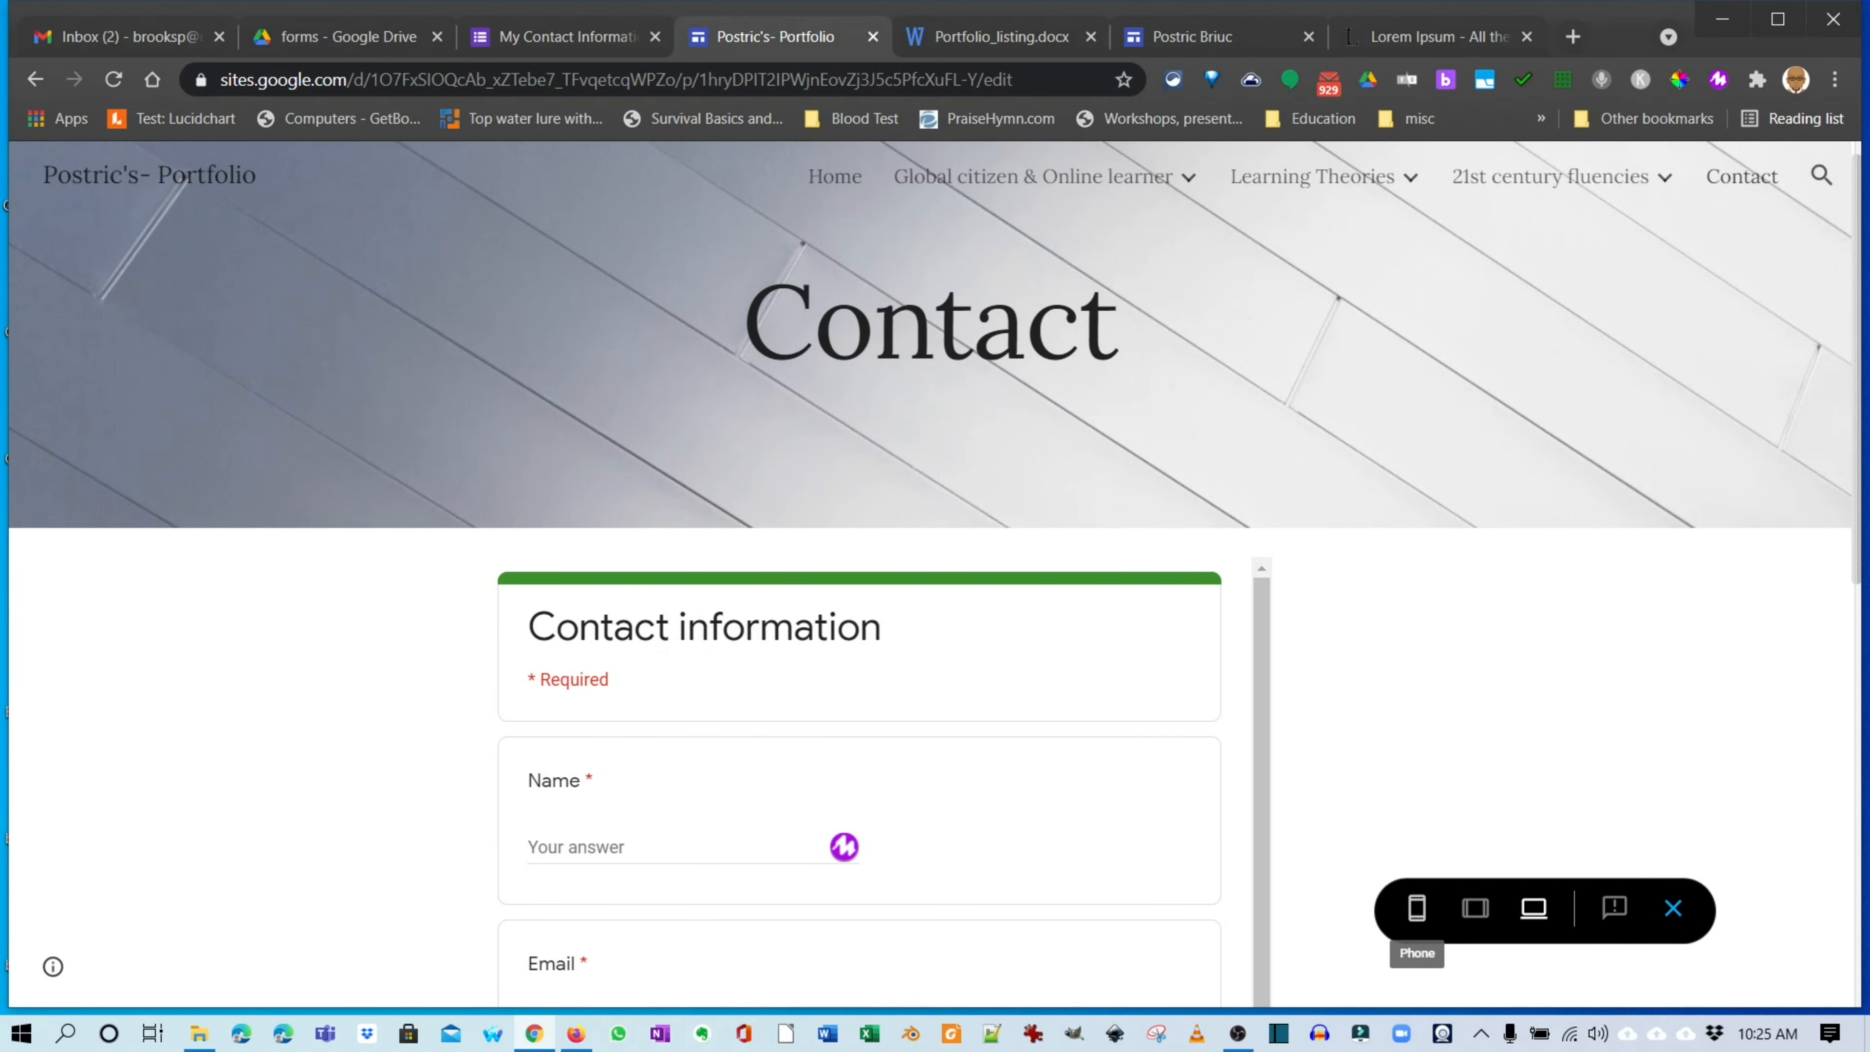
click(1417, 908)
scroll(931, 589, down, 6)
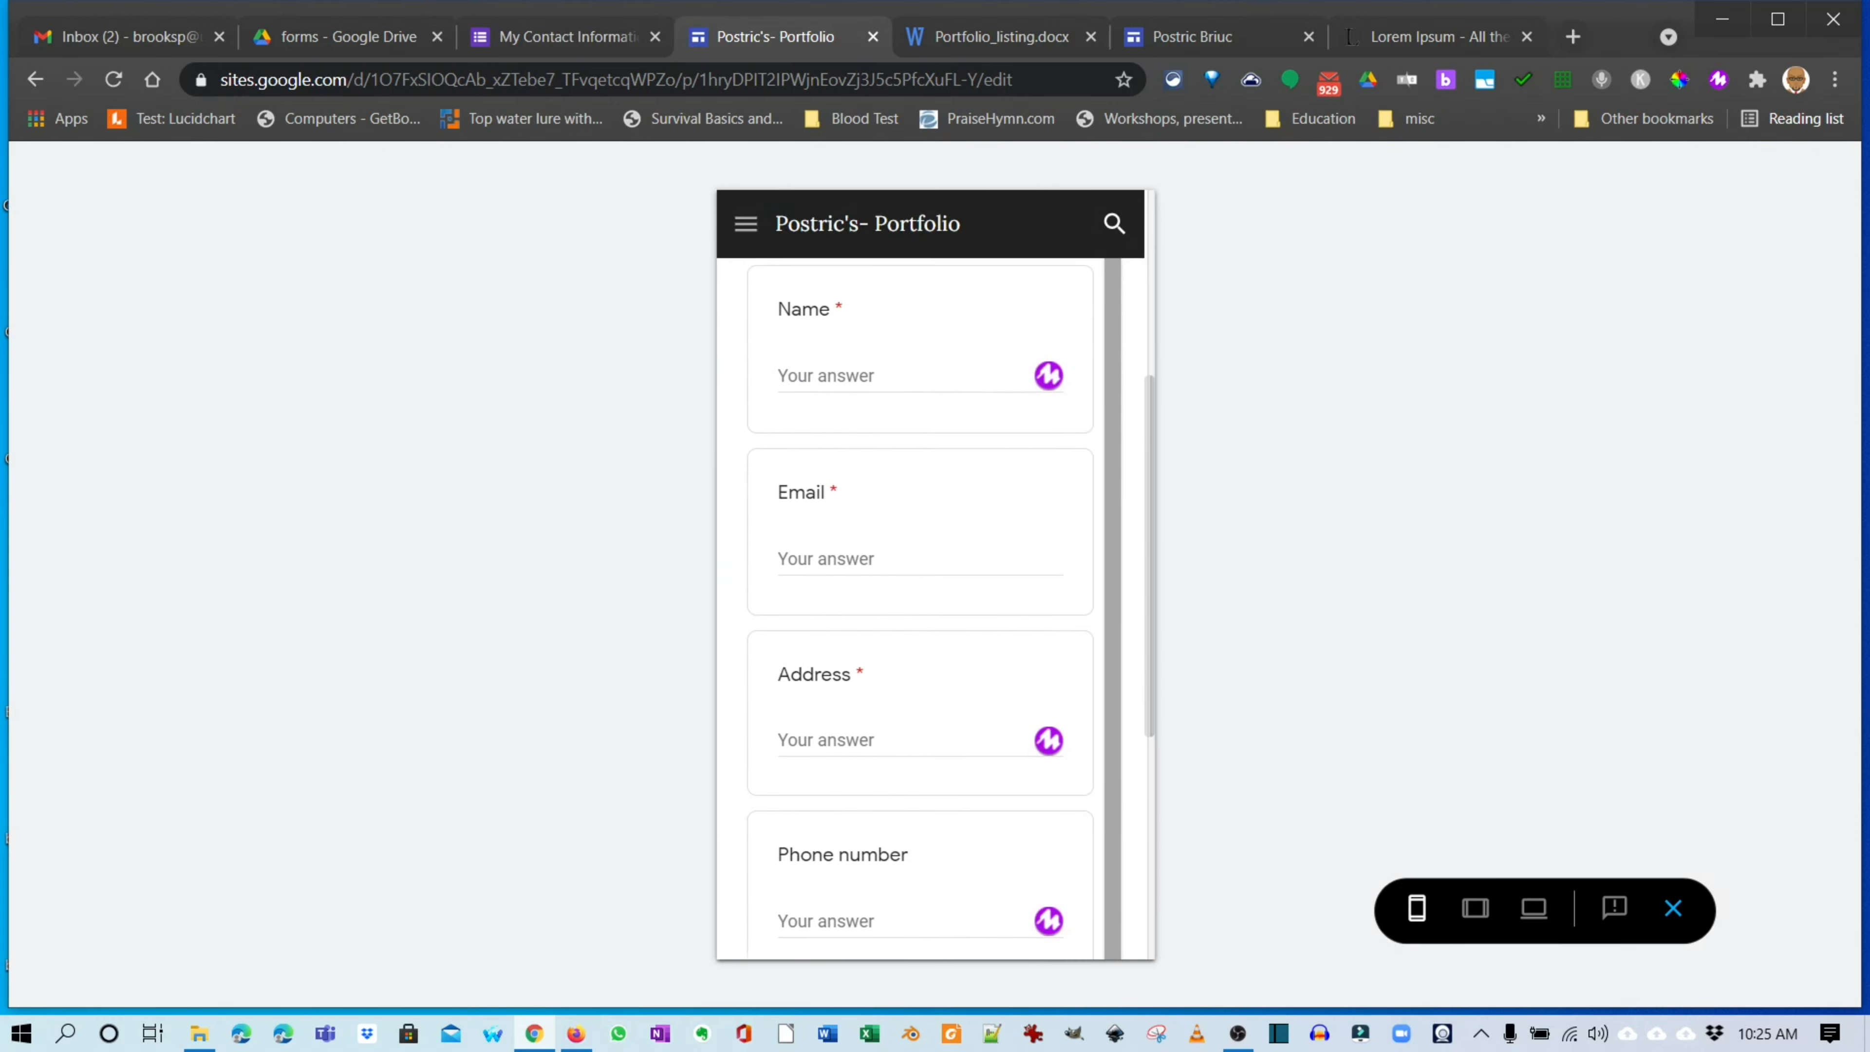
scroll(931, 590, up, 3)
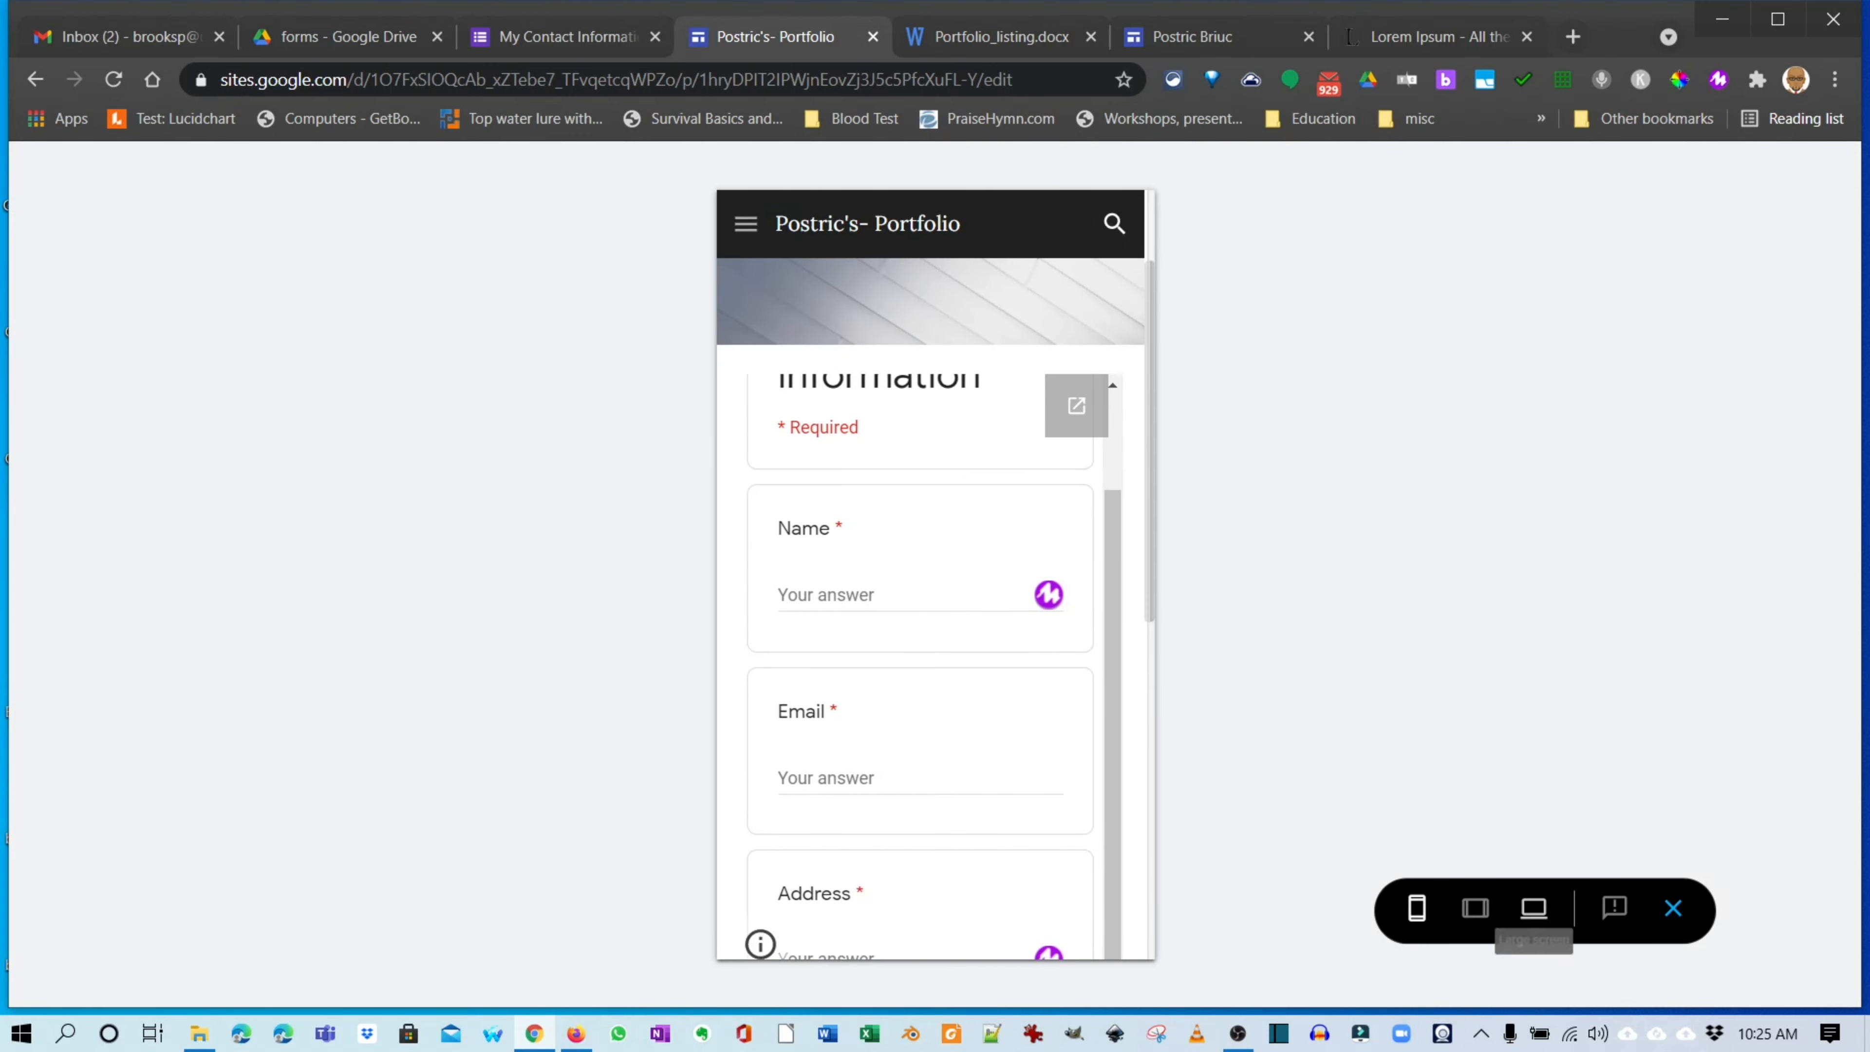
click(1476, 909)
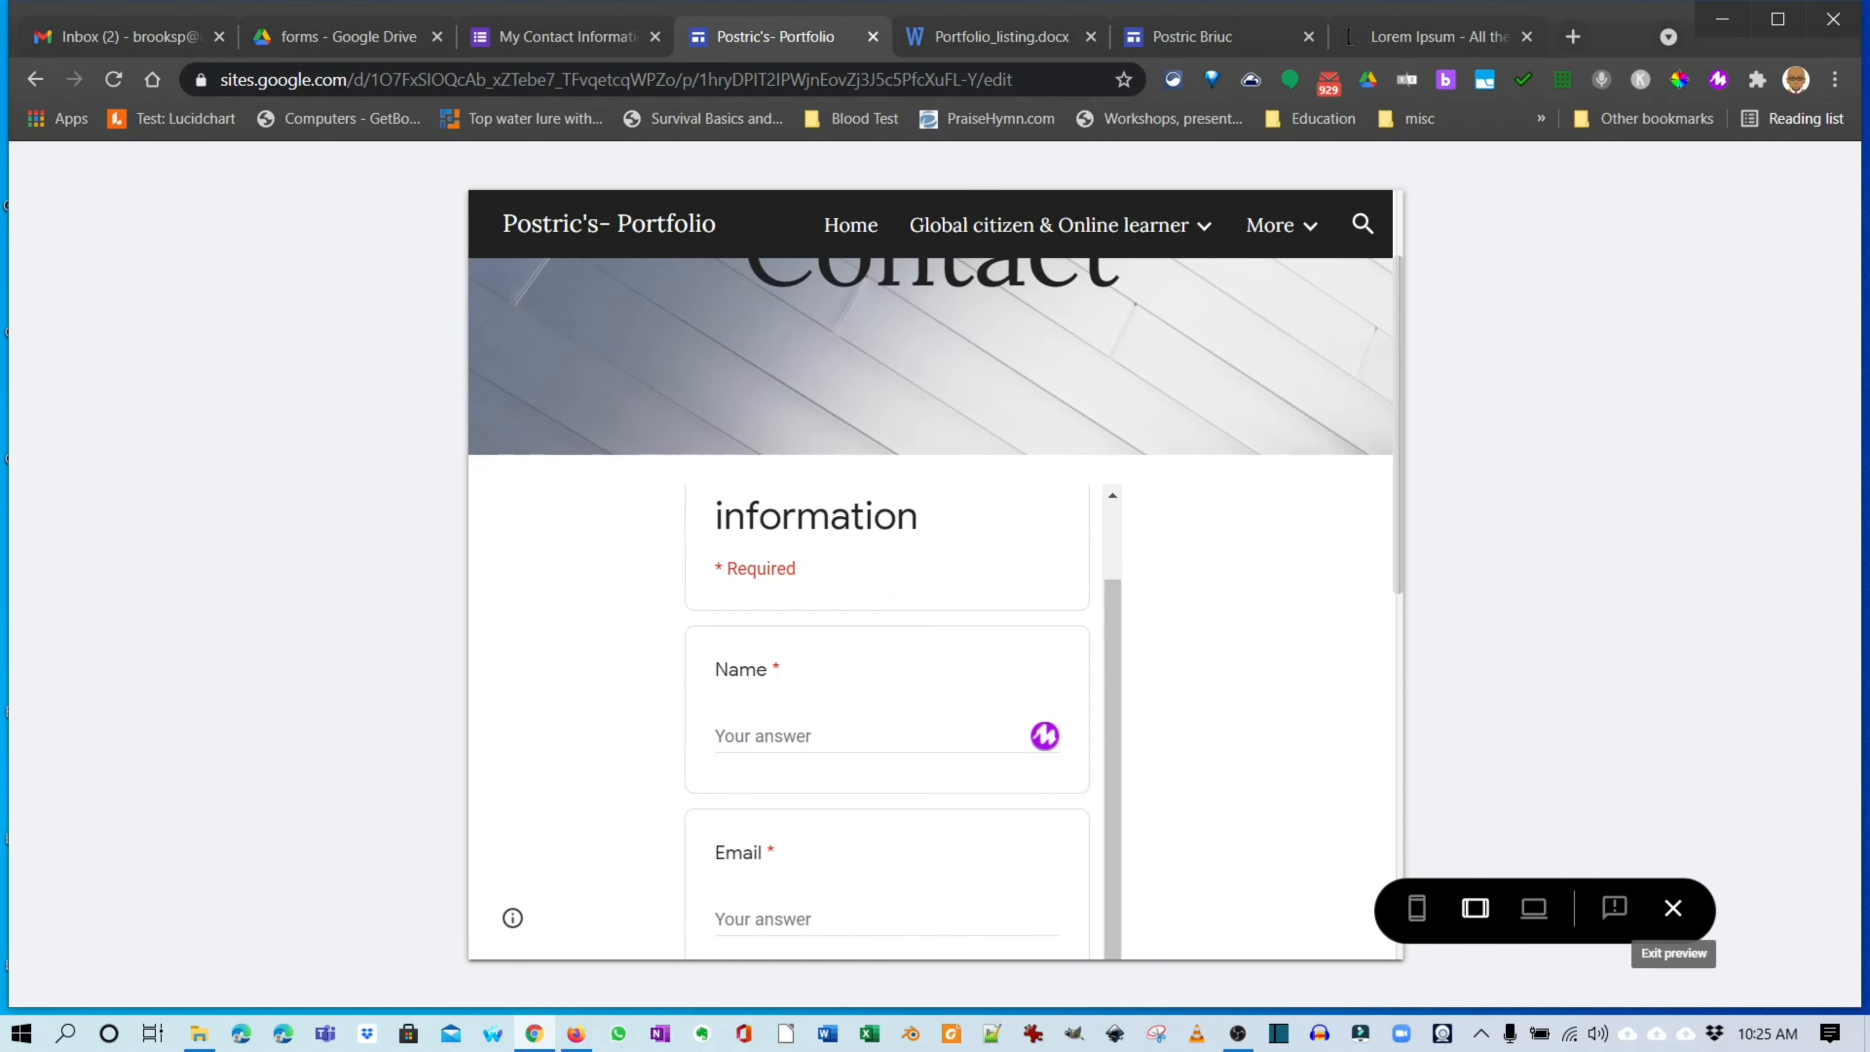
click(1673, 908)
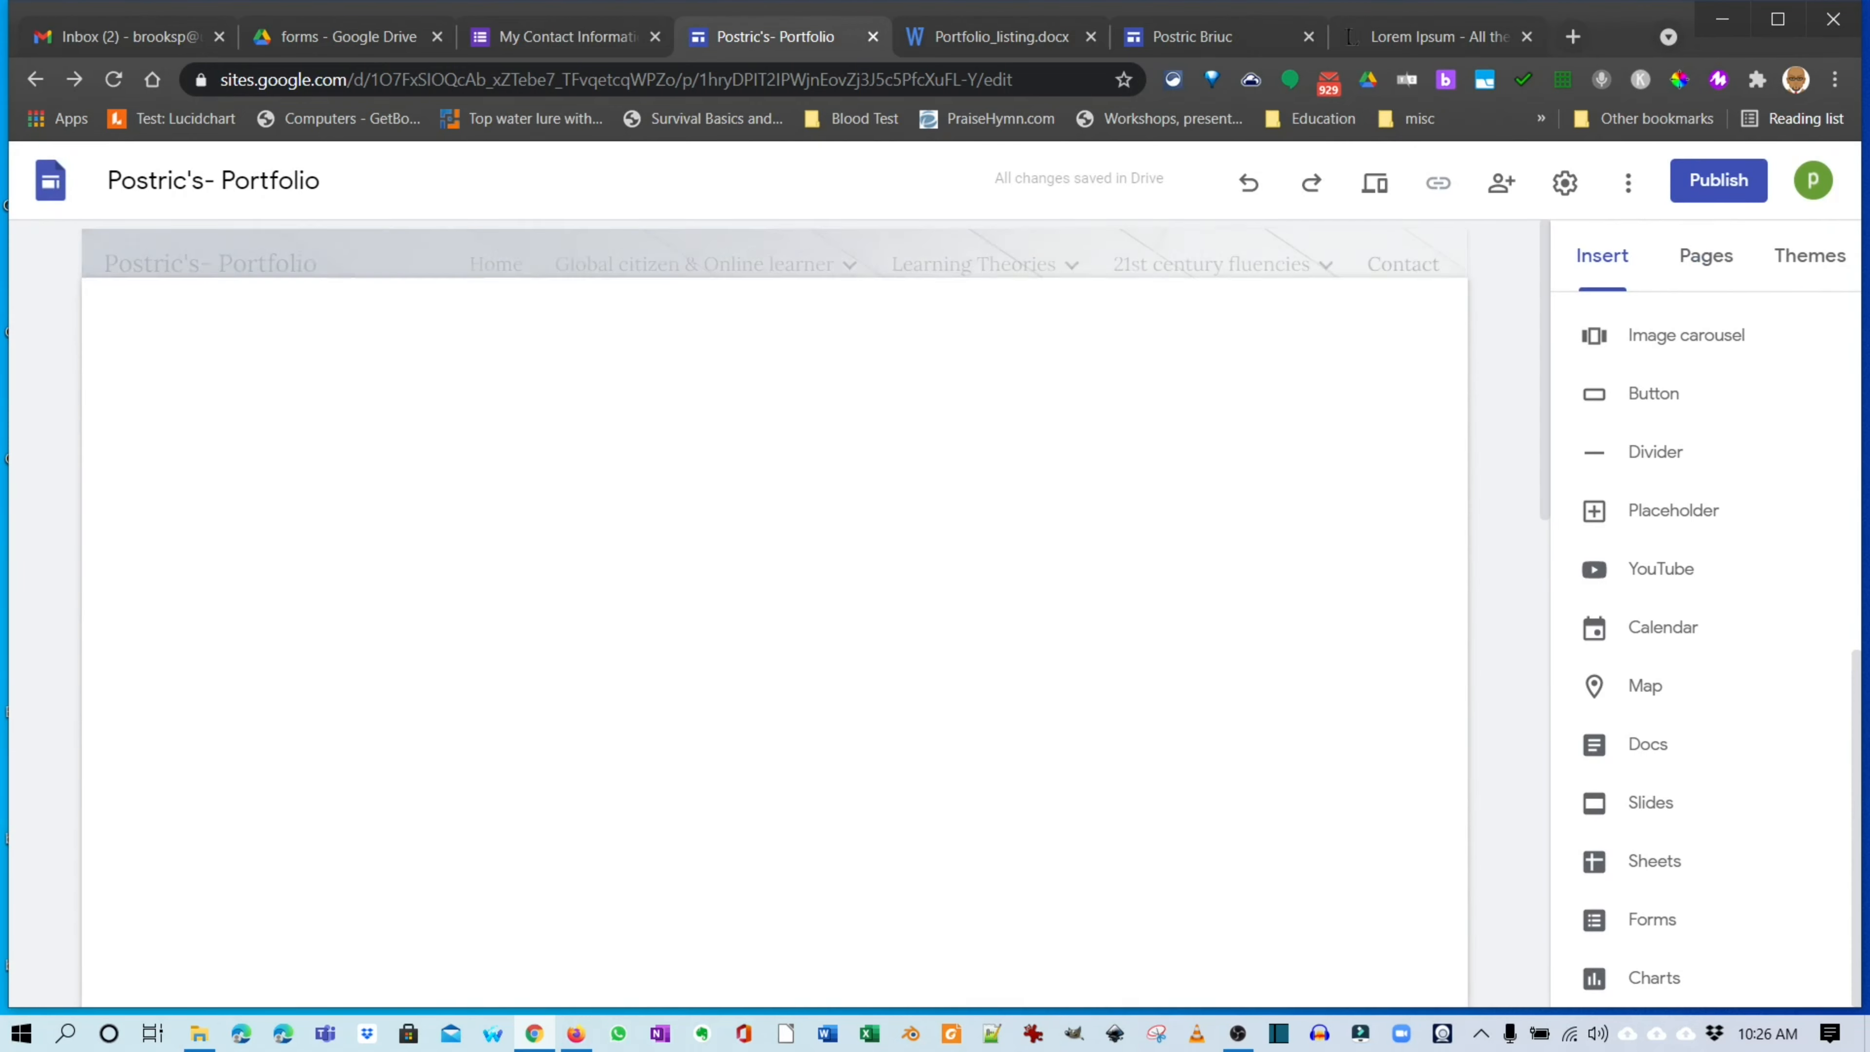
Start publishing the site at postrics-portfolio and bring up its sharing and access settings.
scroll(773, 611, down, 3)
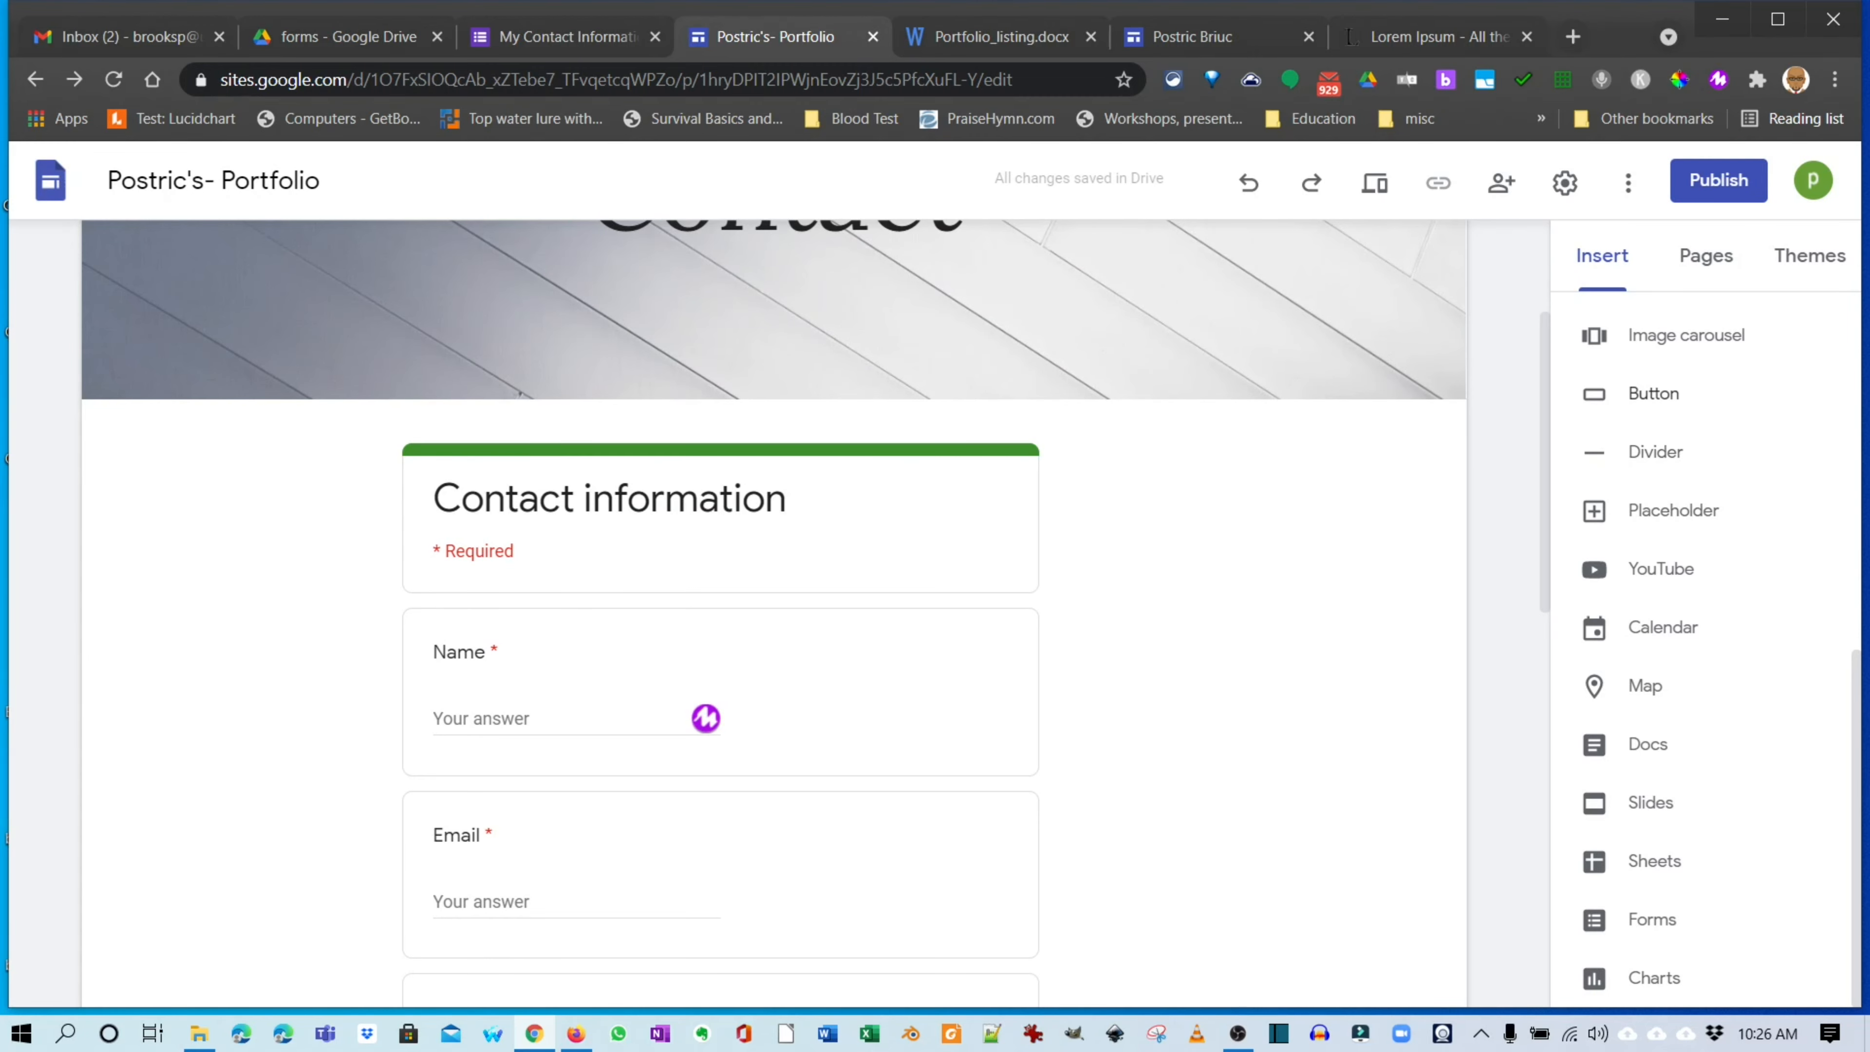
click(1565, 182)
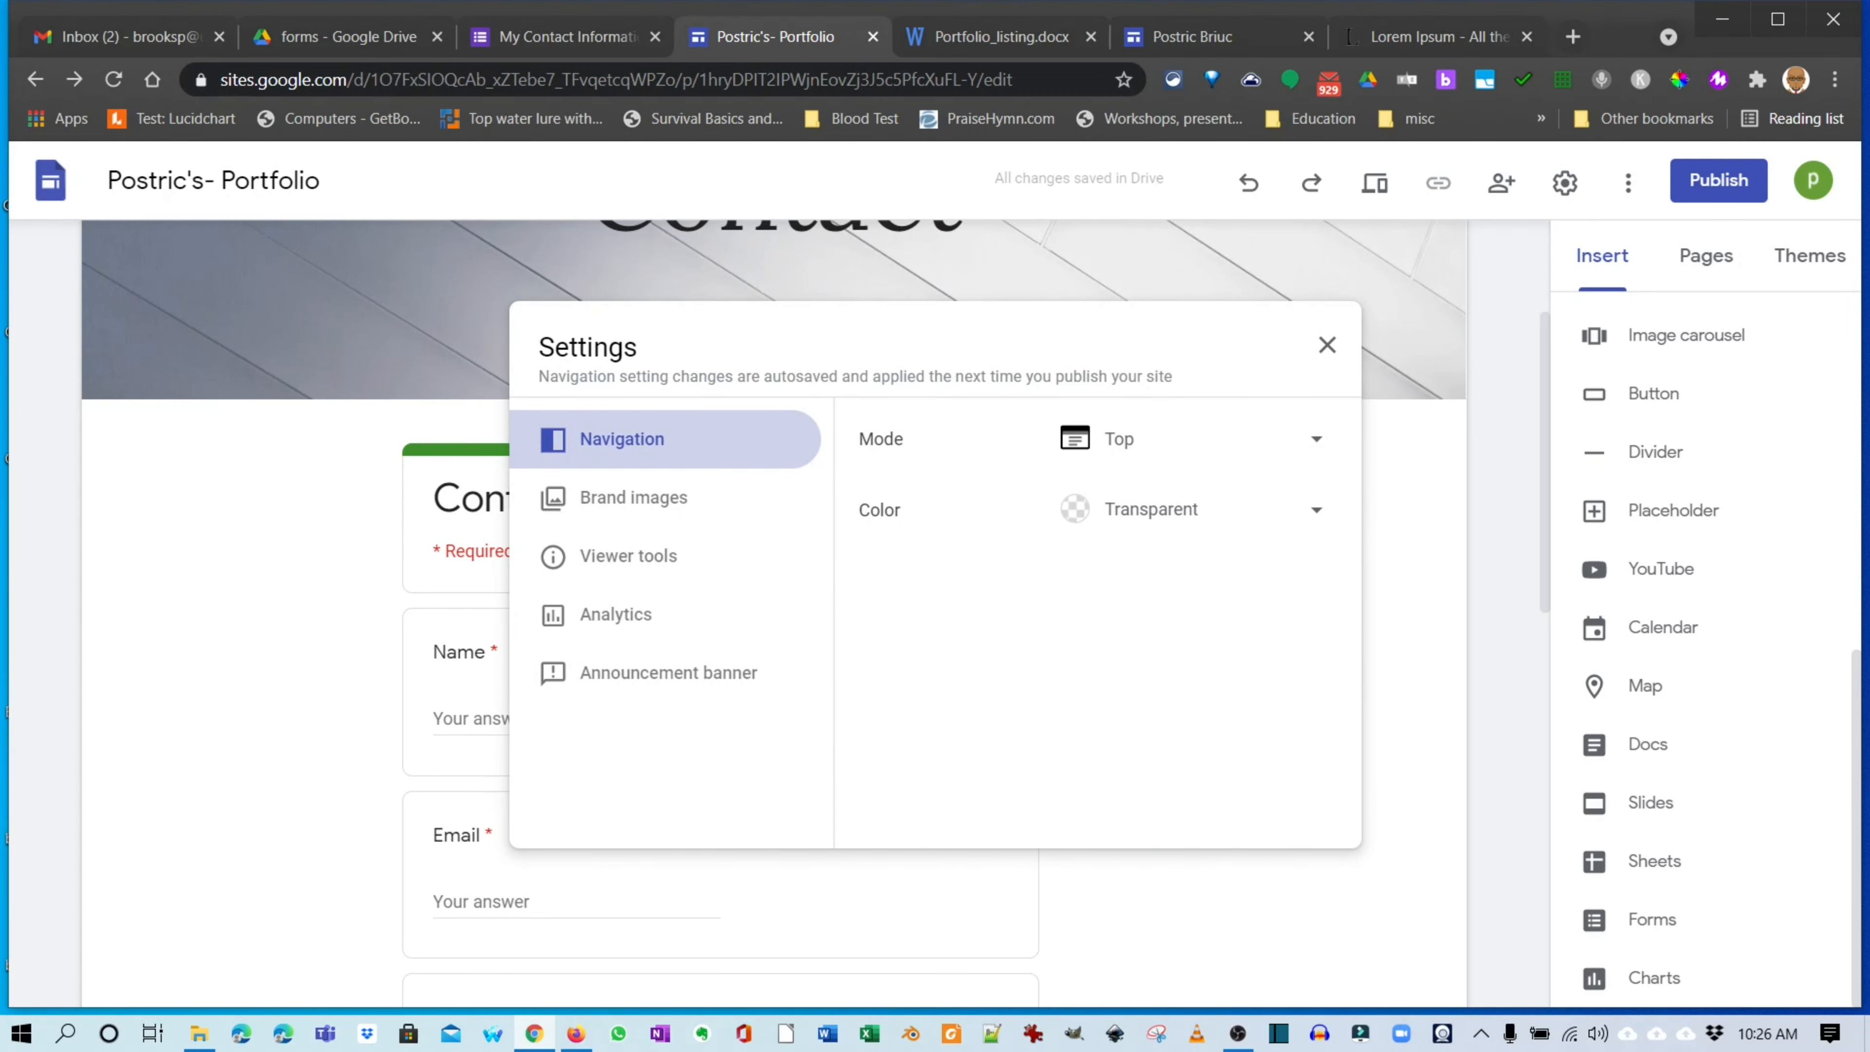
click(1327, 344)
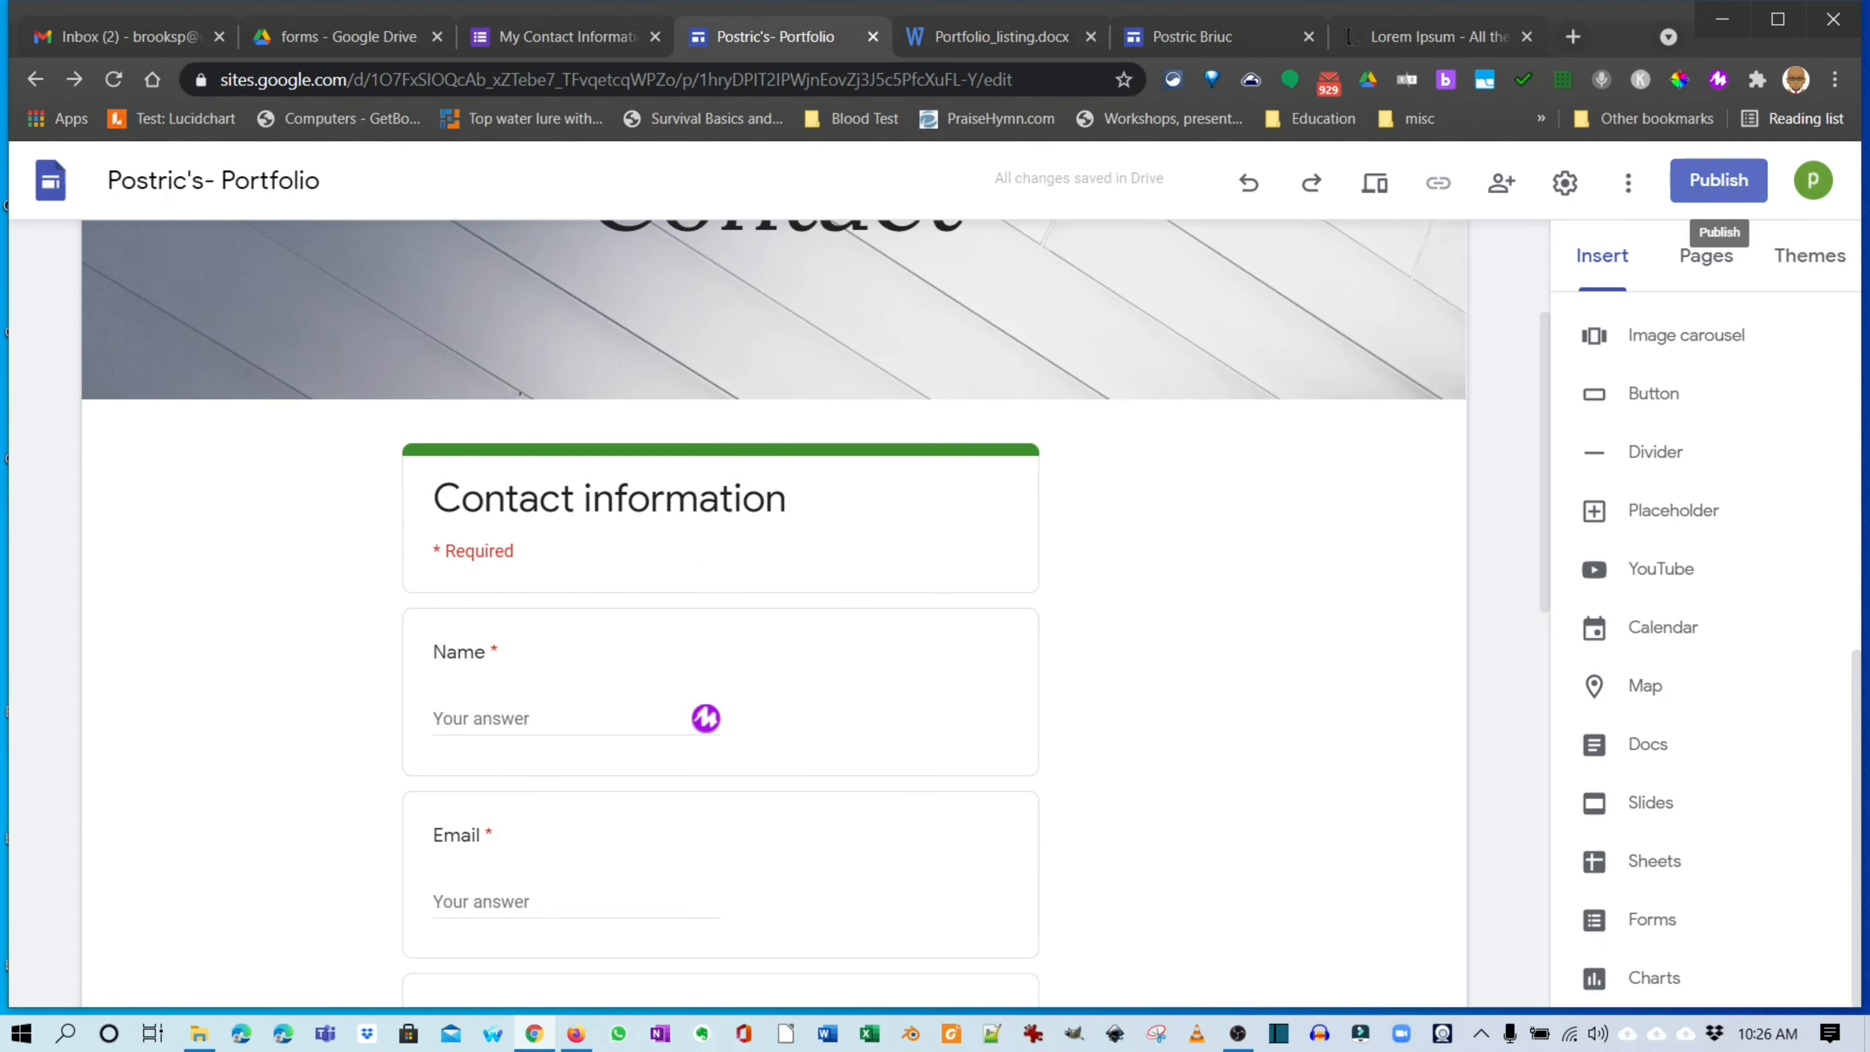
click(1719, 181)
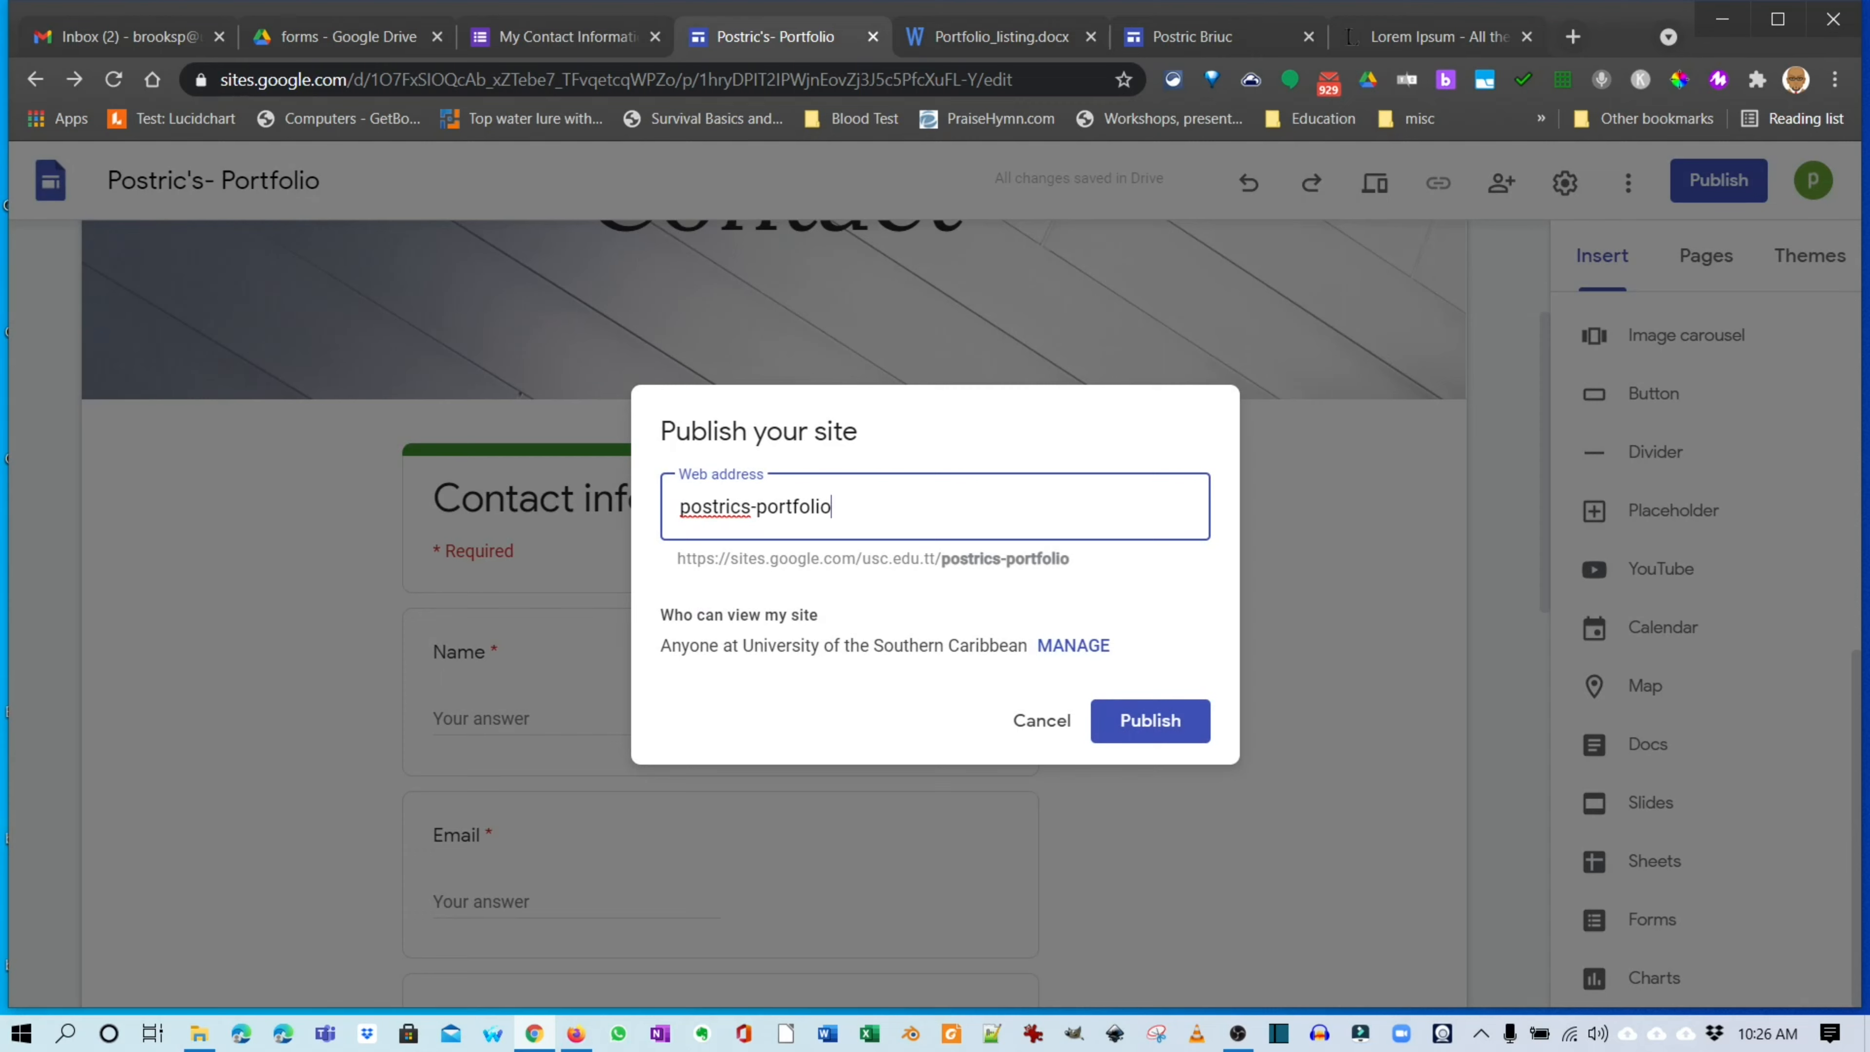
drag(678, 559, 942, 559)
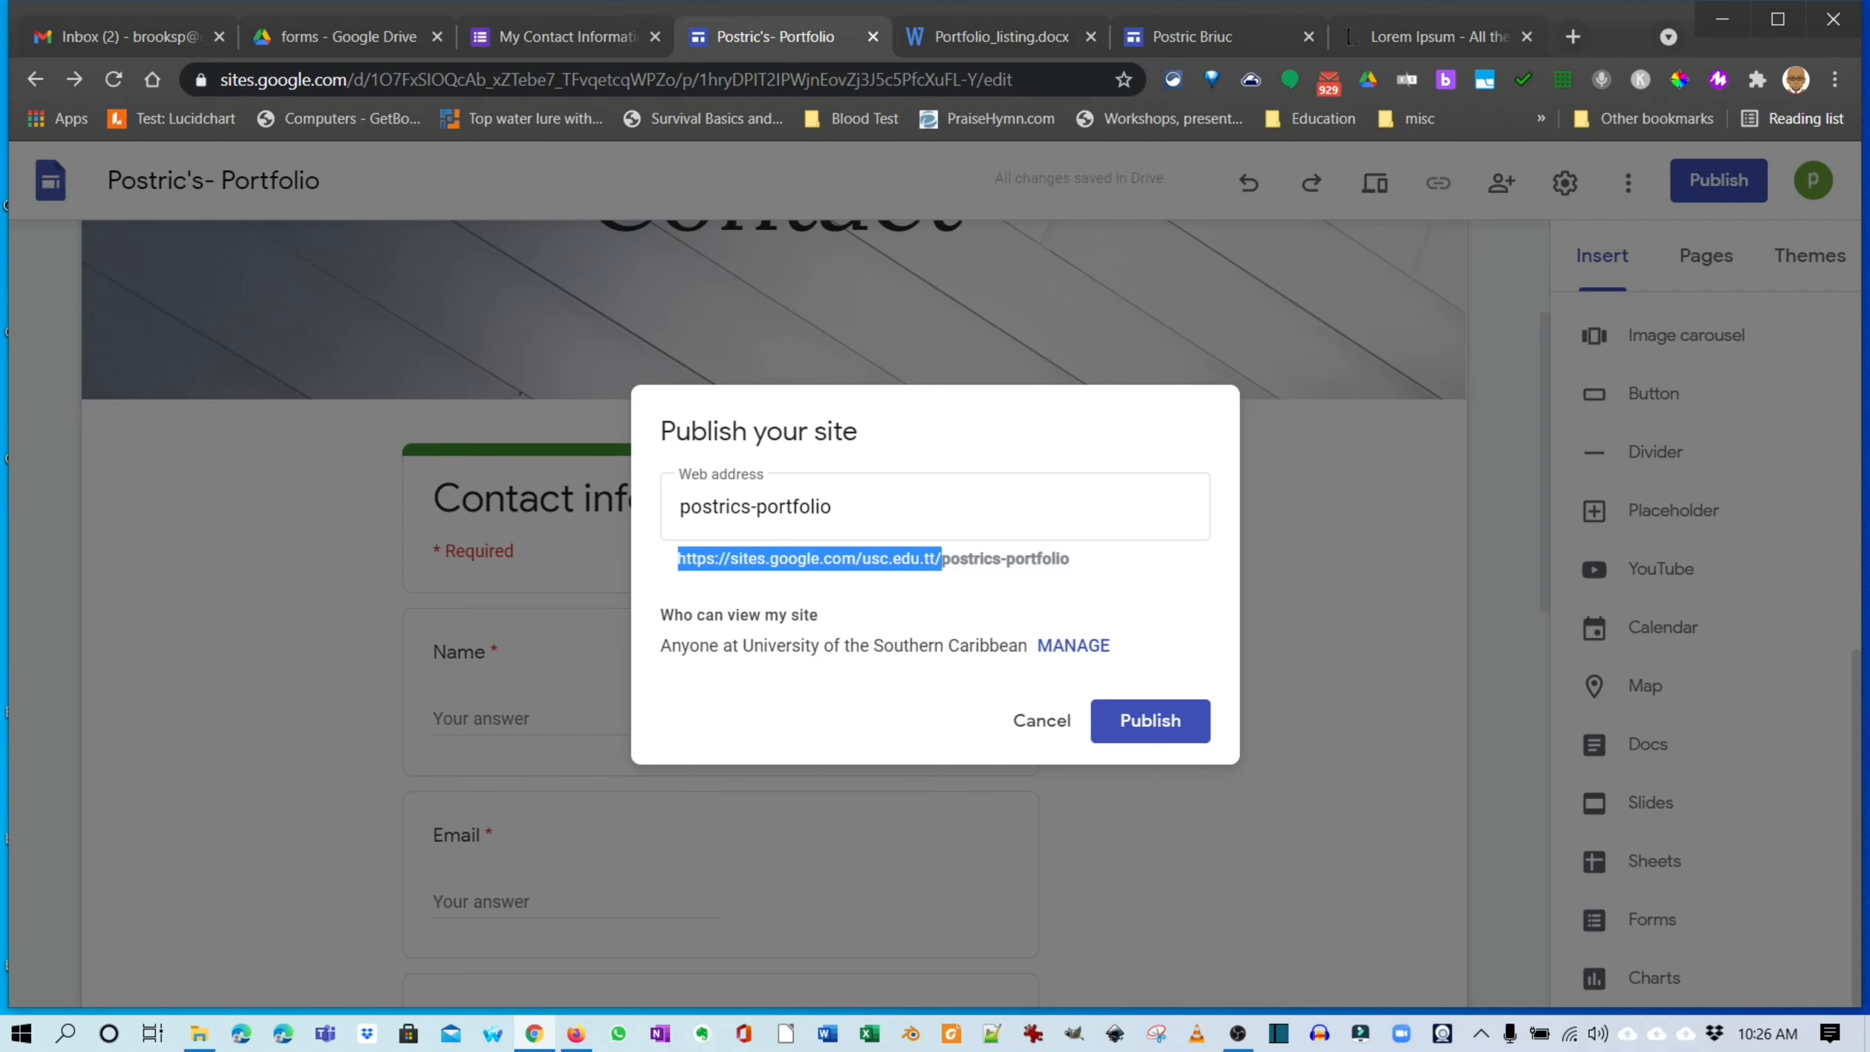
click(942, 559)
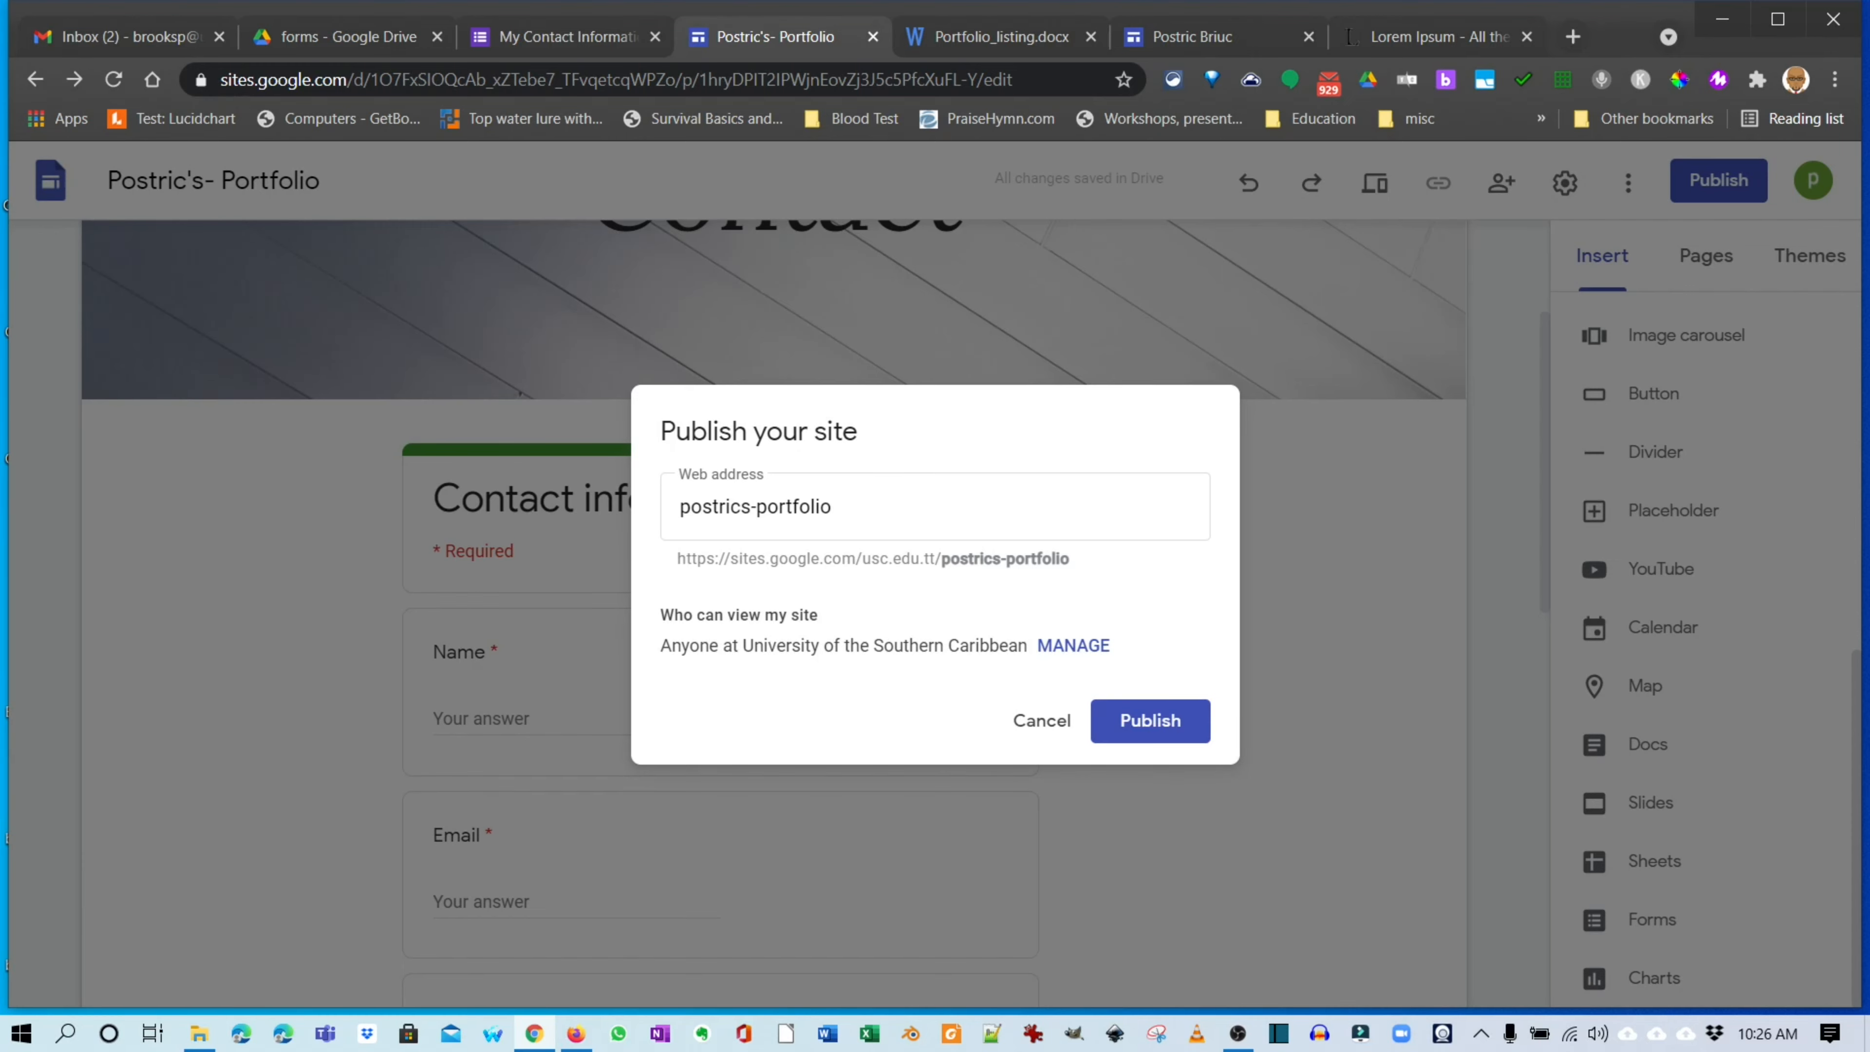
key(Return)
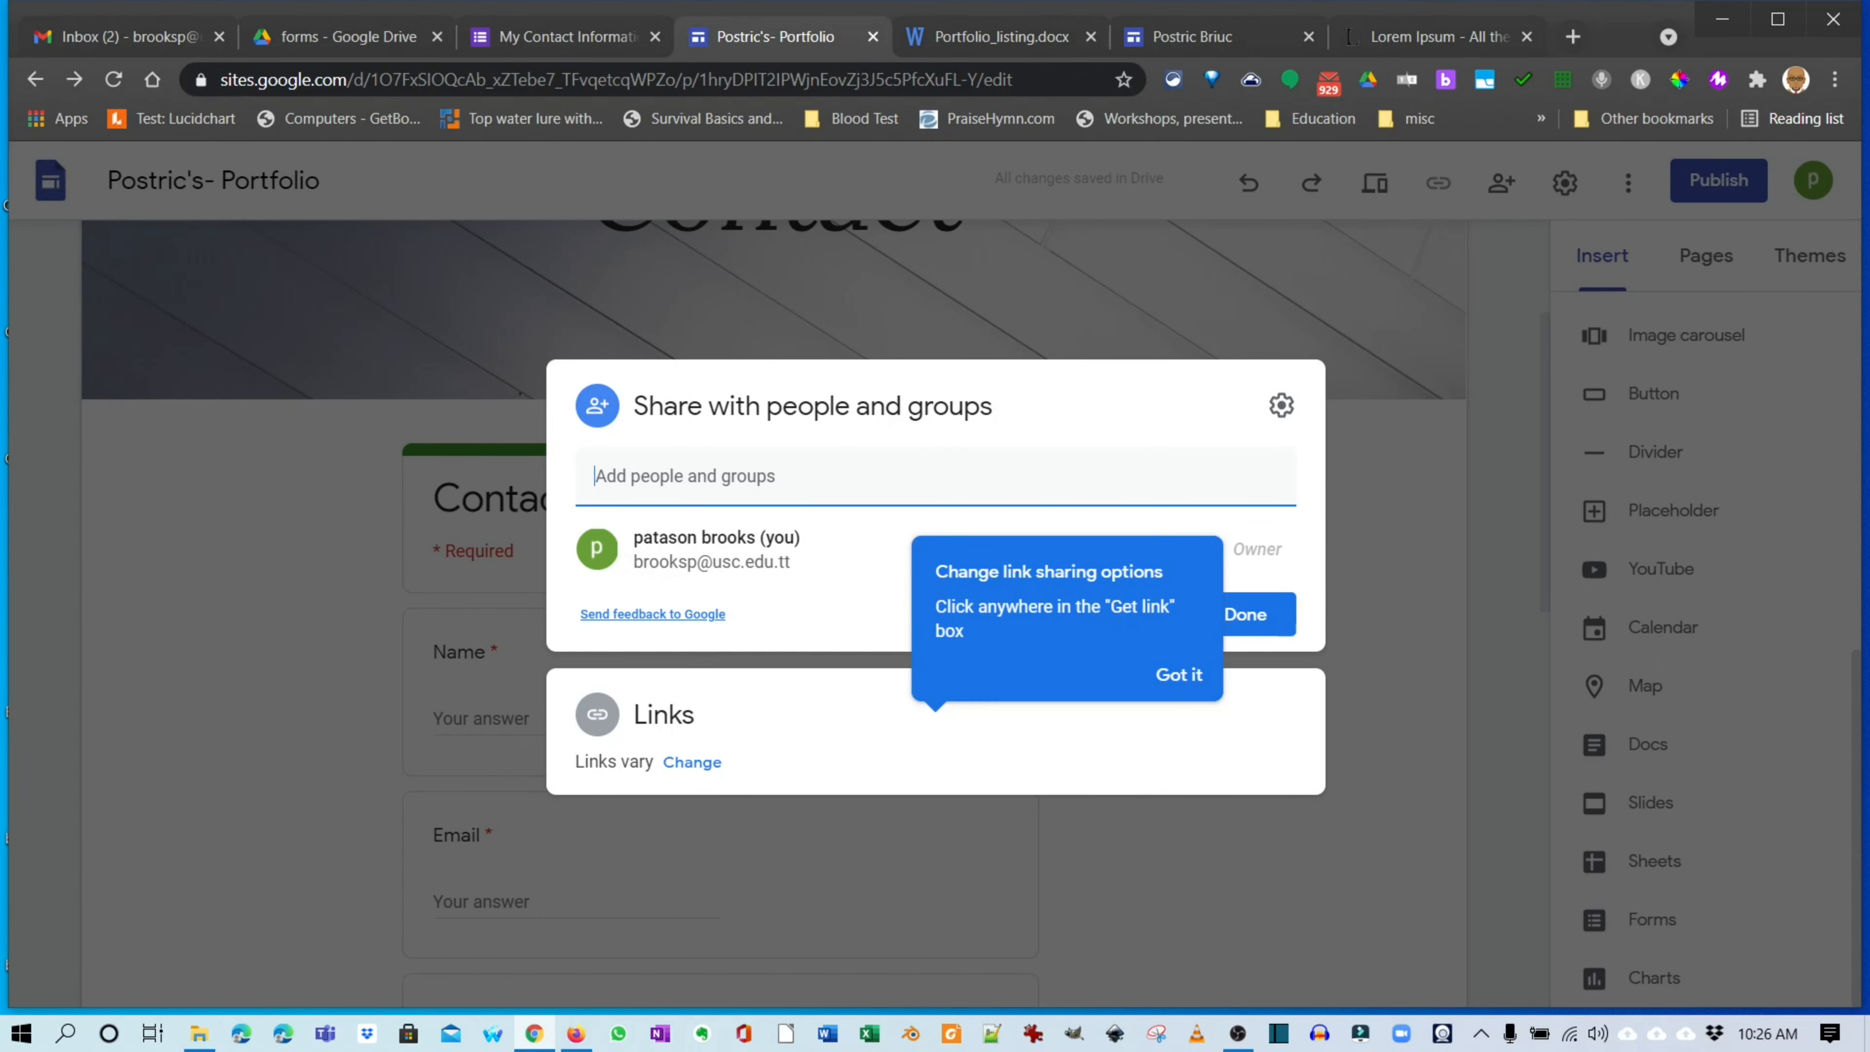
Set draft access to Restricted and the published site to University of the Southern Caribbean.
click(1179, 675)
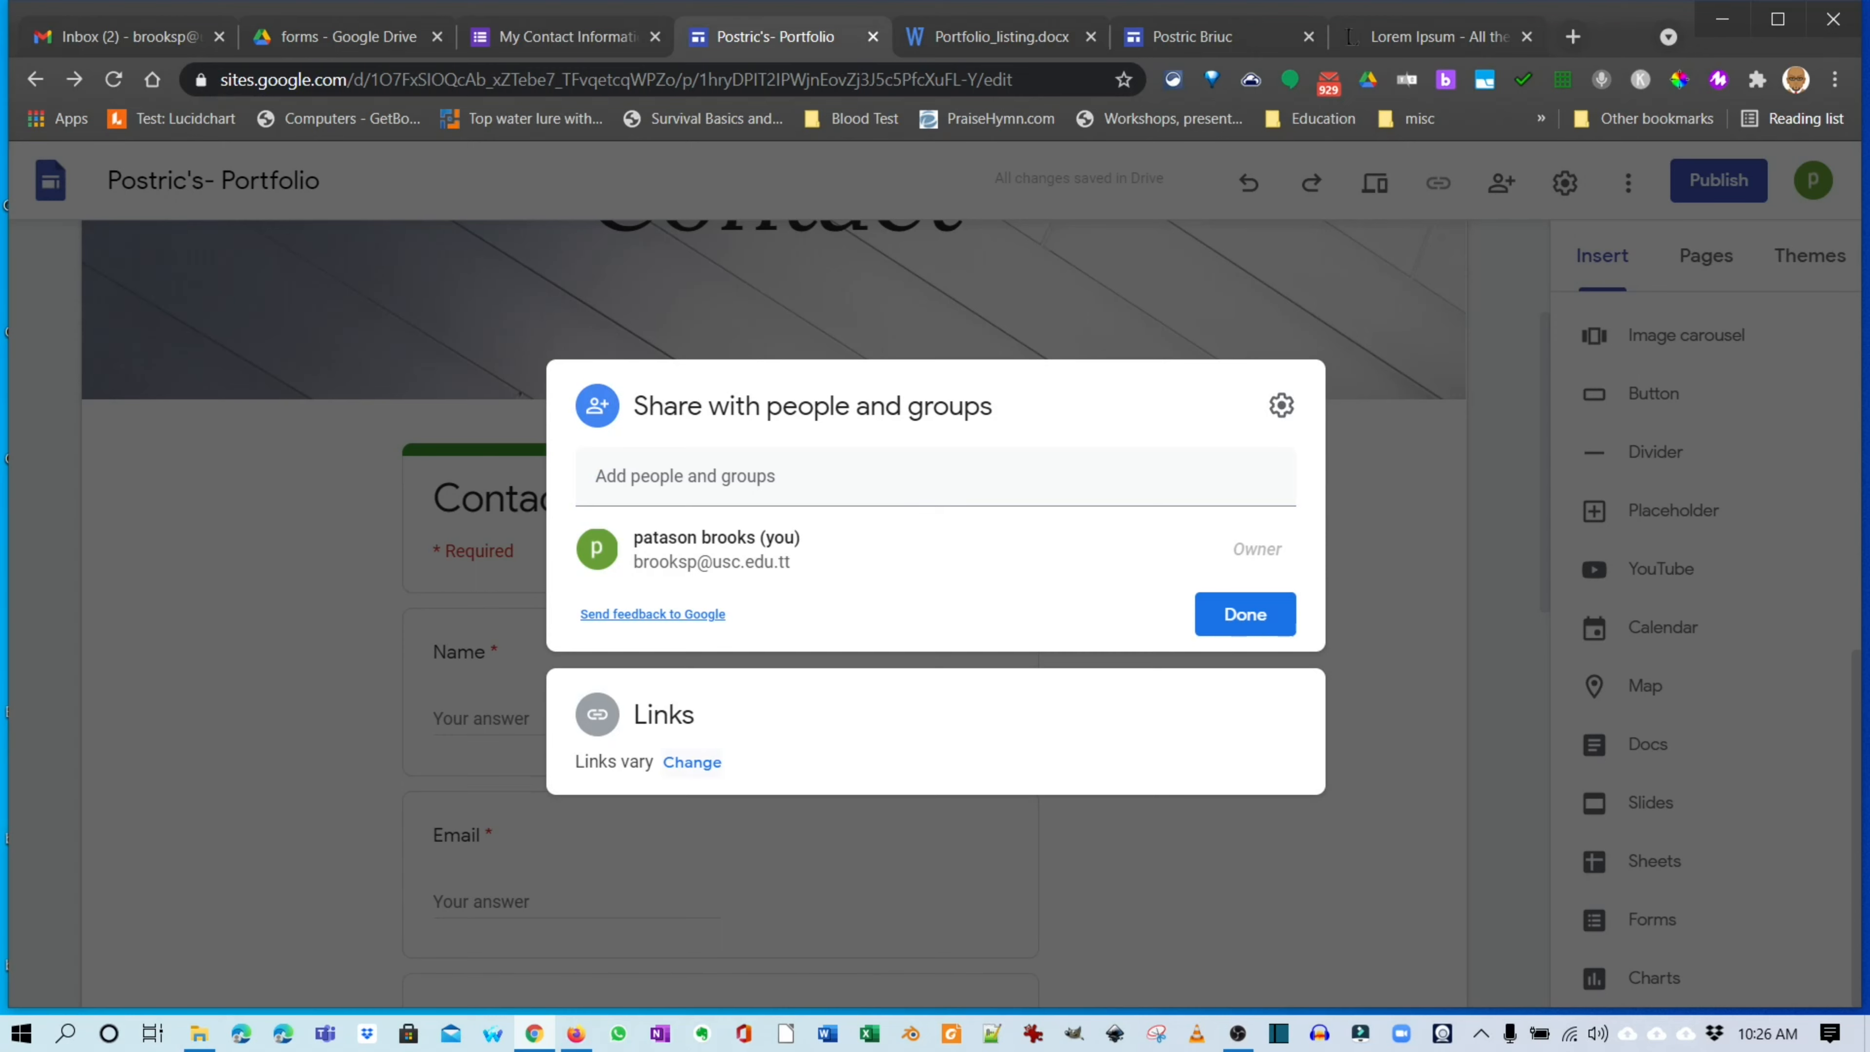
click(692, 763)
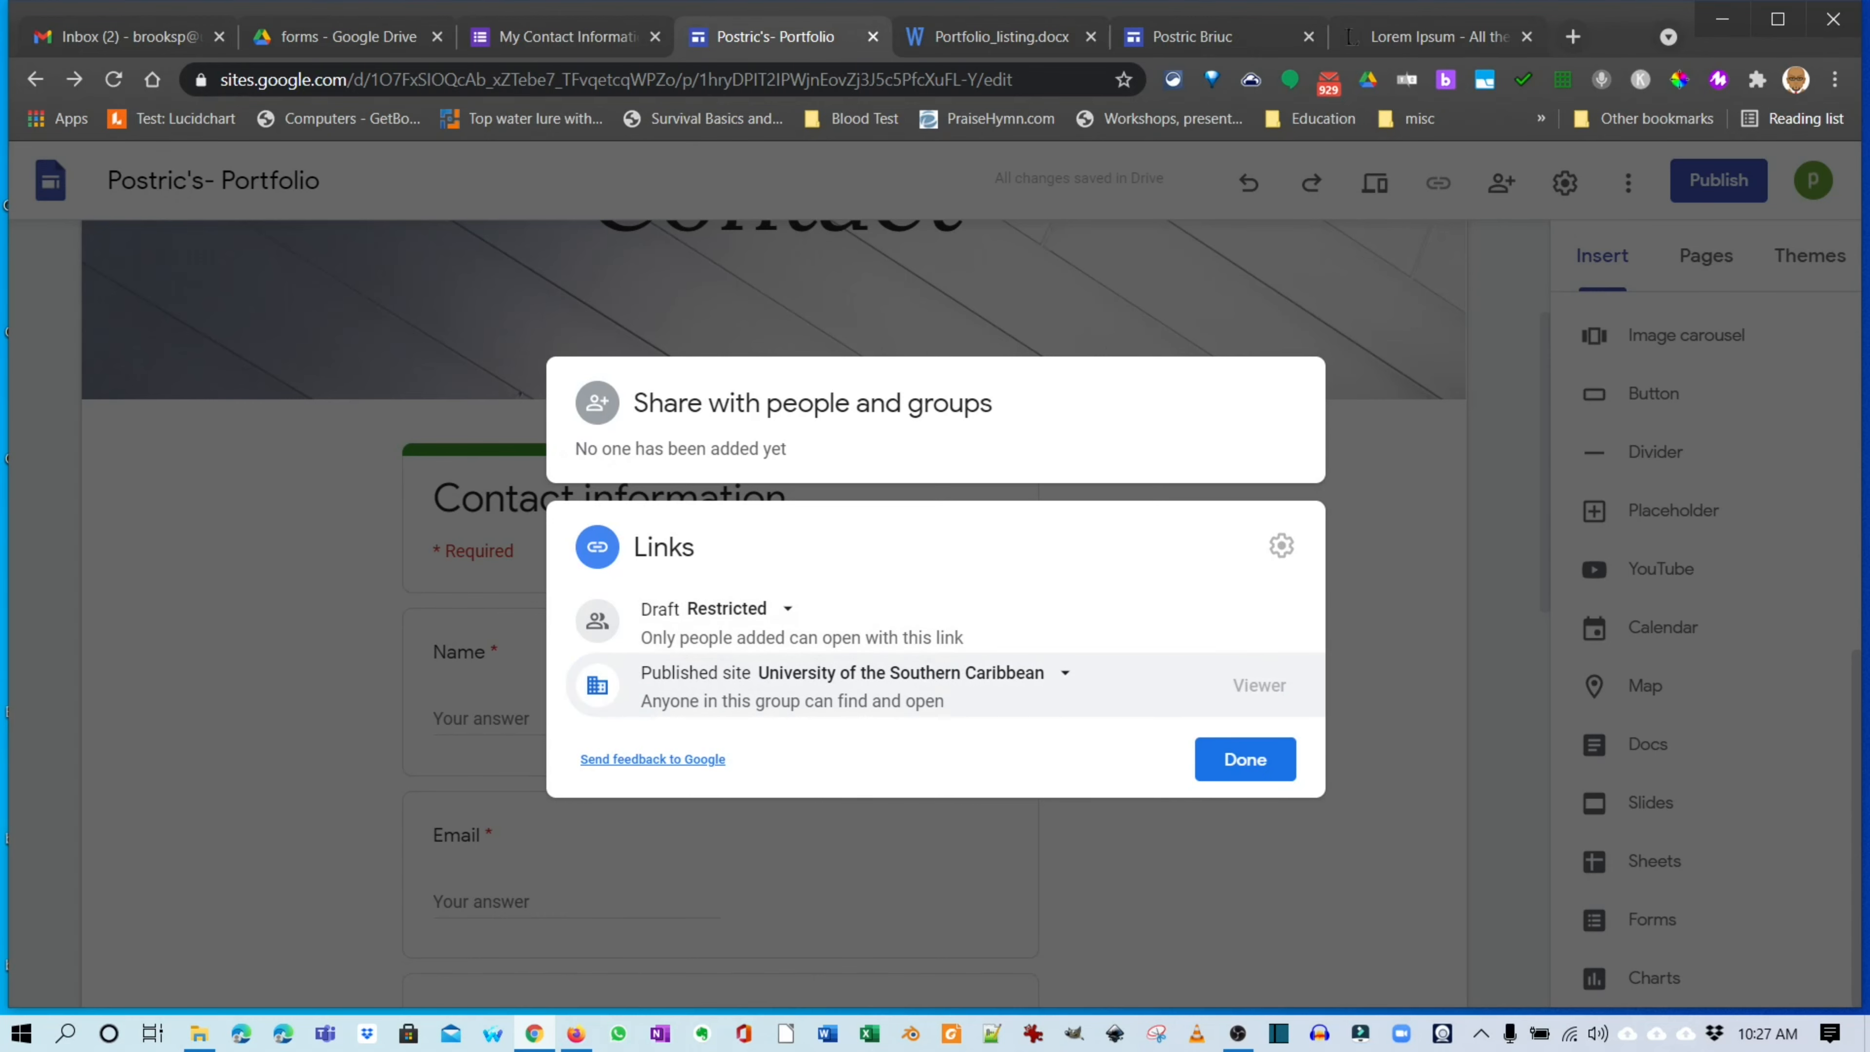
click(740, 608)
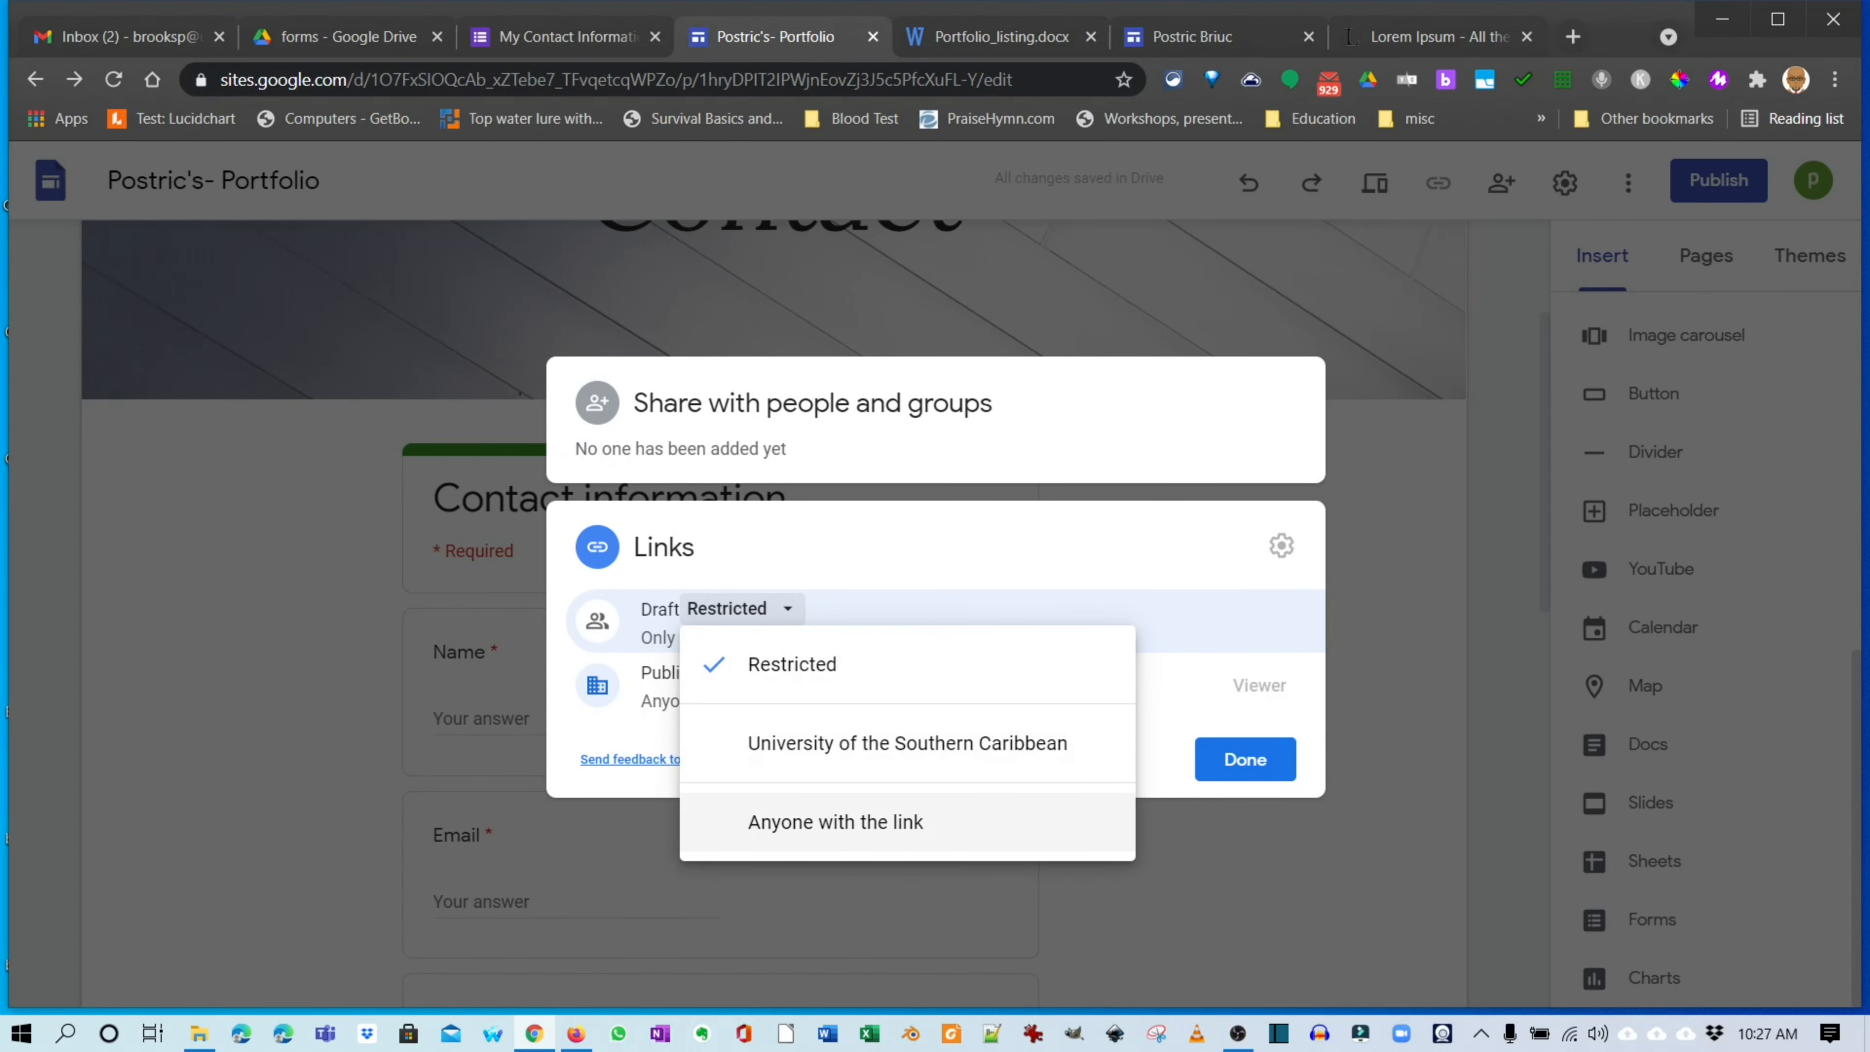
click(836, 823)
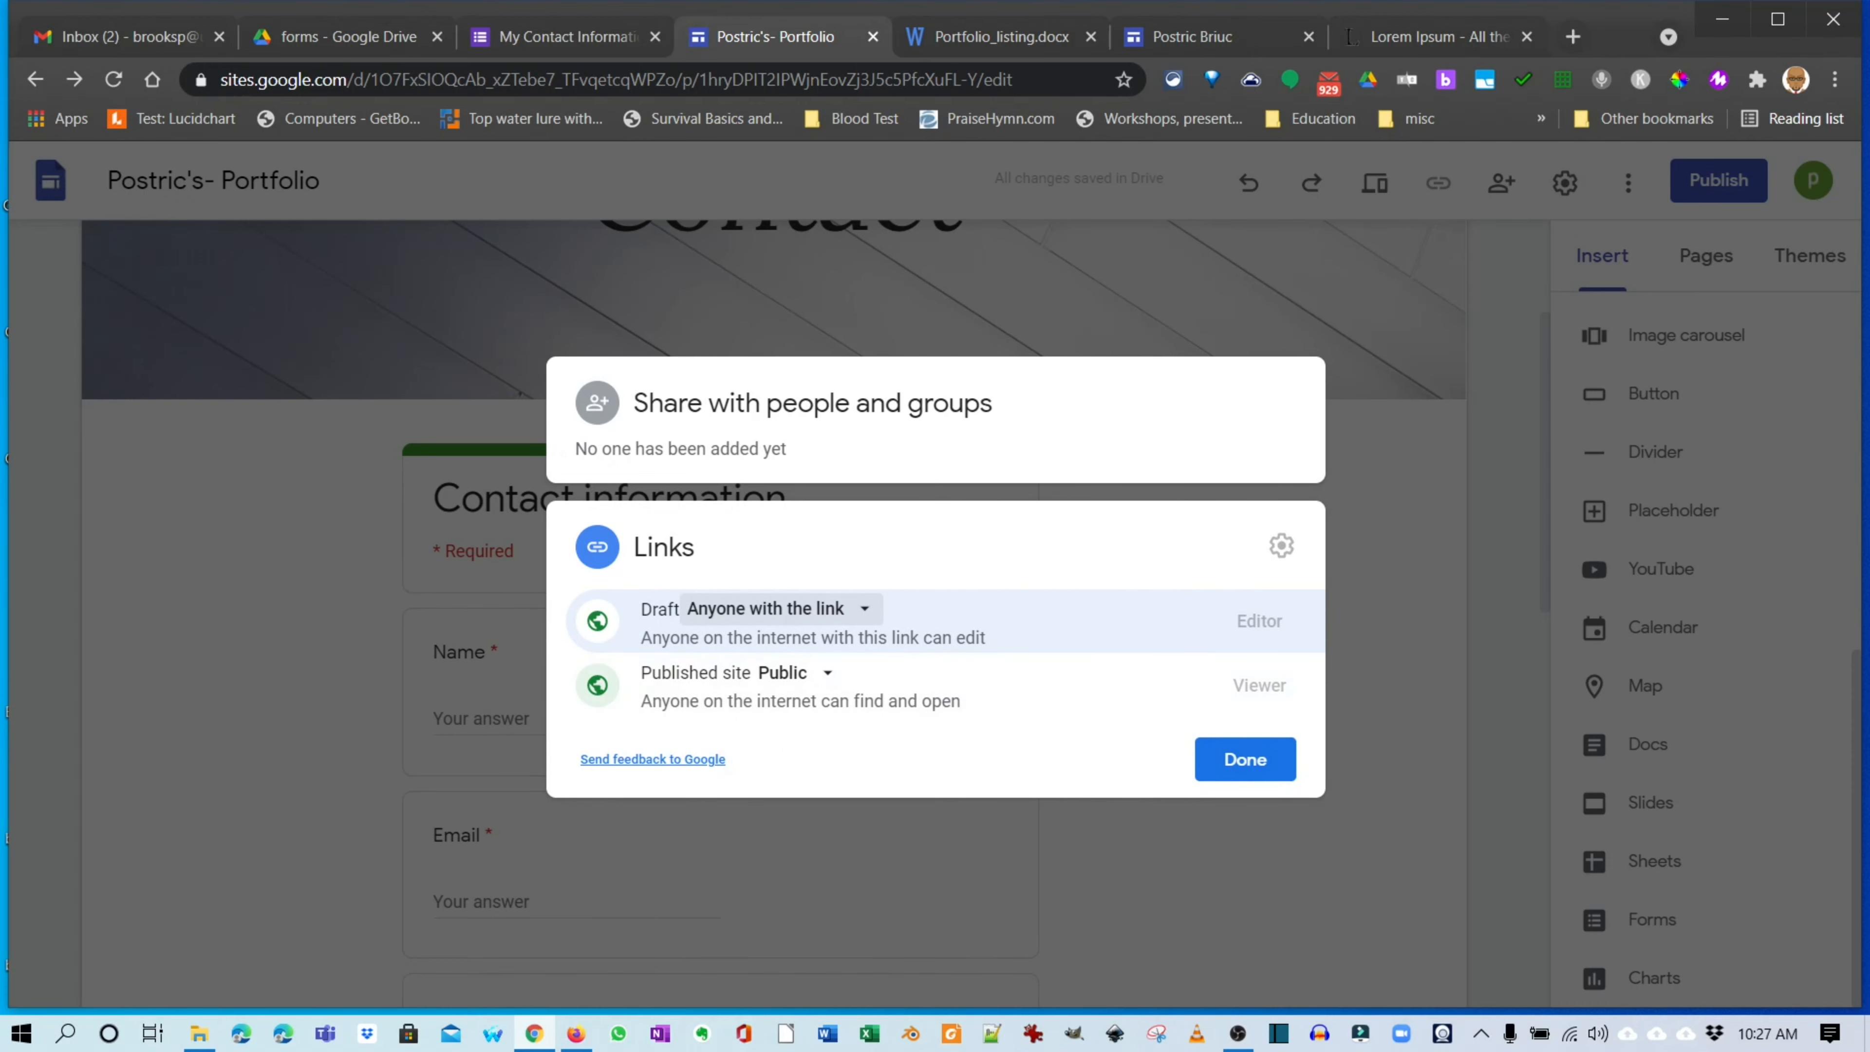
click(782, 609)
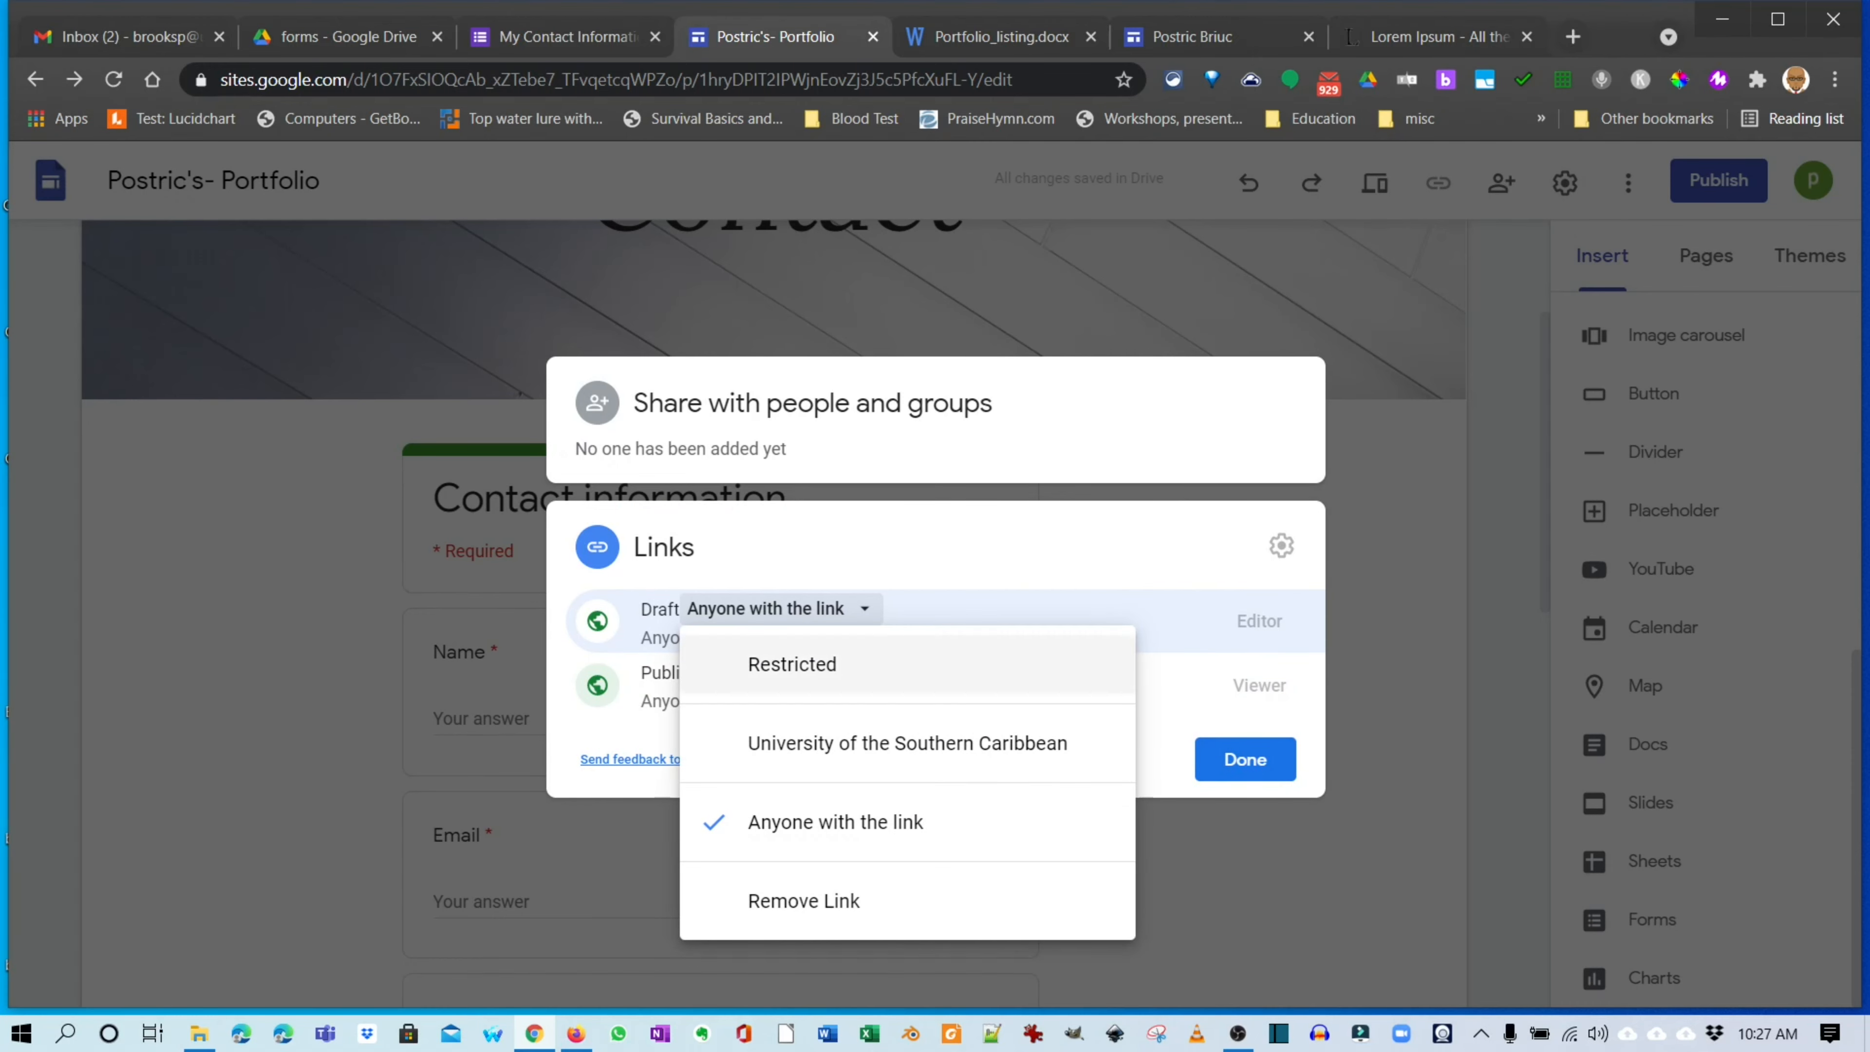
click(792, 664)
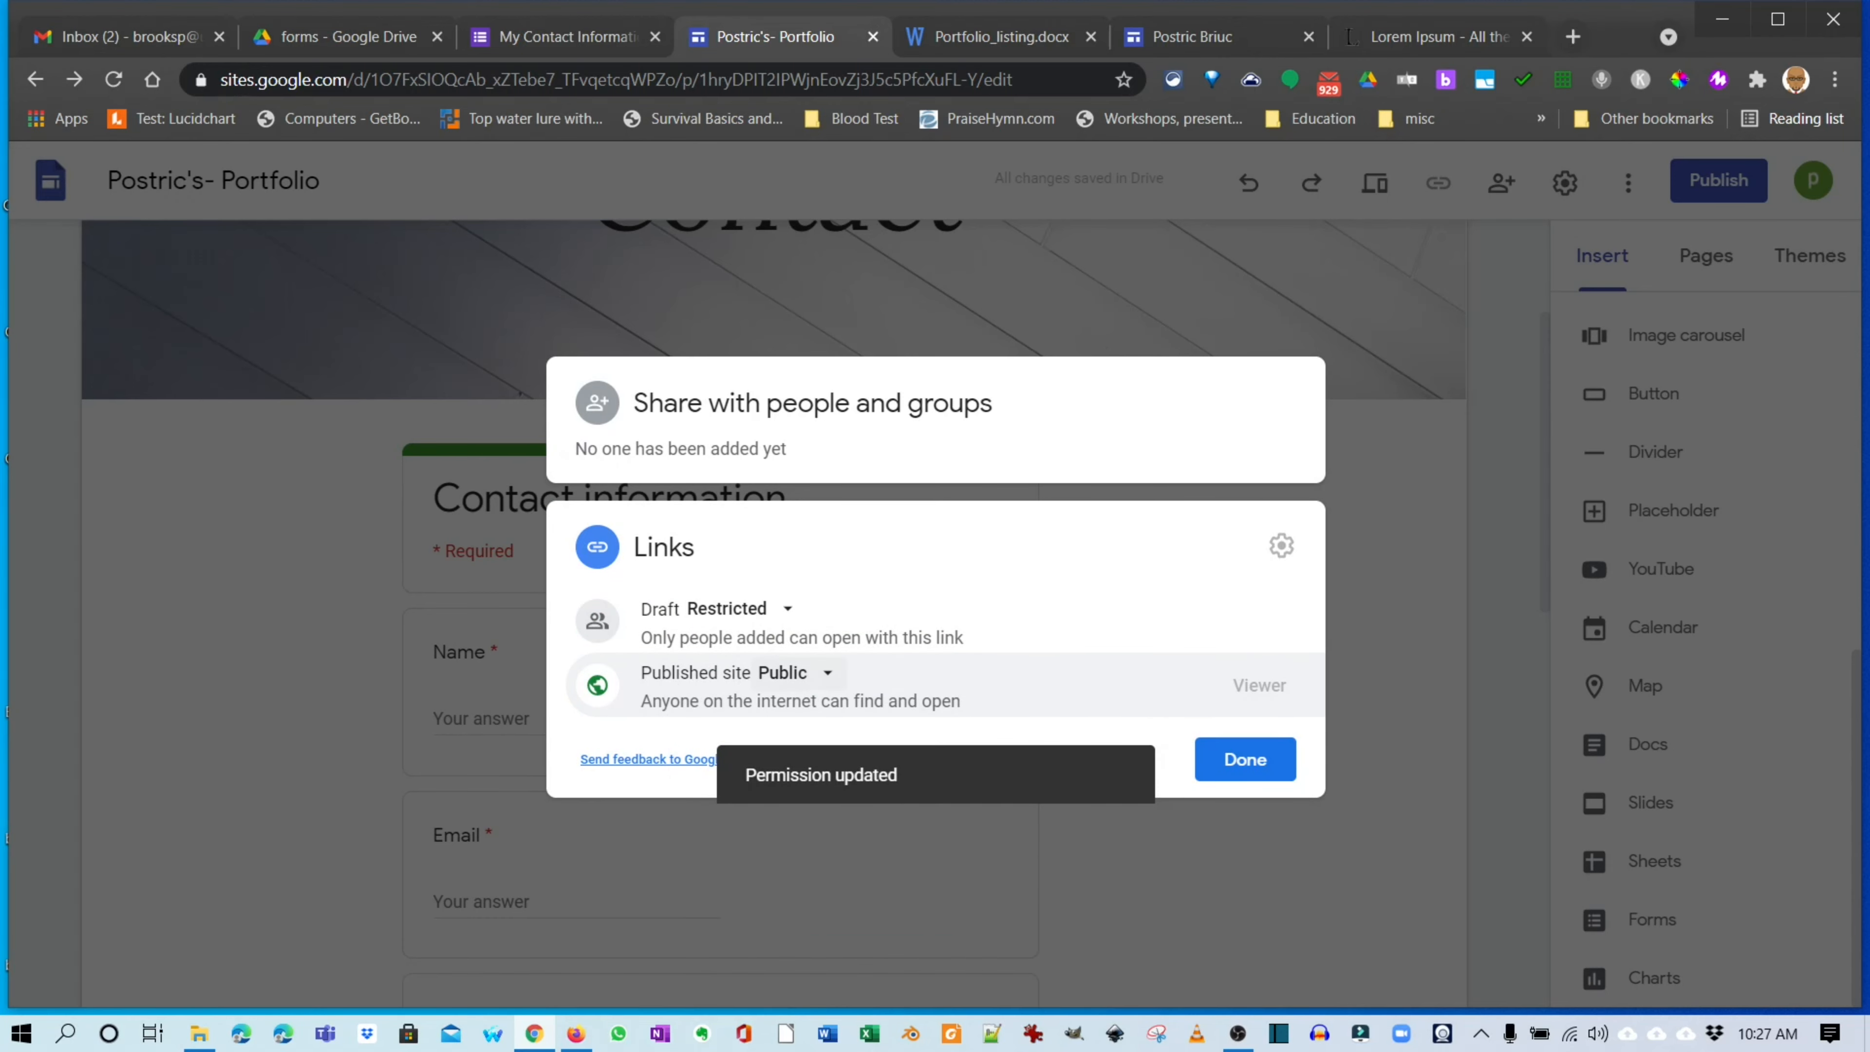
click(795, 673)
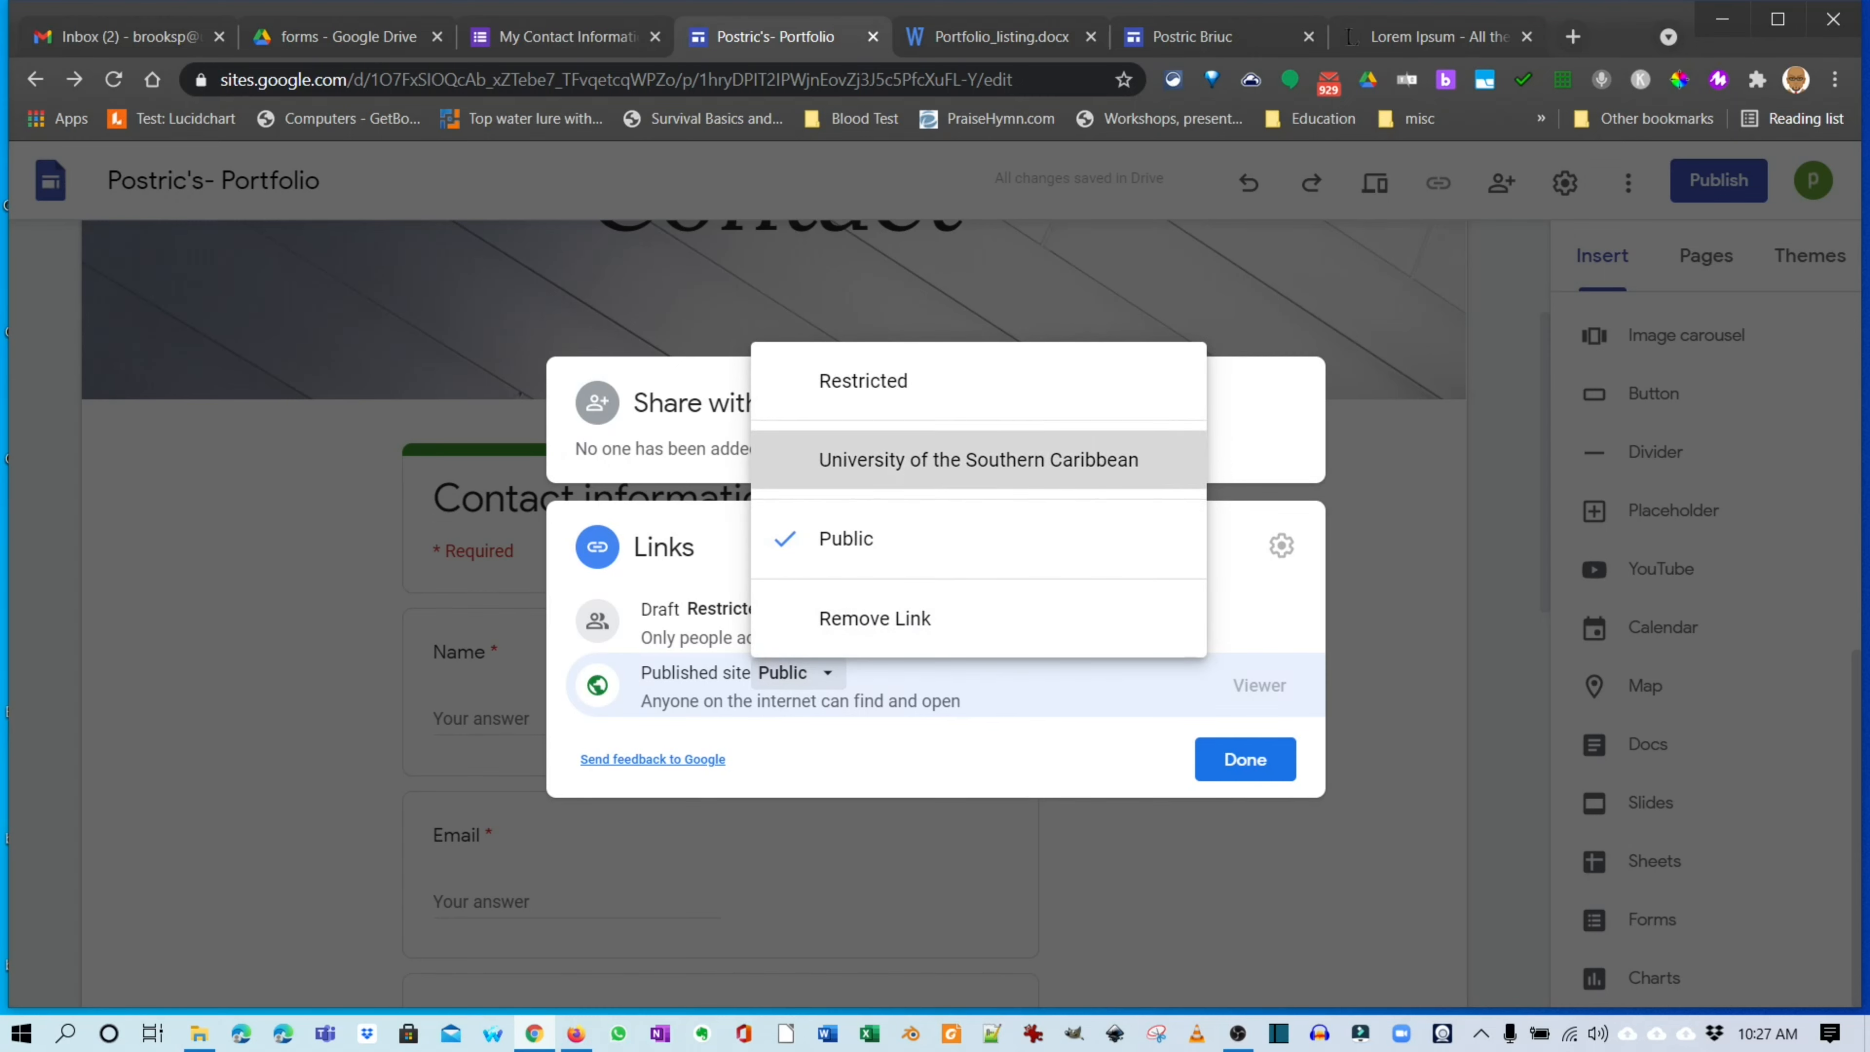
click(980, 460)
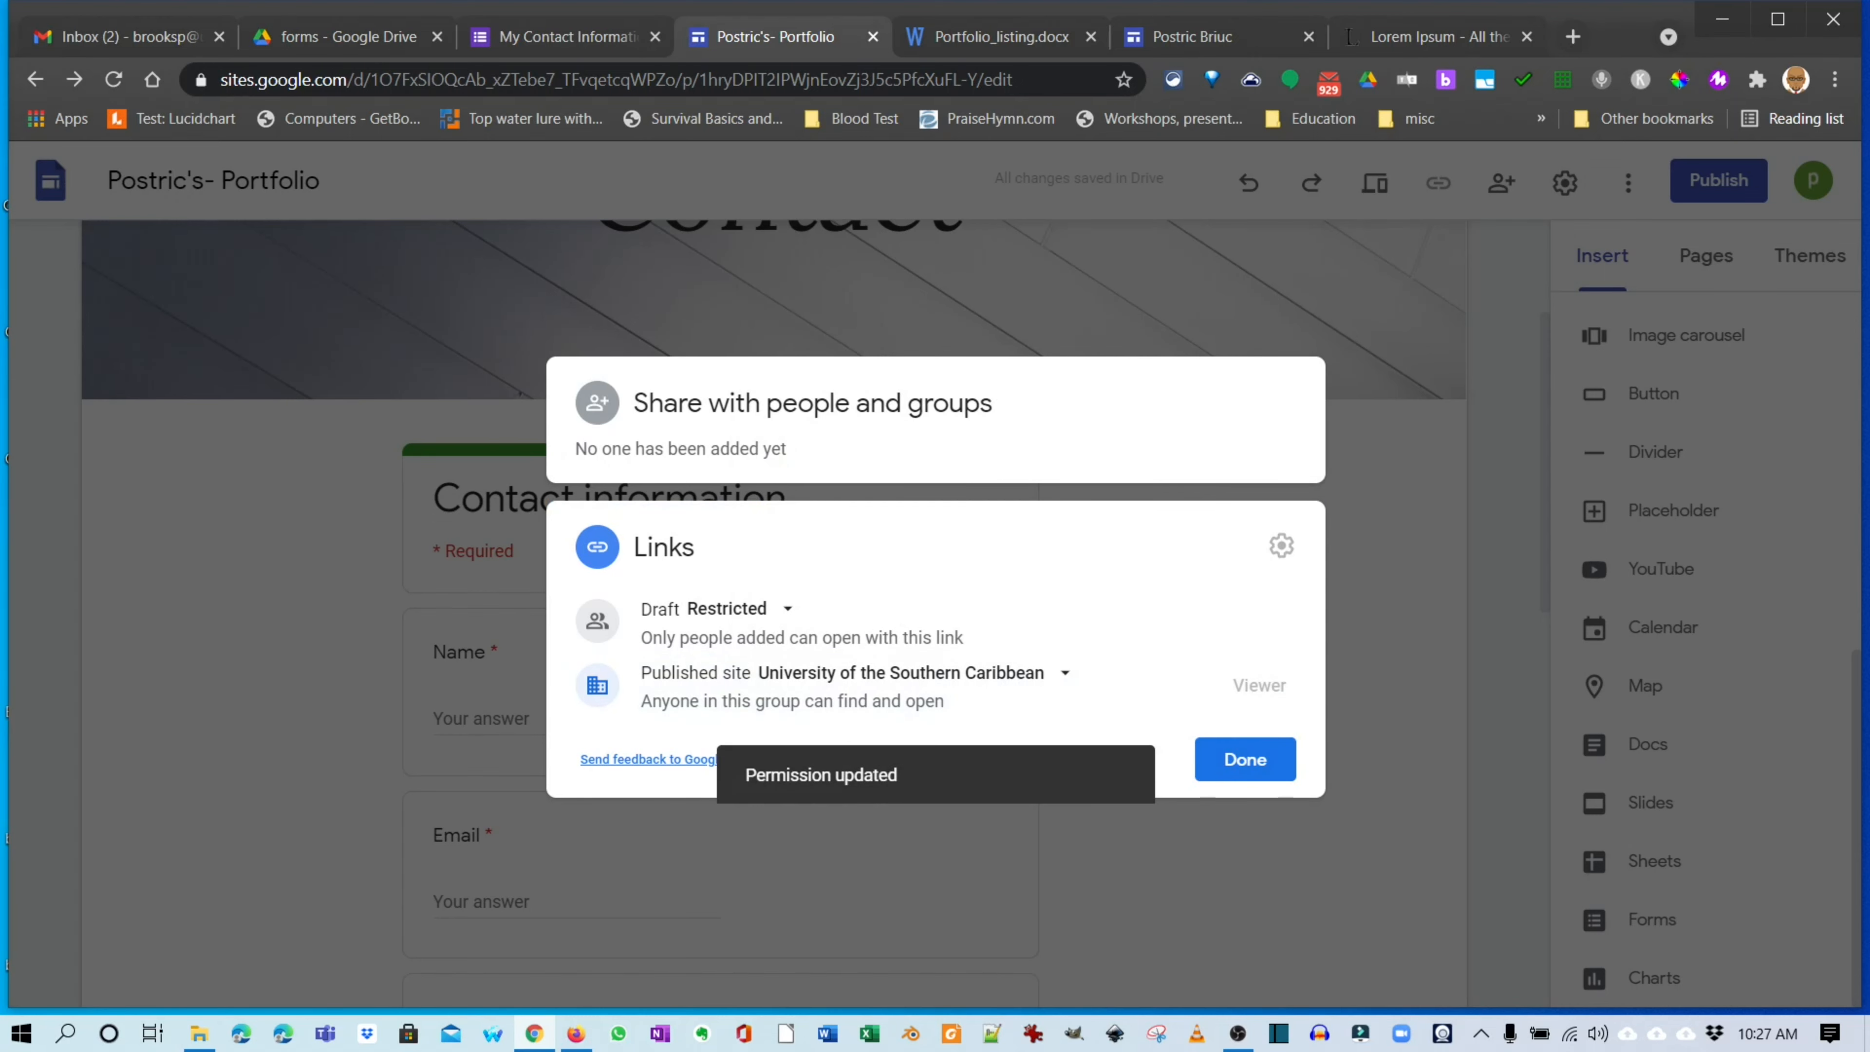
click(1245, 758)
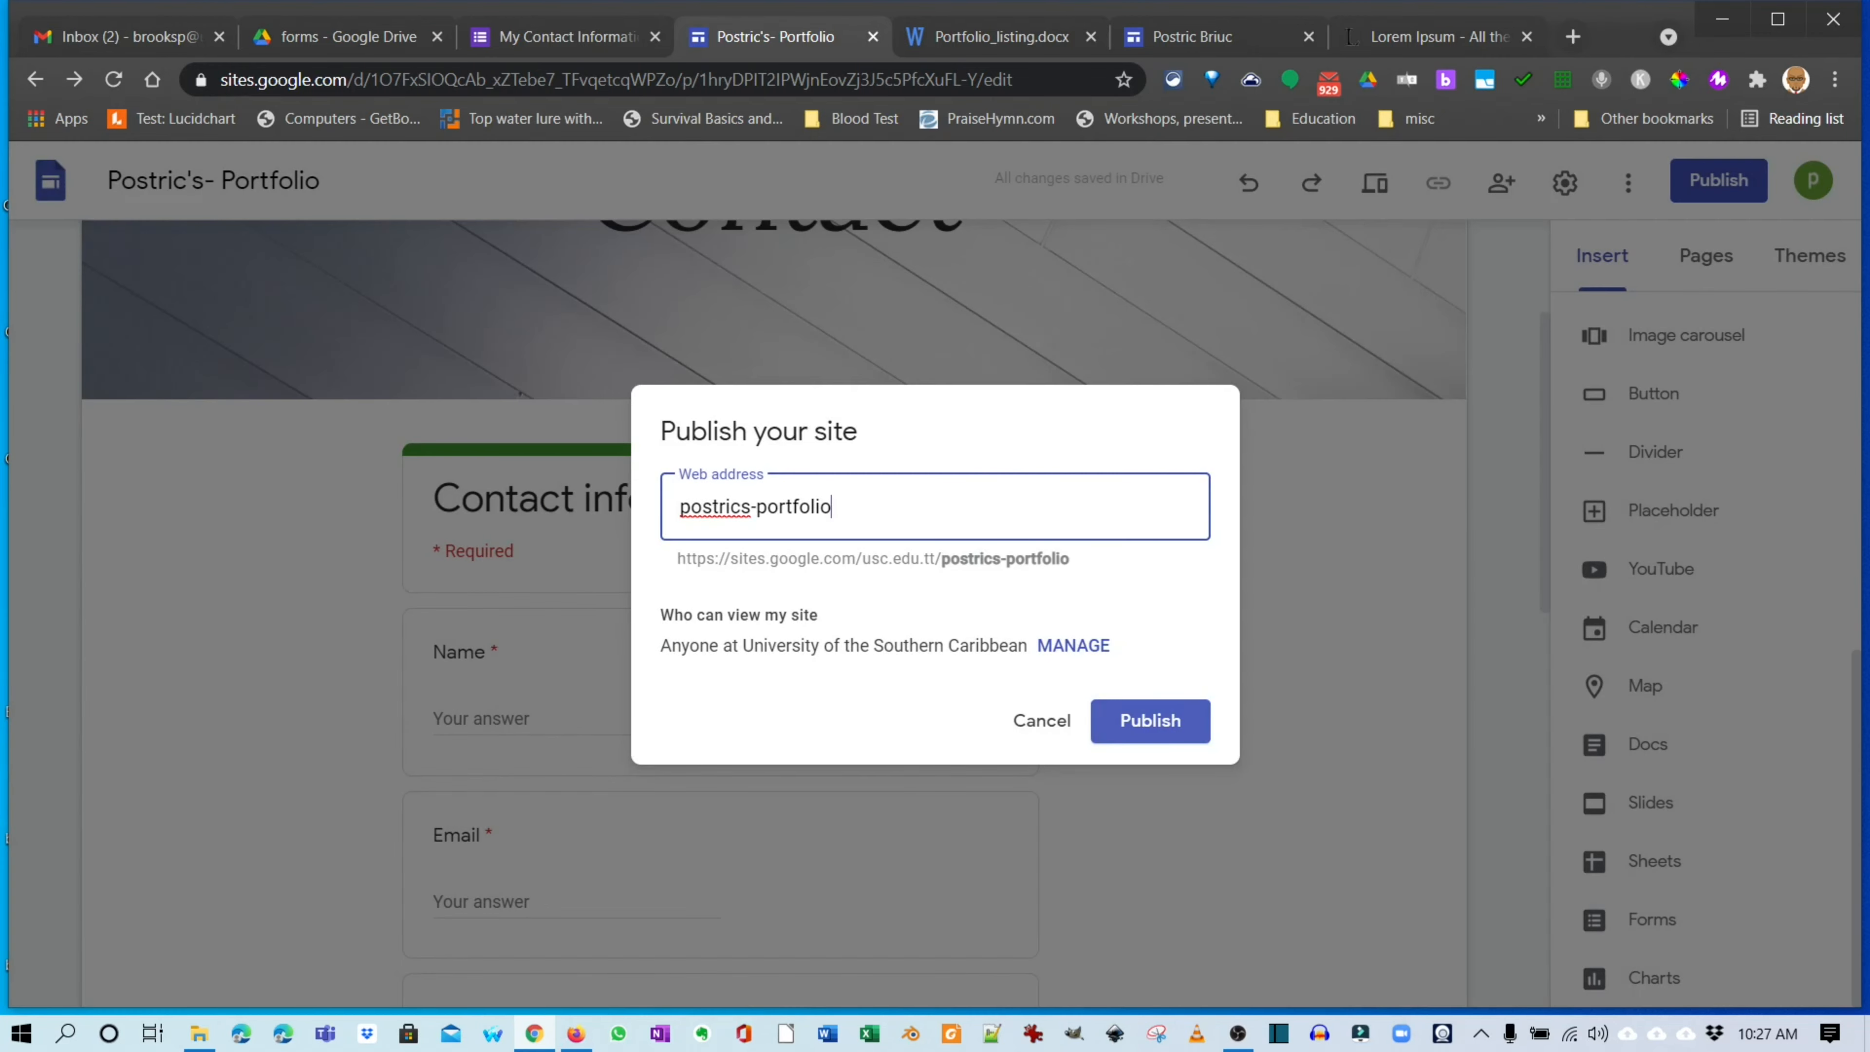
Publish the portfolio and view the live published site in a new tab.
click(1150, 720)
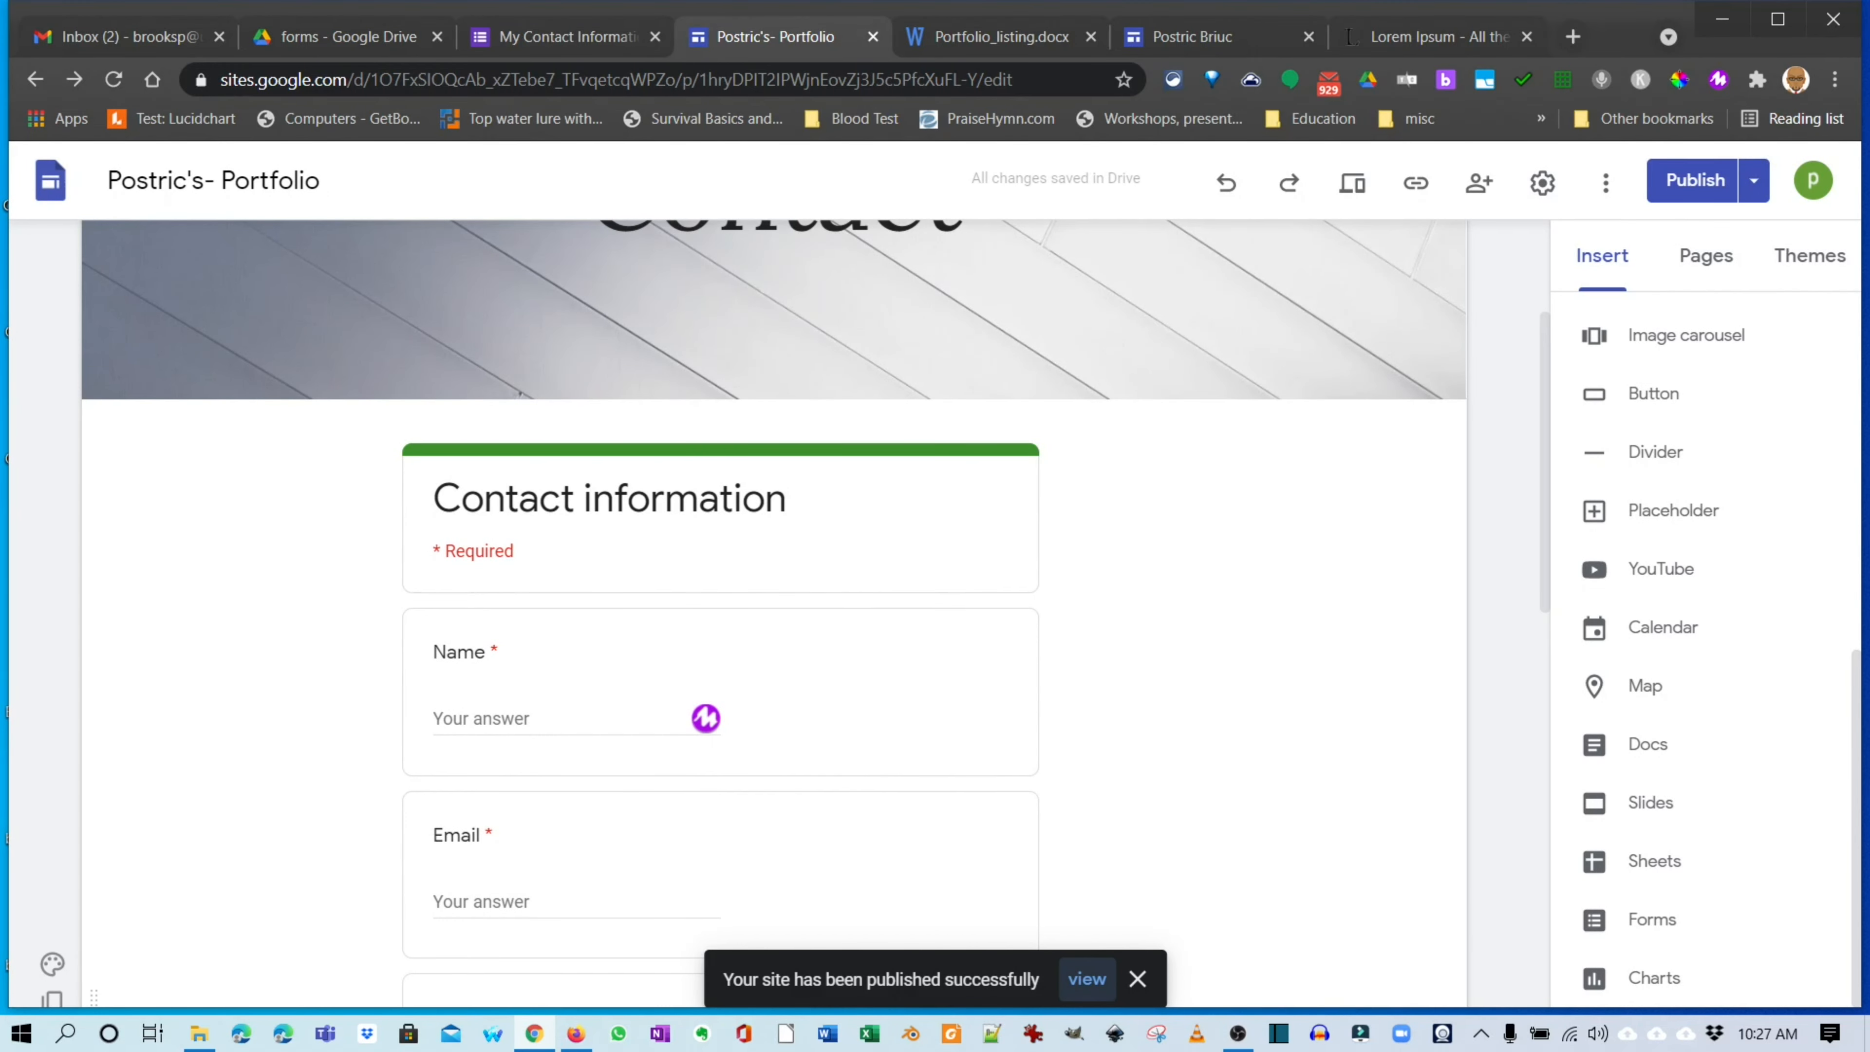
click(1755, 180)
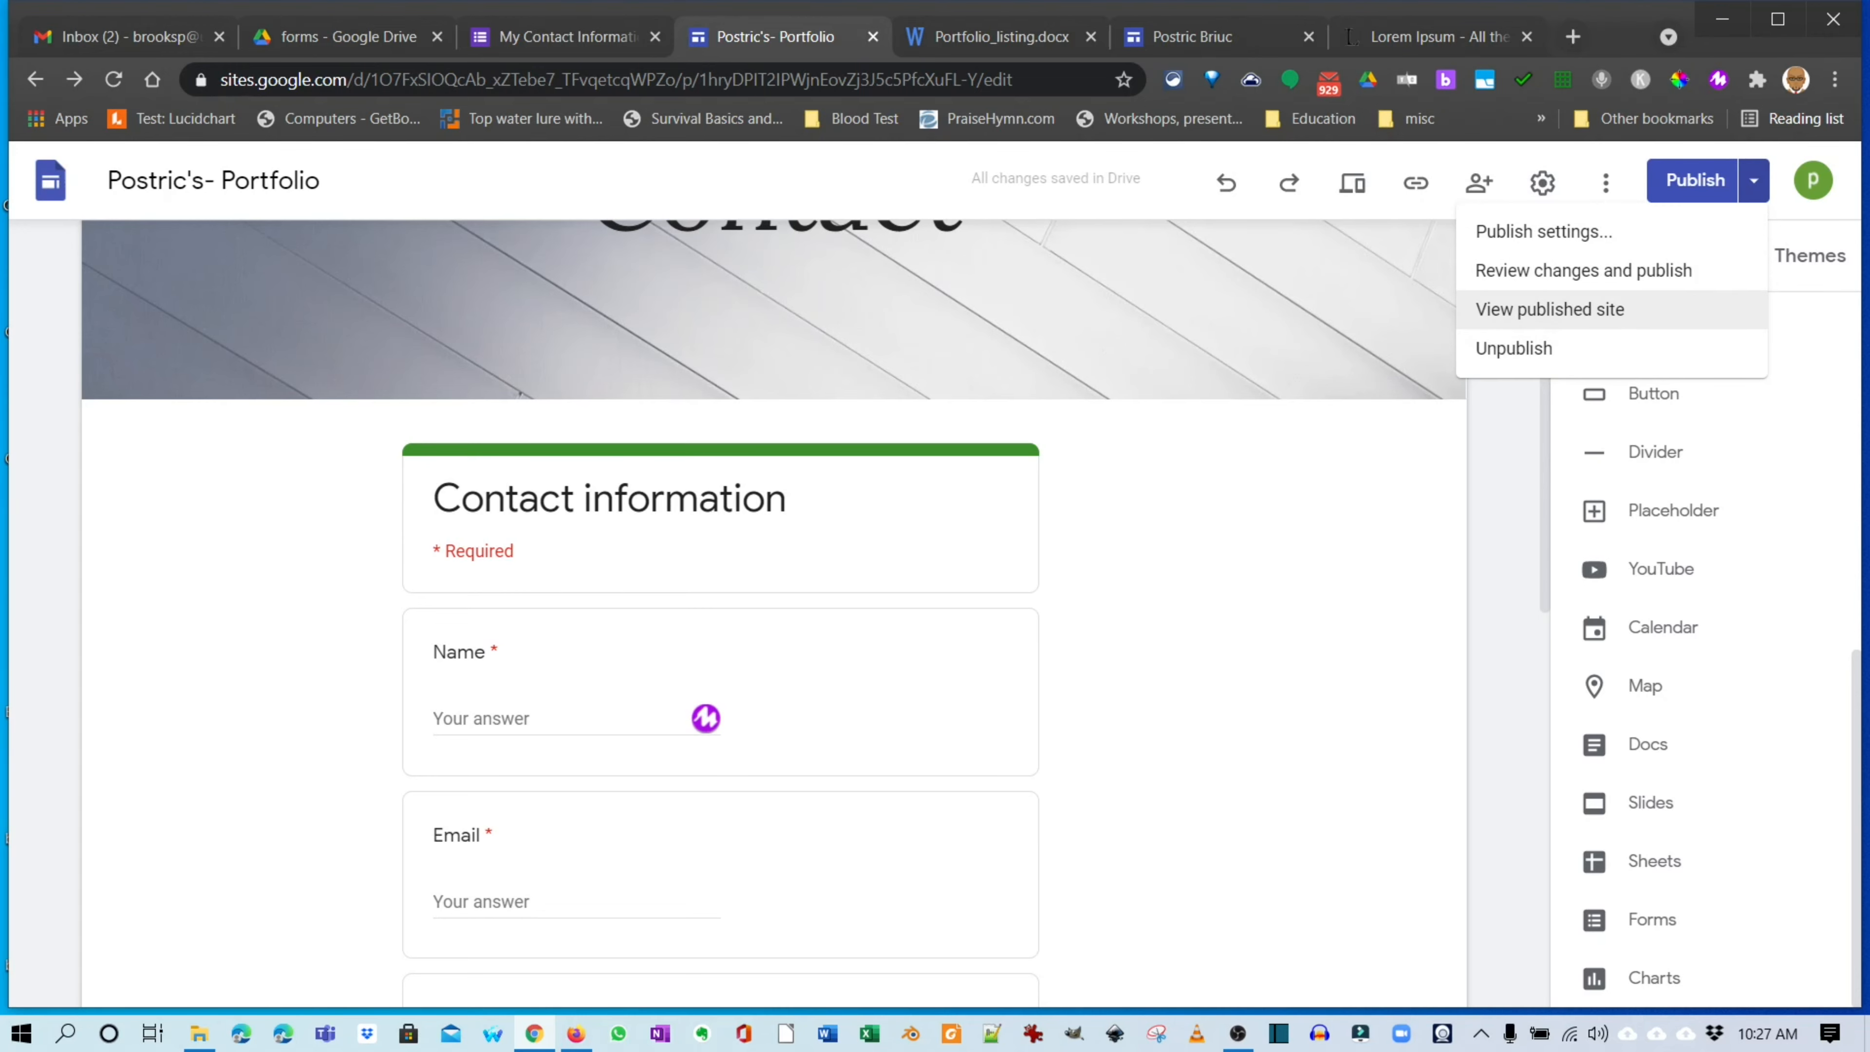
click(1551, 309)
click(1755, 180)
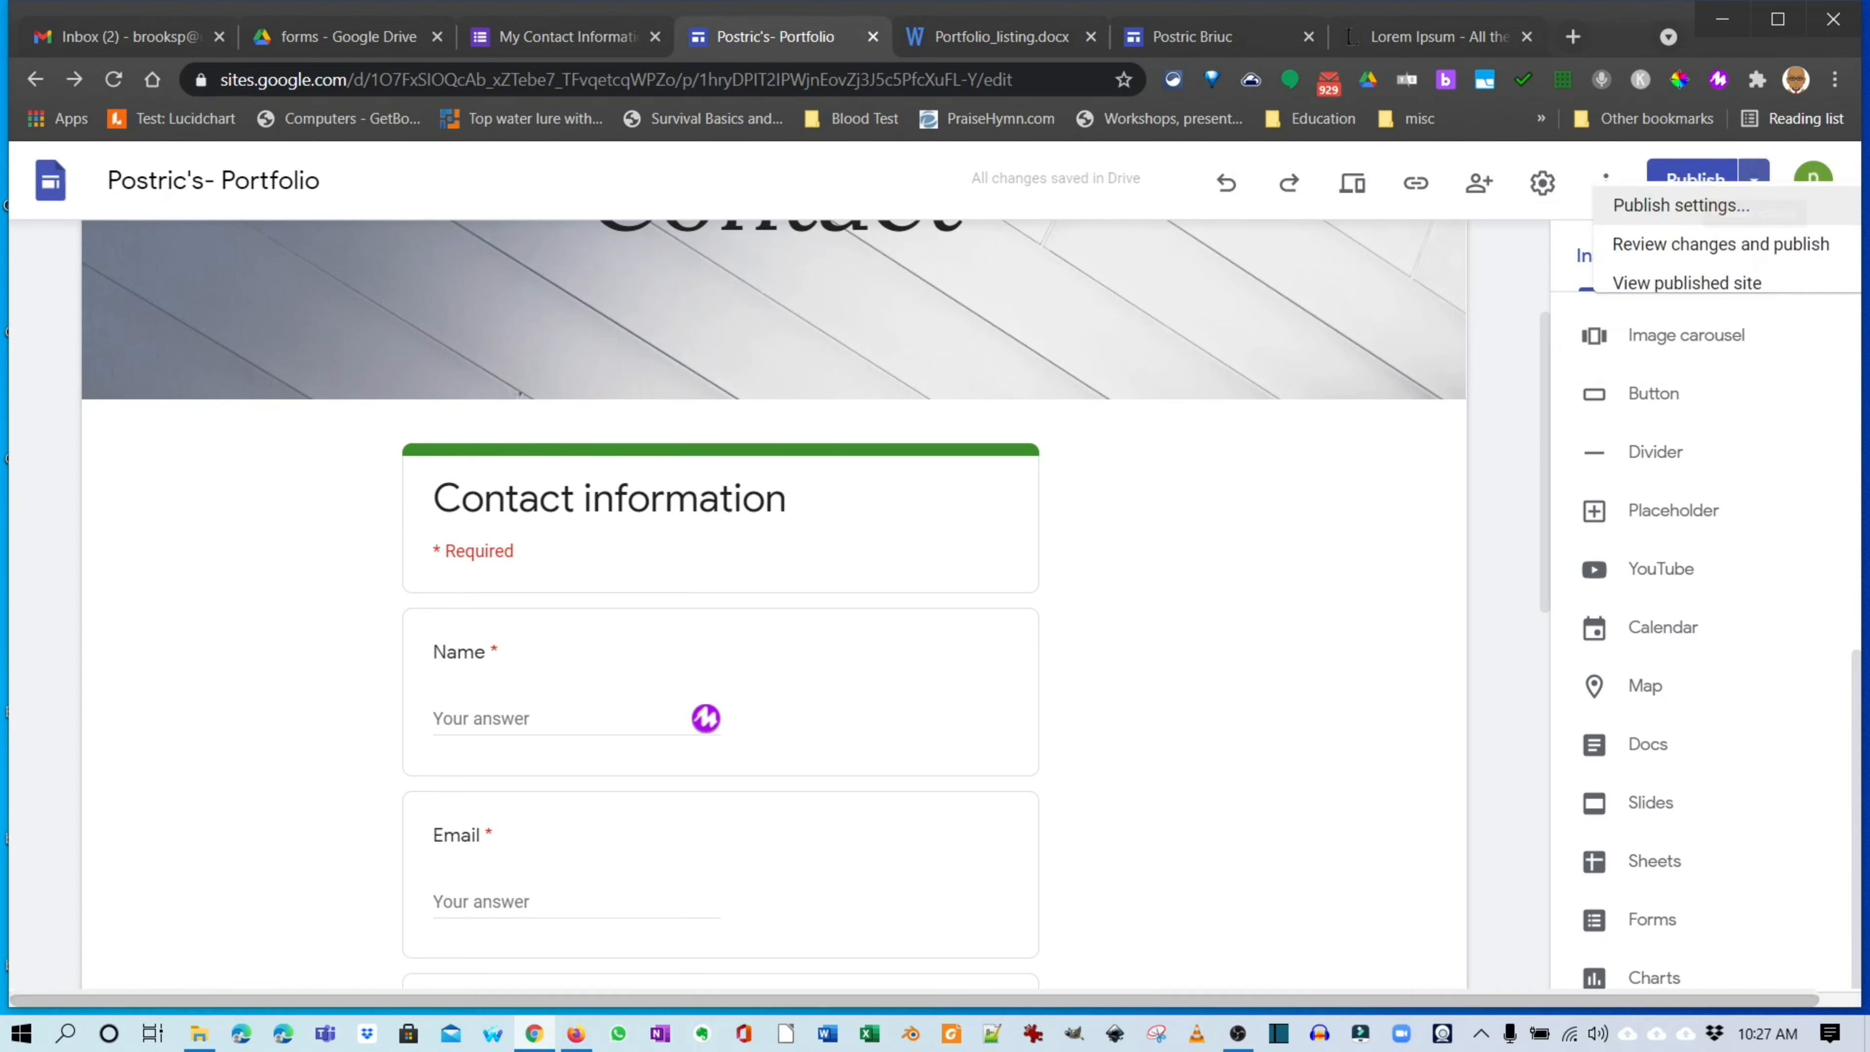
click(1551, 309)
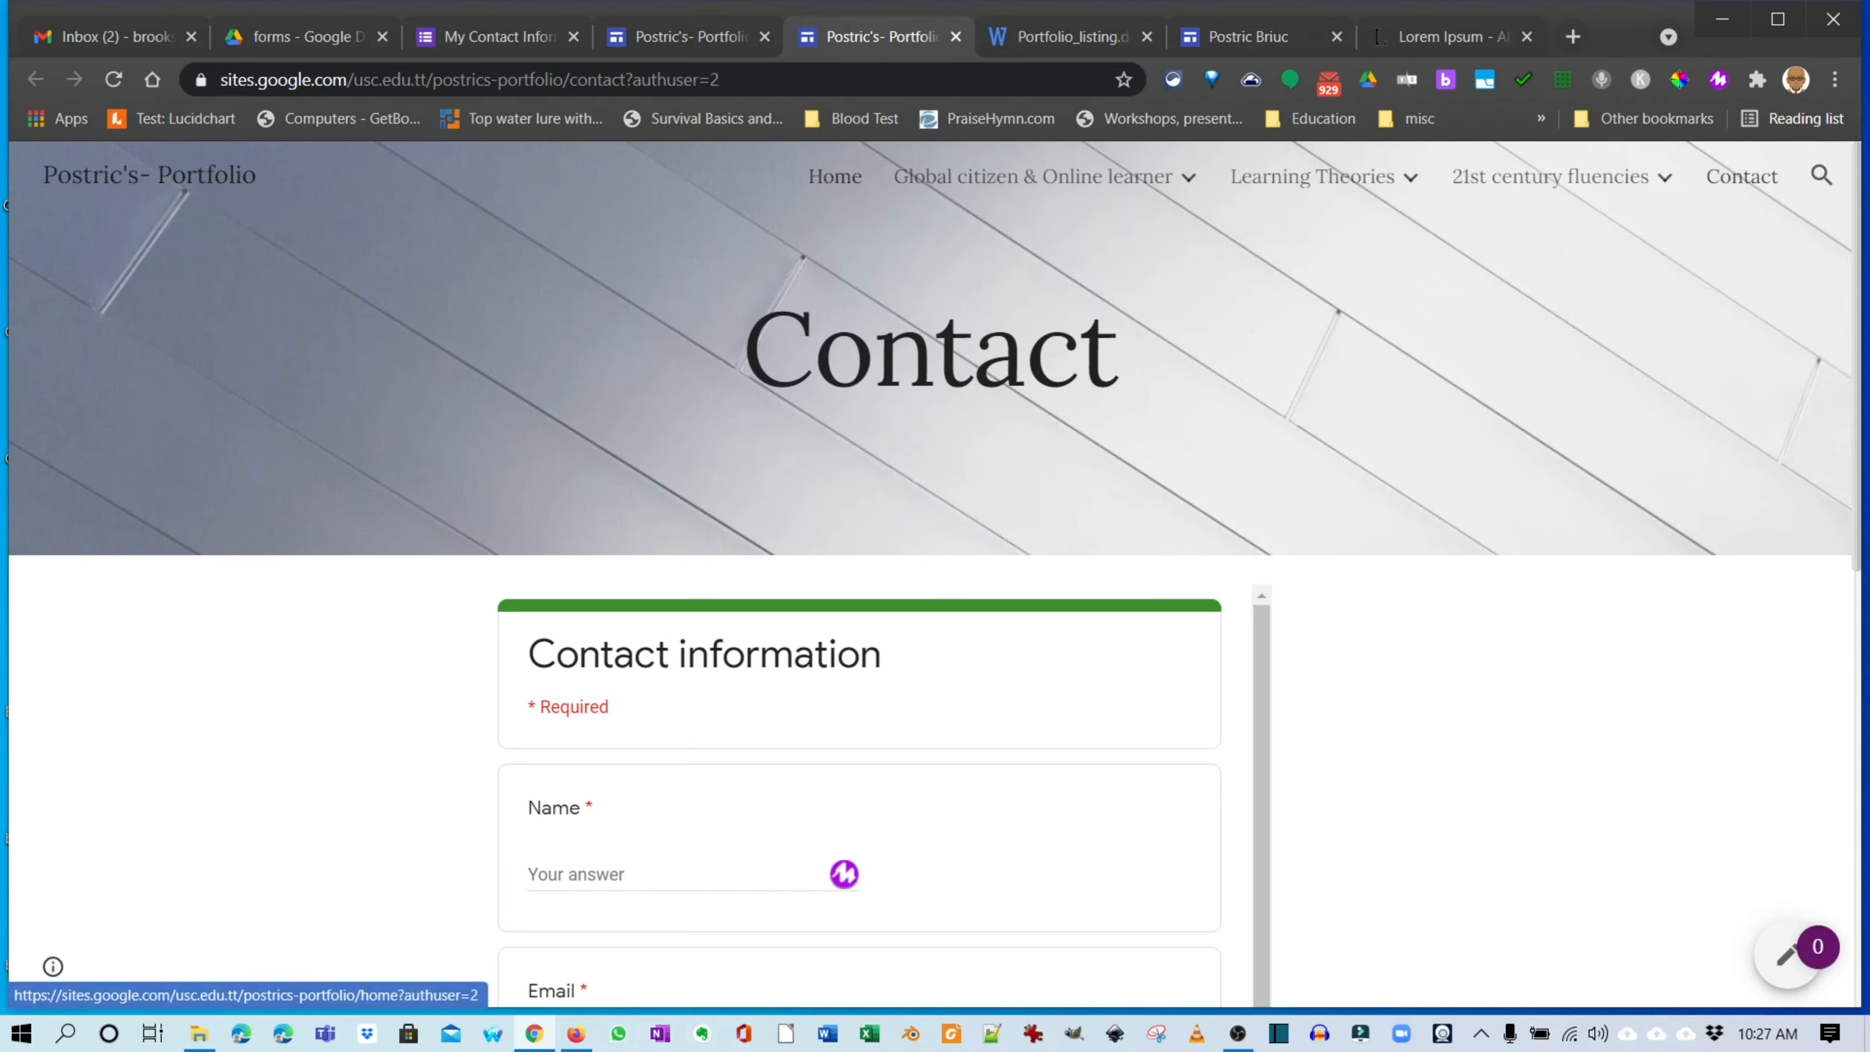
Browse the published Home, Legal & Safety issues, Global citizen reflection and Connectivism pages.
click(835, 177)
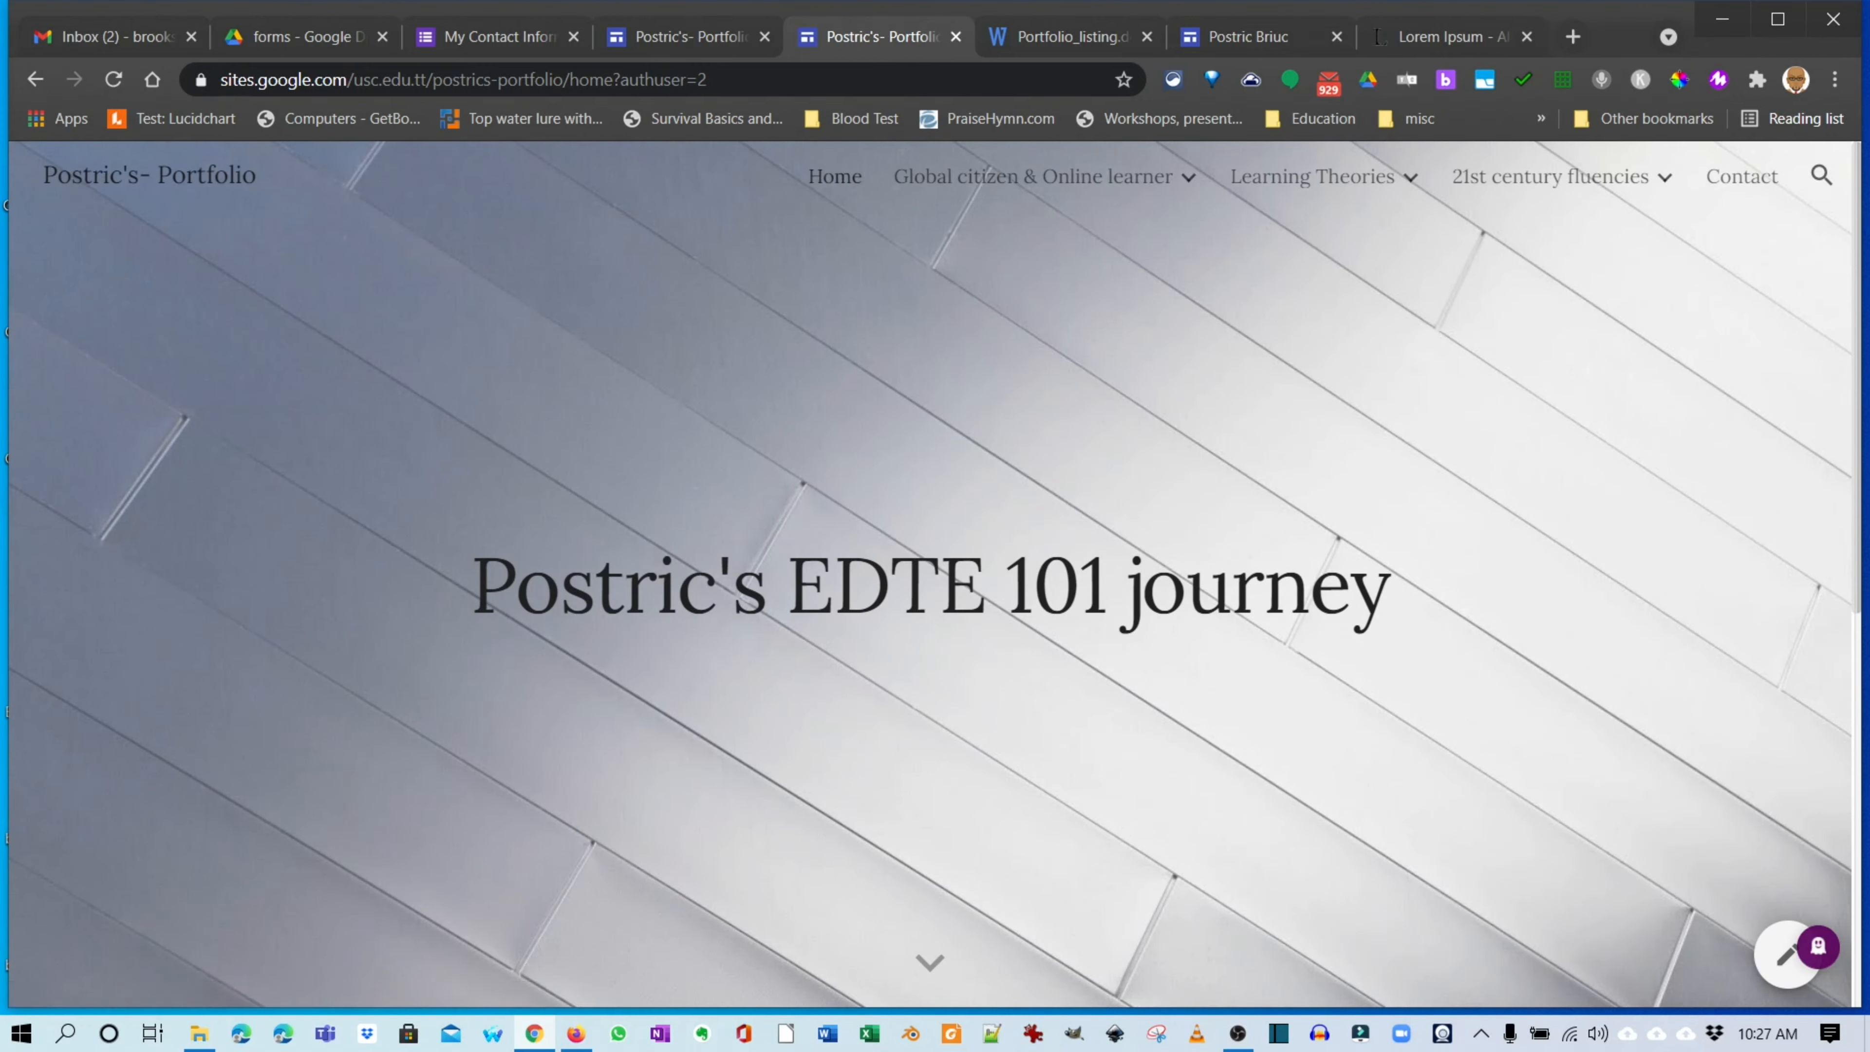
scroll(1032, 361, down, 7)
scroll(1031, 361, up, 7)
mouse_move(1033, 176)
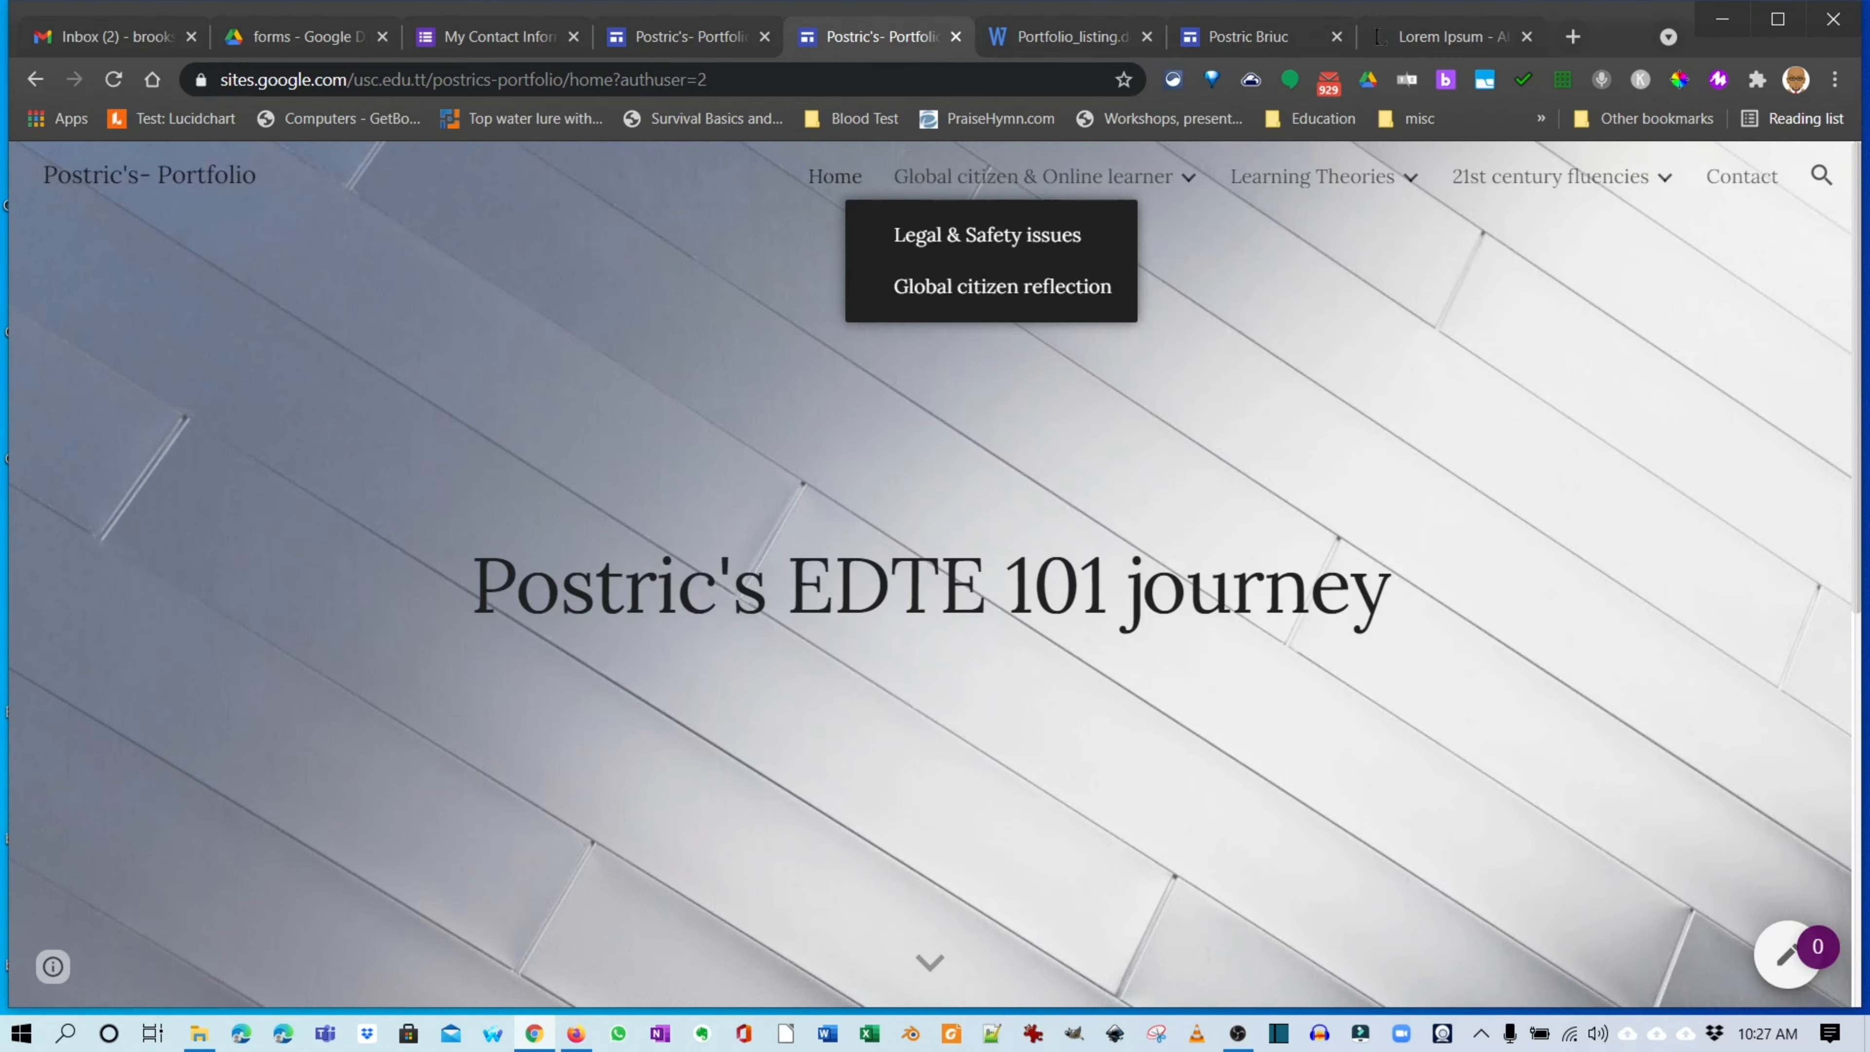
click(988, 235)
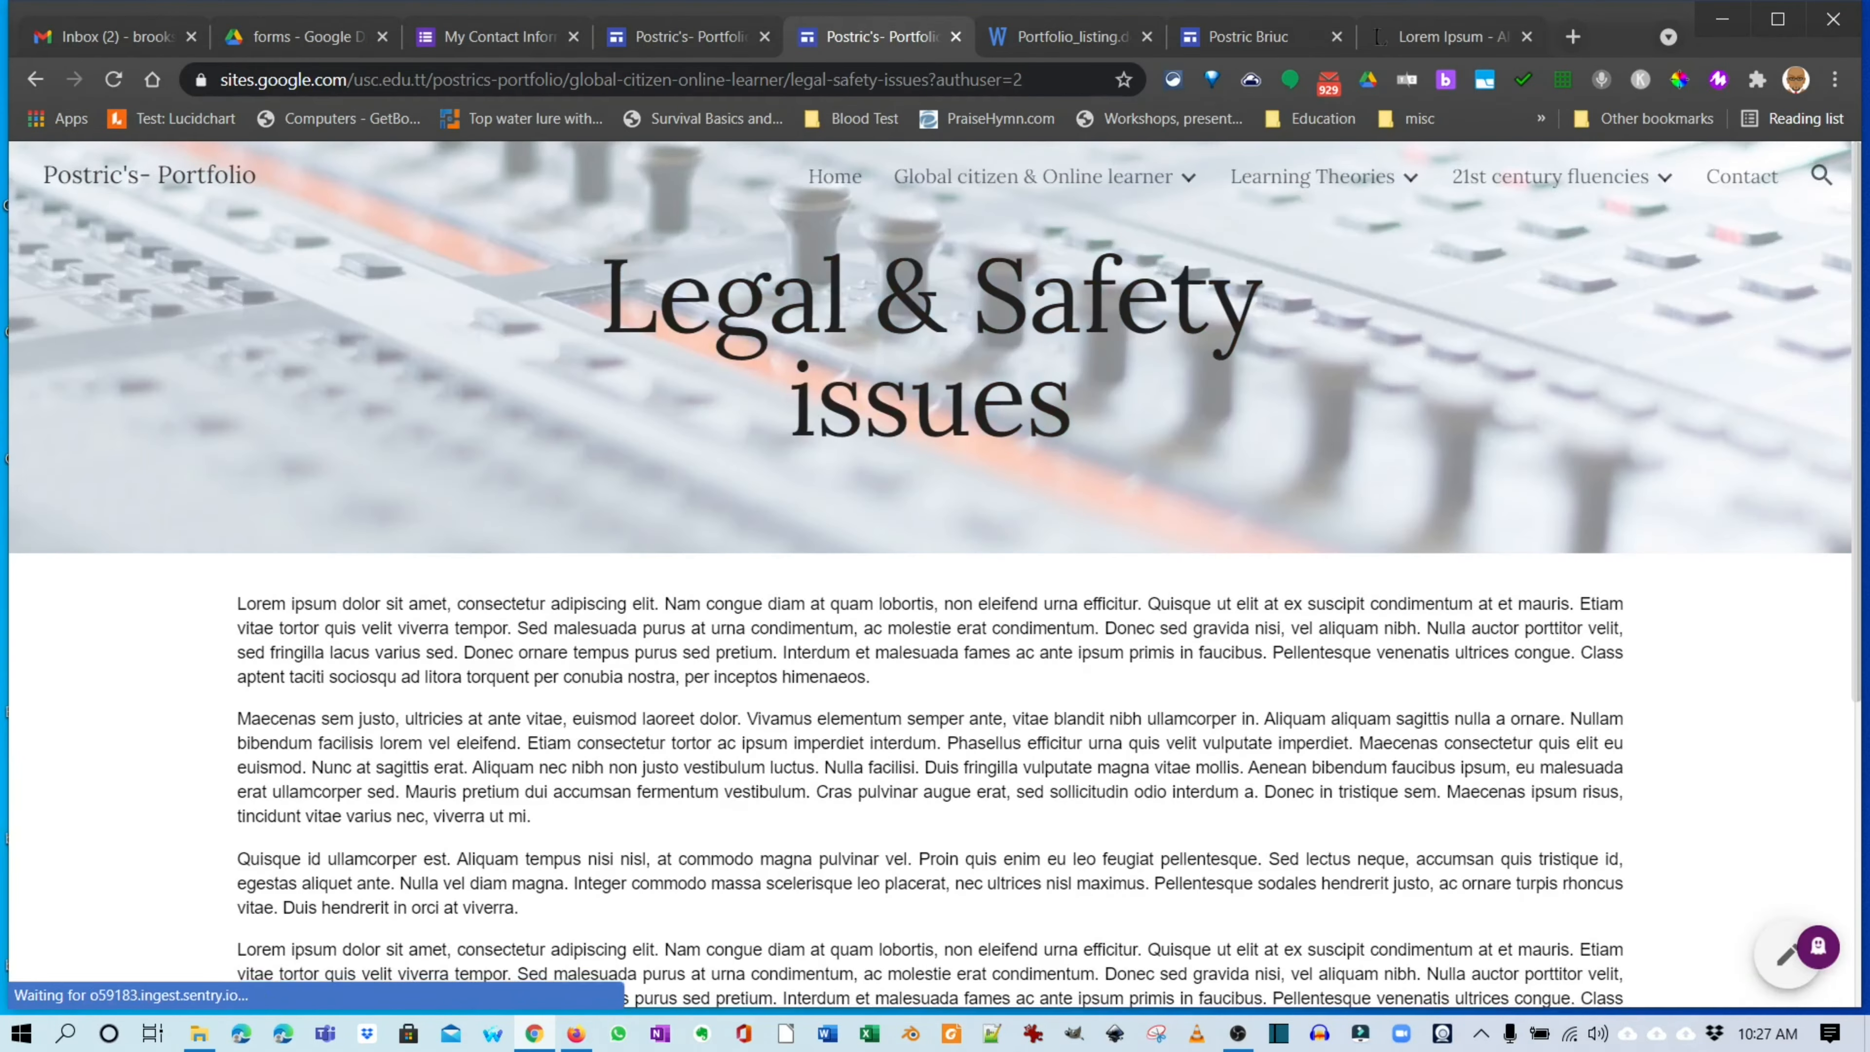
scroll(1031, 361, down, 10)
scroll(1031, 361, up, 10)
mouse_move(1033, 177)
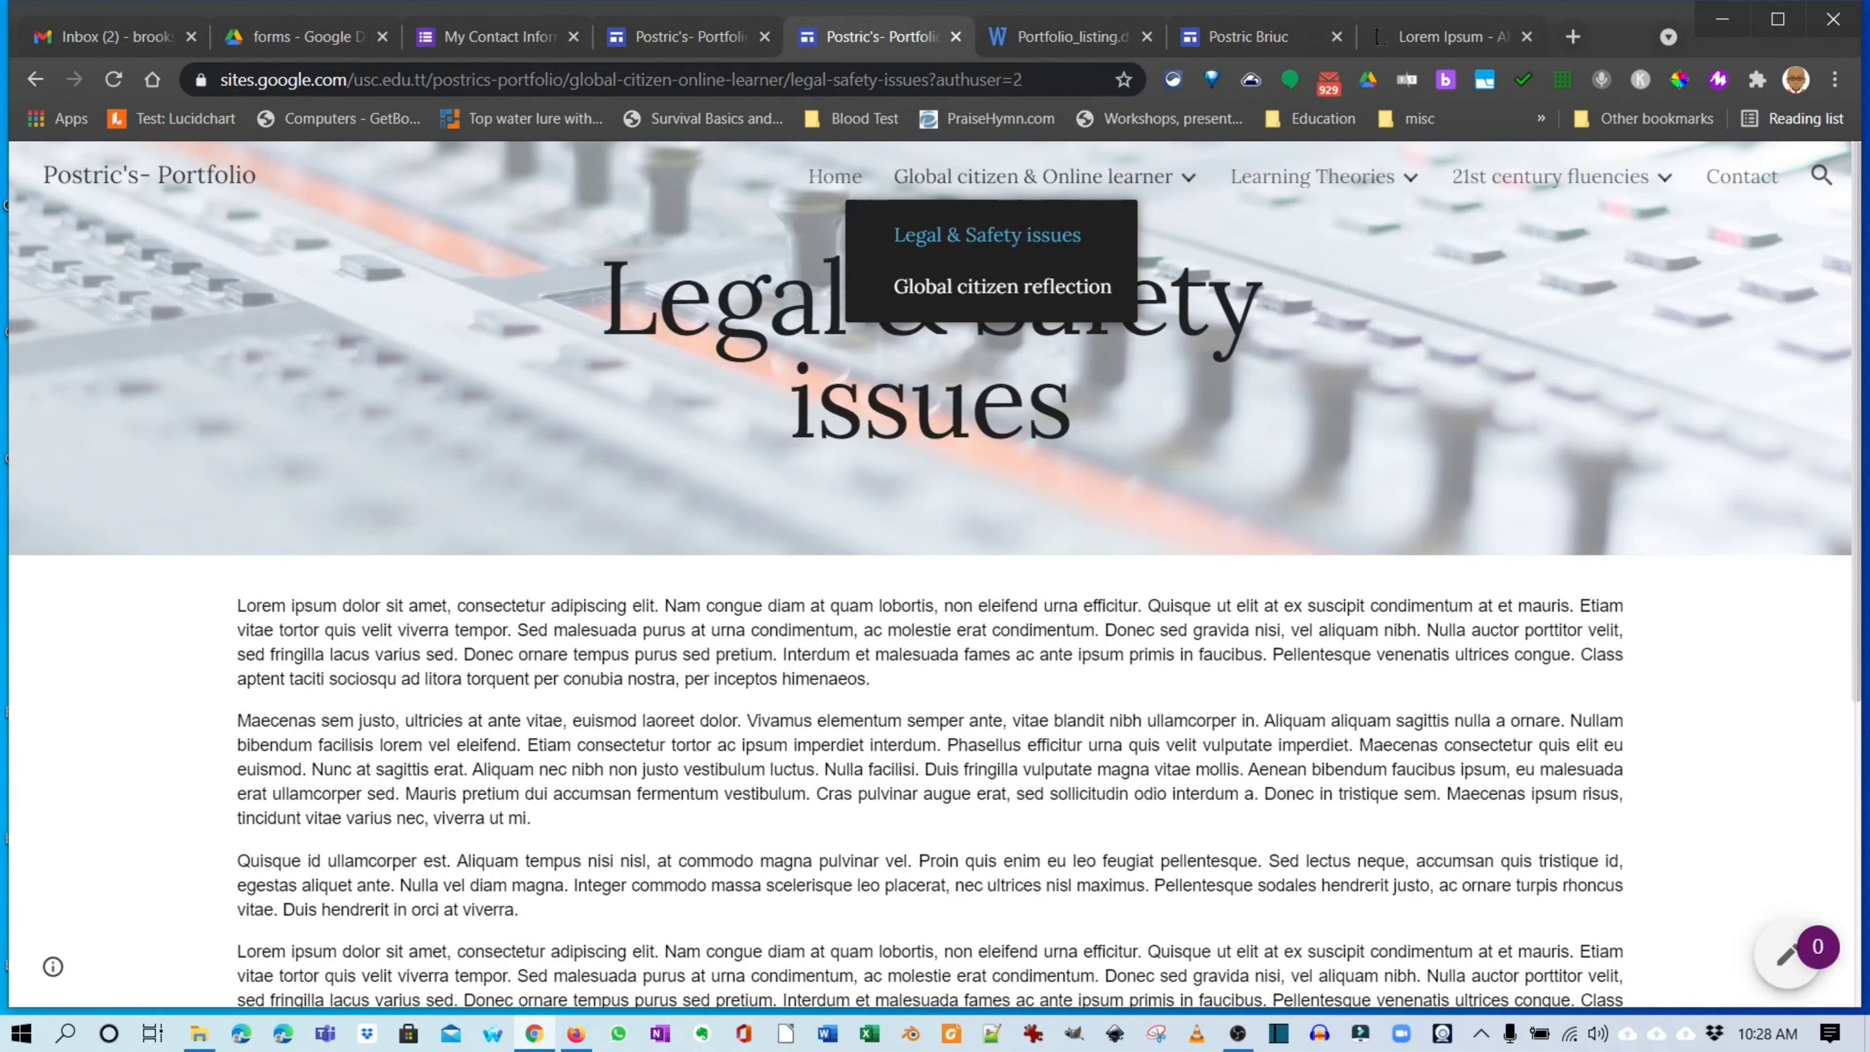
click(1002, 286)
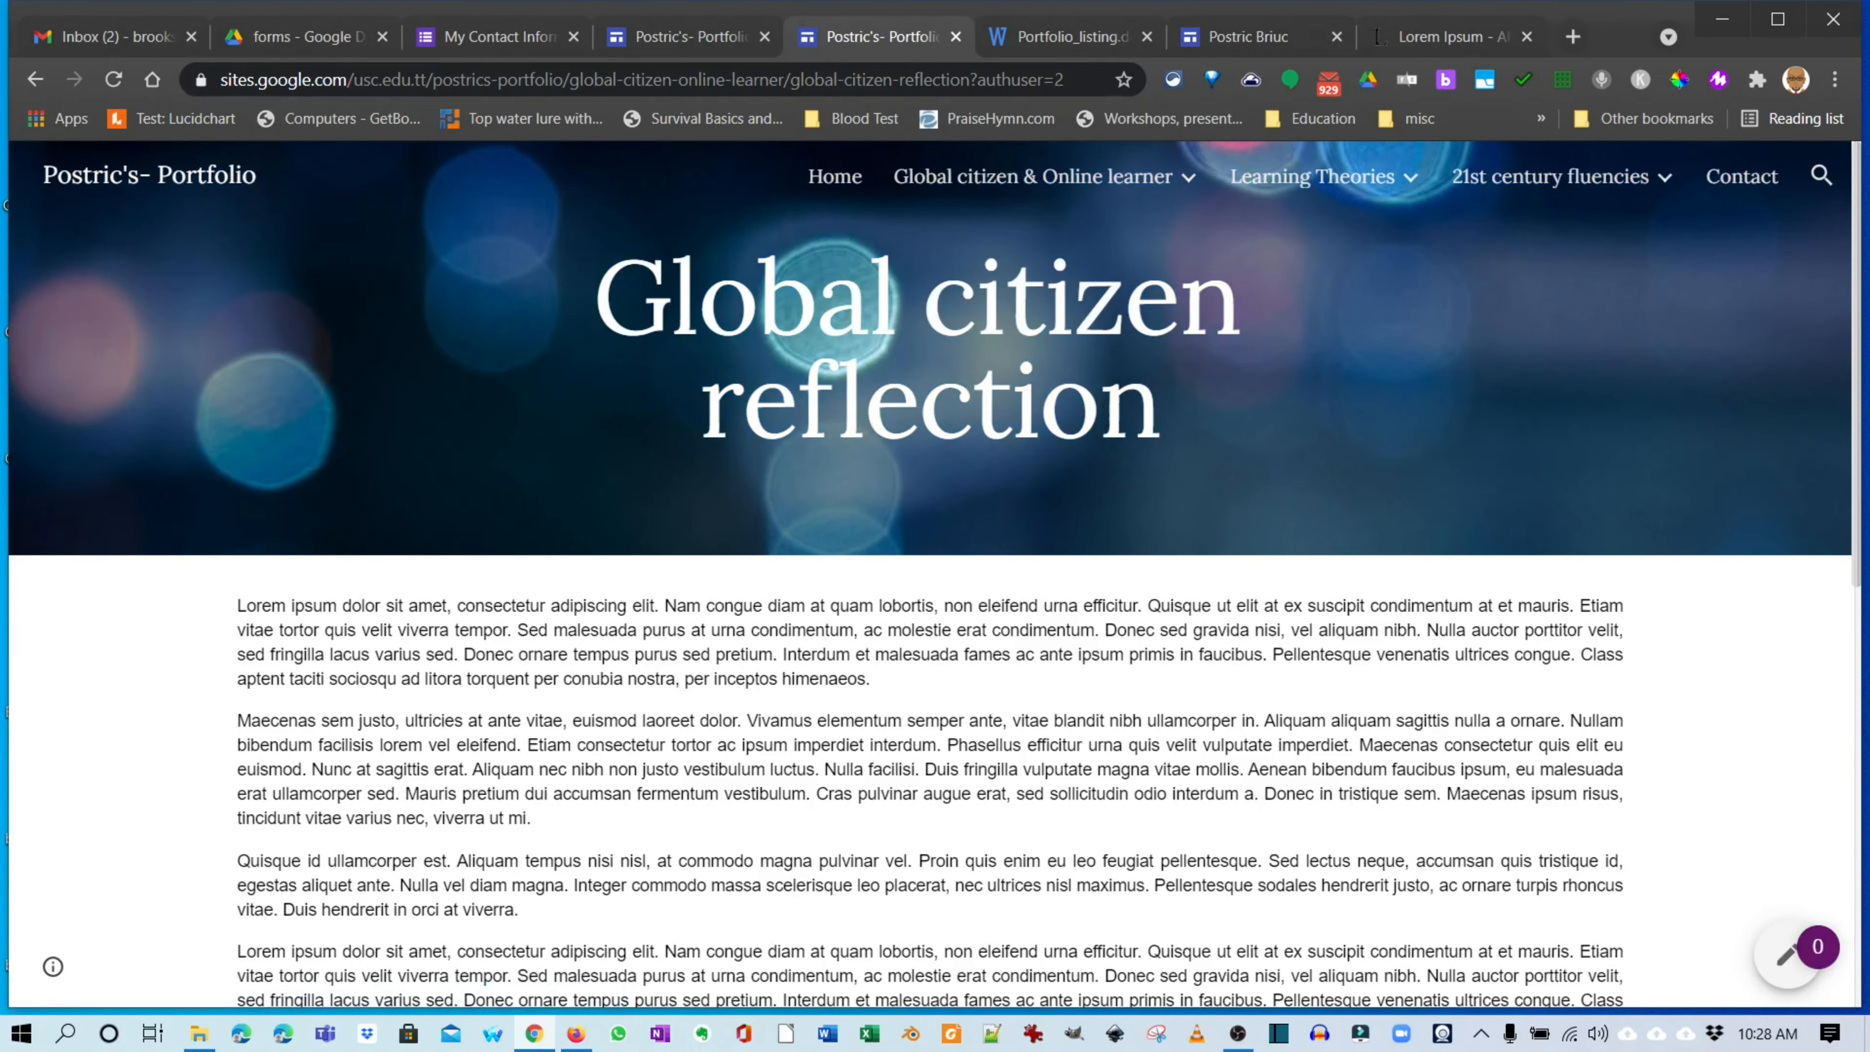
mouse_move(1324, 176)
click(1292, 234)
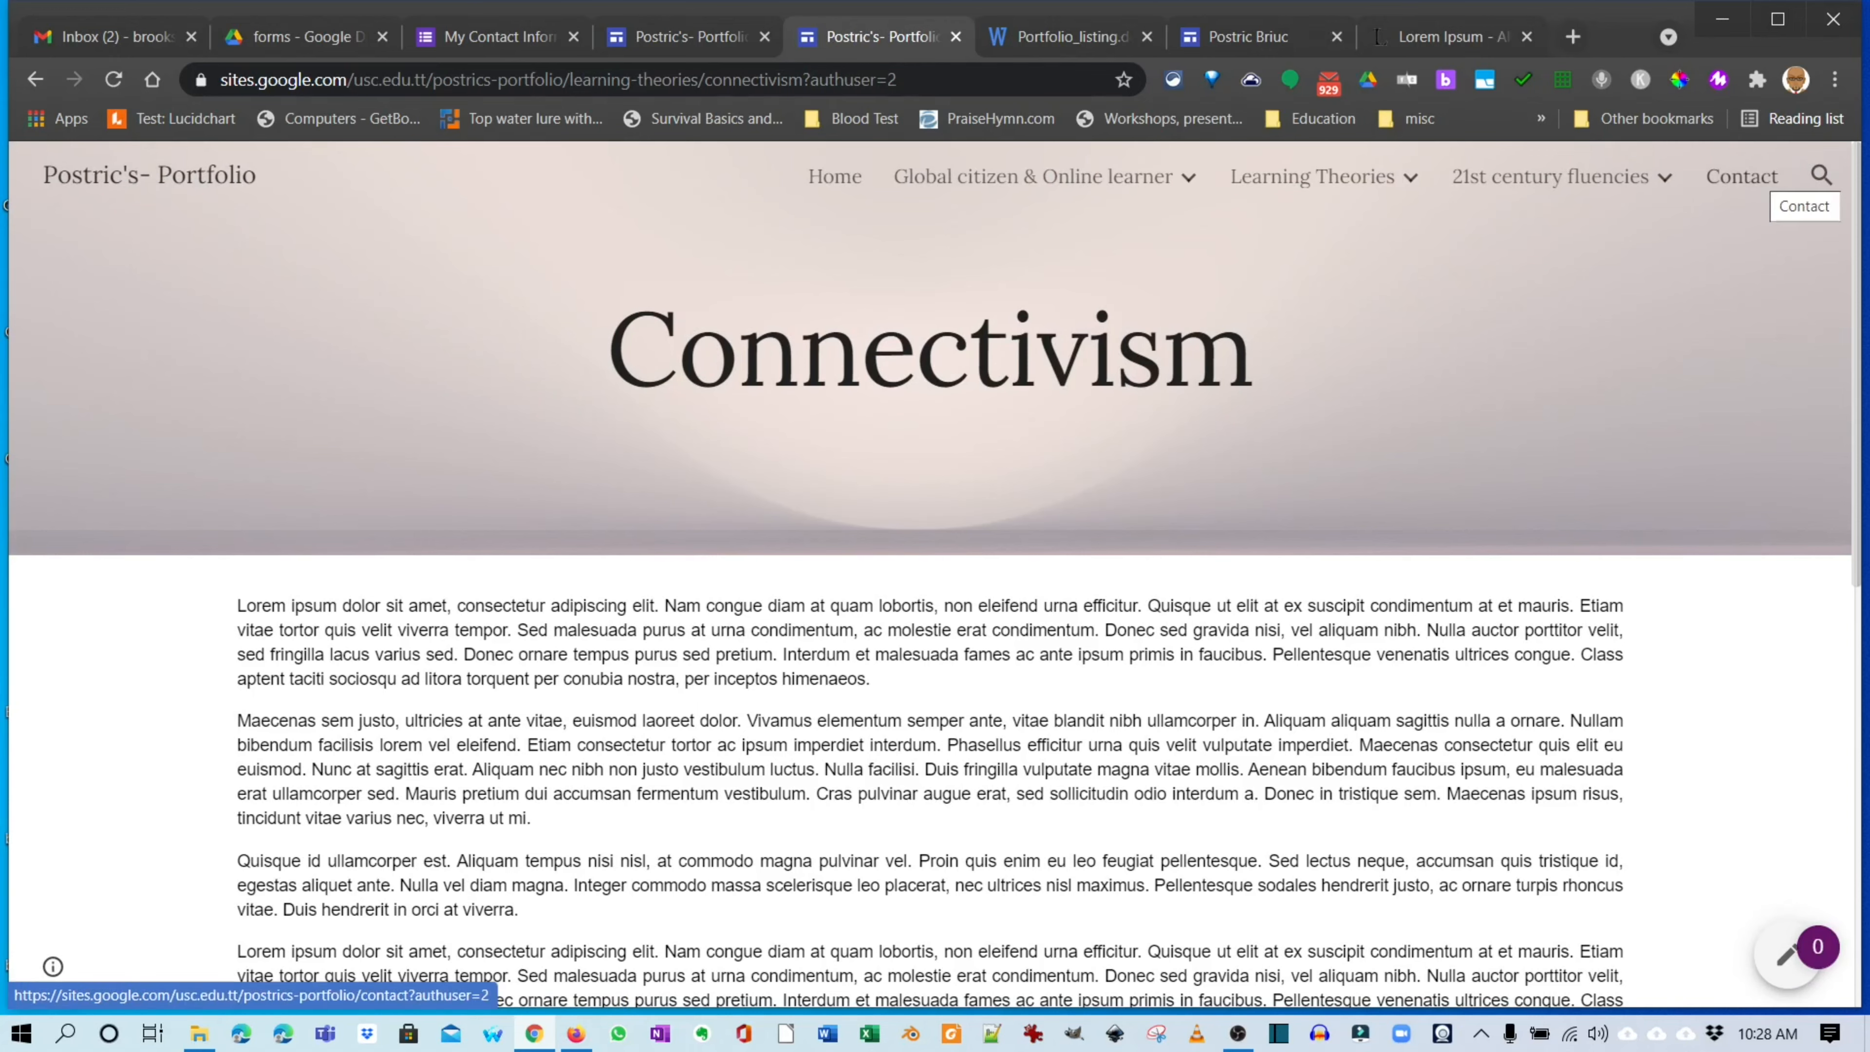
Check the embedded form on the live Contact page, then go back to Home.
click(1752, 176)
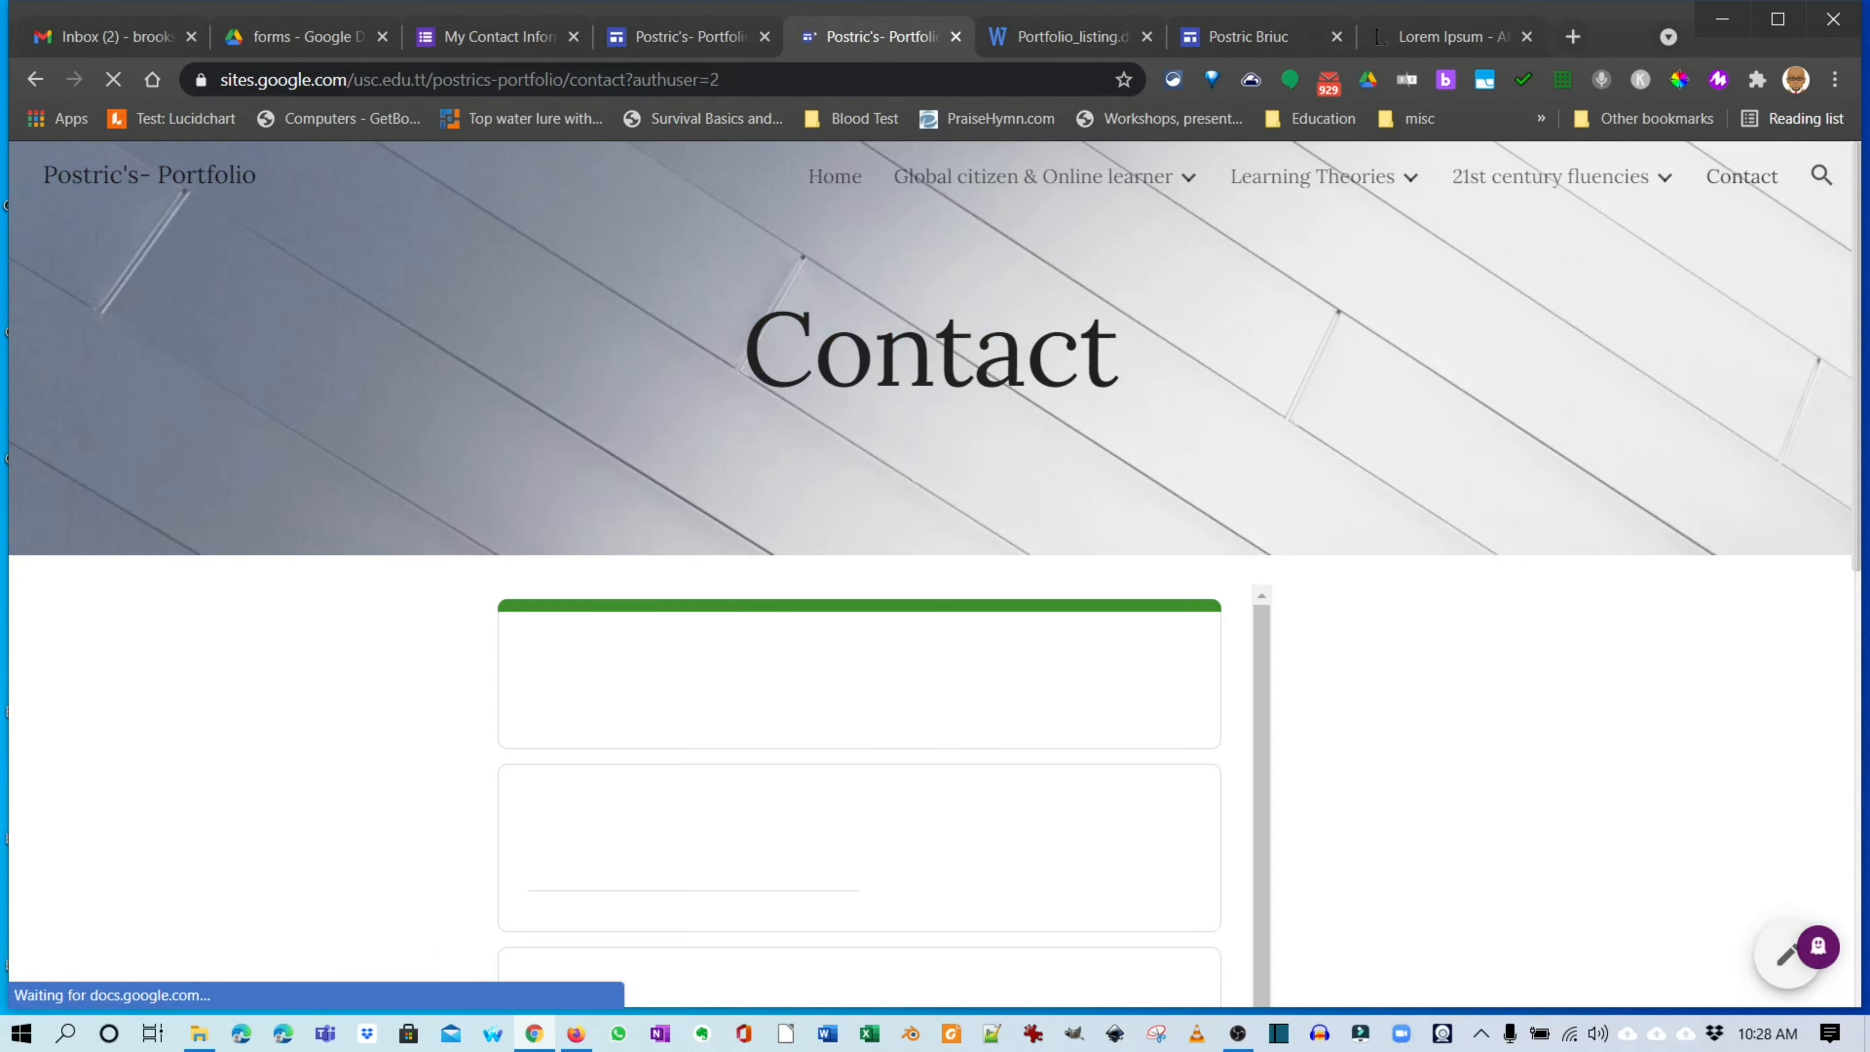
scroll(935, 590, down, 7)
scroll(935, 590, down, 3)
scroll(884, 589, up, 10)
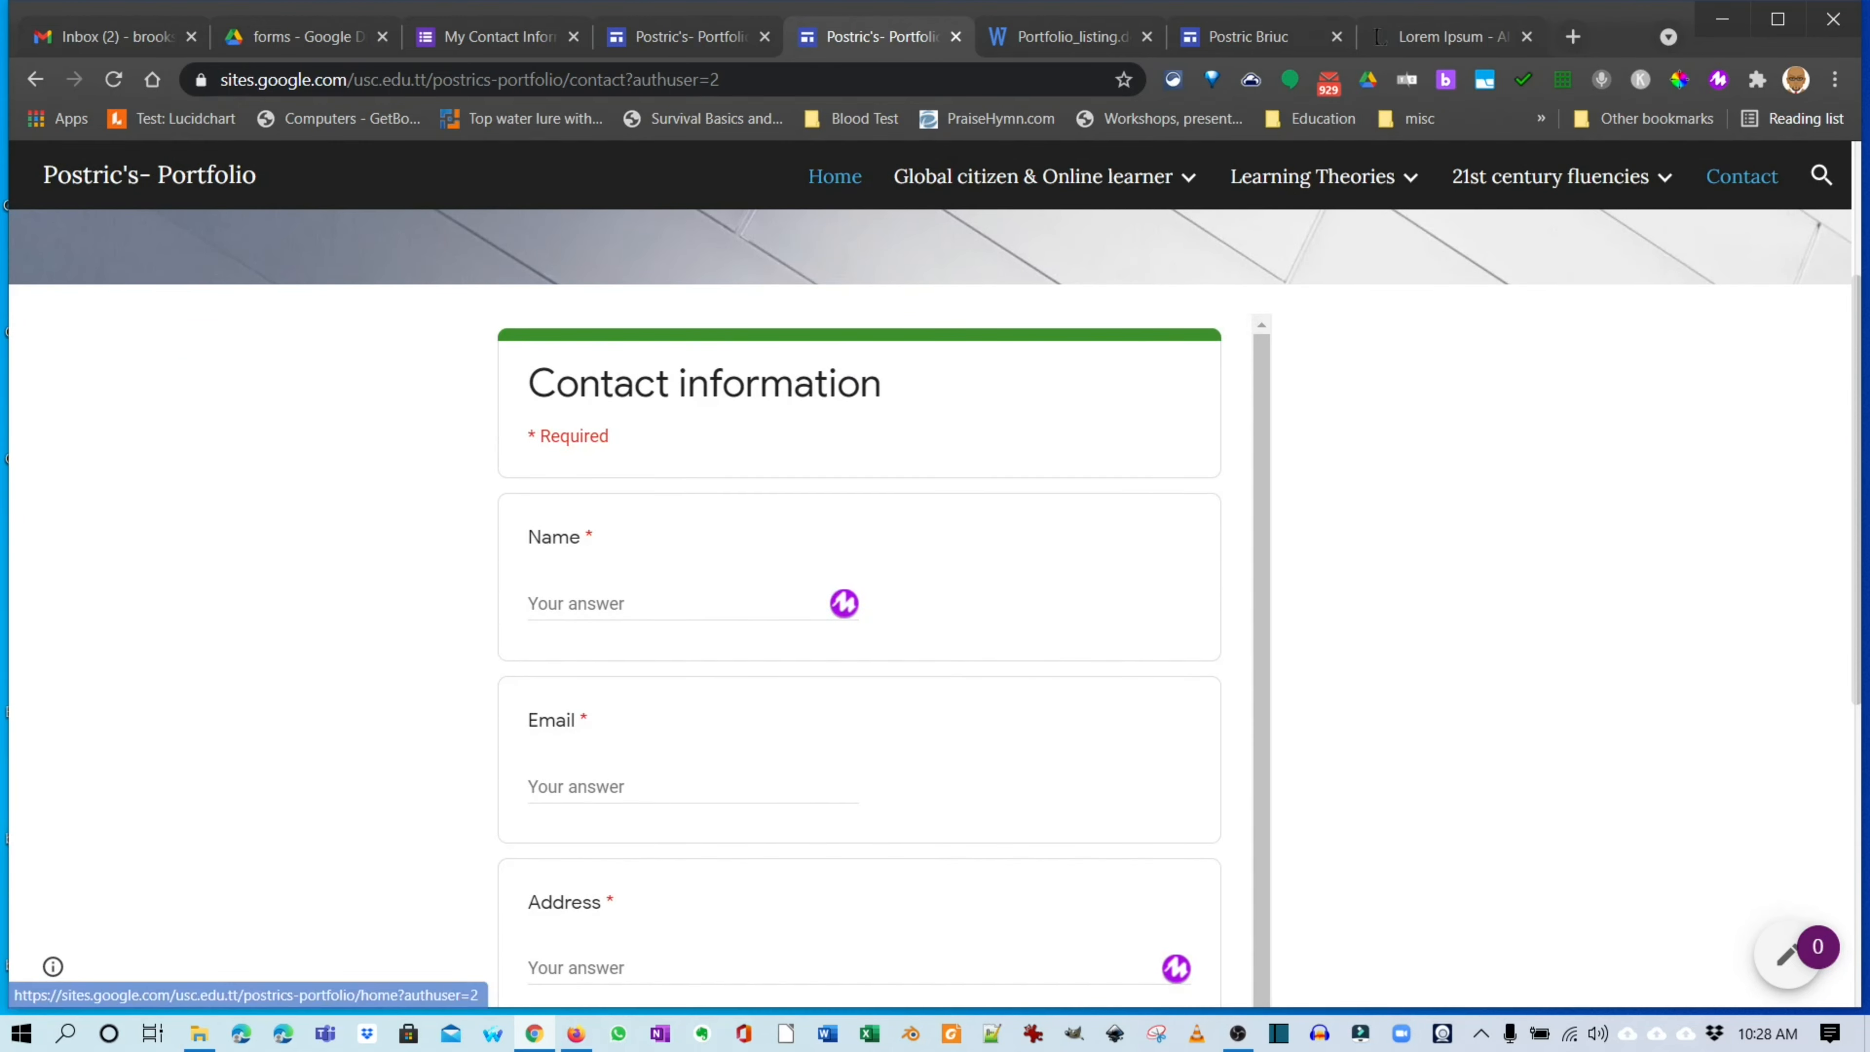
click(834, 176)
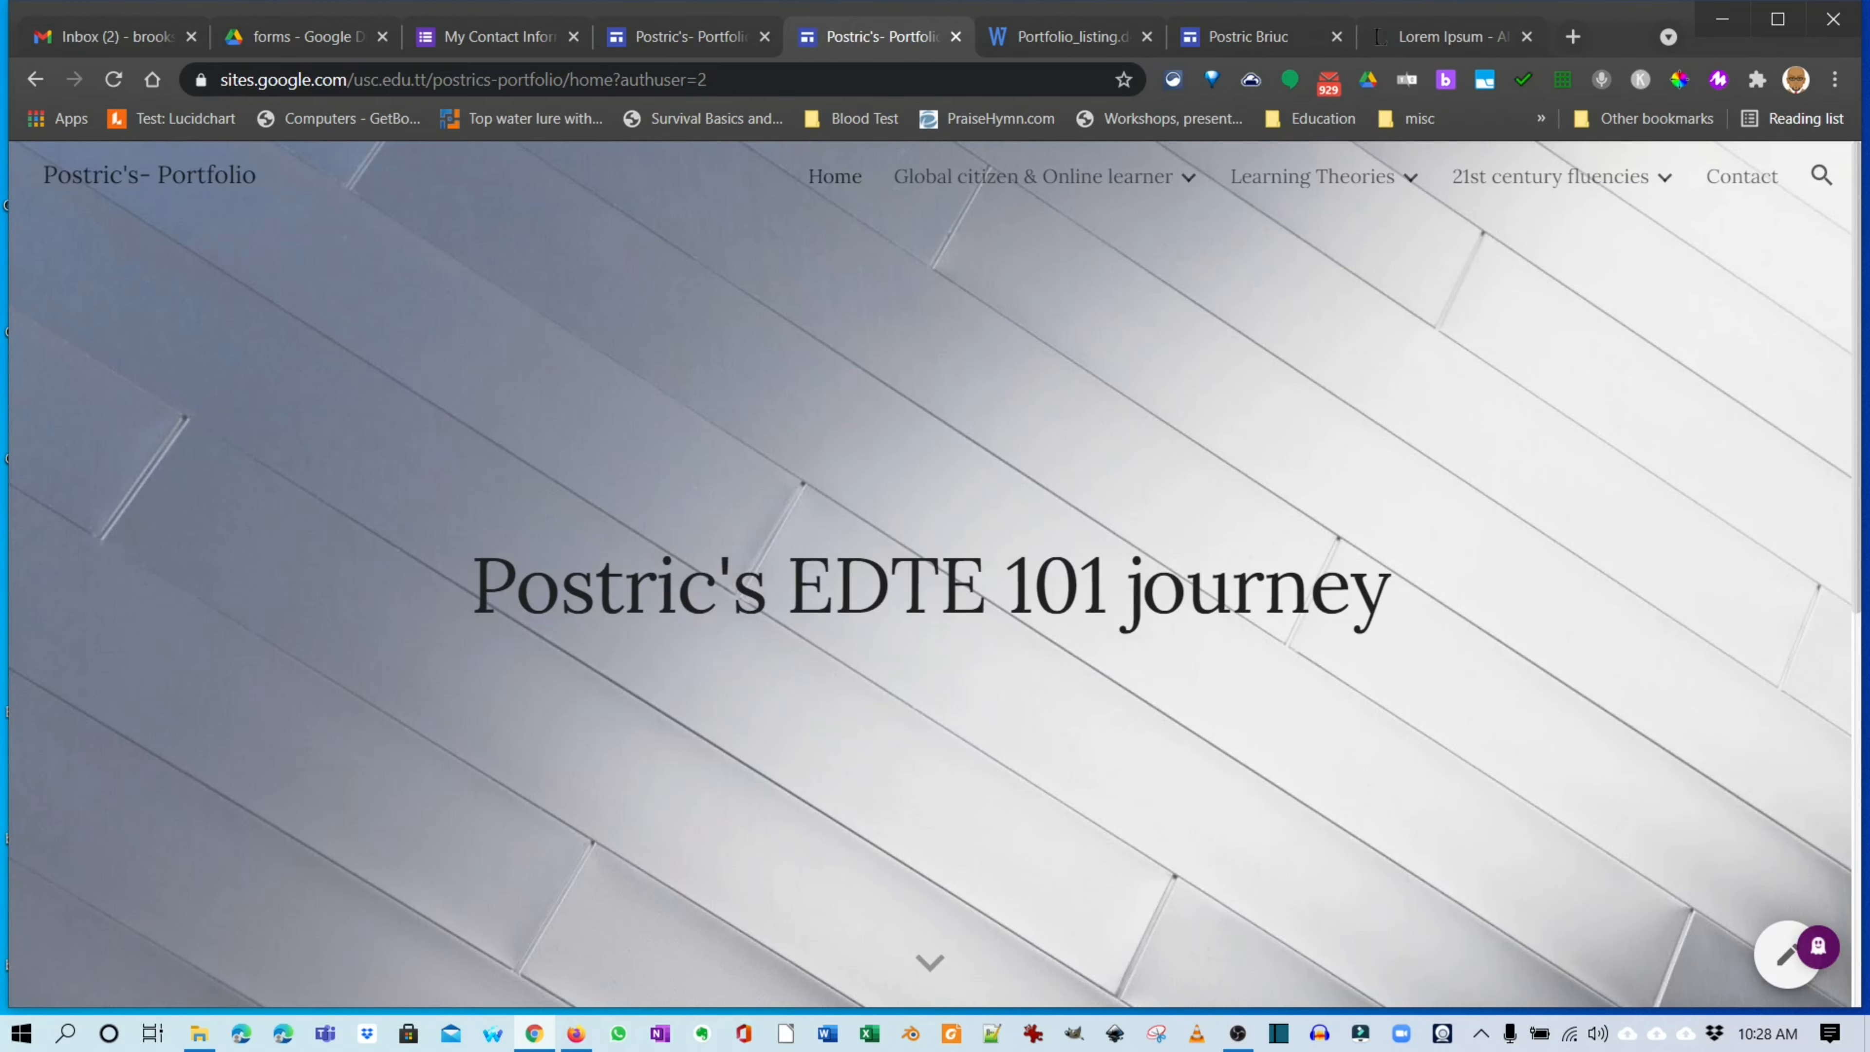